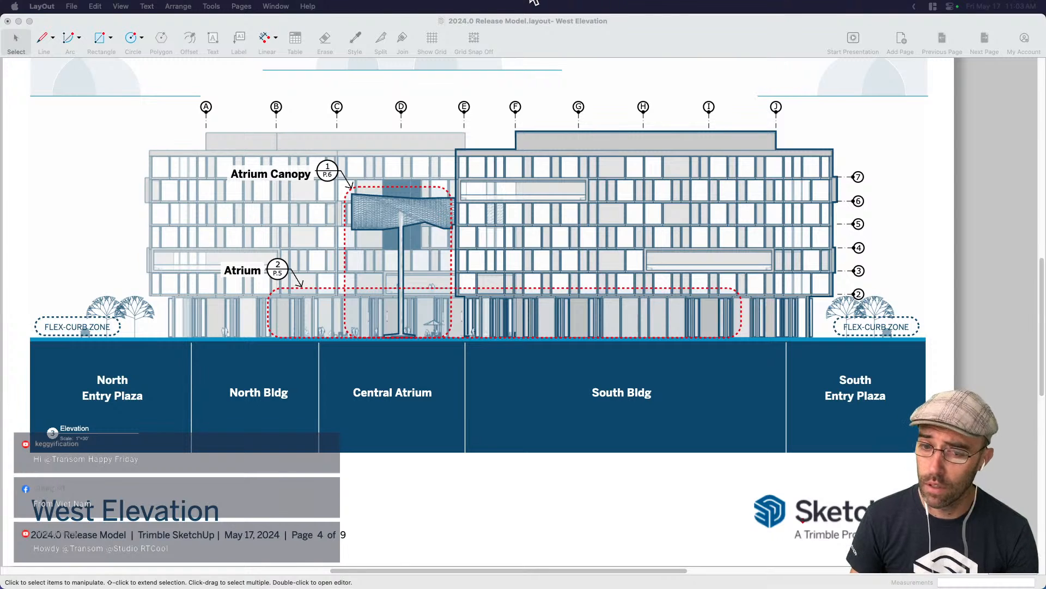
Switch to SketchUp, inspect the city-block model around the two central buildings, and activate the Section-Axo scene.
key("super+Tab")
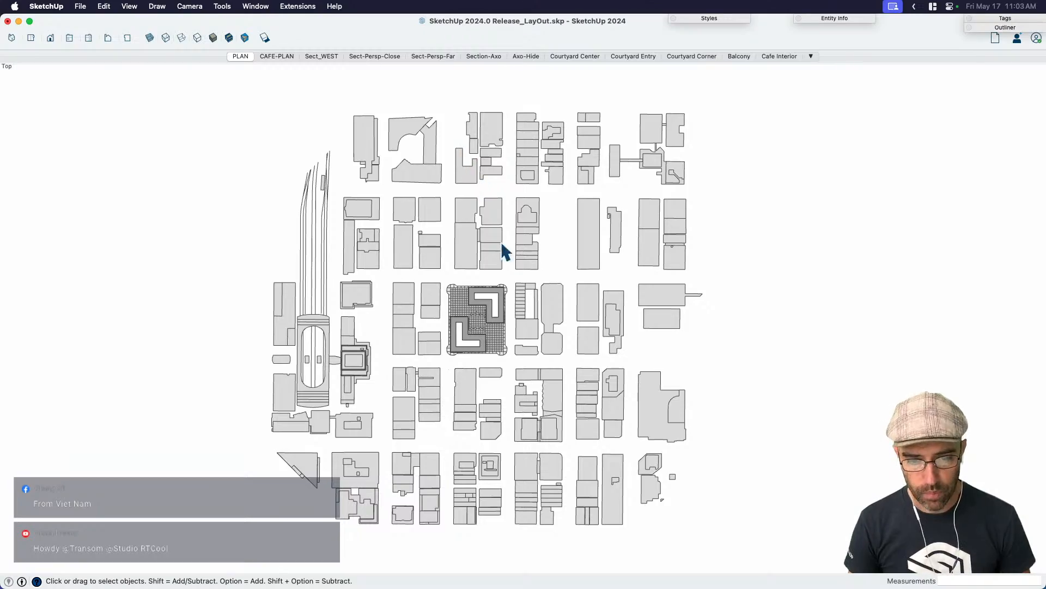
middle_click_drag(501, 245, 481, 314)
scroll(480, 315, "up", 3)
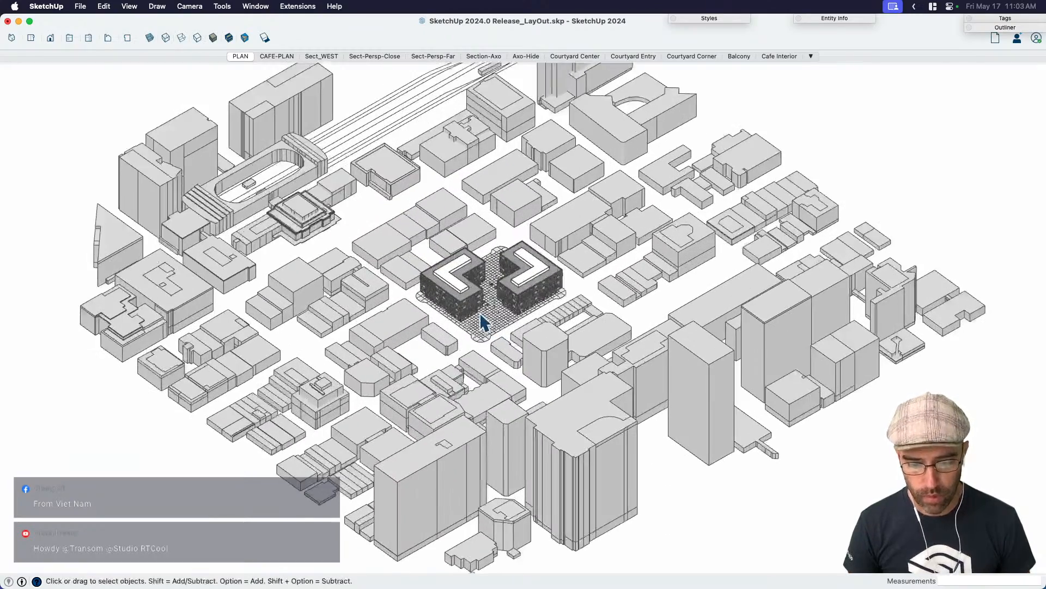
key("shift+c")
key("space")
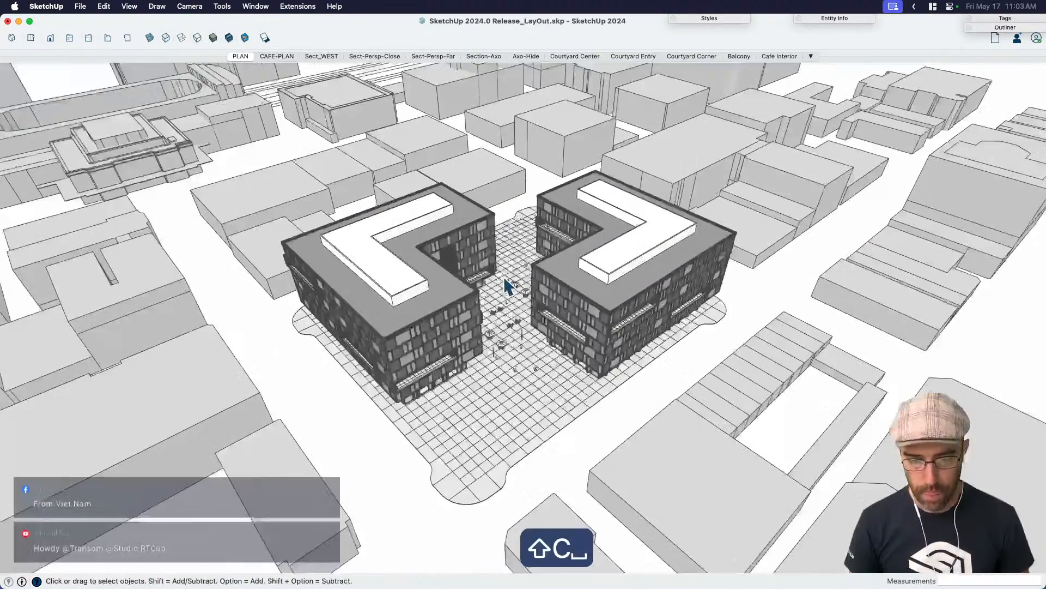
middle_click_drag(518, 330, 545, 298)
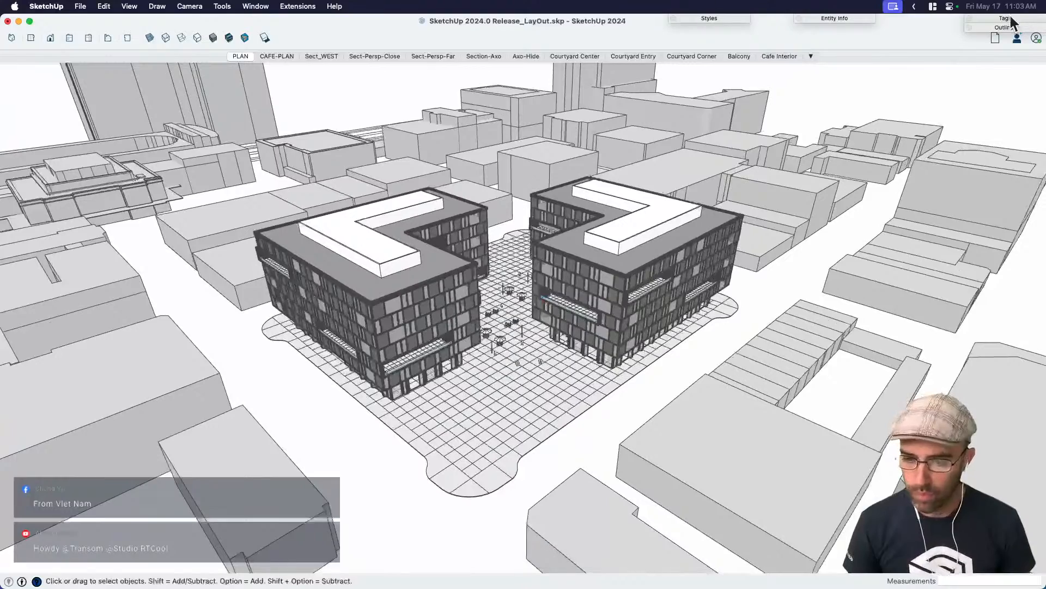
left_click(494, 55)
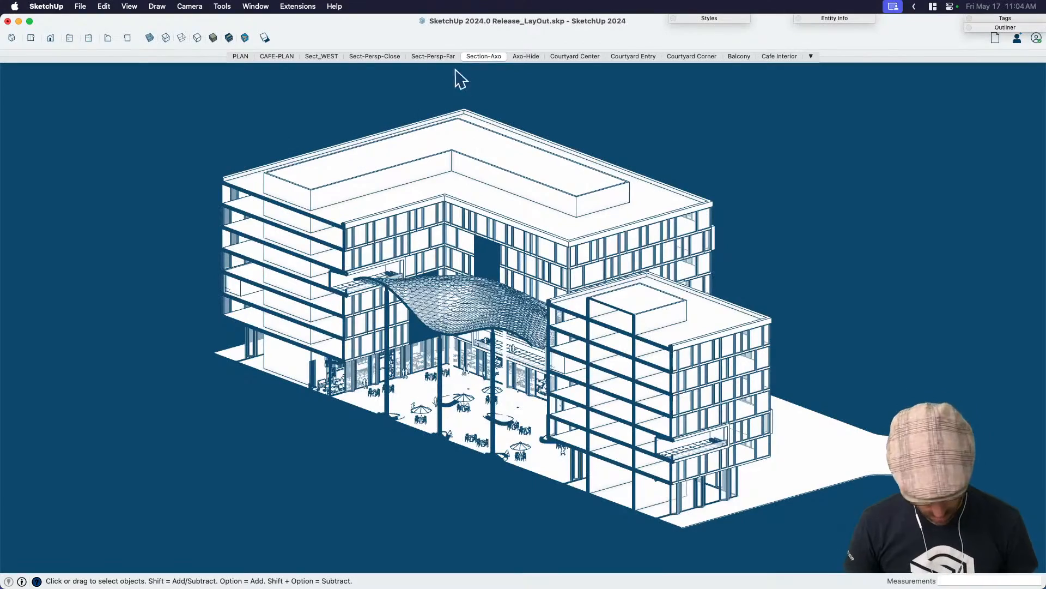
Close the untitled model window and switch to the SketchUp 2024.0 Release_LayOut-Live.skp model.
key("ctrl+Up")
left_click(654, 275)
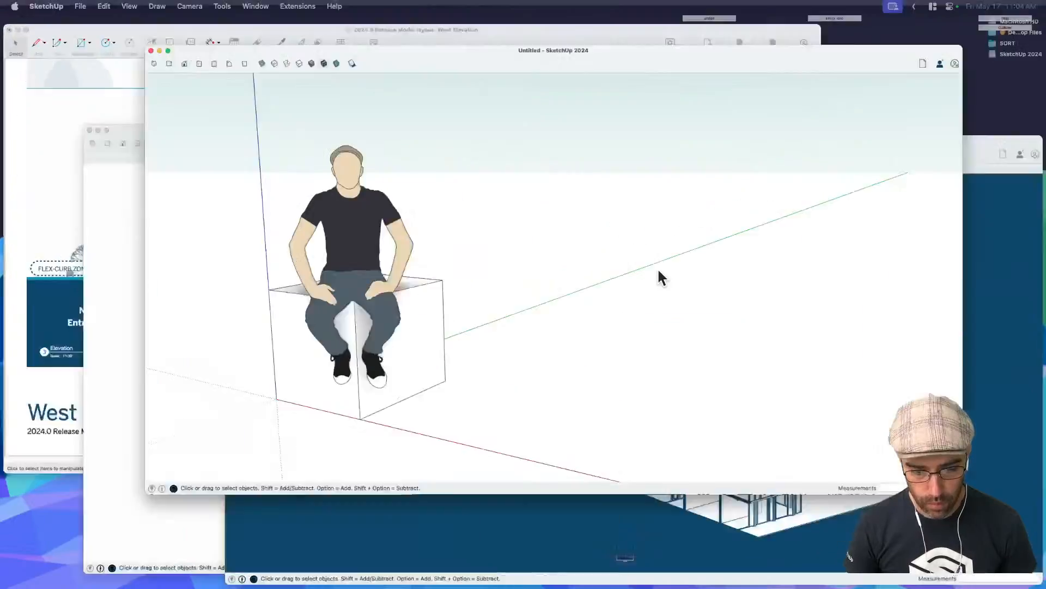
key("super+w")
key("ctrl+Up")
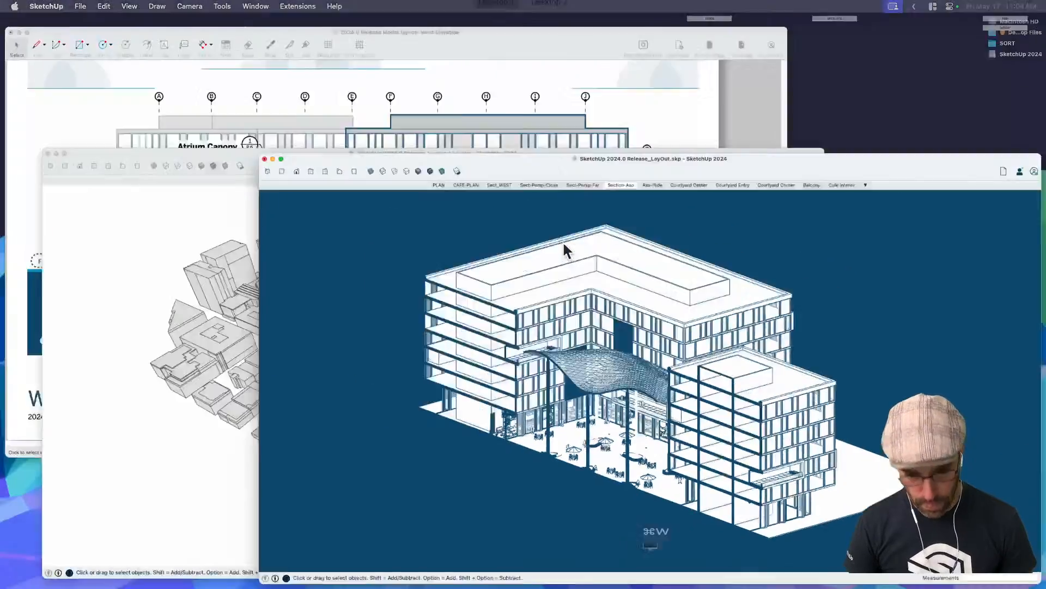
left_click(475, 380)
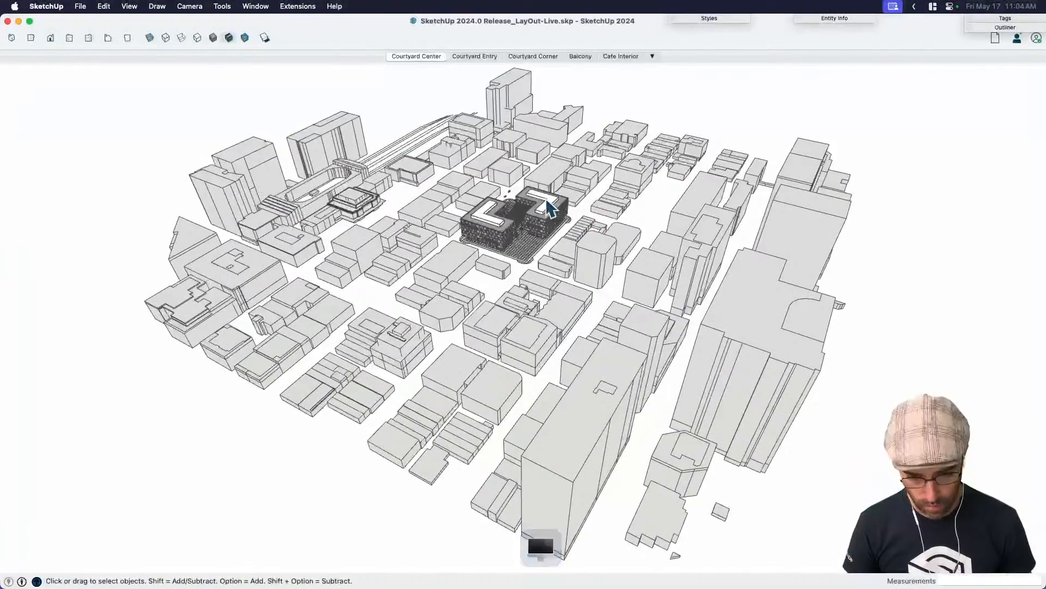
Examine the two buildings, the courtyard and its canopy up close, using the Courtyard Center scene.
scroll(546, 200, "up", 12)
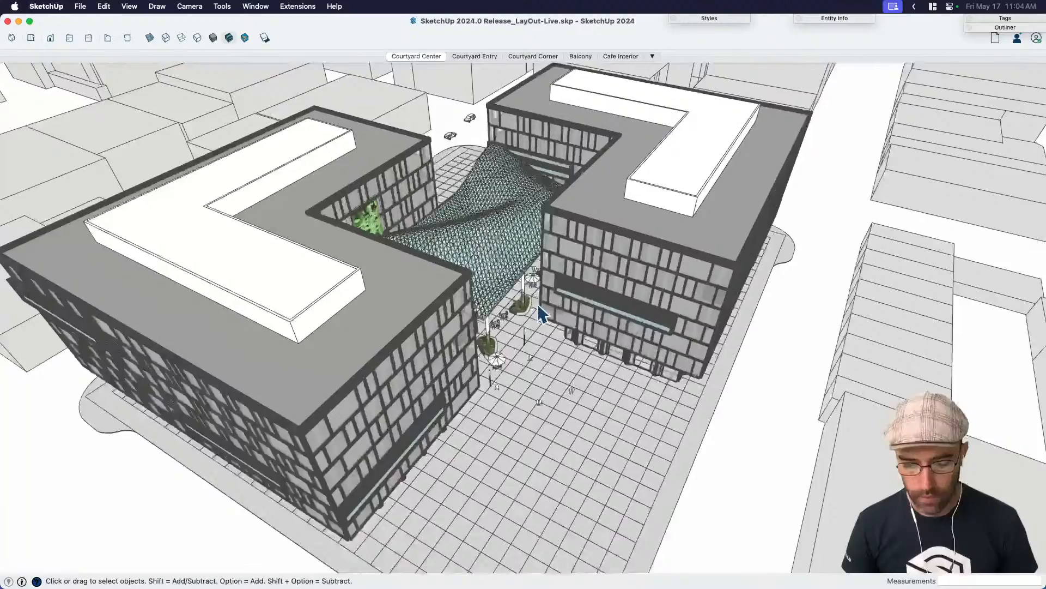
middle_click_drag(538, 303, 449, 79)
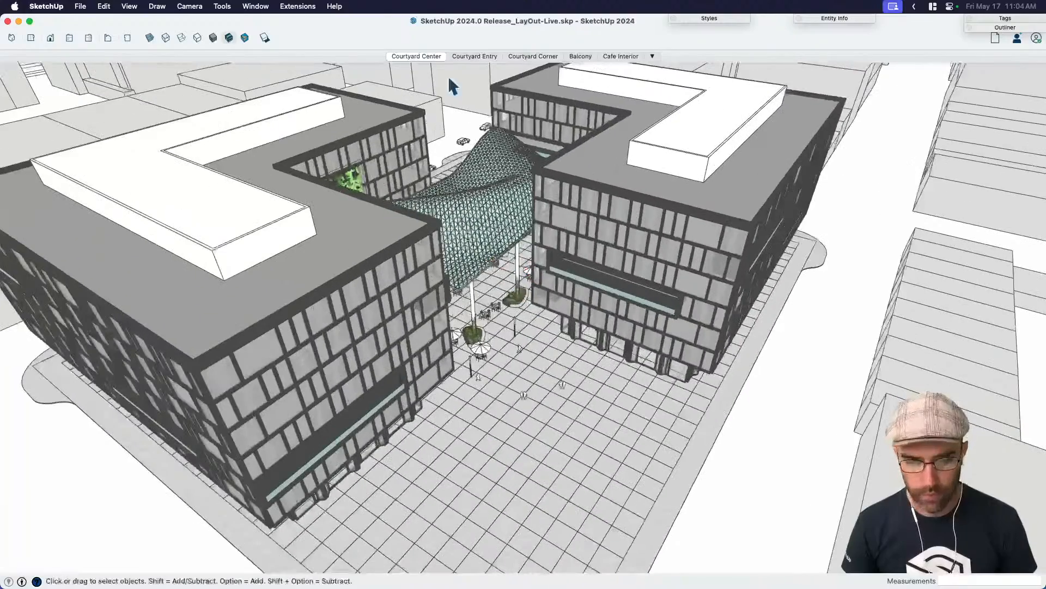
left_click(420, 55)
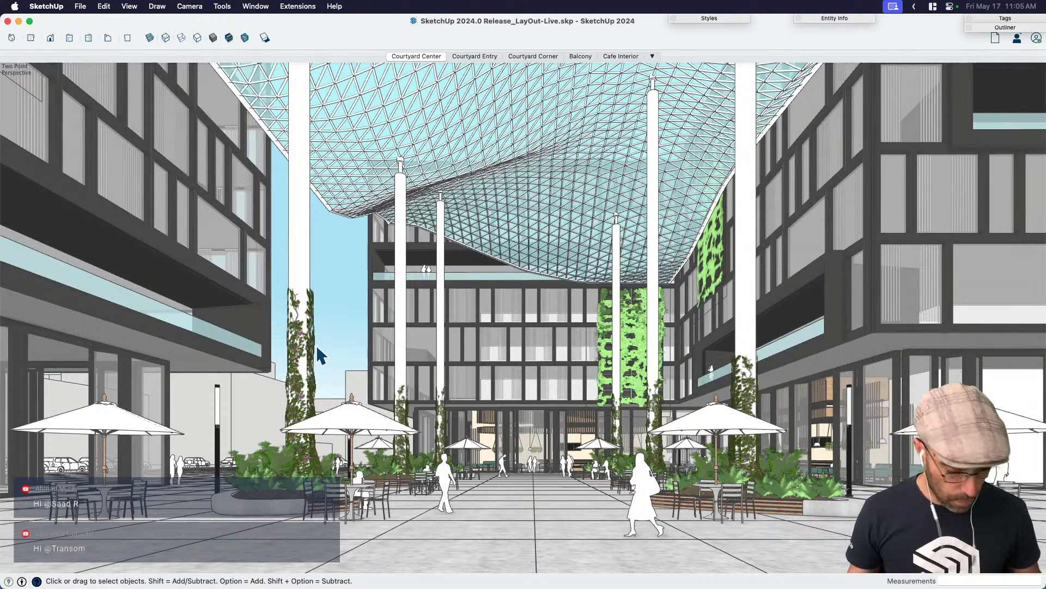
middle_click_drag(643, 383, 641, 387)
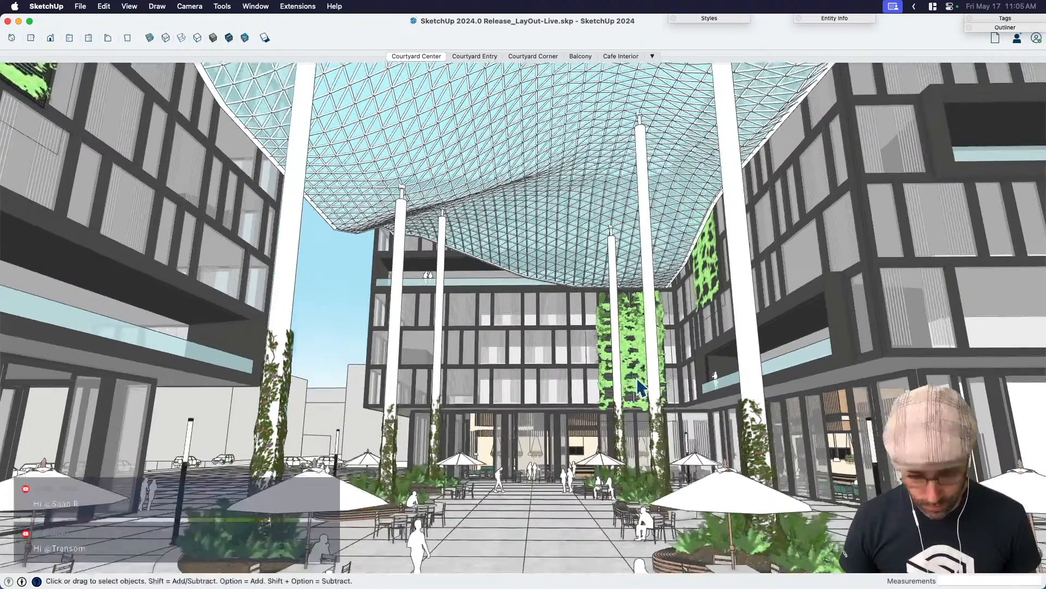
key("shift+e")
left_click_drag(640, 387, 675, 468)
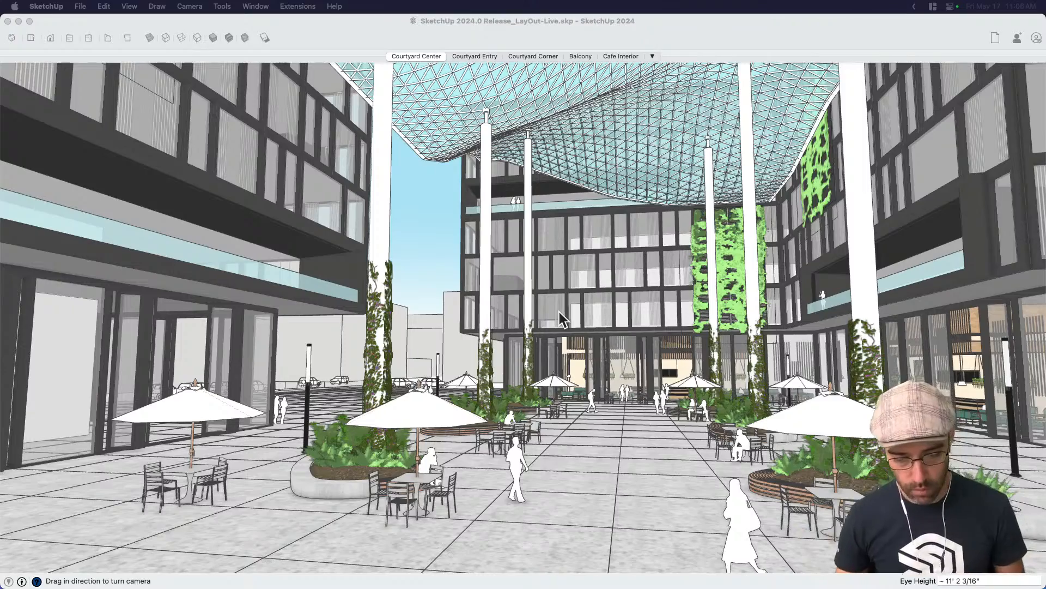
middle_click_drag(662, 398, 601, 394)
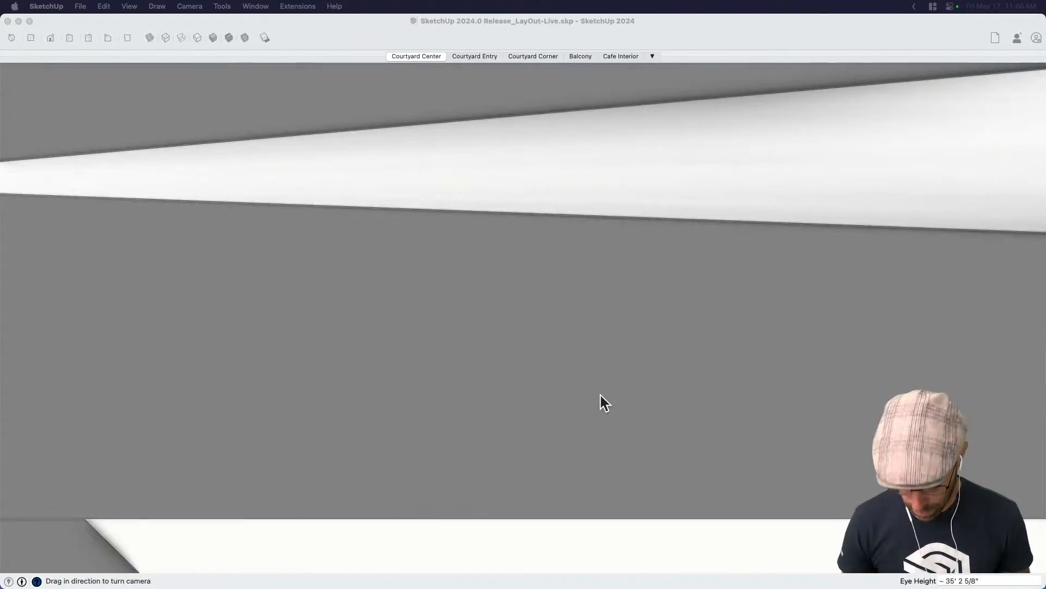
key("super+bracketleft")
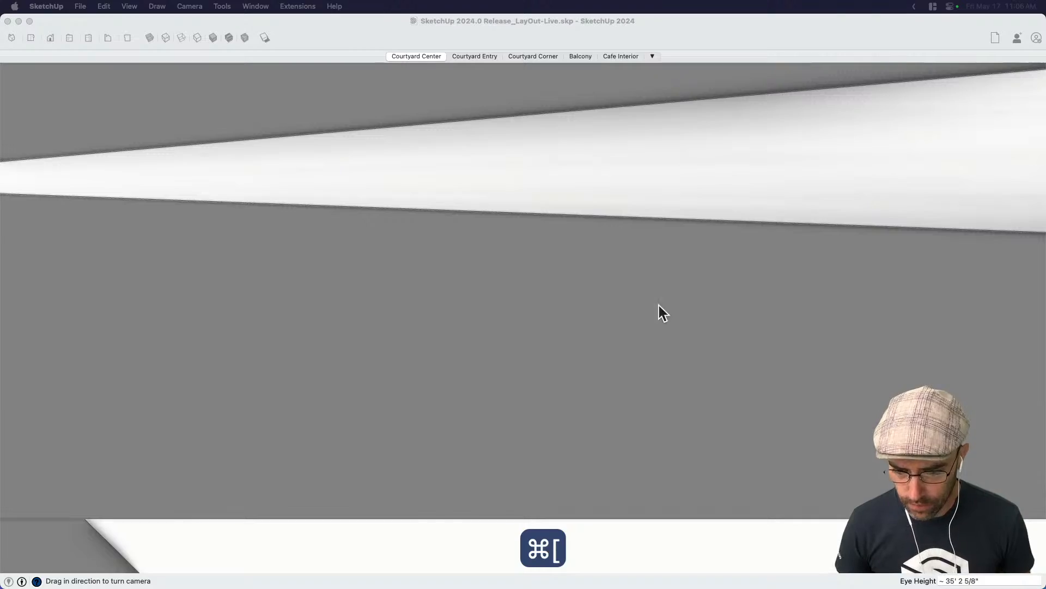
Review the Courtyard Entry, Courtyard Corner and Balcony scenes, ending on the Cafe Interior scene.
left_click(469, 56)
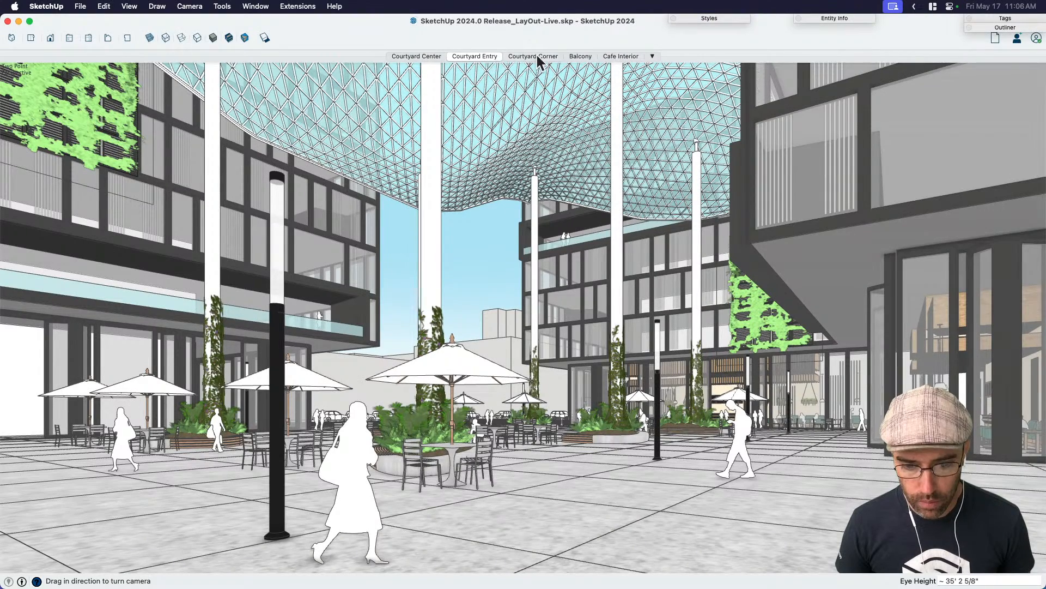
left_click(536, 57)
left_click(582, 56)
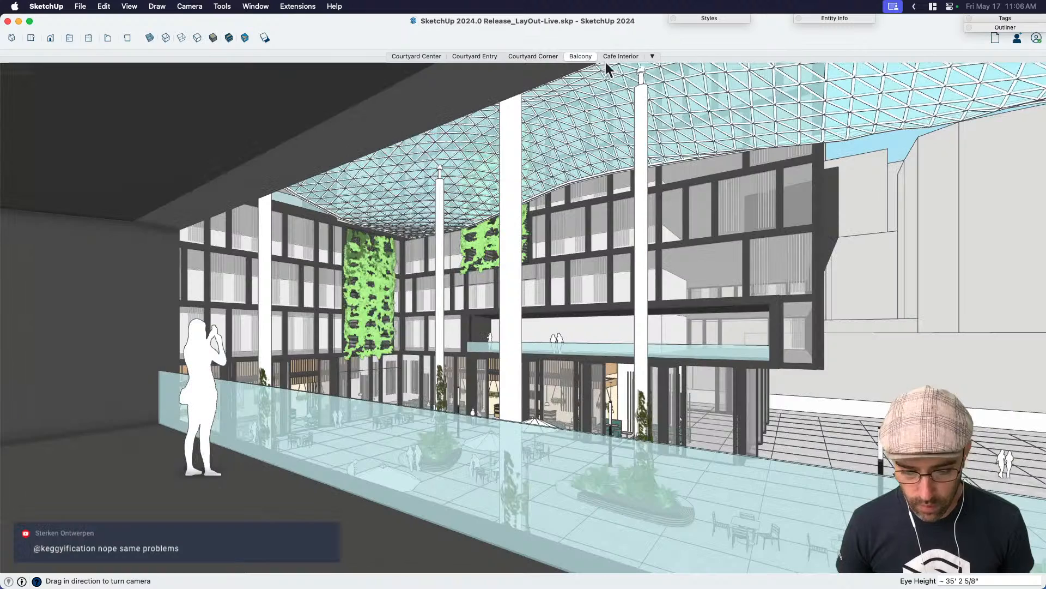
left_click(620, 55)
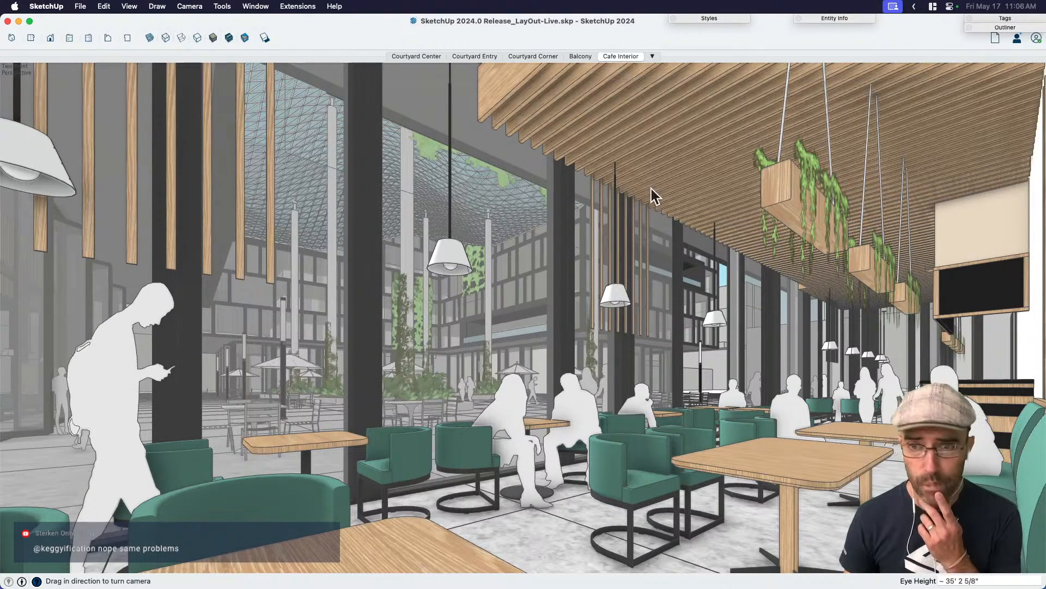
Expand the tag list so every tag shows, and display the large tool palette with the Select tool active.
left_click(1005, 18)
left_click_drag(1038, 79, 991, 187)
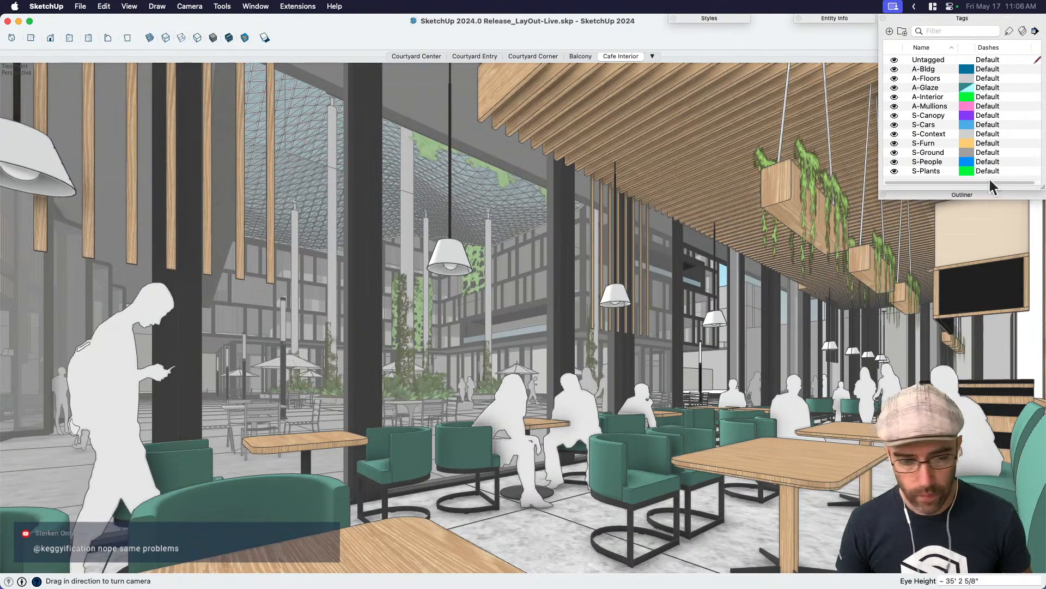
left_click(128, 7)
mouse_move(184, 55)
left_click(266, 64)
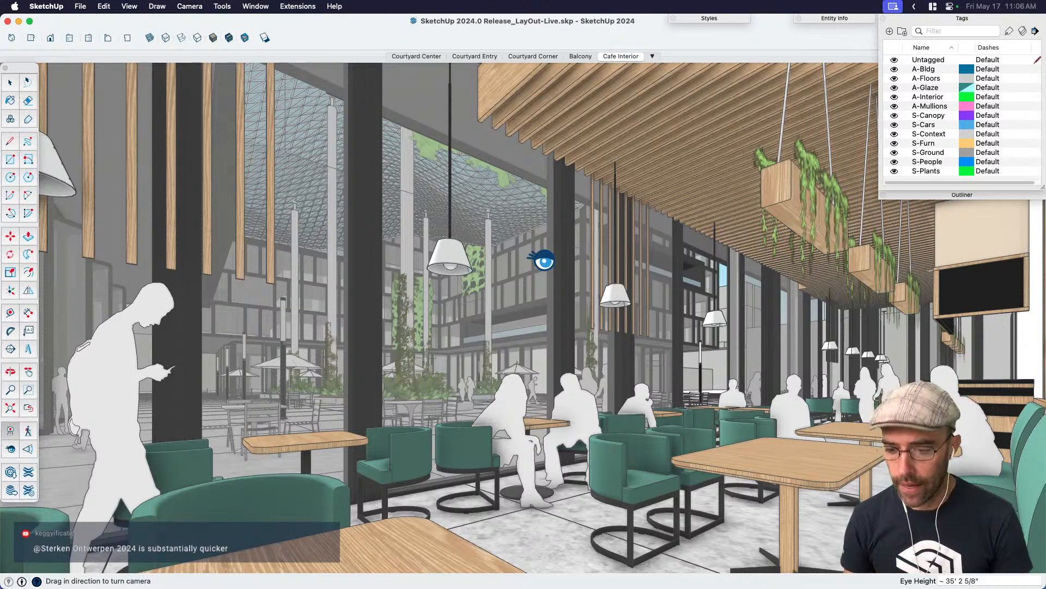
key("space")
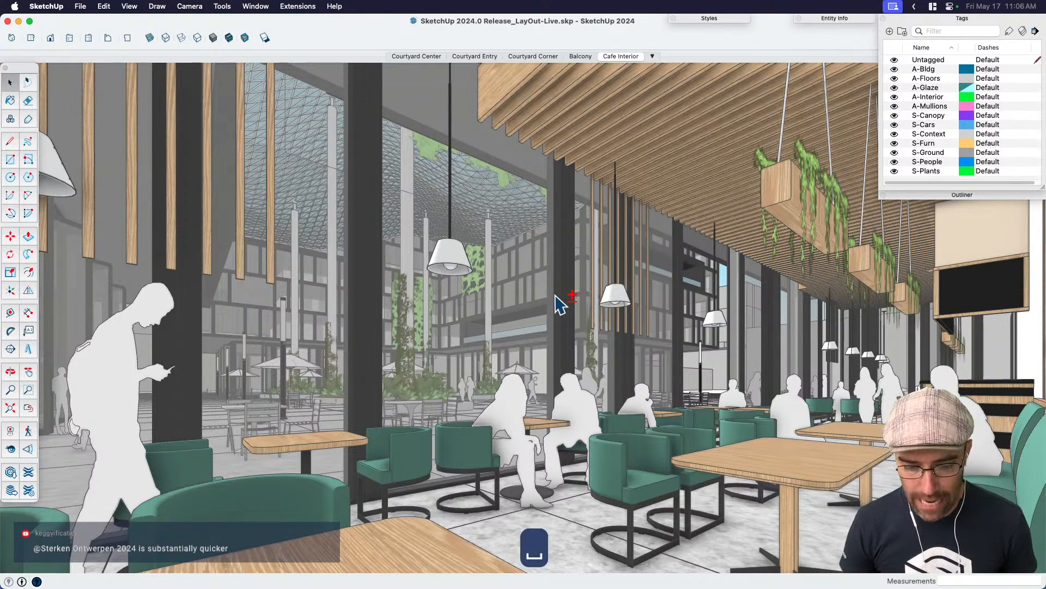
Display the Cafe Interior scene with the Hidden Line face style.
left_click(197, 37)
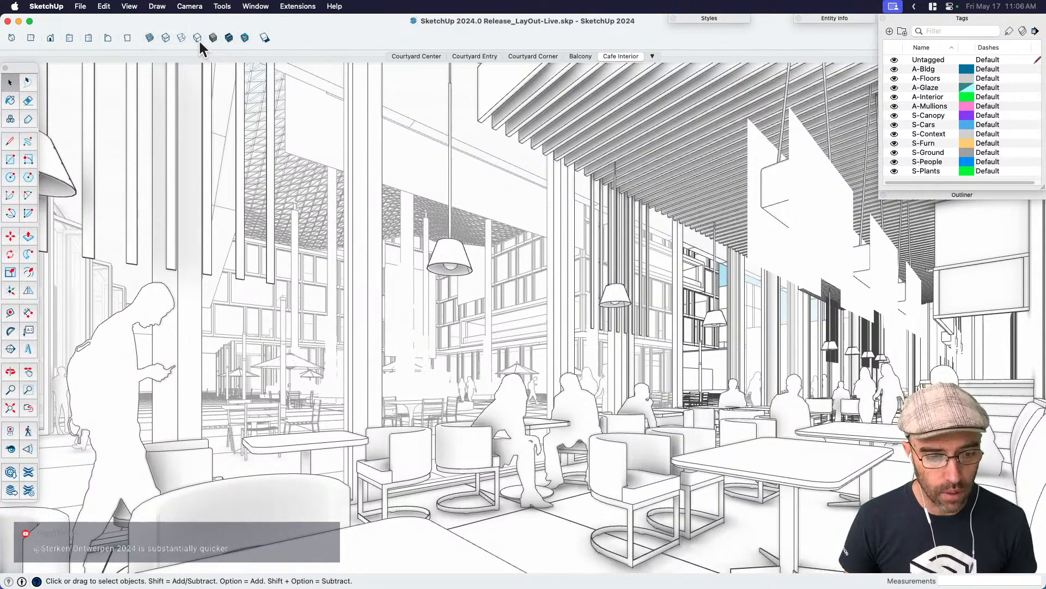
left_click(130, 7)
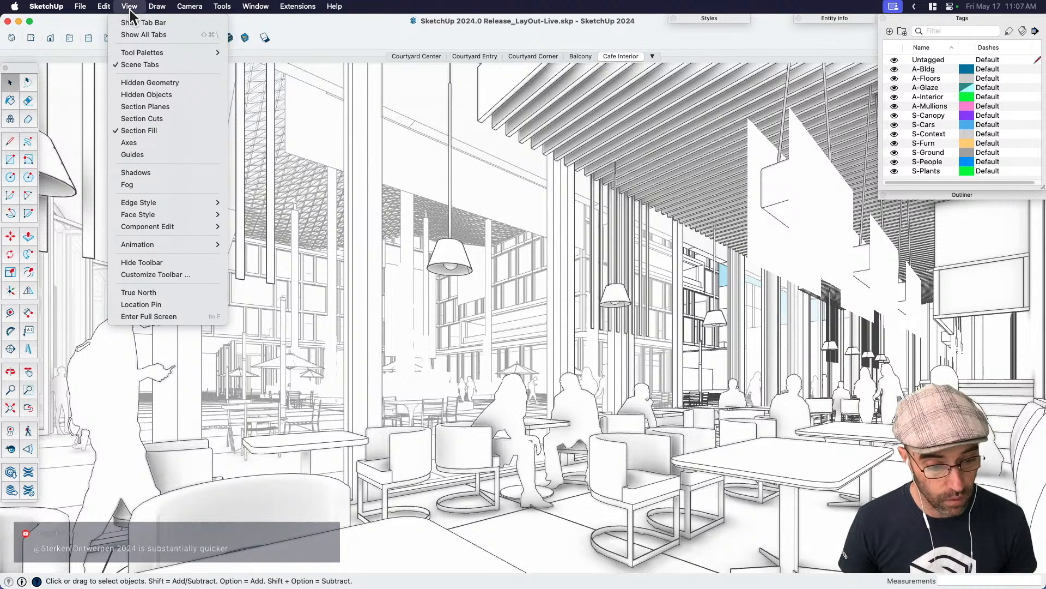
mouse_move(163, 214)
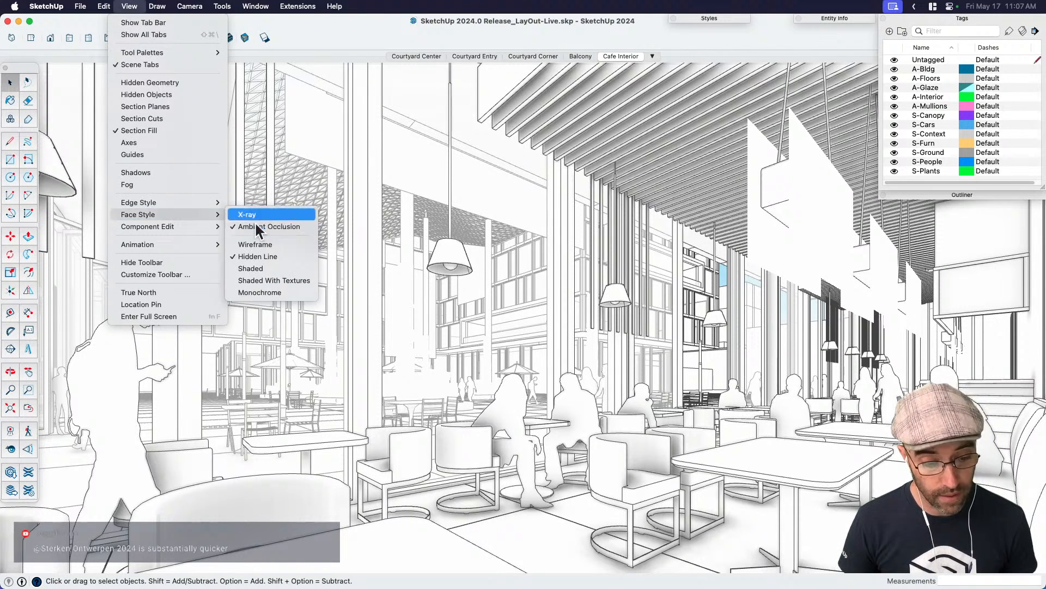
left_click(273, 257)
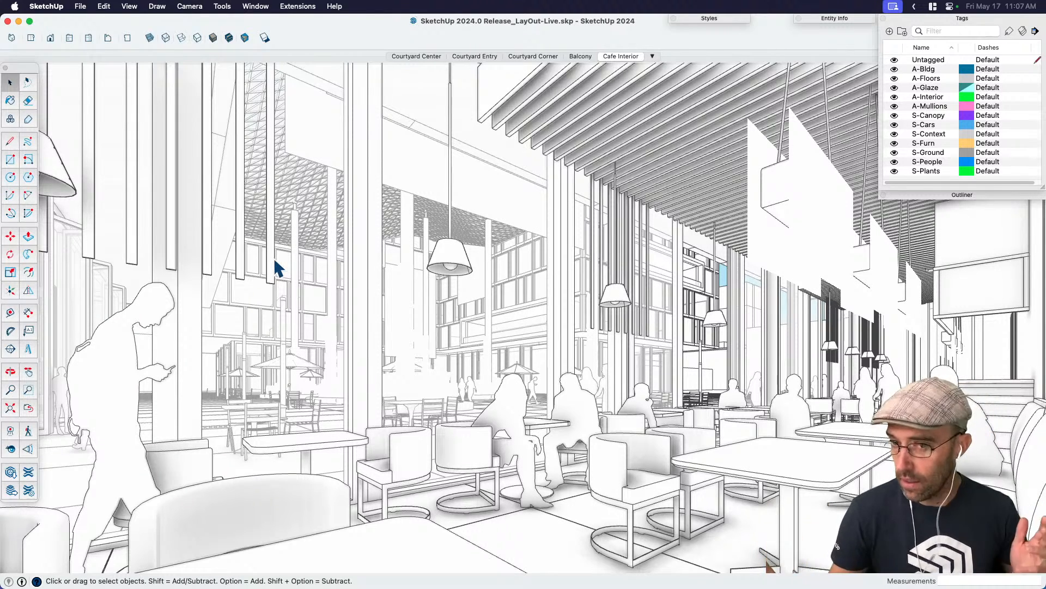
Bring up the model's styles and apply the in-model AO-WM style to the Cafe Interior view.
left_click(722, 18)
left_click_drag(715, 20, 749, 104)
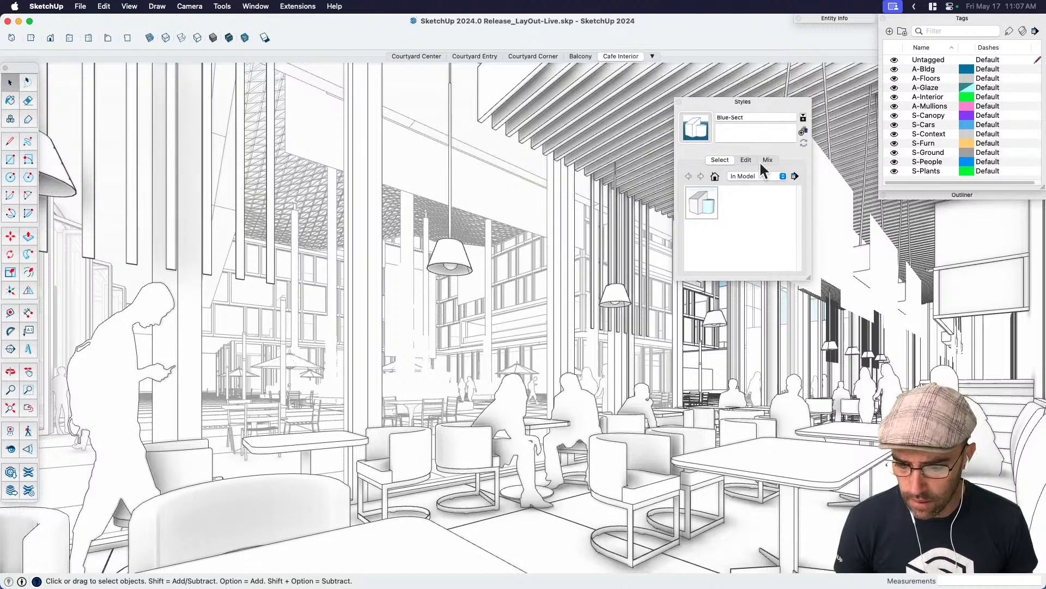
left_click(702, 206)
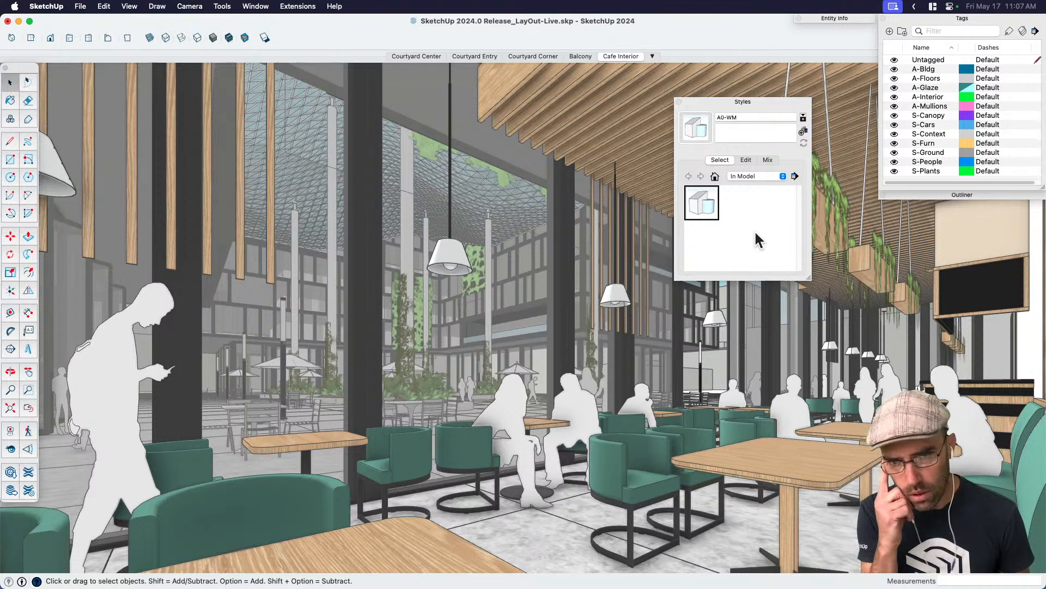
Edit the AO-WM style, bringing up the edge colour picker and setting the face style to Hidden Line.
left_click(746, 161)
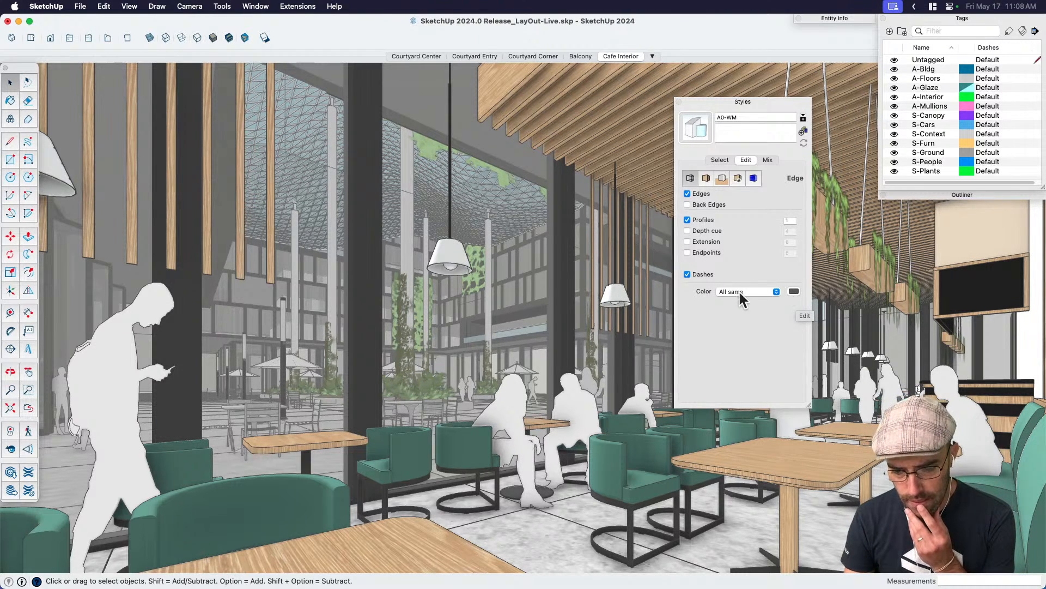
left_click(795, 292)
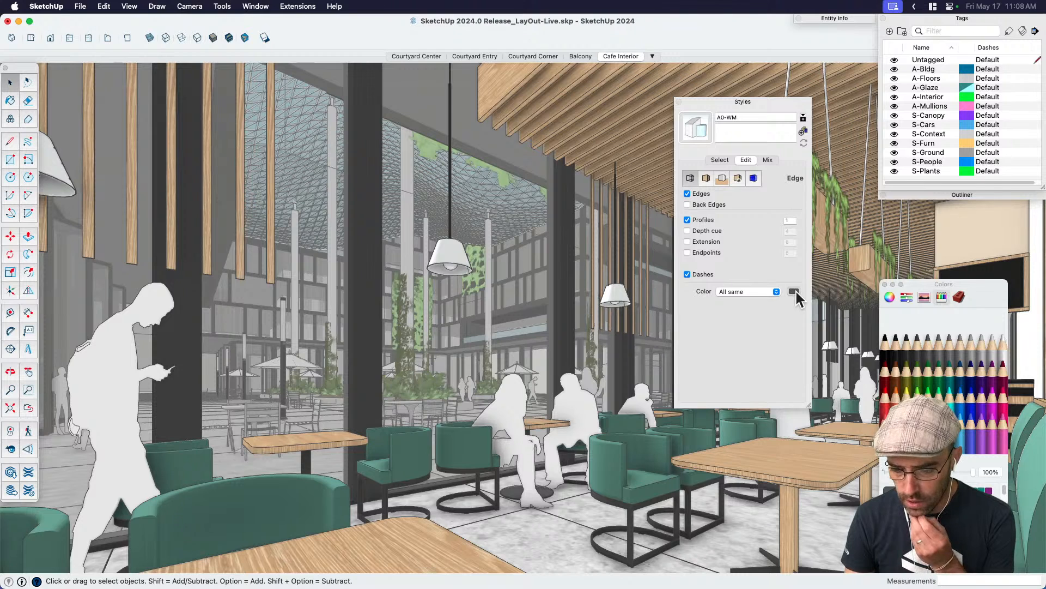
left_click(706, 178)
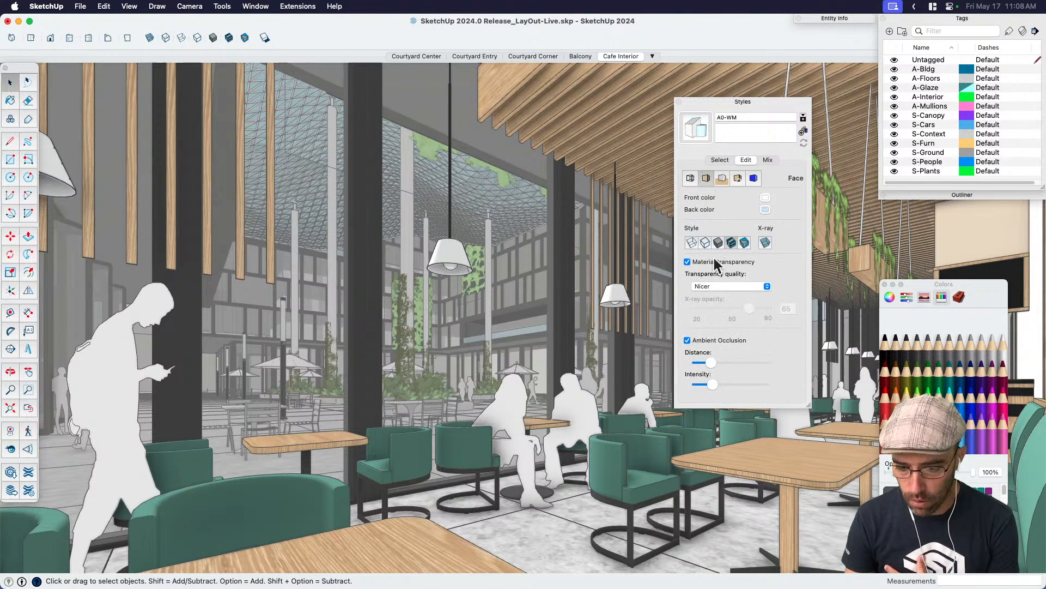
left_click(712, 286)
left_click(702, 239)
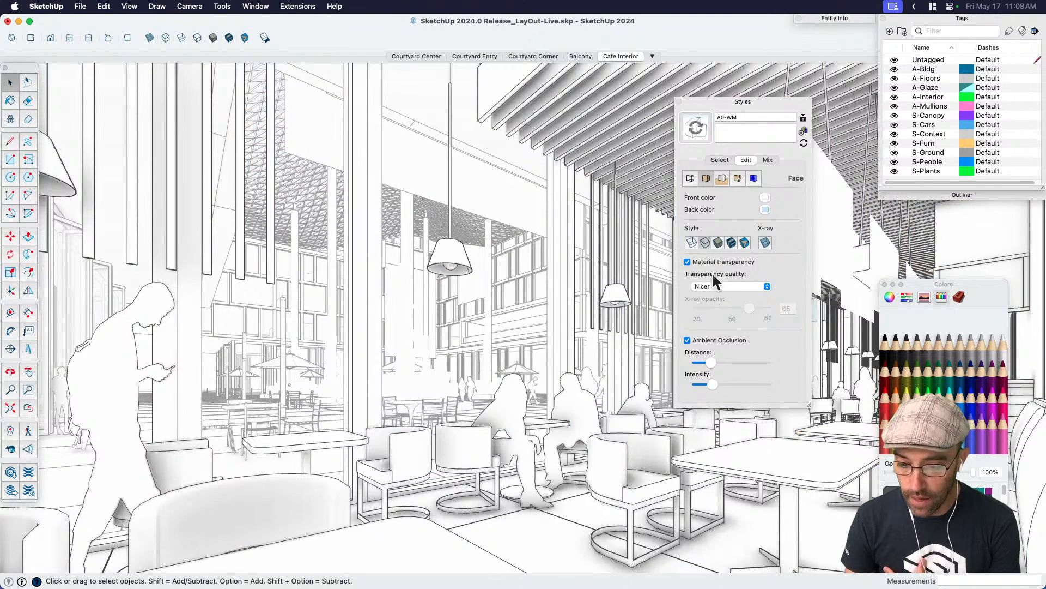
Bring up the edge settings of the AO-WM style and view its edge colour modes.
left_click(690, 180)
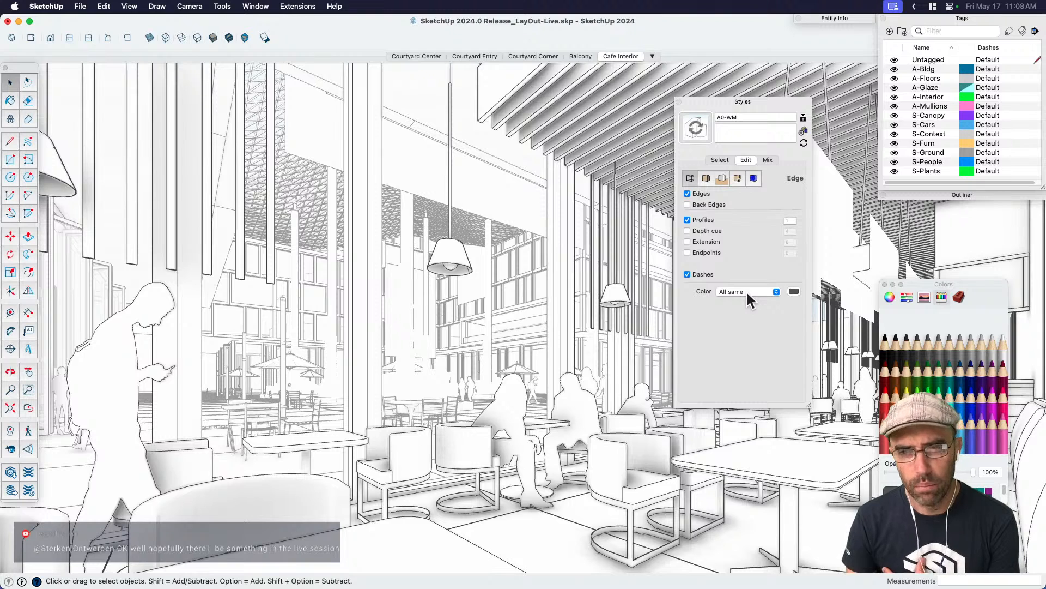
left_click(747, 293)
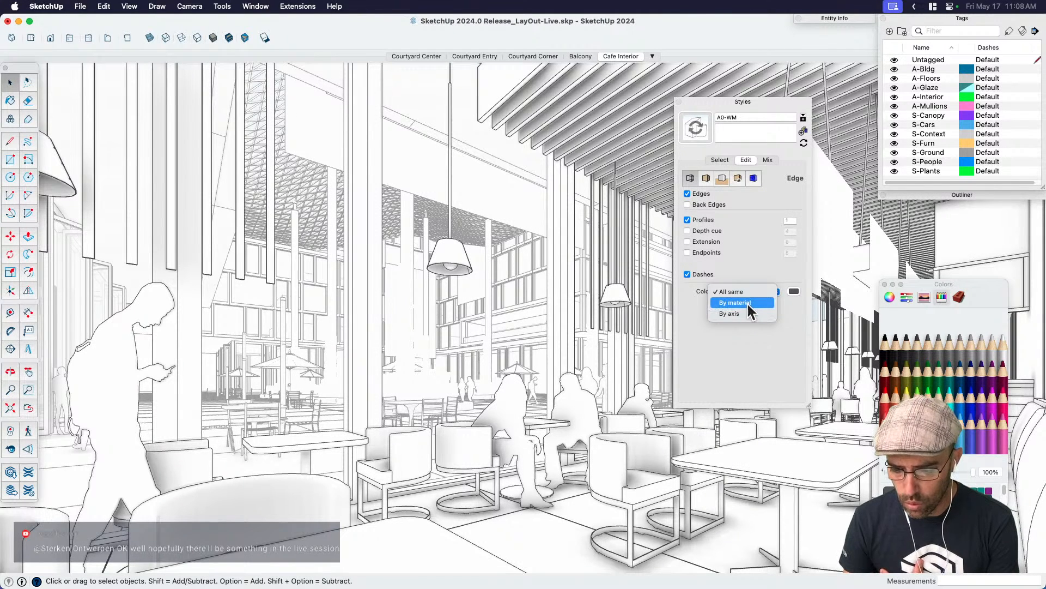
left_click(793, 289)
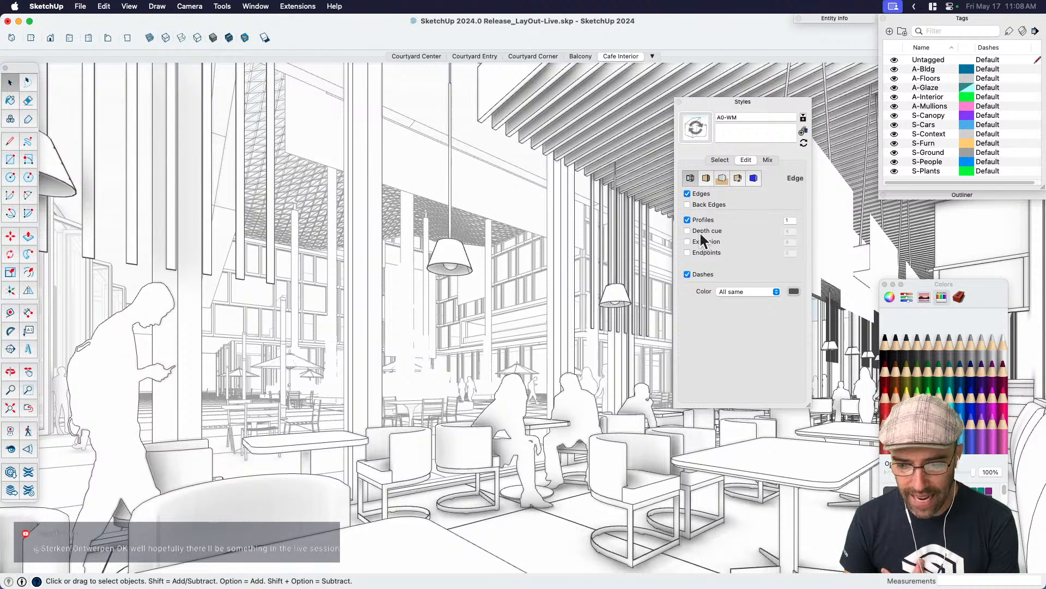
left_click_drag(701, 101, 685, 75)
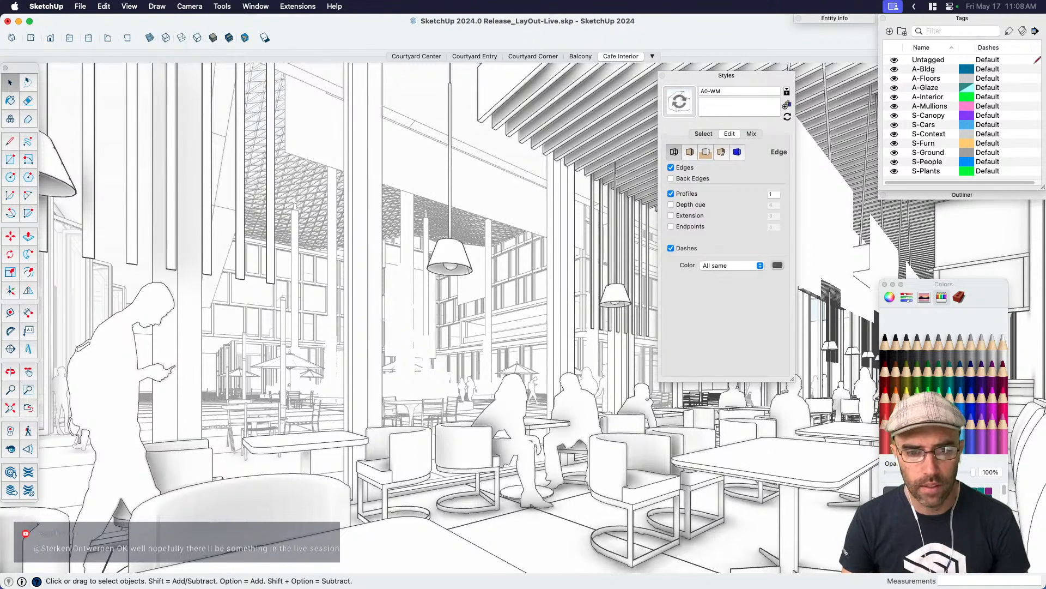
Bring the SketchUp logo image into the model and place it large across the middle of the Cafe Interior view.
key("super+Tab")
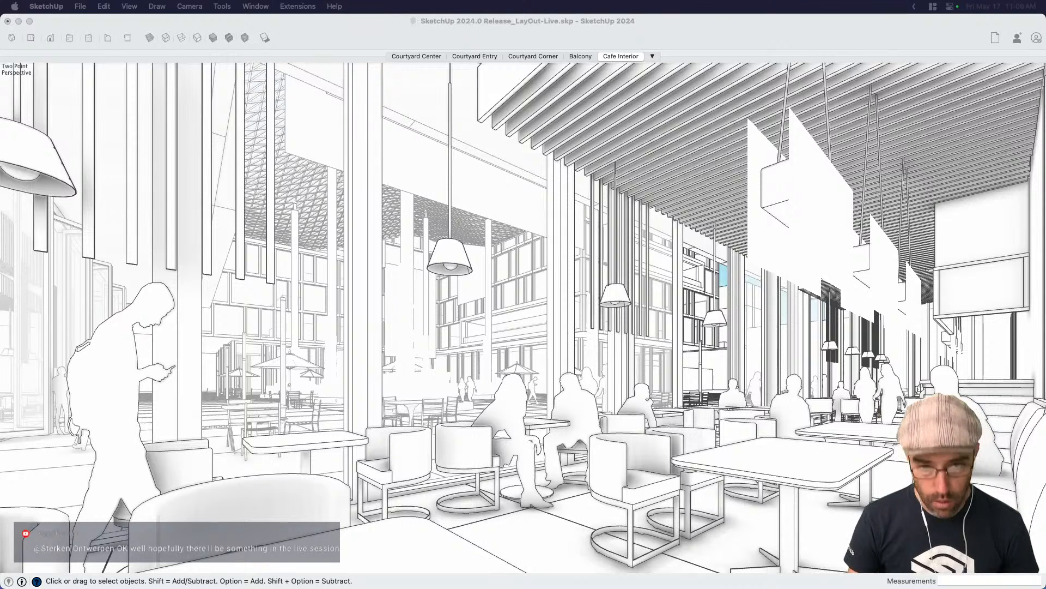
key("super+n")
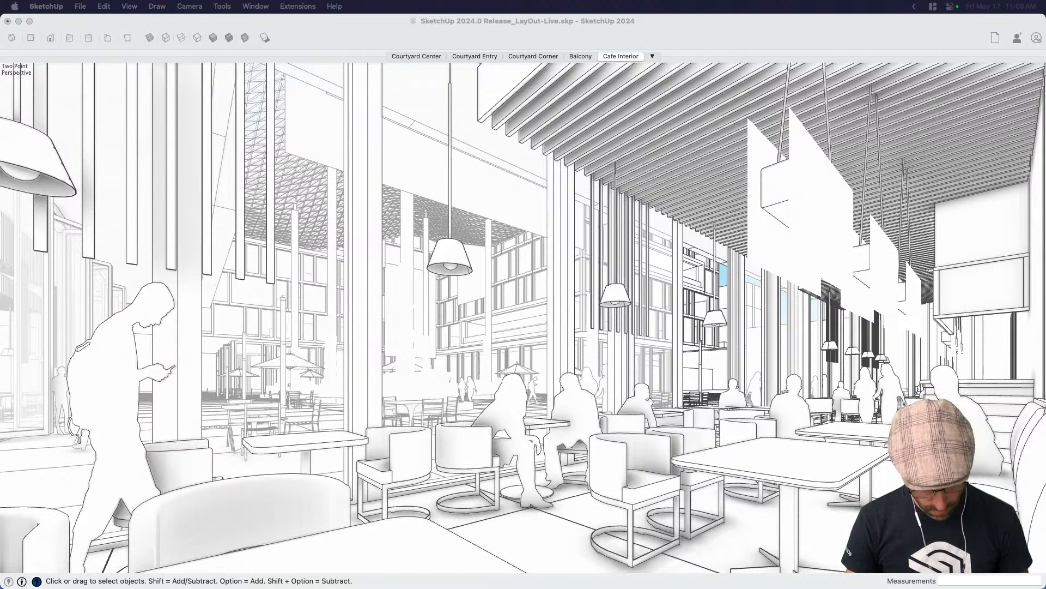
key("super+c")
key("super+v")
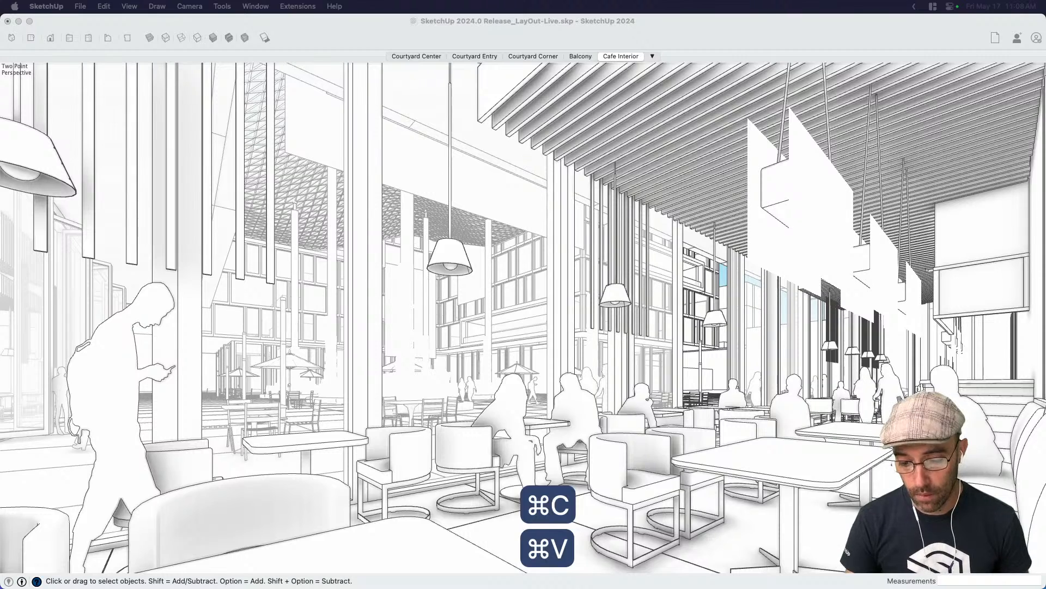
left_click(728, 370)
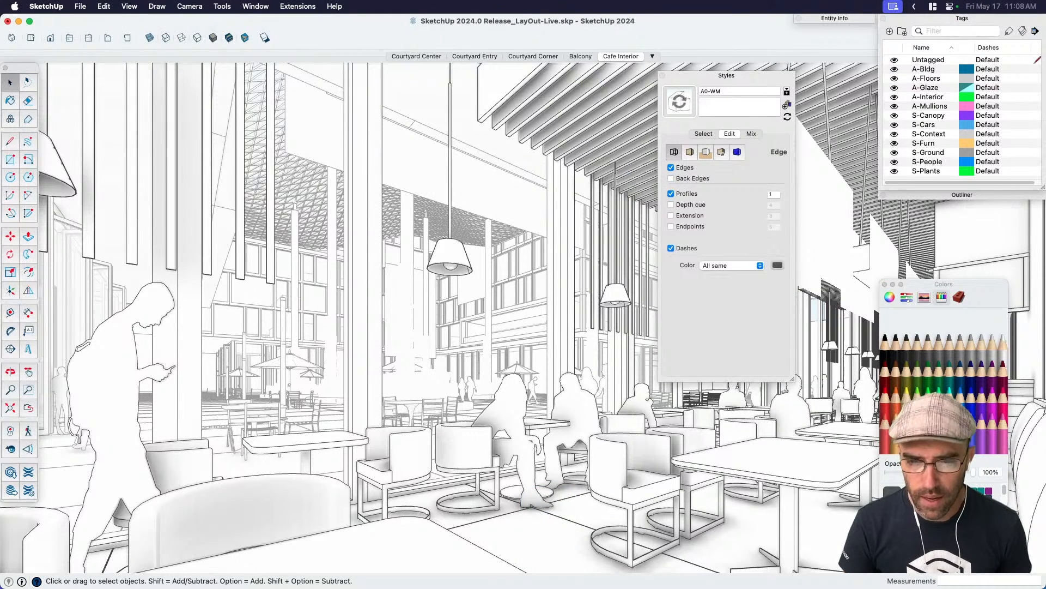
mouse_move(545, 2)
left_mouse_down()
mouse_move(469, 172)
mouse_move(483, 193)
left_mouse_up()
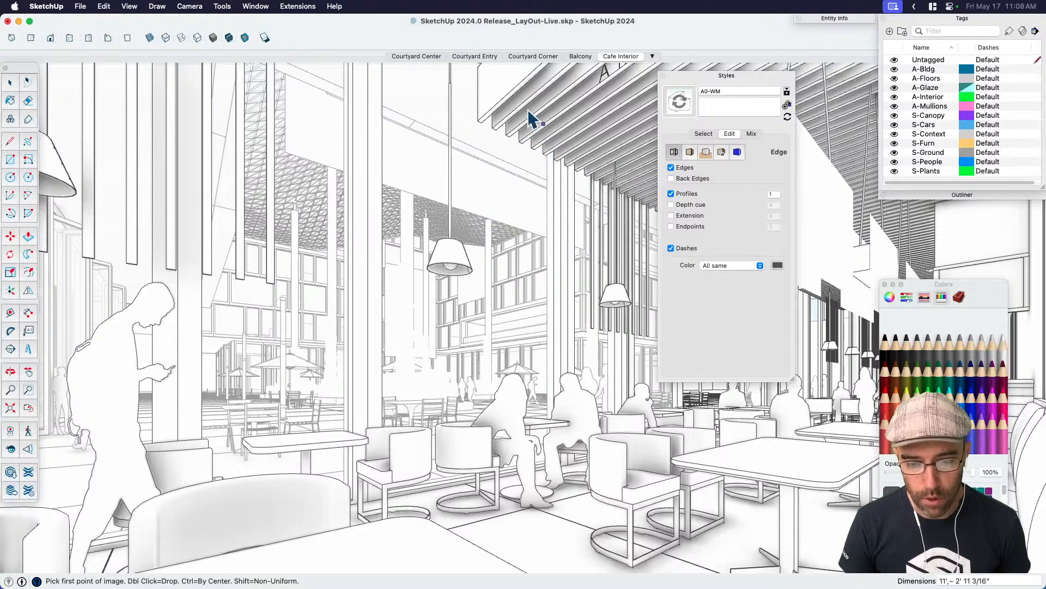
left_click(354, 332)
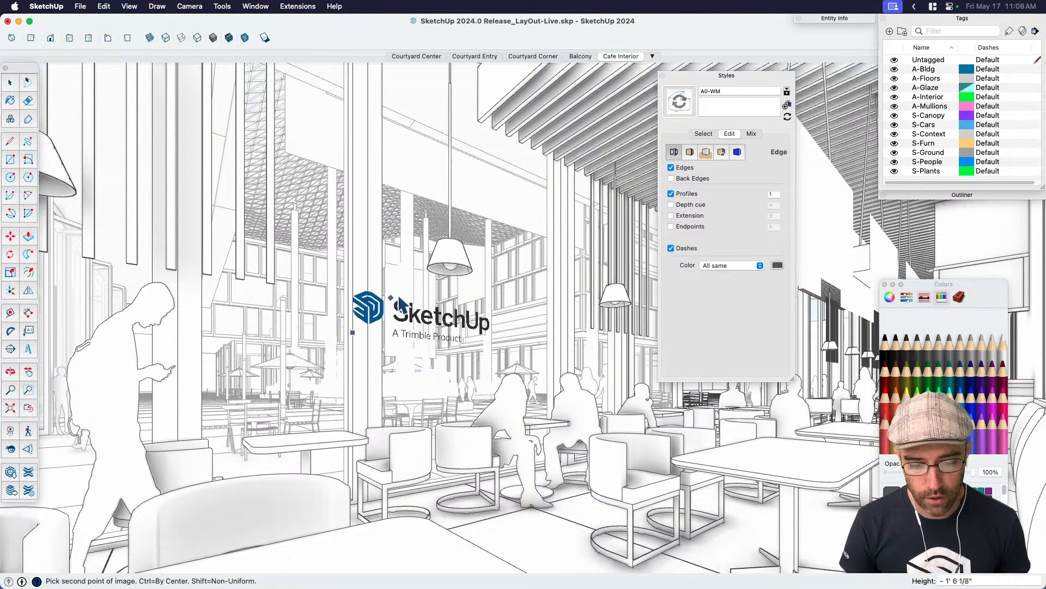
left_click(551, 233)
key("space")
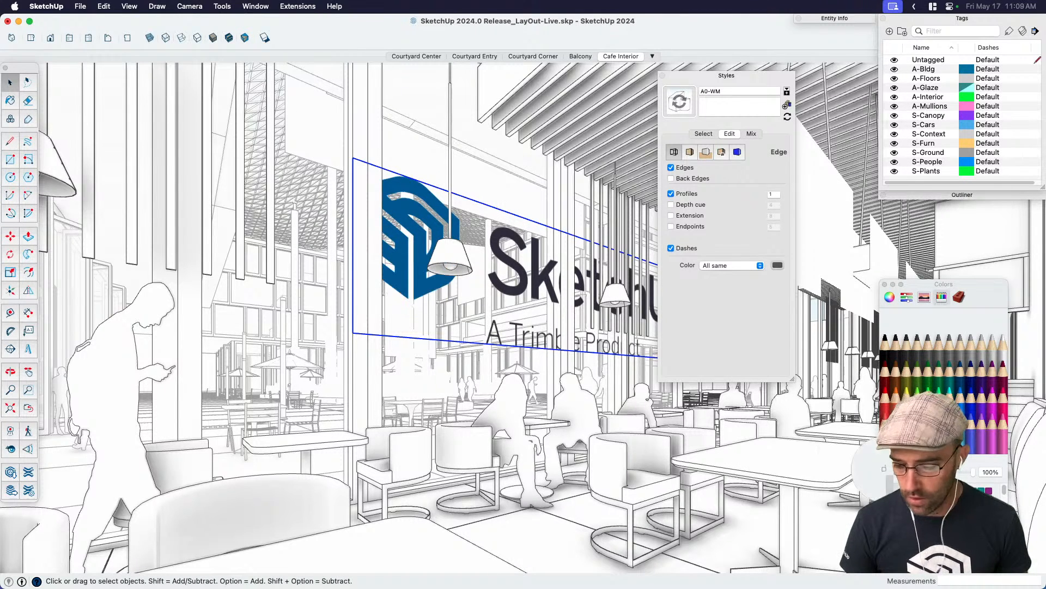
Try to sample the blue of the placed SketchUp logo as a material with the Paint Bucket.
key("Escape")
key("i")
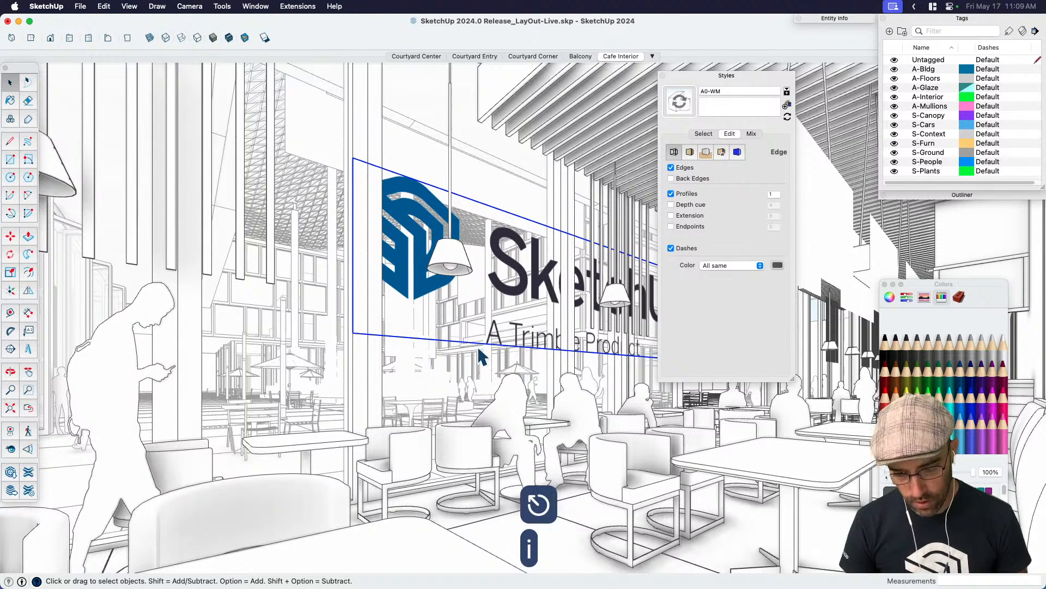
key("space")
key("b")
key("super")
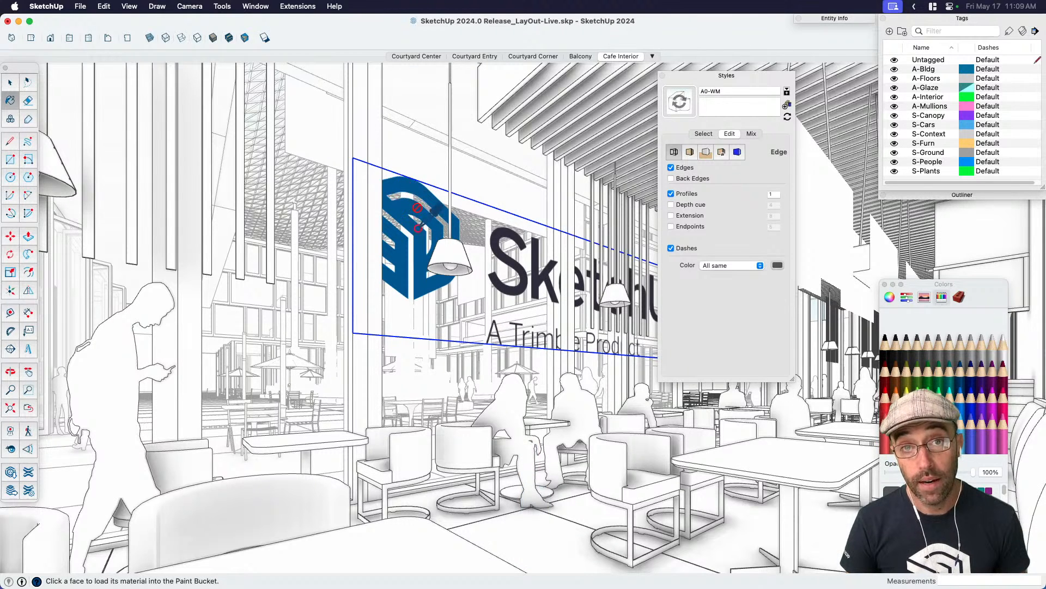
left_click(417, 217, "super")
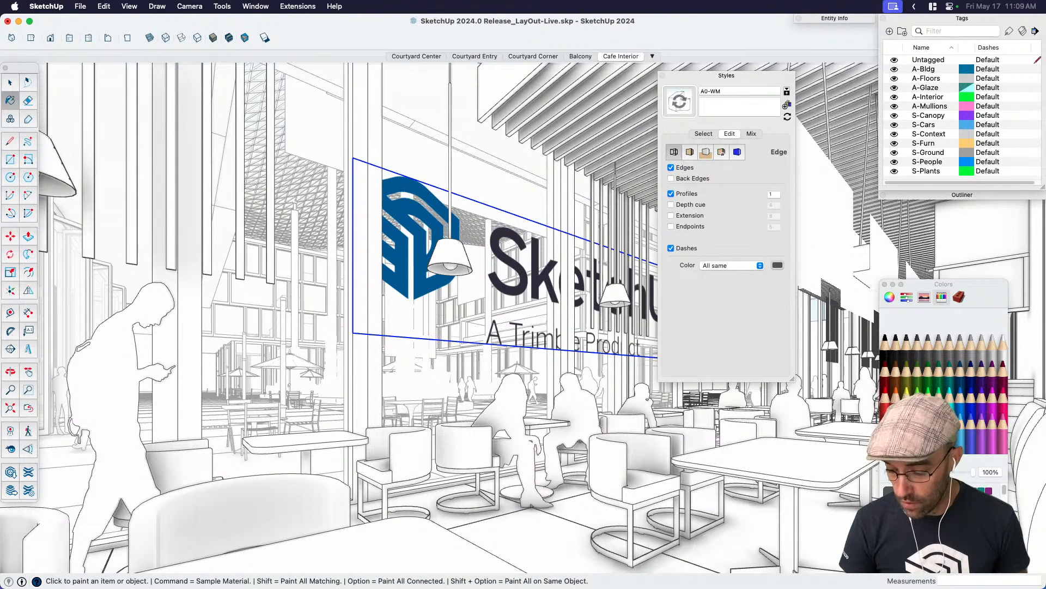
Set the AO-WM style's edge colour to the blue sampled from the logo's cube symbol.
left_click_drag(981, 285, 921, 240)
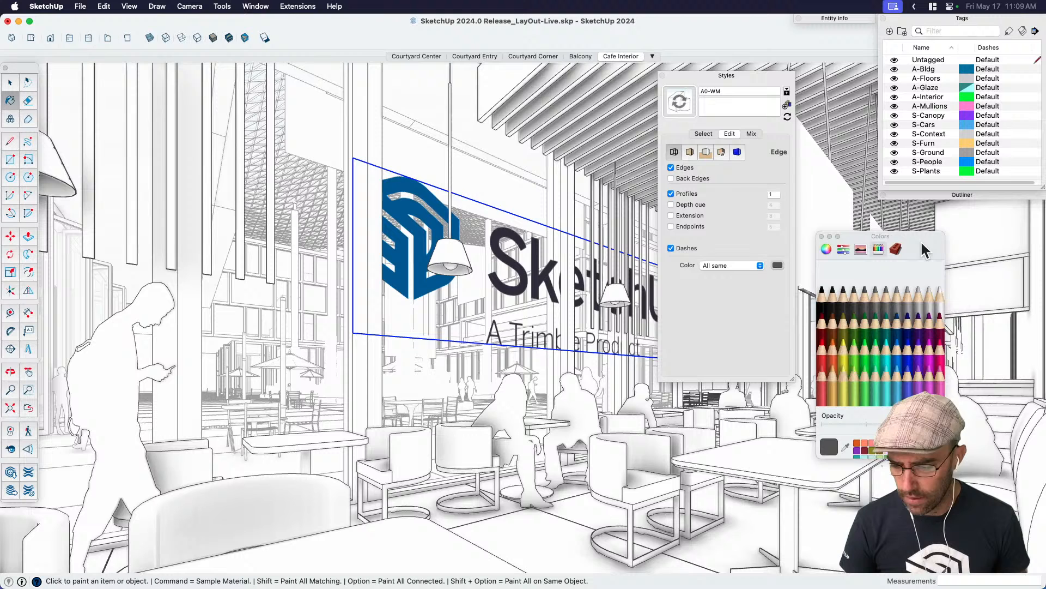
left_click(846, 447)
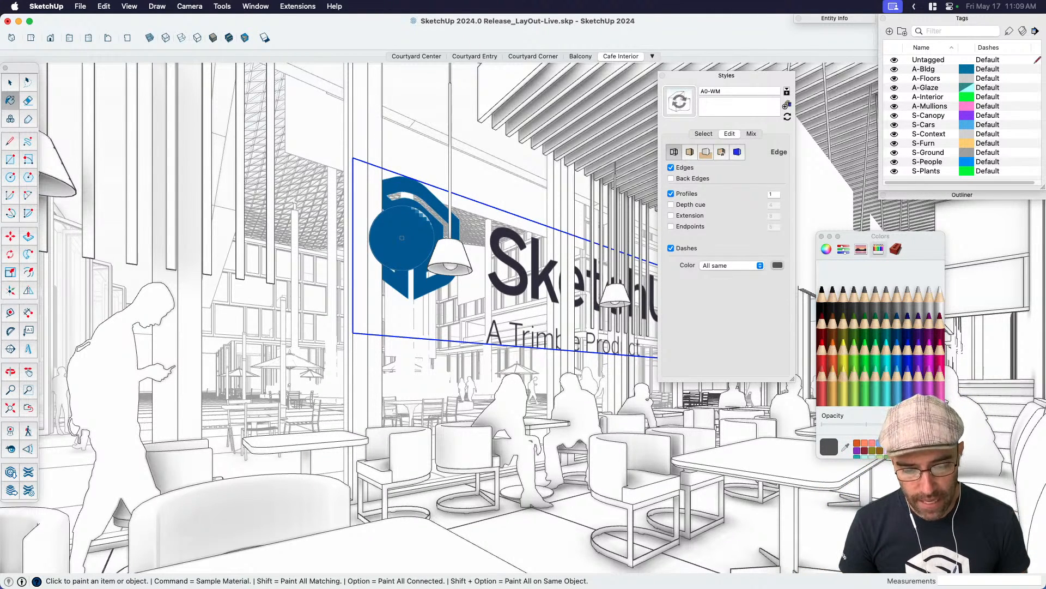
left_click(406, 230)
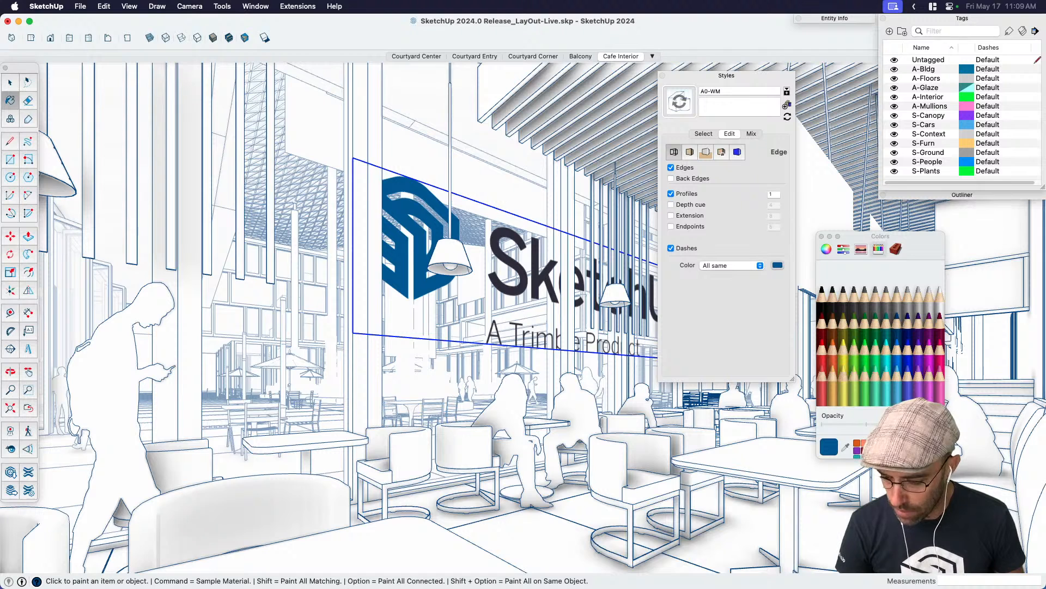
Enlarge the colour picker, store the sampled blue among its saved swatches, and return to the Select tool.
left_click_drag(877, 442, 876, 480)
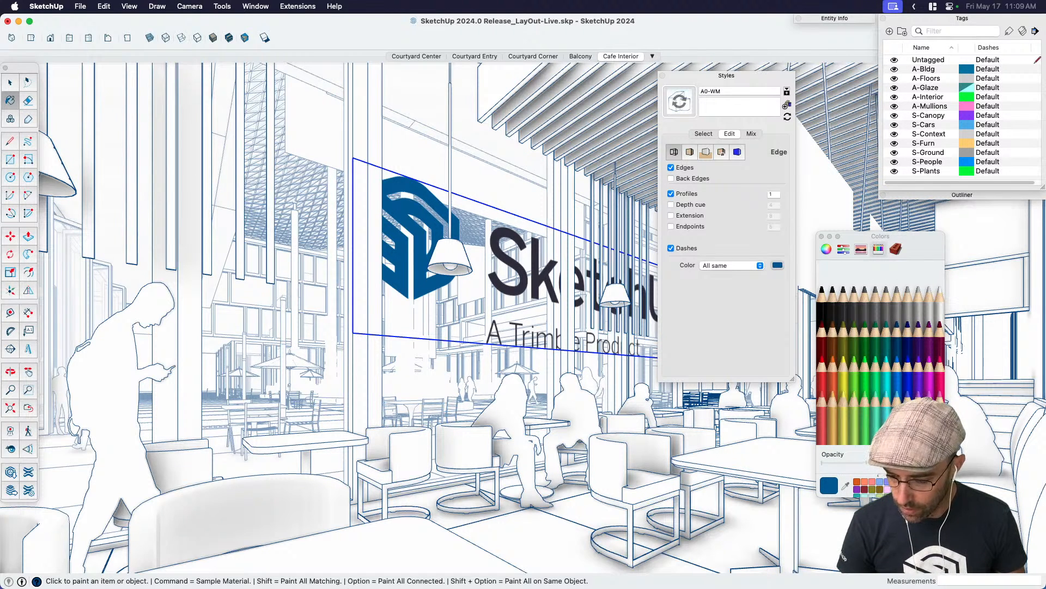
left_click_drag(944, 496, 942, 580)
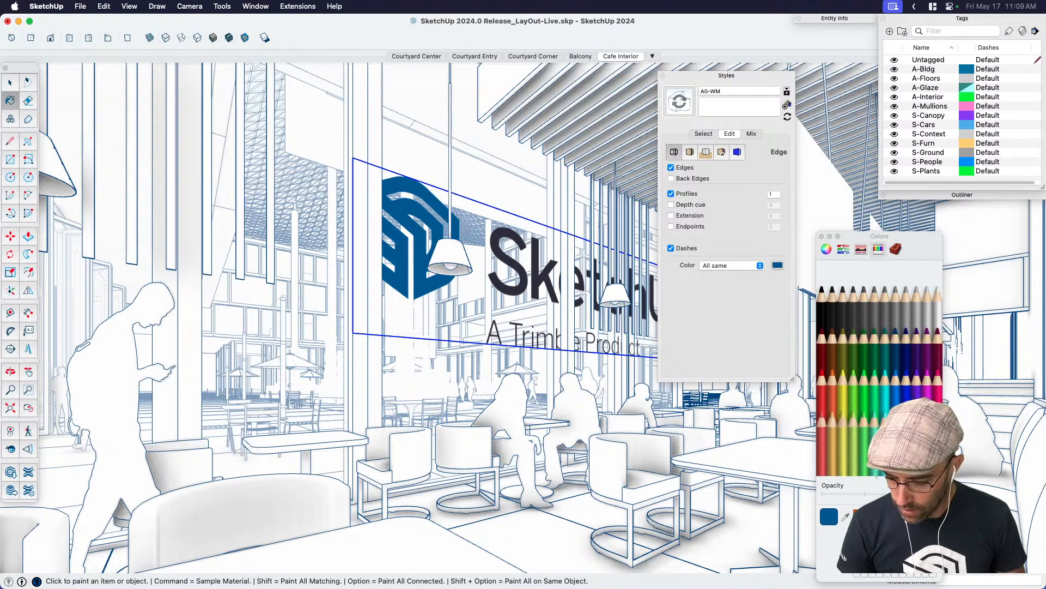
left_click_drag(835, 518, 895, 573)
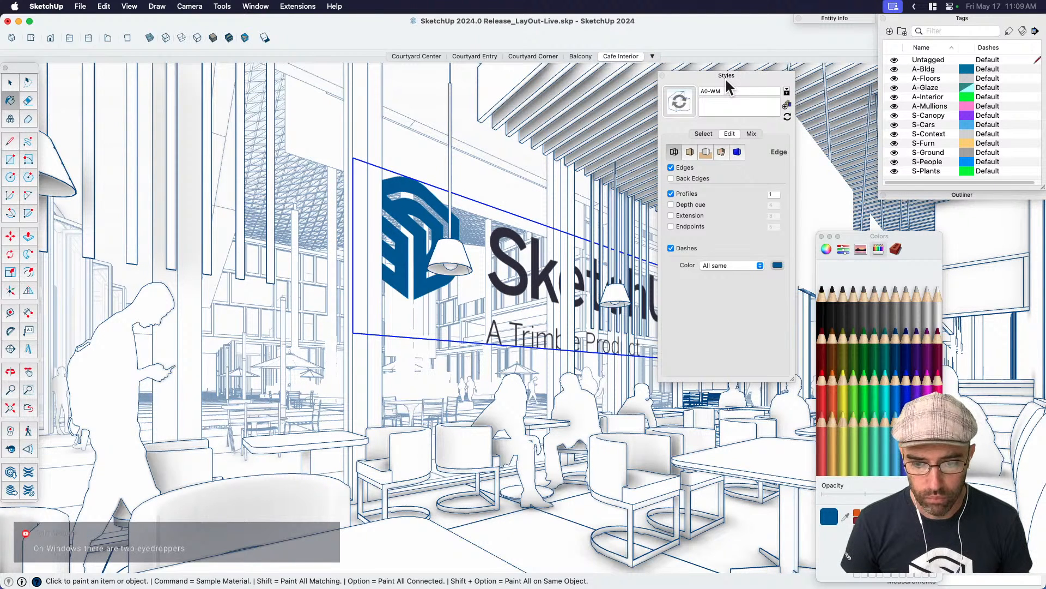
left_click_drag(724, 77, 724, 18)
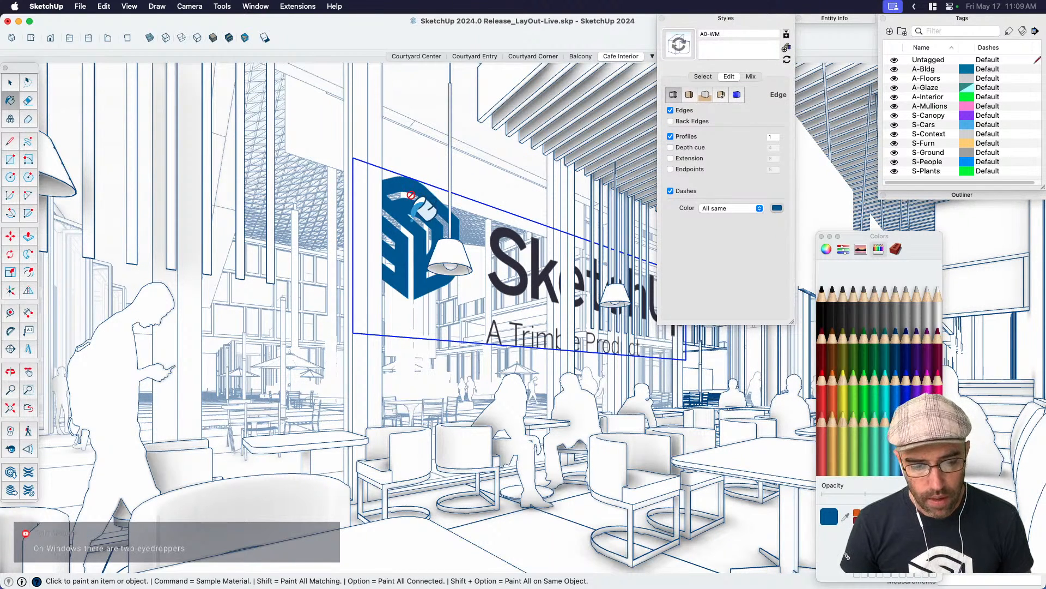
key("space")
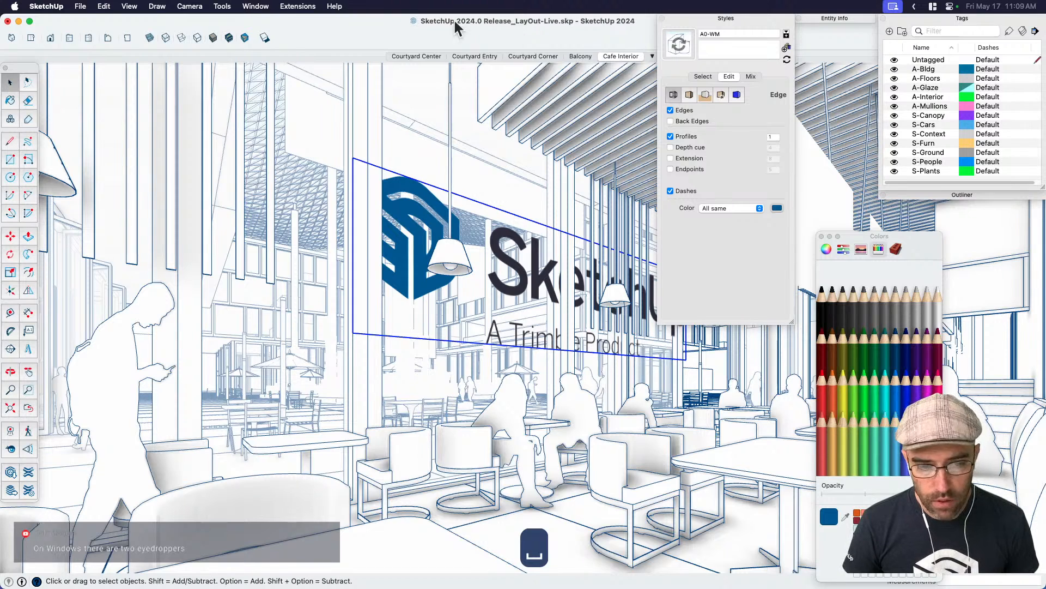
Bring up the full shadow settings and set Dark to 90 and Light to 0.
left_click(255, 6)
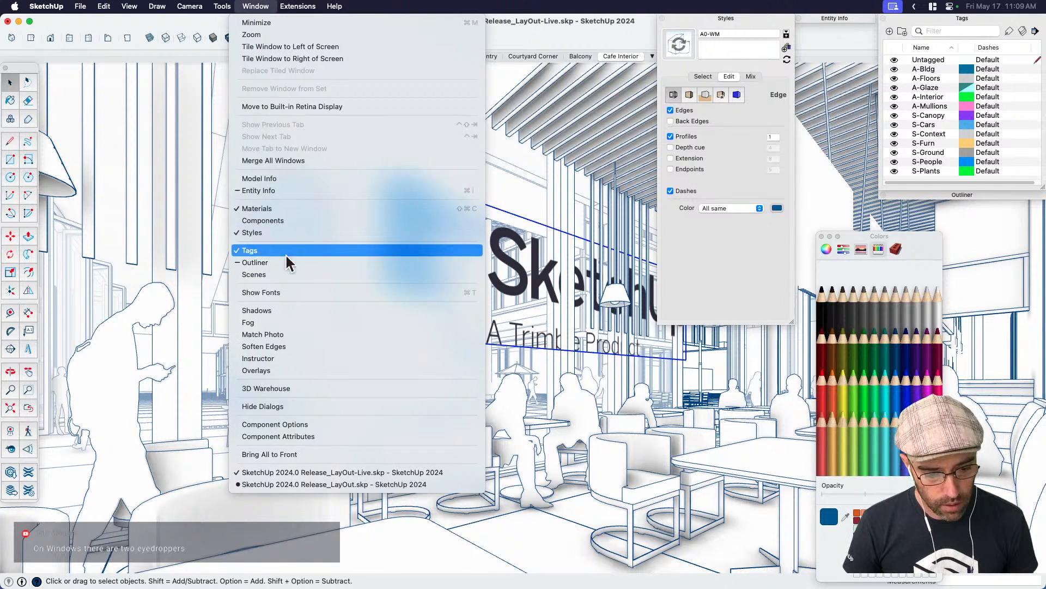
left_click(283, 310)
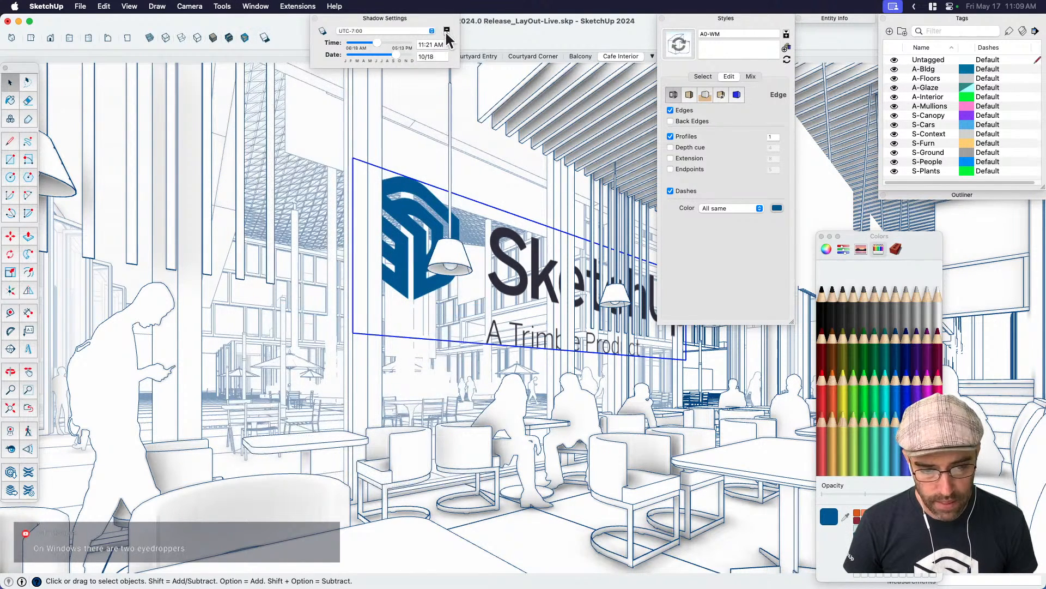
left_click(447, 31)
type("90")
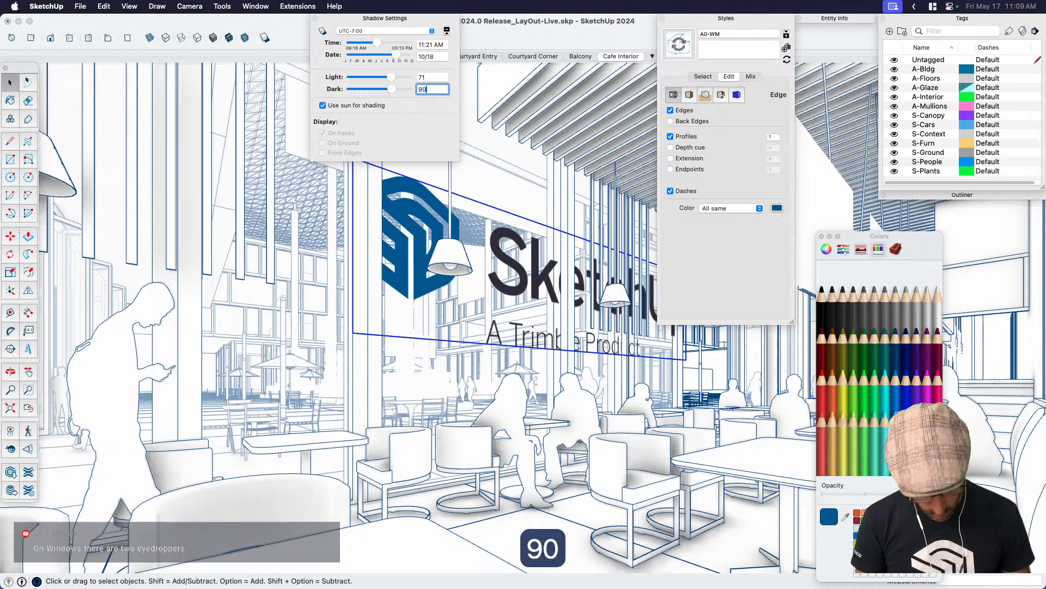
key("Tab")
left_click_drag(433, 79, 387, 75)
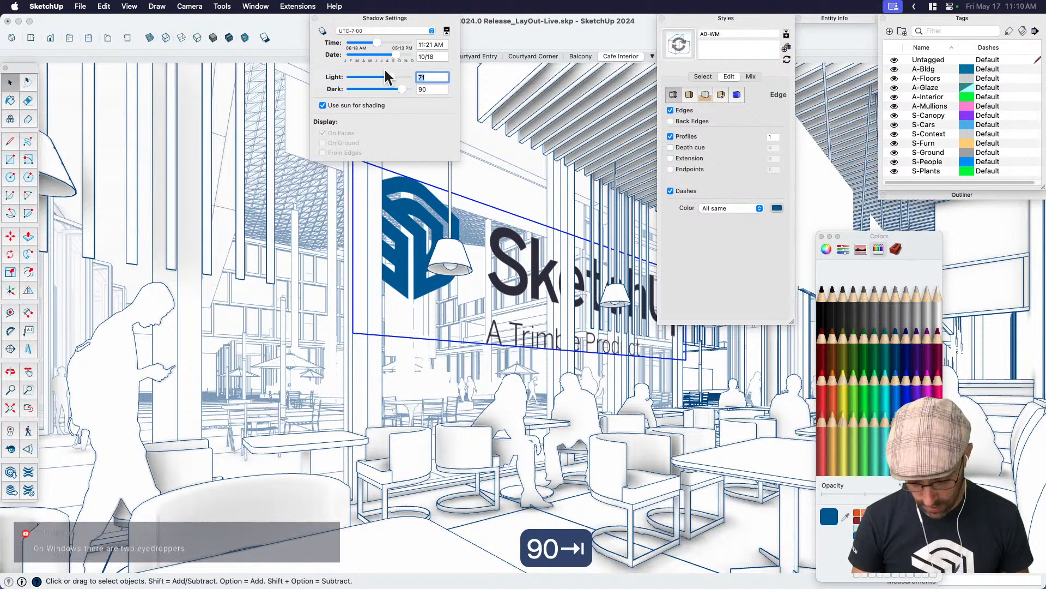
type("0")
key("Tab")
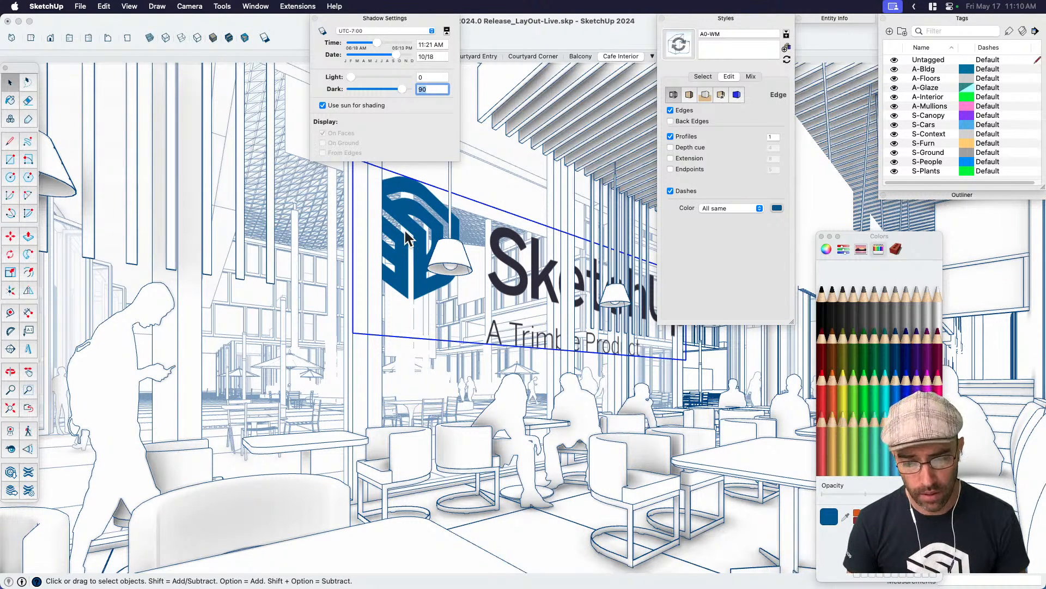
Resample the logo's blue as the style's edge colour and delete the logo image from the model.
left_click(845, 516)
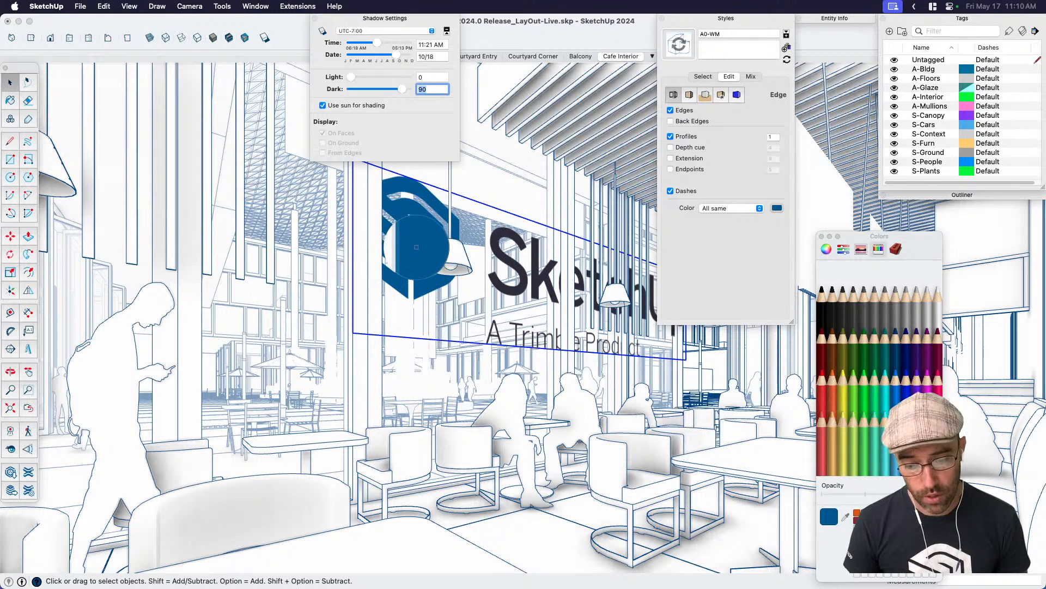
left_click(411, 246)
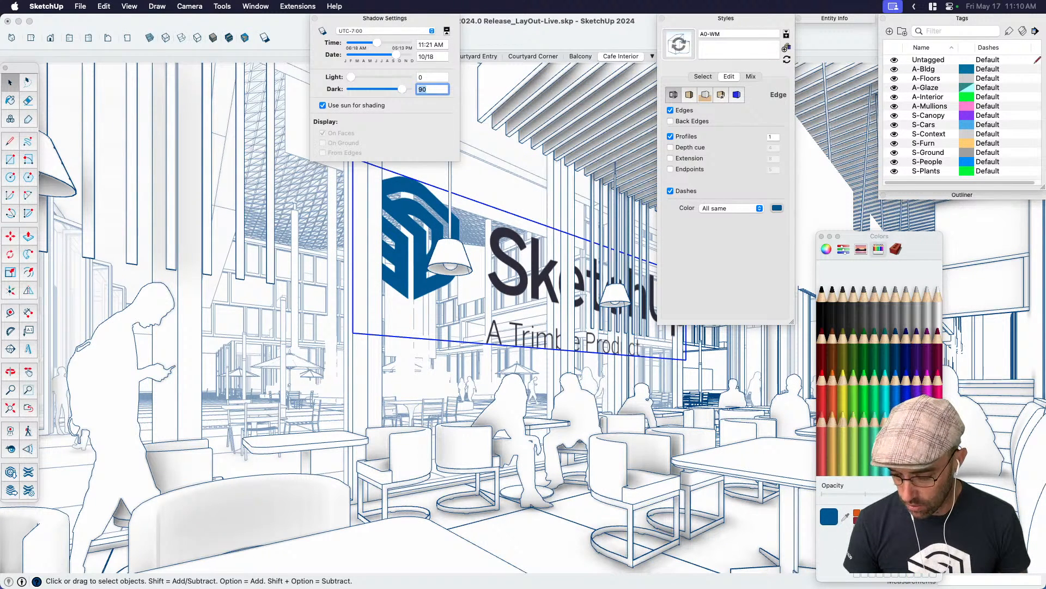
left_click(375, 19)
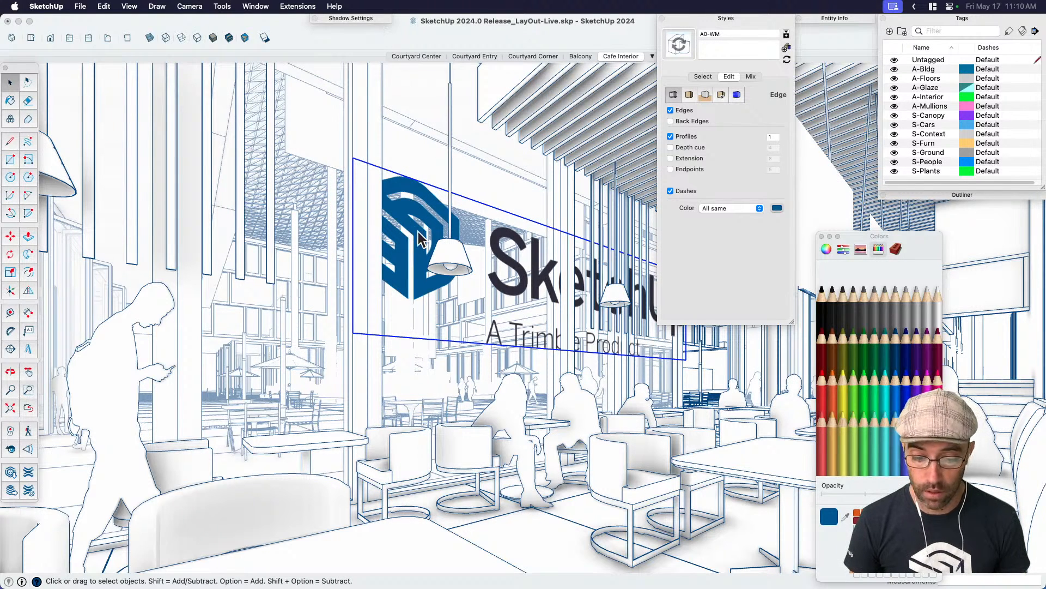
key("space")
key("BackSpace")
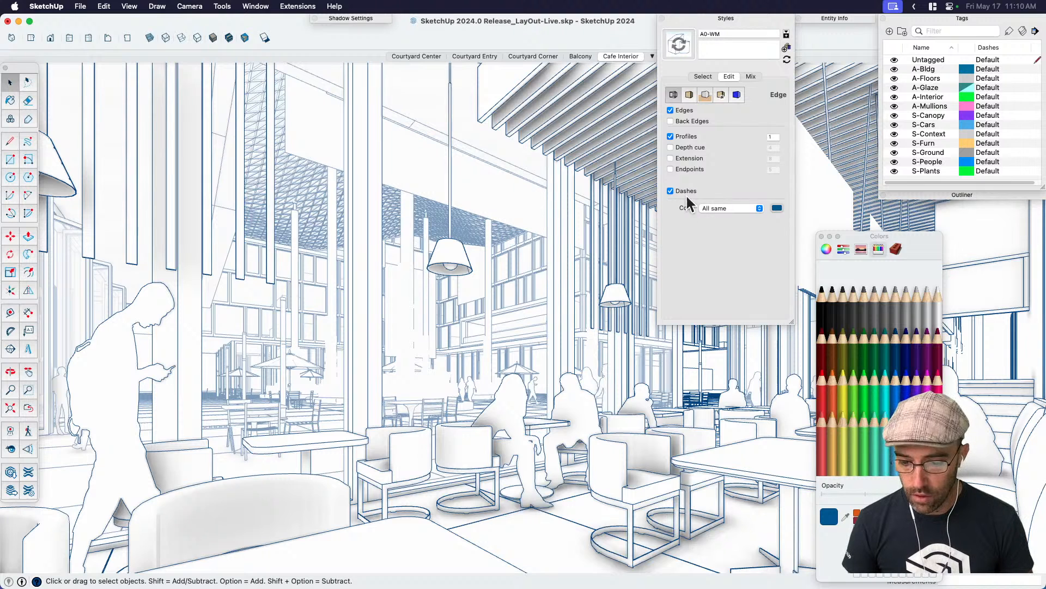
Turn off ambient occlusion in the face settings, save the result as a new style named BLue-Non-AO, and update it.
left_click(689, 96)
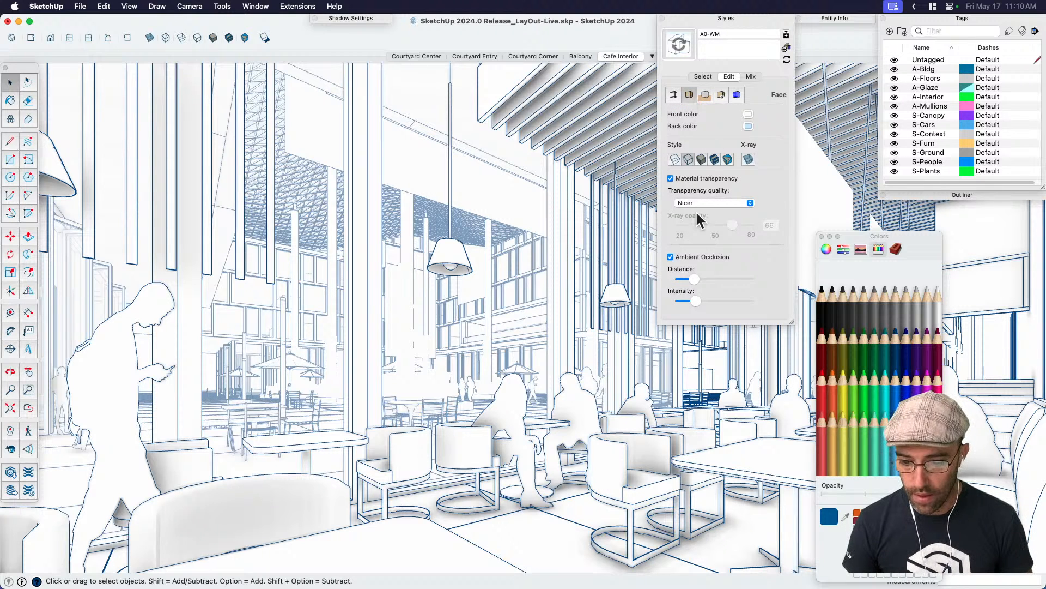
left_click(671, 257)
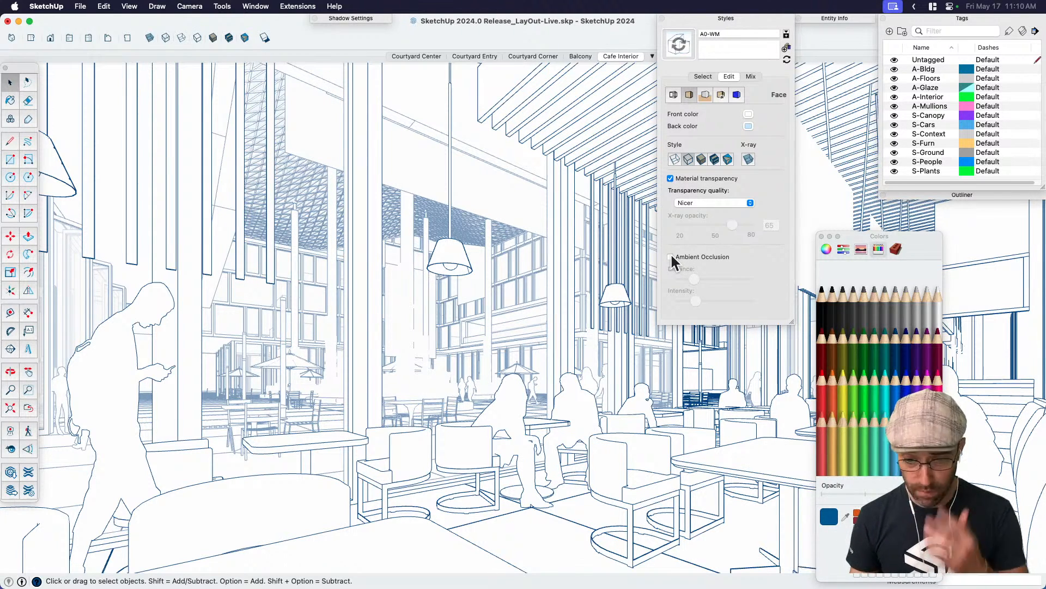
left_click(785, 49)
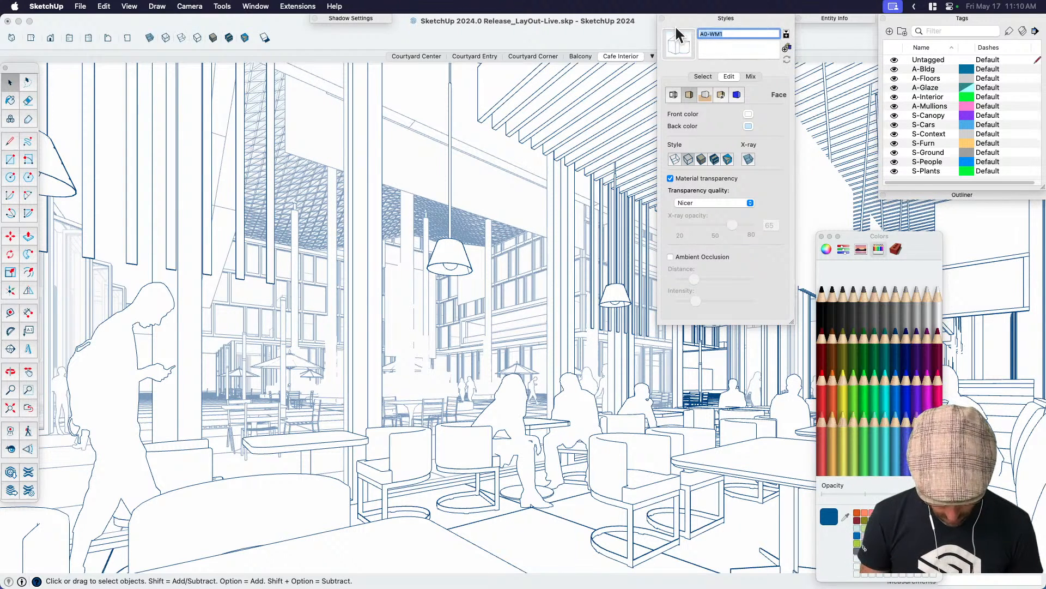
type("BLue-Non-")
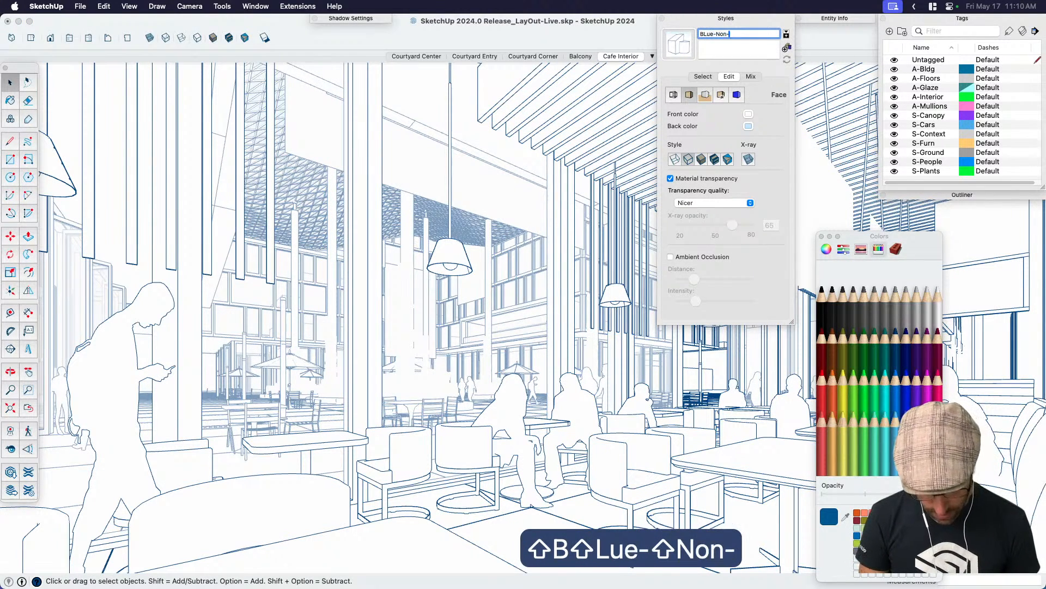
type("AO")
key("Return")
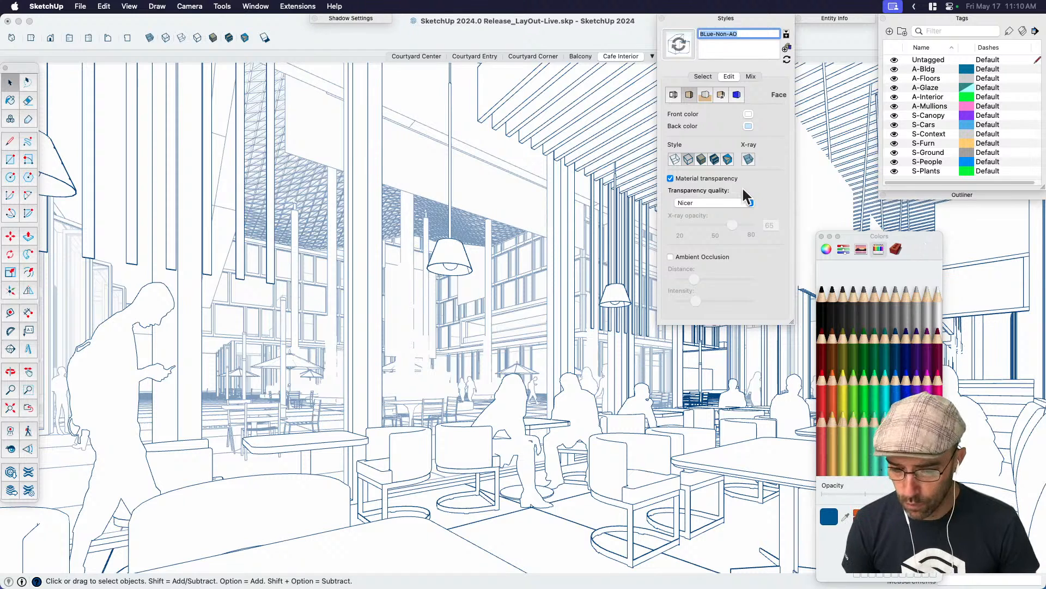
left_click(682, 50)
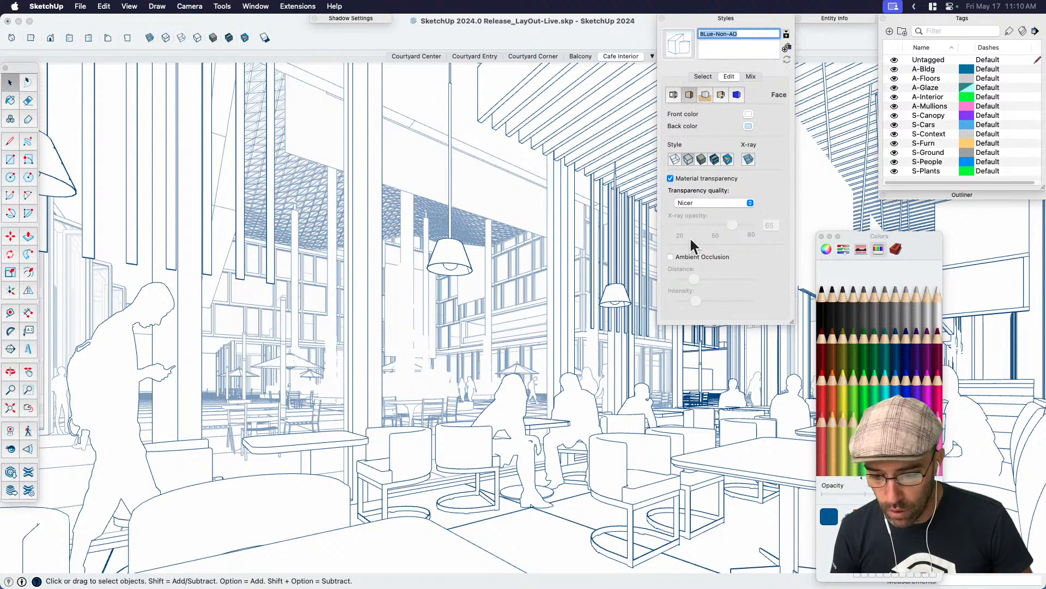
Turn ambient occlusion on with slightly less distance and more intensity, and save it as a new style named BLue-AO.
left_click(671, 257)
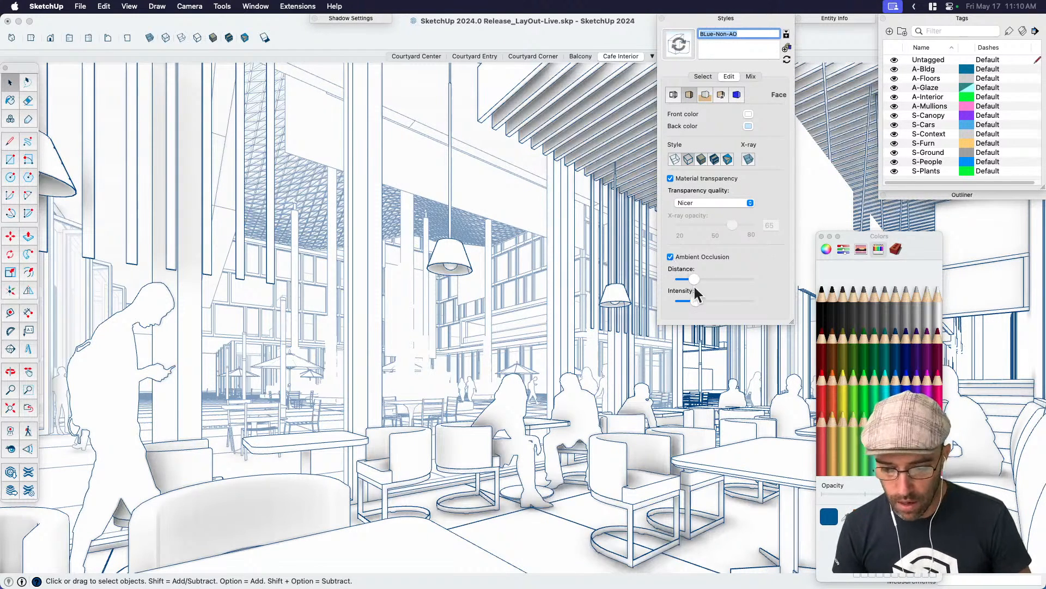
mouse_move(698, 276)
left_mouse_down()
mouse_move(713, 302)
mouse_move(703, 302)
left_mouse_up()
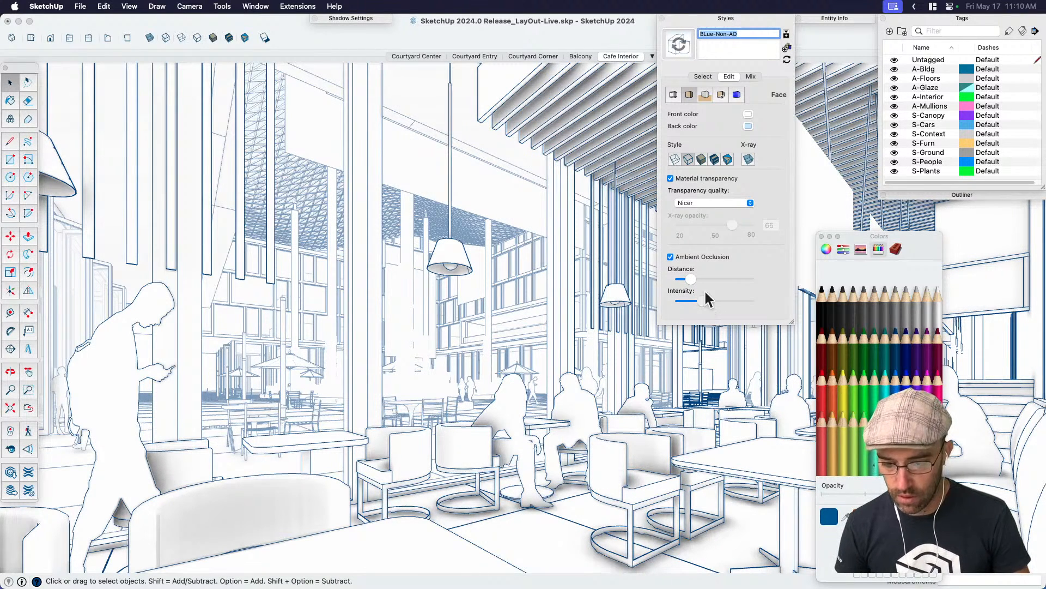
left_click(788, 60)
left_click(736, 33)
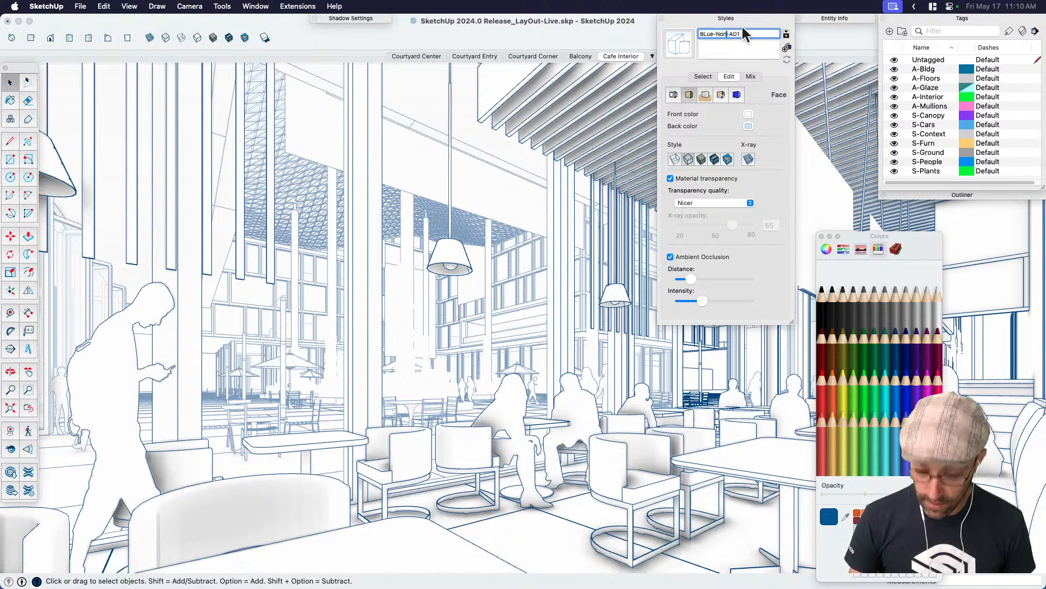
key("BackSpace")
key("BackSpace")
key("BackSpace")
key("BackSpace")
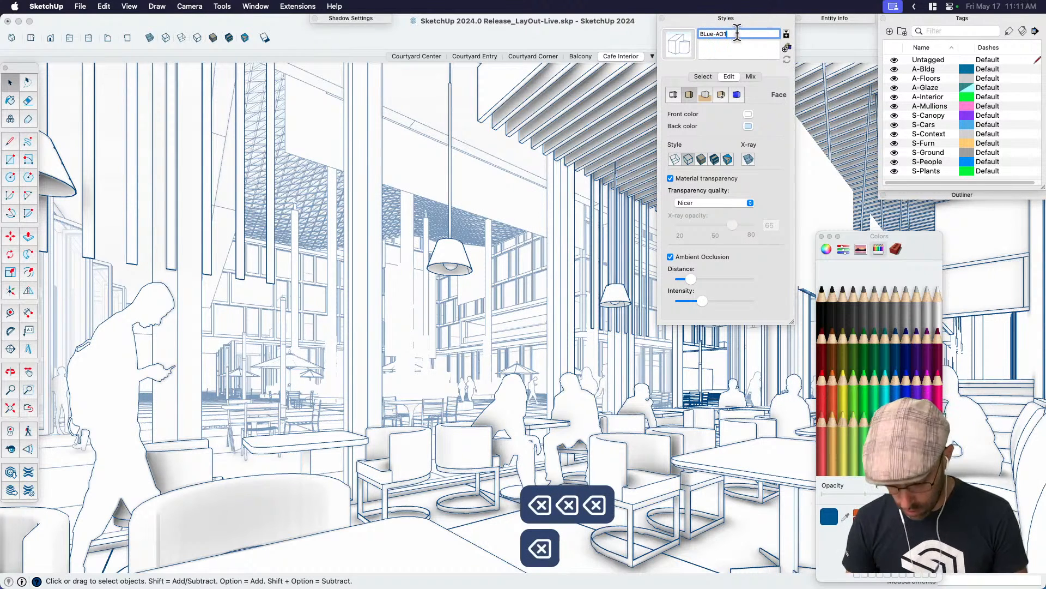
key("BackSpace")
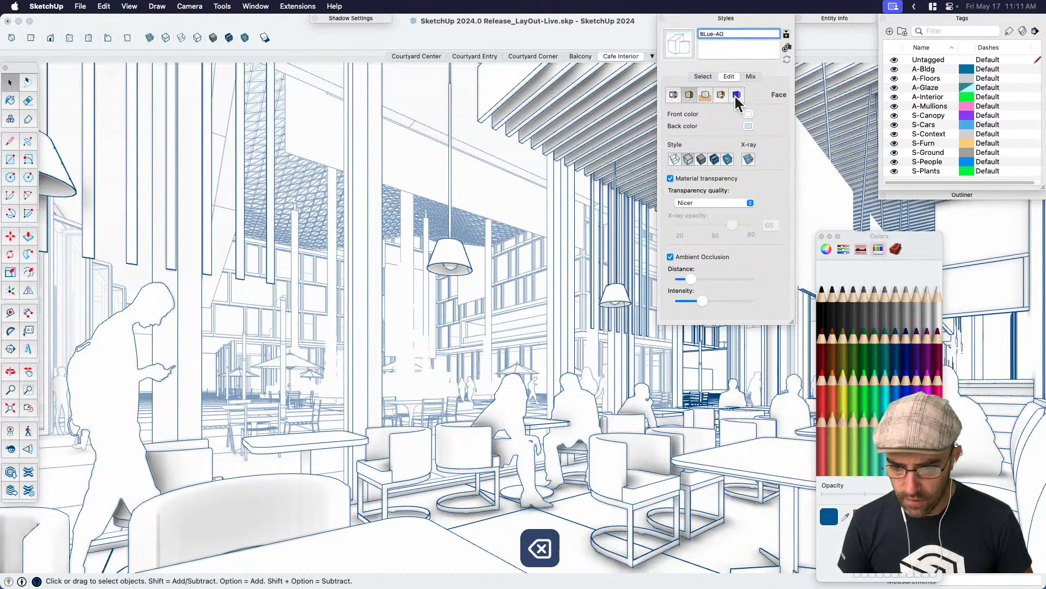
key("Tab")
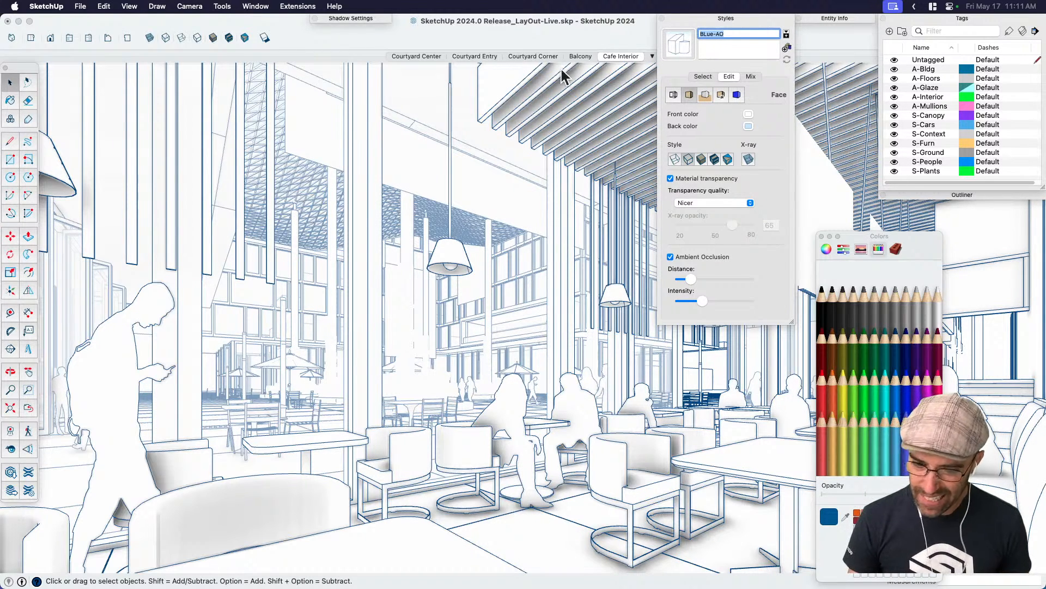
Switch to the Courtyard Corner scene and apply the BLue-Non-AO style to it.
left_click(537, 59)
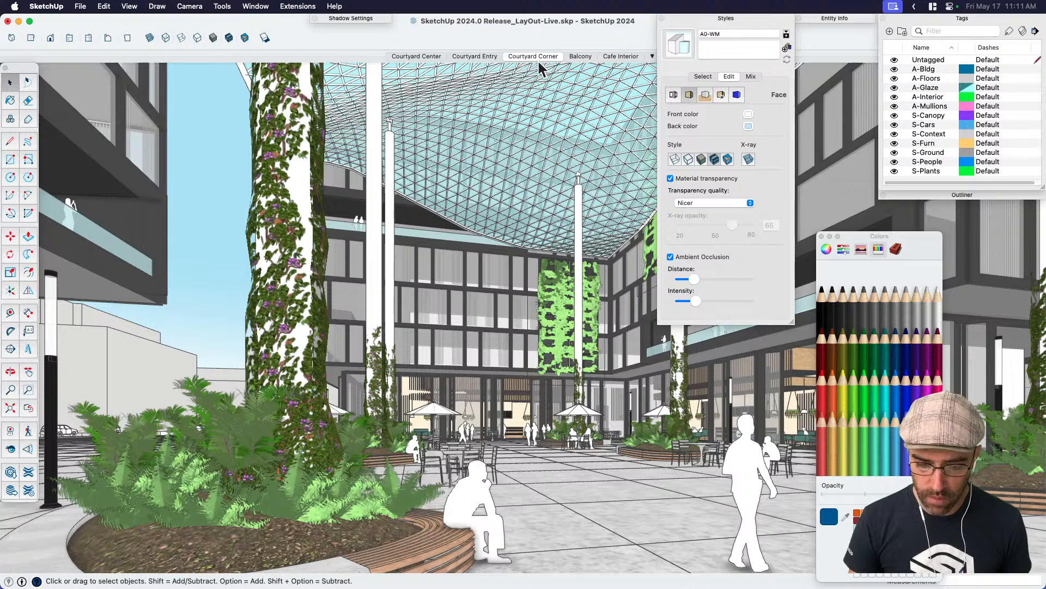
left_click(704, 76)
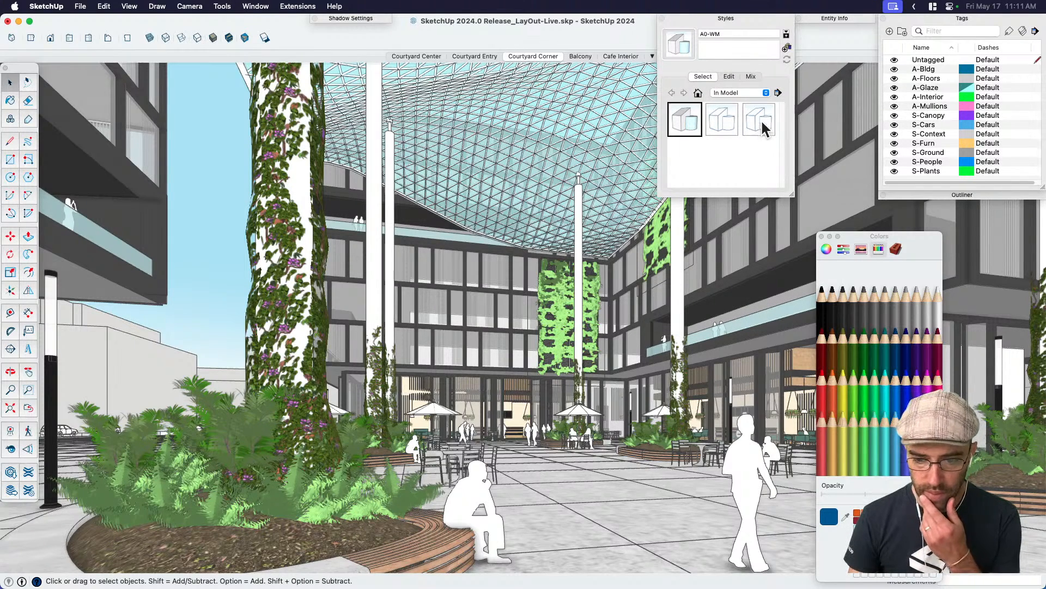
left_click(726, 120)
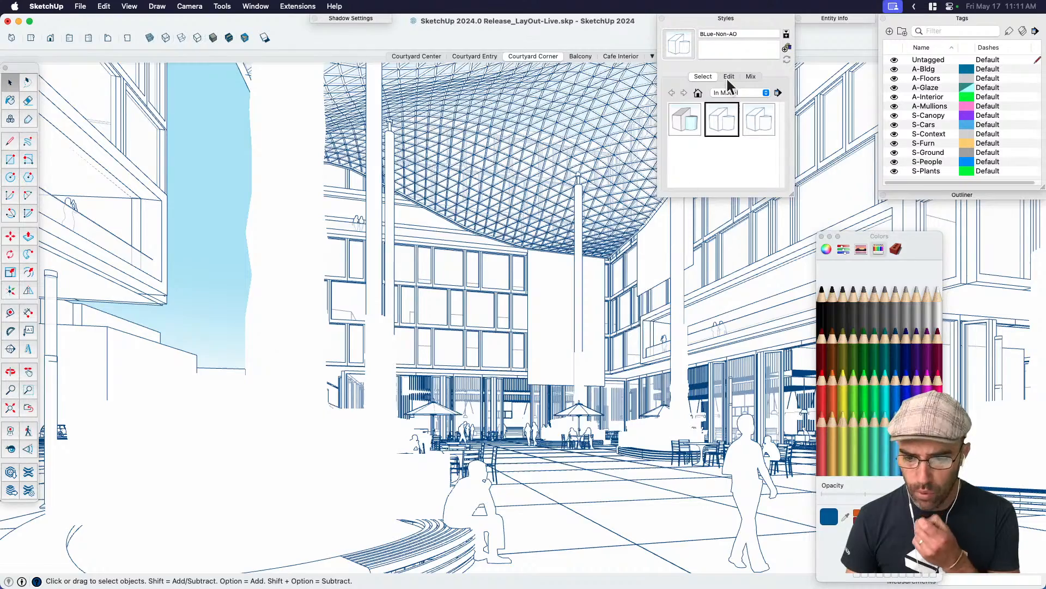
Hide the S-Context tag to clear the surrounding buildings behind the parked cars.
middle_click_drag(575, 420, 403, 463)
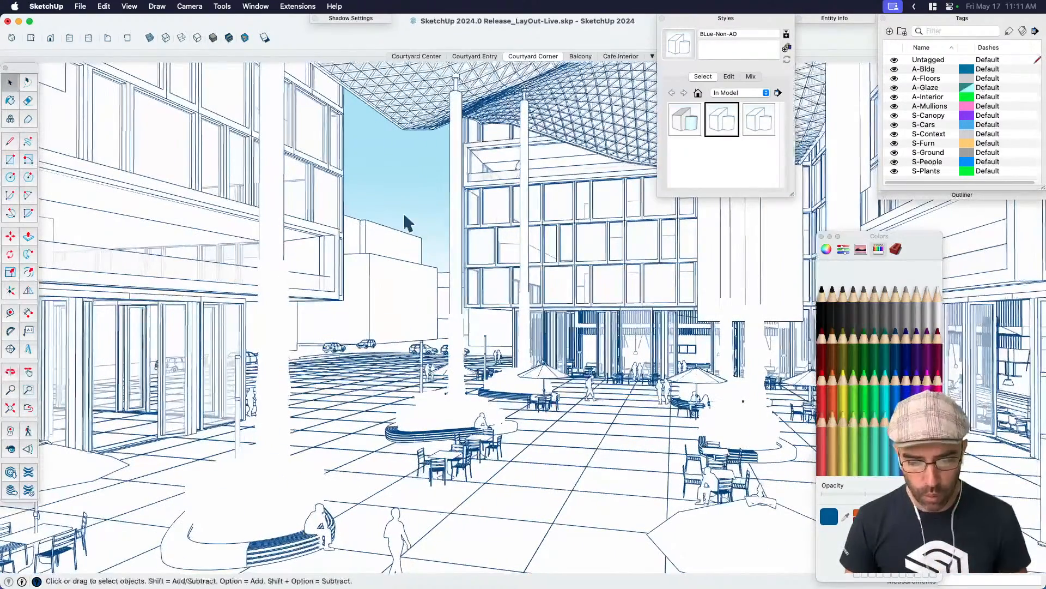
left_click(899, 125)
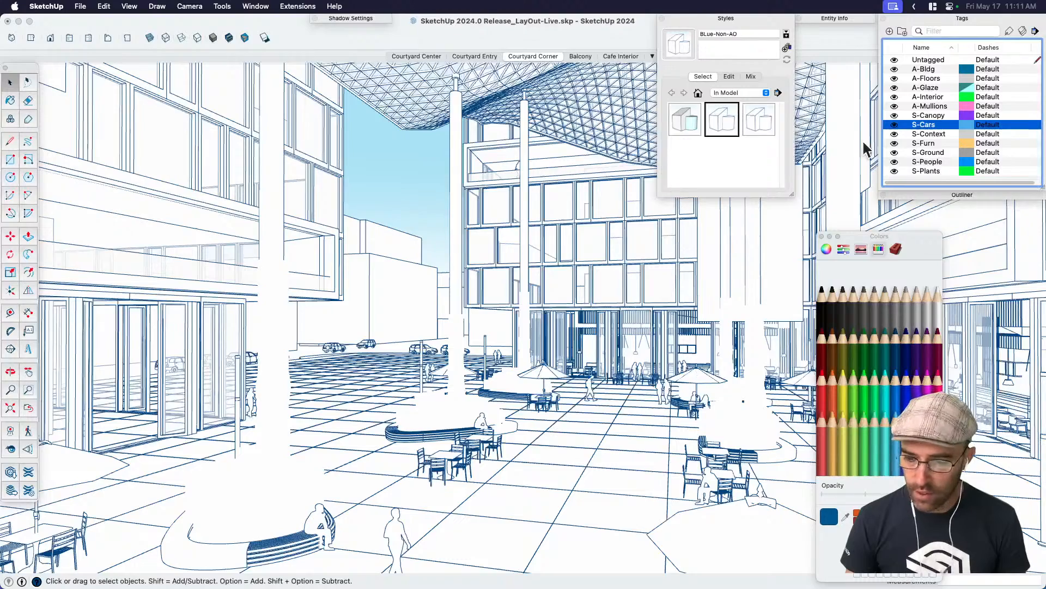
left_click(894, 134)
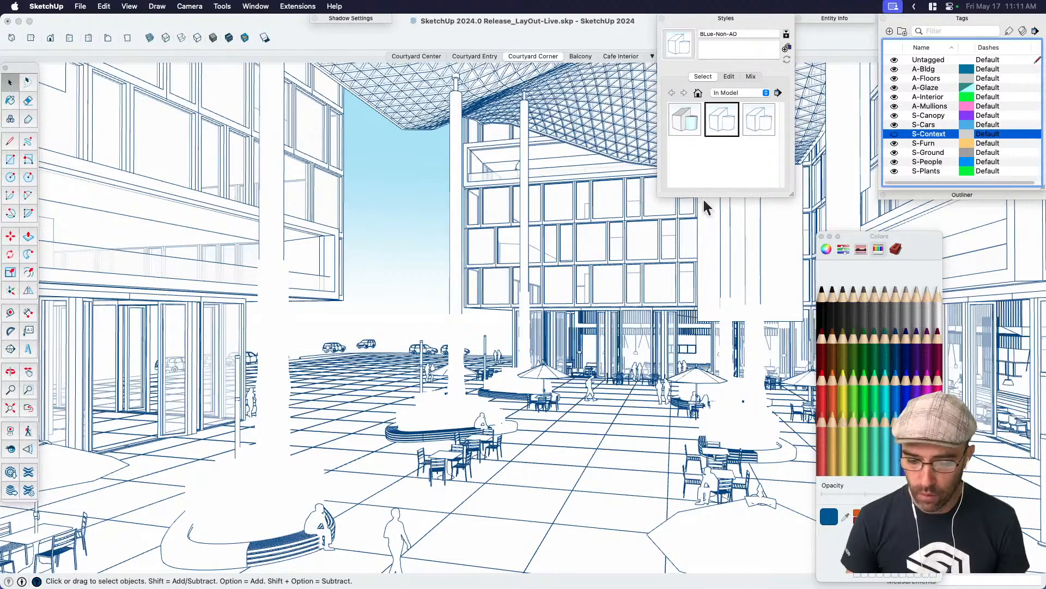
scroll(439, 327, "up", 5)
middle_click_drag(399, 325, 451, 326)
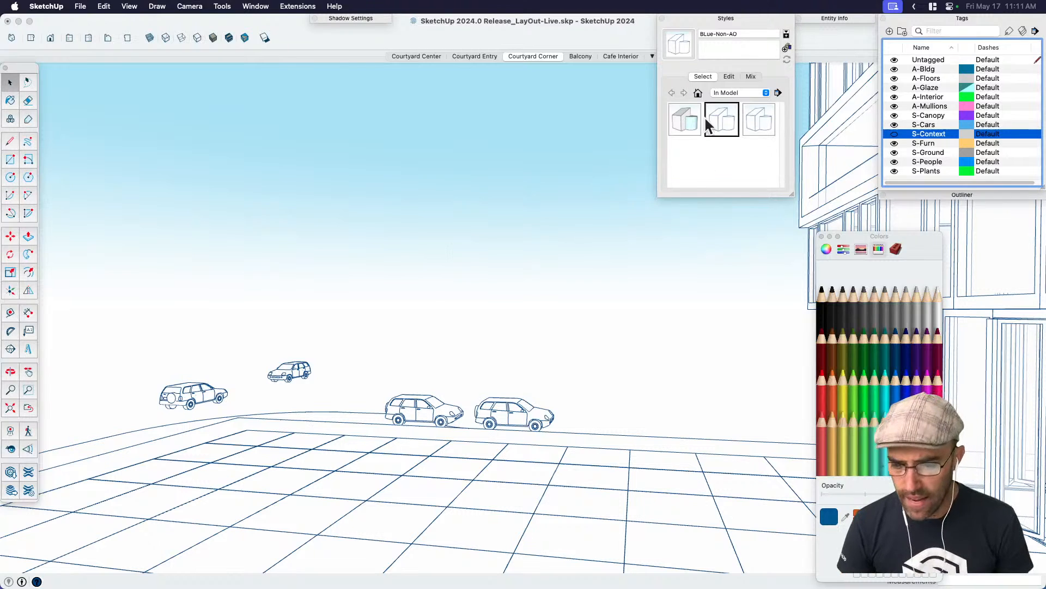
Turn off the sky in the BLue-Non-AO style's background settings.
left_click(729, 77)
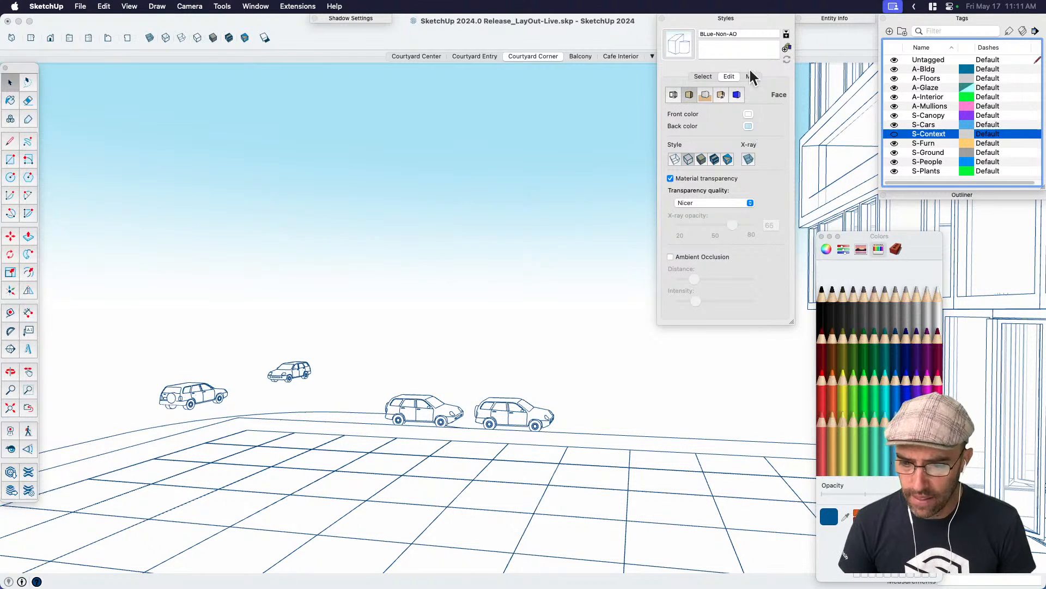
left_click(704, 76)
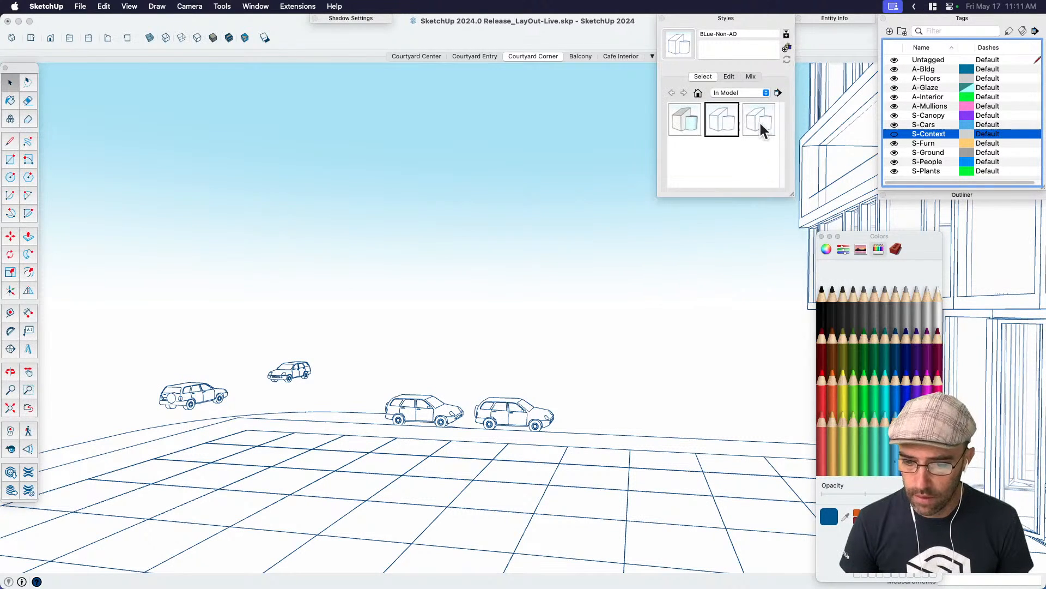
left_click(729, 76)
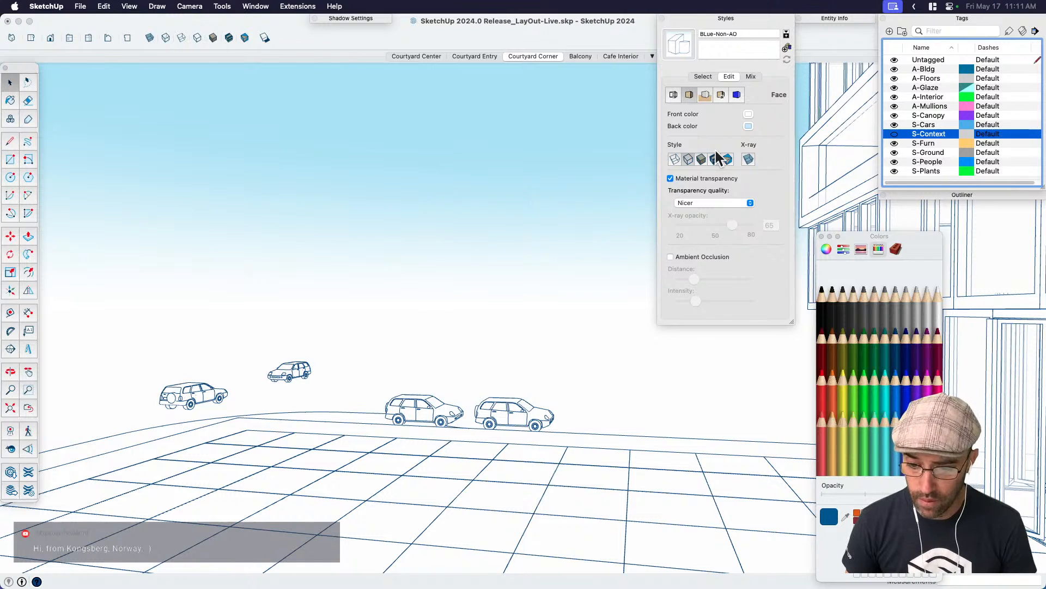
left_click(703, 94)
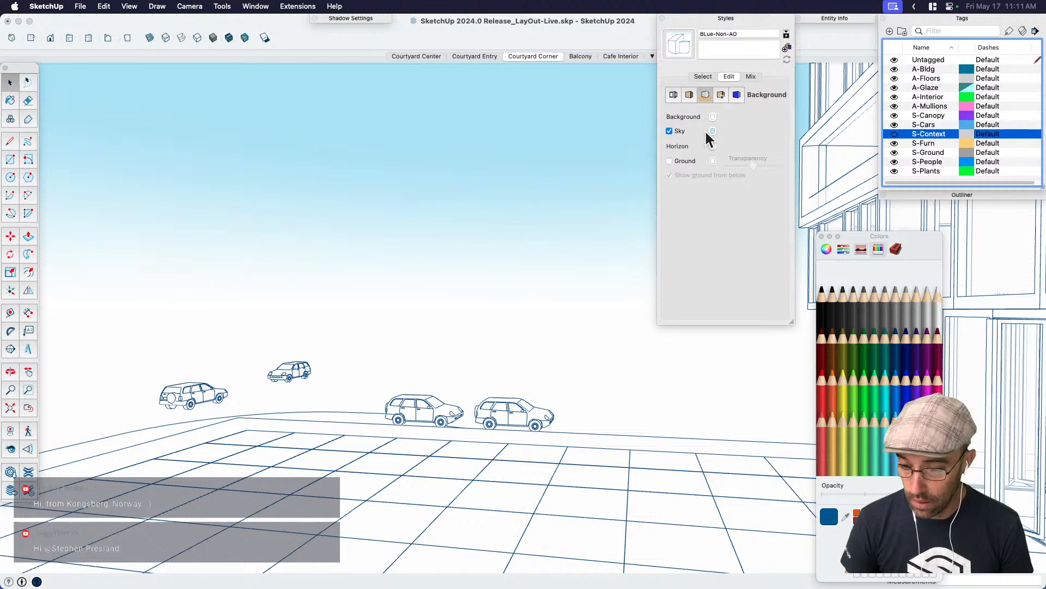
left_click(712, 131)
left_click(670, 131)
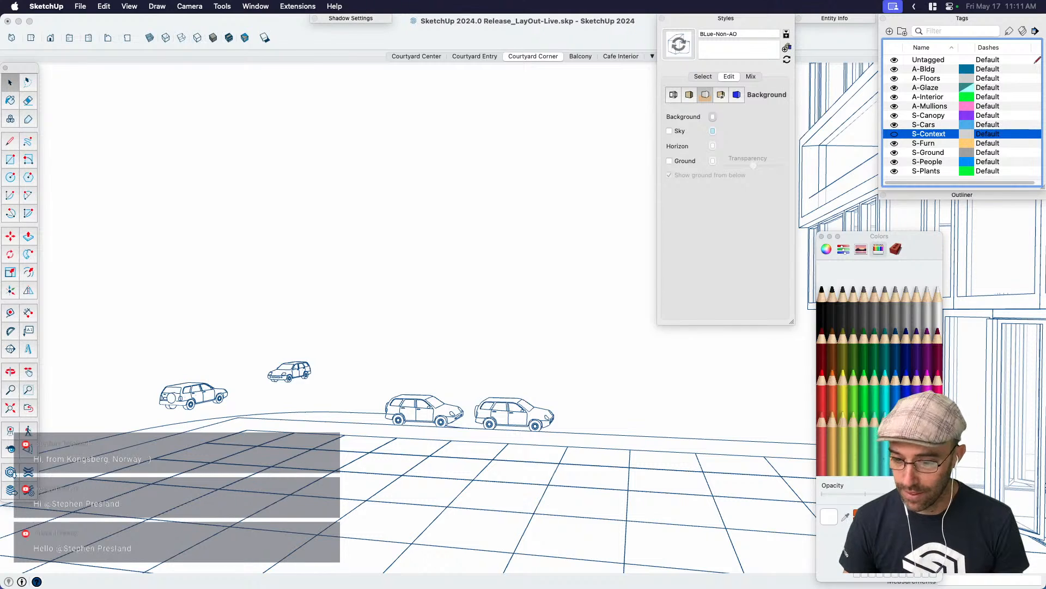
Try the saved logo blue as the background colour, set it to Snow instead, and update the style.
left_click(865, 513)
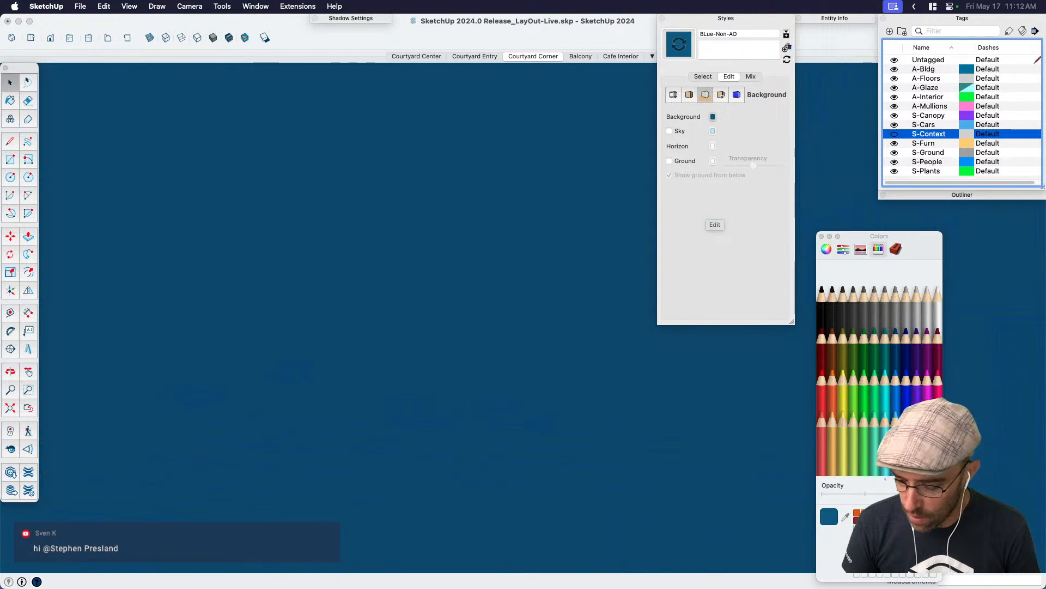
left_click(935, 300)
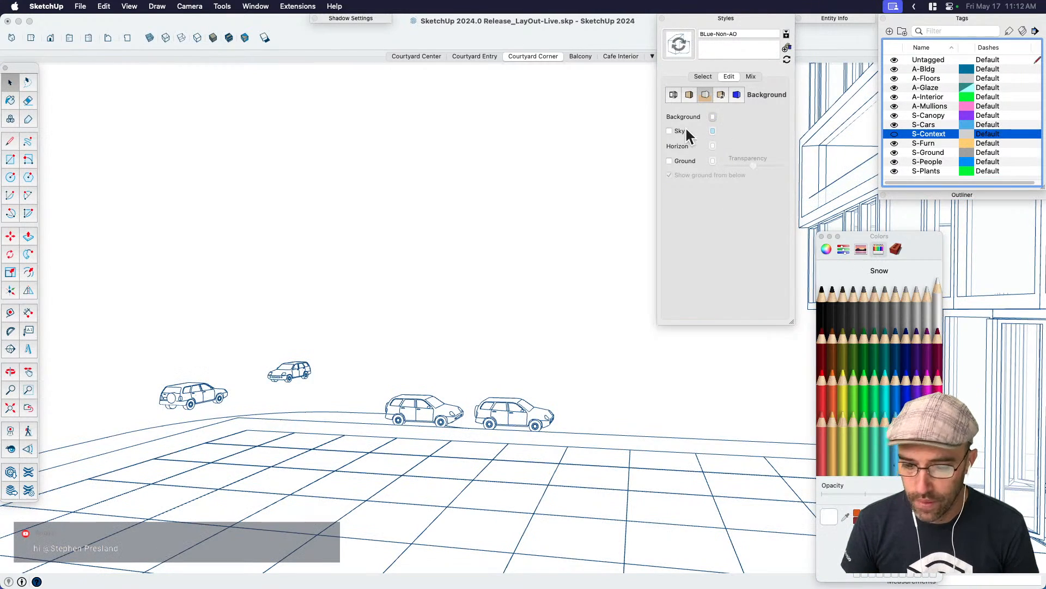
left_click(679, 44)
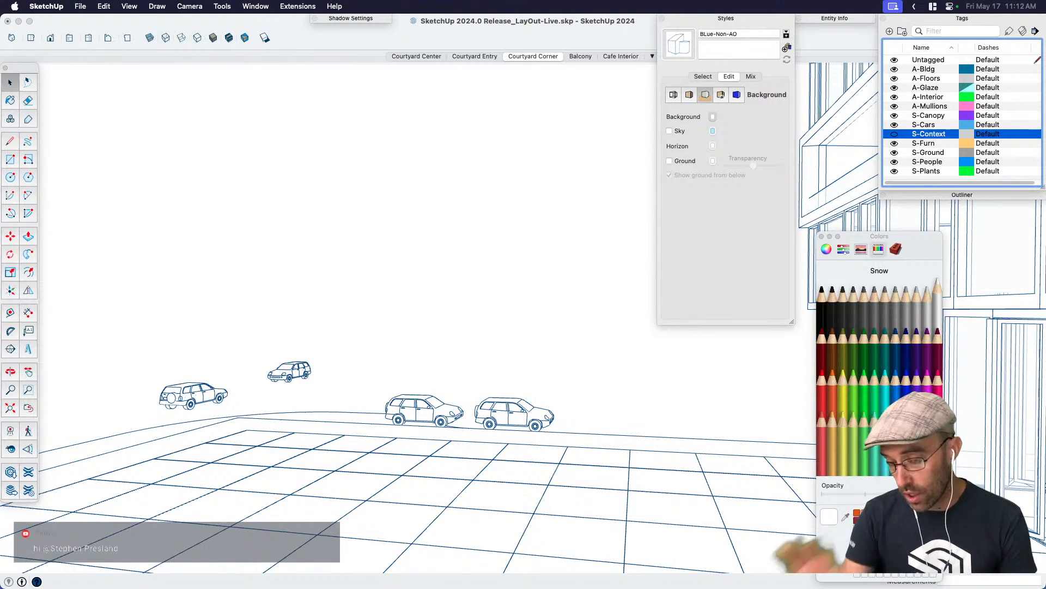
Turn on the ground in the BLue-Non-AO style, colour it with the saved logo blue, and update the style.
left_click(669, 161)
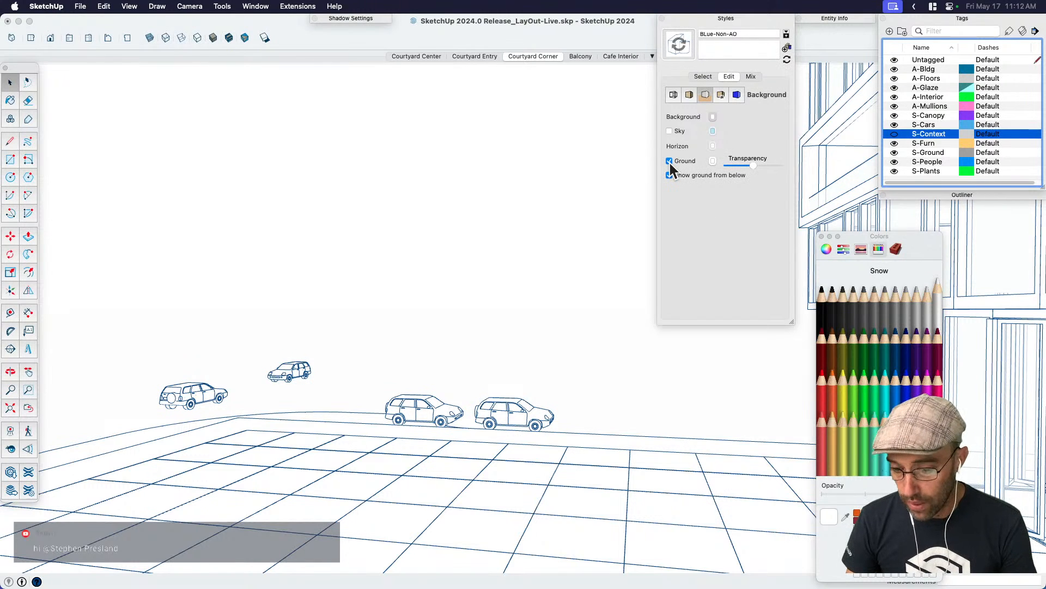
left_click(713, 161)
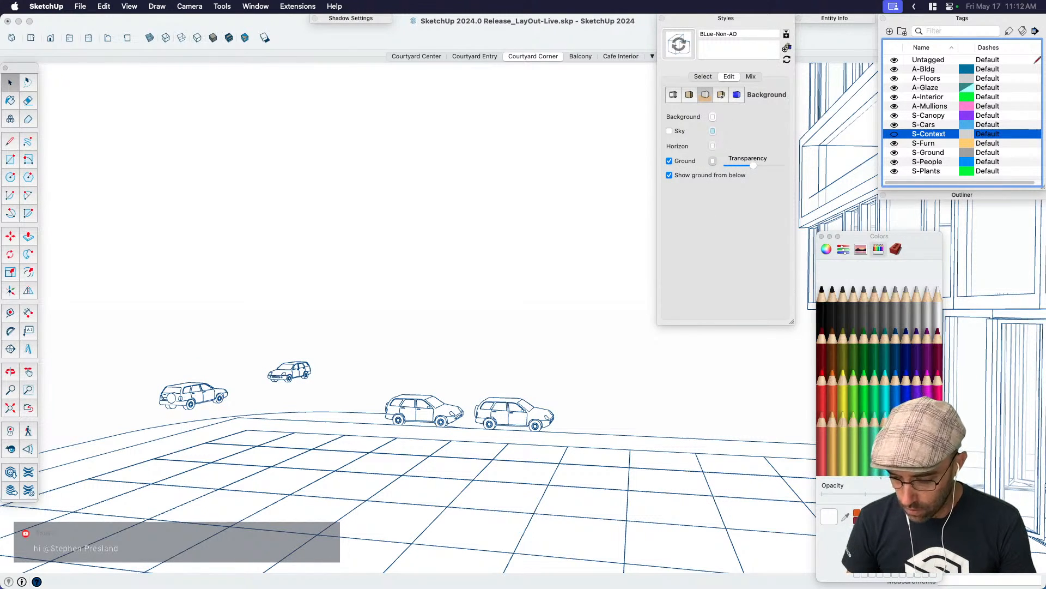
left_click(872, 513)
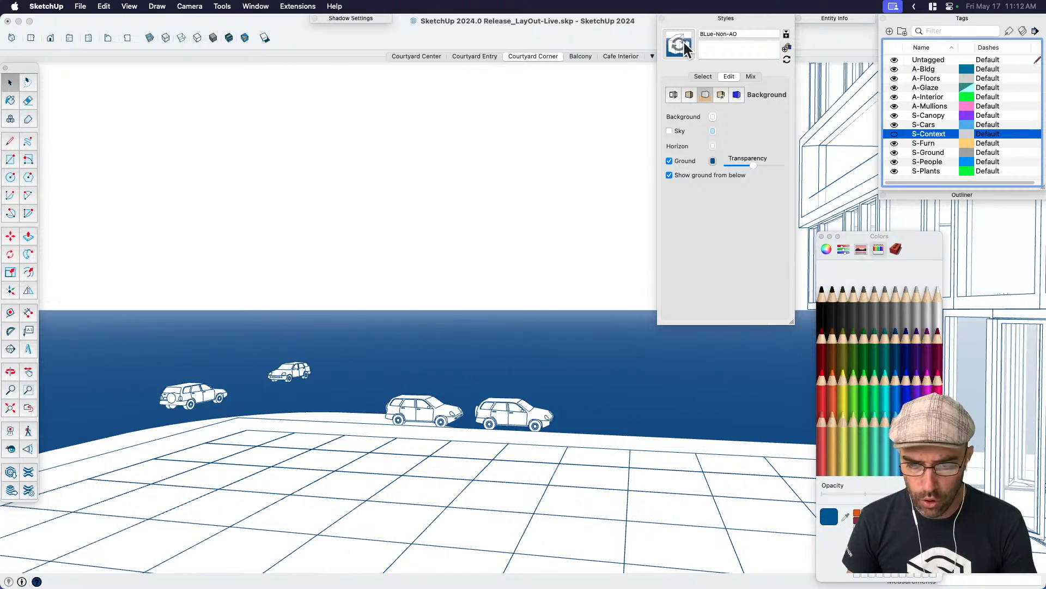
left_click(227, 175)
Examine the blue ground around the whole building from outside and from within the courtyard.
key("shift+c")
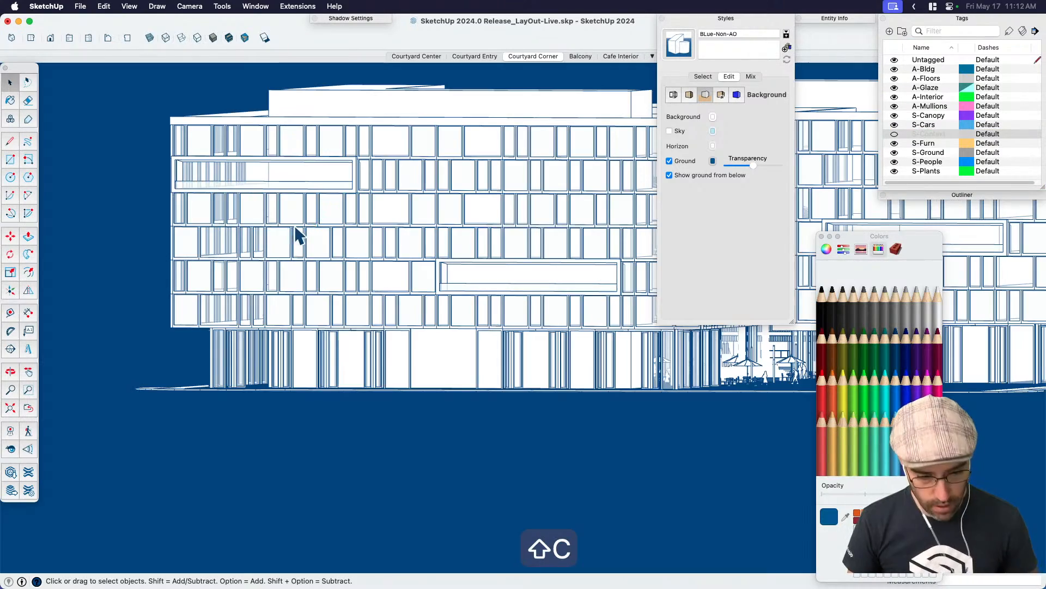
key("space")
middle_click_drag(292, 470, 430, 461)
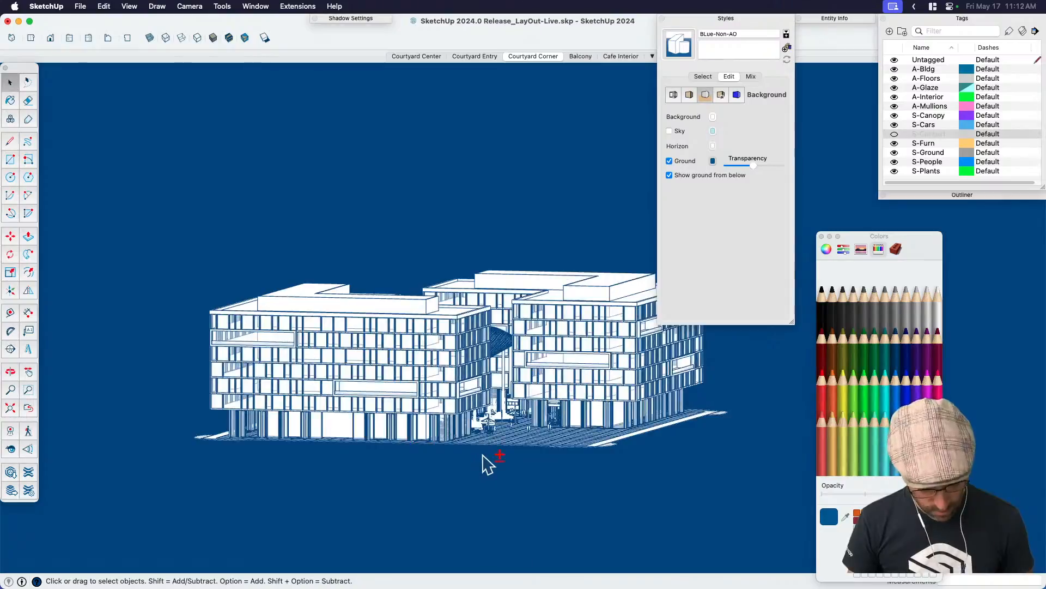
key("shift+c")
middle_click_drag(518, 385, 412, 482)
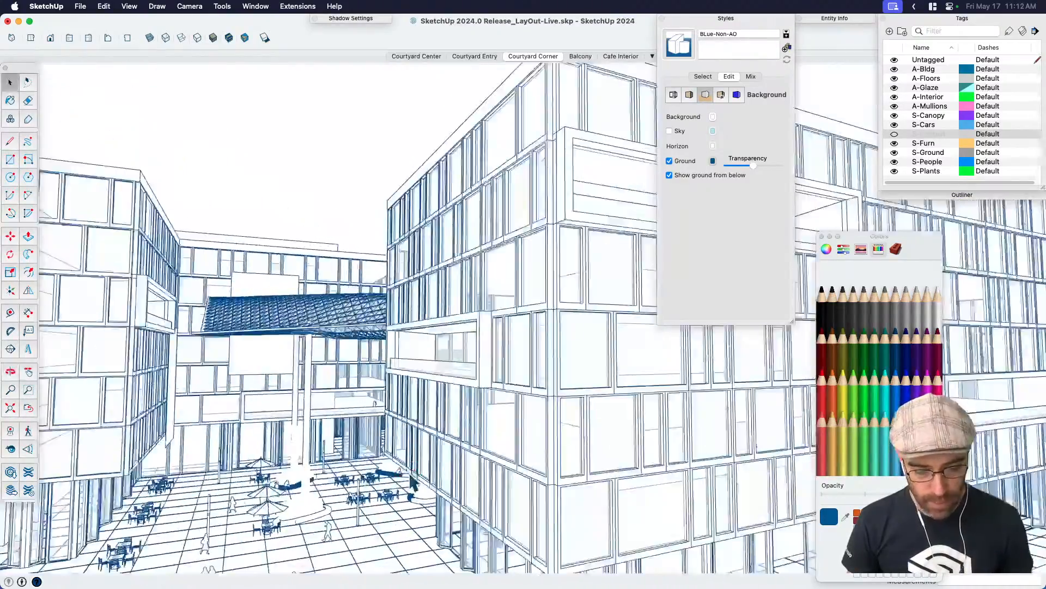
scroll(413, 482, "down", 10)
middle_click_drag(469, 430, 706, 379)
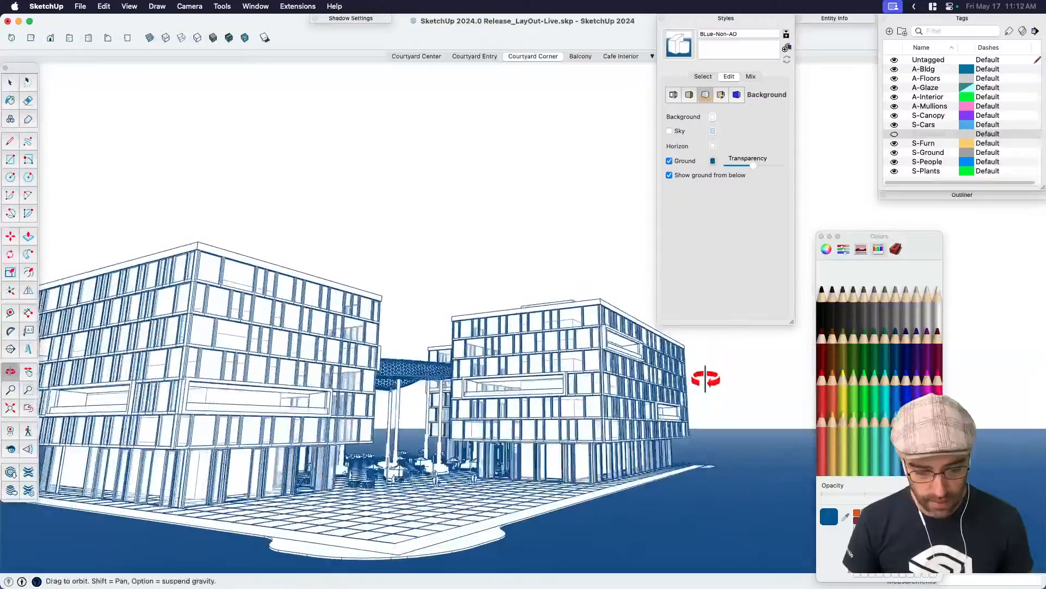
scroll(415, 484, "up", 10)
mouse_move(467, 484)
middle_mouse_down()
mouse_move(467, 456)
mouse_move(461, 473)
middle_mouse_up()
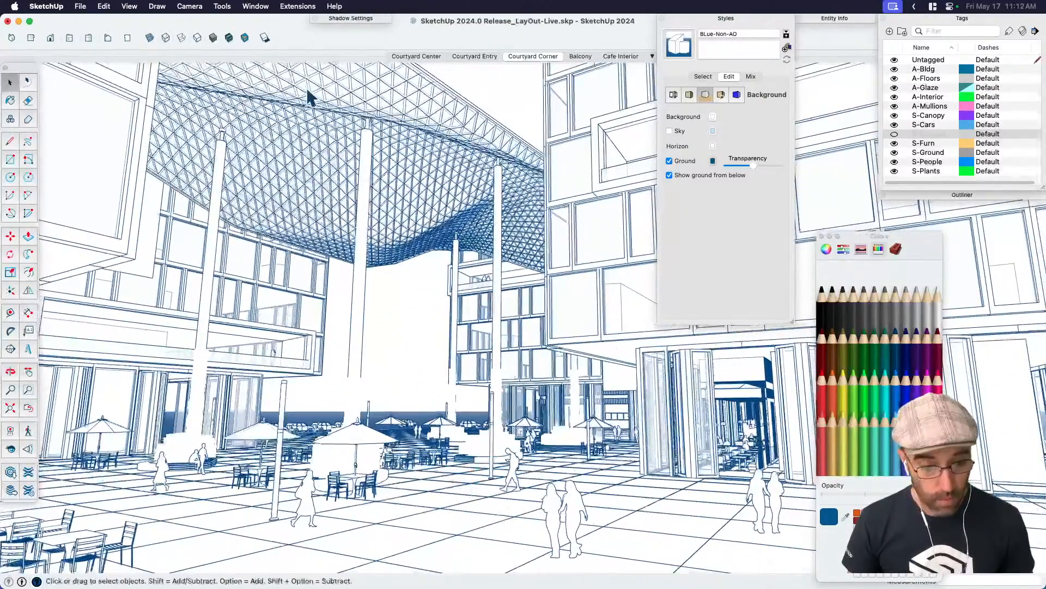
Examine the blue ground around the building from aerial angles and in two side elevation views.
scroll(374, 240, "down", 5)
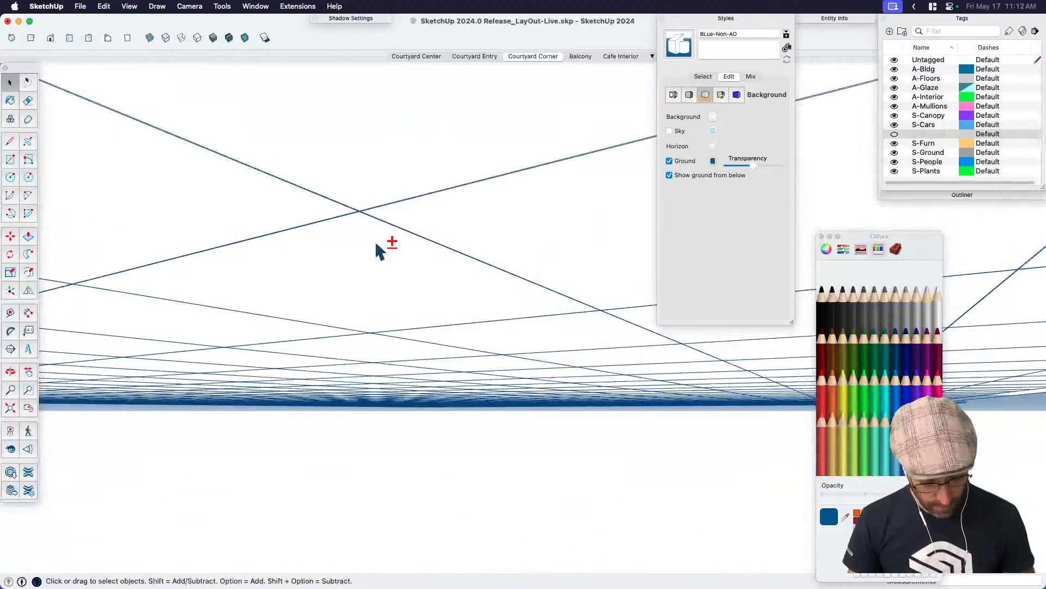
key("shift+c")
left_click_drag(433, 375, 349, 436)
key("space")
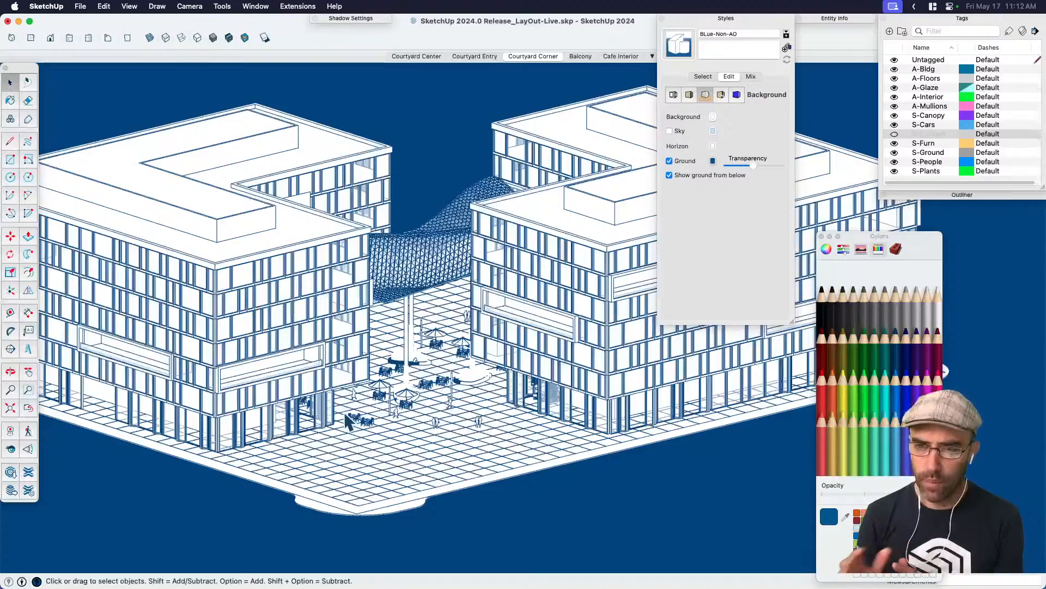
left_click(51, 37)
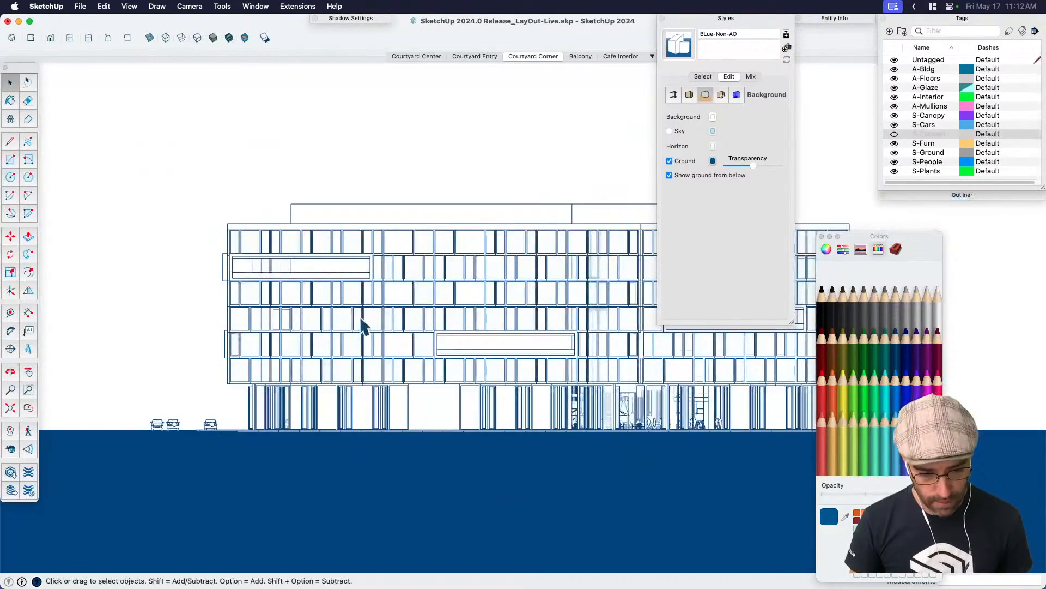
middle_click_drag(362, 322, 498, 409)
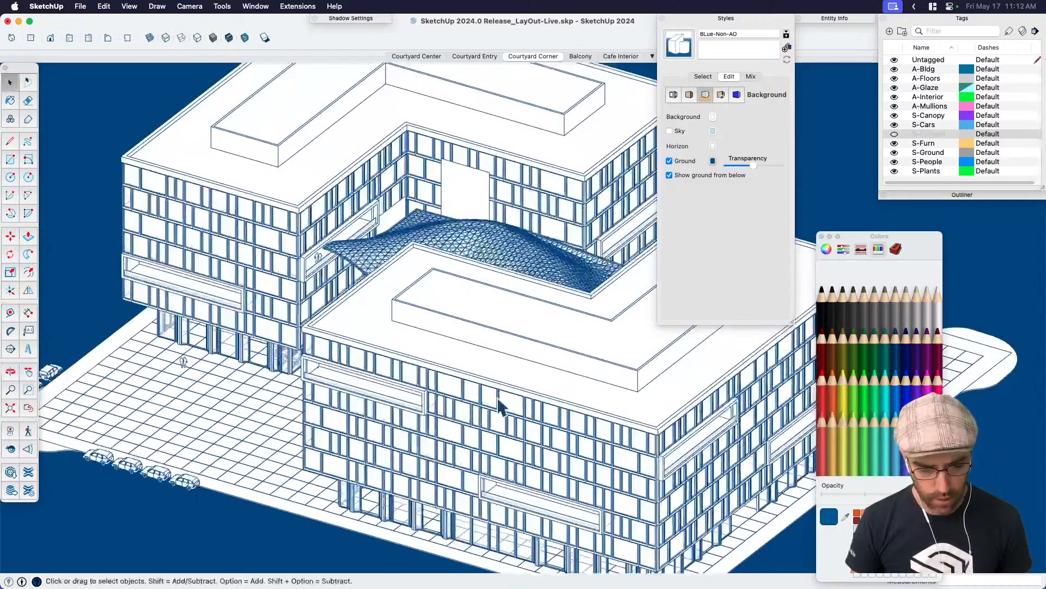
left_click(70, 38)
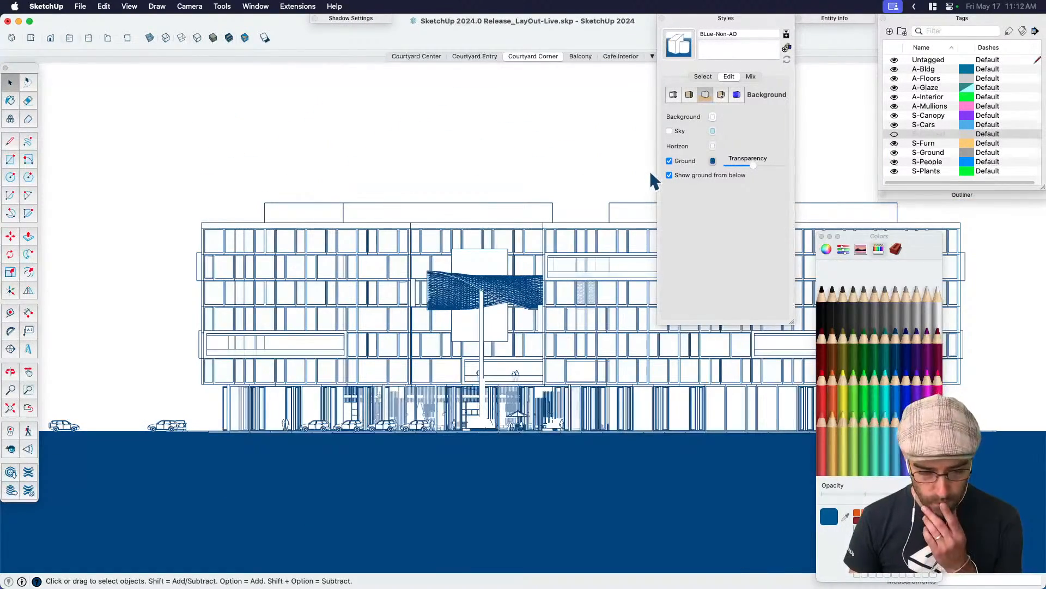
Turn on the sky in the BLue-Non-AO style, colour it with the saved logo blue, and update the style.
left_click(669, 131)
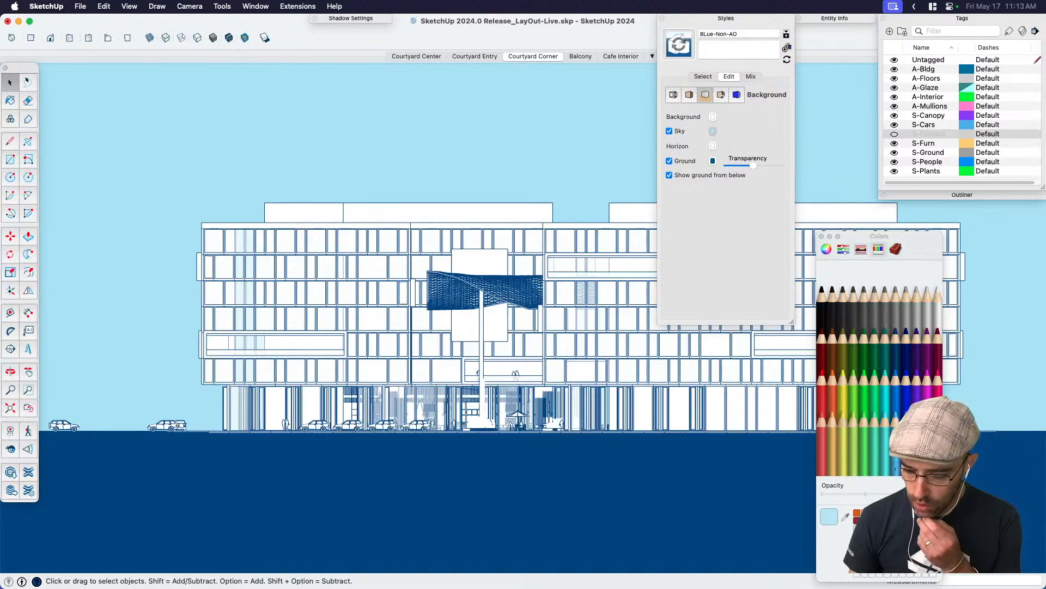
left_click(878, 516)
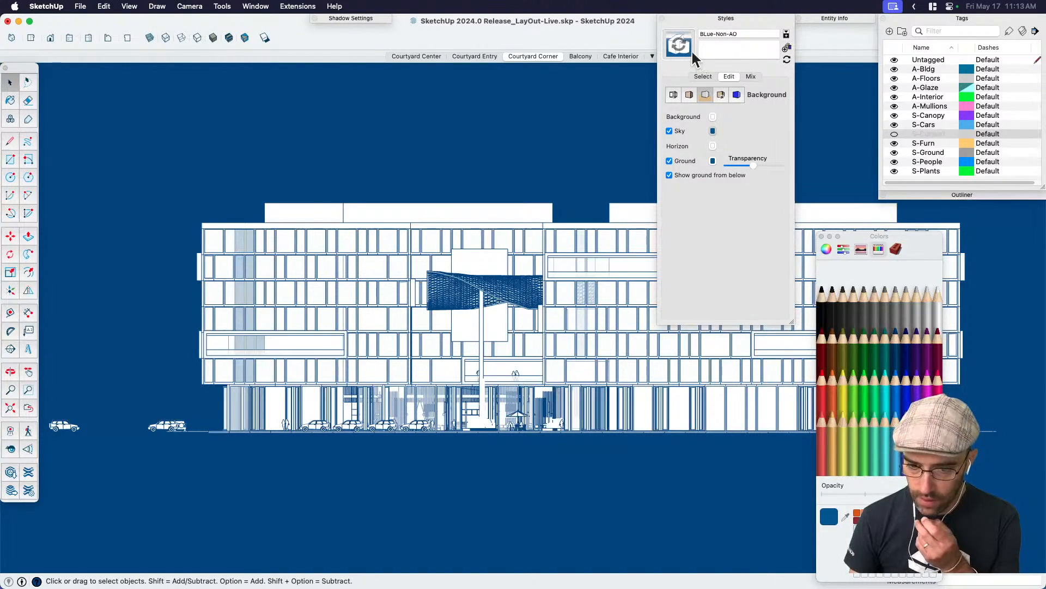
left_click(681, 44)
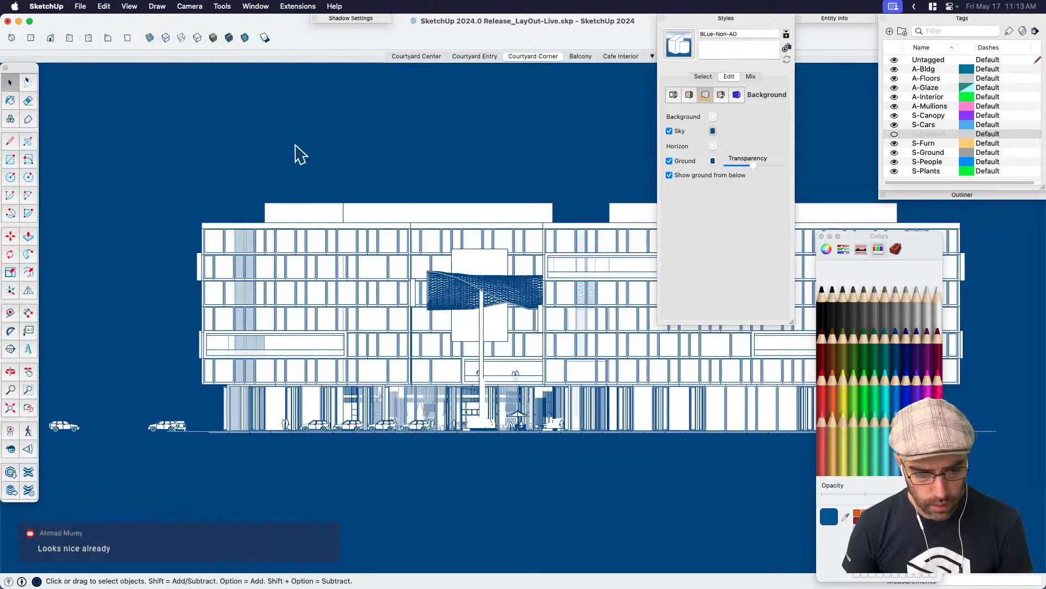
key("h")
left_click_drag(415, 187, 383, 191)
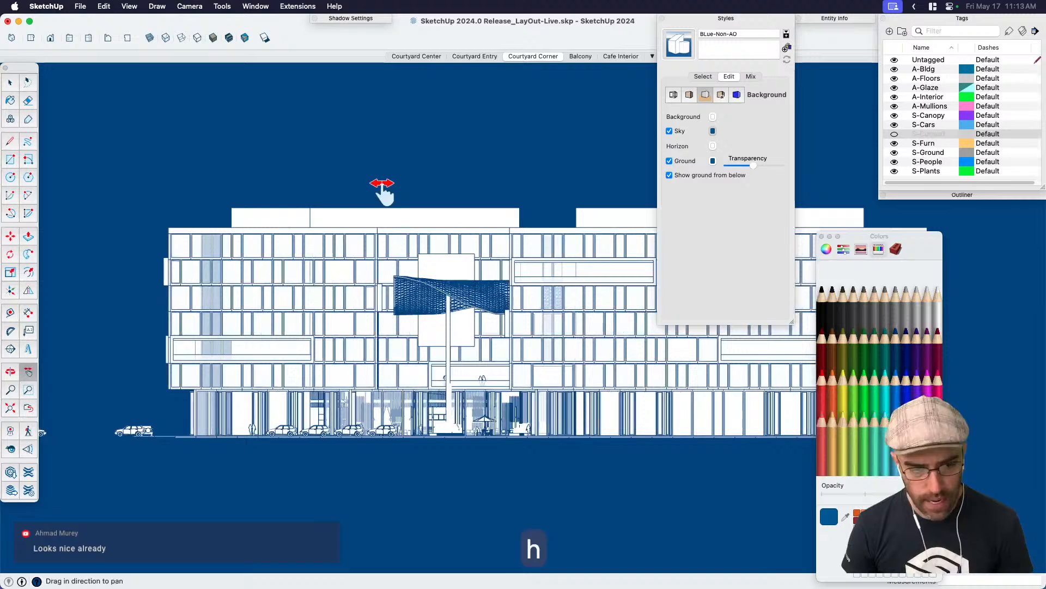
Try shadows on the model with Light at 77 and Dark at 62, and switch the shadows off again.
left_click(265, 37)
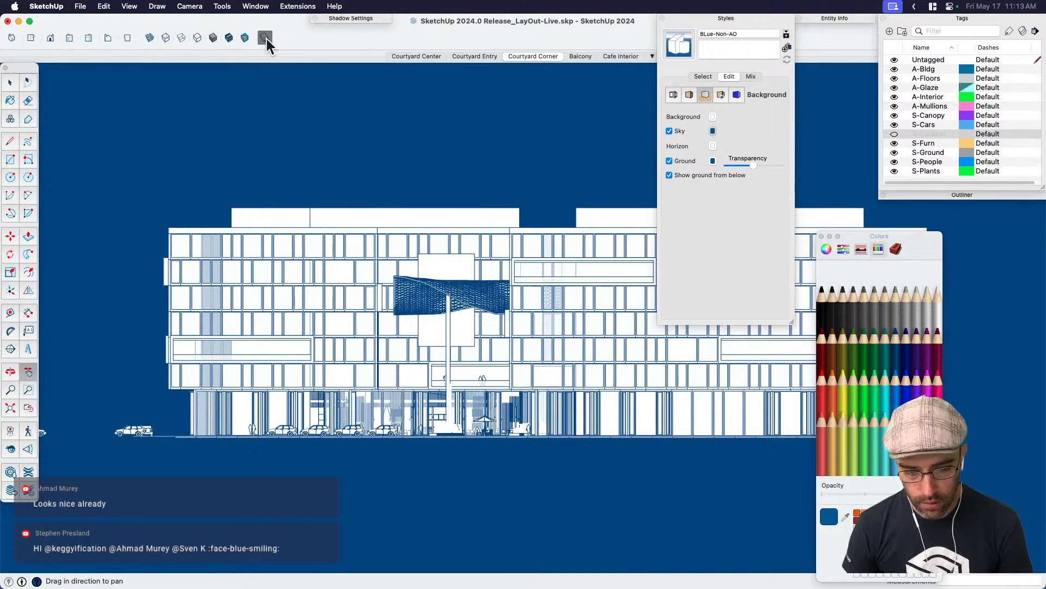
left_click(335, 7)
left_click(301, 37)
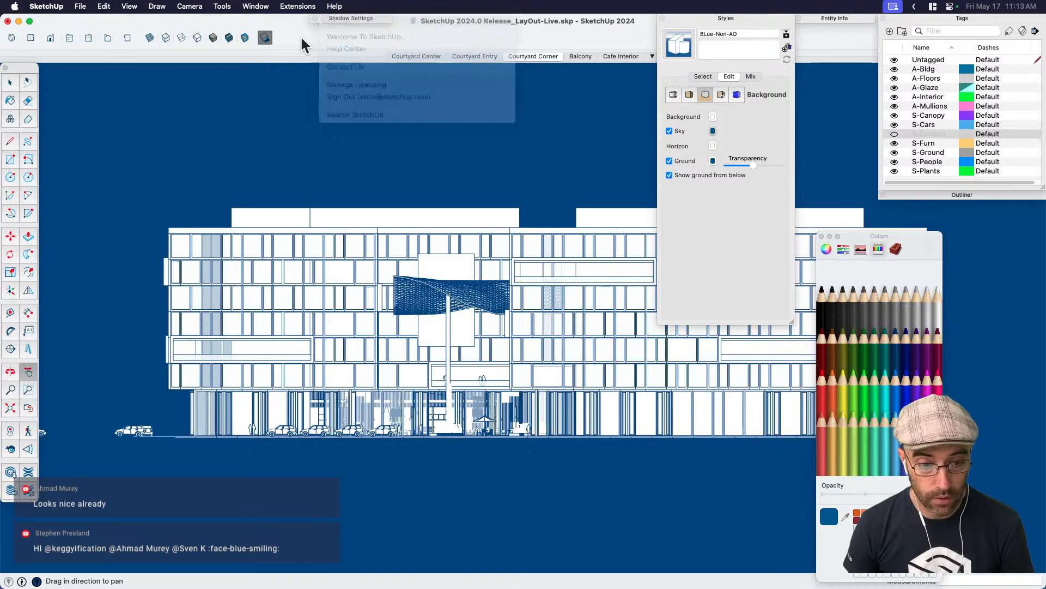
left_click(342, 18)
left_click(387, 89)
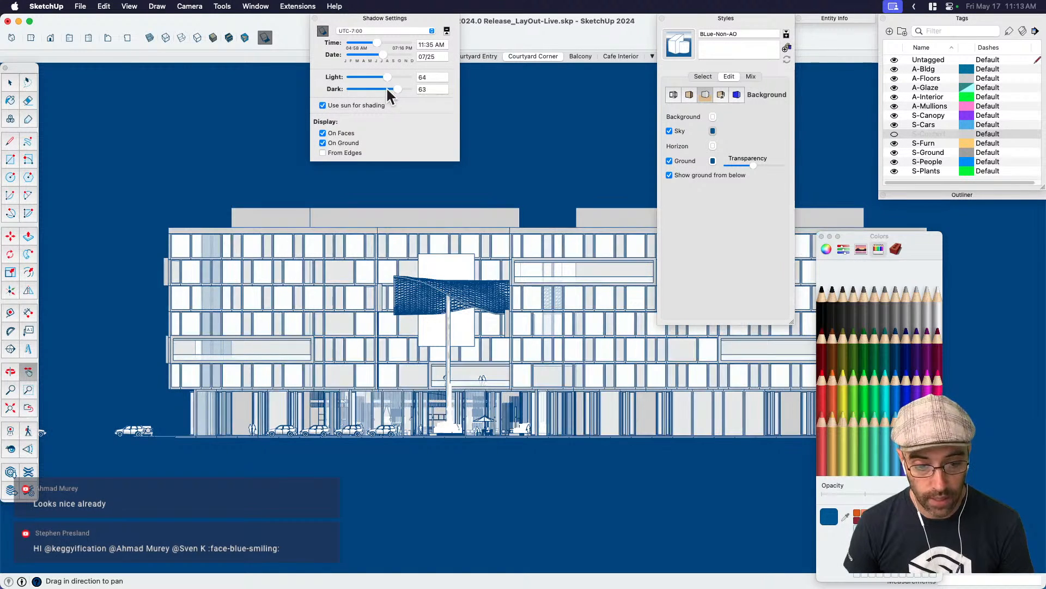
left_click(396, 77)
mouse_move(385, 88)
left_mouse_down()
mouse_move(364, 88)
mouse_move(398, 91)
mouse_move(387, 93)
left_mouse_up()
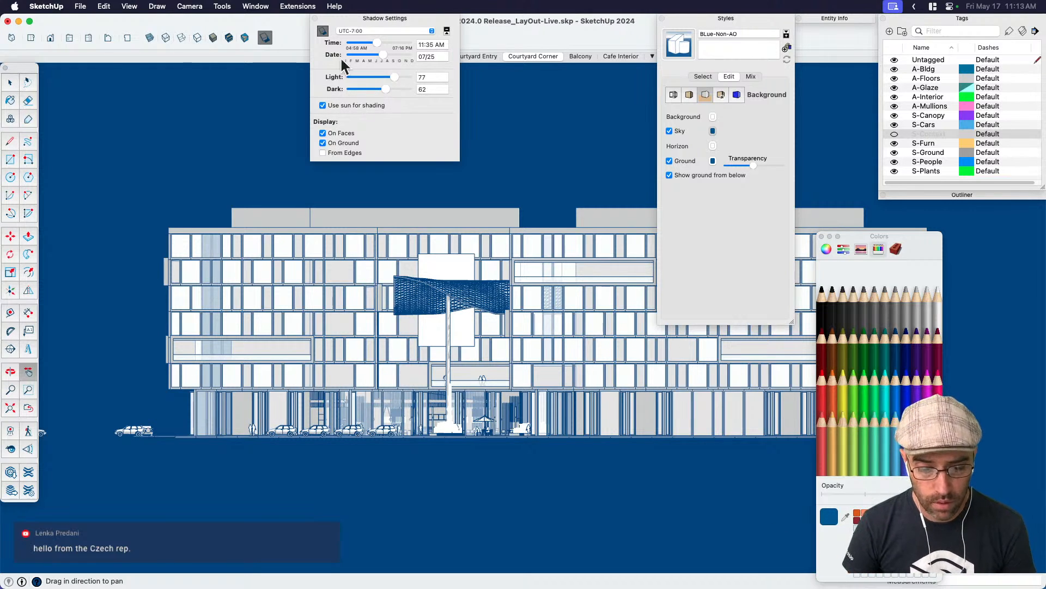
left_click(323, 32)
left_click(381, 16)
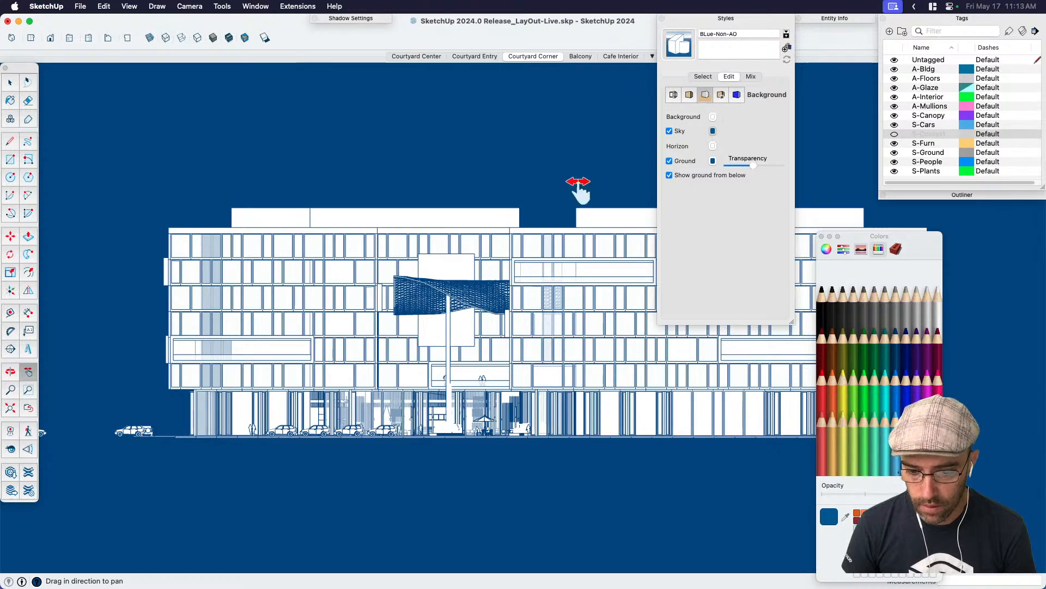
Create a new style from BLue-Non-AO and set its background and sky to the saved dark teal blue.
scroll(430, 321, "down", 3)
key("space")
key("h")
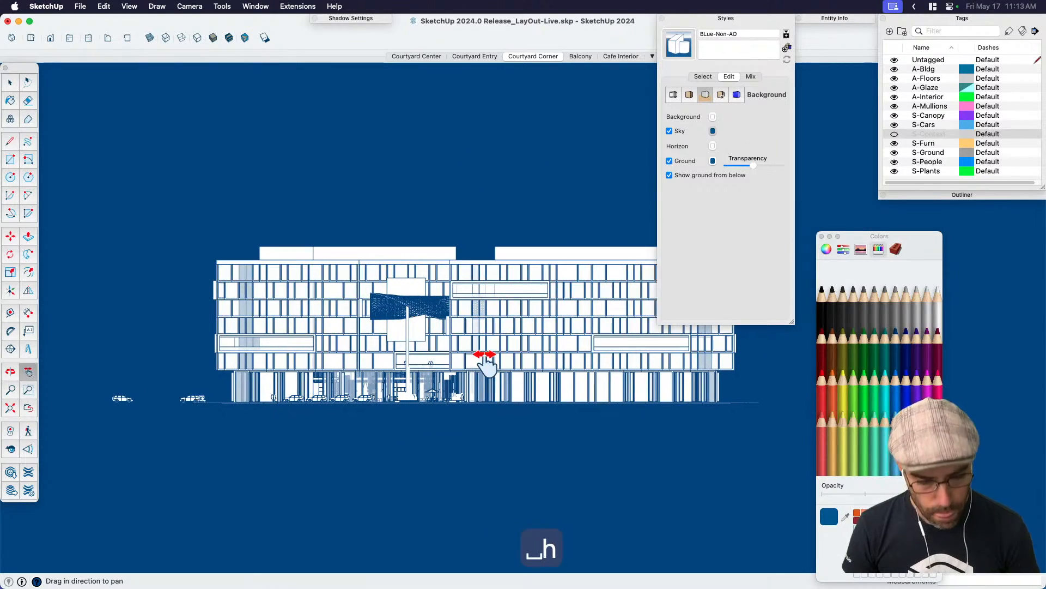
left_click_drag(487, 362, 444, 350)
middle_click_drag(551, 327, 582, 403)
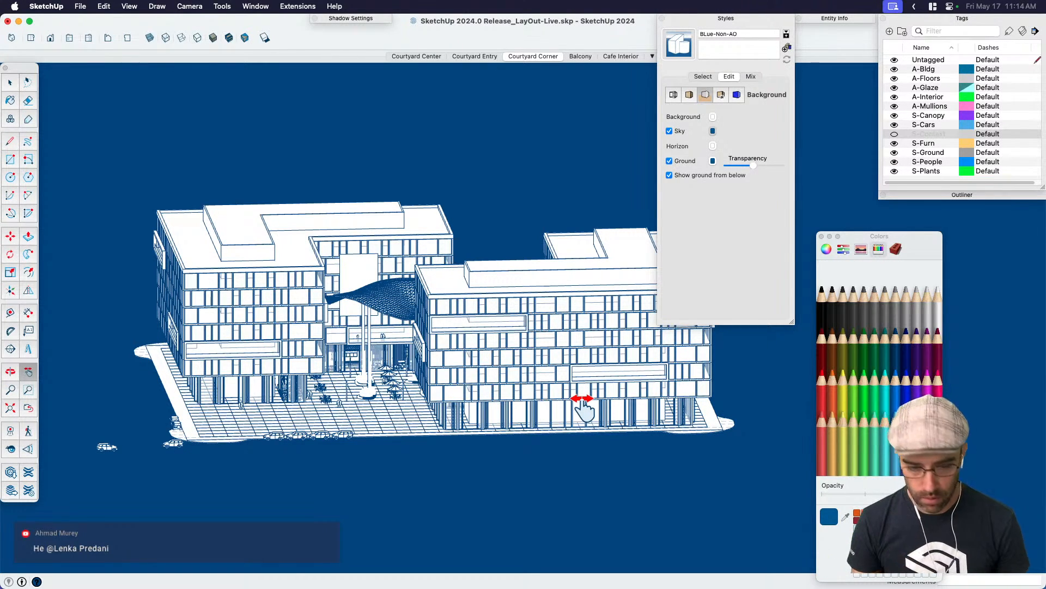
key("space")
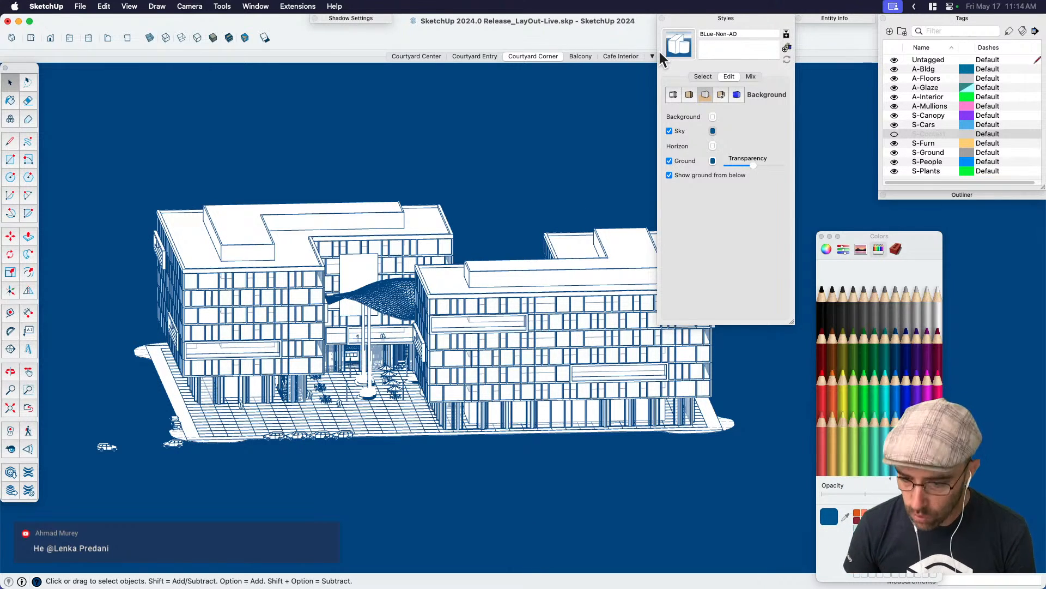
left_click(689, 95)
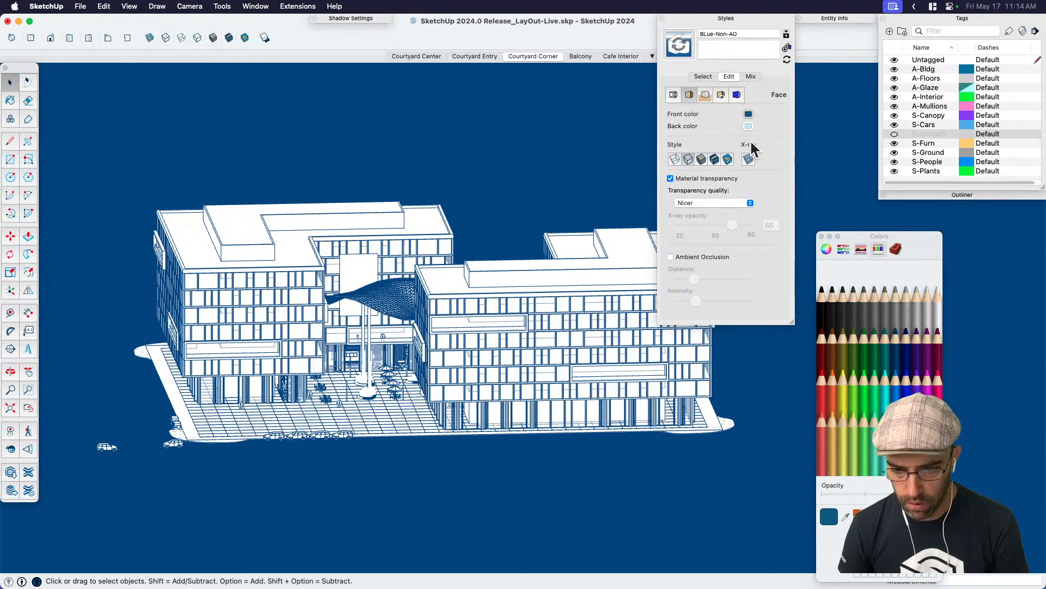
left_click(786, 49)
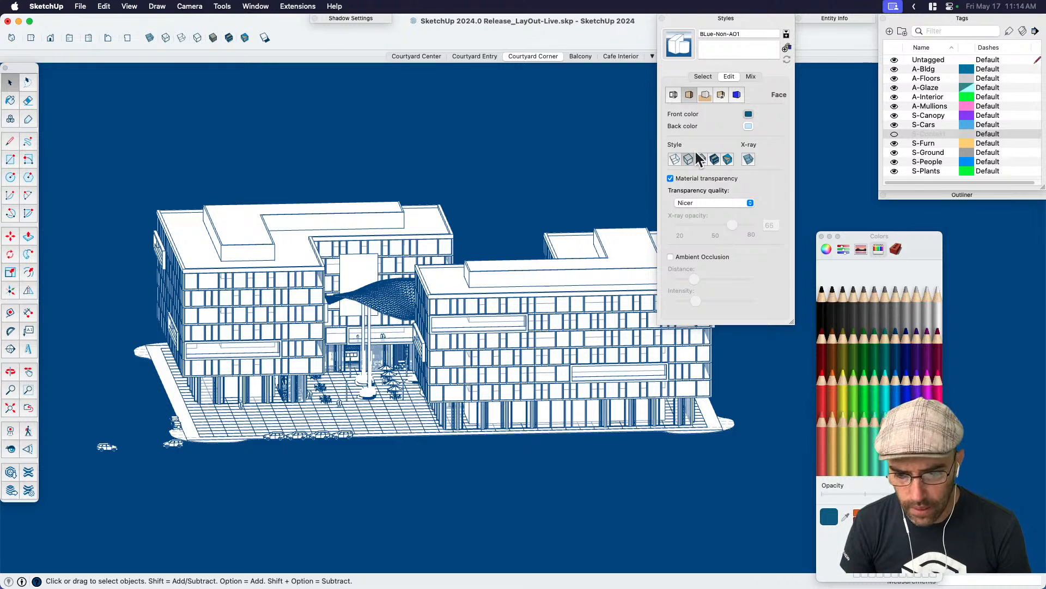
left_click(704, 94)
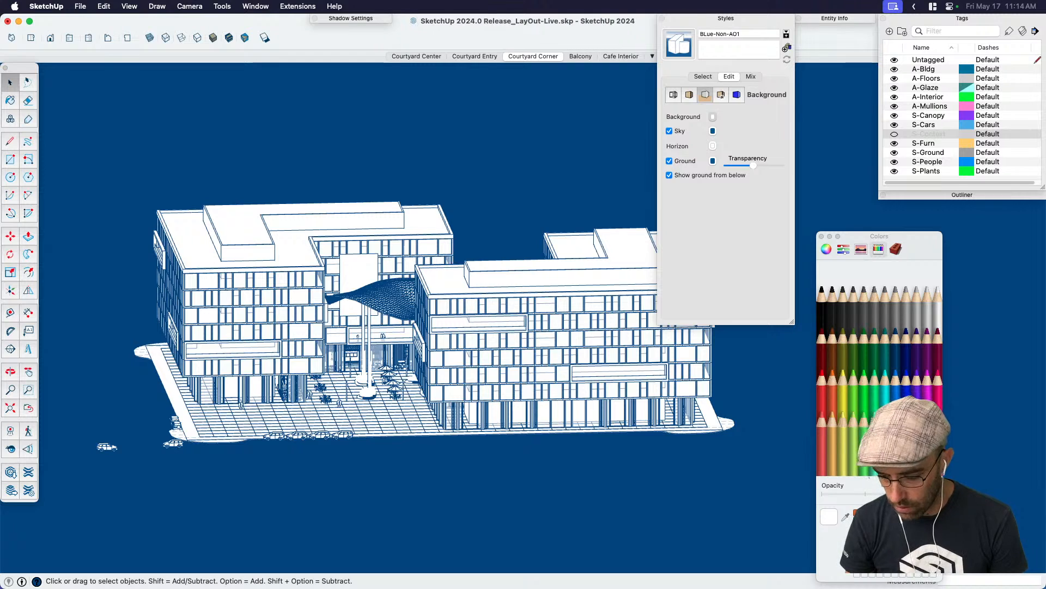
left_click(868, 513)
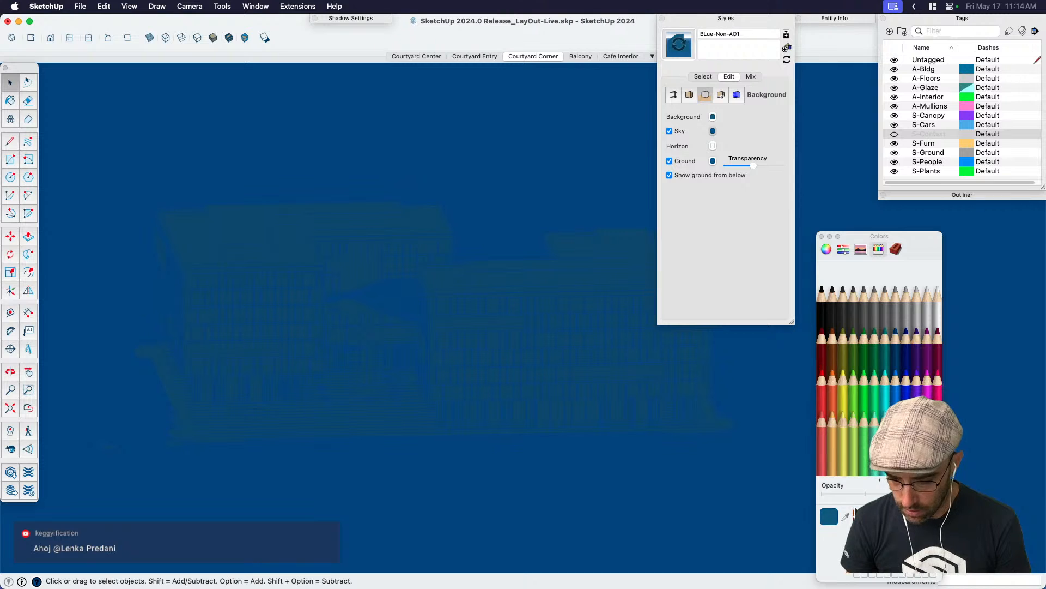
Set the new style's edge colour to Snow and update the style.
left_click(674, 96)
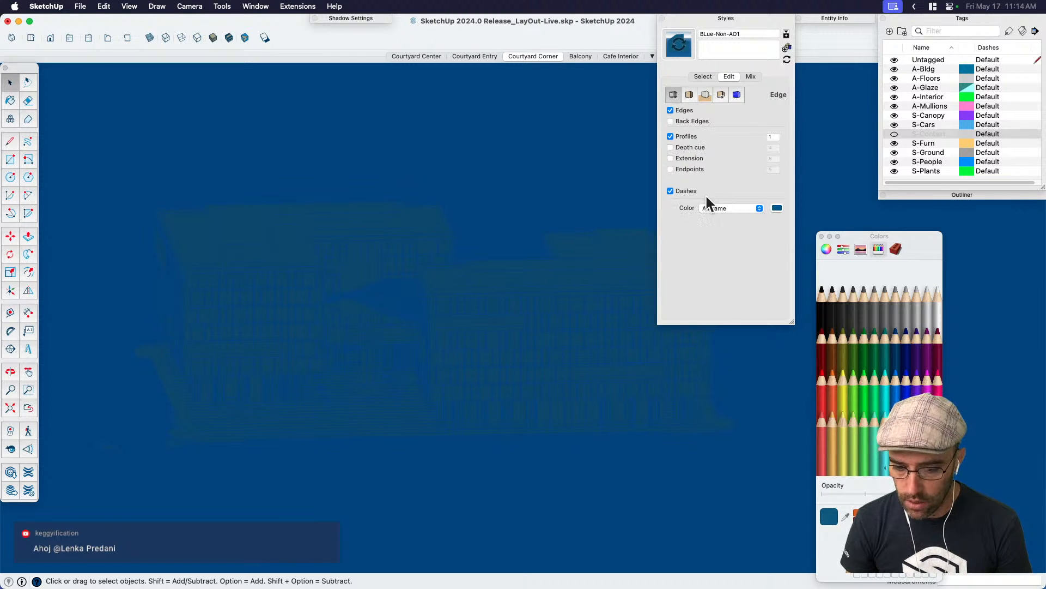
left_click(937, 309)
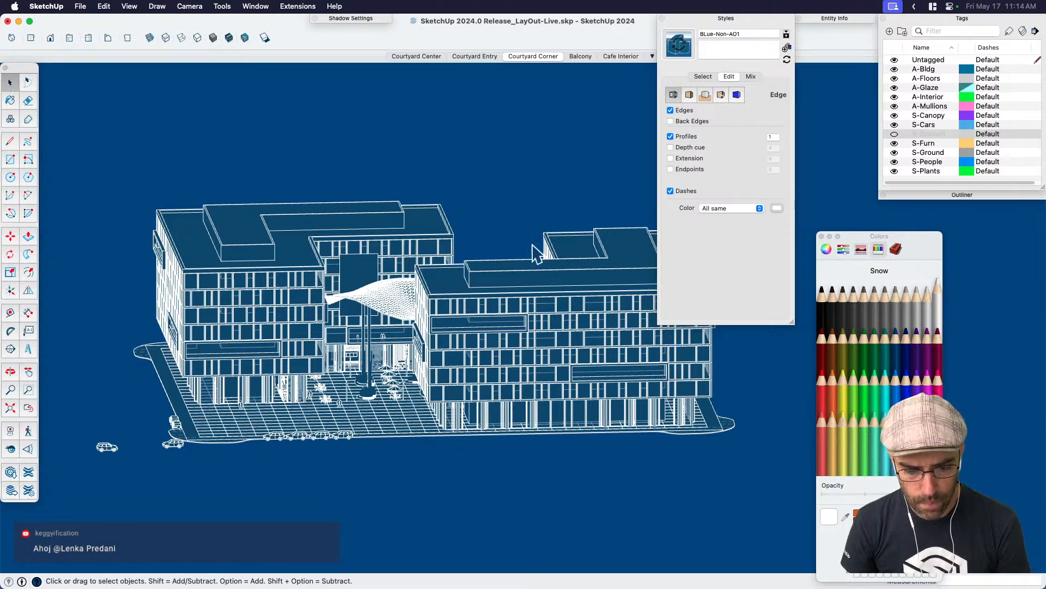
middle_click_drag(544, 348, 523, 267)
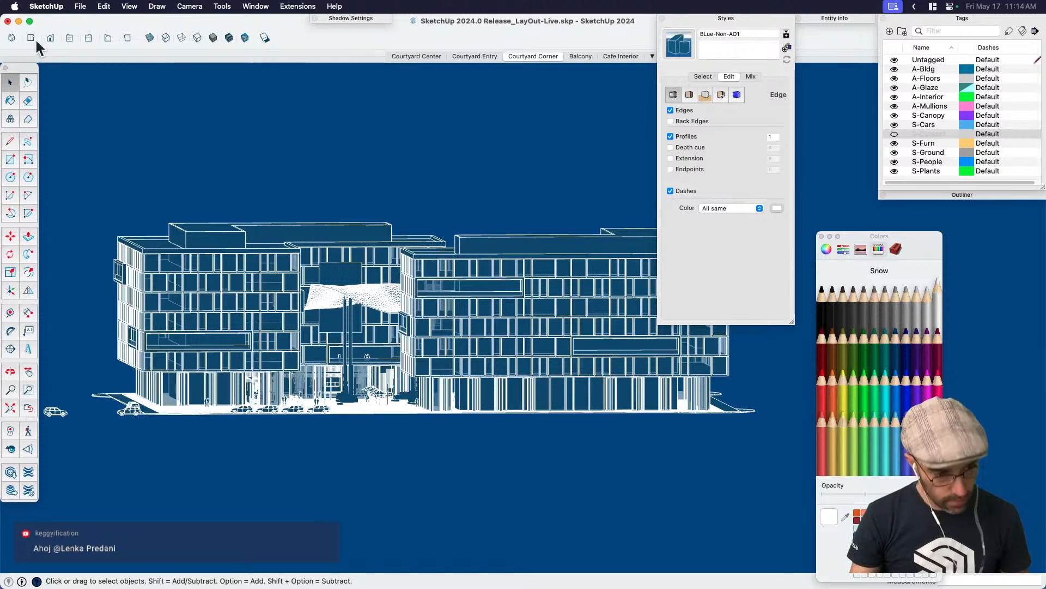
Colour the new style's ground with the same dark teal blue as its sky, and update the style.
left_click(56, 39)
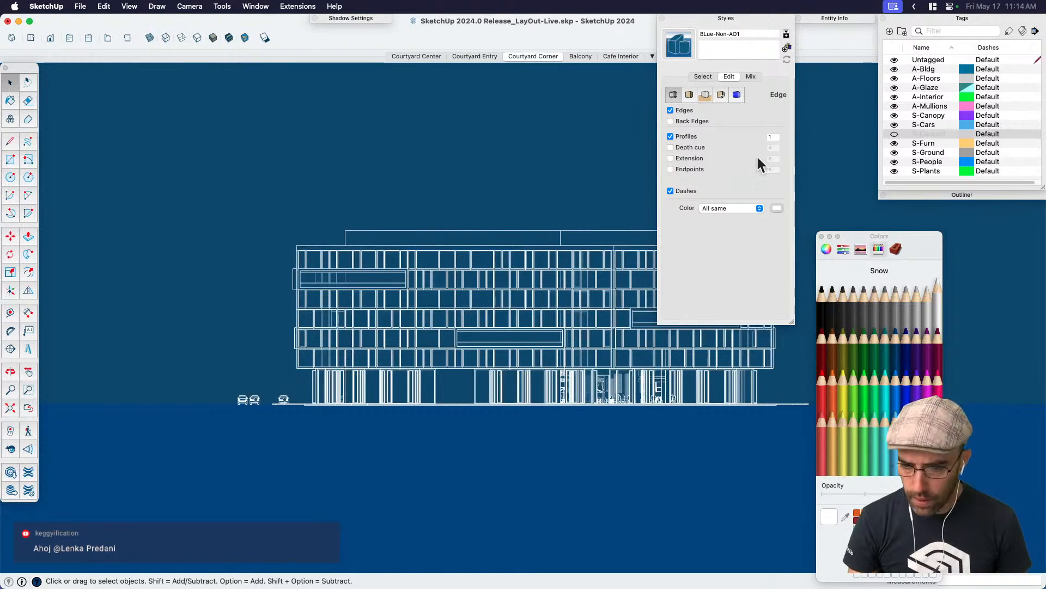
left_click(689, 95)
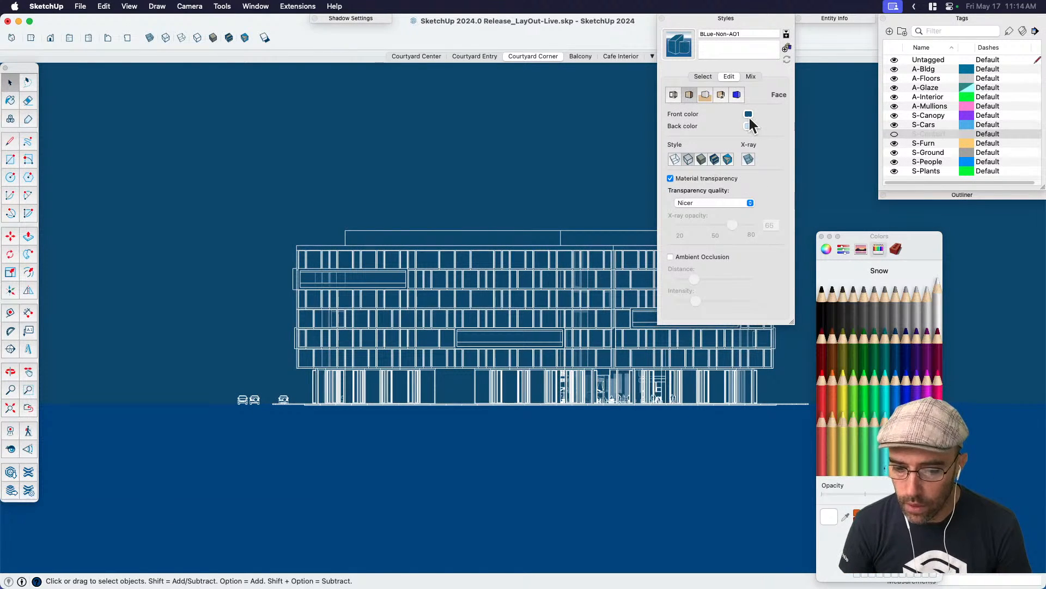
left_click(705, 95)
left_click(713, 161)
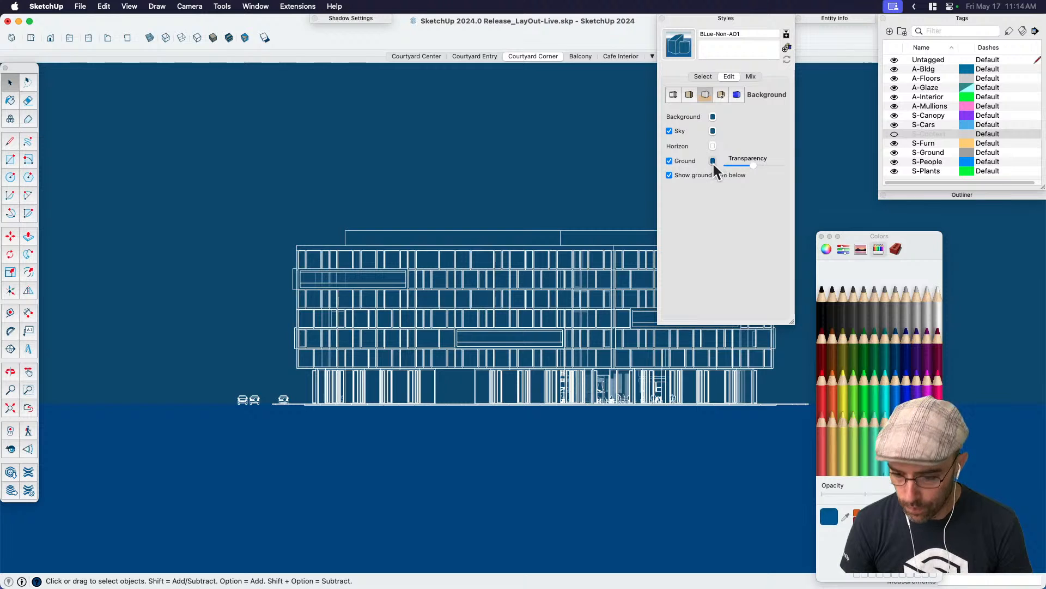
left_click(682, 49)
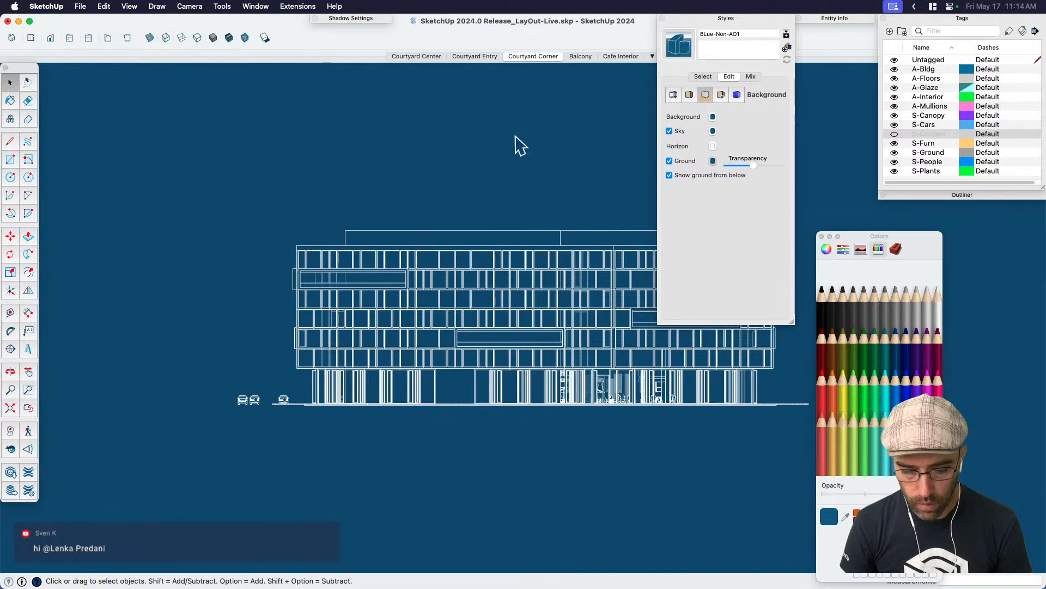
Examine the elevation in the dark blue style, and apply the AO-WM style for comparison.
scroll(573, 280, "up", 2)
scroll(499, 317, "up", 2)
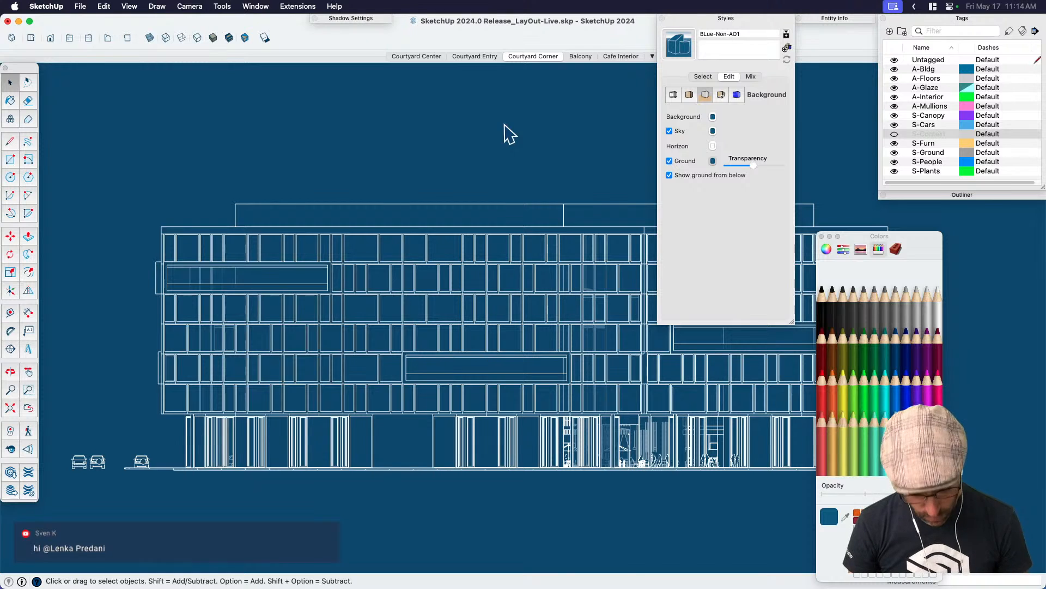
key("h")
left_click_drag(539, 277, 537, 262)
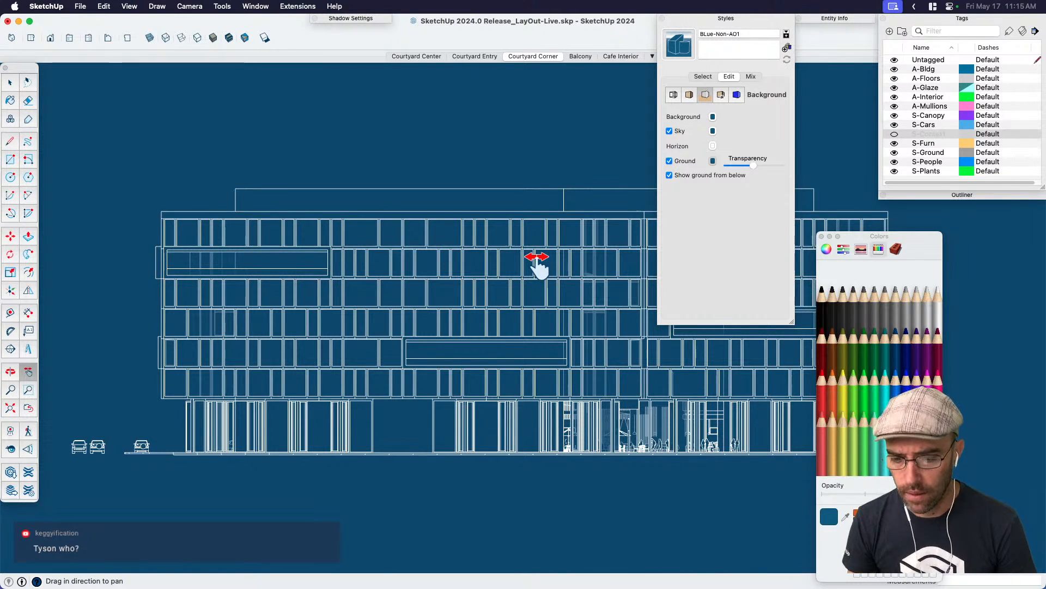
left_click(703, 77)
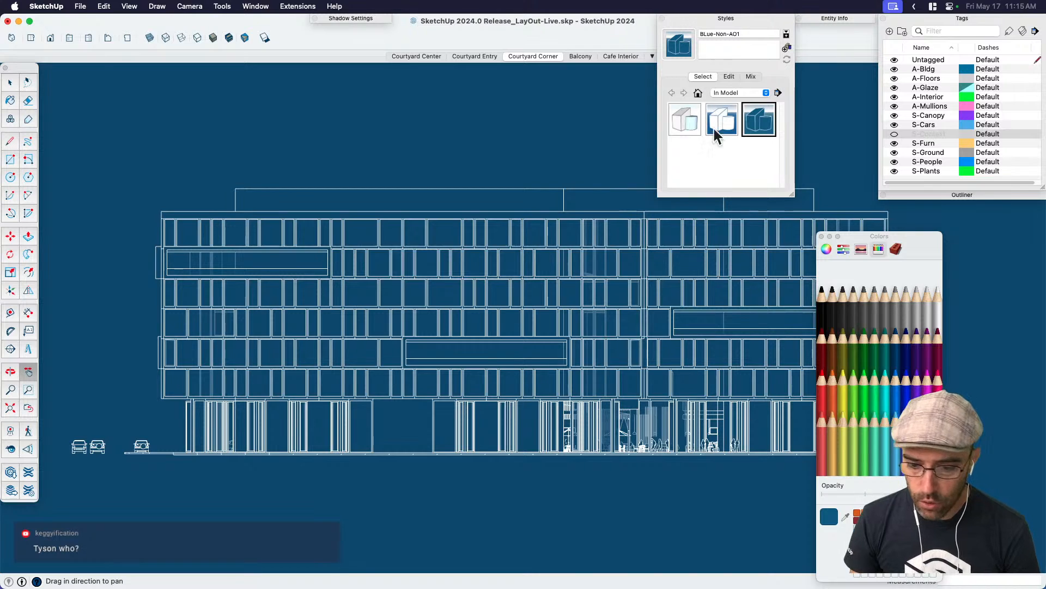
left_click(687, 124)
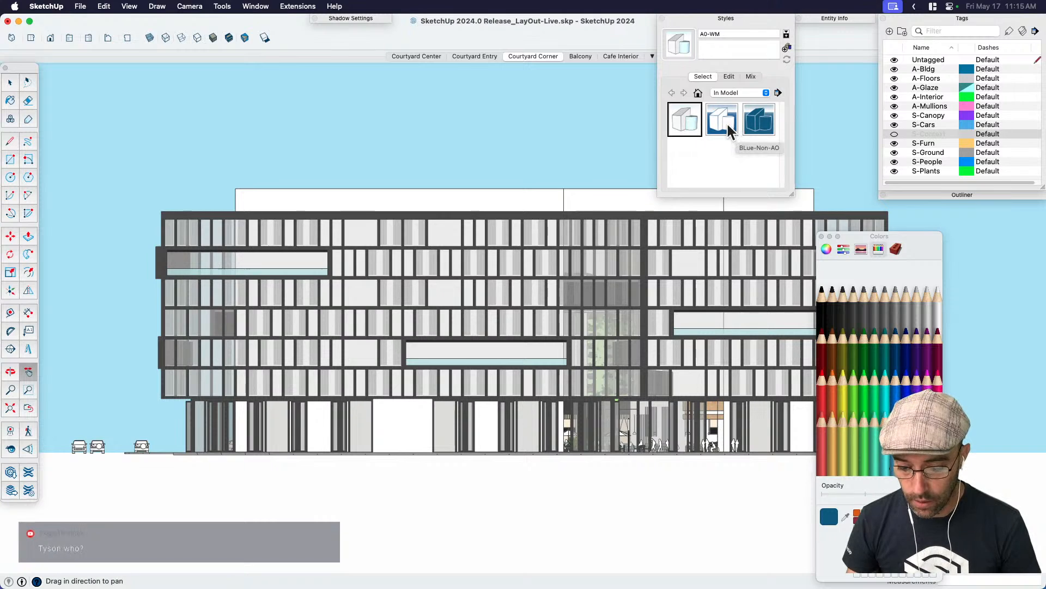
Apply the BLue-Non-AO style, set its ground and sky to the saved dark teal blue, and update it.
left_click(714, 114)
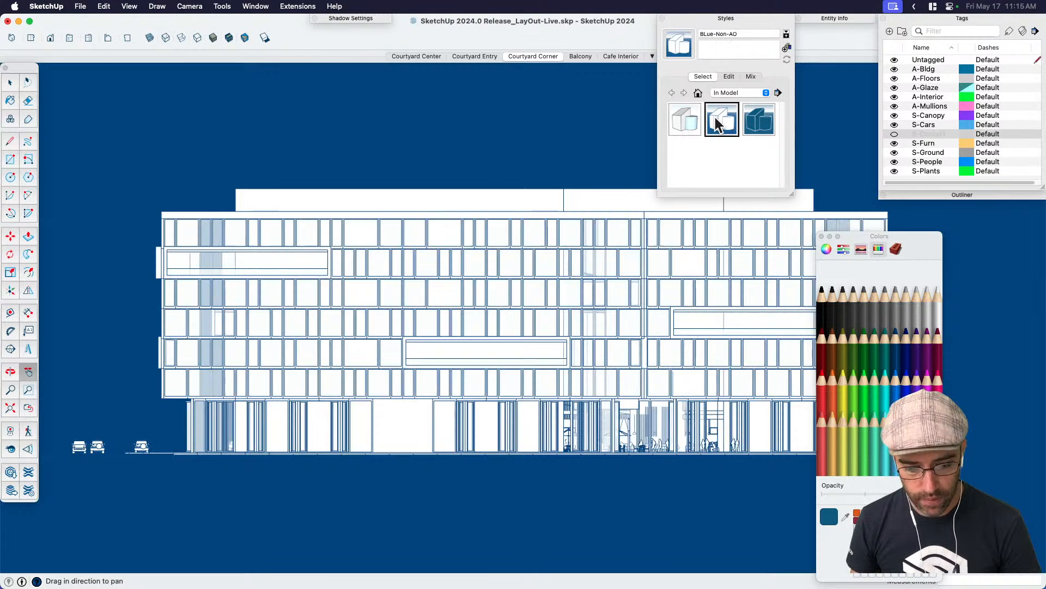
left_click(728, 76)
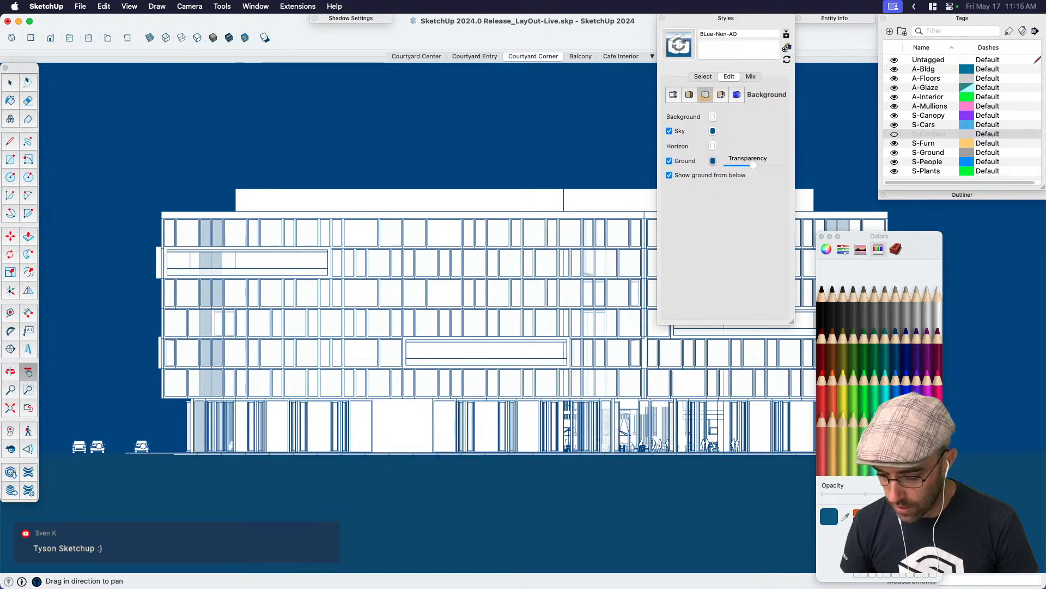
left_click(684, 50)
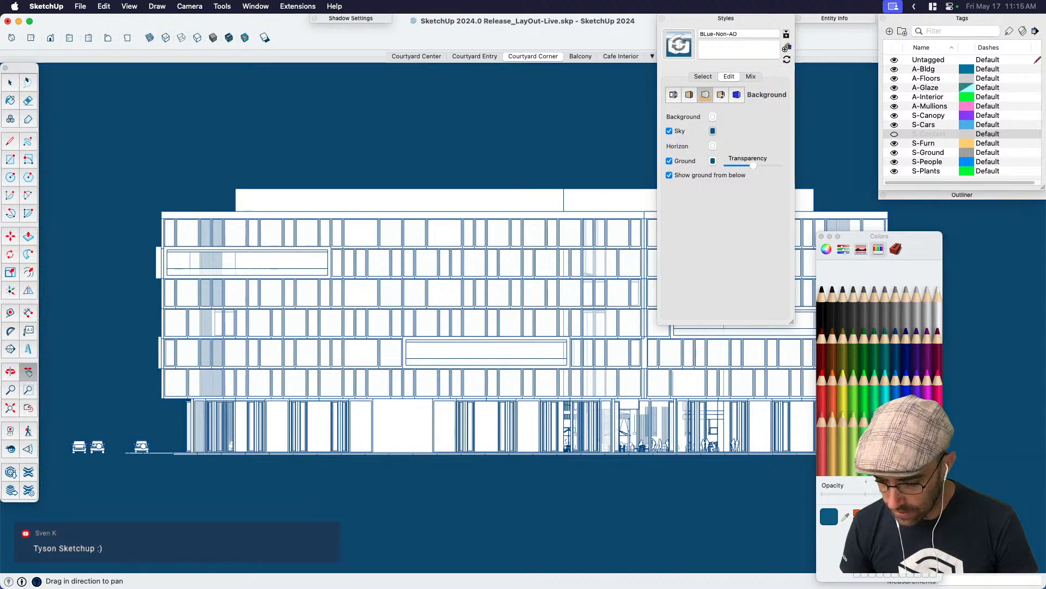
Update the BLue-Non-AO style, compare it with BLue-Non-AO1, and apply the AO-WM style to the elevation.
left_click(684, 49)
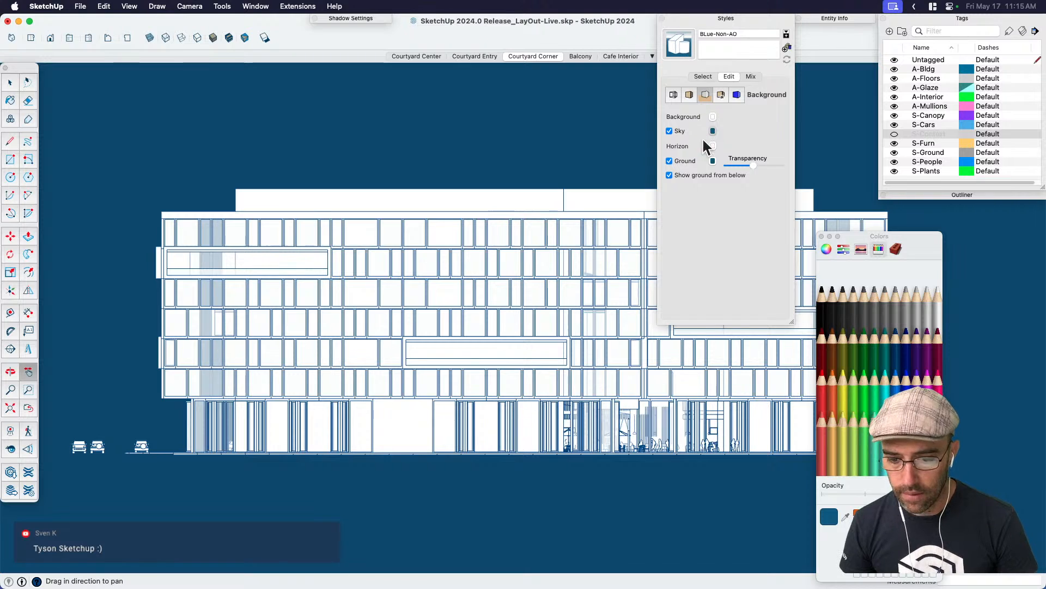
left_click(674, 94)
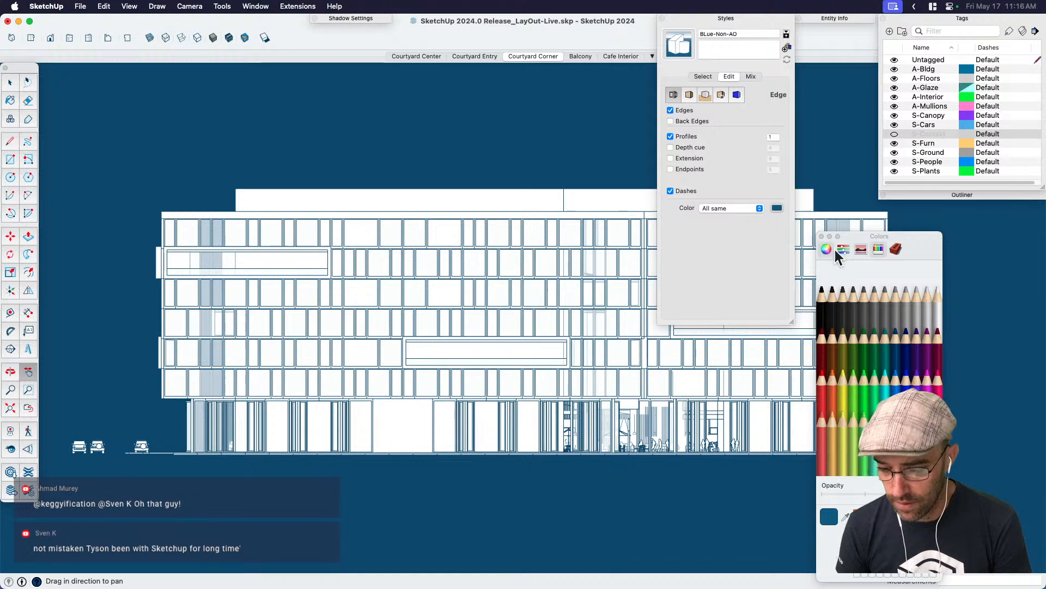
left_click(702, 77)
left_click(758, 125)
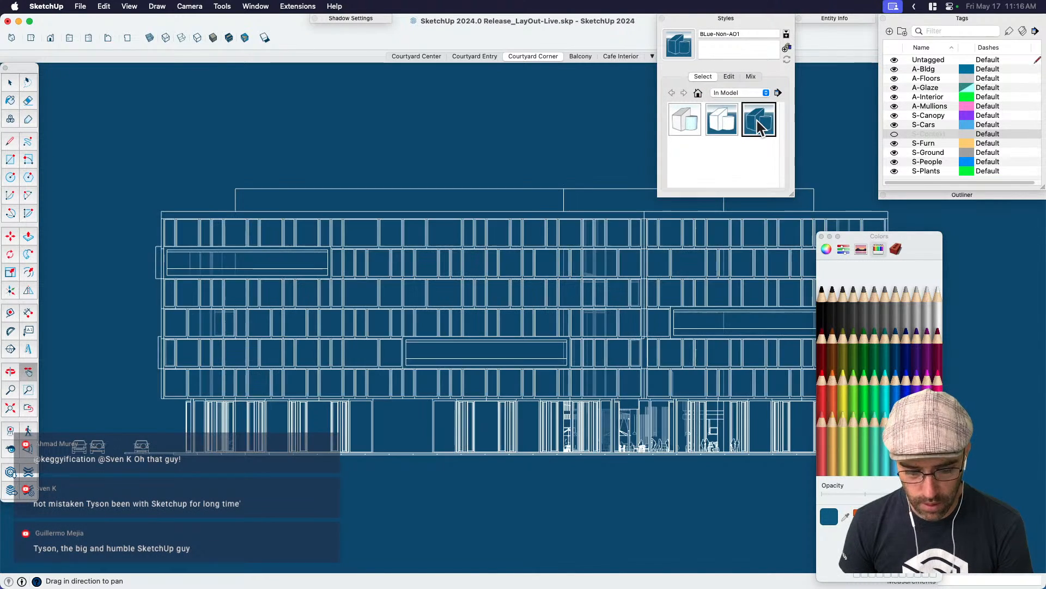
left_click(732, 121)
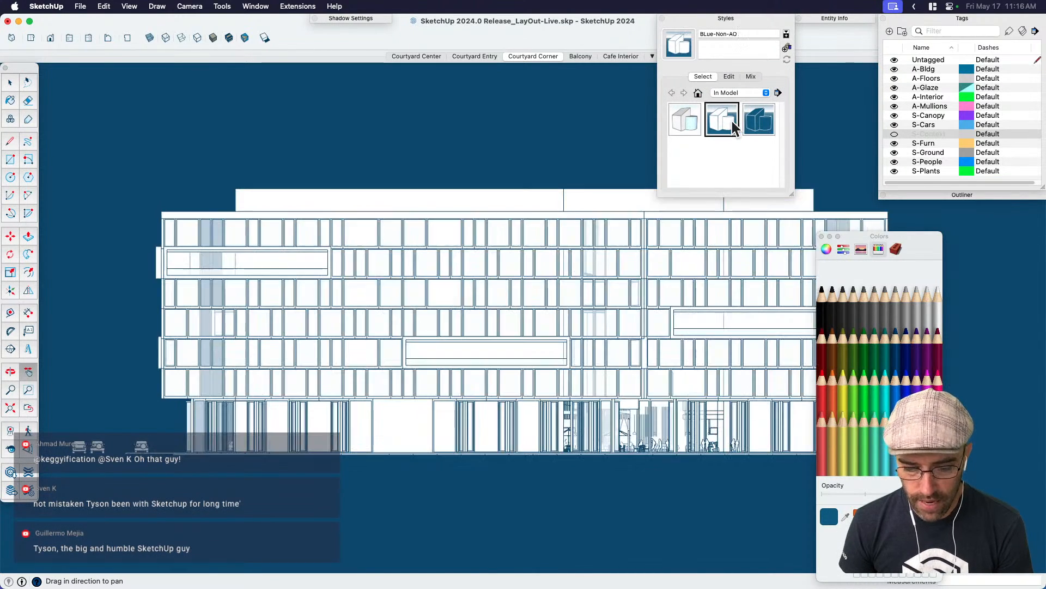
left_click(762, 125)
left_click(676, 123)
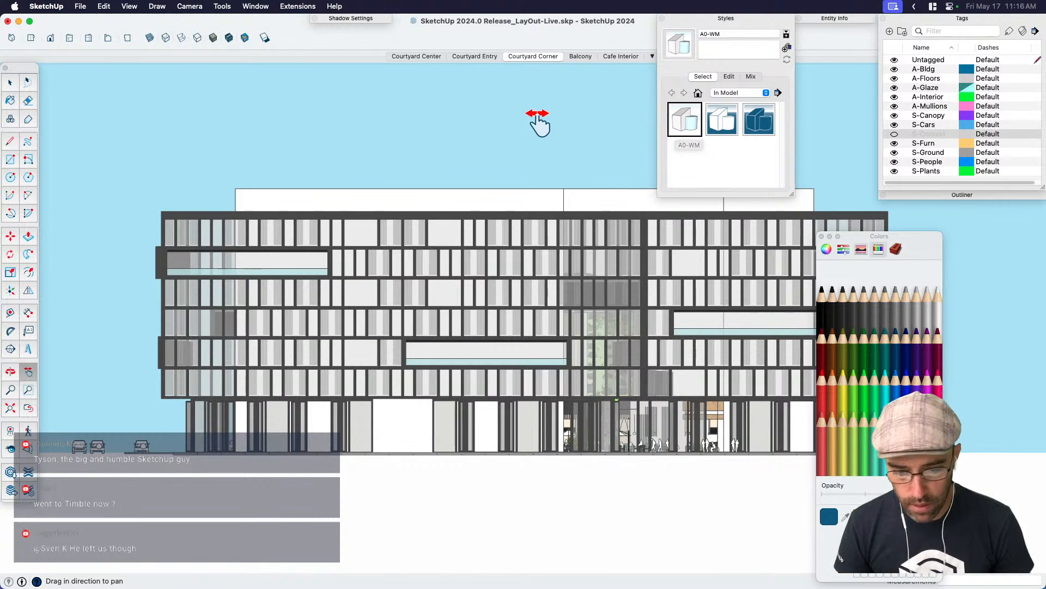
Close the Colors window and save the model as SketchUp 2024.0 Release_LayOut-Live.skp.
left_click_drag(879, 243, 854, 221)
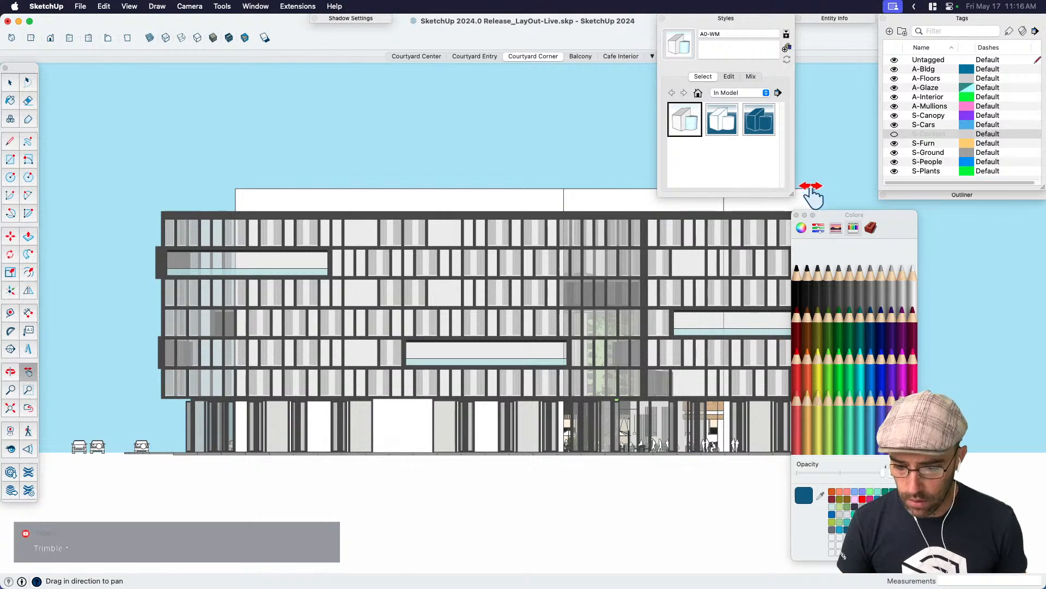
left_click_drag(915, 213, 905, 267)
left_click(795, 254)
key("space")
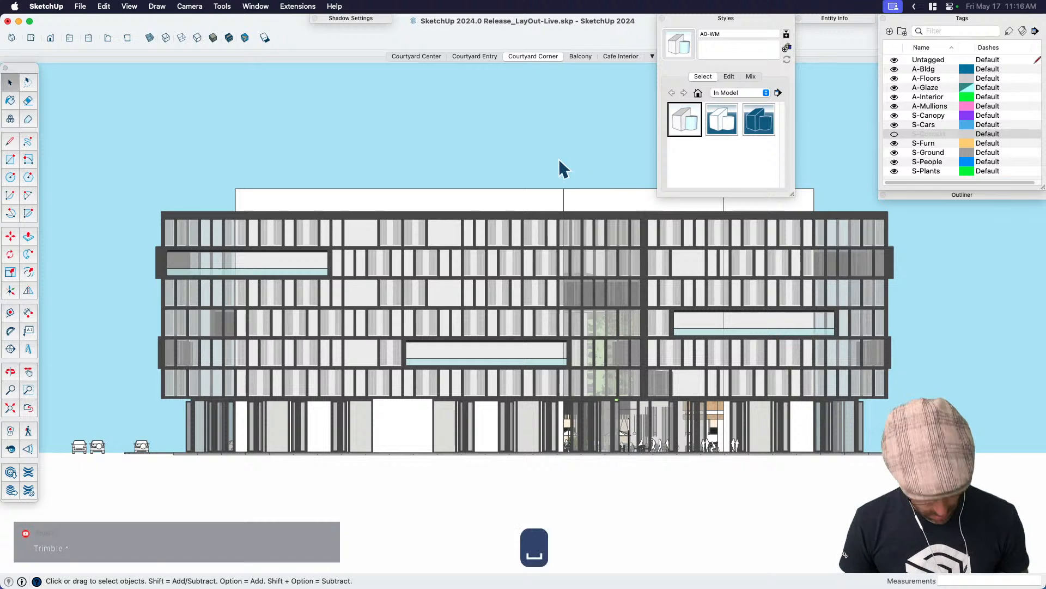
key("super+s")
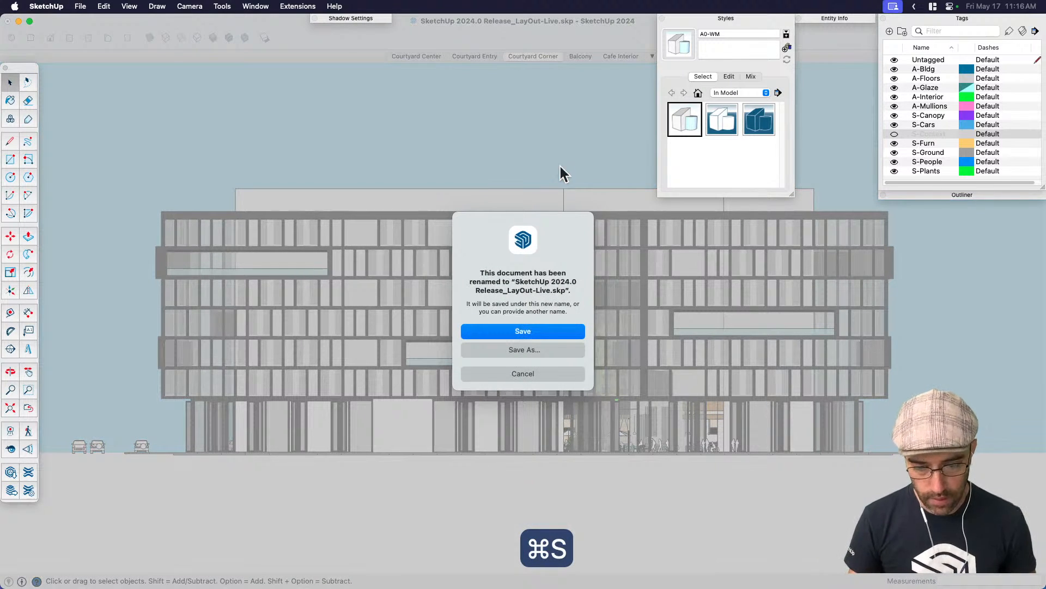
left_click(539, 333)
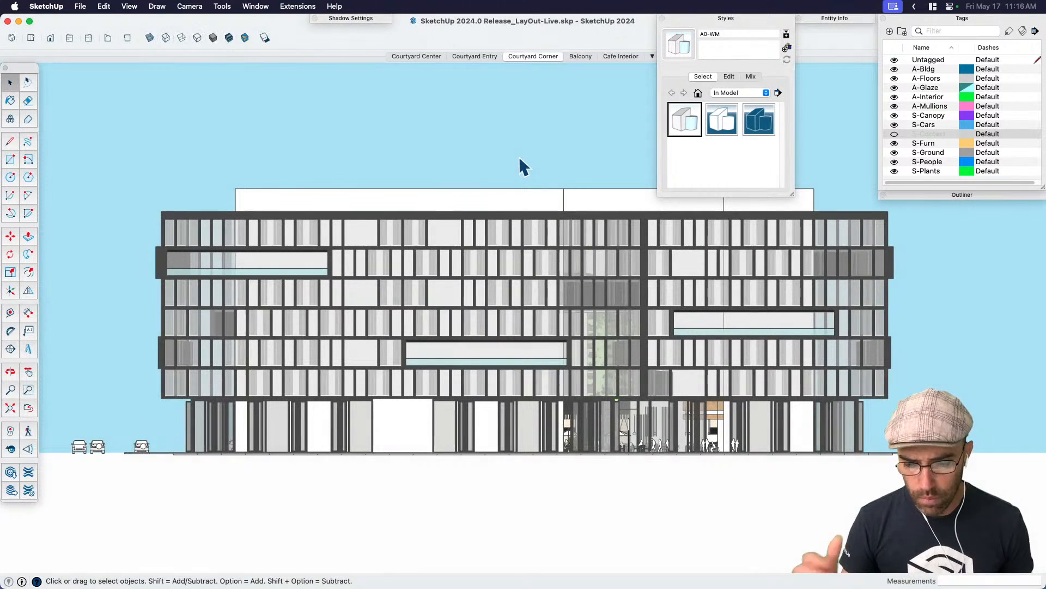
Send the model to LayOut and start a document from a template.
left_click(81, 8)
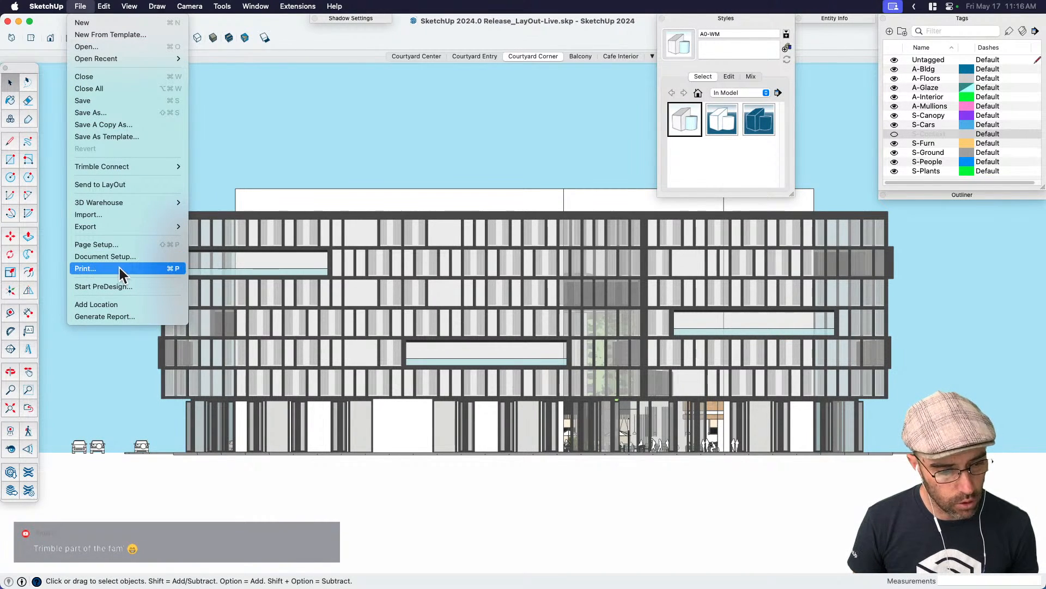
left_click(106, 183)
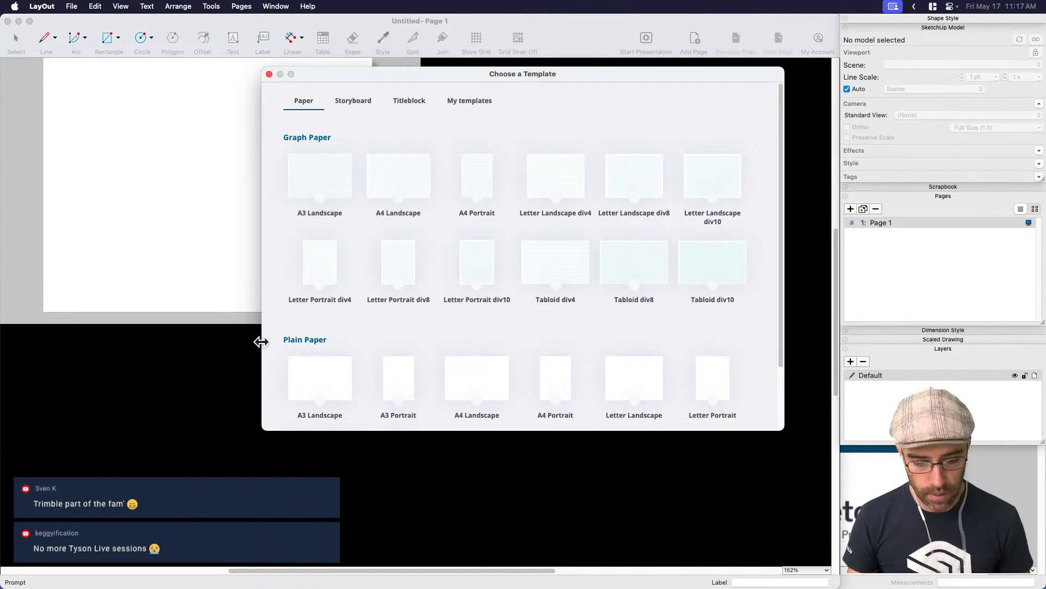
scroll(346, 361, "down", 3)
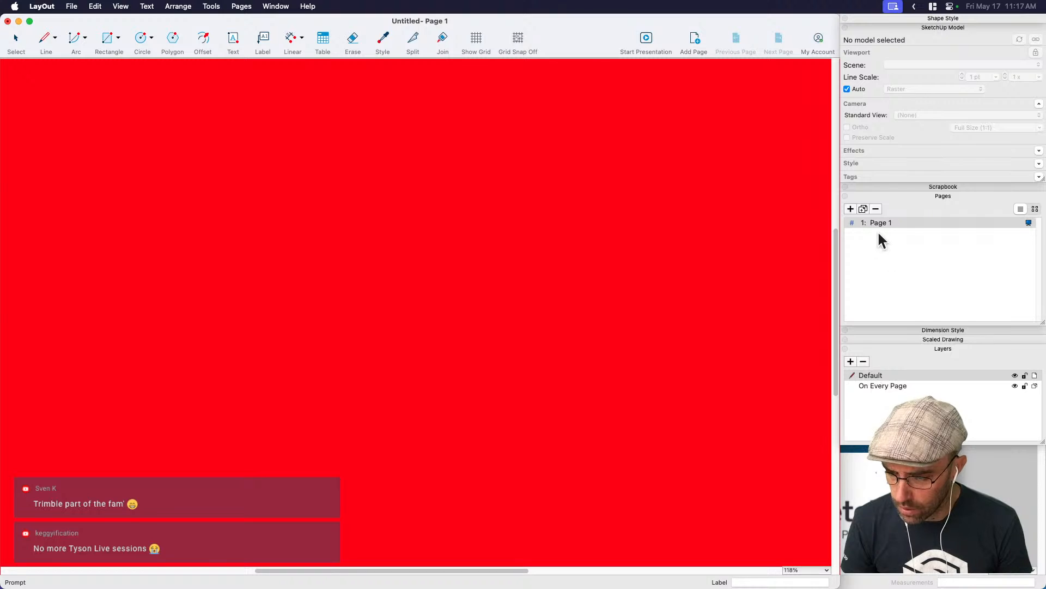
Add two more pages to the LayOut document and return to Page 1.
left_click(862, 209)
left_click(851, 209)
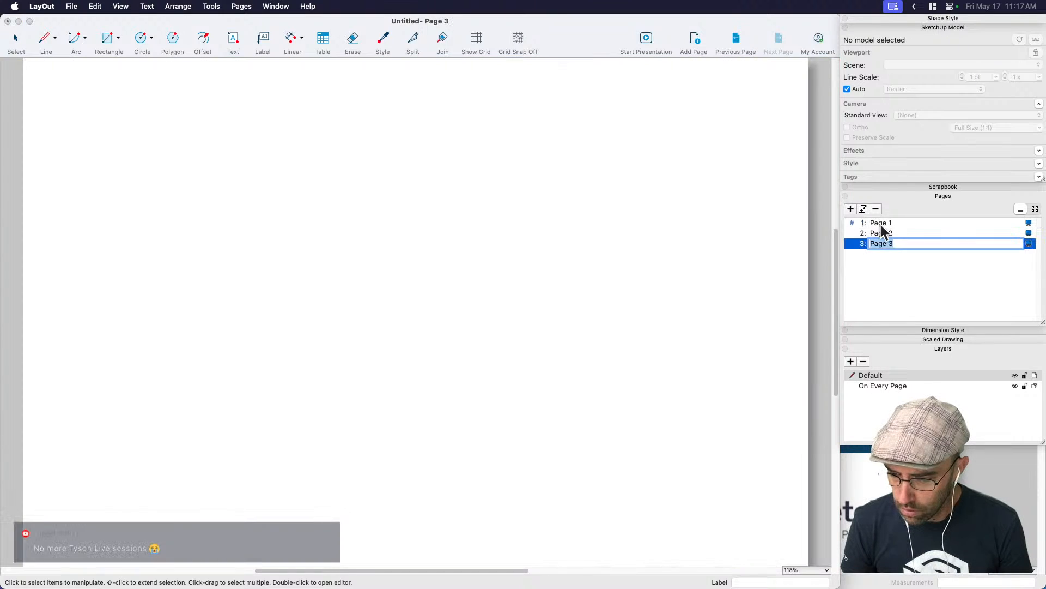
left_click(881, 223)
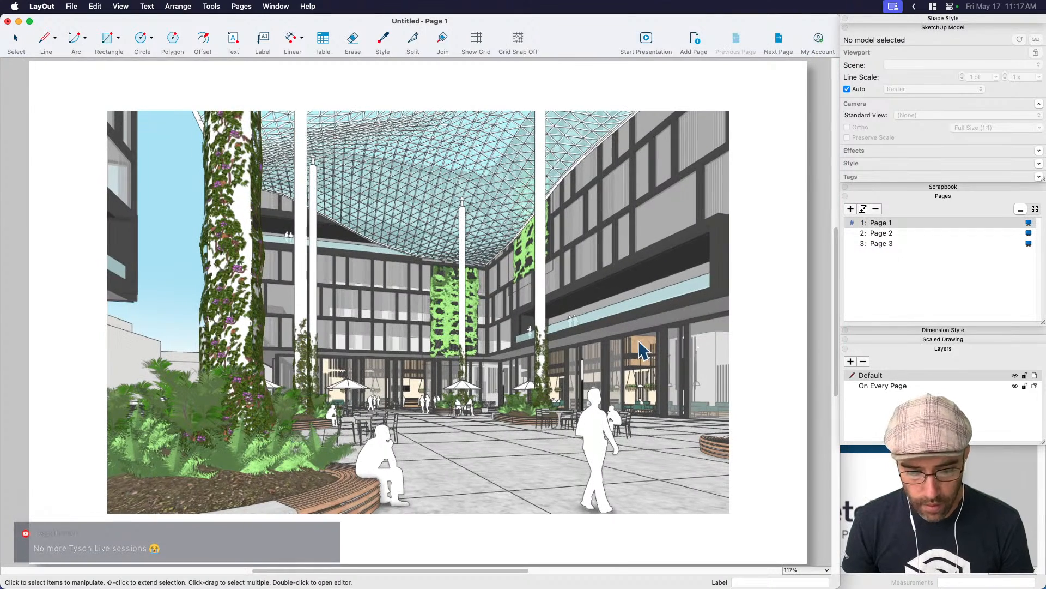
scroll(644, 349, "down", 2)
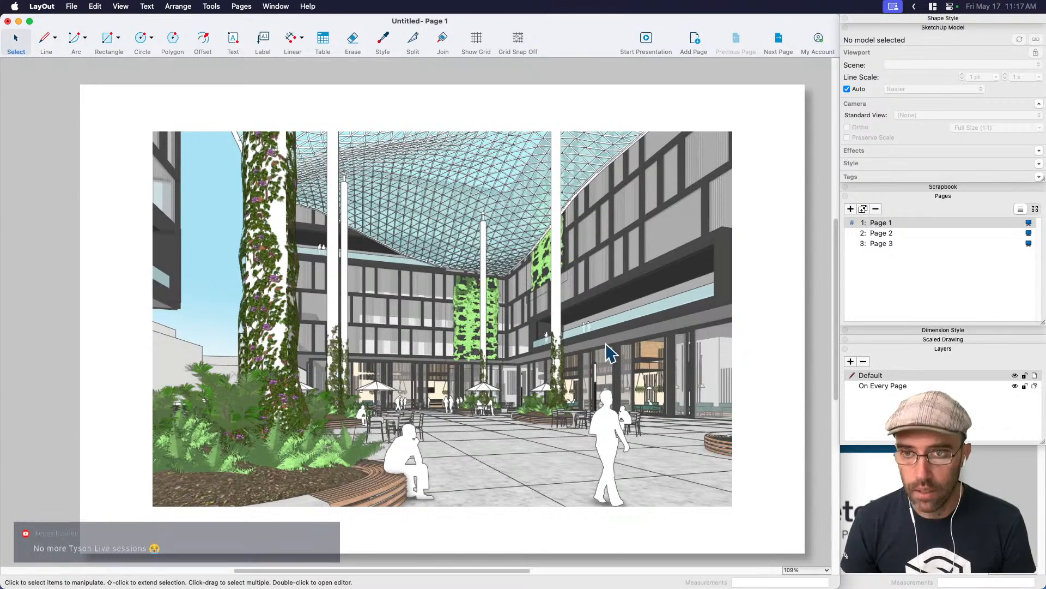
Select the courtyard viewport and widen the document window to the full width of the screen.
left_click(524, 383)
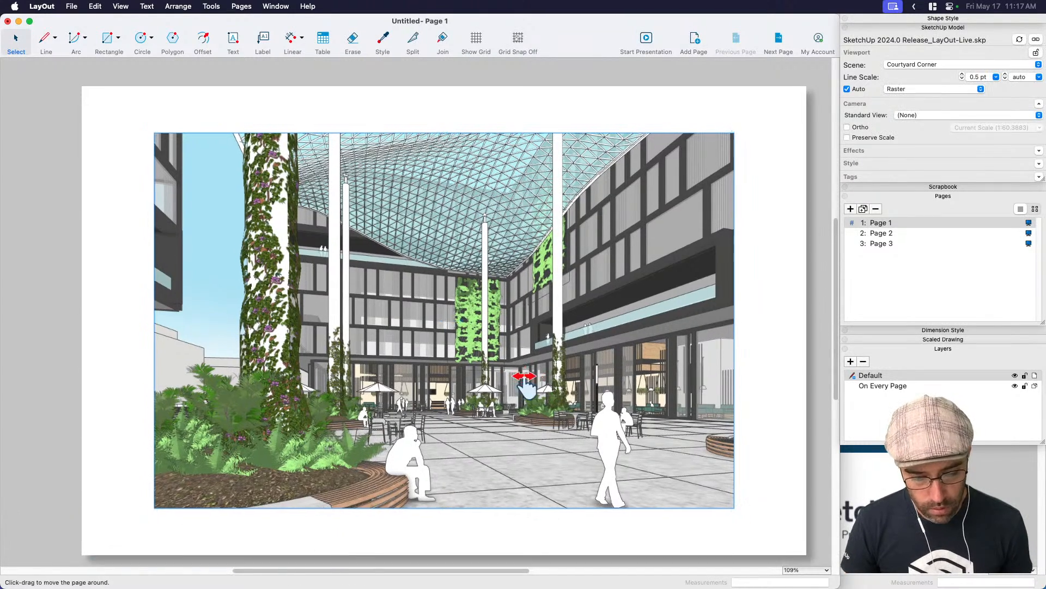
middle_click_drag(522, 379, 524, 381)
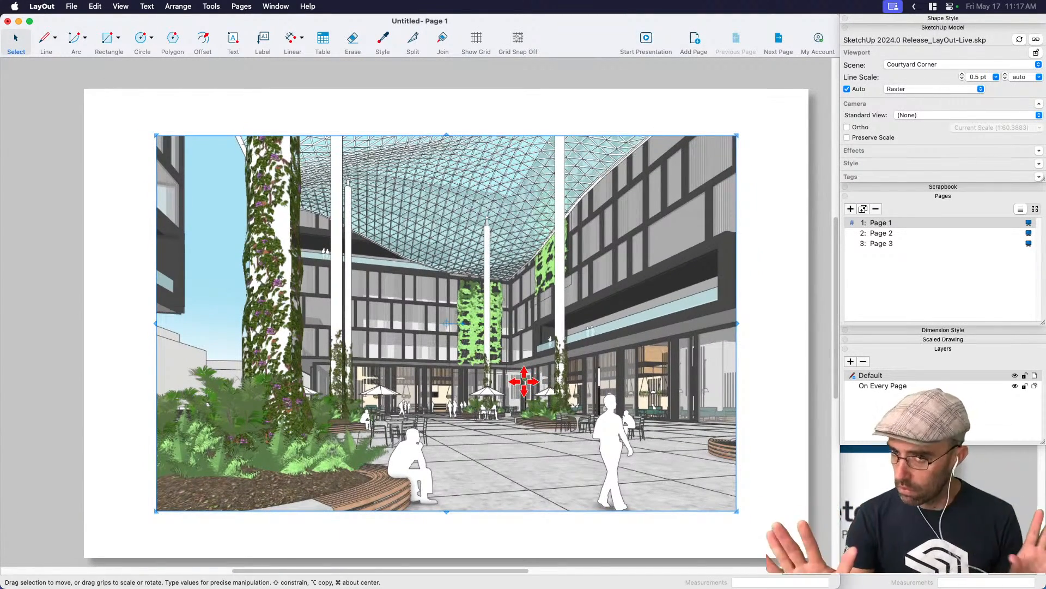
scroll(506, 350, "down", 1)
middle_click_drag(506, 349, 489, 337)
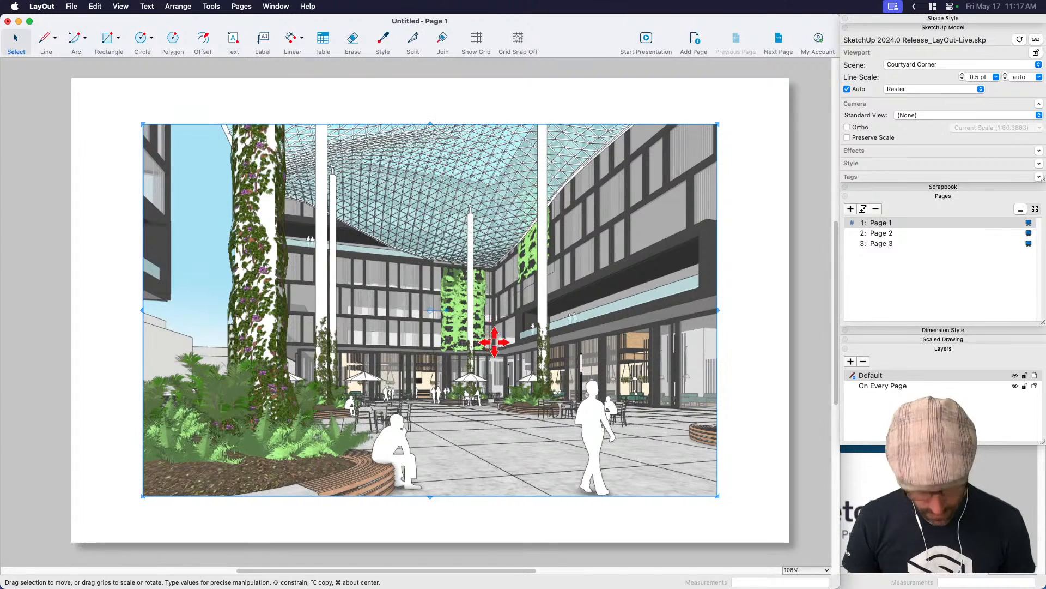
key("h")
left_click_drag(839, 585, 1045, 586)
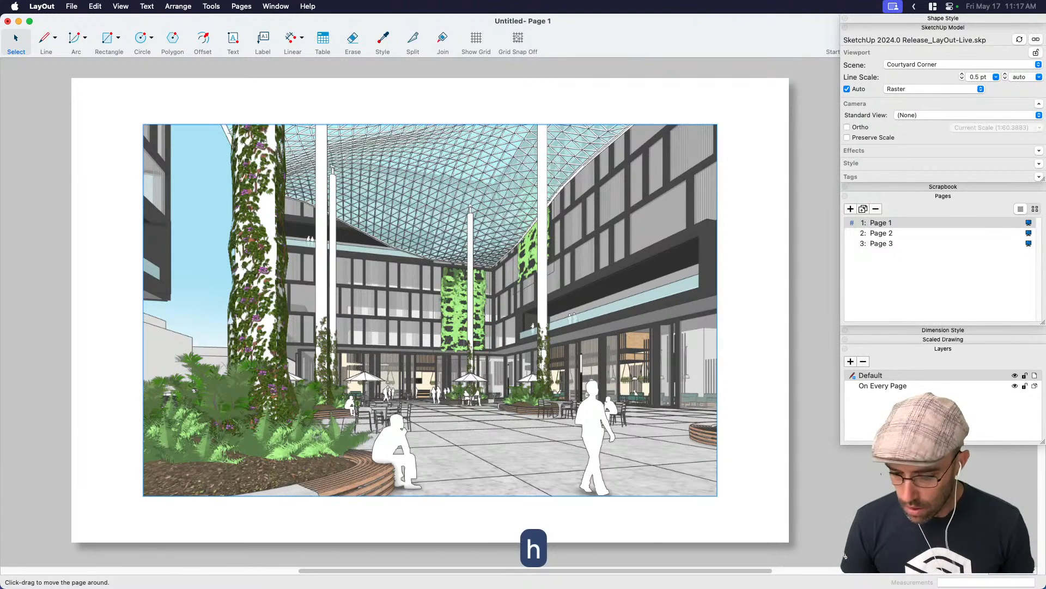
key("space")
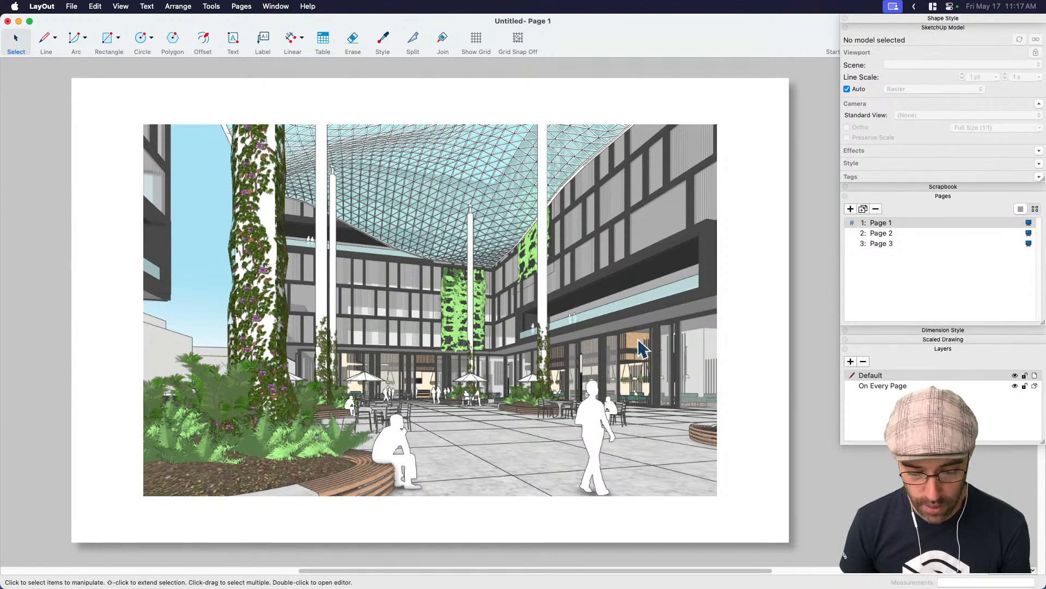
Copy the Courtyard Corner model viewport on Page 1.
scroll(612, 286, "down", 1)
middle_click_drag(612, 286, 570, 294)
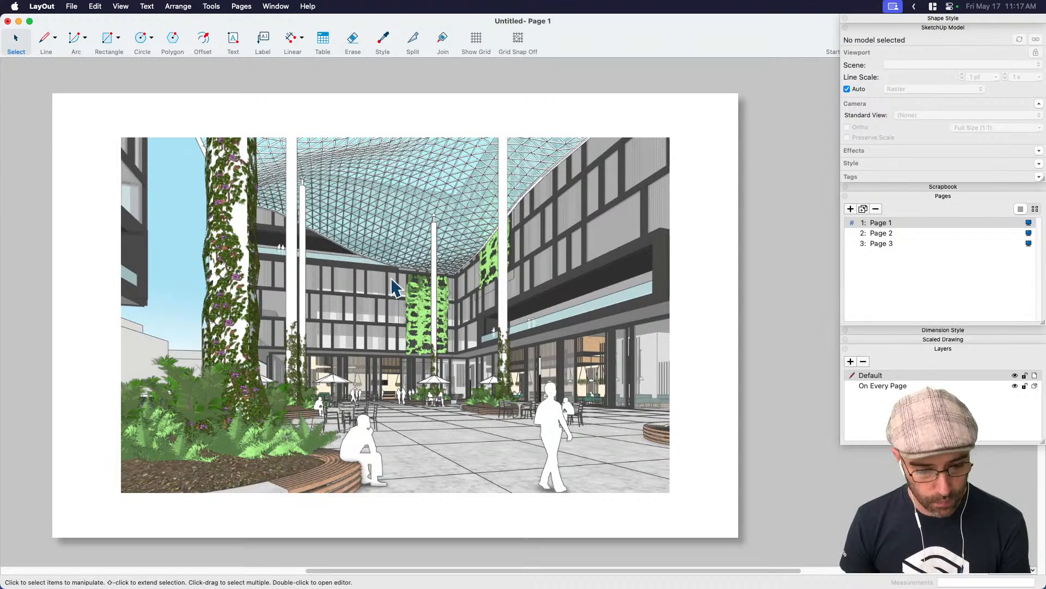
left_click(394, 287)
key("super+c")
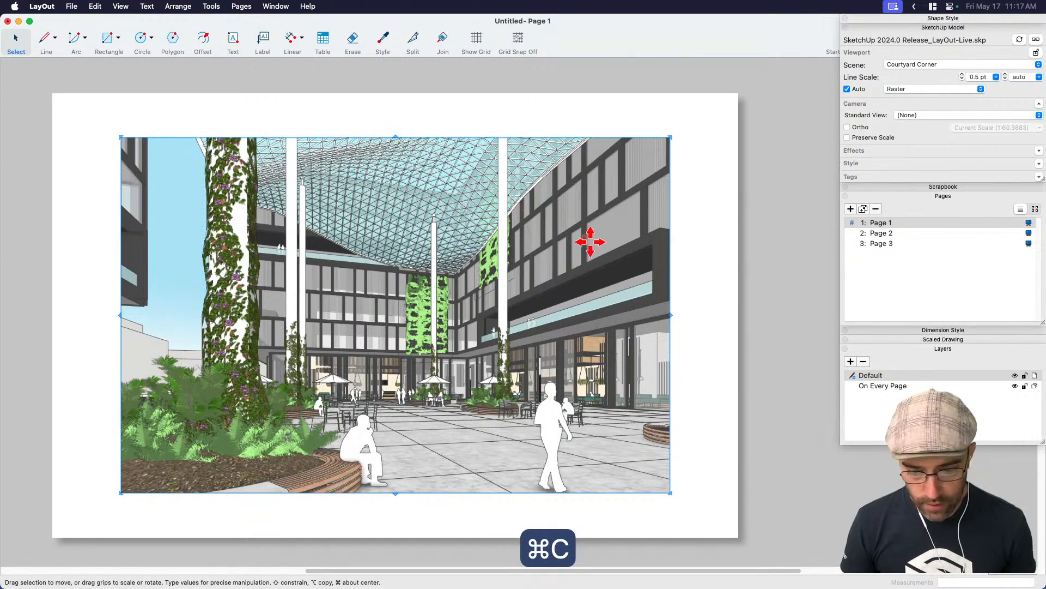
middle_click_drag(607, 240, 622, 239)
scroll(622, 238, "down", 1)
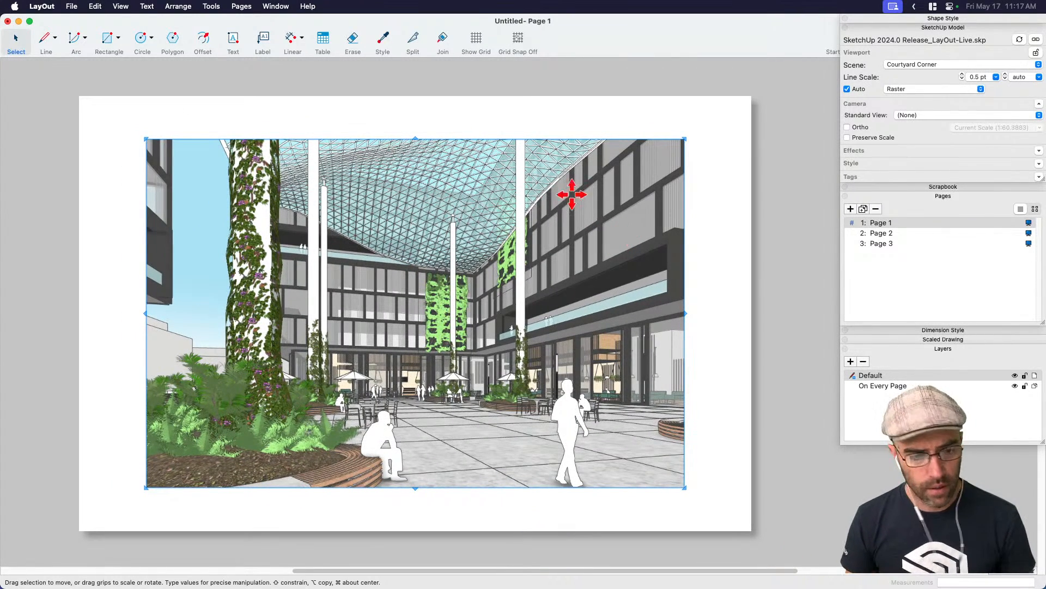
Create a new LayOut document from the custom EMS template.
left_click(72, 8)
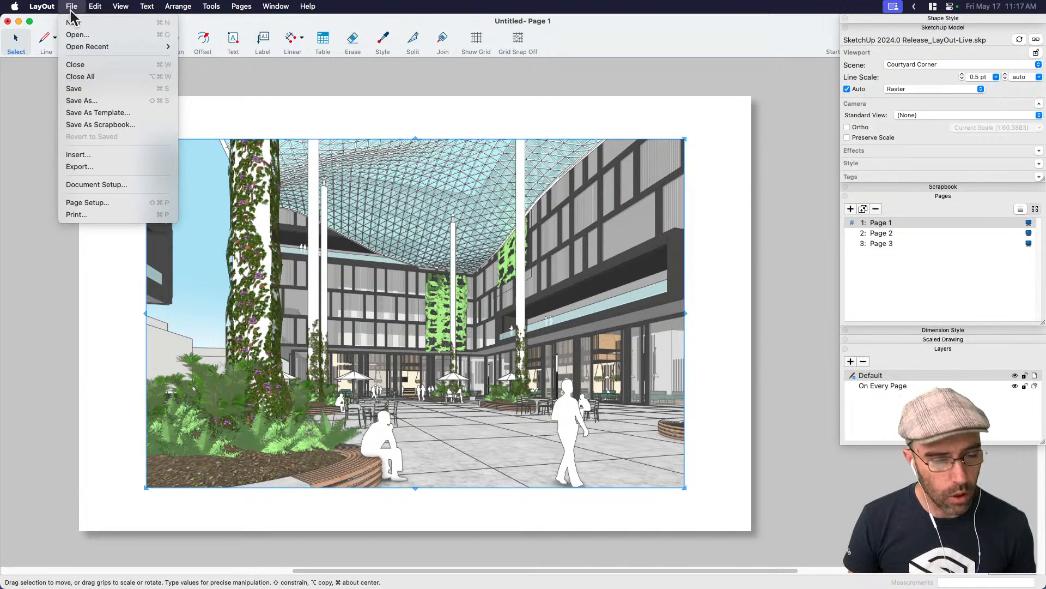
left_click(72, 10)
left_click(75, 85)
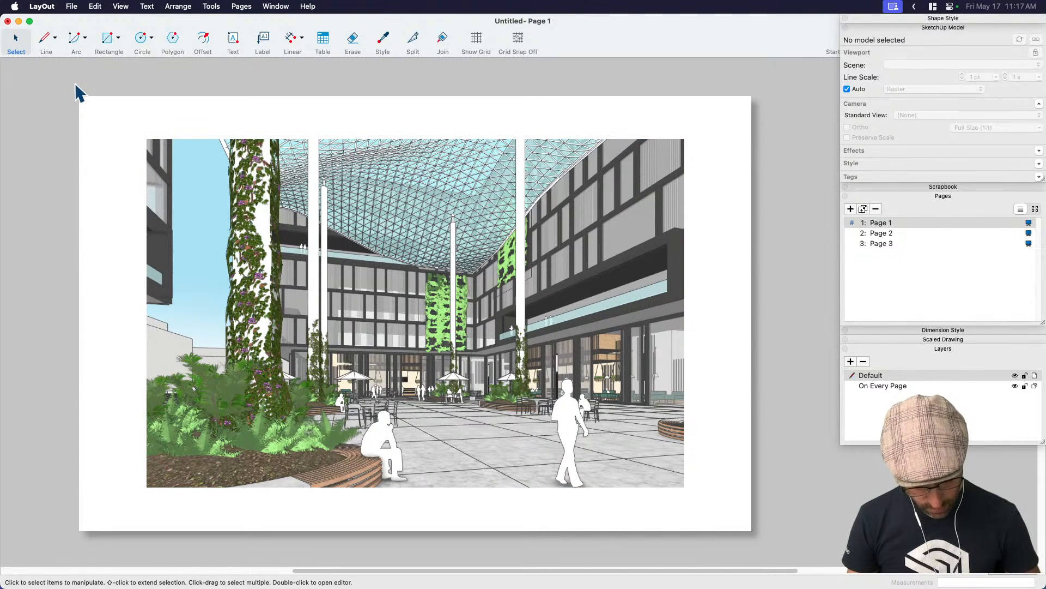
left_click(72, 7)
mouse_move(48, 8)
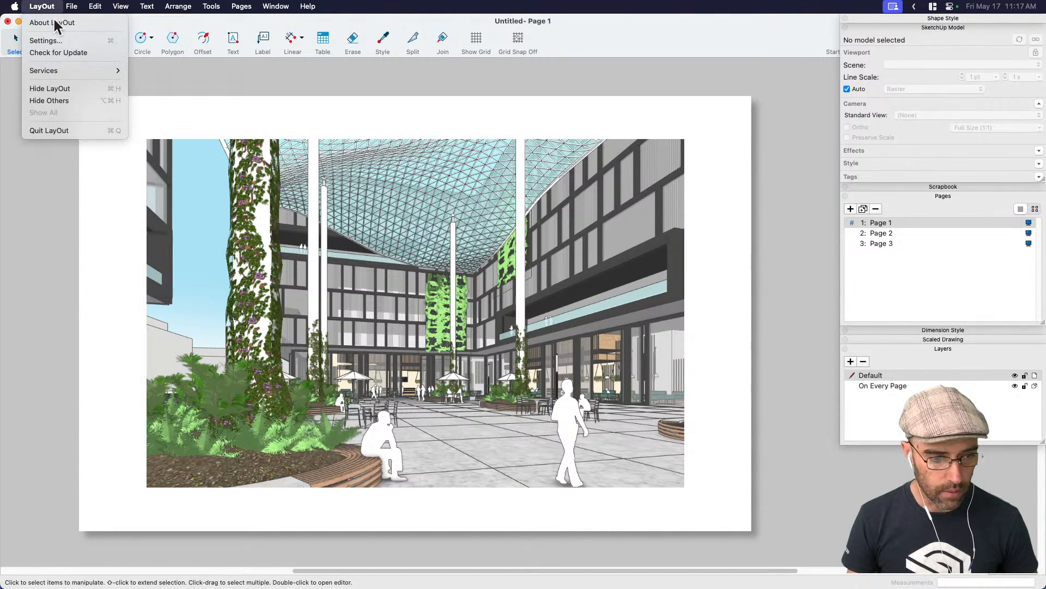
left_click(83, 22)
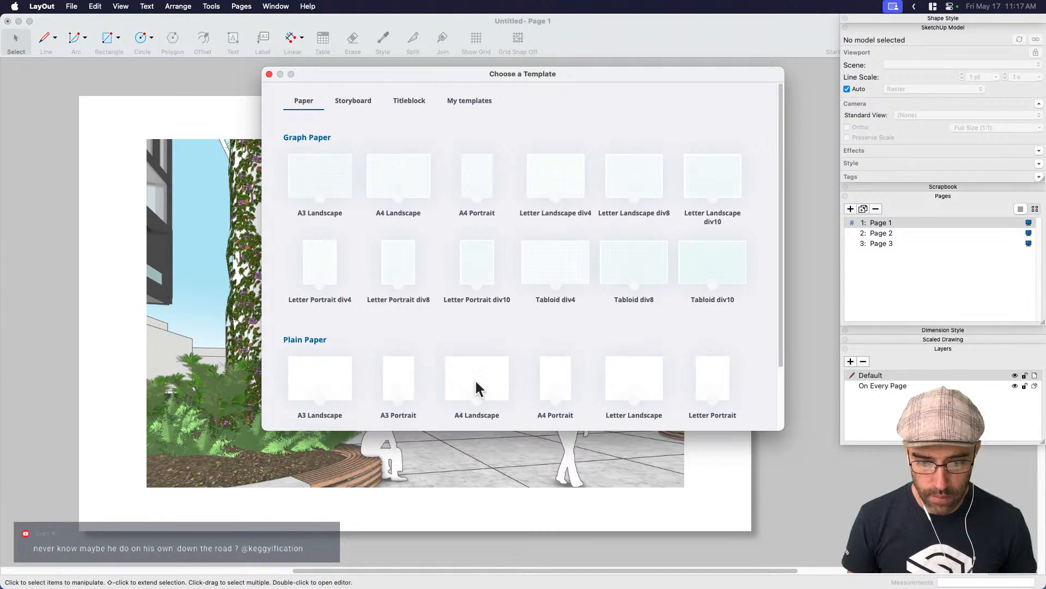
left_click(472, 104)
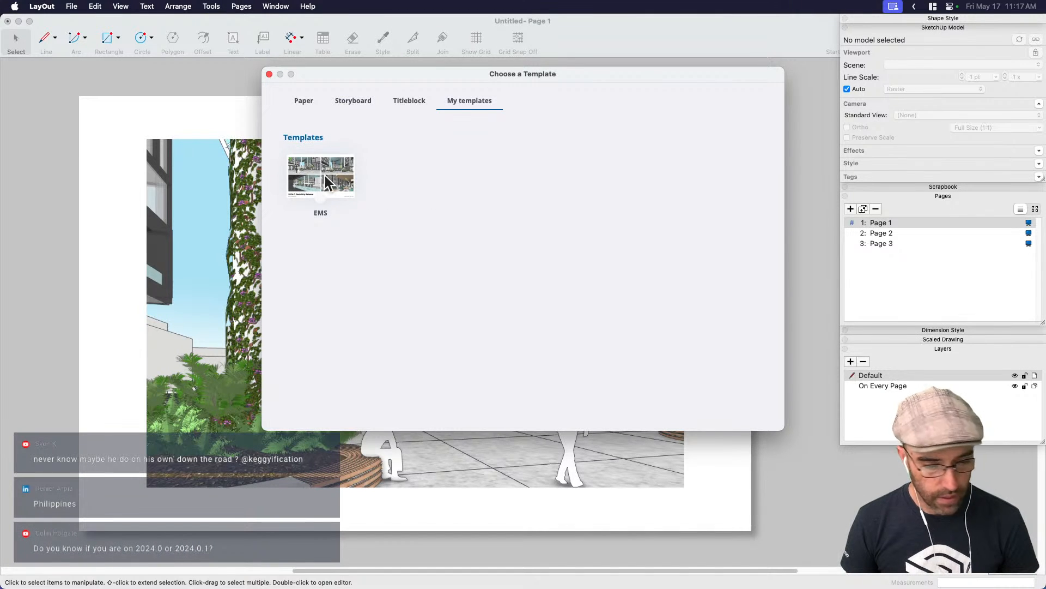
double_click(349, 188)
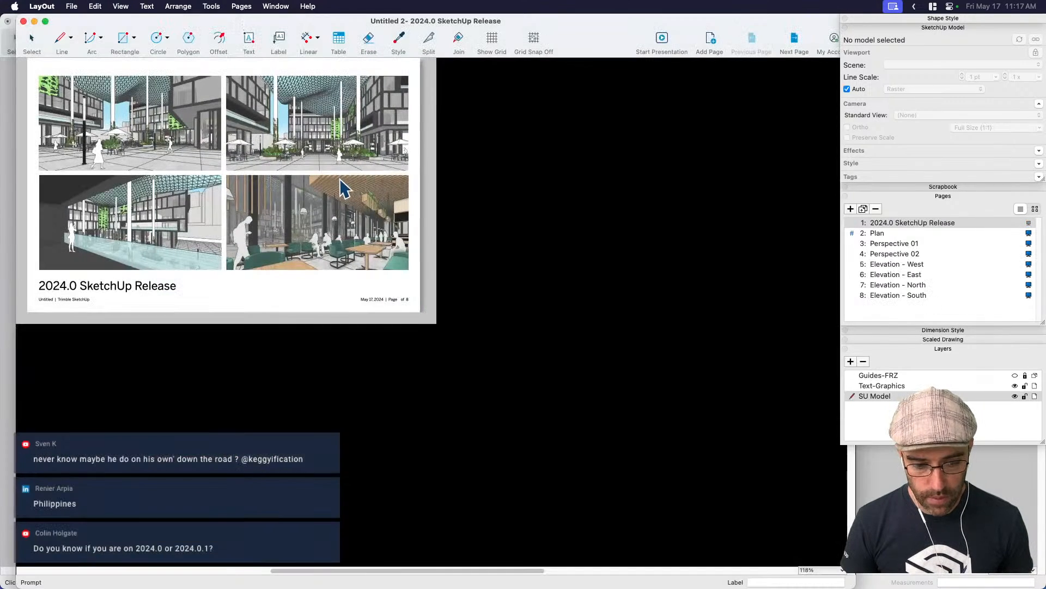
Examine the template's title, Plan, Perspective 01 and Perspective 02 pages.
left_click(889, 233)
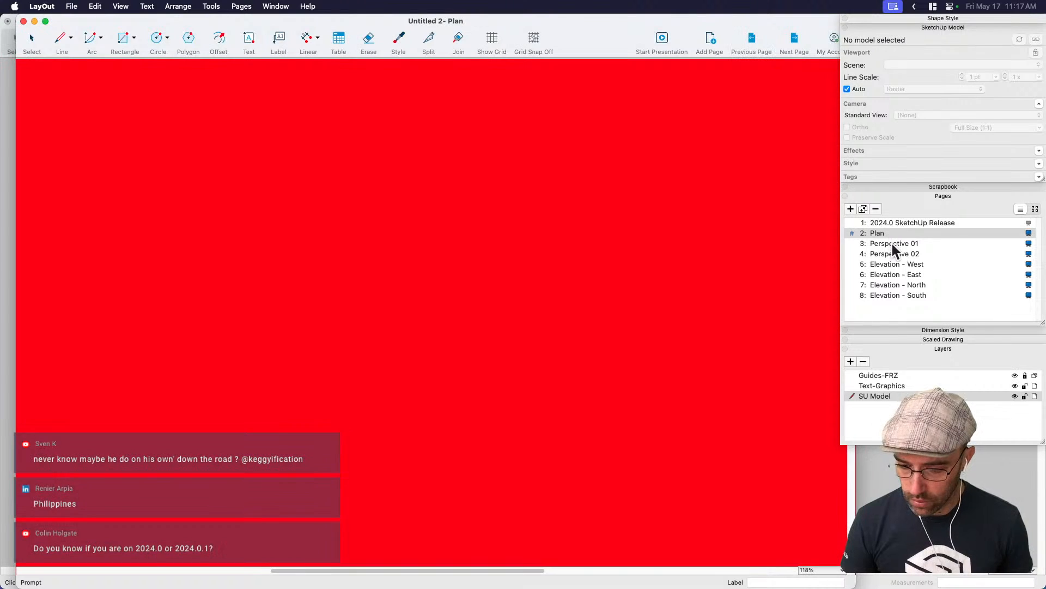
left_click(892, 241)
left_click(894, 223)
left_click(888, 254)
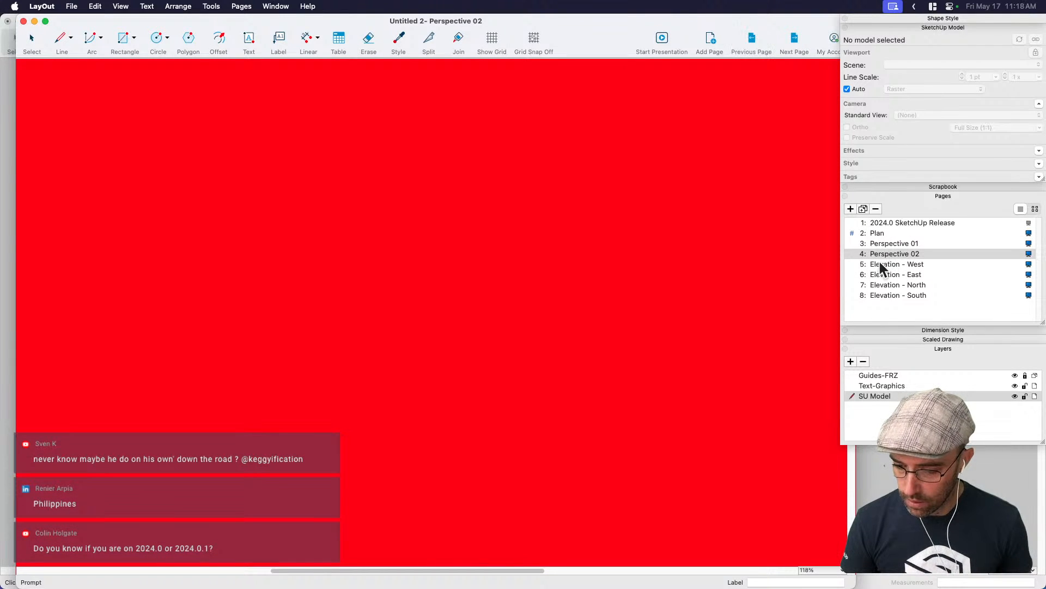
left_click(693, 283)
key("space")
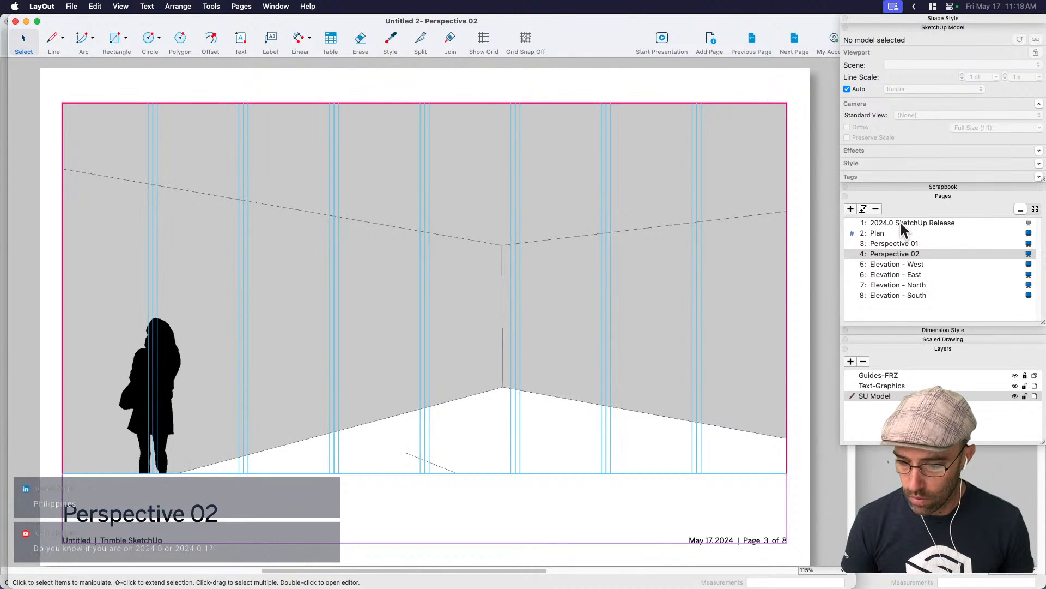
left_click(900, 222)
left_click(892, 233)
left_click(894, 243)
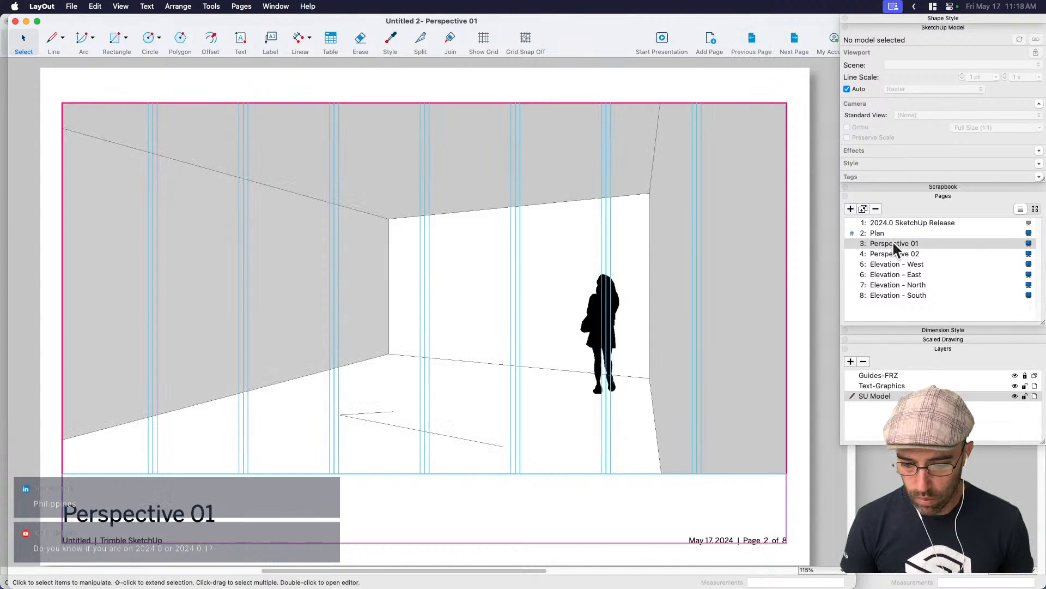
left_click(894, 254)
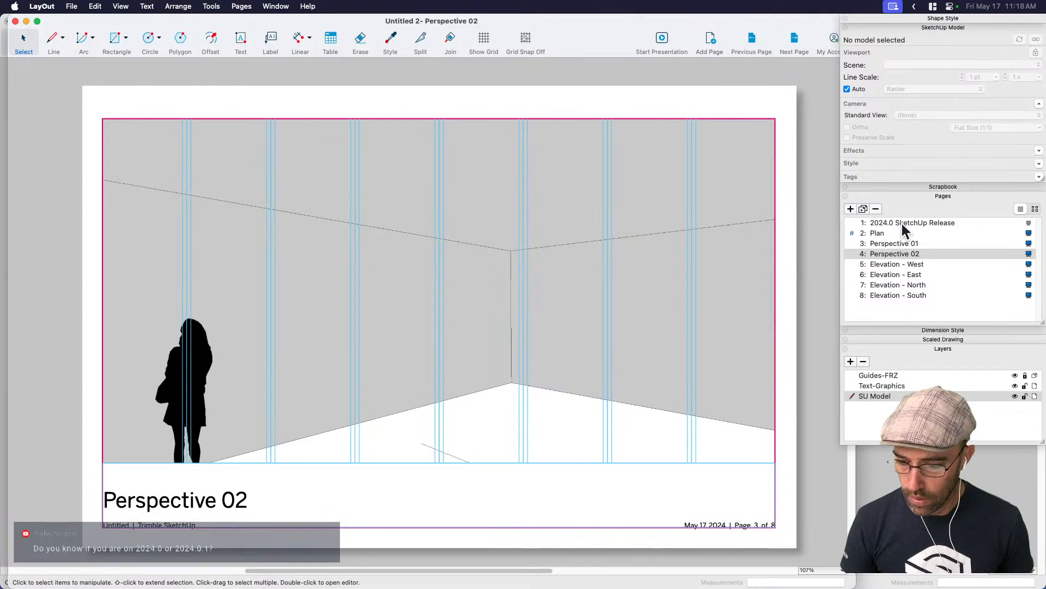
Delete the placeholder model viewports from the 2024.0 SketchUp Release title page.
left_click(901, 222)
left_click(636, 344)
key("BackSpace")
left_click(400, 354)
key("BackSpace")
left_click(406, 256)
key("BackSpace")
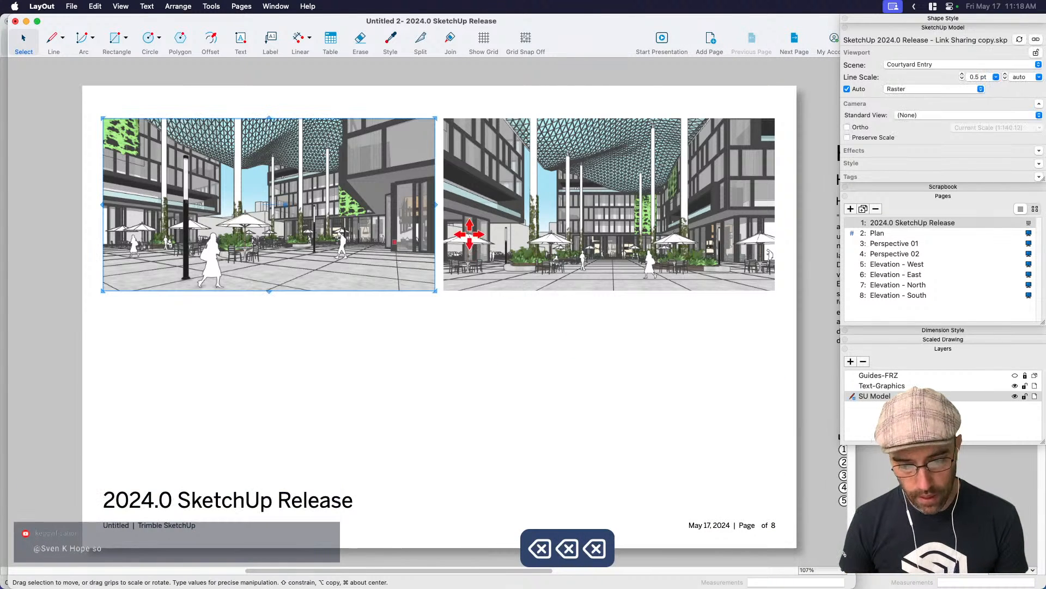
key("BackSpace")
Inspect the sample heading and body text beside the title page and the footer's date and page-number text.
scroll(501, 351, "down", 1)
middle_click_drag(501, 354, 445, 338)
scroll(556, 328, "down", 1)
middle_click_drag(556, 328, 463, 328)
scroll(623, 358, "down", 1)
scroll(682, 385, "down", 1)
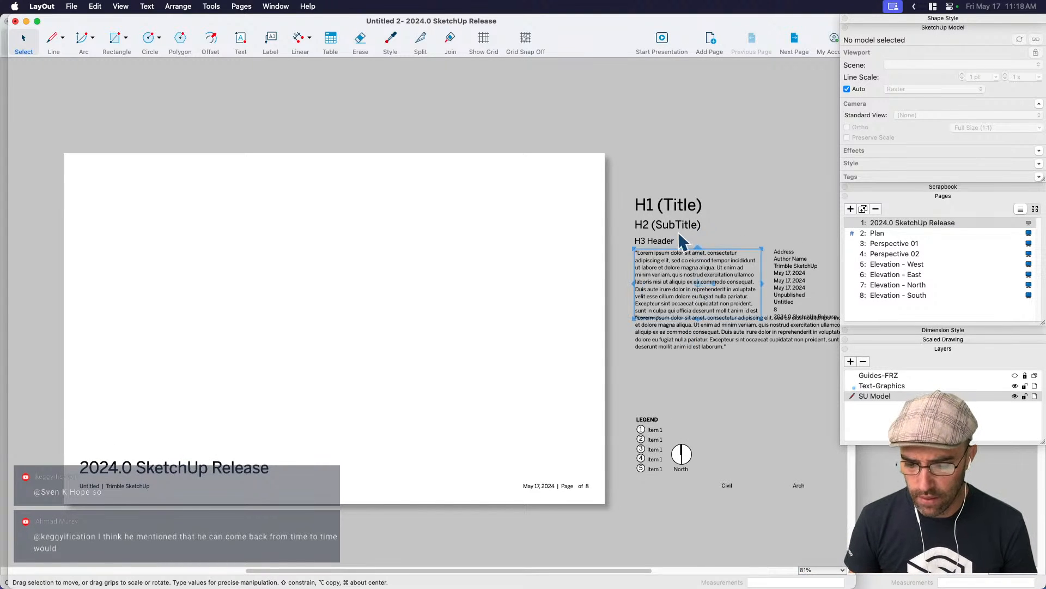
left_click(672, 197)
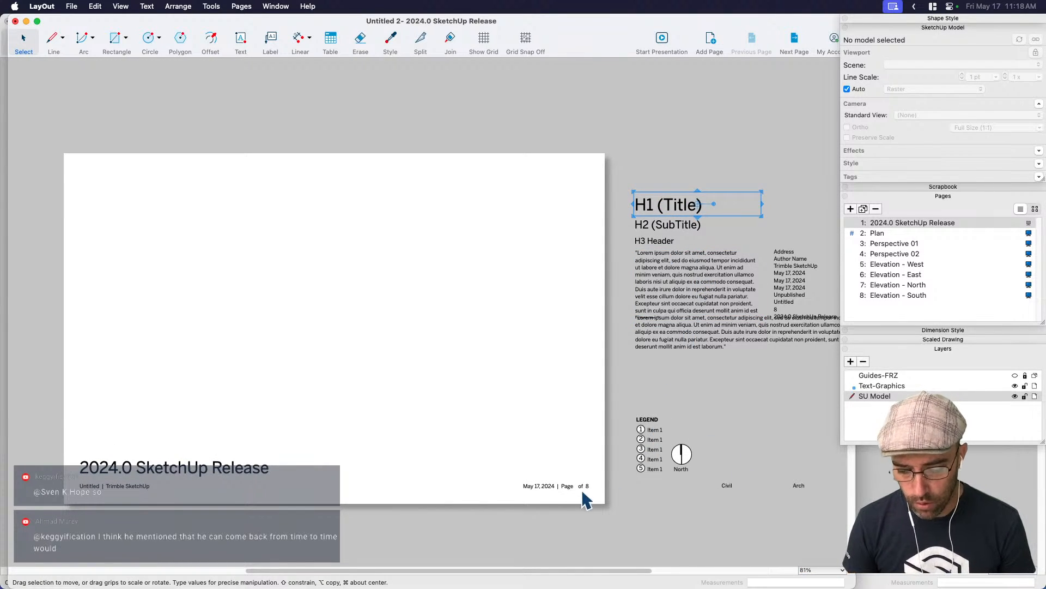
left_click(529, 486)
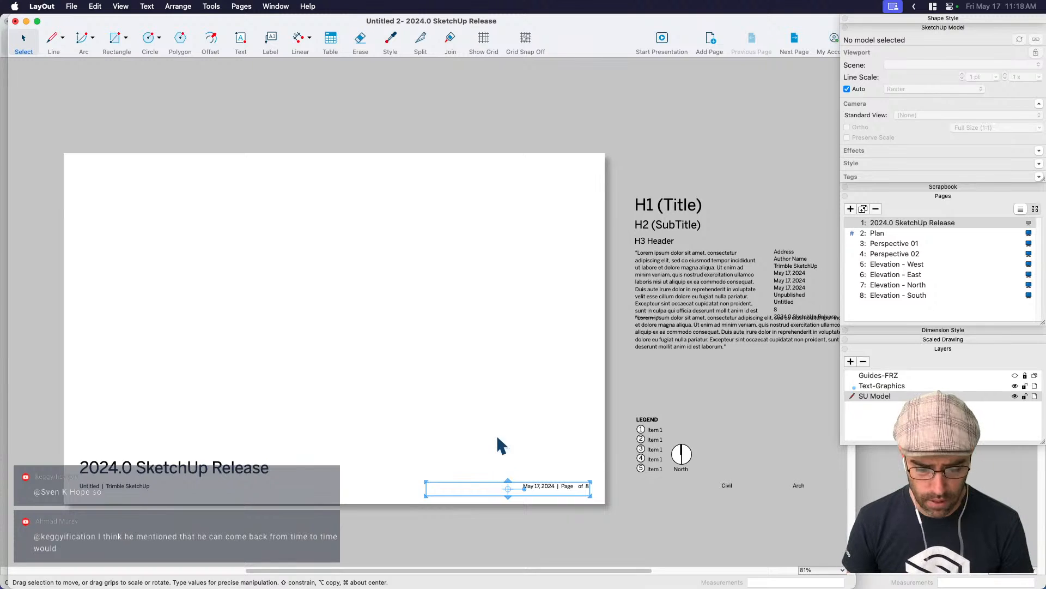
scroll(498, 444, "up", 4)
scroll(617, 445, "up", 4)
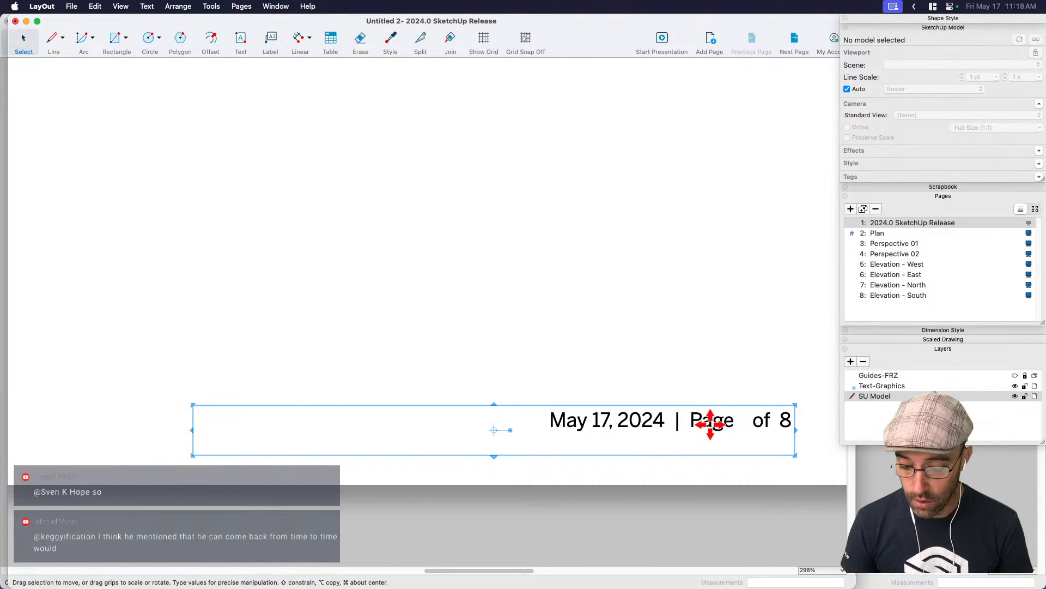
Inspect the project line and large title on the title page, opening the title text to show its auto-text tag.
scroll(744, 430, "down", 7)
middle_click_drag(321, 406, 491, 392)
scroll(494, 401, "up", 3)
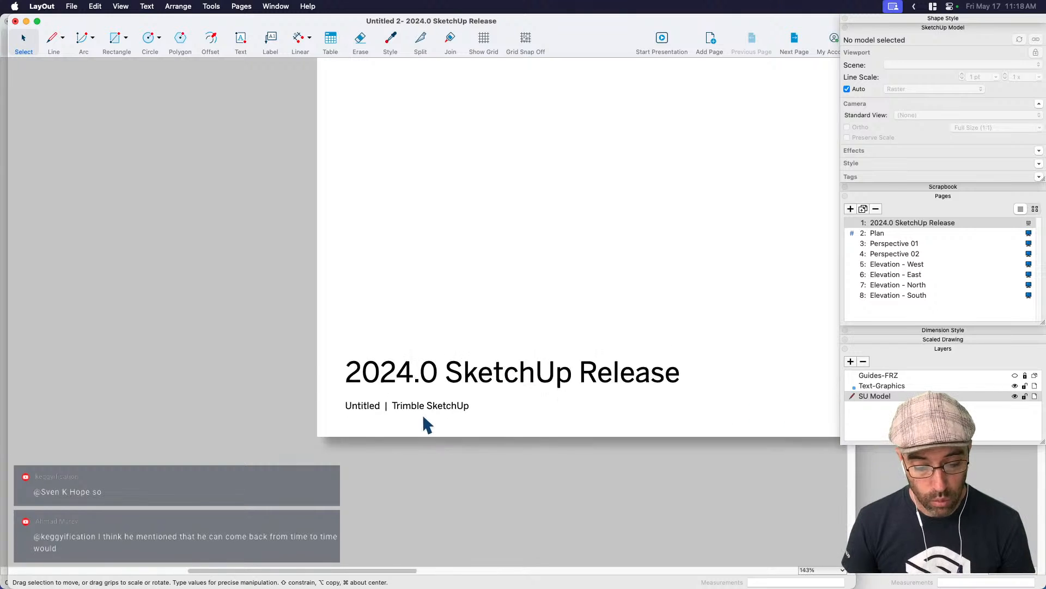
left_click(462, 372)
scroll(491, 373, "up", 2)
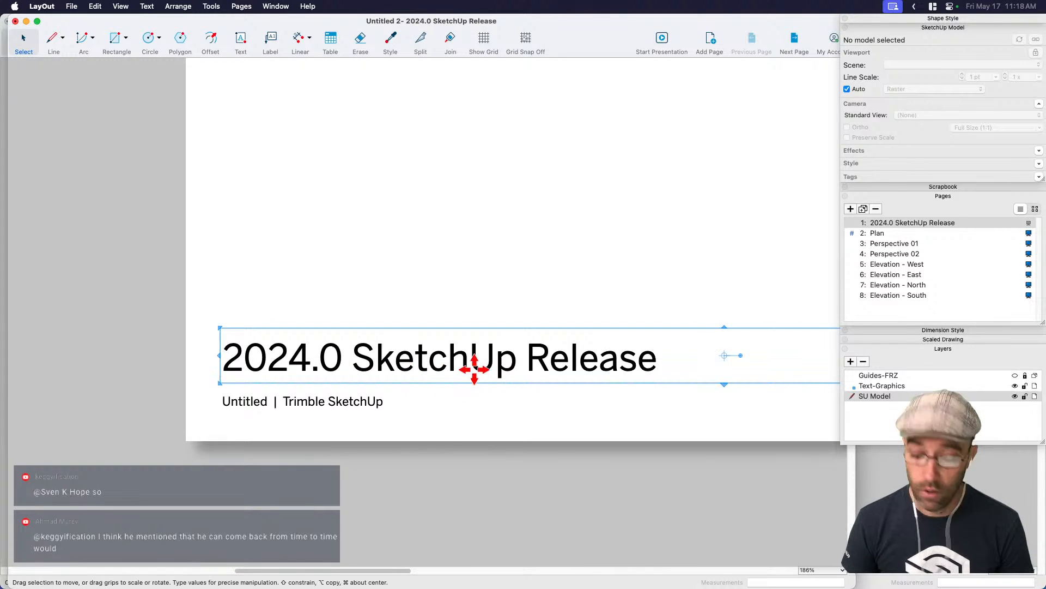
double_click(473, 365)
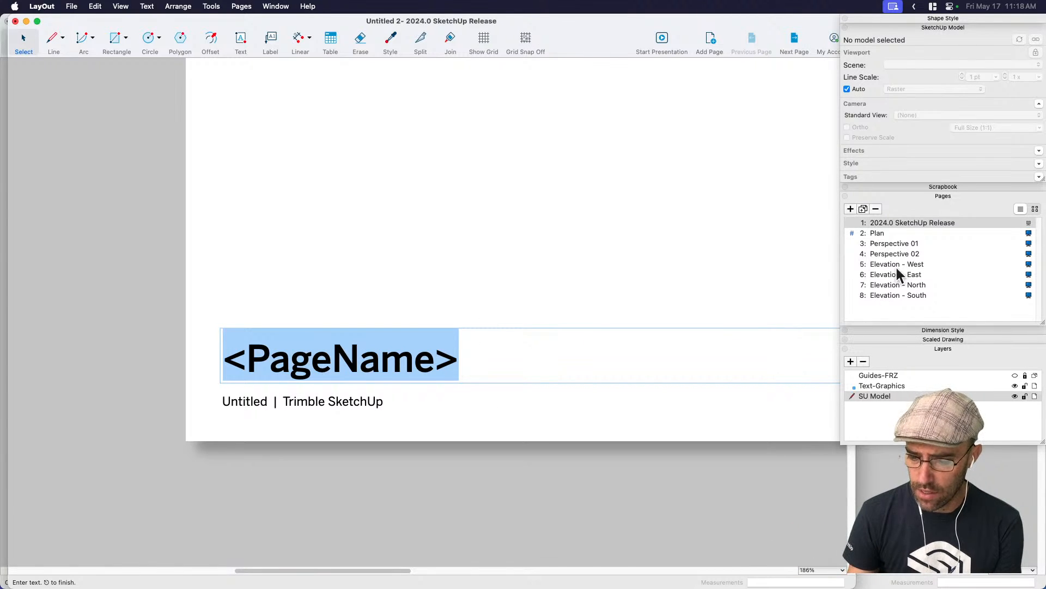
Rename page 1 as "2024.0 LayOut Design Diagrams" and finish editing the title text.
left_click(906, 223)
left_click(927, 222)
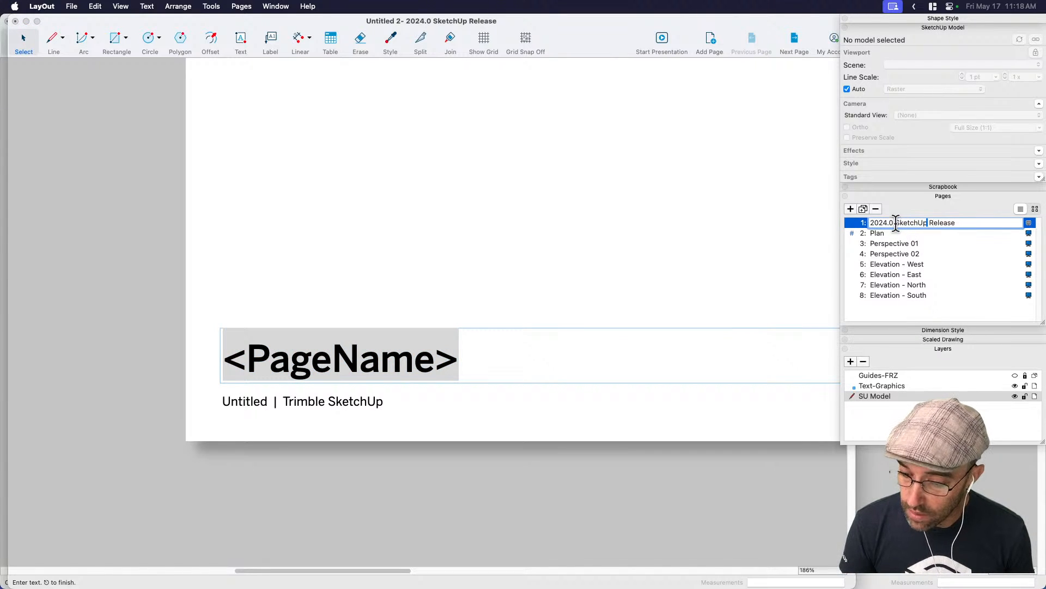
left_click_drag(896, 222, 992, 229)
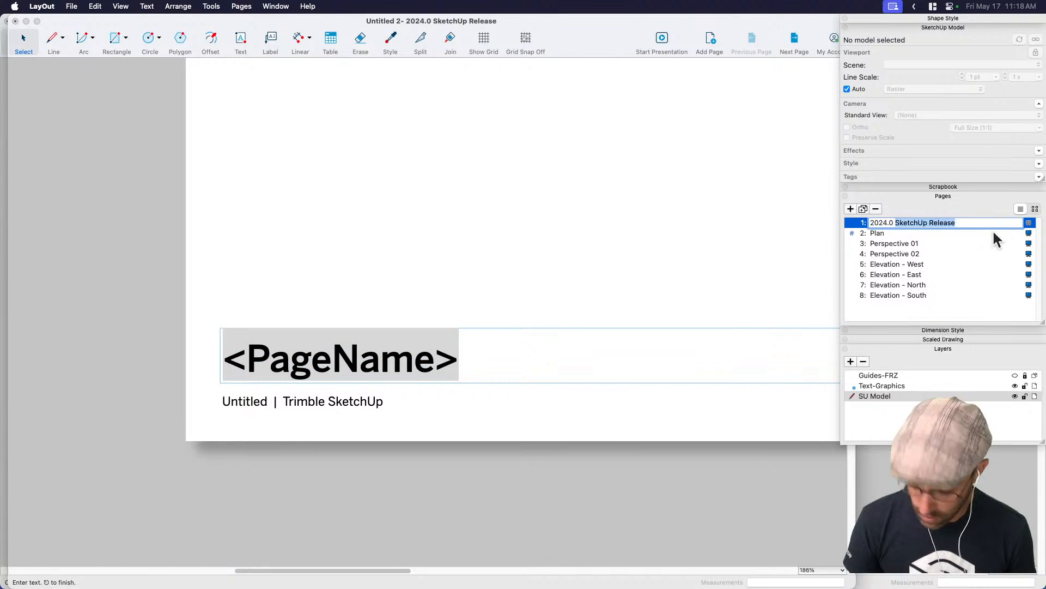
type("LayOut ")
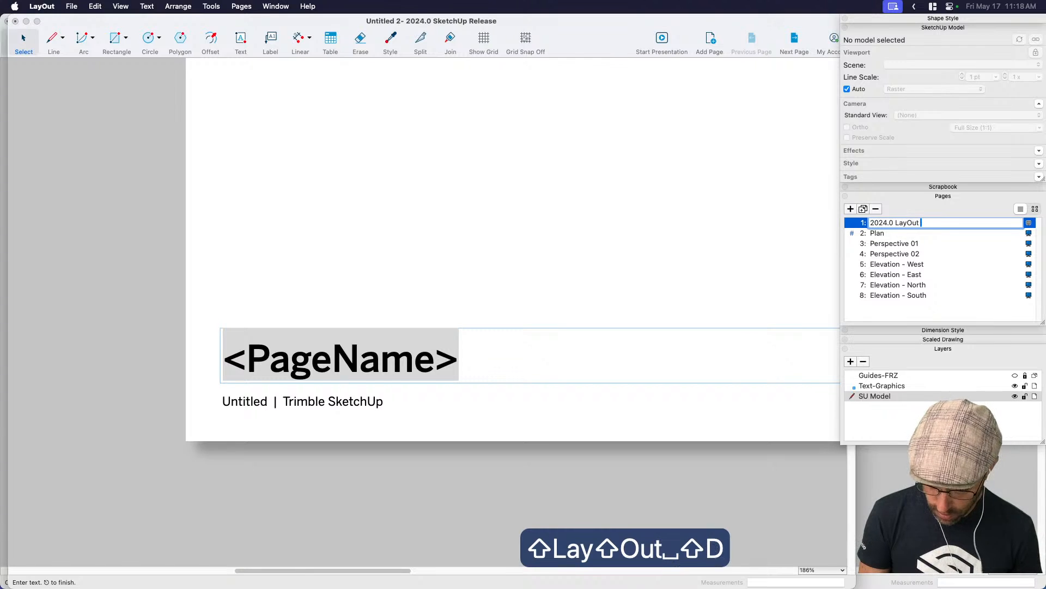
type("Design Di")
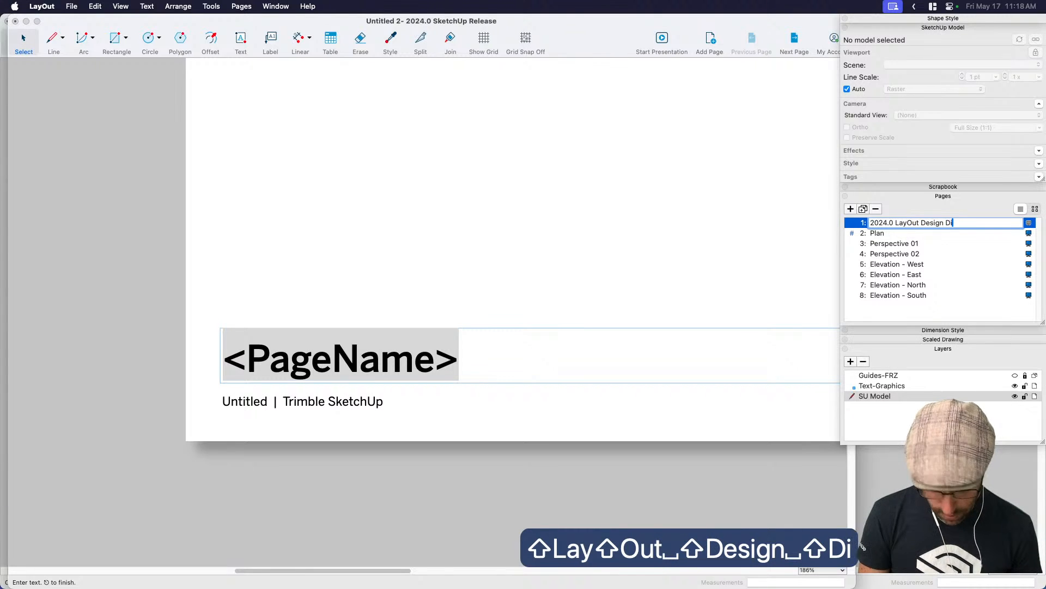
type("ag")
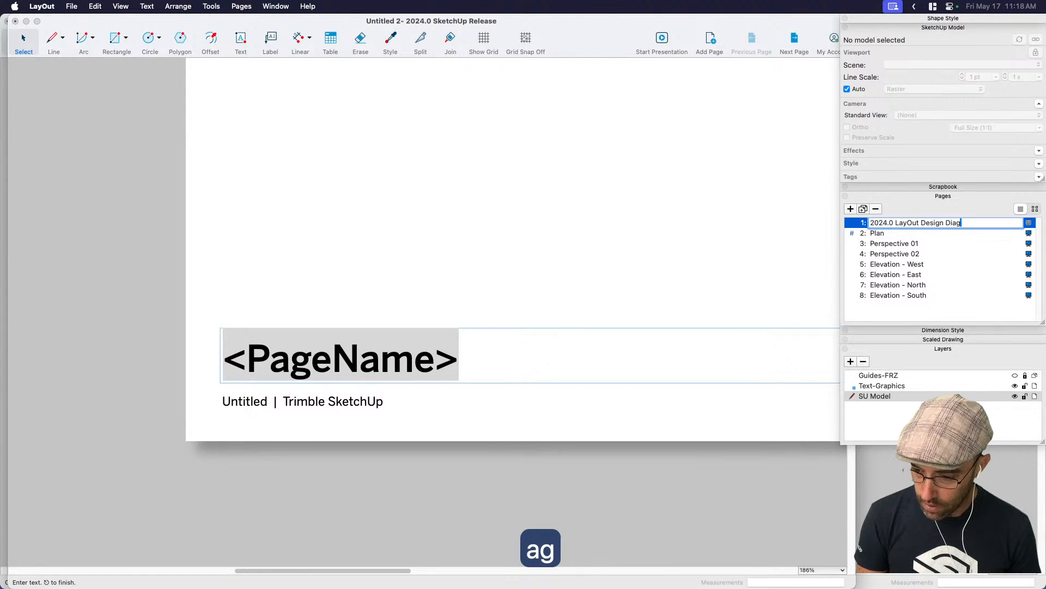
type("rams")
key("Return")
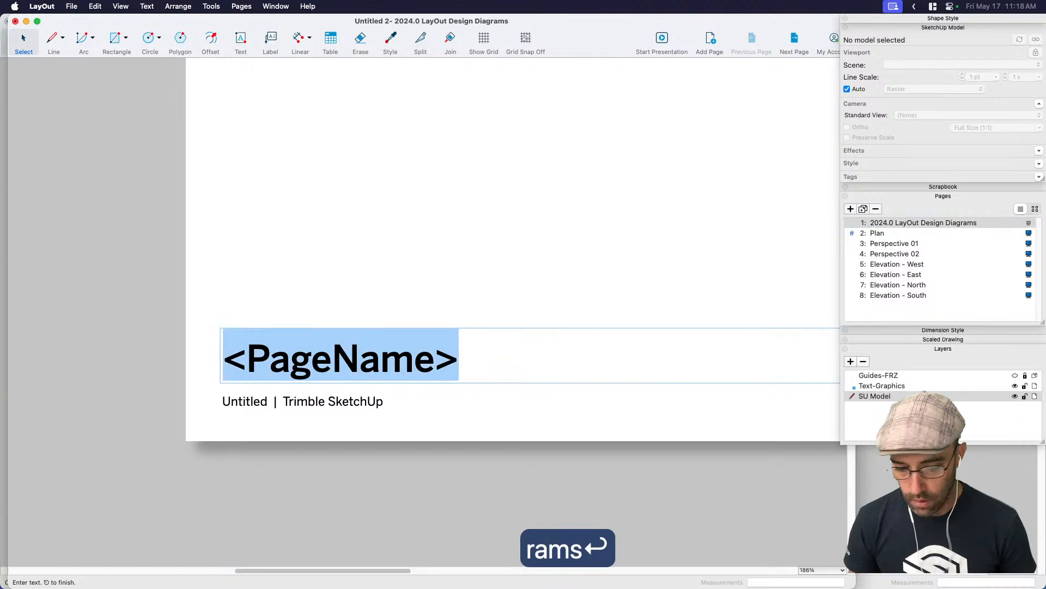
left_click(675, 472)
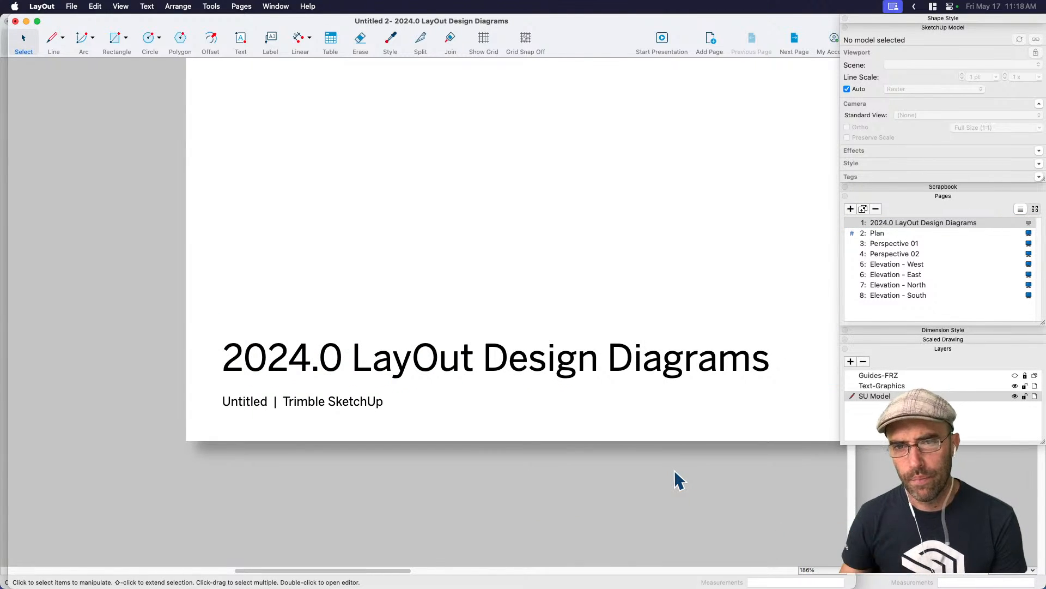
Paste the Courtyard Corner viewport onto the title page, place it above the title and widen it to nearly the full page width.
scroll(370, 385, "down", 5)
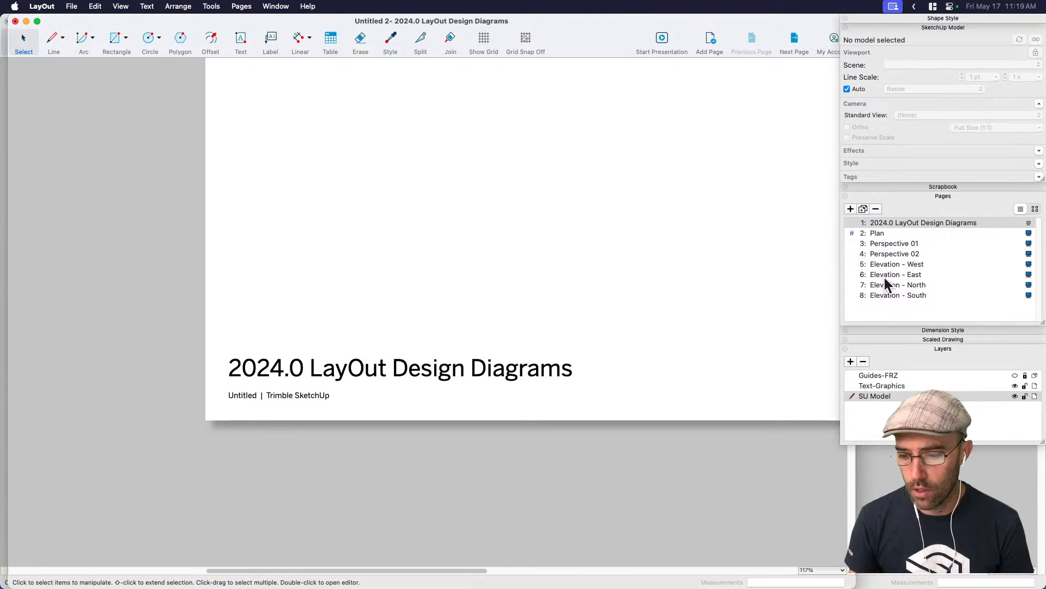
scroll(501, 368, "down", 3)
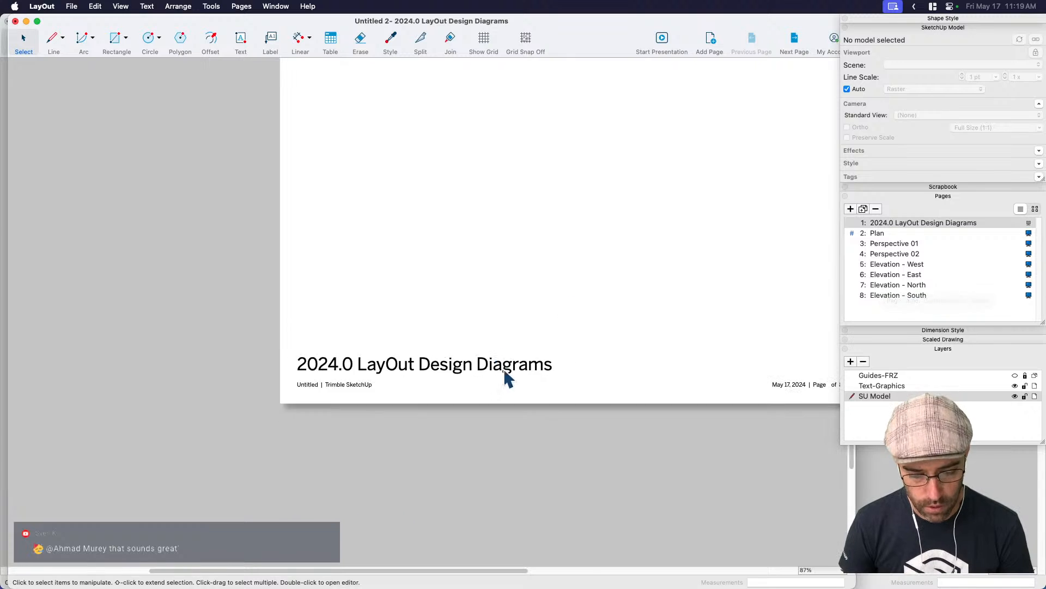
middle_click_drag(603, 343, 482, 431)
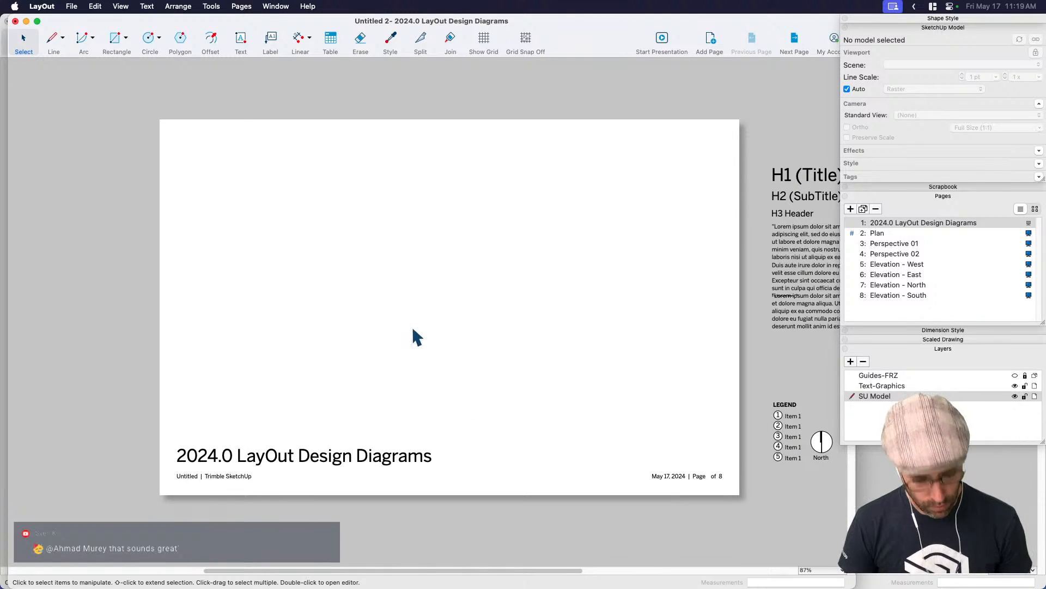
key("cmd+v")
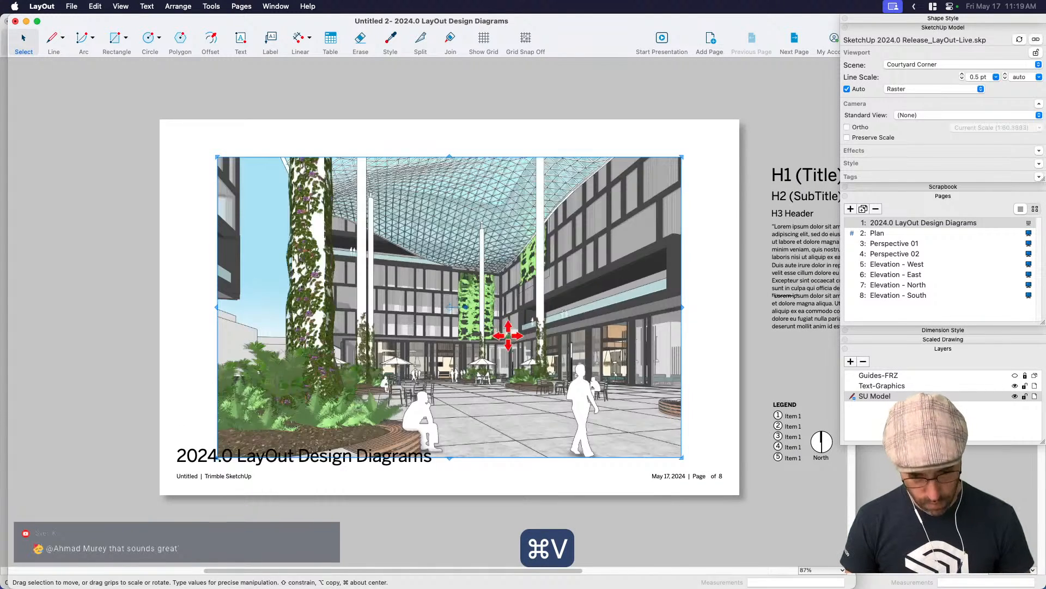
left_click_drag(451, 345, 416, 322)
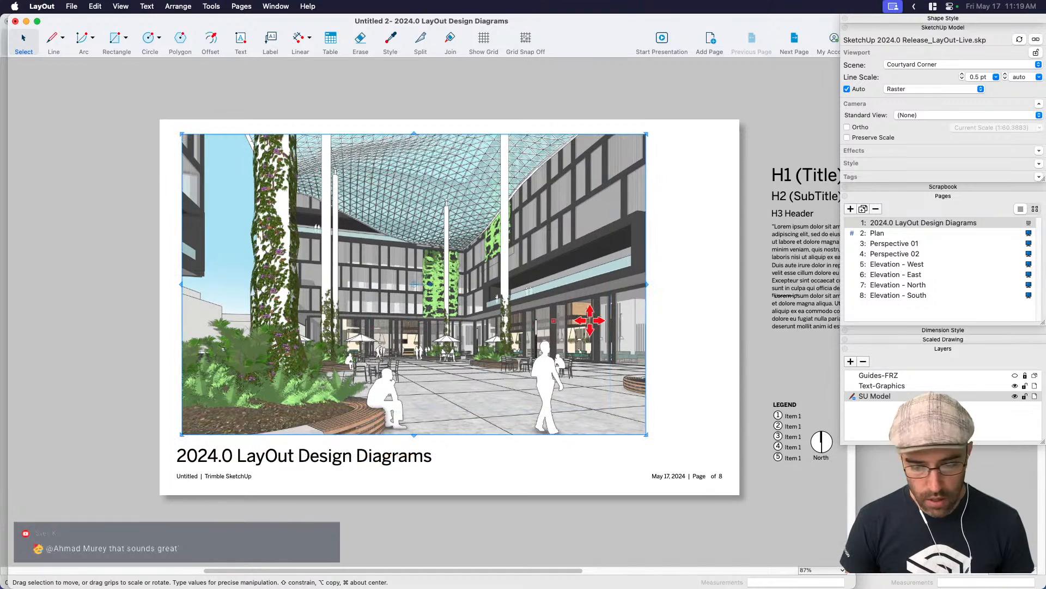
left_click_drag(648, 285, 756, 337)
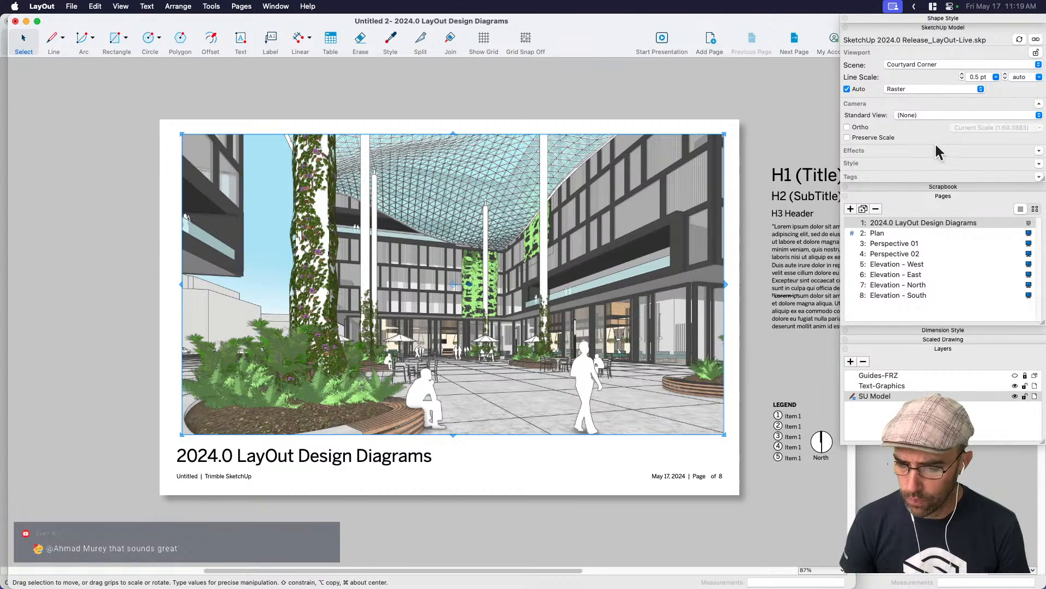
Widen the document window to the full screen width and set the viewport's scene to Courtyard Center.
left_click(925, 115)
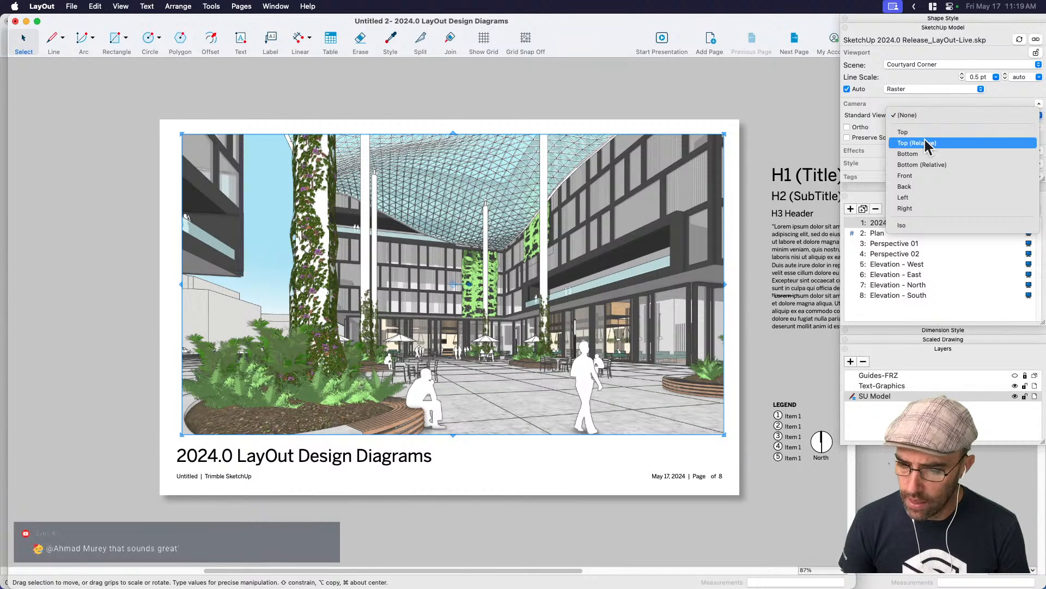
left_click(736, 157)
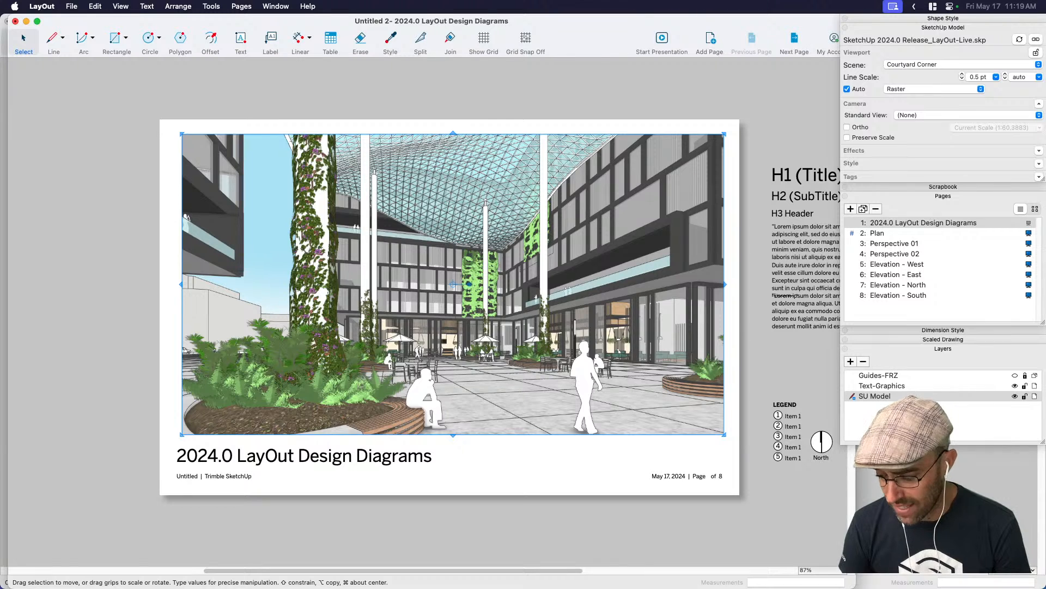
left_click_drag(847, 582, 1038, 582)
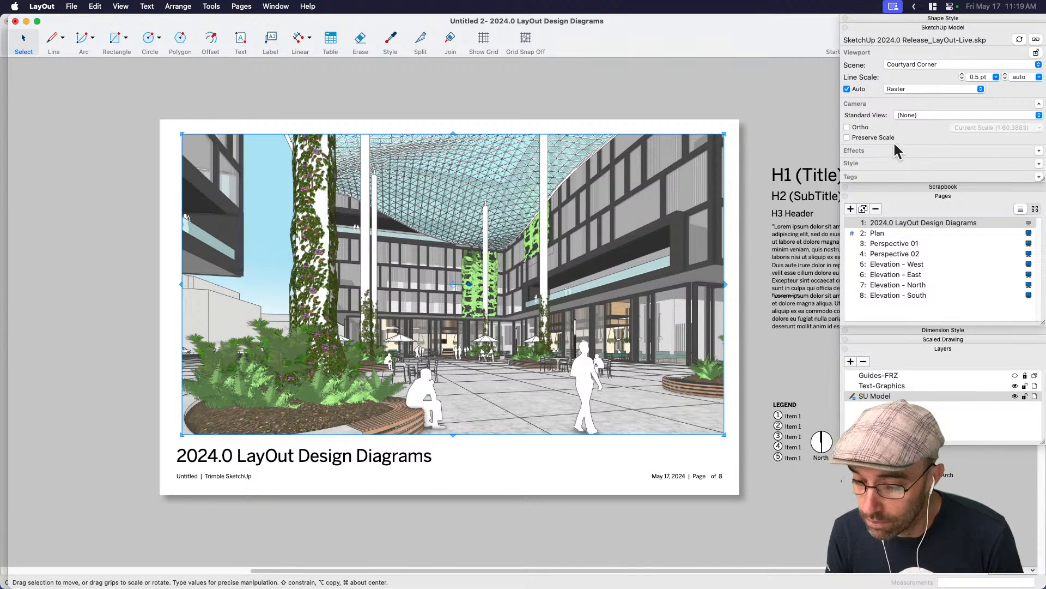
left_click(926, 115)
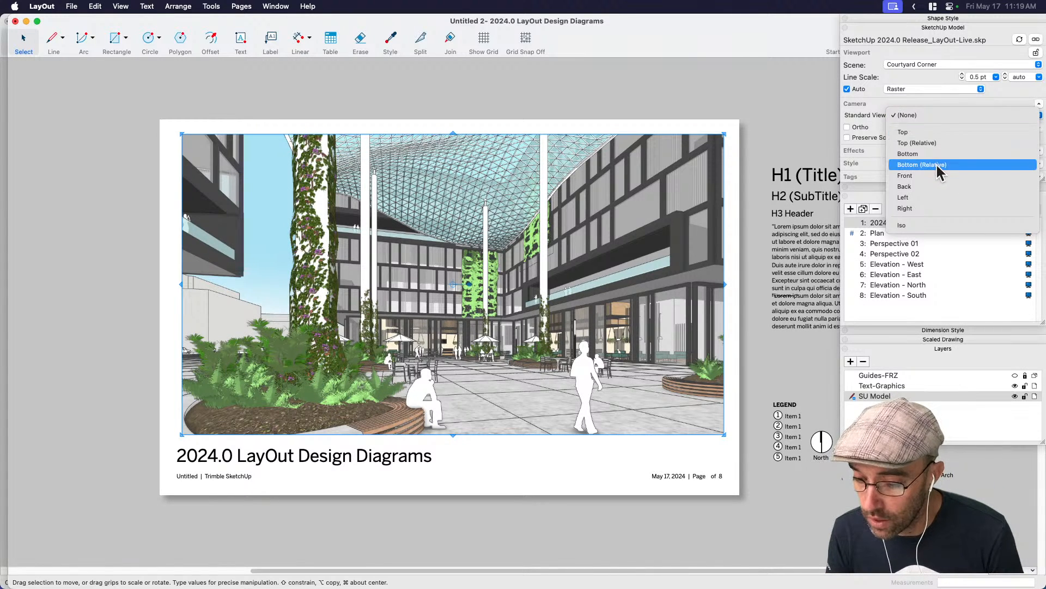
left_click(872, 109)
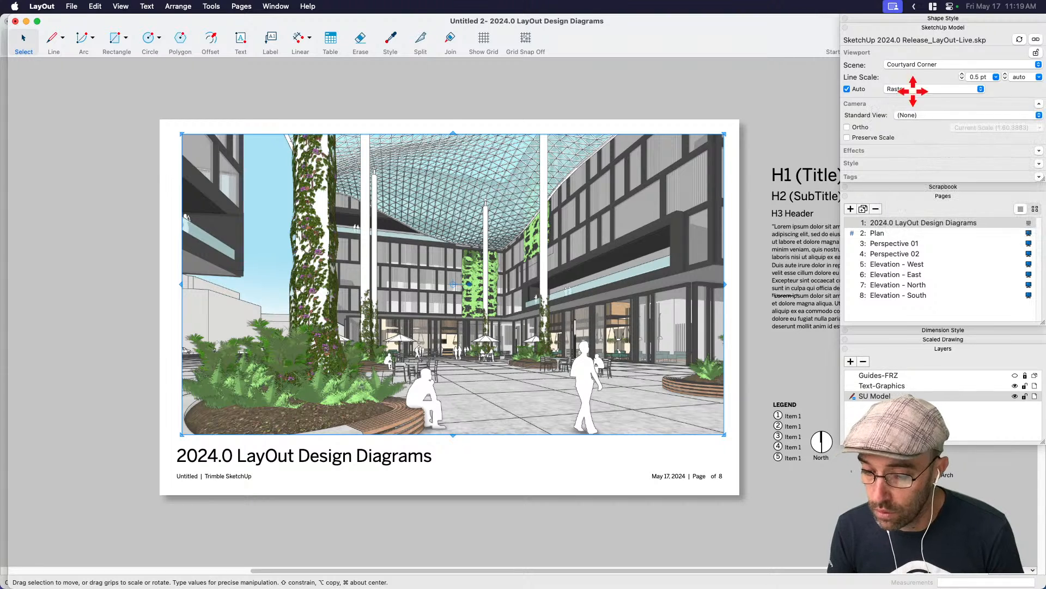
left_click(914, 65)
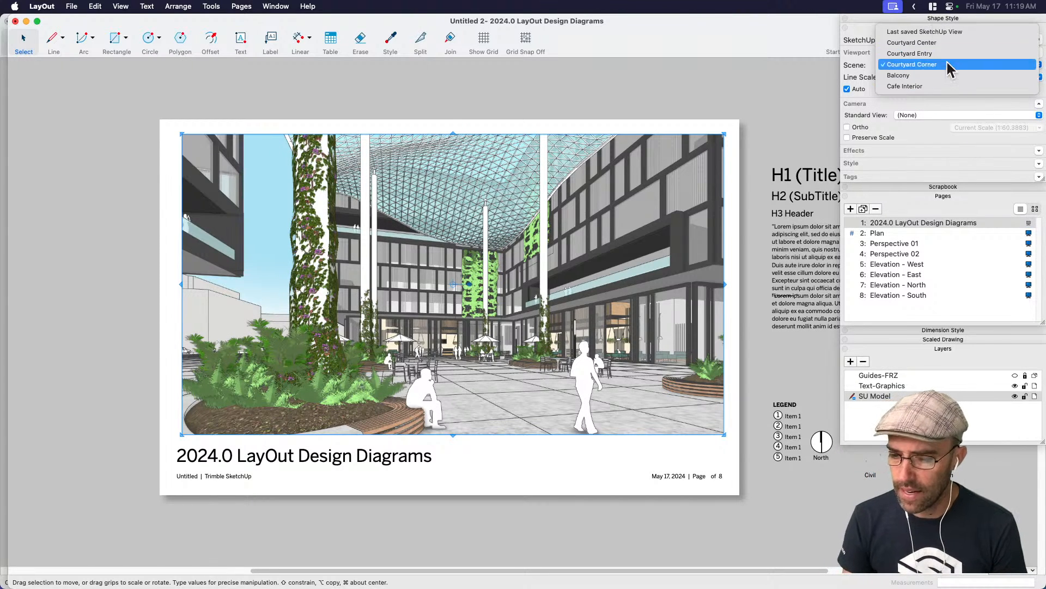
left_click(948, 45)
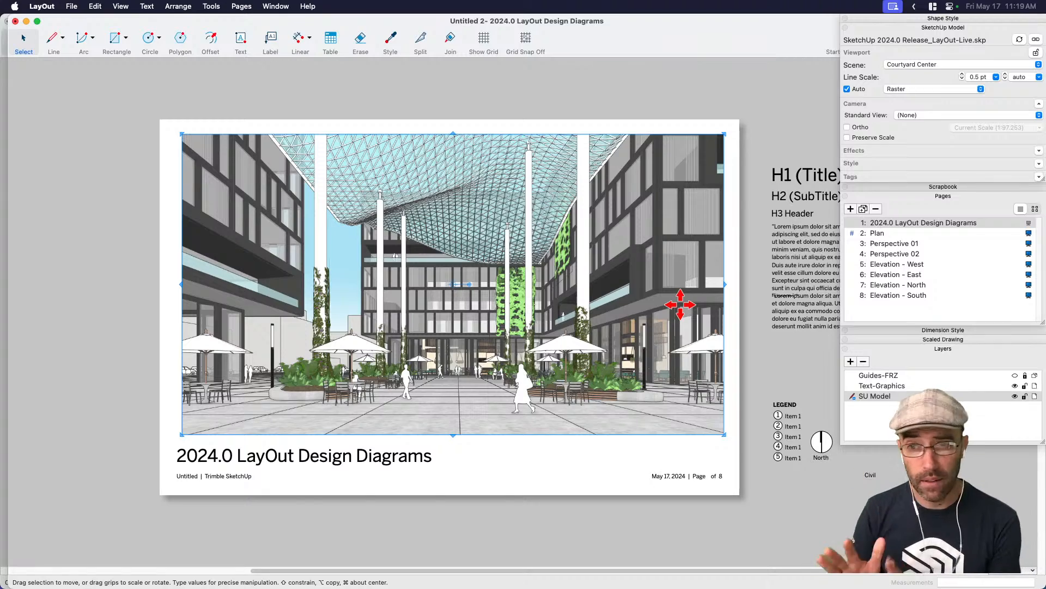
Copy the Courtyard Center viewport on the title page.
scroll(444, 343, "up", 2)
middle_click_drag(505, 366, 492, 386)
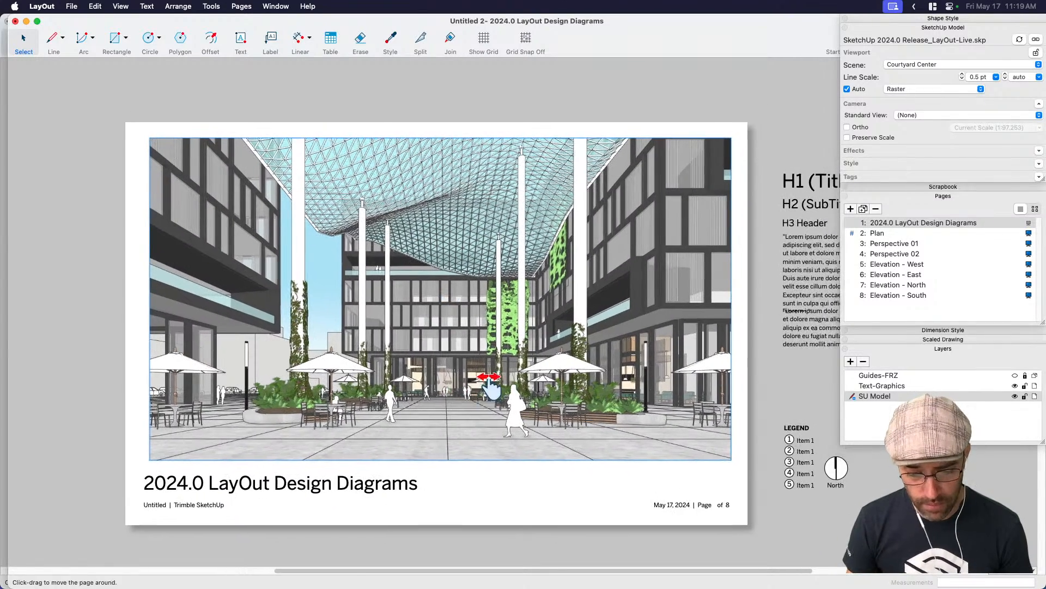
key("space")
left_click(572, 498)
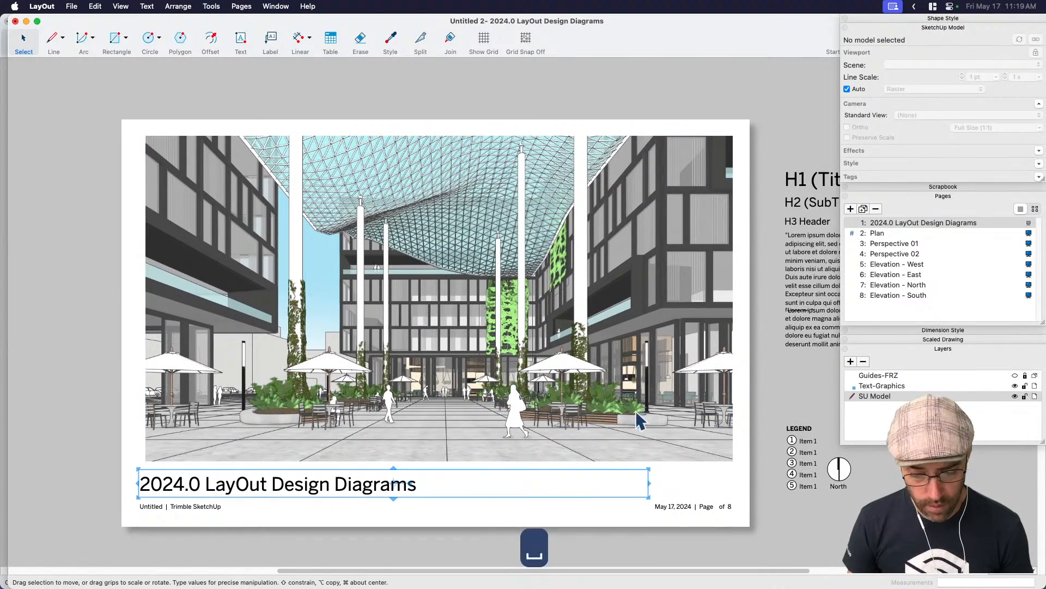
left_click(585, 381)
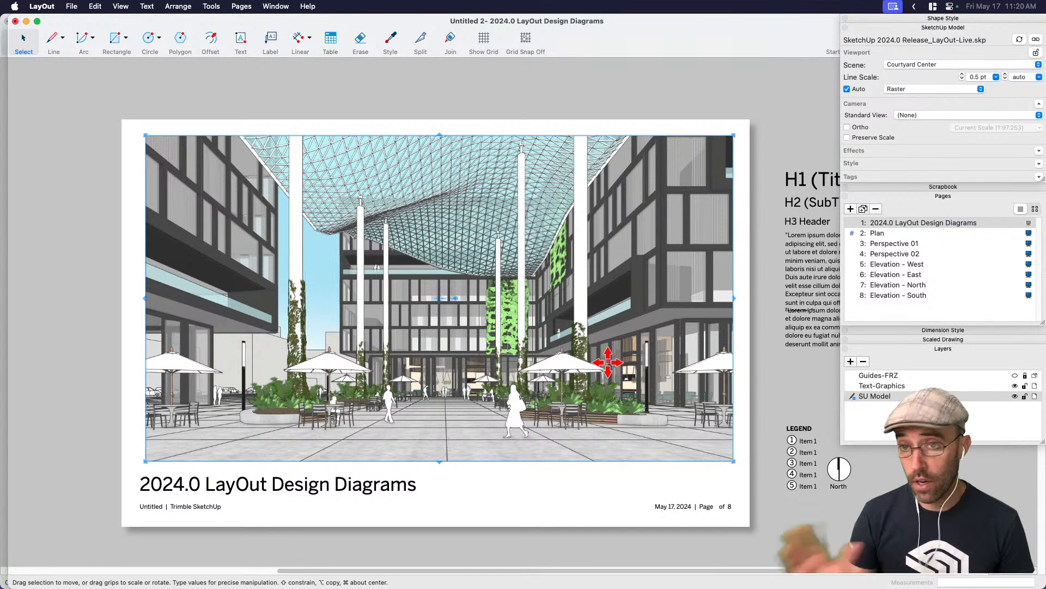
key("super+c")
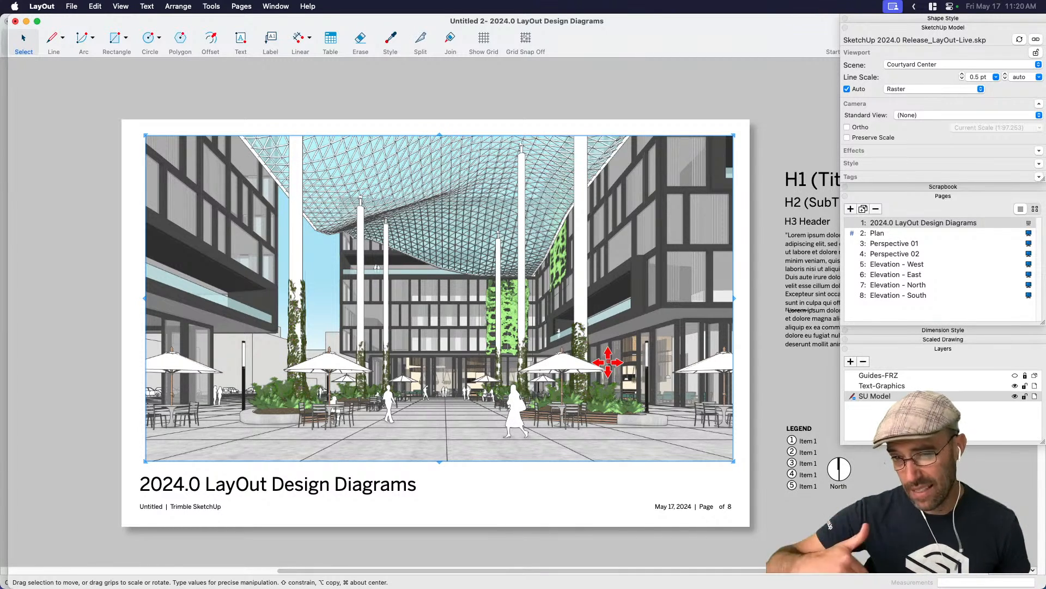
Apply the in-model style BLue-Non-AO to the Courtyard Center viewport on the title page.
left_click(868, 164)
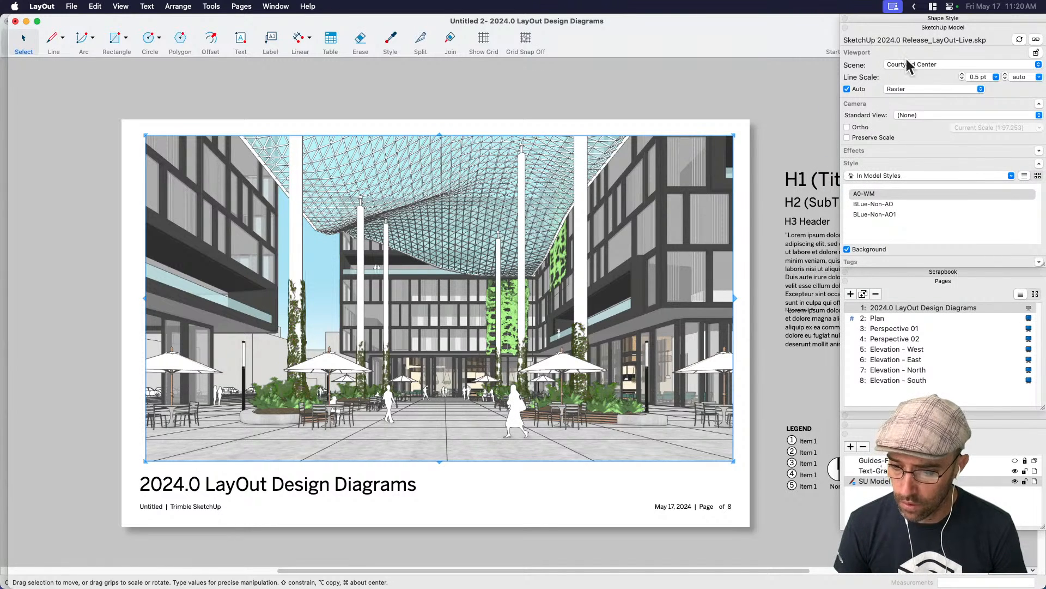
left_click(751, 338)
left_click(672, 292)
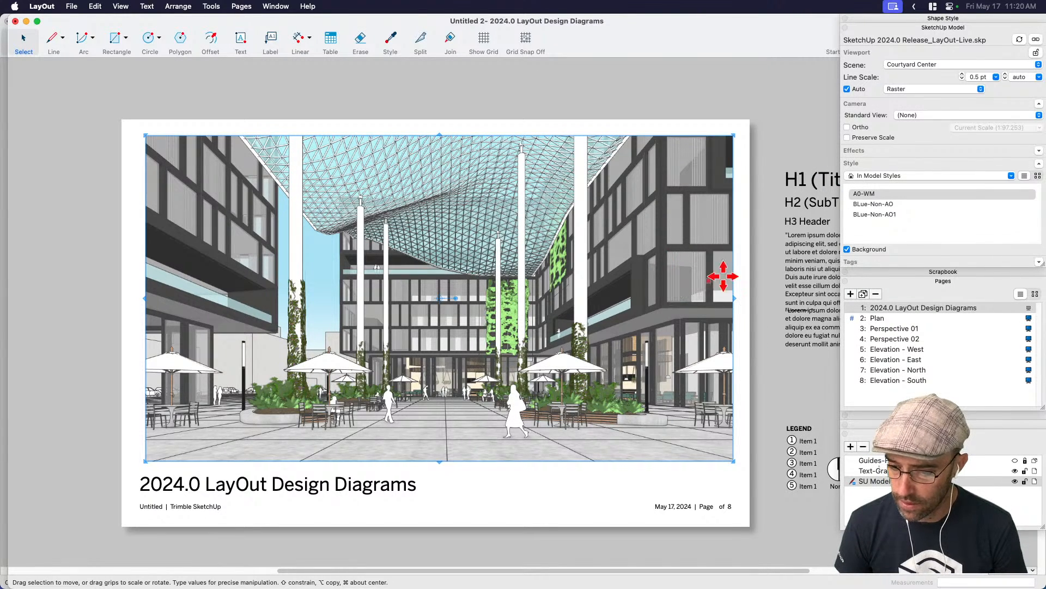
left_click(914, 175)
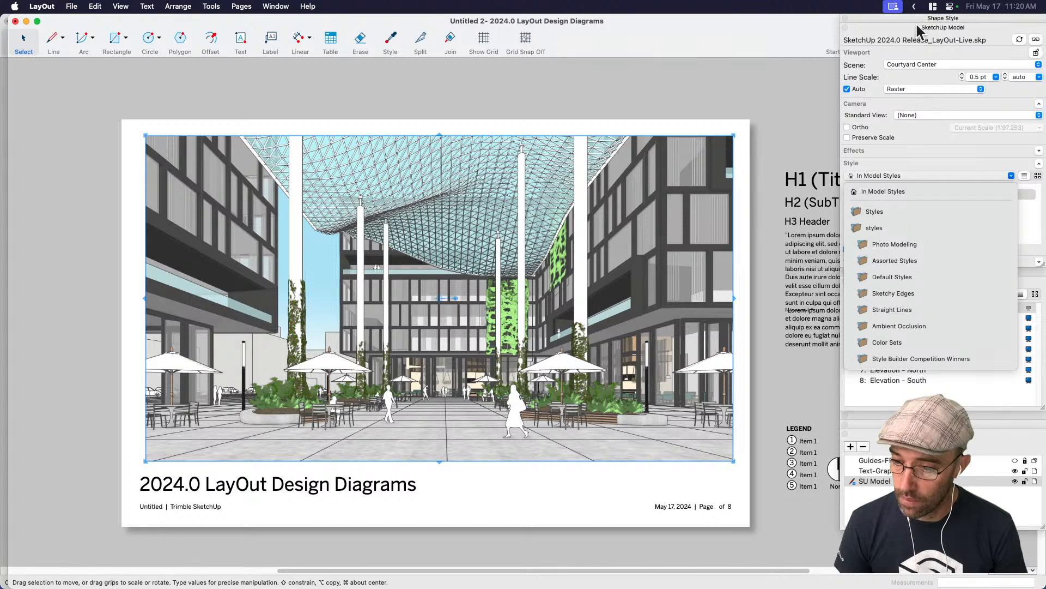
left_click(881, 191)
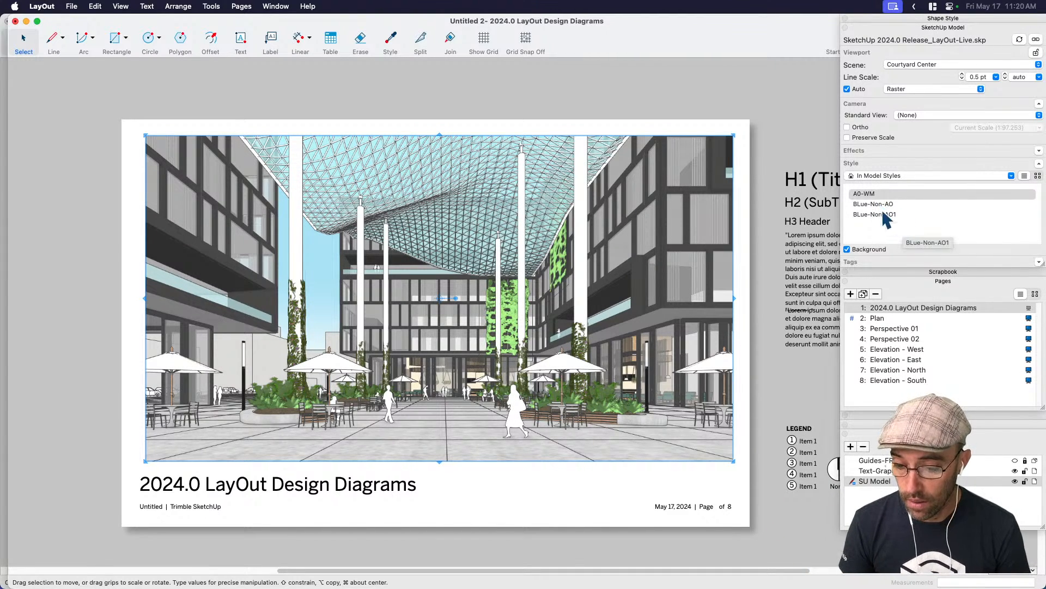
left_click(875, 204)
left_click(876, 215)
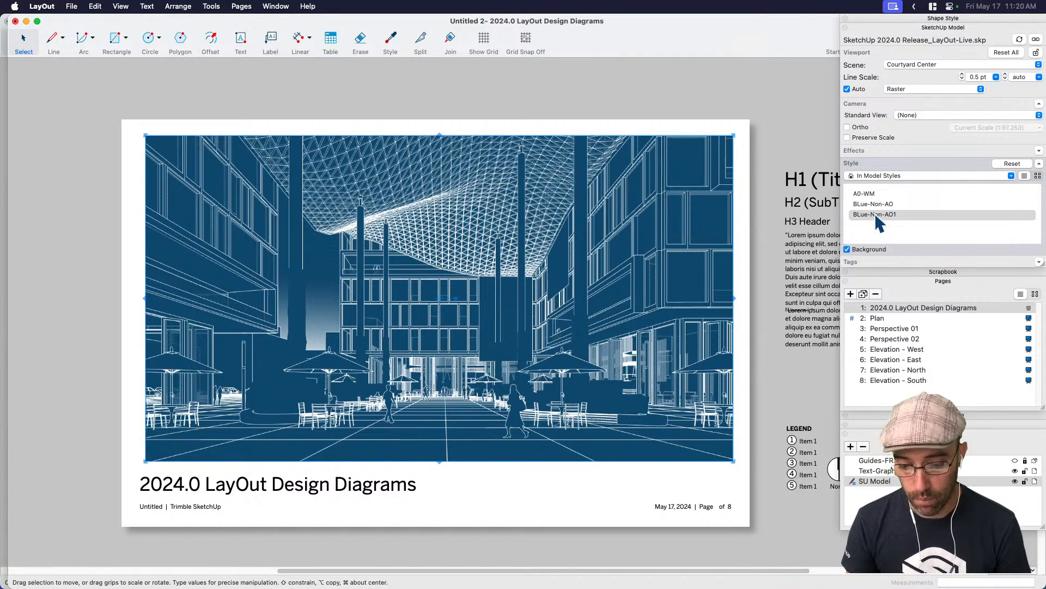
left_click(879, 205)
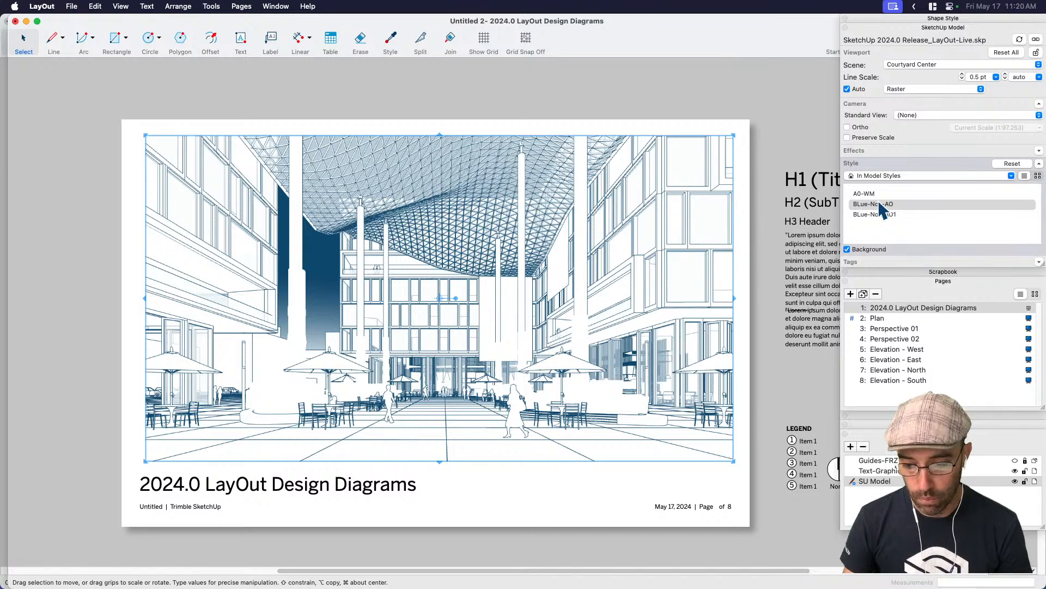
Paste the copied Courtyard Center viewport exactly on top of the blue-styled one, undoing the trial move.
left_click(679, 94)
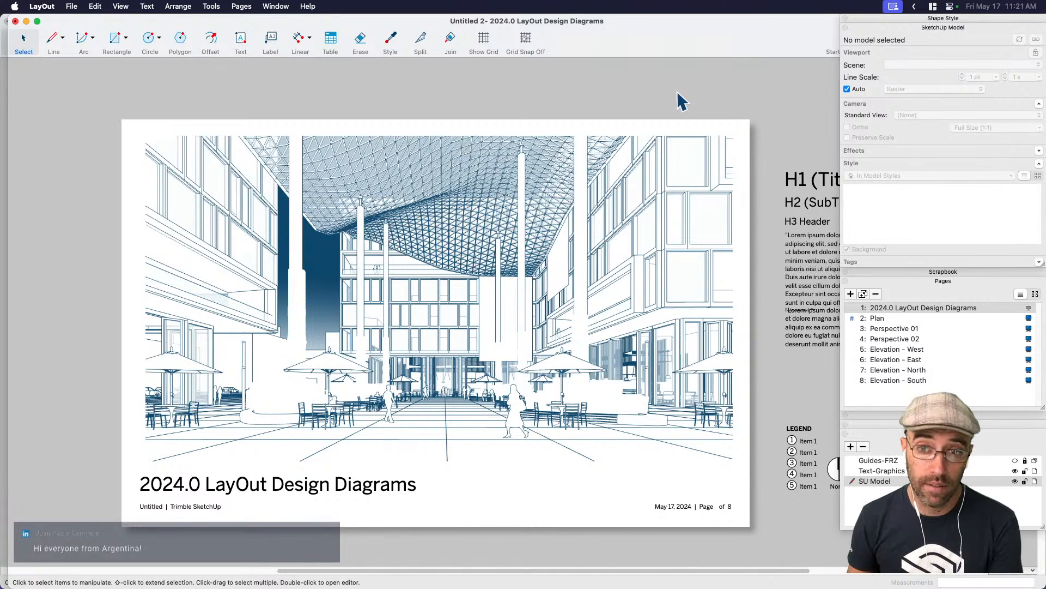
scroll(482, 365, "up", 1)
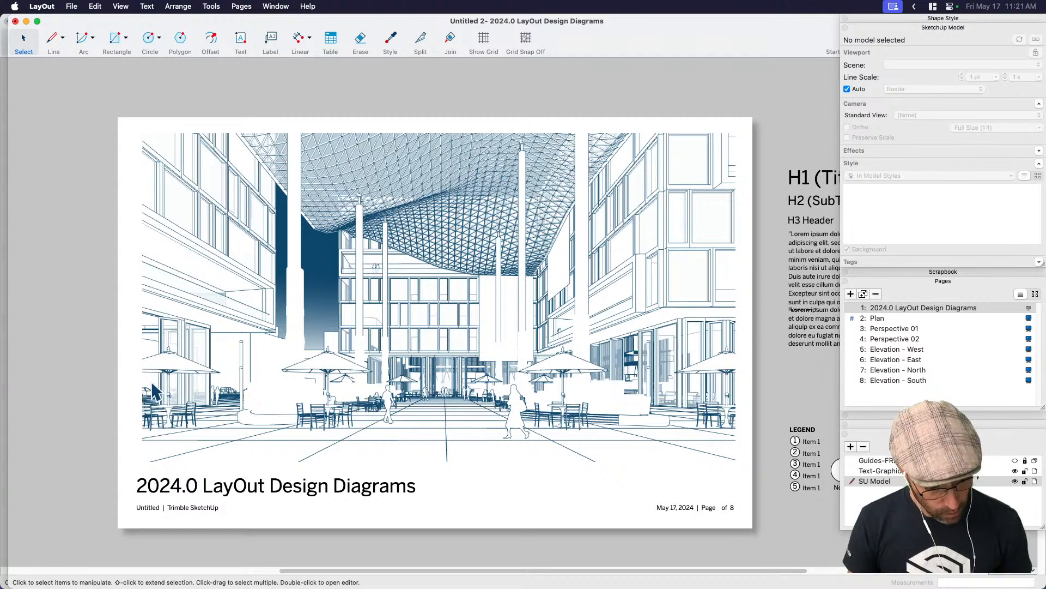
key("super+v")
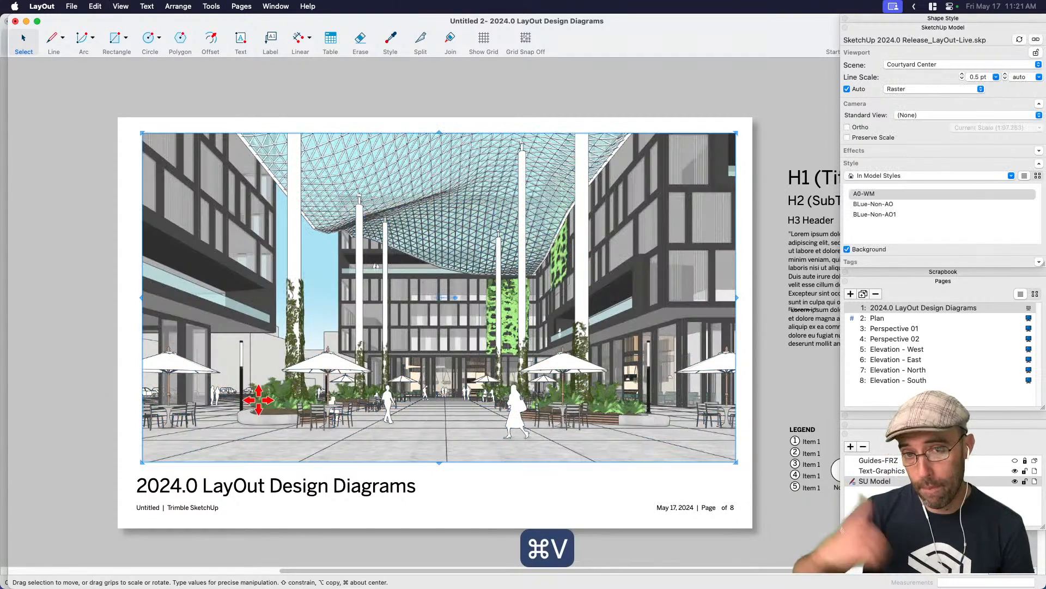
left_click_drag(557, 335, 426, 300)
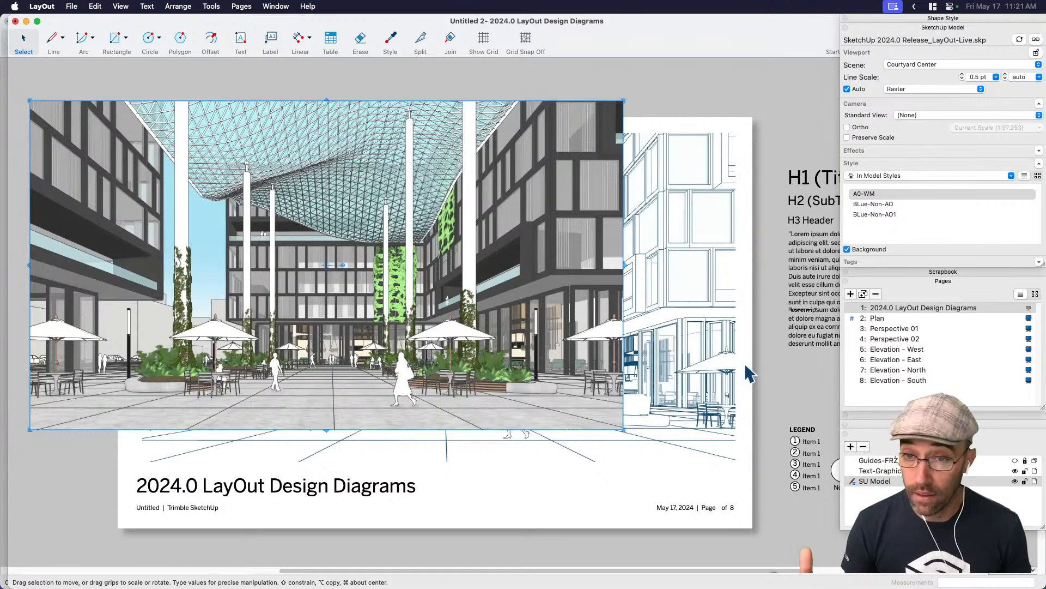
key("super+z")
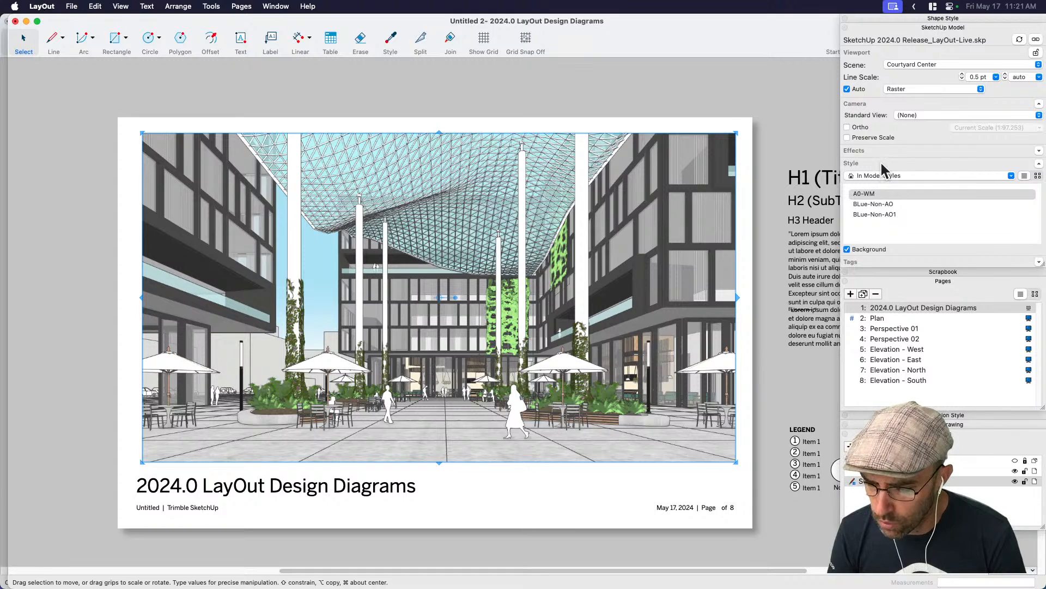
Hide the S-Ground tag in the pasted Courtyard Center viewport, enlarging the tag list to reach it.
left_click(880, 161)
left_click(880, 177)
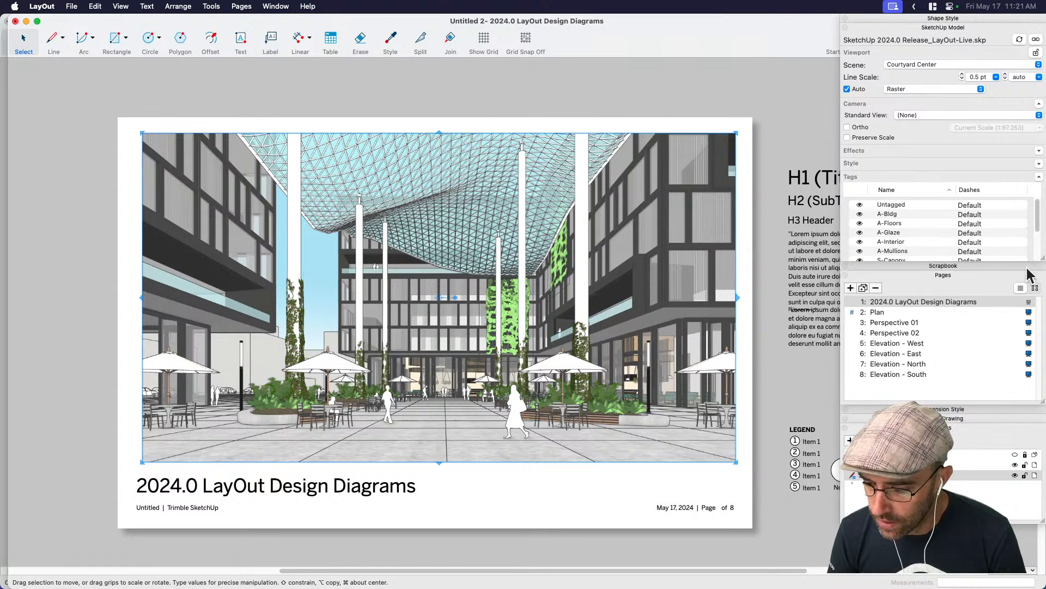
left_click_drag(1043, 266, 1043, 327)
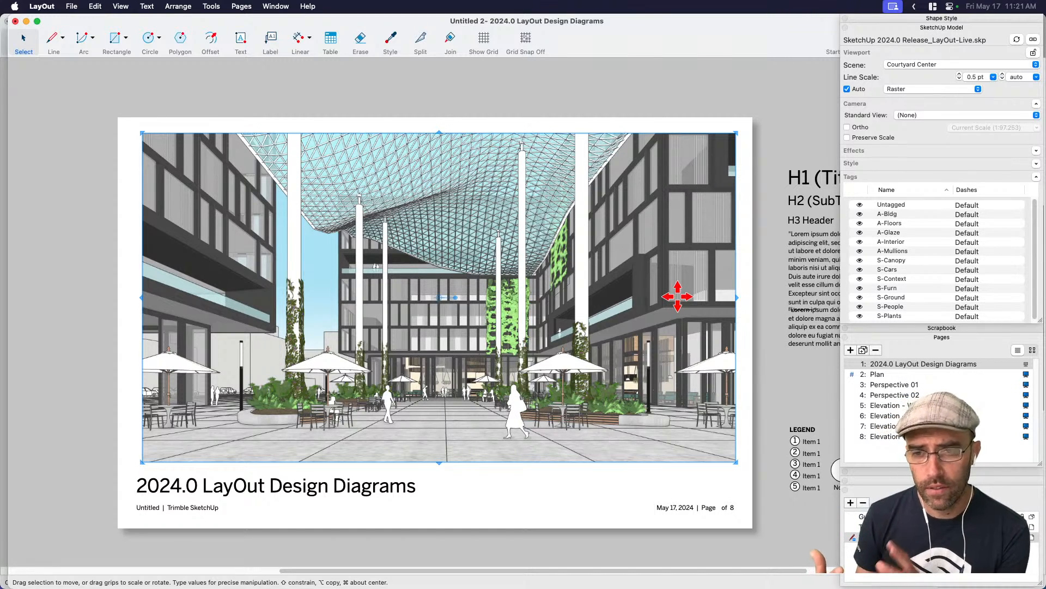
scroll(874, 289, "down", 1)
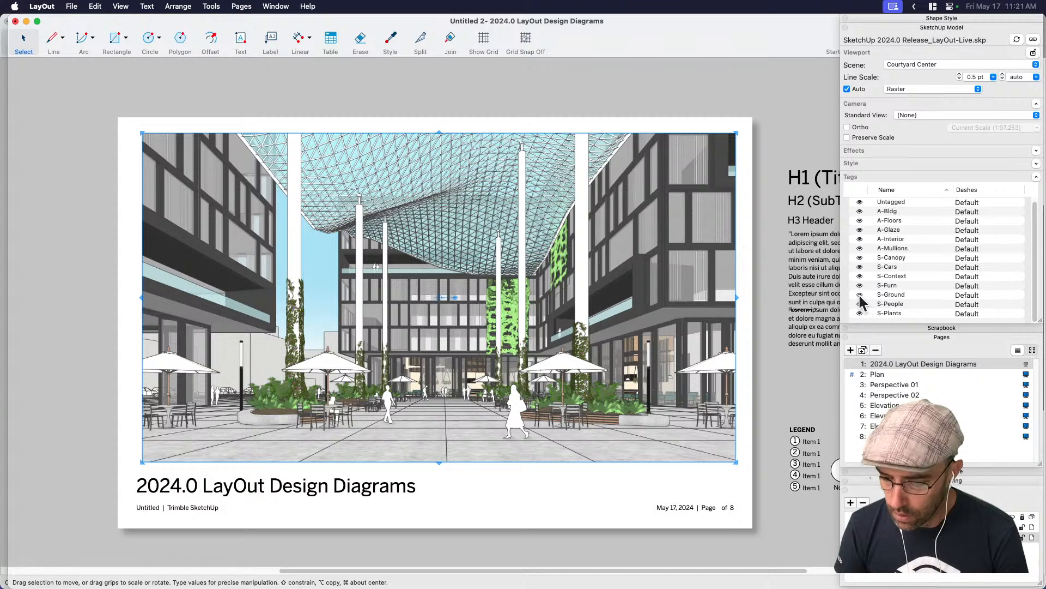
left_click(860, 295)
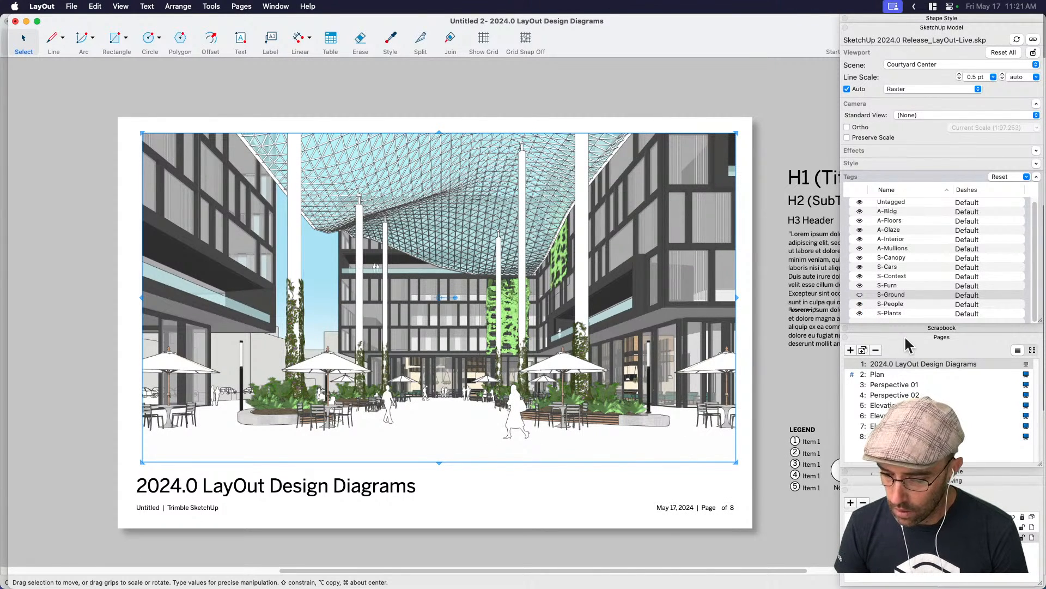
Turn off the style background of the pasted A0-WM viewport.
left_click(874, 162)
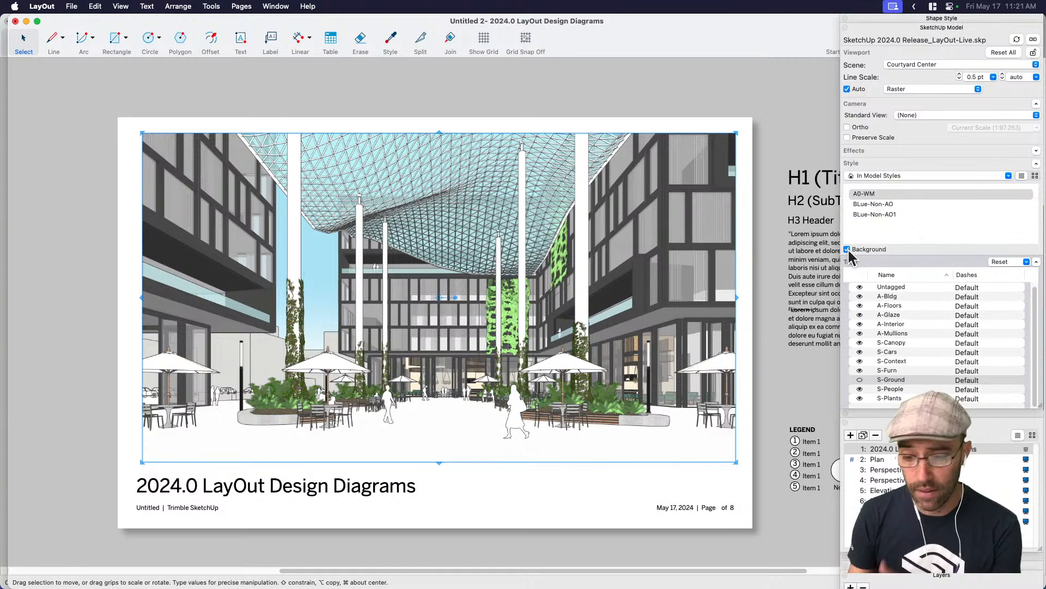
left_click(848, 250)
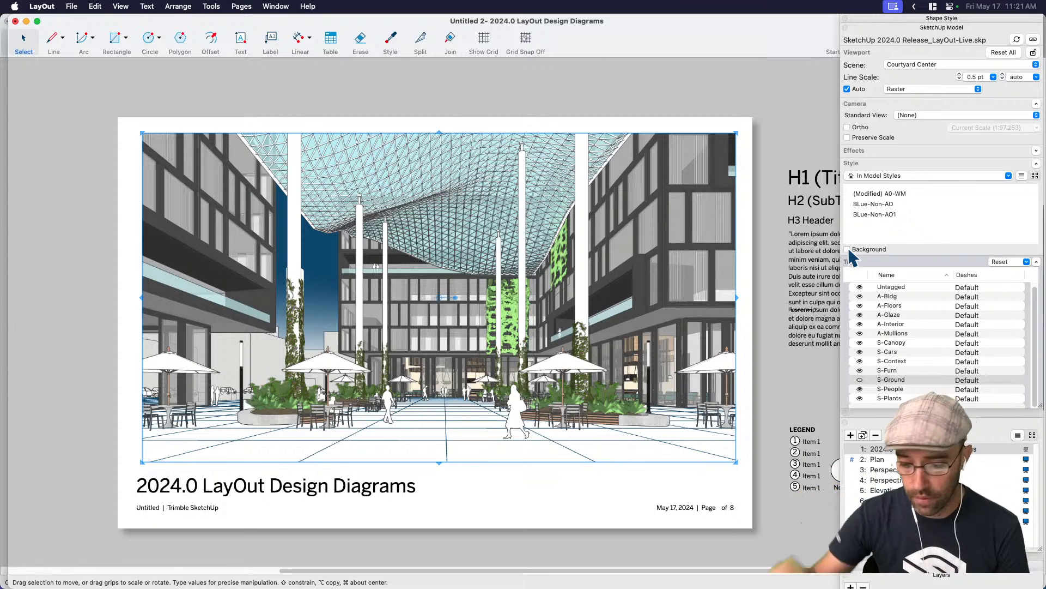
left_click(889, 163)
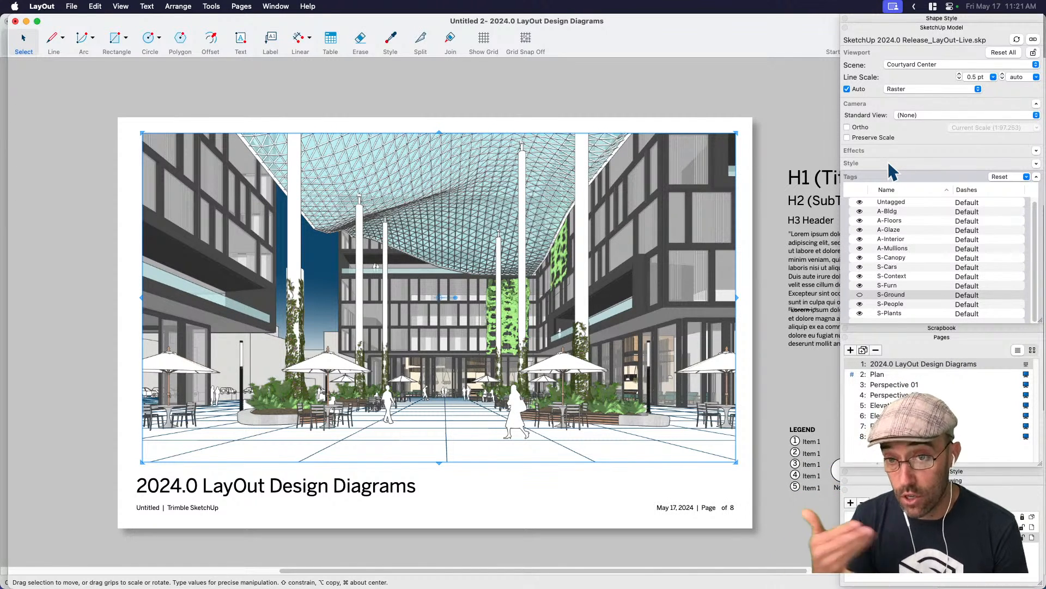
Hide the A-Bldg, S-Cars, S-Context and A-Interior tags in the top viewport, leaving S-People shown.
left_click(860, 212)
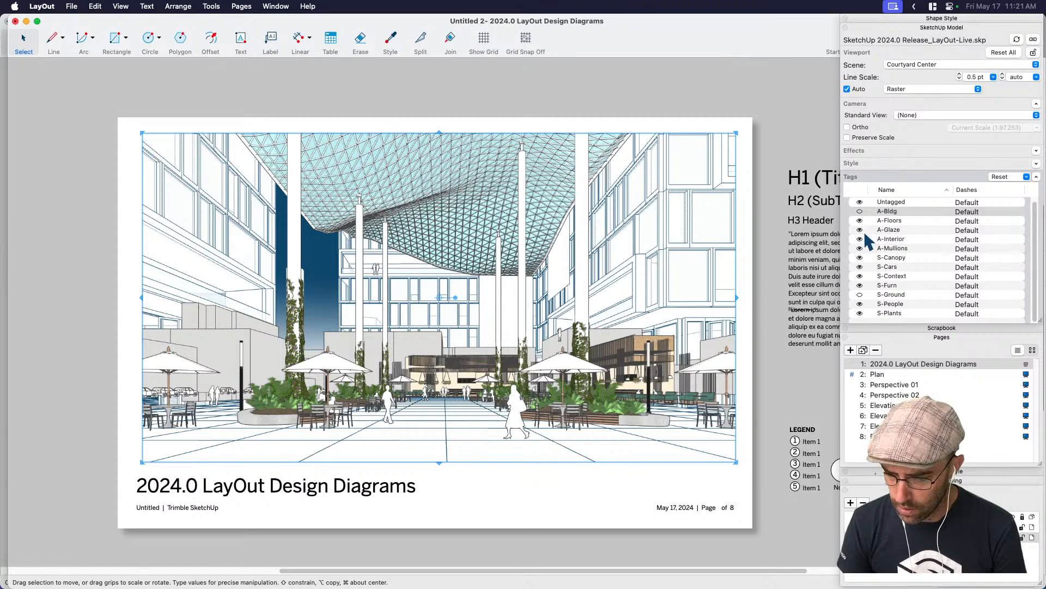
left_click(860, 267)
left_click(861, 277)
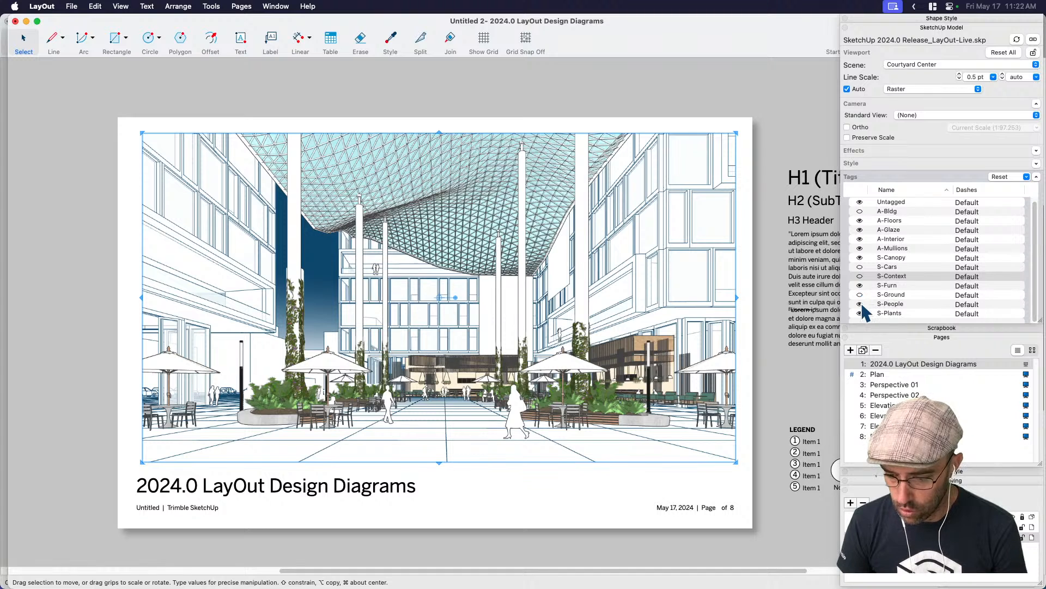
left_click(860, 304)
left_click(860, 304)
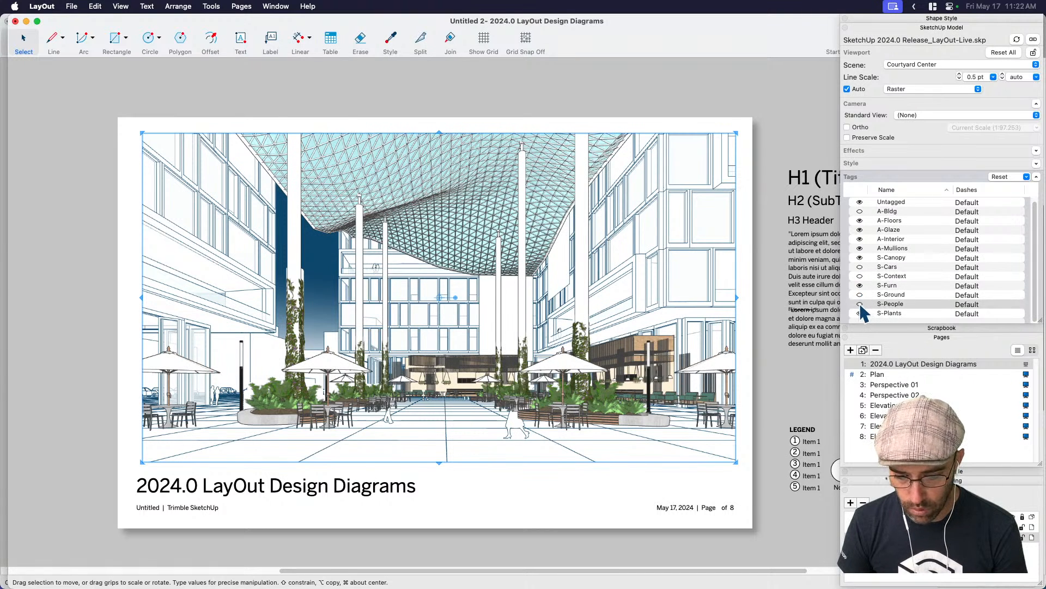
left_click(860, 239)
left_click(859, 239)
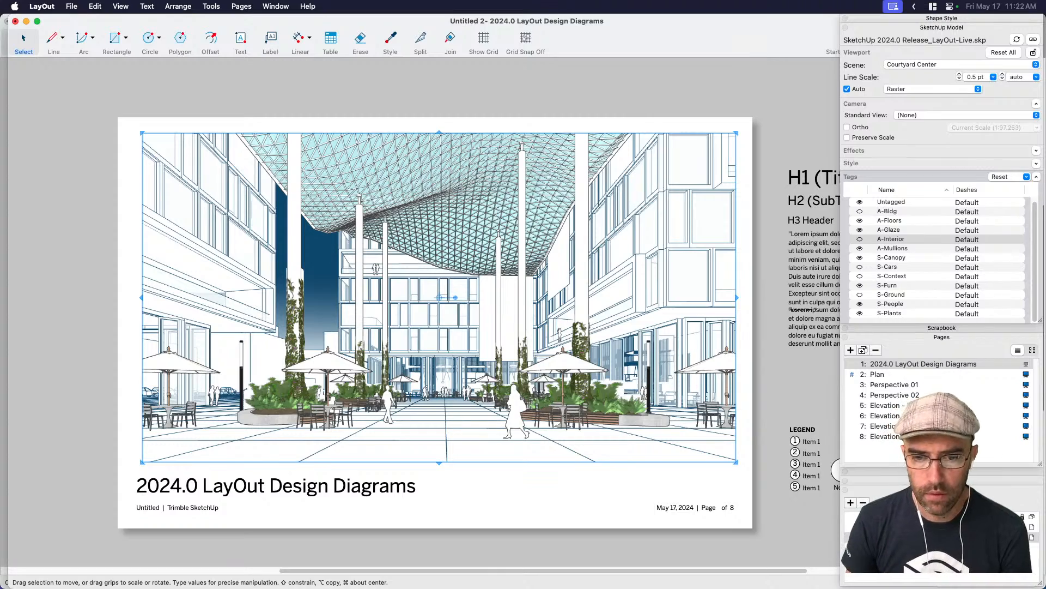
Switch to SketchUp, collapse the styles list and show the Courtyard Entry scene.
key("super+Tab")
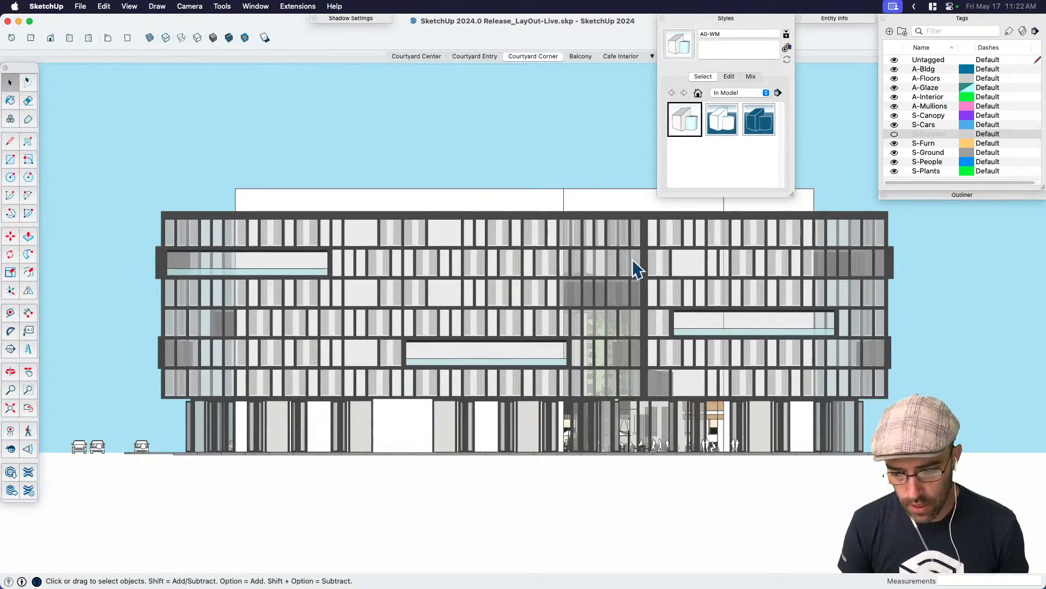
key("space")
left_click(725, 18)
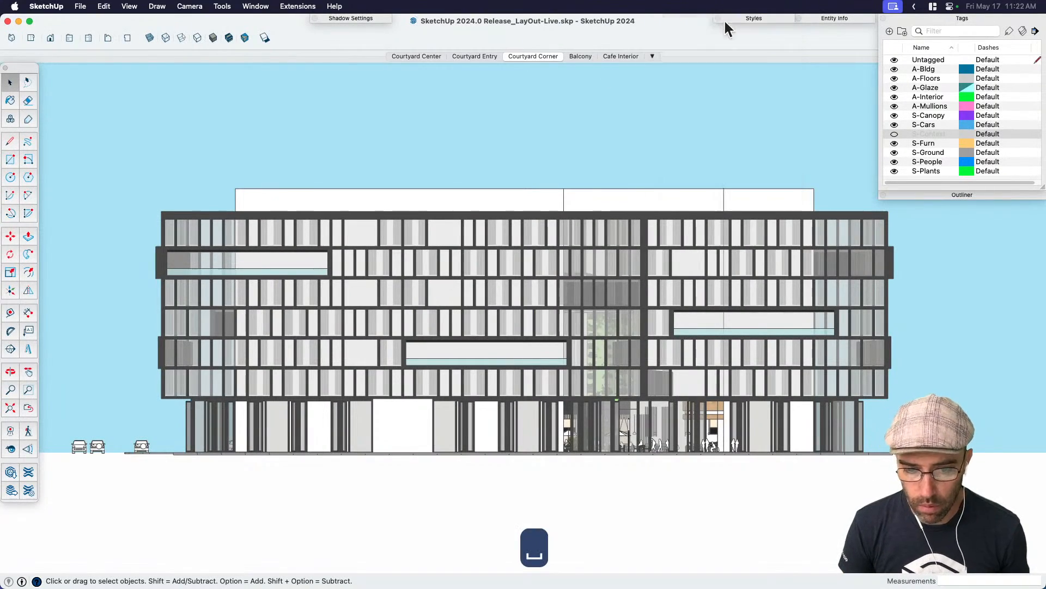
left_click(475, 57)
Open the nested building groups down to the green wall planting and copy it.
double_click(761, 326)
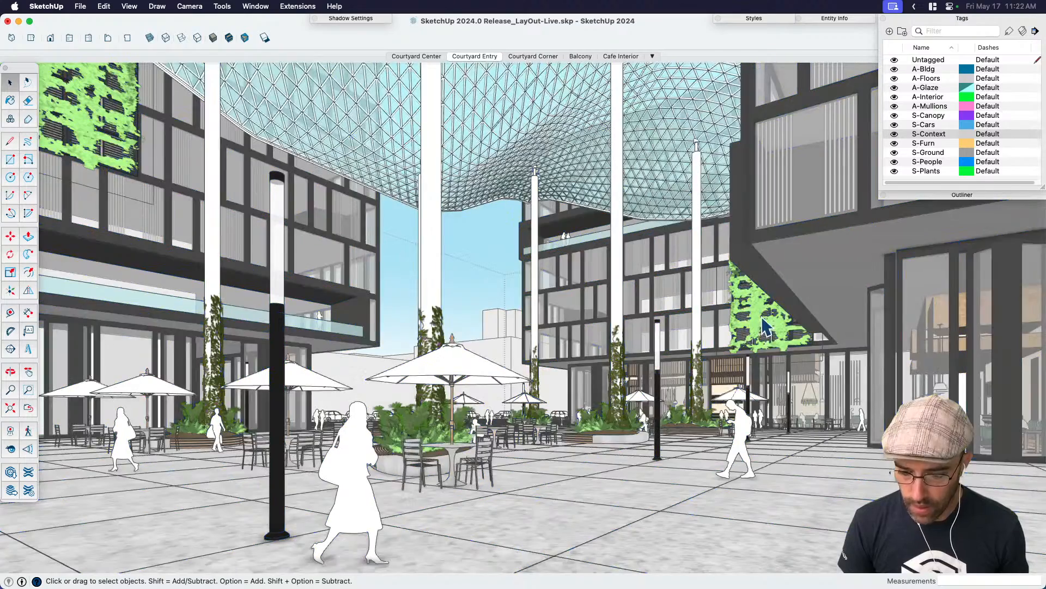
double_click(760, 326)
left_click(760, 326)
double_click(761, 334)
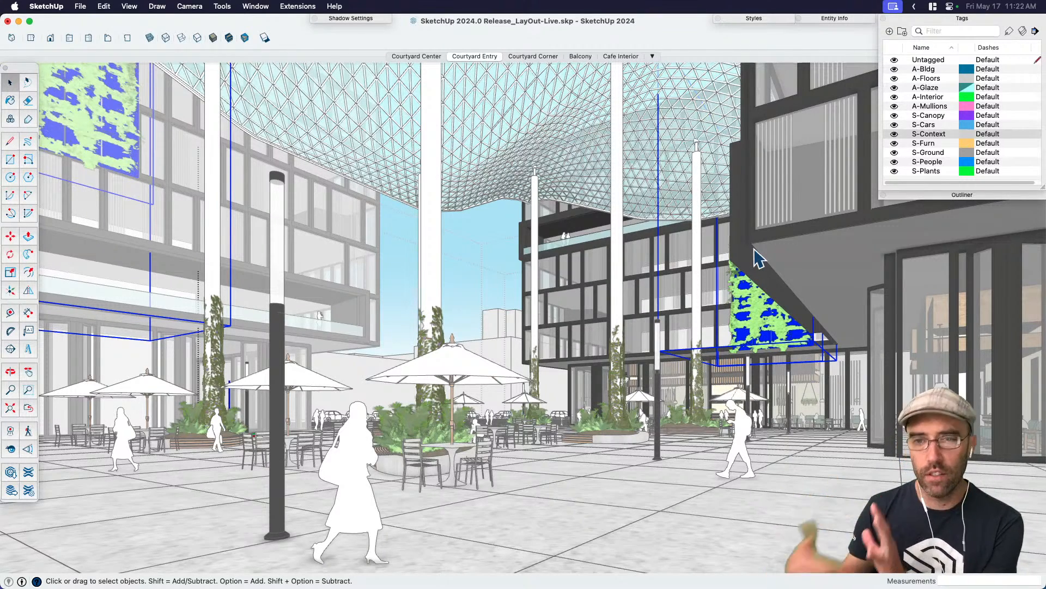
double_click(759, 319)
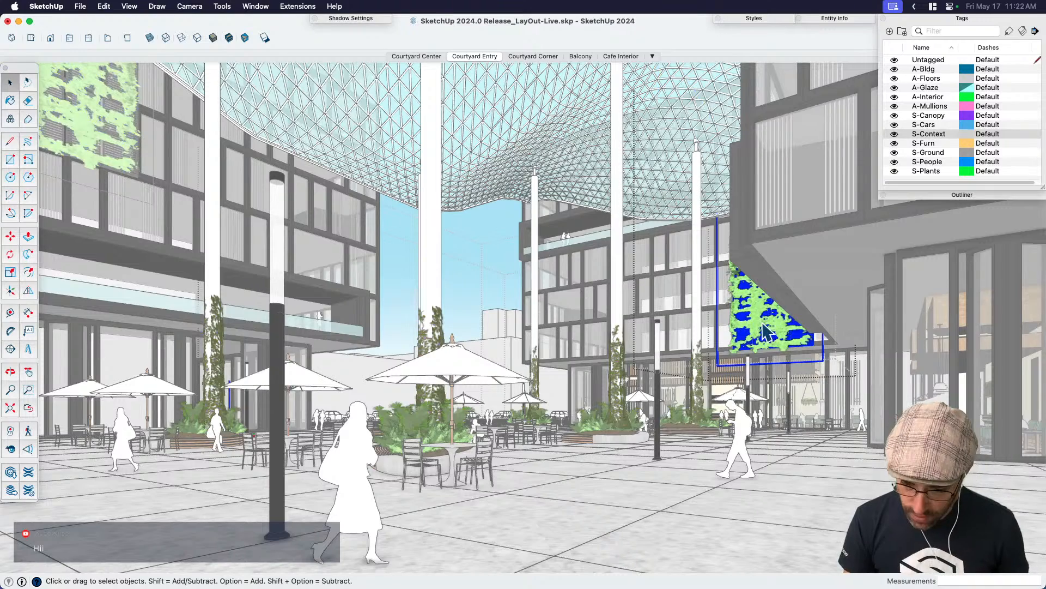
key("super+c")
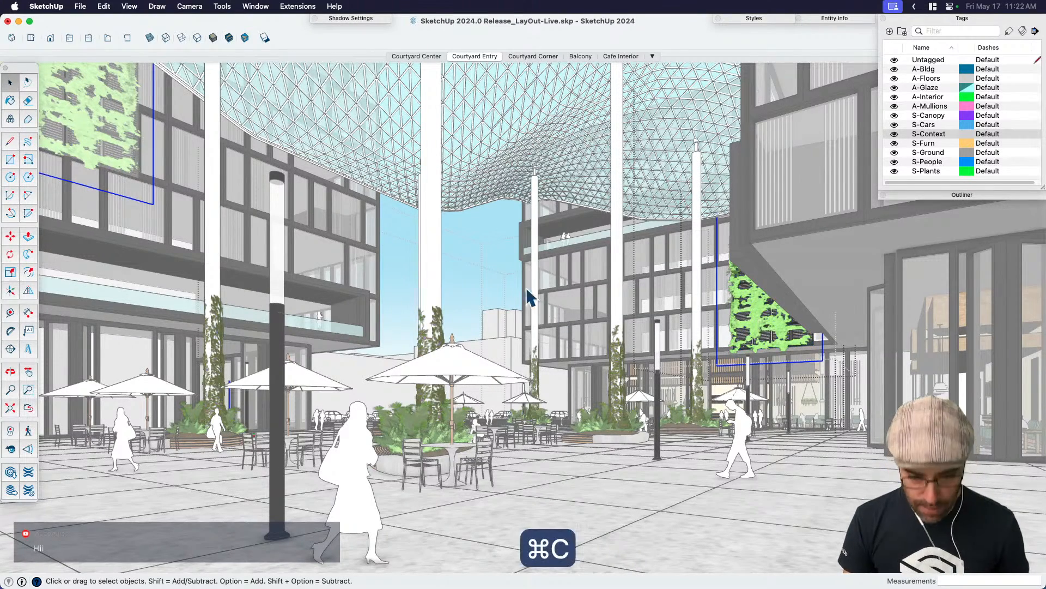
Exit the nested groups and paste the green wall planting in place at the model's top level.
left_click(486, 243)
left_click(488, 241)
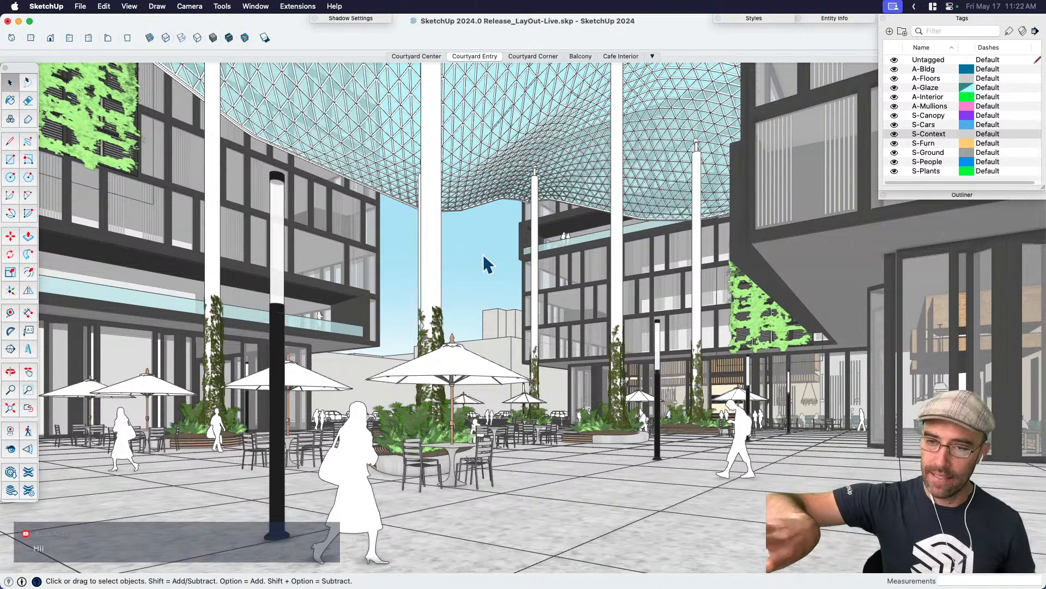
key("shift+v")
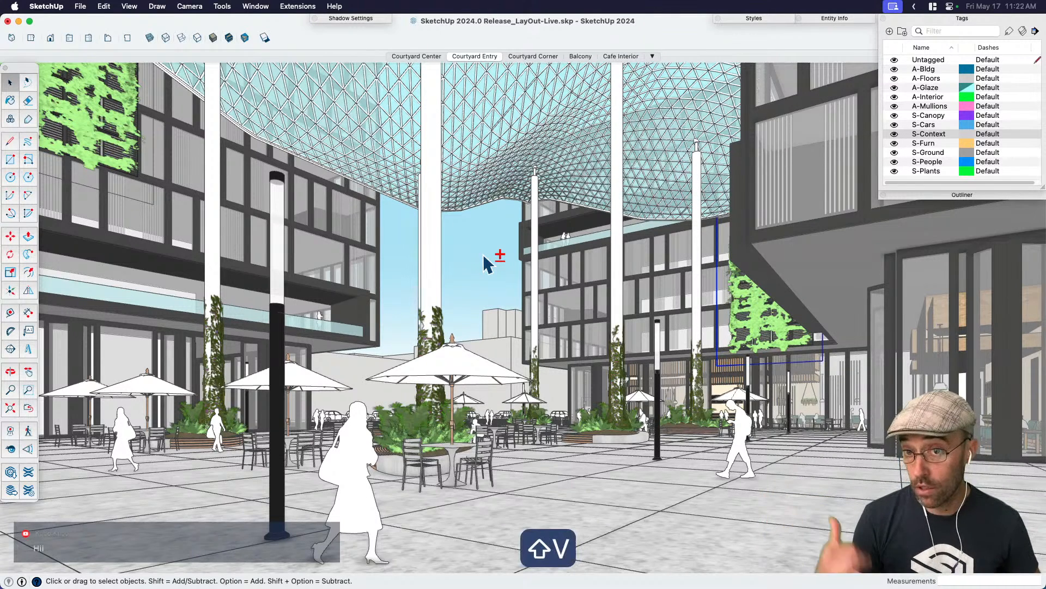
Check which tag the pasted green wall planting is assigned to, deselect it and save the model.
left_click(839, 19)
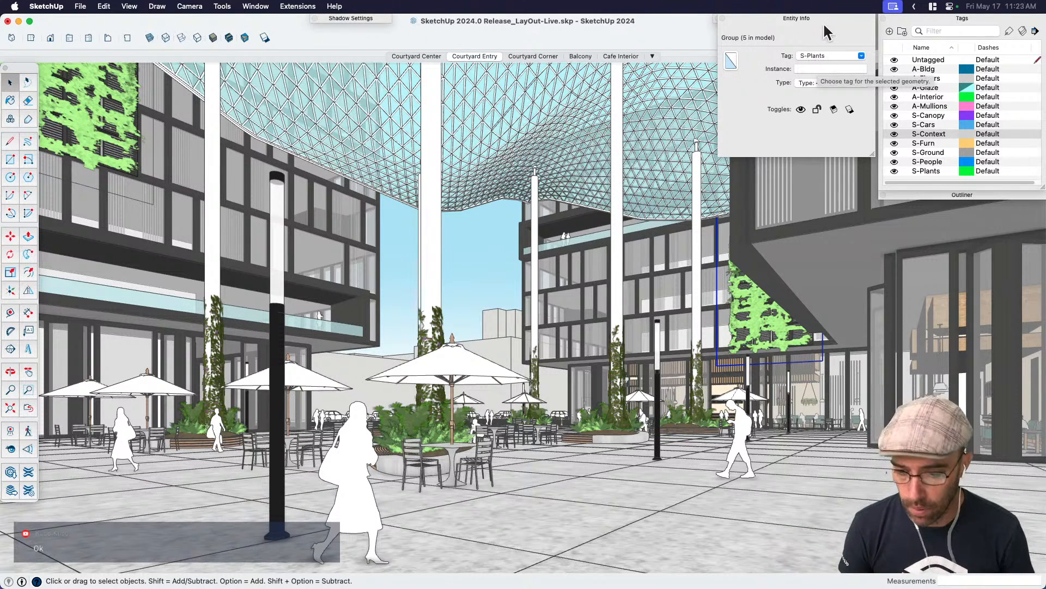
left_click(820, 20)
left_click(495, 268)
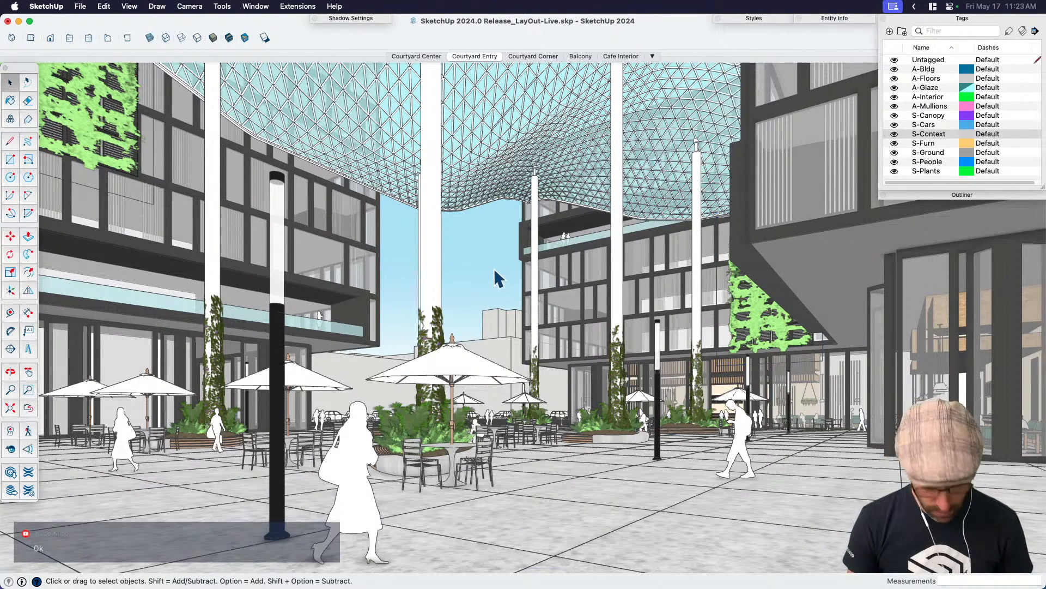
key("super+s")
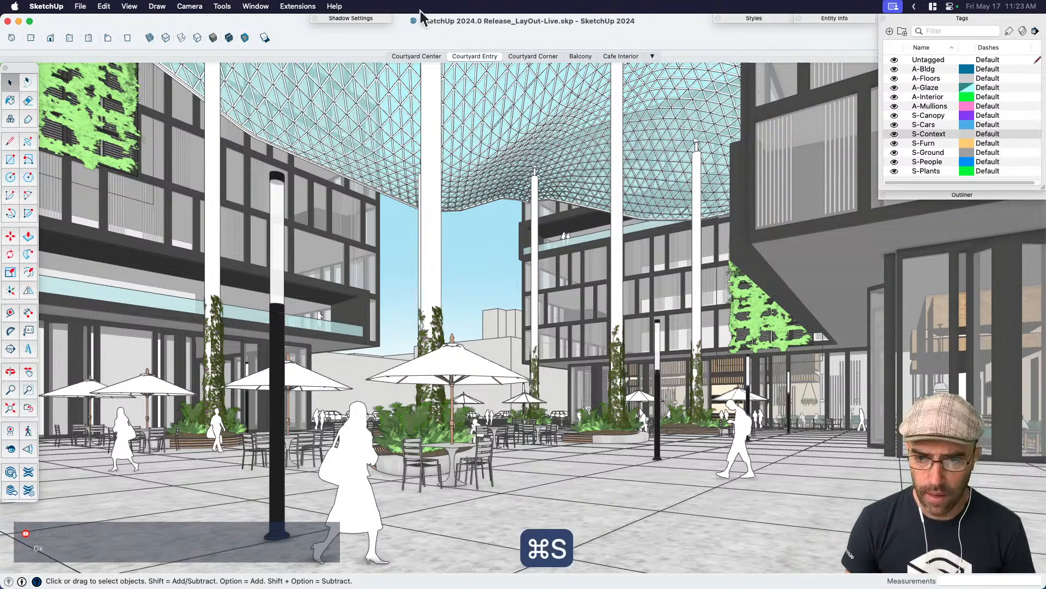
Switch to LayOut, update the selected courtyard viewport's model reference and inspect the green wall planting up close.
key("super+Tab")
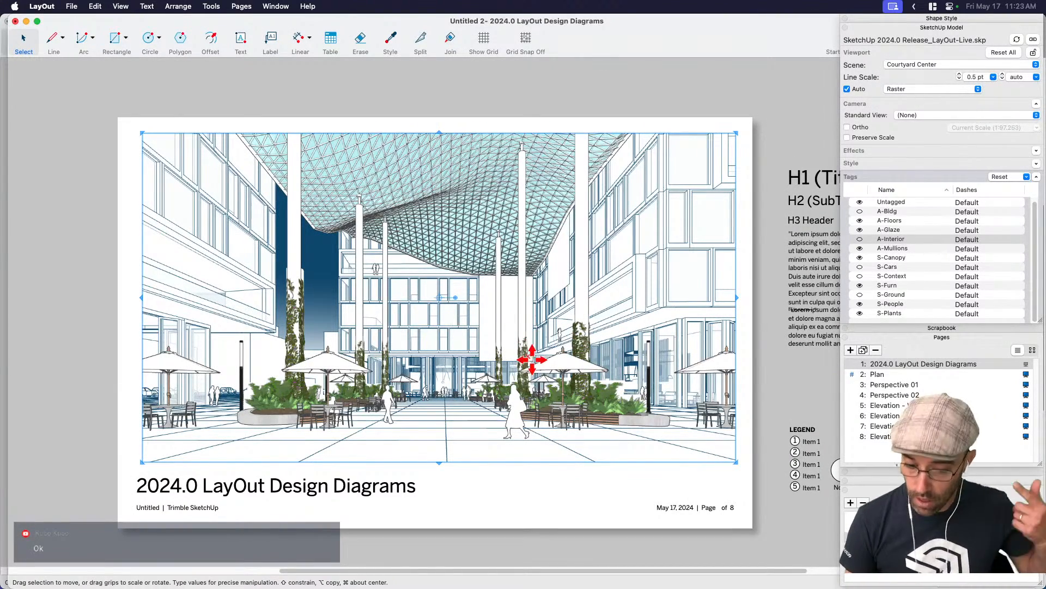
right_click(529, 342)
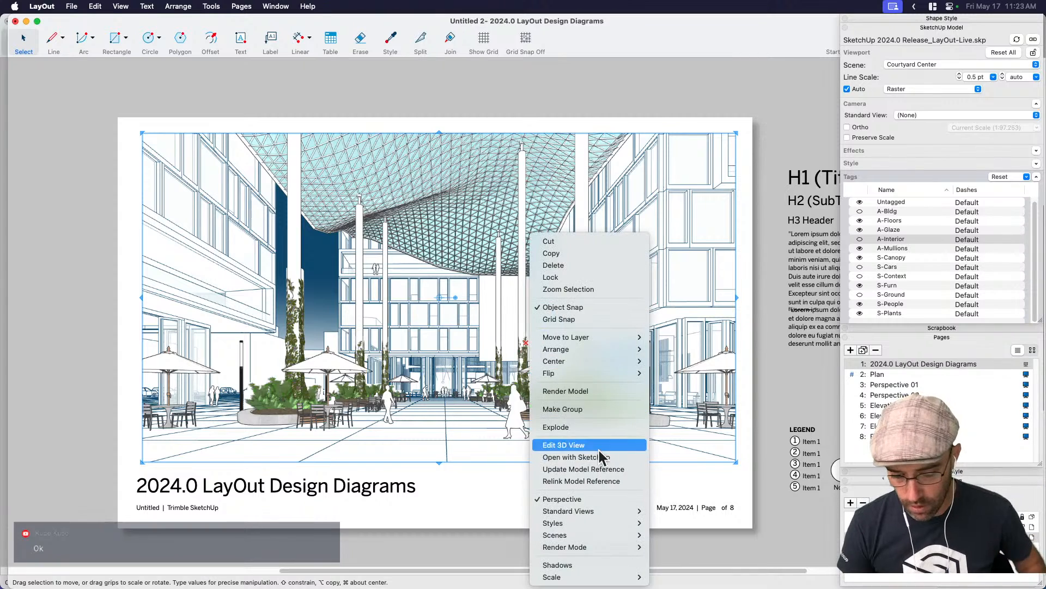
left_click(597, 466)
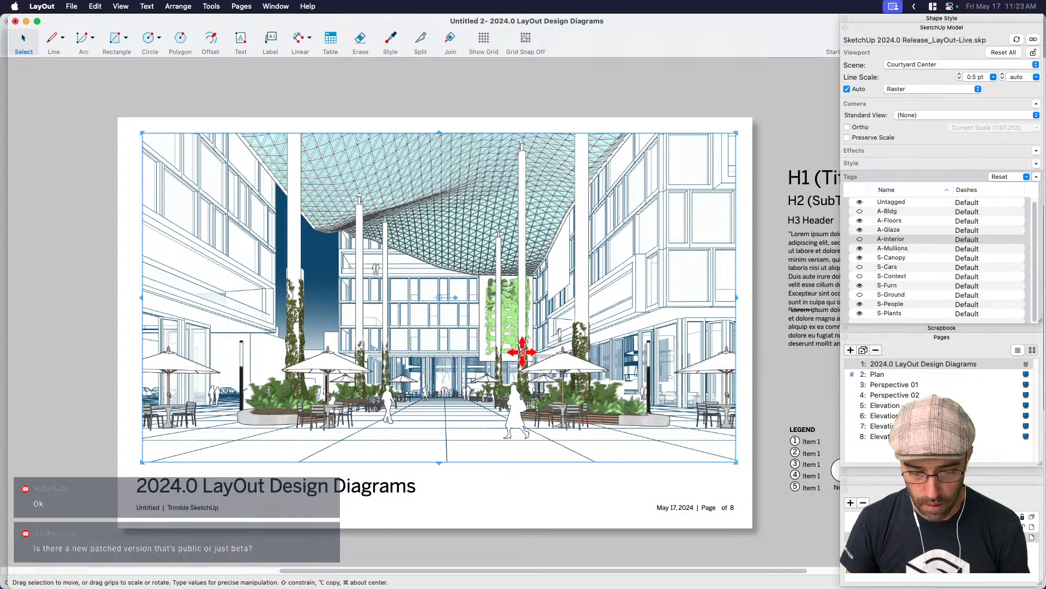
left_click(544, 101)
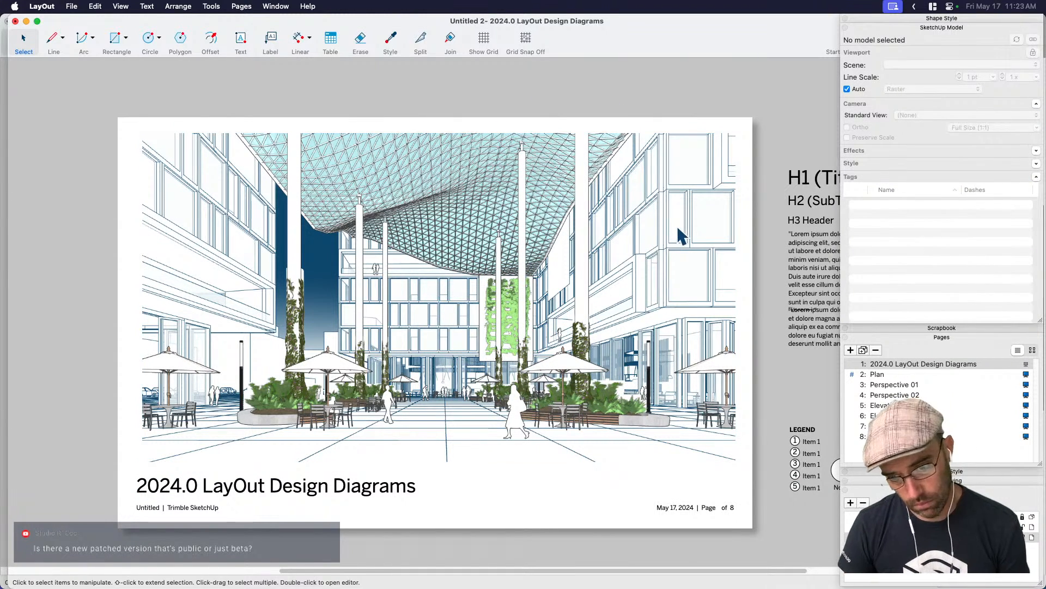
scroll(501, 324, "up", 2)
scroll(501, 326, "up", 2)
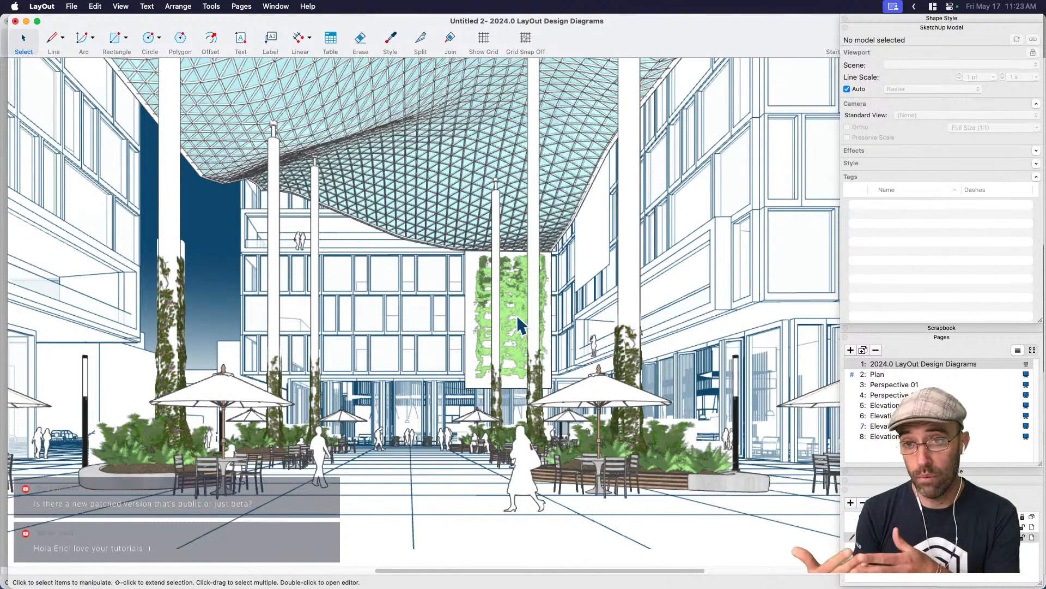
scroll(499, 351, "up", 5)
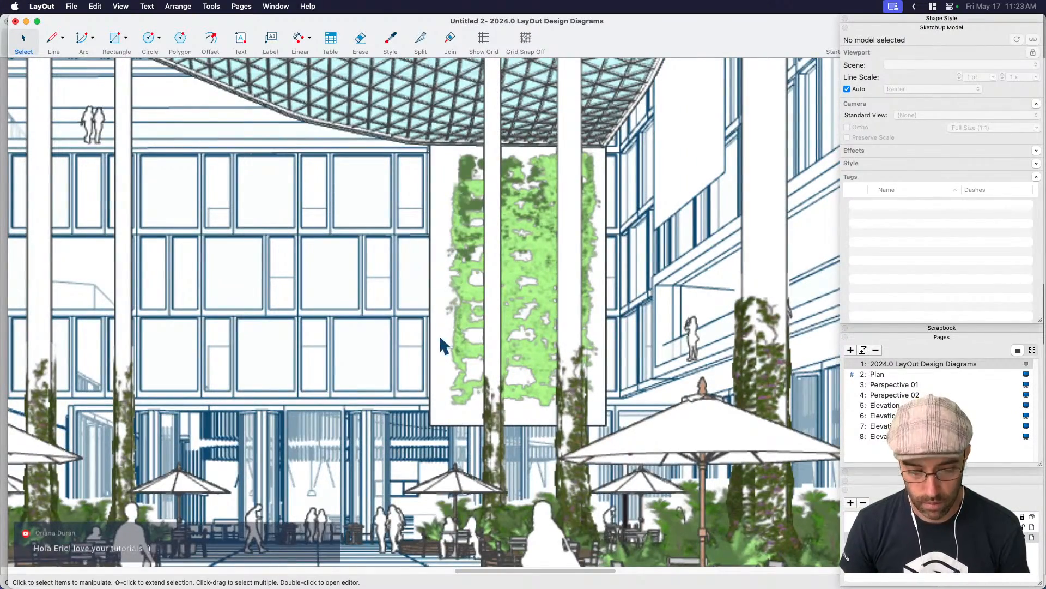
scroll(439, 334, "down", 5)
scroll(665, 297, "up", 1)
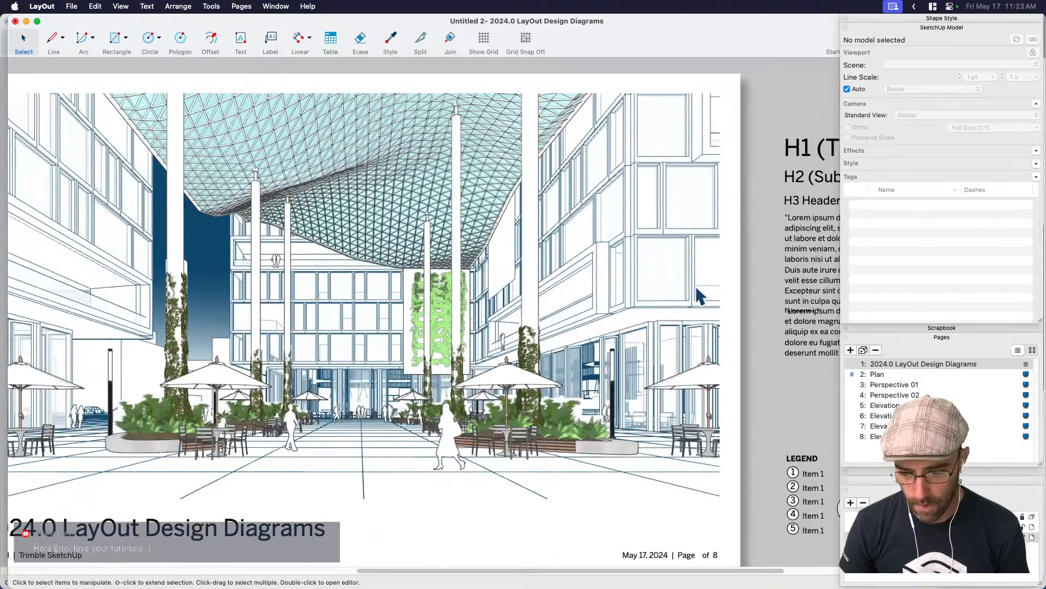
left_click(694, 295)
left_click_drag(711, 296, 673, 295)
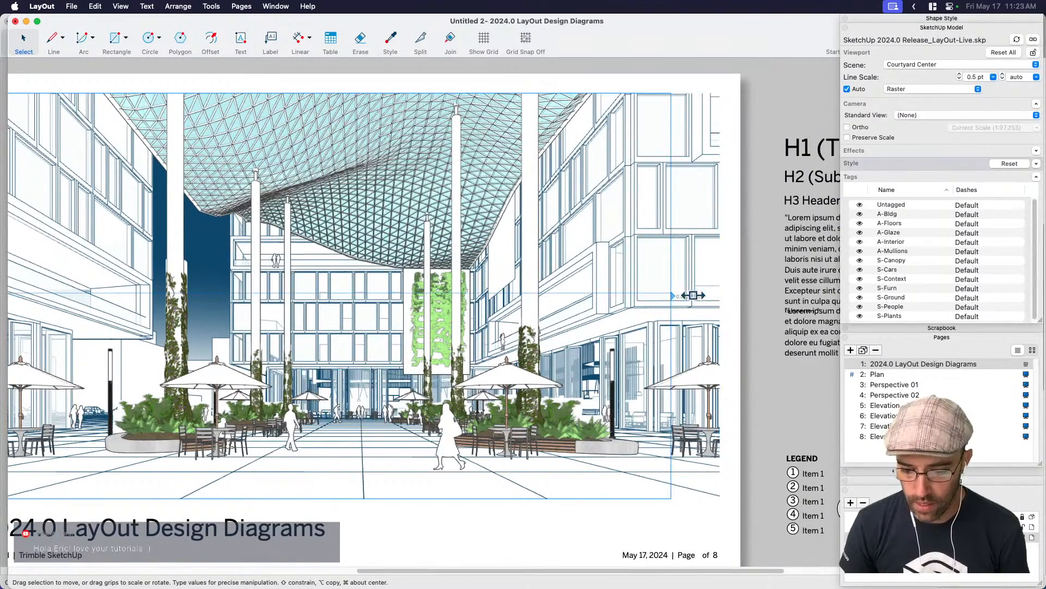
key("cmd+z")
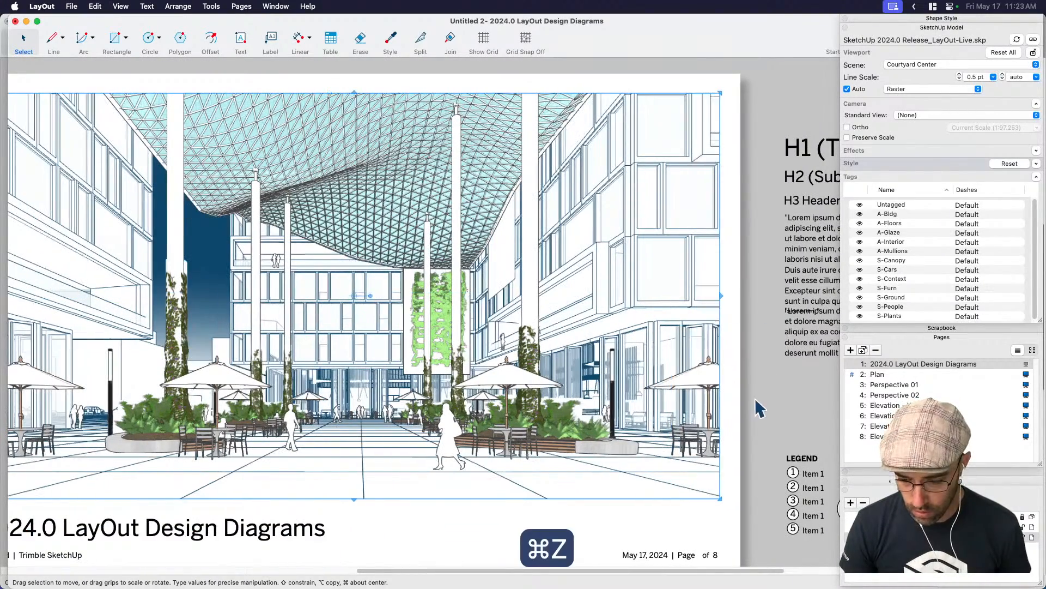
Move the upper courtyard viewport aside and hide the S-Plants tag in the blue viewport beneath it.
left_click(692, 376)
left_click_drag(696, 377, 632, 376)
left_click(700, 366)
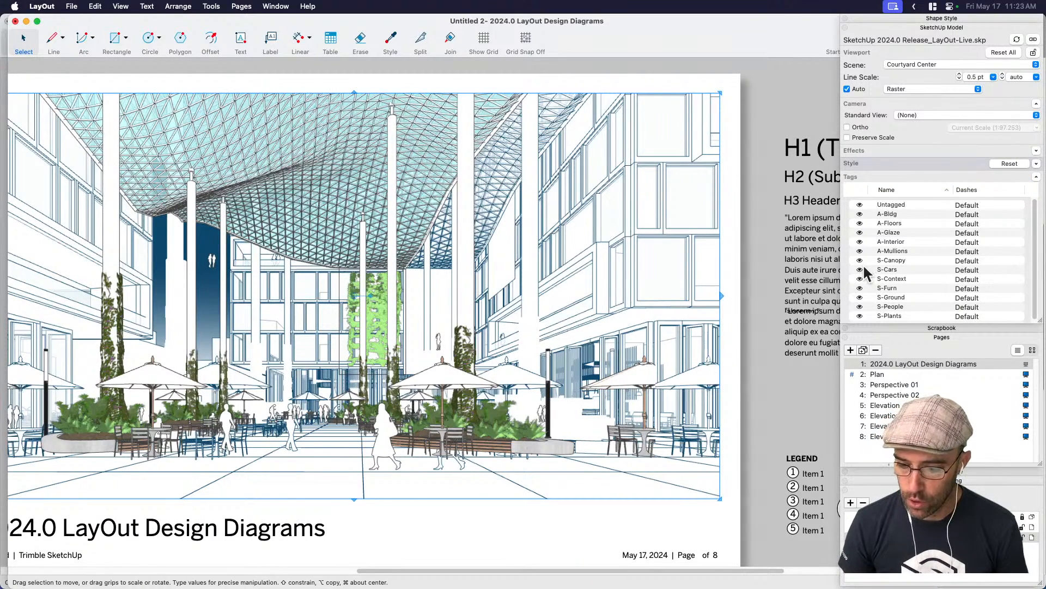
left_click(860, 315)
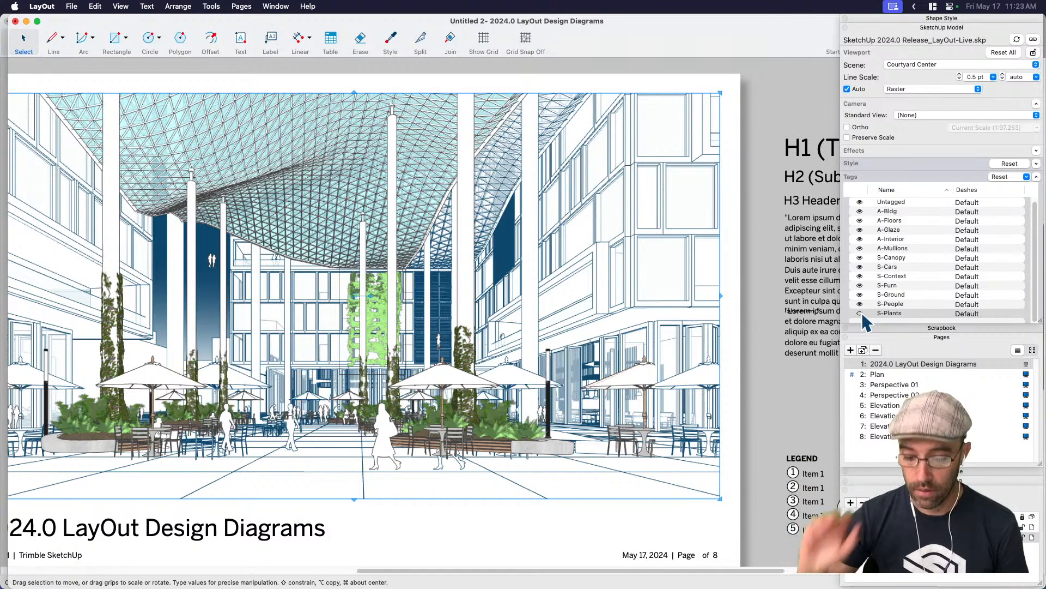
Move the upper courtyard viewport back so it lines up exactly over the blue viewport, and deselect it.
left_click(731, 414)
left_click(623, 393)
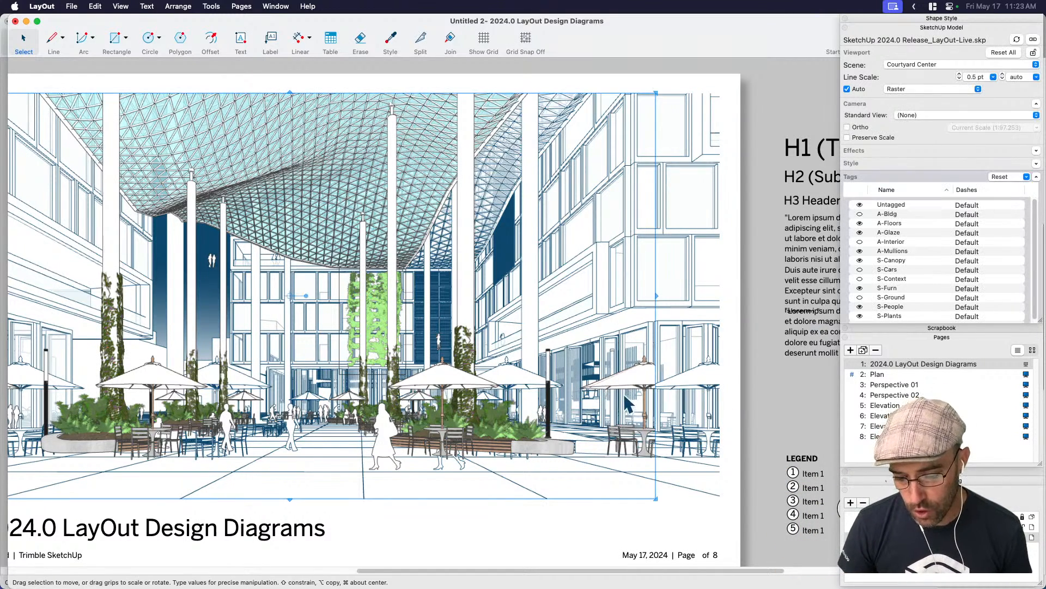
left_click_drag(627, 388, 690, 389)
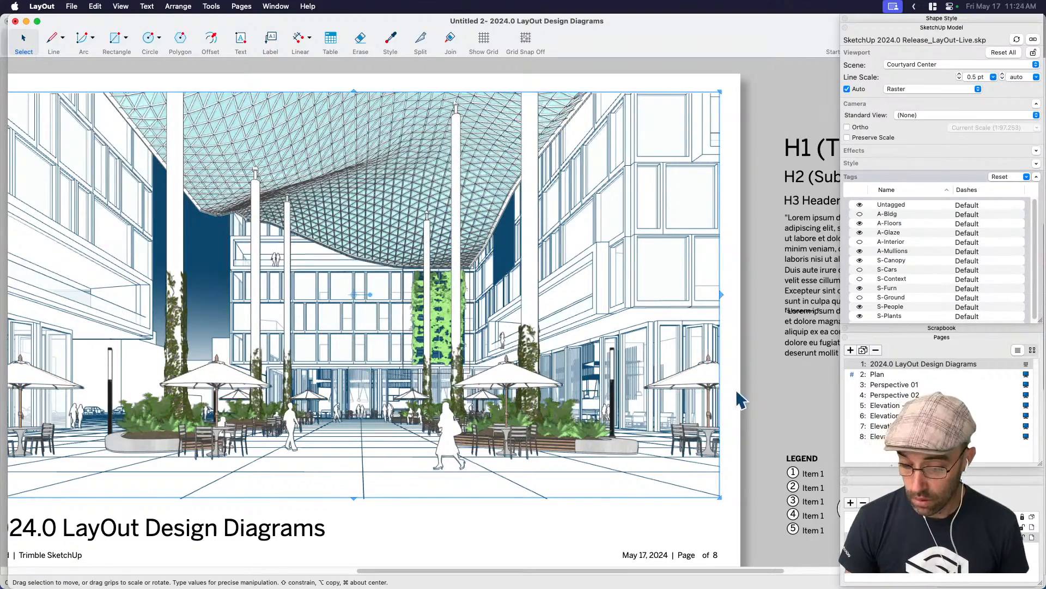
left_click(740, 402)
scroll(665, 363, "down", 2)
middle_click_drag(600, 376, 668, 357)
scroll(674, 369, "down", 2)
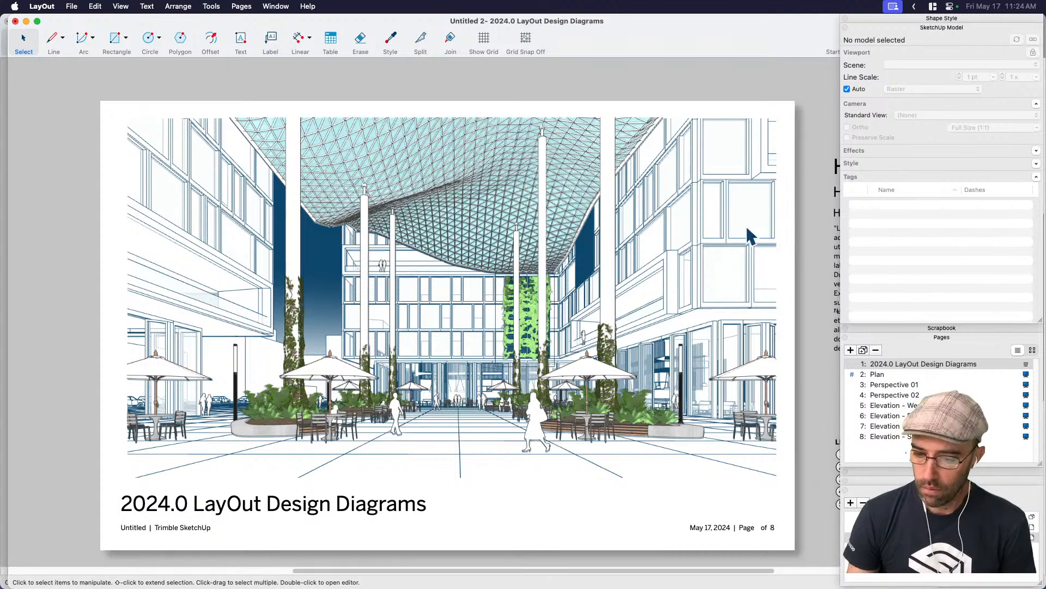
left_click(734, 273)
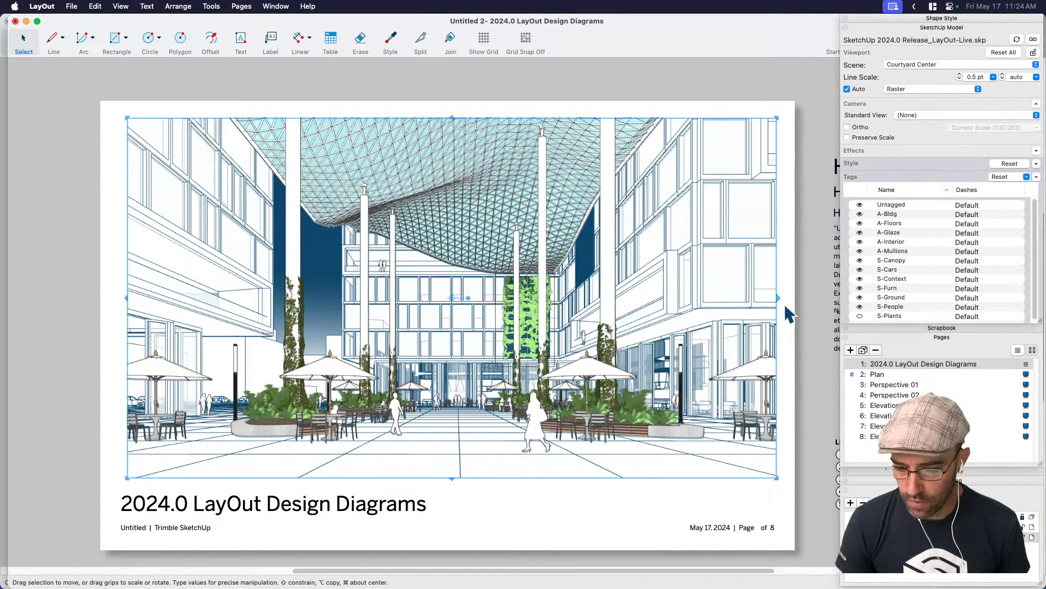
left_click_drag(778, 298, 702, 309)
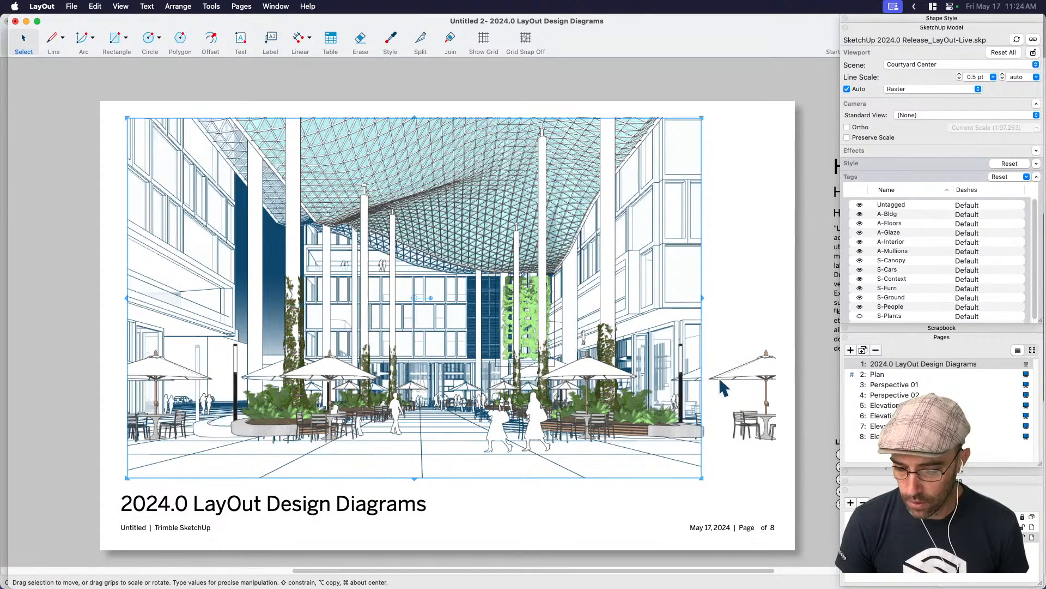
key("cmd+z")
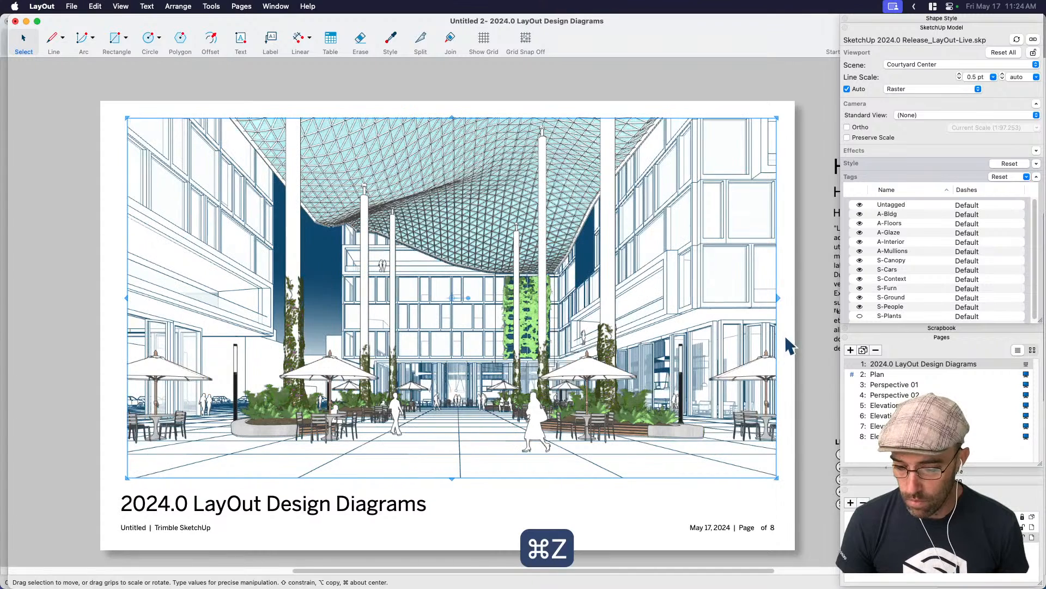
Turn on Preserve Scale for the courtyard viewport.
left_click(785, 334)
left_click(768, 315)
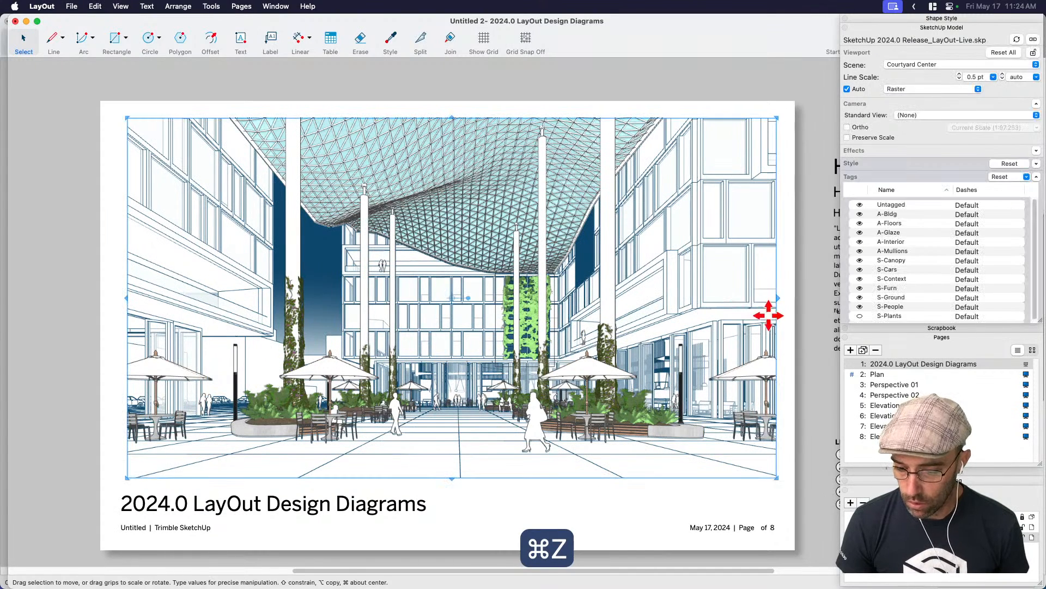
left_click(847, 137)
left_click(812, 285)
left_click(752, 299)
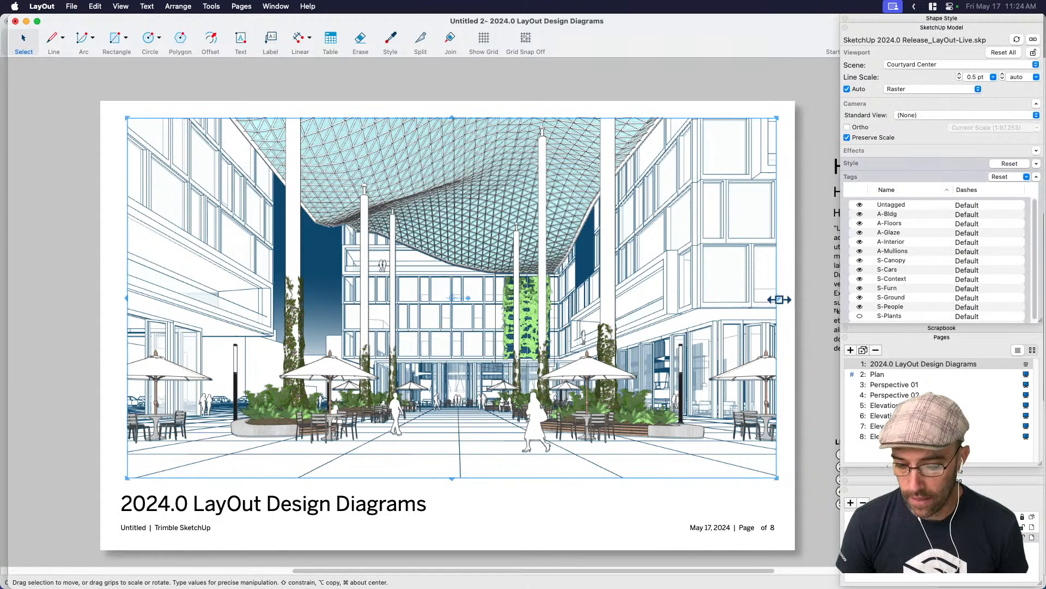
left_click_drag(780, 300, 704, 307)
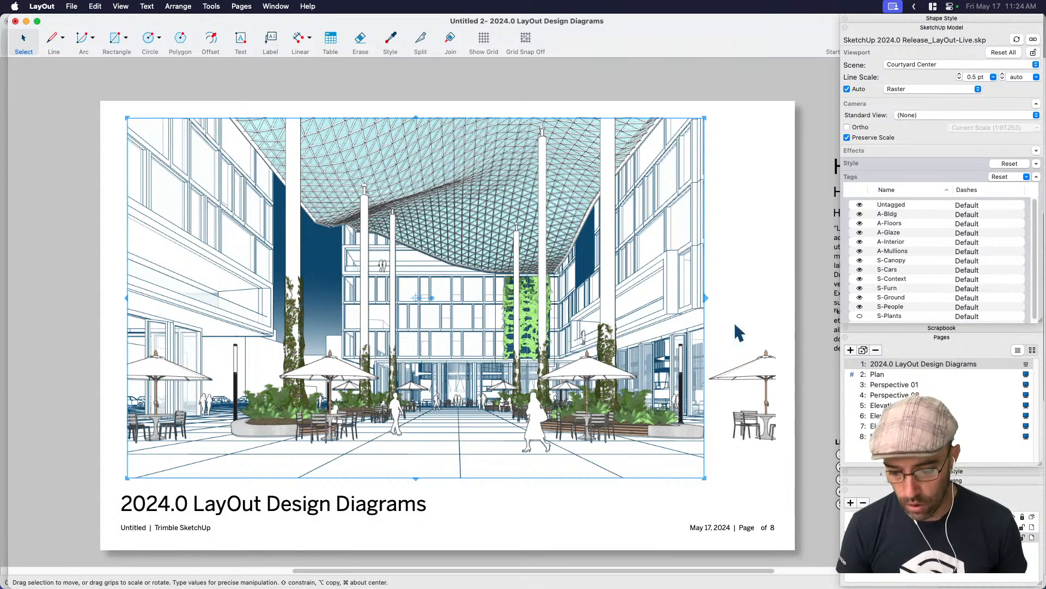
key("super+z")
key("super+z")
key("super+z")
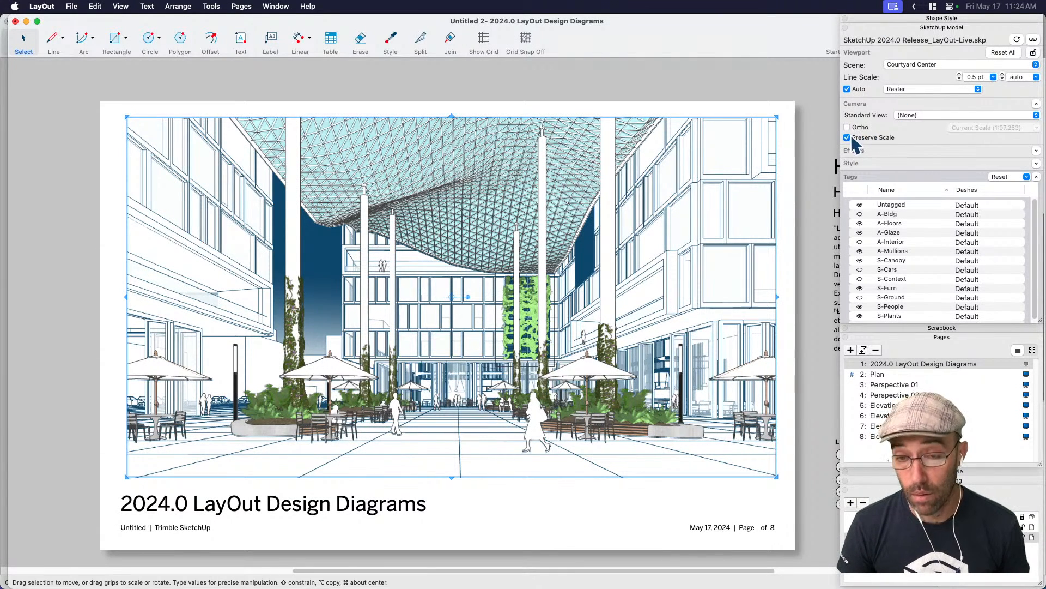
key("super+z")
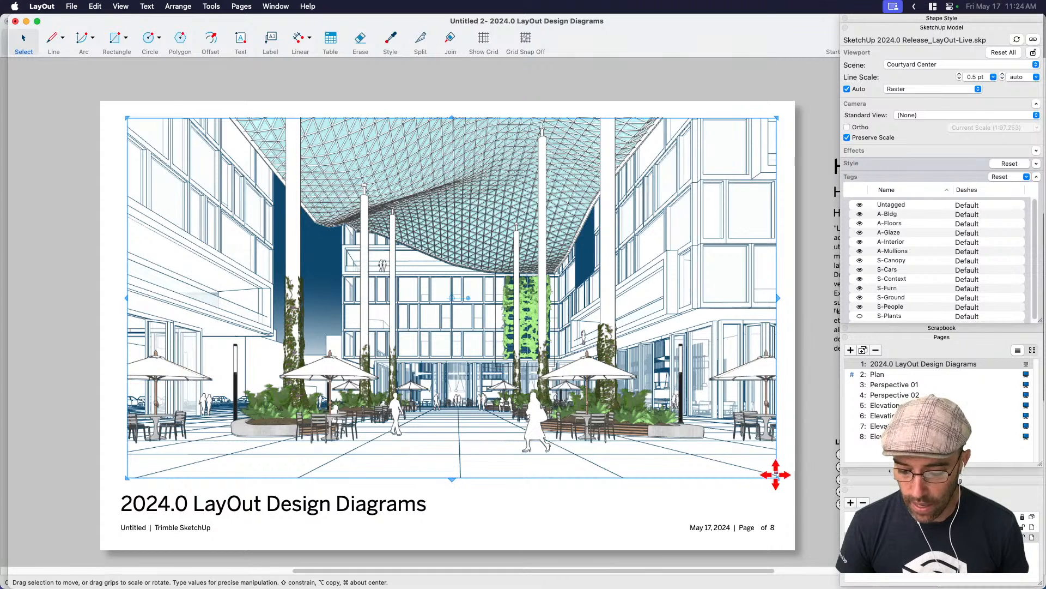
Resize the blue courtyard viewport so it fills the whole page up to all four page edges.
left_click_drag(777, 477, 621, 364)
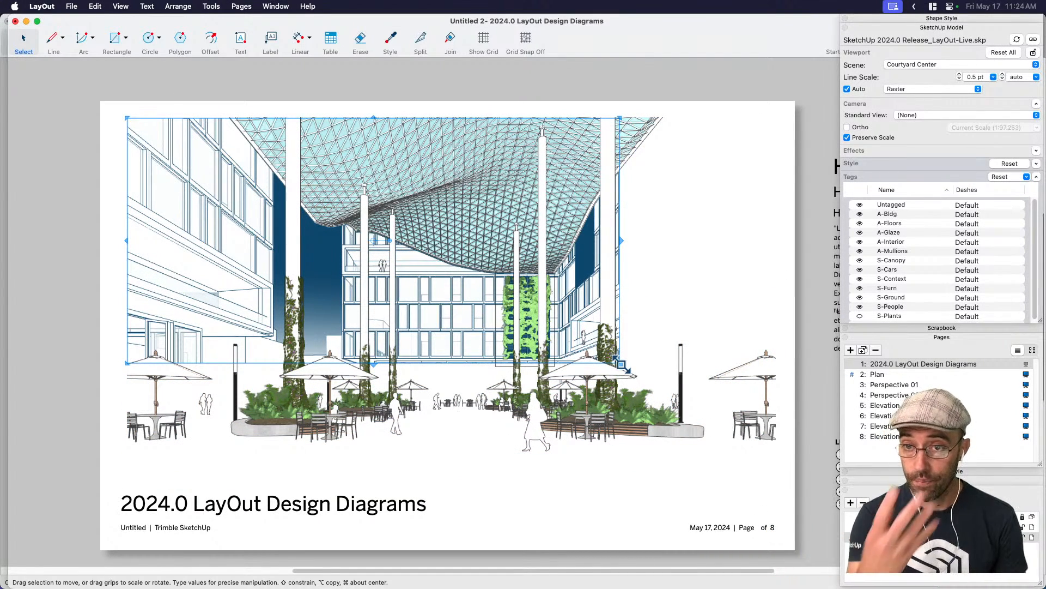
left_click_drag(621, 364, 795, 550)
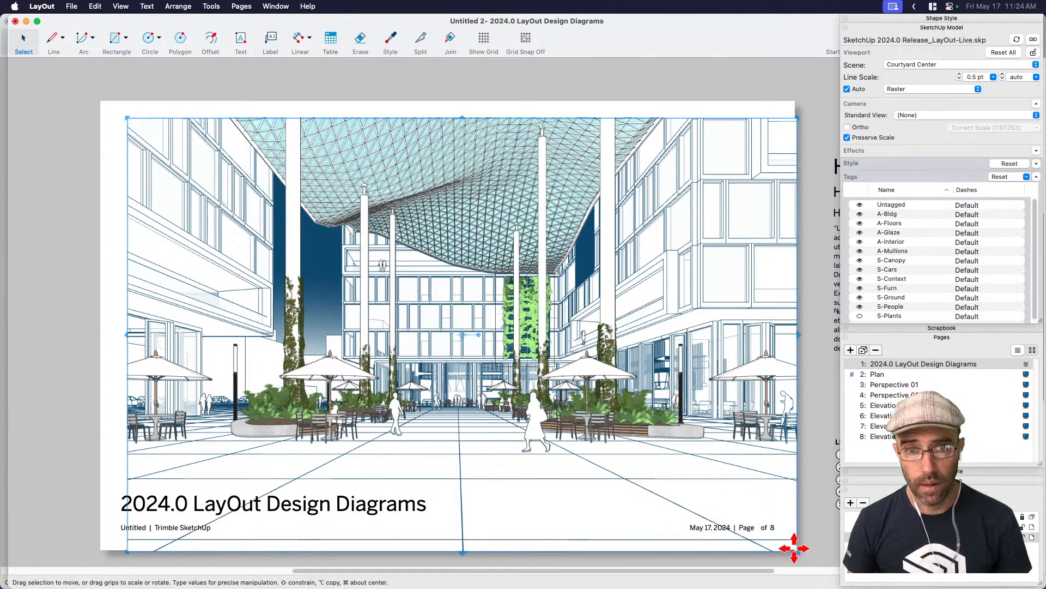
left_click_drag(125, 334, 101, 333)
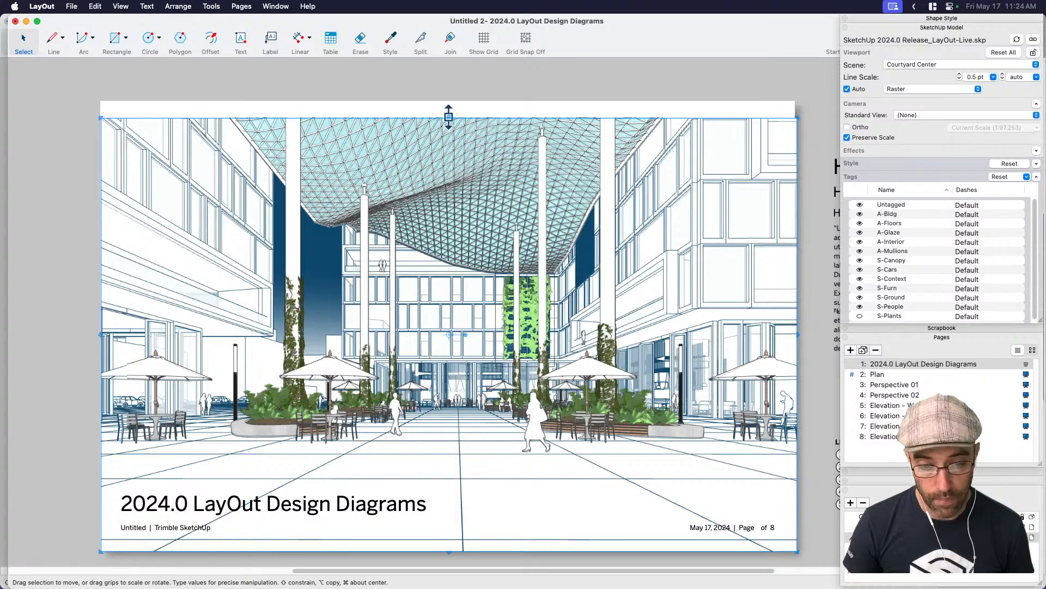
left_click_drag(449, 116, 449, 99)
left_click(537, 96)
scroll(703, 346, "down", 2)
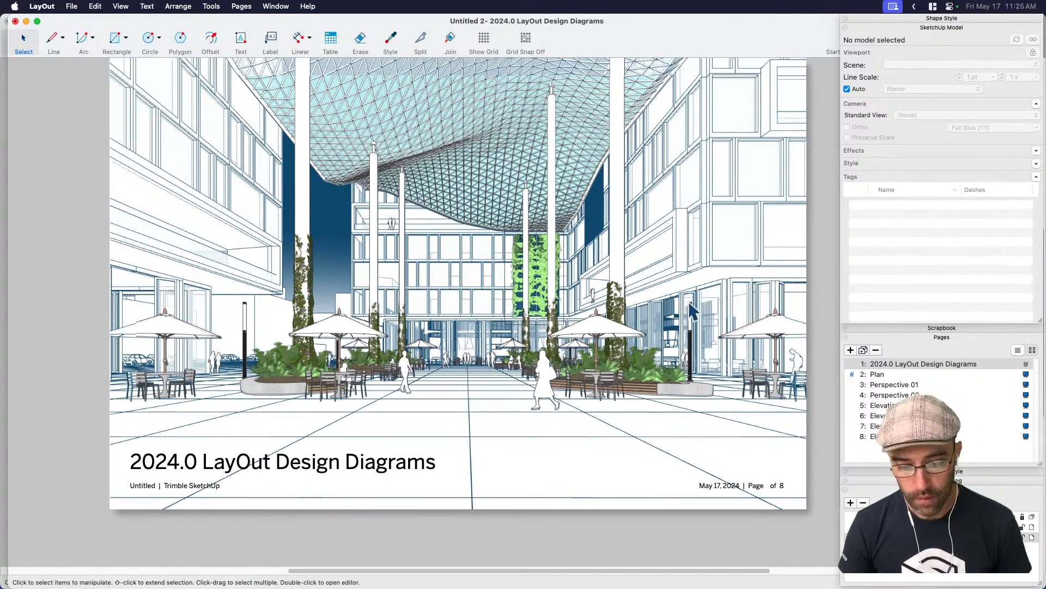
left_click(600, 366)
left_click_drag(601, 375, 492, 364)
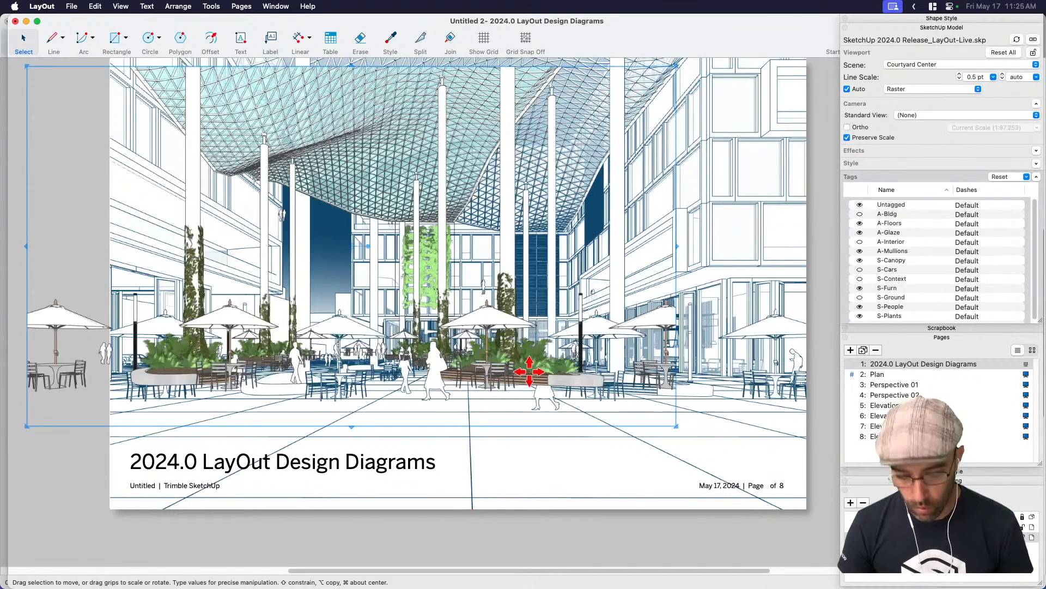
key("cmd+z")
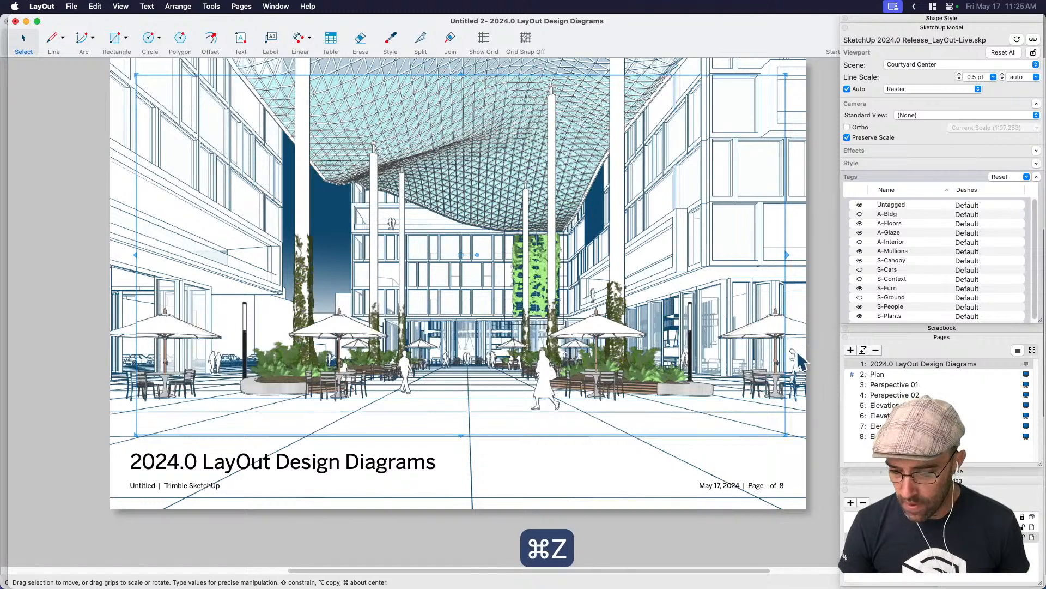
key("cmd+z")
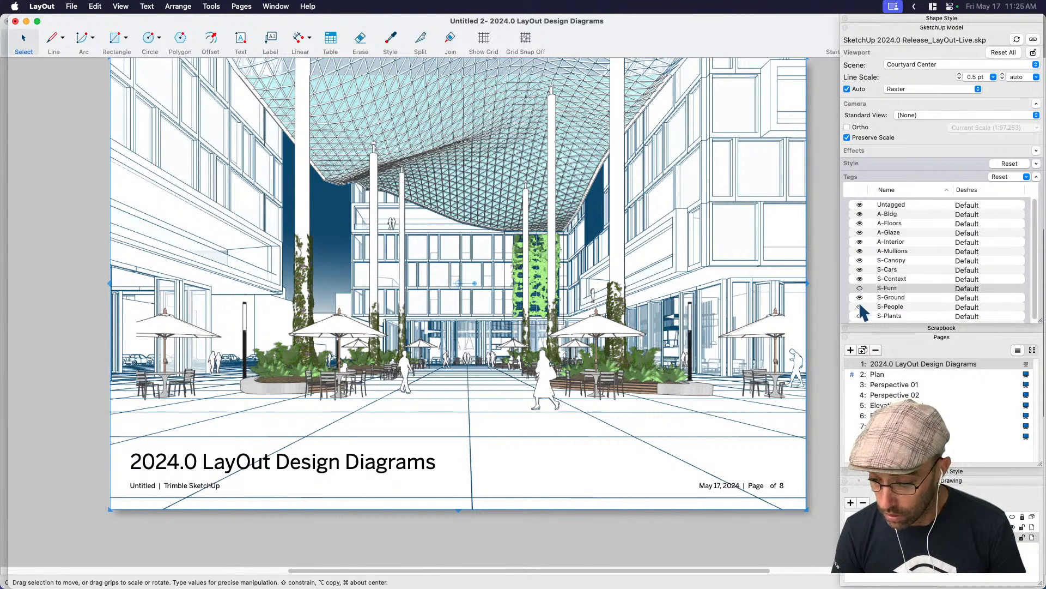
Hide the S-Furn and S-People tags in the full-page blue courtyard viewport.
left_click(860, 307)
scroll(701, 407, "right", 3)
scroll(700, 408, "up", 1)
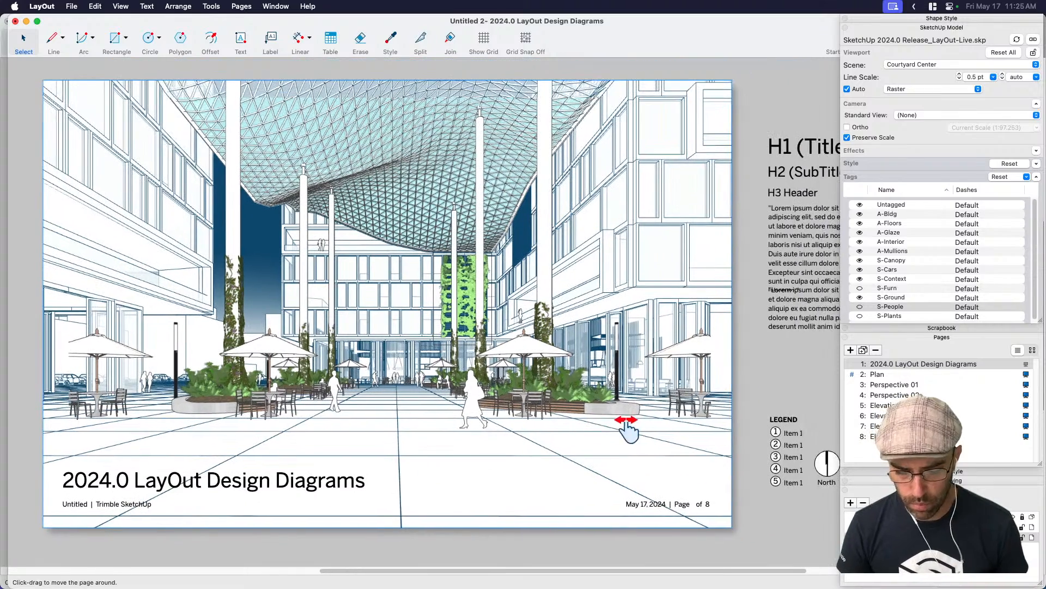
Extend the upper courtyard viewport sideways to both page edges and up to the top of the page, and deselect it.
left_click(545, 401)
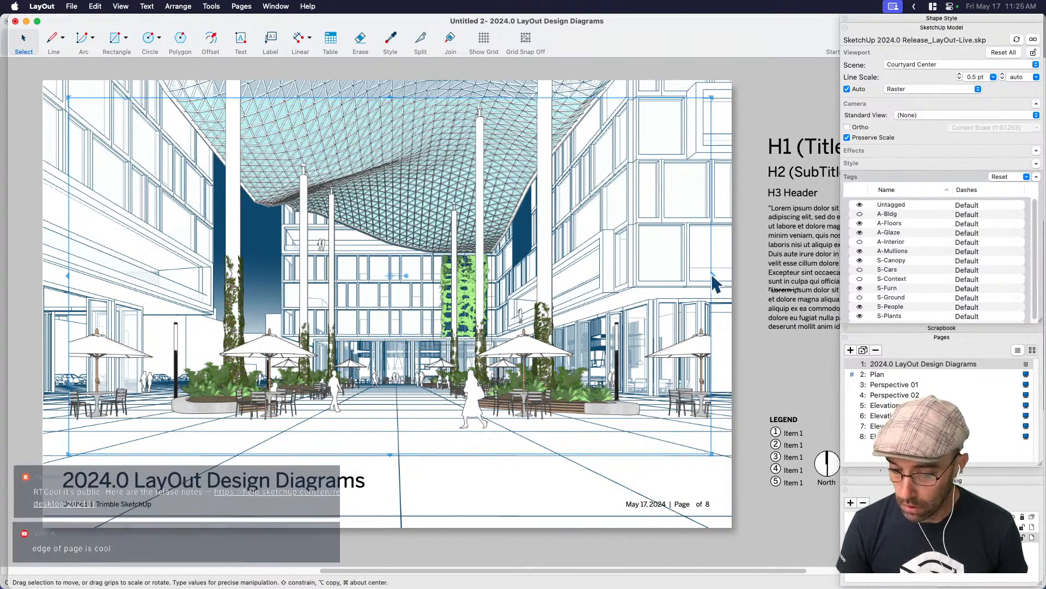
left_click_drag(715, 276, 732, 279)
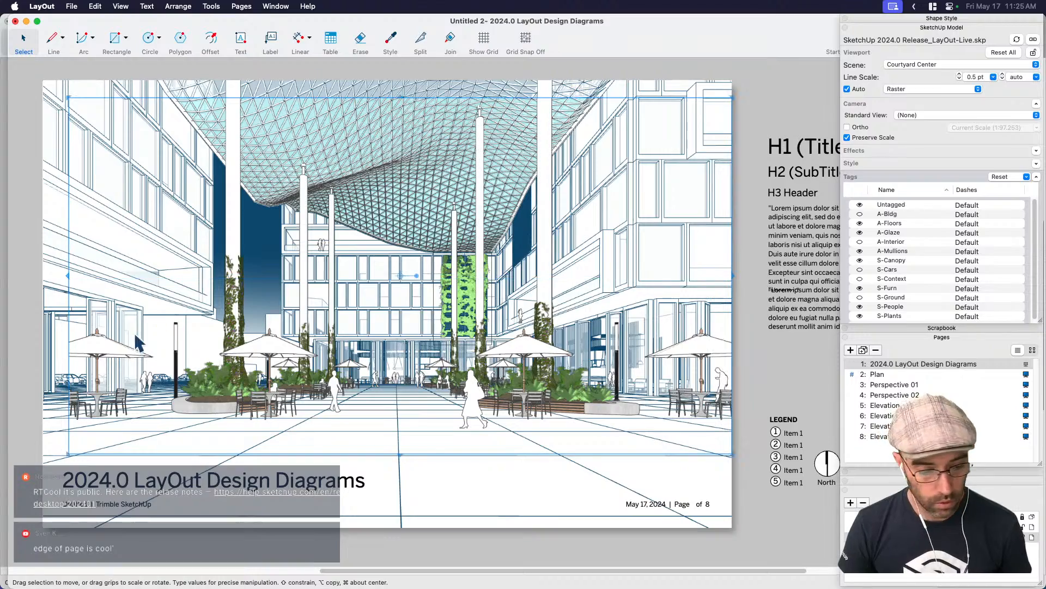
left_click_drag(66, 278, 43, 276)
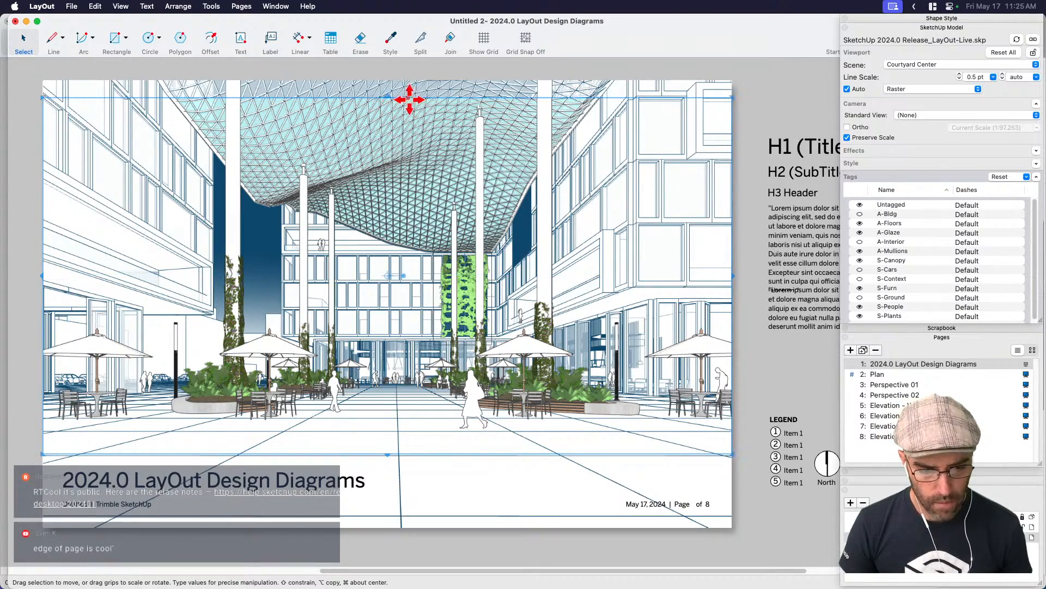
left_click_drag(388, 97, 388, 77)
scroll(582, 303, "down", 1)
middle_click_drag(588, 297, 631, 289)
scroll(629, 291, "down", 2)
left_click(157, 381)
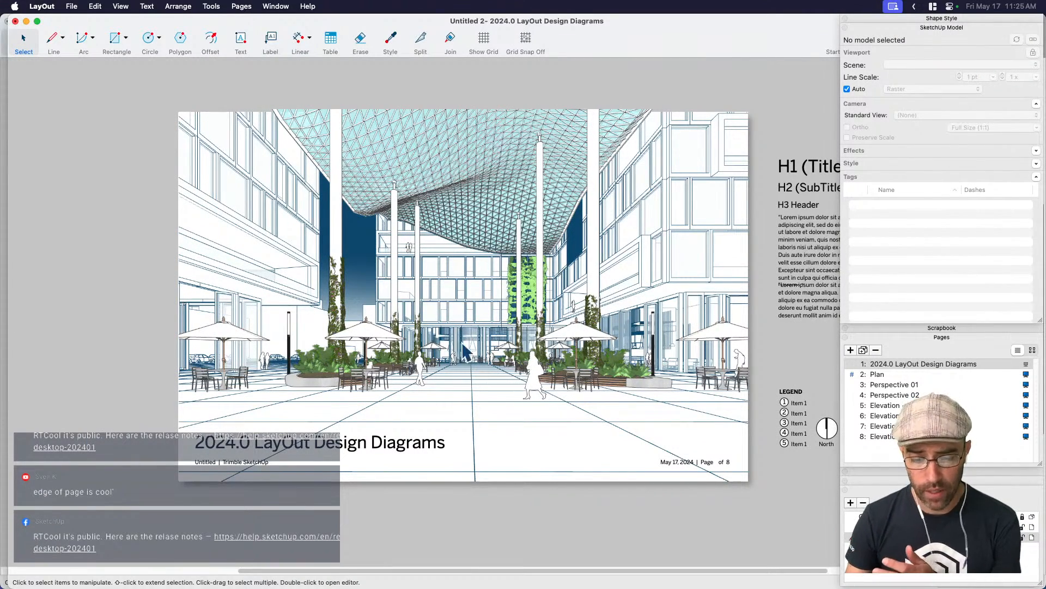
scroll(648, 275, "up", 1)
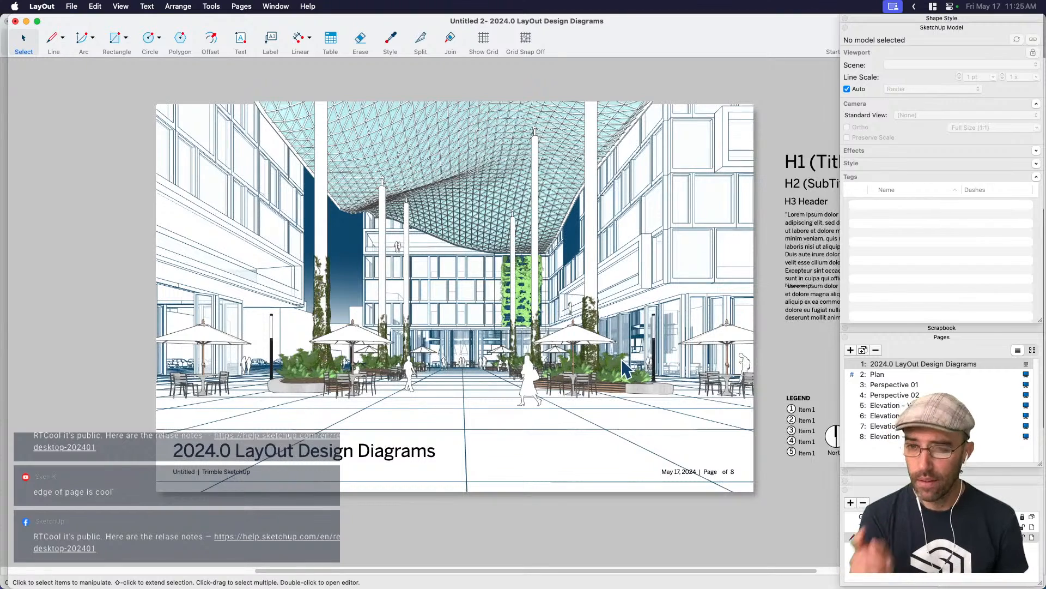
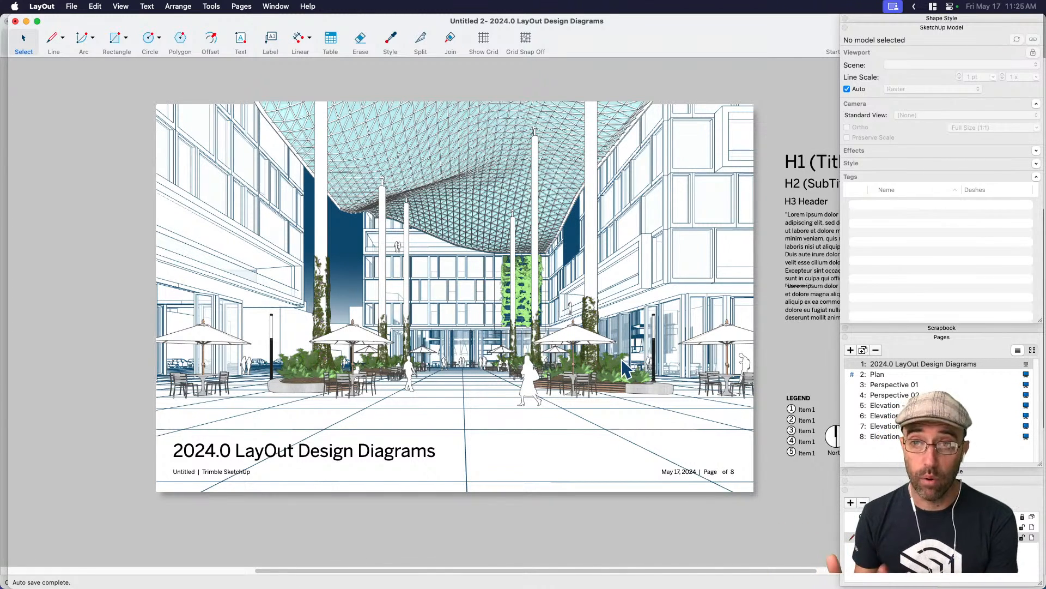
left_click(596, 362)
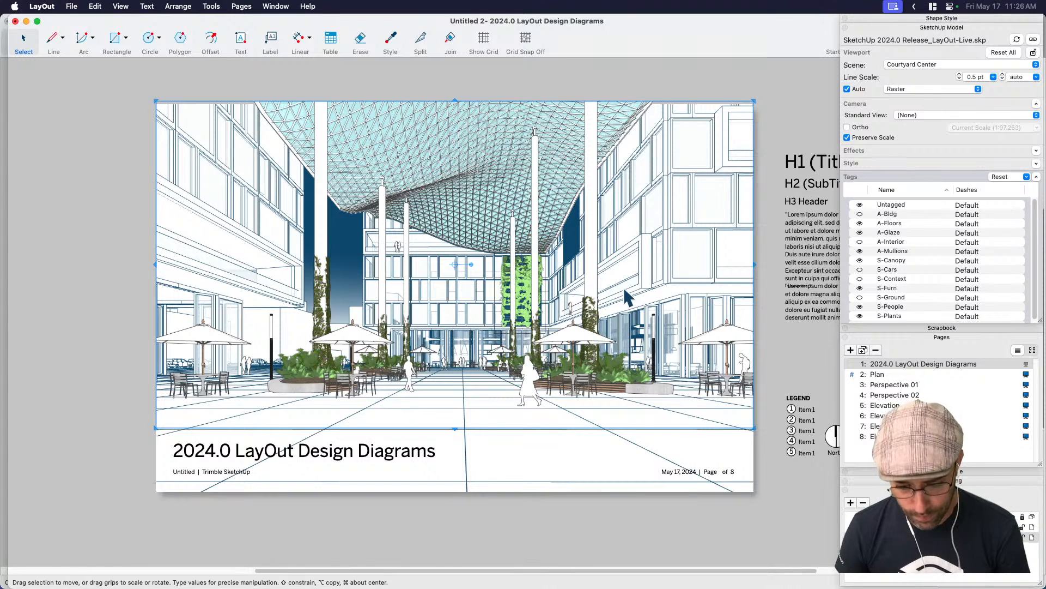
left_click(612, 532)
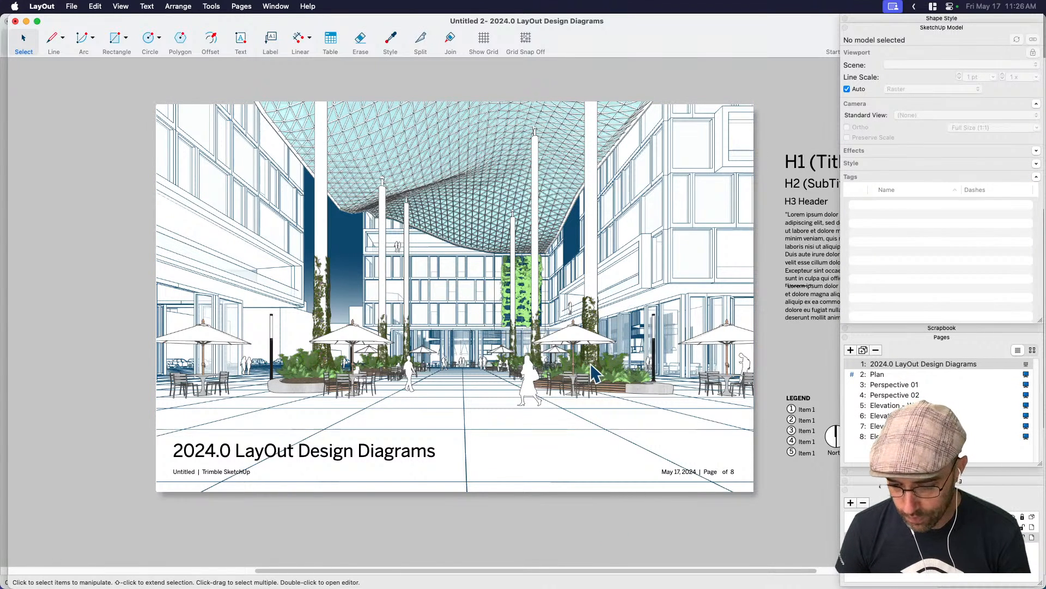
left_click(592, 487)
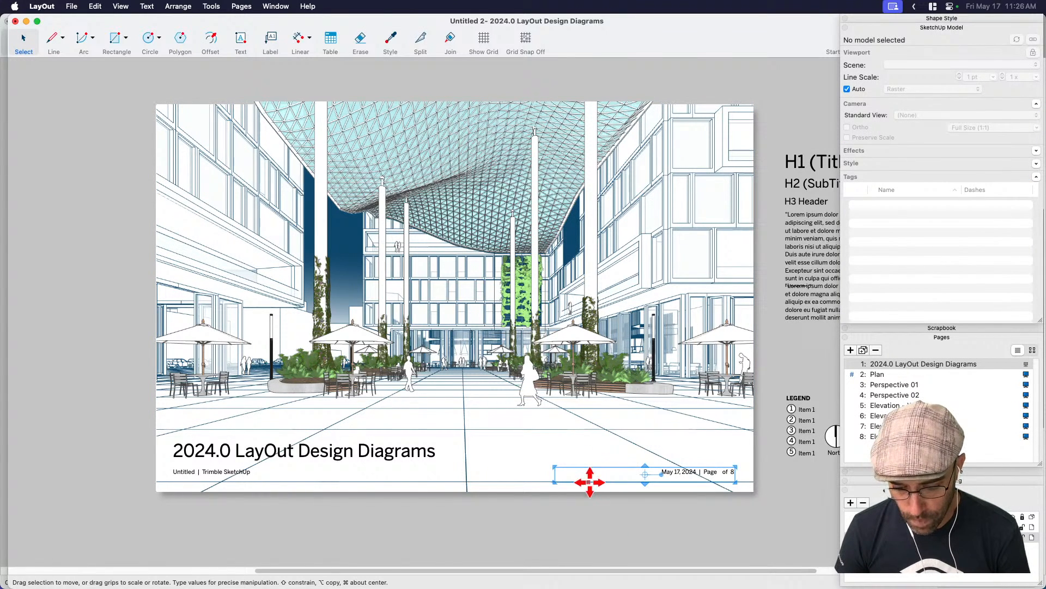
left_click(518, 486)
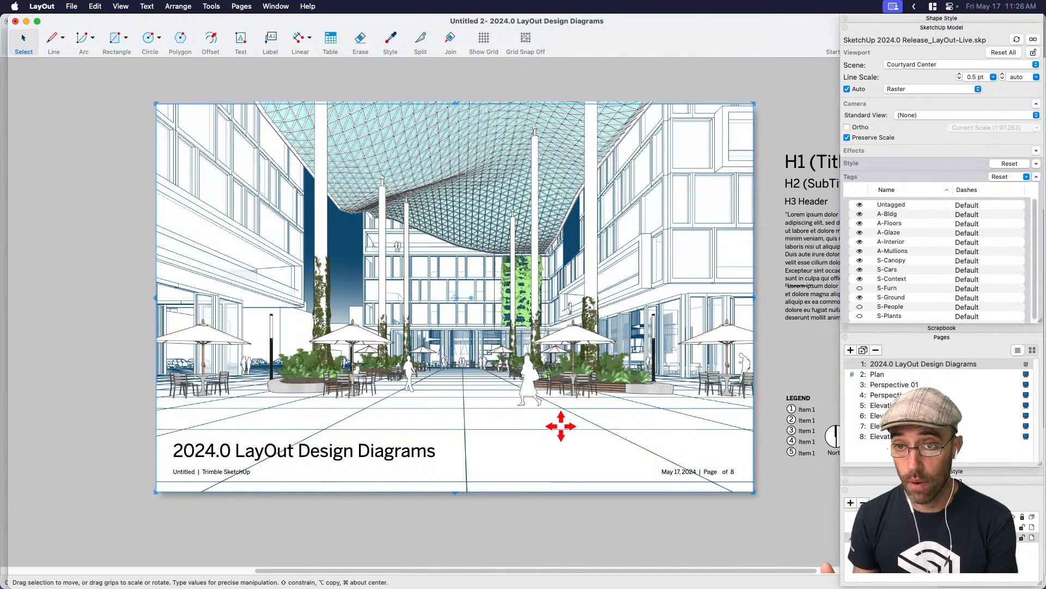
left_click(656, 518)
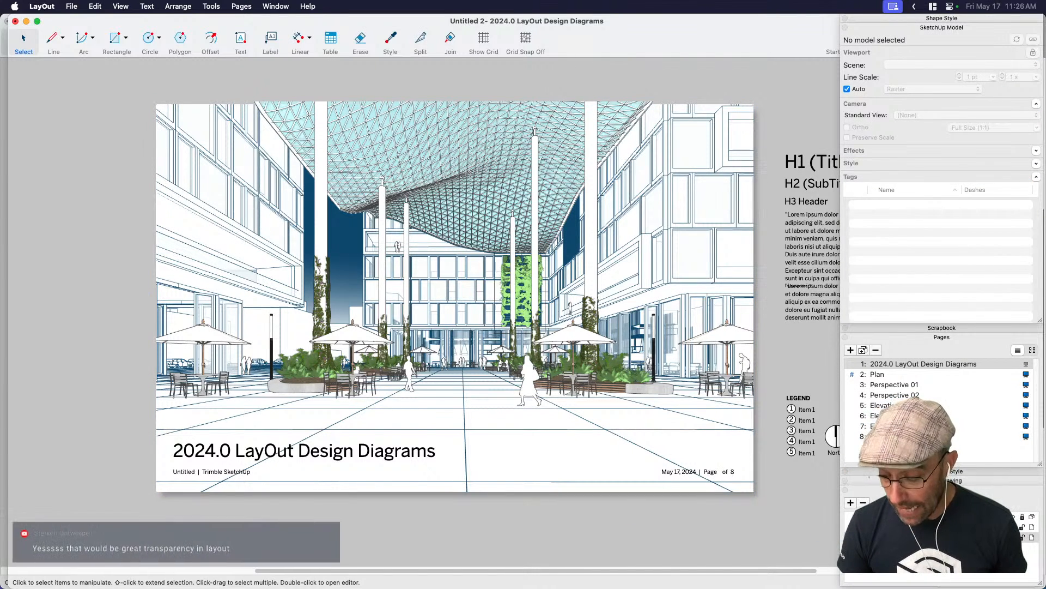
Add a new layer named Fade directly above the SU Model layer.
left_click(922, 177)
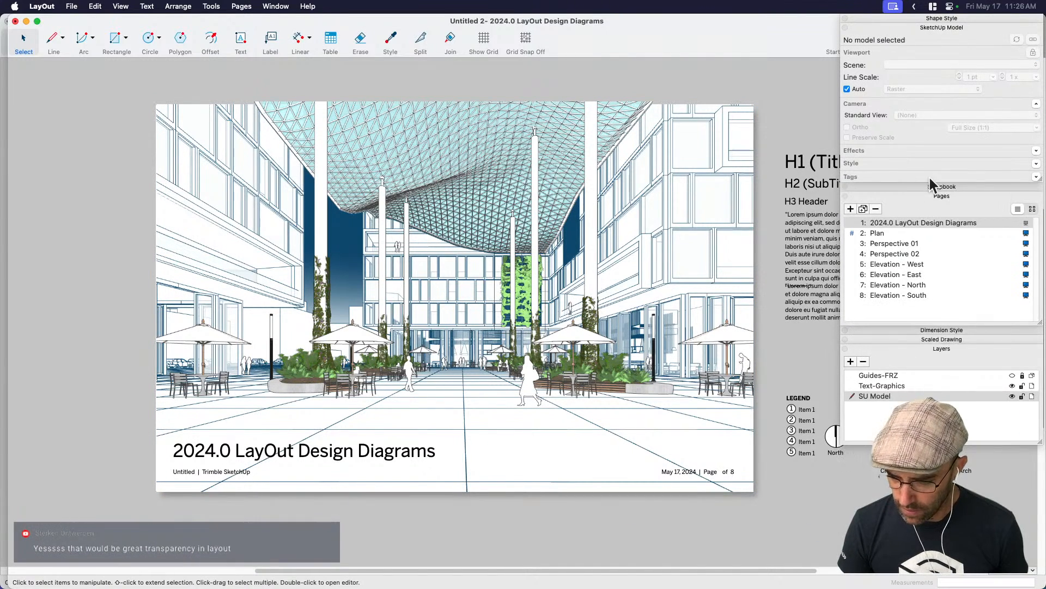
left_click(850, 361)
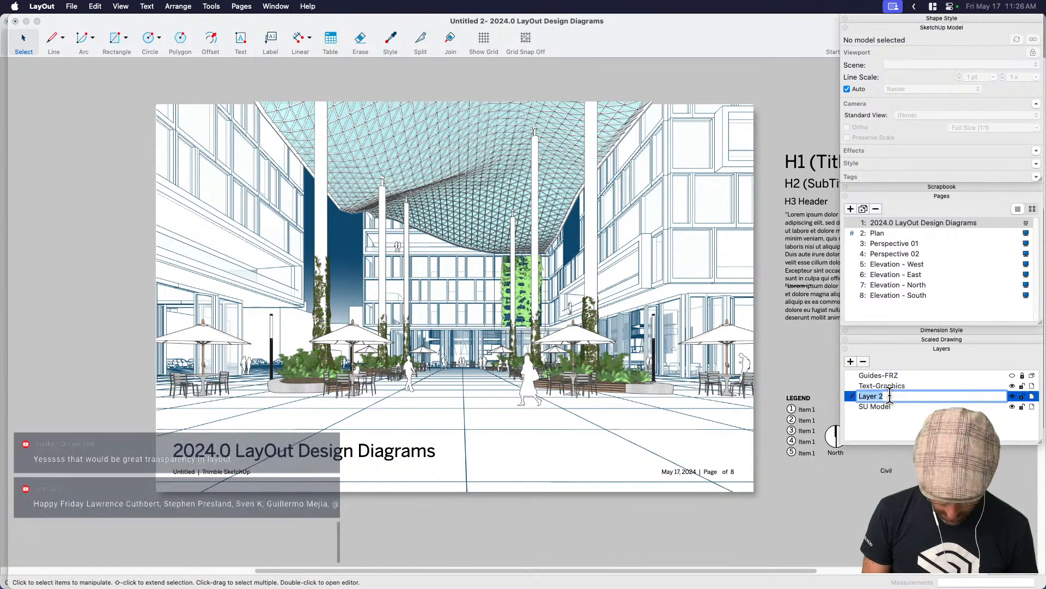
type("Fade")
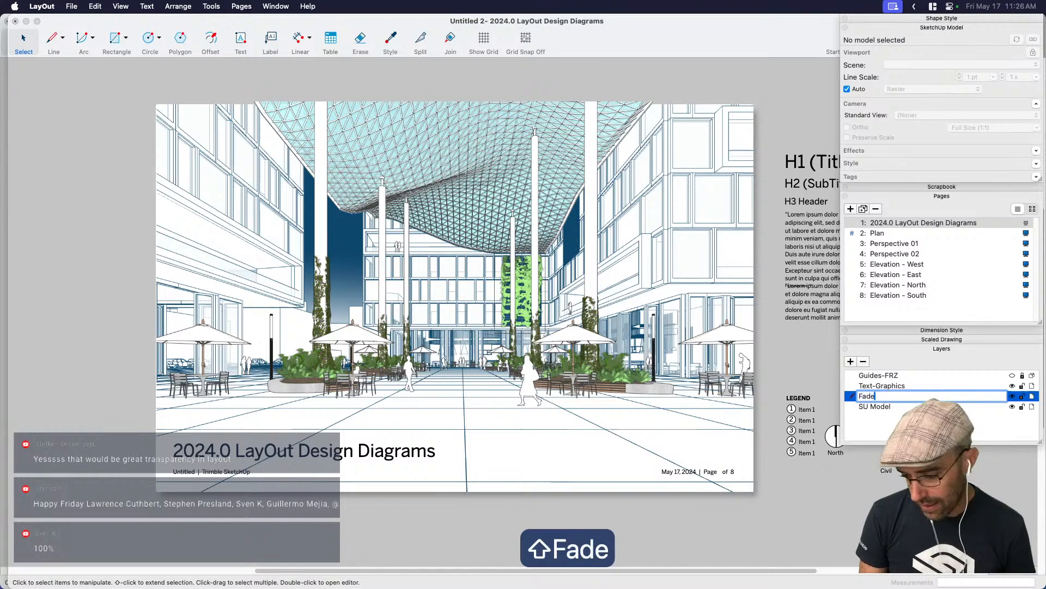
key("Return")
Rename the SU Model layer as SU Model-Below.
double_click(872, 406)
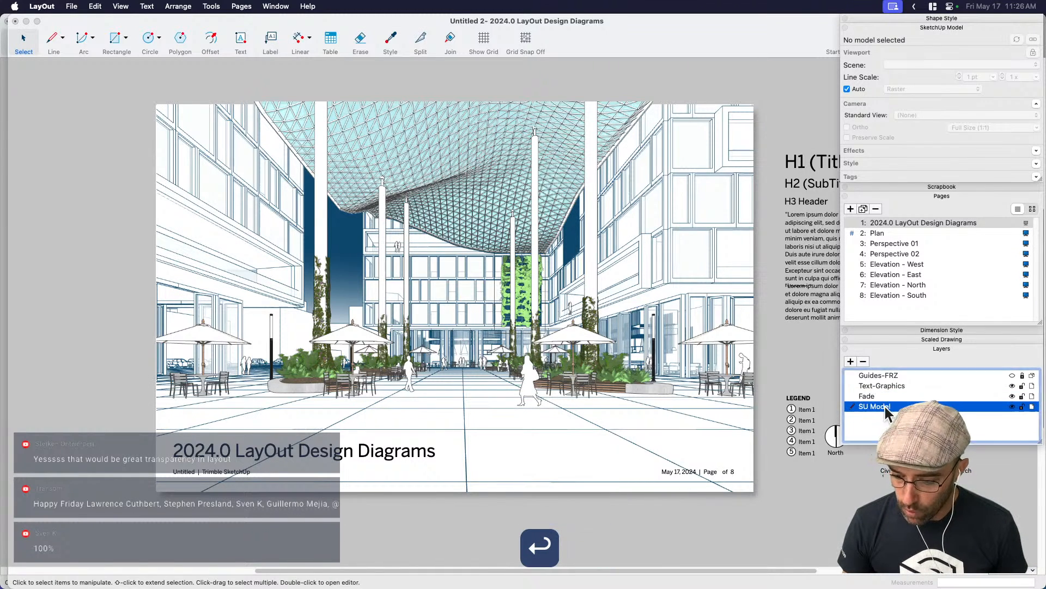
left_click(896, 406)
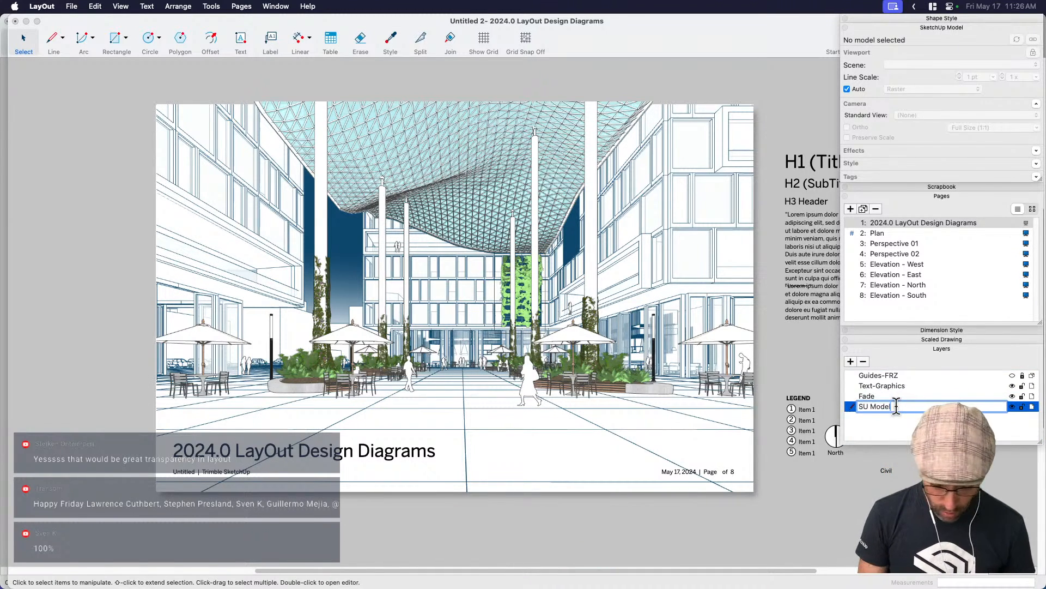
type("-")
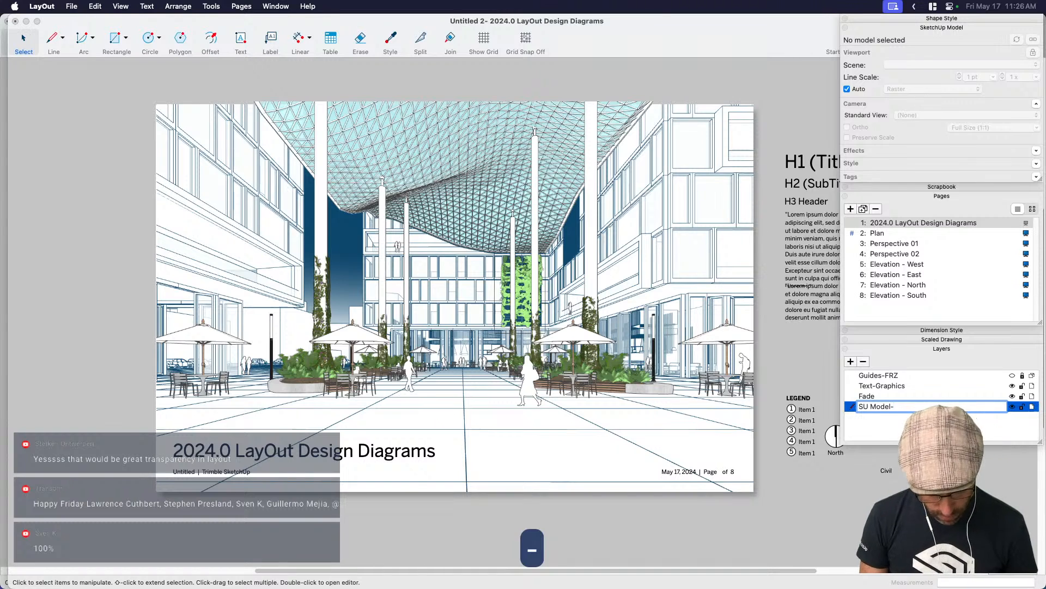
type("Bac")
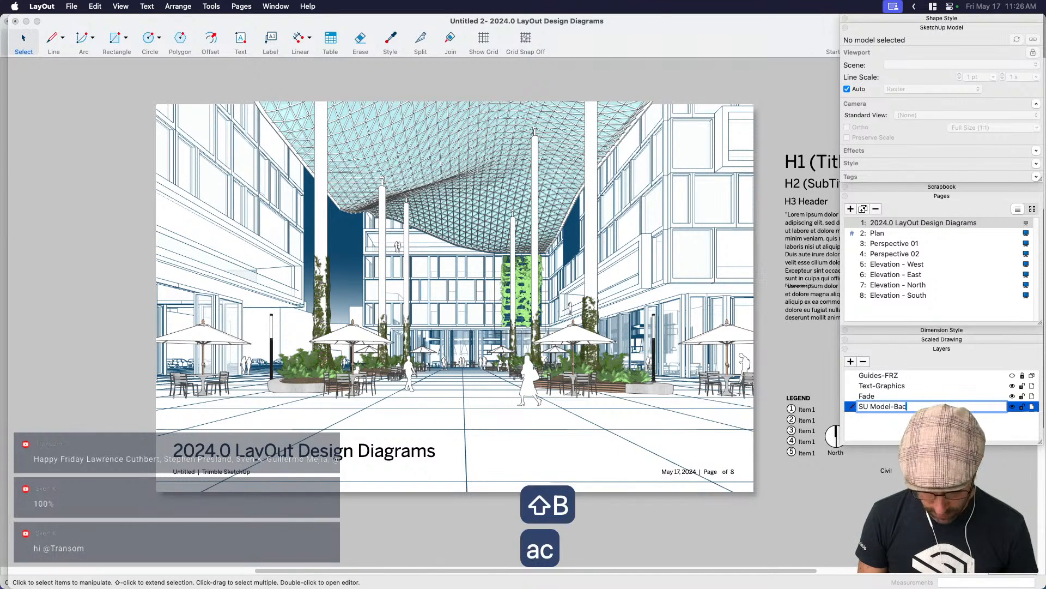
key("BackSpace")
key("BackSpace")
type("elow")
key("Return")
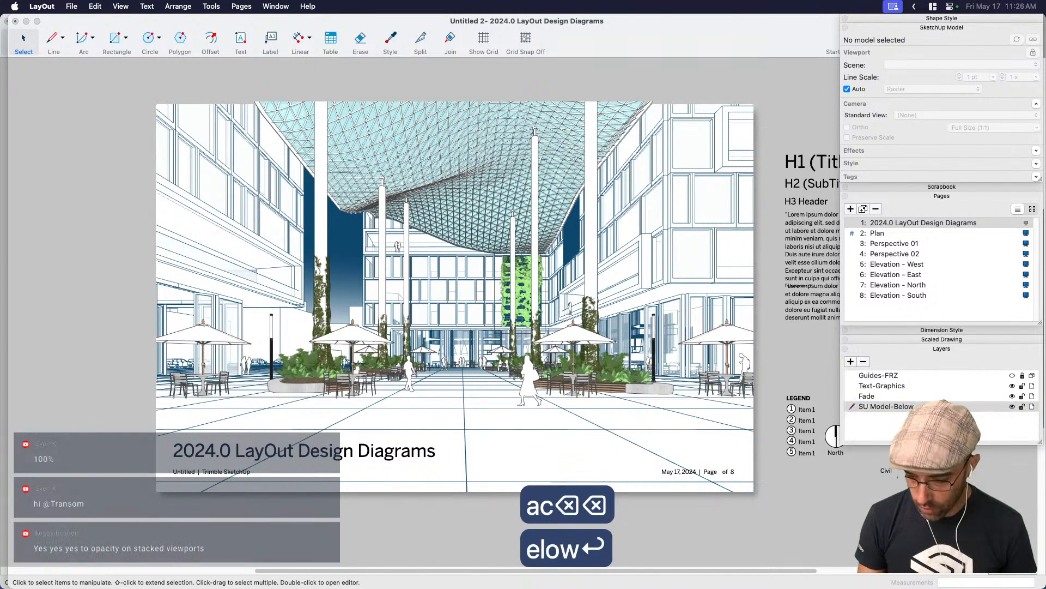
Add a new layer named Su-Above between the Fade and SU Model-Below layers.
left_click(850, 361)
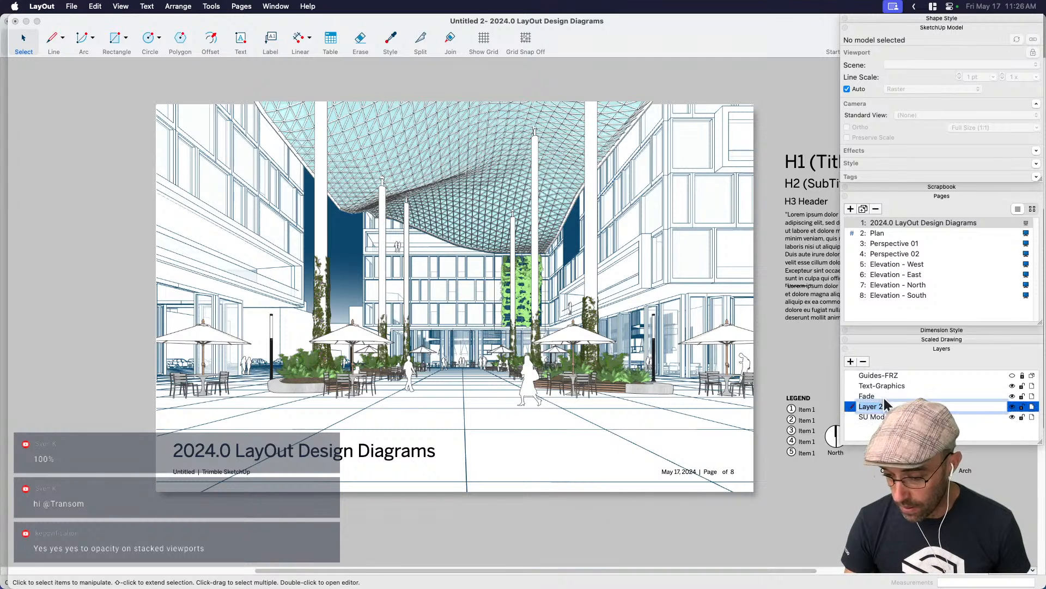
type("Su-")
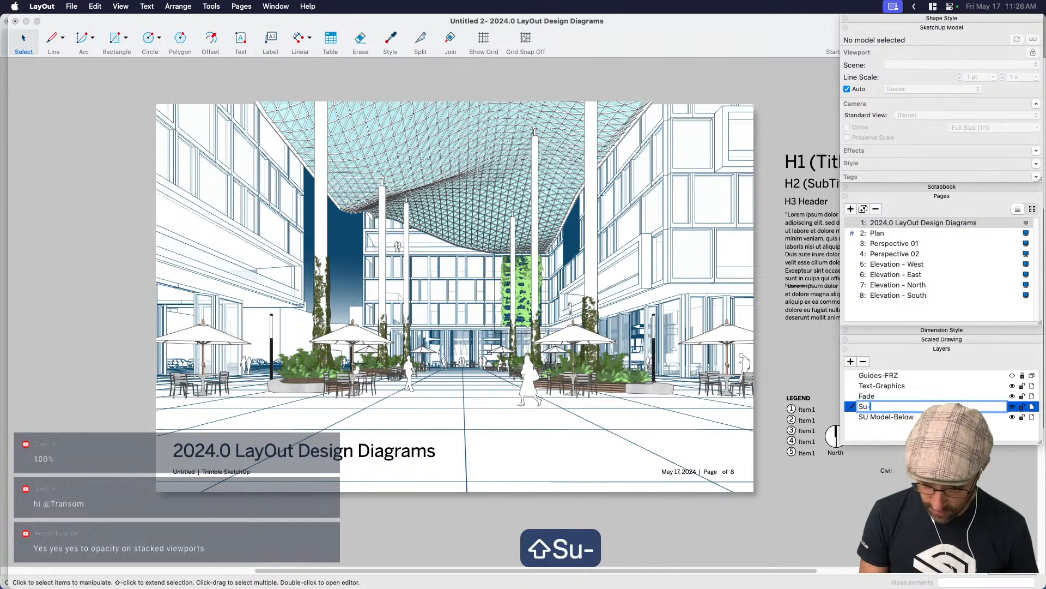
key("BackSpace")
type("-Above")
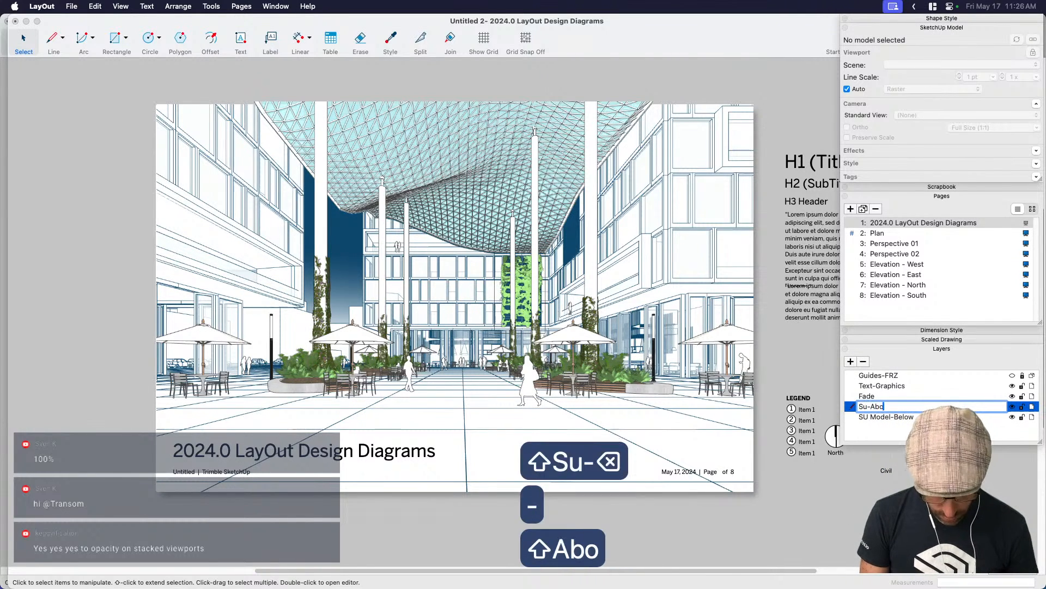
key("Return")
Shorten the name of the SU Model-Below layer to SU-Below.
double_click(884, 417)
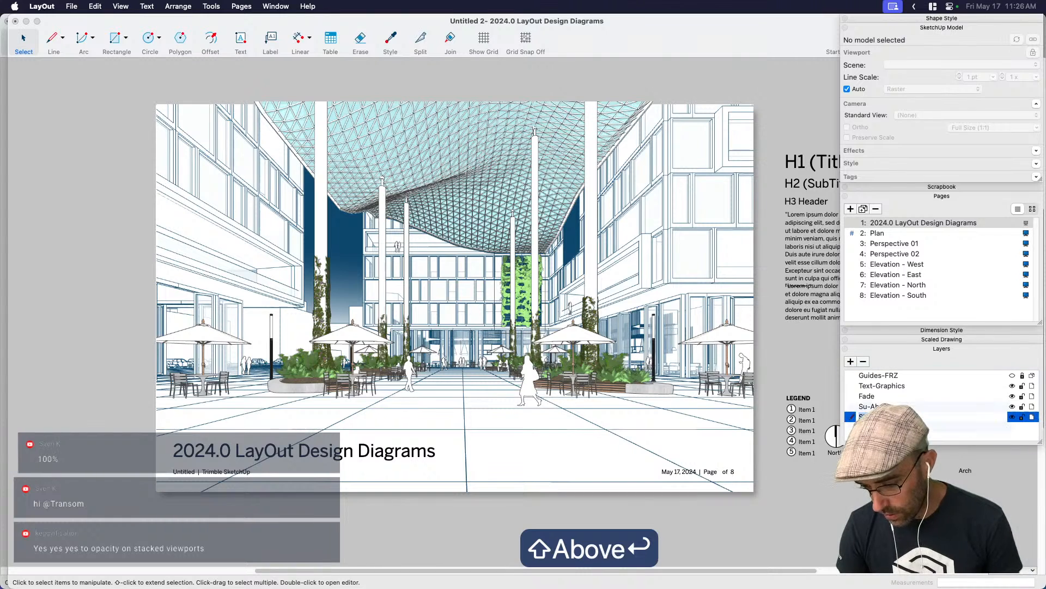
key("BackSpace")
key("BackSpace")
key("BackSpace")
key("BackSpace")
key("BackSpace")
key("BackSpace")
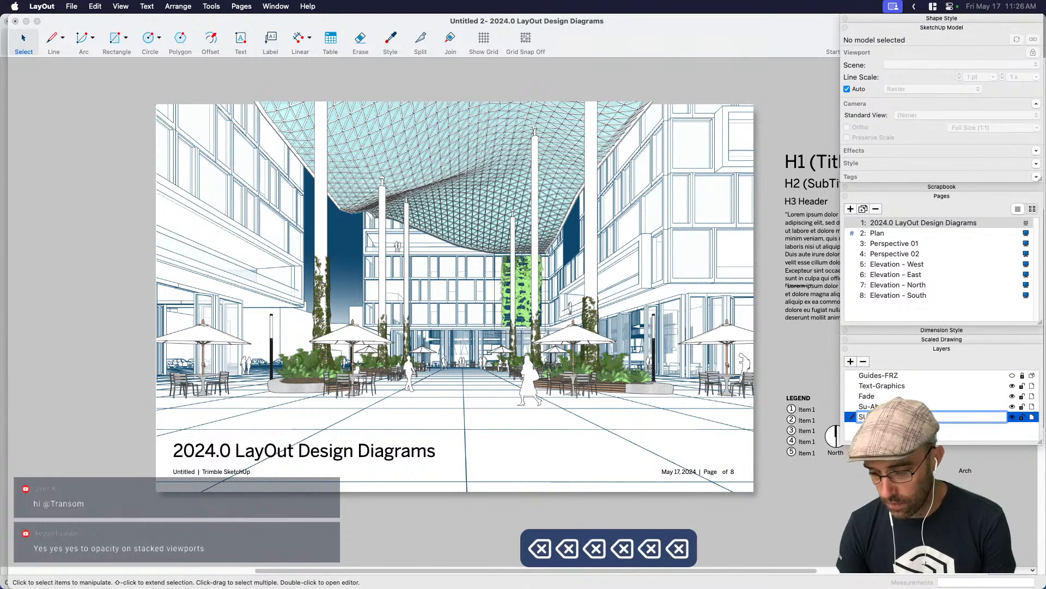
left_click(826, 501)
Reorder the Su-Above layer so it sits above Fade, and rename it SU-Above.
left_click_drag(873, 407, 870, 400)
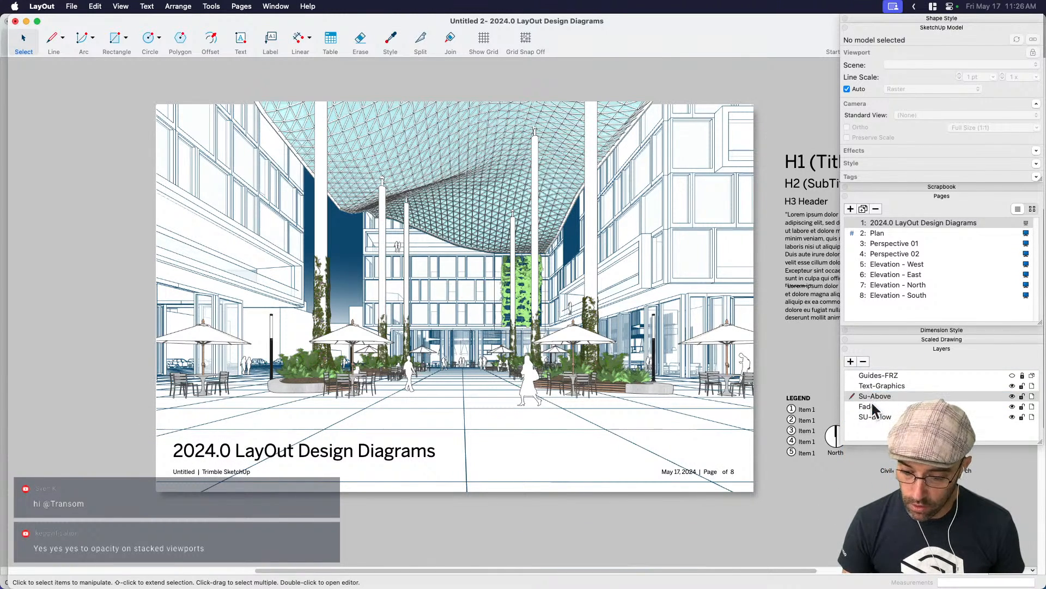
double_click(867, 394)
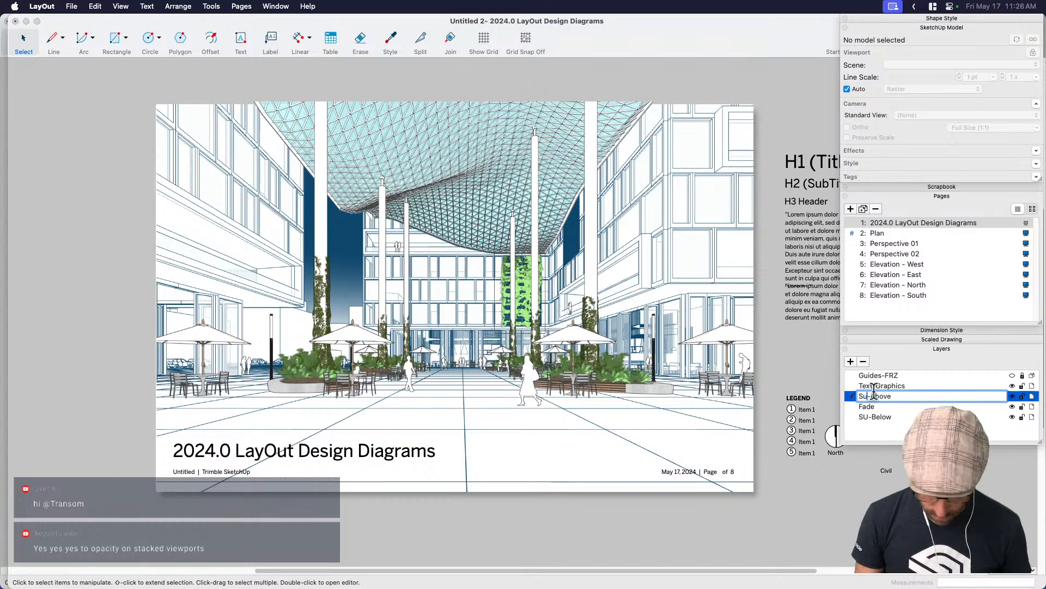
key("BackSpace")
type("U")
key("Return")
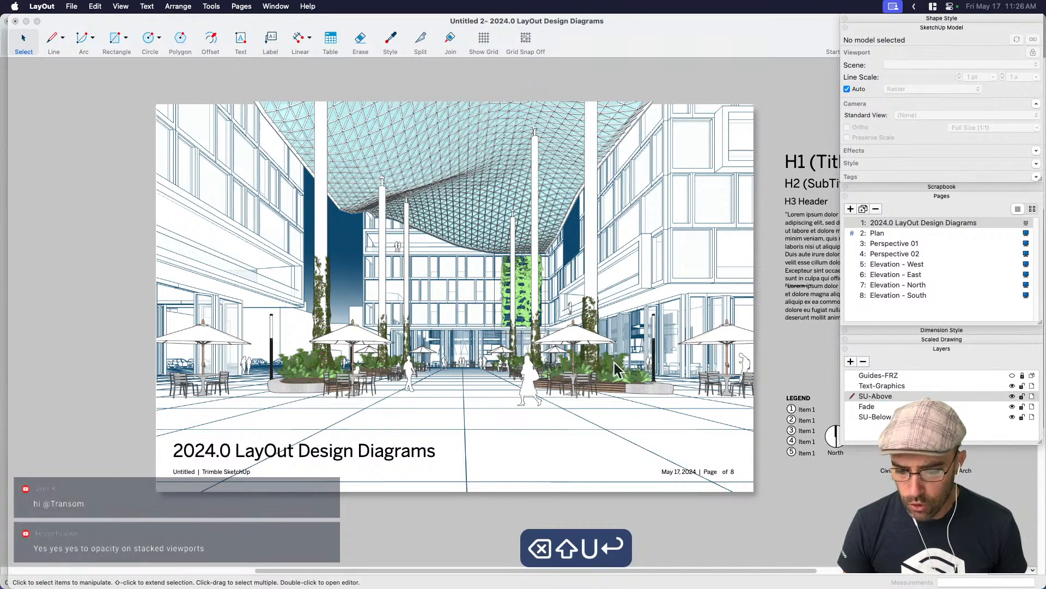
Move the upper courtyard viewport with the furniture, people and plants to the SU-Above layer.
left_click(582, 325)
right_click(587, 349)
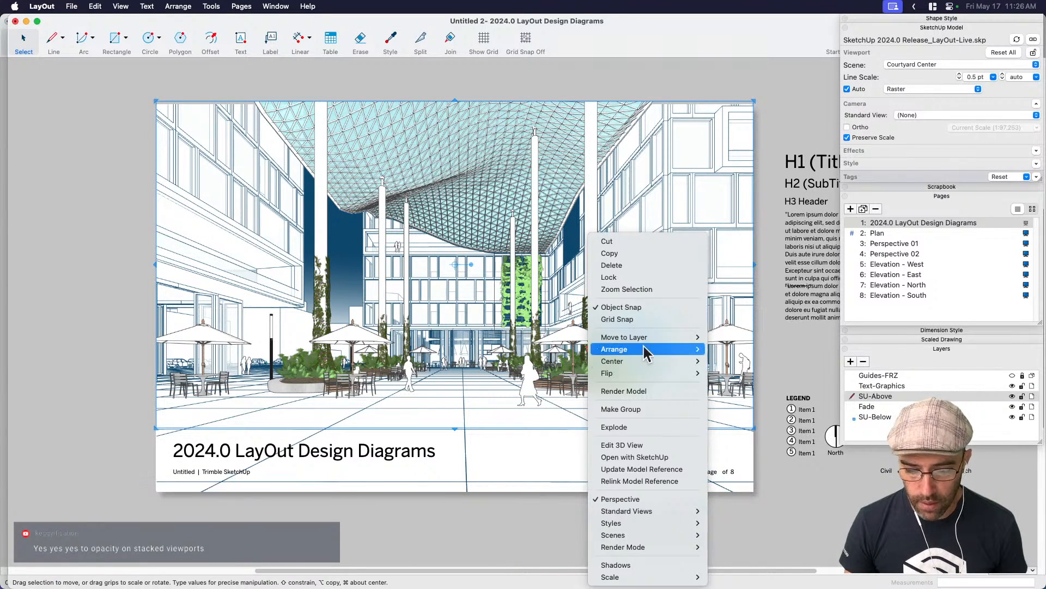
mouse_move(640, 336)
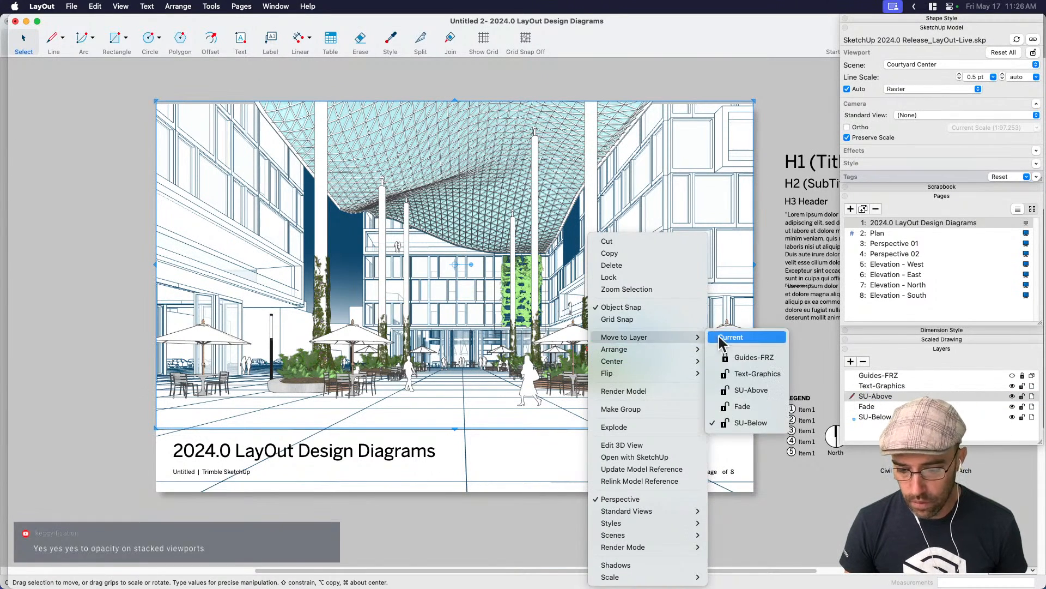
left_click(758, 390)
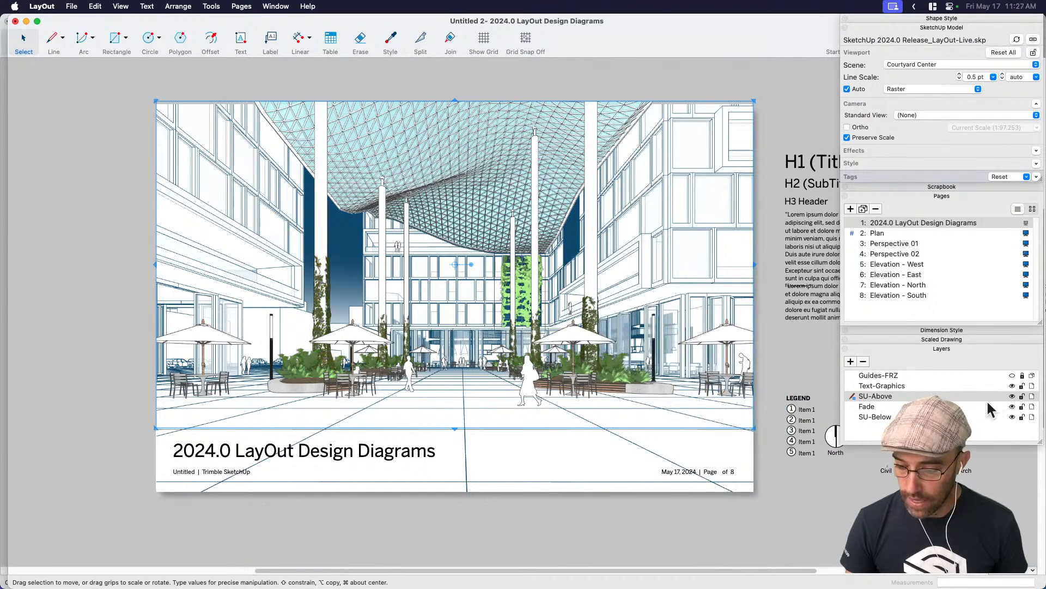
Switch the SU-Above layer's visibility off and on repeatedly to compare the two stacked viewports, leaving the layer shown.
left_click(1013, 396)
left_click(1012, 396)
left_click(1012, 396)
left_click(1012, 396)
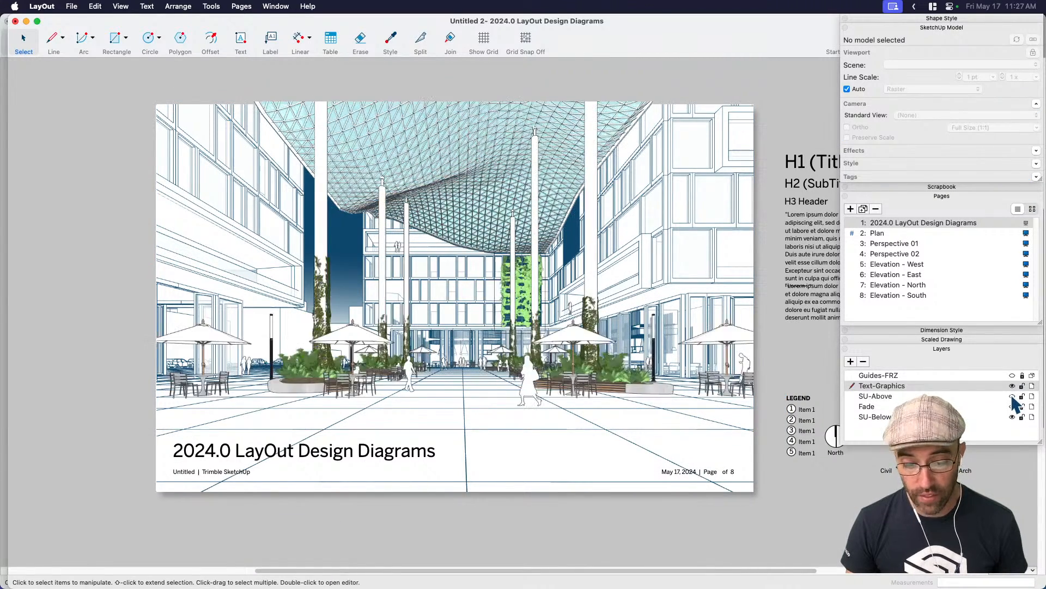
left_click(1012, 396)
left_click(1012, 397)
left_click(1012, 397)
left_click(1012, 396)
left_click(1012, 396)
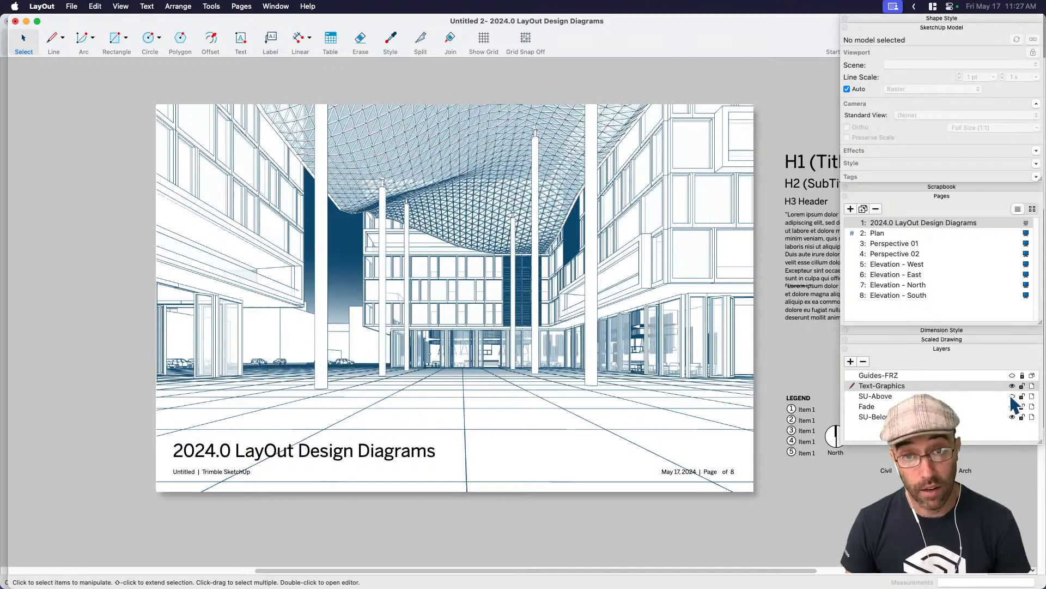
left_click(1012, 396)
left_click(748, 358)
left_click_drag(755, 265, 646, 265)
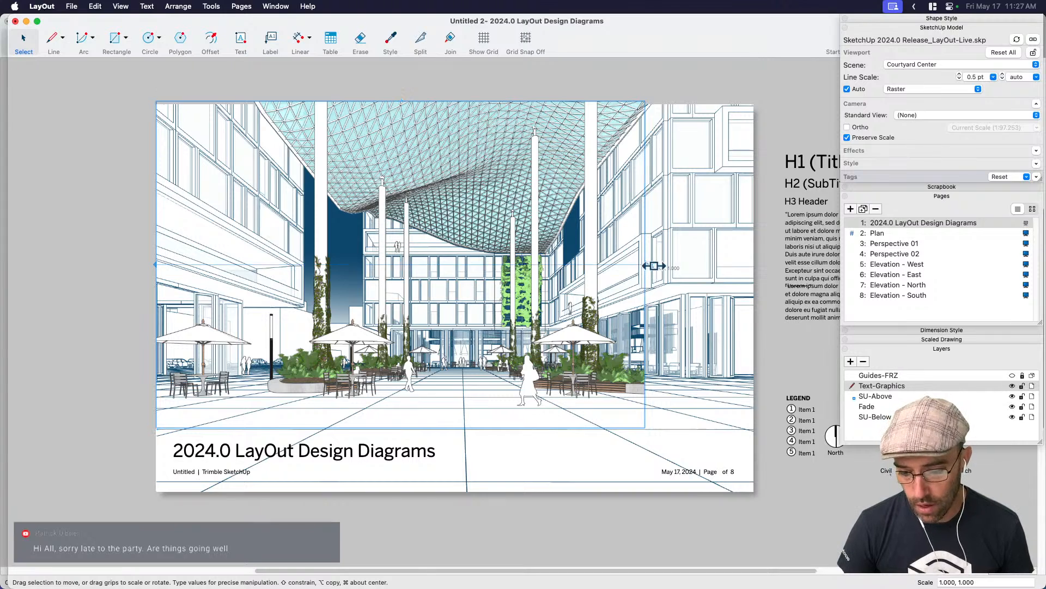
left_click_drag(654, 266, 757, 280)
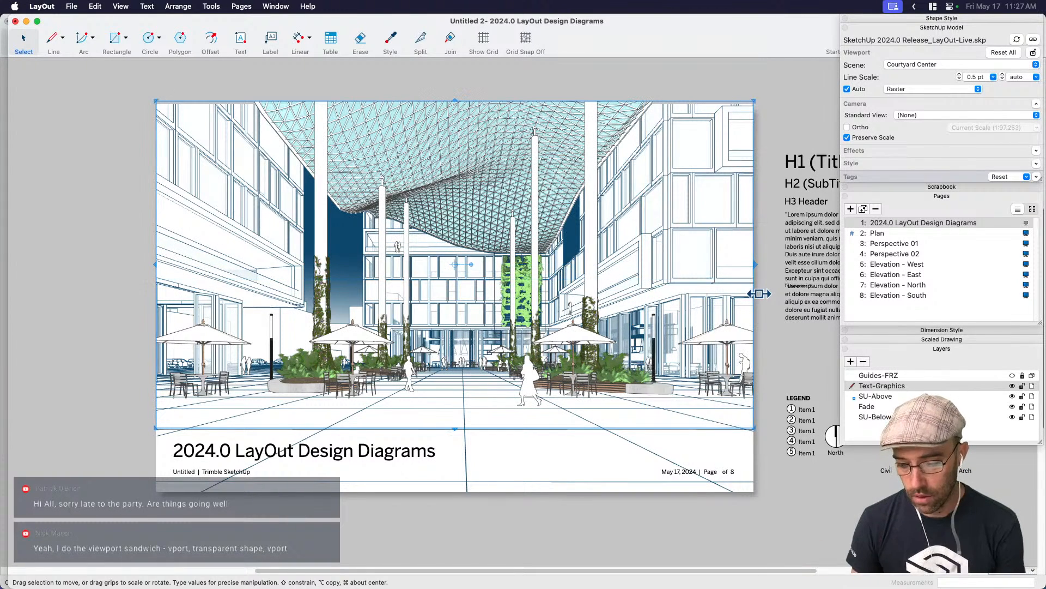
Lock the Text-Graphics layer and hide the SU-Above layer.
left_click(1021, 385)
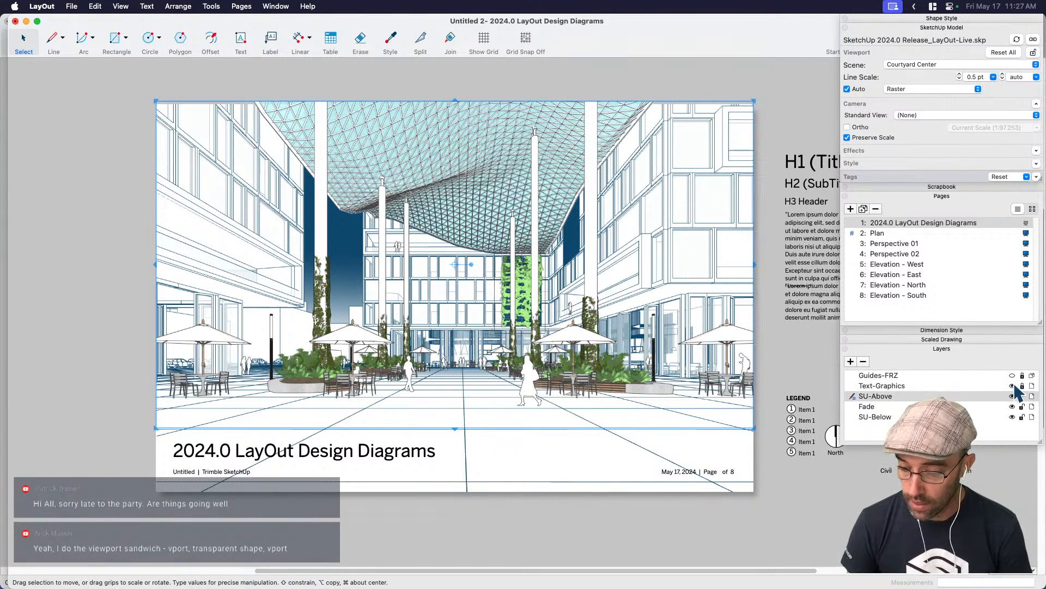
left_click(498, 278)
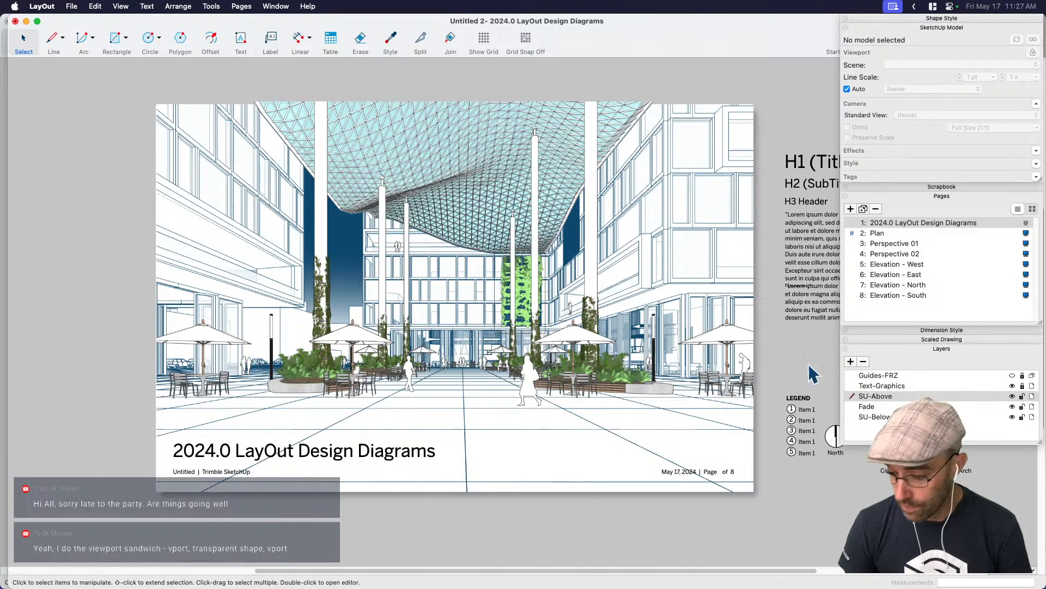
left_click(1012, 396)
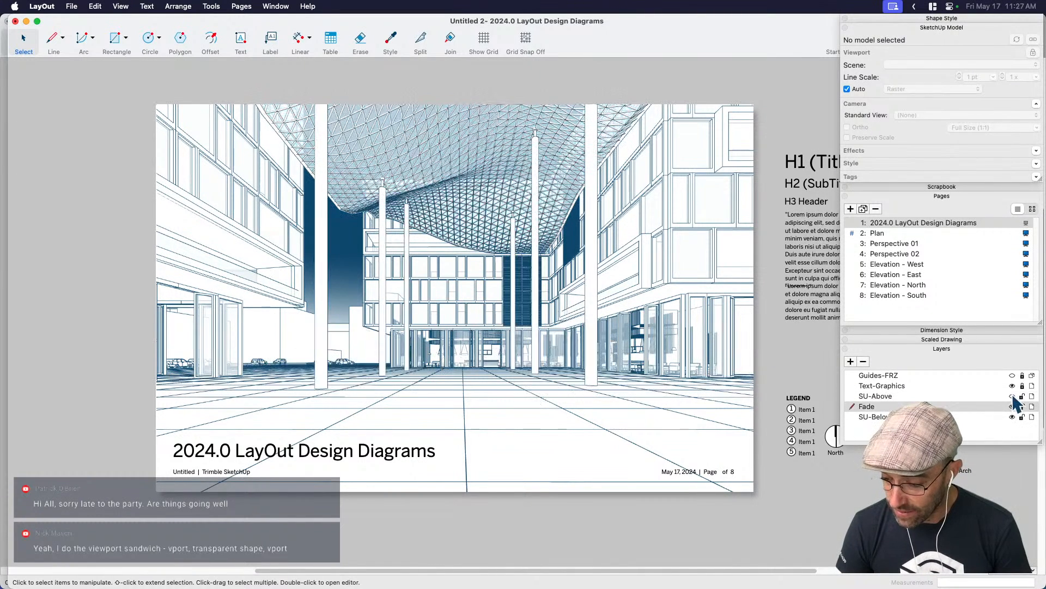
Select the full-page blue courtyard viewport and check its layer assignment.
left_click(683, 362)
right_click(682, 362)
mouse_move(747, 343)
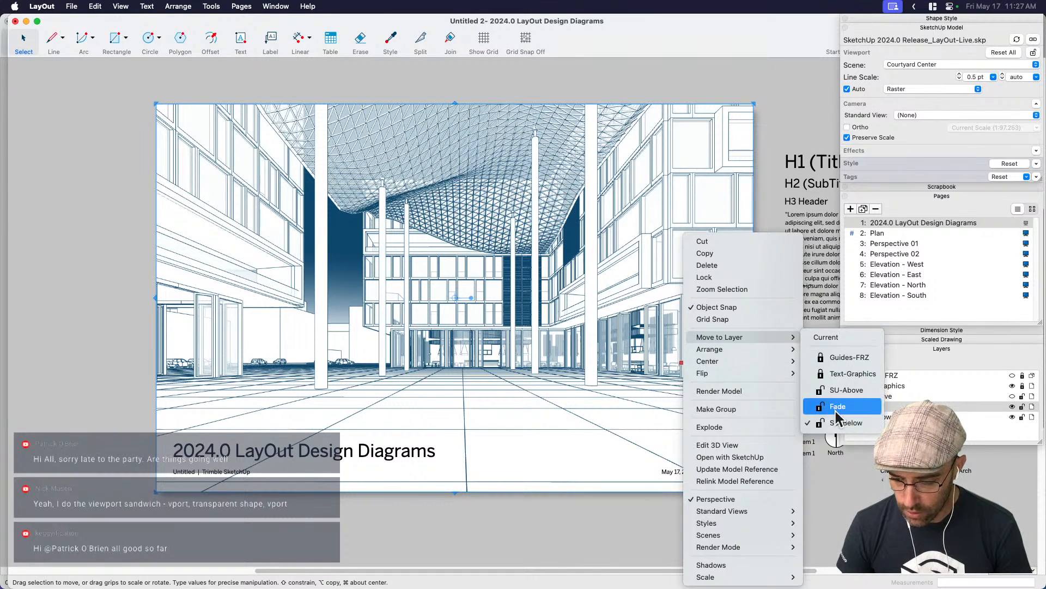
left_click(839, 407)
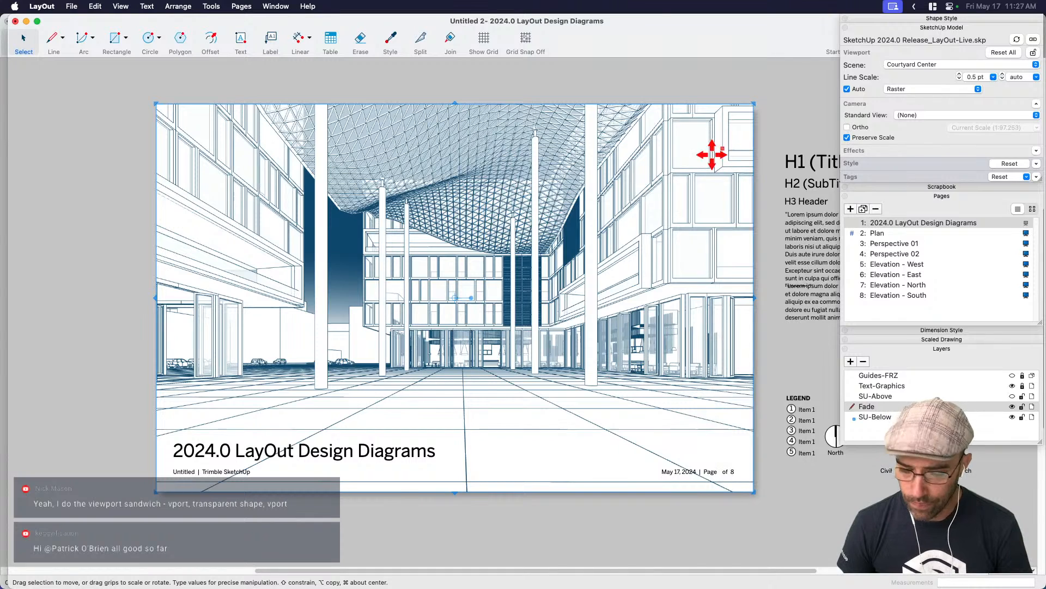
Draw a full-page rectangle over the blue courtyard viewport on the Fade layer and stretch its upper edge past the viewport.
left_click(894, 18)
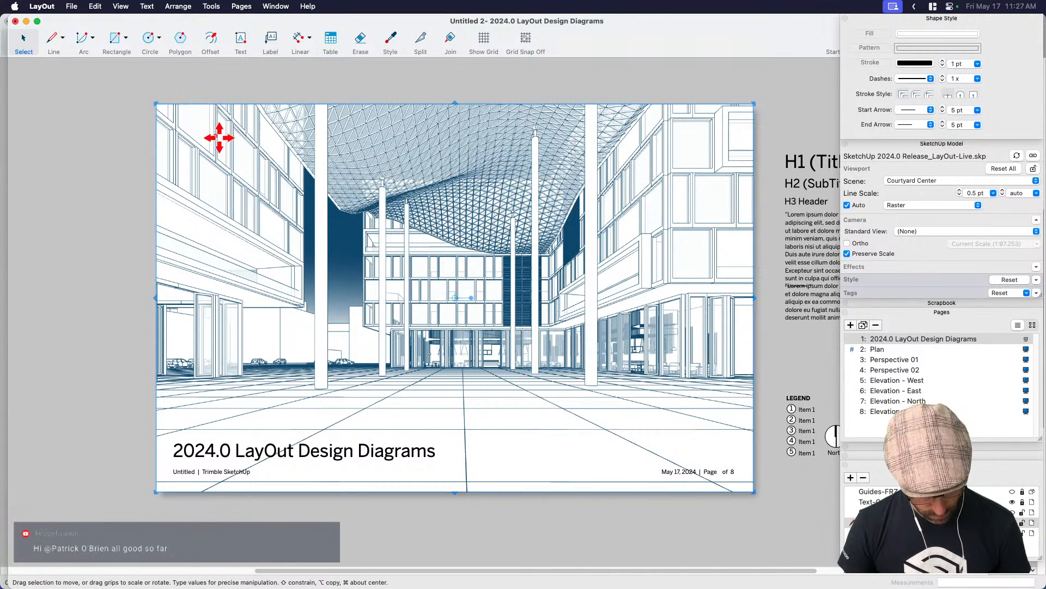
key("r")
left_click(156, 104)
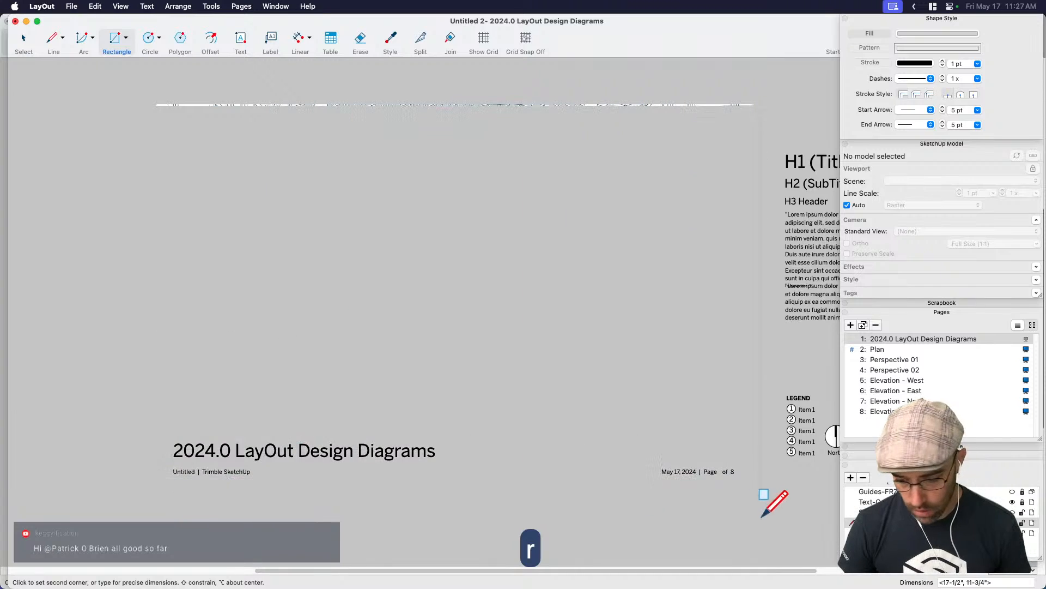
left_click(754, 491)
key("space")
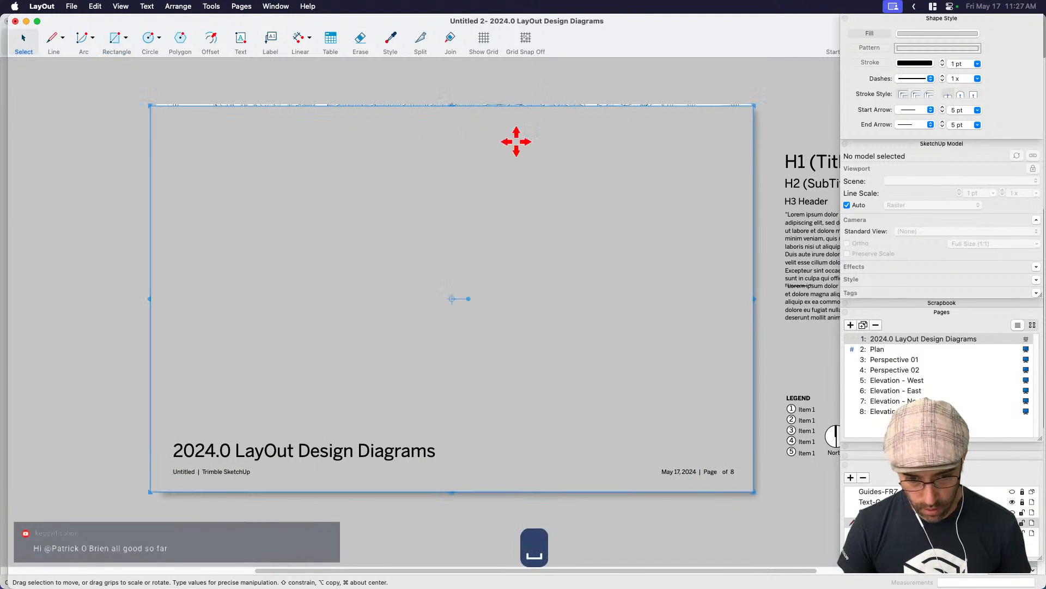
left_click_drag(450, 104, 450, 100)
key("space")
left_click(648, 220)
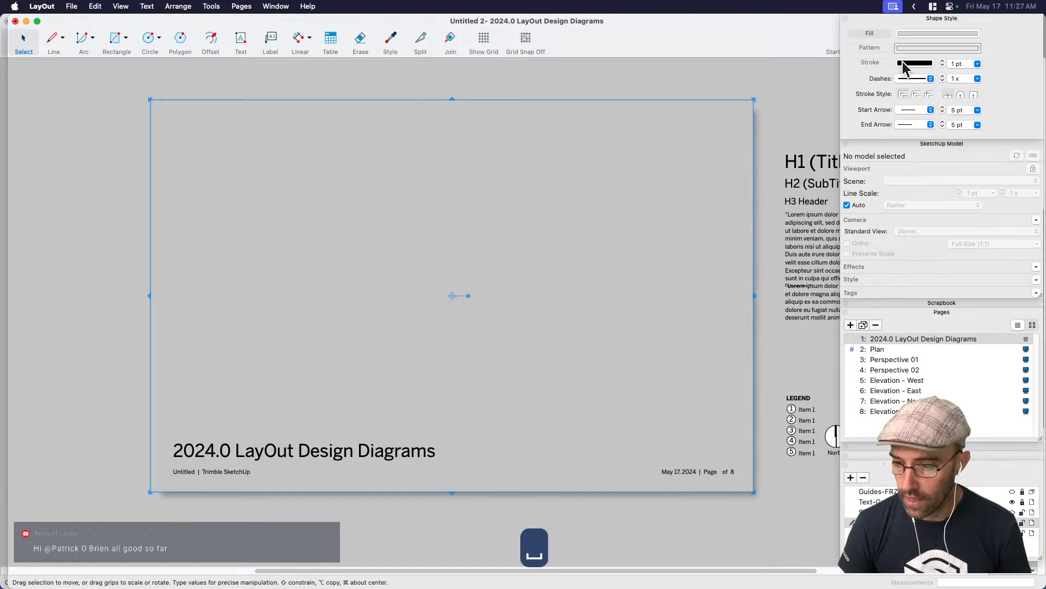
Fill the full-page rectangle with white at 78% opacity and show the SU-Above layer.
left_click(902, 33)
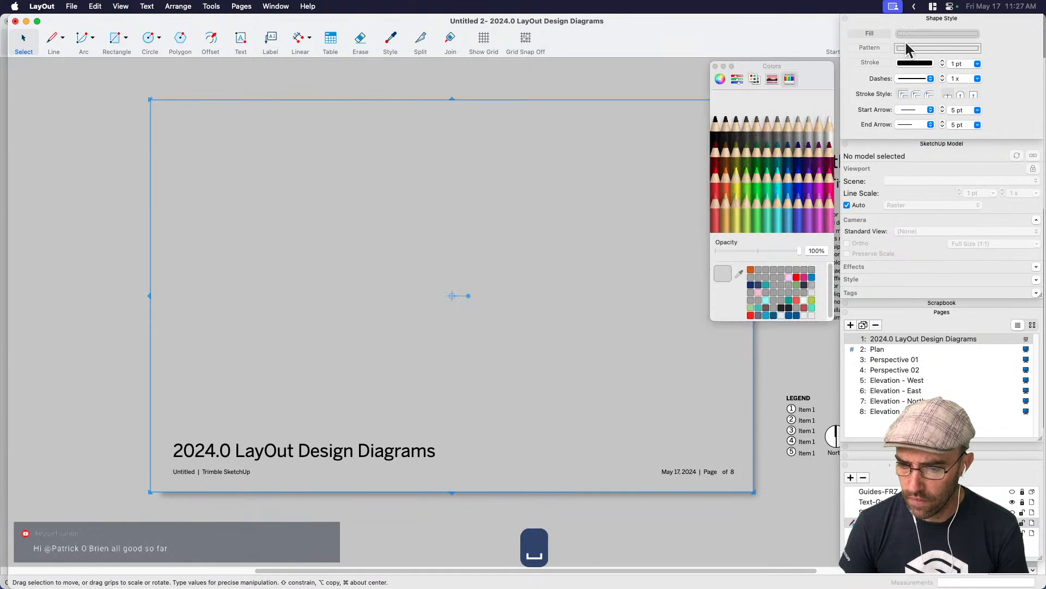
left_click(829, 129)
mouse_move(799, 250)
left_mouse_down()
mouse_move(754, 252)
mouse_move(796, 251)
mouse_move(784, 252)
left_mouse_up()
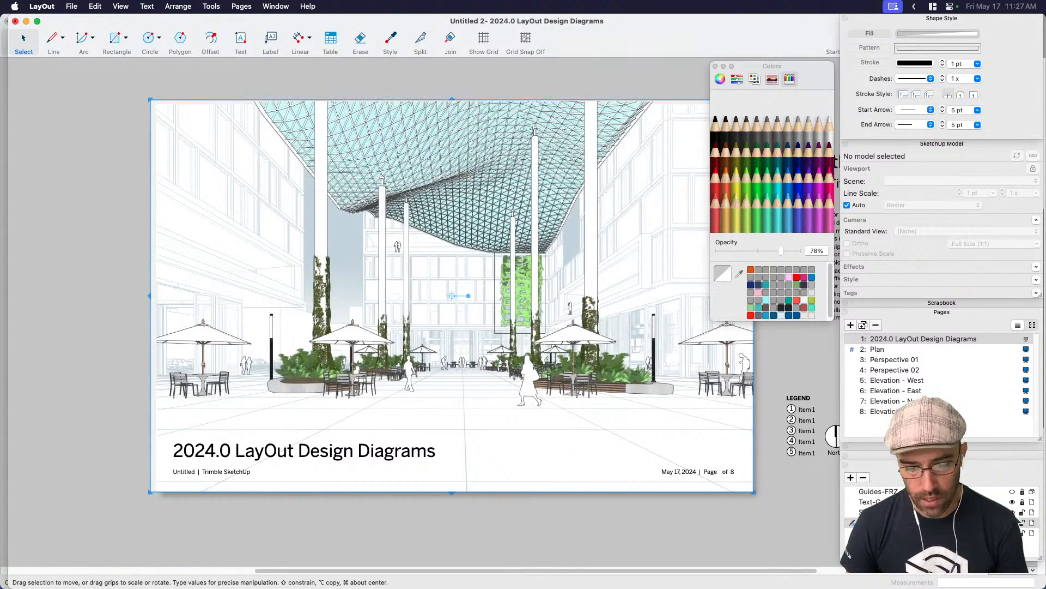
Inspect the outline around the green wall in the viewport, and switch to SketchUp to examine that wall up close.
scroll(561, 371, "up", 2)
scroll(562, 371, "up", 5)
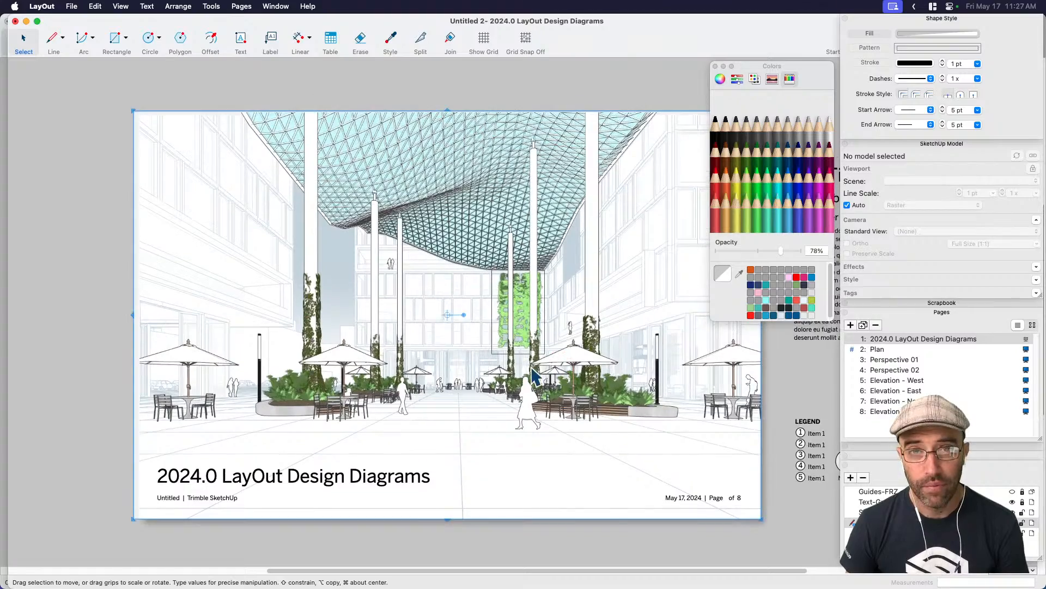
scroll(520, 373, "down", 4)
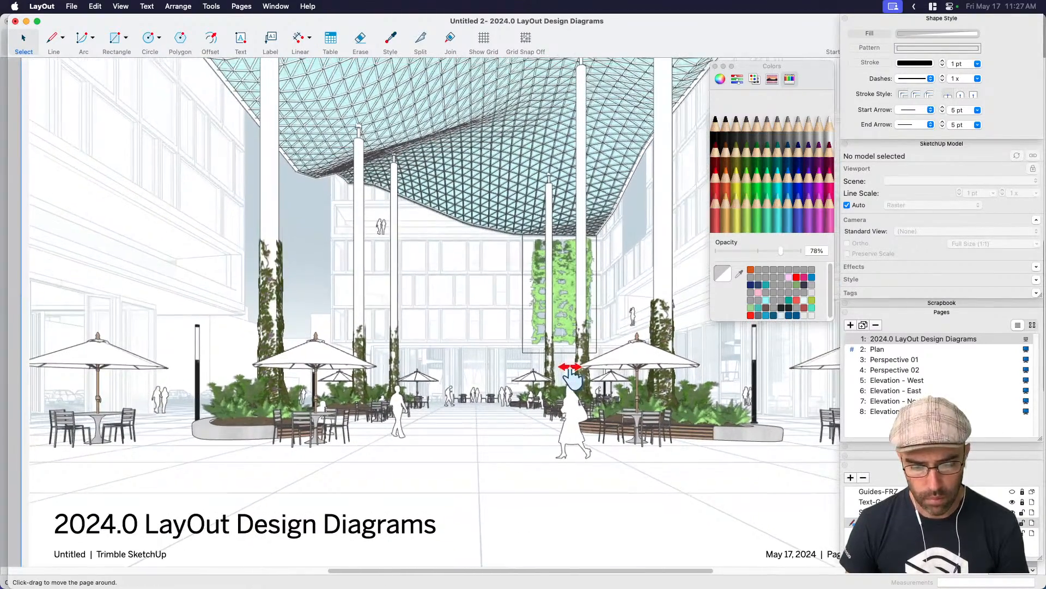
scroll(540, 235, "up", 3)
scroll(537, 229, "up", 2)
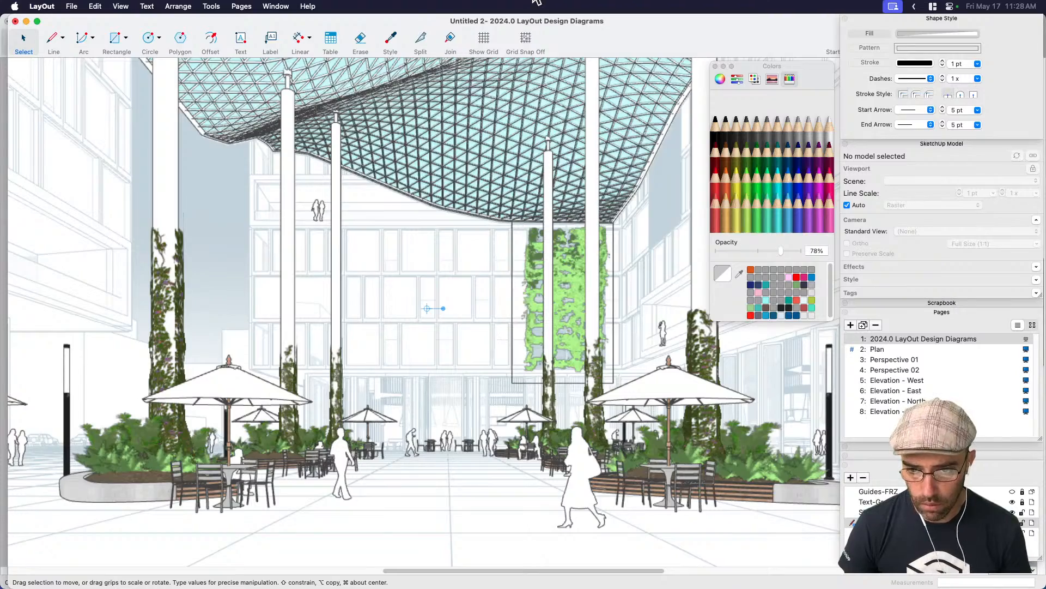
key("super+Tab")
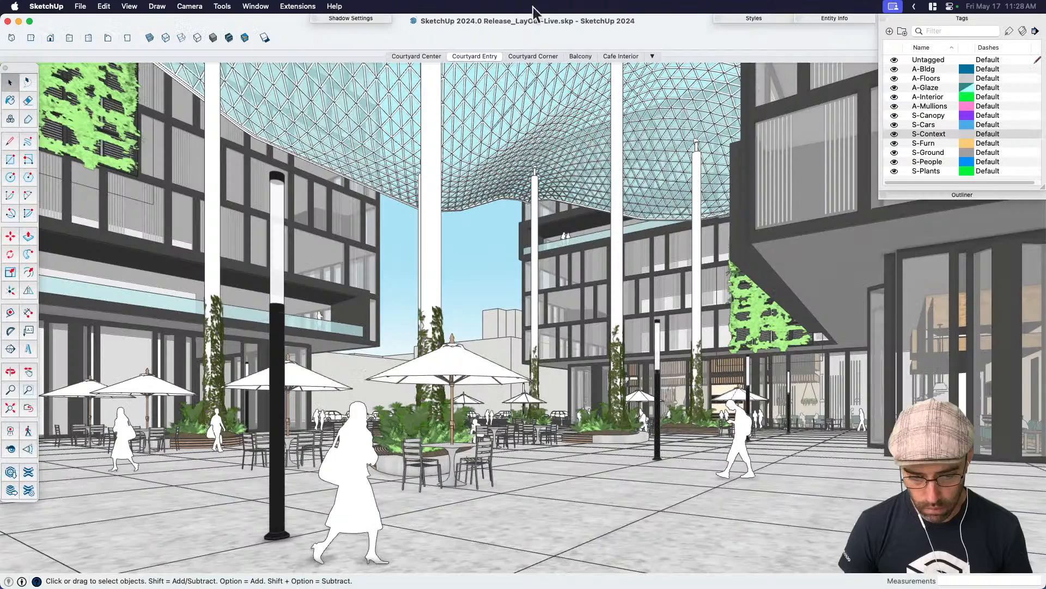
scroll(691, 284, "up", 10)
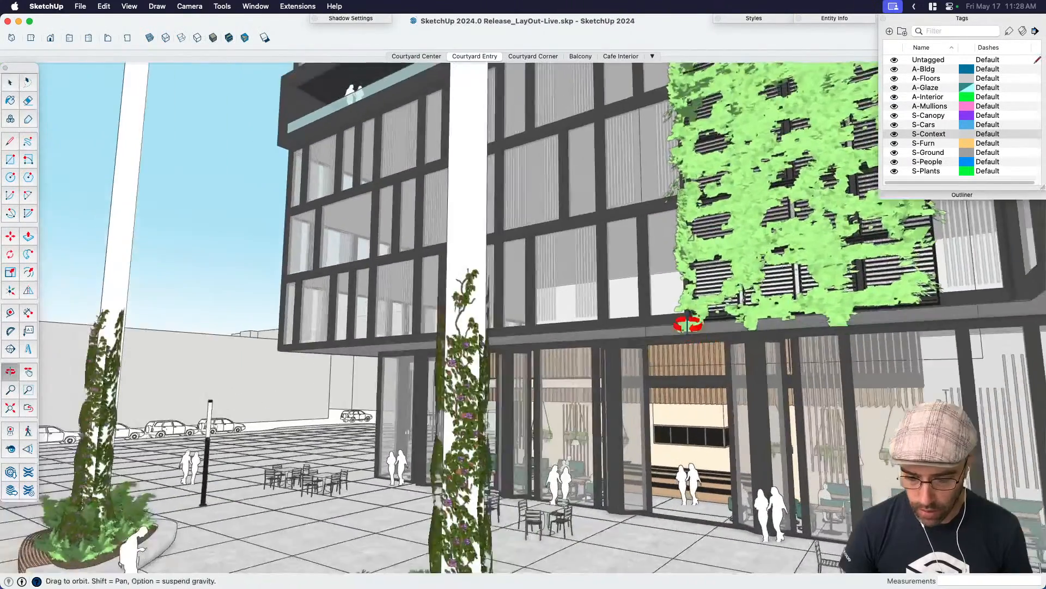
middle_click_drag(688, 324, 672, 444)
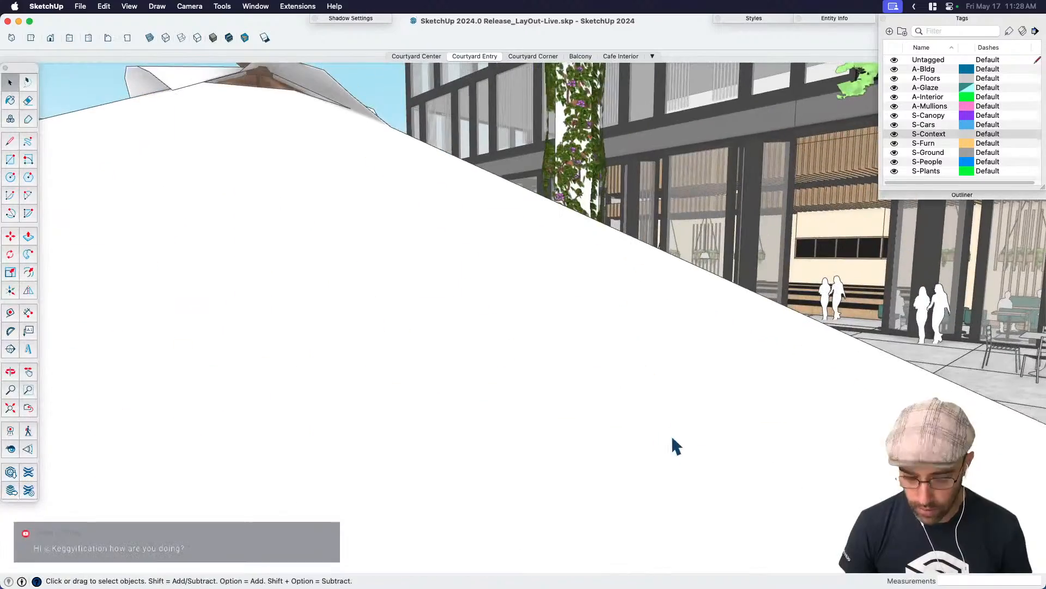
key("h")
middle_click_drag(689, 297, 754, 339)
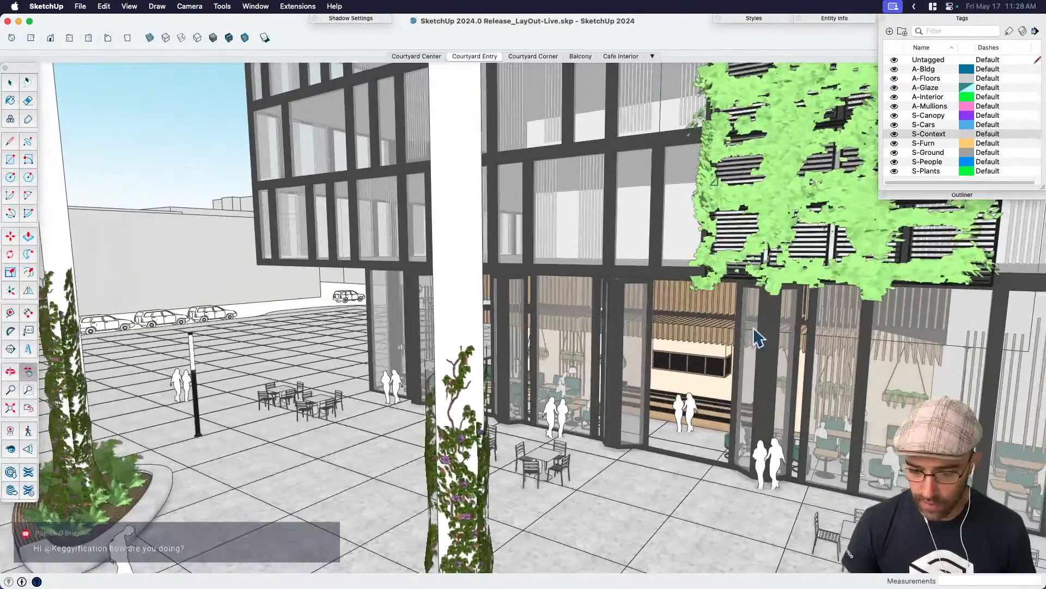
key("space")
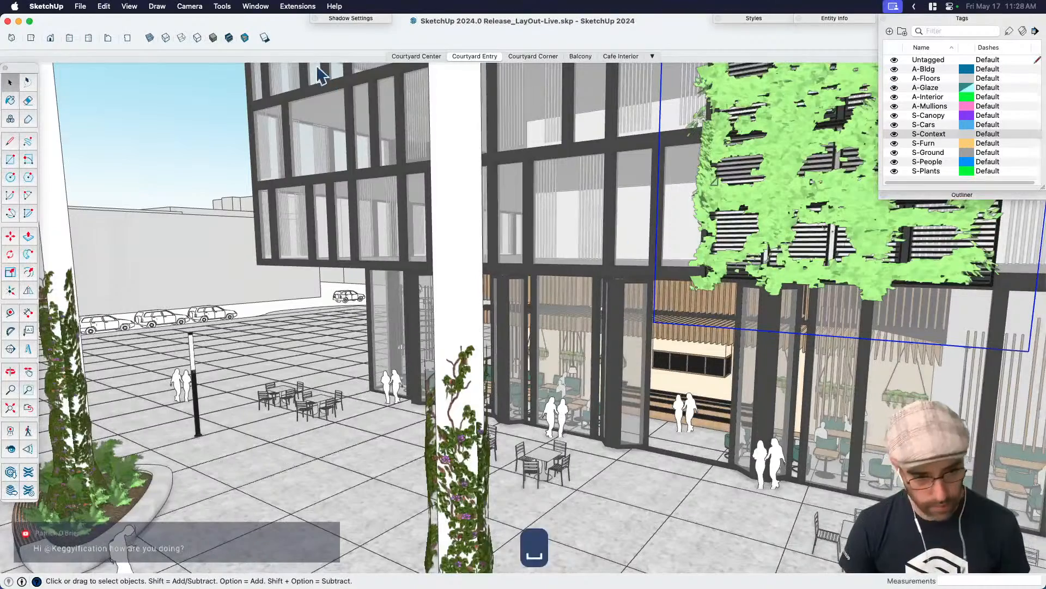
Display the SketchUp model in Hidden Line style to check the green wall's outline, and save the model.
left_click(294, 7)
left_click(313, 110)
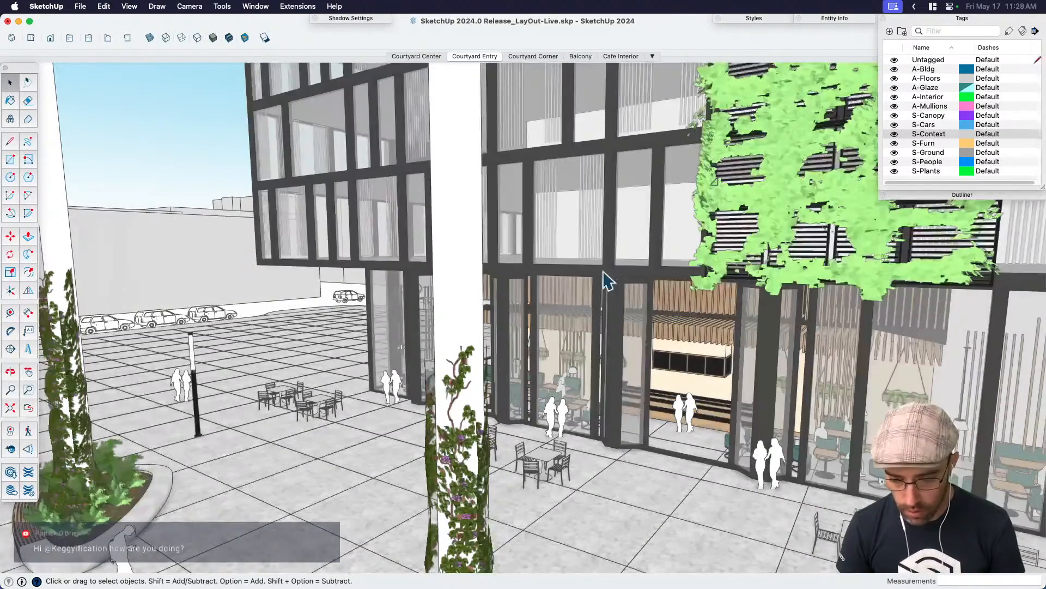
middle_click_drag(605, 281, 641, 397)
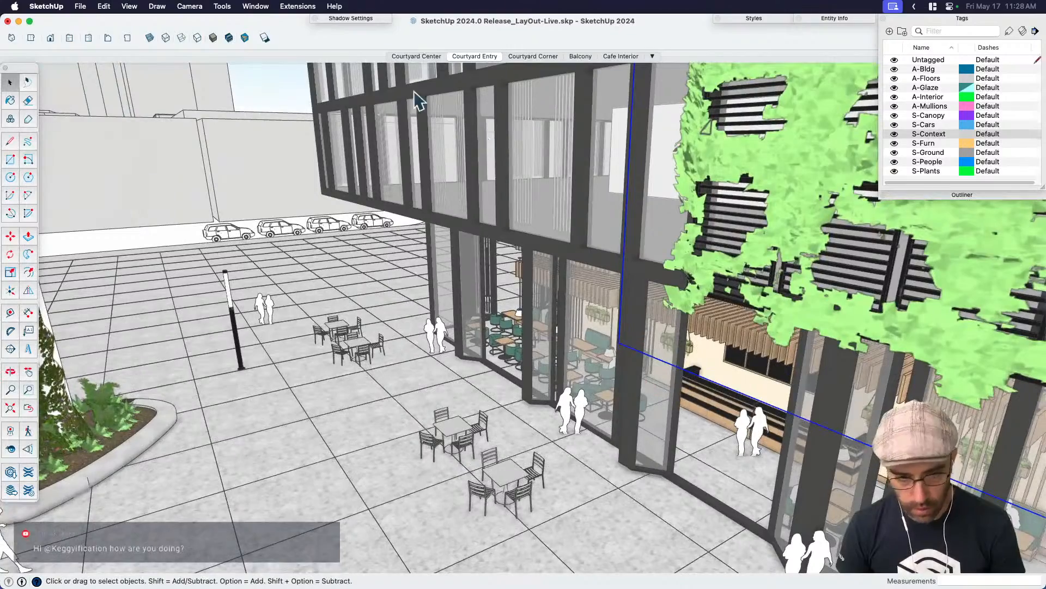
left_click(198, 37)
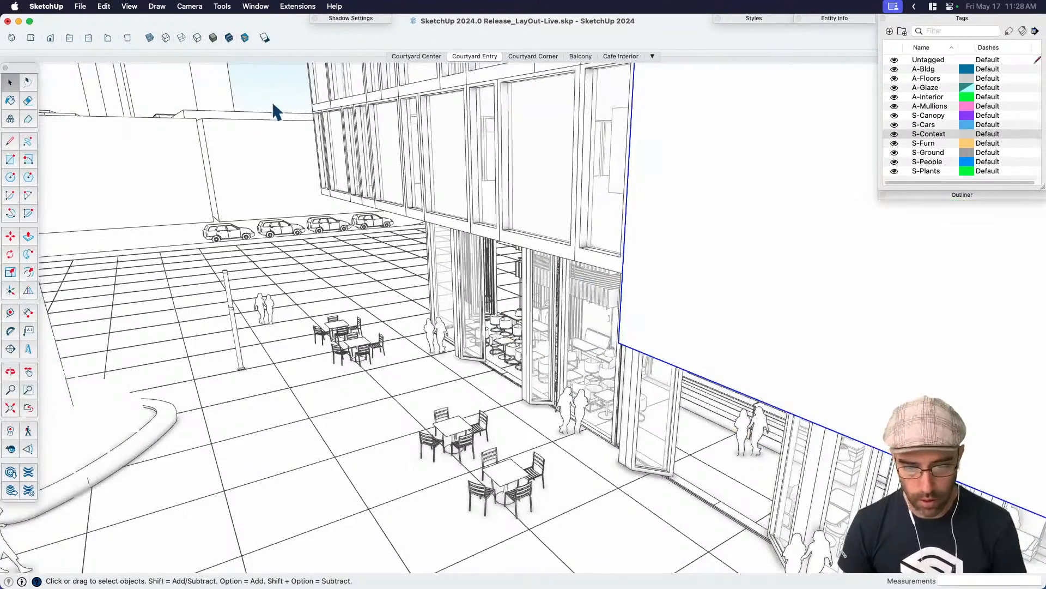
middle_click_drag(748, 362, 811, 337)
key("super+s")
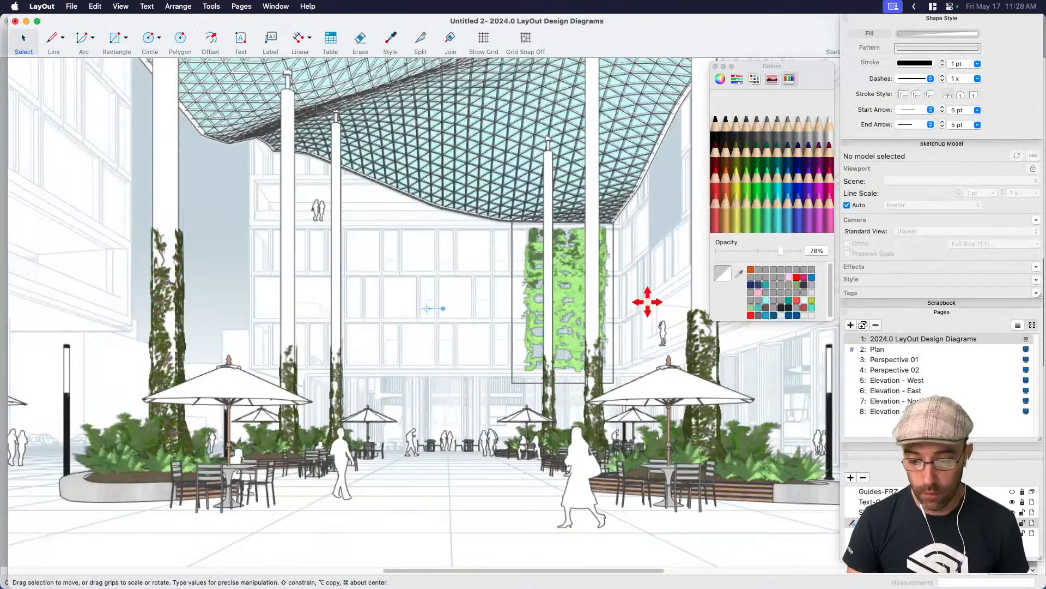
Return to LayOut and update the courtyard viewport with the furniture and plants from the saved SketchUp model.
key("space")
right_click(464, 347)
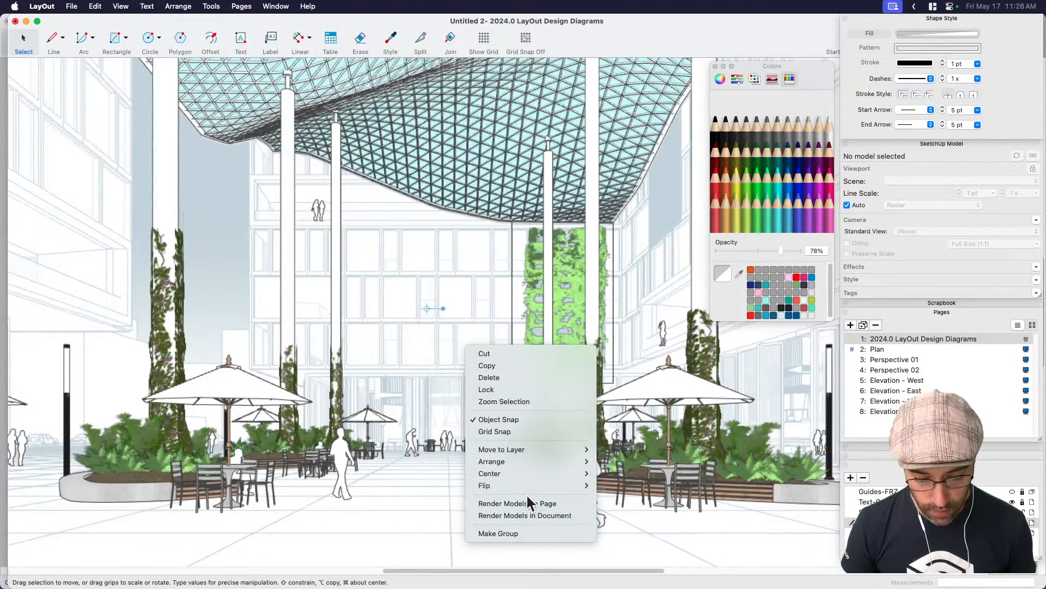
left_click(461, 401)
scroll(462, 401, "down", 5)
middle_click_drag(553, 404, 513, 407)
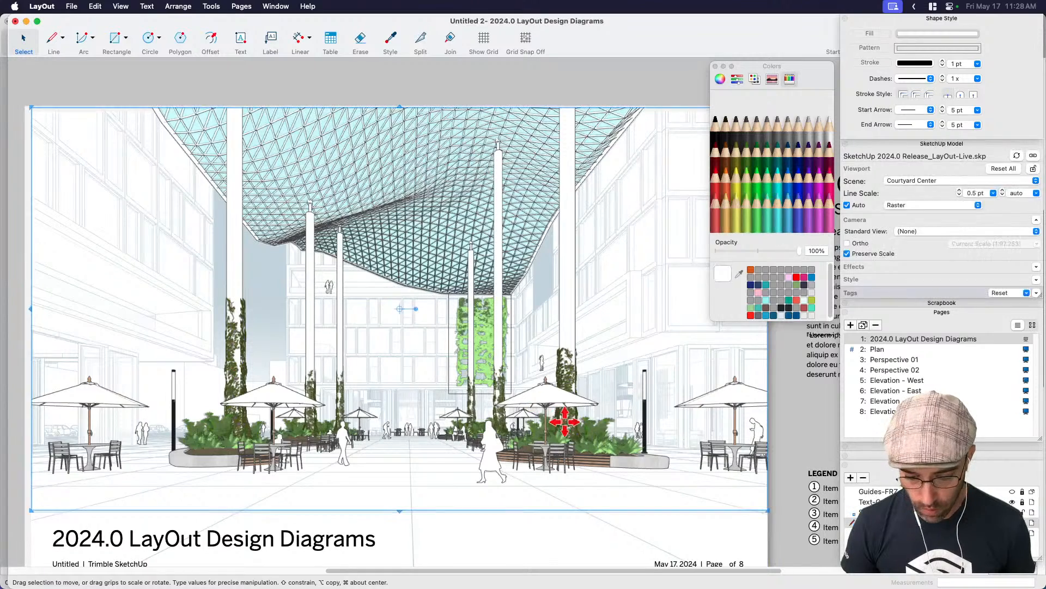
key("space")
right_click(552, 407)
left_click(625, 469)
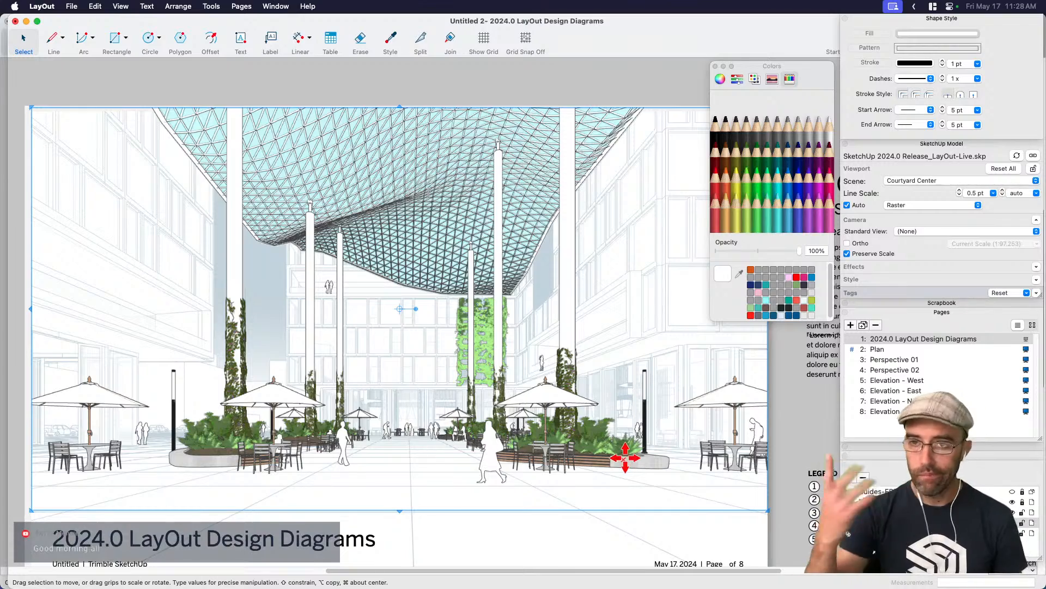
key("space")
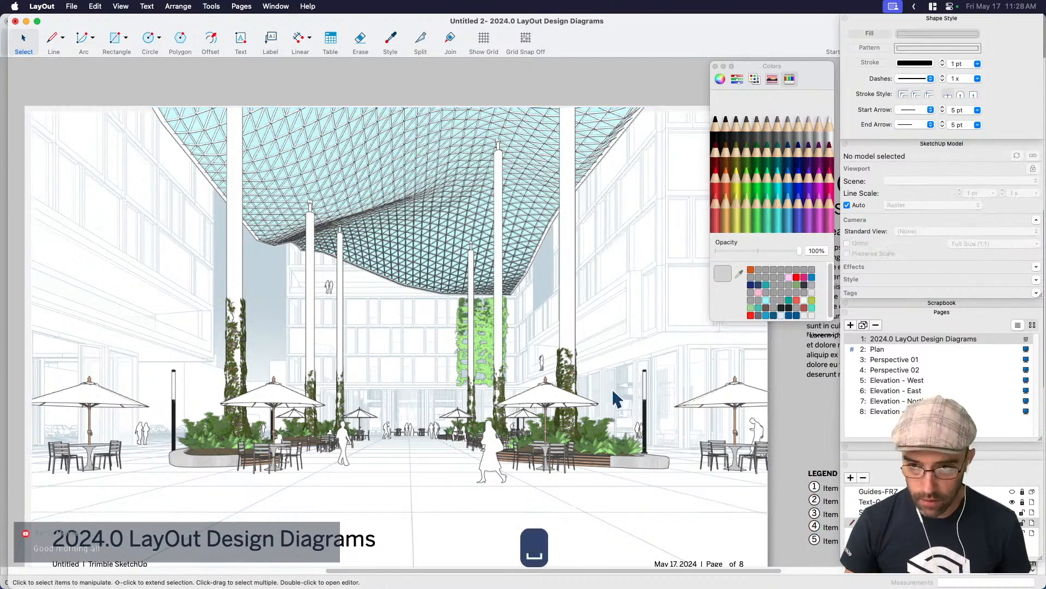
Stretch the upper edge of the SU-Above courtyard viewport to the page's upper edge and deselect it.
scroll(620, 397, "down", 5)
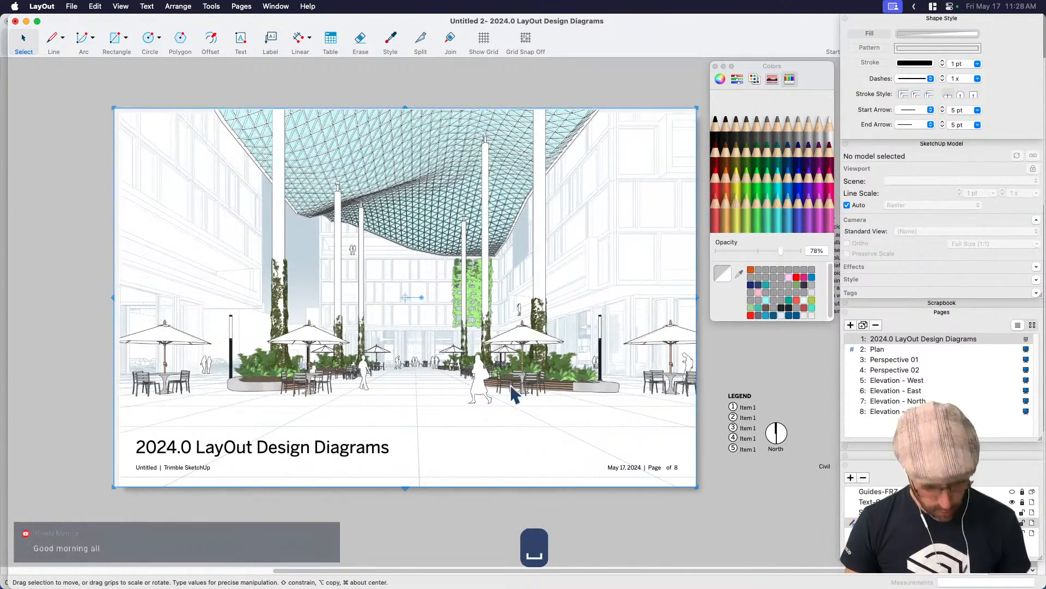
left_click(427, 124)
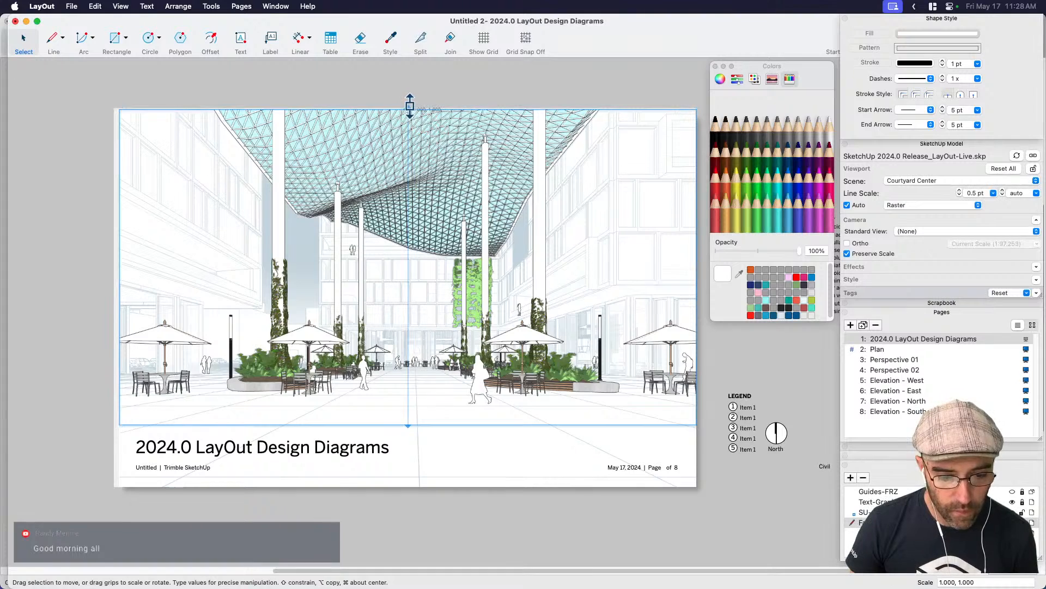
left_click_drag(411, 102, 411, 108)
left_click(430, 89)
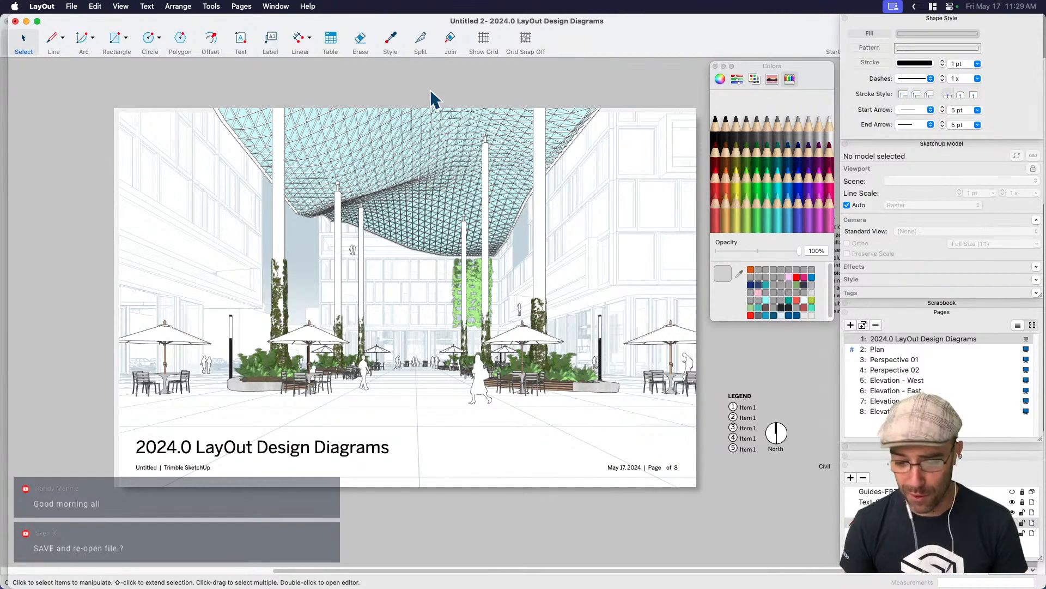
Lock the SU-Above layer and select the white fade rectangle beneath its viewport.
scroll(453, 241, "up", 2)
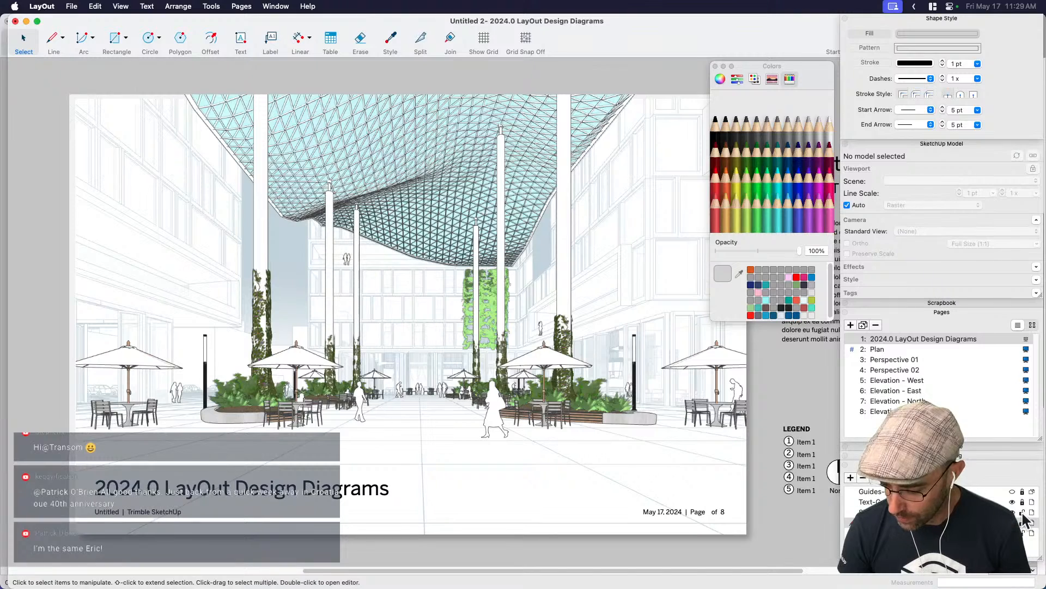
left_click(615, 305)
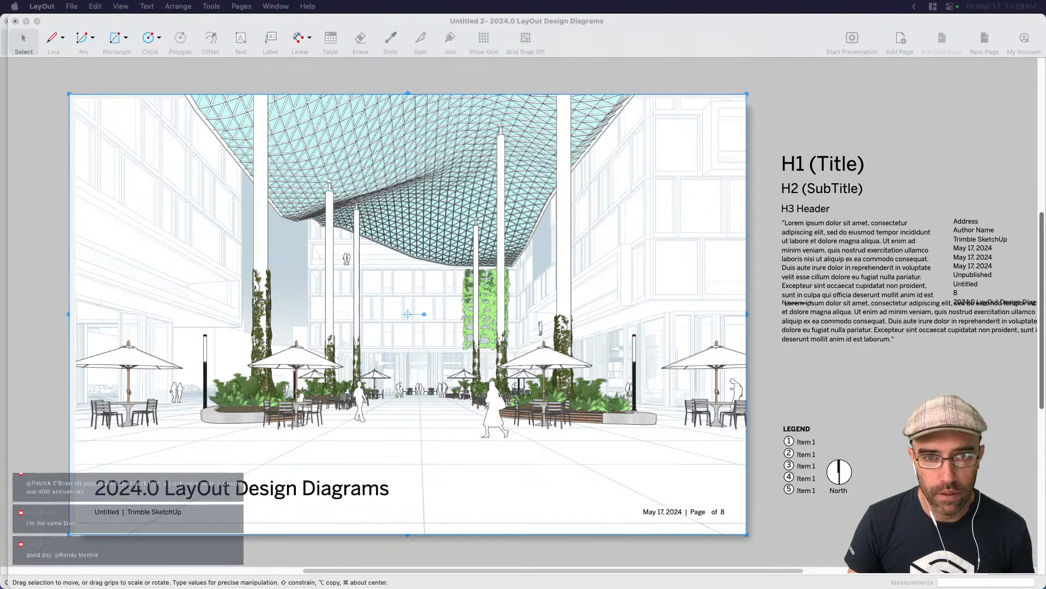
middle_click_drag(501, 281, 532, 293)
scroll(538, 279, "up", 1)
left_click(529, 297)
scroll(529, 298, "up", 2)
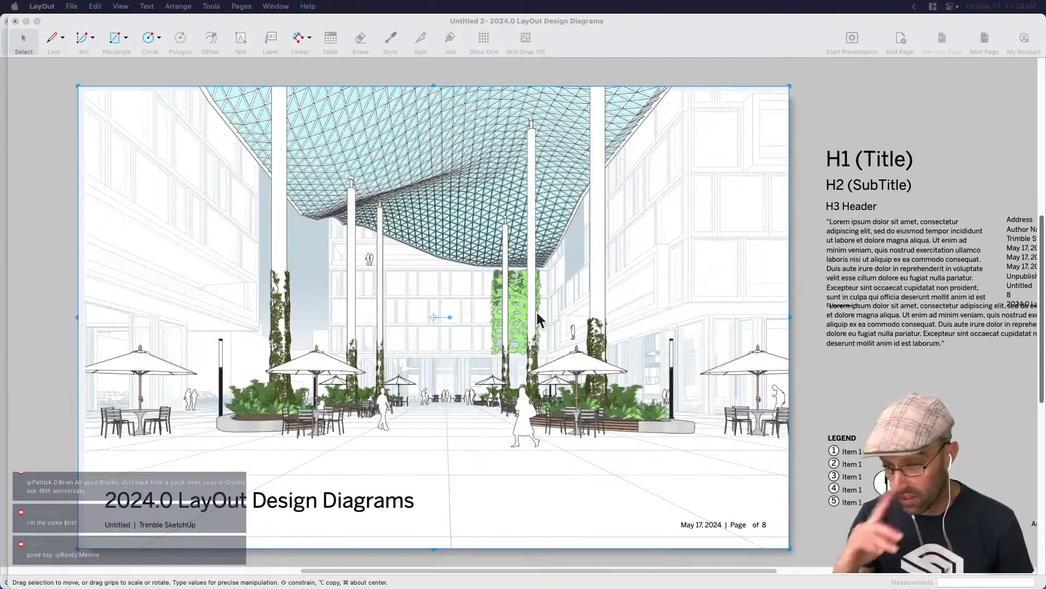
left_click(651, 331)
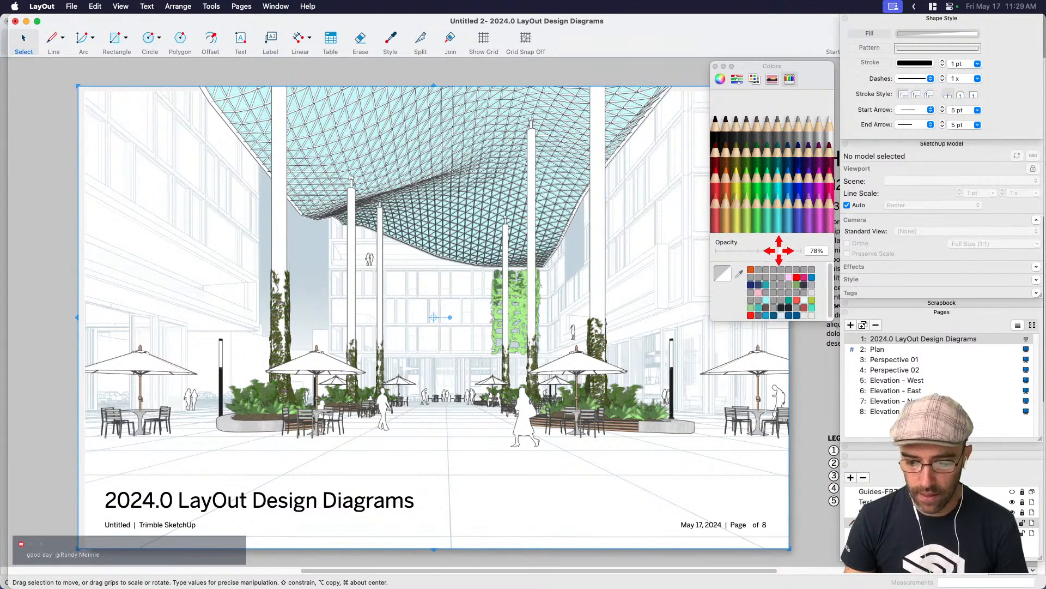
Try the fade rectangle's fill at 0% opacity, settle on 50%, and deselect it to review the page.
left_click_drag(779, 250, 713, 253)
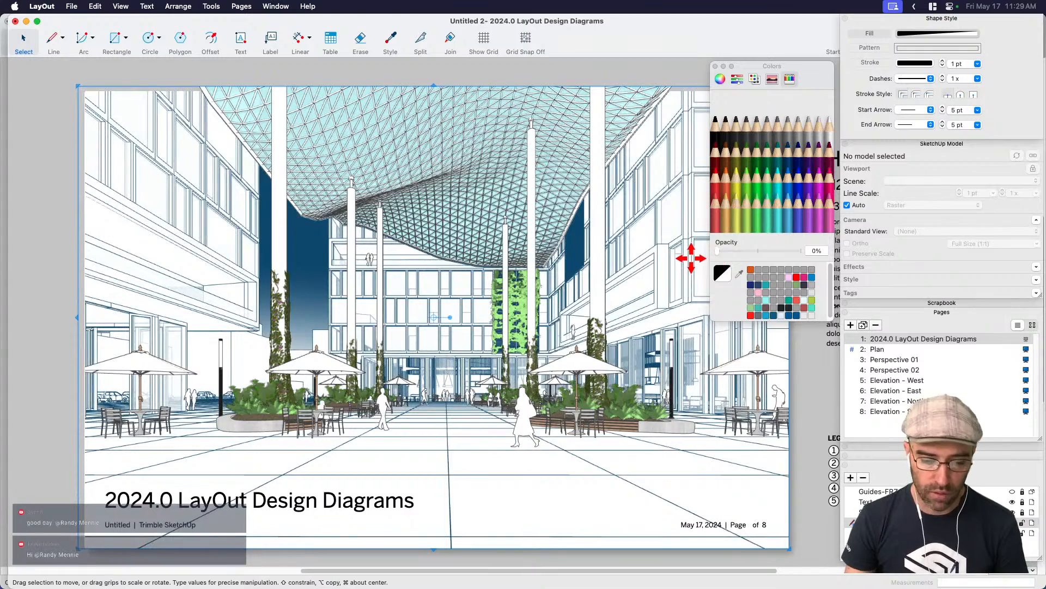
left_click_drag(717, 252, 758, 255)
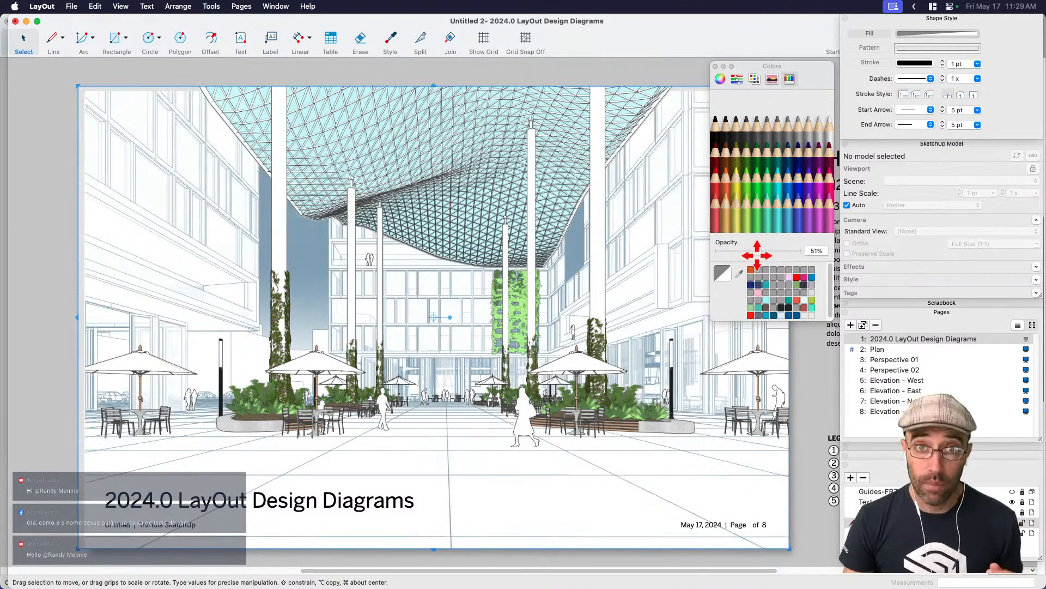
scroll(597, 364, "down", 5)
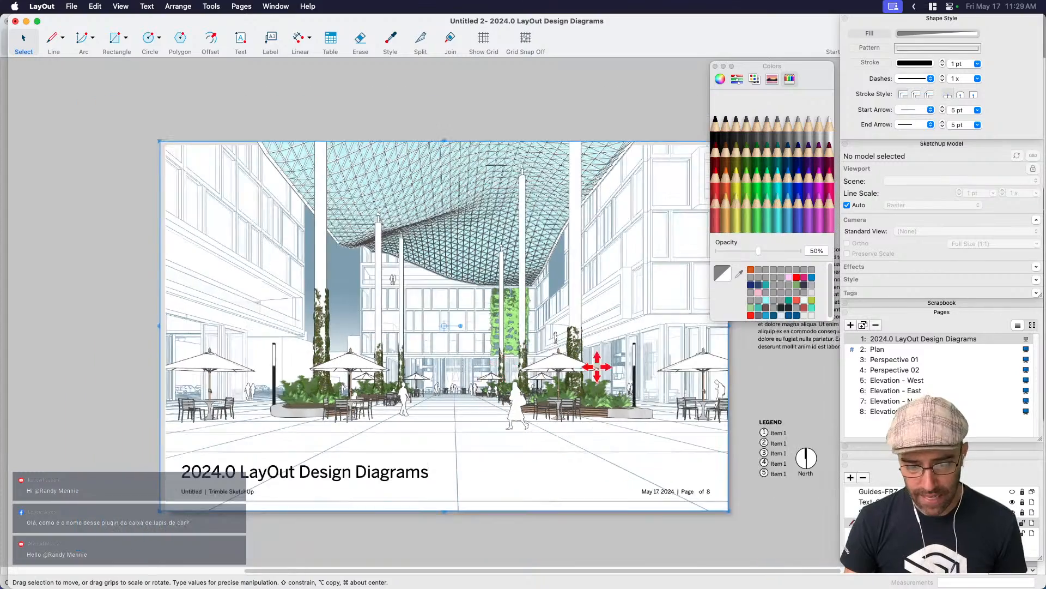
middle_click_drag(598, 366, 544, 368)
key("space")
scroll(602, 385, "up", 3)
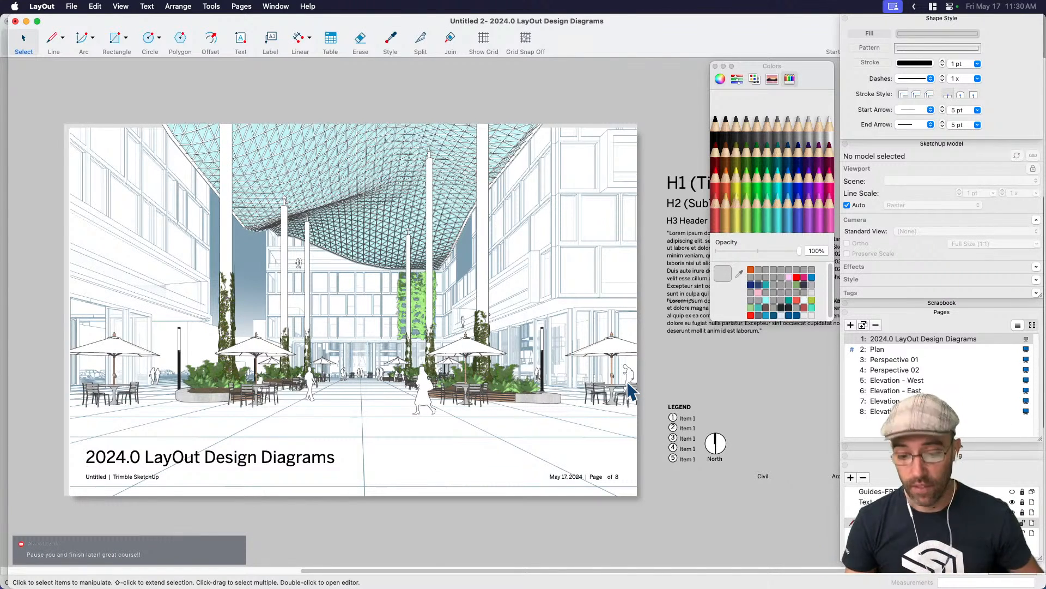
scroll(530, 364, "left", 3)
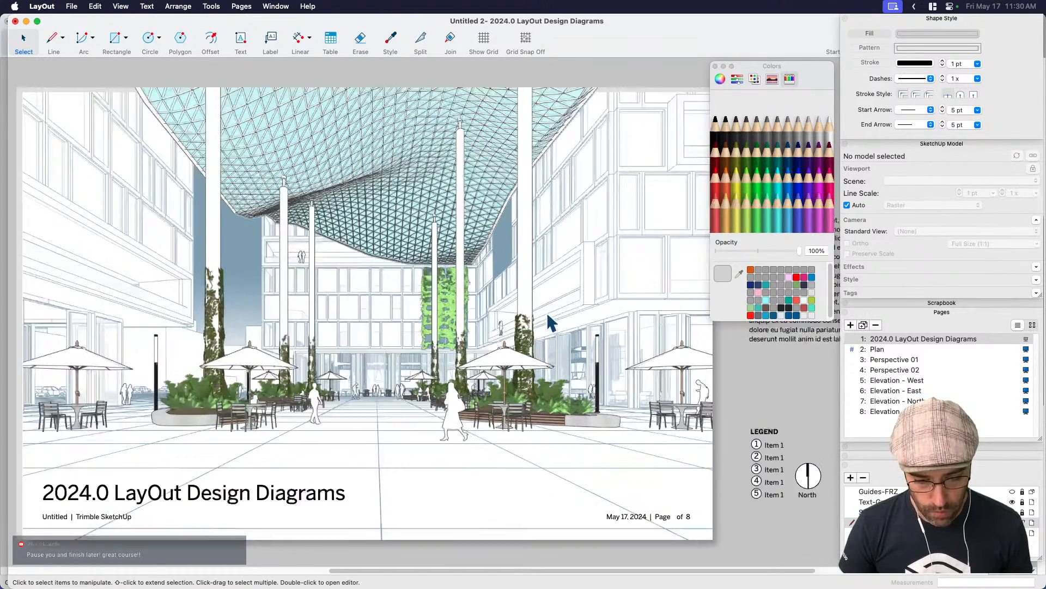
scroll(562, 322, "up", 2)
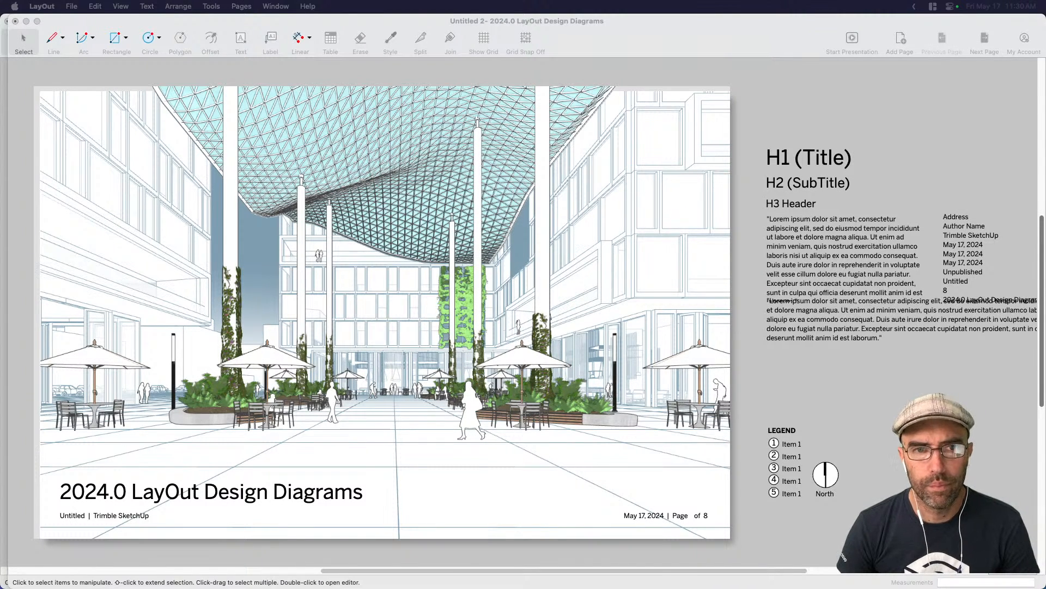
Save the document as LayOutLive in LayOut format, in the favorite folder whose name begins with 20240517_LAyOut.
key("super+s")
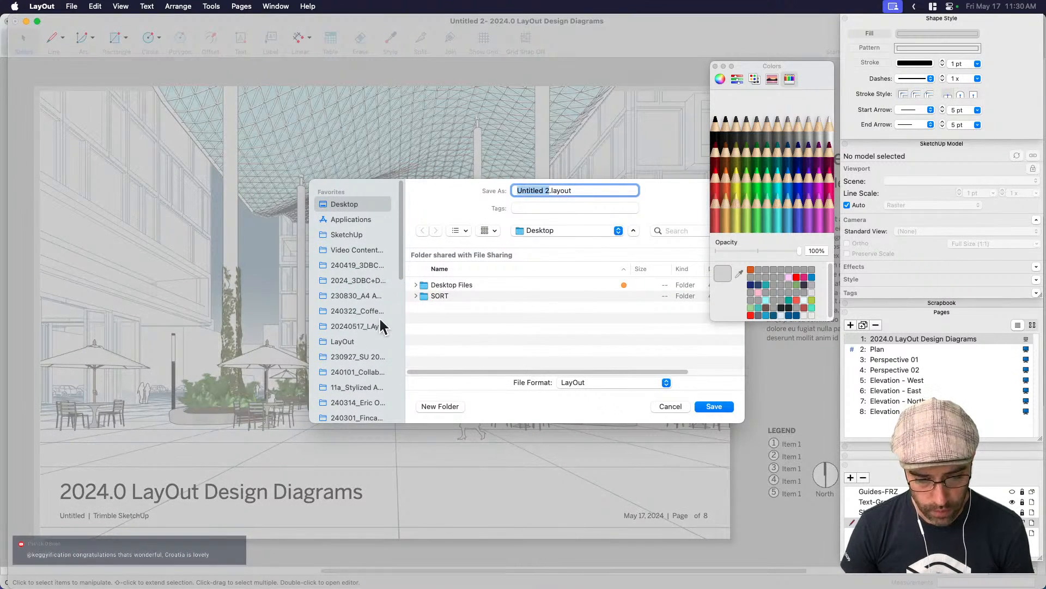
left_click(385, 326)
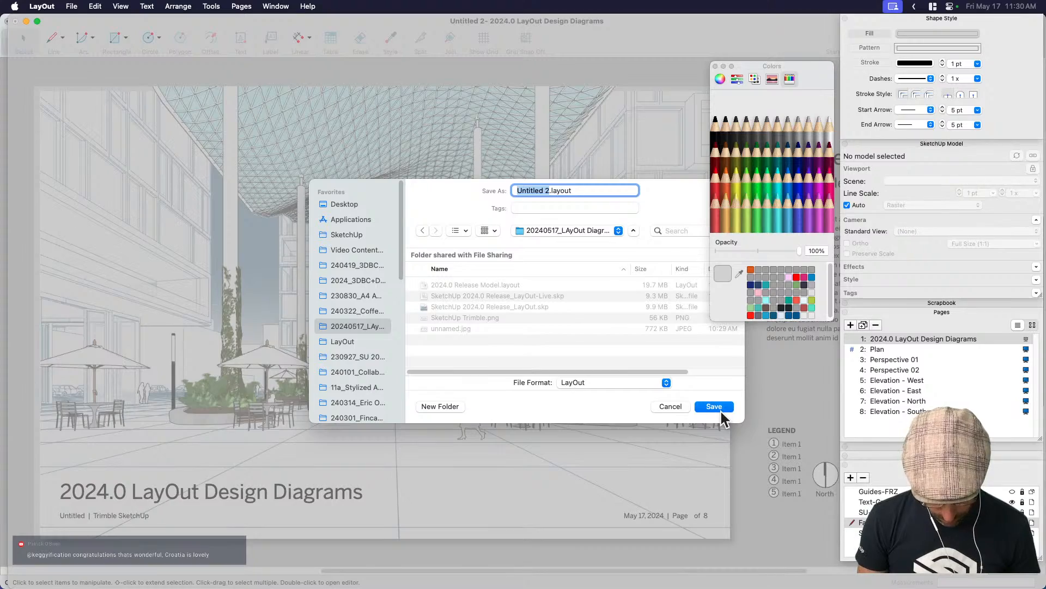
type("LayOutLive")
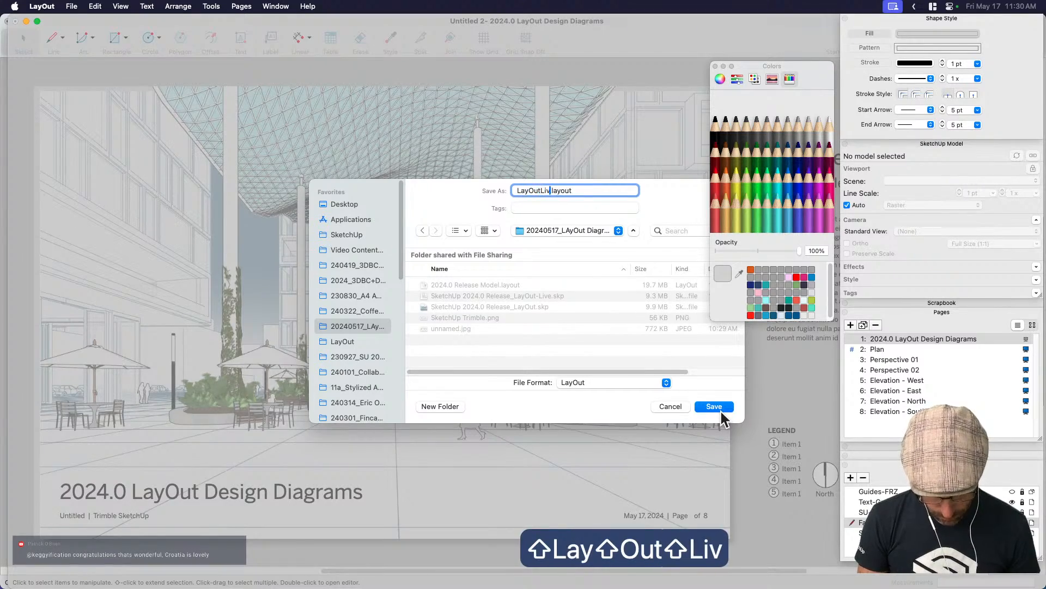
key("Return")
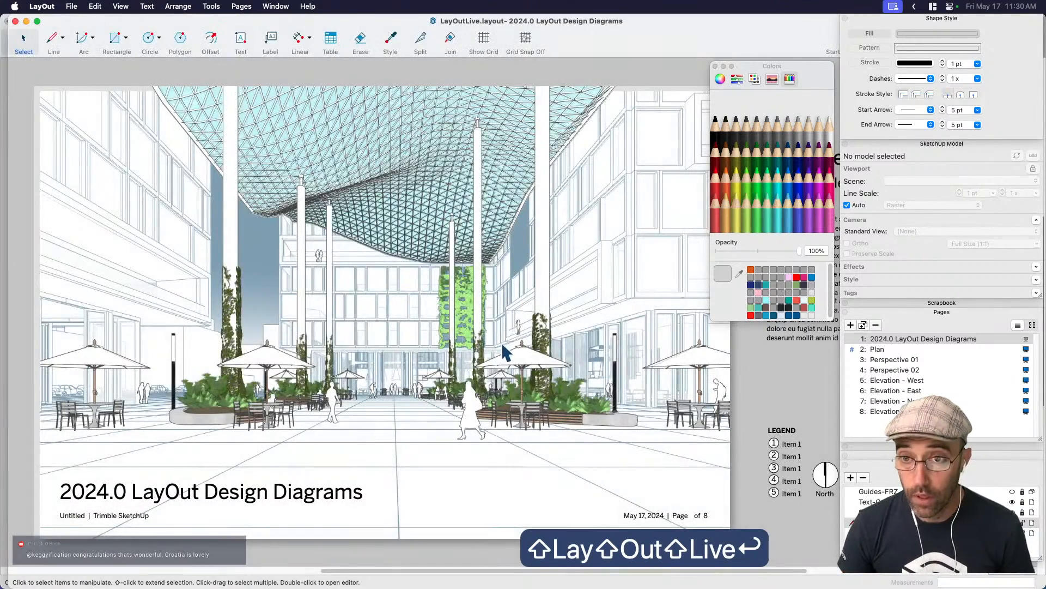
Delete the Perspective 01 through Elevation - South pages and the Plan page, keeping only the 2024.0 LayOut Design Diagrams page.
scroll(503, 342, "down", 1)
middle_click_drag(503, 343, 506, 335)
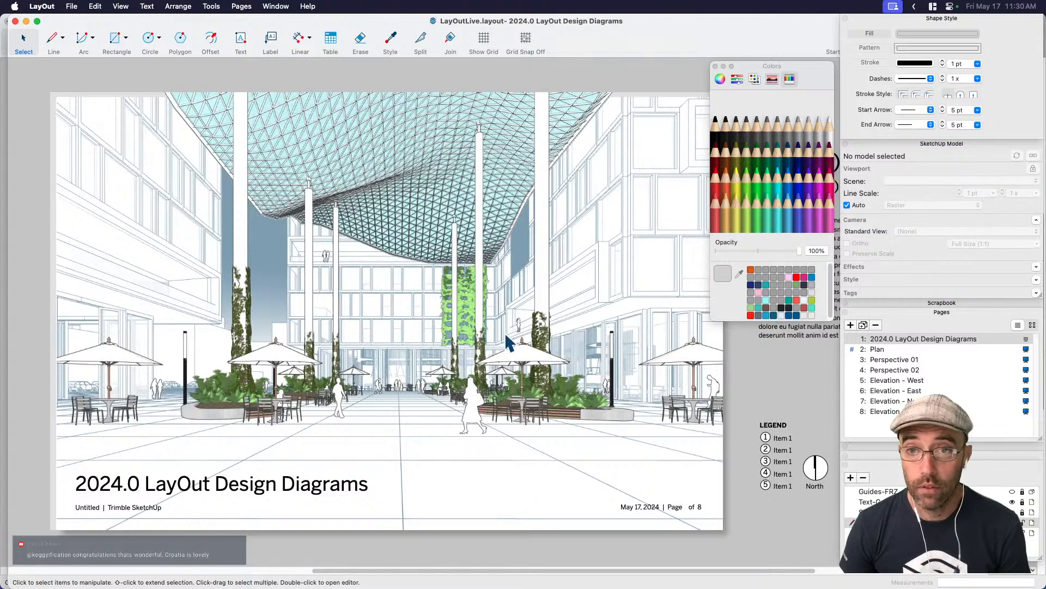
left_click(889, 360)
left_click(893, 412, "shift")
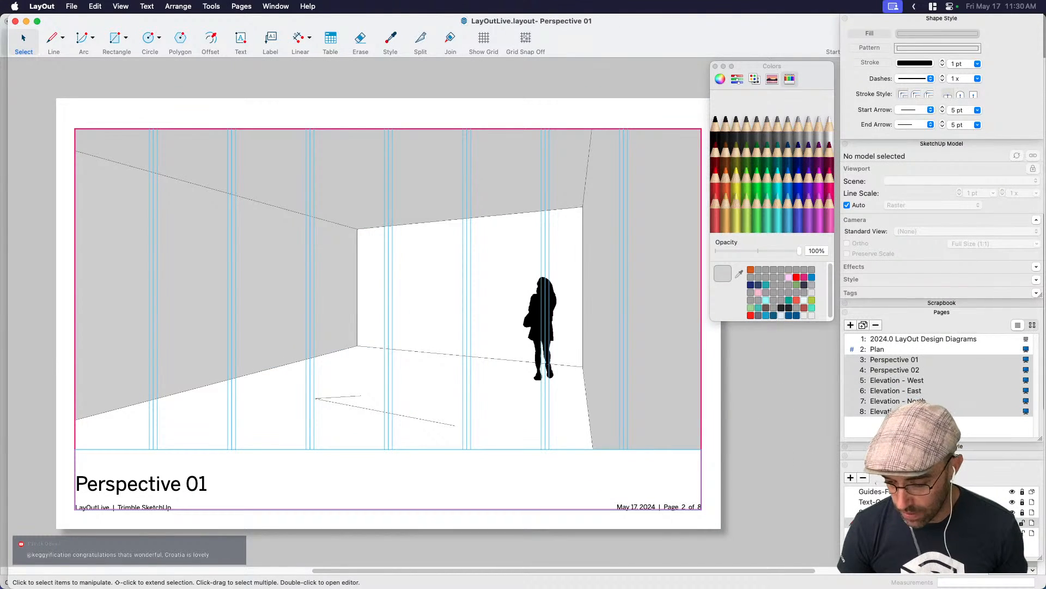
left_click(876, 325)
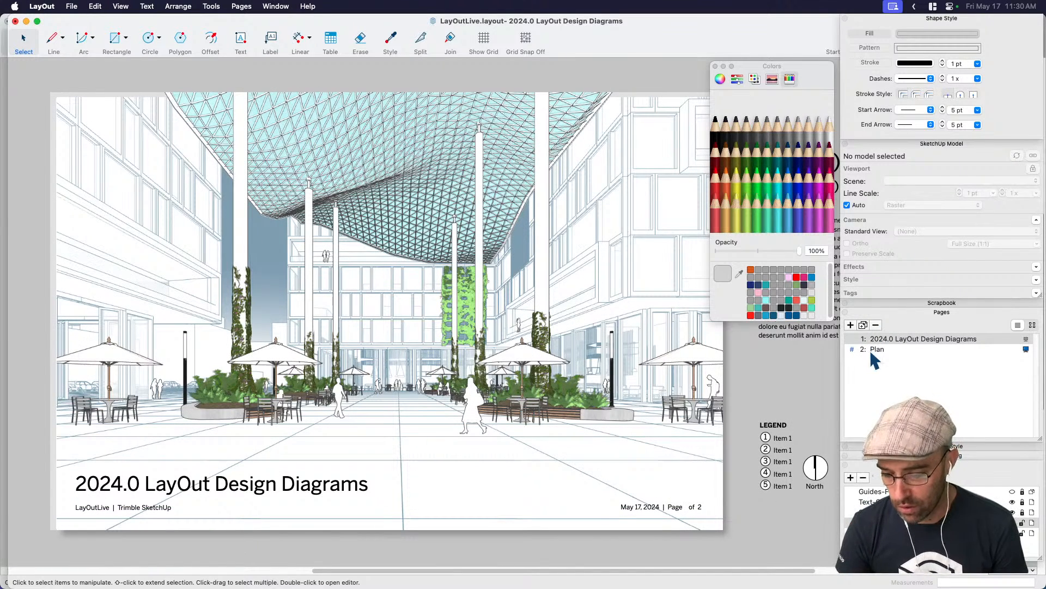
left_click(881, 348)
right_click(878, 351)
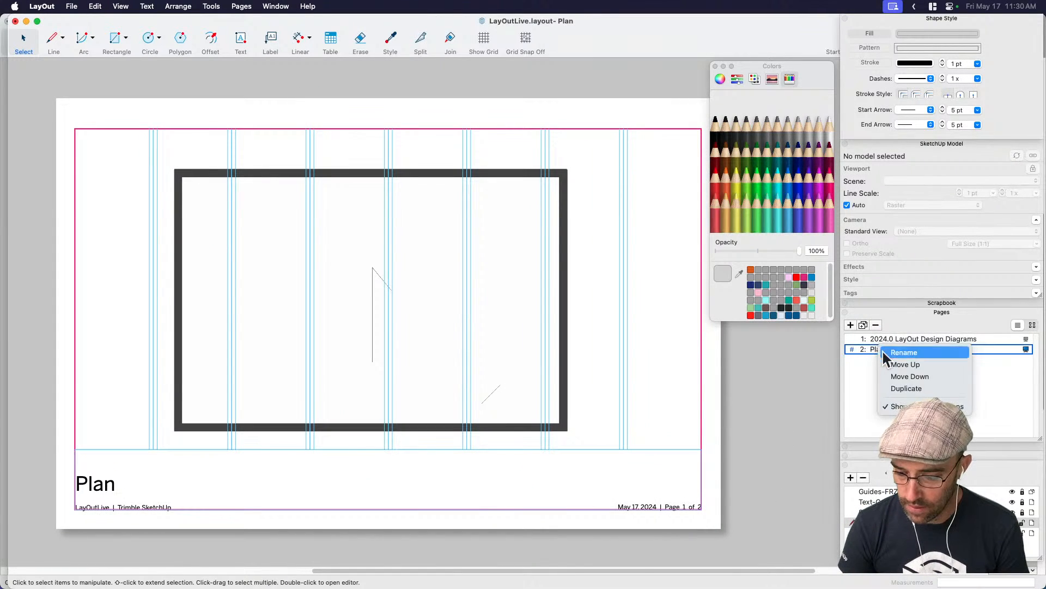
left_click(852, 391)
left_click(876, 325)
Review the title page and its off-page text samples, and switch to SketchUp with the LayOut-Live model open.
scroll(638, 384, "down", 3)
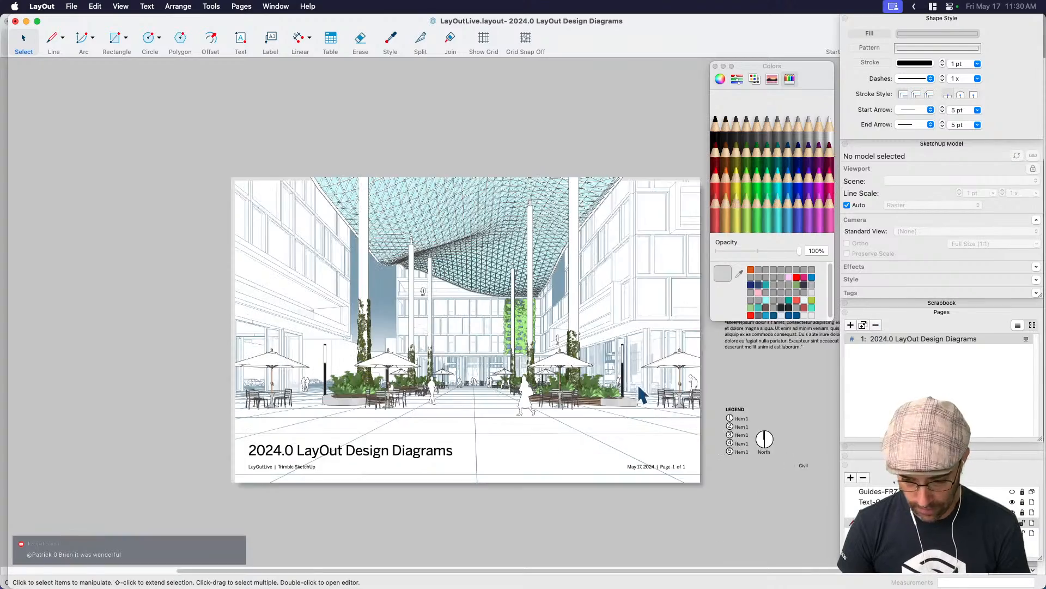
scroll(545, 408, "right", 3)
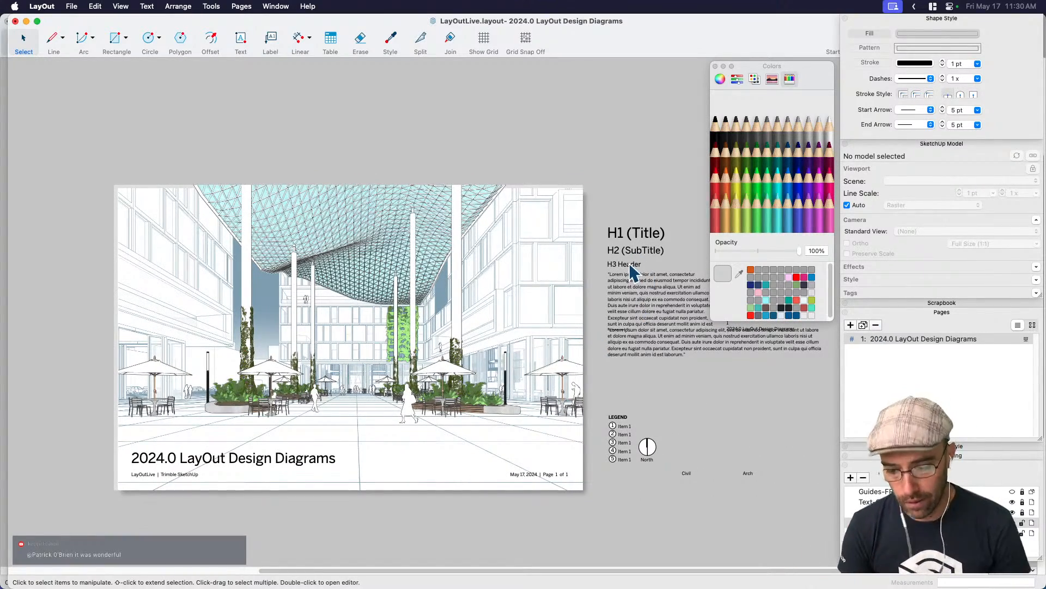
scroll(442, 354, "up", 2)
middle_click_drag(438, 355, 504, 340)
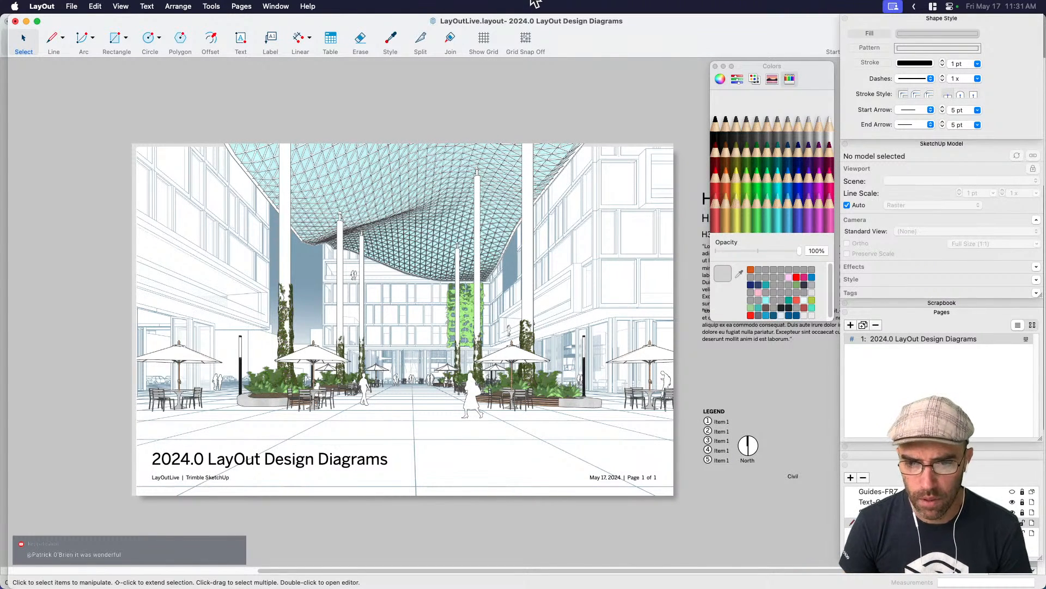
key("super+Tab")
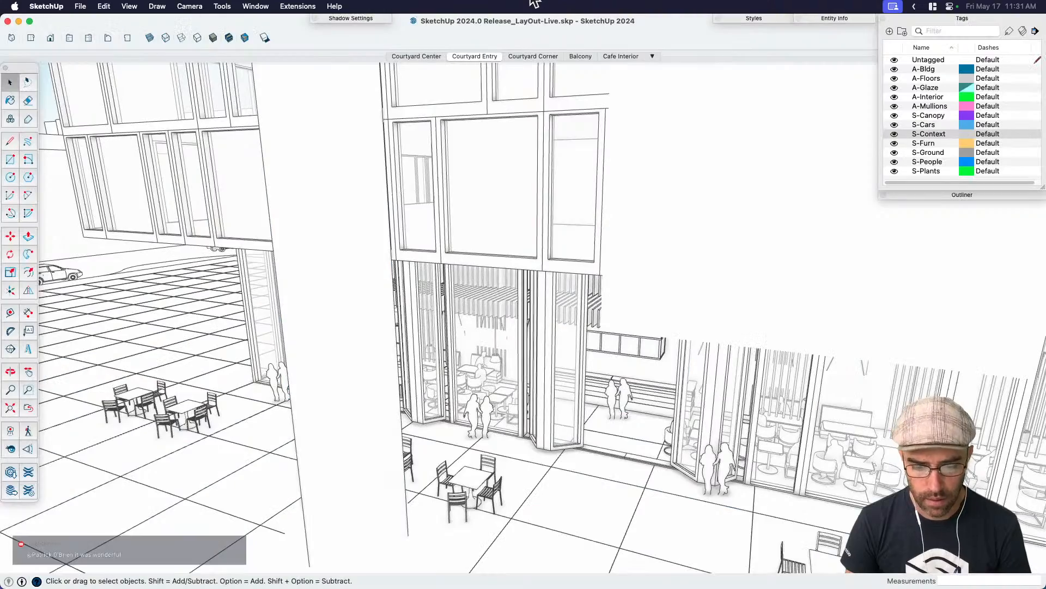
Examine the courtyard, canopy and both buildings up close and from above within the surrounding city context.
middle_click_drag(558, 196, 465, 395)
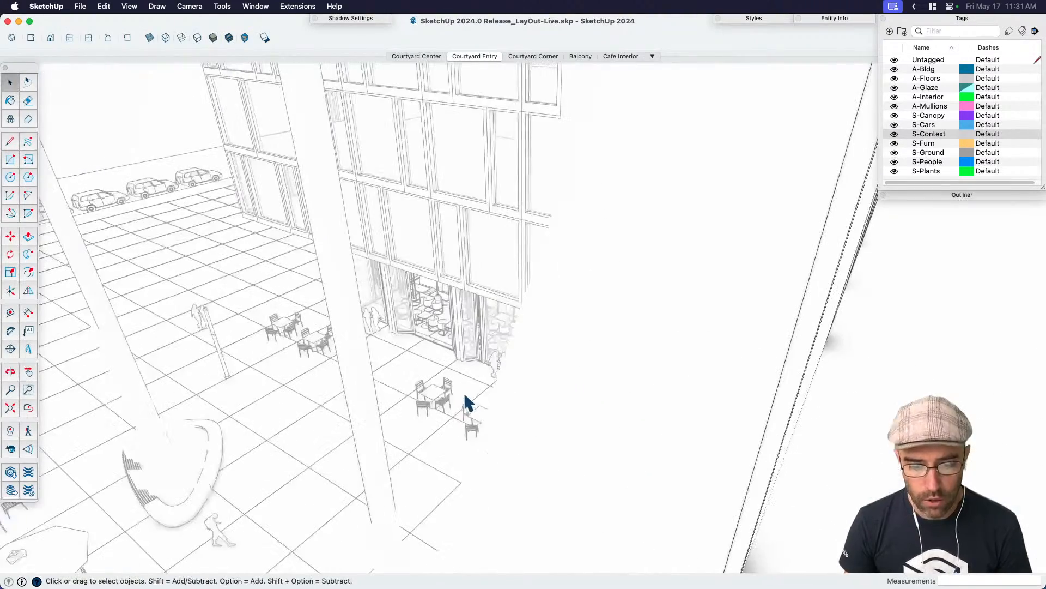
key("super+bracketleft")
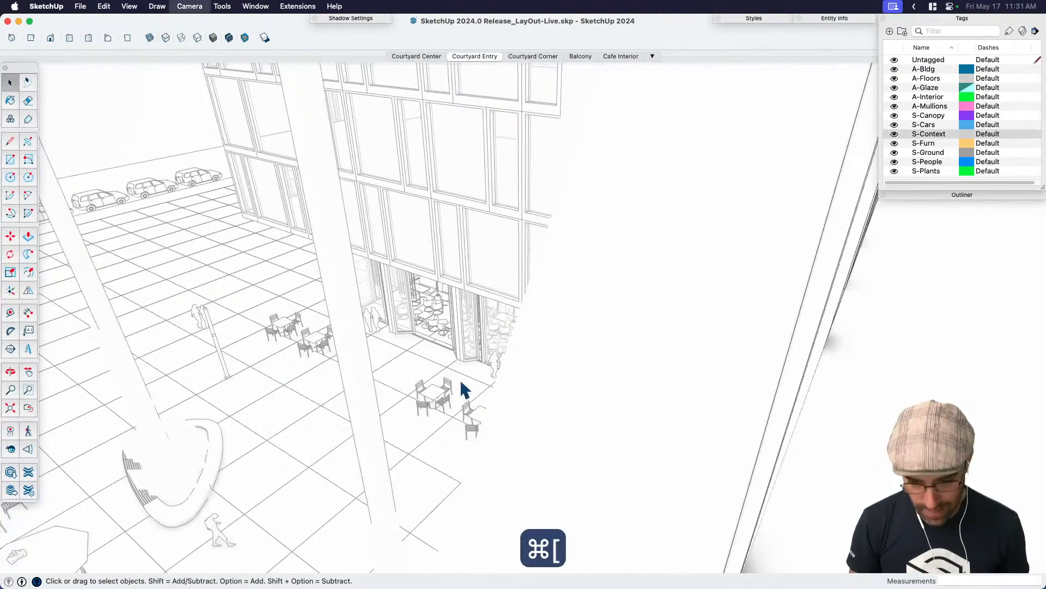
middle_click_drag(565, 290, 689, 244)
key("h")
left_click_drag(681, 244, 444, 342)
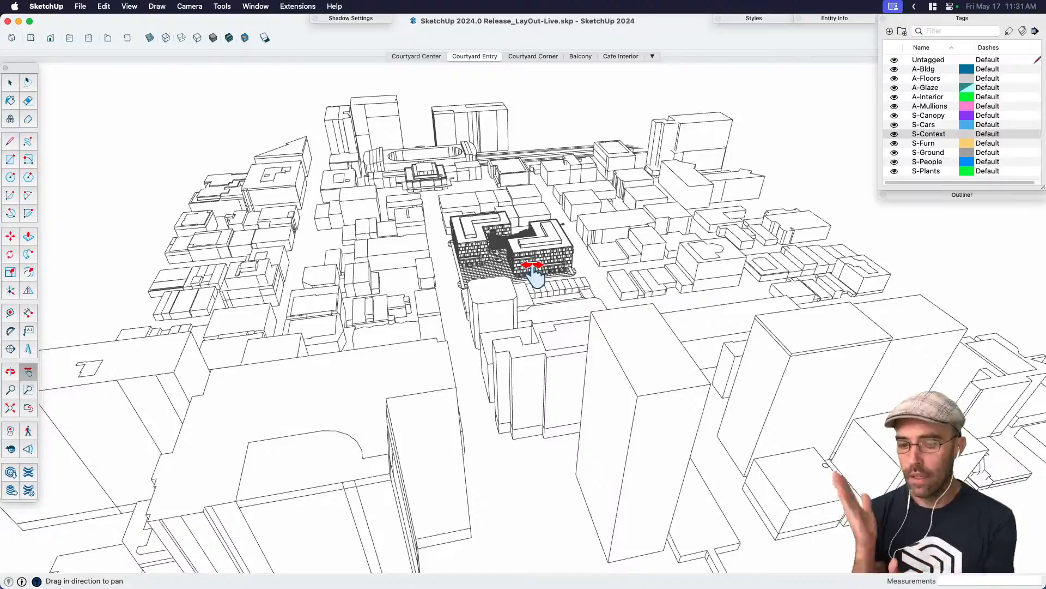
scroll(533, 275, "up", 10)
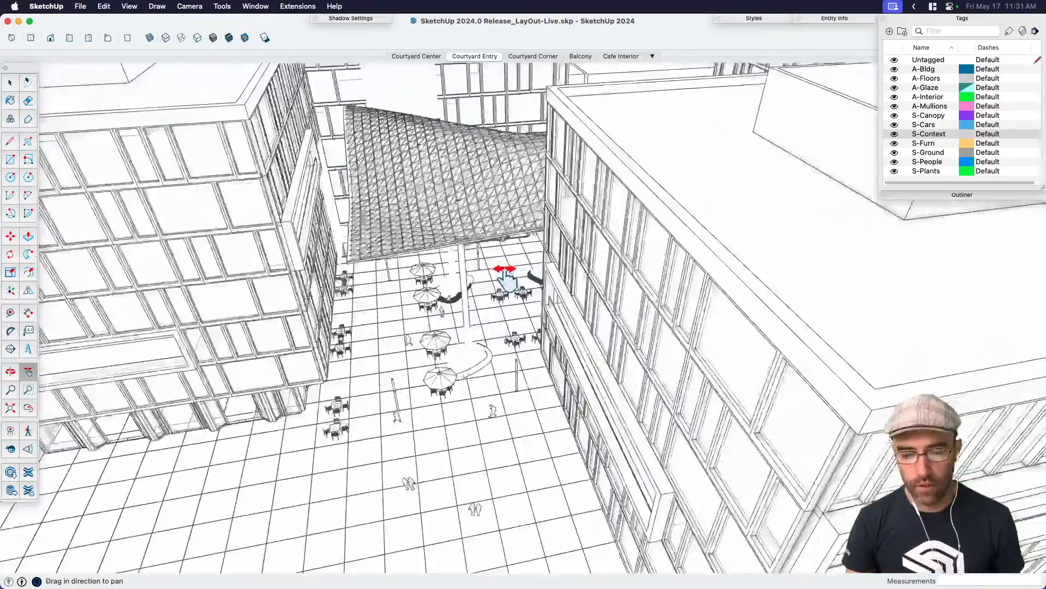
middle_click_drag(505, 273, 625, 270)
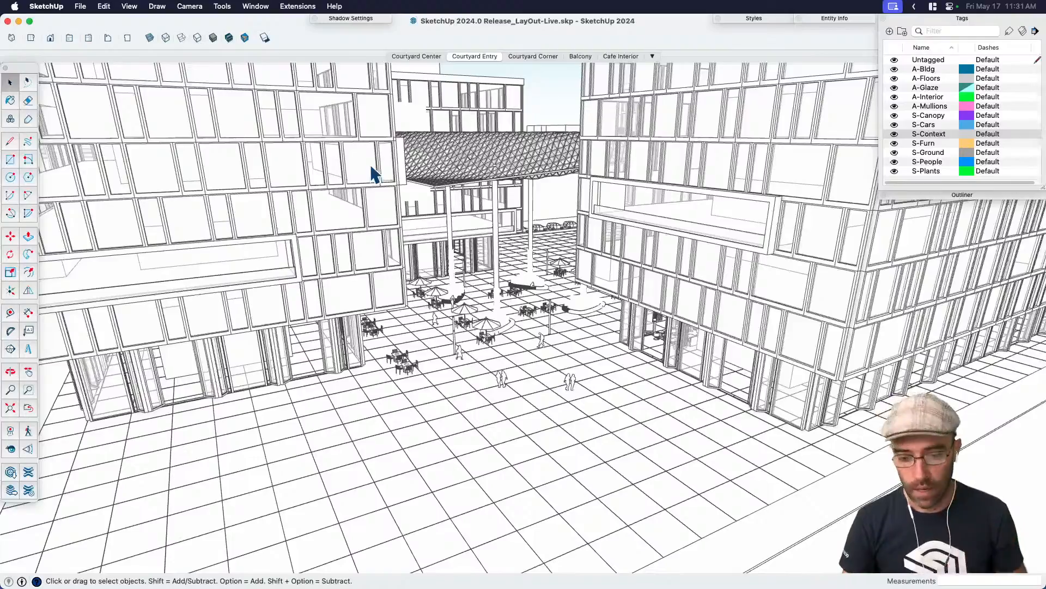
scroll(371, 163, "down", 5)
middle_click_drag(436, 228, 547, 358)
scroll(556, 340, "down", 3)
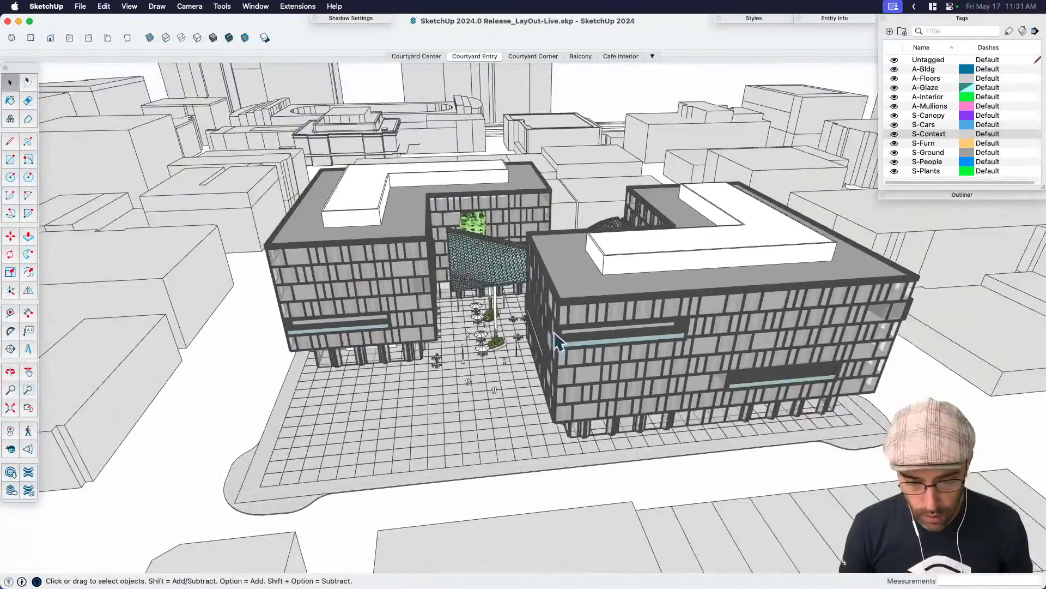
Open the nested building groups and hide the right-hand L-shaped building.
left_click(558, 342)
middle_click_drag(562, 309, 768, 308)
left_click(397, 82)
left_click(640, 278)
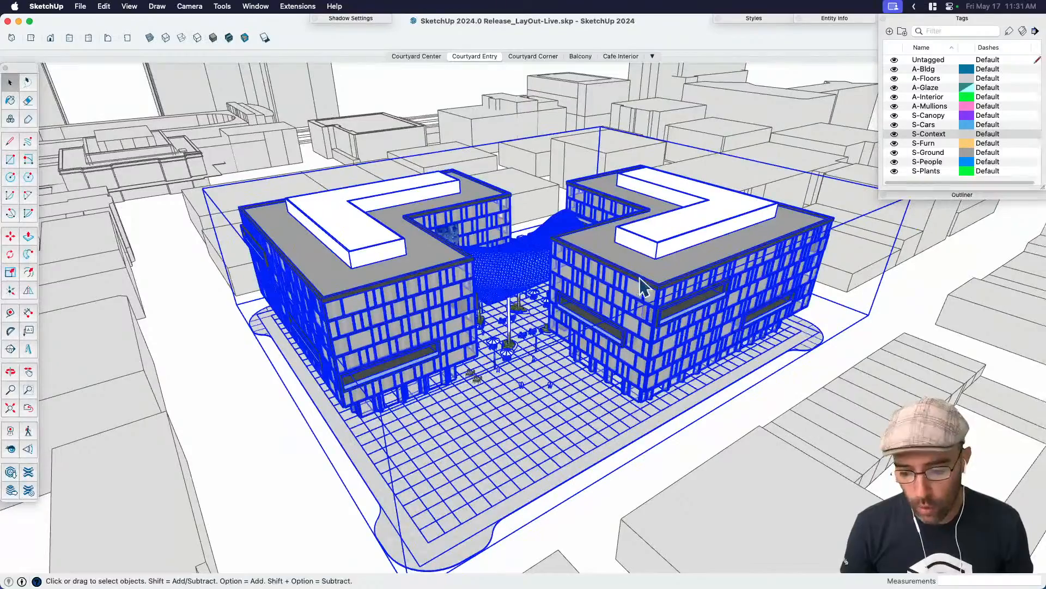
middle_click_drag(607, 278, 709, 319)
middle_click_drag(608, 319, 611, 281)
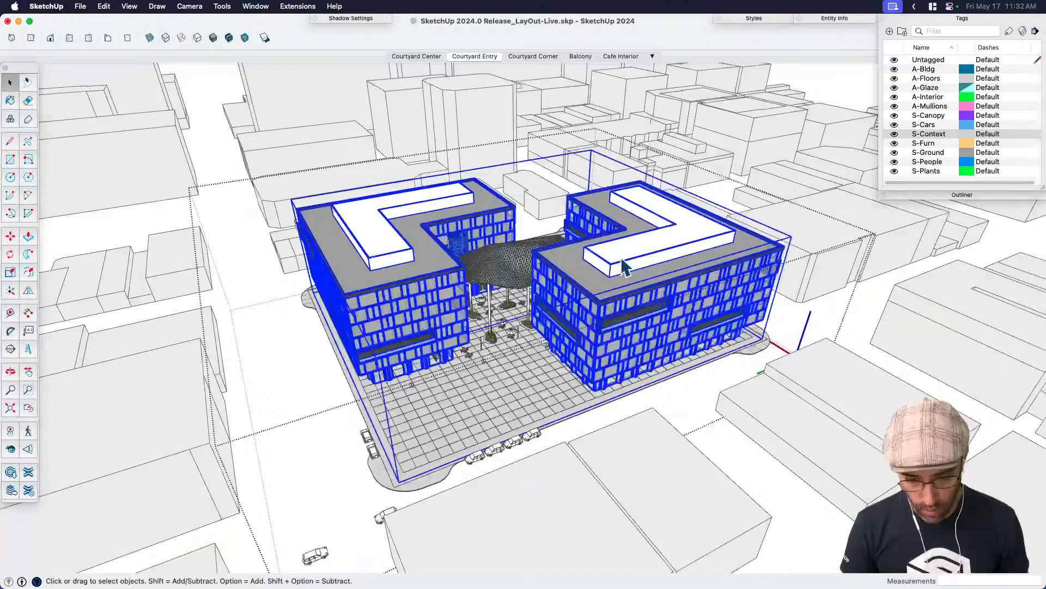
double_click(620, 256)
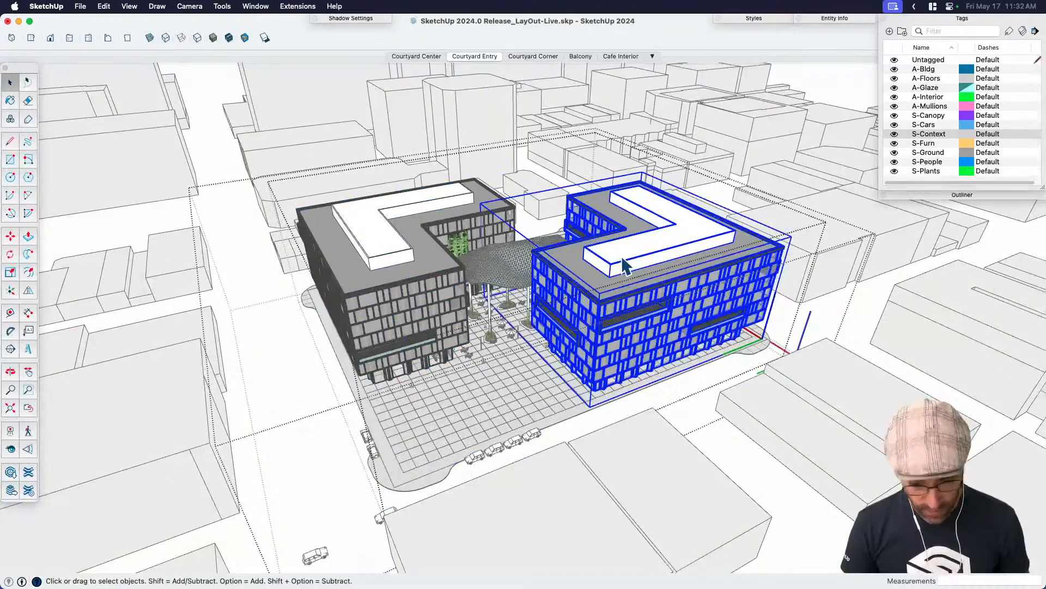
key("super+e")
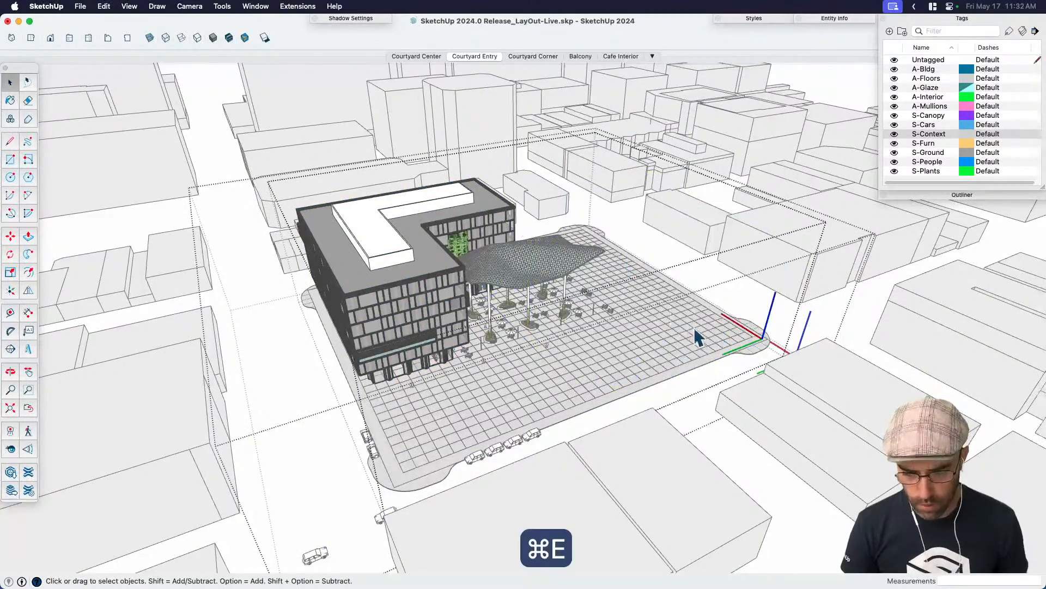
Turn off the visibility of the S-Context tag to remove the surrounding city blocks.
middle_click_drag(694, 326, 748, 288)
key("space")
left_click(774, 258)
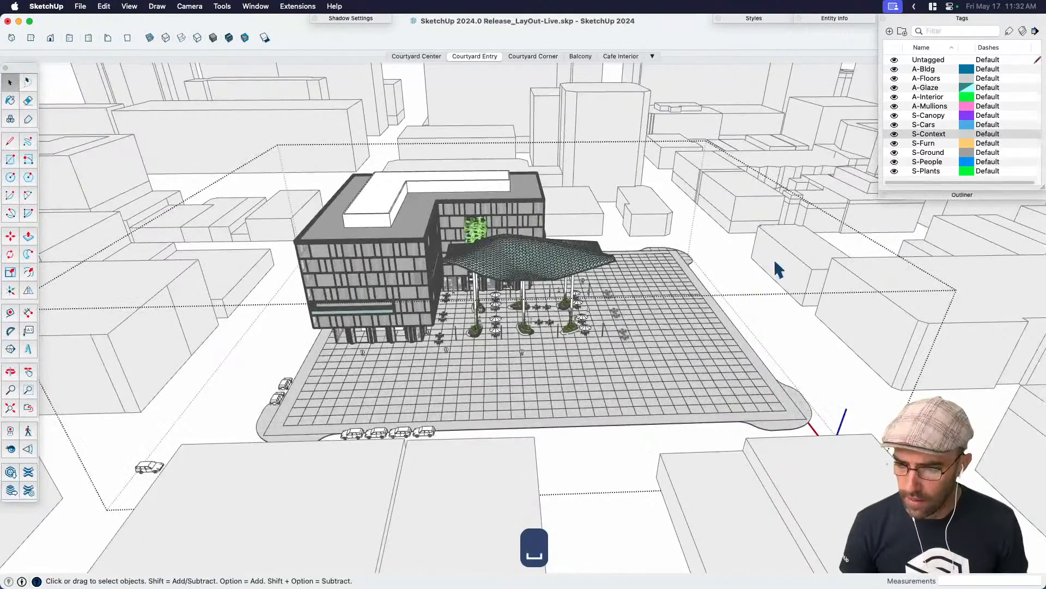
left_click(894, 134)
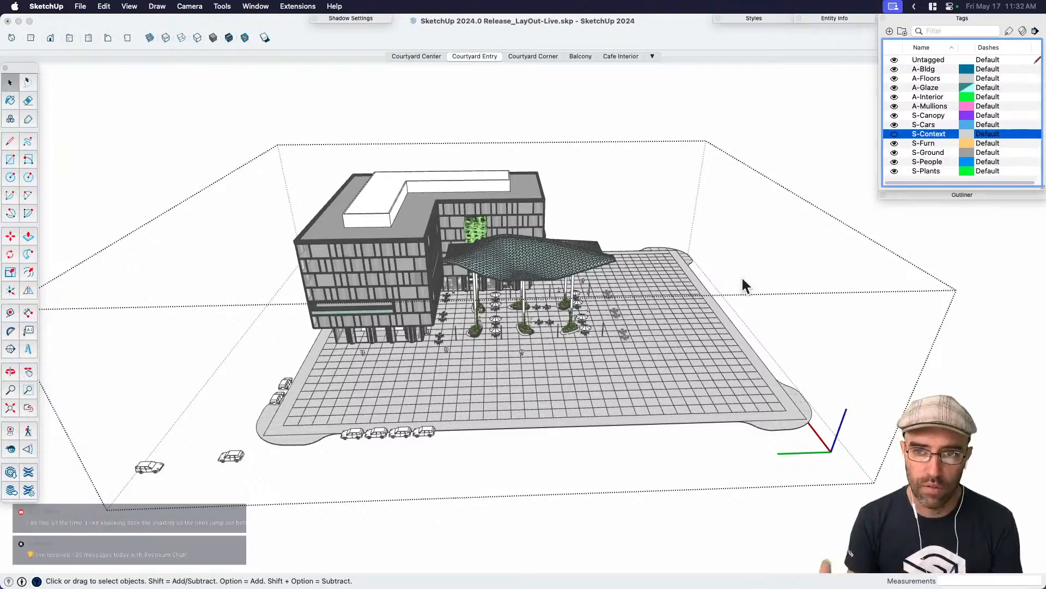
left_click(614, 201)
scroll(493, 292, "up", 5)
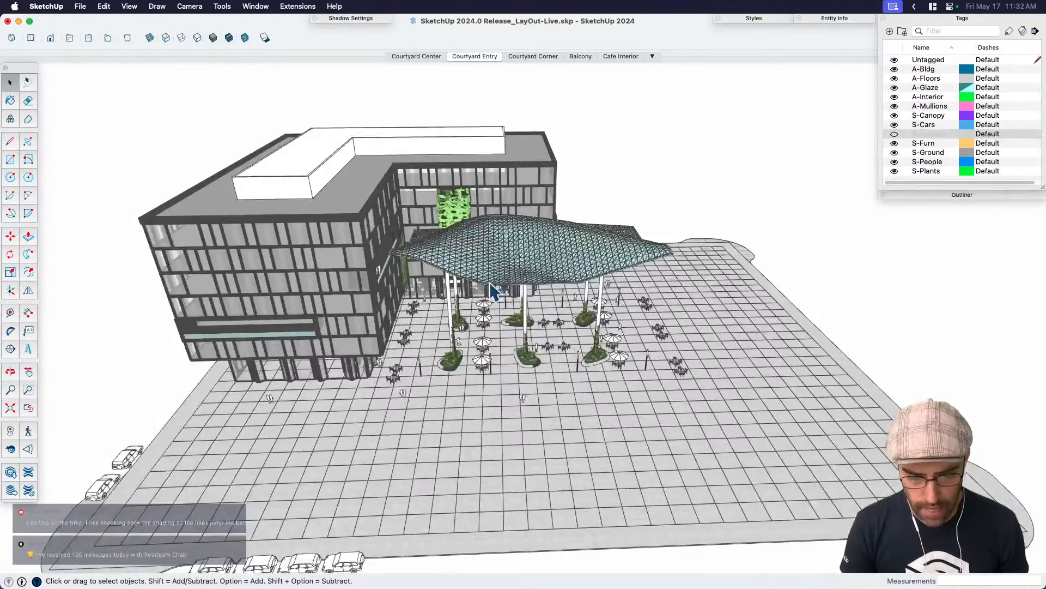
Hide the people component left floating in the air beneath the canopy where the hidden building stood.
key("shift+e")
left_click_drag(512, 320, 676, 409)
middle_click_drag(675, 409, 754, 374)
key("space")
left_click(594, 376)
scroll(594, 376, "up", 5)
right_click(727, 329)
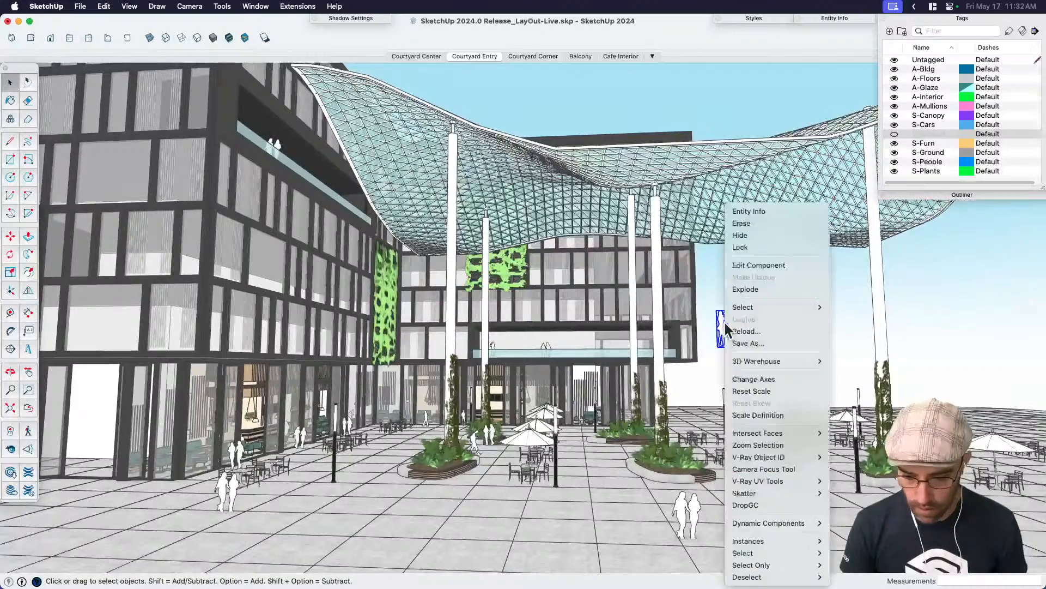
left_click(757, 249)
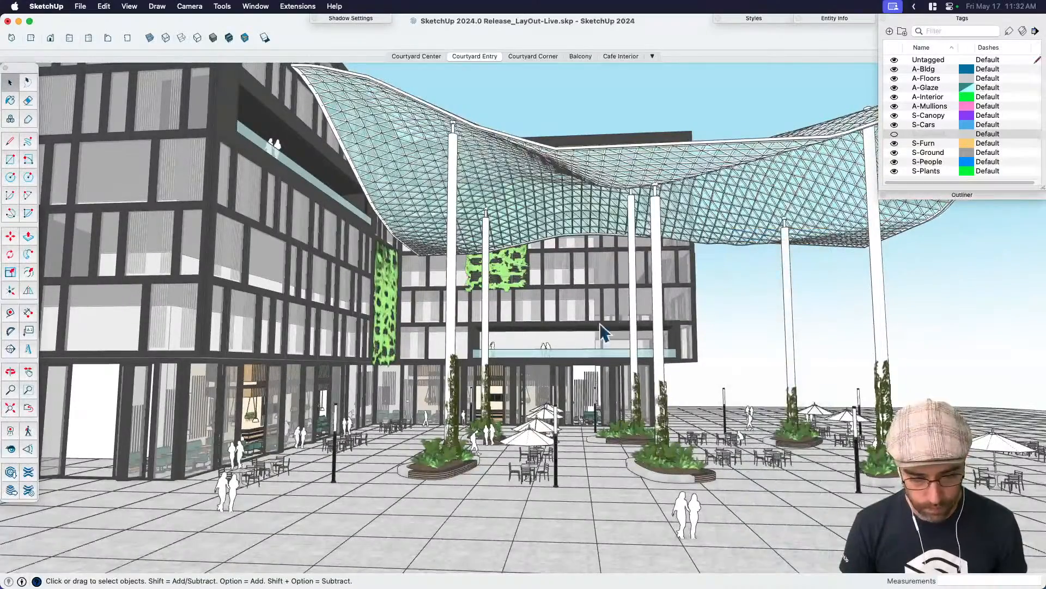
Frame the remaining building with the whole canopy and courtyard, and save the view as a new scene named Bldg_Hide.
scroll(574, 352, "down", 2)
middle_click_drag(573, 351, 466, 316)
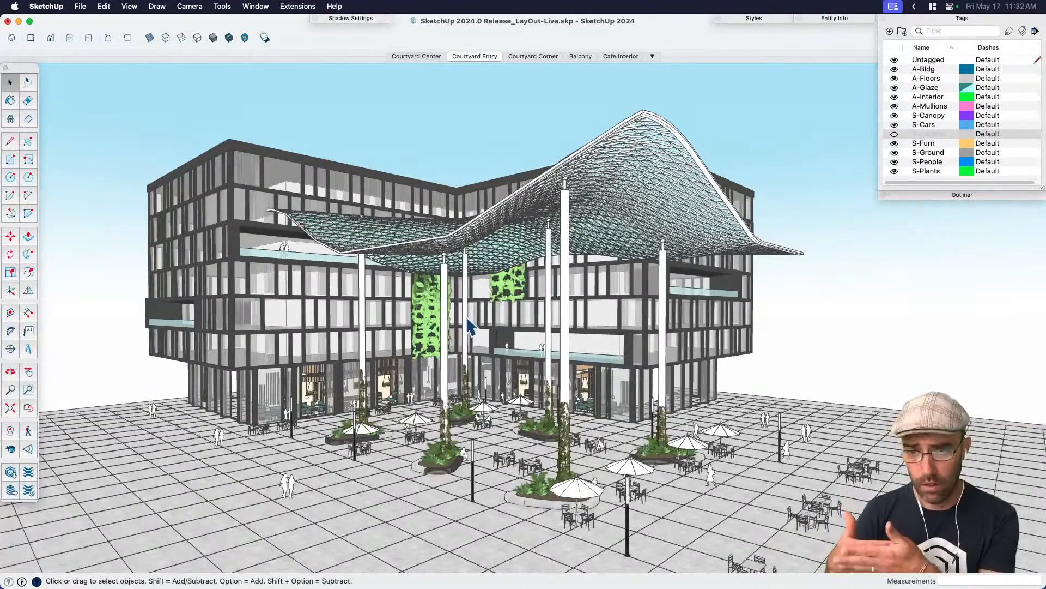
right_click(488, 57)
left_click(524, 92)
right_click(504, 56)
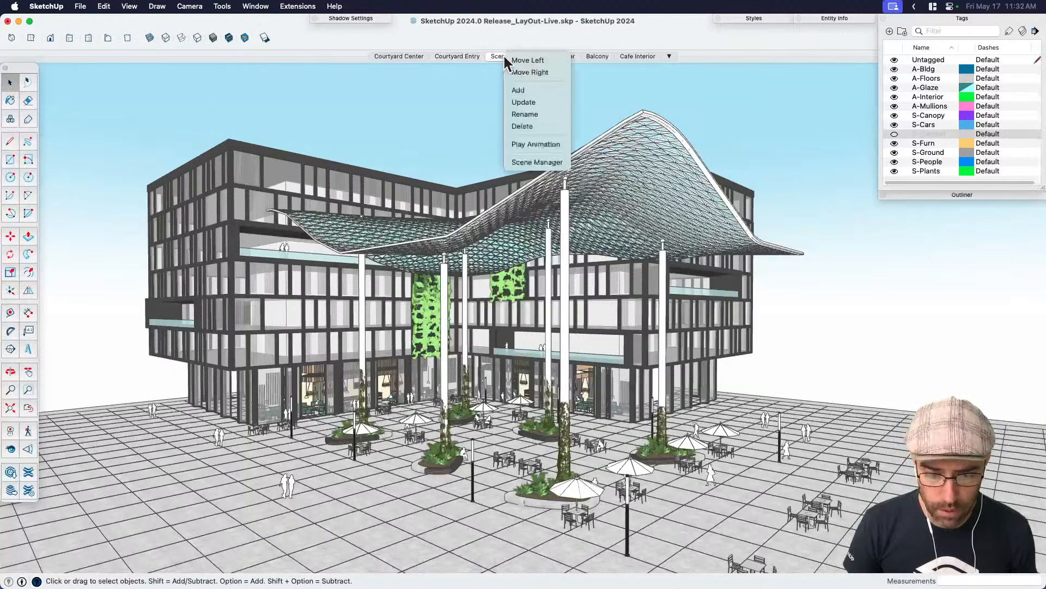
left_click(533, 116)
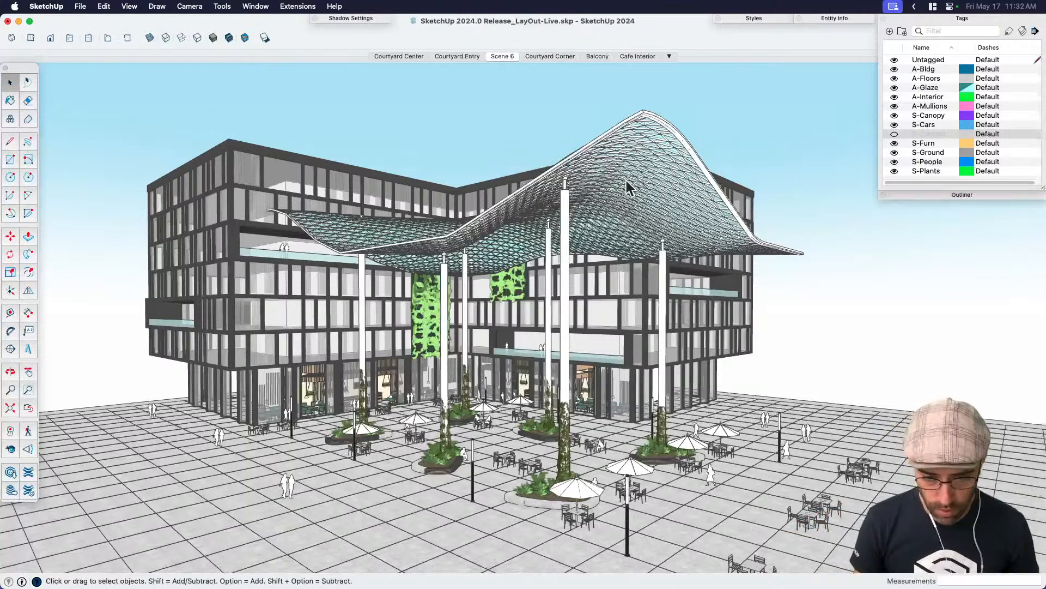
type("Bldg_")
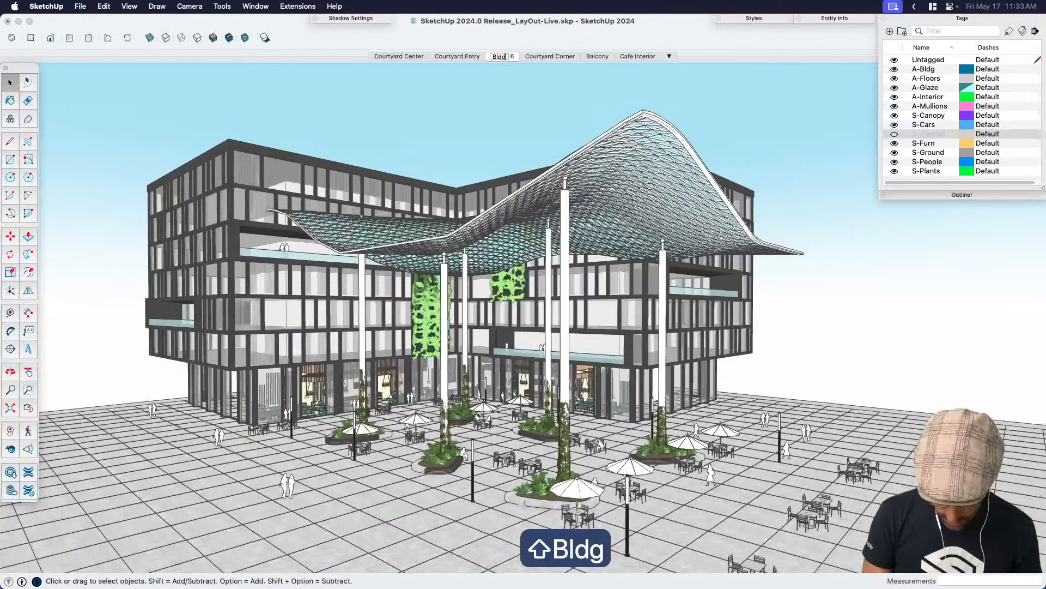
type("Hide")
key("Return")
key("b")
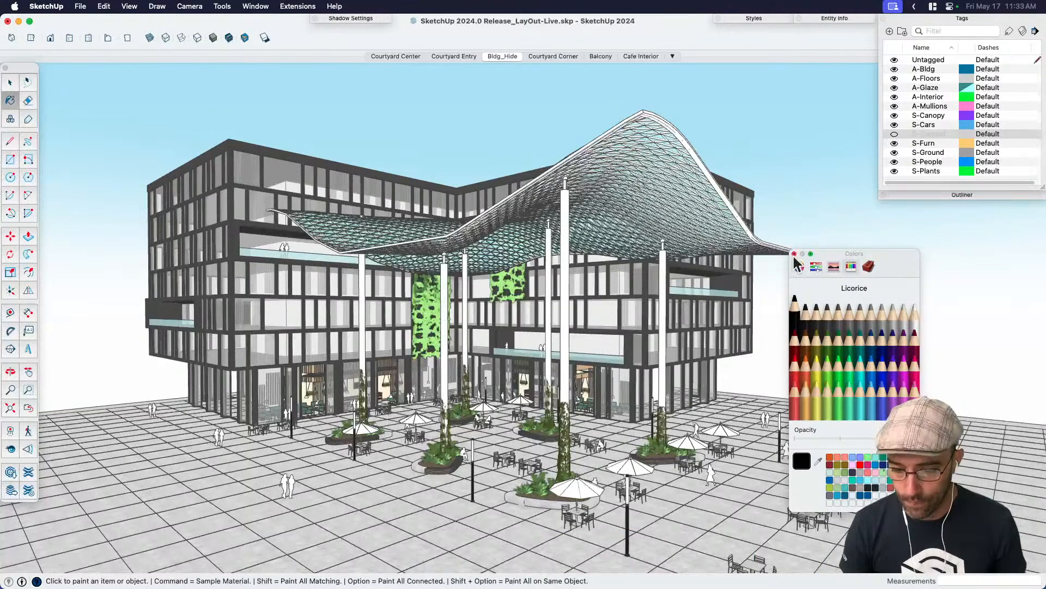
left_click_drag(901, 257, 993, 224)
key("space")
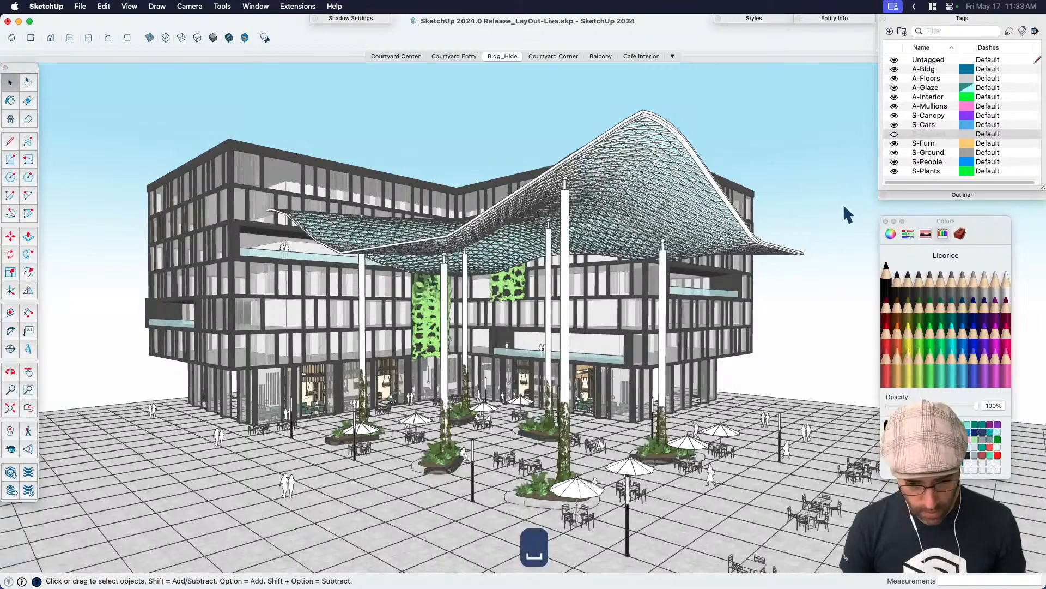
Switch to the Courtyard Entry scene and back to the Bldg_Hide scene to compare them.
left_click(463, 54)
left_click(493, 55)
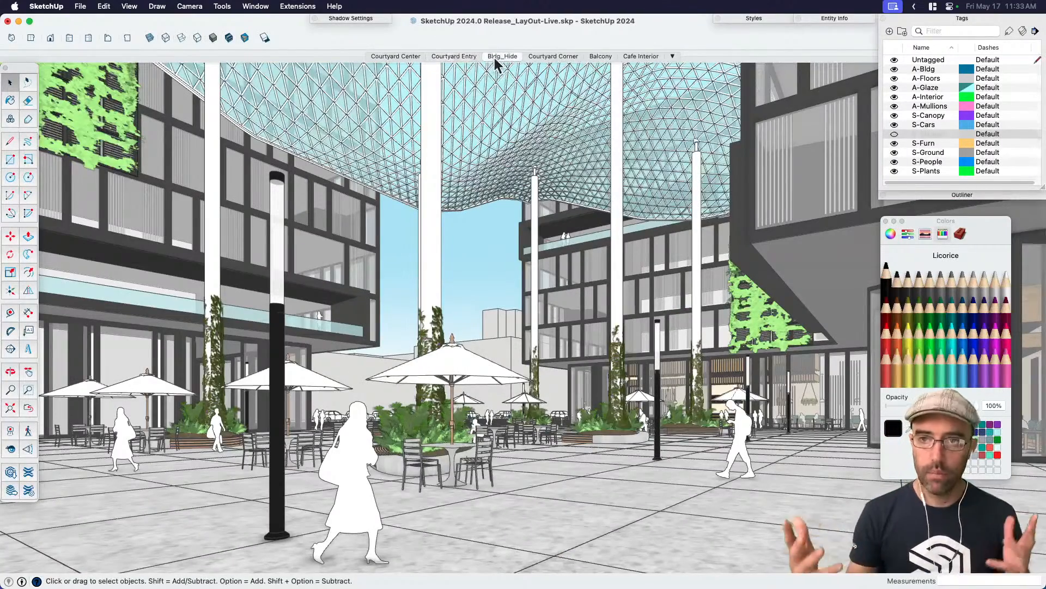
left_click(493, 55)
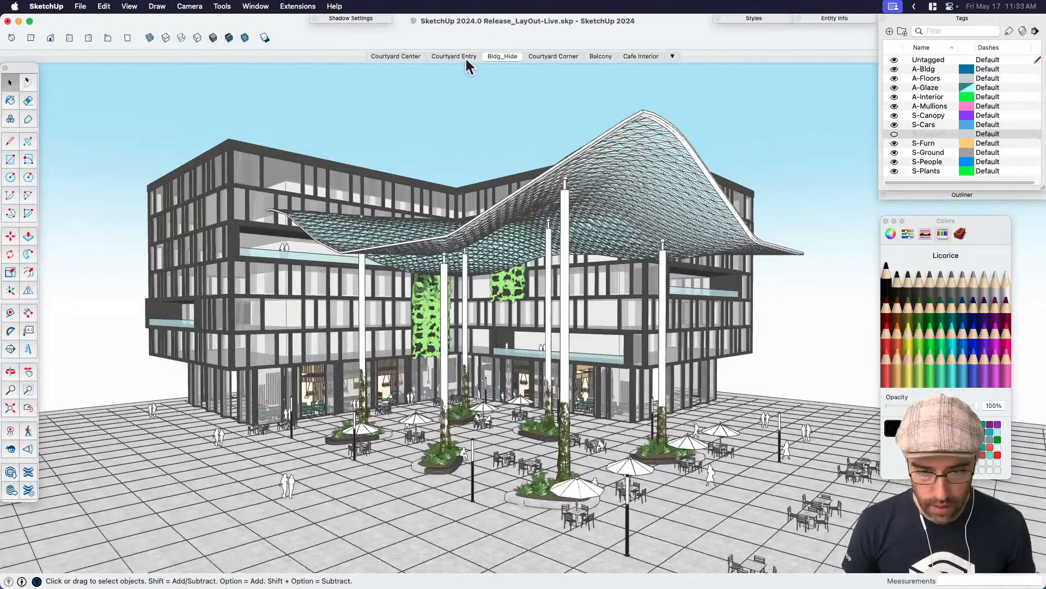
Turn on the display of hidden objects around the canopy and remaining building.
middle_click_drag(539, 261, 574, 355)
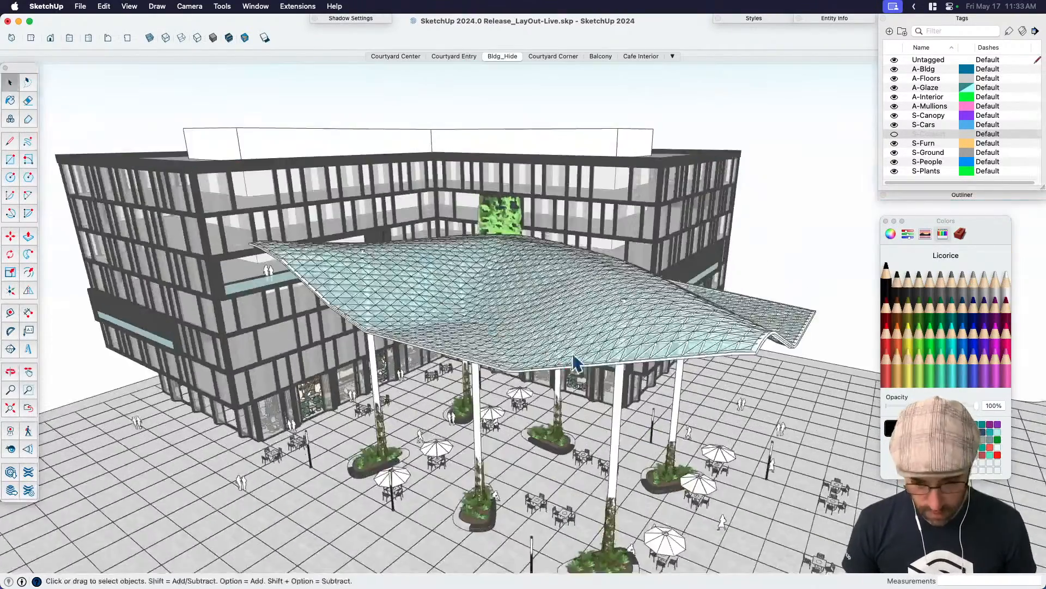
scroll(543, 295, "down", 3)
key("n")
scroll(457, 303, "down", 3)
middle_click_drag(456, 303, 512, 344)
Open the project group, unhide the hidden L-shaped building inside it and close the group.
double_click(729, 229)
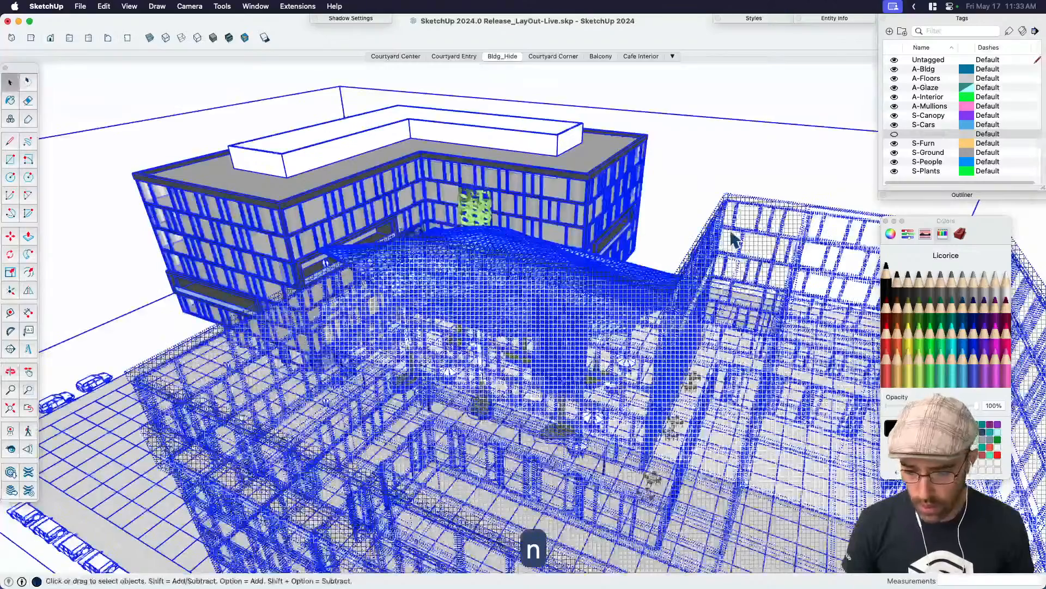
right_click(731, 209)
key("Escape")
double_click(741, 212)
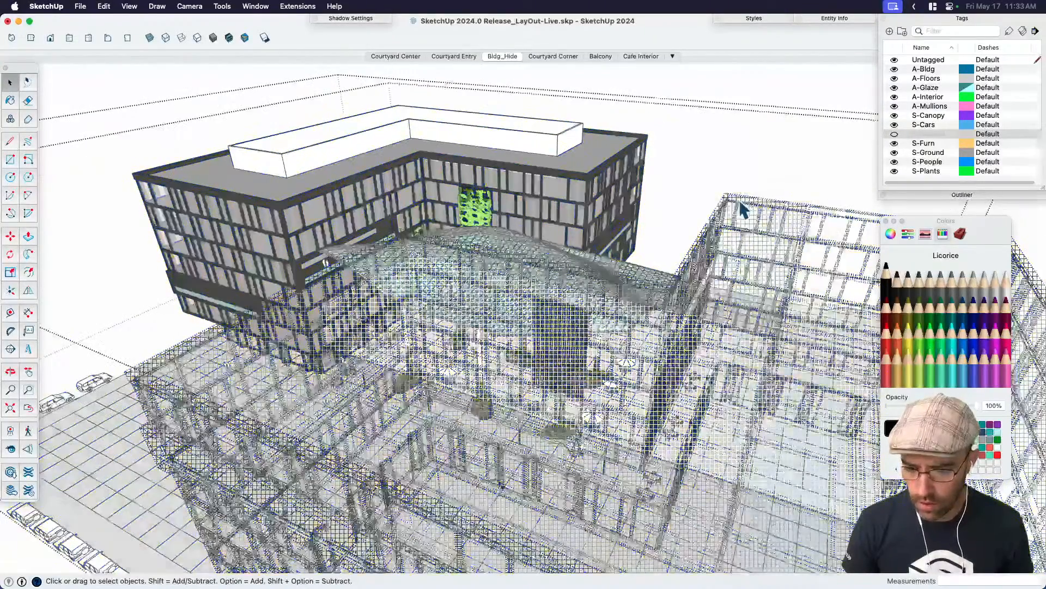
right_click(741, 211)
left_click(759, 217)
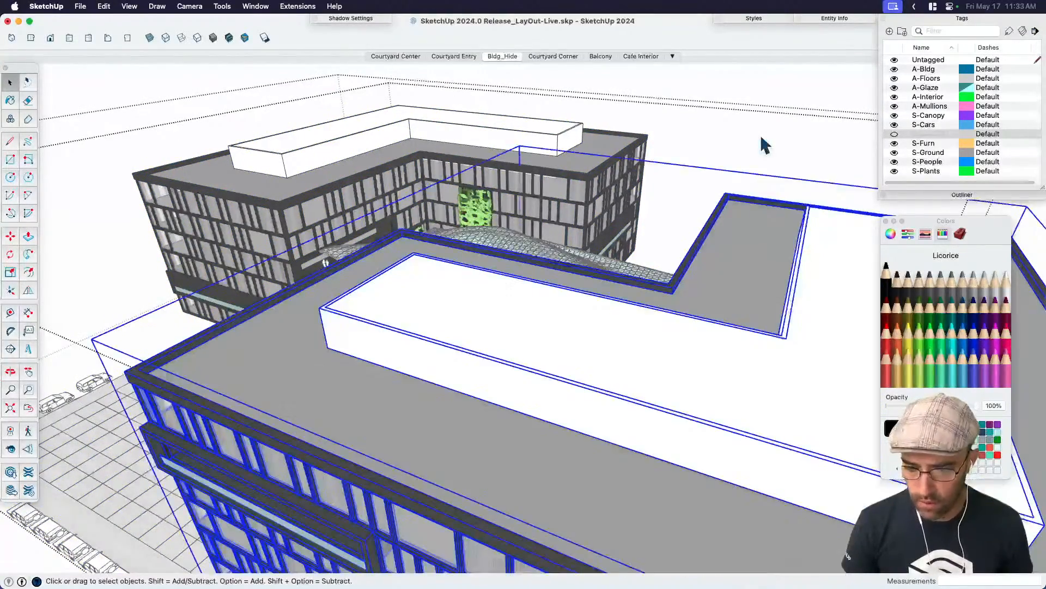
left_click(746, 83)
left_click(742, 75)
scroll(515, 250, "down", 10)
middle_click_drag(626, 266, 685, 323)
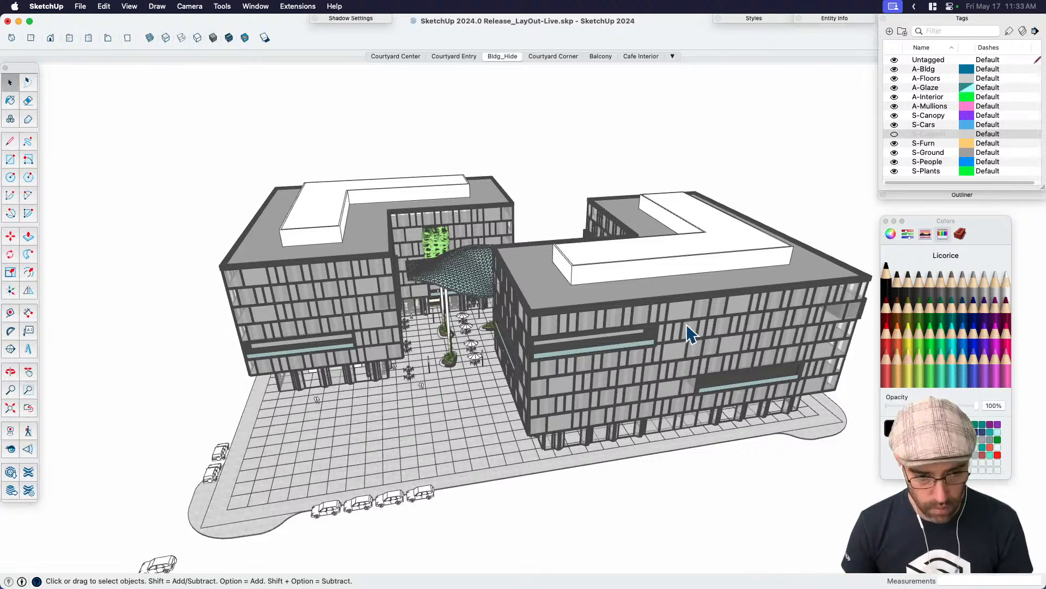
Place a section plane locked to the red axis on the street-facing facade of the right-hand building.
left_click(222, 7)
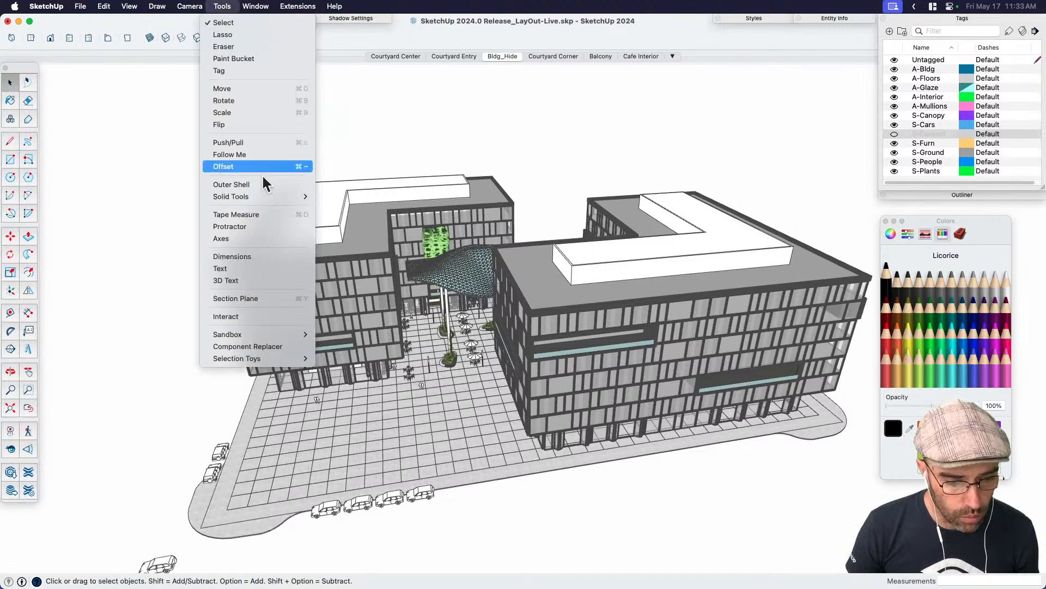
left_click(268, 298)
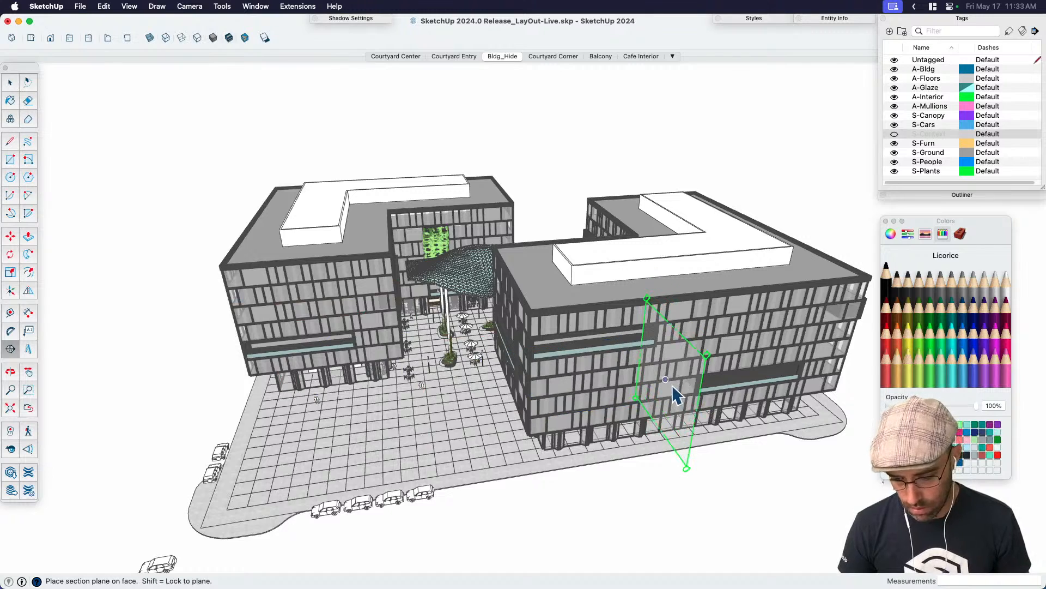
key("Left")
key("Right")
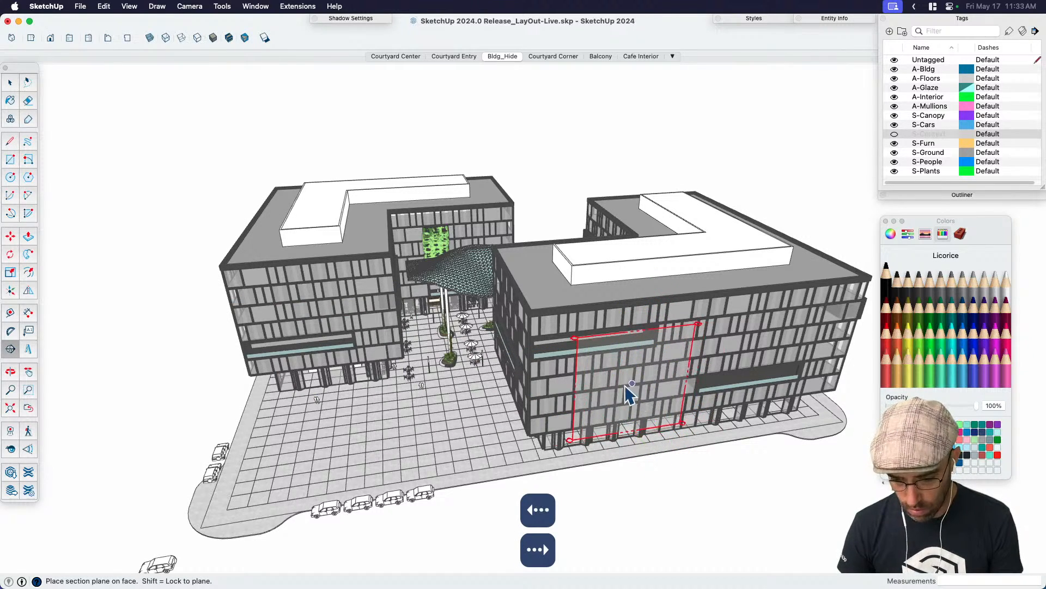
key("Up")
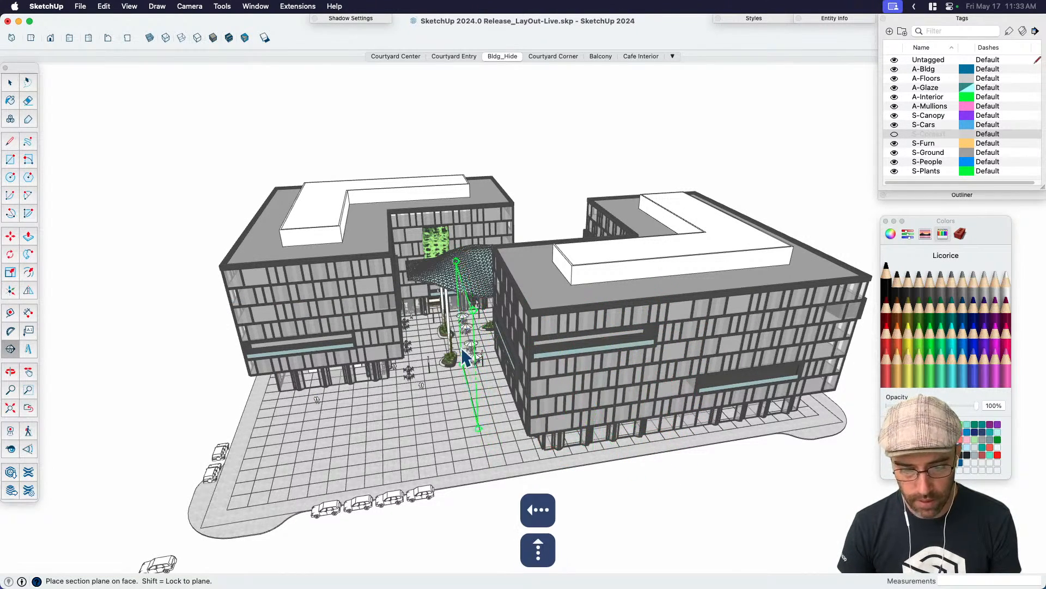
key("Left")
scroll(425, 392, "up", 3)
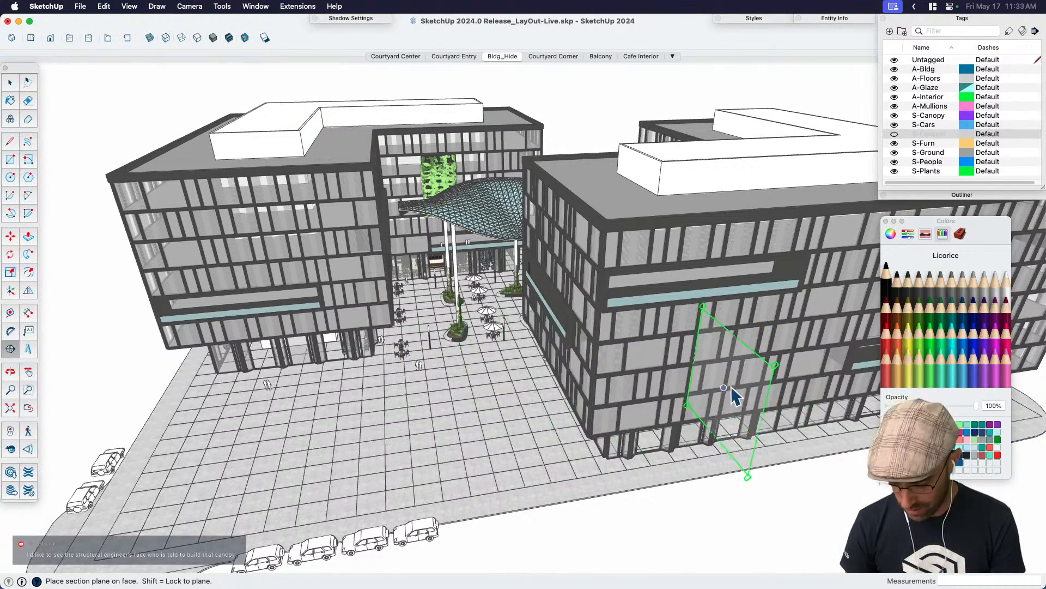
key("Right")
scroll(694, 357, "down", 3)
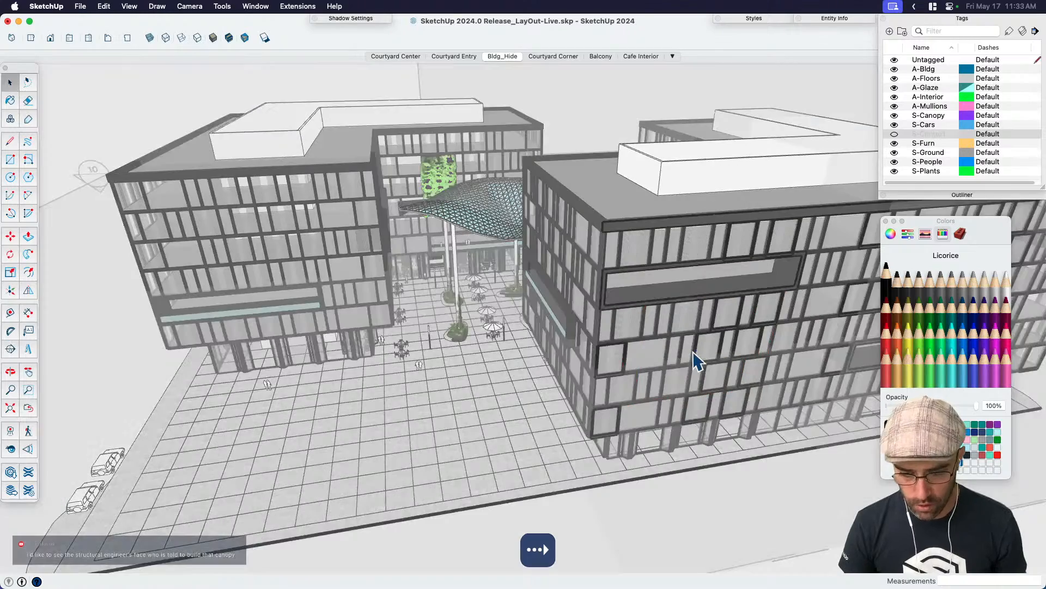
key("space")
scroll(627, 332, "down", 5)
scroll(560, 480, "down", 8)
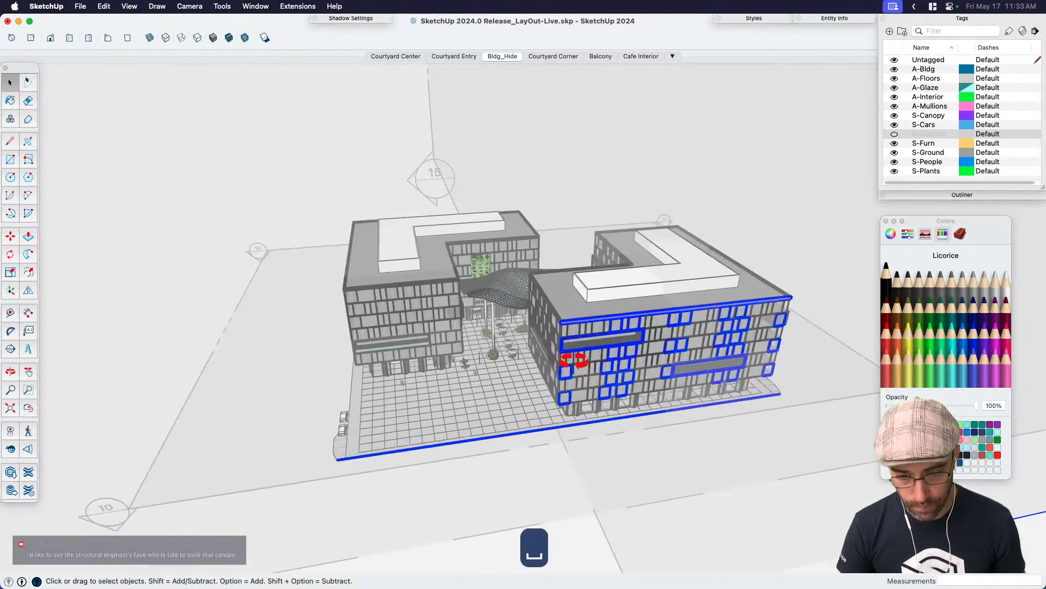
Move the new section plane about 131' through the model so it cuts both buildings and the canopy.
middle_click_drag(585, 213, 770, 392)
key("m")
left_click(454, 494)
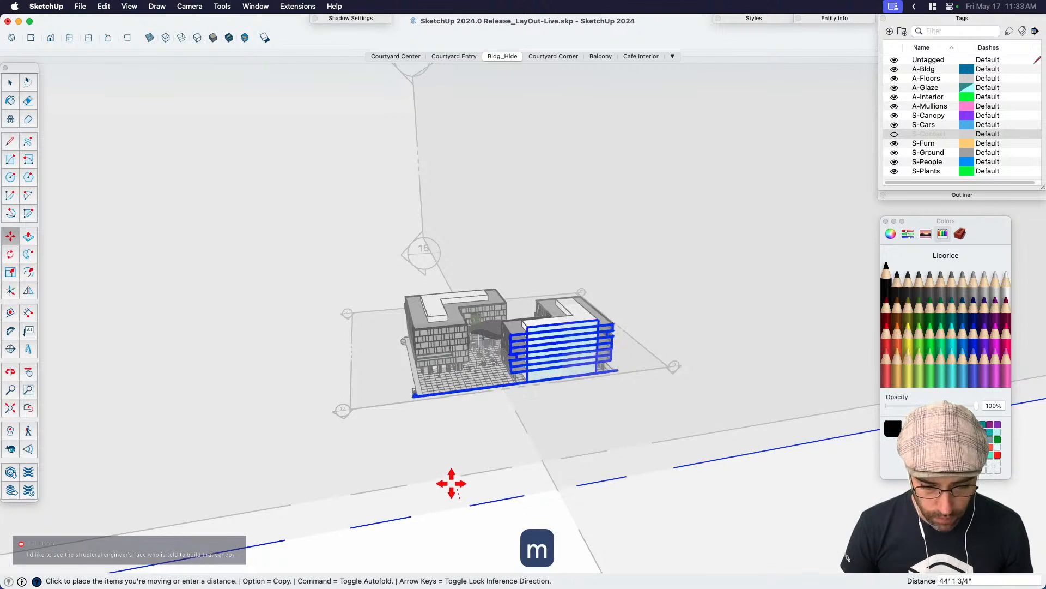
key("Escape")
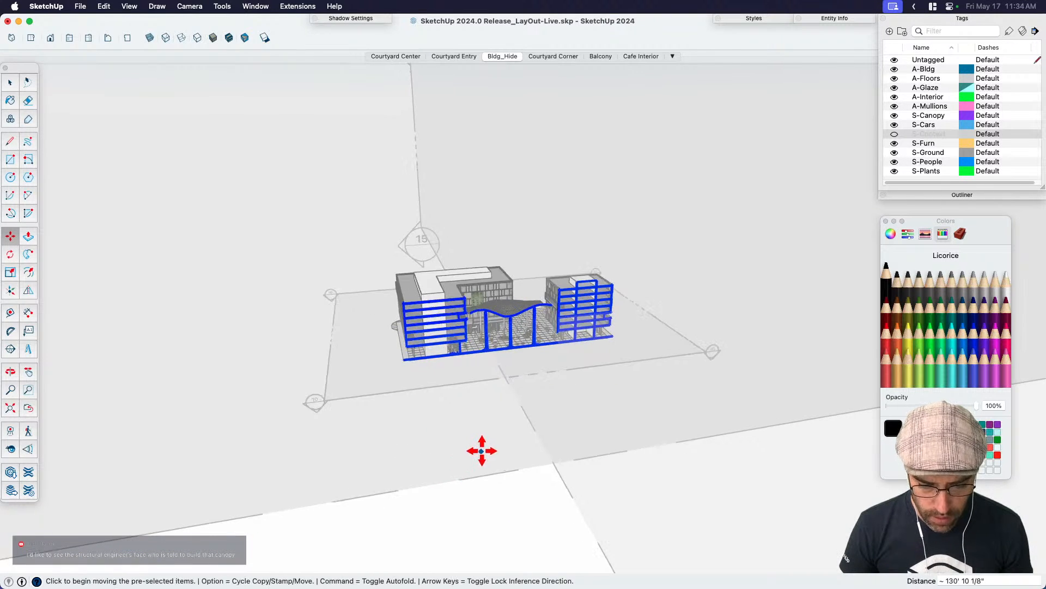
middle_click_drag(478, 397, 295, 367)
key("space")
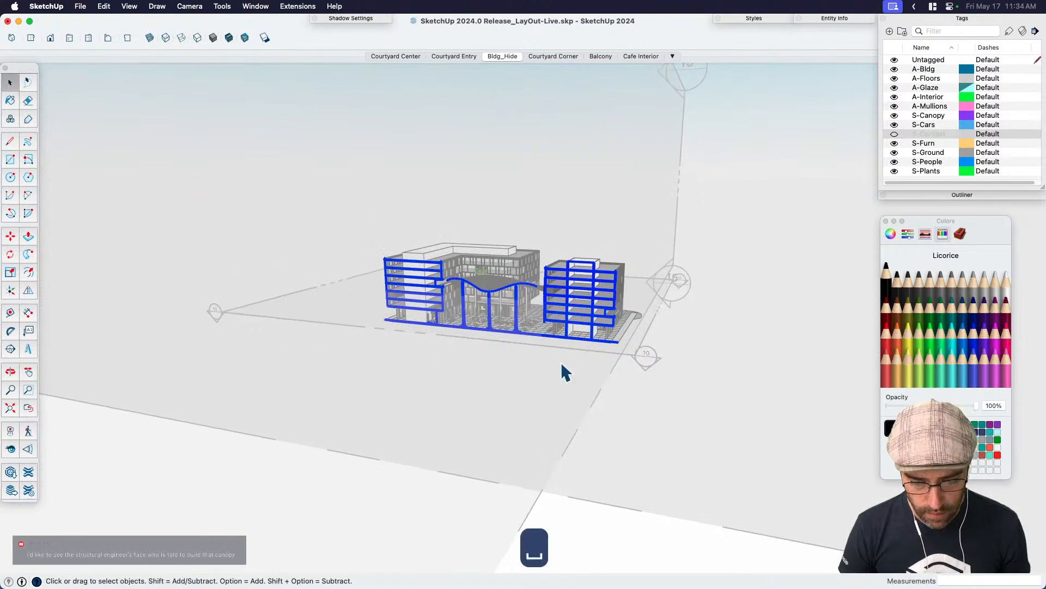
Delete the large inactive vertical section plane labelled 15.
middle_click_drag(631, 359, 618, 405)
scroll(647, 383, "down", 5)
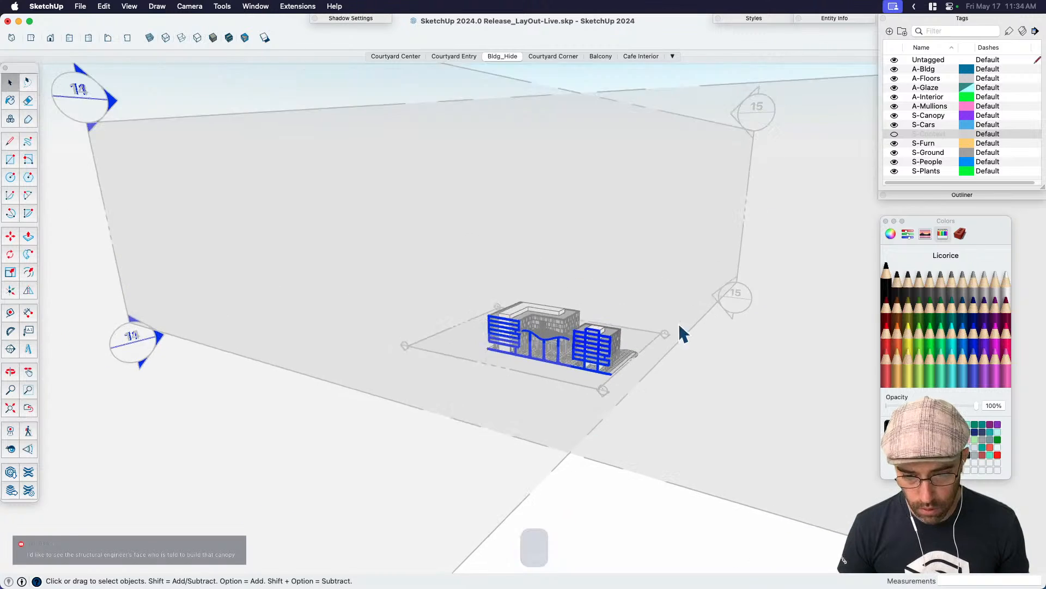
middle_click_drag(679, 325, 640, 365)
left_click(700, 171)
key("BackSpace")
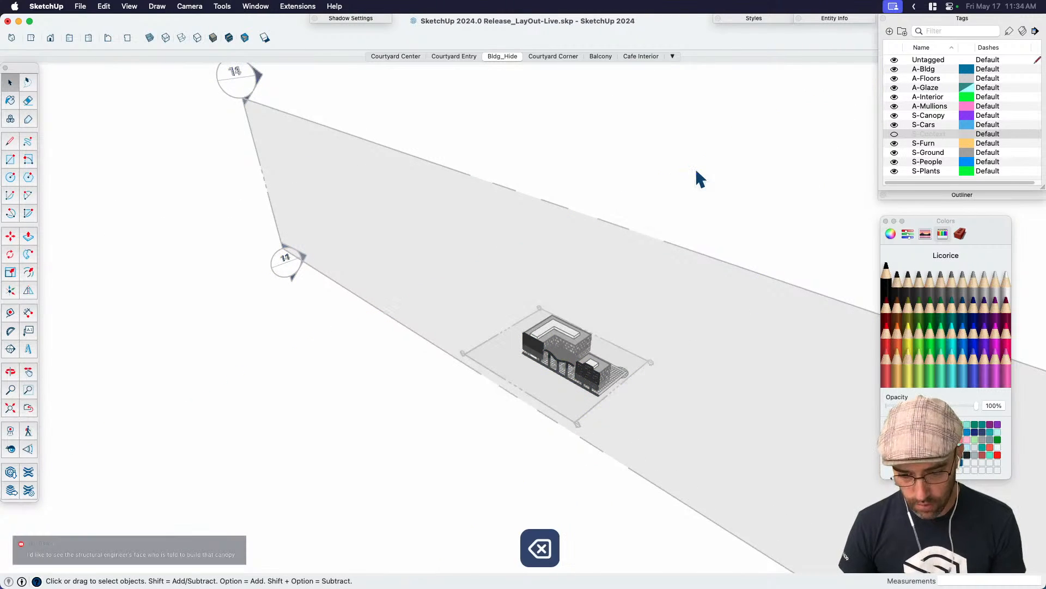
Examine the cut through the buildings and canopy, turning the section cut off and back on to compare.
scroll(577, 386, "up", 3)
middle_click_drag(576, 386, 595, 336)
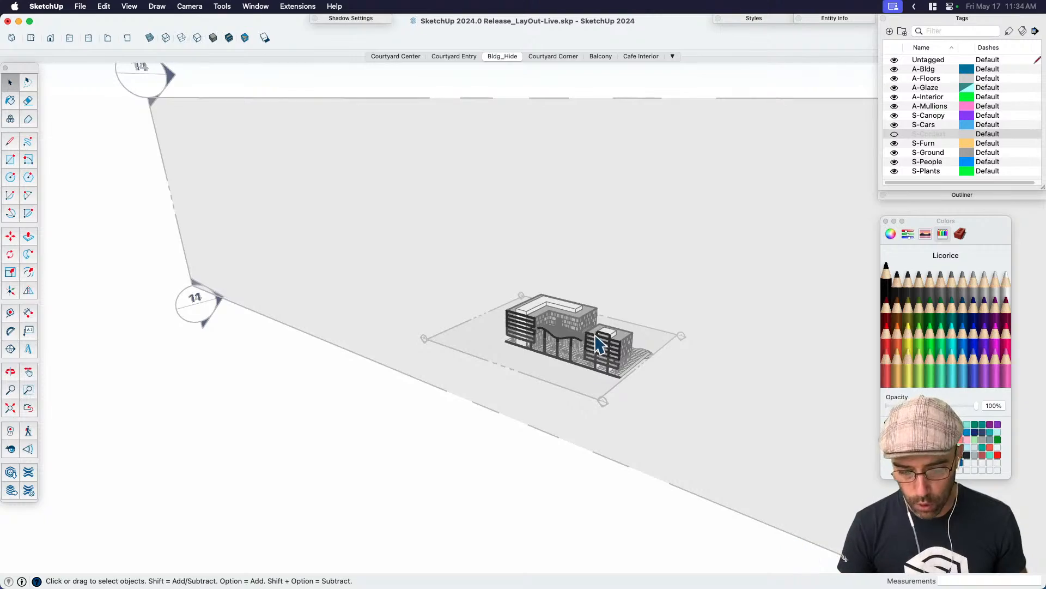
scroll(599, 342, "up", 3)
mouse_move(600, 343)
middle_mouse_down()
mouse_move(616, 268)
mouse_move(591, 287)
middle_mouse_up()
scroll(554, 350, "up", 4)
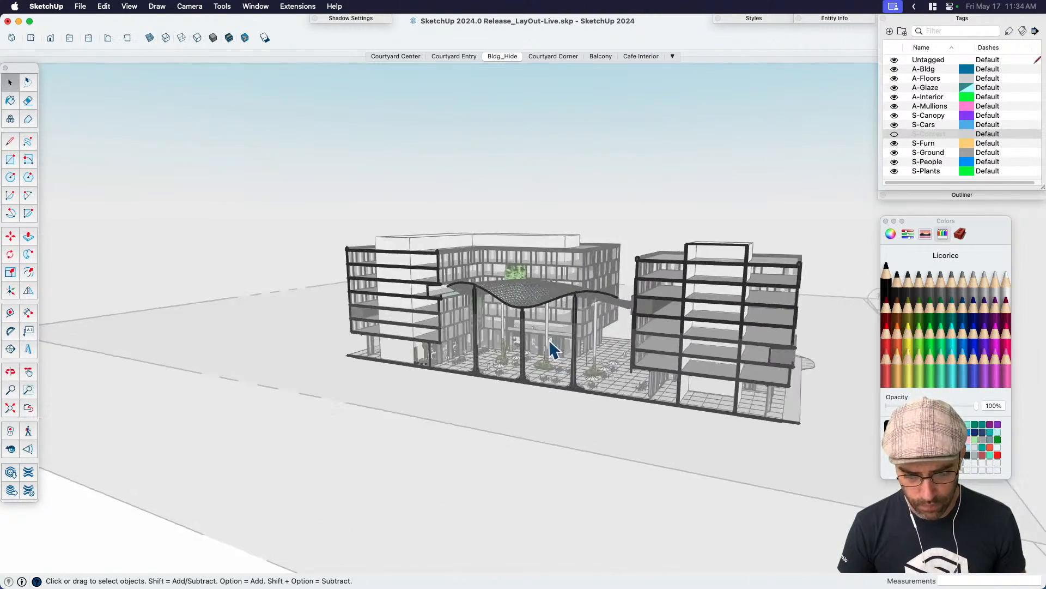
mouse_move(532, 351)
middle_mouse_down()
mouse_move(600, 292)
mouse_move(505, 335)
mouse_move(542, 367)
mouse_move(540, 355)
middle_mouse_up()
scroll(505, 335, "down", 3)
scroll(545, 355, "up", 3)
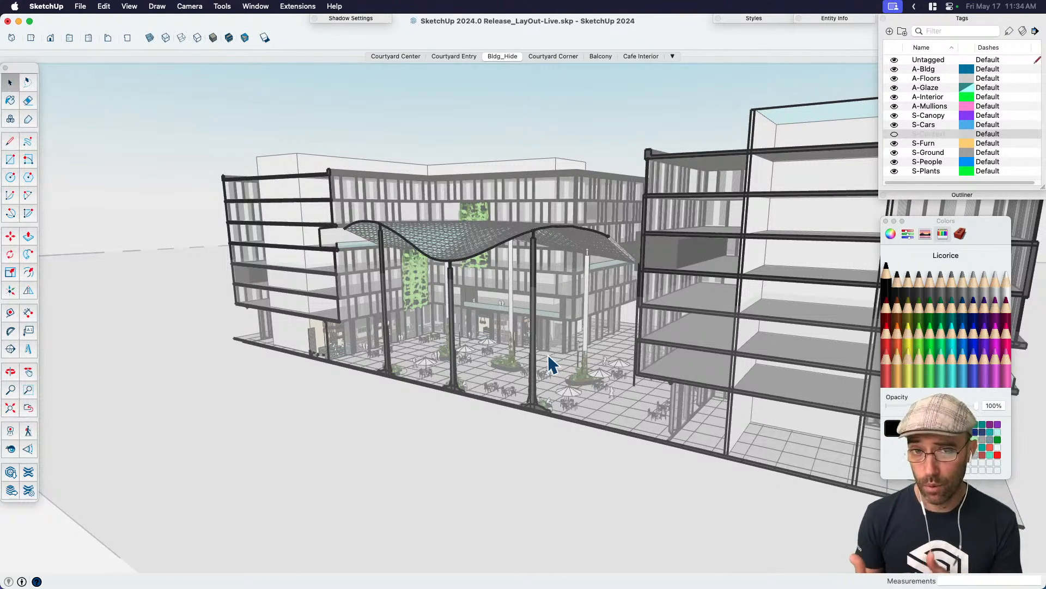
key("shift+s")
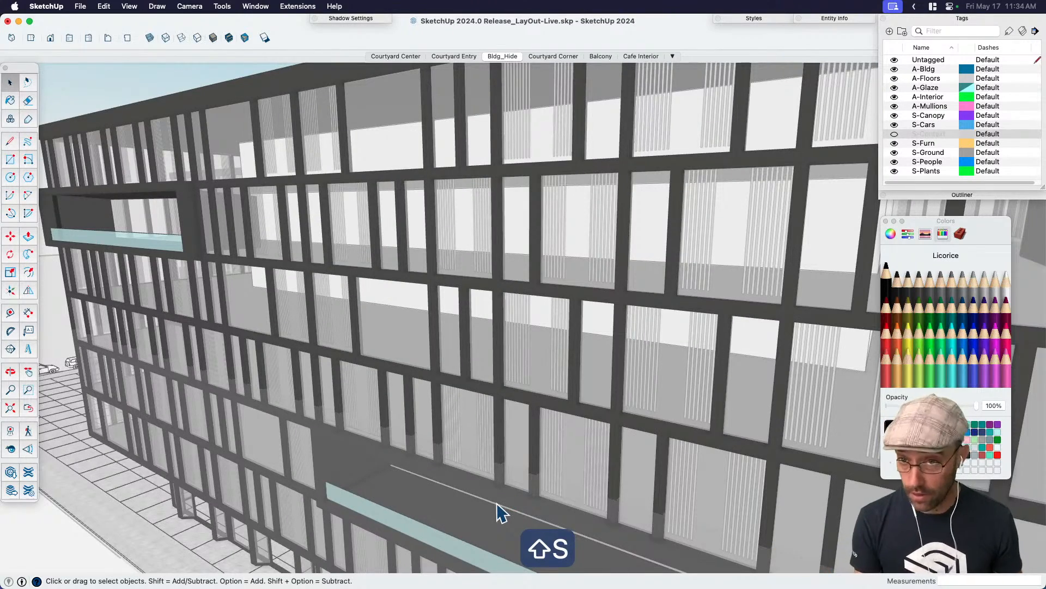
key("shift+s")
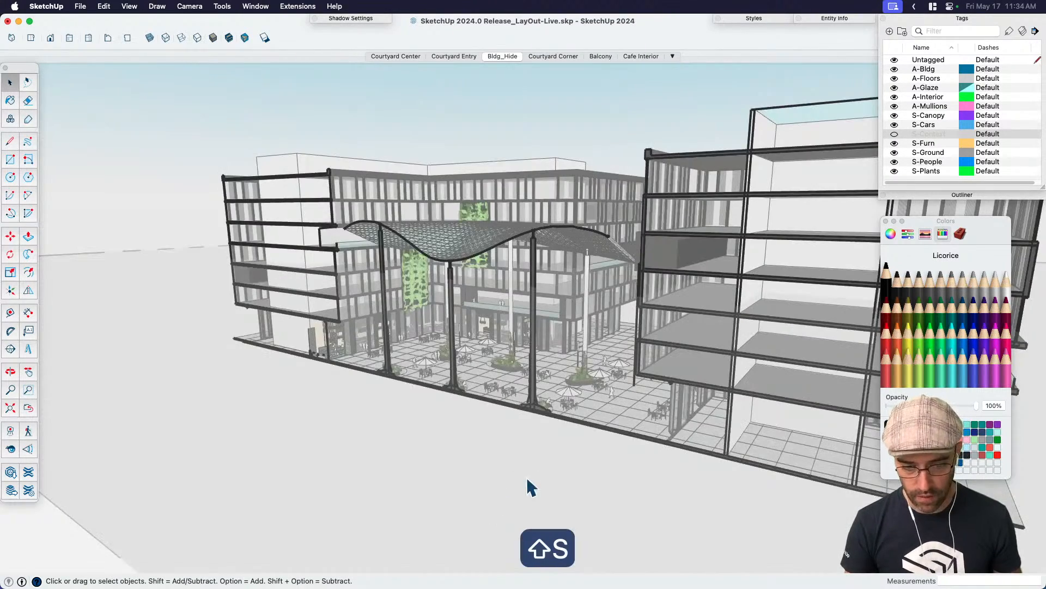
Frame the canopy and courtyard from the cut side, hide the section planes and leave nothing selected.
middle_click_drag(515, 288, 665, 318)
scroll(590, 310, "up", 5)
mouse_move(591, 311)
middle_mouse_down()
mouse_move(565, 289)
mouse_move(577, 292)
middle_mouse_up()
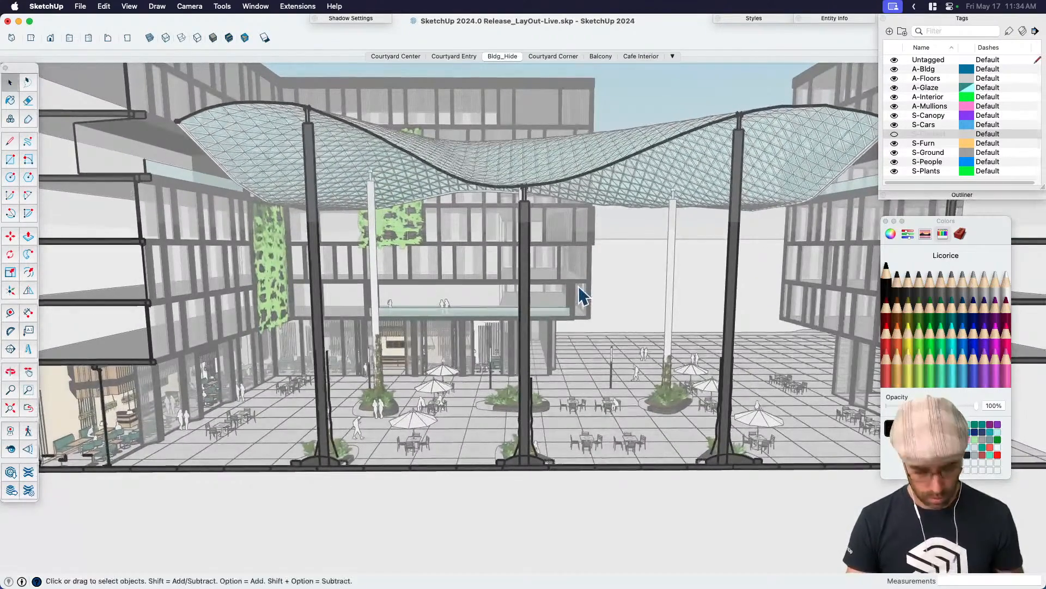
key("shift+t")
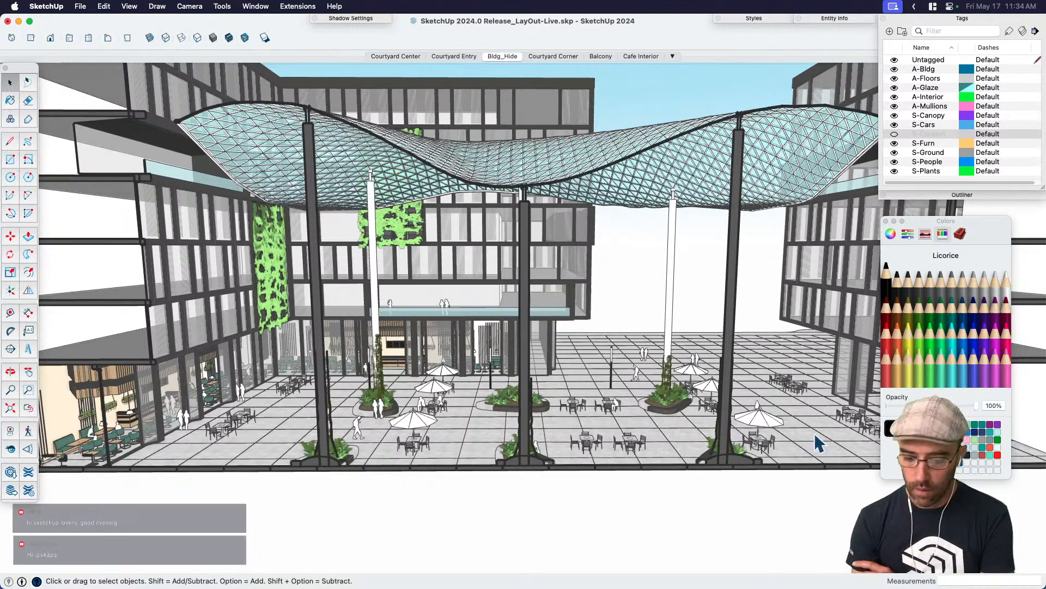
key("super+a")
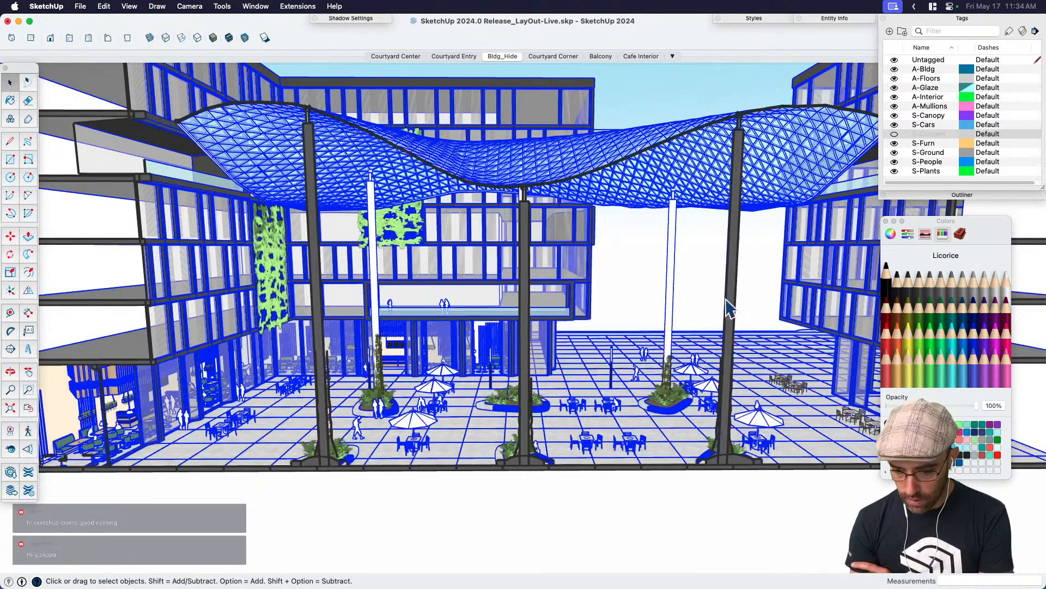
left_click(692, 254)
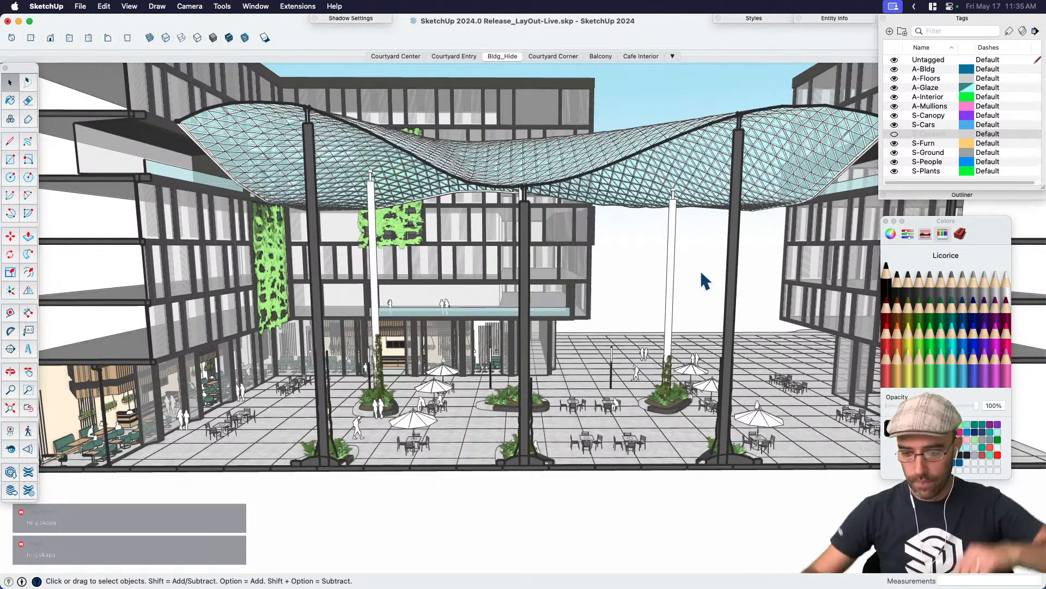
Create a new style from A0-WM, update it with the current section display and rename it A0-Sect.
left_click(774, 18)
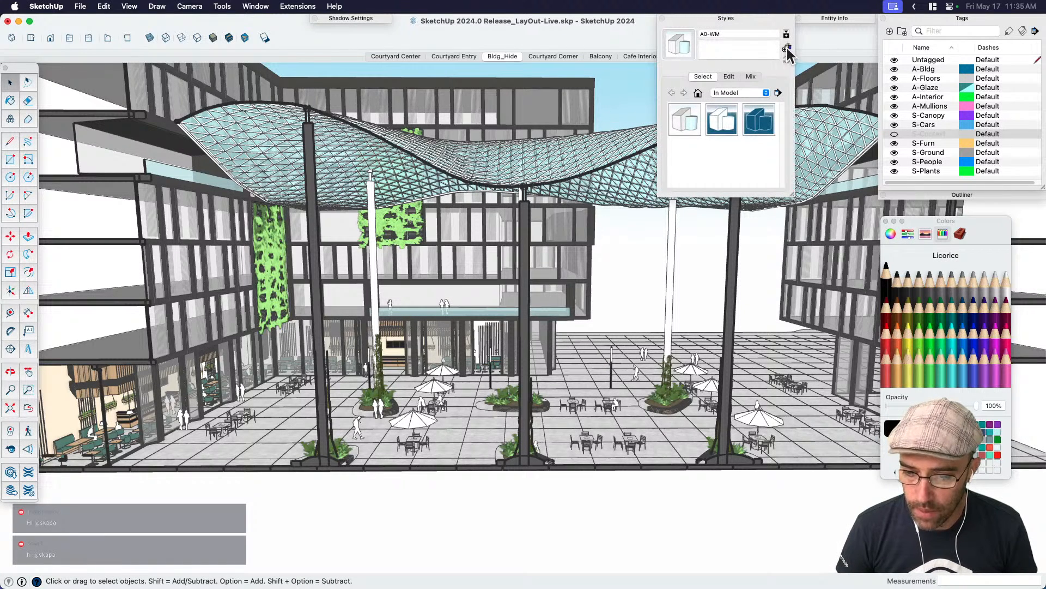
left_click(786, 48)
triple_click(730, 33)
key("Return")
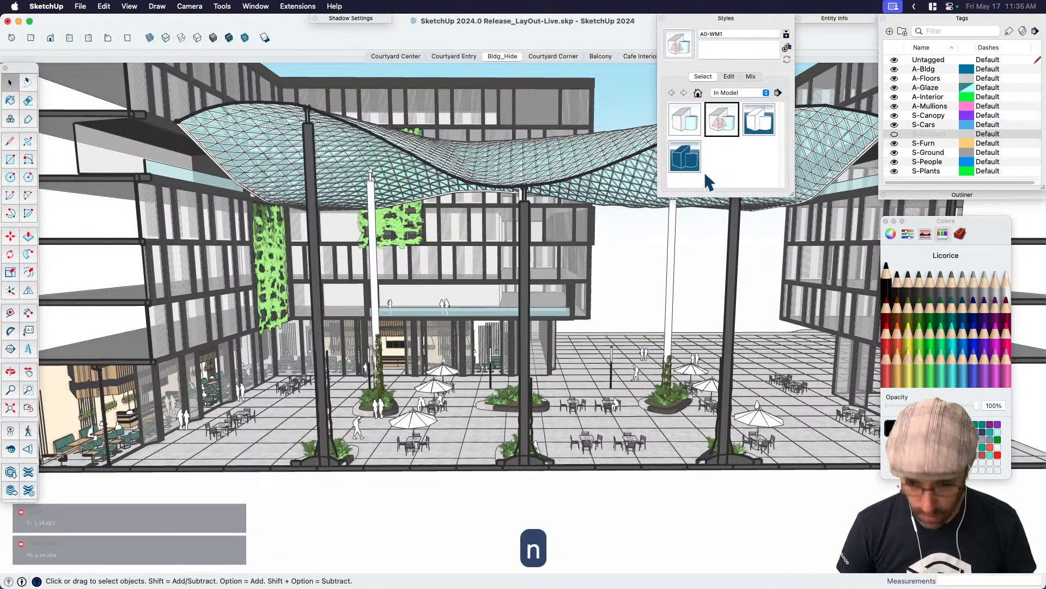
left_click(676, 44)
triple_click(747, 34)
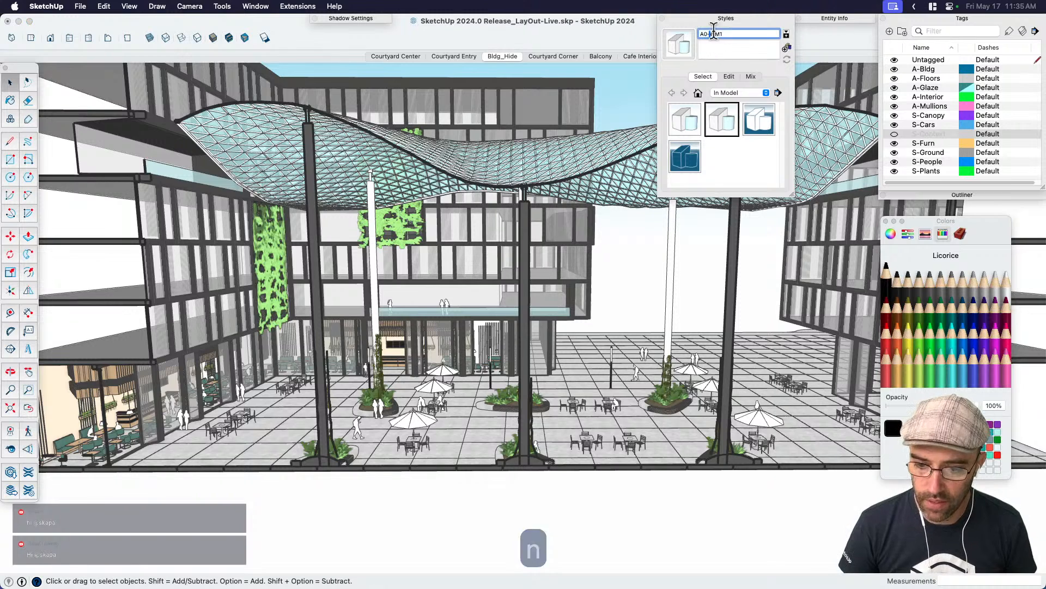
type("Sect")
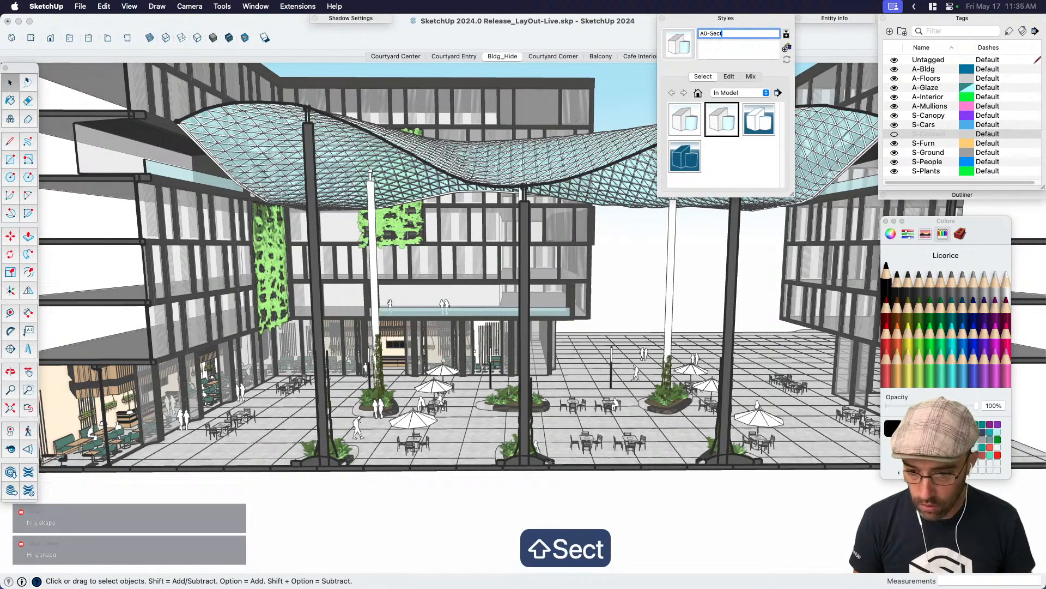
key("Return")
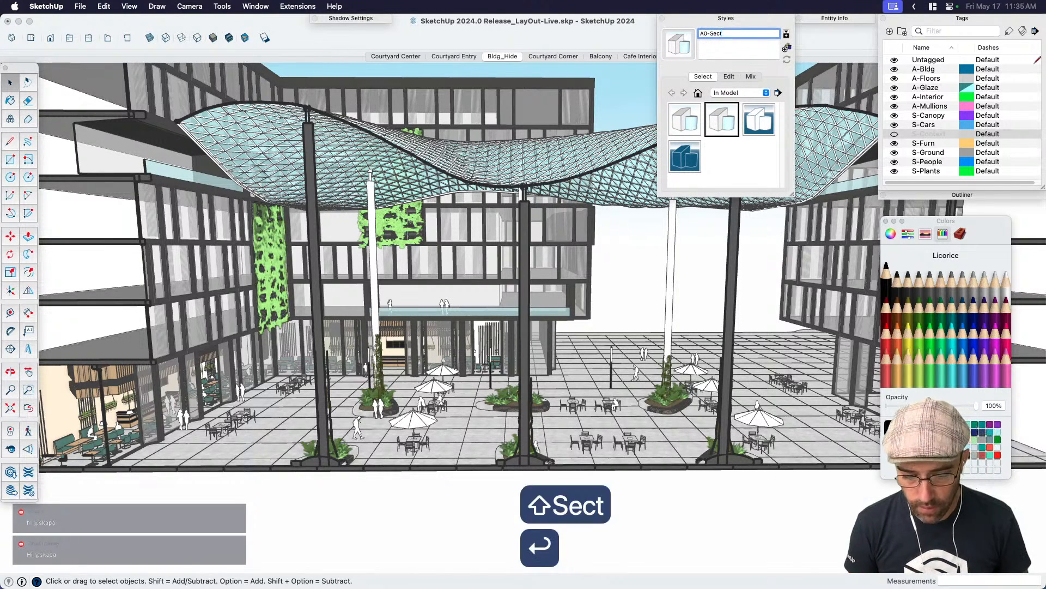
key("space")
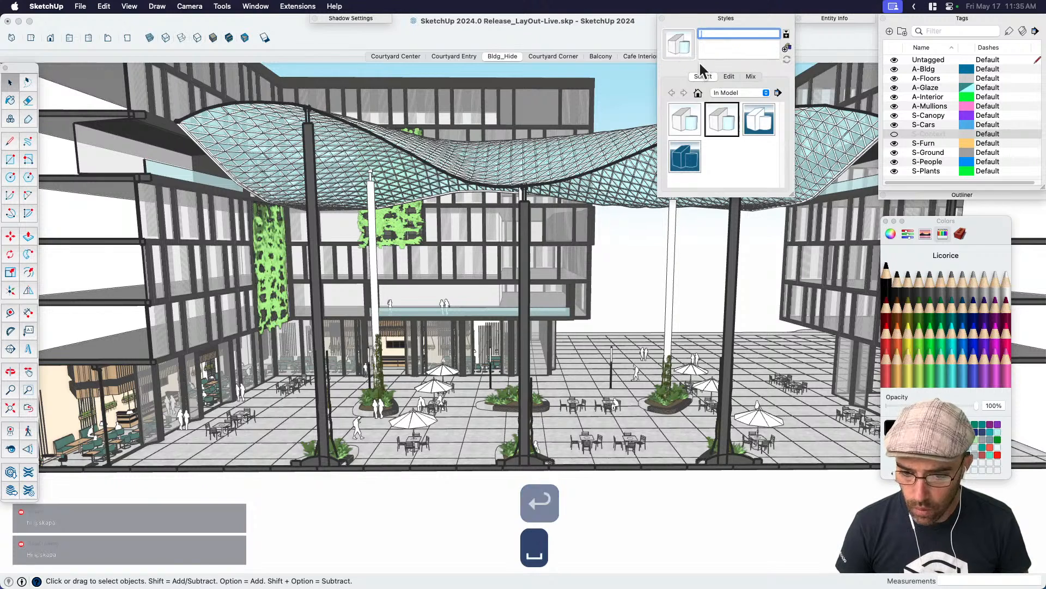
Increase the ambient occlusion distance and intensity in the new style's face settings.
left_click(727, 76)
left_click(688, 95)
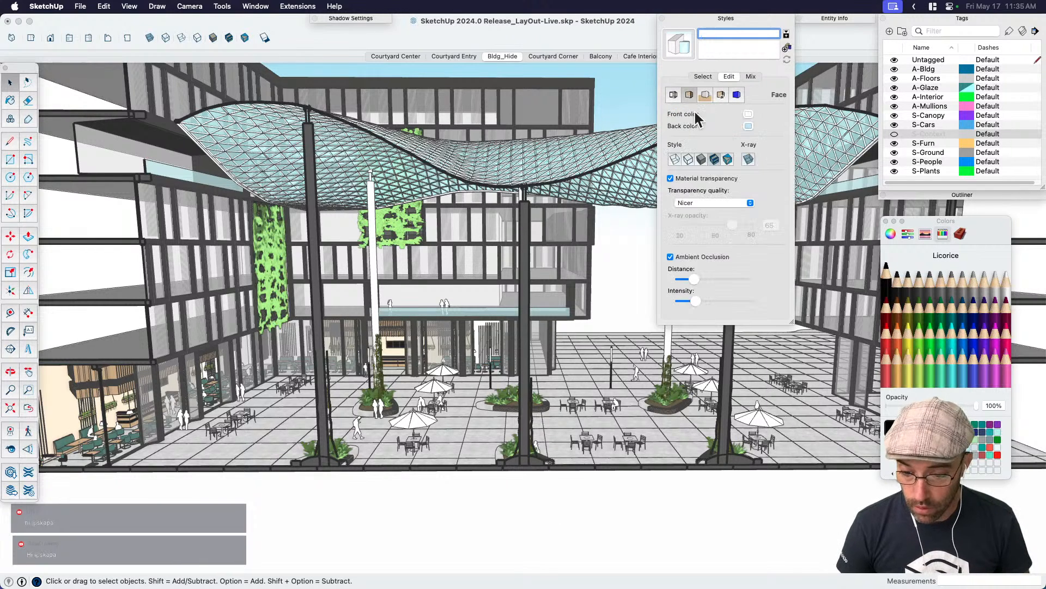
left_click_drag(696, 303, 715, 288)
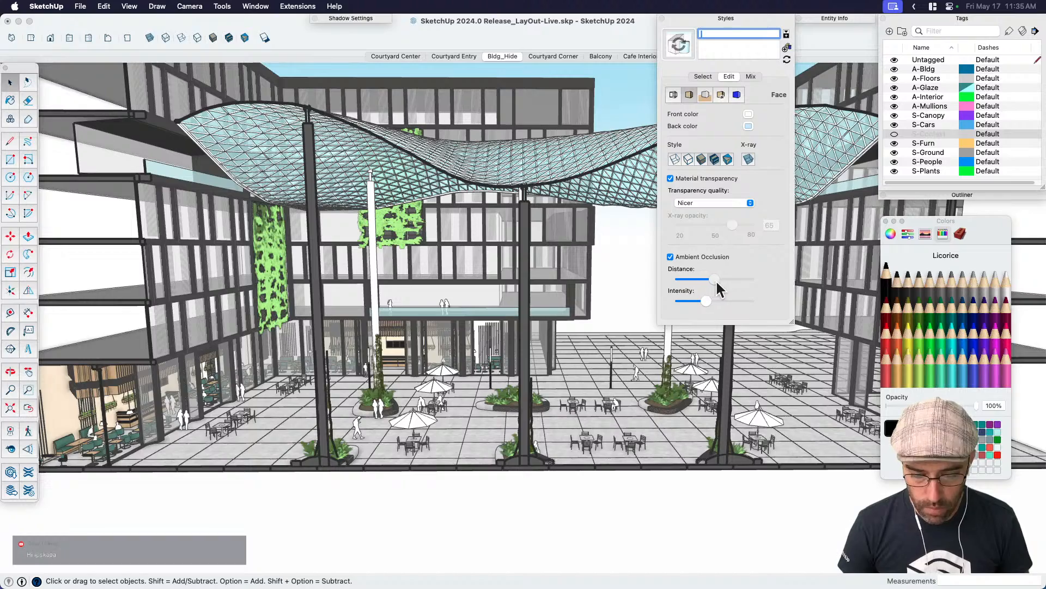
scroll(490, 414, "up", 10)
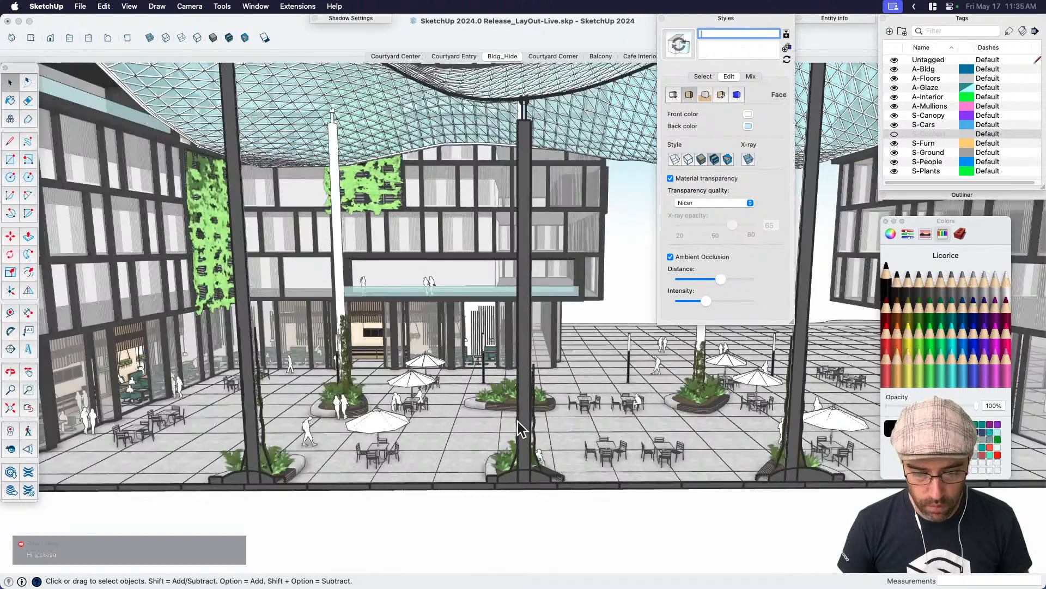
scroll(463, 403, "down", 6)
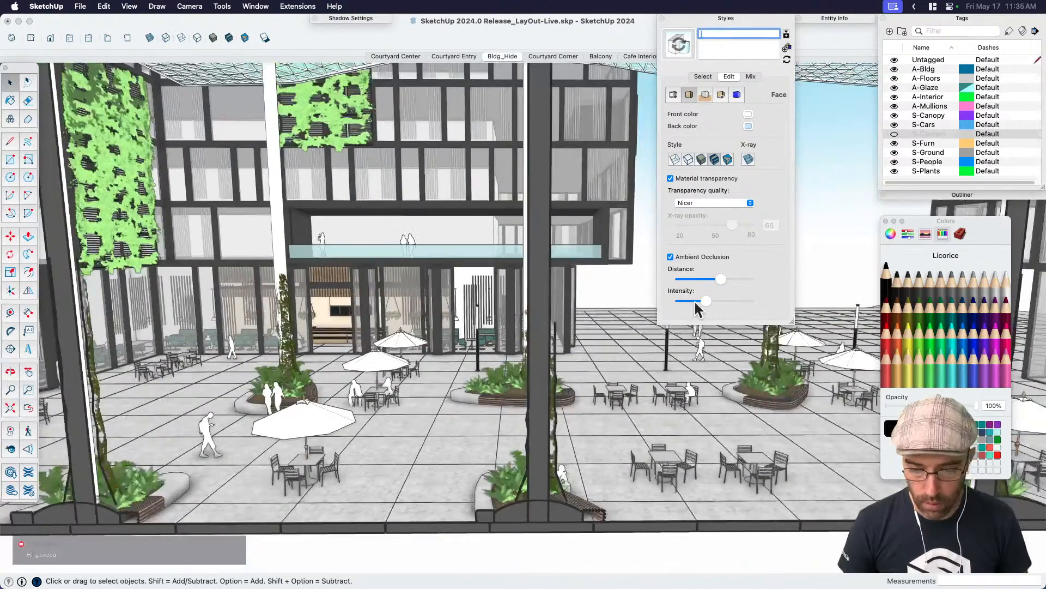
mouse_move(706, 301)
left_mouse_down()
mouse_move(738, 299)
mouse_move(715, 299)
mouse_move(748, 281)
mouse_move(724, 284)
left_mouse_up()
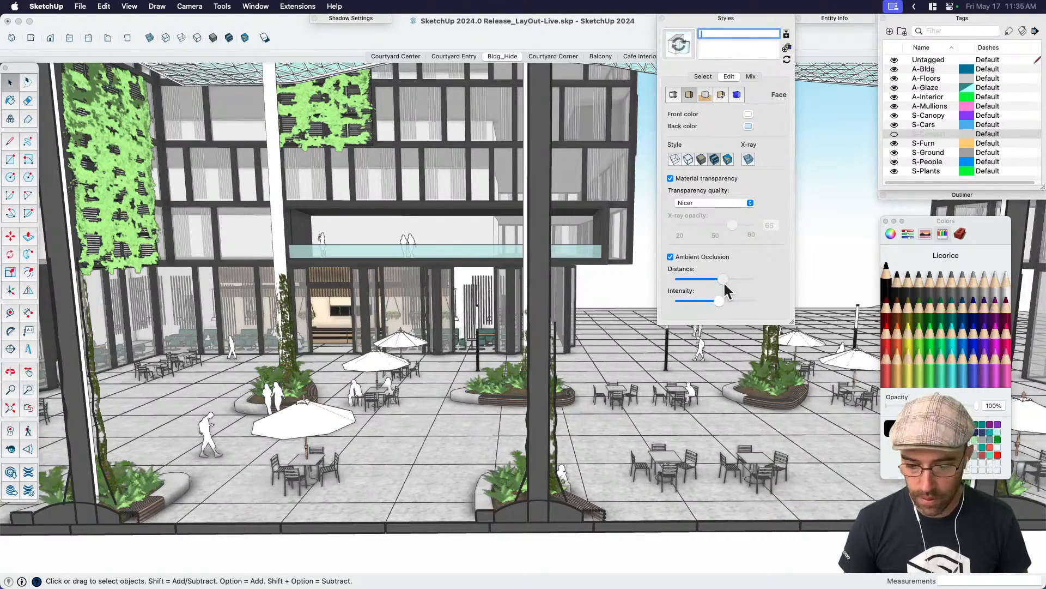
Fine-tune the ambient occlusion to a lower intensity and a slightly adjusted distance, and update the style with the changes.
scroll(374, 407, "up", 5)
scroll(179, 389, "up", 8)
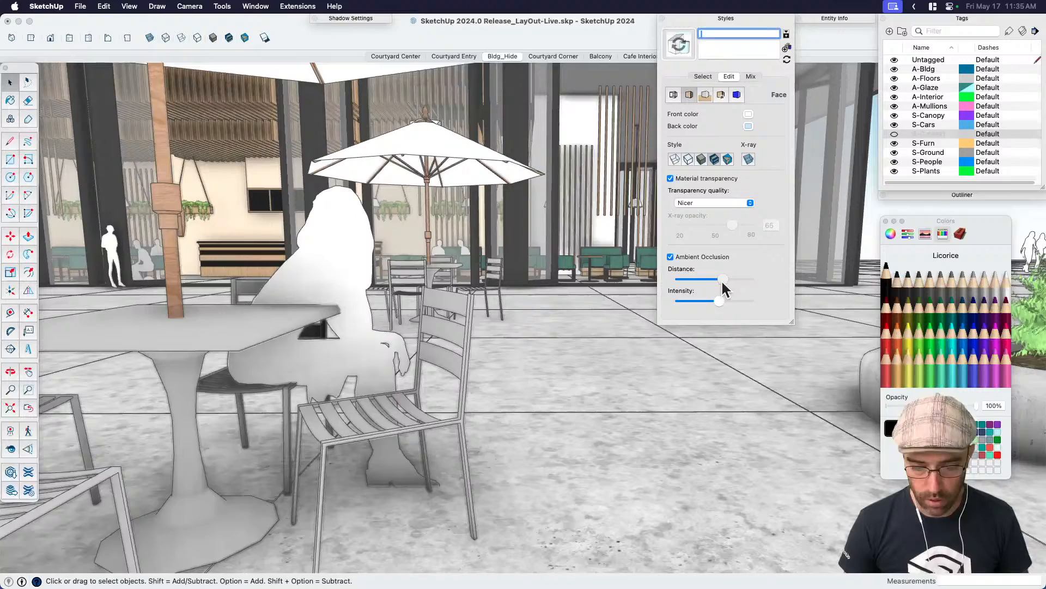
left_click_drag(721, 280, 714, 279)
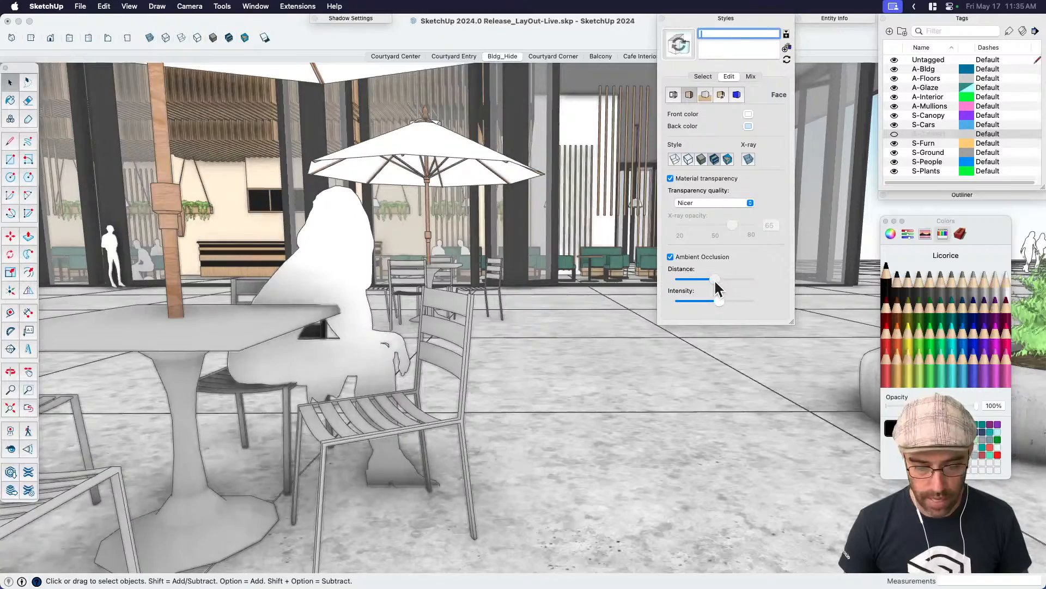
scroll(555, 368, "down", 10)
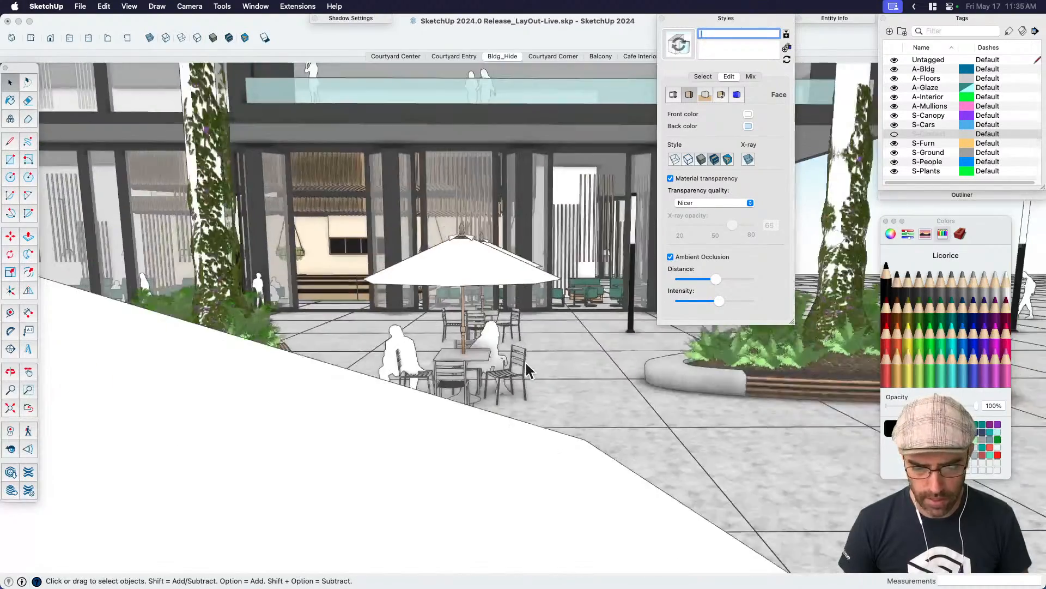
middle_click_drag(525, 363, 678, 303)
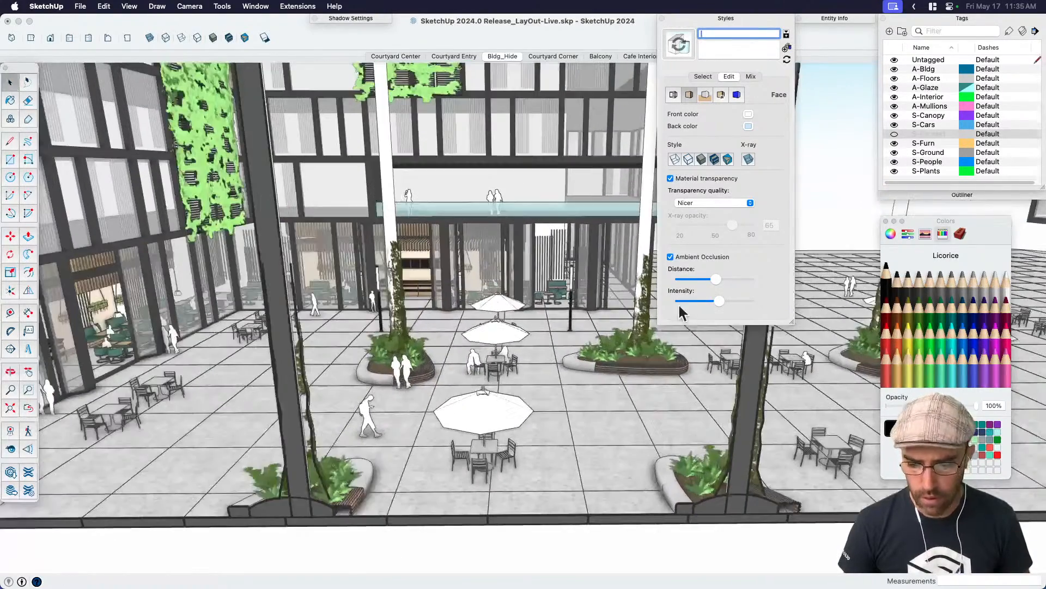
mouse_move(725, 301)
left_mouse_down()
mouse_move(735, 302)
mouse_move(692, 301)
left_mouse_up()
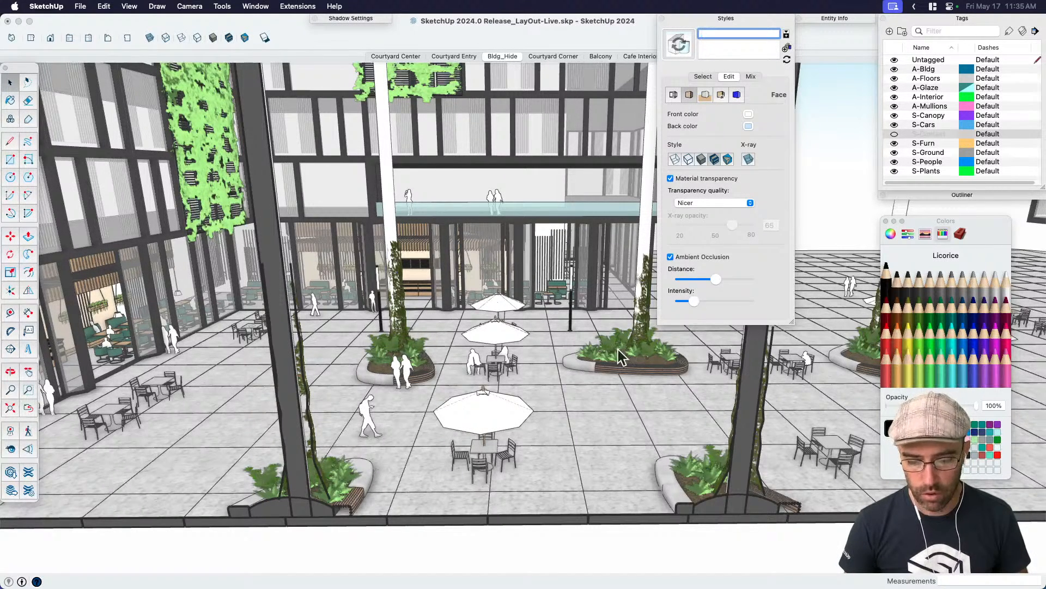
mouse_move(714, 279)
left_mouse_down()
mouse_move(687, 280)
mouse_move(725, 284)
mouse_move(724, 301)
mouse_move(708, 300)
left_mouse_up()
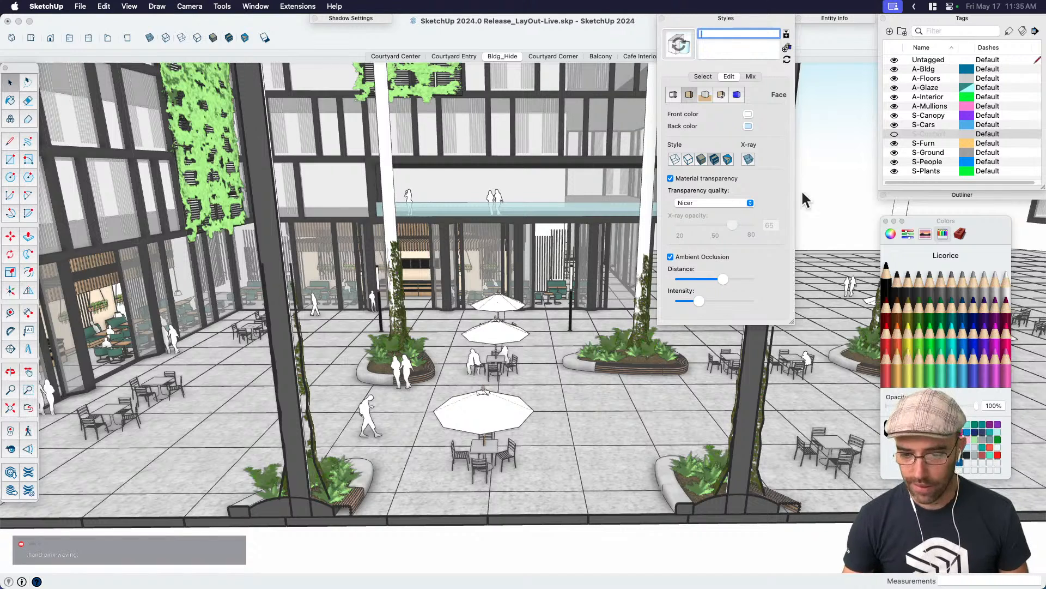
left_click(681, 48)
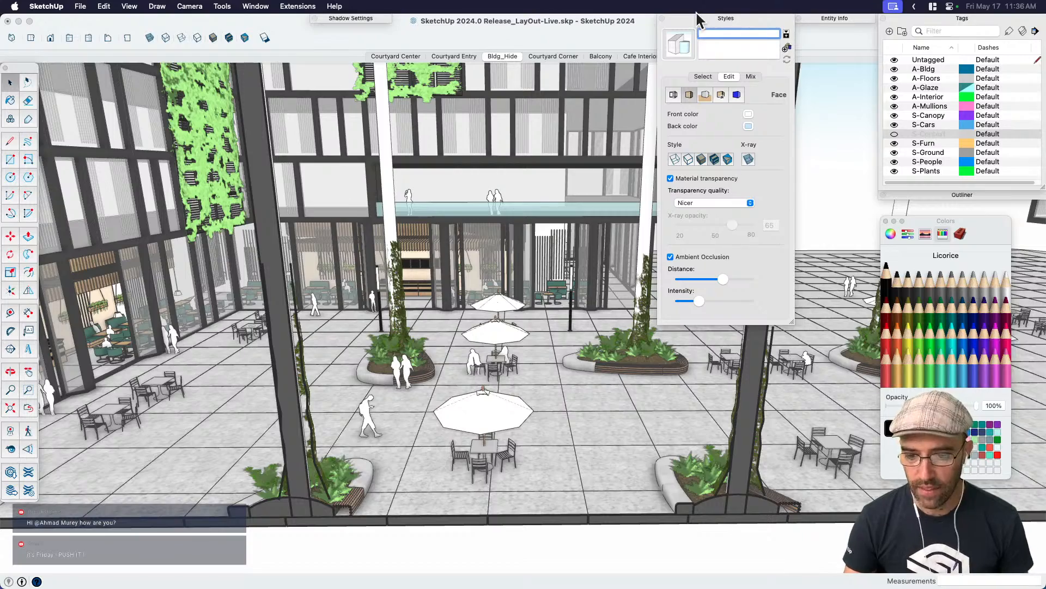
Apply the A0-WM style from the model's styles and return to a view of the whole uncut buildings.
left_click(852, 165)
scroll(434, 203, "down", 3)
middle_click_drag(434, 203, 390, 273)
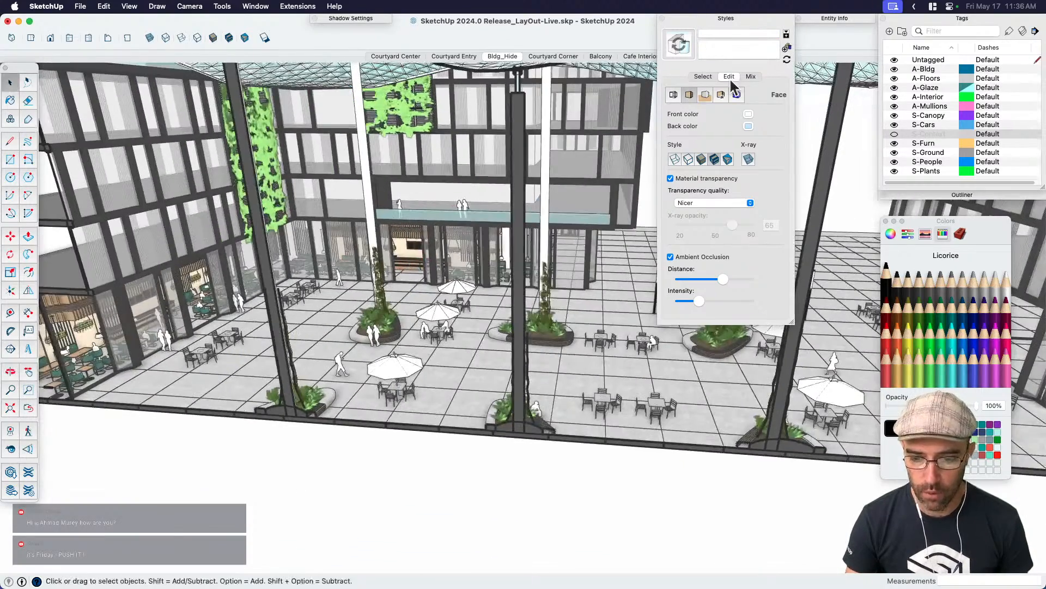
left_click(703, 76)
left_click(684, 119)
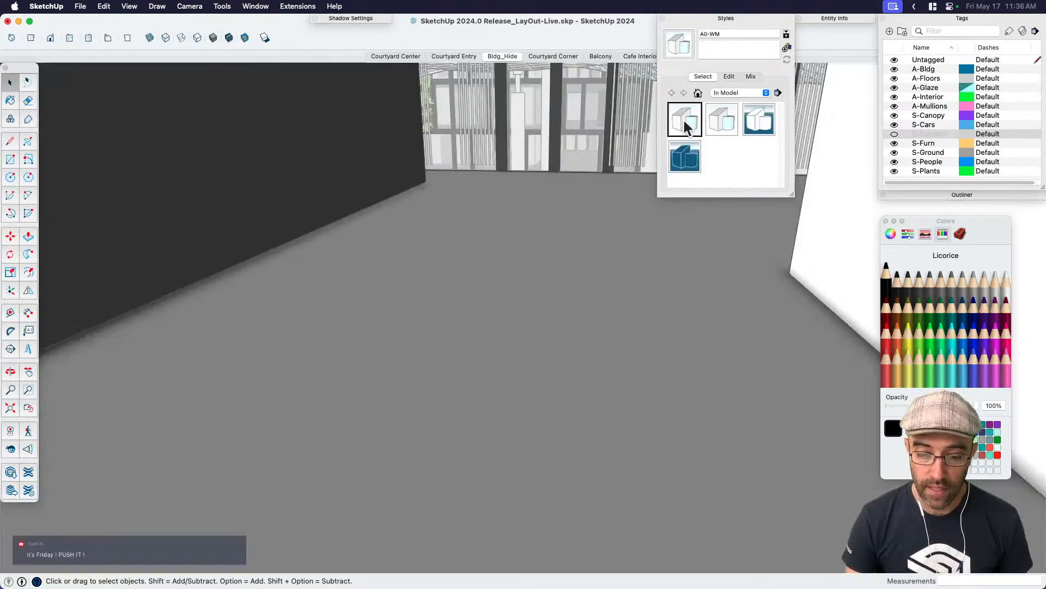
key("super+bracketleft")
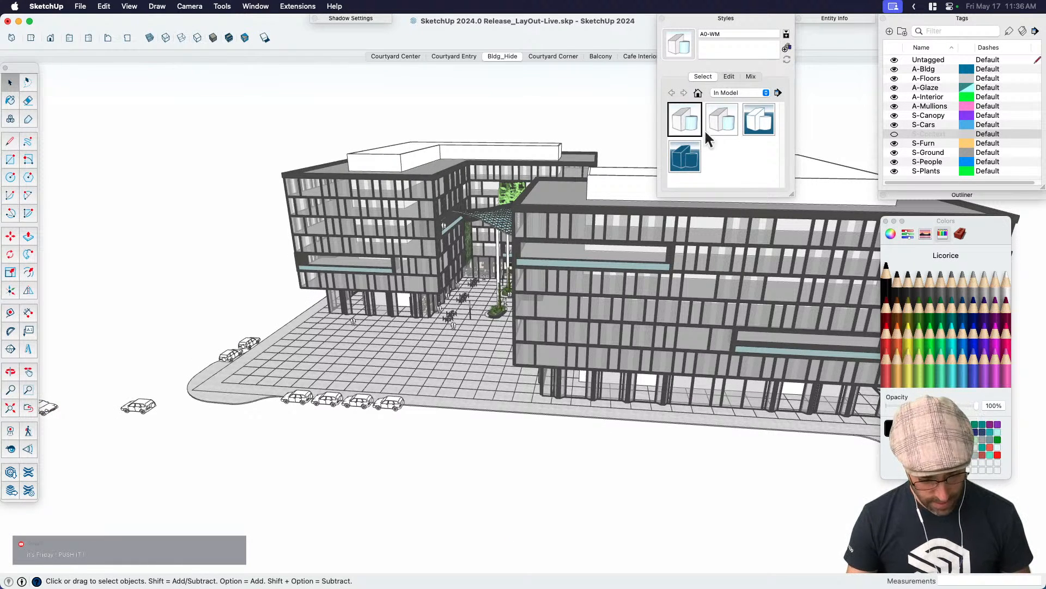
Compare the A0-WM and A0-Sect styles on the model, with and without the section cut.
key("shift+s")
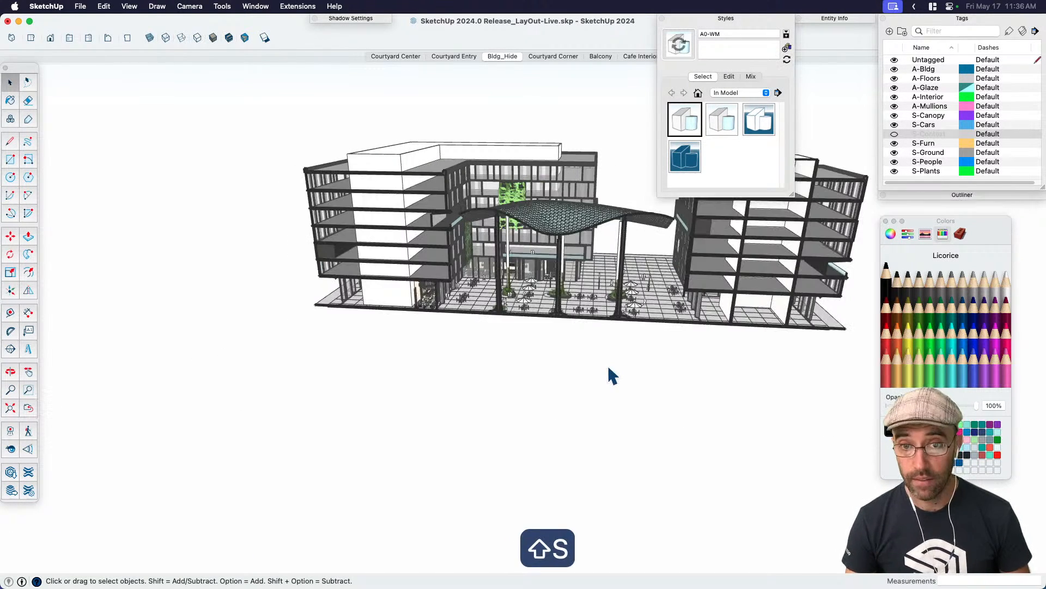
key("shift+s")
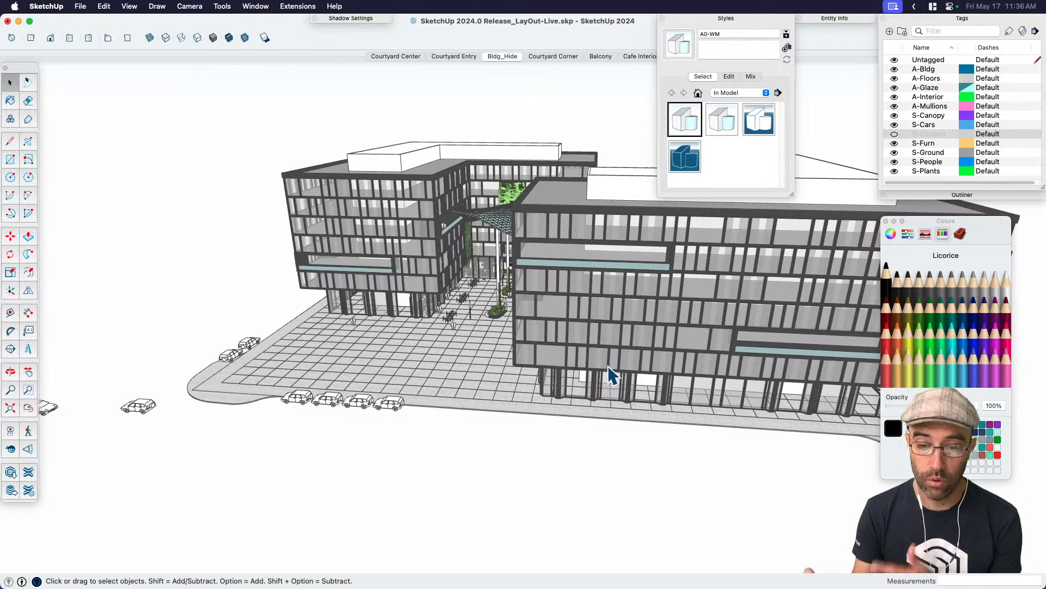
left_click(724, 109)
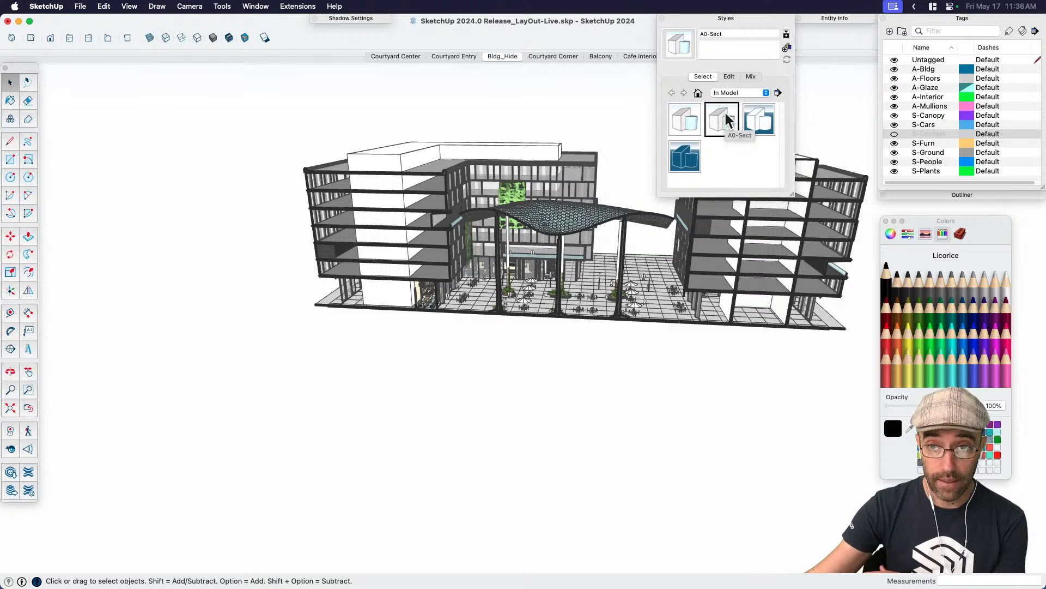
left_click(681, 117)
left_click(721, 119)
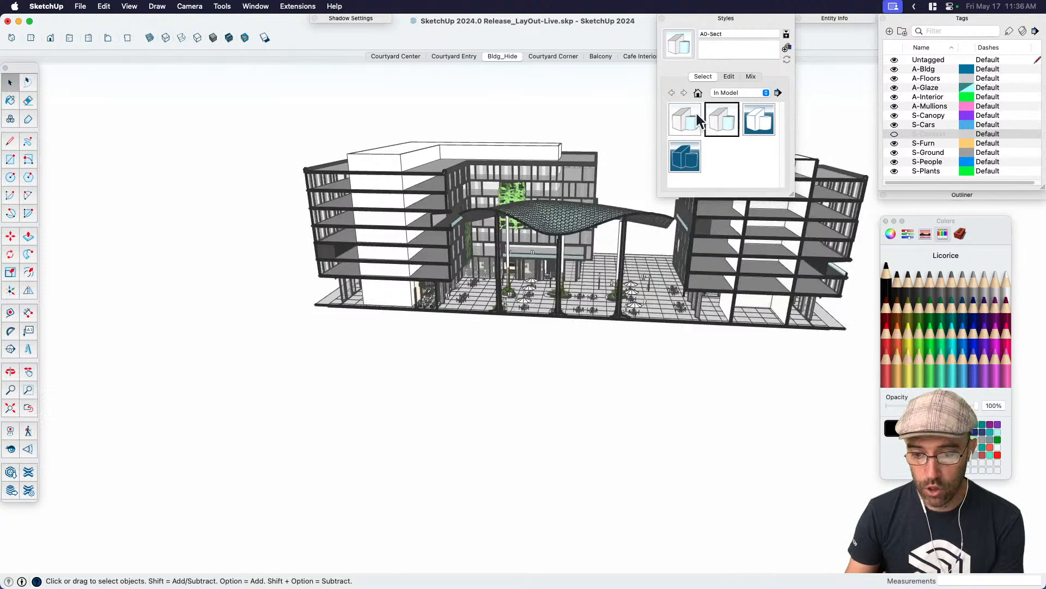
left_click(685, 118)
left_click(724, 121)
Create a new style from BLue-Non-AO with the section cut displayed and name it BLue-Edges-Sect.
left_click(763, 120)
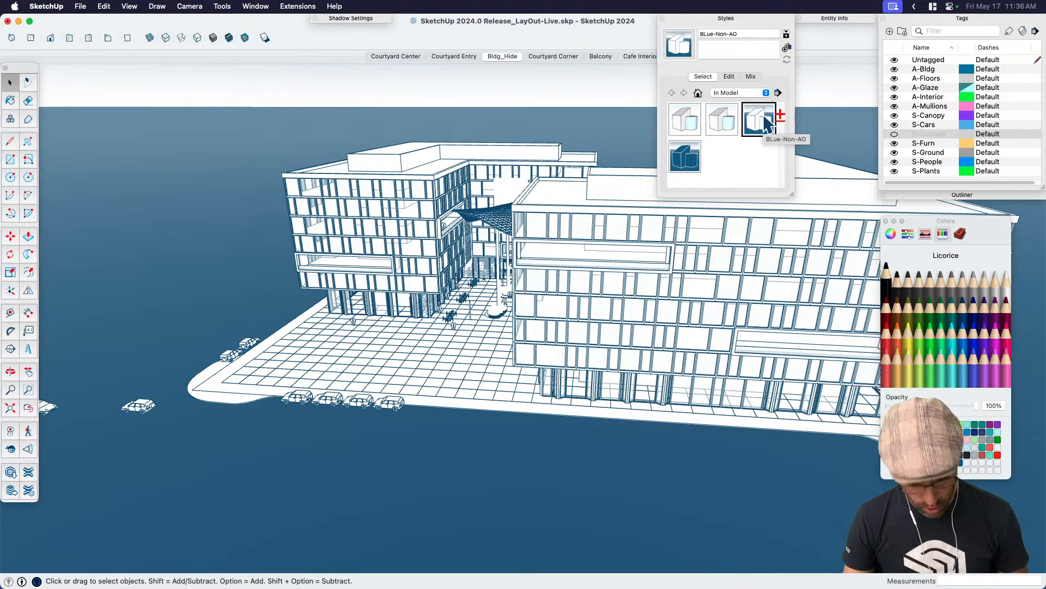
key("shift+s")
left_click(785, 48)
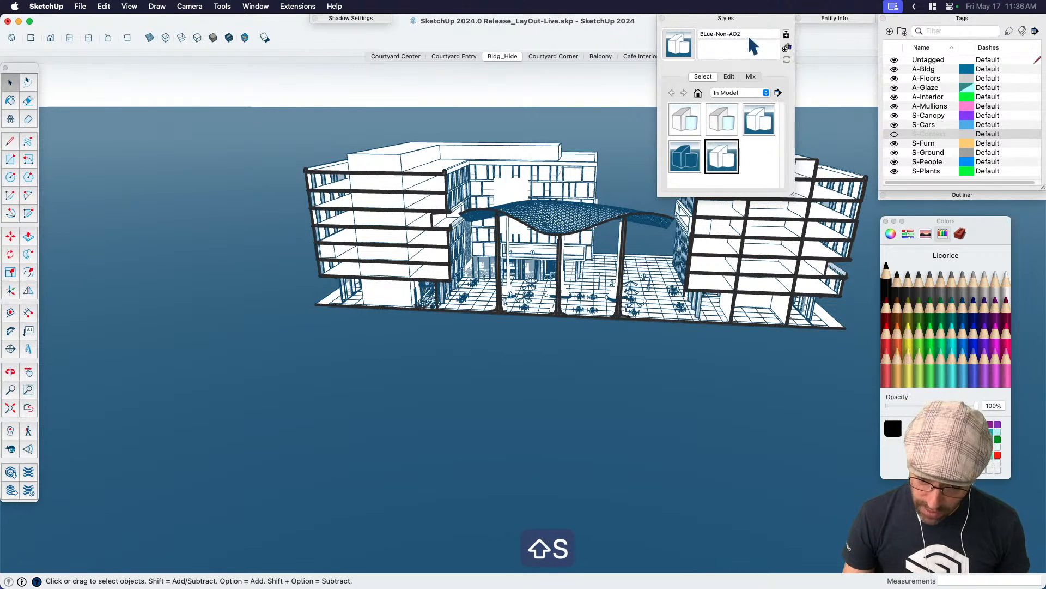
left_click(748, 34)
left_click_drag(716, 32, 755, 37)
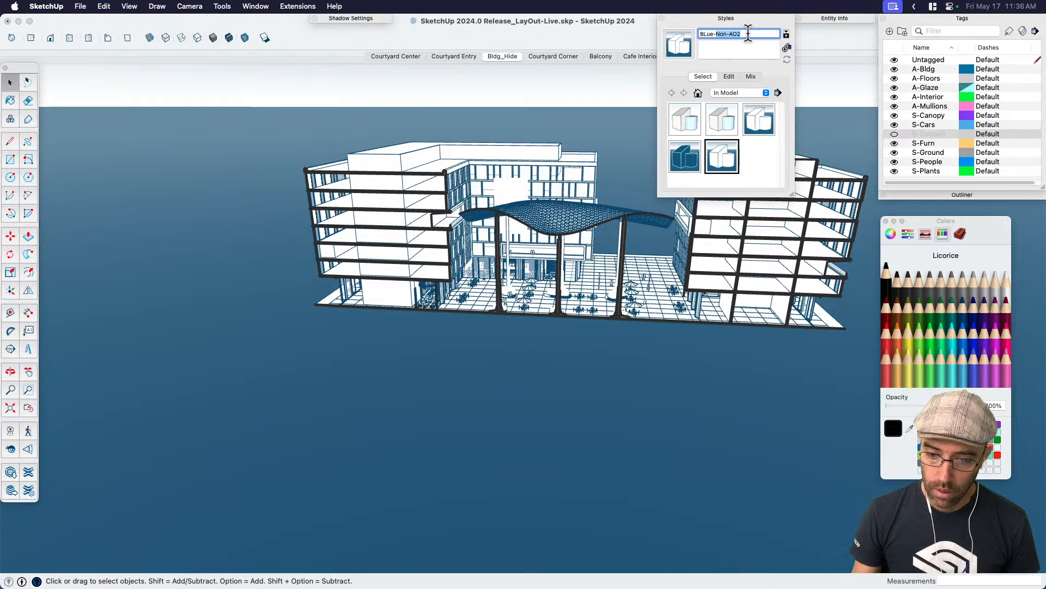
type("Edges-")
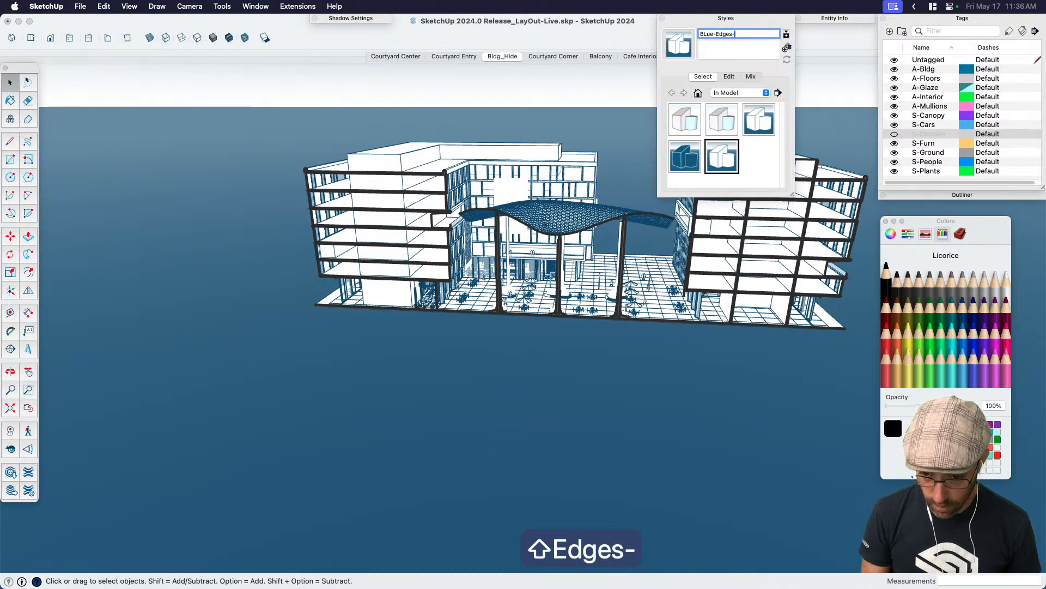
type("Sect")
key("Return")
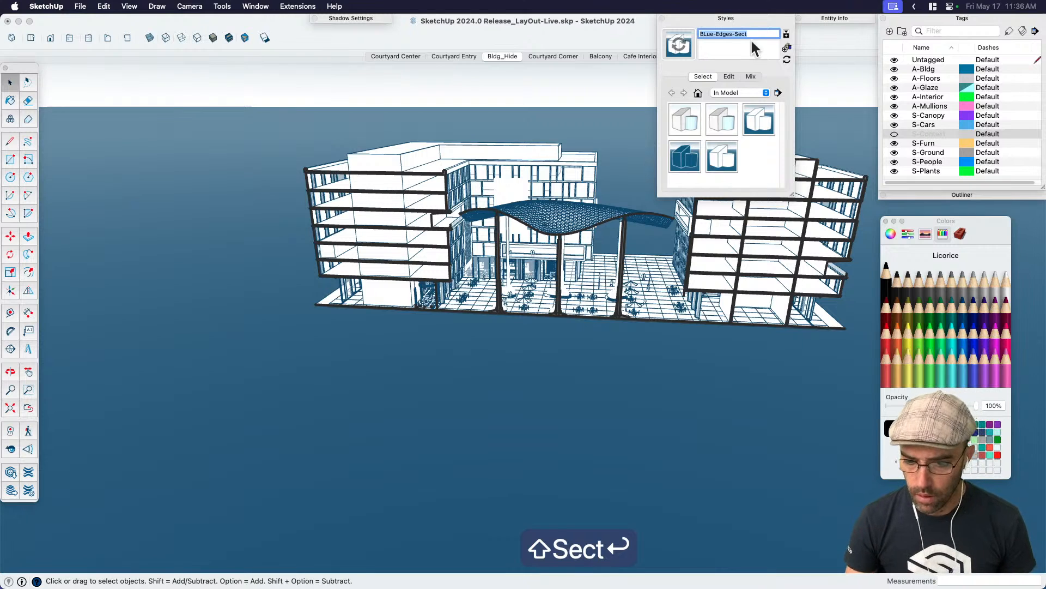
Rename the BLue-Non-AO style as BLue-Edges and update it.
left_click(764, 124)
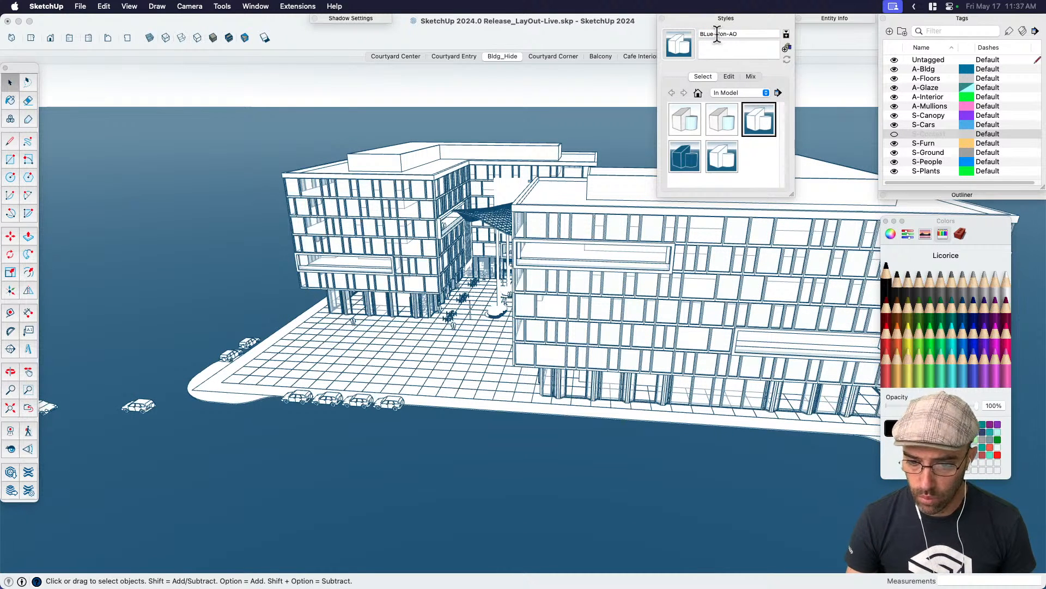
left_click(748, 34)
type("Edges-")
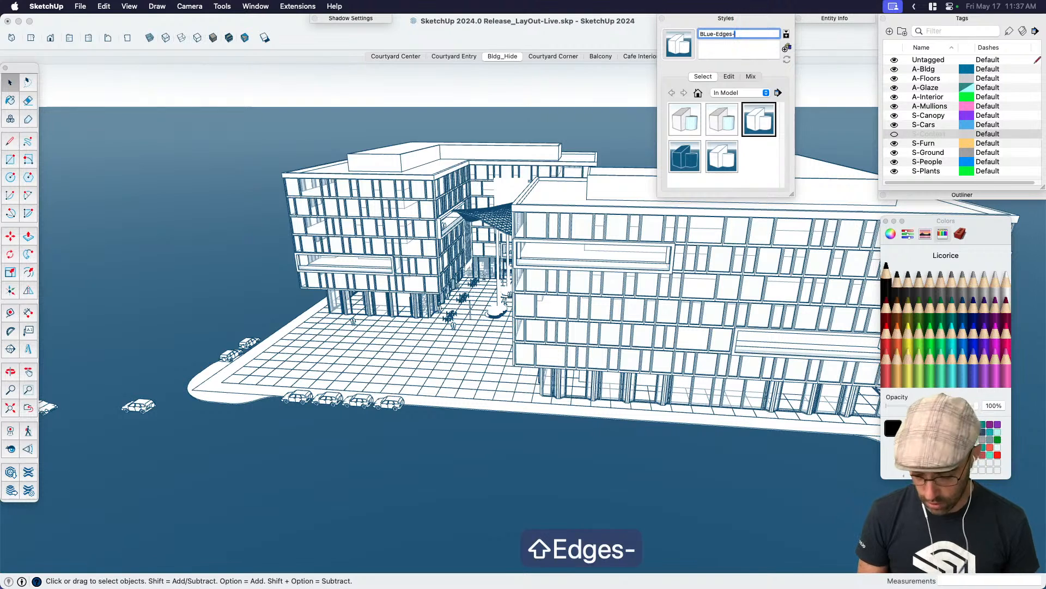
key("BackSpace")
key("Return")
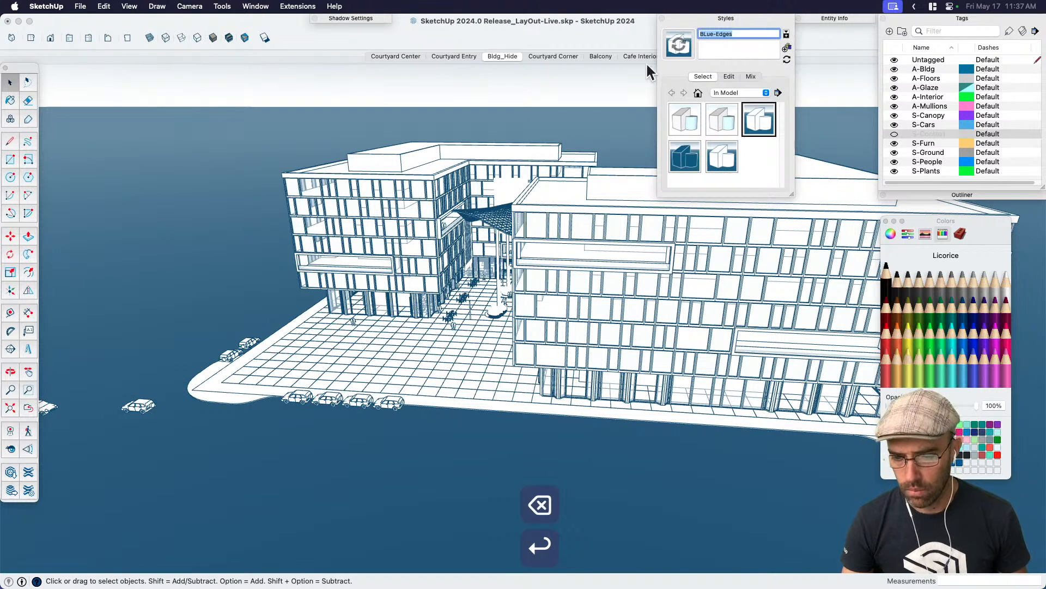
left_click(679, 48)
Compare the blue-edged white-face style with its section version by switching between them.
left_click(734, 152)
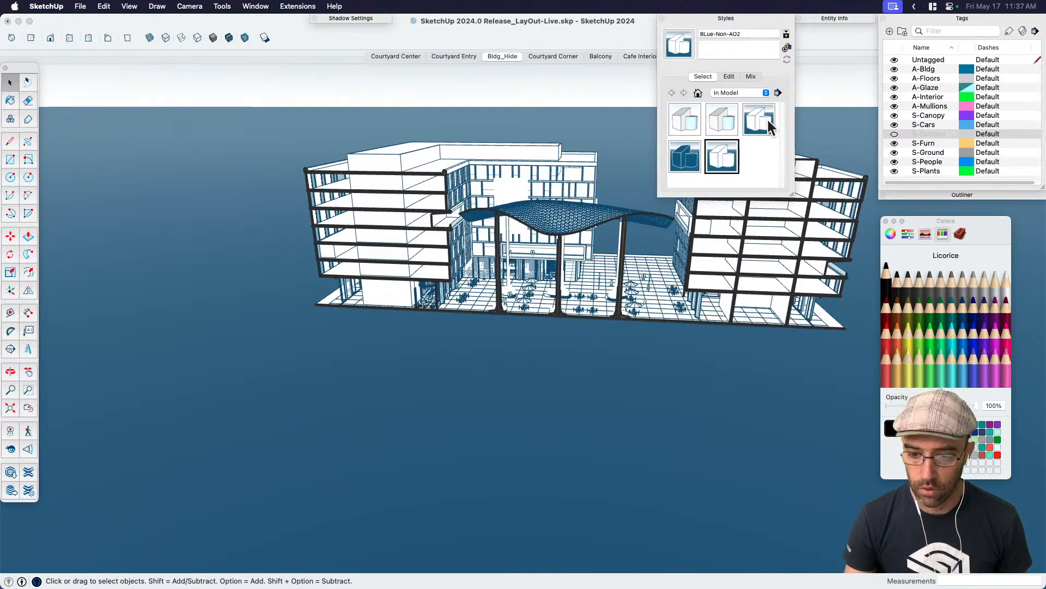
left_click(766, 118)
left_click(724, 162)
left_click(757, 121)
left_click(725, 156)
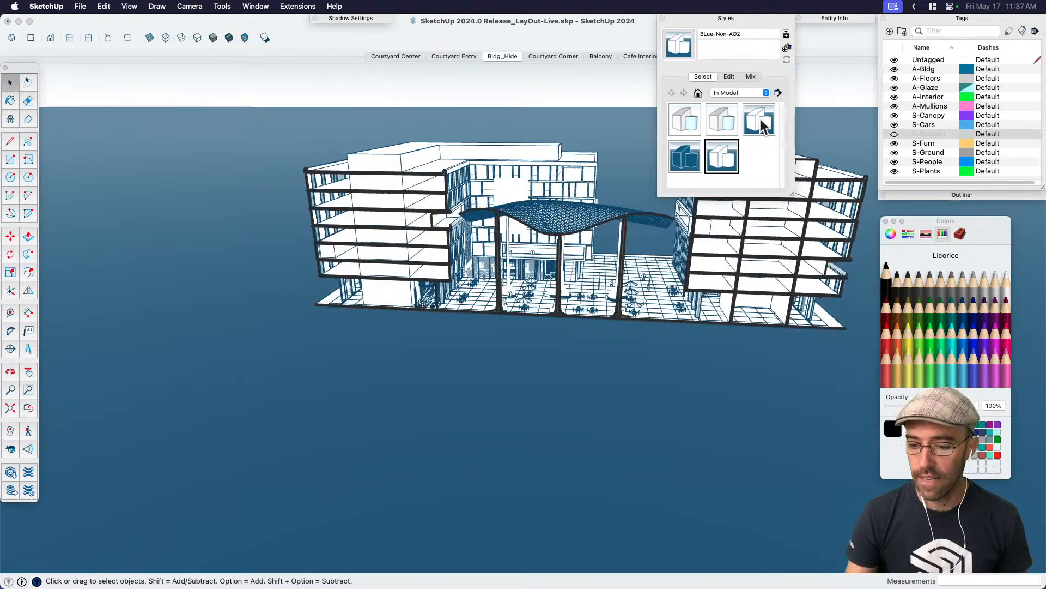
left_click(760, 118)
left_click(713, 161)
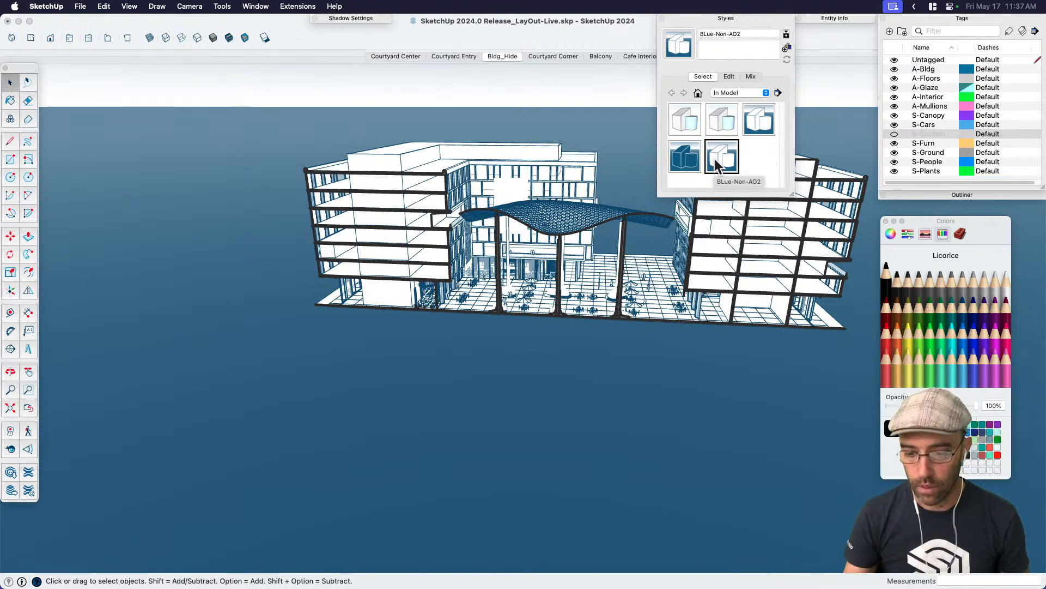
Create a new style from BLue-Non-AO1 with the section cut displayed and name it BLue-Faces-Sect.
left_click(691, 155)
key("shift+s")
key("shift+s")
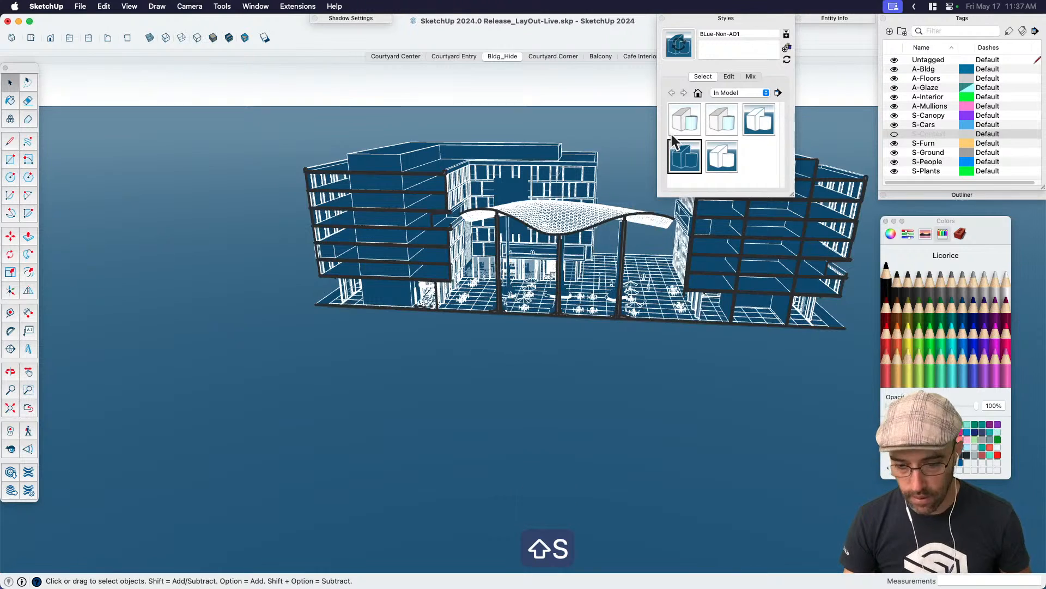
left_click(787, 47)
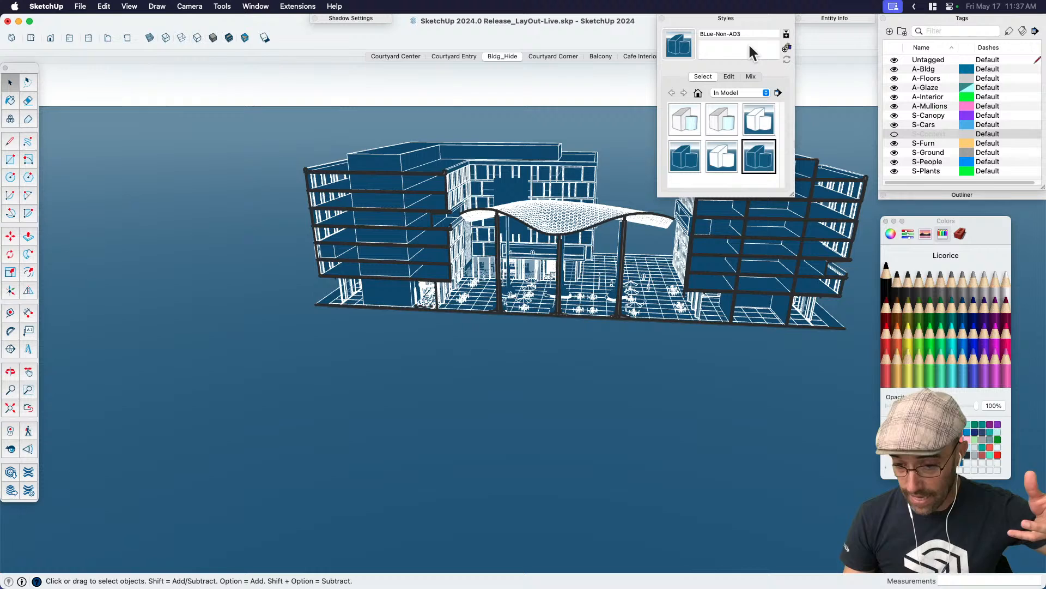
left_click(716, 34)
left_click_drag(716, 34, 766, 34)
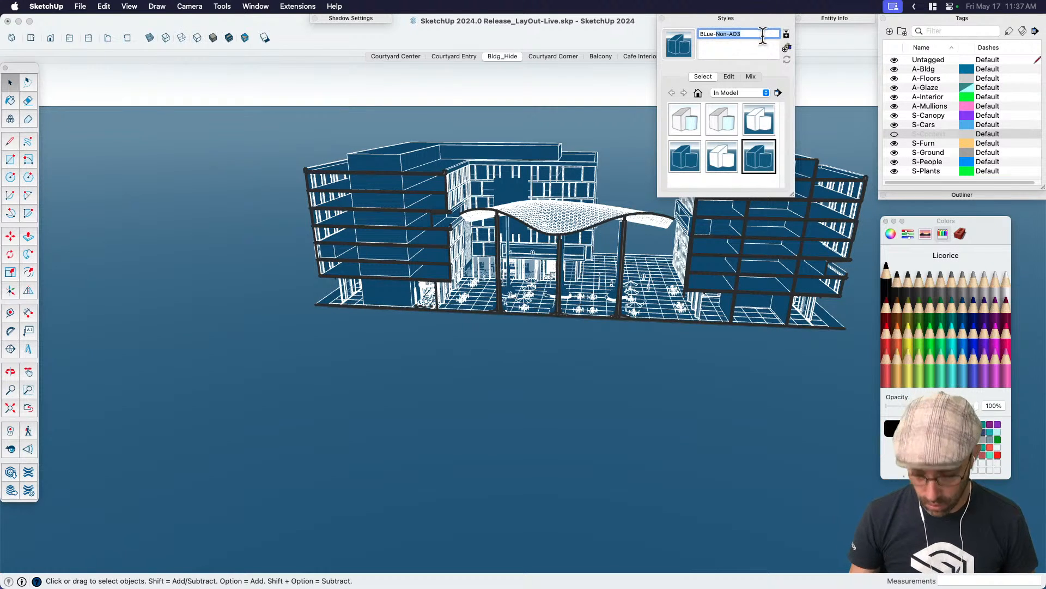
type("Face")
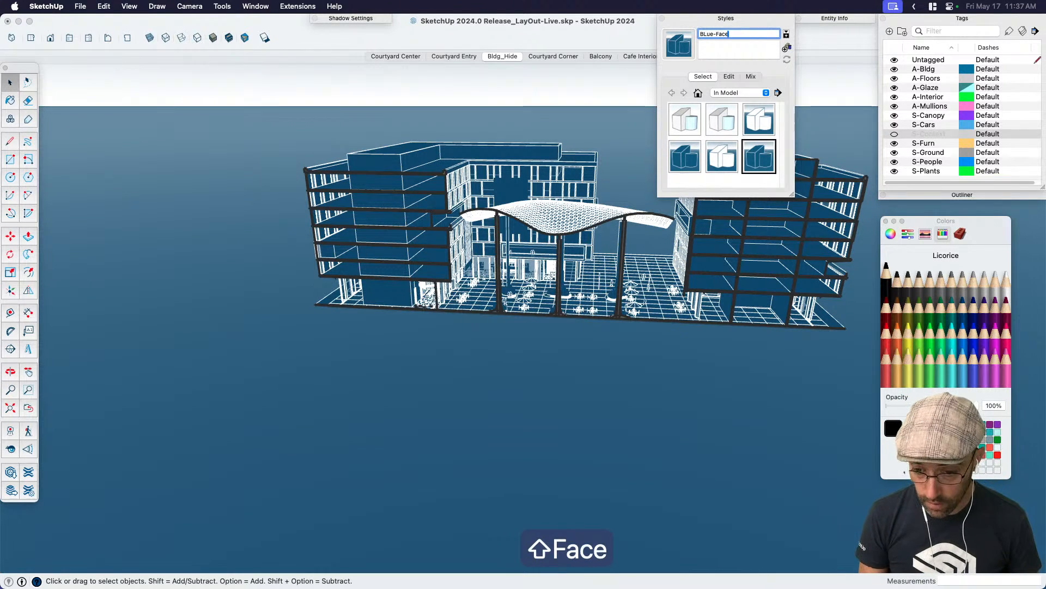
type("s-")
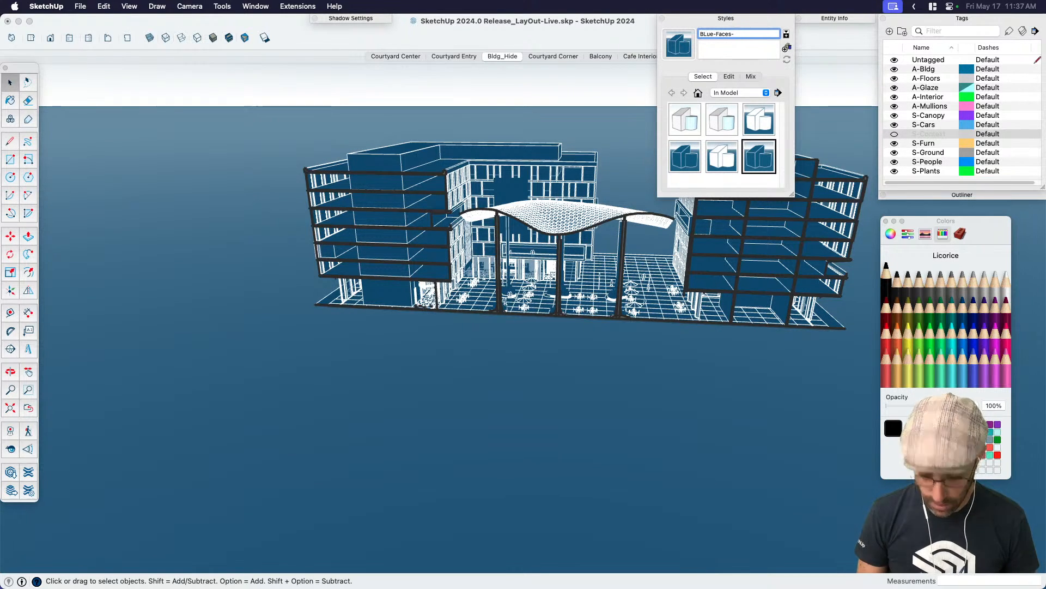
type("Sect")
key("Return")
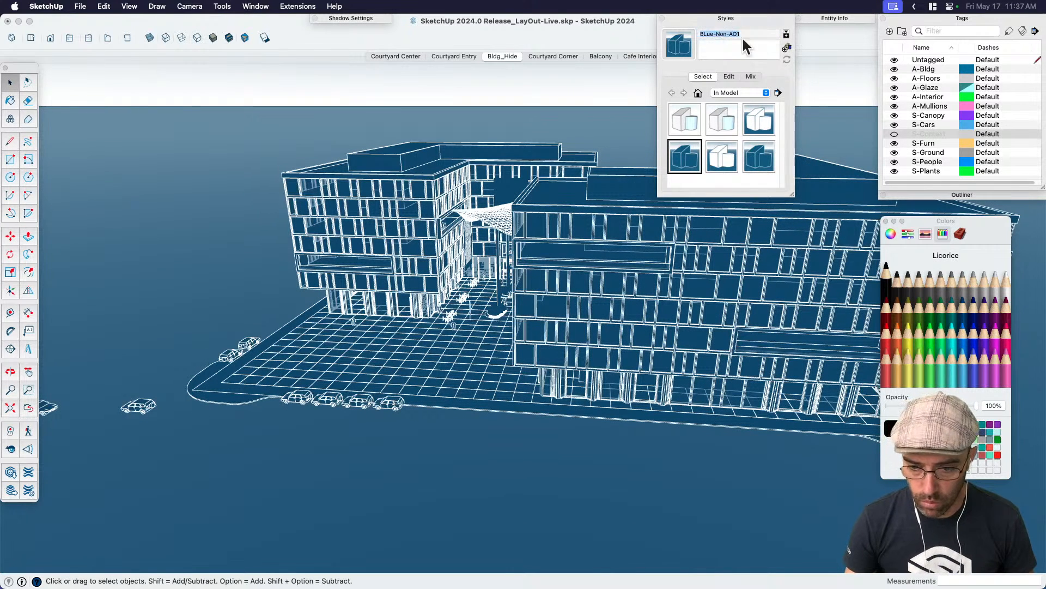
Rename the BLue-Non-AO1 style as BLue-Faces and save the model.
left_click(750, 36)
left_click_drag(716, 34, 763, 38)
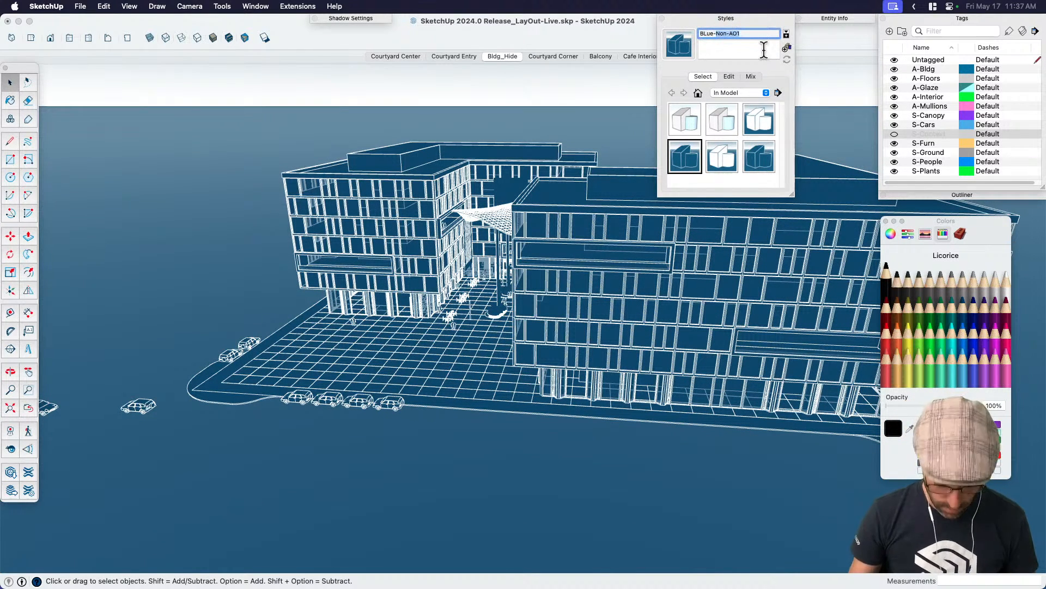
type("Faces")
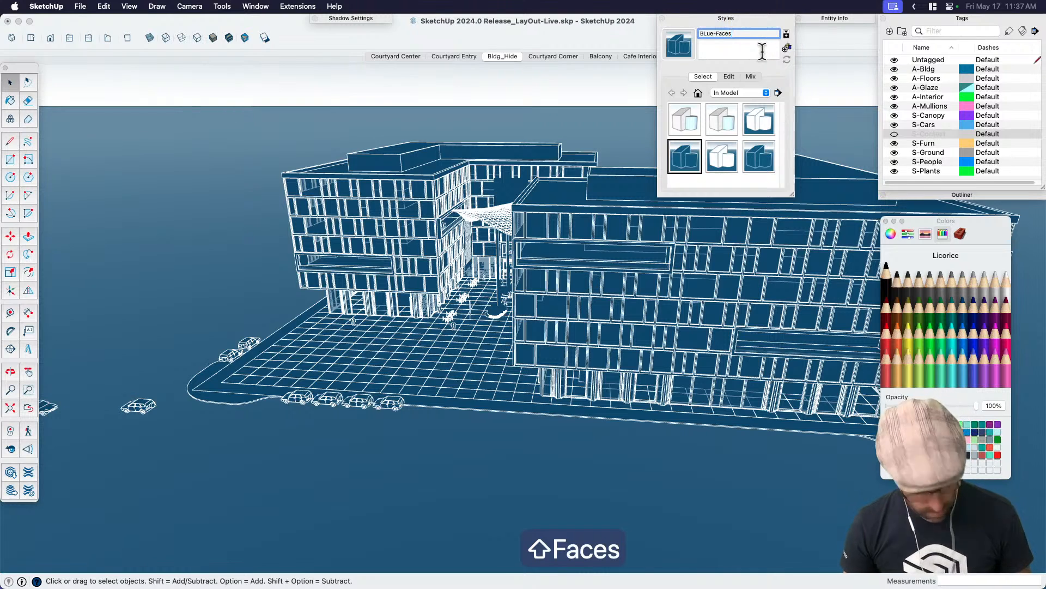
key("Tab")
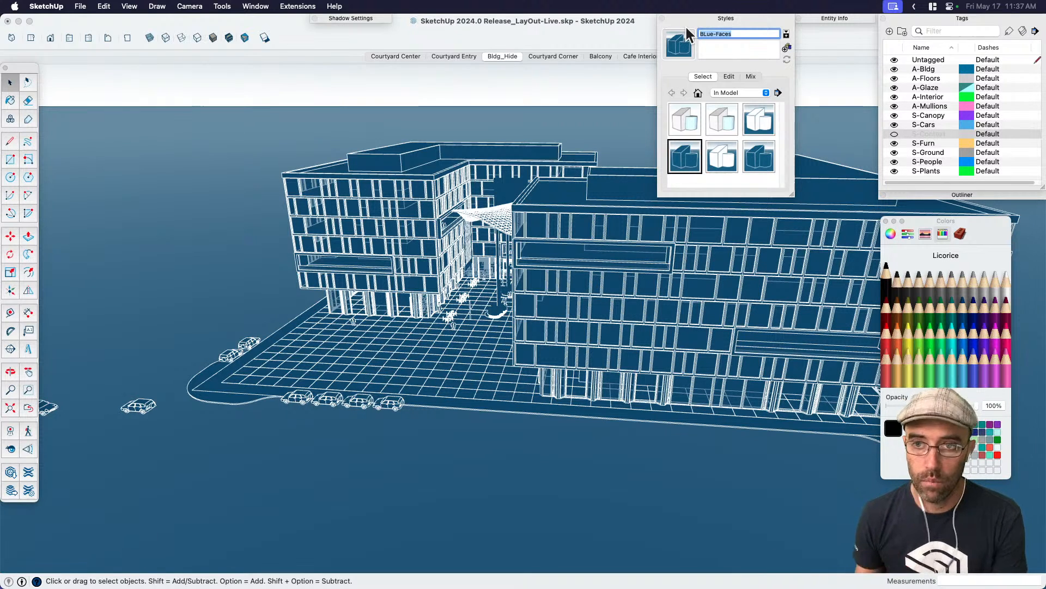
left_click(593, 120)
key("super+s")
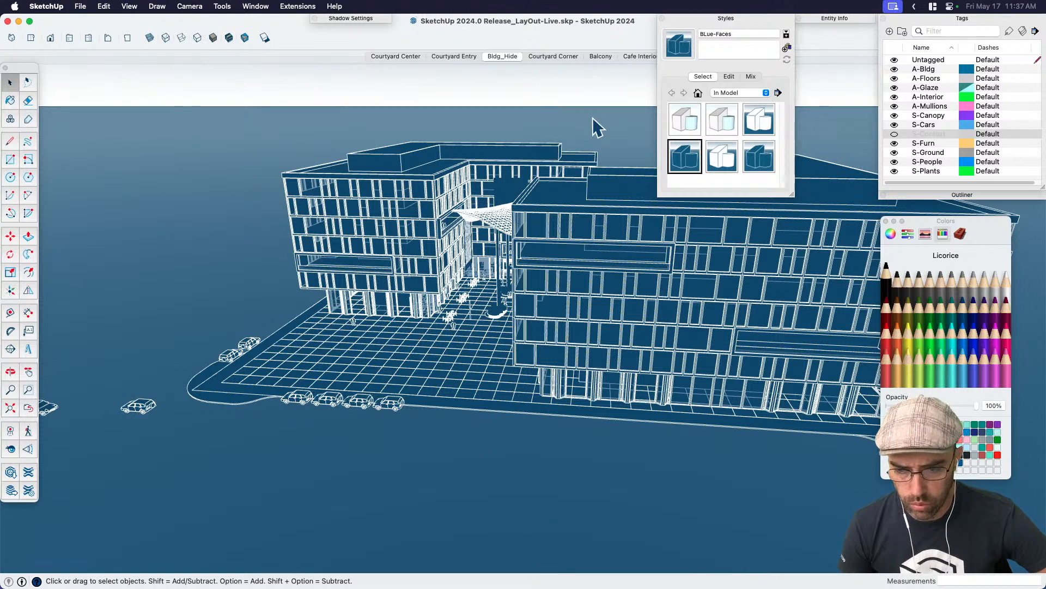
Turn off the sky and the ground in the background settings of the BLue-Faces style.
left_click(730, 76)
left_click(705, 95)
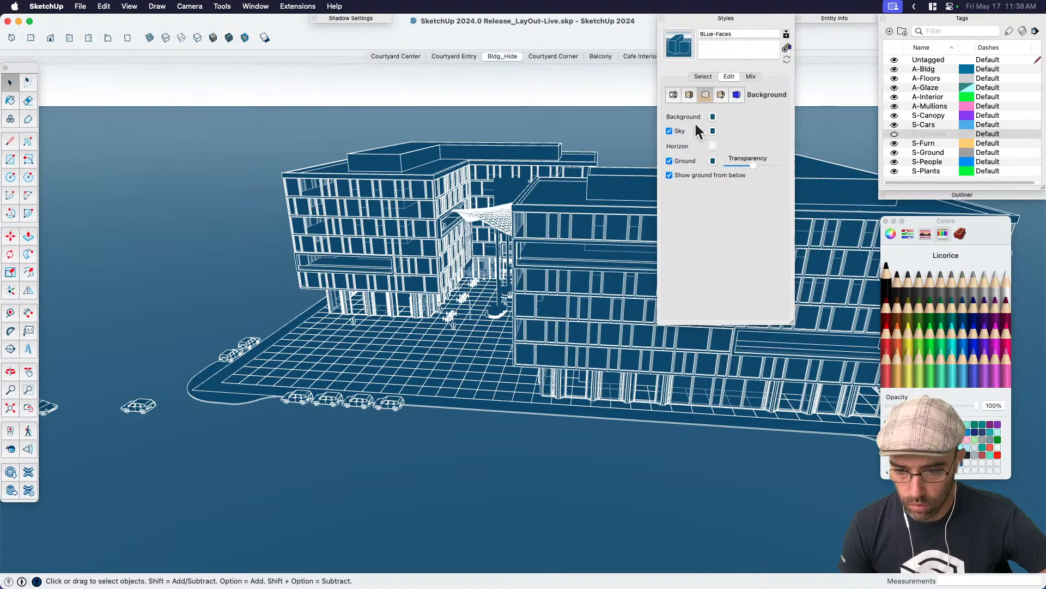
left_click(670, 131)
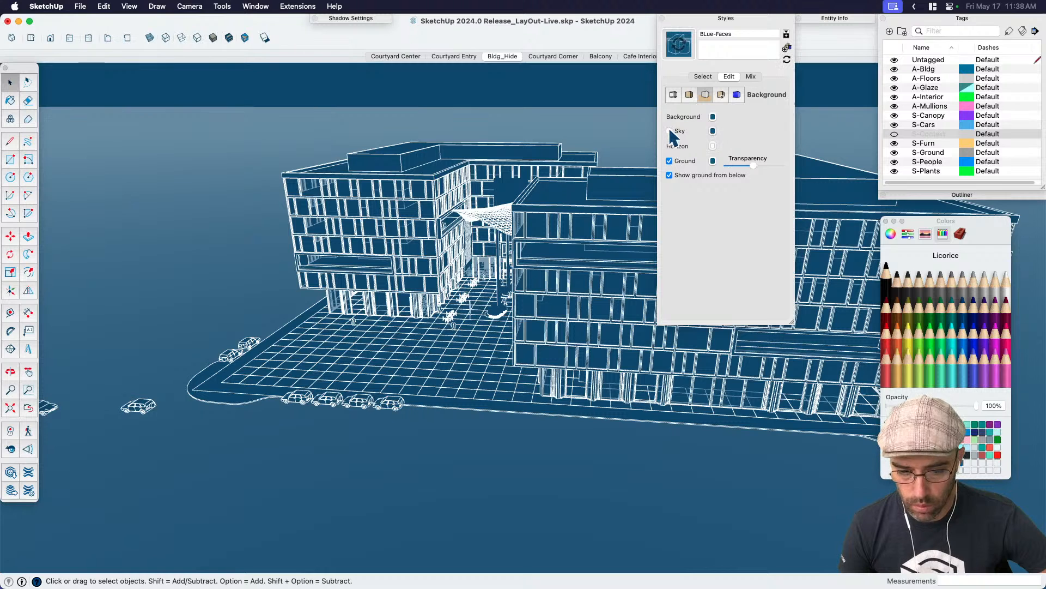
left_click(670, 131)
left_click(669, 161)
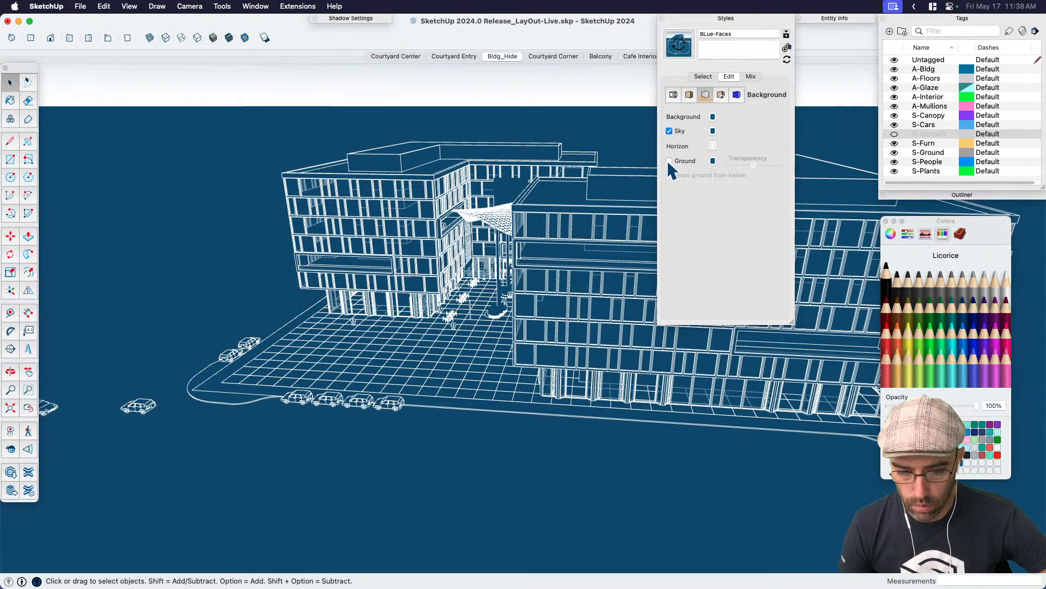
left_click(669, 132)
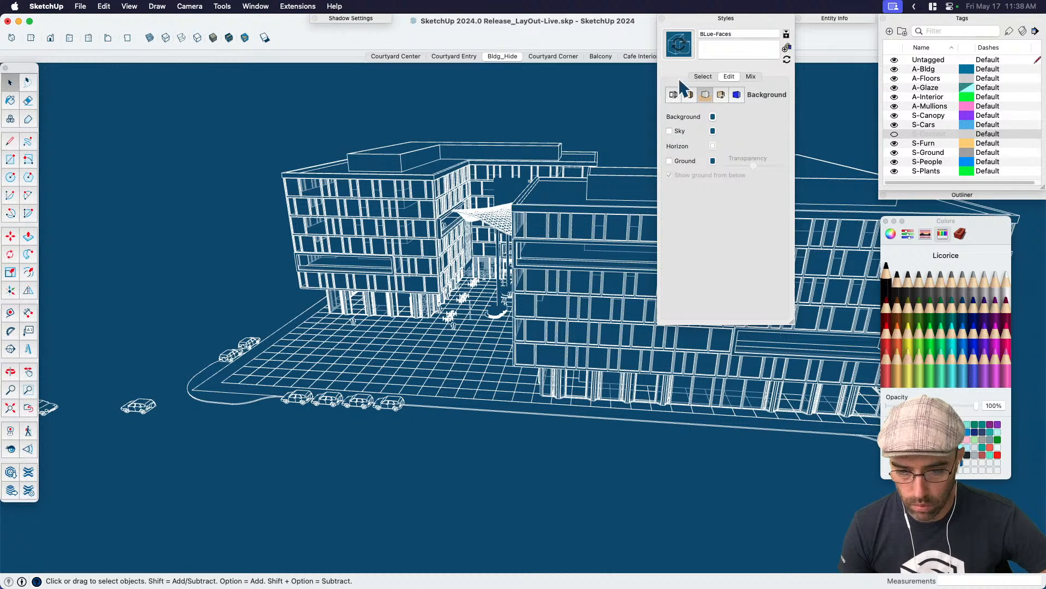
Try the BLue-Faces background with the sky on and off from a lower viewpoint.
middle_click_drag(499, 352, 633, 261)
left_click(669, 131)
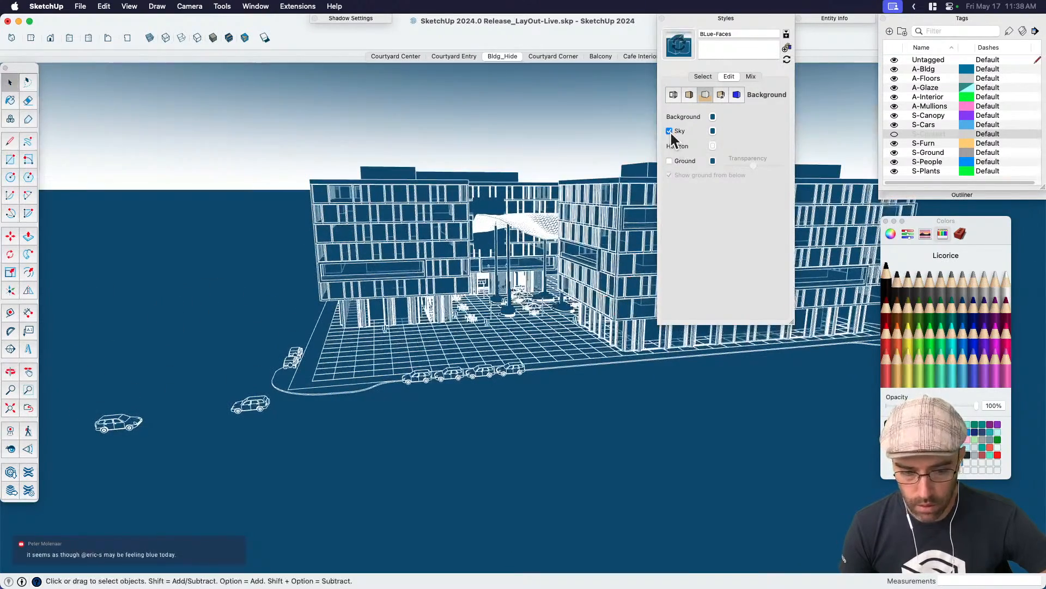
left_click(669, 160)
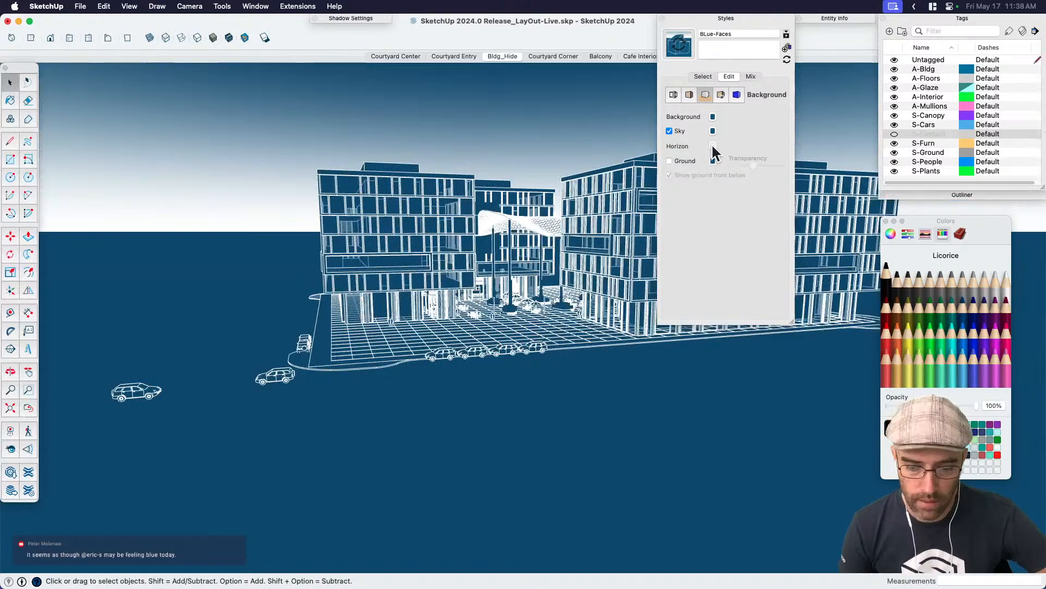
left_click(669, 131)
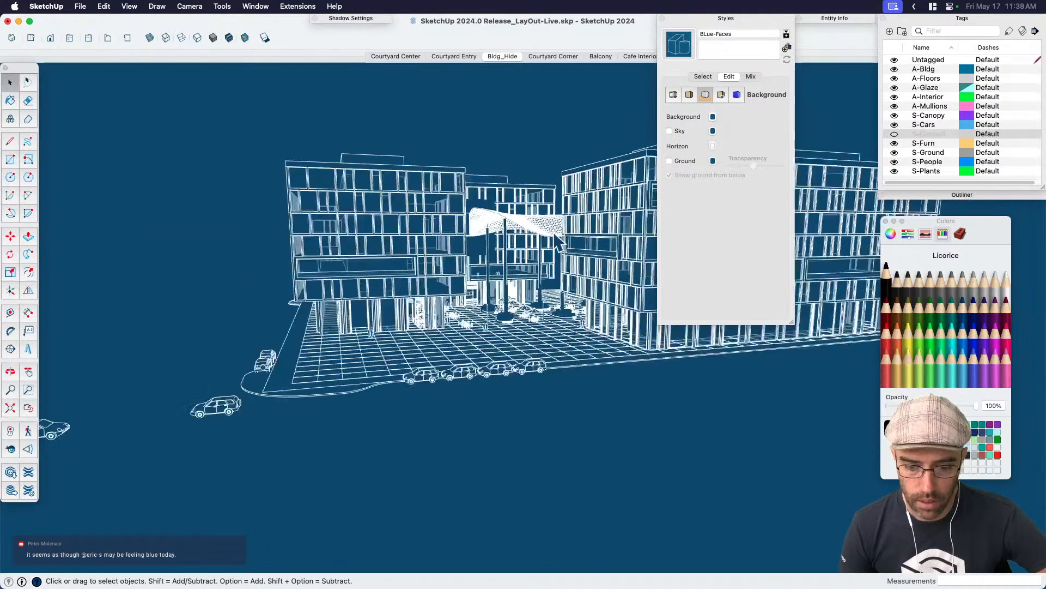
left_click(669, 132)
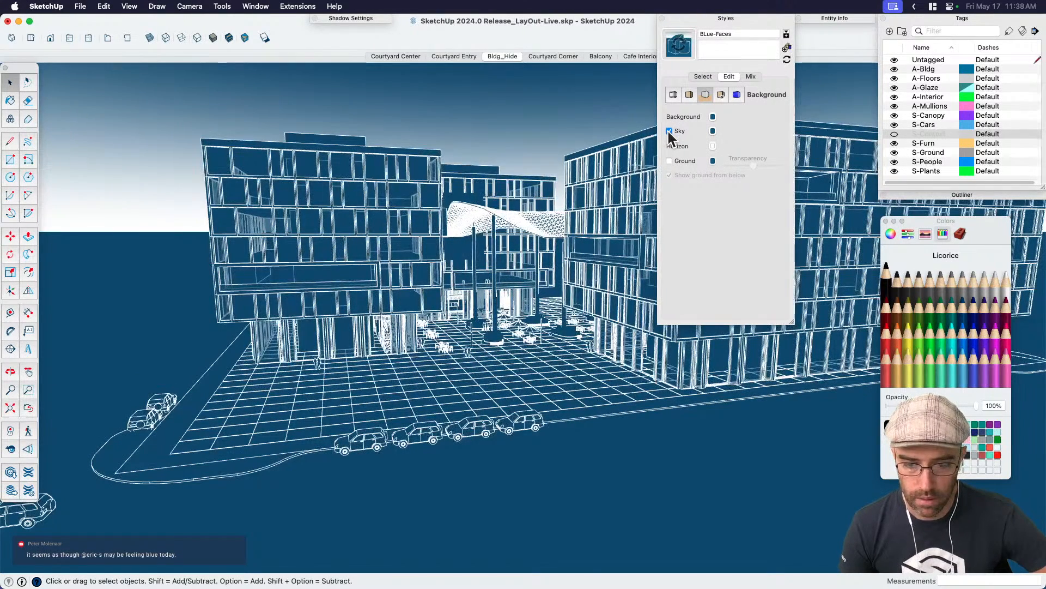
left_click(669, 132)
Turn the ground on in the BLue-Faces background and check it from another angle around the buildings.
left_click(670, 160)
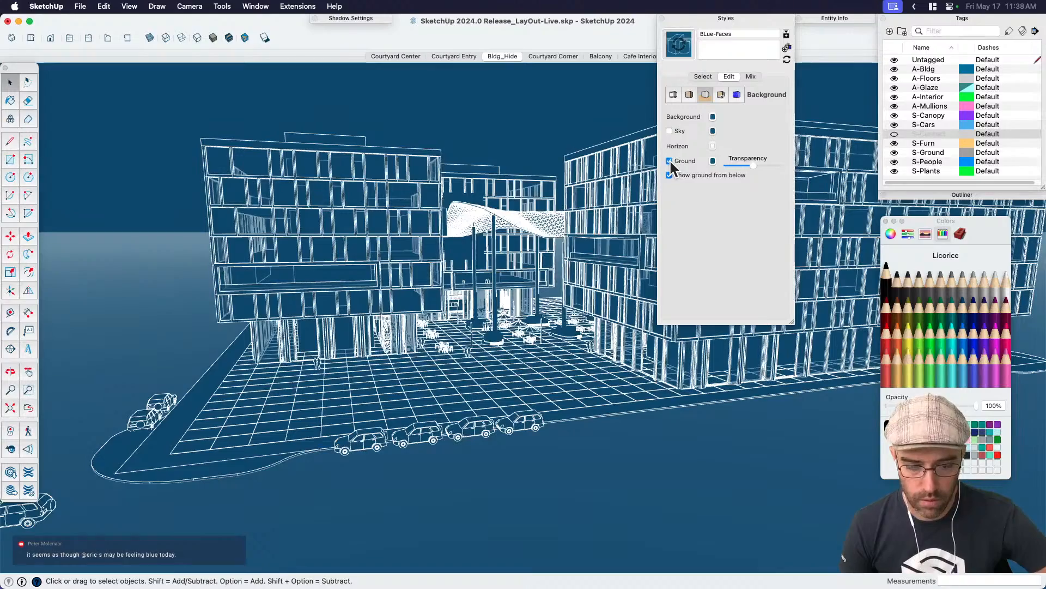
left_click(669, 161)
left_click(670, 161)
middle_click_drag(414, 381, 441, 409)
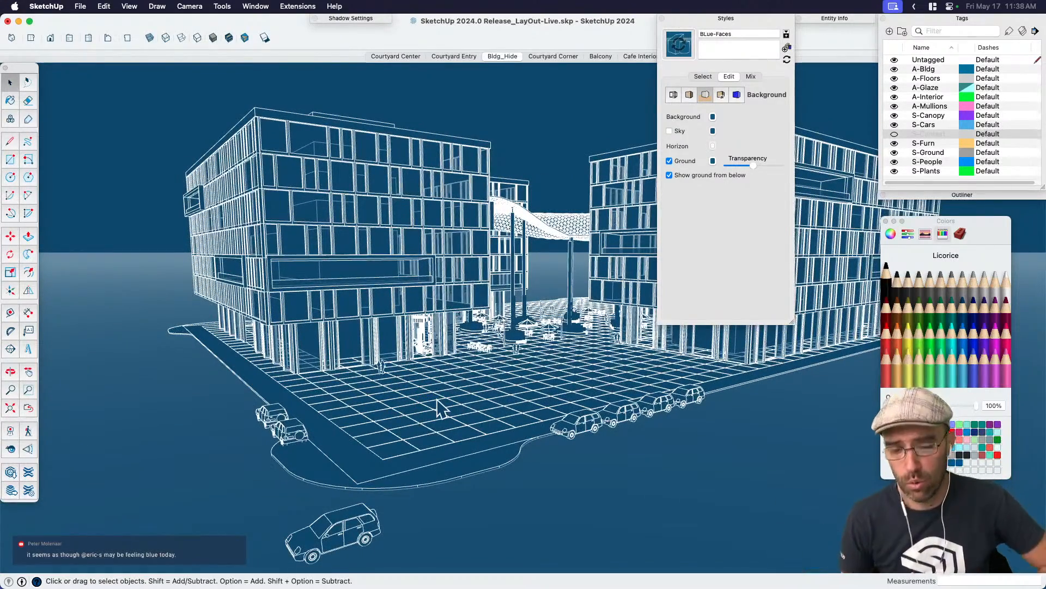
Turn off the ground in the BLue-Faces background and update the style.
left_click(669, 161)
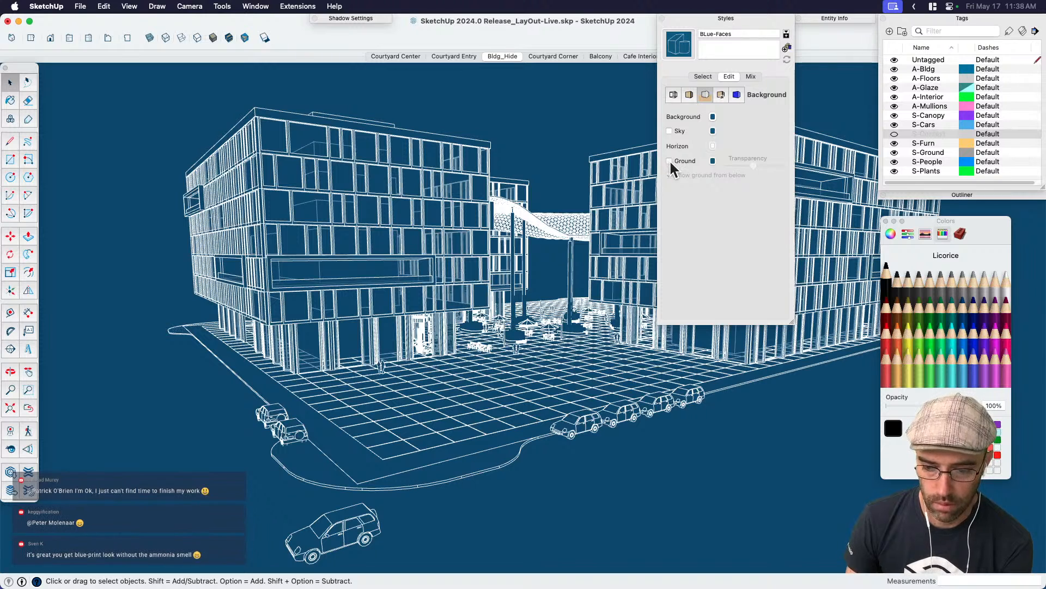
left_click(670, 161)
left_click(669, 160)
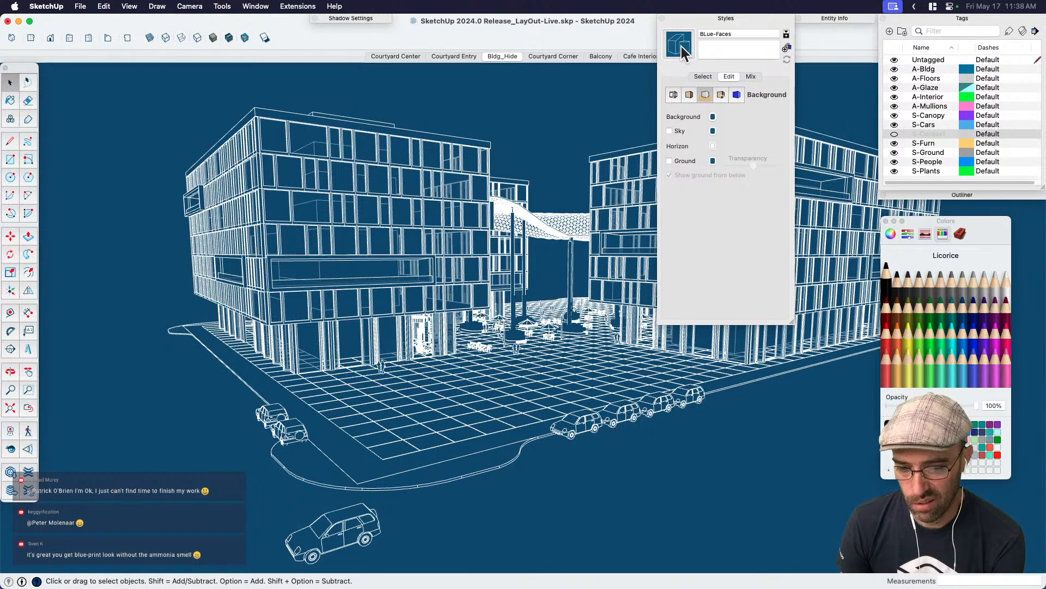
Compare the two blue face styles, turn off the ground and sky in BLue-Faces-Sect, and save the updated style with the model.
left_click(703, 76)
left_click(759, 157)
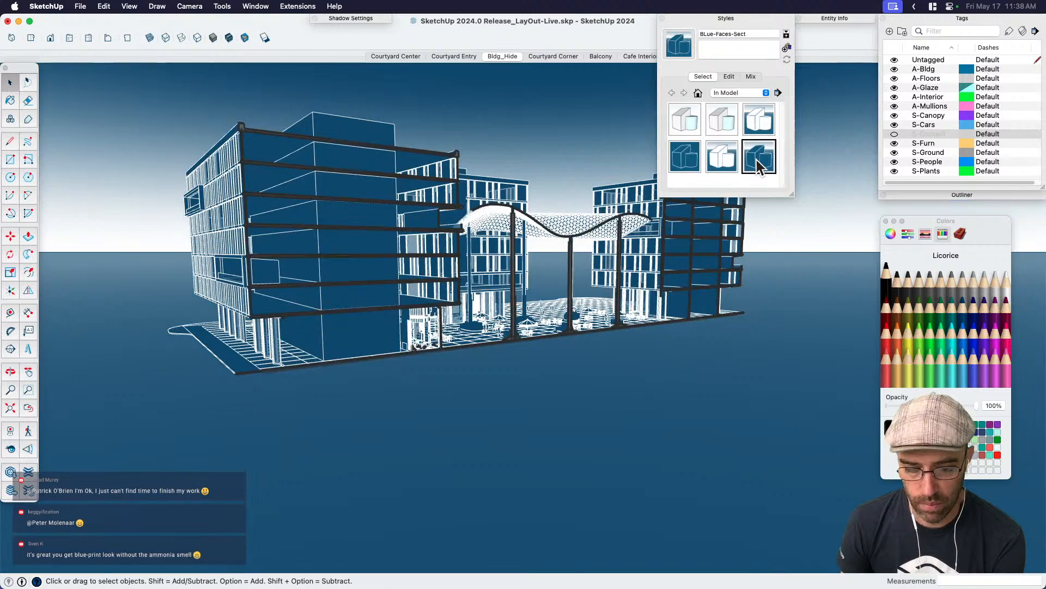
left_click(681, 161)
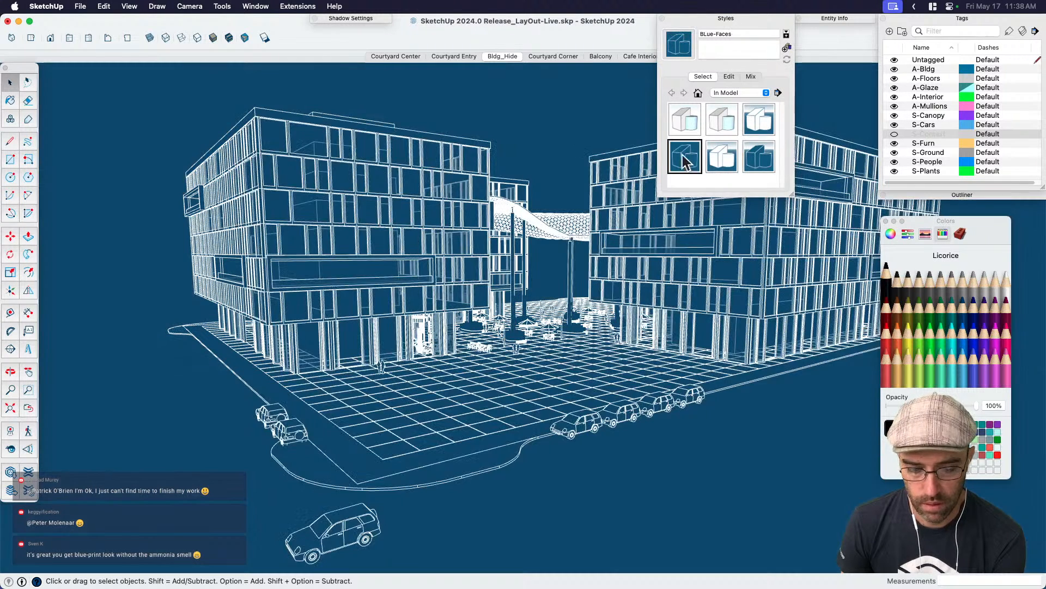
left_click(763, 163)
left_click(728, 76)
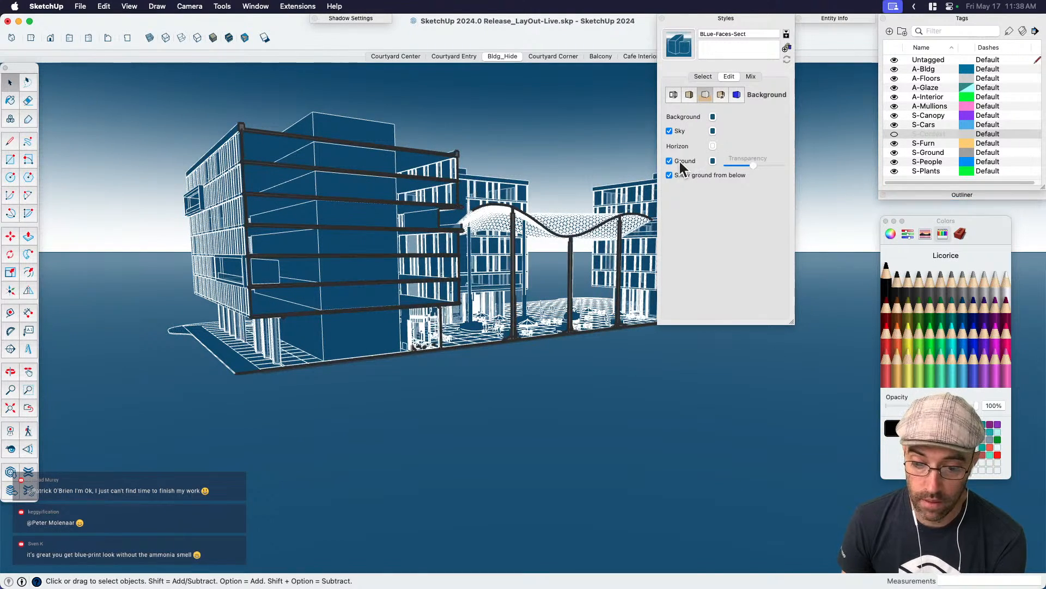
left_click(670, 161)
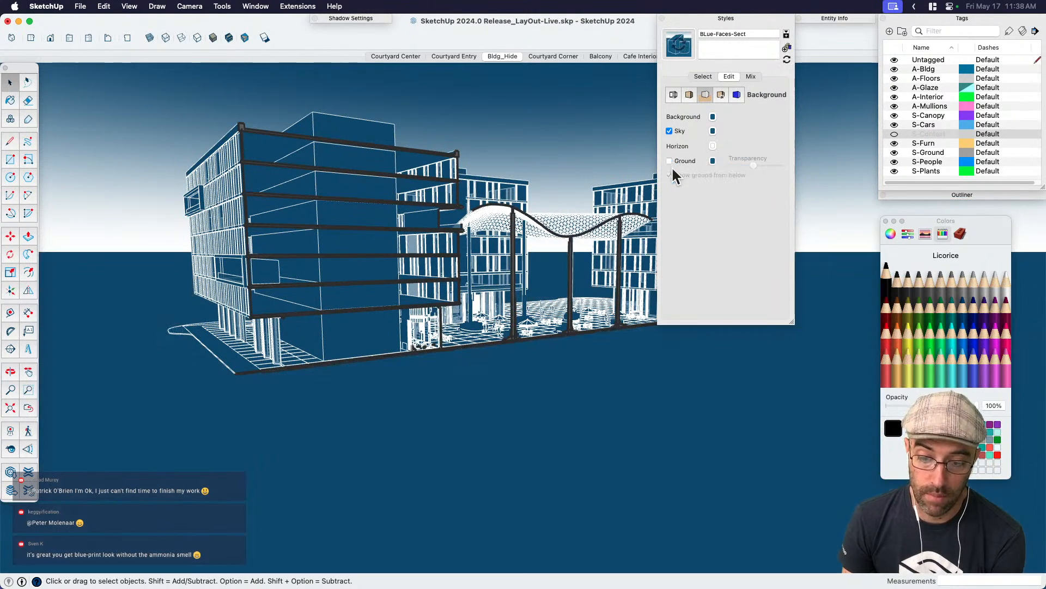
left_click(670, 131)
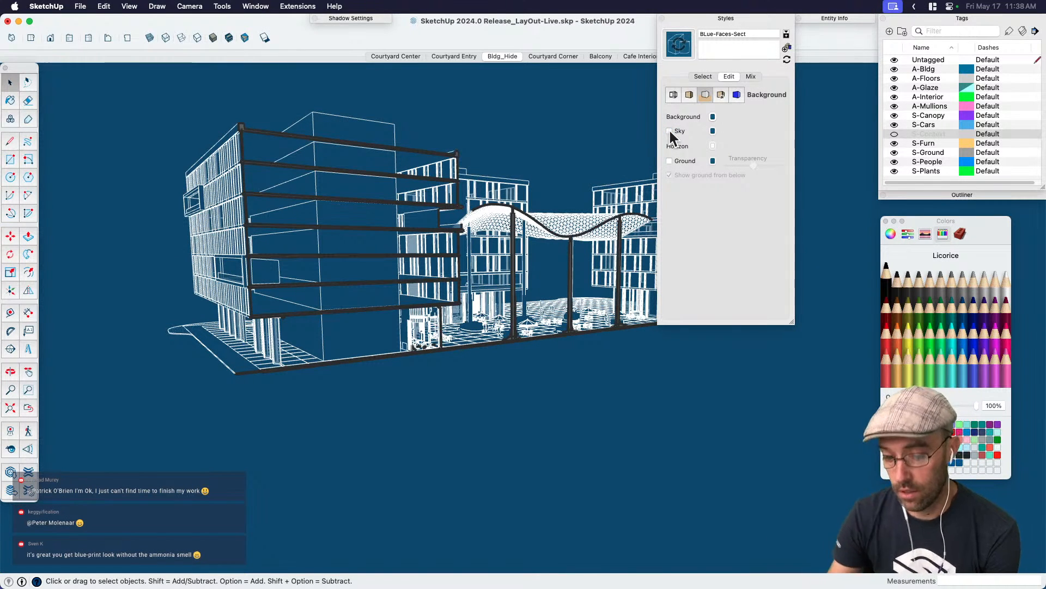
left_click(682, 47)
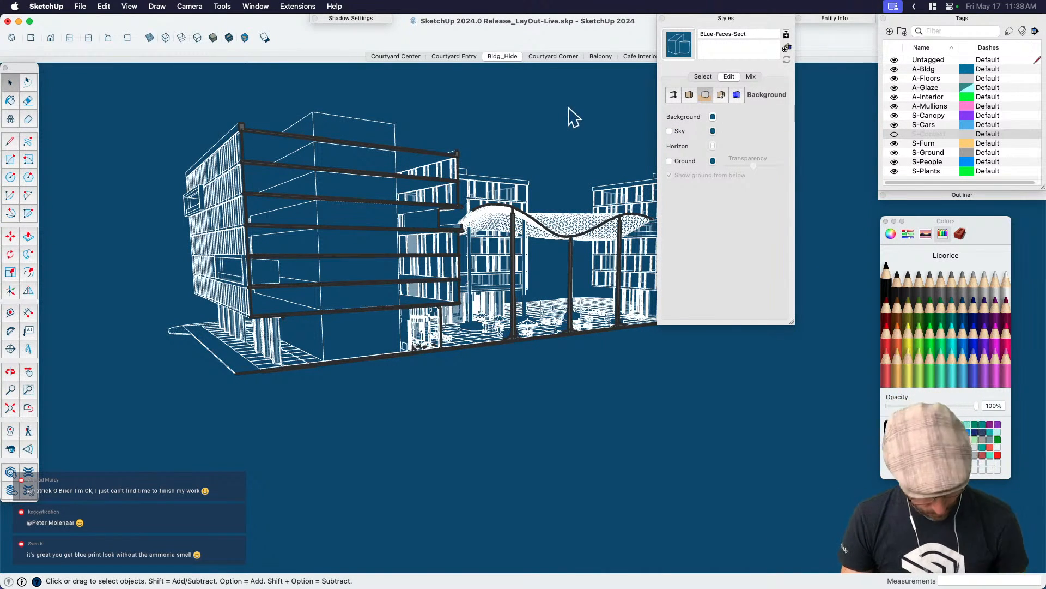
key("super+s")
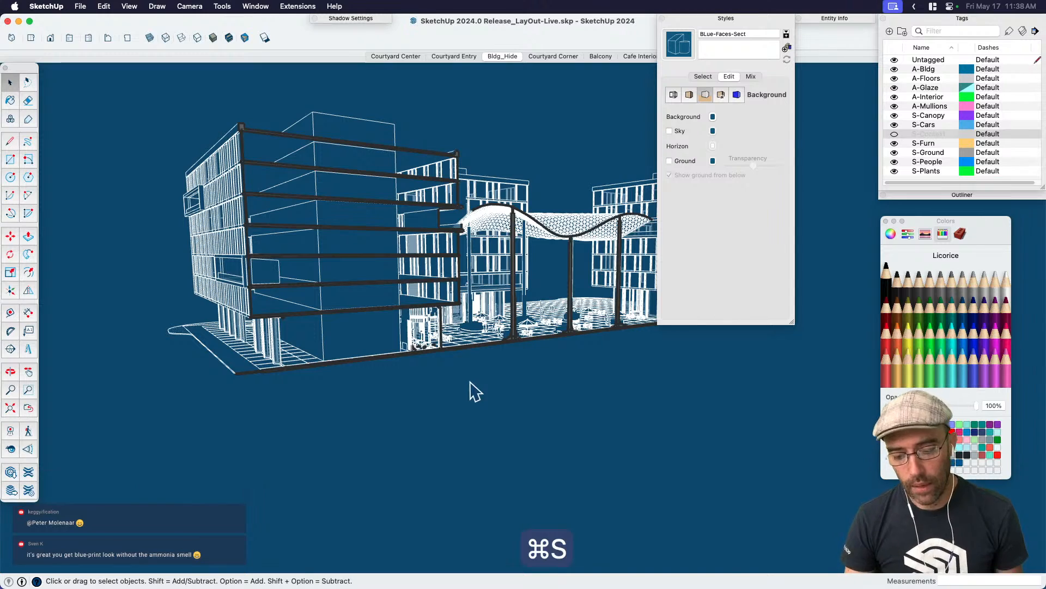
Display the section planes around the buildings and check how far the large one extends.
scroll(449, 391, "down", 2)
middle_click_drag(450, 392, 304, 366)
scroll(437, 369, "down", 3)
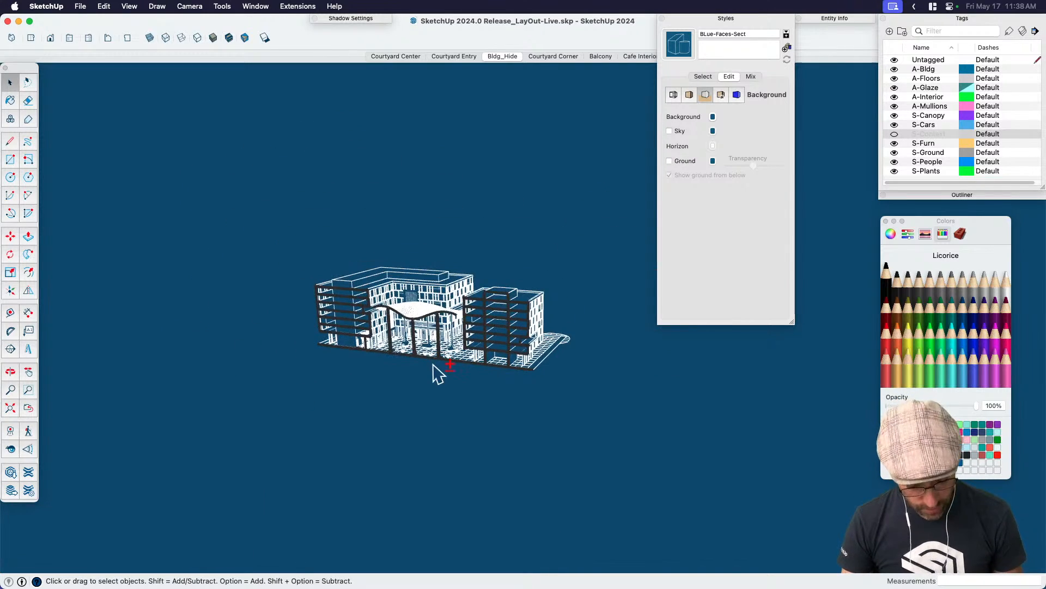
key("shift+t")
middle_click_drag(487, 385, 344, 369)
scroll(517, 401, "down", 3)
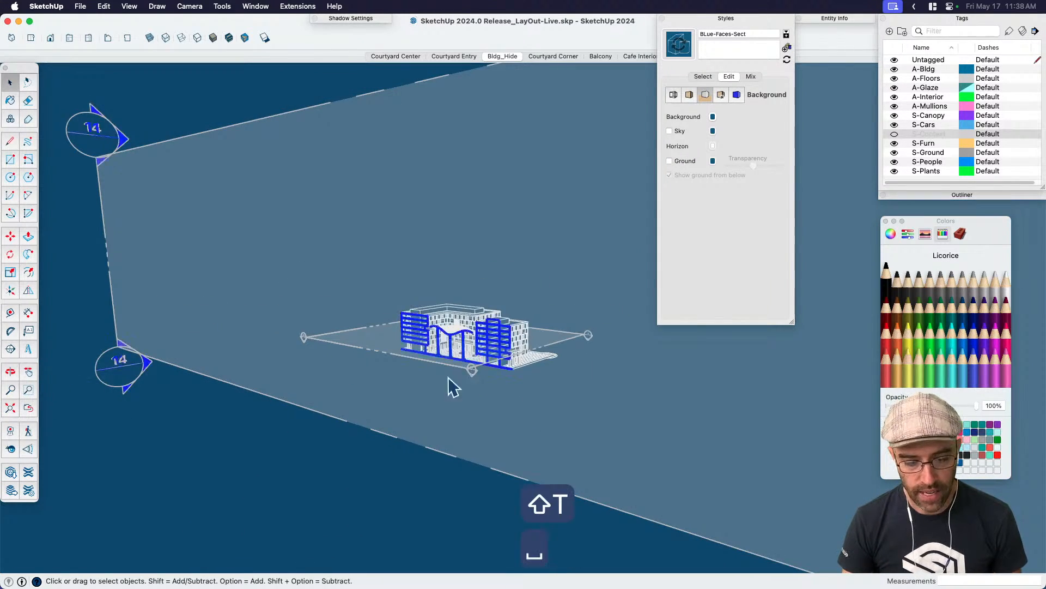
key("space")
middle_click_drag(406, 354, 616, 385)
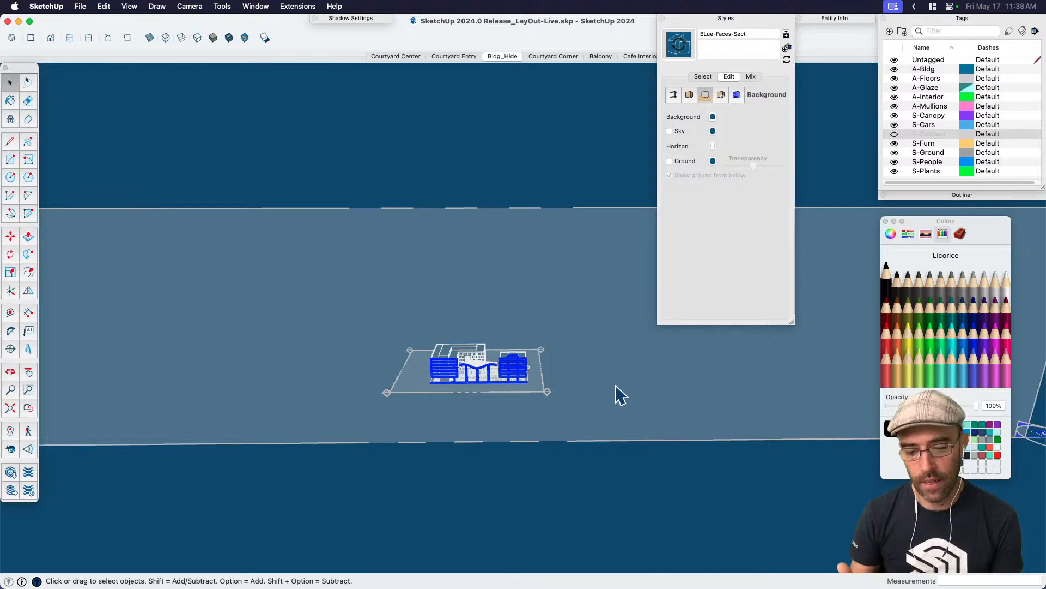
Copy the selected oversized section plane and delete it from the top level of the model.
middle_click_drag(573, 356, 541, 280)
scroll(490, 294, "down", 2)
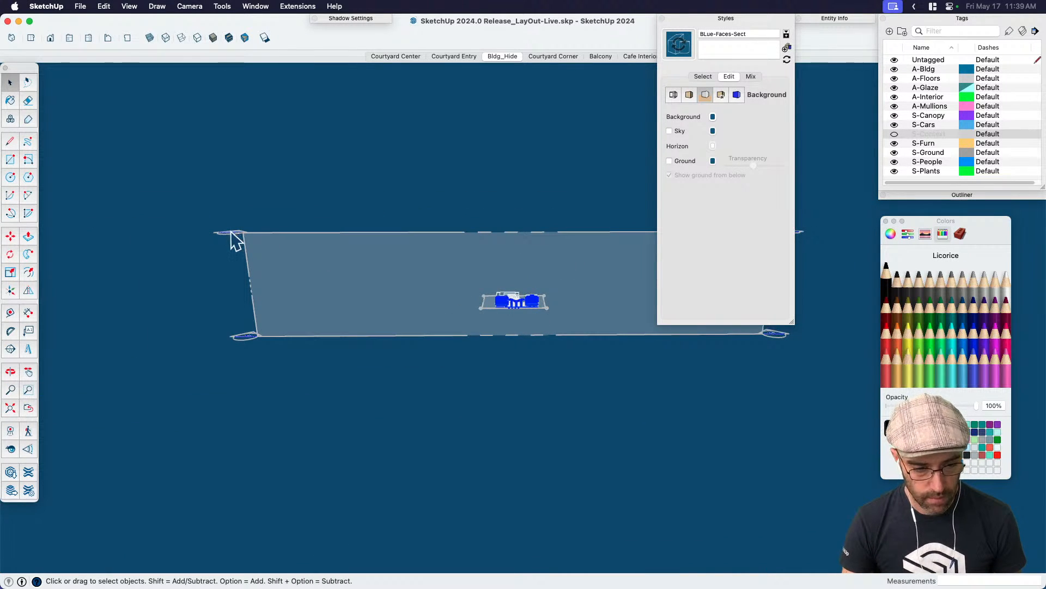
key("super+c")
key("BackSpace")
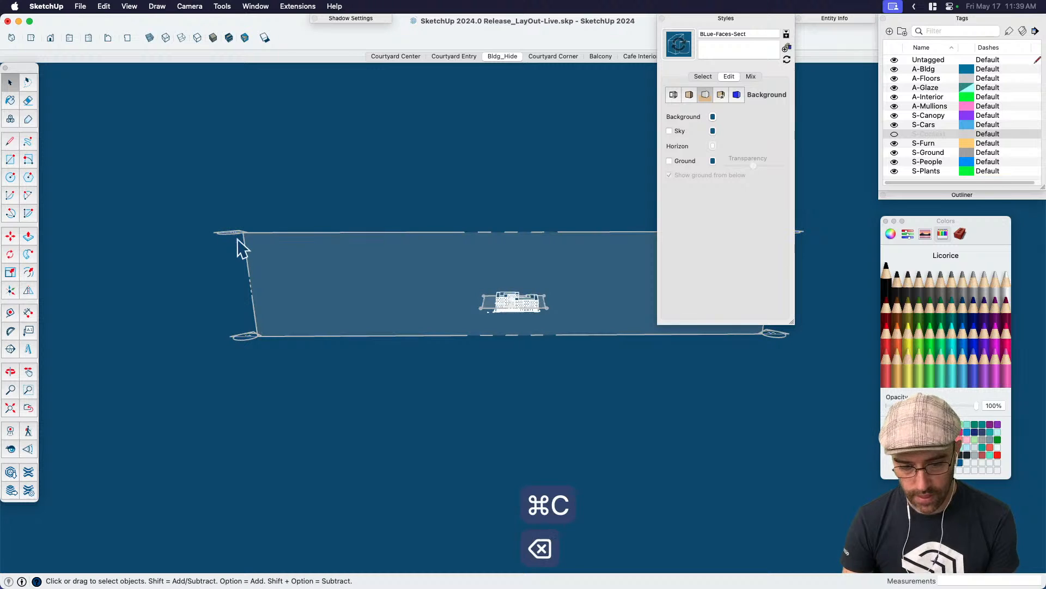
Delete the other oversized section plane that remains around the buildings.
left_click(388, 234)
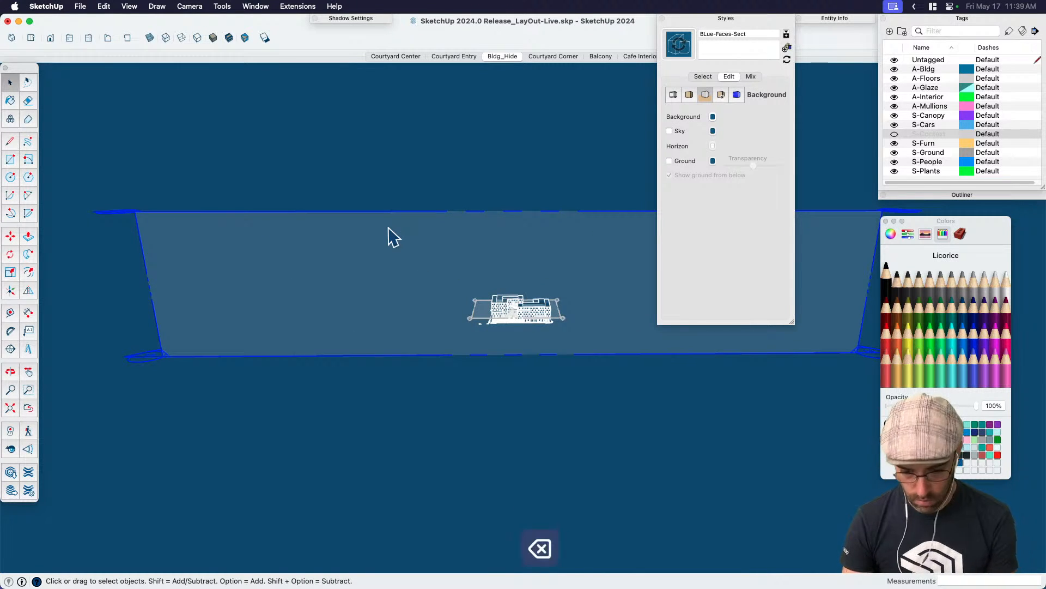
key("BackSpace")
Apply the AO-Sect style to the model.
middle_click_drag(440, 314, 522, 312)
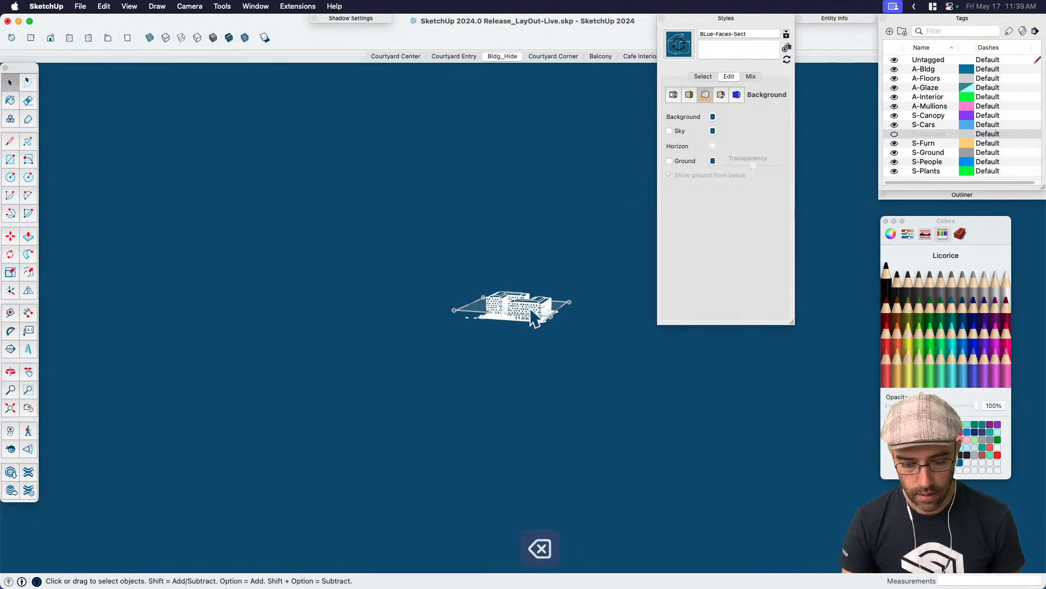
scroll(536, 321, "up", 1)
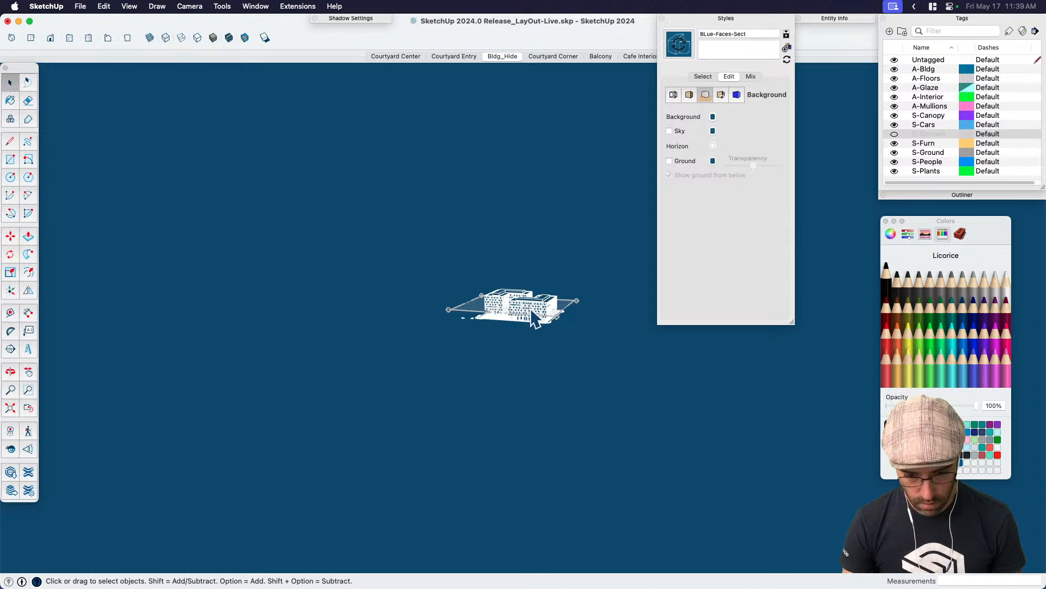
scroll(536, 319, "up", 1)
left_click(703, 76)
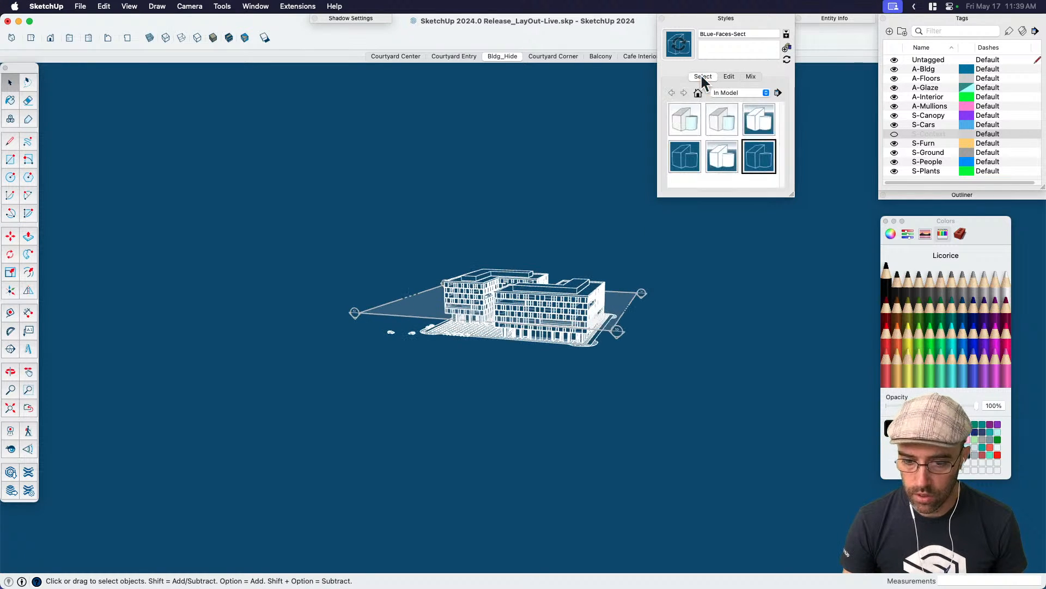
left_click(690, 117)
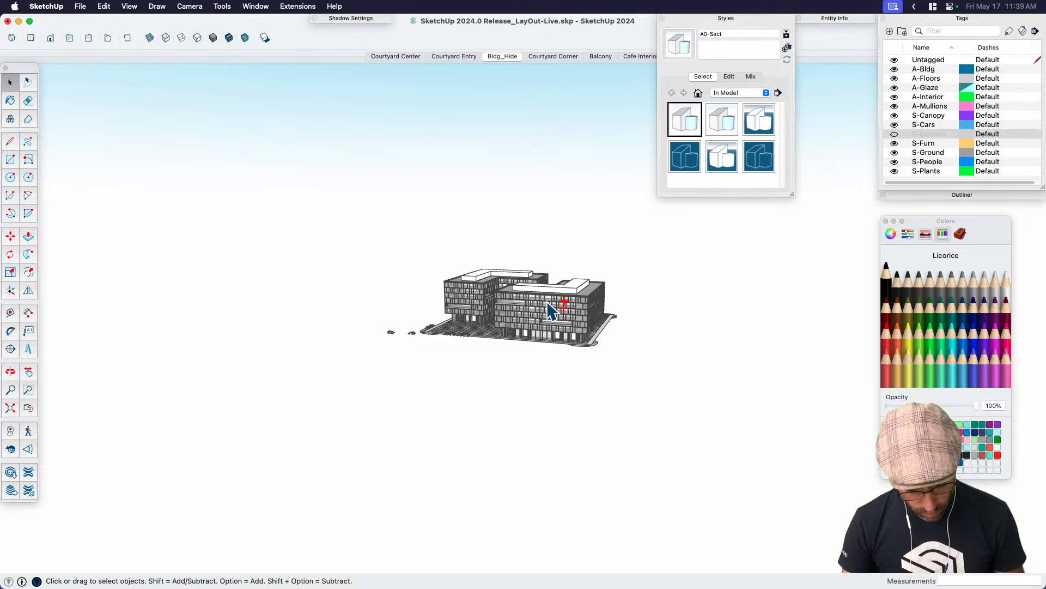
Show the section planes and open the nested groups down to the level of the two buildings.
key("shift+t")
middle_click_drag(548, 301, 531, 293)
key("space")
scroll(530, 292, "up", 4)
middle_click_drag(464, 303, 679, 297)
left_click(463, 298)
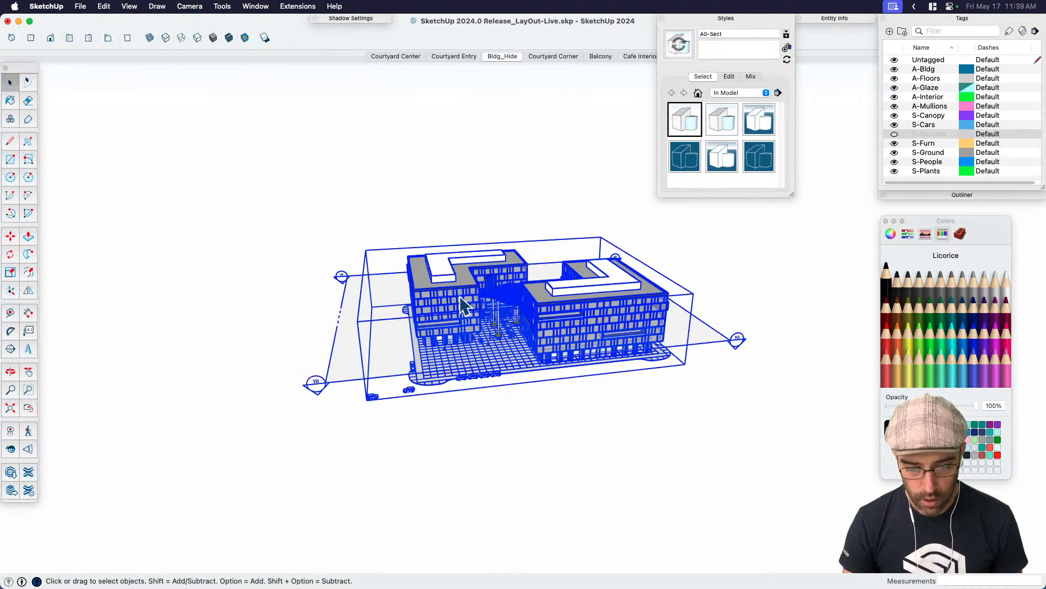
key("Return")
scroll(463, 299, "up", 5)
key("Return")
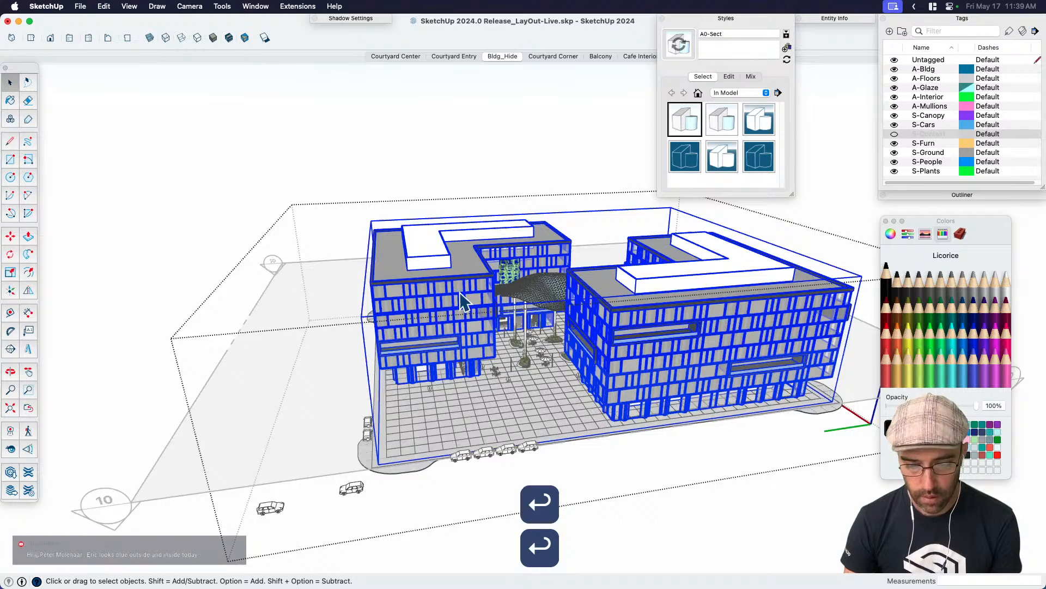
Check that each building selects separately, and paste the copied section plane in place inside the open buildings group.
left_click(461, 291)
left_click(621, 309)
left_click(454, 288)
left_click(516, 395)
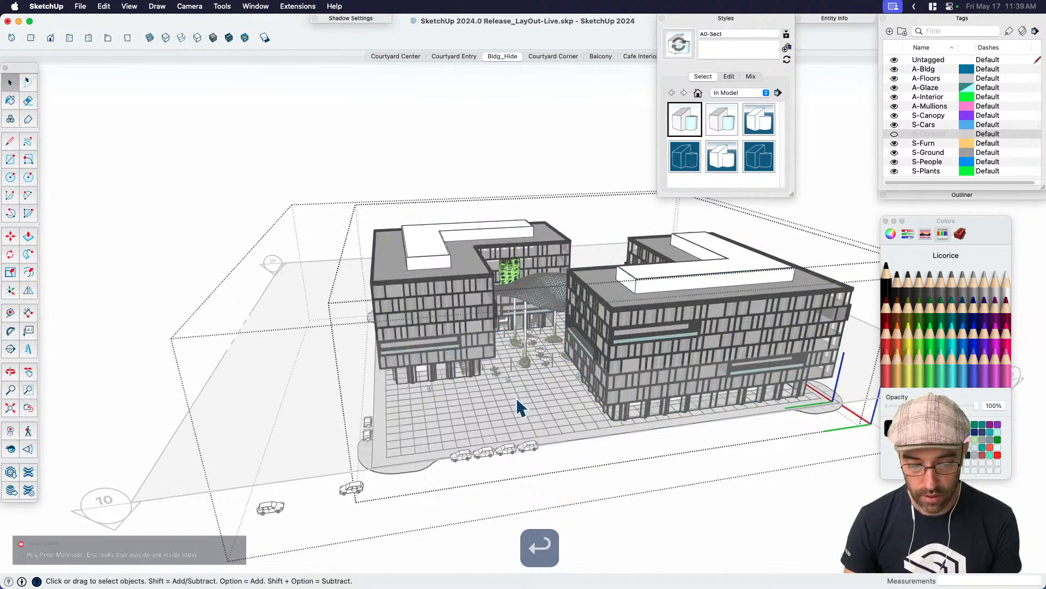
left_click(461, 324)
left_click(655, 357)
left_click(465, 327)
left_click(597, 361)
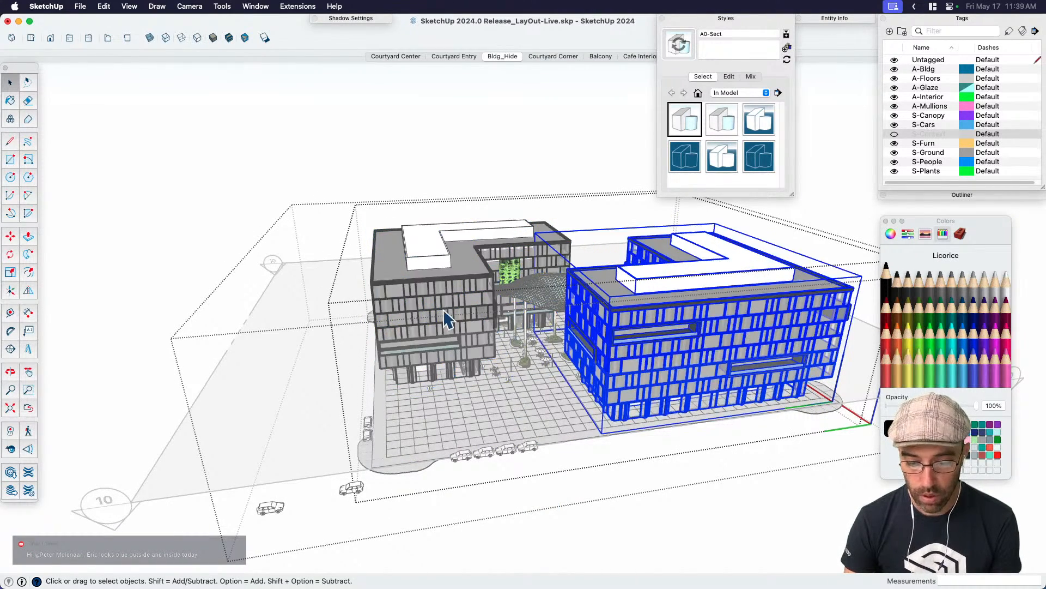
left_click(448, 320)
left_click(624, 376)
key("shift+v")
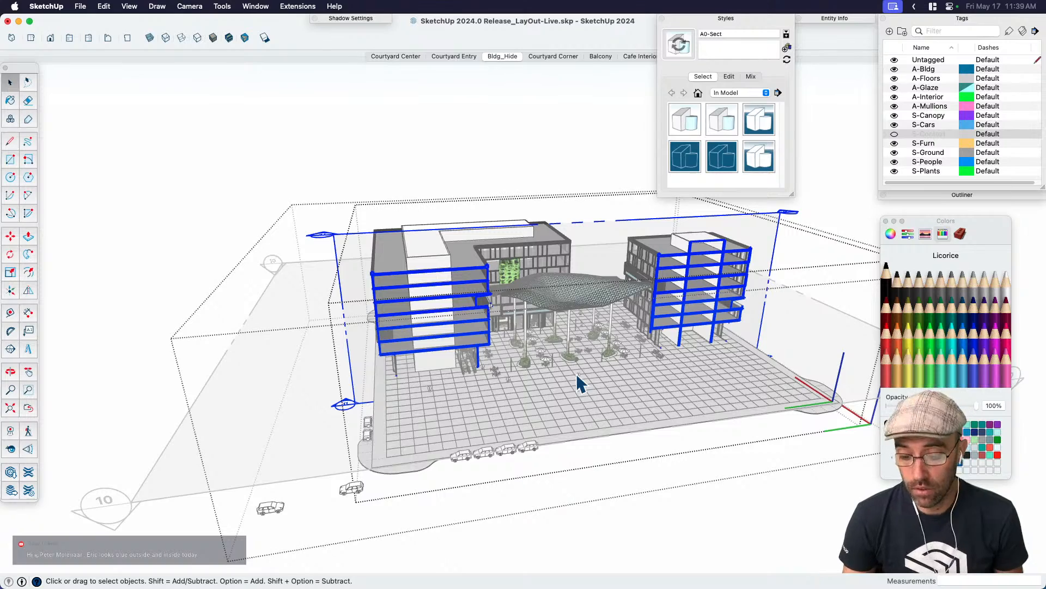
Close the open groups and hide the section planes.
left_click(489, 114)
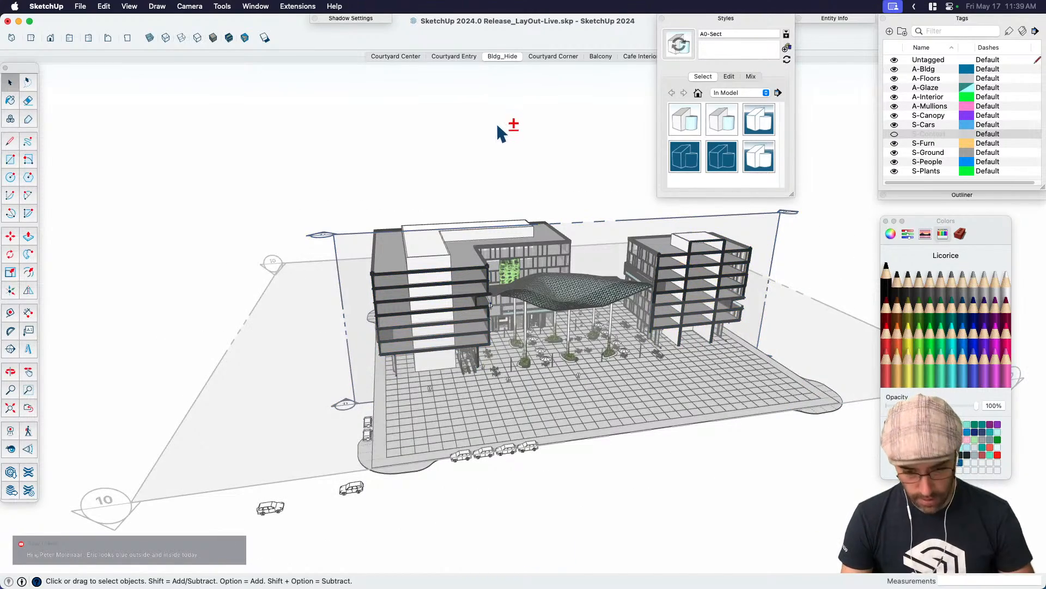
key("shift+t")
scroll(530, 237, "up", 3)
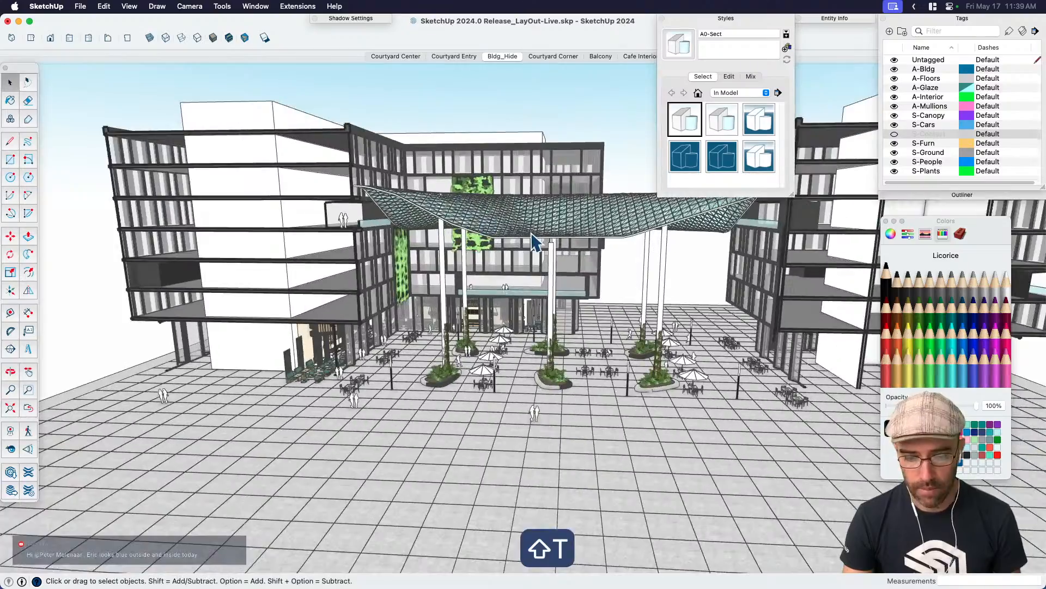
Apply the BLue-Non-AO2 style to a view of the sectioned courtyard beneath the canopy.
middle_click_drag(577, 307, 494, 280)
scroll(495, 287, "up", 3)
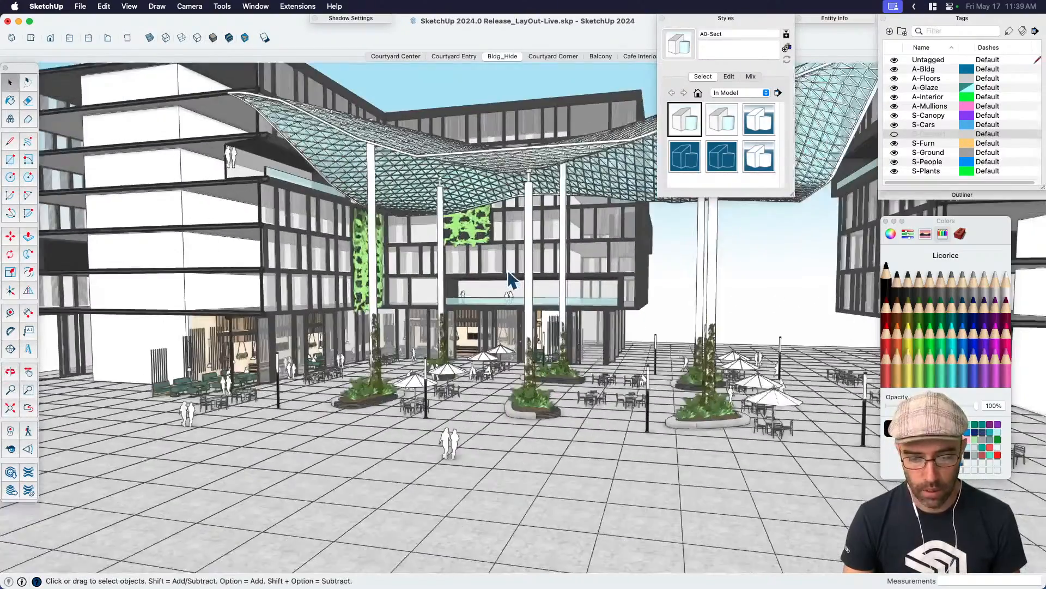
key("shift+e")
left_click_drag(498, 374, 519, 363)
scroll(519, 363, "down", 3)
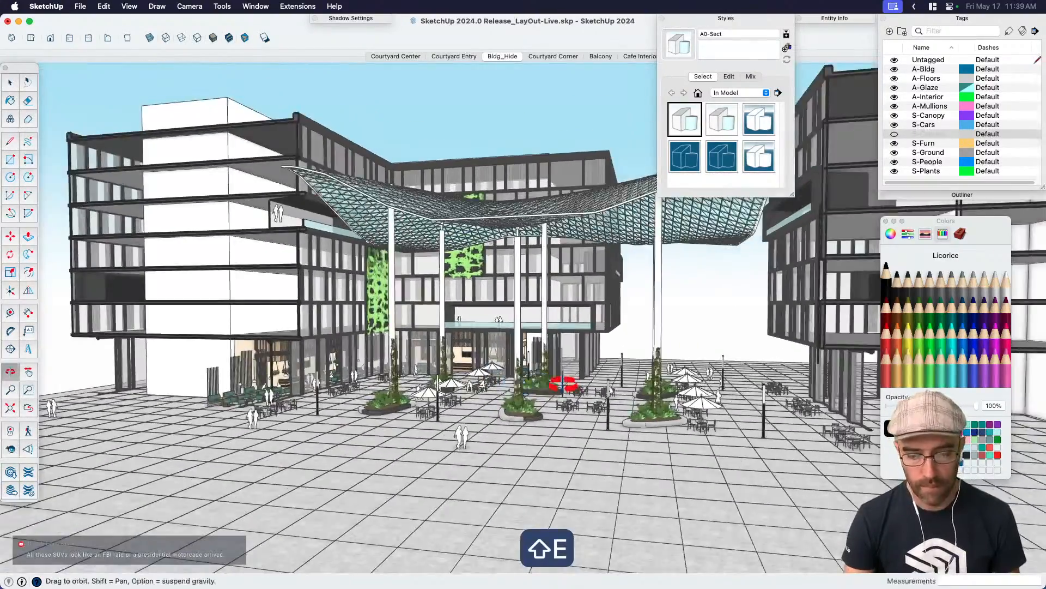
middle_click_drag(523, 364, 615, 374)
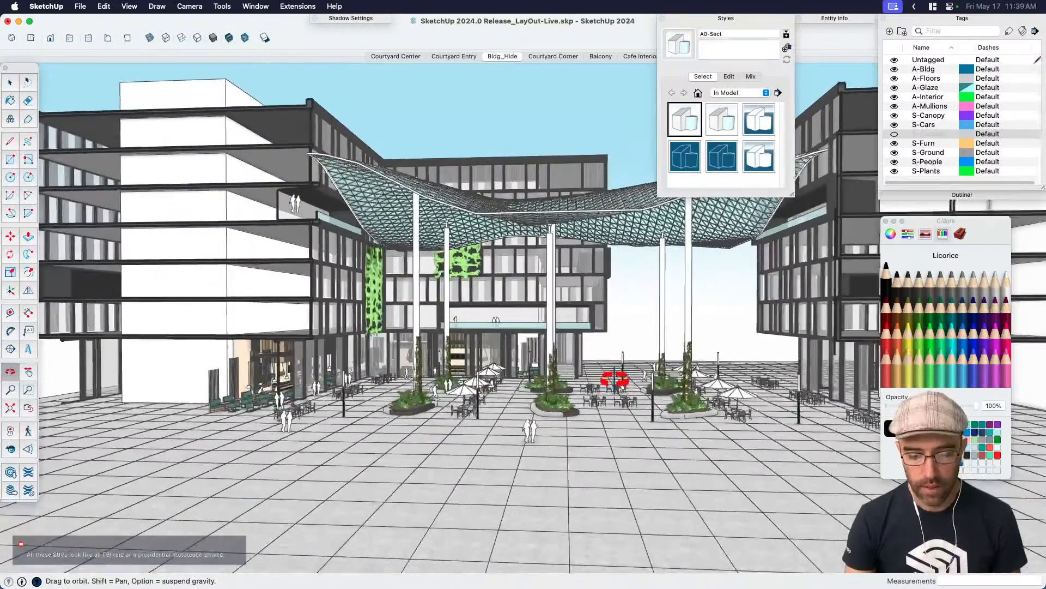
key("shift+e")
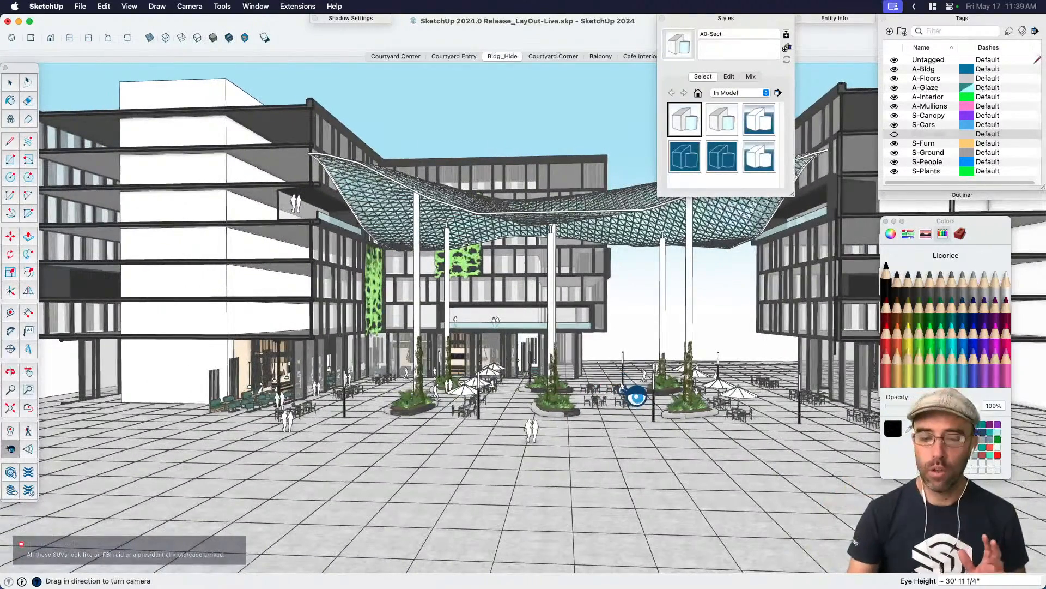
left_click(759, 122)
left_click(759, 158)
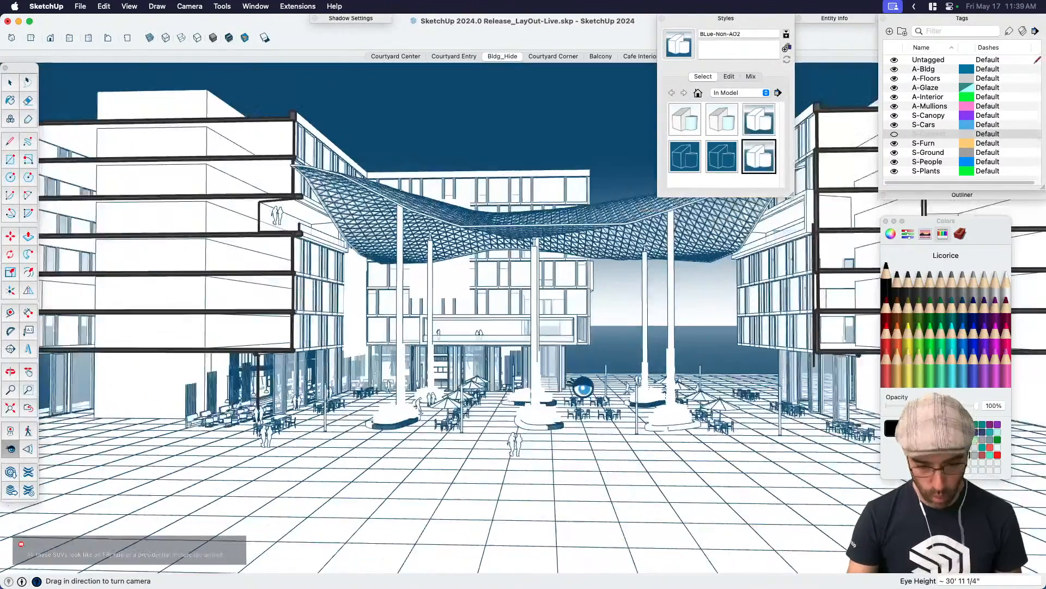
Turn on the hidden geometry and look around the columns and planters of the courtyard.
left_click_drag(583, 388, 509, 443)
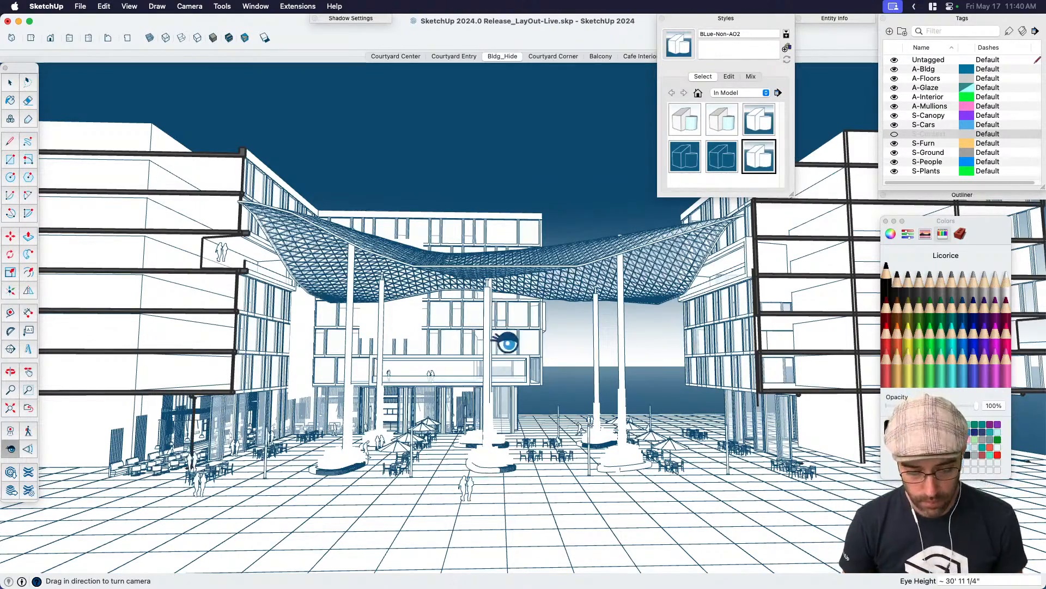
left_click_drag(554, 405, 502, 436)
middle_click_drag(624, 395, 561, 417)
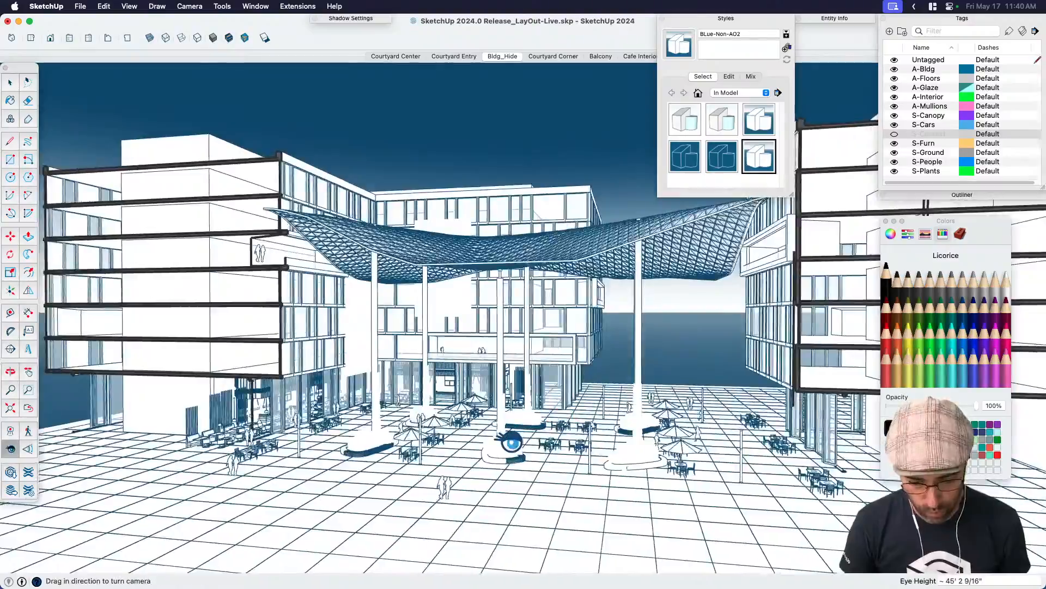
scroll(512, 442, "up", 5)
key("j")
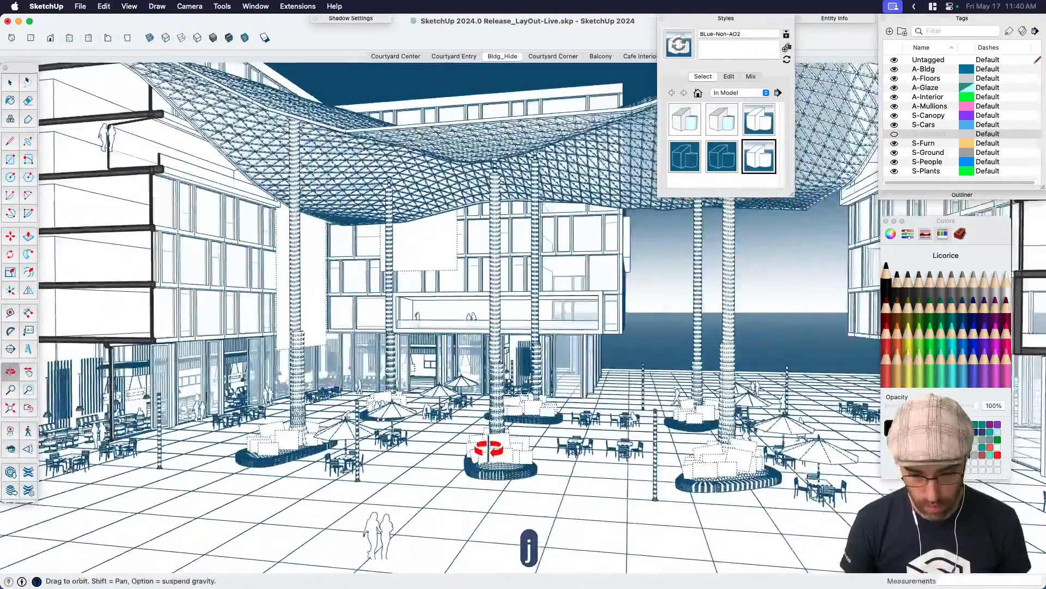
middle_click_drag(491, 446, 556, 439)
left_click_drag(554, 438, 624, 436)
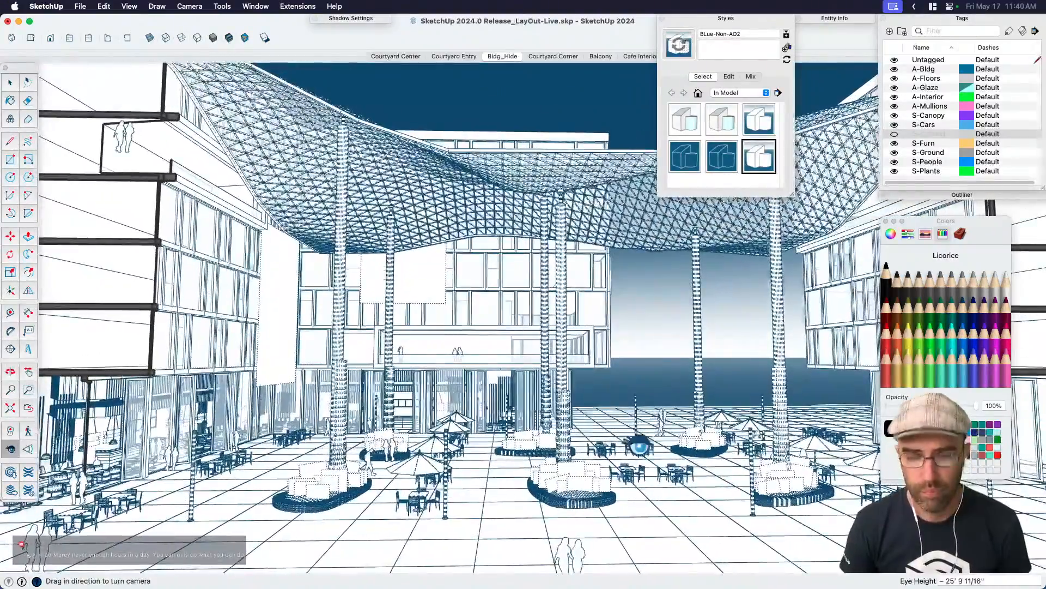
Turn off the hidden geometry and view the canopy columns and planters from another angle.
middle_click_drag(673, 460, 470, 458)
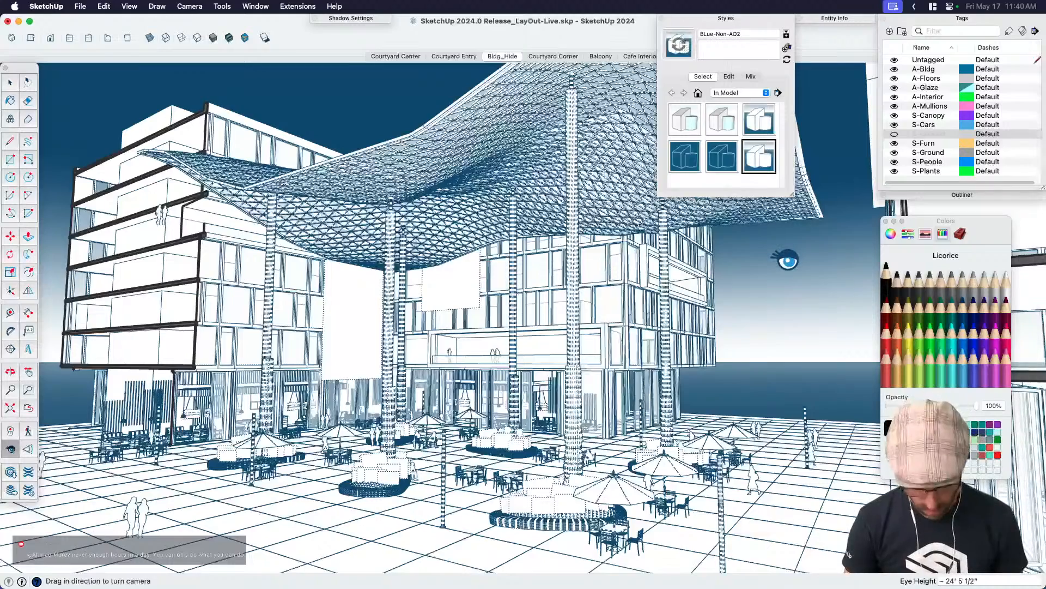
key("j")
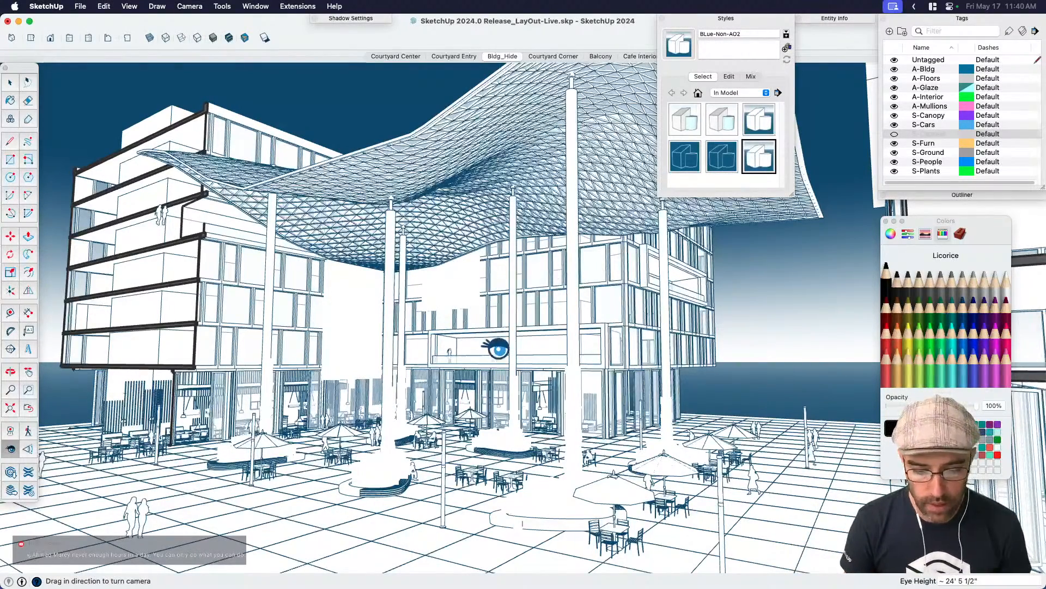
left_click_drag(500, 381, 520, 386)
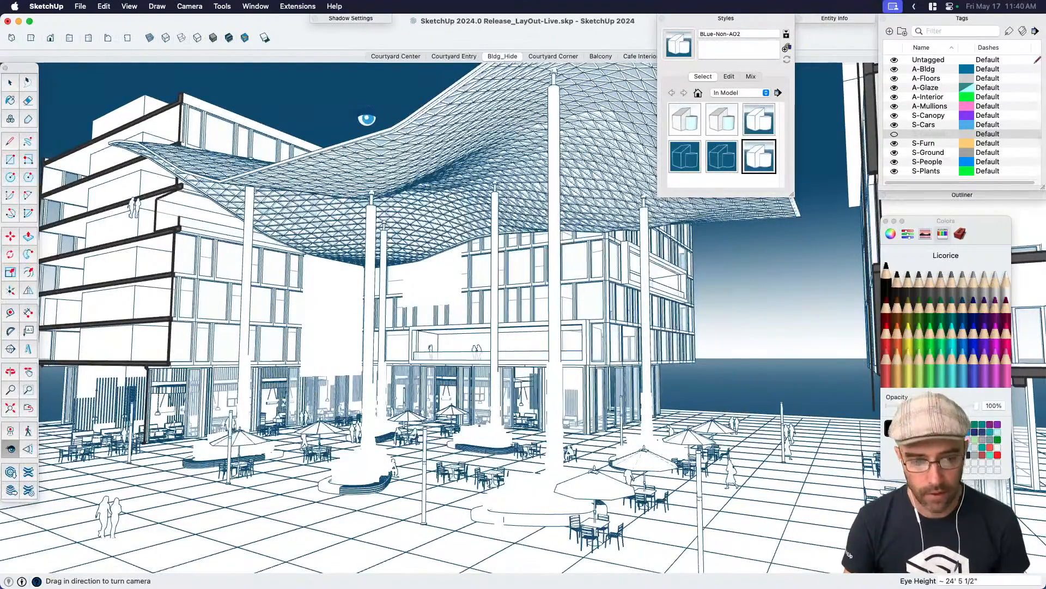
key("space")
Turn on shadows for a wider view of the sectioned courtyard and set the shadow Dark value to 61.
left_click(265, 38)
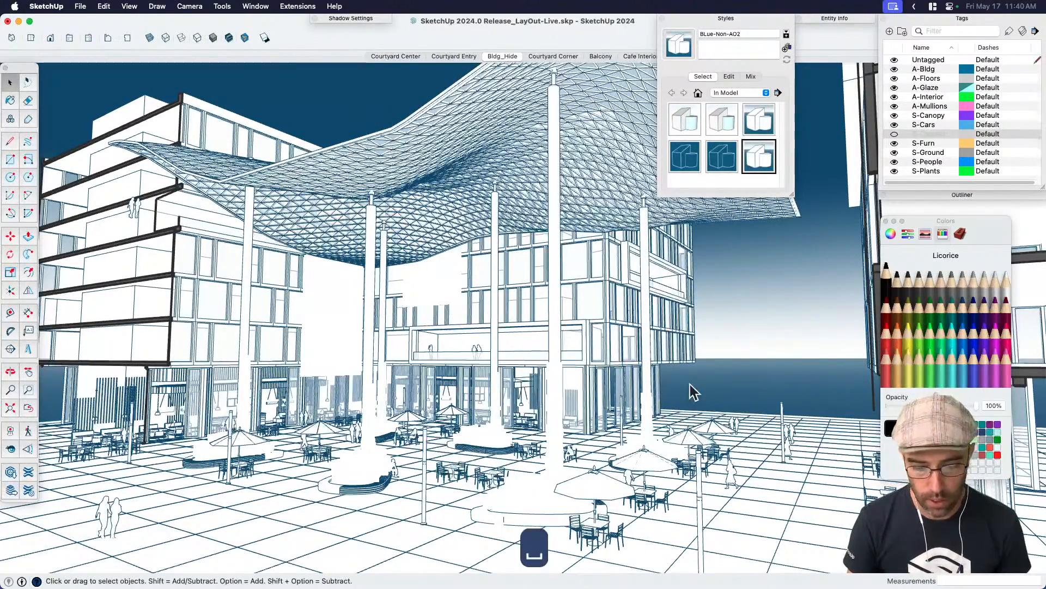
key("h")
left_click_drag(427, 386, 509, 380)
middle_click_drag(527, 267, 553, 324)
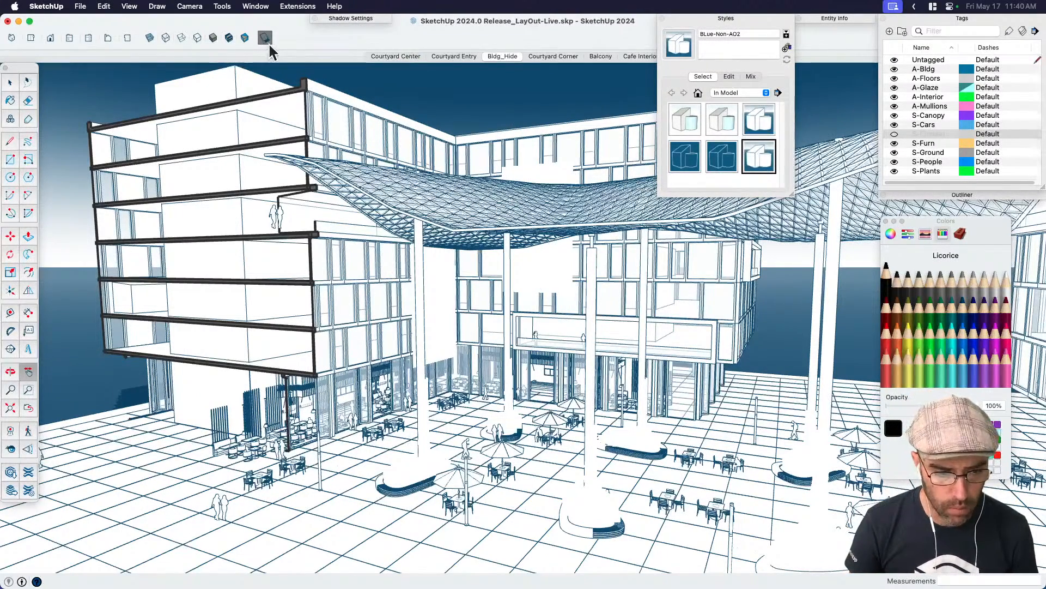
left_click(360, 18)
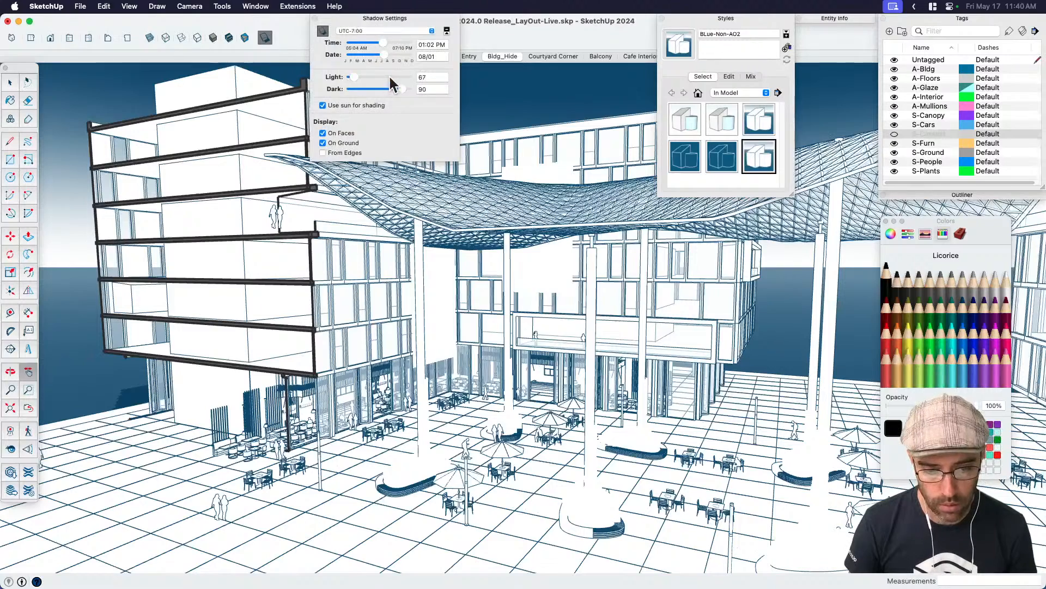
left_click_drag(391, 86, 387, 89)
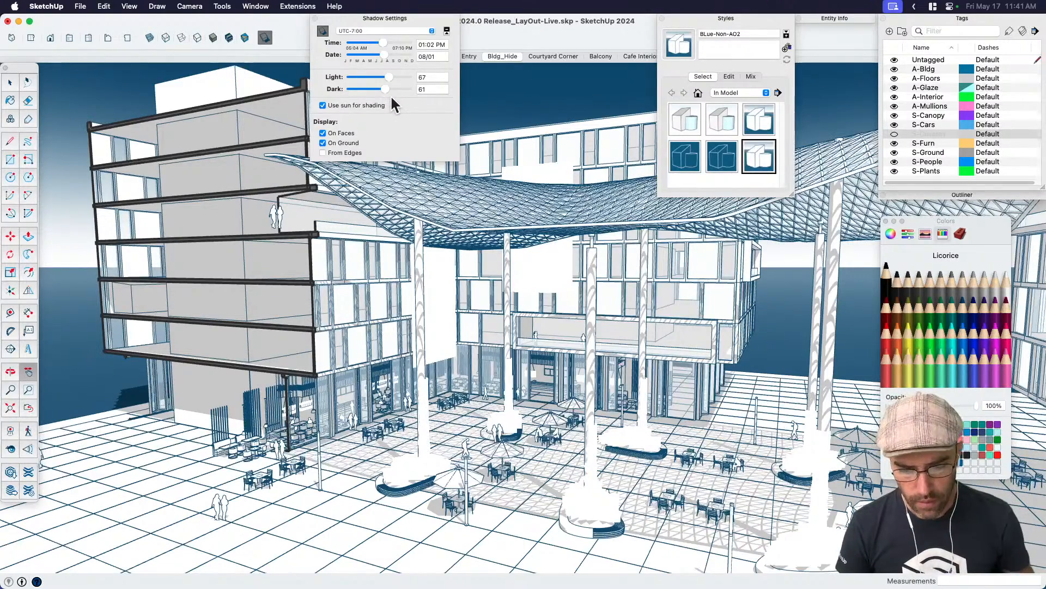
Turn off shadows cast on the ground while keeping shadows on faces.
middle_click_drag(627, 327, 725, 443)
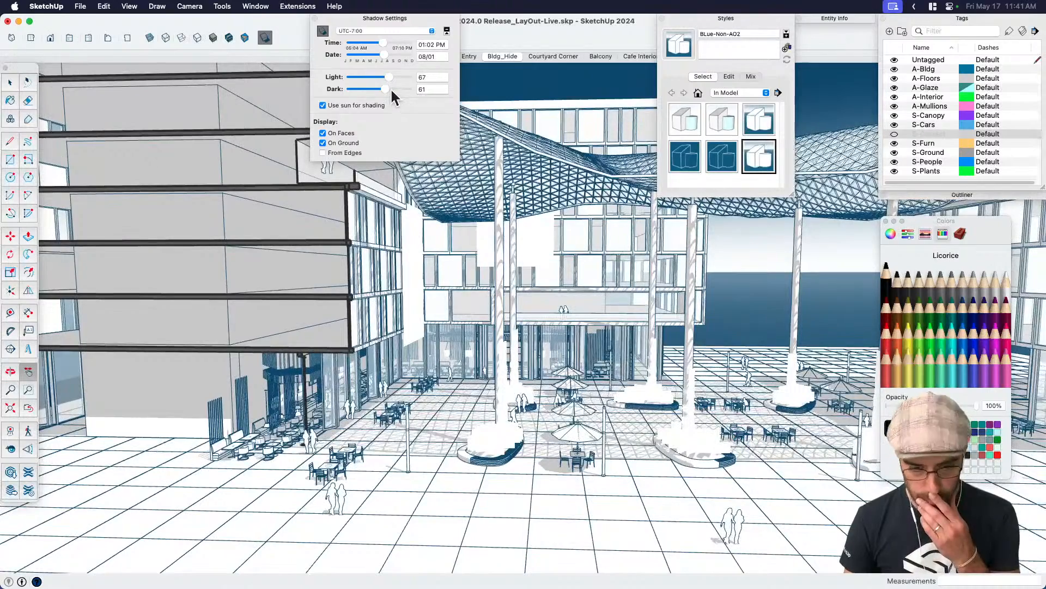
left_click(334, 143)
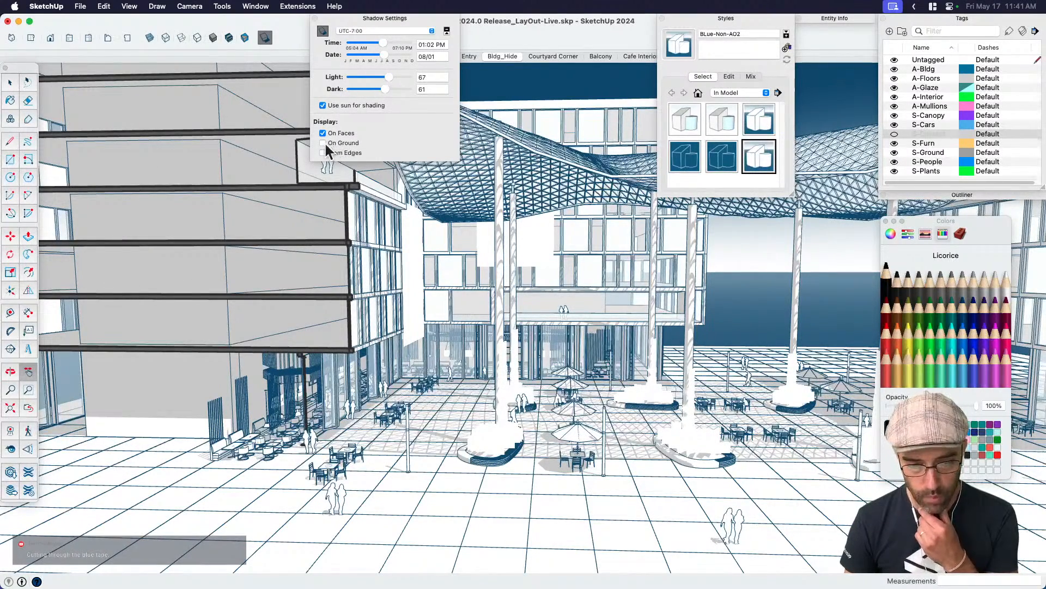
middle_click_drag(545, 338, 643, 340)
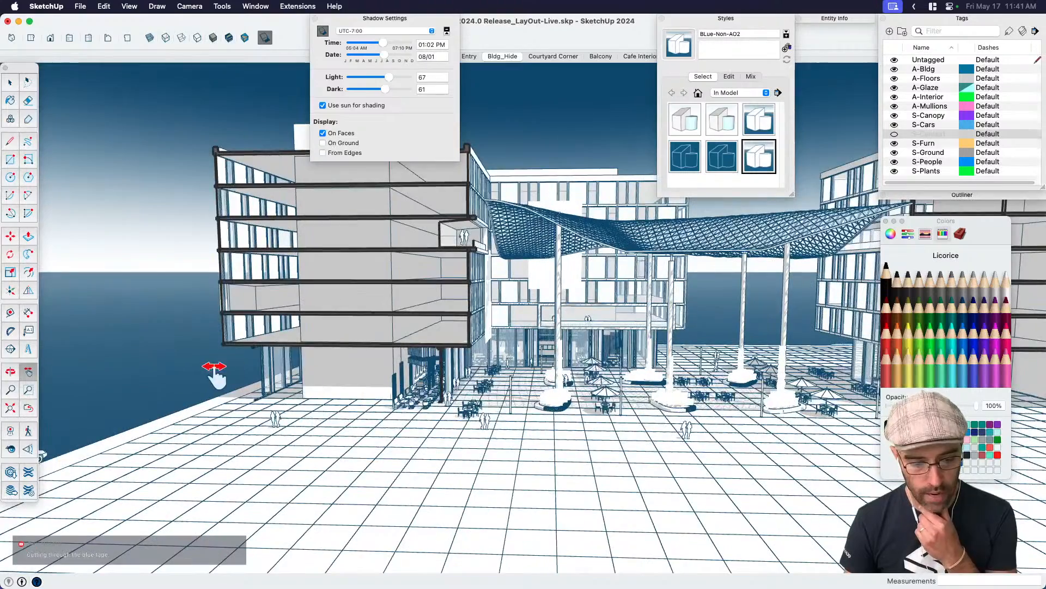
left_click(322, 143)
left_click(323, 143)
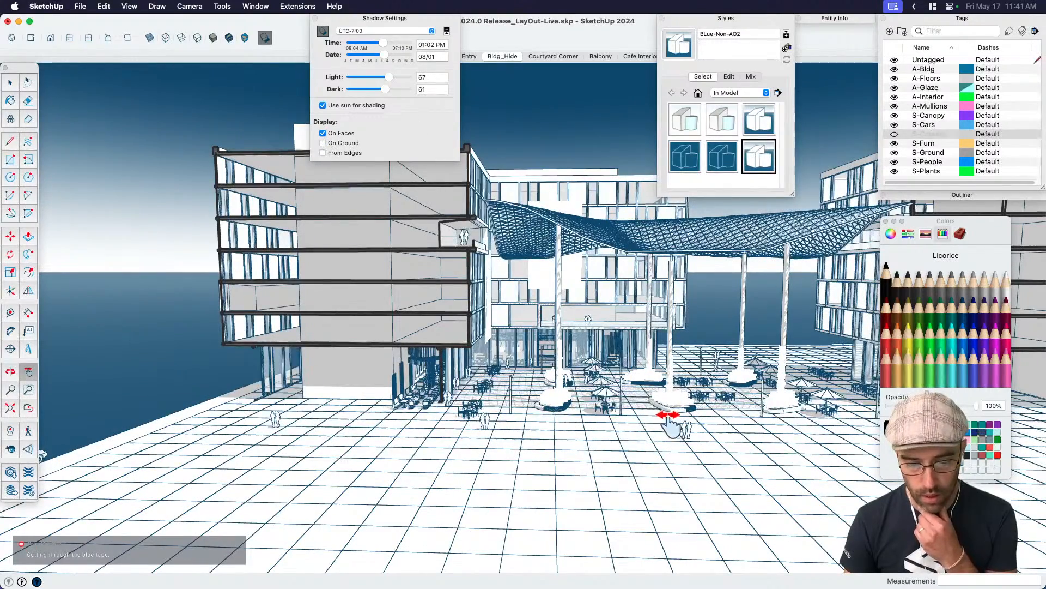
middle_click_drag(673, 423, 626, 421)
Hide the S-Ground tag and view the courtyard without its paving.
left_click(895, 154)
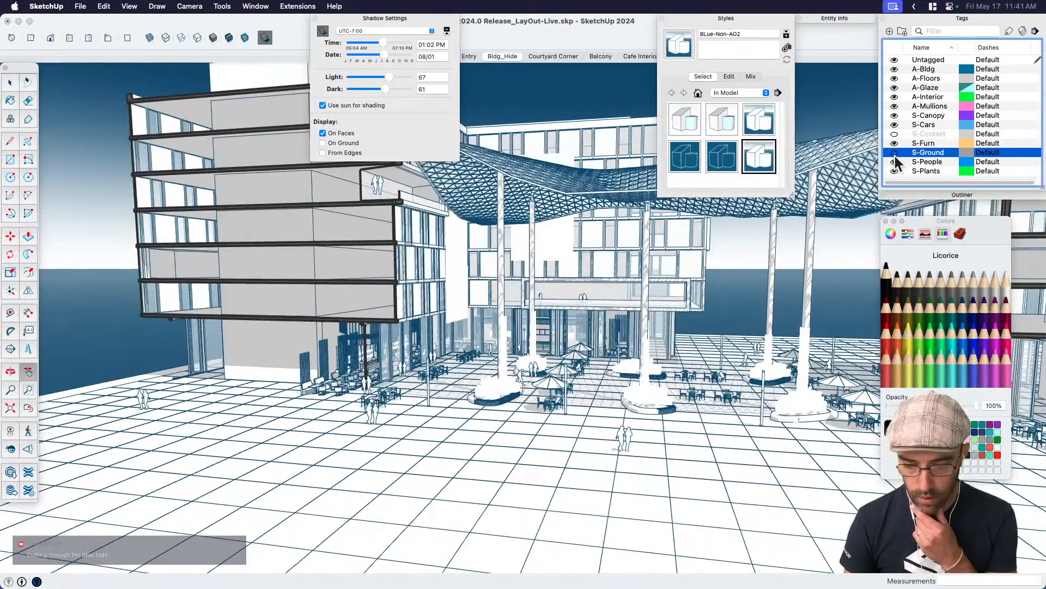
left_click(895, 154)
scroll(715, 334, "up", 4)
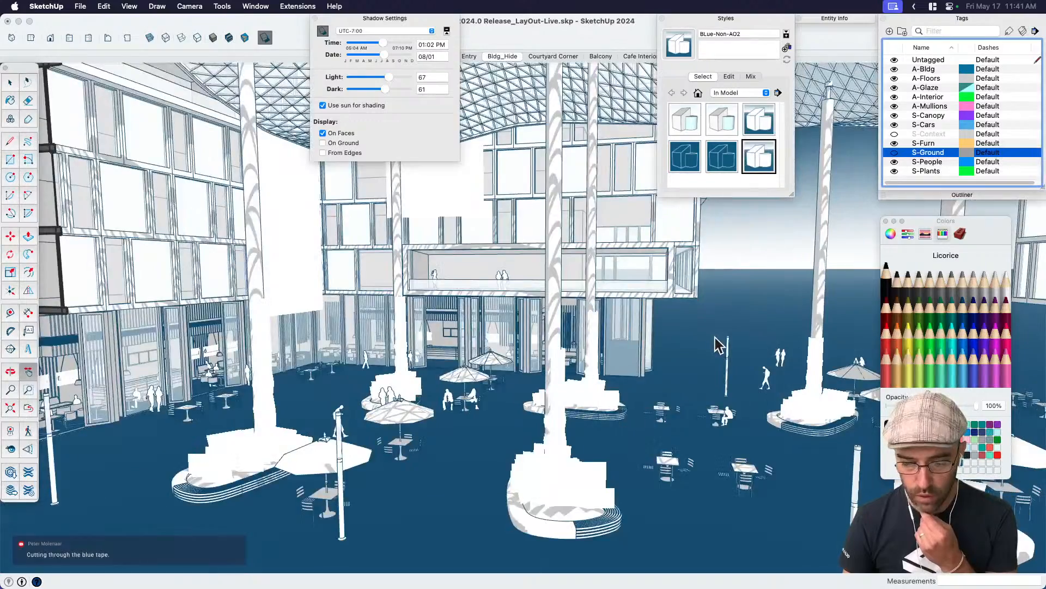
middle_click_drag(705, 357, 545, 316)
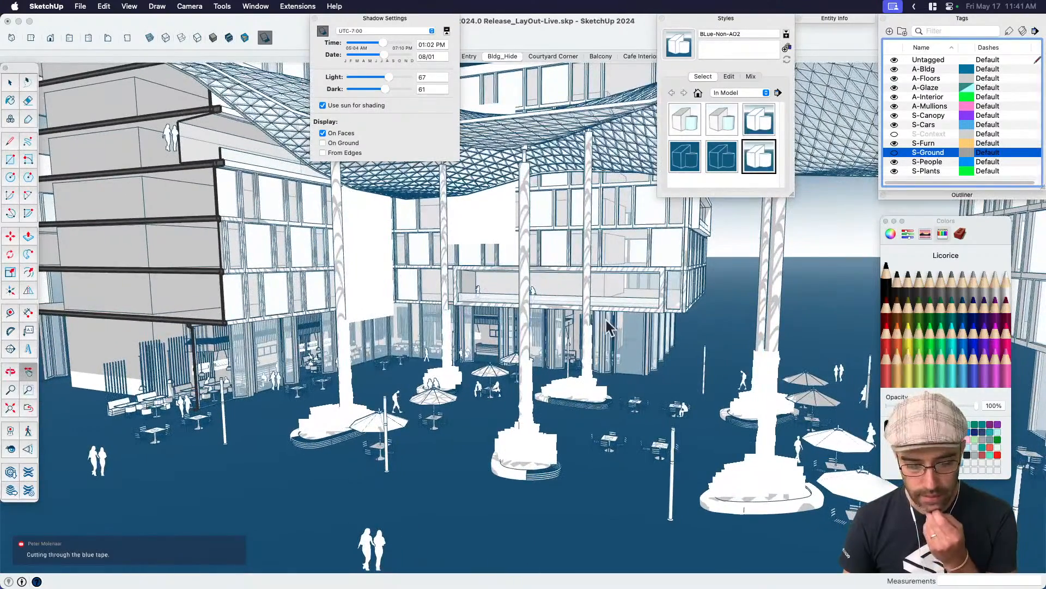
Compare ground shadows on and off with the paving hidden, leave them off, and collapse the shadow settings.
left_click(323, 142)
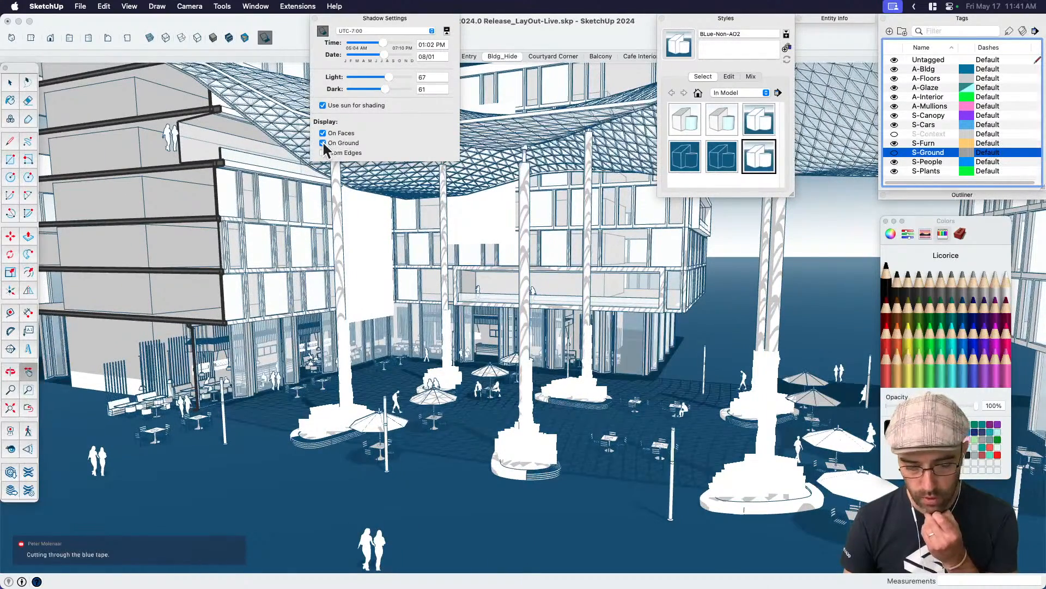
left_click(323, 143)
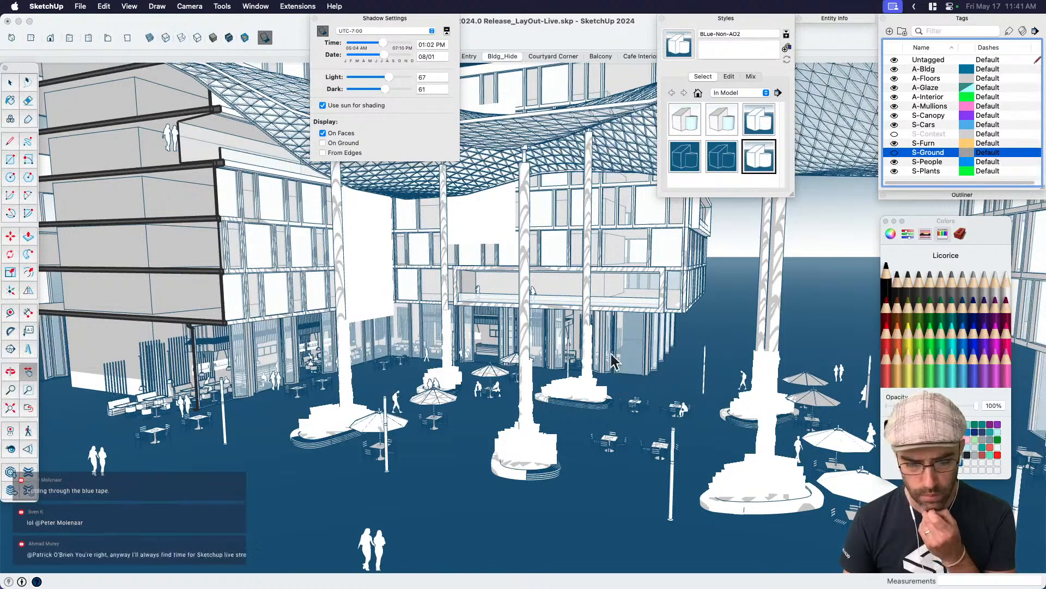
left_click(374, 20)
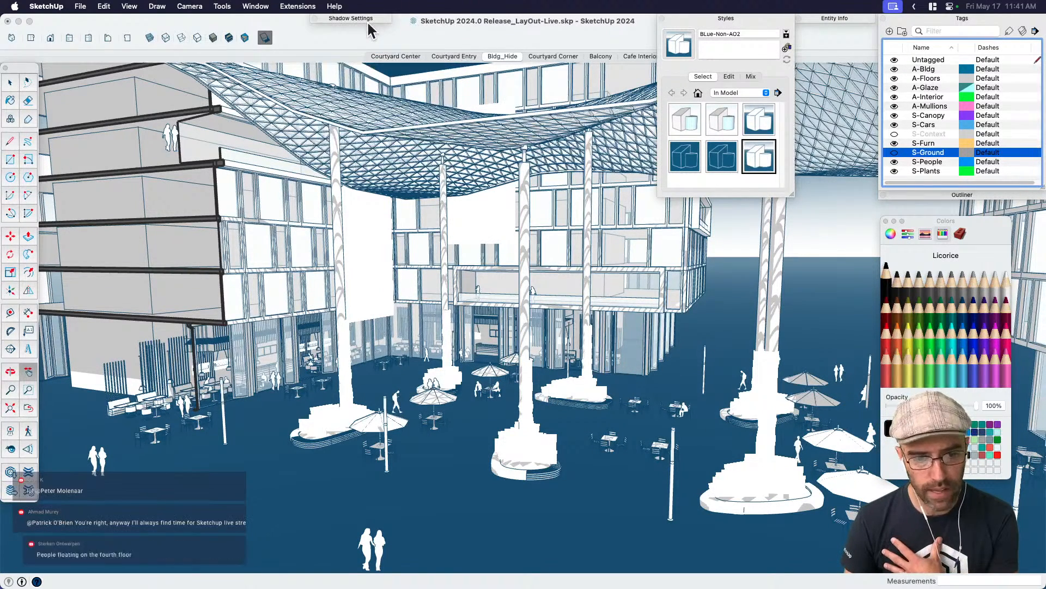
left_click(248, 464)
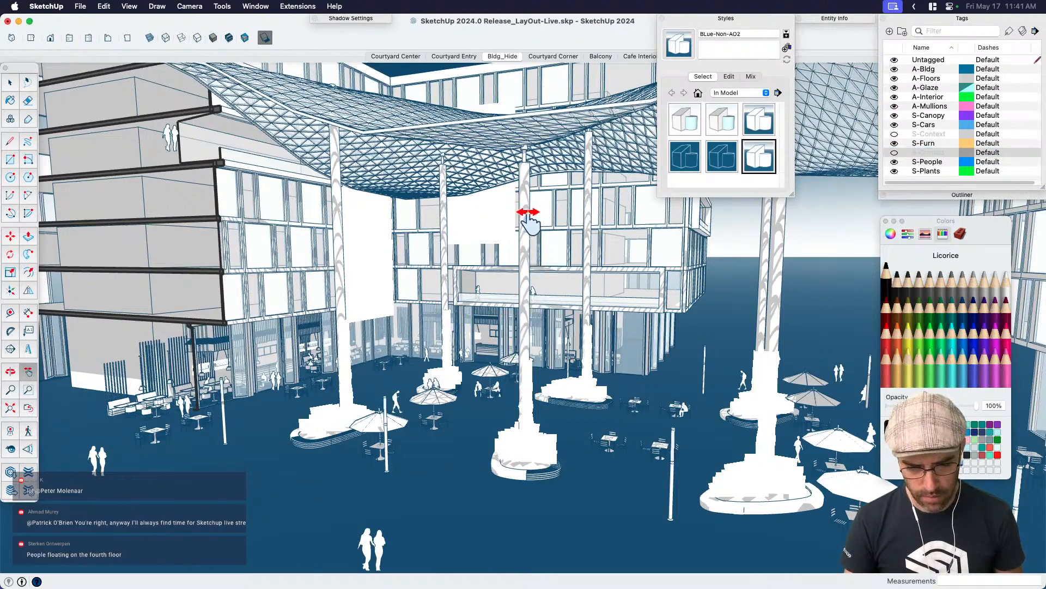
scroll(526, 226, "up", 3)
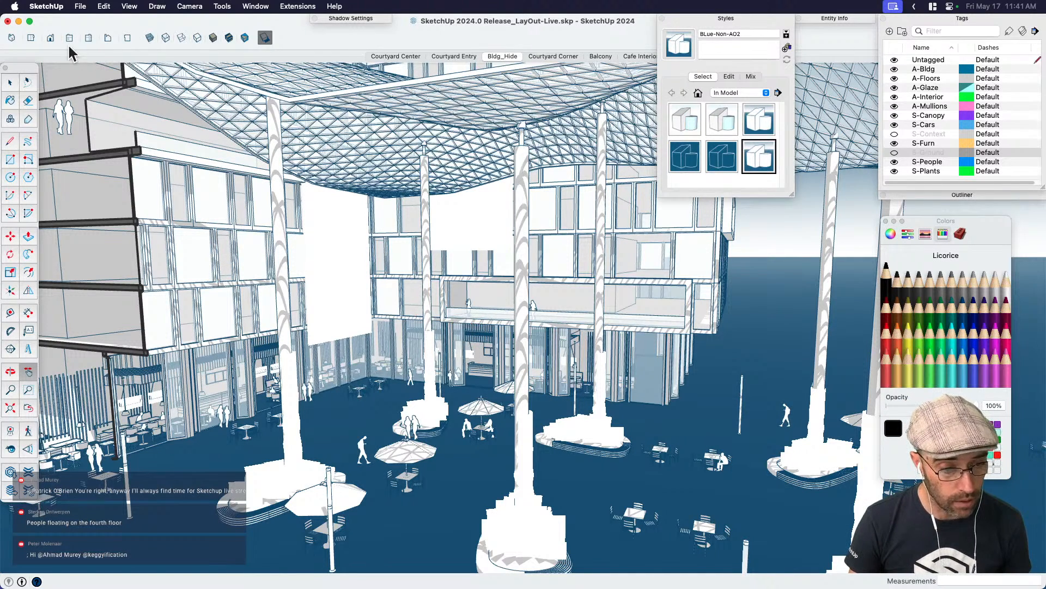
Set the standard right elevation view, centre both cut buildings in it, and close the Colors window.
key("shift+c")
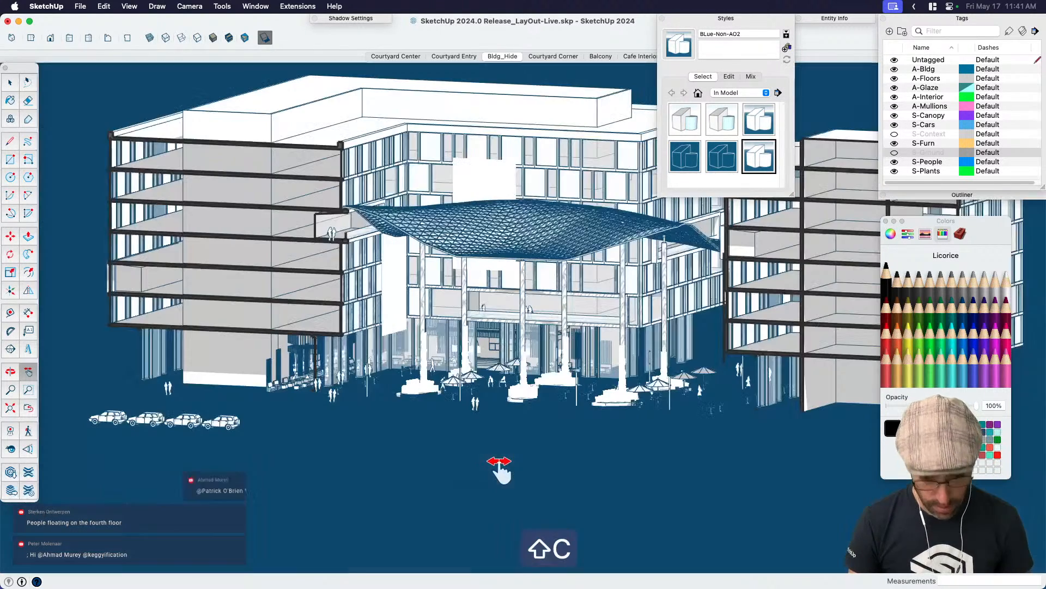
key("space")
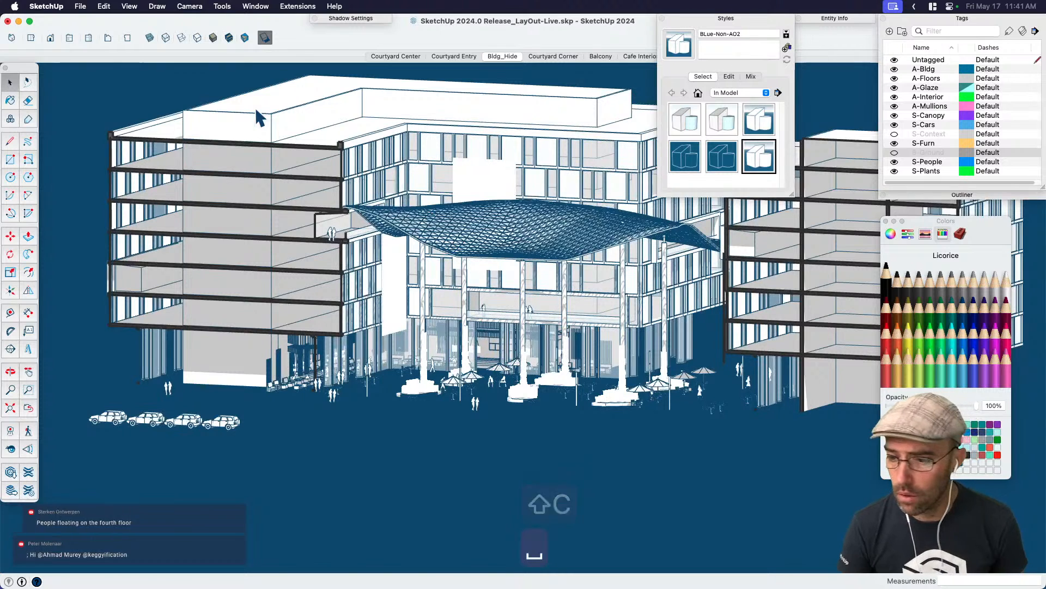
left_click(50, 38)
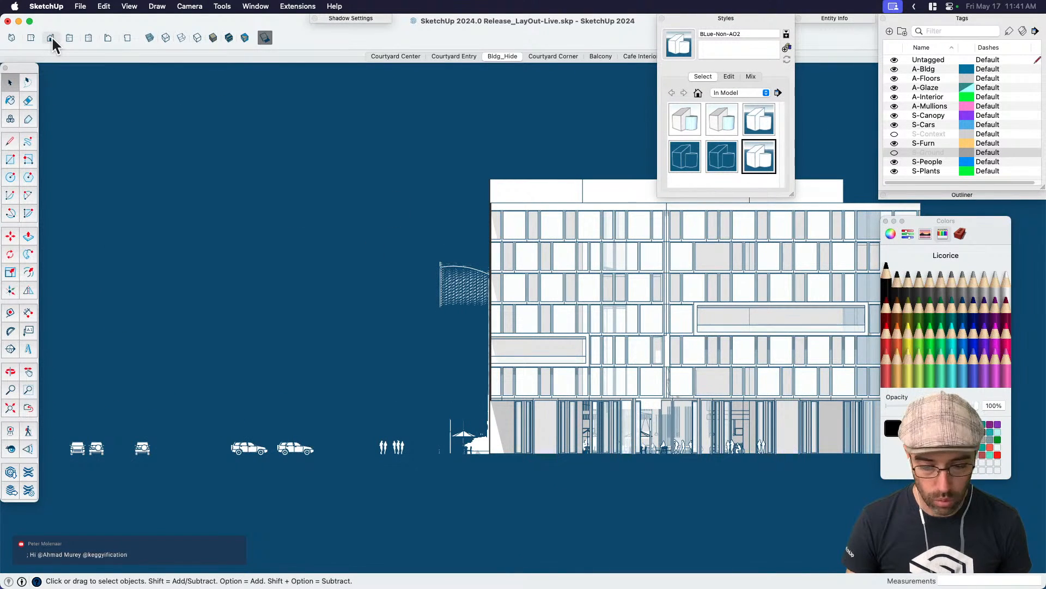
left_click(69, 39)
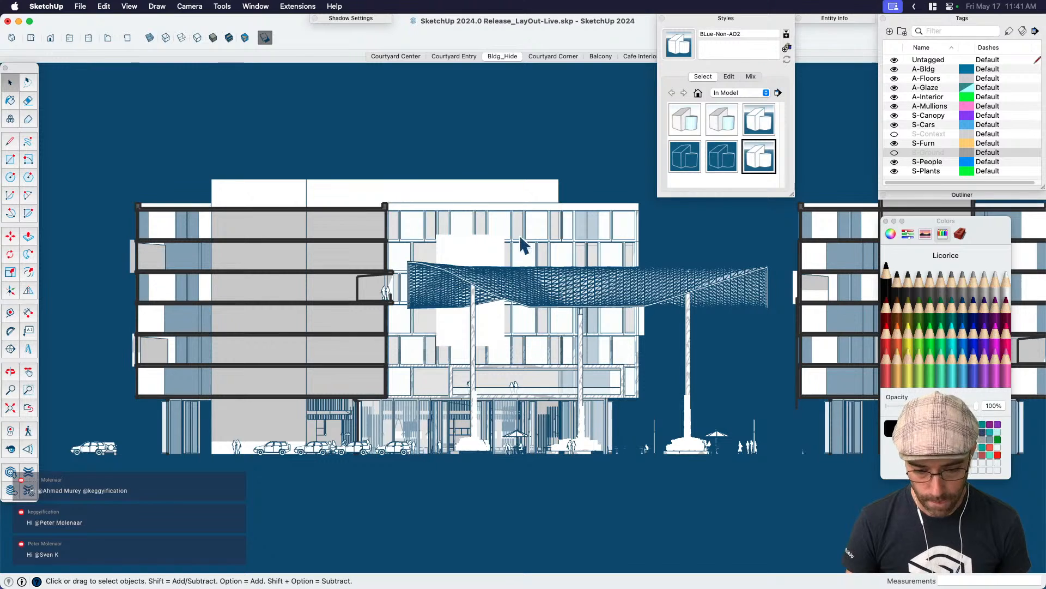
key("h")
left_click_drag(660, 366, 610, 367)
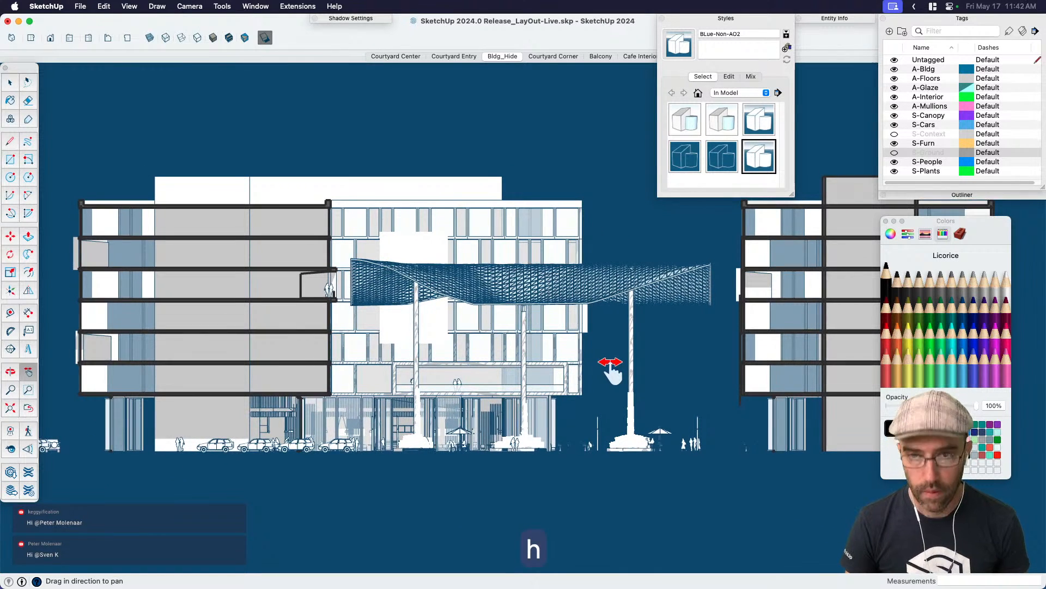
left_click(886, 221)
key("space")
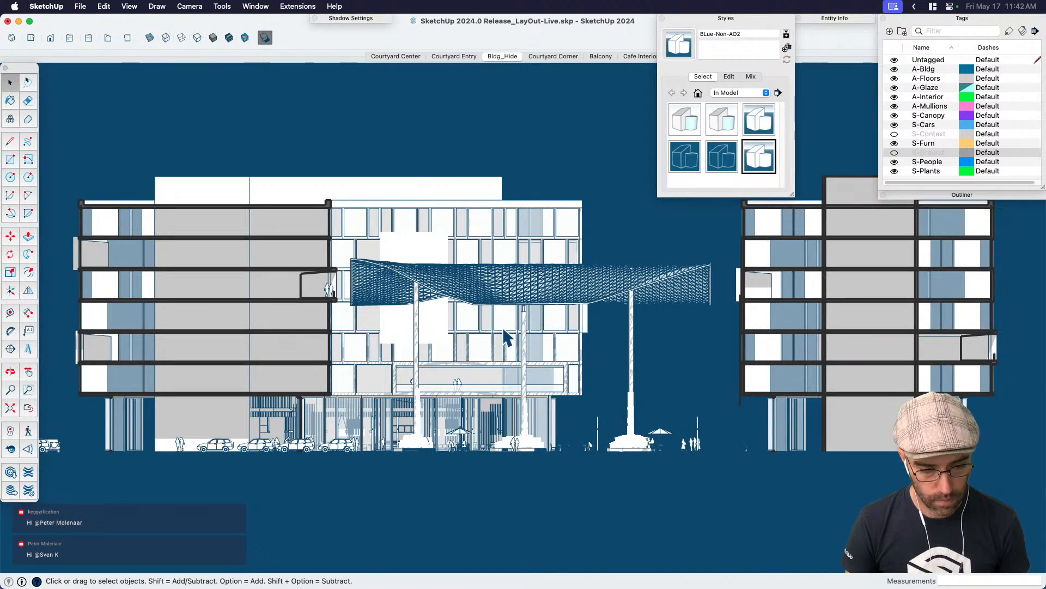
Inside the enclosing group, move the two people floating at the cut balcony about 35' 5" along the red axis, with shadows temporarily off.
middle_click_drag(349, 342, 302, 324)
left_click(302, 308)
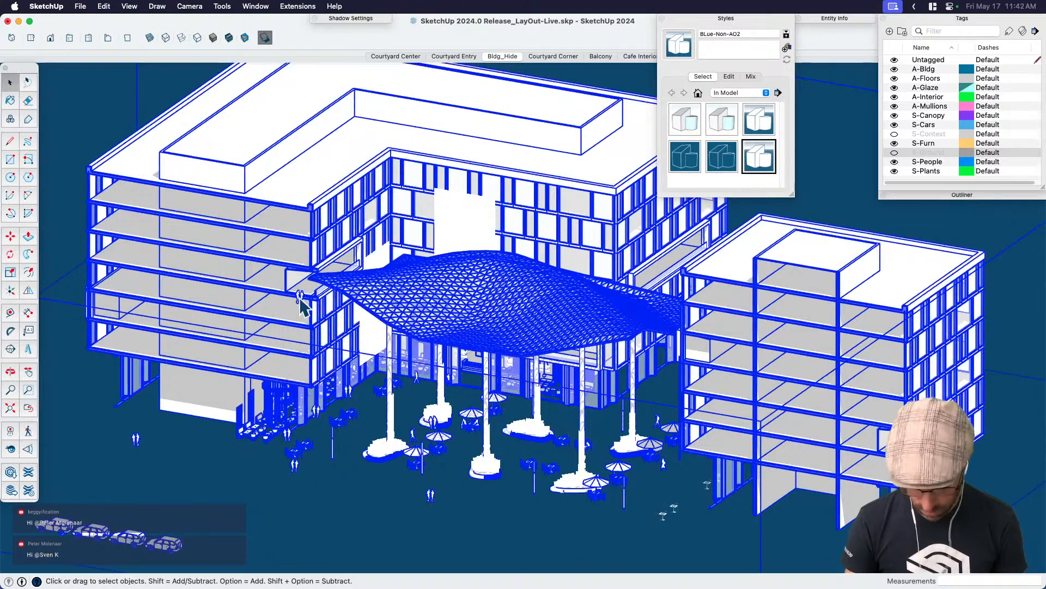
key("Return")
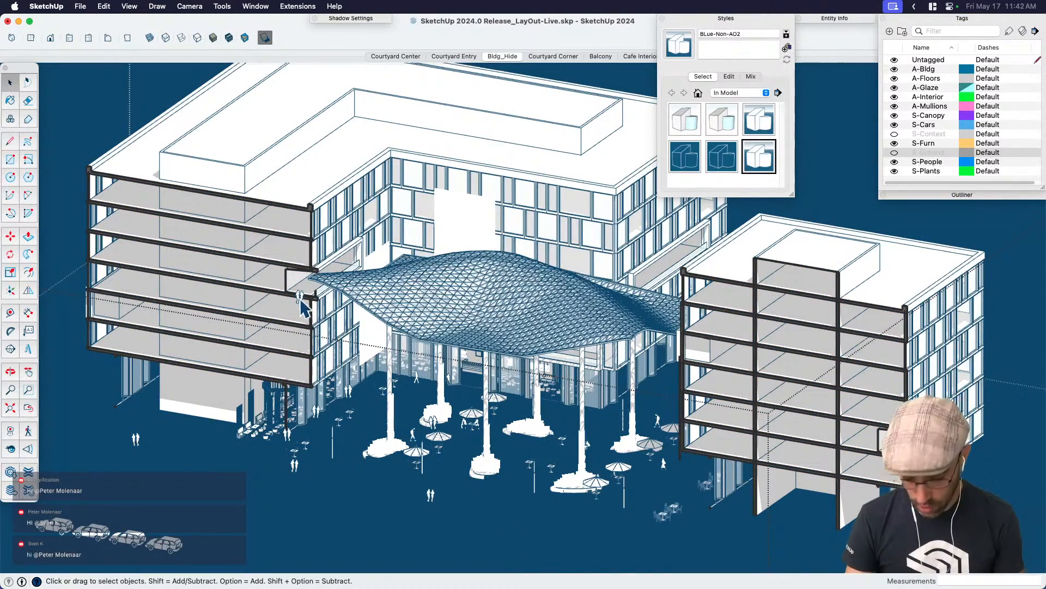
left_click(299, 297)
key("m")
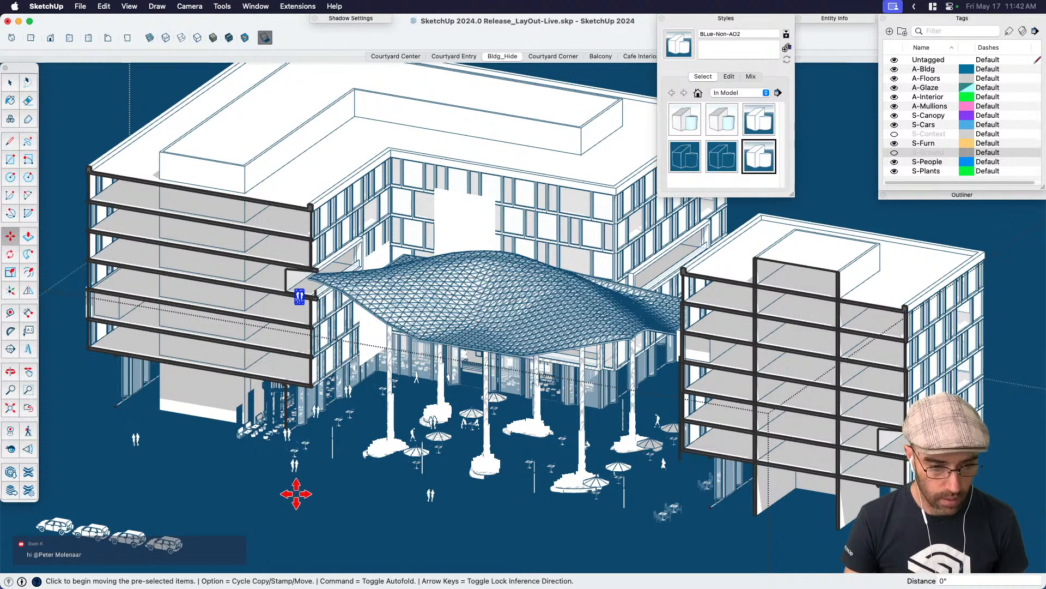
key("space")
left_click(265, 38)
key("m")
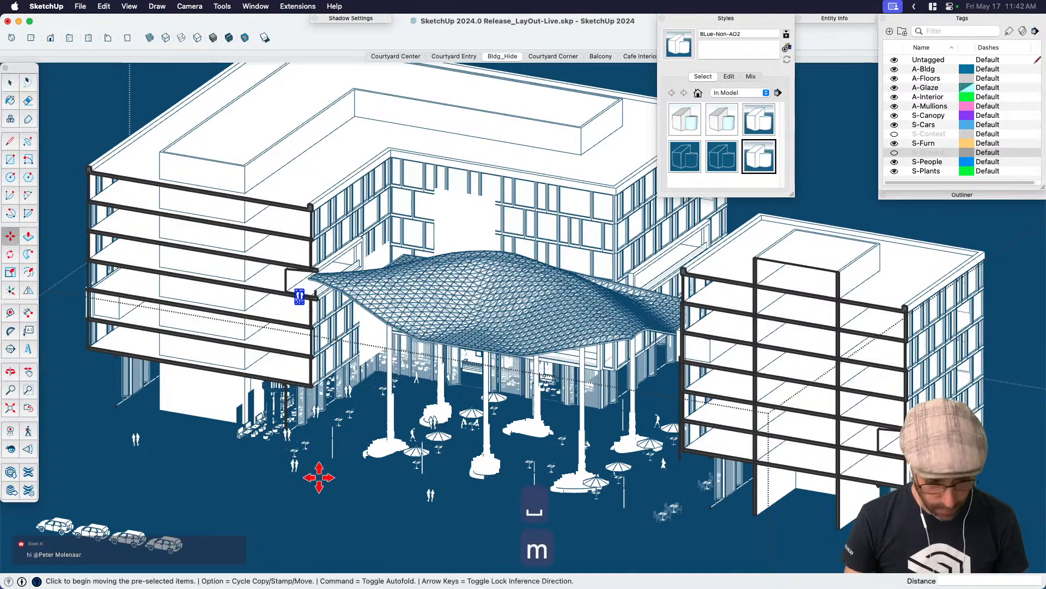
left_click(291, 495)
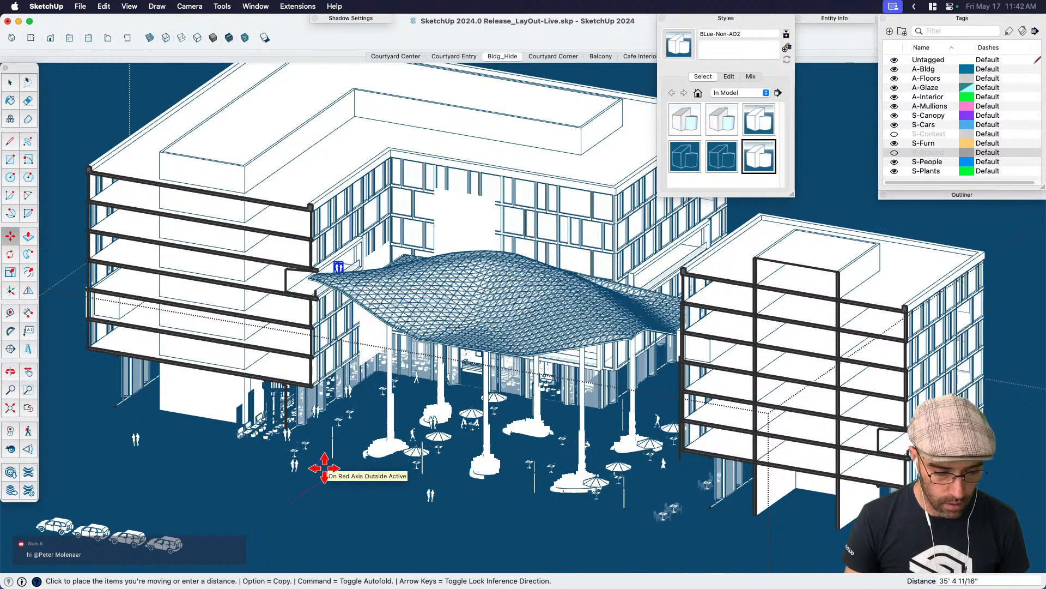
left_click(324, 467)
key("space")
left_click(141, 90)
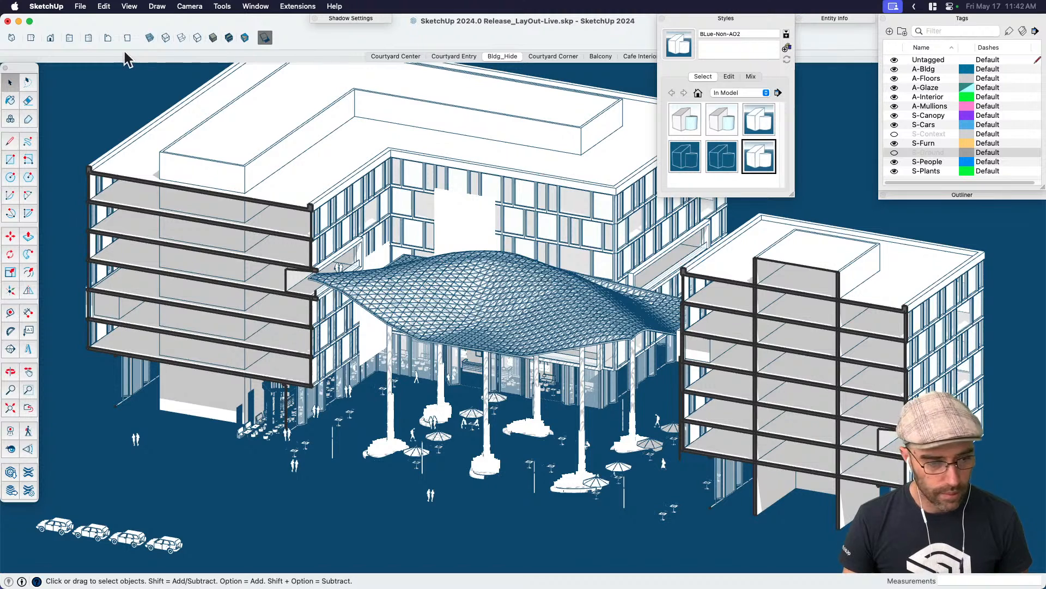
Return to the standard right elevation view and hide the S-Plants tag.
left_click(66, 36)
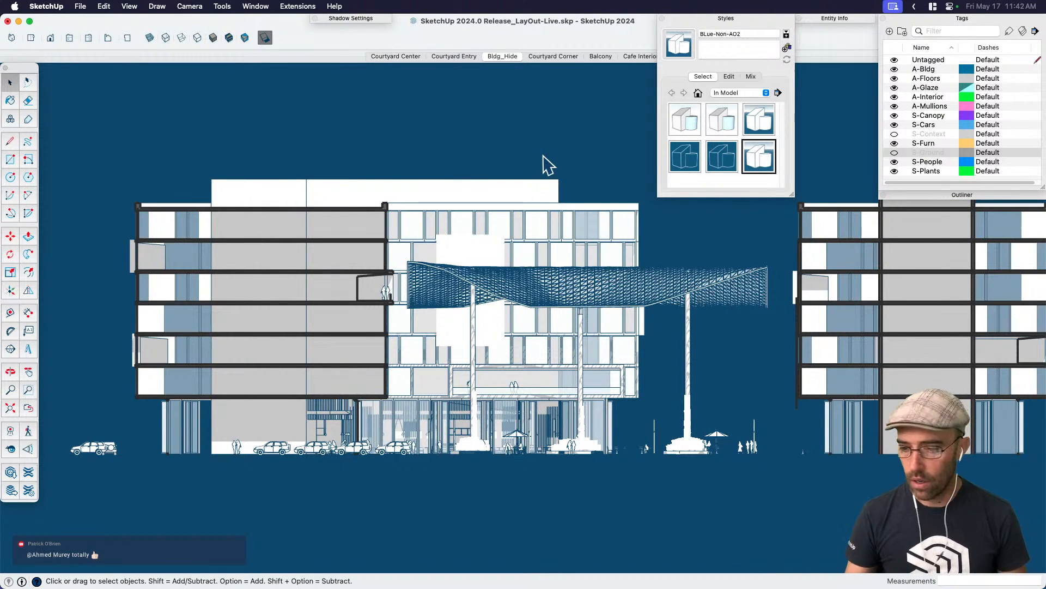
left_click(894, 171)
left_click(894, 171)
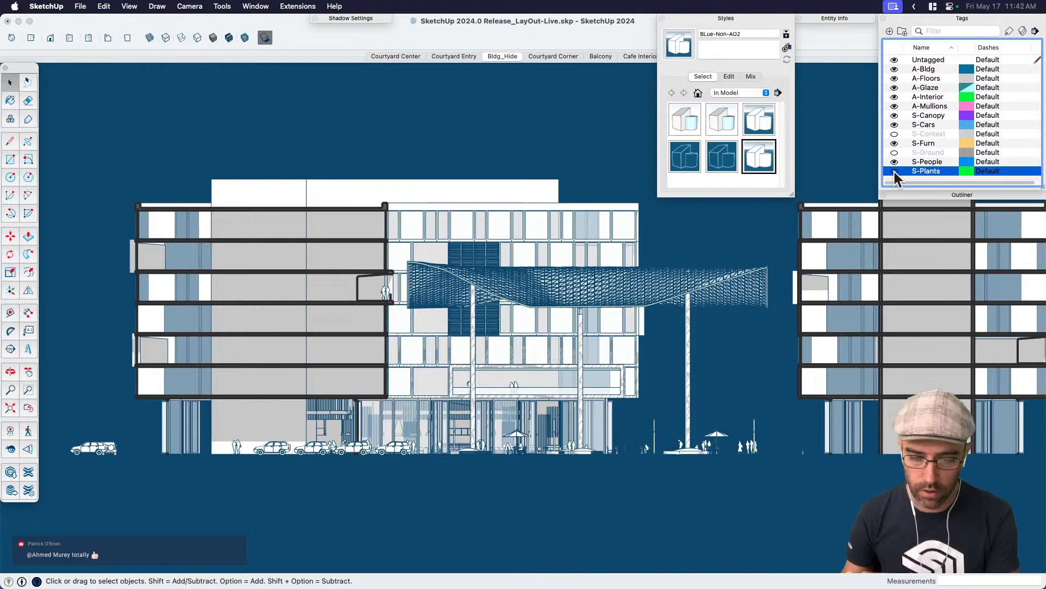
Compare the right elevation with and without shadows, leaving the shadows off.
key("h")
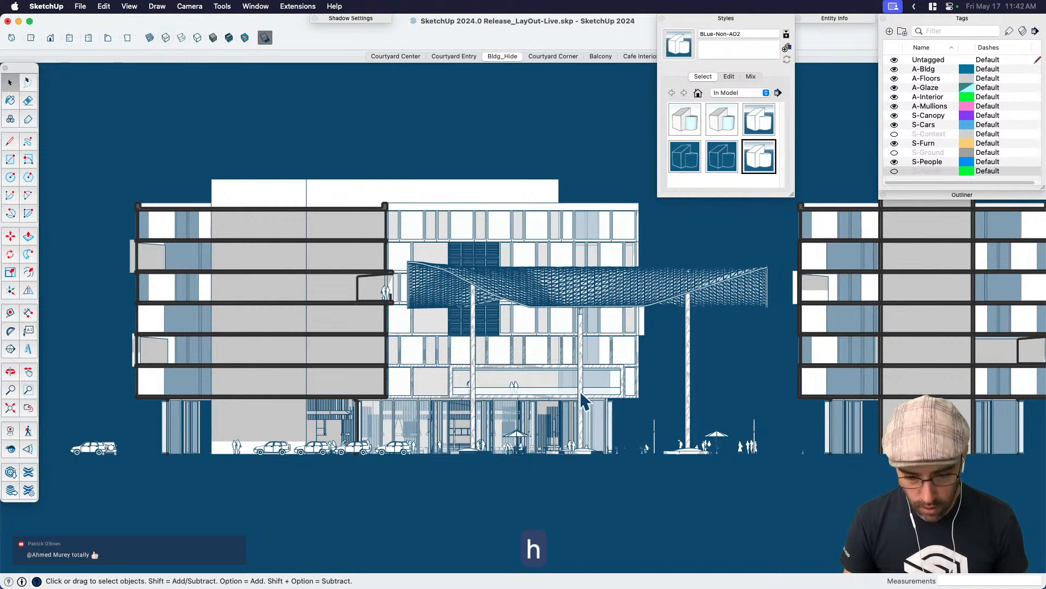
left_click(263, 38)
left_click(264, 38)
left_click(264, 39)
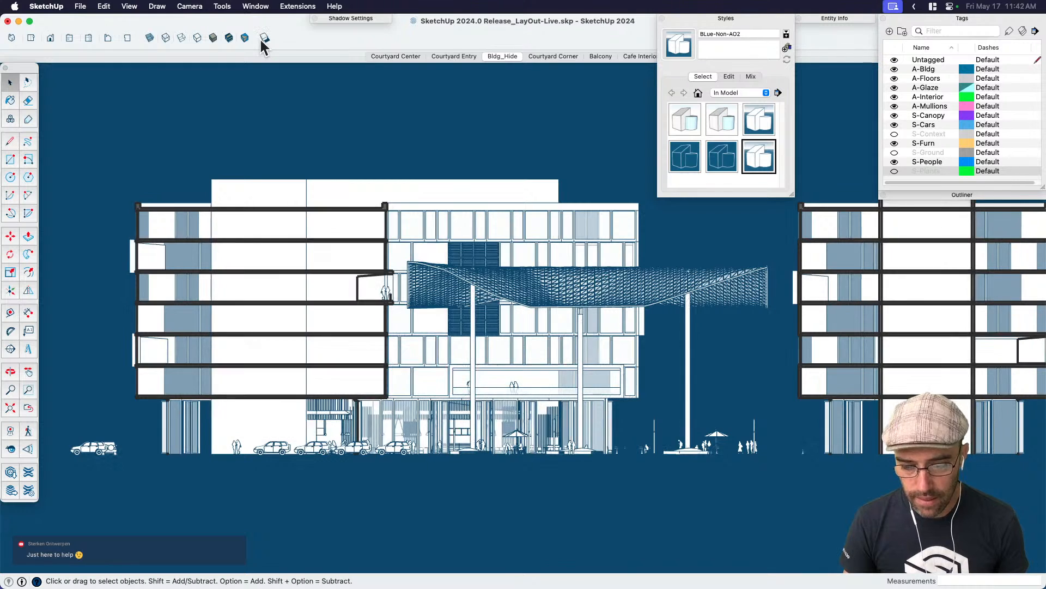
Turn on the model's shadows, show the shadow settings, and adjust the Dark value to 66.
left_click(263, 38)
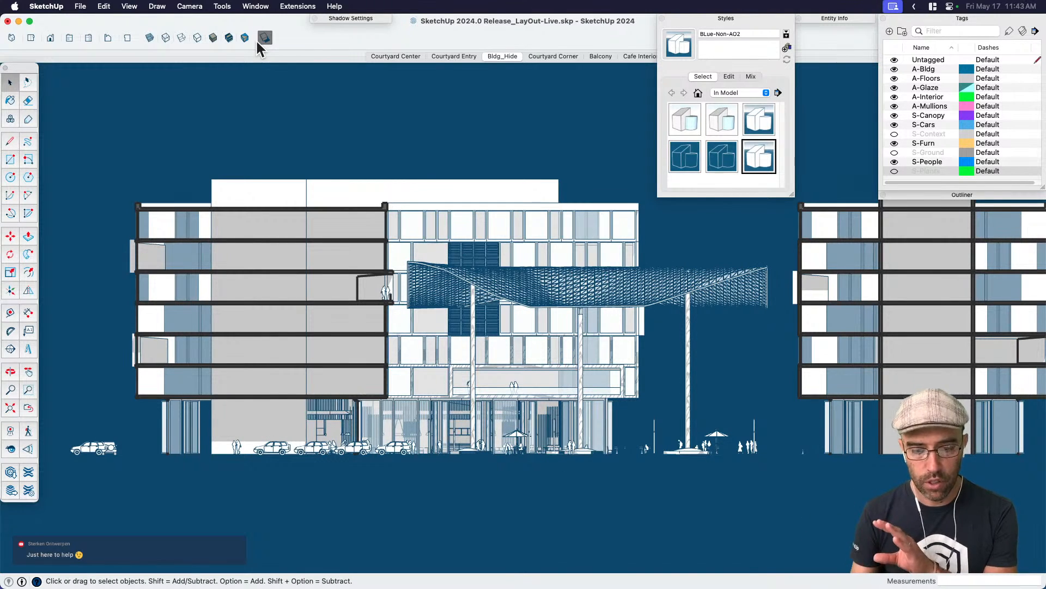
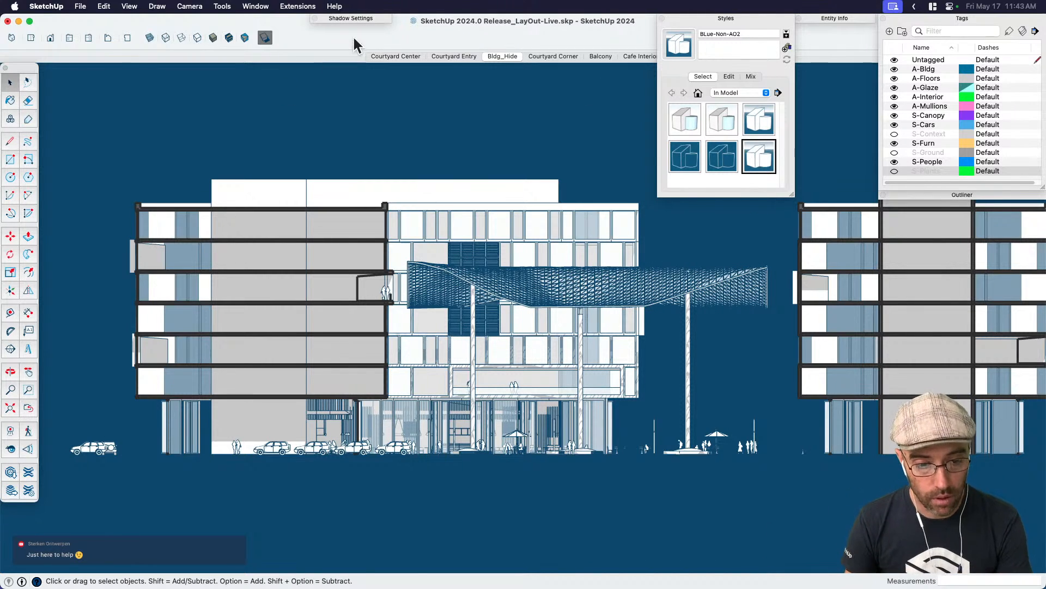
left_click(352, 18)
left_click_drag(383, 90, 387, 90)
scroll(493, 217, "up", 5)
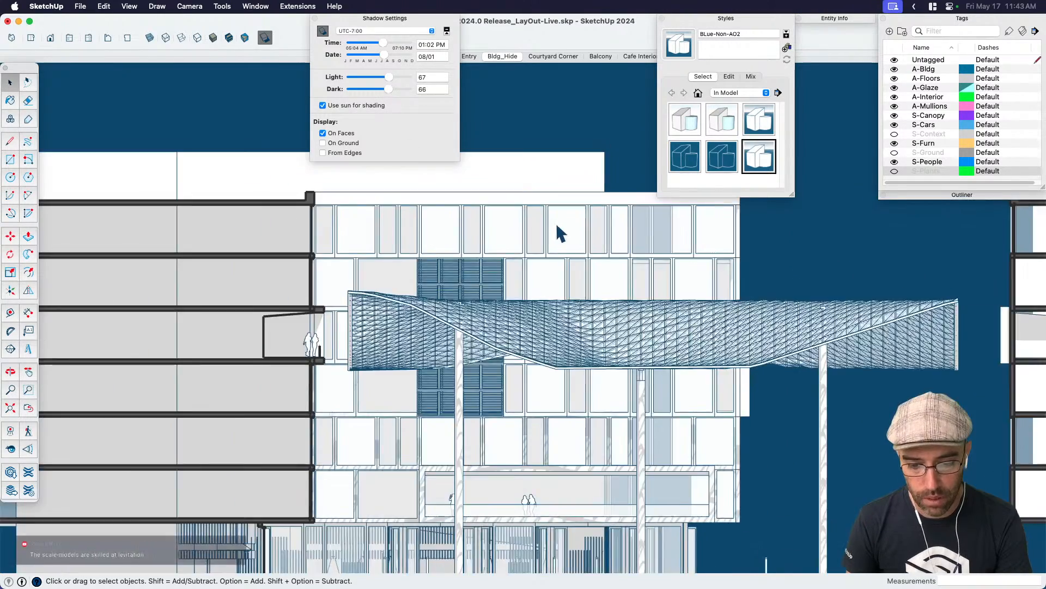
scroll(555, 223, "up", 3)
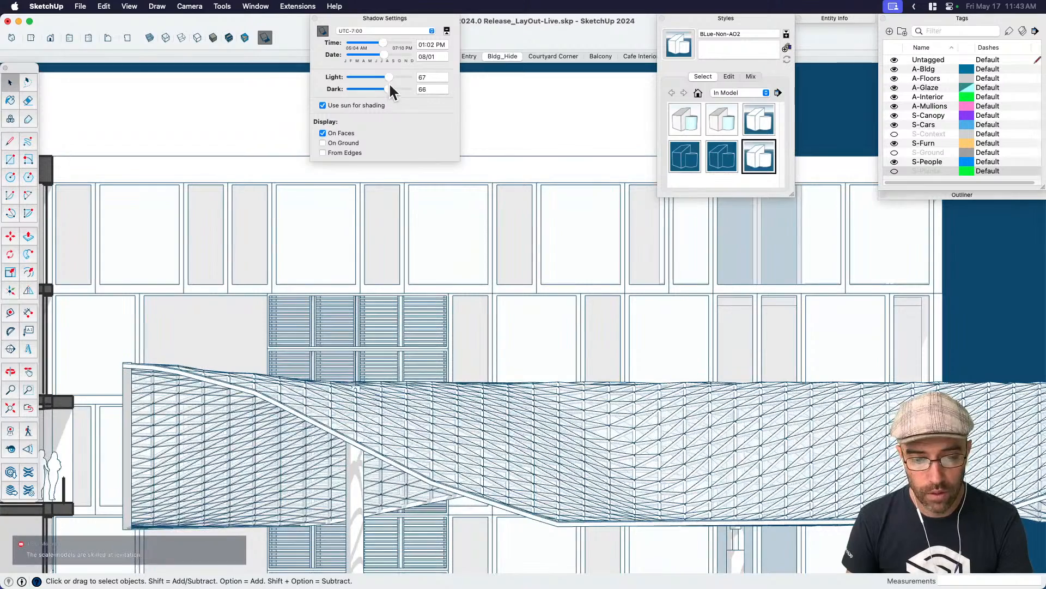
Set the shadow Light value to 82 and try Dark at 0 before setting it back to 66.
mouse_move(388, 89)
left_mouse_down()
mouse_move(399, 89)
mouse_move(346, 90)
left_mouse_up()
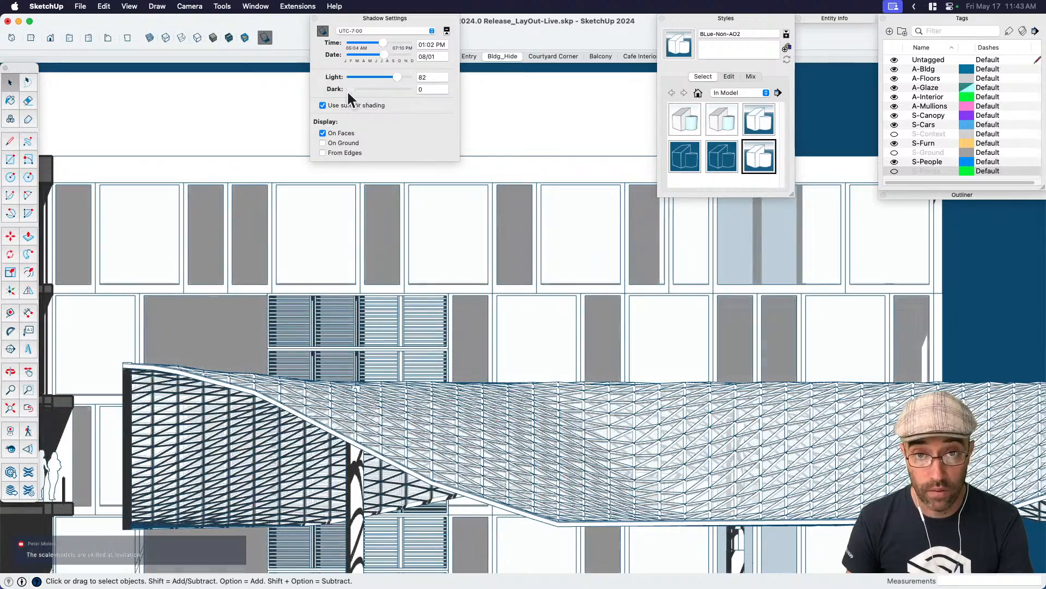
scroll(448, 276, "down", 5)
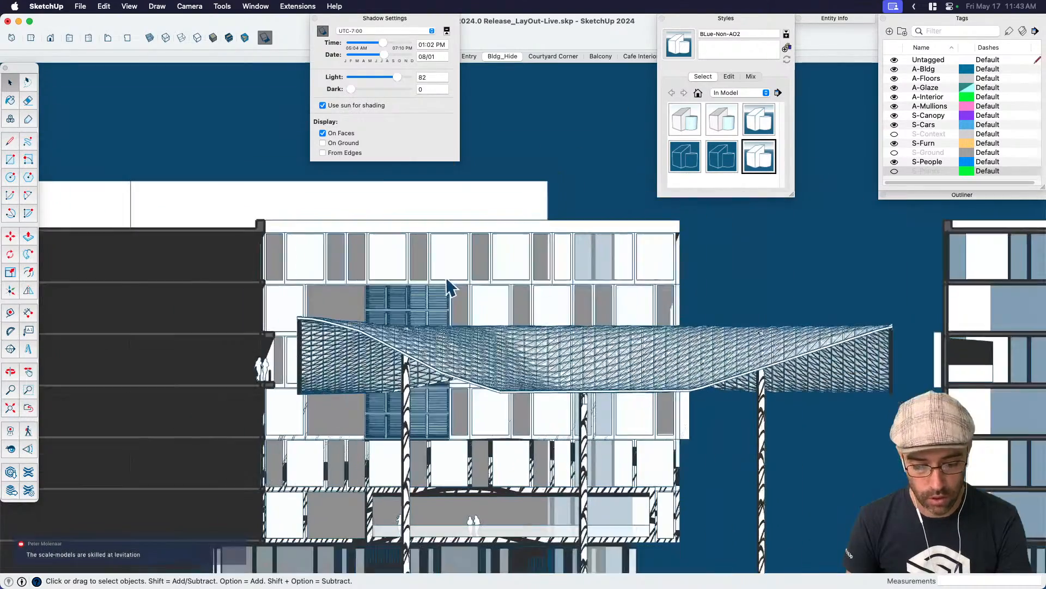
left_click_drag(351, 90, 389, 93)
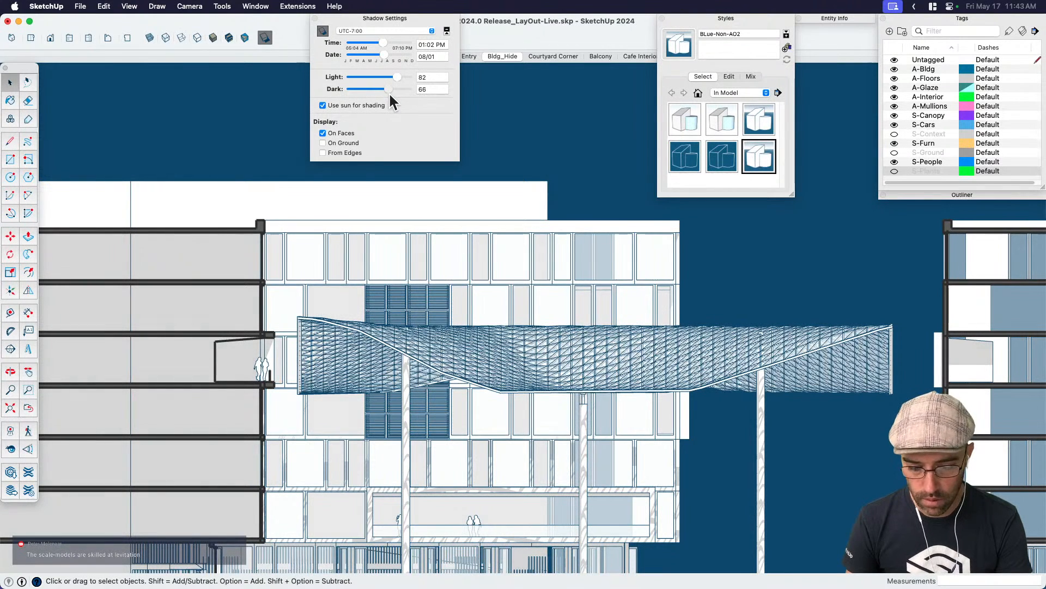
Try different sun dates and times, ending with the date at 06/22 and the time at 10:36 AM.
left_click(391, 55)
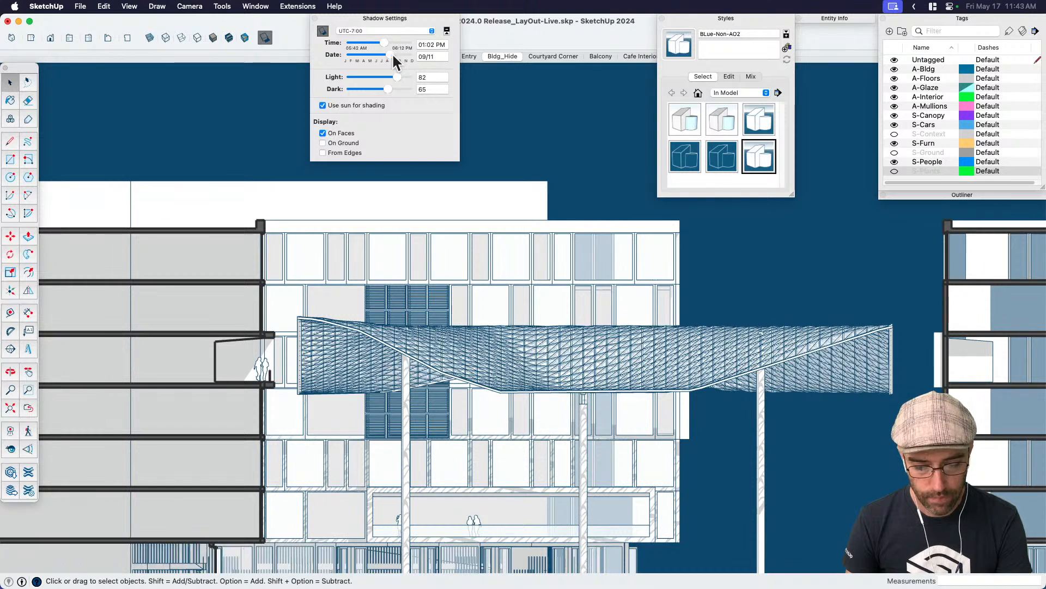
left_click(377, 55)
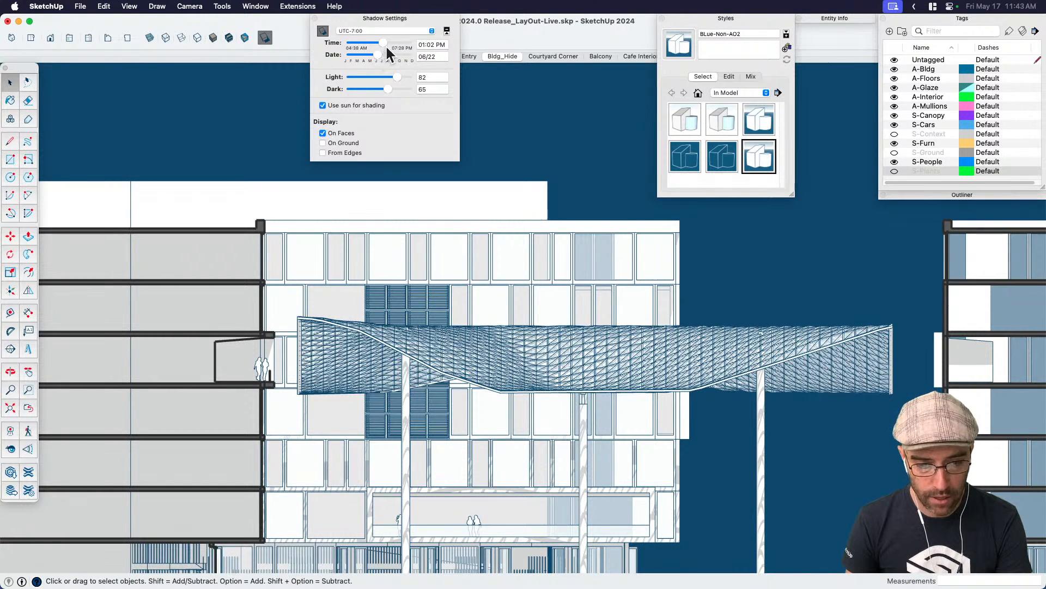
left_click(396, 46)
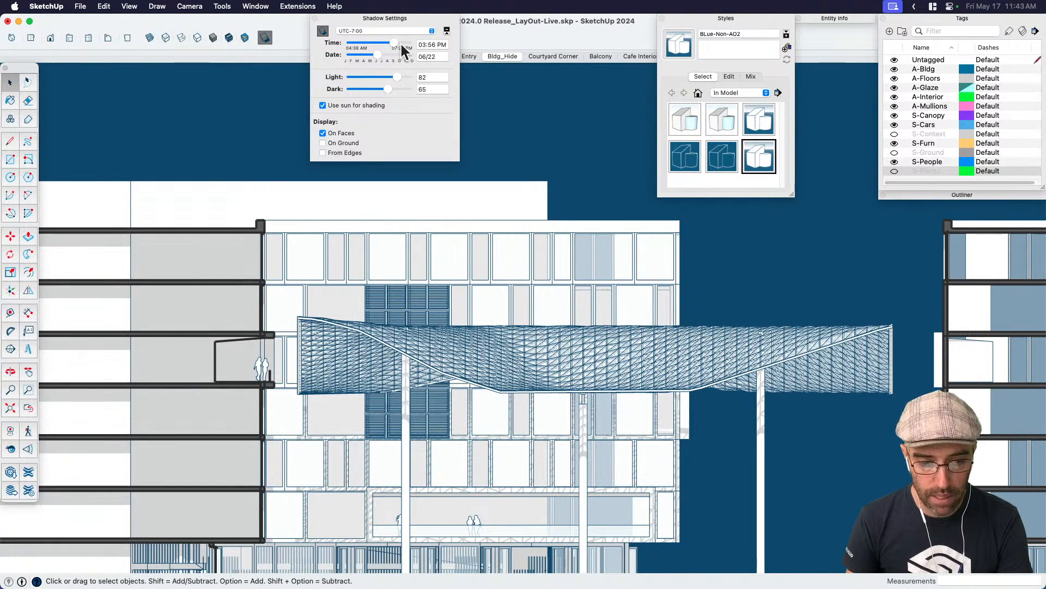
left_click(405, 43)
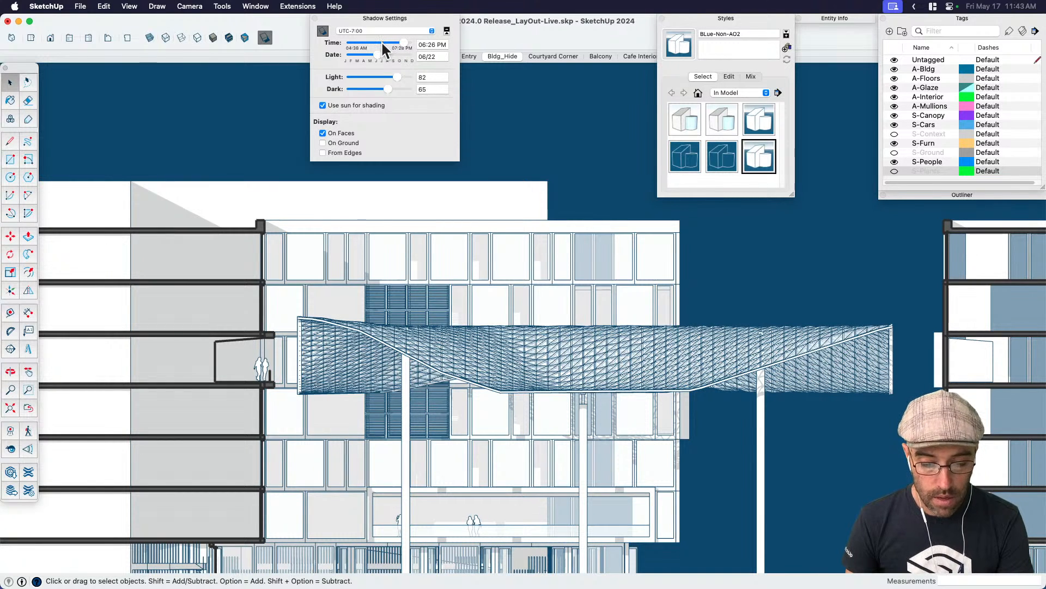
left_click(381, 42)
left_click(374, 42)
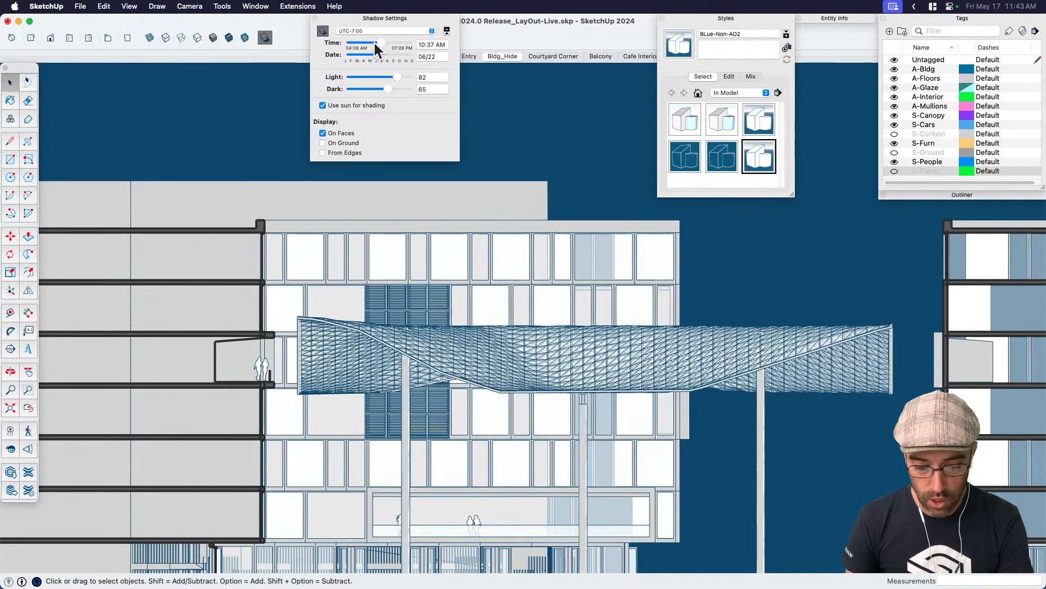
Set the shadow Dark value to 68, turn shadows off, and collapse the shadow settings.
scroll(536, 378, "down", 5)
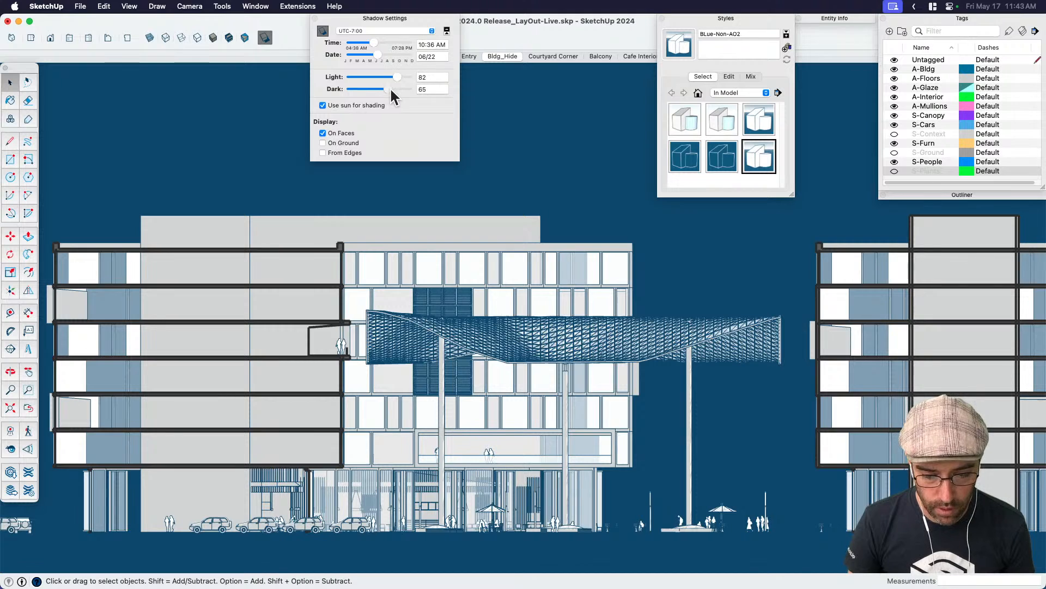
left_click_drag(388, 90, 389, 88)
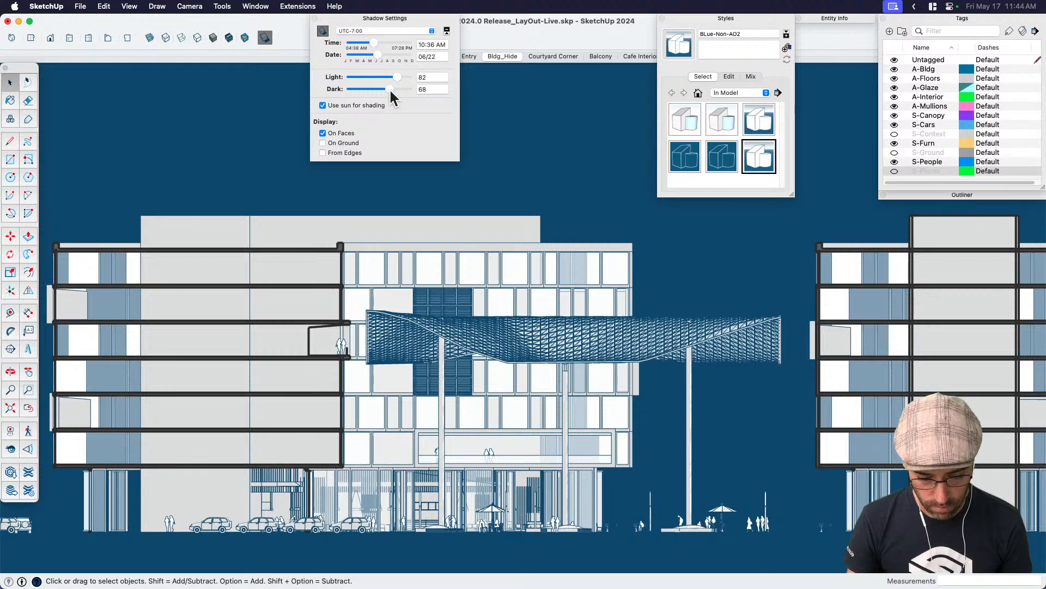
key("h")
key("space")
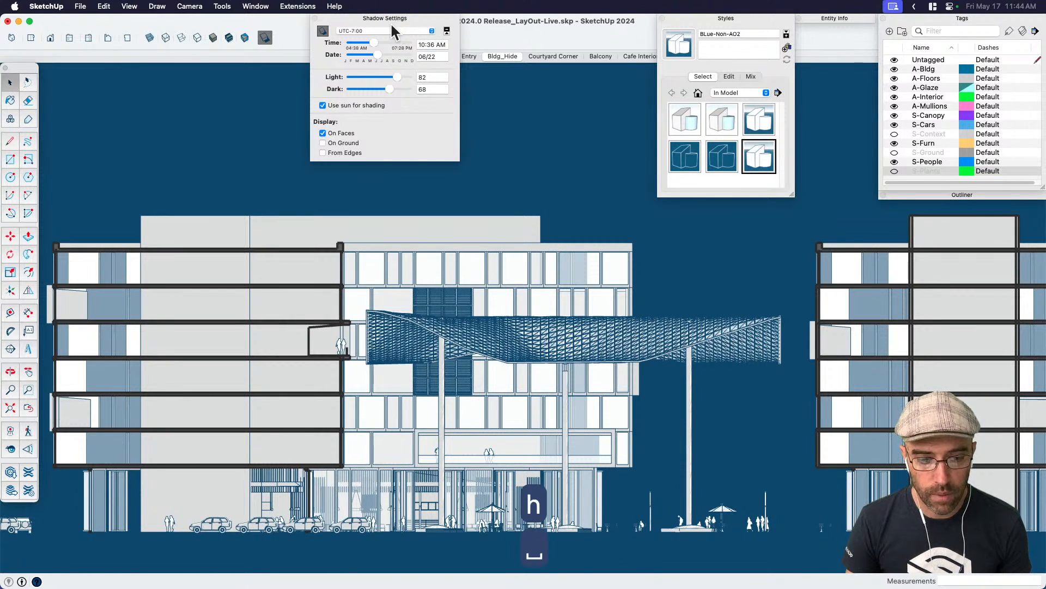
left_click(323, 31)
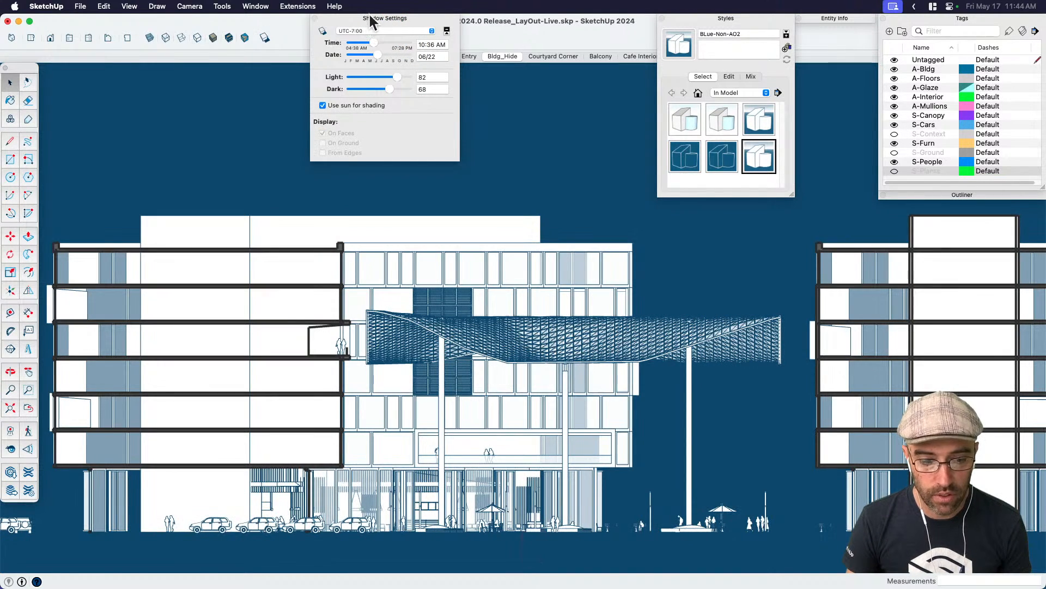
left_click(403, 19)
Add a new scene after Bldg_Hide and rename it Elev-Shadows.
right_click(518, 58)
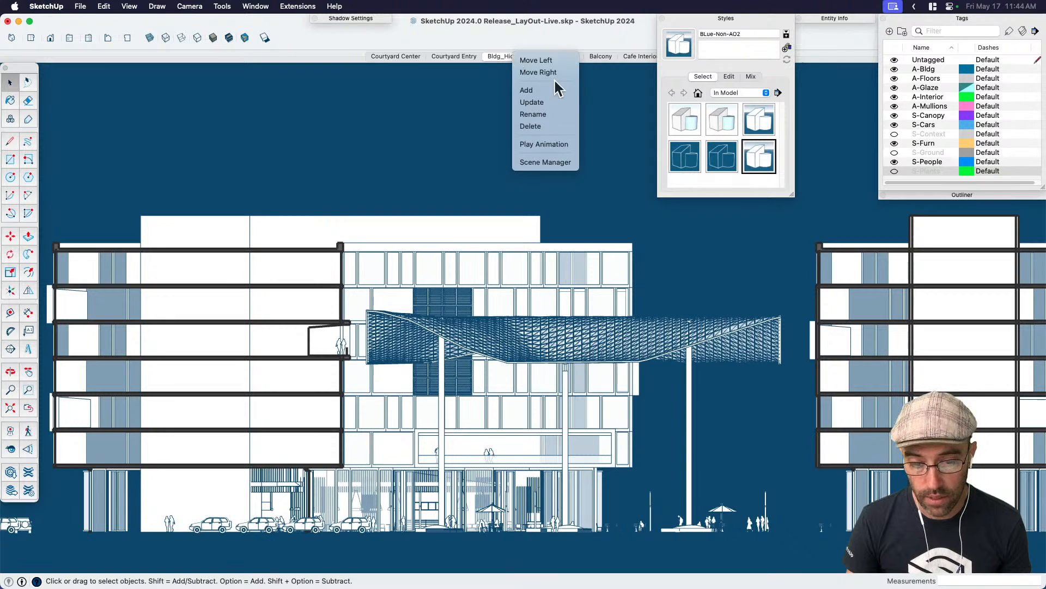
left_click(552, 91)
right_click(525, 57)
left_click(555, 115)
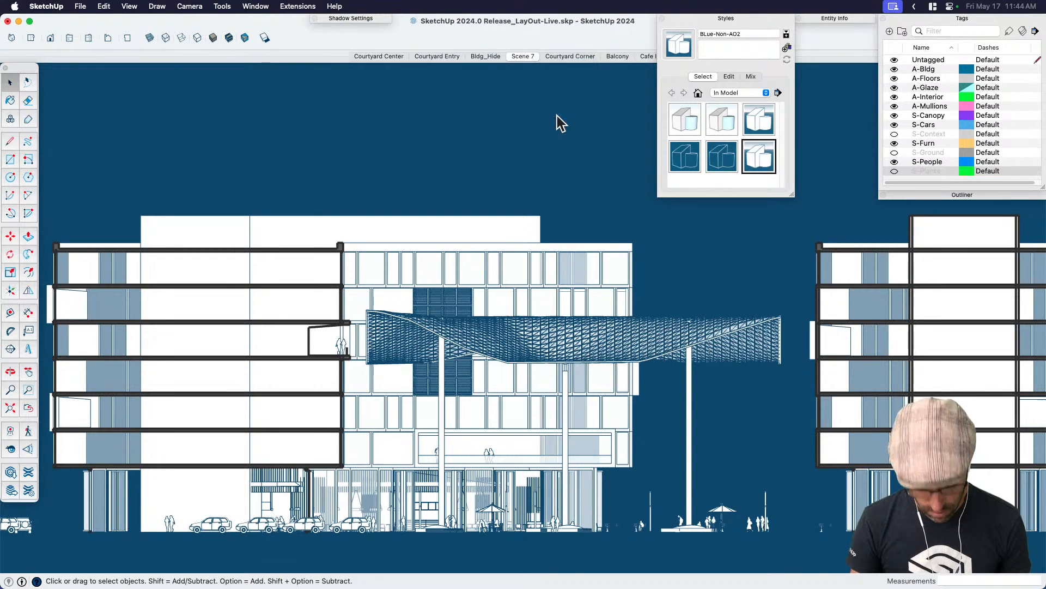
type("Elec")
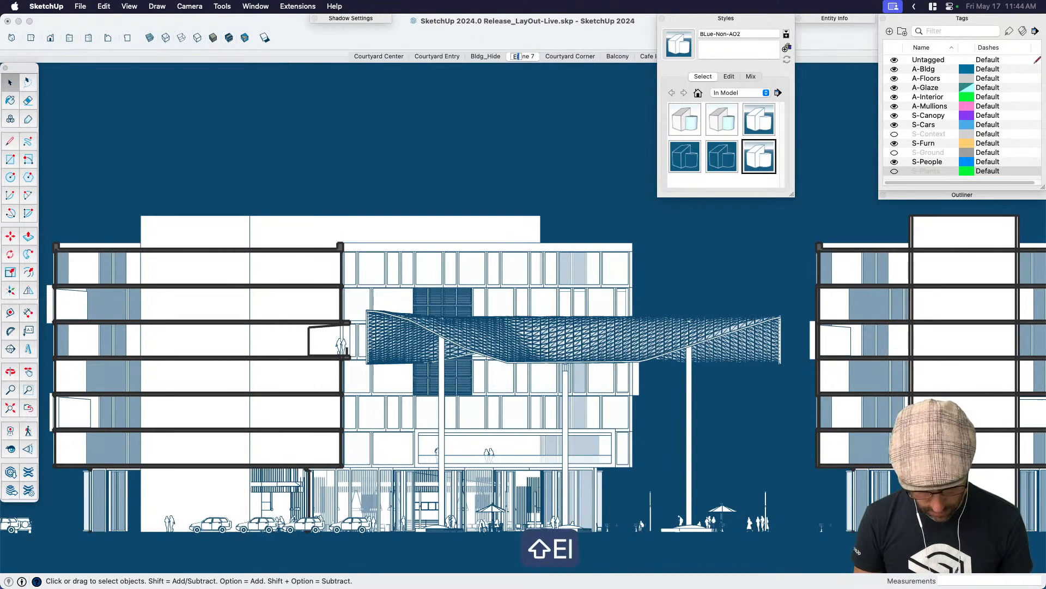
key("BackSpace")
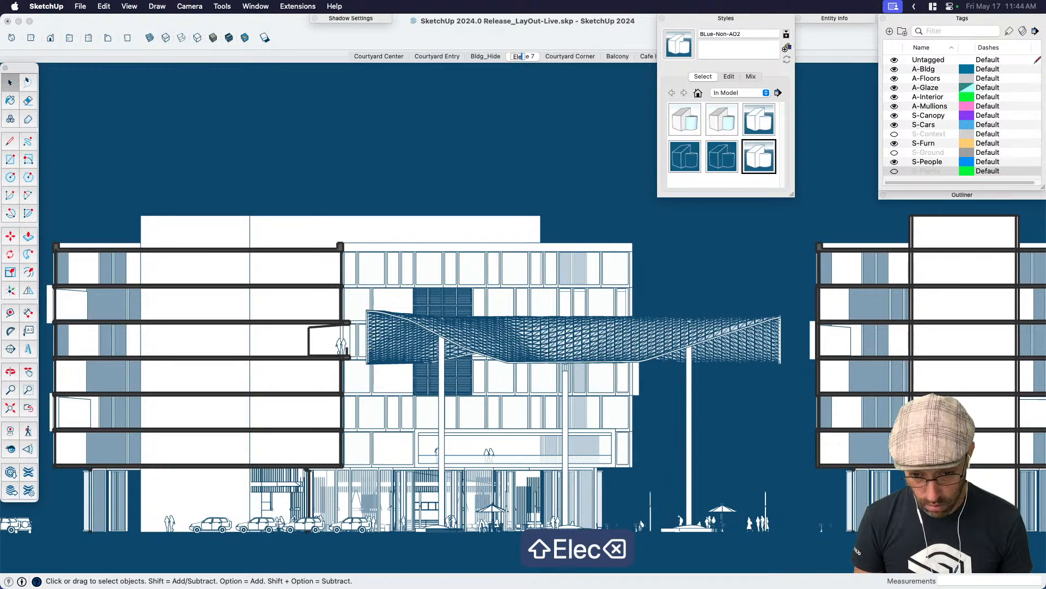
type("v-Shadpw")
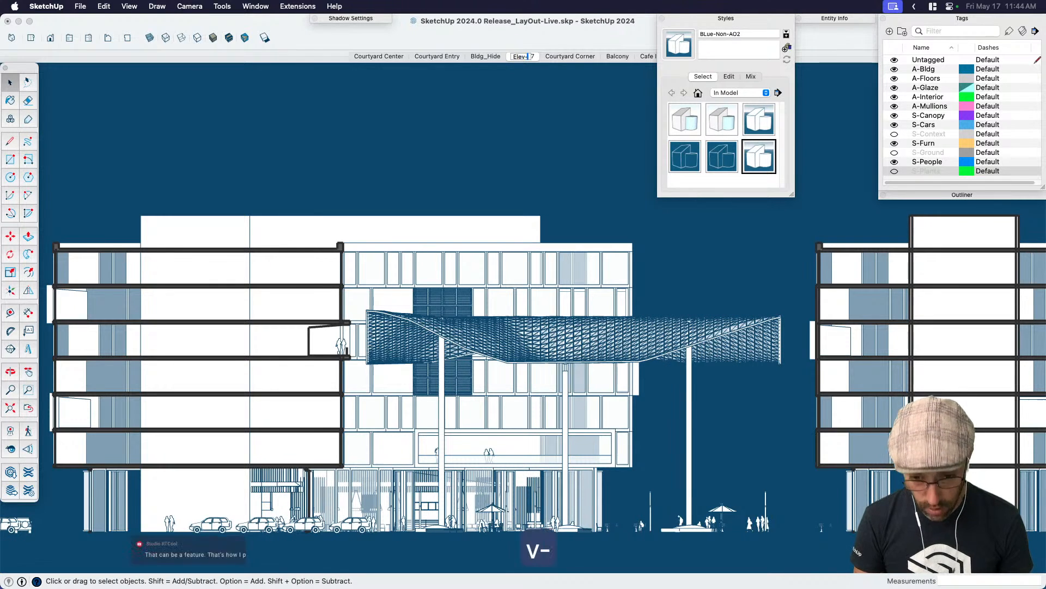
key("BackSpace")
key("BackSpace")
type("p")
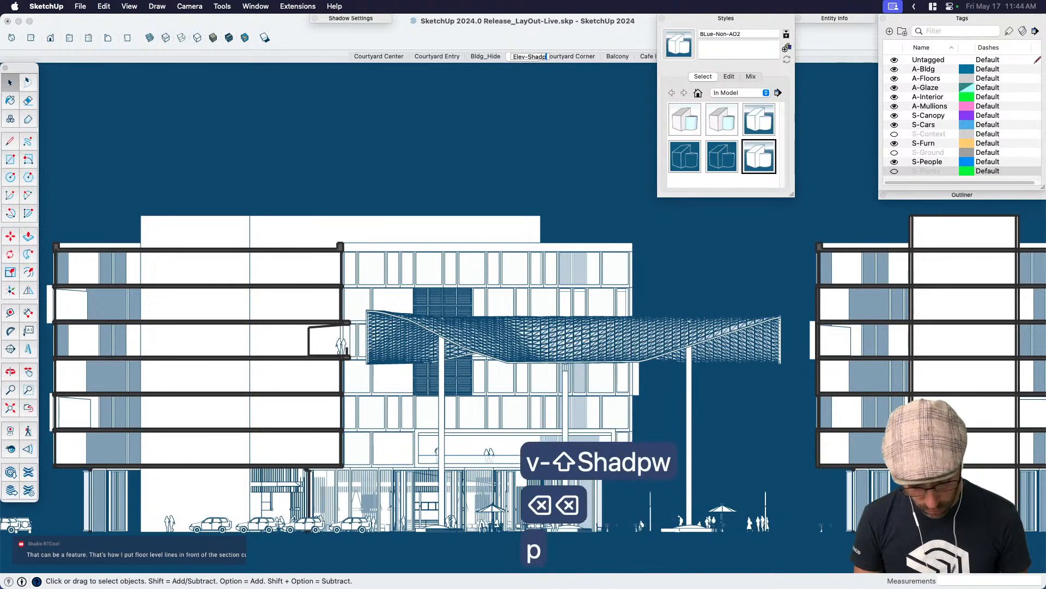
key("BackSpace")
type("ows")
key("BackSpace")
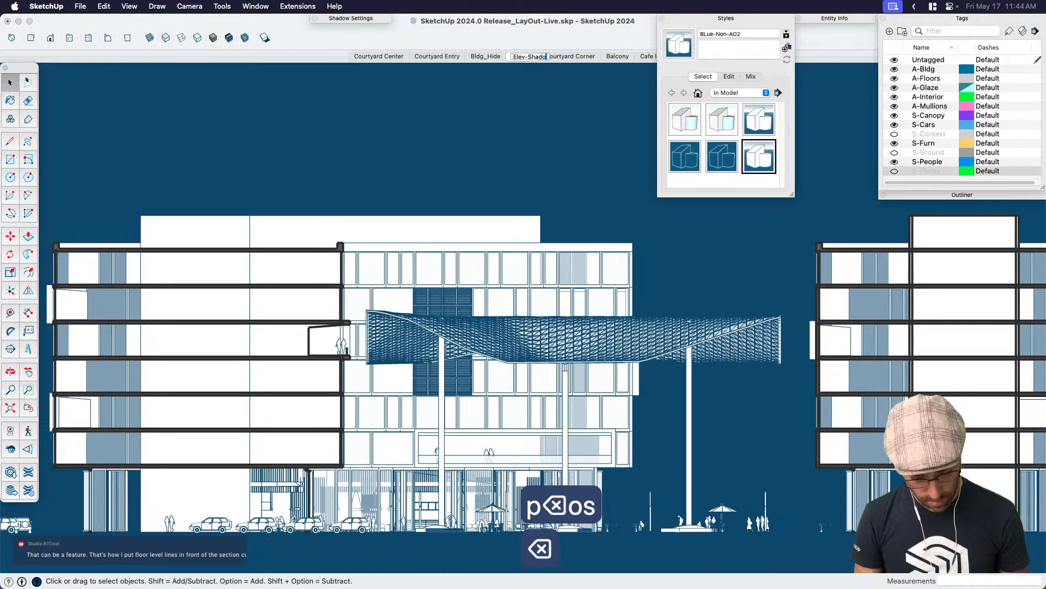
type("ws")
key("Return")
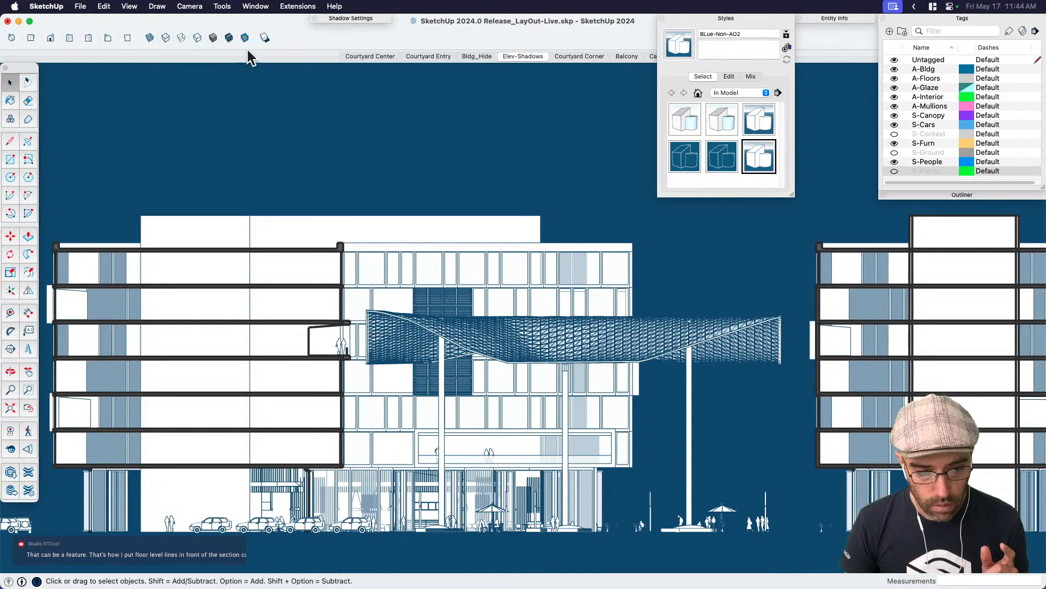
Turn shadows back on and update the Elev-Shadows scene with them.
left_click(265, 38)
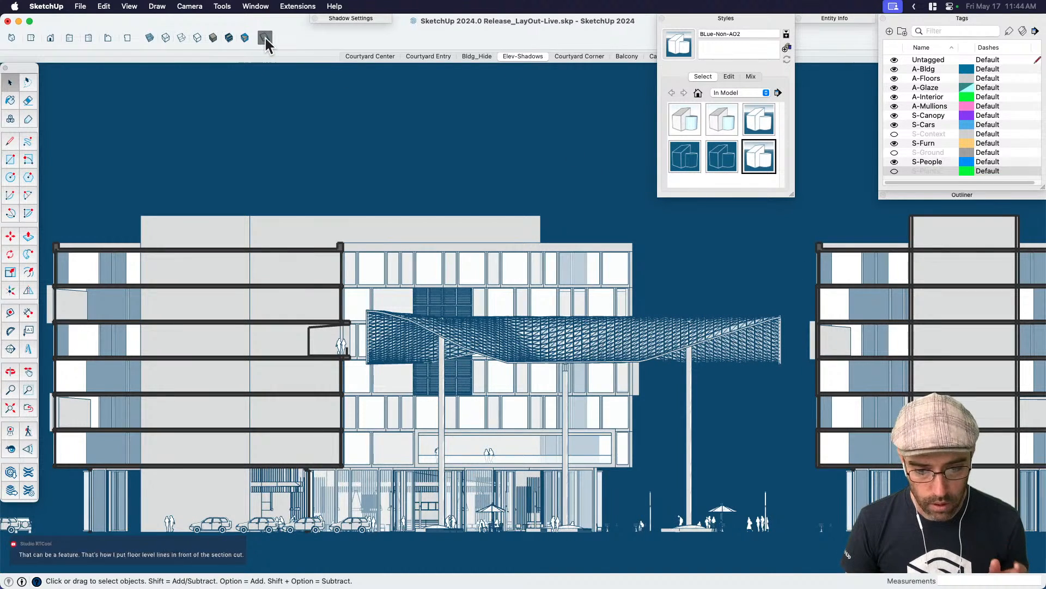
right_click(532, 55)
left_click(558, 104)
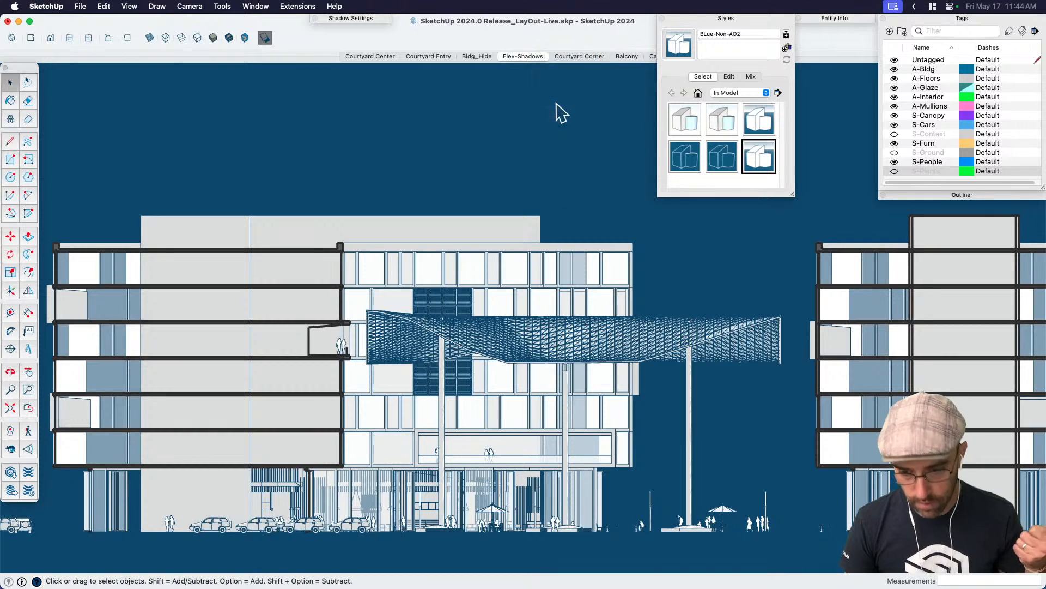
Preview the BLue-Faces-Sect, BLue-Faces and AO-WM styles on the elevation, ending with BLue-Edges applied.
left_click(728, 154)
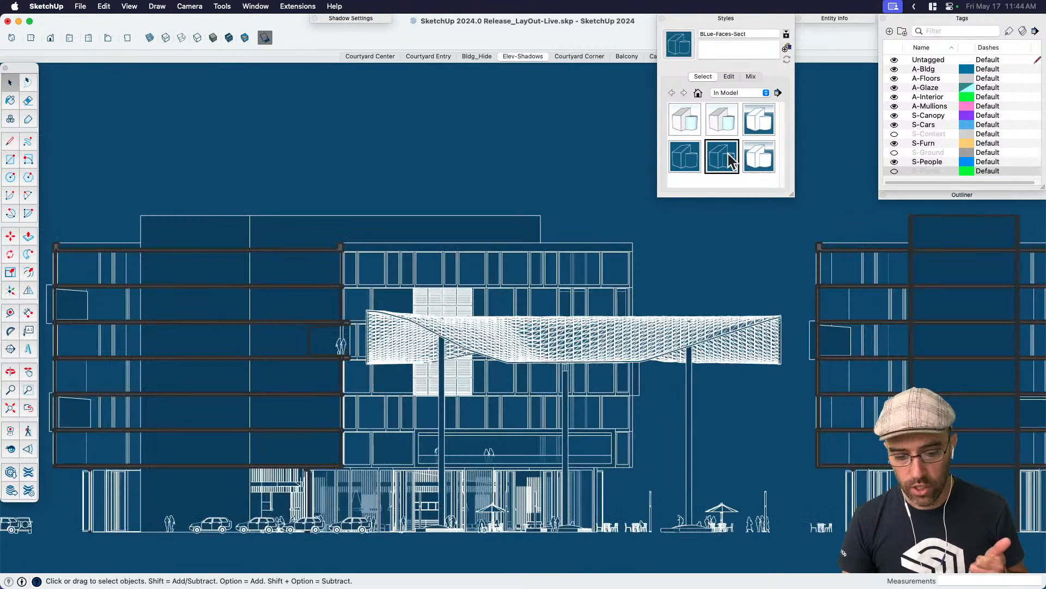
left_click(679, 159)
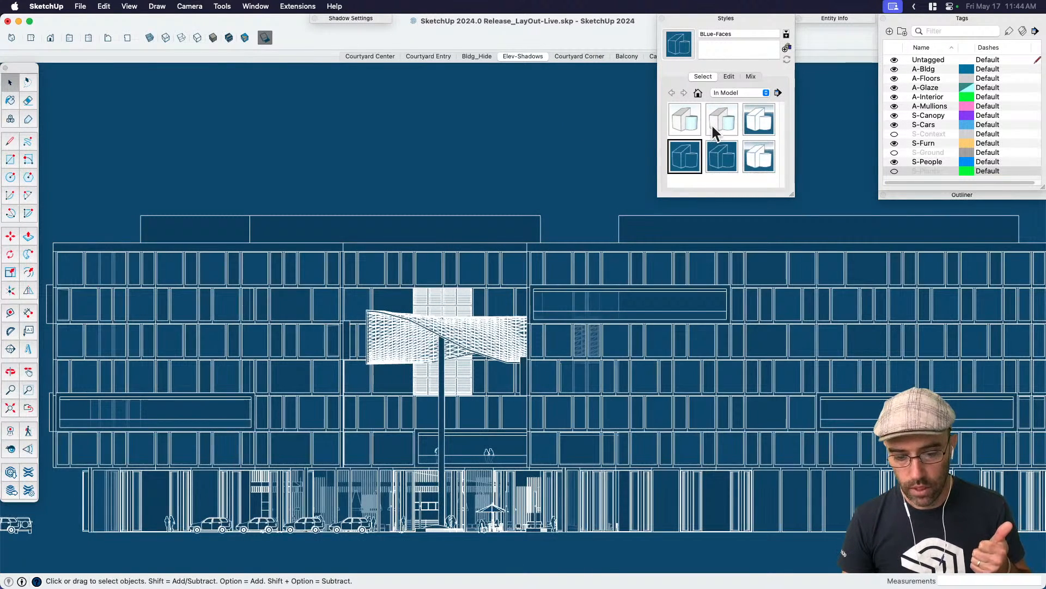
left_click(712, 123)
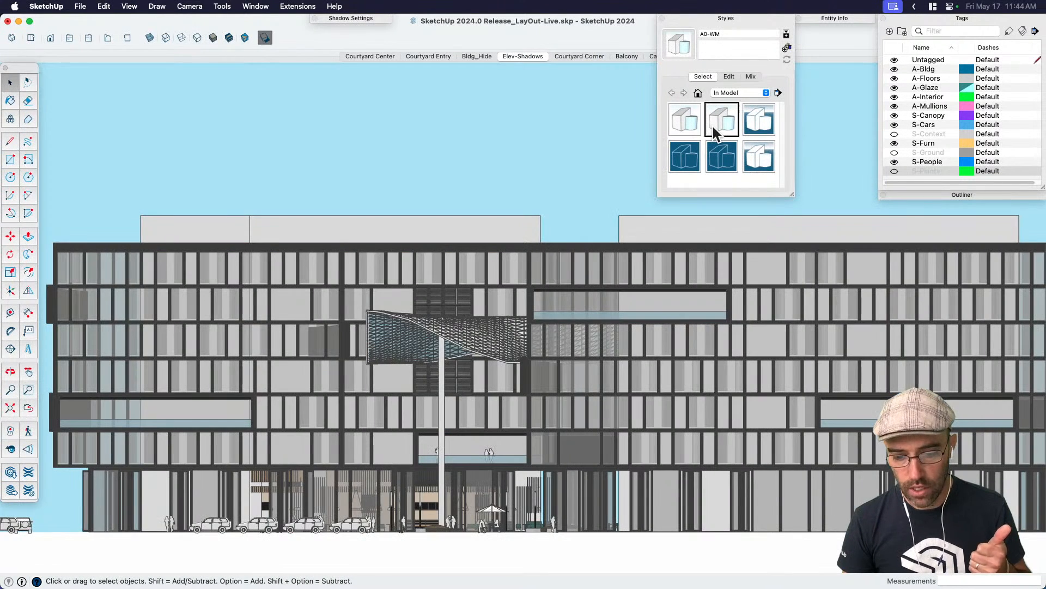
left_click(757, 158)
left_click(755, 129)
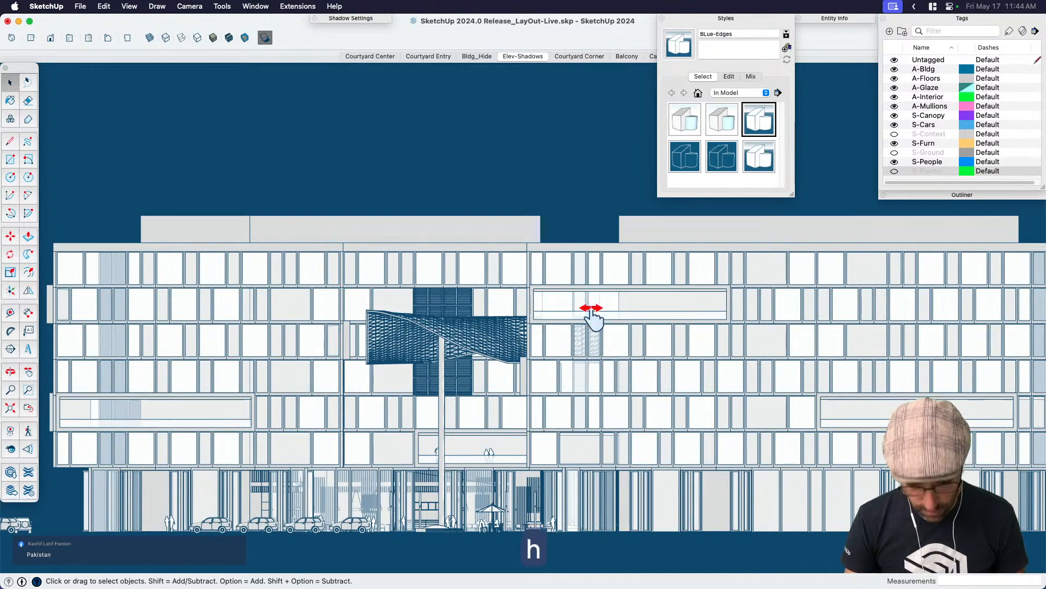
Fit the whole elevation in view, hide the S-Cars tag, and show the S-Ground tag.
scroll(592, 308, "down", 4)
scroll(577, 297, "up", 2)
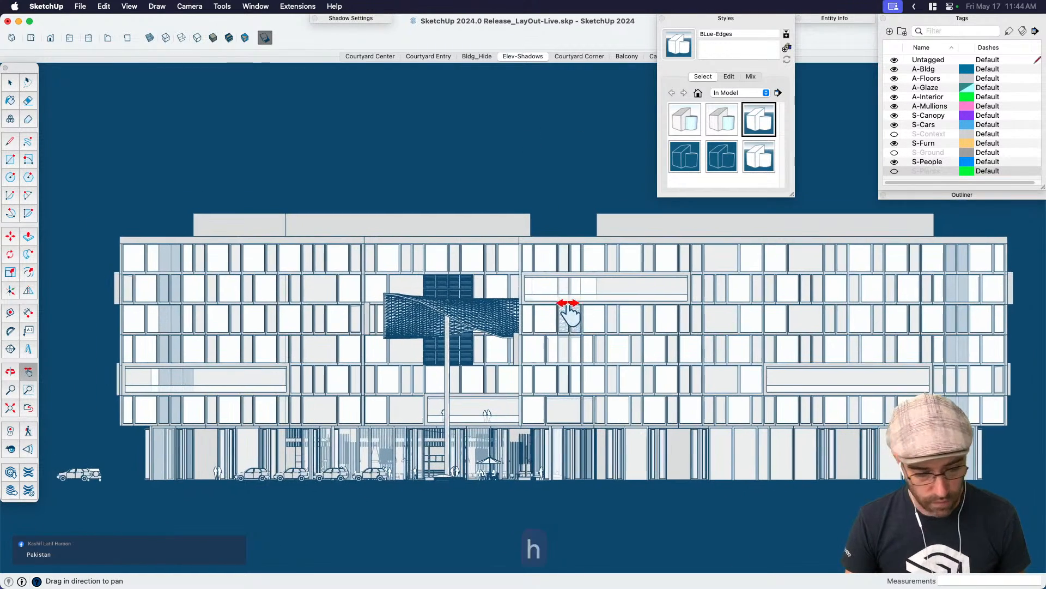
key("space")
left_click(894, 124)
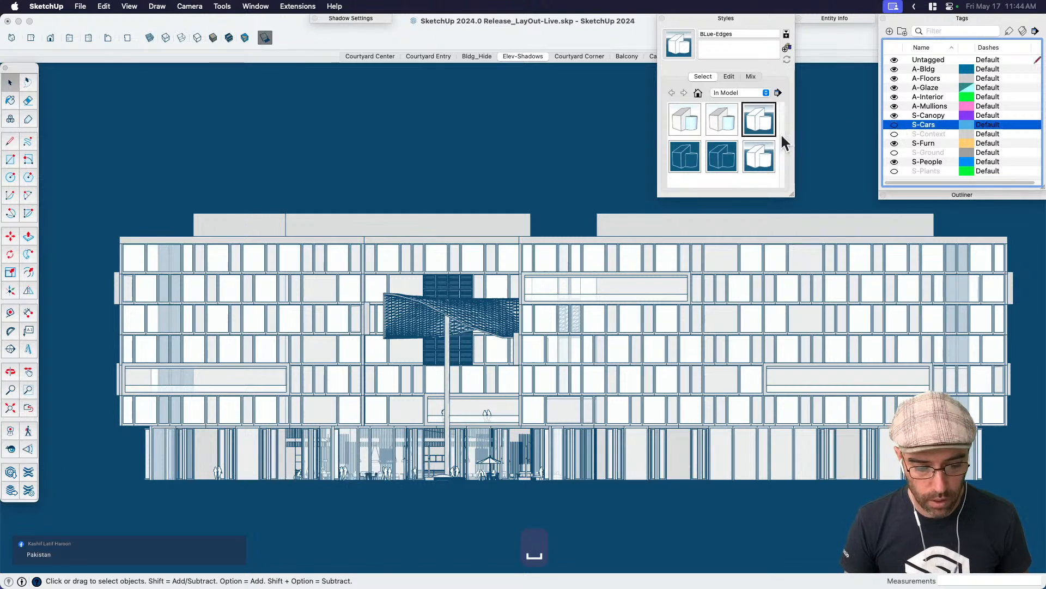
left_click(894, 153)
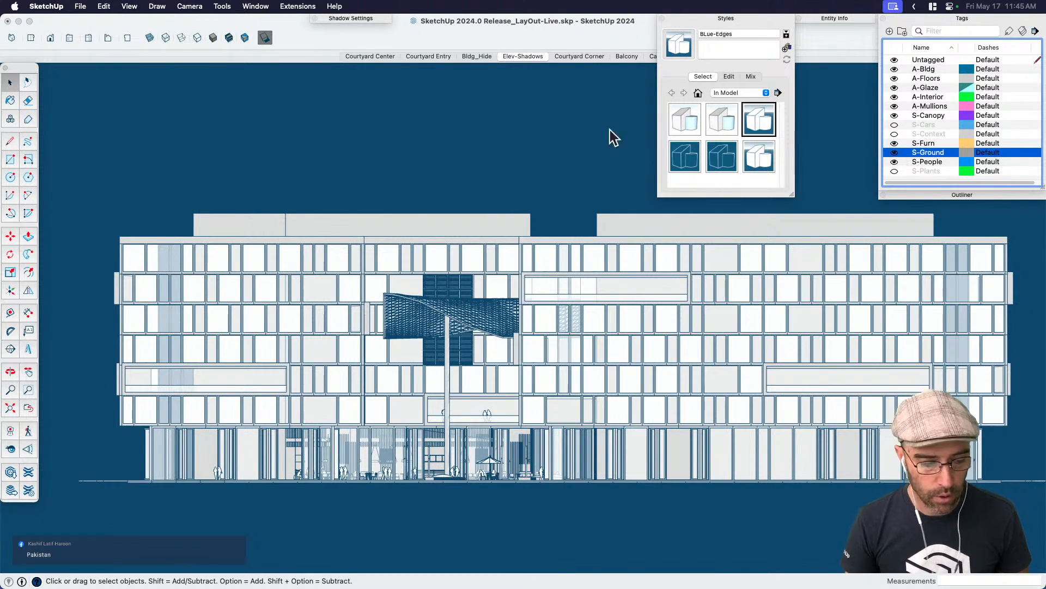
Update the Elev-Shadows scene, save the model, and switch to the LayOut document.
right_click(523, 55)
left_click(567, 106)
key("super+s")
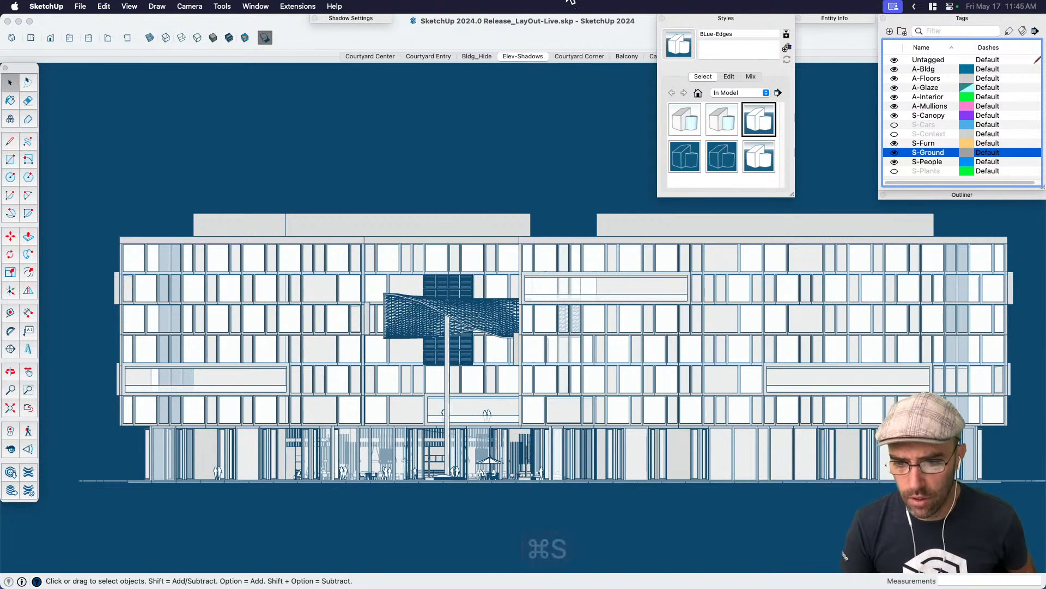
key("super+Tab")
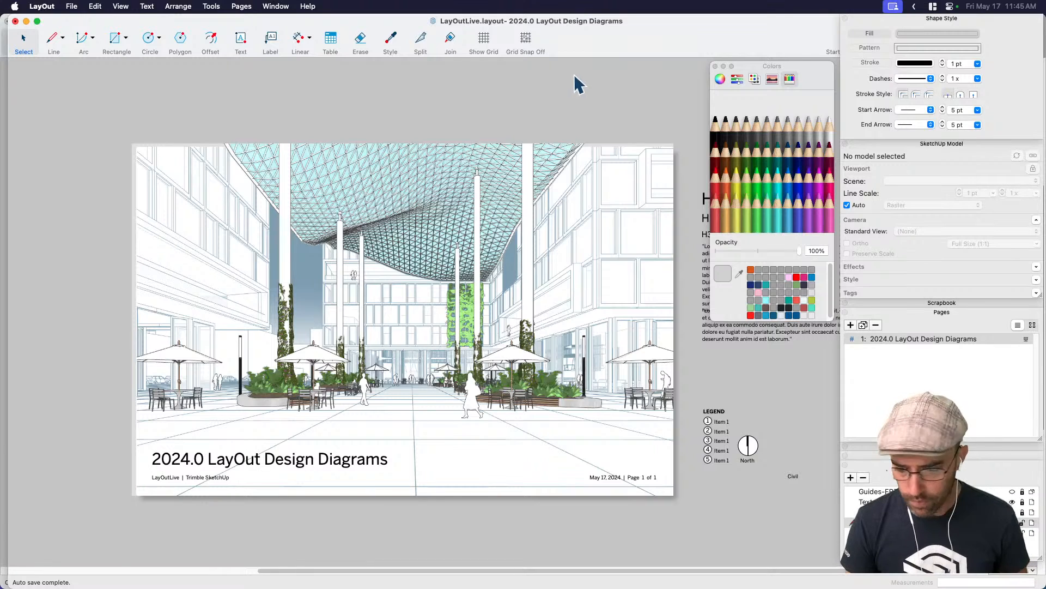
Duplicate the 2024.0 LayOut Design Diagrams page and rename the copy Section-Elevation.
left_click(863, 325)
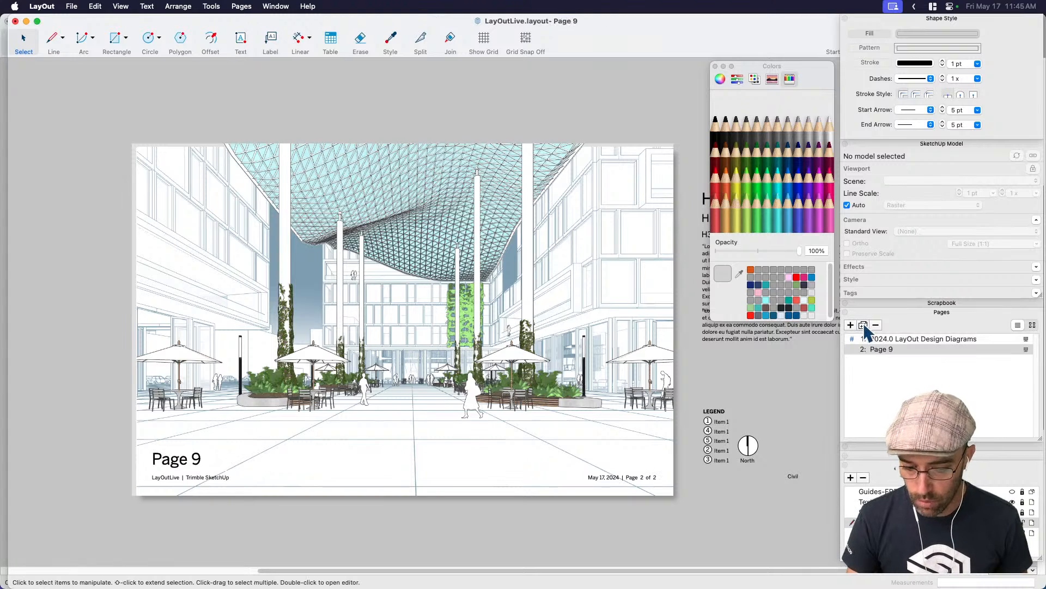
key("space")
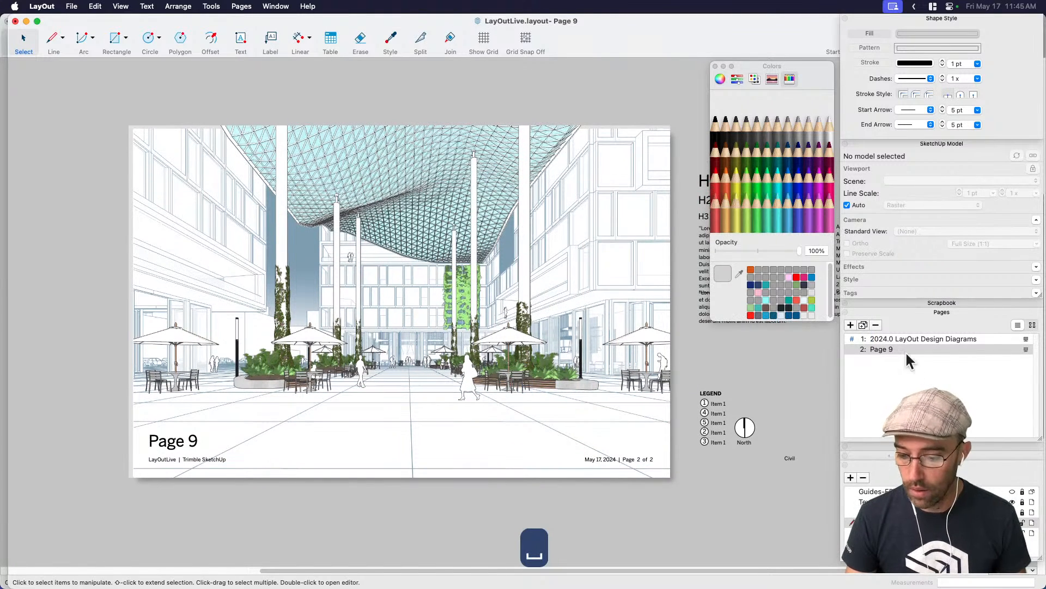
double_click(894, 349)
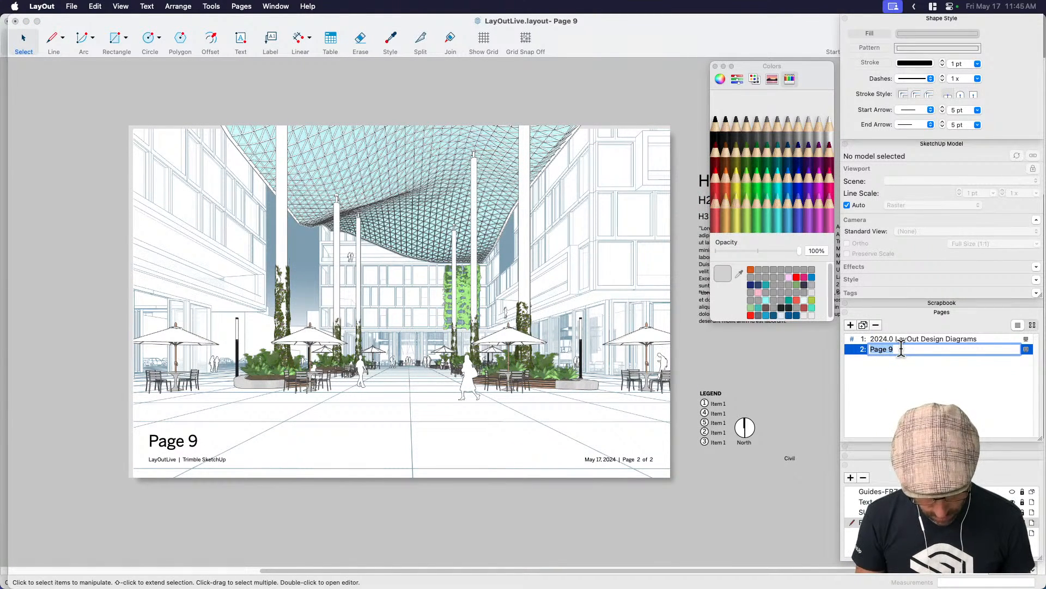
type("Sect")
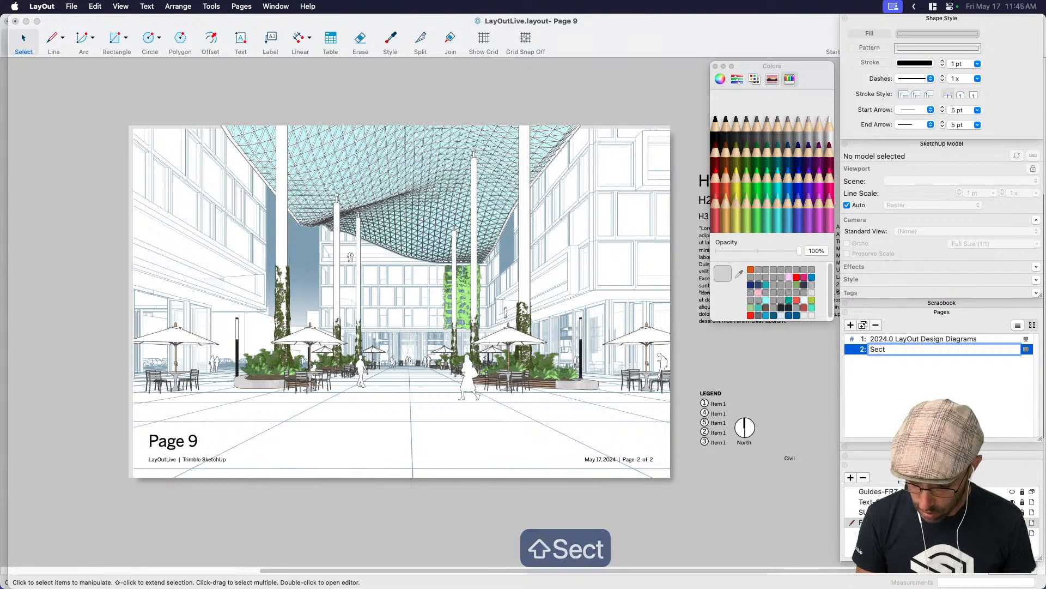
type("ion-Elev")
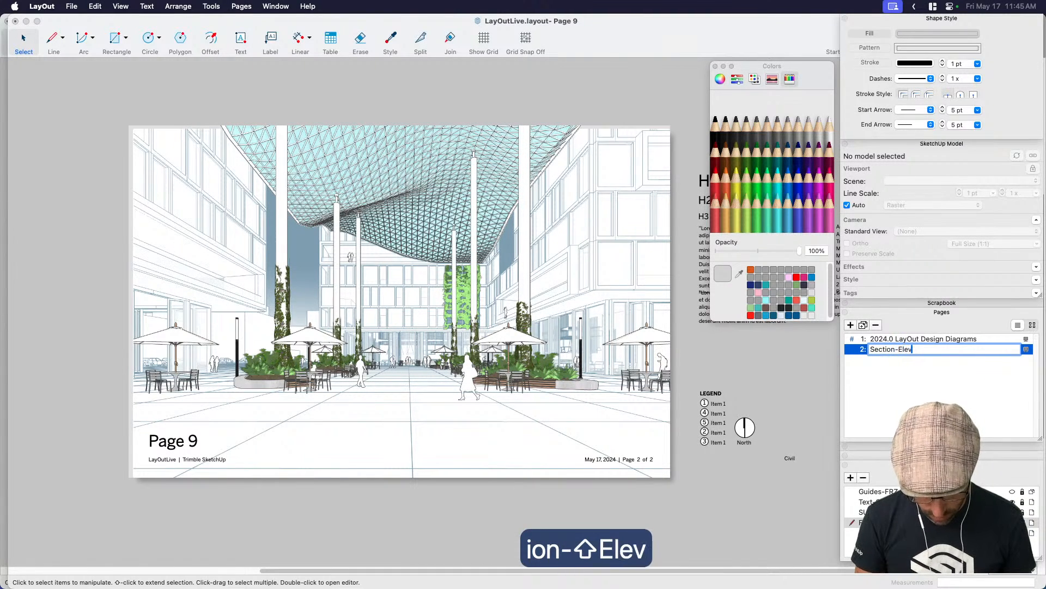
type("ation")
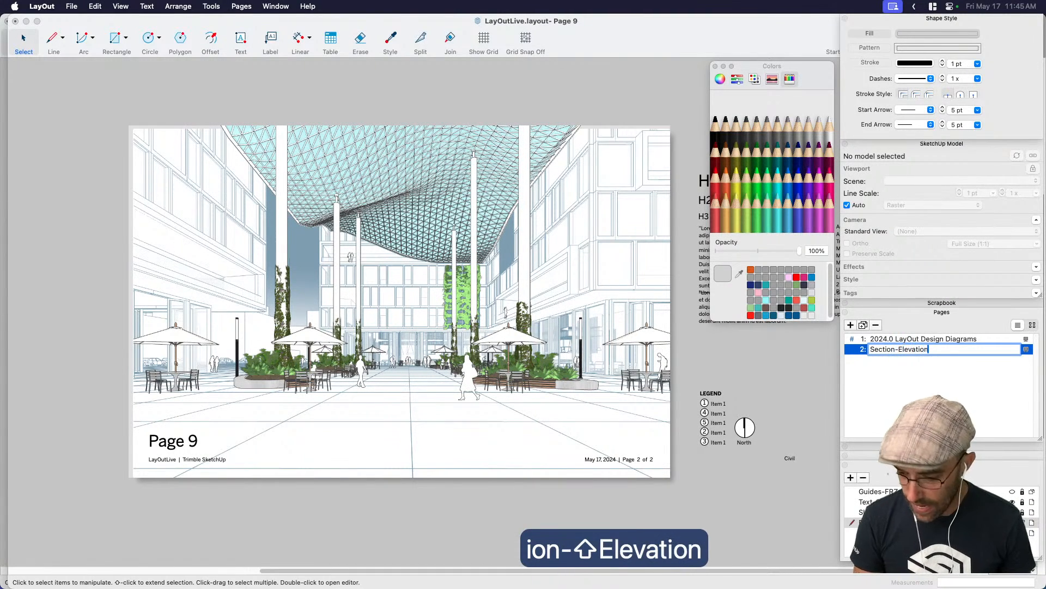
left_click(789, 389)
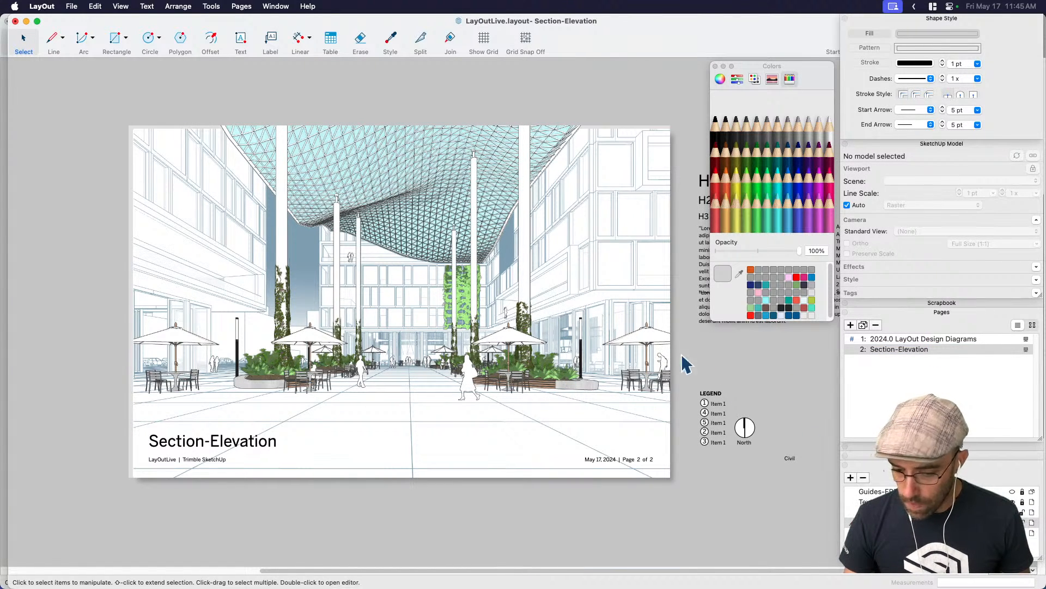
left_click(640, 341)
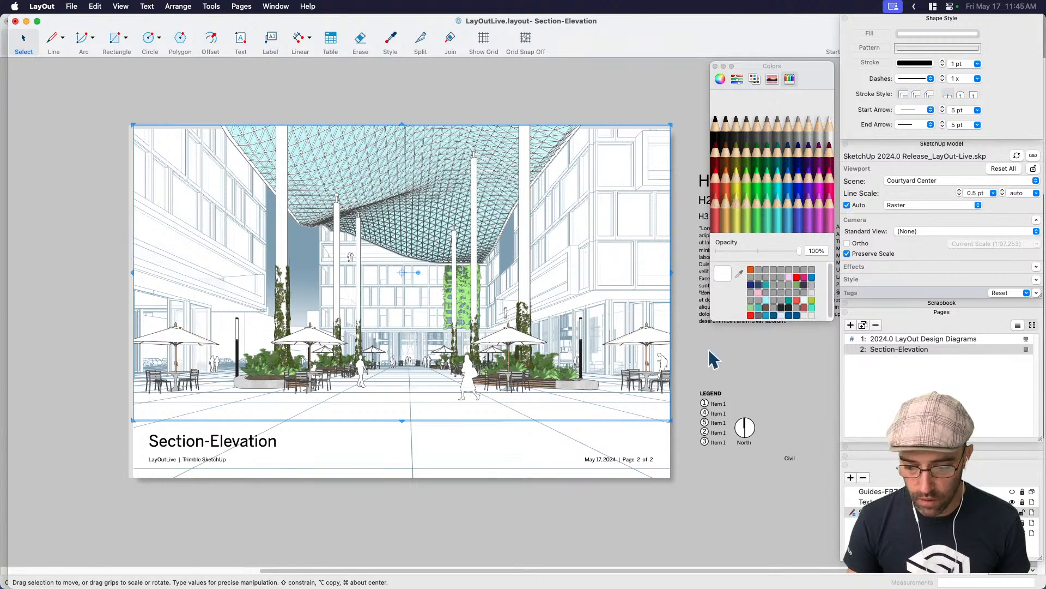
left_click_drag(467, 346, 378, 298)
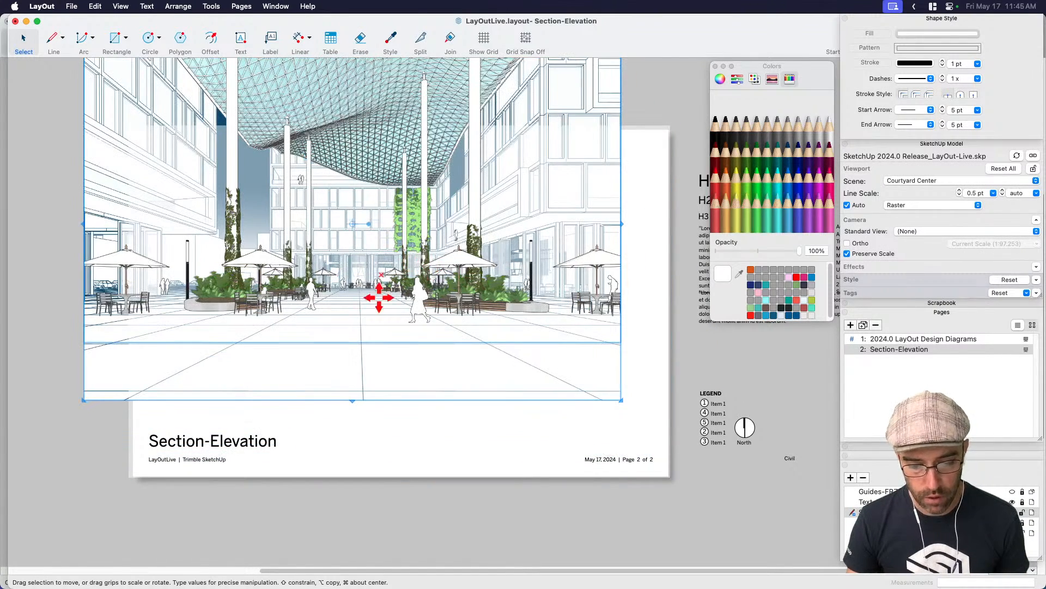
key("cmd+z")
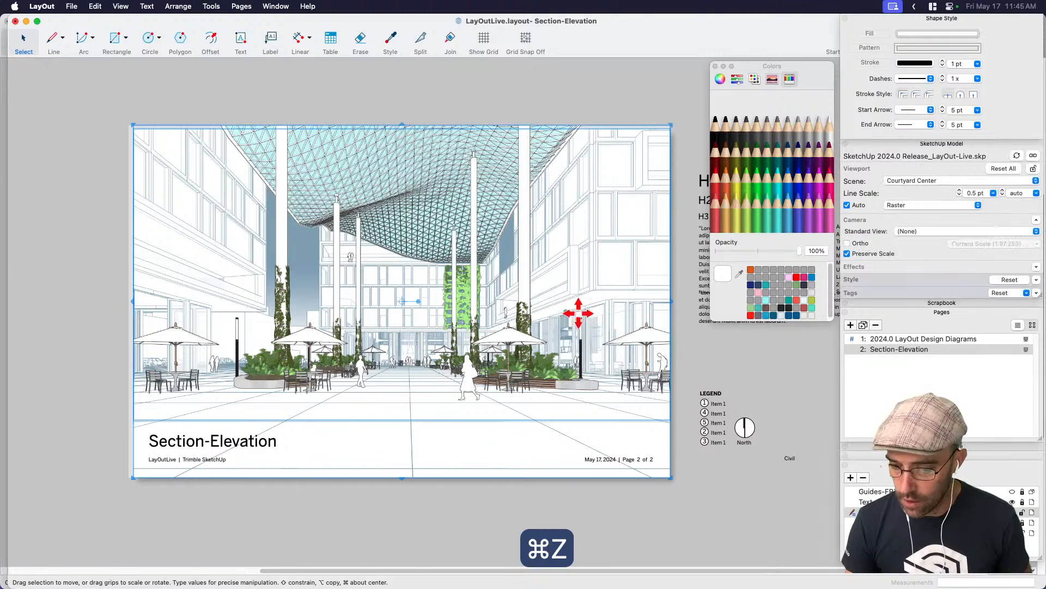
left_click(927, 181)
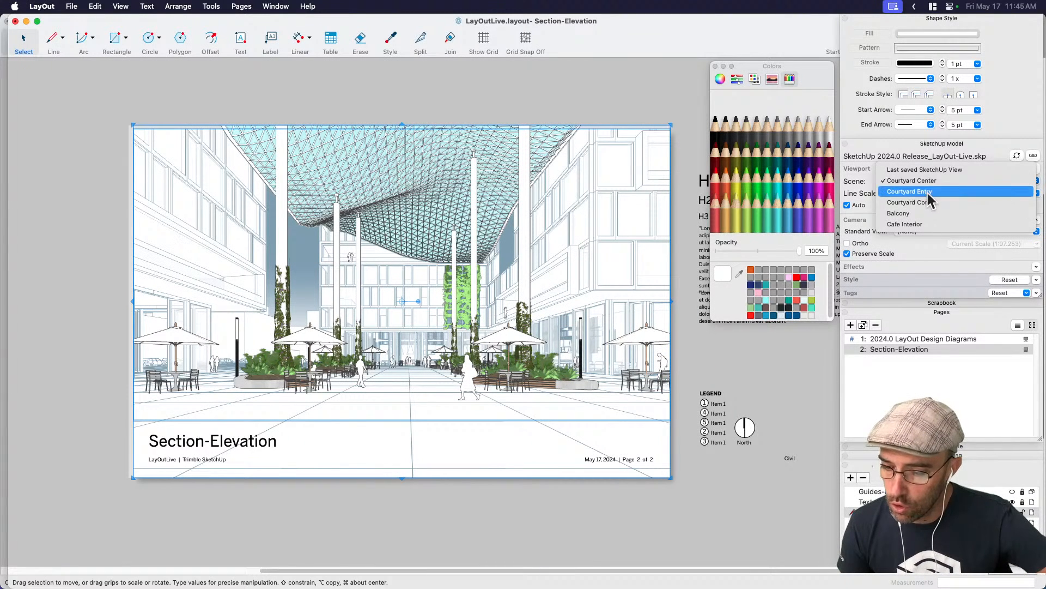
left_click(569, 153)
key("Escape")
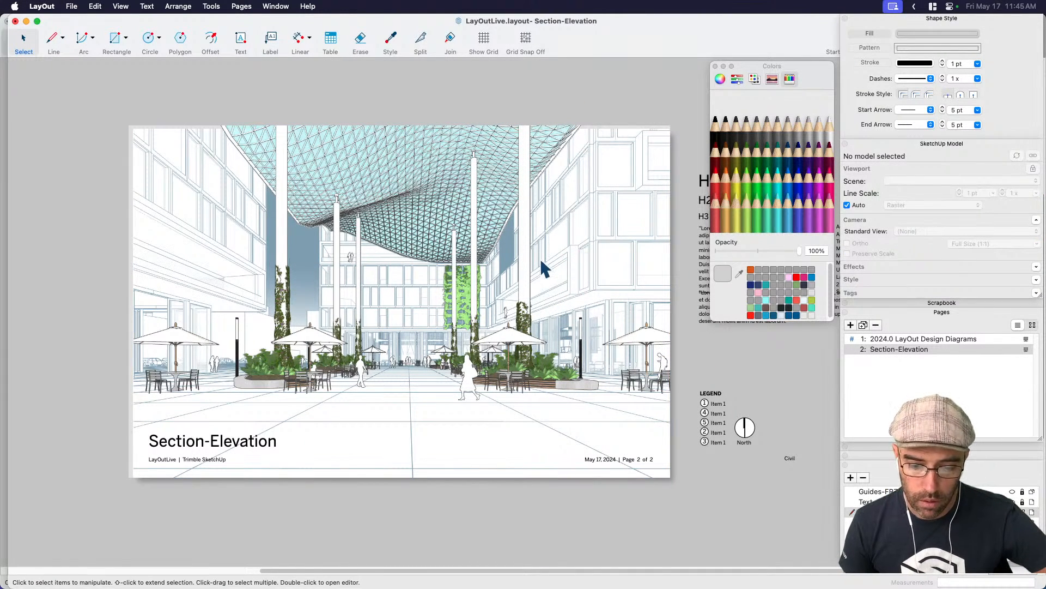
Update the model reference of the courtyard viewport on the Section-Elevation page.
left_click(527, 323)
right_click(521, 233)
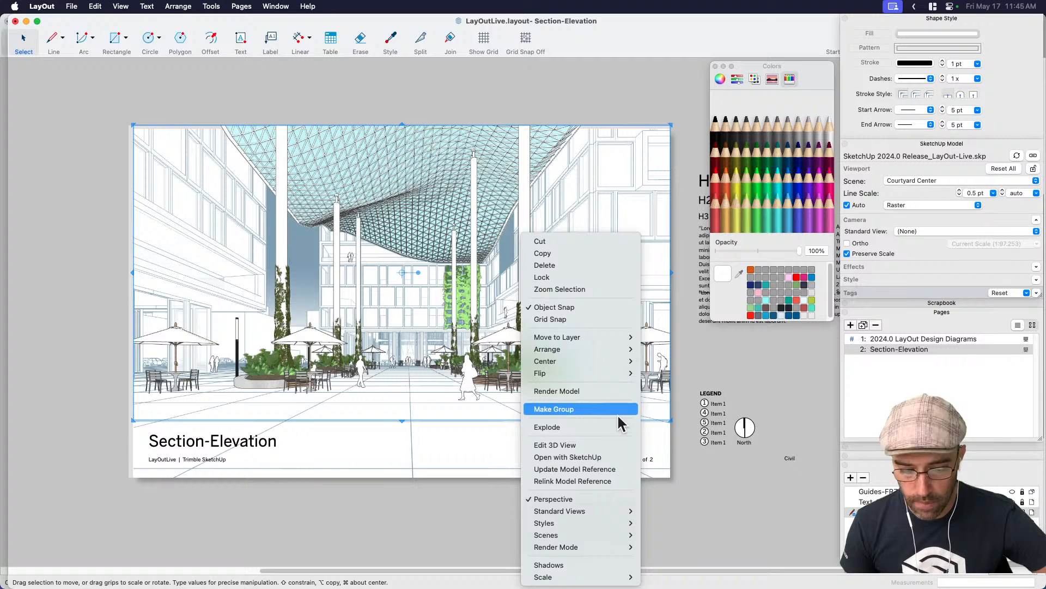
left_click(575, 469)
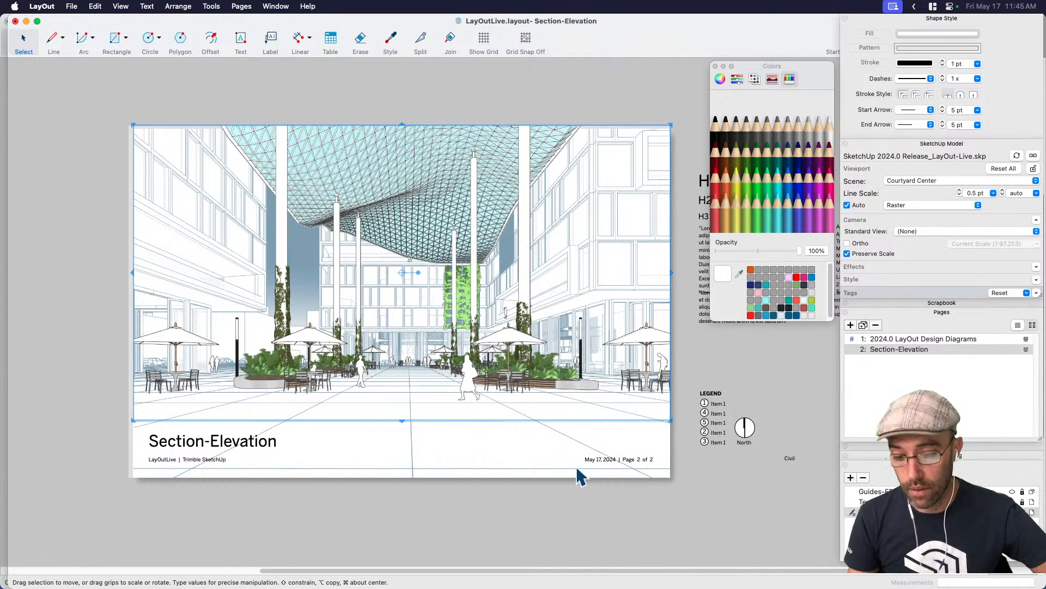
Select both stacked courtyard viewports on the Section-Elevation page and assign them the Elev-Shadows scene.
scroll(523, 288, "up", 1)
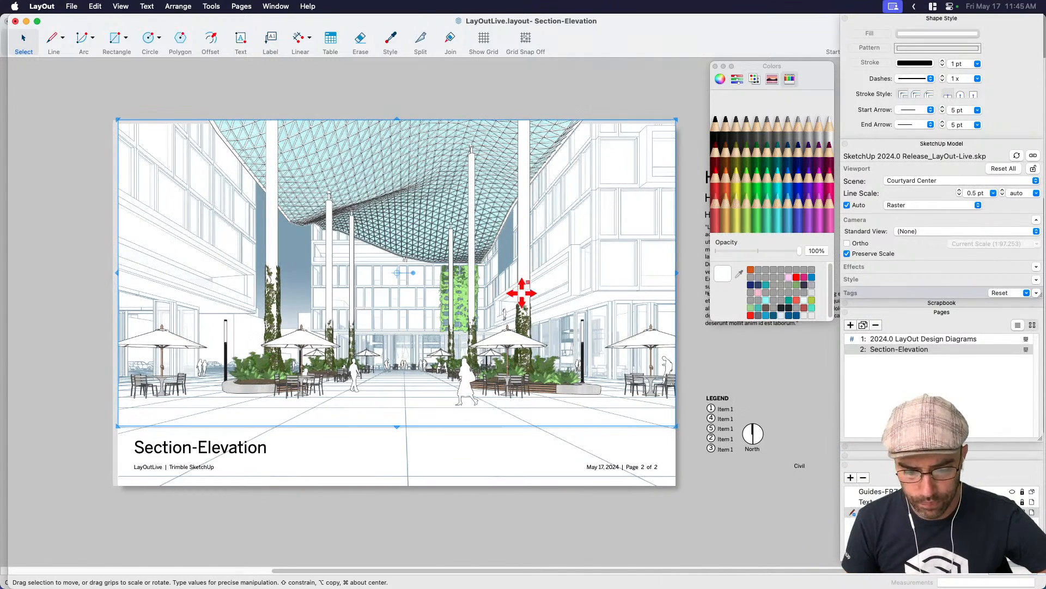
left_click(717, 67)
scroll(522, 322, "up", 4)
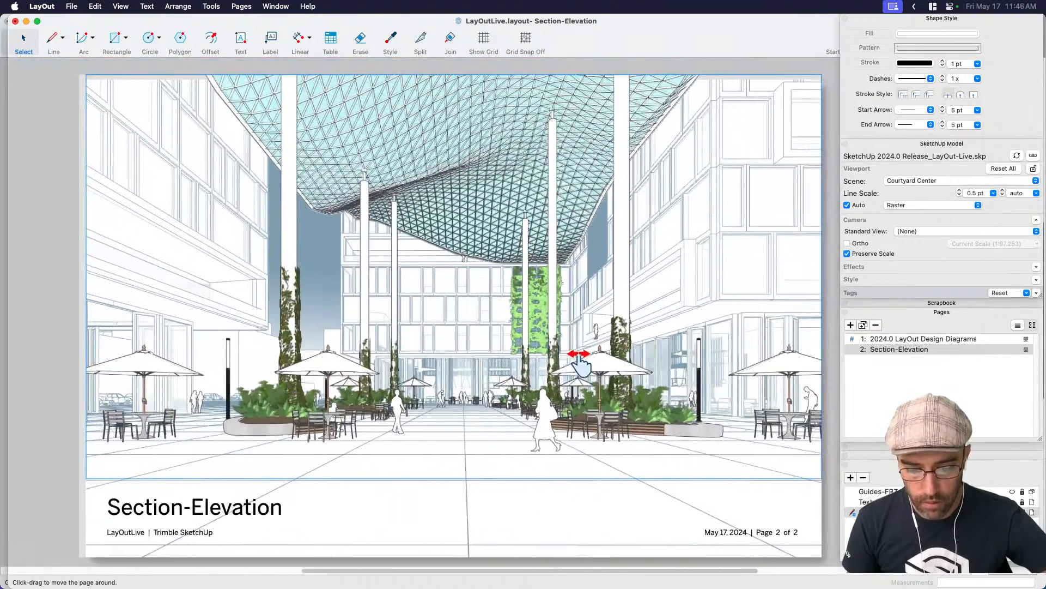
middle_click_drag(579, 363, 549, 361)
left_click(546, 359)
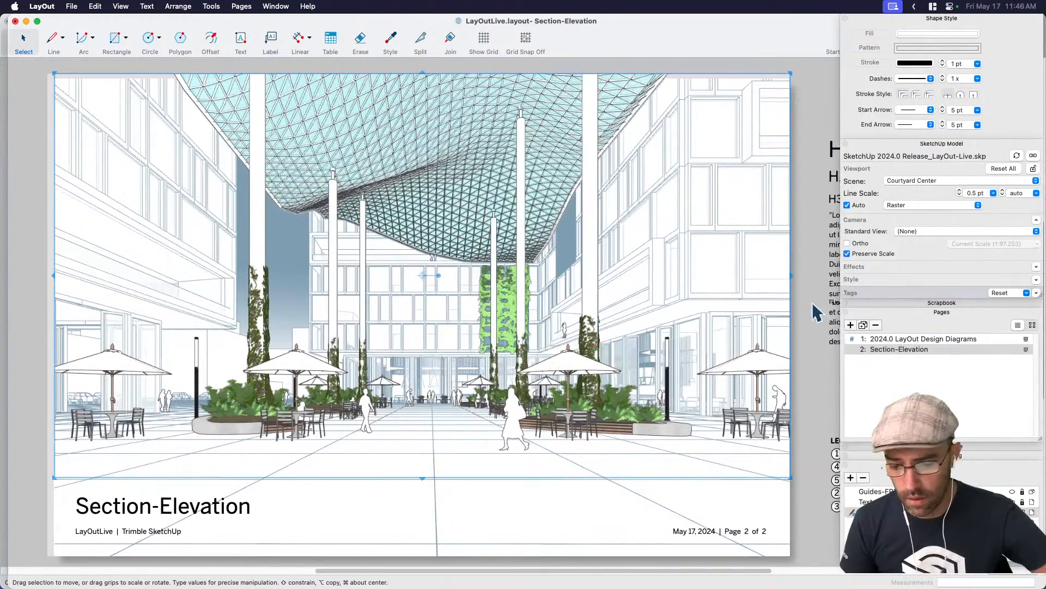
left_click_drag(804, 334, 706, 315)
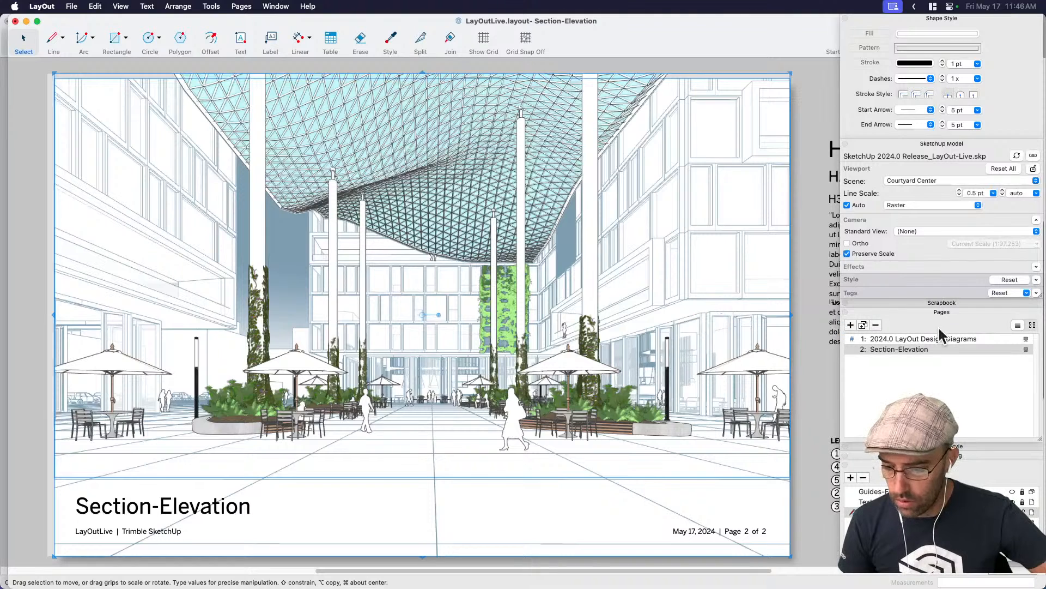
left_click(915, 179)
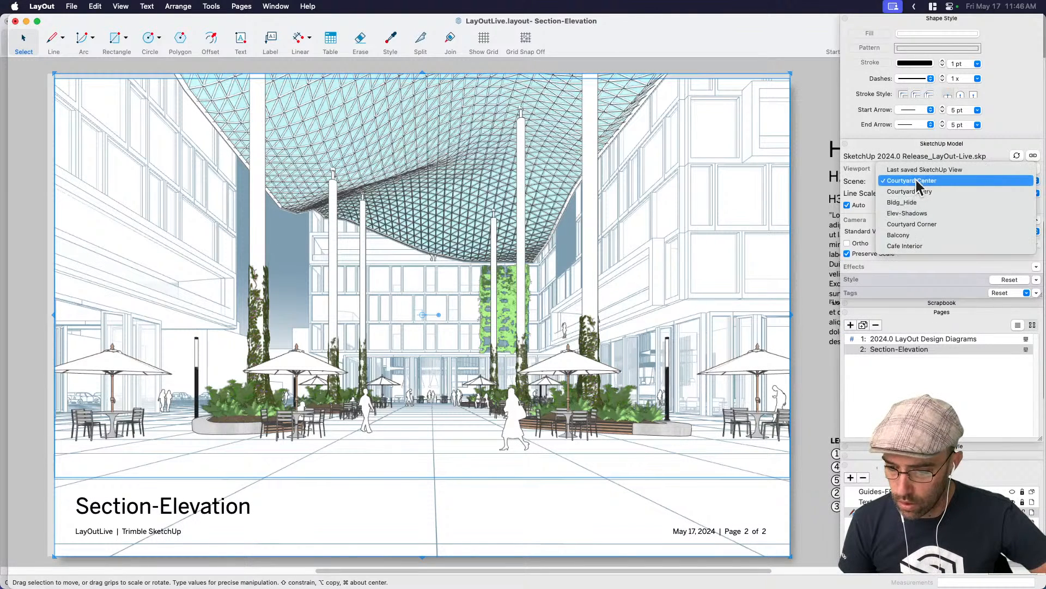
left_click(926, 213)
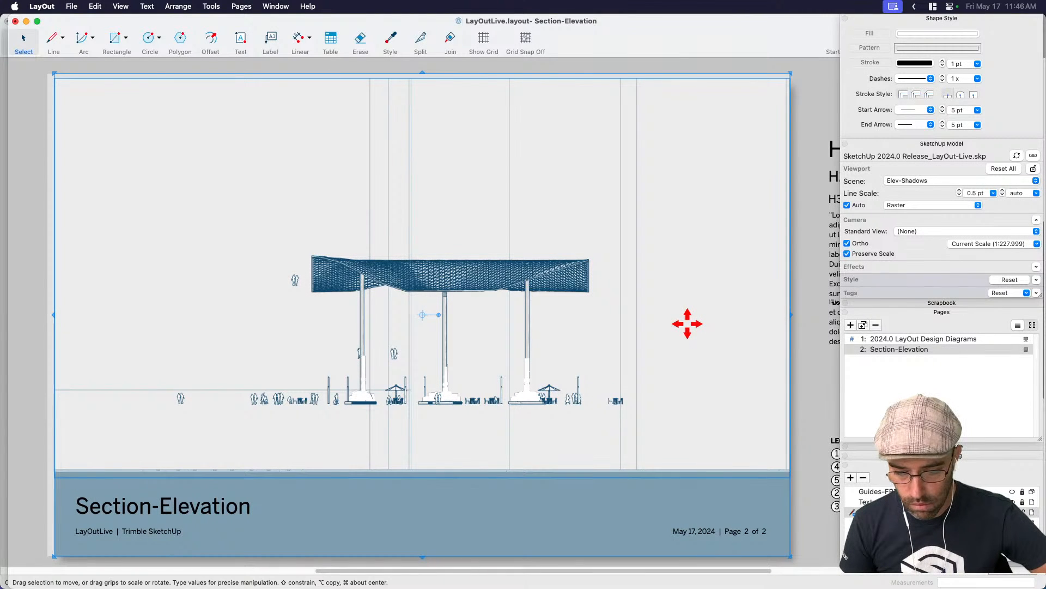
left_click(819, 405)
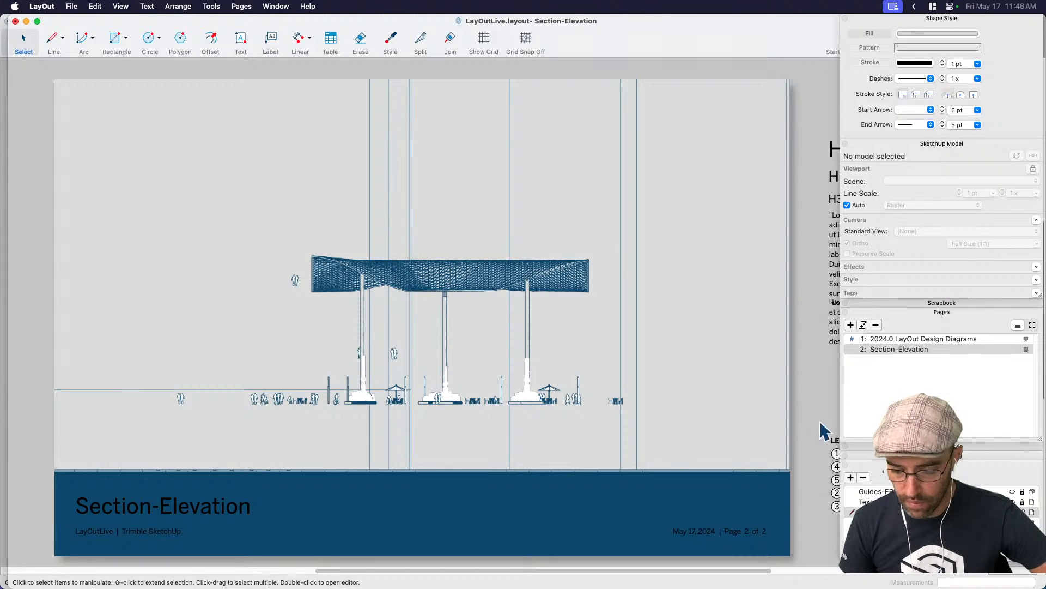
Delete the shorter overlaid viewport showing the canopy and people from the Section-Elevation page.
scroll(661, 381, "down", 3)
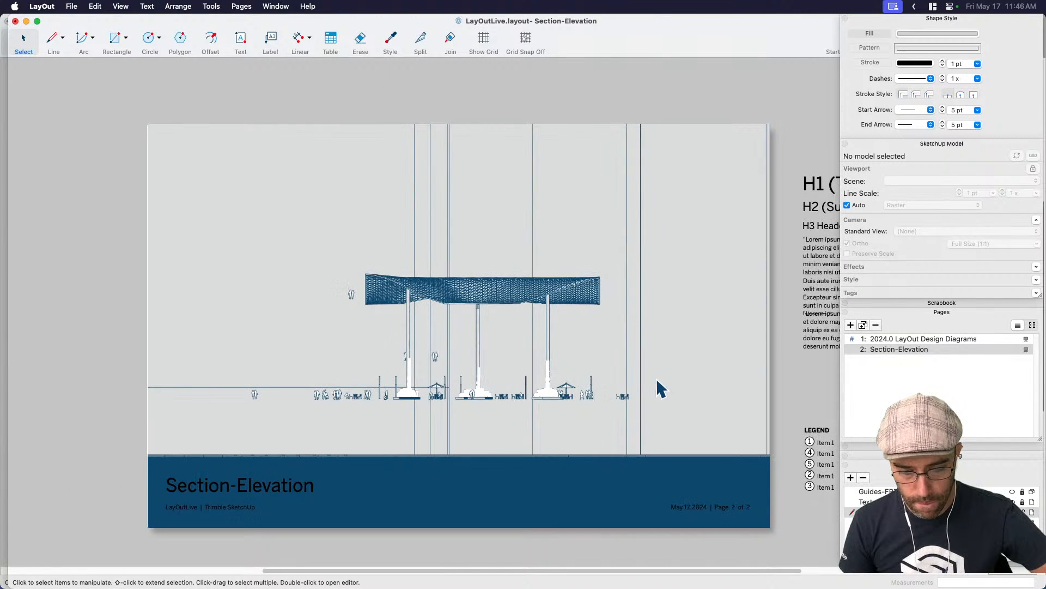
left_click(573, 299)
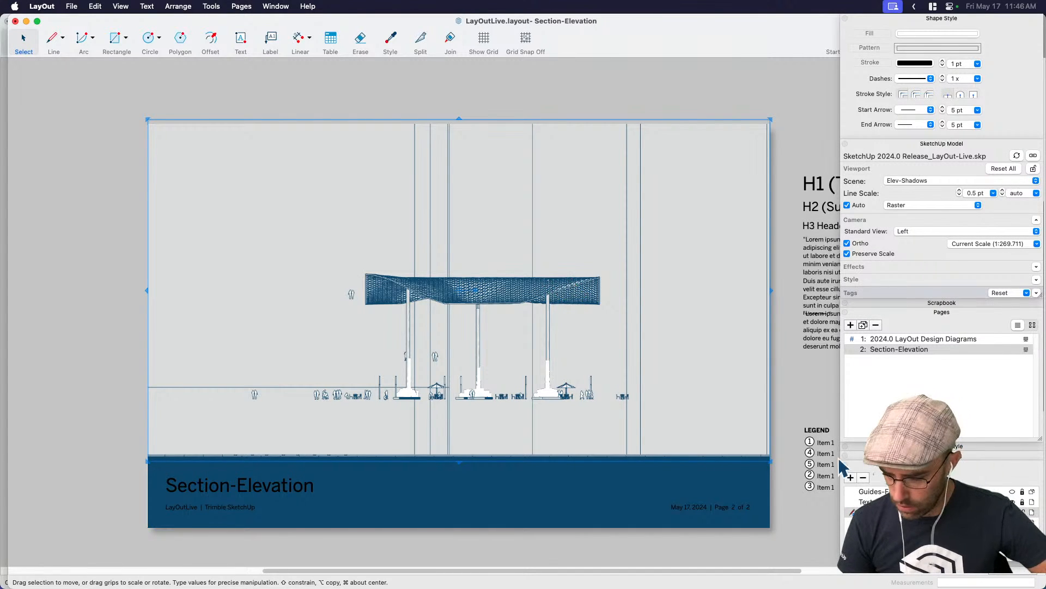
key("Delete")
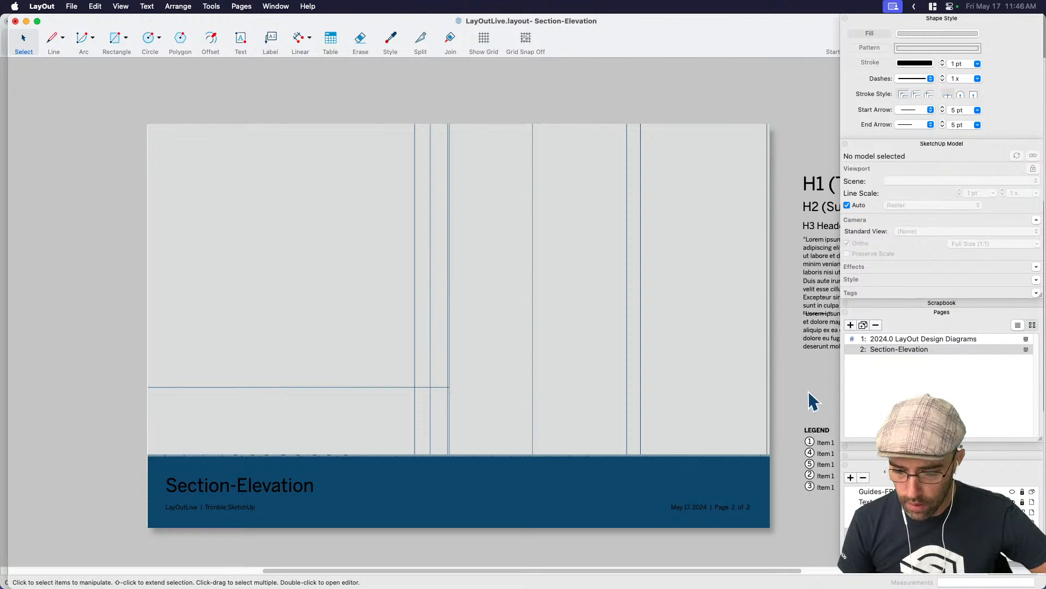
Try the A0-Sect style on the remaining full-page viewport.
key("super+z")
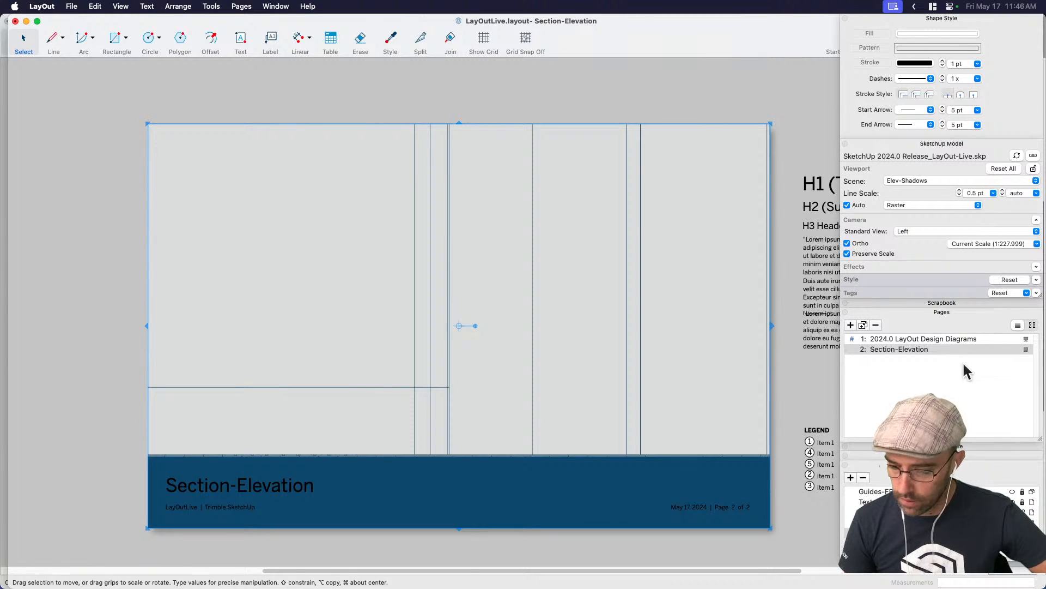
left_click(902, 280)
scroll(883, 339, "down", 1)
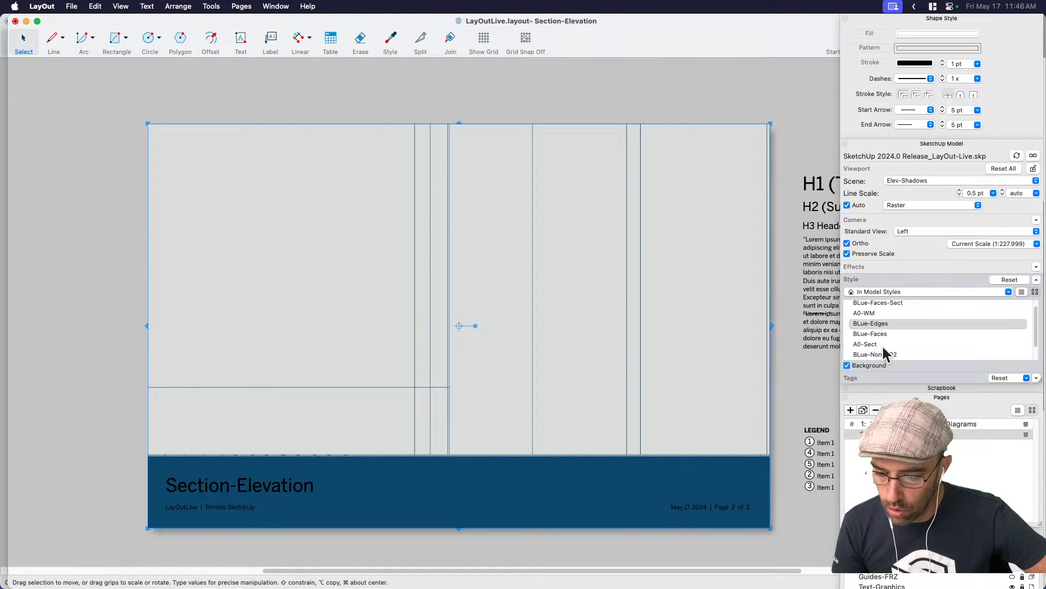
left_click(872, 343)
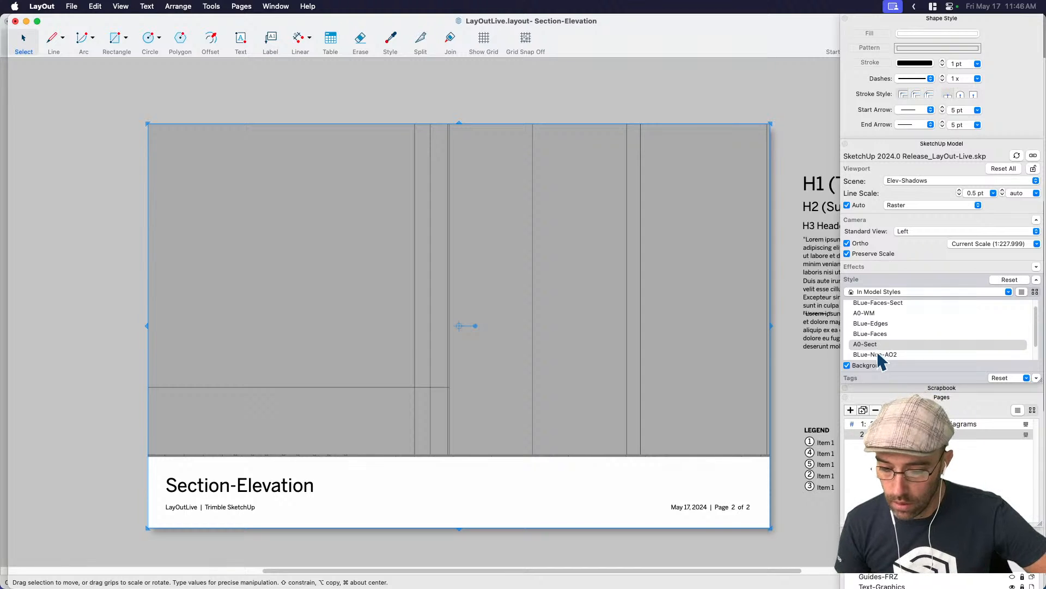
scroll(880, 348, "down", 1)
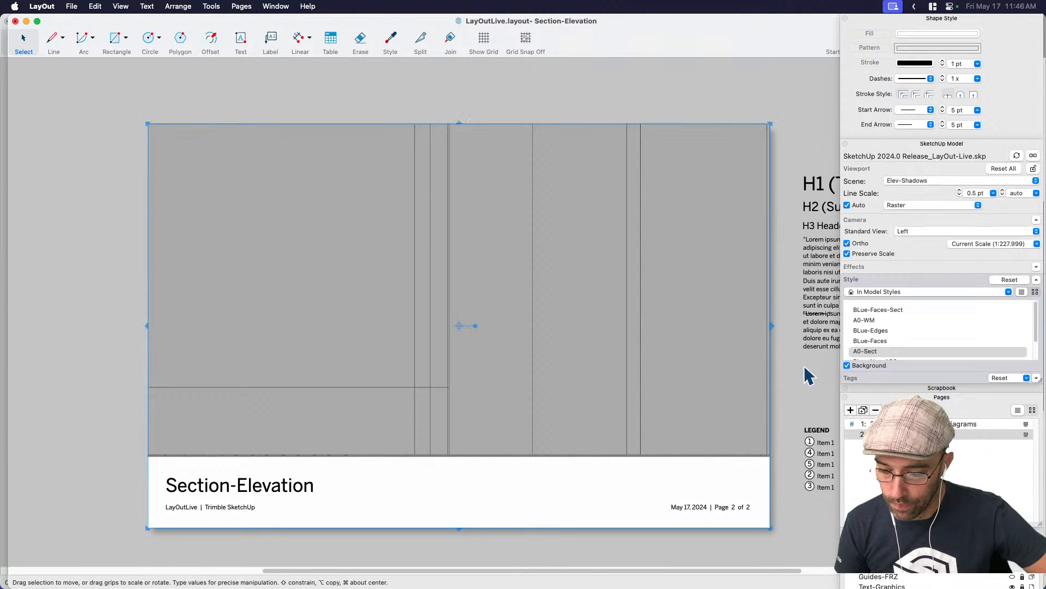
Reset all overrides of the full-page viewport to its Elev-Shadows scene settings.
left_click(1005, 166)
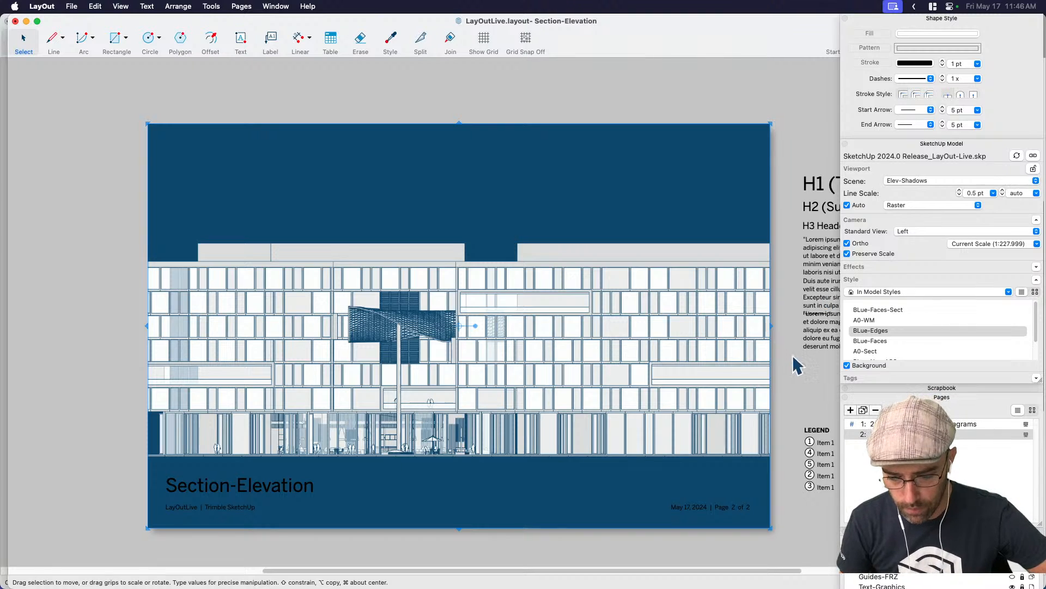
left_click(789, 379)
left_click(670, 388)
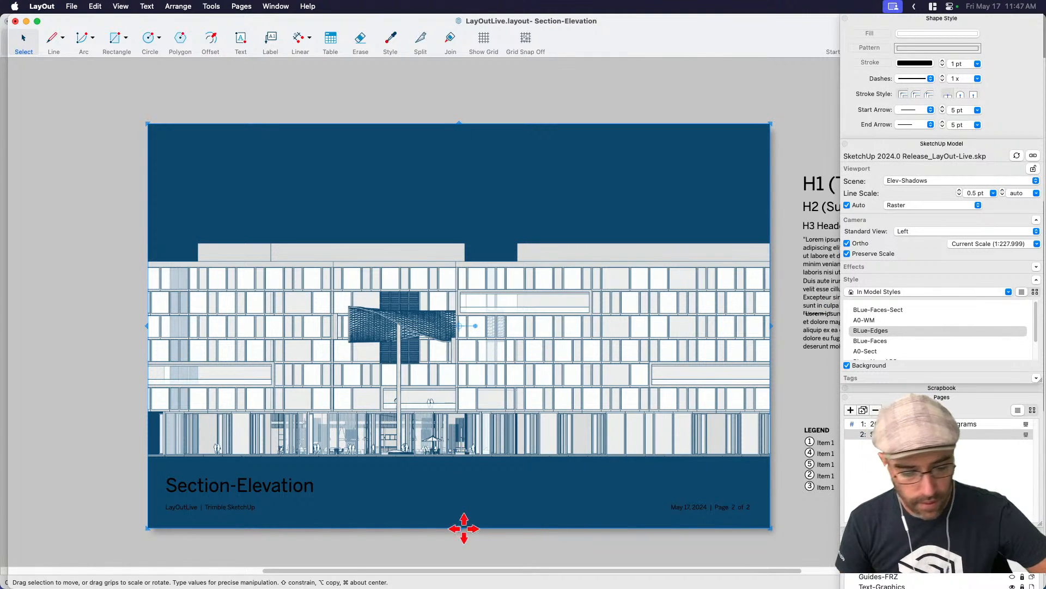
left_click(792, 402)
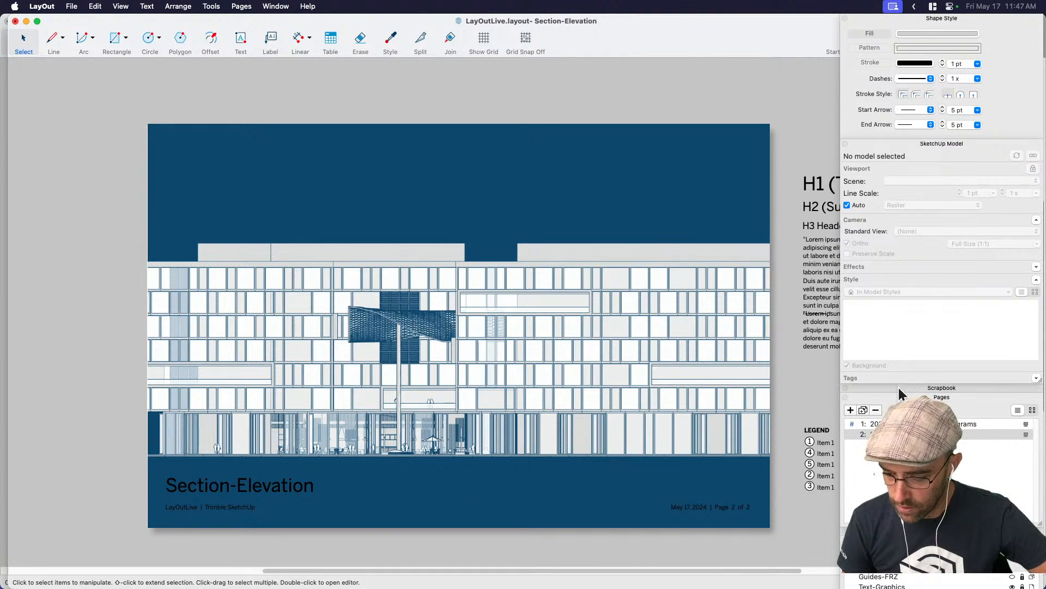
Check the elevation viewport's layer, view the cover page, and return to the Section-Elevation page with its viewport selected.
left_click(902, 398)
left_click(704, 362)
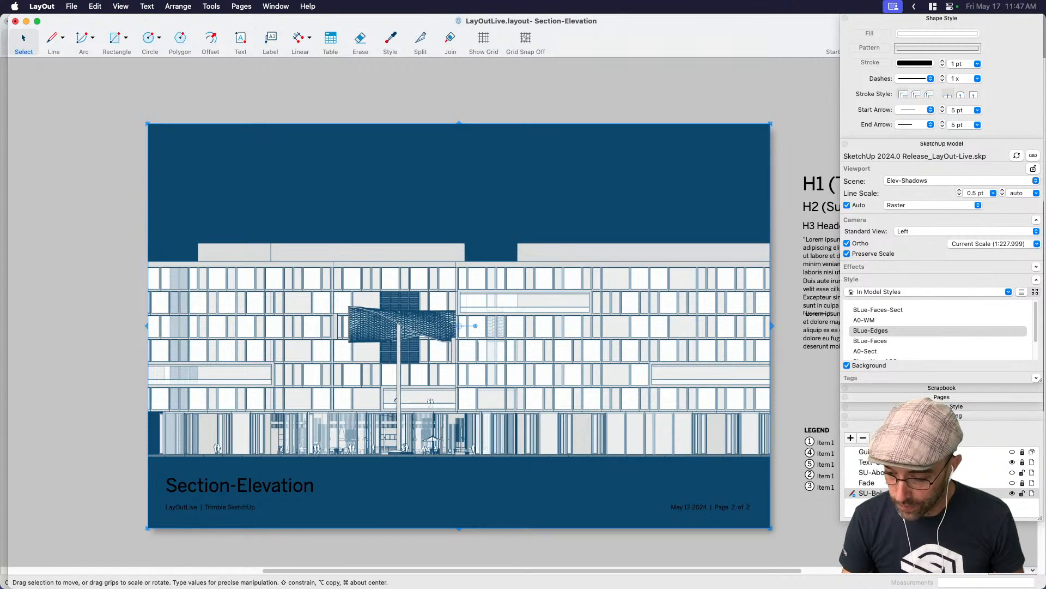
left_click(914, 397)
left_click(894, 425)
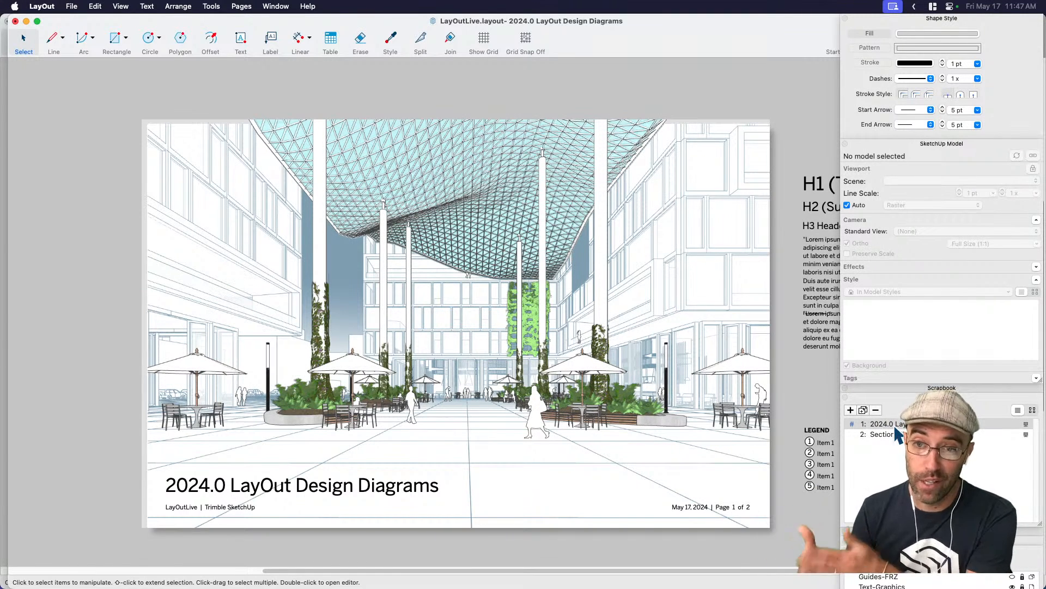
left_click(872, 434)
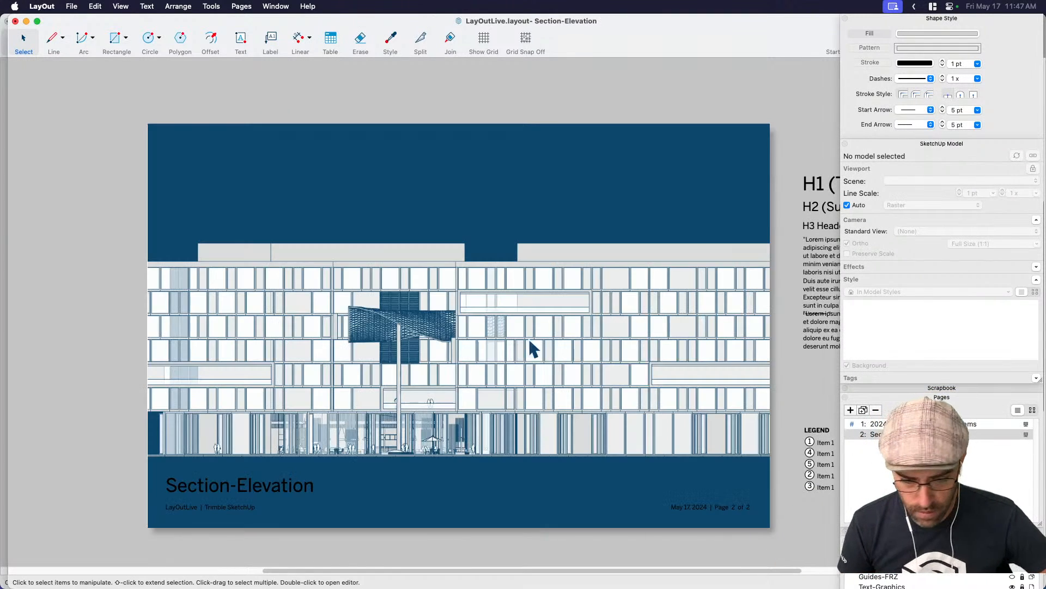
left_click(614, 355)
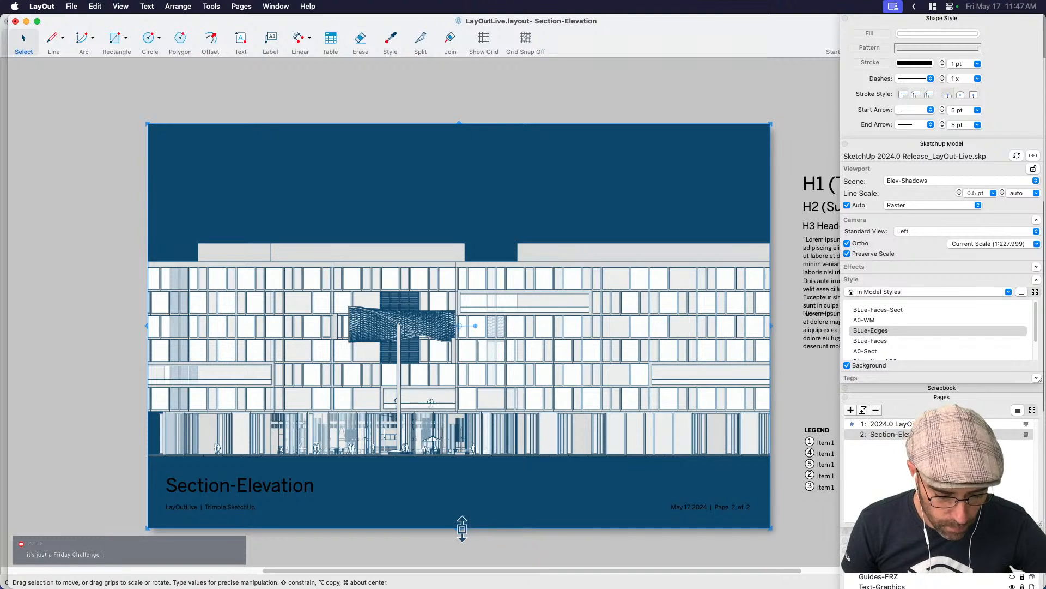
Shorten the elevation viewport to end just above the page title, and turn Preserve Scale off and back on to recentre the view.
left_click_drag(459, 523, 465, 457)
left_click(482, 516)
left_click(672, 369)
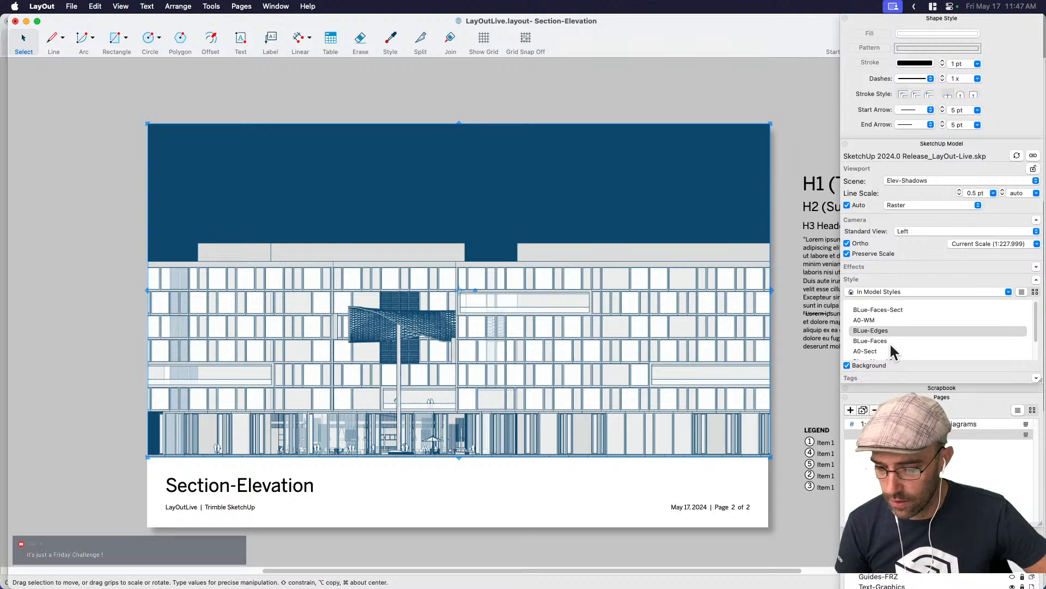
left_click(893, 254)
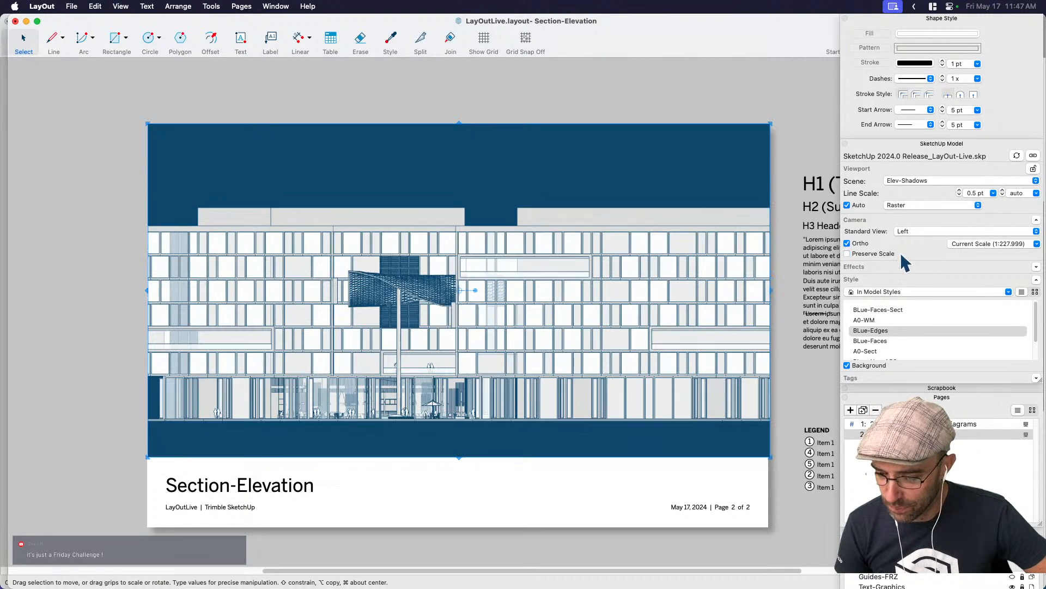
left_click(876, 254)
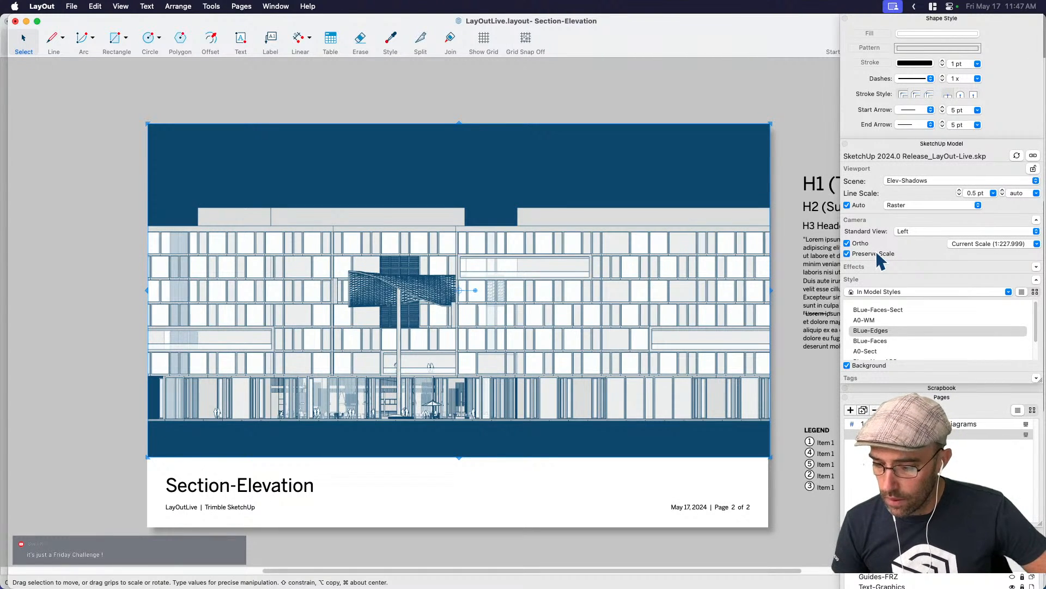
Try the viewport scales 1" = 10' (1:120), 1" = 50' (1:600) and 1" = 20' (1:240).
left_click(998, 244)
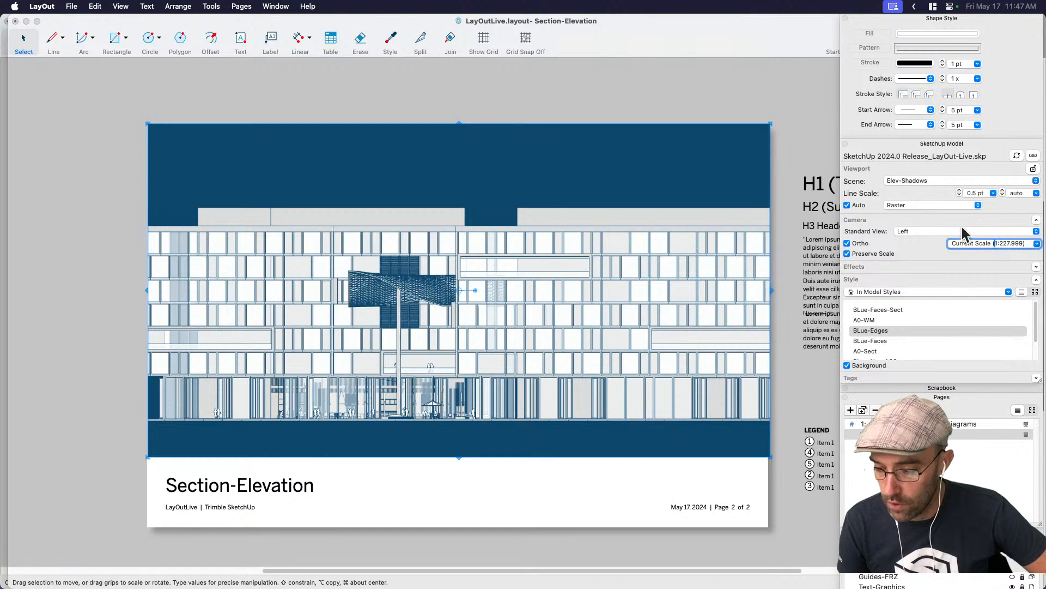
left_click(1036, 243)
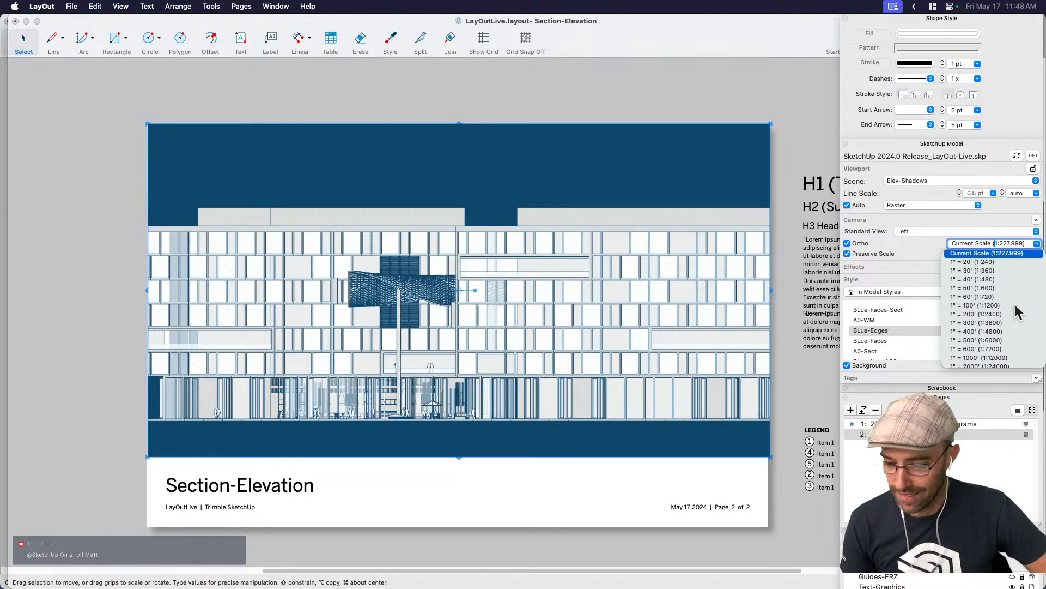
scroll(981, 294, "up", 4)
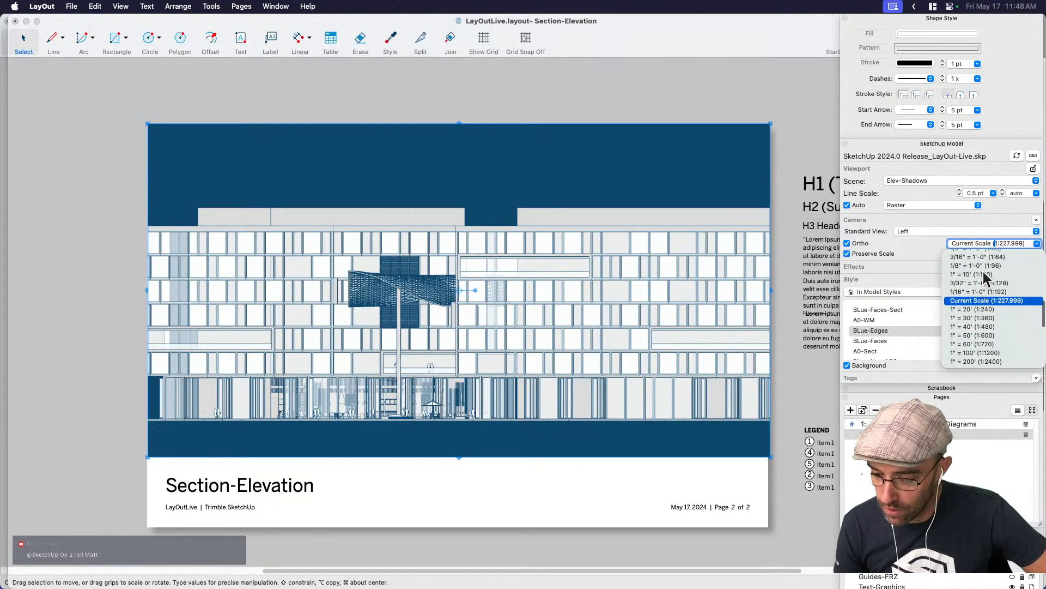
left_click(982, 274)
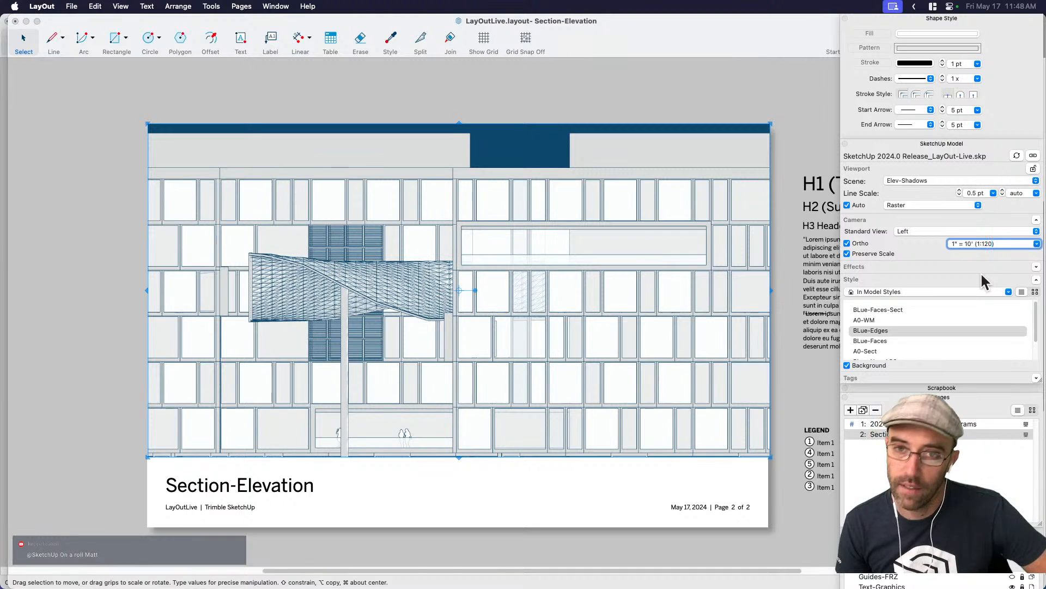
left_click(1036, 244)
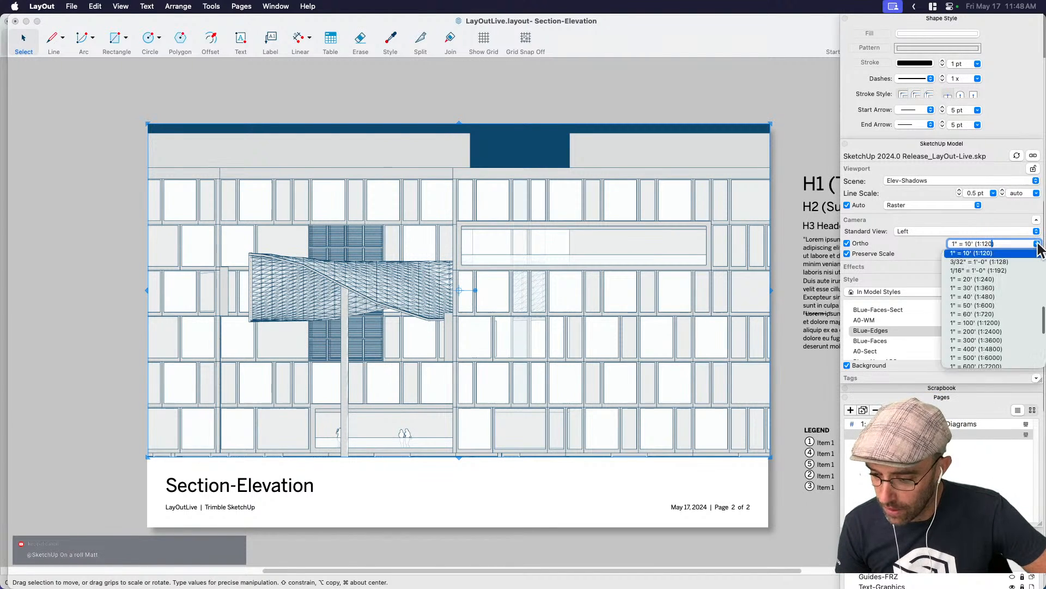
left_click(976, 307)
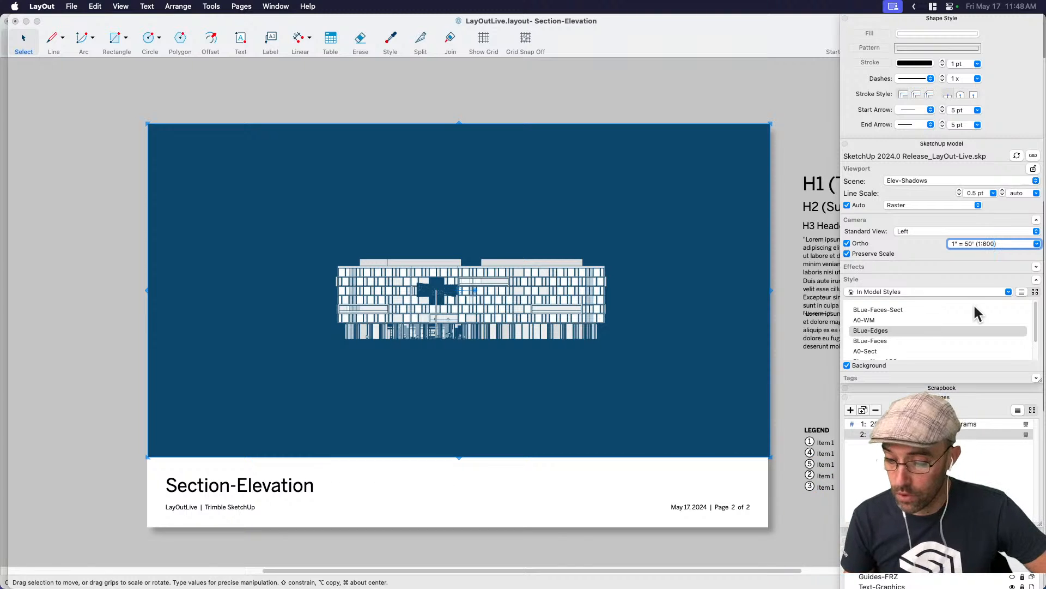
left_click(1036, 244)
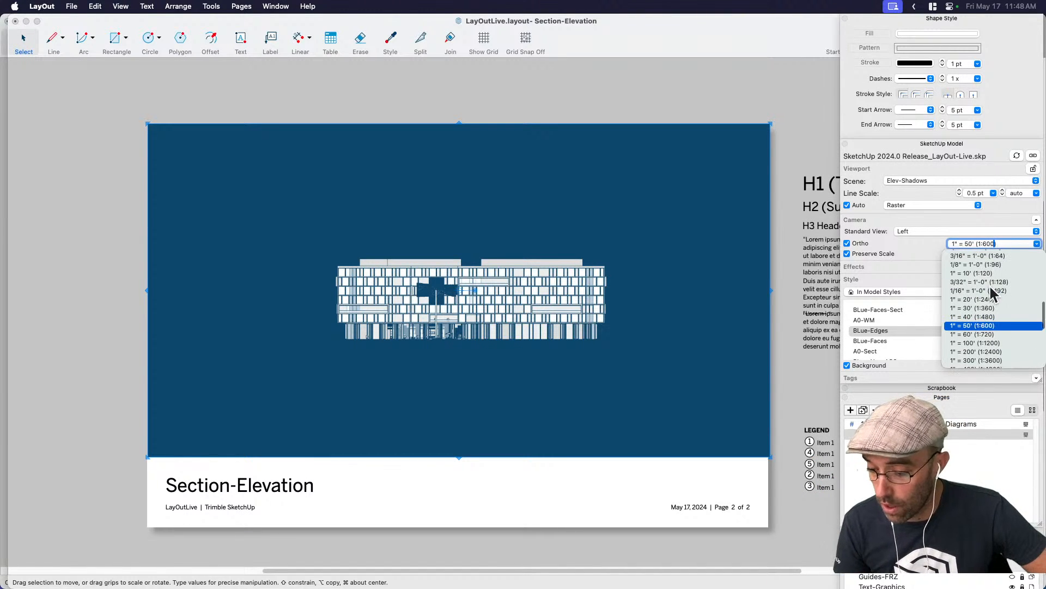
left_click(971, 300)
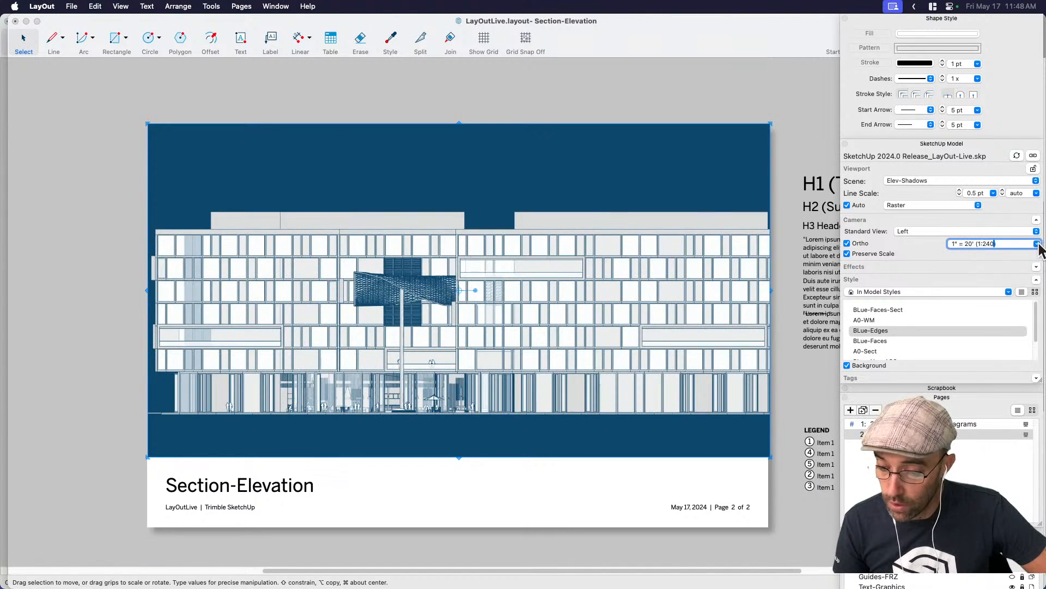
Set the elevation viewport's scale to 1" = 30' (1:360).
left_click(1036, 244)
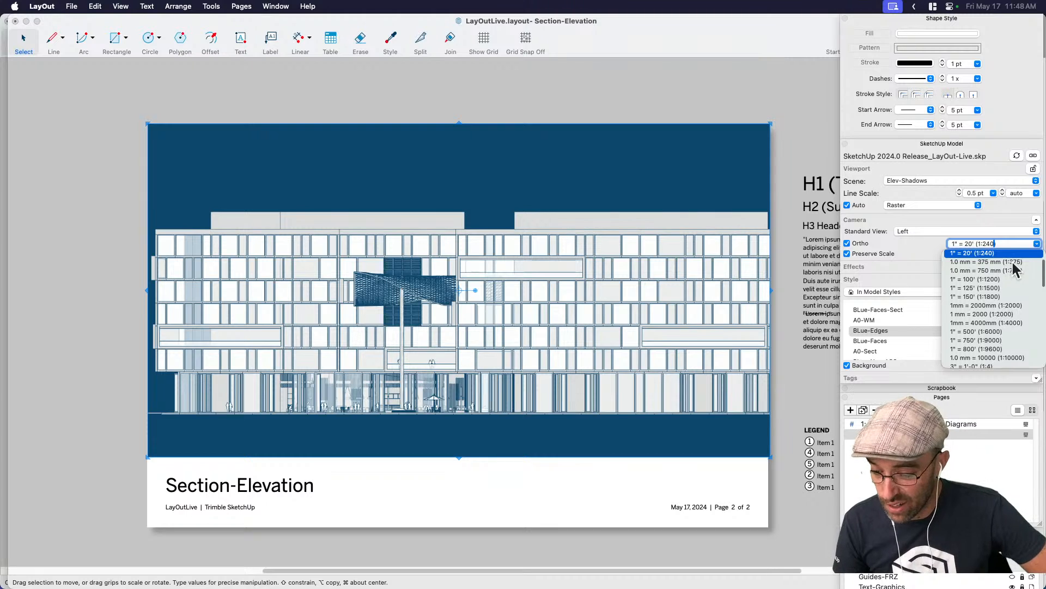
scroll(1014, 268, "up", 5)
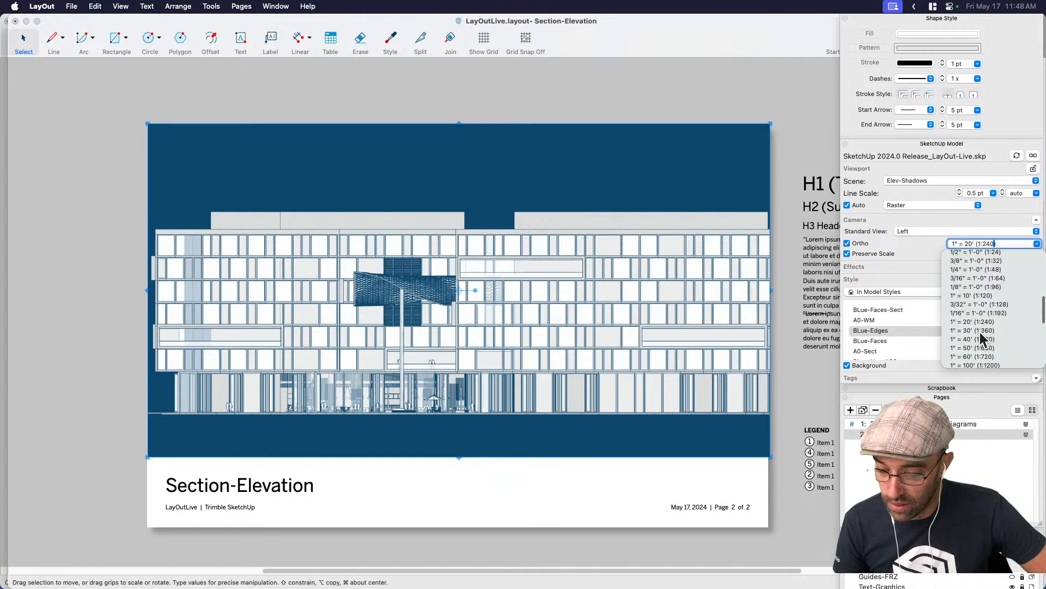
left_click(979, 331)
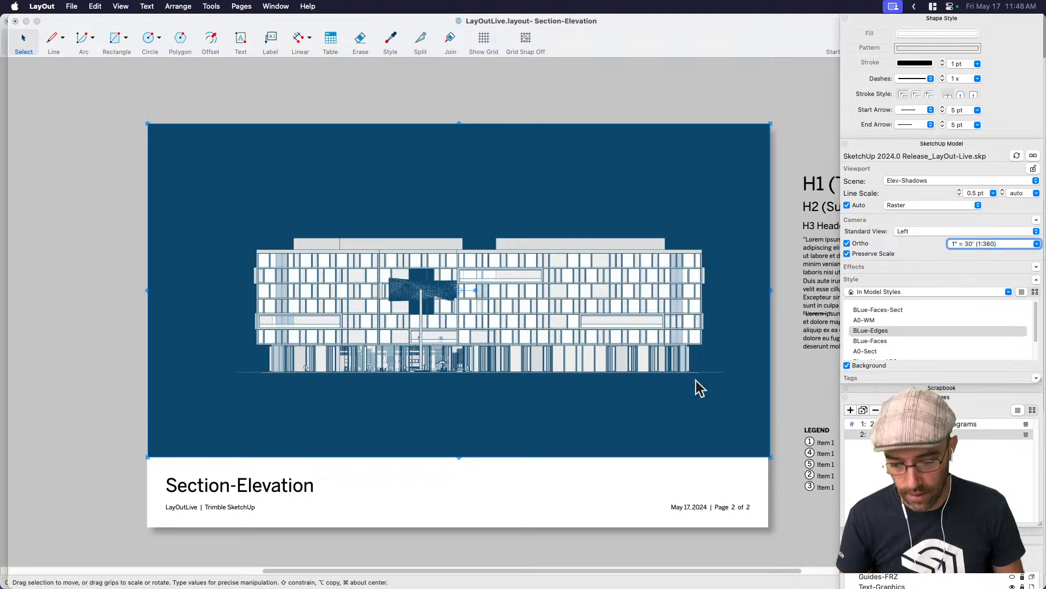
Crop the viewport's lower edge up to the building's ground line and inspect the cropped edge.
left_click(493, 408)
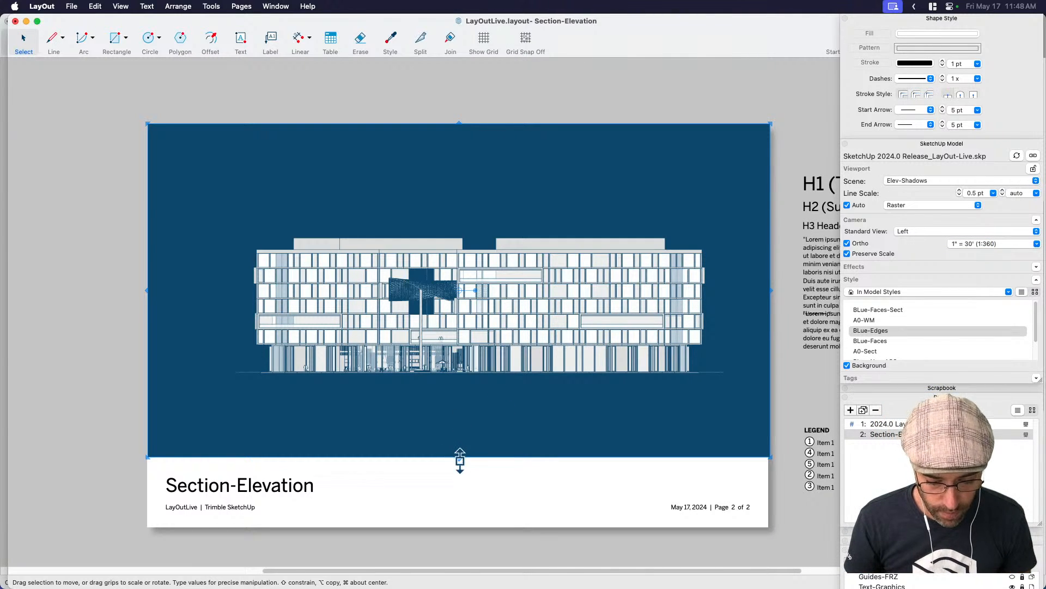
left_click_drag(460, 460, 460, 379)
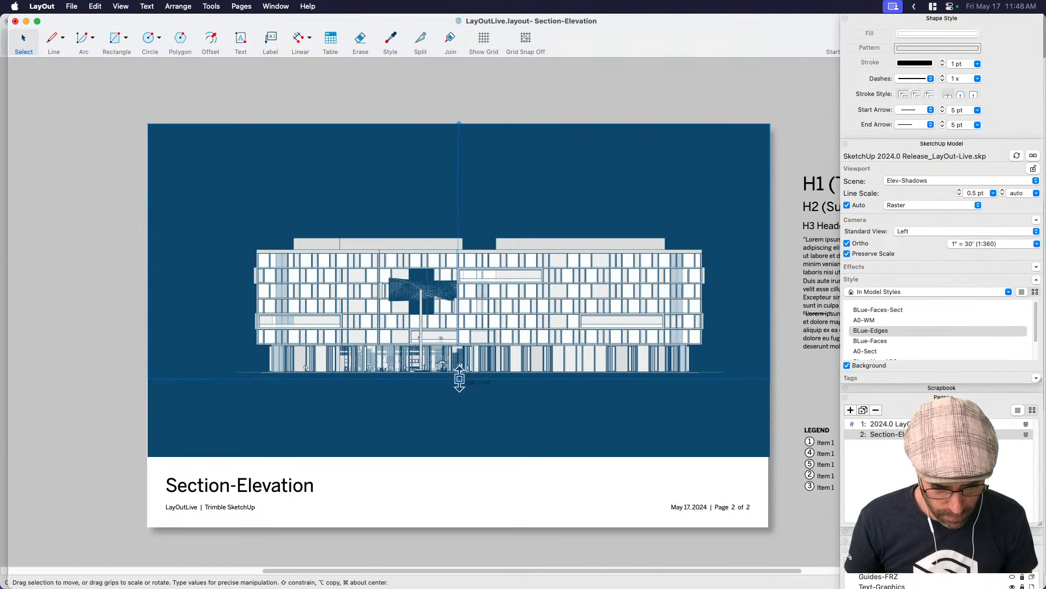
left_click(502, 451)
scroll(489, 357, "up", 5)
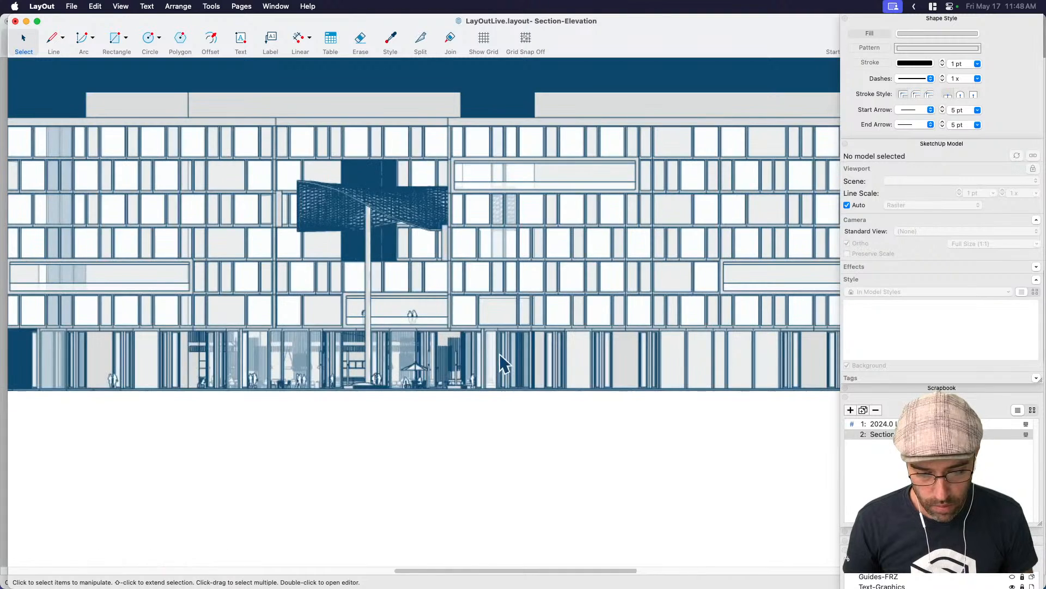
scroll(499, 353, "down", 5)
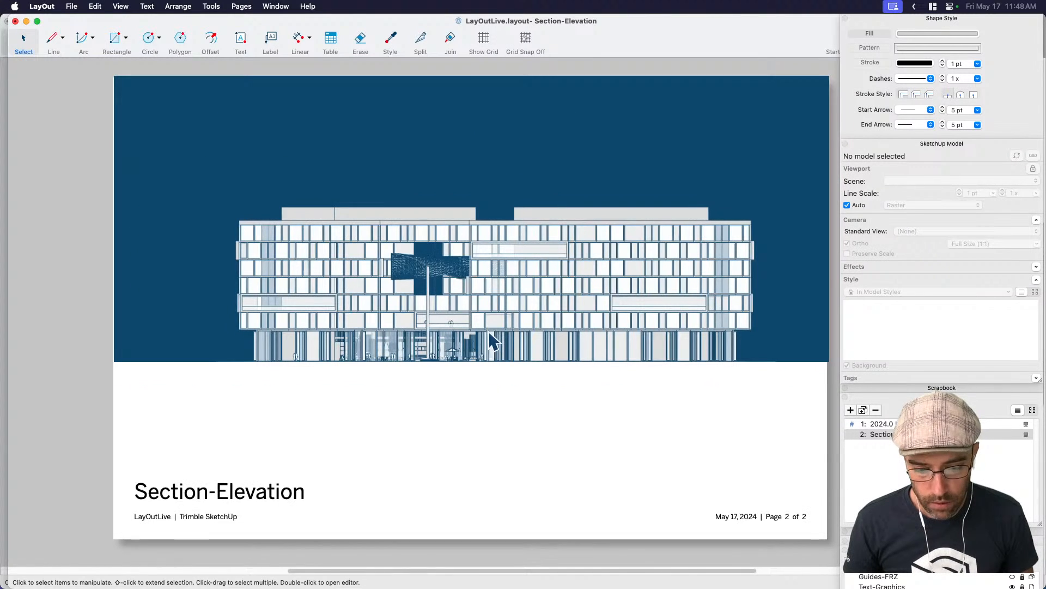
Move the cropped viewport straight down the page so the ground line sits a little above the Section-Elevation title.
left_click(495, 329)
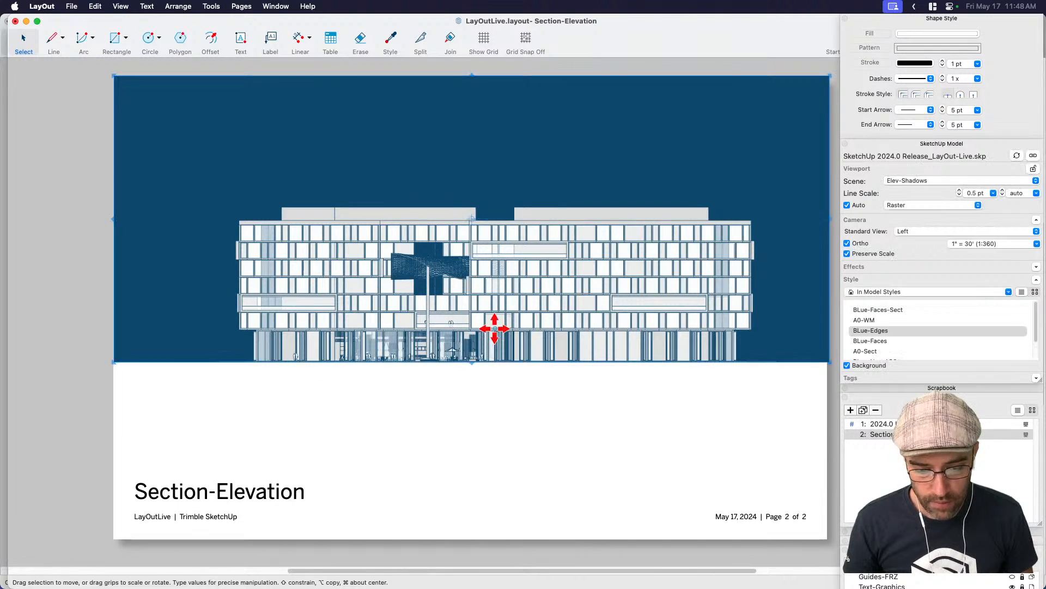
left_click(499, 421)
left_click(518, 351)
left_click_drag(518, 350, 520, 418)
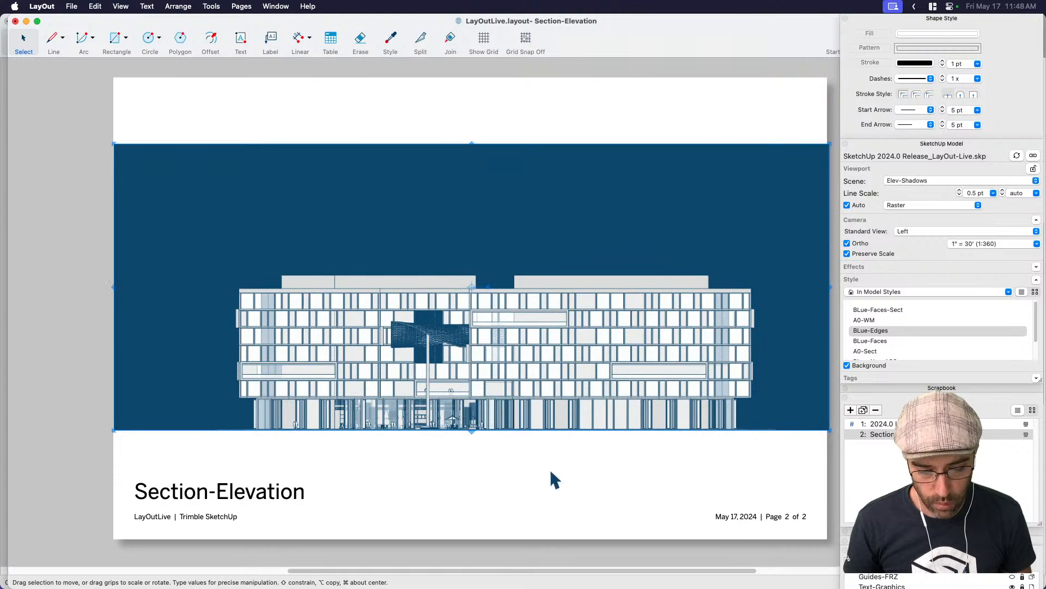
key("Up")
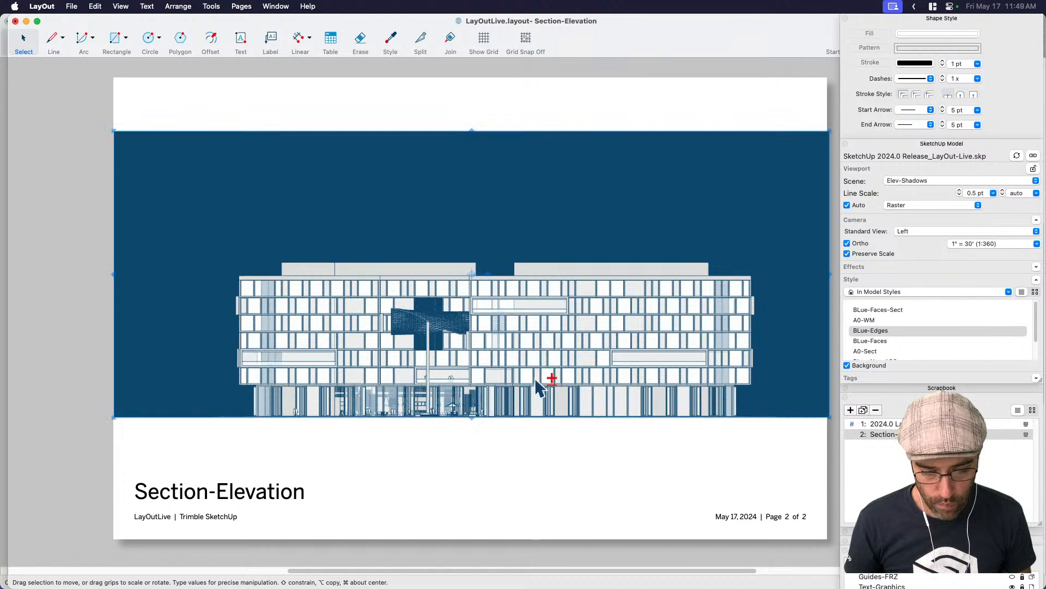
Extend the viewport's upper edge to the top of the page so the blue background fills the gap.
left_click_drag(472, 129, 474, 77)
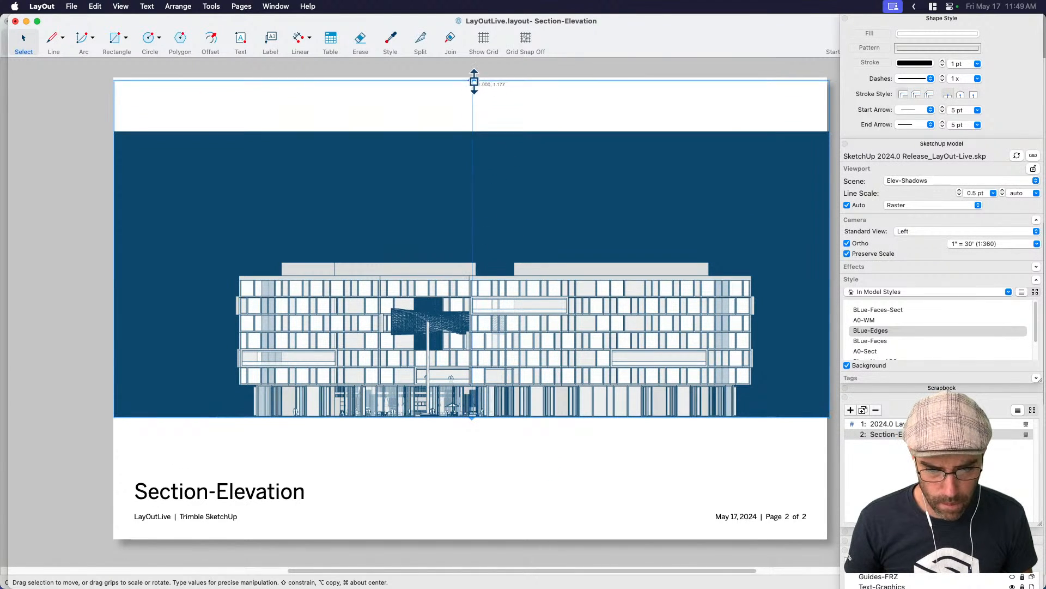
left_click(551, 472)
scroll(548, 445, "right", 1)
scroll(547, 444, "up", 2)
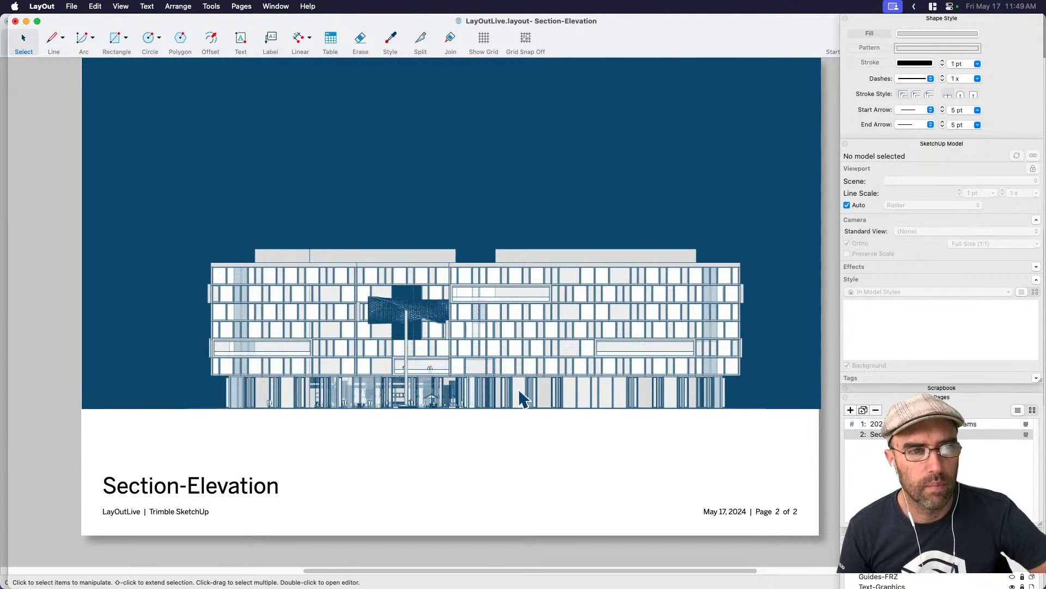
Try the BLue-Faces style on the elevation viewport.
left_click(564, 316)
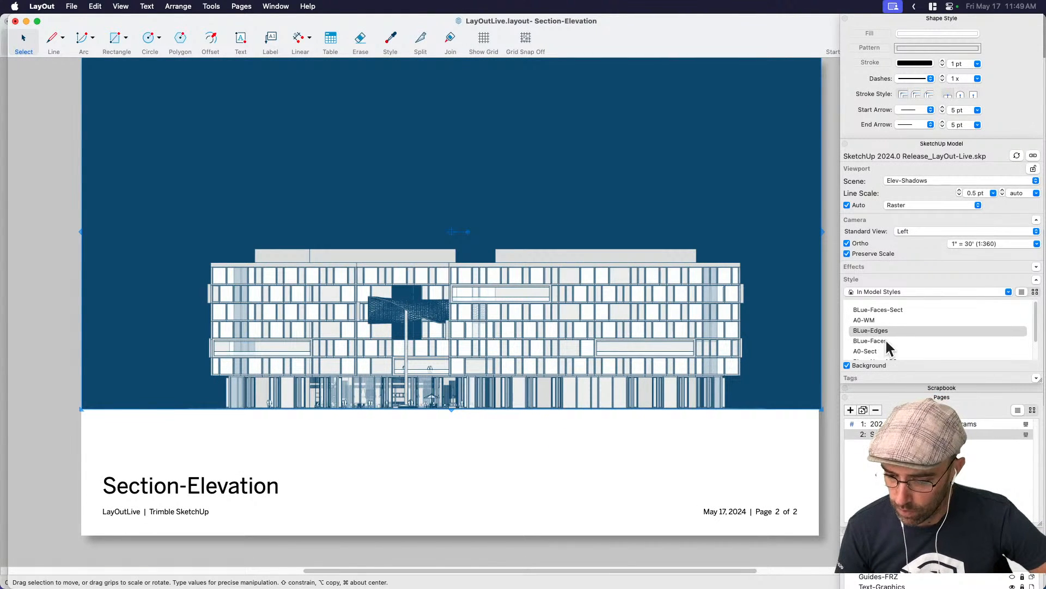
scroll(894, 338, "down", 1)
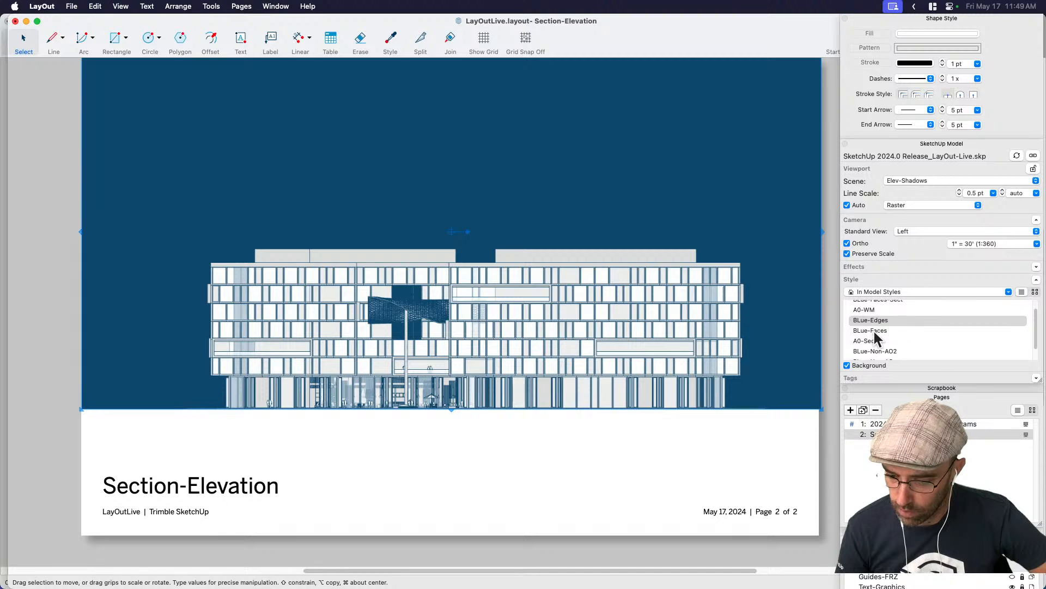
left_click(874, 332)
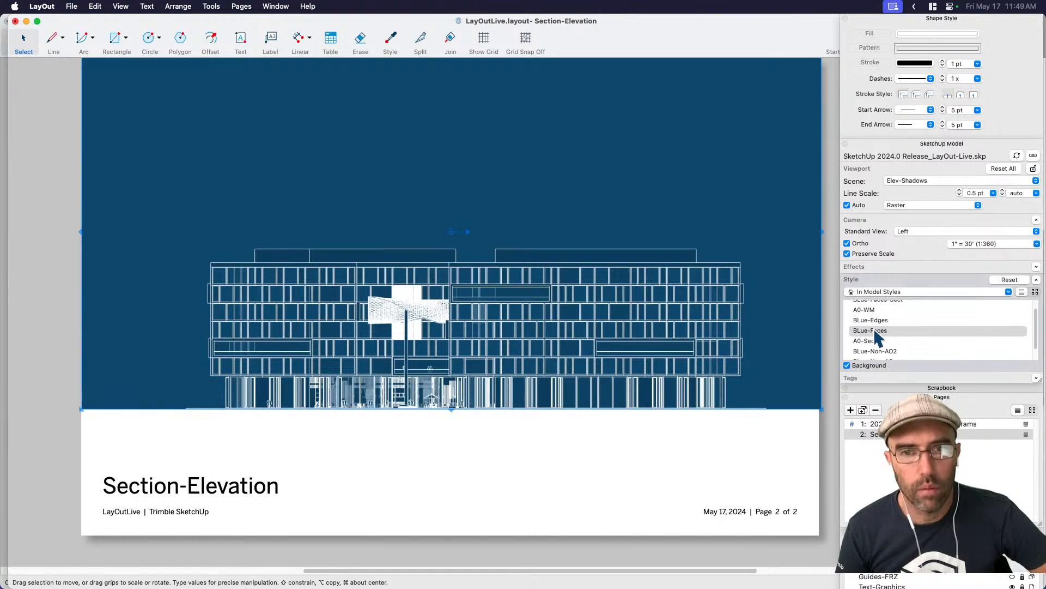
Try the A0-Sect and BLue-Non-AO2 styles on the elevation viewport to compare their section cuts.
scroll(583, 370, "right", 5)
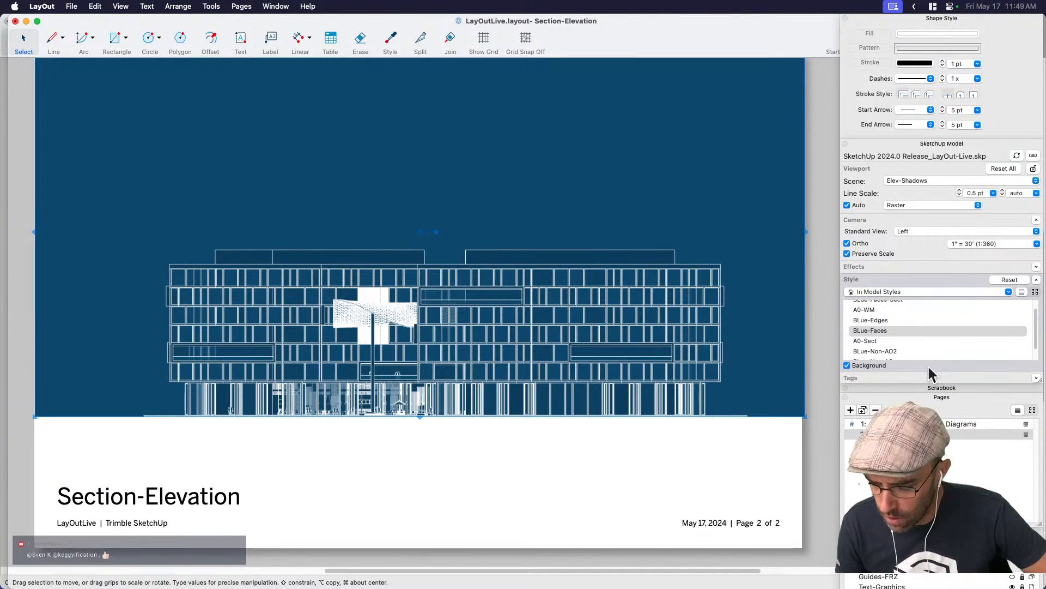
scroll(925, 336, "up", 1)
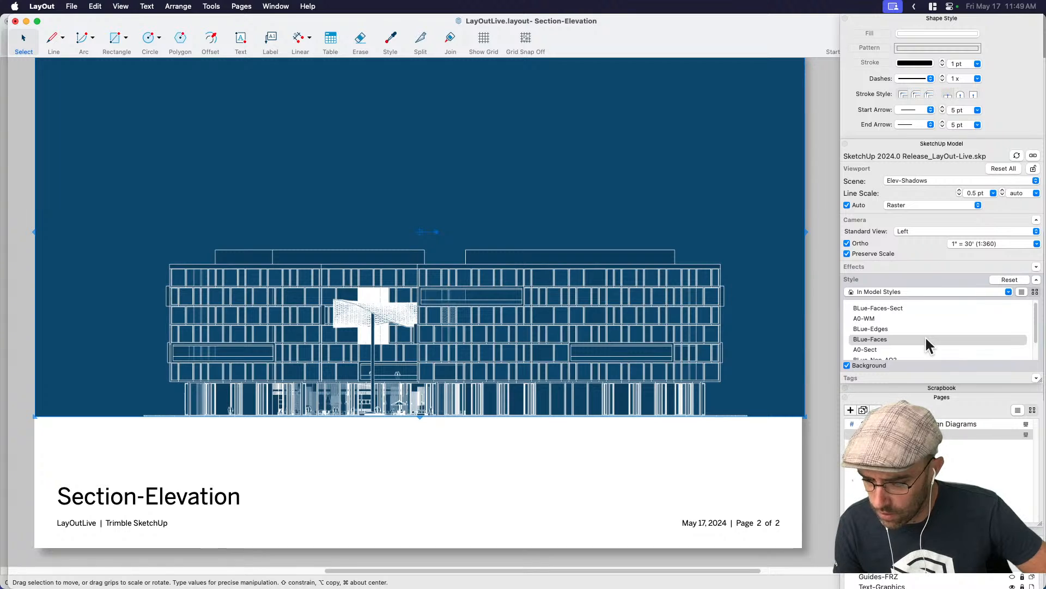
scroll(877, 338, "down", 1)
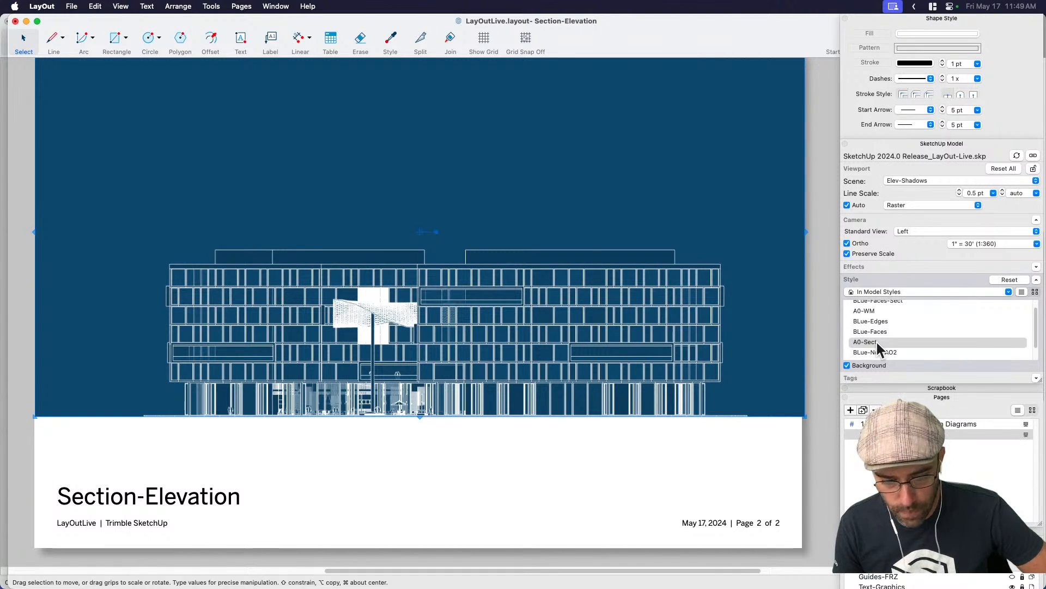
left_click(877, 342)
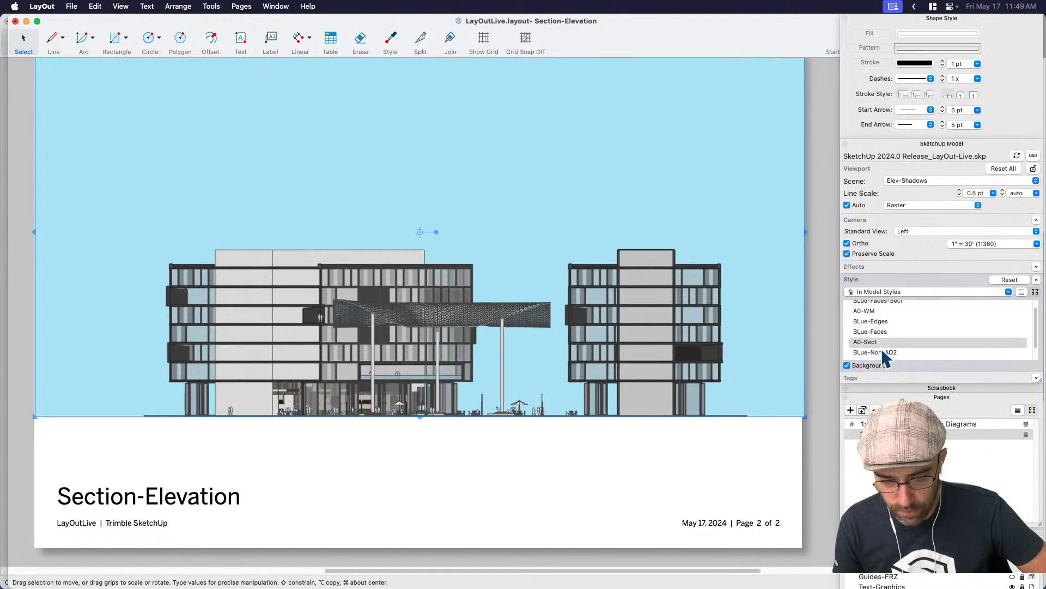
left_click(884, 353)
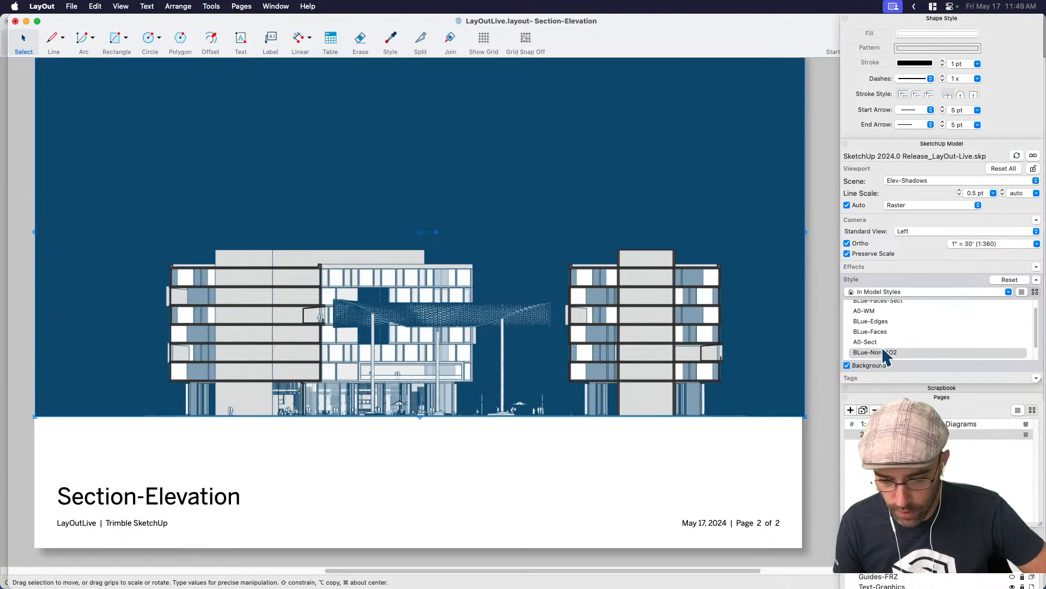
scroll(884, 354, "down", 1)
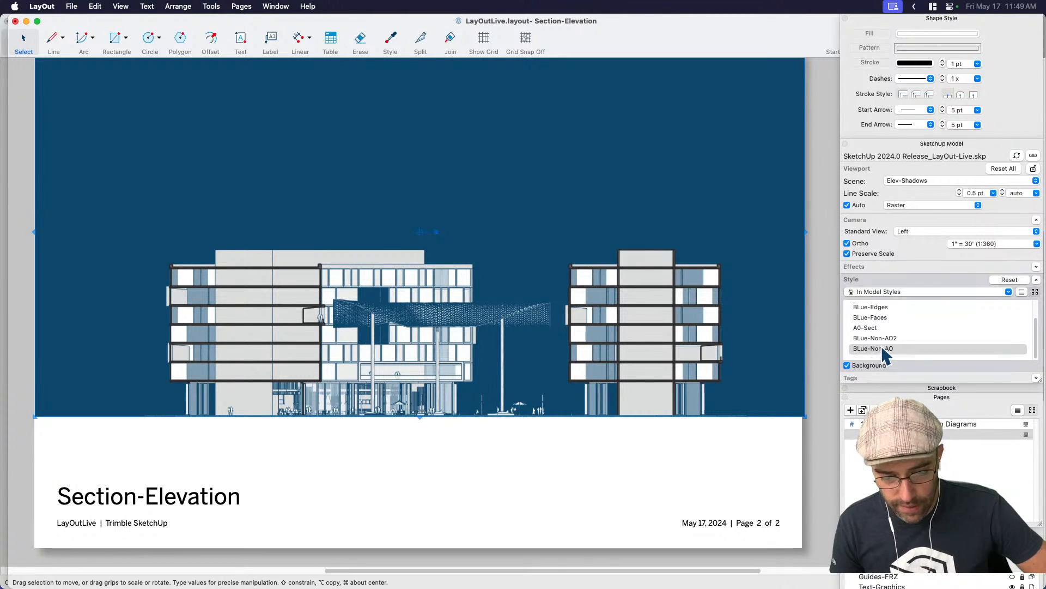
left_click(883, 339)
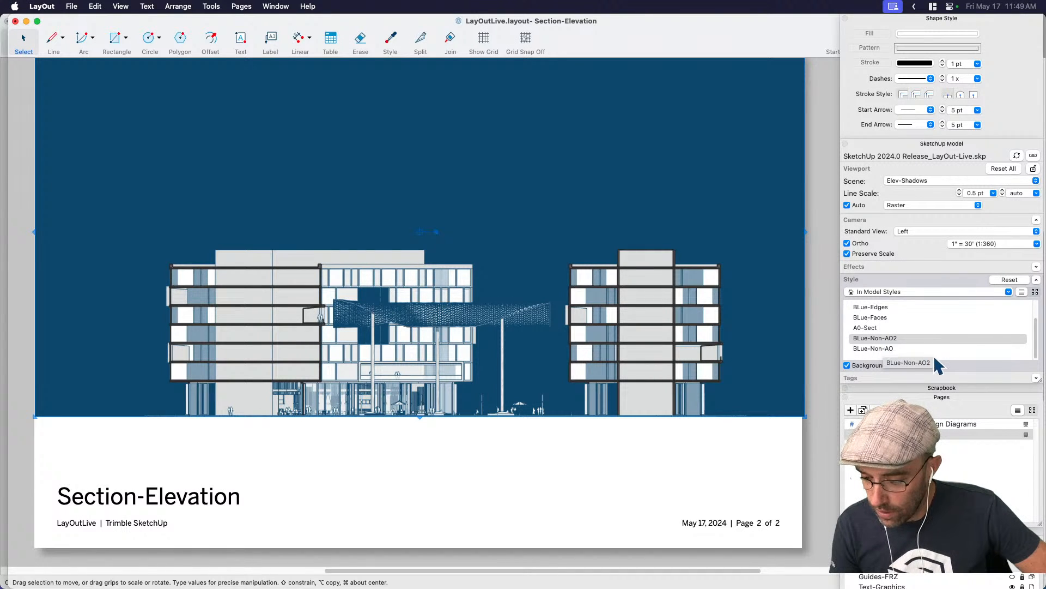
Switch the viewport back to A0-Sect for comparison, ending with the BLue-Non-AO style applied.
left_click(872, 329)
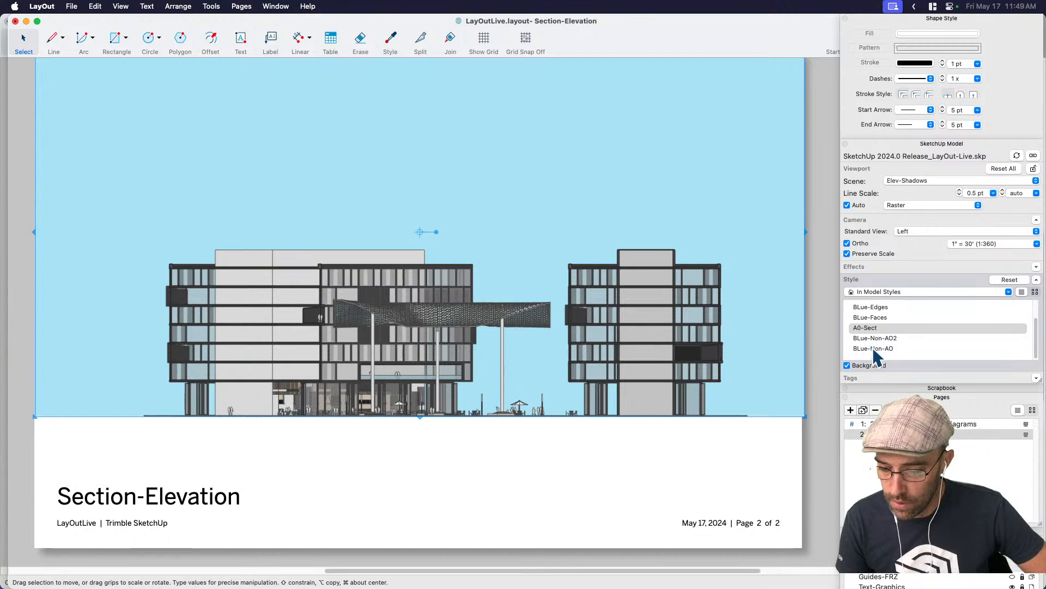
left_click(872, 349)
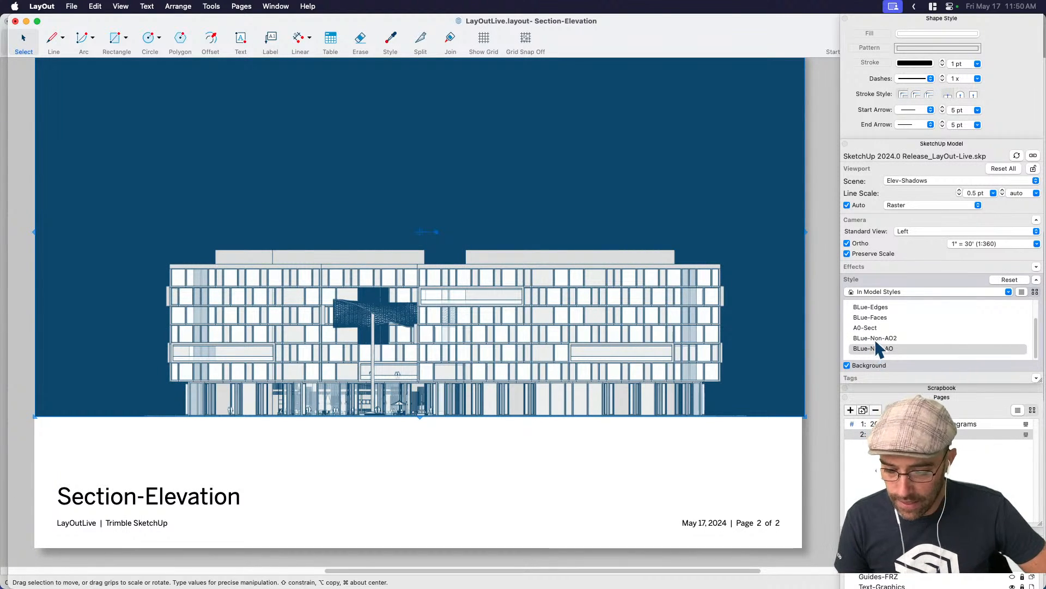
Try the BLue-Non-AO2 style on the elevation viewport, then return it to BLue-Non-AO.
left_click(875, 339)
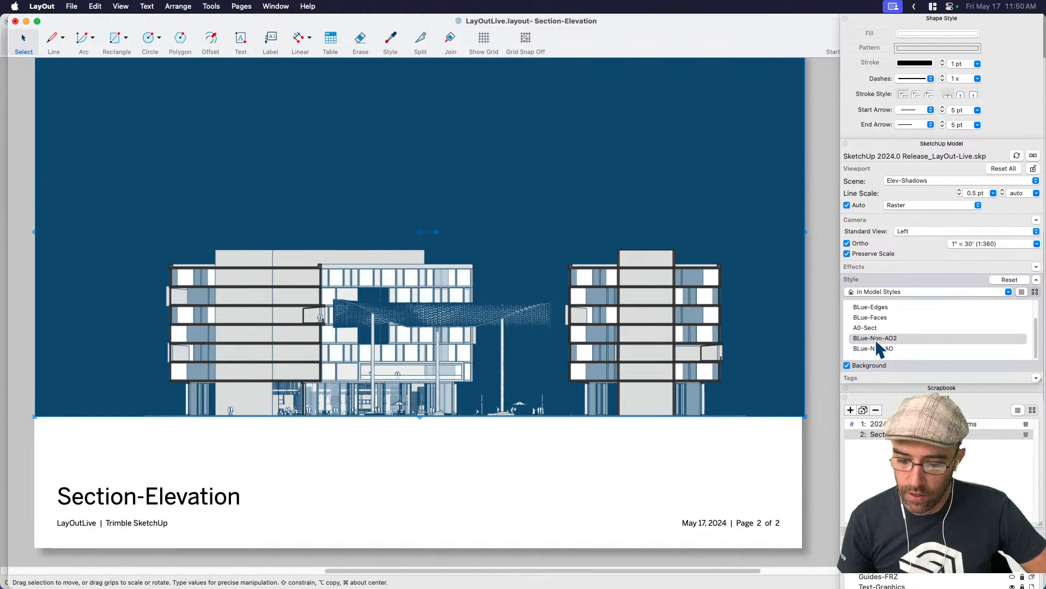
left_click(875, 346)
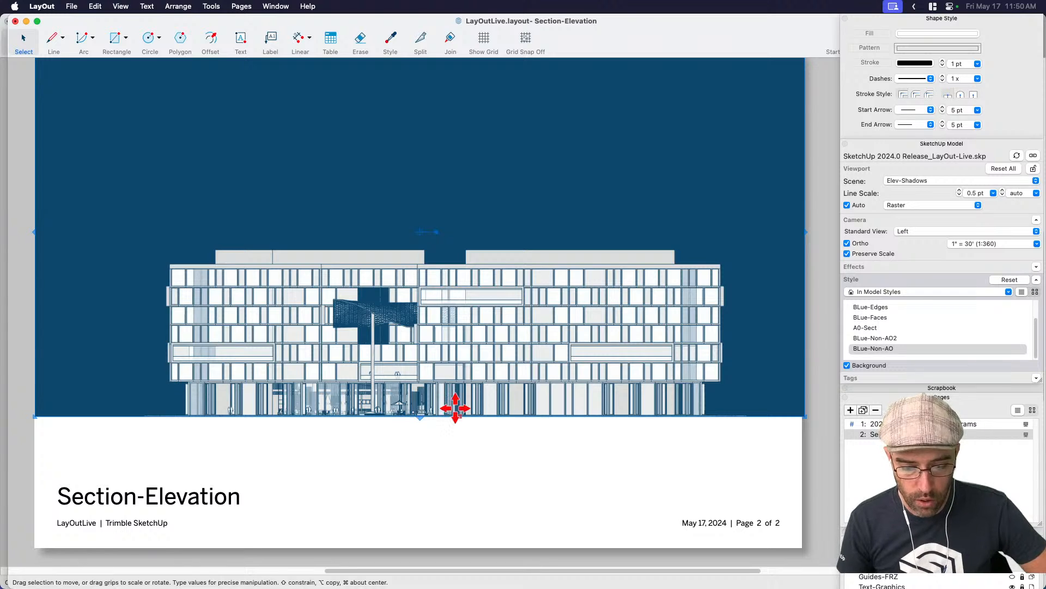
scroll(455, 408, "up", 5)
key("Escape")
key("l")
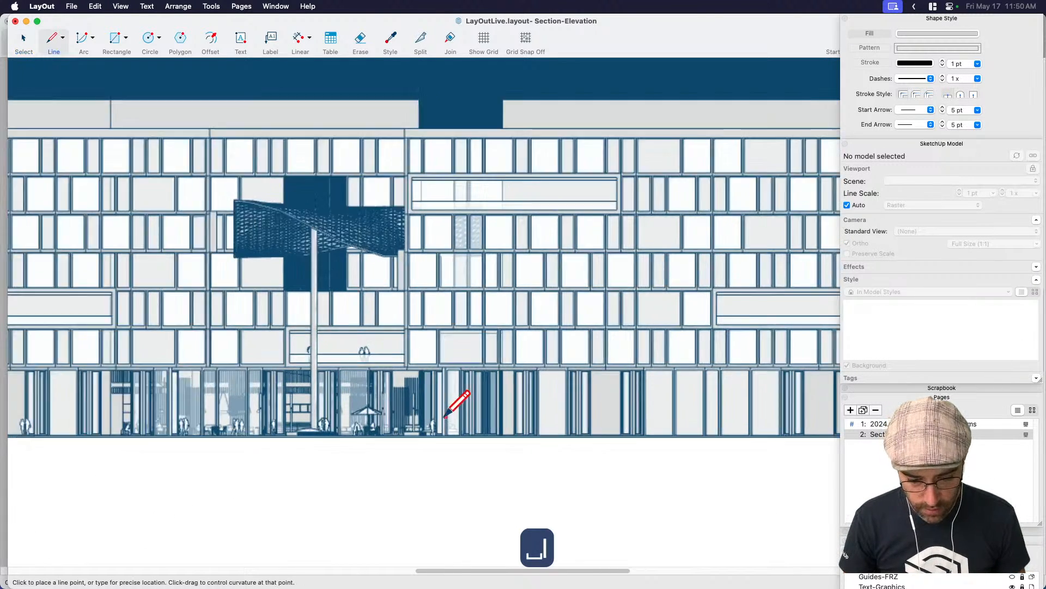
scroll(445, 418, "up", 3)
left_click(441, 459)
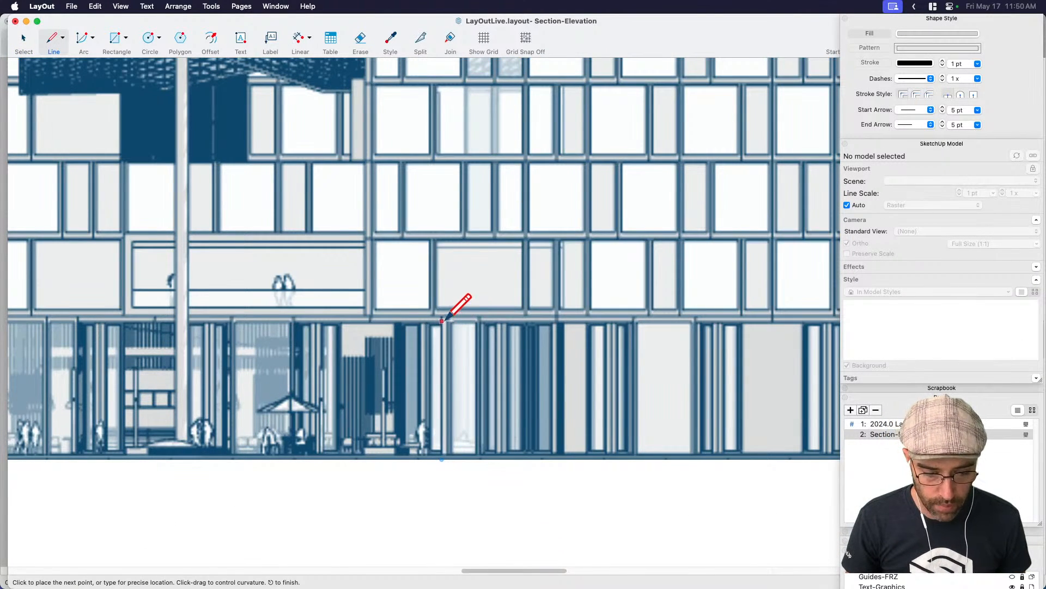
key("Escape")
scroll(554, 329, "down", 3)
key("space")
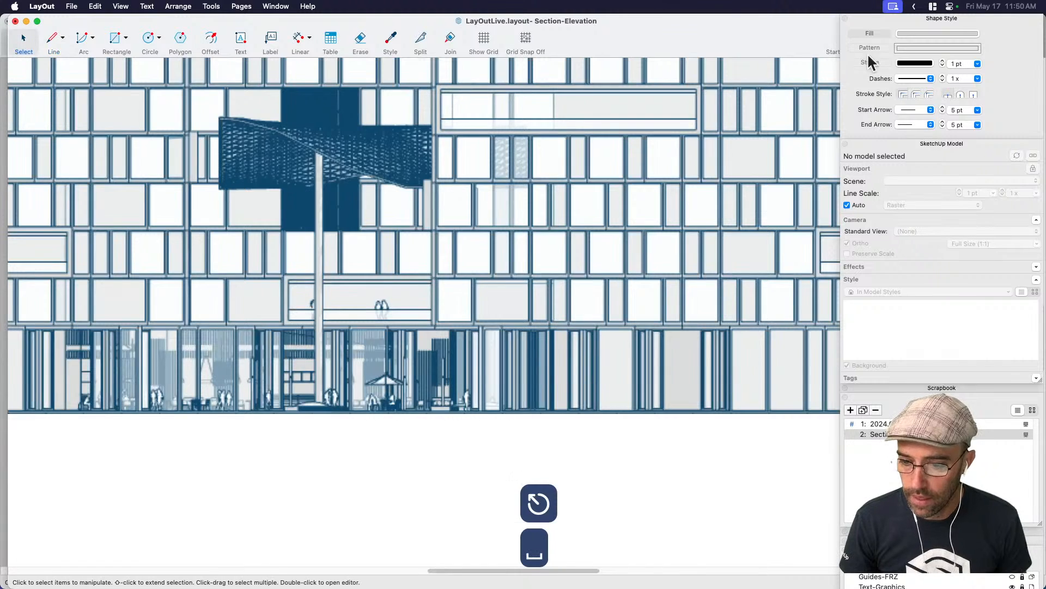
Set the default stroke to red with a 2 pt width for new linework.
left_click(921, 66)
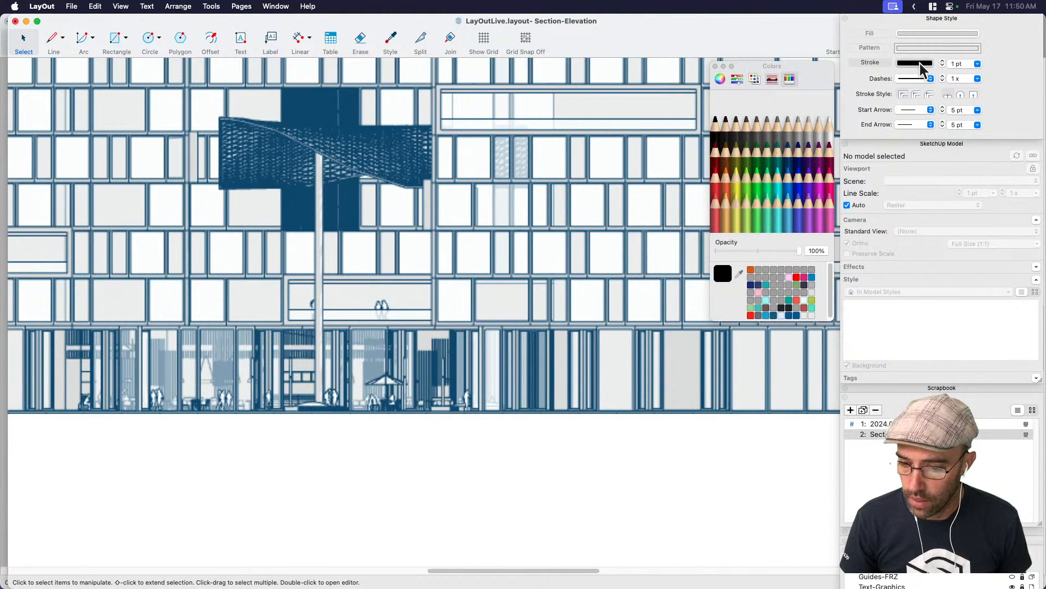
left_click(751, 315)
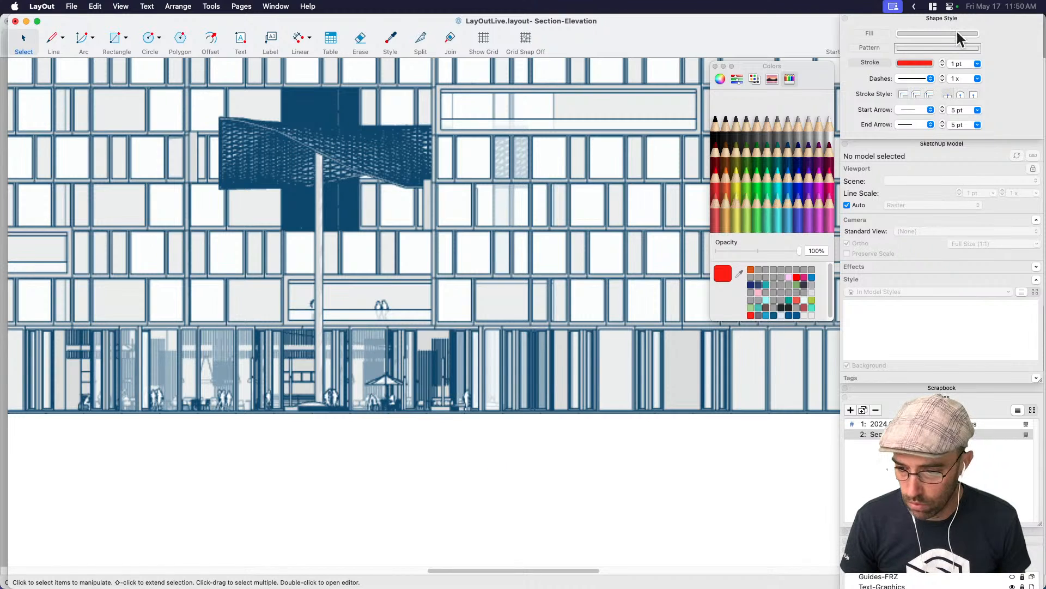
left_click(978, 64)
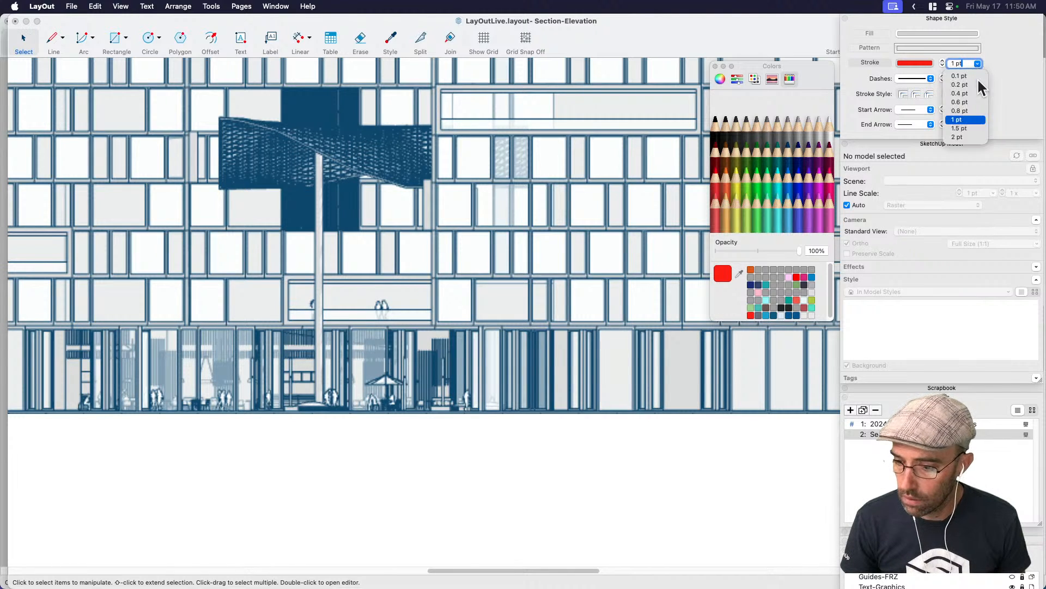
left_click(961, 137)
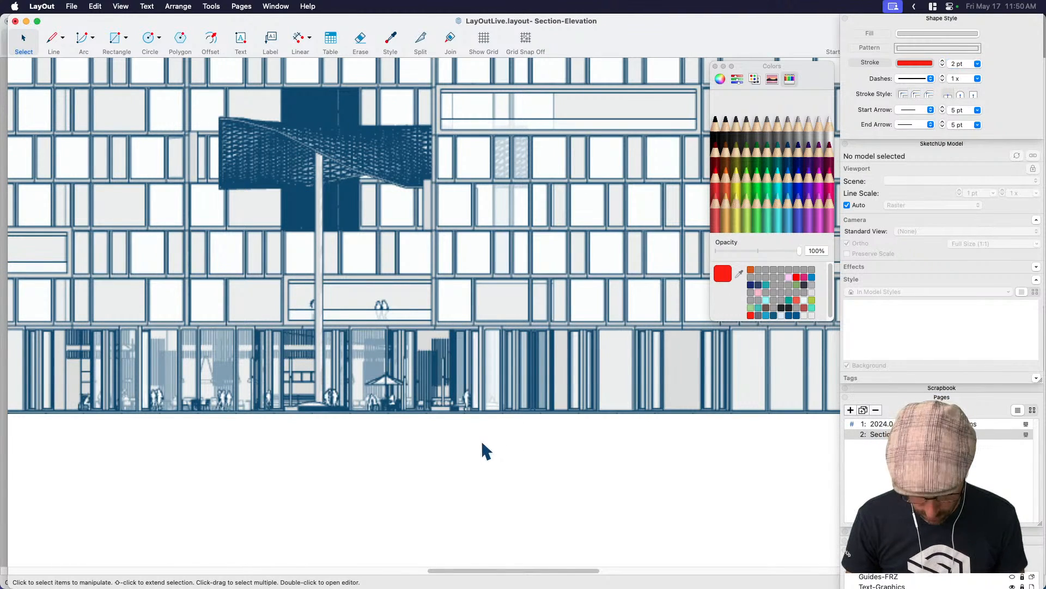
Draw a line from the ground up the ground-floor edge, along the first-floor overhang and up the right-hand block's inner edge to its roofline.
key("l")
left_click(478, 412)
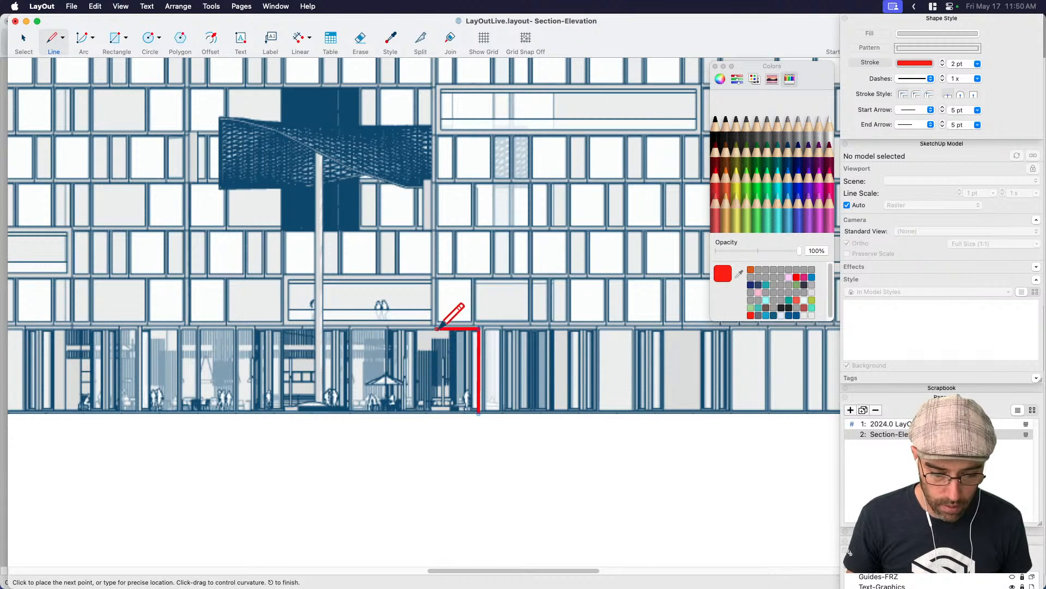
scroll(436, 329, "up", 5)
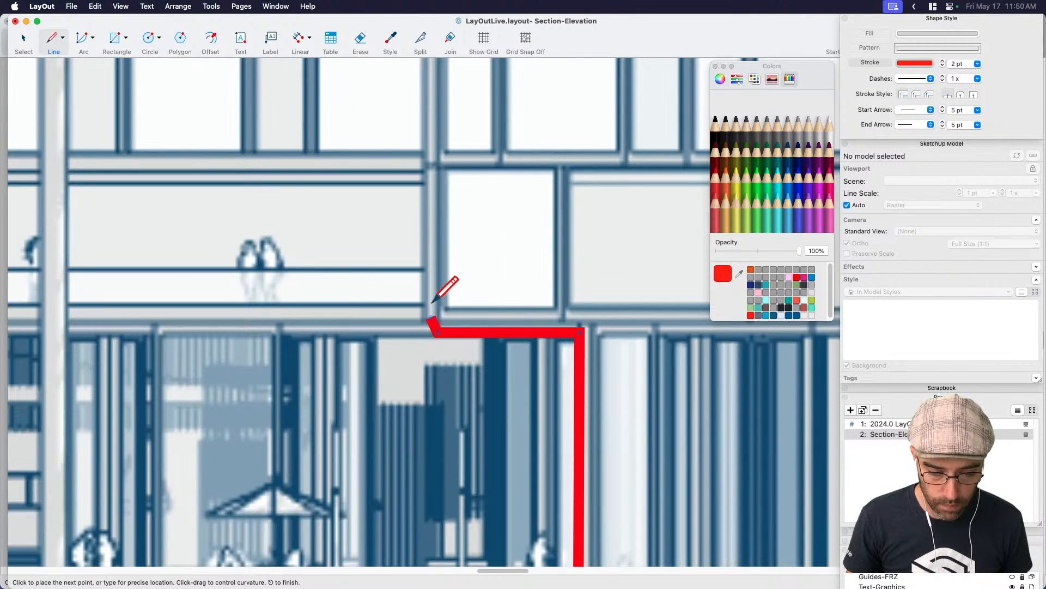
key("shift+d")
key("shift+d")
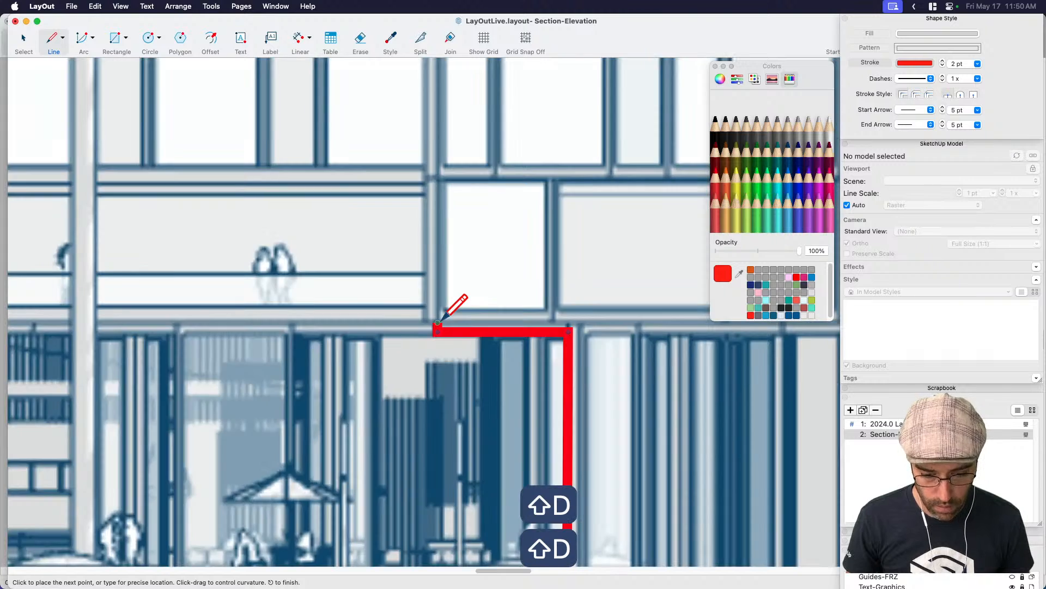
scroll(437, 324, "down", 3)
mouse_move(436, 245)
middle_mouse_down()
mouse_move(397, 425)
mouse_move(423, 264)
mouse_move(418, 322)
middle_mouse_up()
scroll(398, 425, "down", 5)
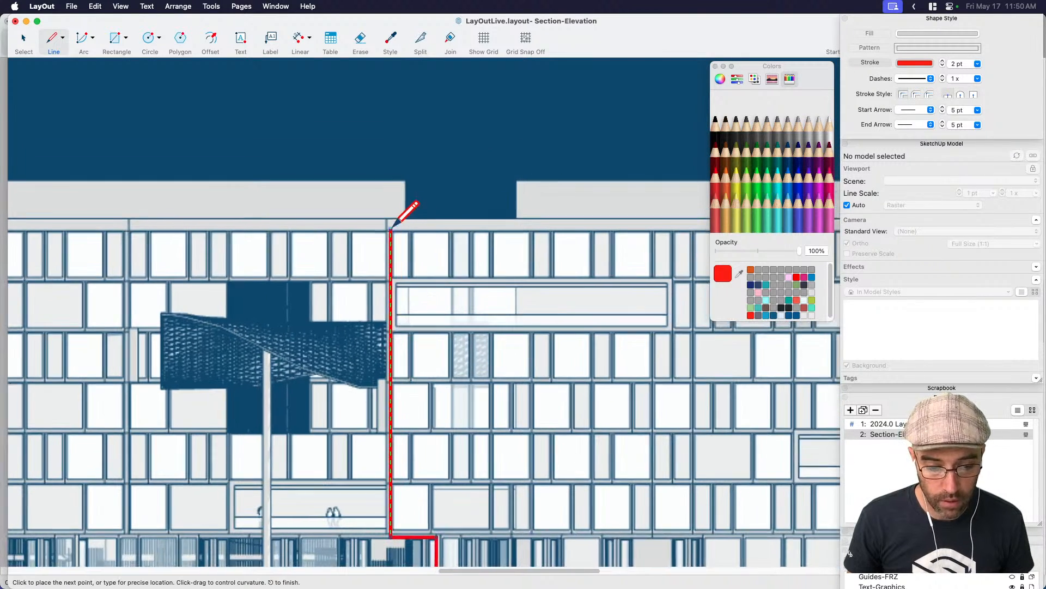
scroll(389, 220, "up", 1)
left_click(388, 218)
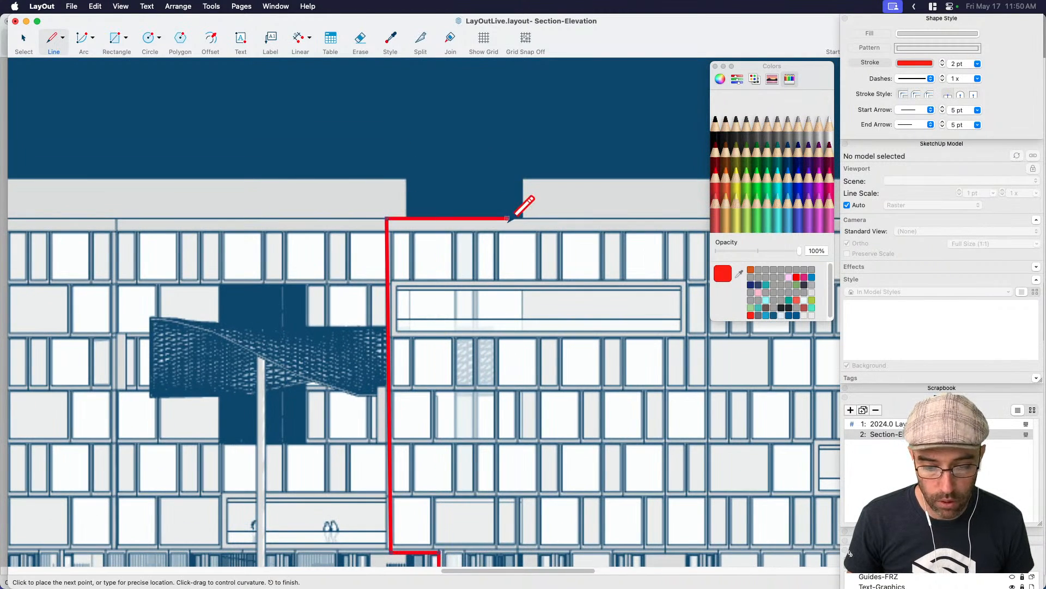
Continue the line over the right-hand block's rooftop volume and down its outer side to the ground, and finish the outline.
left_click(522, 178)
middle_click_drag(600, 197, 36, 177)
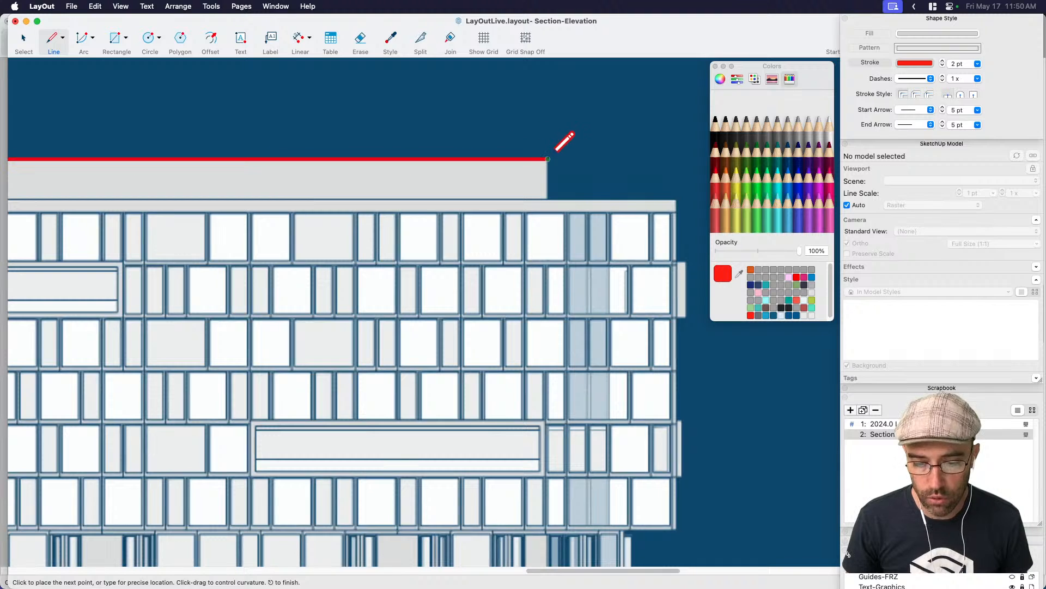
left_click(673, 199)
scroll(663, 273, "down", 5)
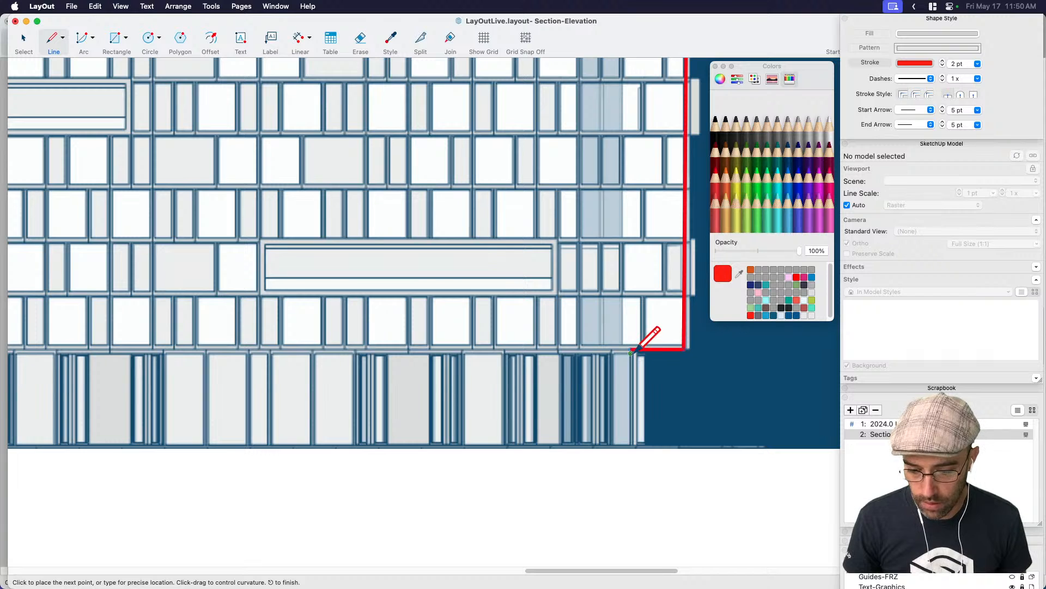
scroll(643, 346, "up", 5)
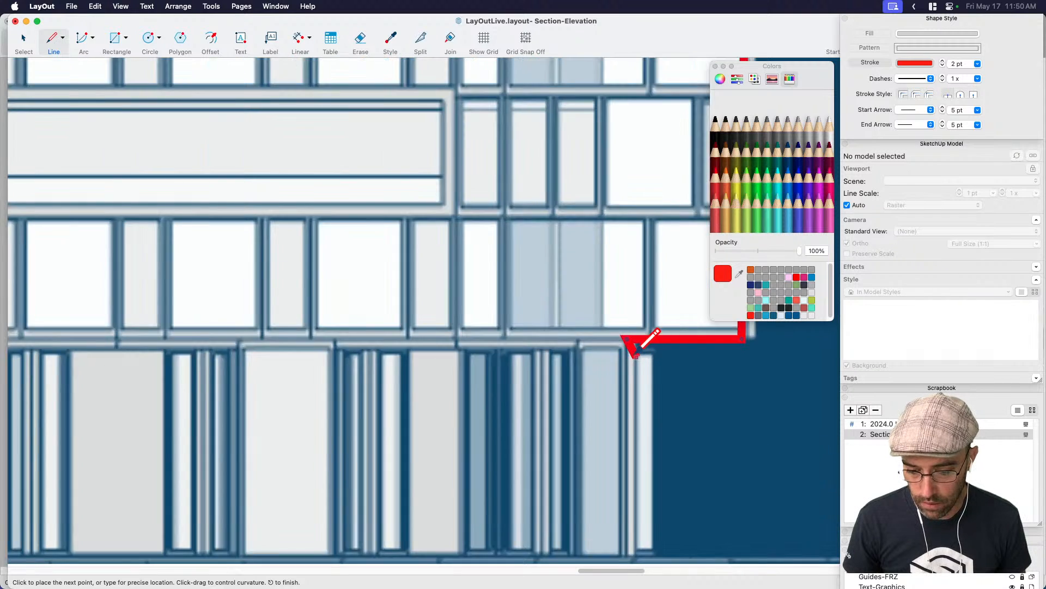
middle_click_drag(636, 517, 628, 391)
left_click(620, 432)
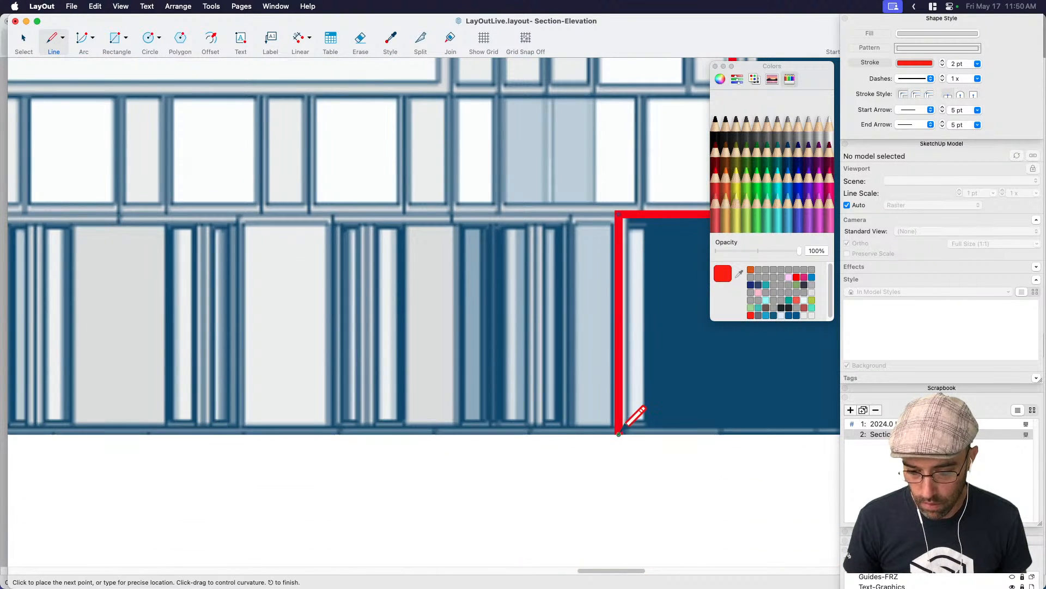
key("space")
Apply the BLue-Non-AO2 style to the elevation viewport so the section cut shows behind the red outline.
scroll(612, 420, "down", 10)
scroll(616, 429, "left", 3)
left_click(714, 402)
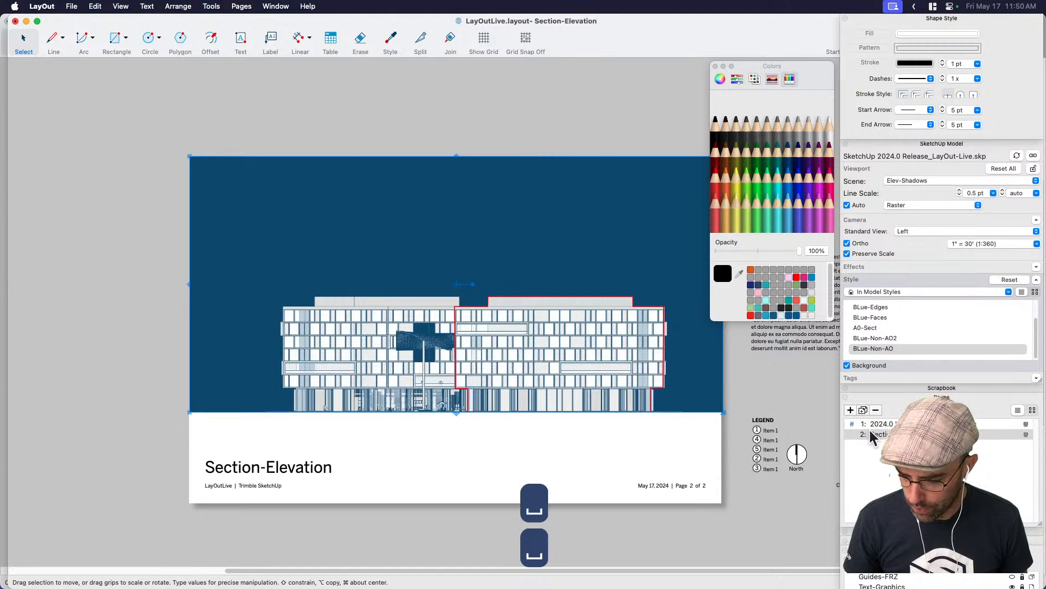
left_click(883, 340)
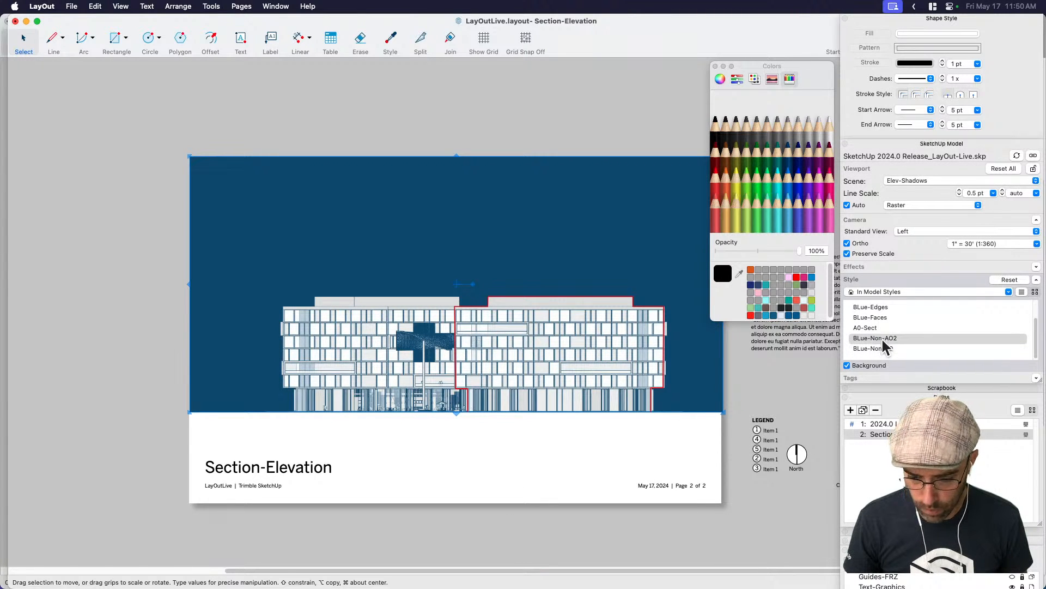
left_click(613, 528)
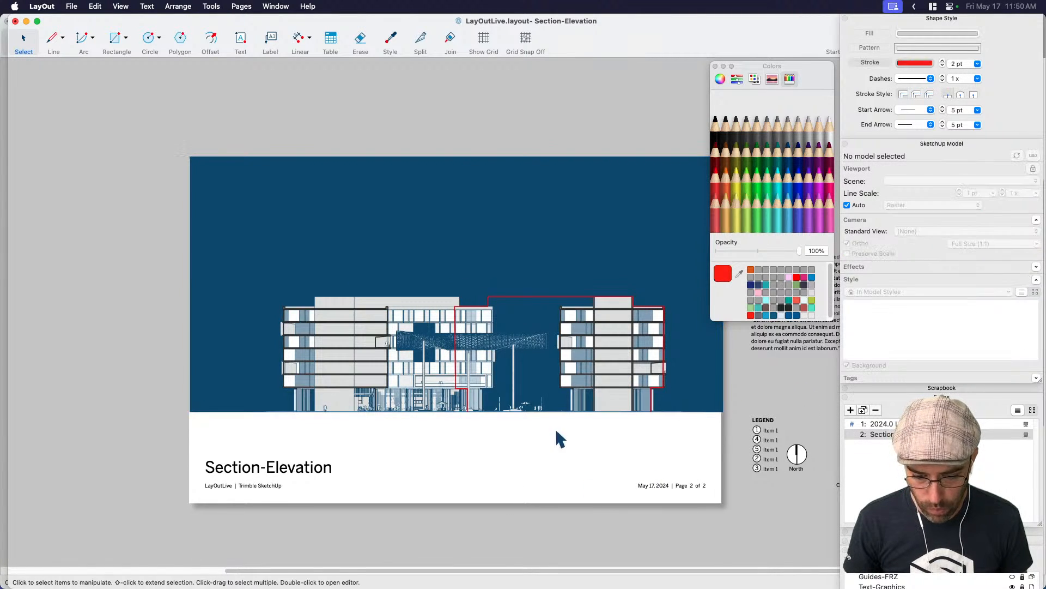
Shrink the Colors window and move it higher, clear of the drawing, and save the document.
scroll(556, 419, "up", 1)
middle_click_drag(582, 405, 515, 406)
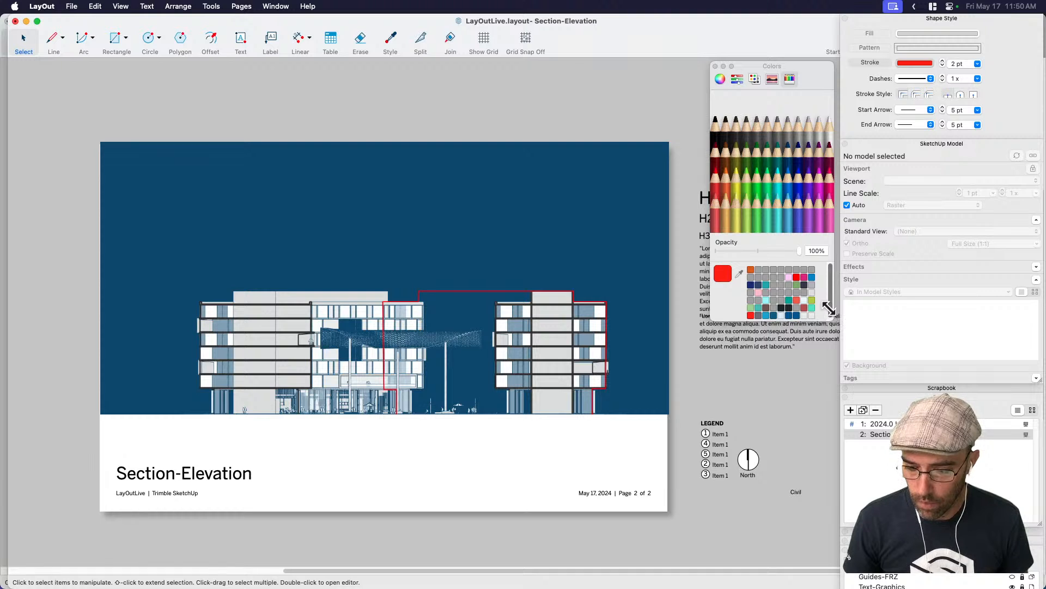
left_click_drag(829, 308, 832, 230)
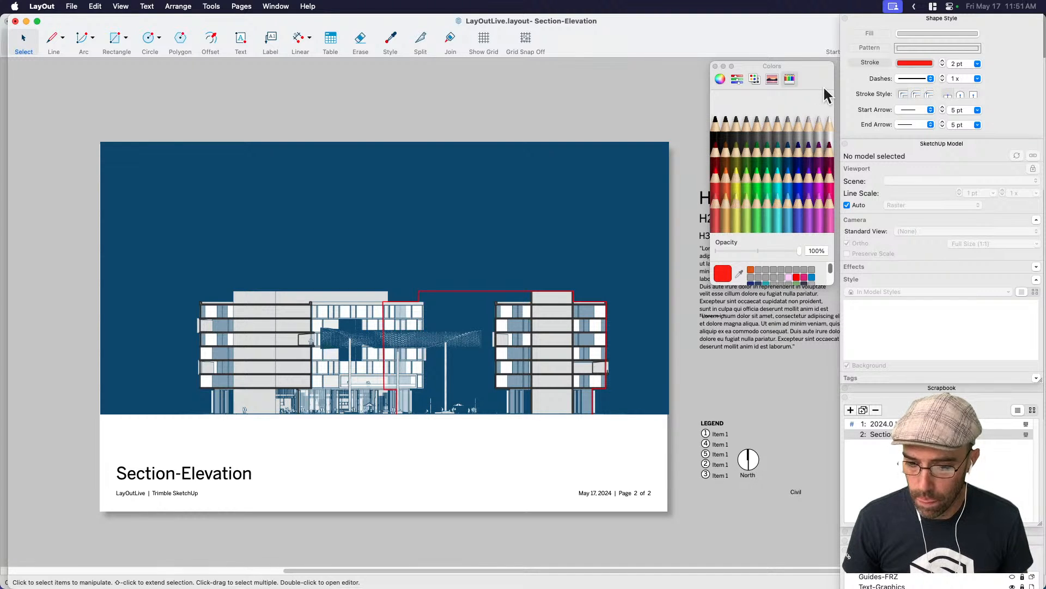
left_click_drag(824, 90, 817, 41)
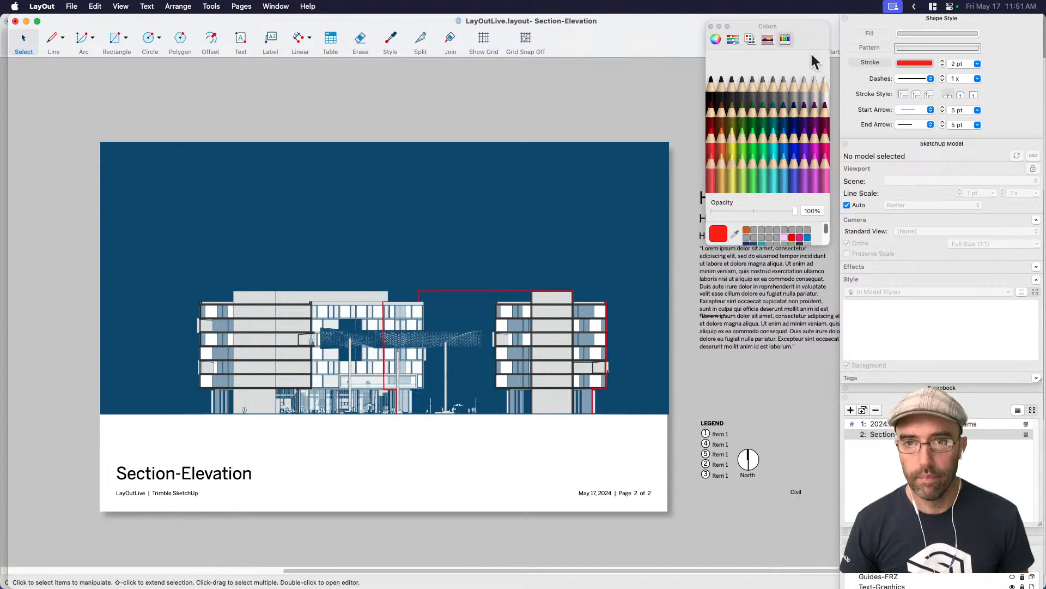
left_click(715, 39)
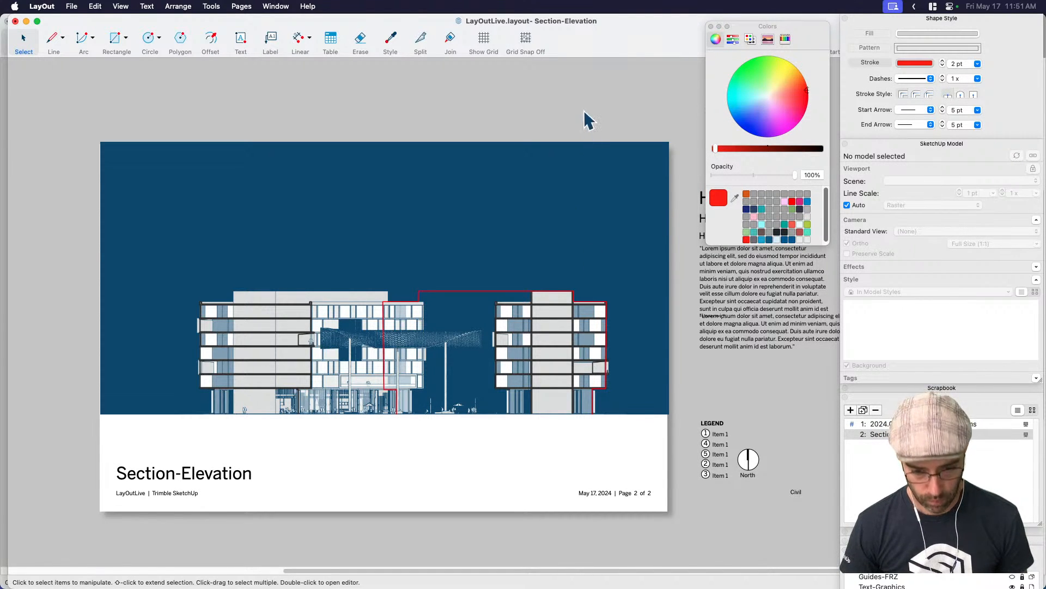
key("super+s")
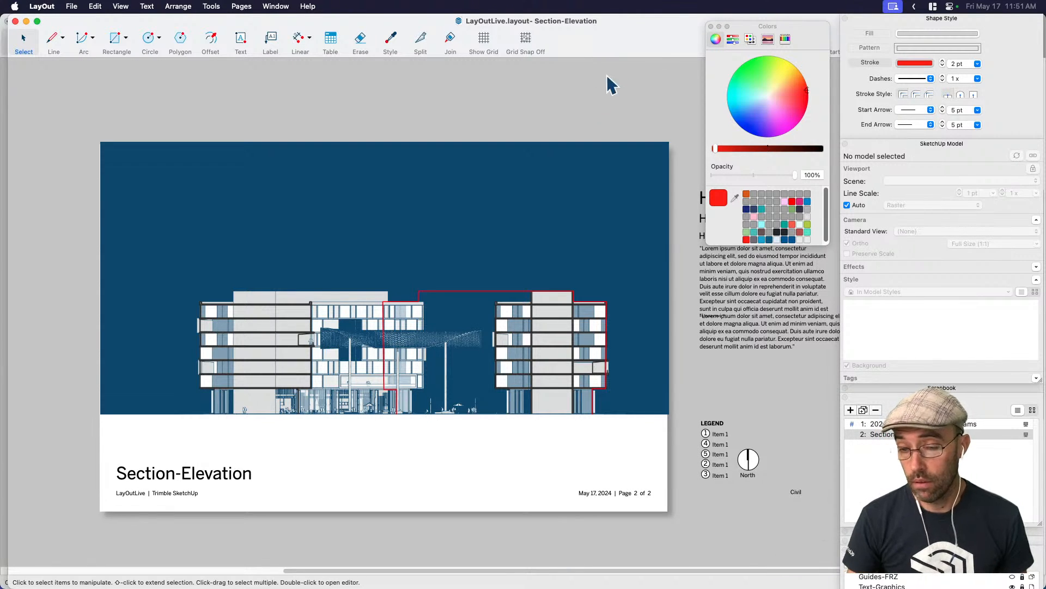
left_click(785, 39)
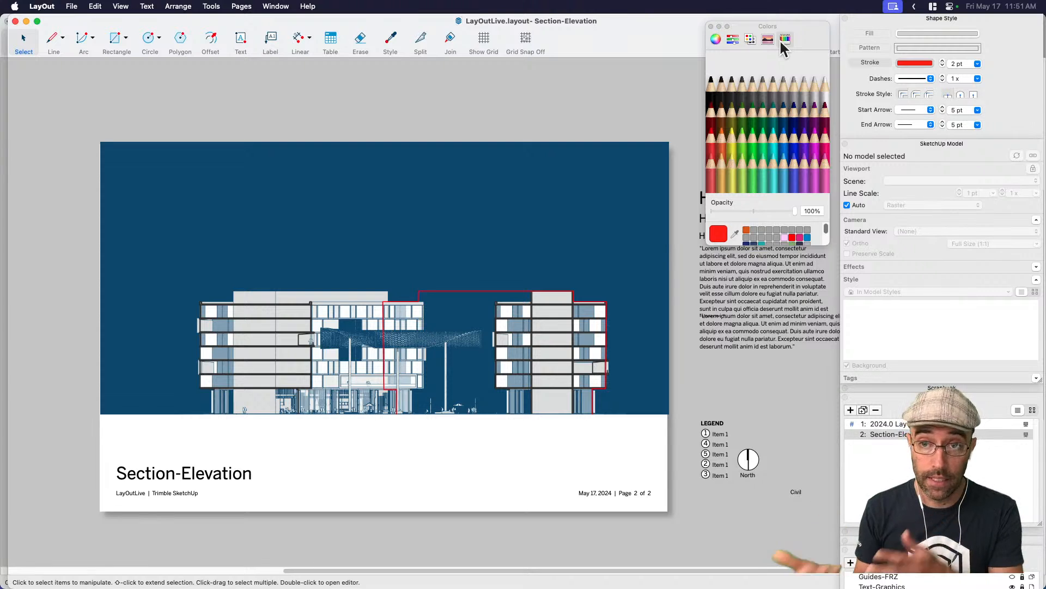
left_click(733, 39)
left_click(716, 38)
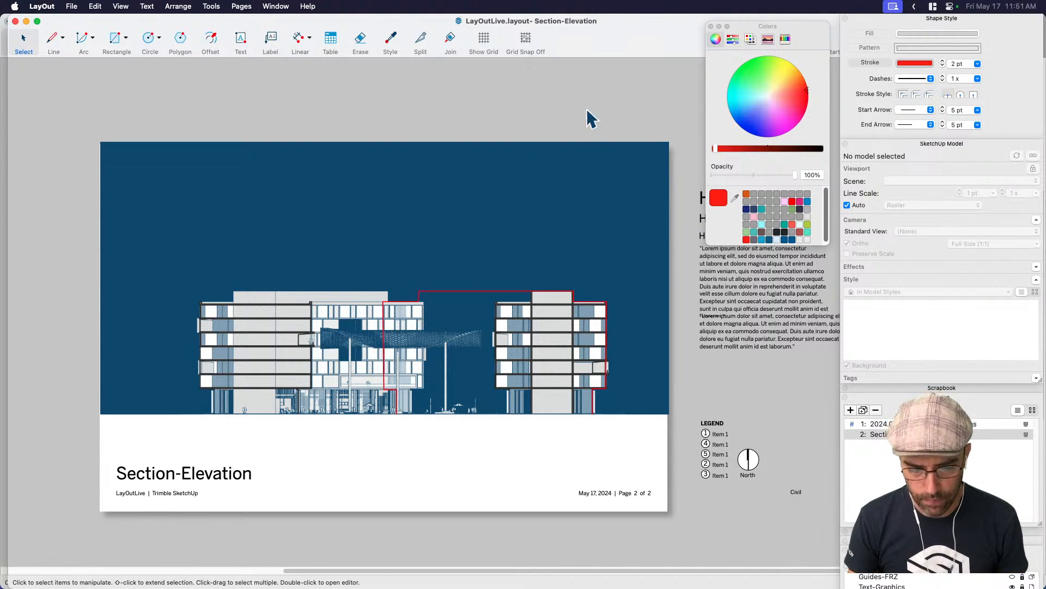
Give the red building outline a dashed line pattern.
scroll(469, 322, "left", 2)
scroll(477, 335, "up", 2)
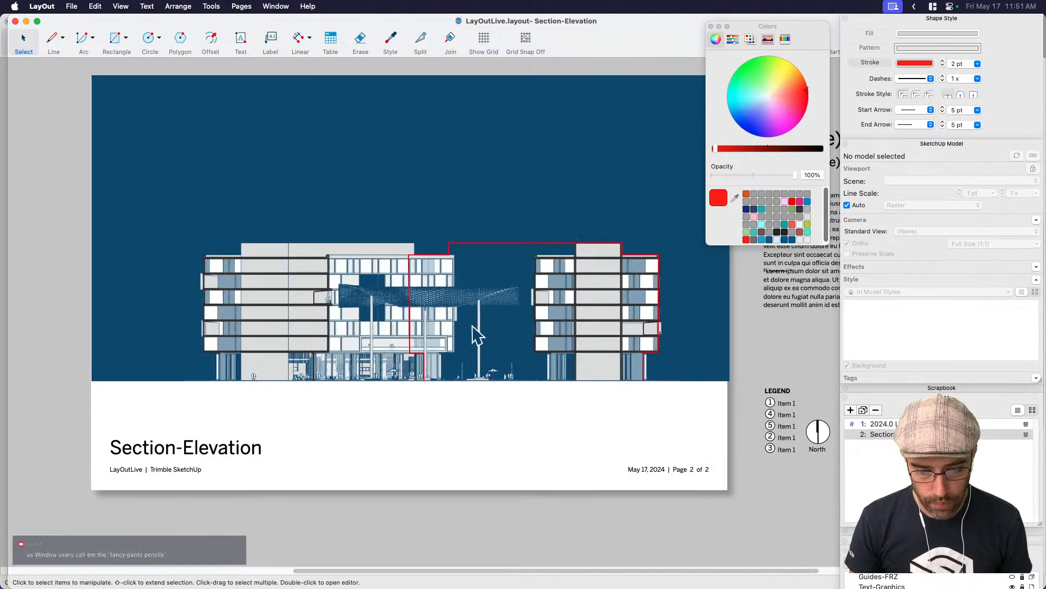
left_click(474, 243)
scroll(488, 273, "up", 1)
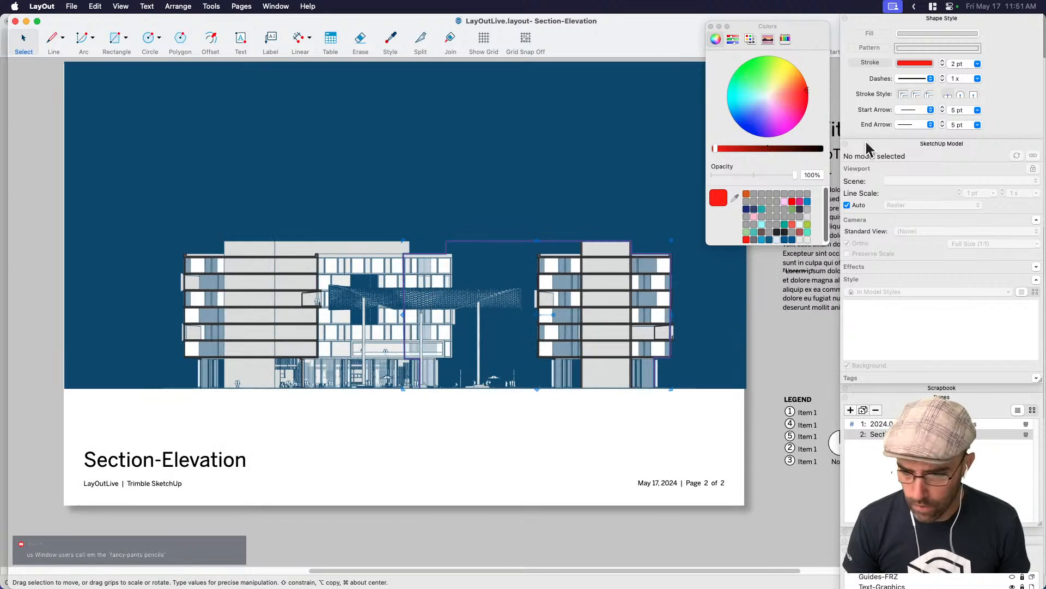
left_click(924, 79)
left_click(927, 92)
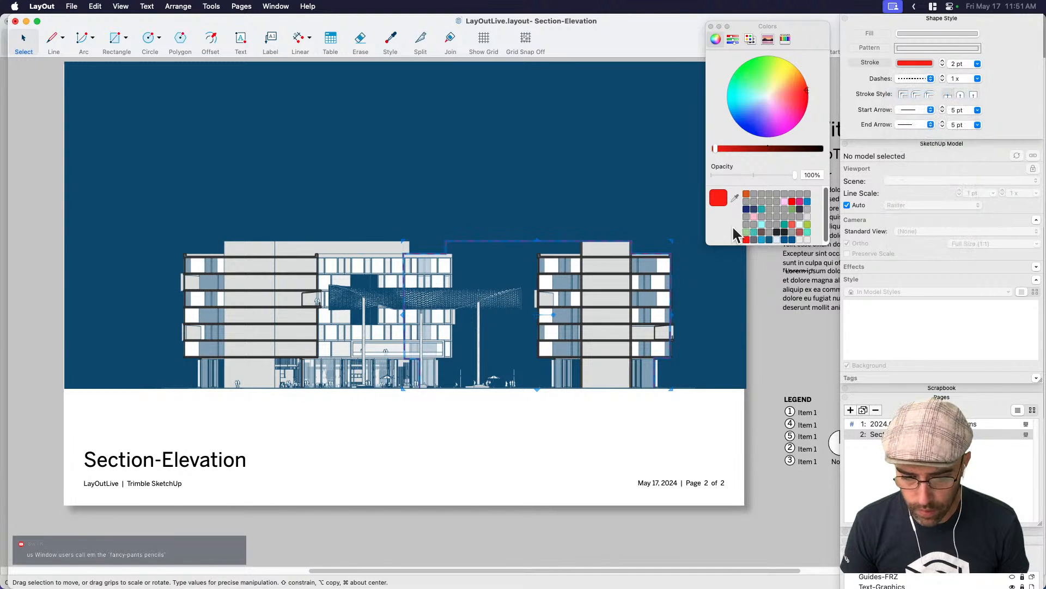
left_click(485, 443)
left_click(514, 240)
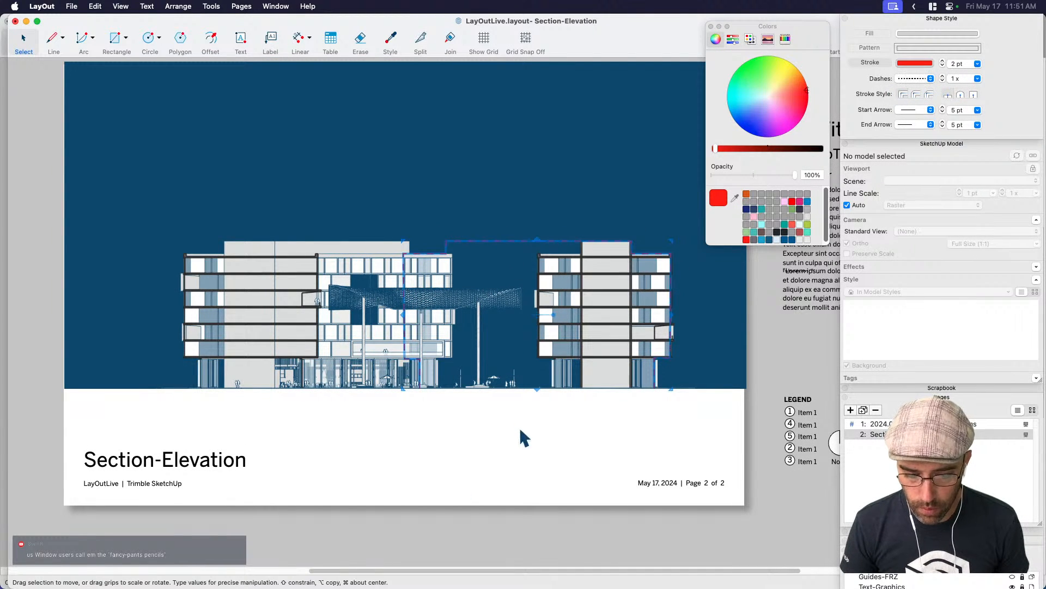
left_click(519, 437)
Check the dashed outline against the section drawing and select the elevation viewport.
scroll(583, 376, "up", 1)
scroll(605, 371, "up", 1)
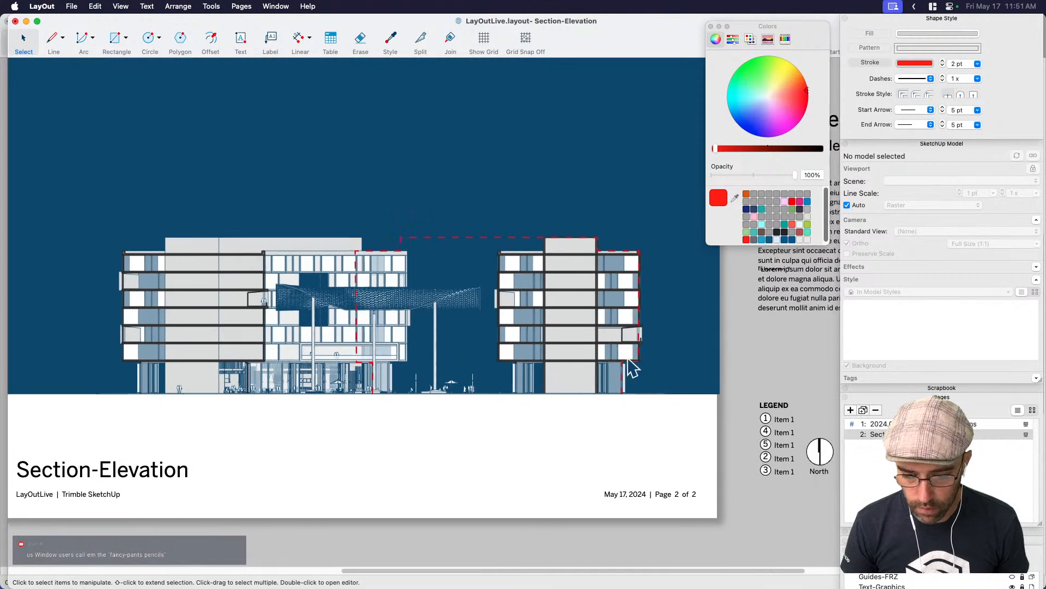
left_click(486, 238)
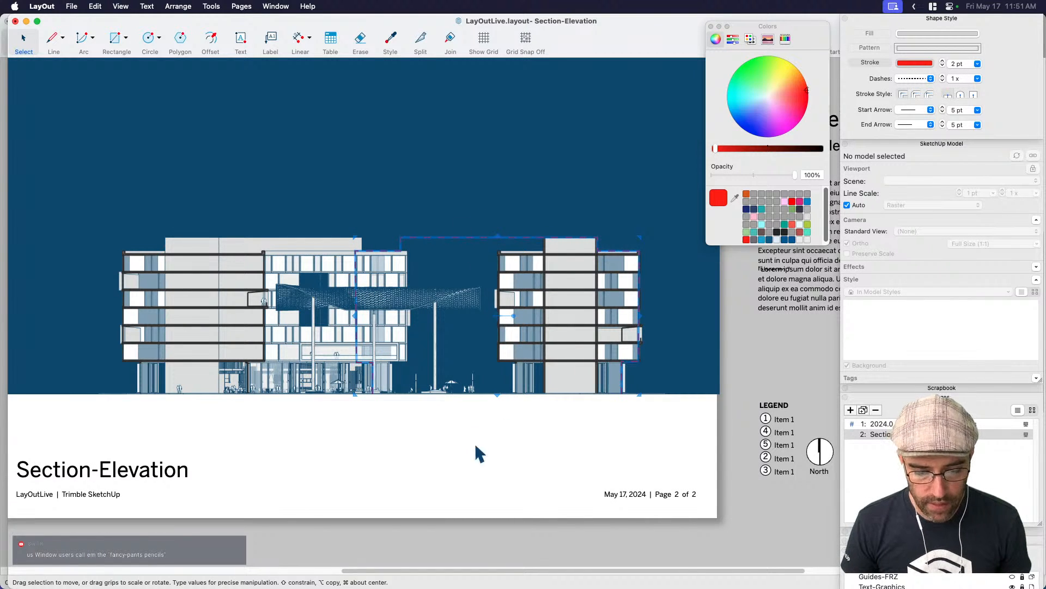
middle_click_drag(478, 451, 523, 470)
left_click(521, 454)
left_click_drag(544, 459, 351, 420)
left_click_drag(327, 344, 325, 331)
left_click(360, 426)
middle_click_drag(381, 349, 412, 410)
left_click(329, 311)
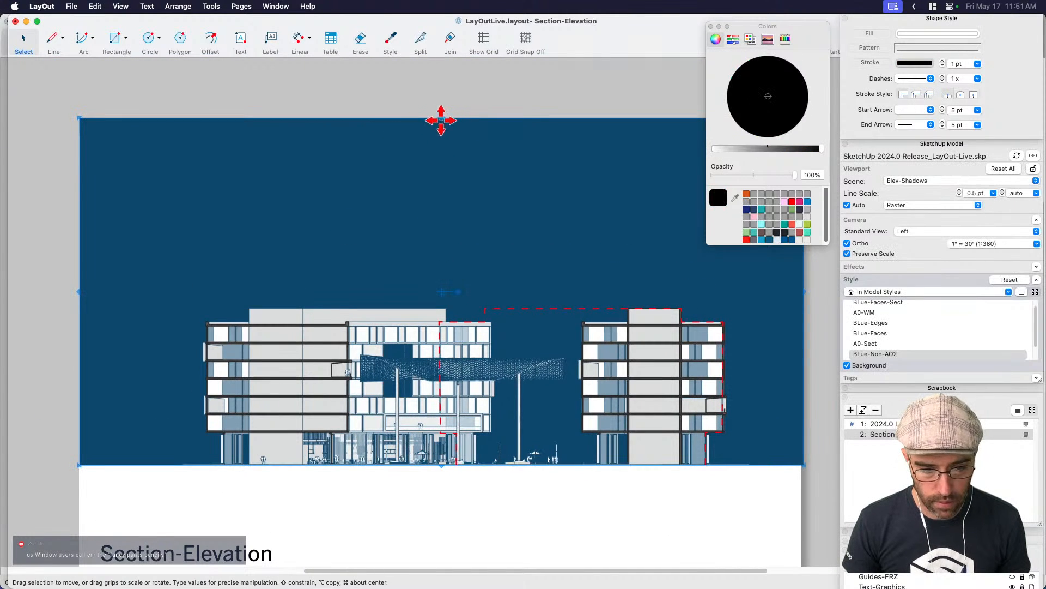
Lower the upper edge of the elevation viewport slightly and deselect the viewport.
mouse_move(440, 116)
left_mouse_down()
mouse_move(441, 167)
mouse_move(453, 169)
mouse_move(441, 165)
mouse_move(437, 134)
left_mouse_up()
middle_click_drag(381, 491, 413, 417)
left_click(397, 448)
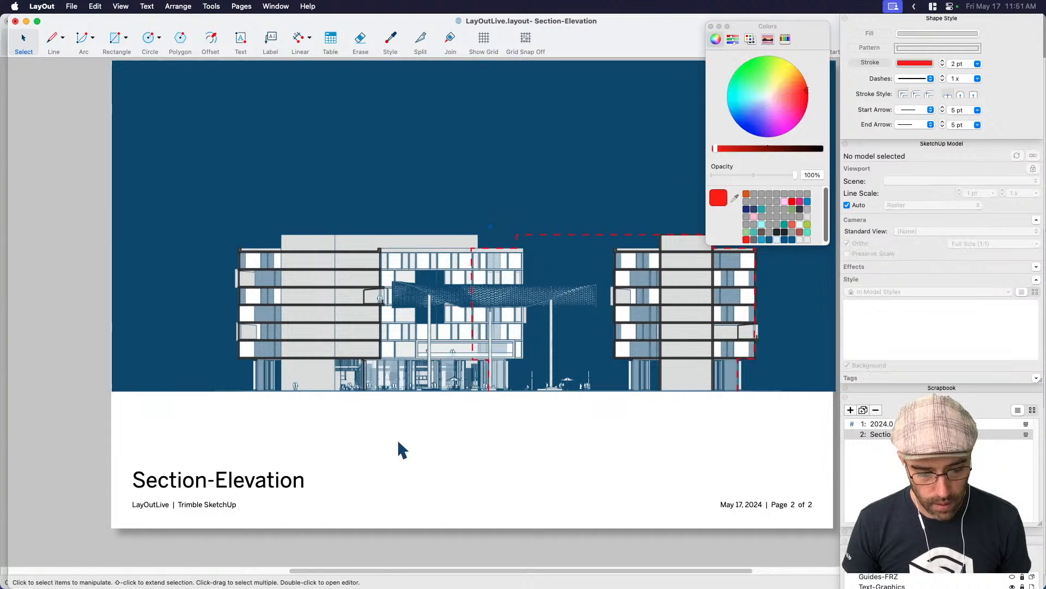
Draw a straight ground line along the viewport's lower edge, from the page's left side to its right side.
key("l")
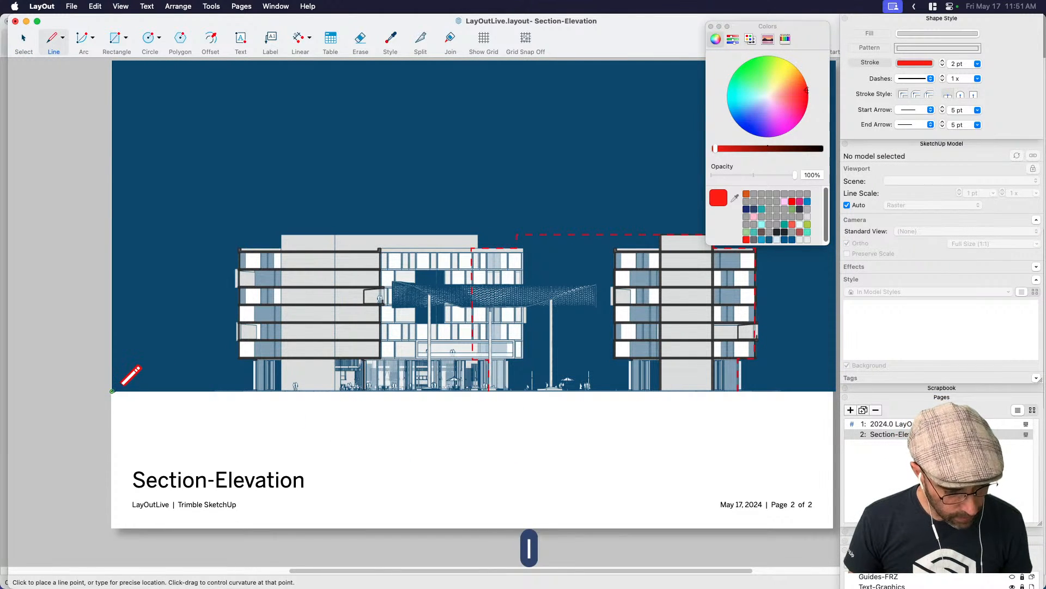
left_click(112, 391)
scroll(763, 392, "right", 3)
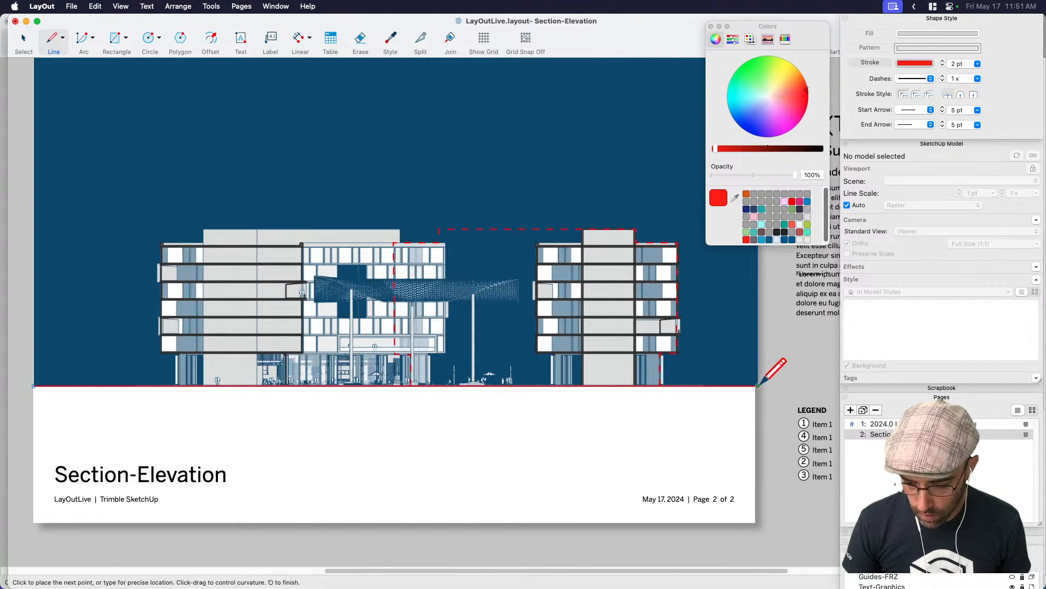
left_click(759, 385)
key("space")
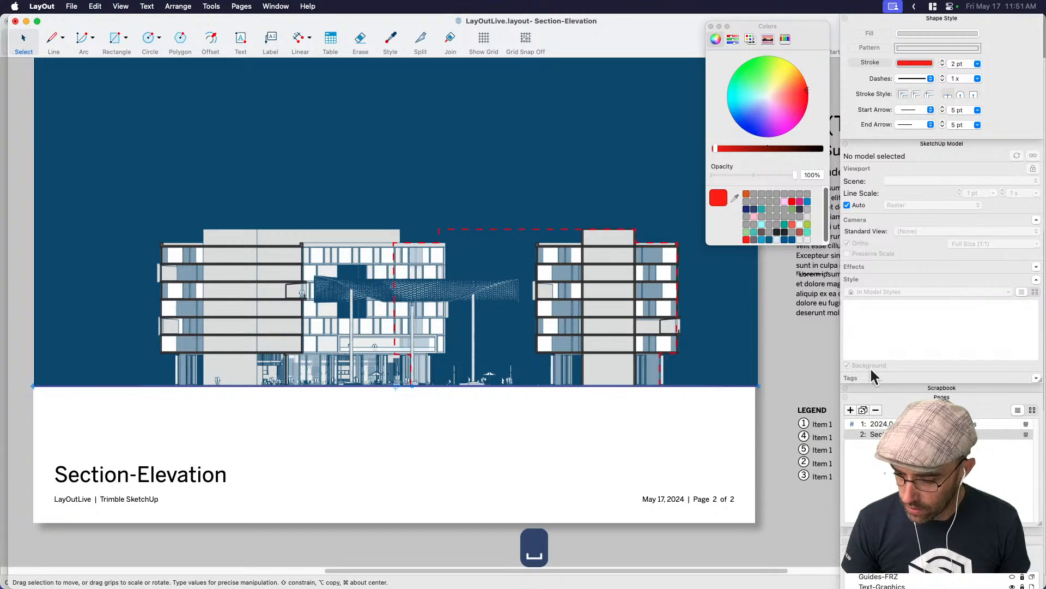
Give the ground line a light blue stroke with a 10 pt width.
left_click(762, 240)
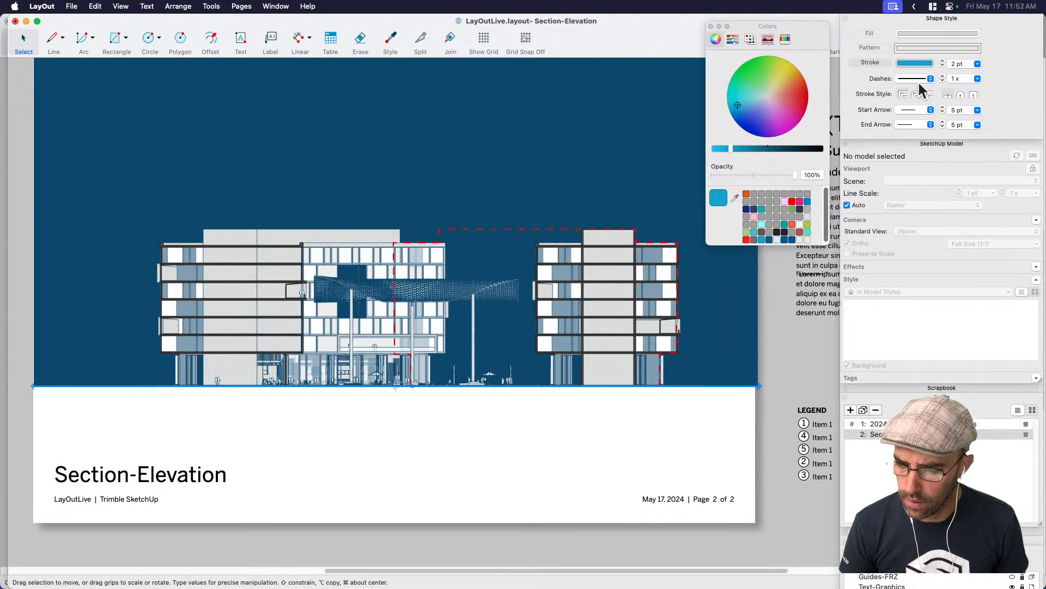
left_click(973, 64)
type("10")
key("Tab")
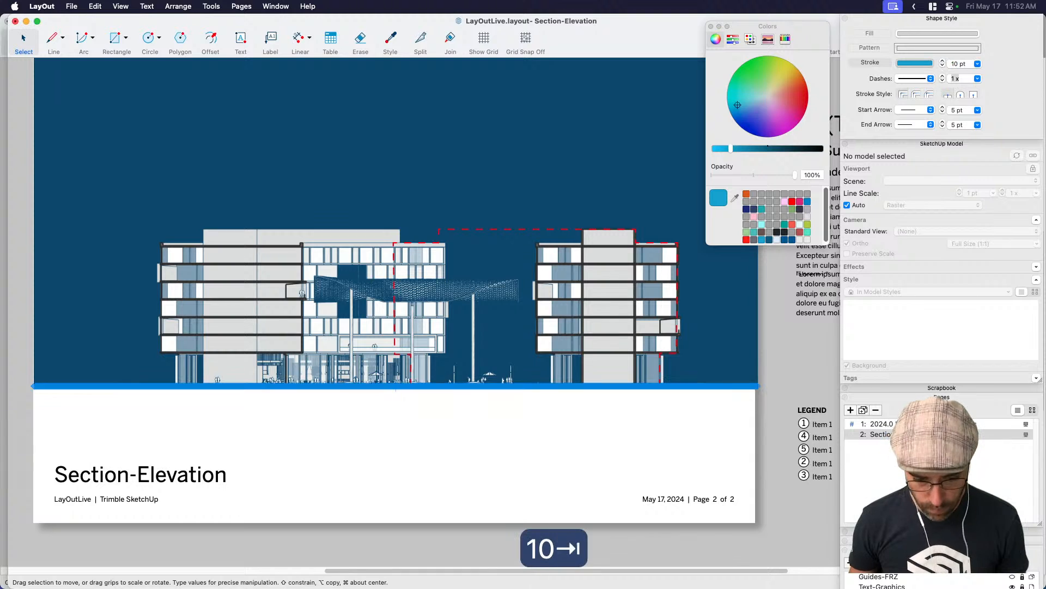
Nudge the blue ground line down so its upper edge meets the base of the building, and deselect it.
scroll(470, 390, "up", 5)
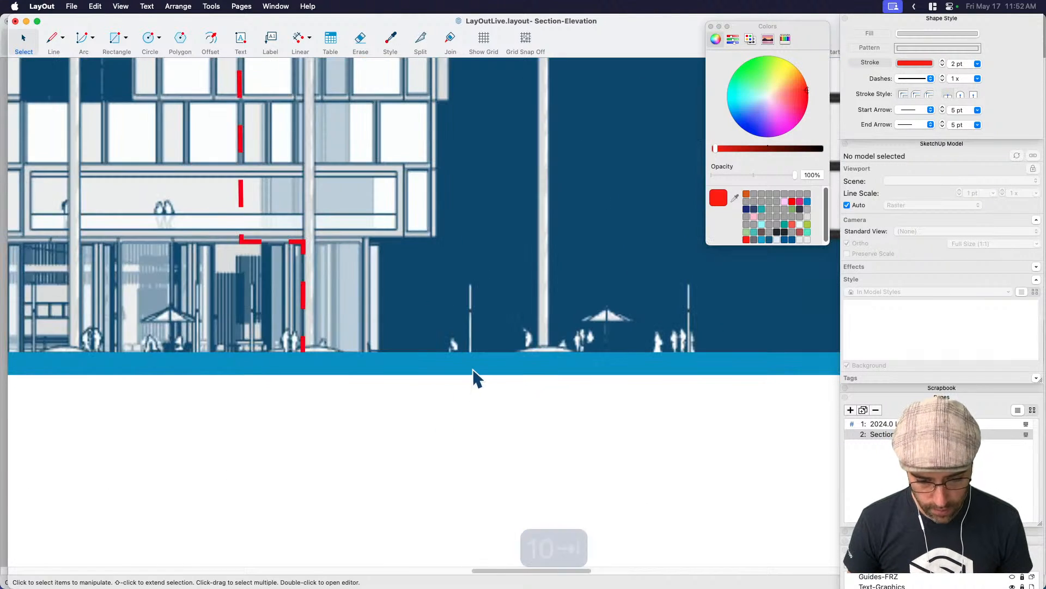
scroll(482, 414, "down", 6)
scroll(486, 428, "up", 2)
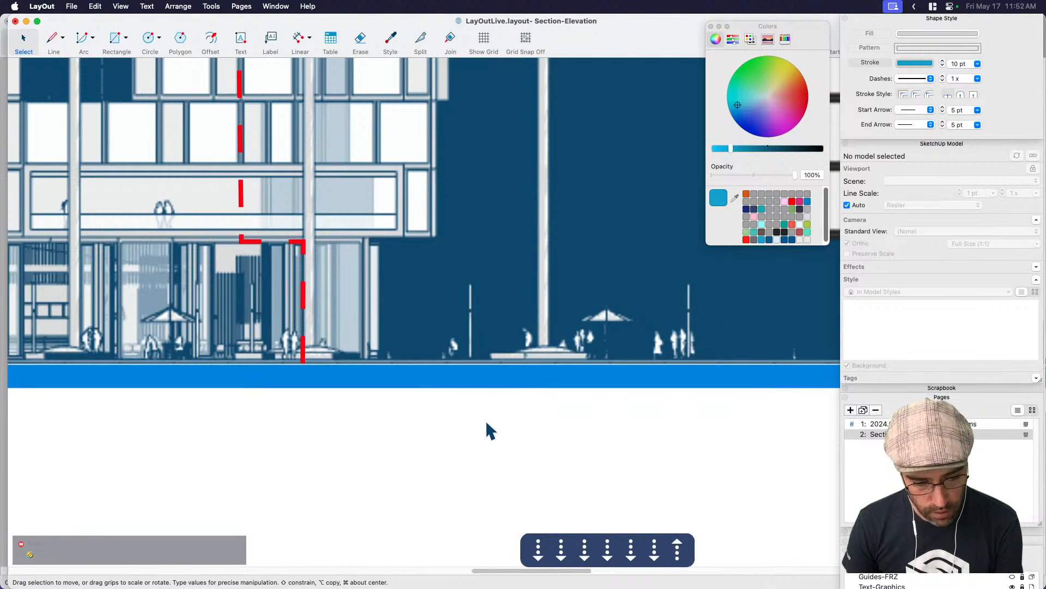
scroll(493, 428, "up", 1)
scroll(492, 428, "down", 1)
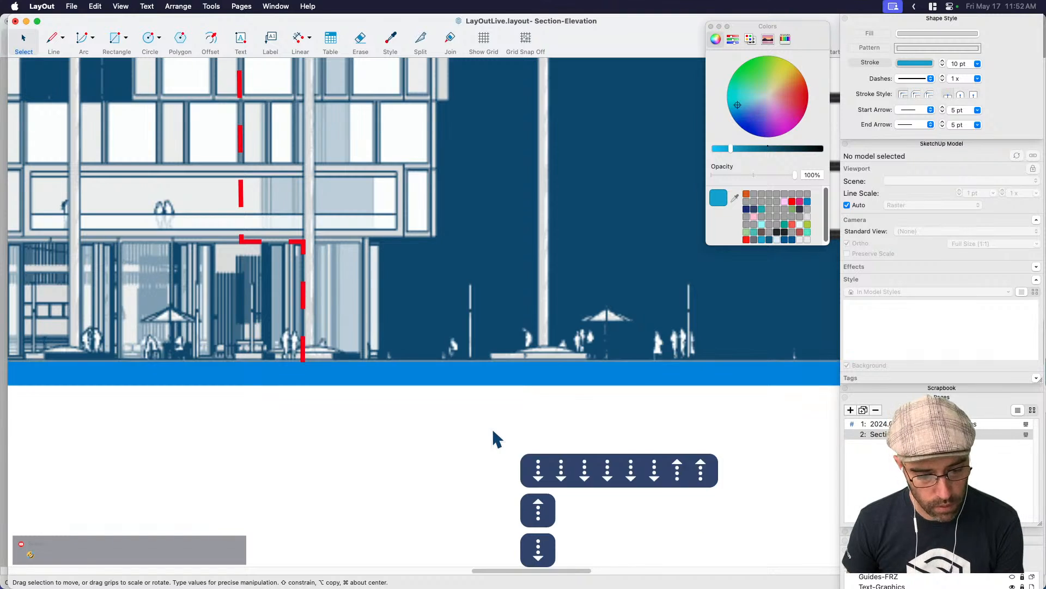
scroll(492, 427, "up", 2)
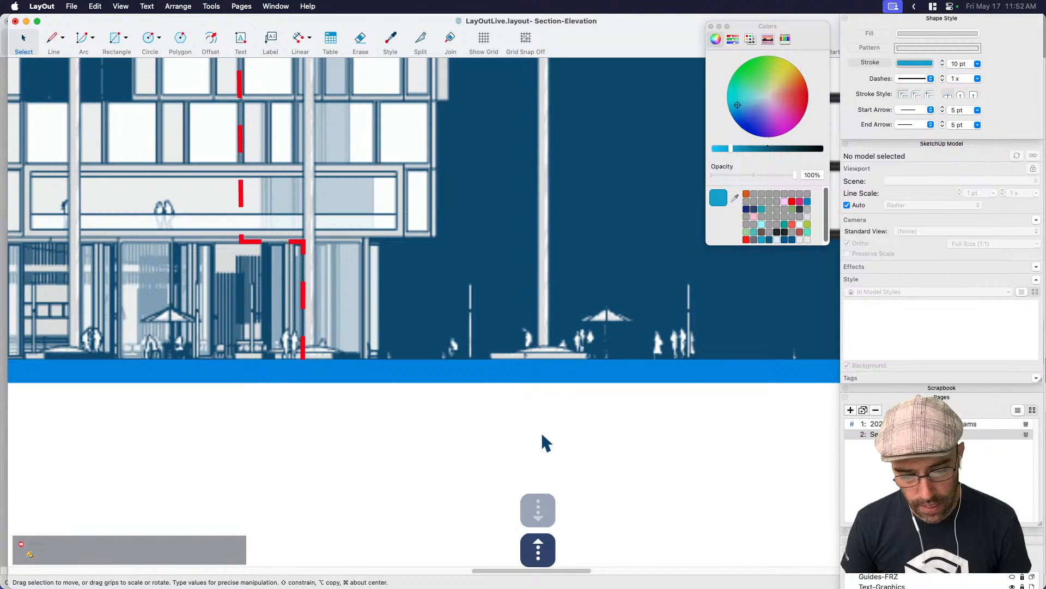
left_click(610, 423)
Switch to the SketchUp model and open the edge settings of the BLue-Edges style.
scroll(599, 425, "up", 1)
scroll(602, 334, "up", 2)
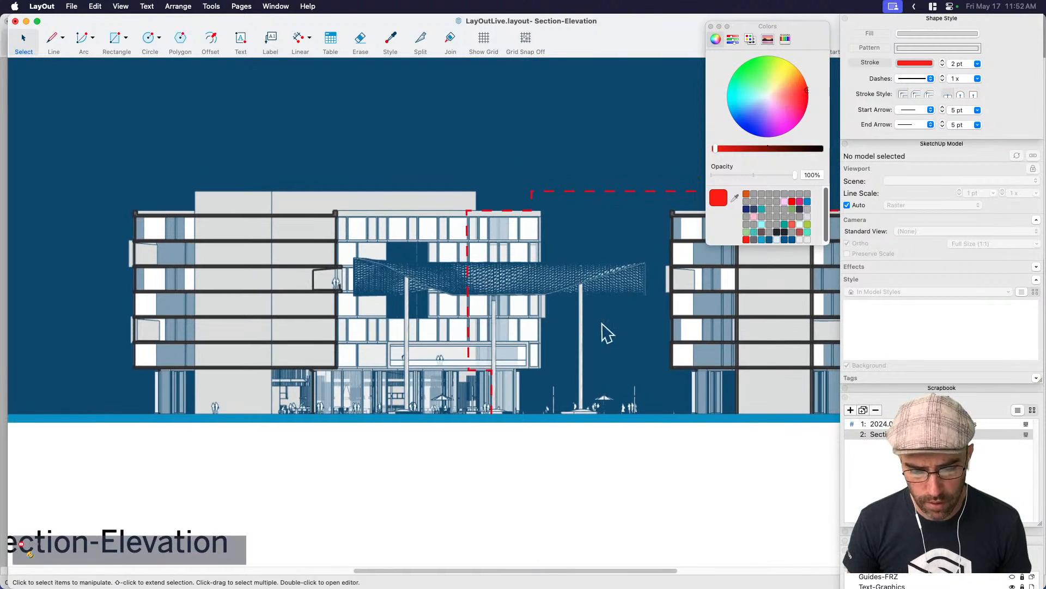
scroll(531, 344, "up", 1)
scroll(536, 357, "right", 1)
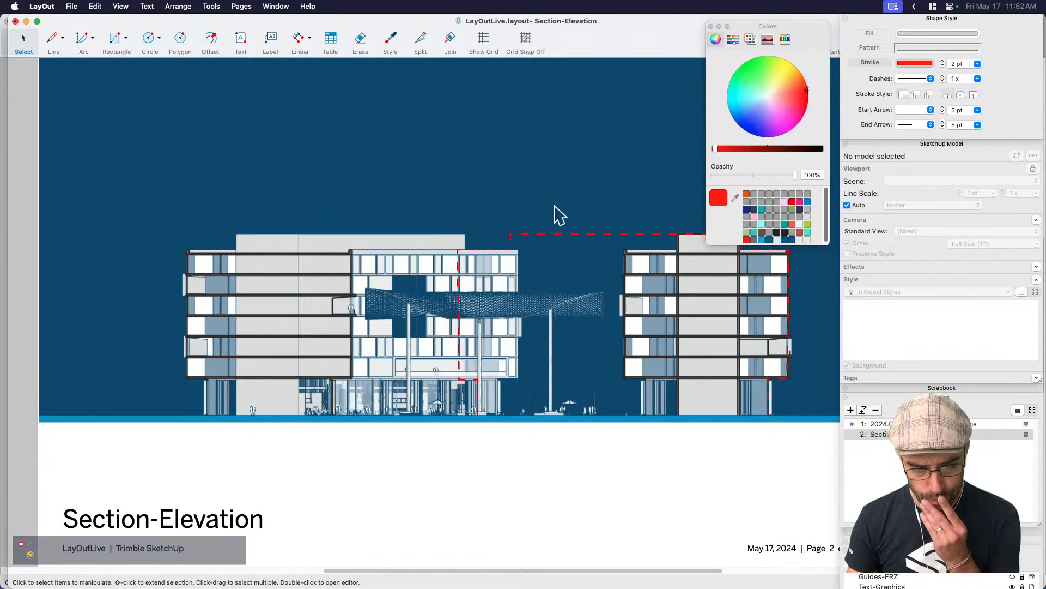
scroll(520, 310, "down", 2)
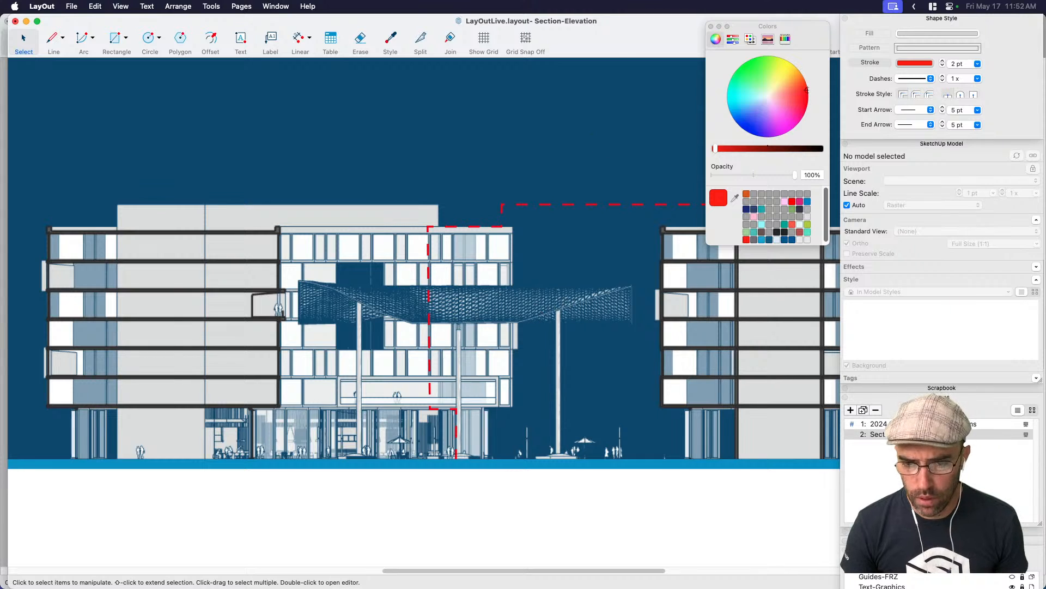
left_click(603, 299)
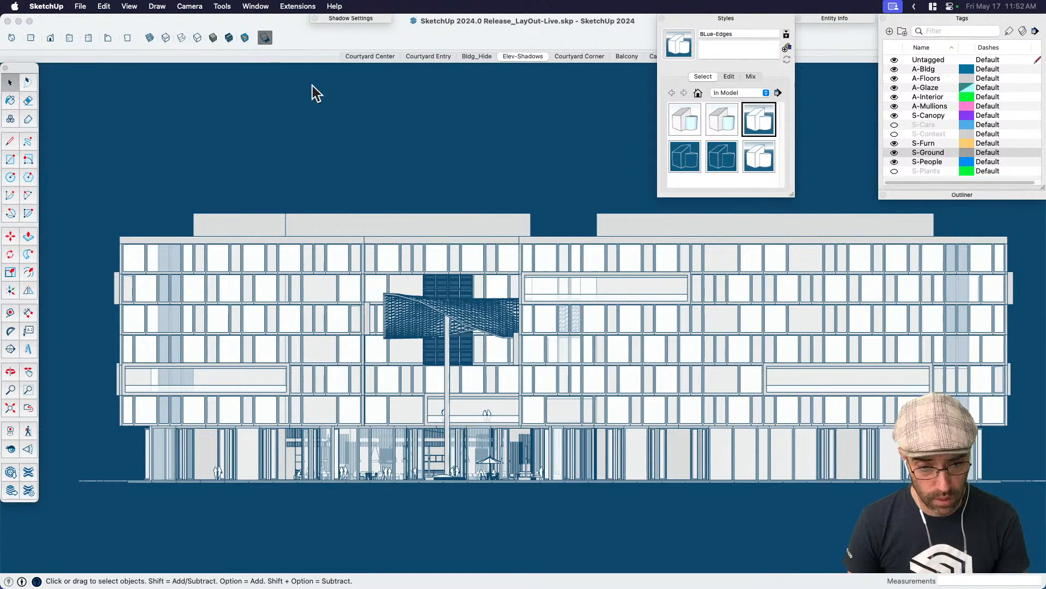
left_click(728, 76)
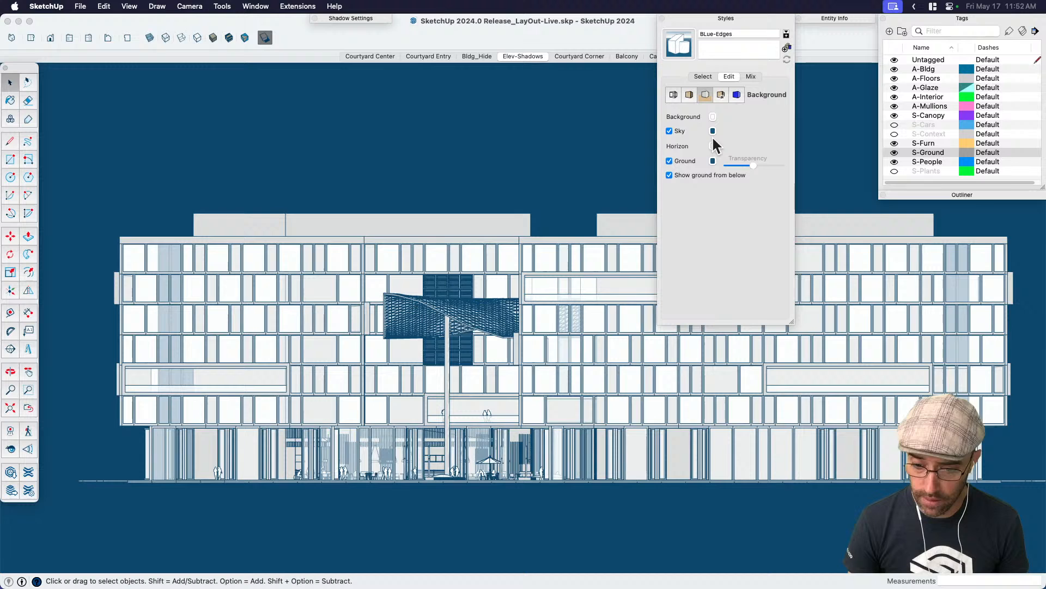
left_click(675, 94)
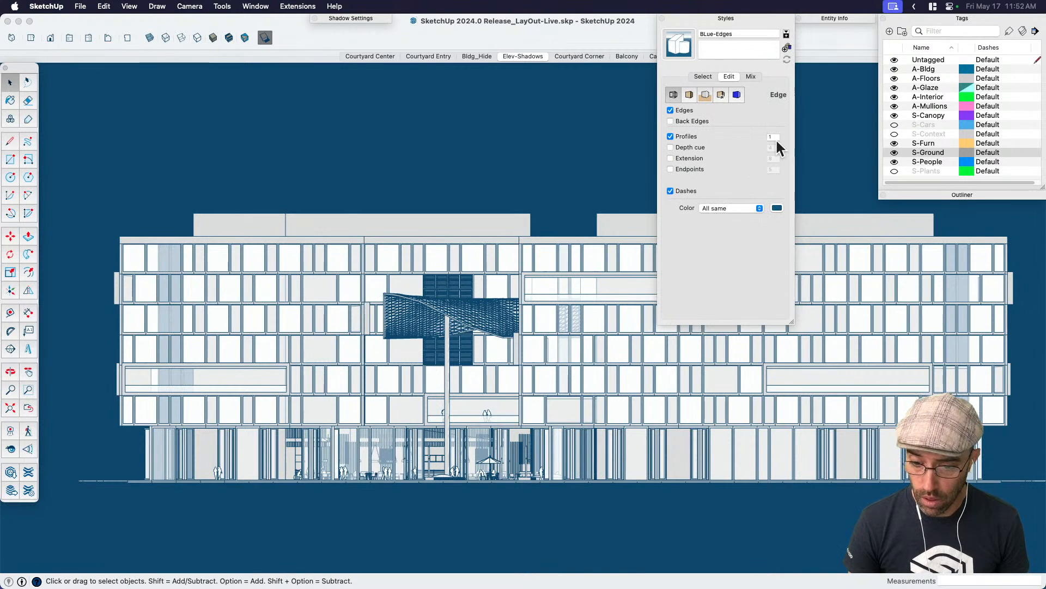
Toggle Profiles off and back on to compare how the canopy's edges display.
left_click(671, 136)
scroll(447, 316, "up", 3)
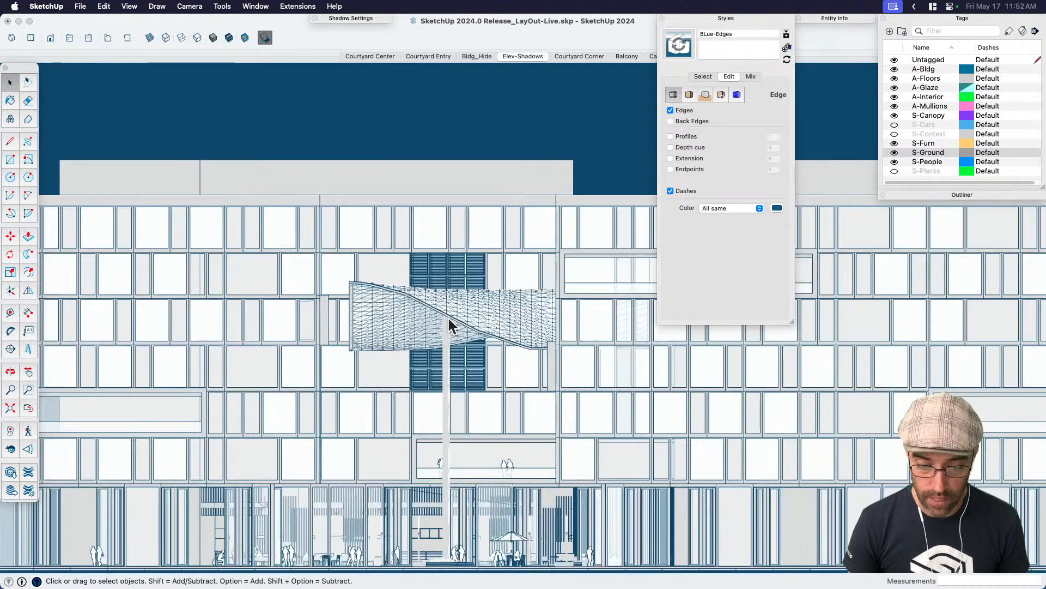
scroll(447, 317, "up", 2)
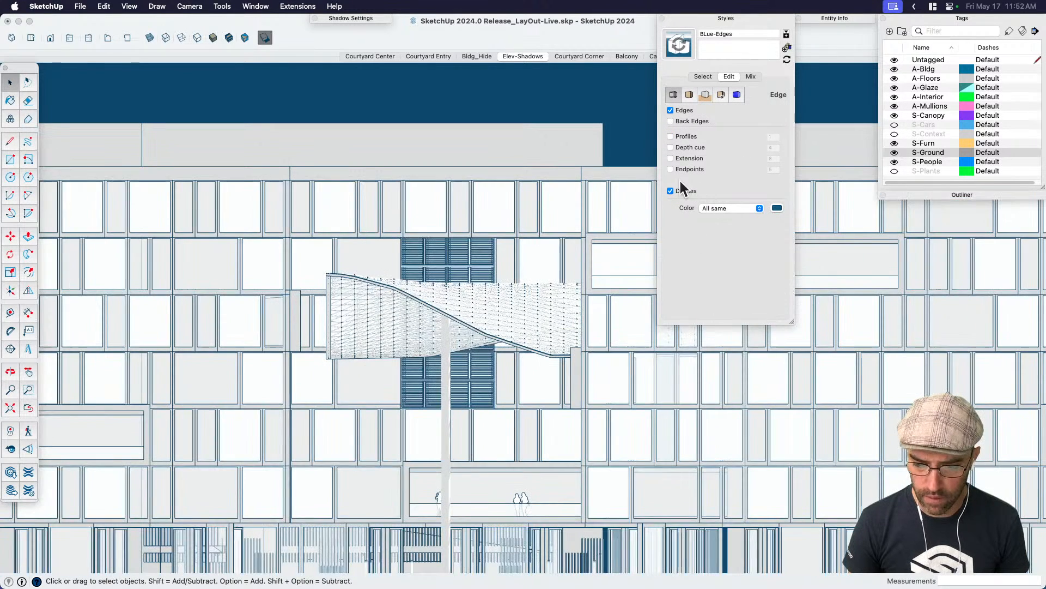
left_click(670, 137)
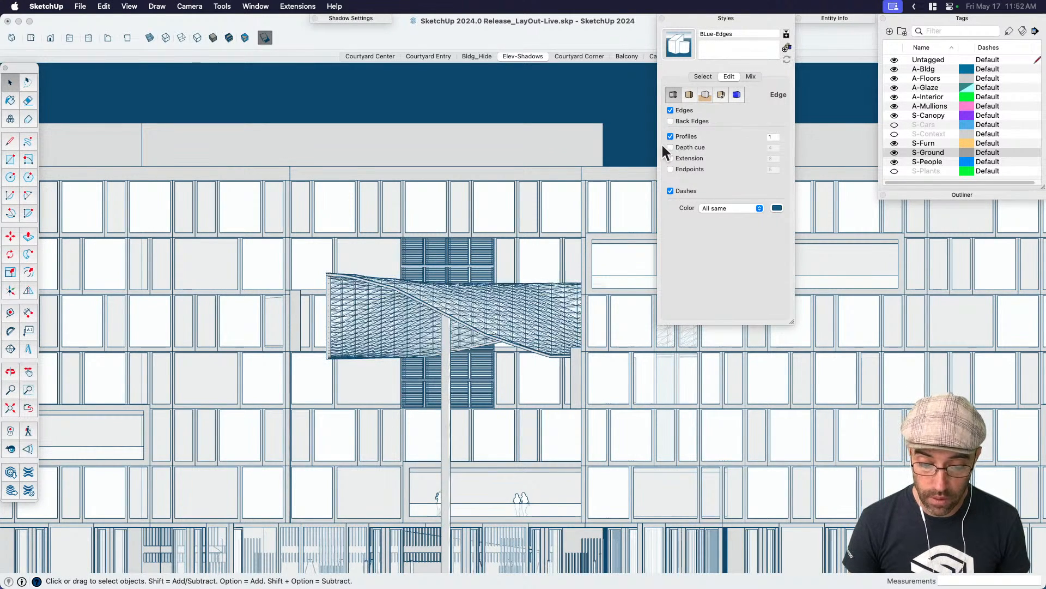
scroll(443, 414, "up", 2)
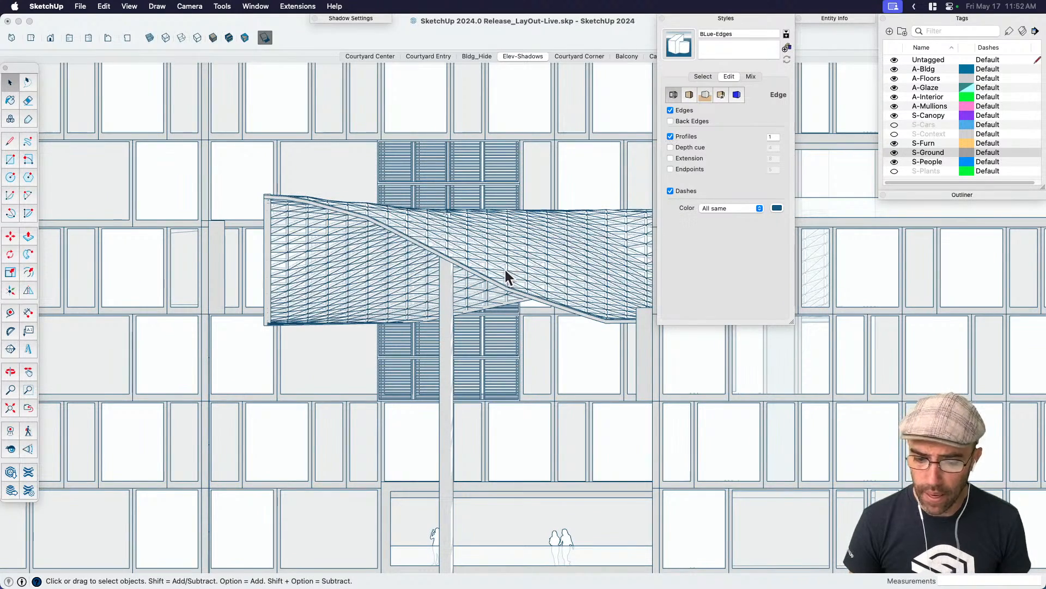
scroll(431, 311, "down", 5)
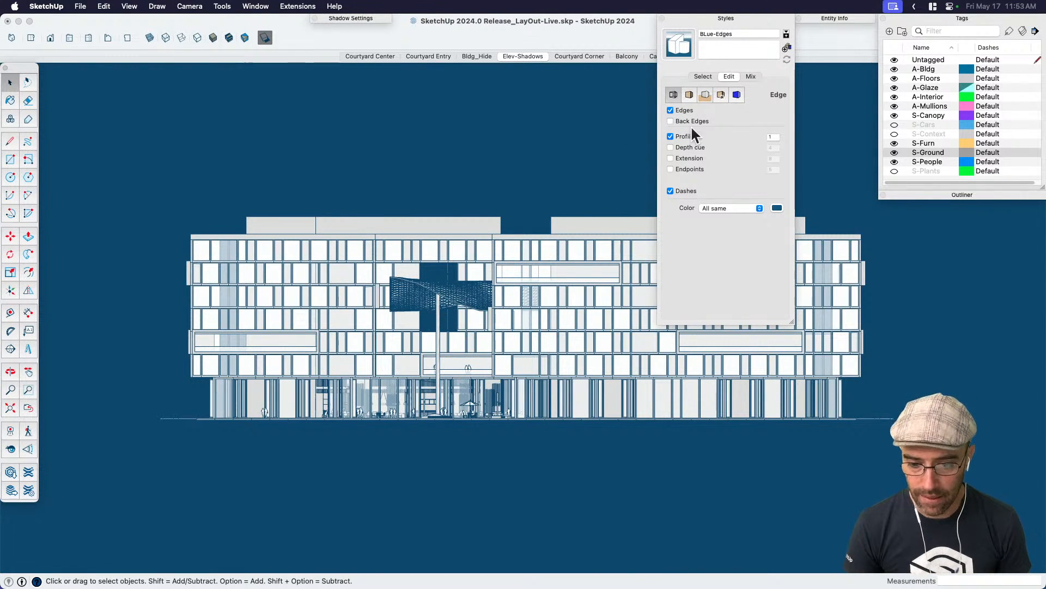
Turn off Profiles and save the result as a new style named BLue-Edges-NoProfiles.
left_click(671, 137)
scroll(440, 286, "up", 10)
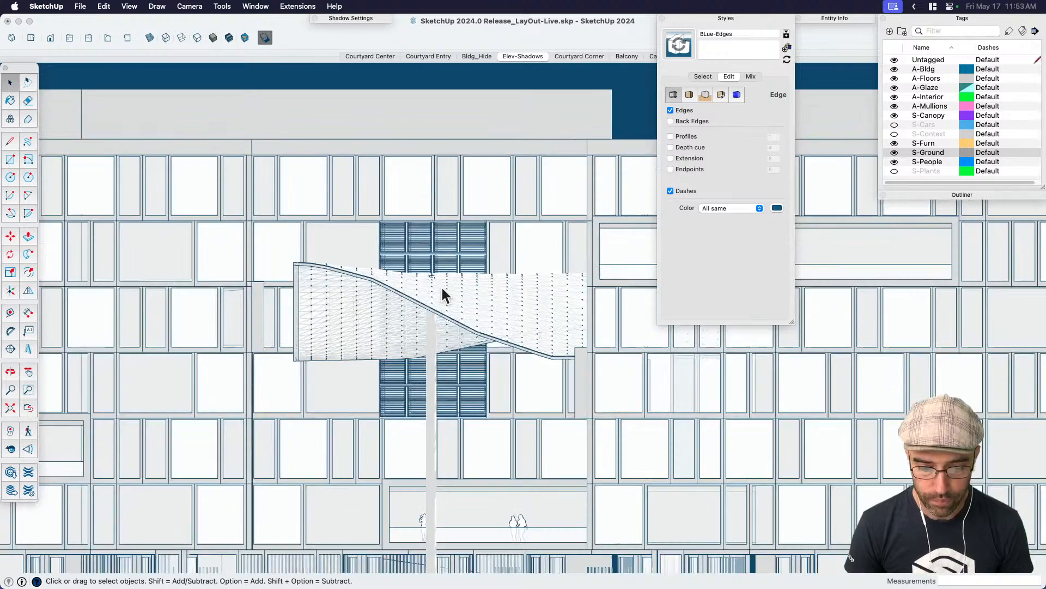
scroll(440, 300, "up", 2)
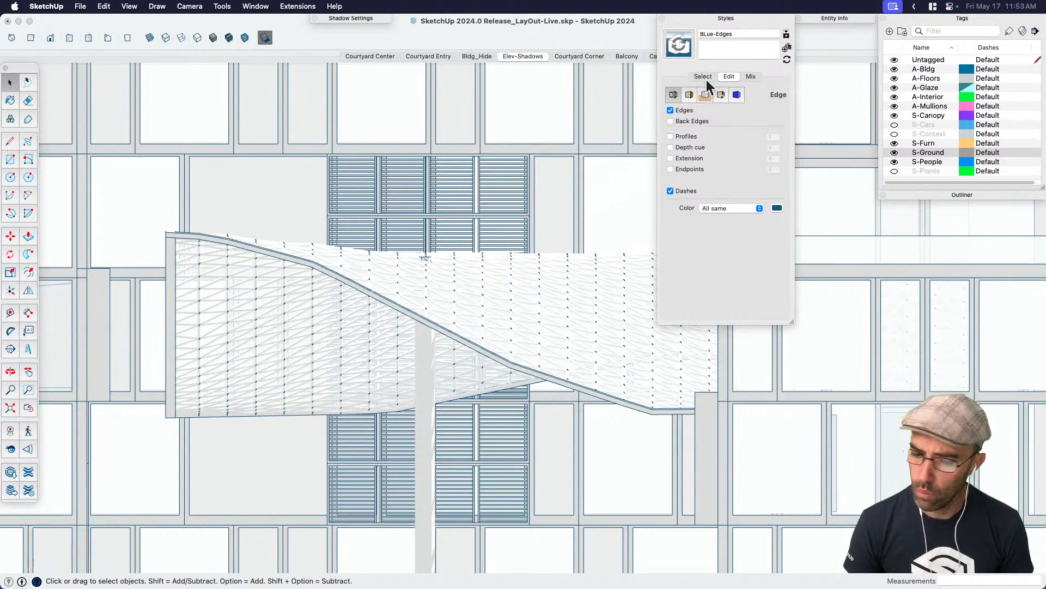
left_click(786, 49)
left_click(749, 33)
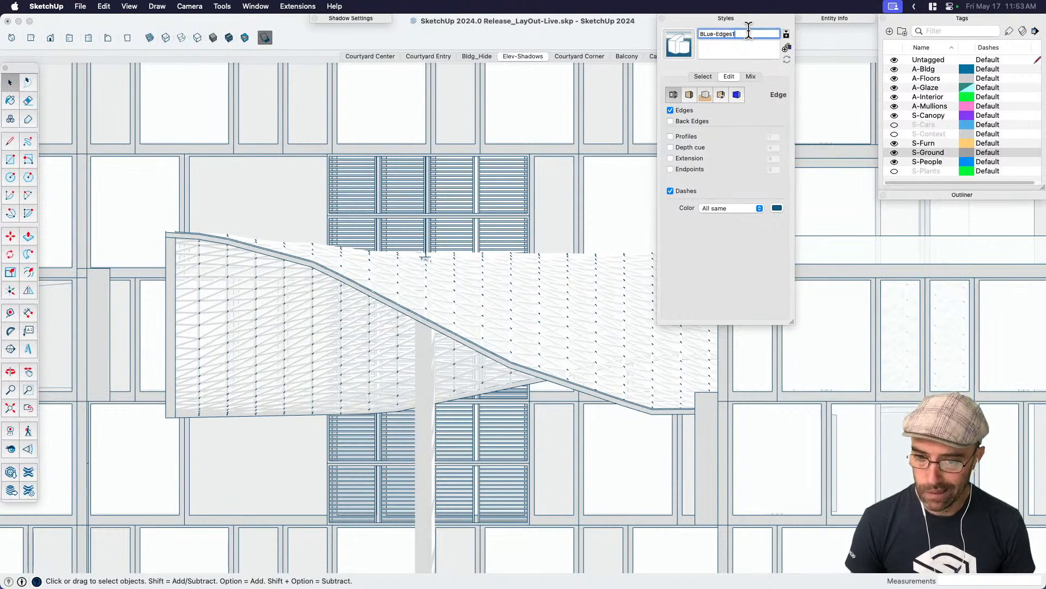
key("BackSpace")
type("-N")
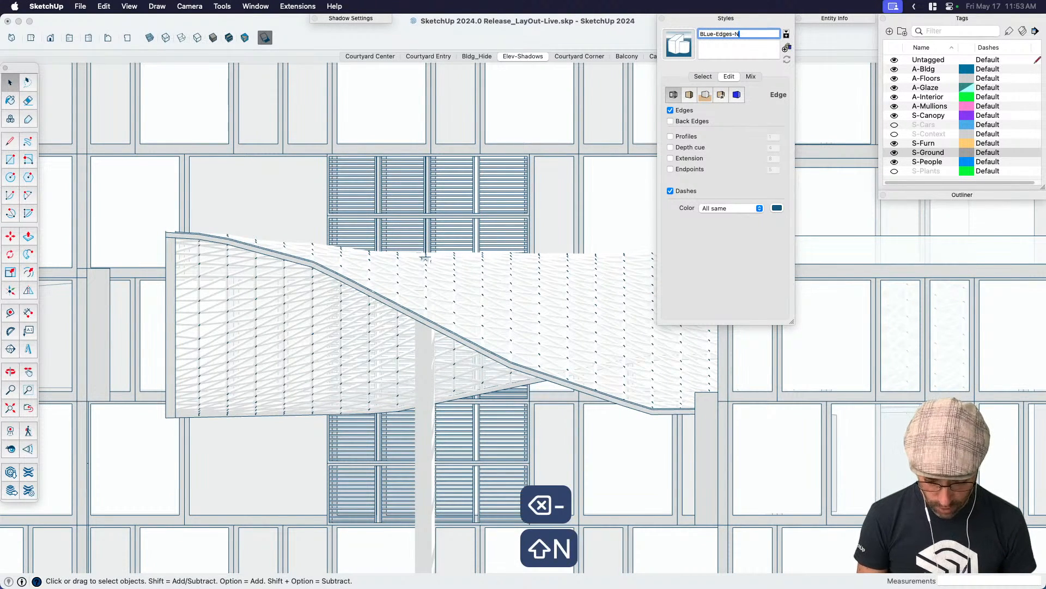
type("oProfiles")
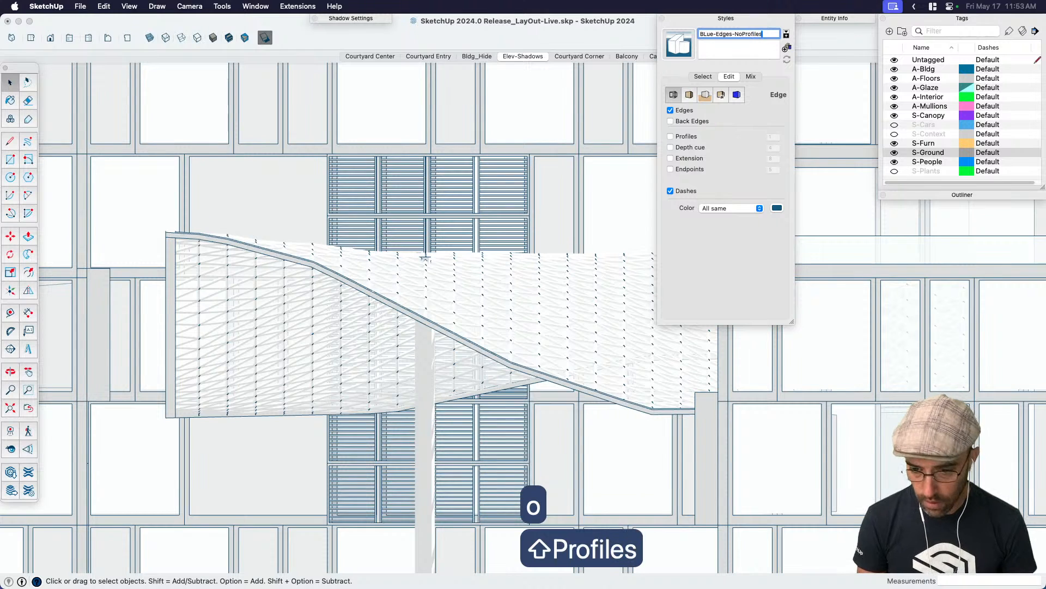
key("Return")
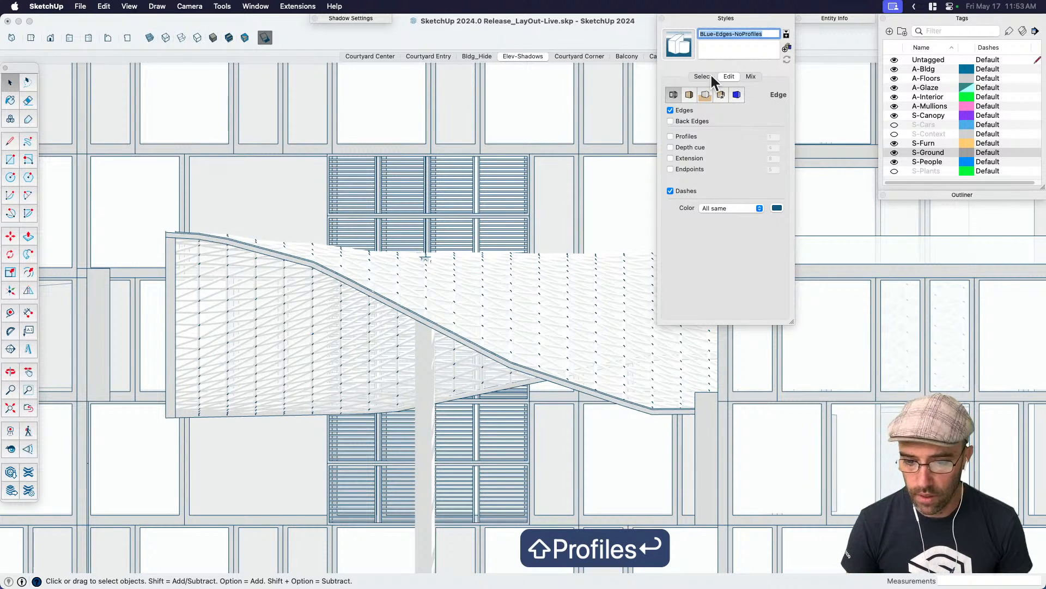
Compare the BLue-Edges and BLue-Edges-NoProfiles styles on the canopy elevation.
left_click(703, 76)
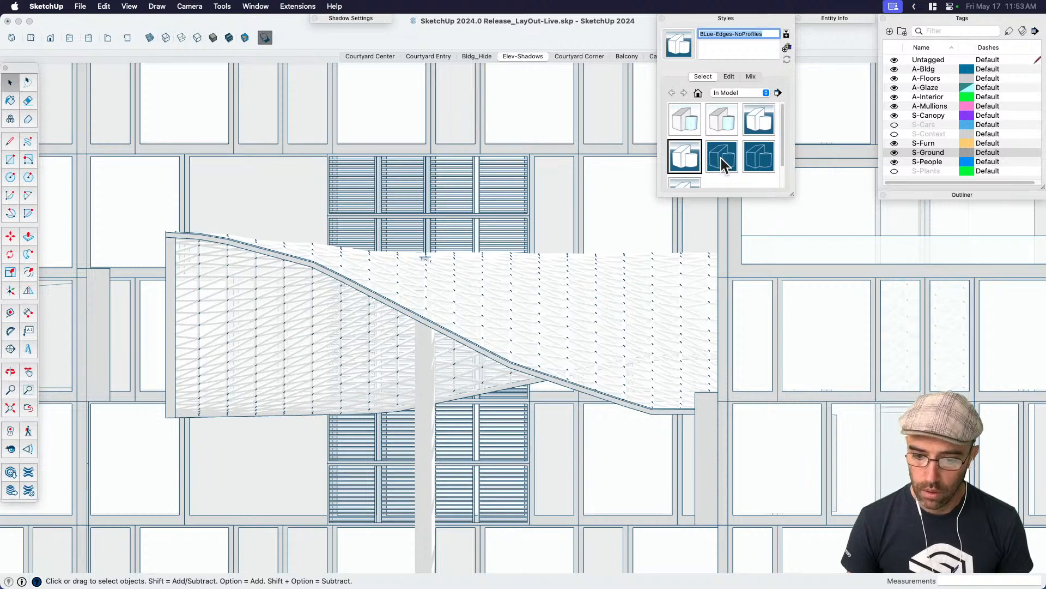
left_click(755, 126)
scroll(502, 232, "down", 5)
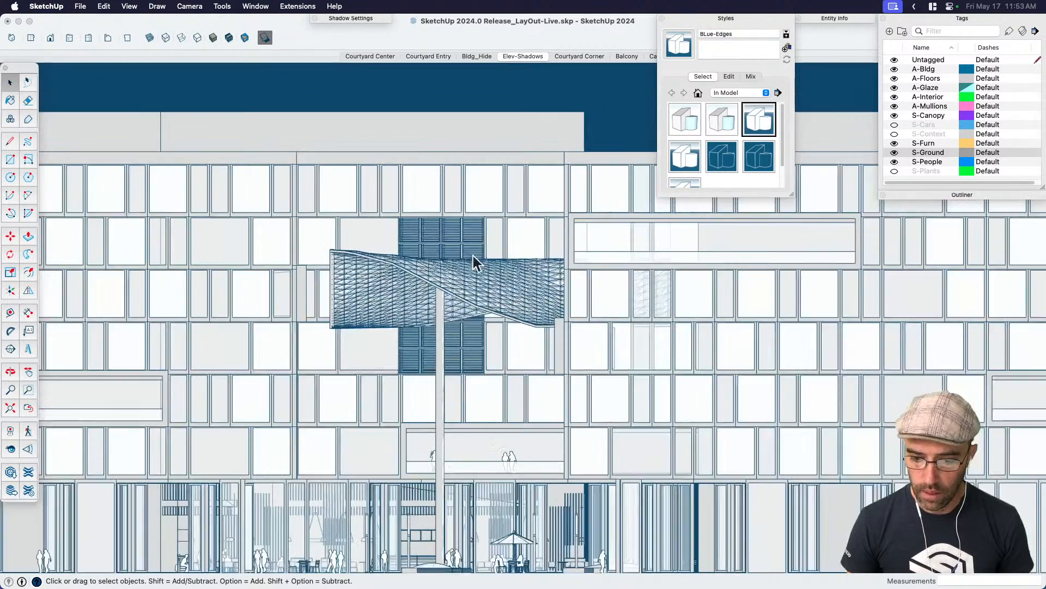
left_click(689, 157)
scroll(687, 172, "down", 1)
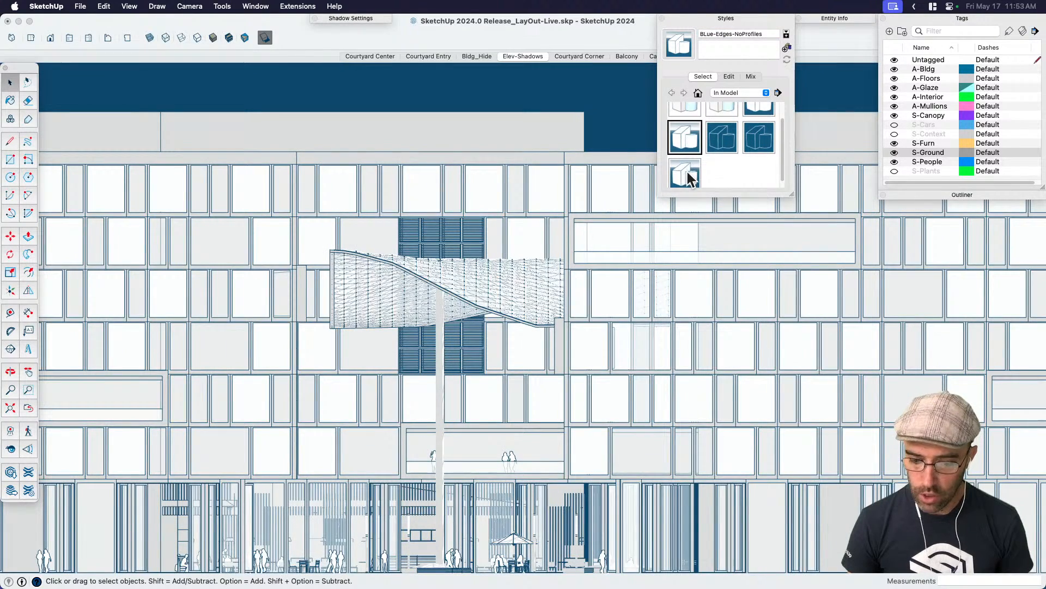
Apply the BLue-Non-AO2 style, create a new style from it and open the new style's name for editing.
left_click(688, 172)
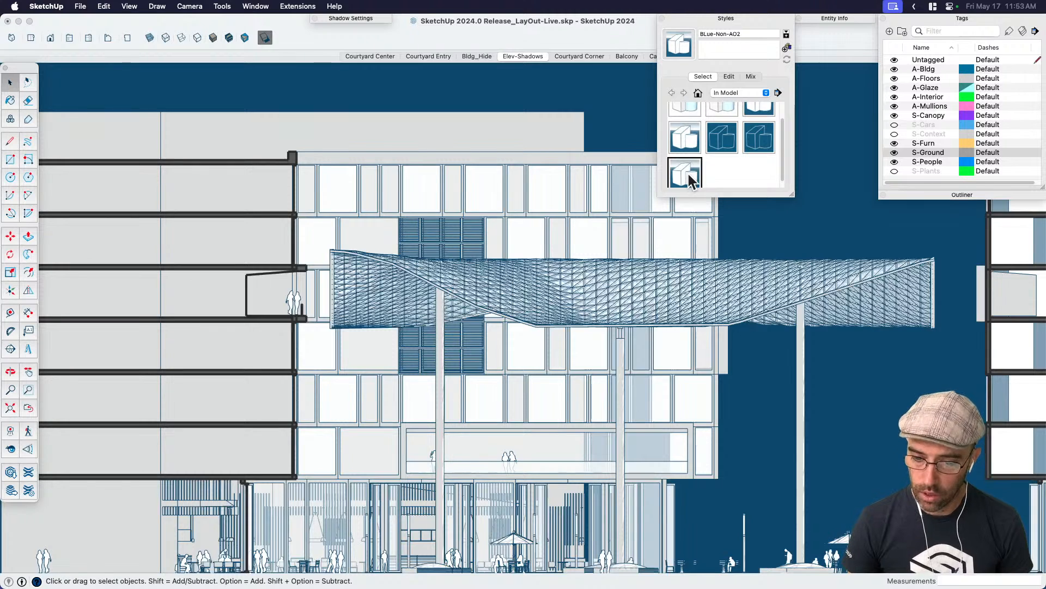
left_click(786, 48)
left_click(747, 34)
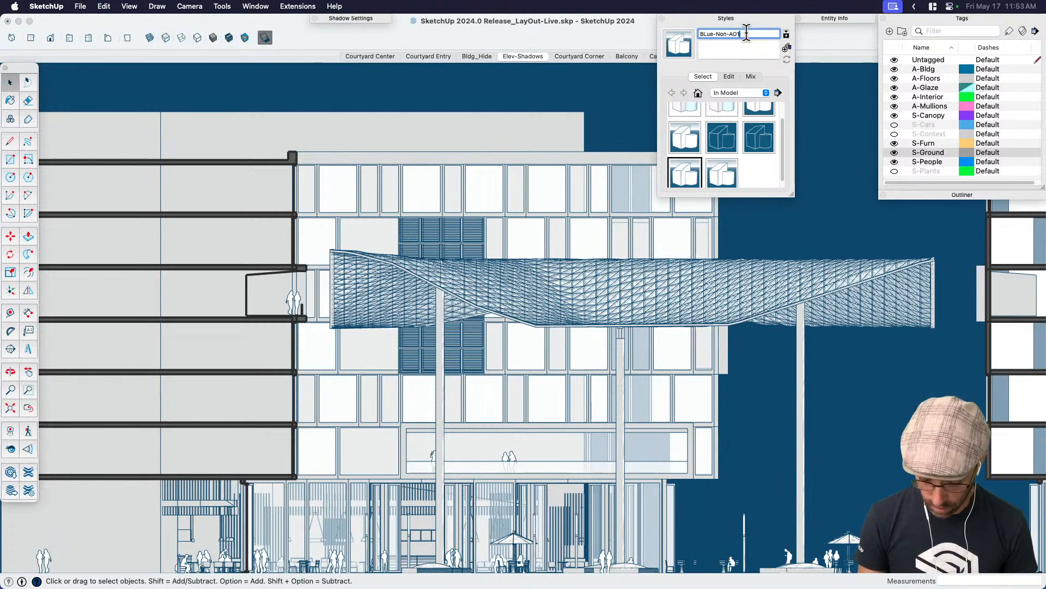
Rename the newly created style as BLue-Non-AO-NoProfiles.
key("BackSpace")
type("-NoProf")
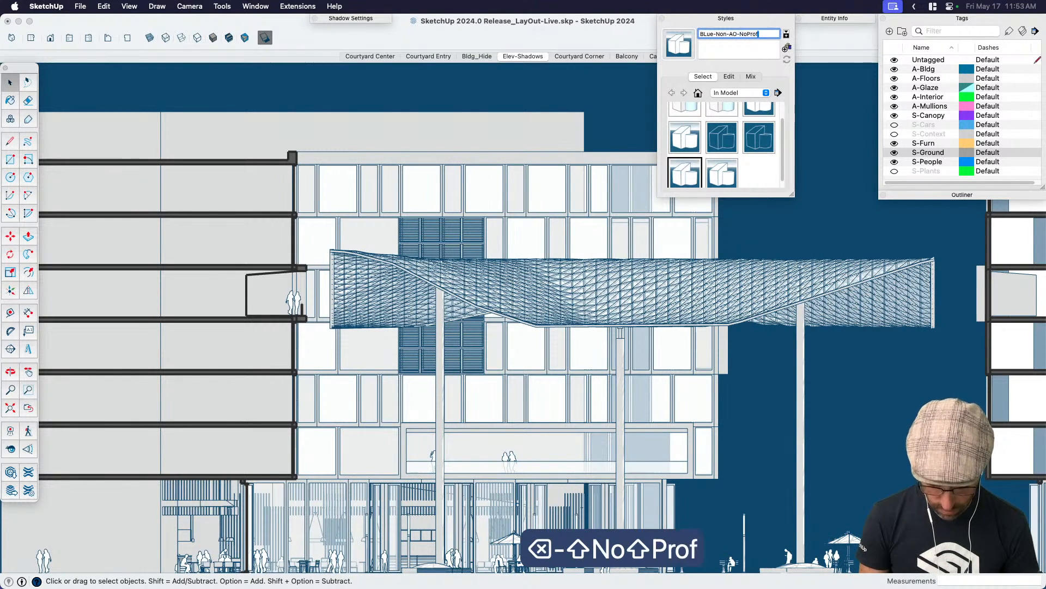
type("iles")
key("Return")
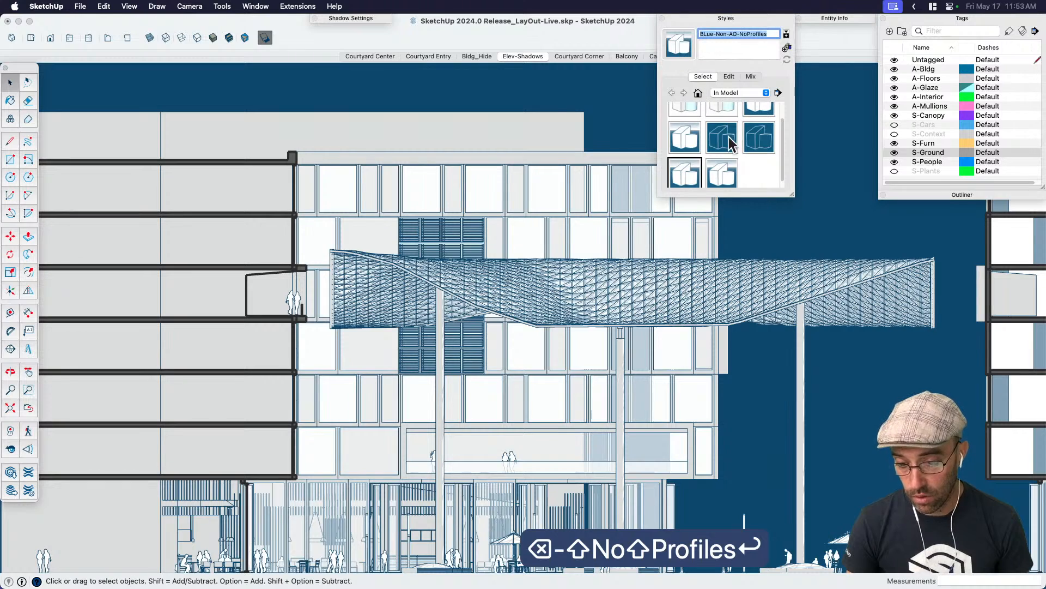
Apply the BLue-Faces style to the model and turn off its Profiles edge setting.
left_click(730, 144)
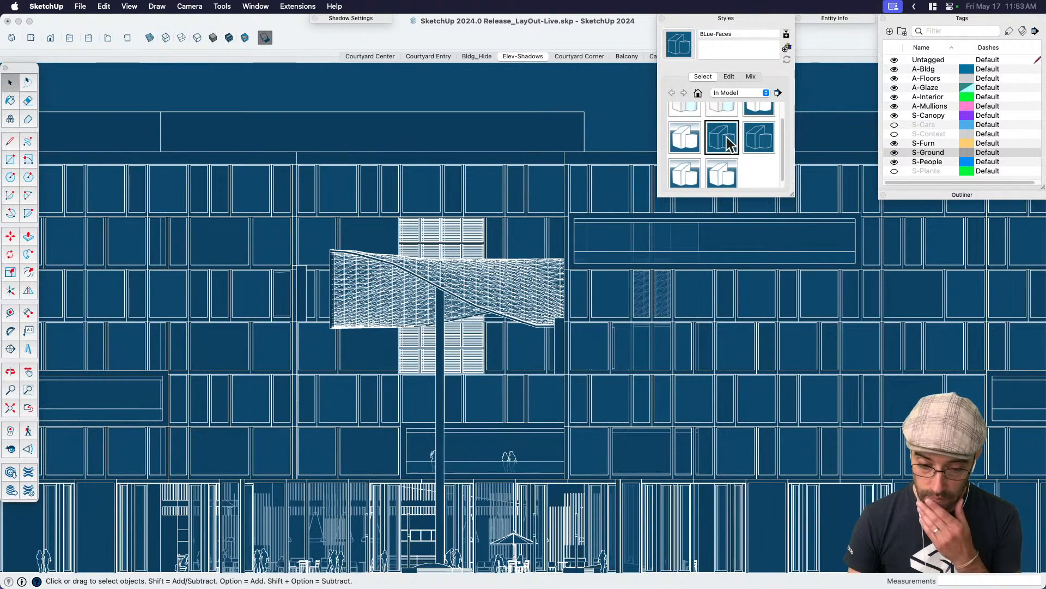
scroll(494, 300, "down", 5)
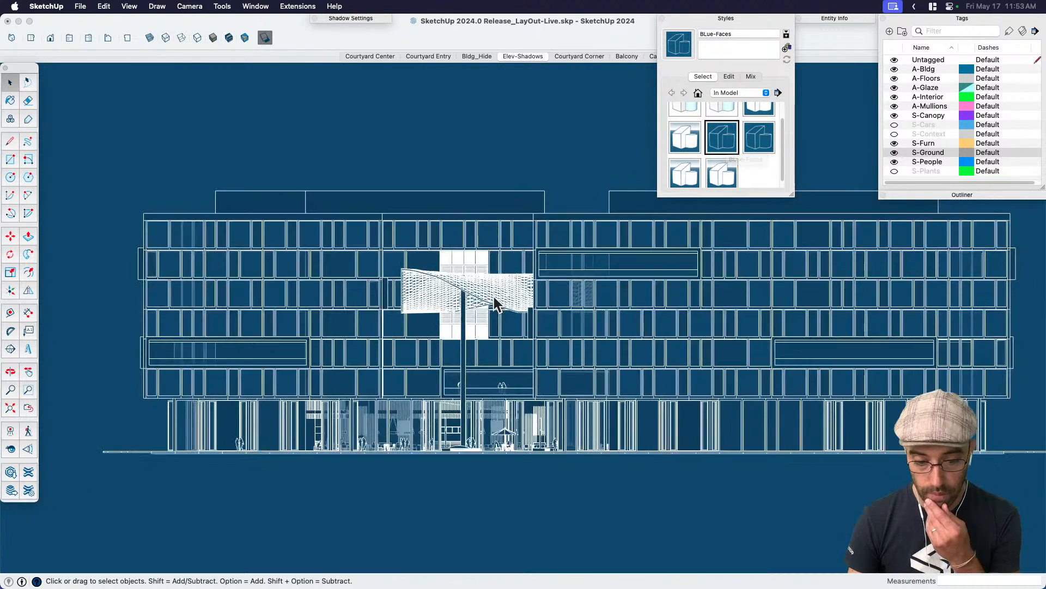
scroll(494, 301, "up", 3)
left_click(729, 77)
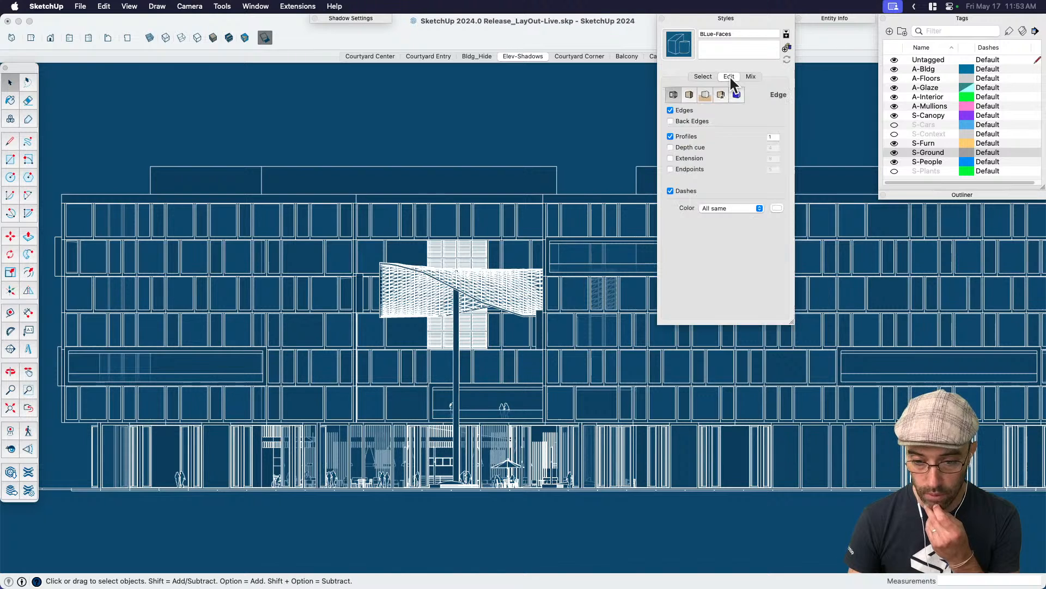
left_click(670, 137)
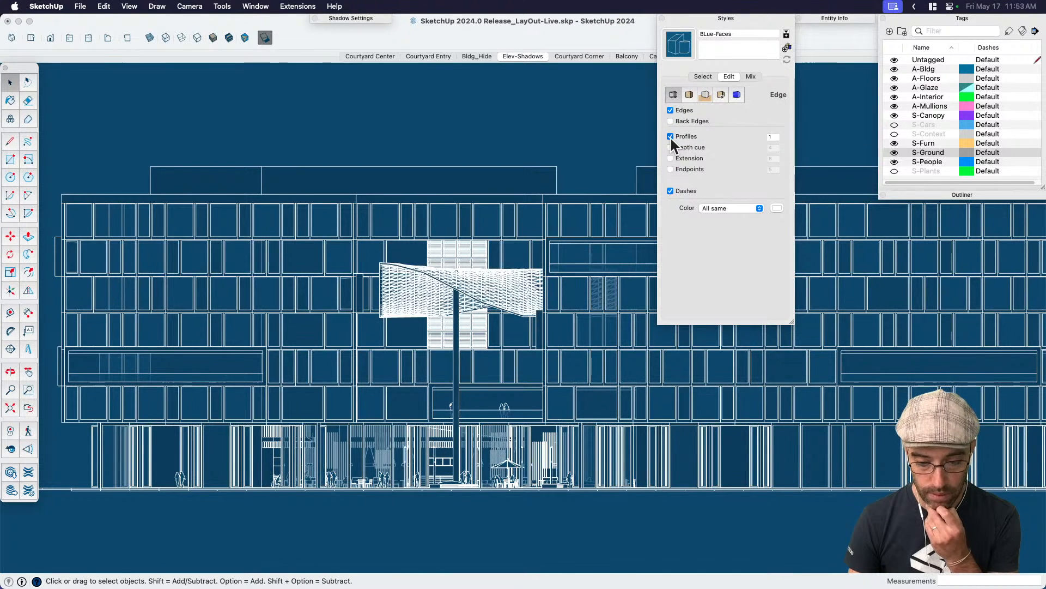
Create a new style from the edited BLue-Faces settings and name it BLue-FacesnoProfiles.
left_click(785, 48)
left_click(749, 34)
key("BackSpace")
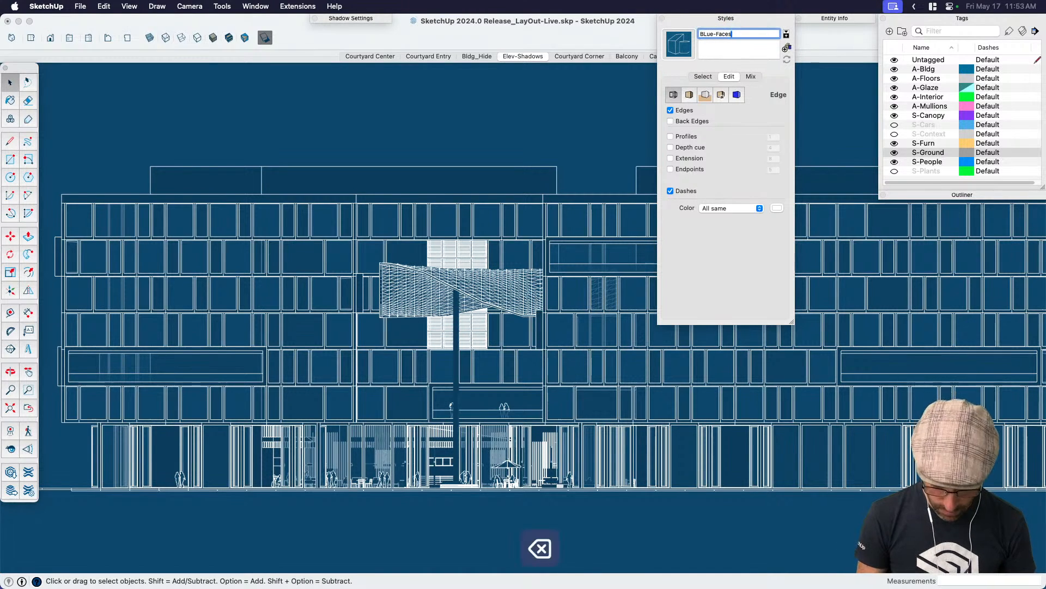
type("noProfiles")
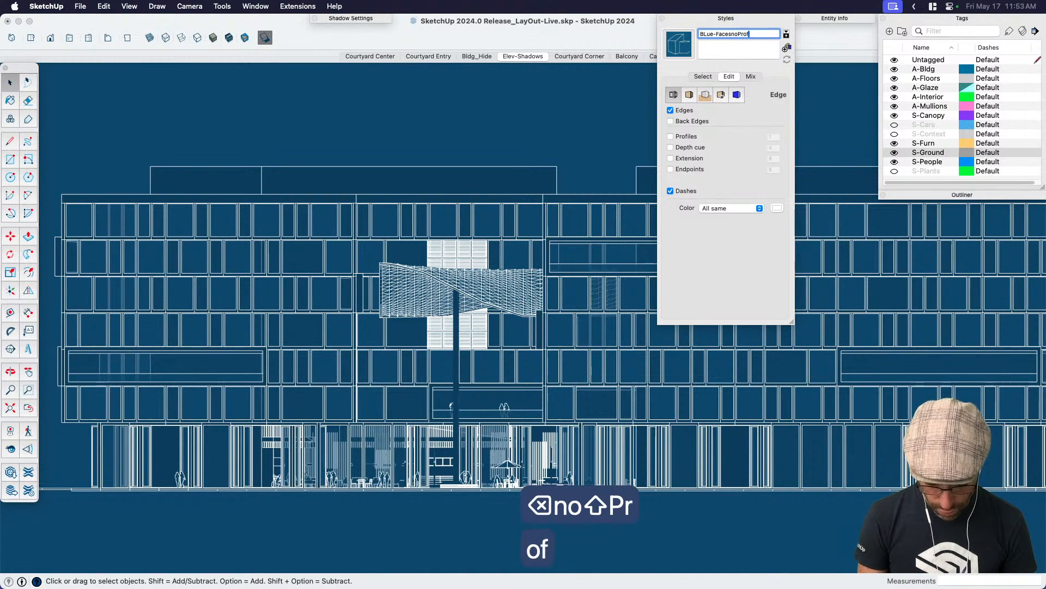
key("Return")
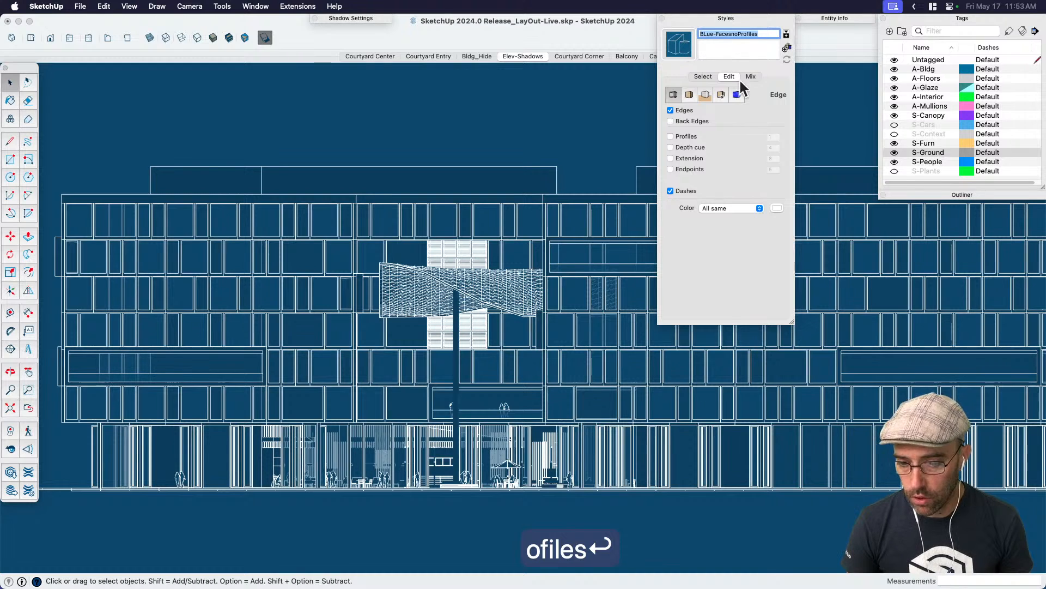
Create a new style from BLue-Faces-Sect and name it BLue-Faces-Sect-NoProfiles.
left_click(702, 77)
scroll(725, 163, "down", 2)
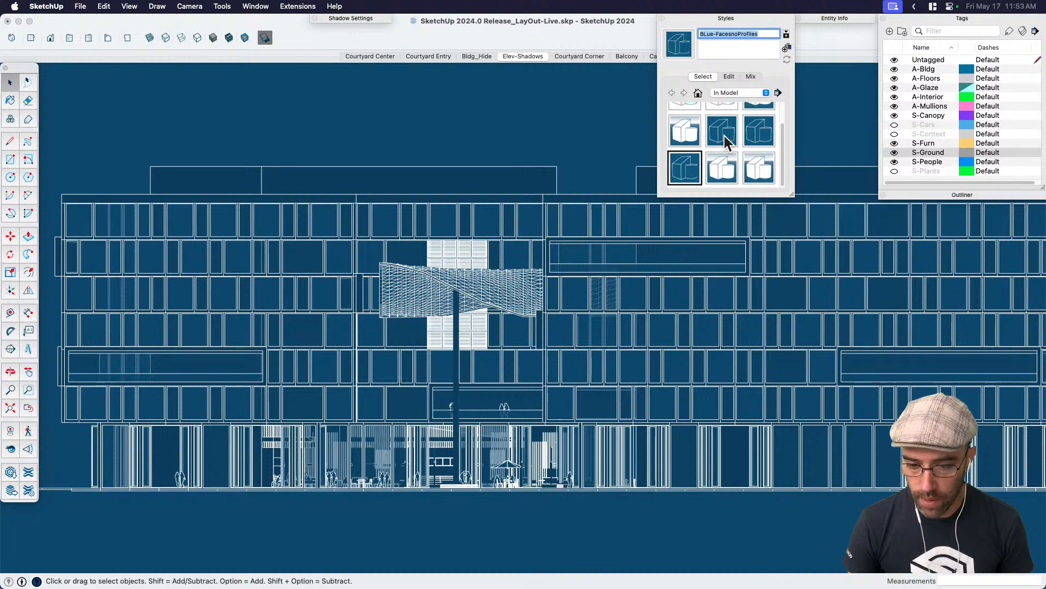
left_click(724, 136)
left_click(761, 136)
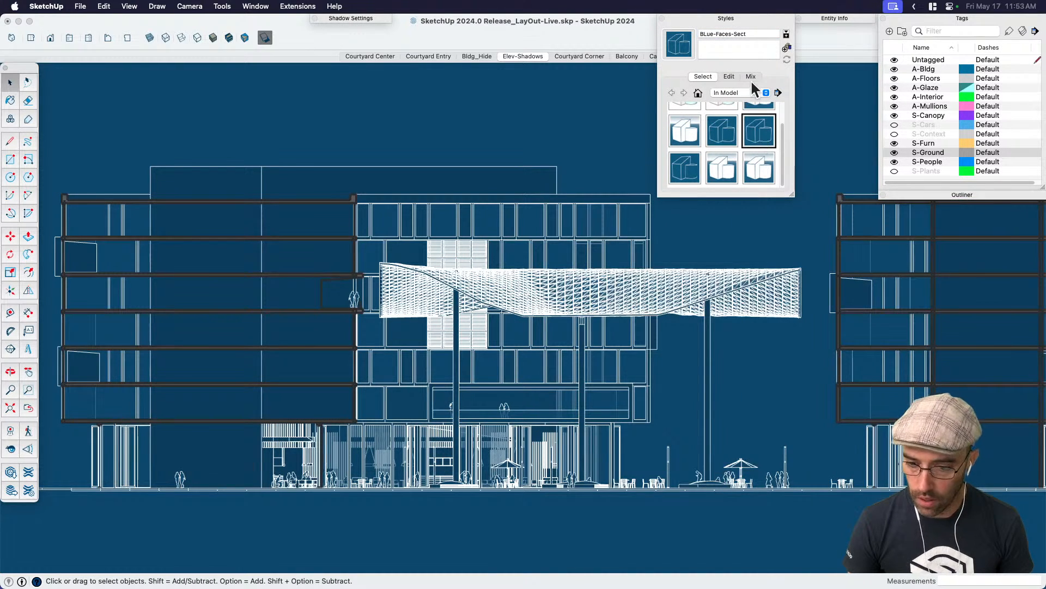
left_click(786, 48)
left_click(758, 34)
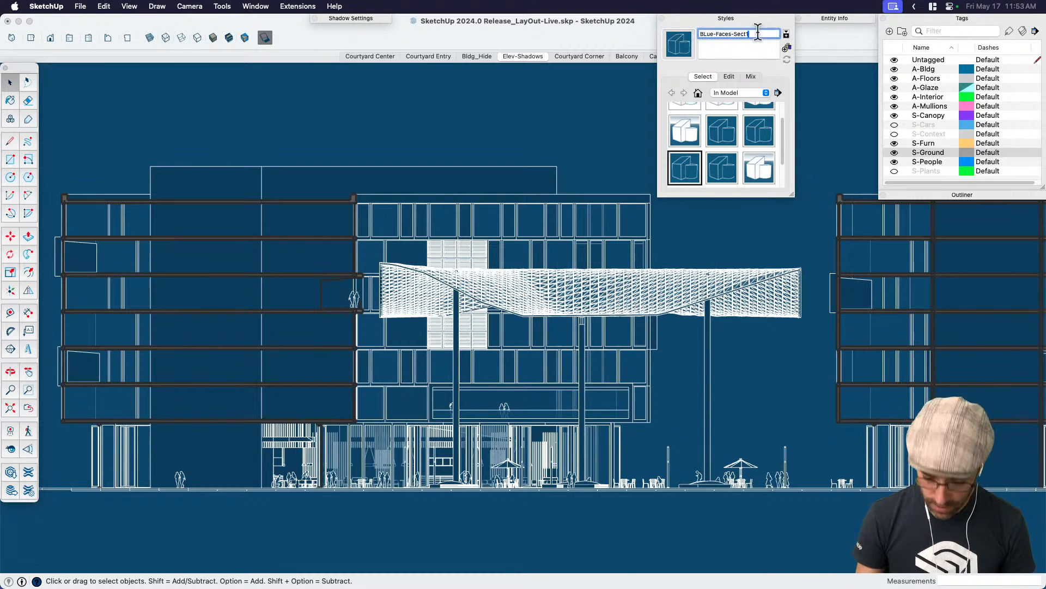
key("BackSpace")
type("-")
type("NoProfiles")
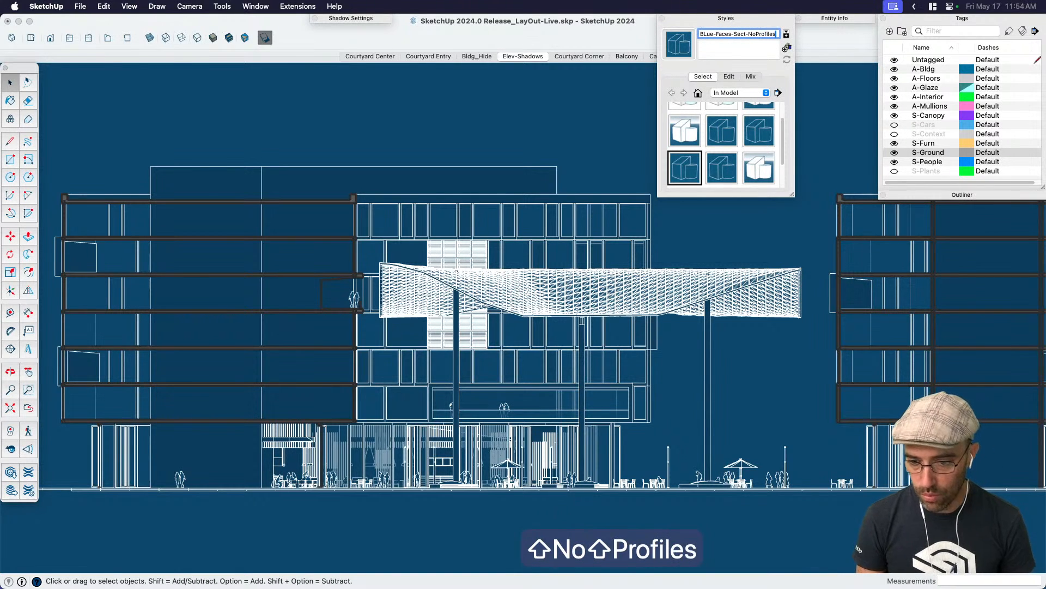
key("Return")
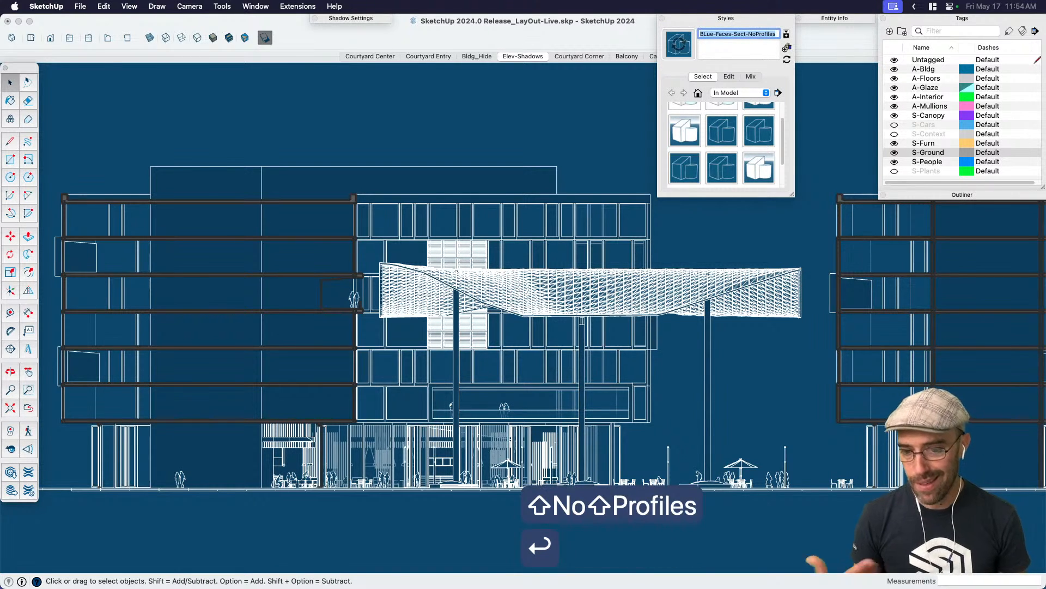
left_click(678, 45)
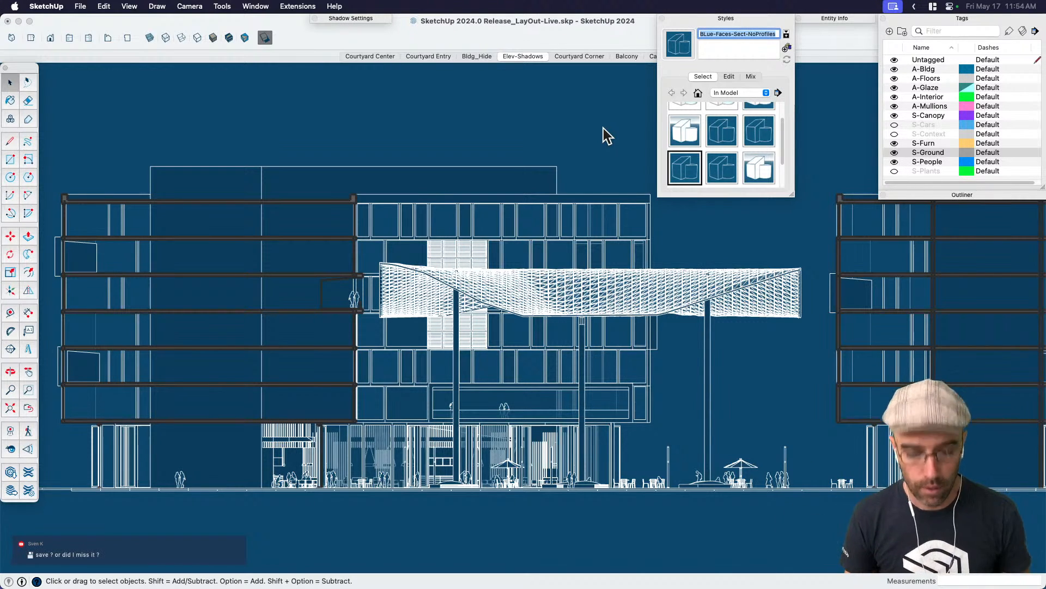
Save the SketchUp model, switch to LayOut and update the section-elevation viewport's model reference.
key("super+s")
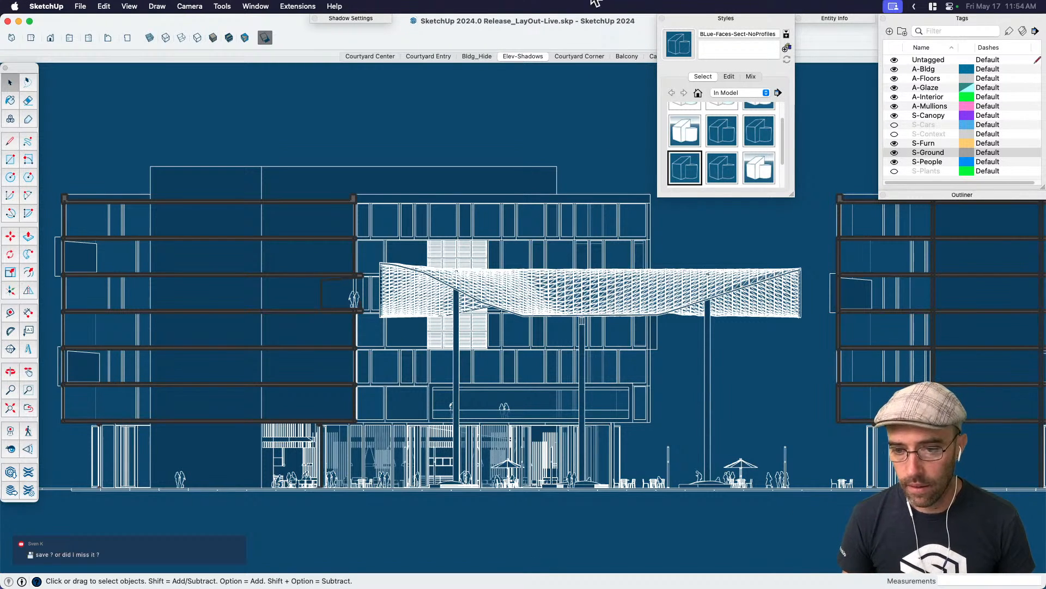
key("super+Tab")
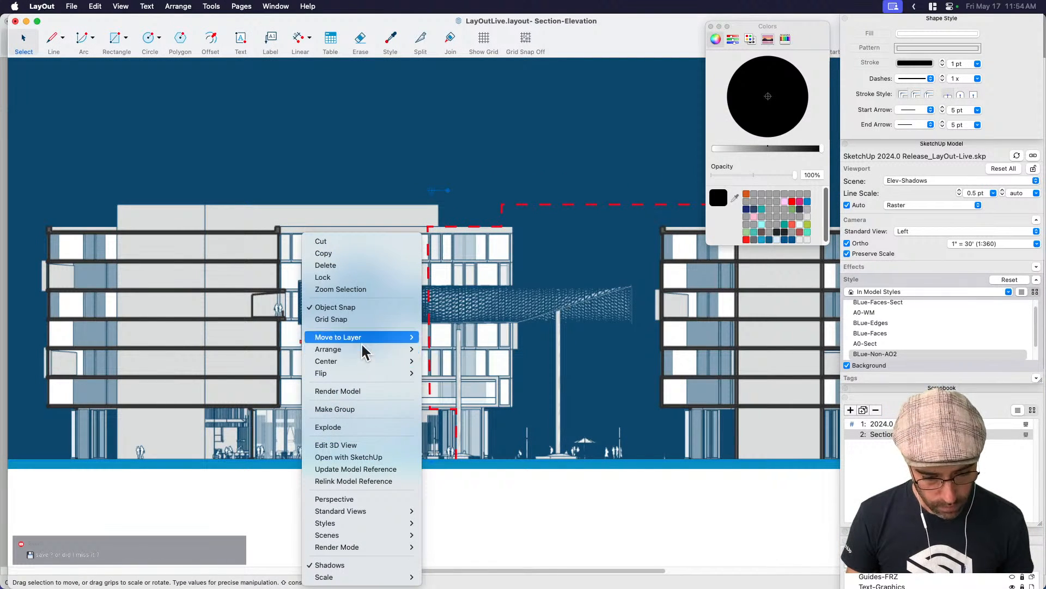
left_click(371, 468)
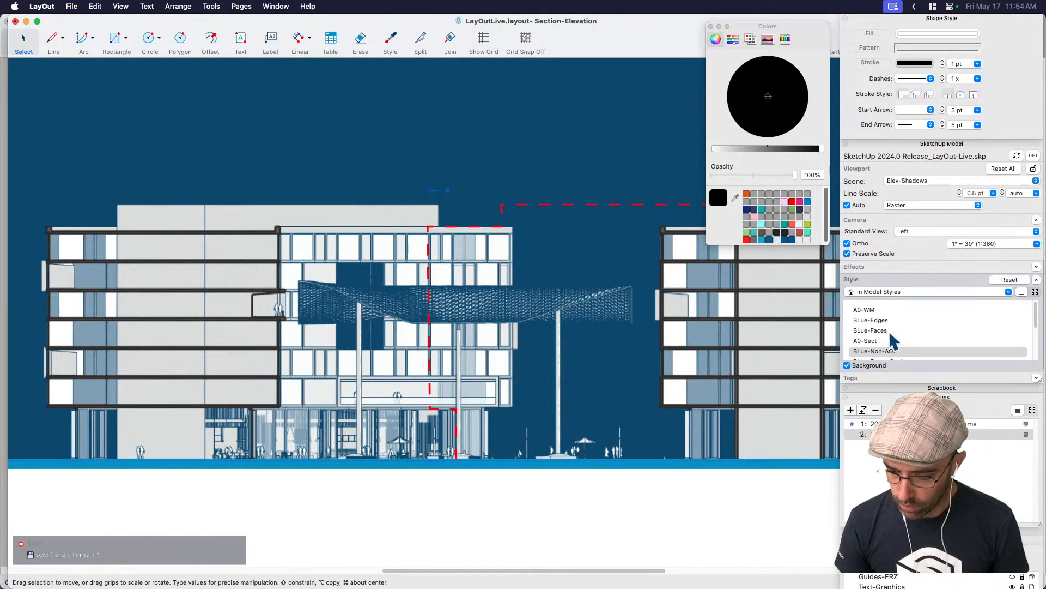
Try the BLue-Edges-NoProfiles, BLue-Non-AO-NoProfiles and BLue-Faces-Sect-NoProfiles styles on the section-elevation viewport.
scroll(894, 335, "down", 3)
left_click(907, 329)
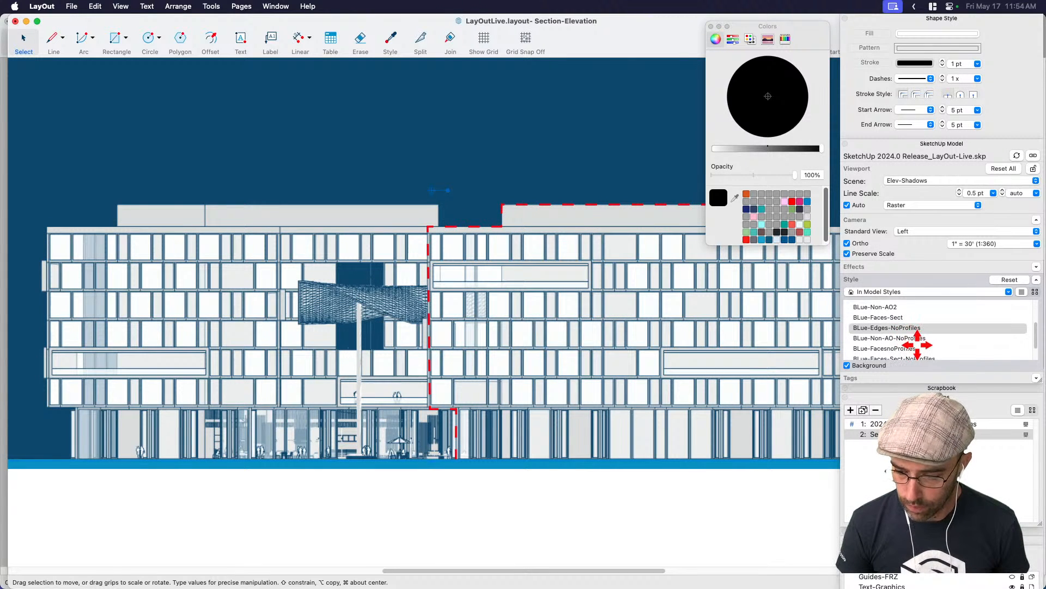
left_click(913, 339)
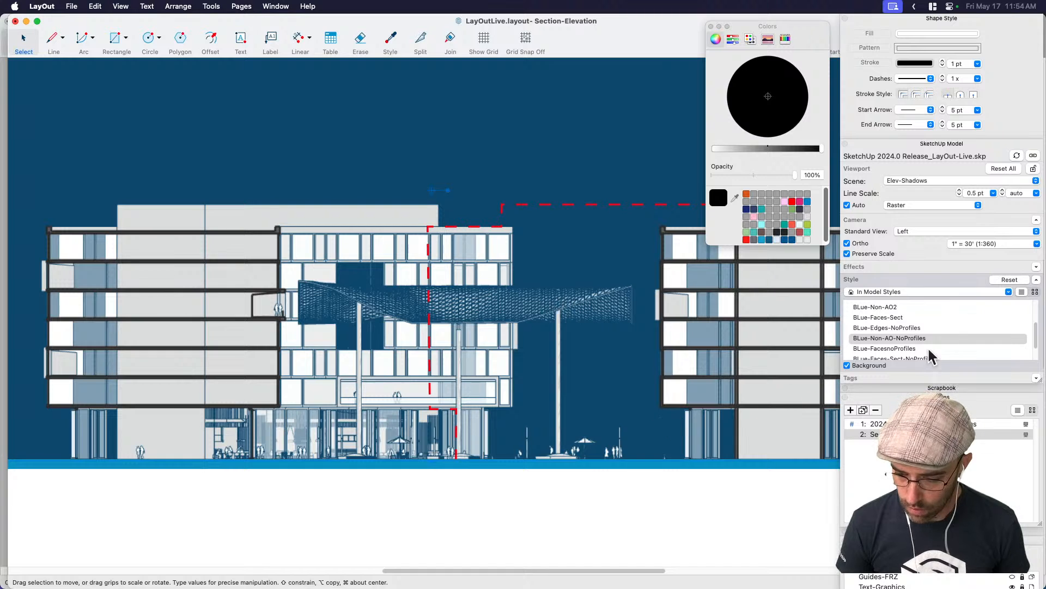
scroll(933, 343, "down", 1)
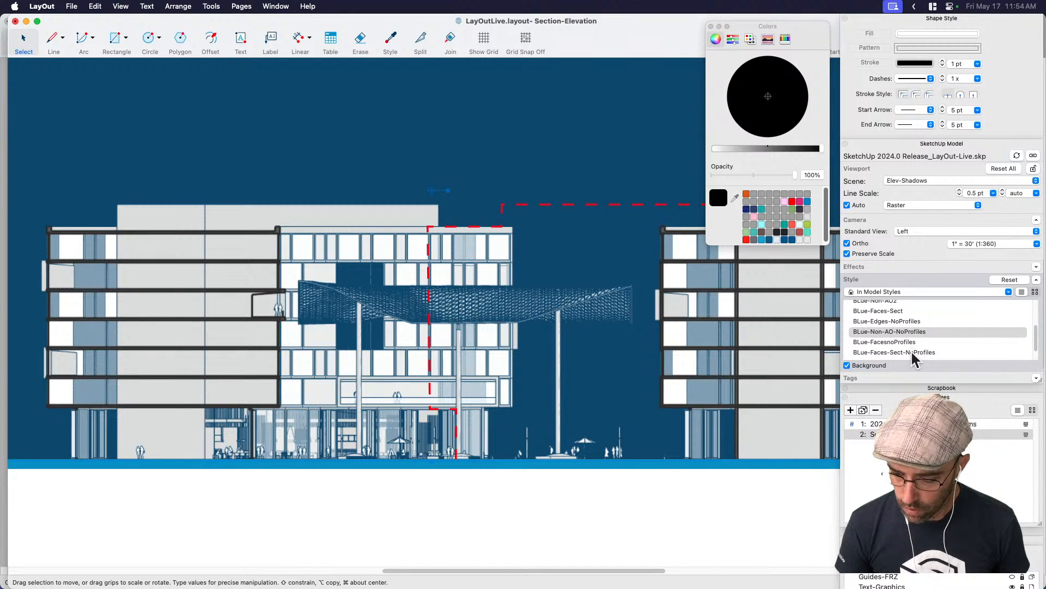
left_click(914, 352)
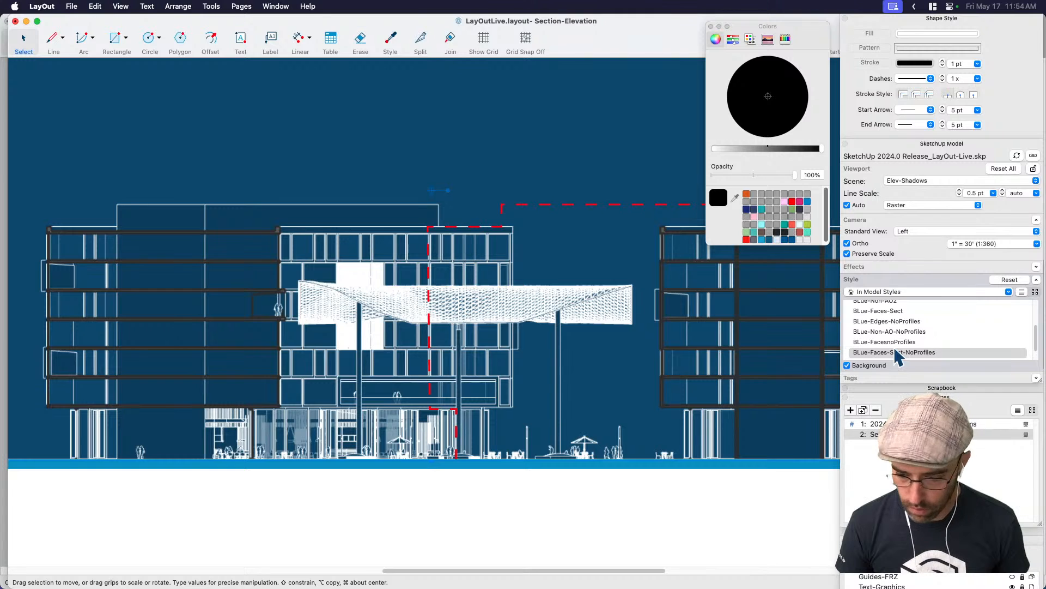
Reset the viewport's style to the scene default, deselect it and save the LayOut document.
left_click(1009, 279)
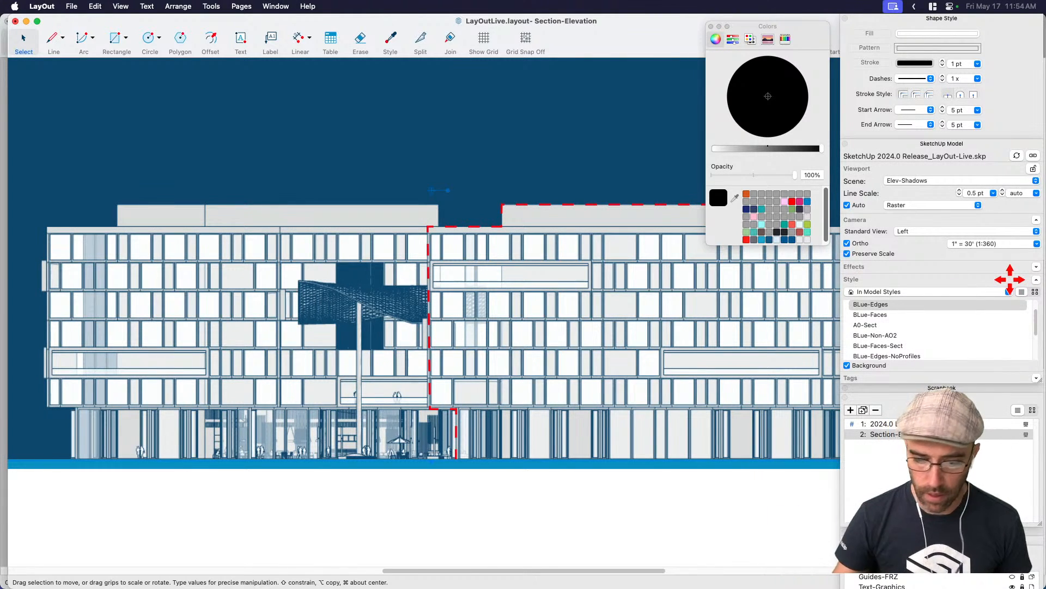
key("space")
key("super+s")
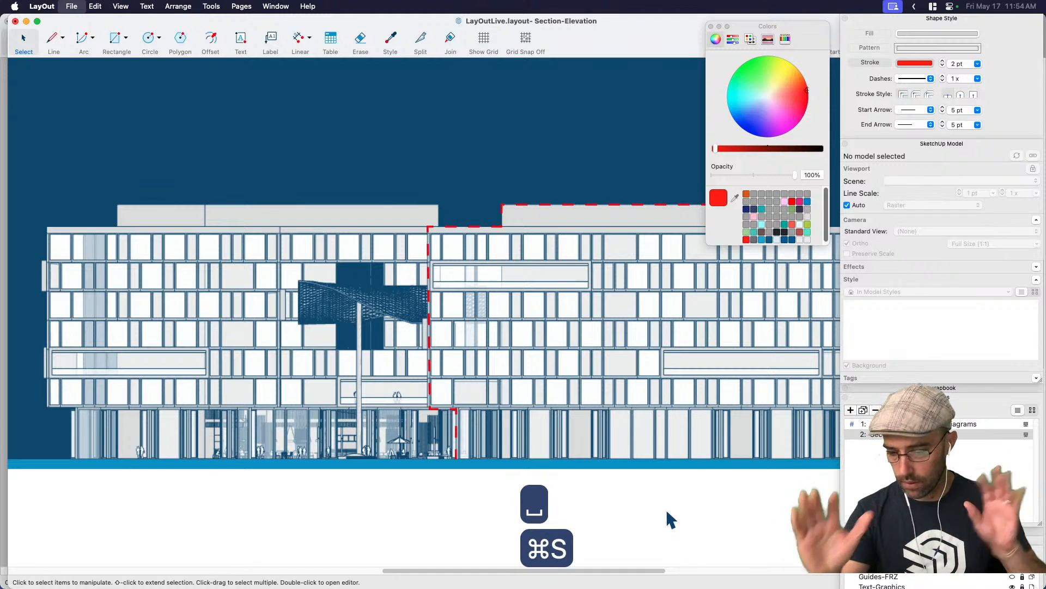
Compare the BLue-Non-AO2 and BLue-Faces-Sect styles on the section-elevation viewport.
left_click(639, 334)
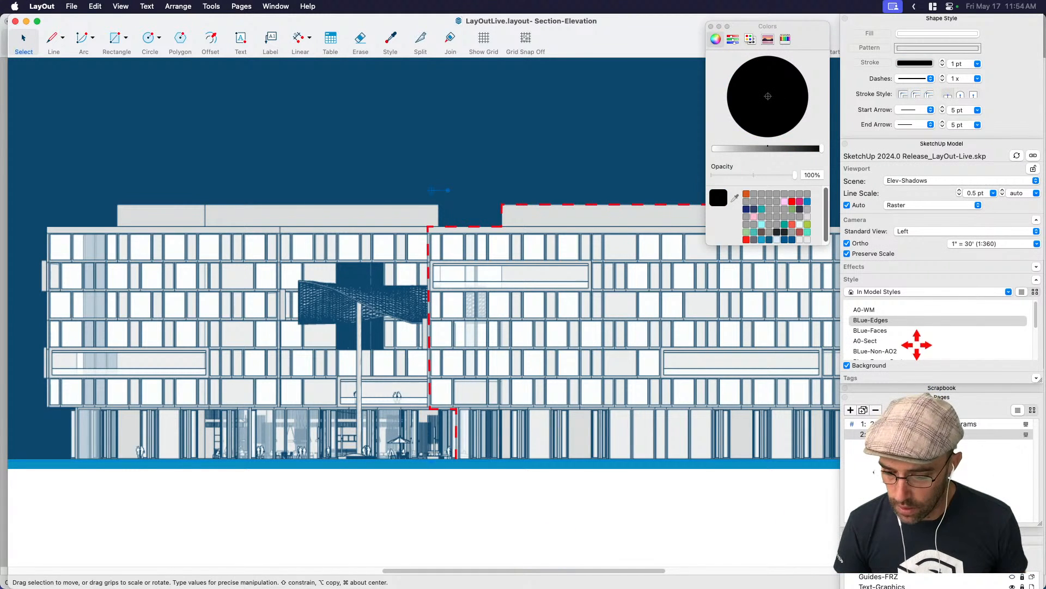
left_click(888, 351)
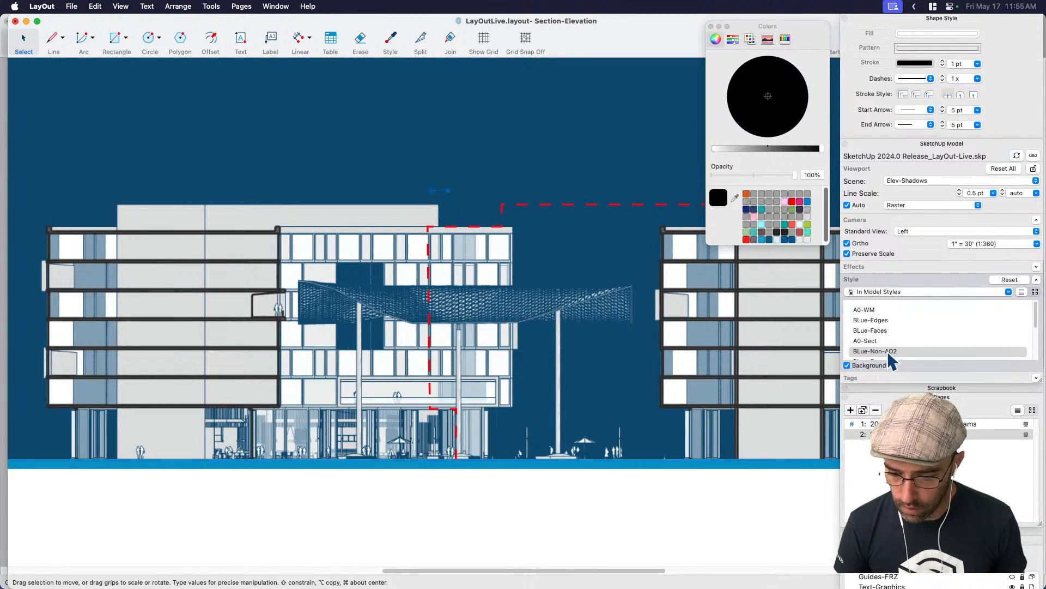
scroll(892, 359, "down", 2)
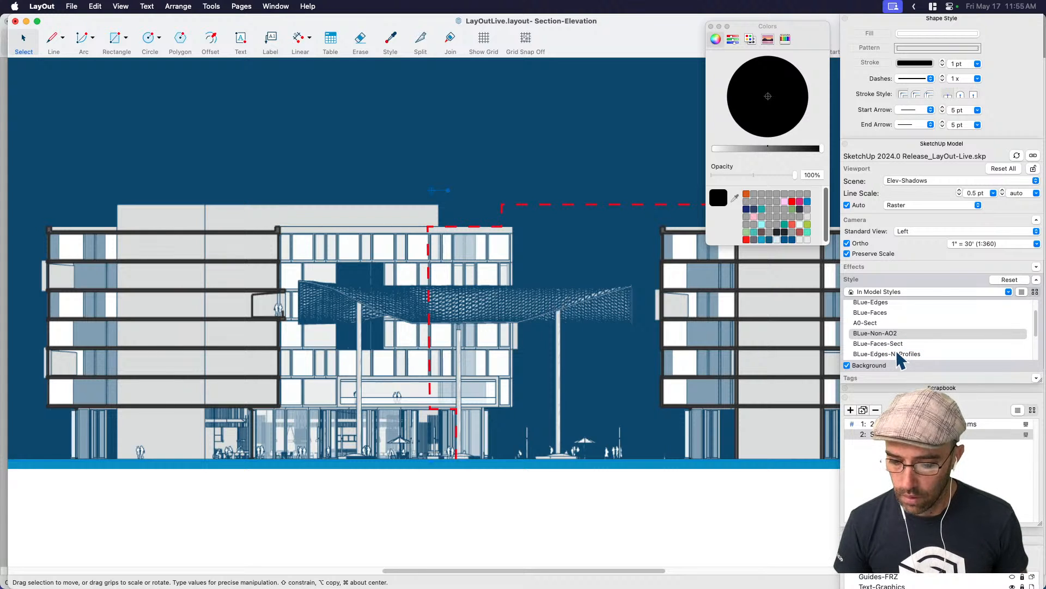
left_click(897, 345)
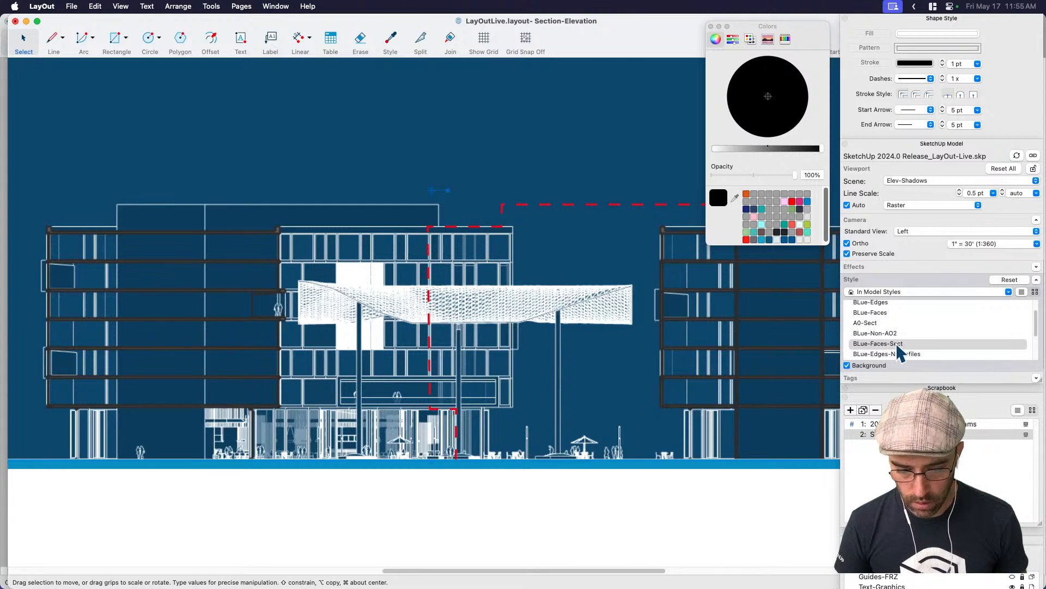
left_click(896, 334)
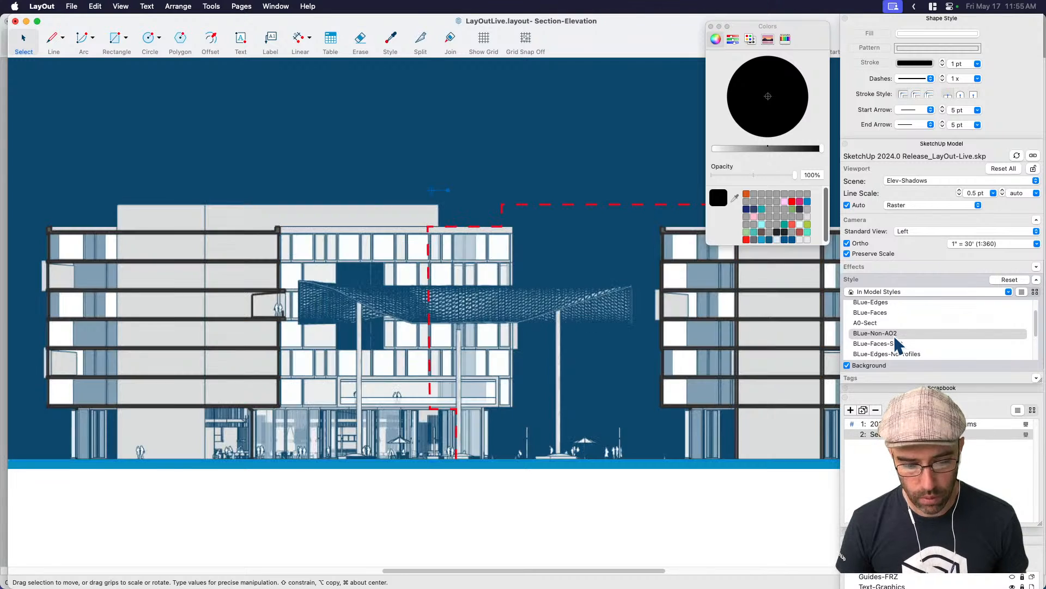
Apply the BLue-Non-AO-NoProfiles style to the section-elevation viewport.
scroll(605, 384, "down", 3)
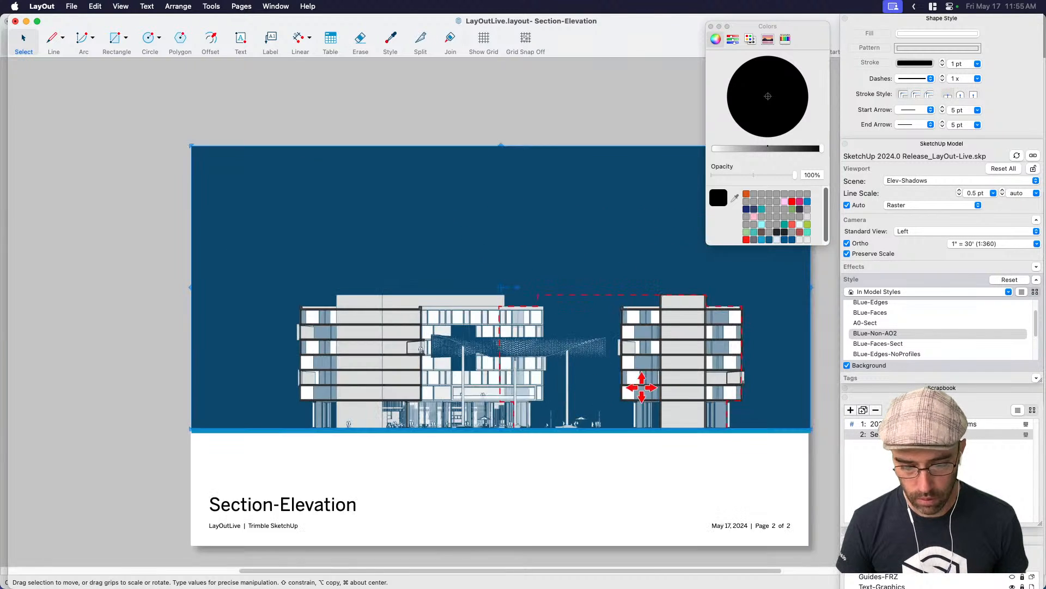
scroll(631, 383, "up", 3)
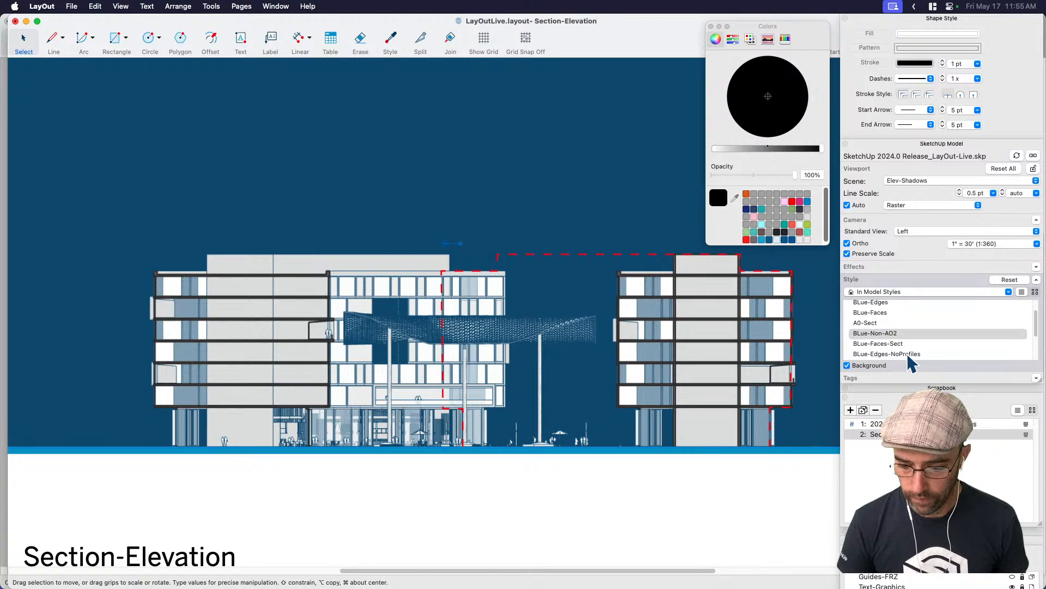
scroll(910, 360, "down", 1)
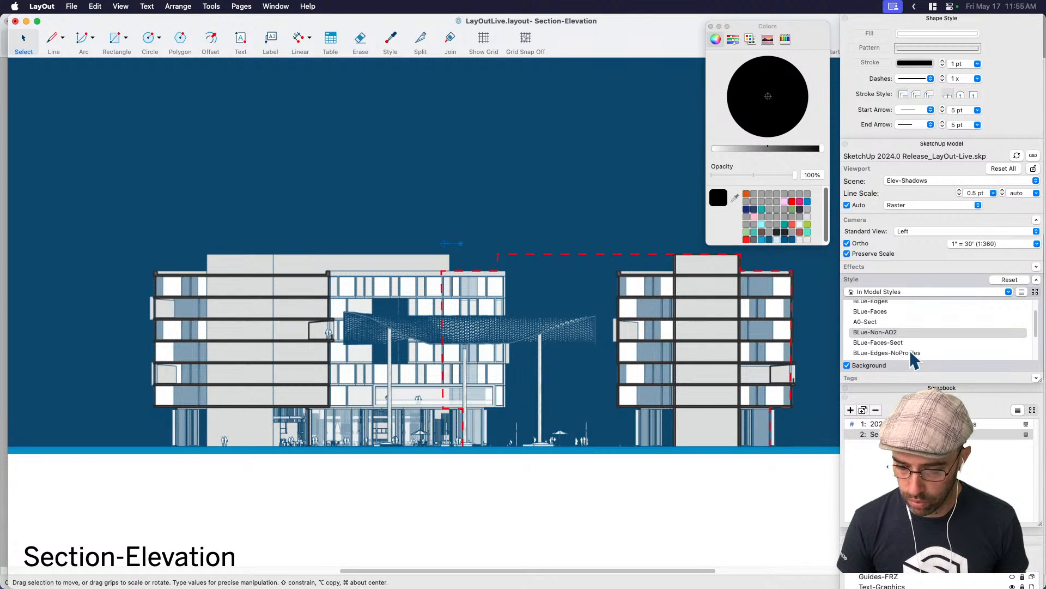
scroll(914, 360, "down", 1)
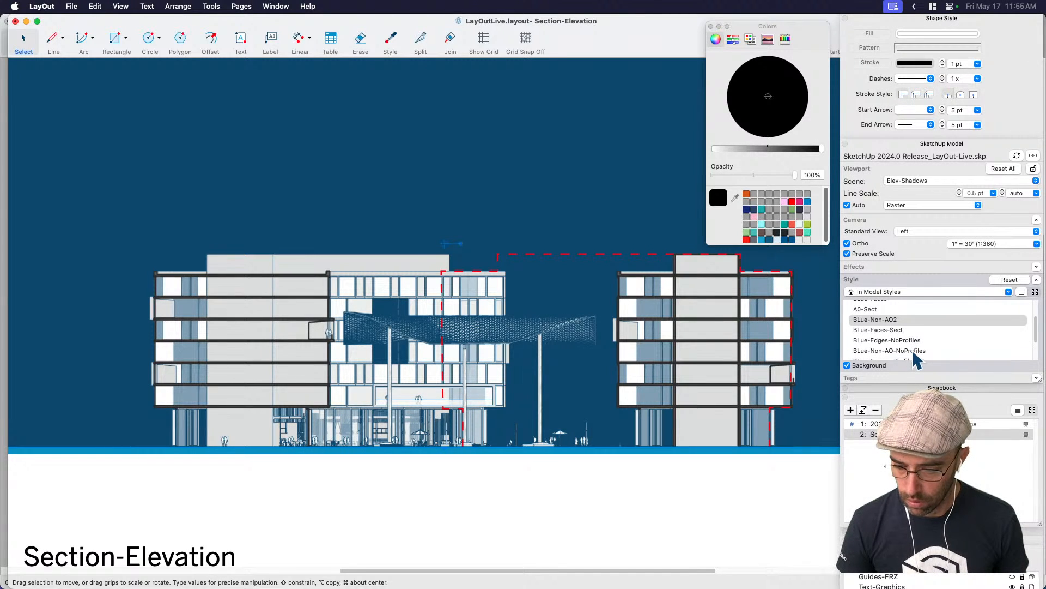
left_click(914, 352)
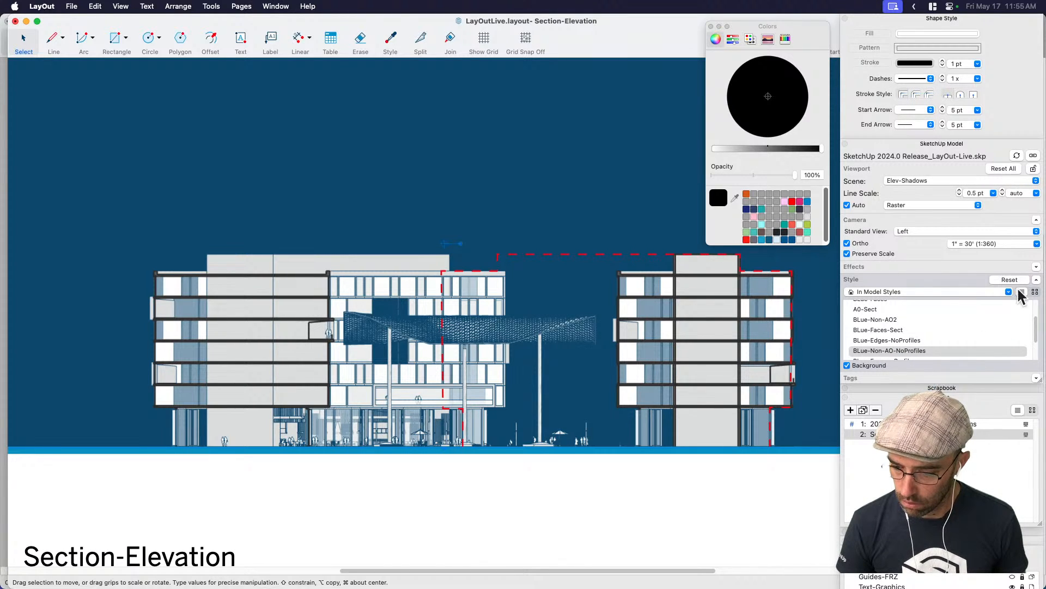
scroll(556, 416, "up", 3)
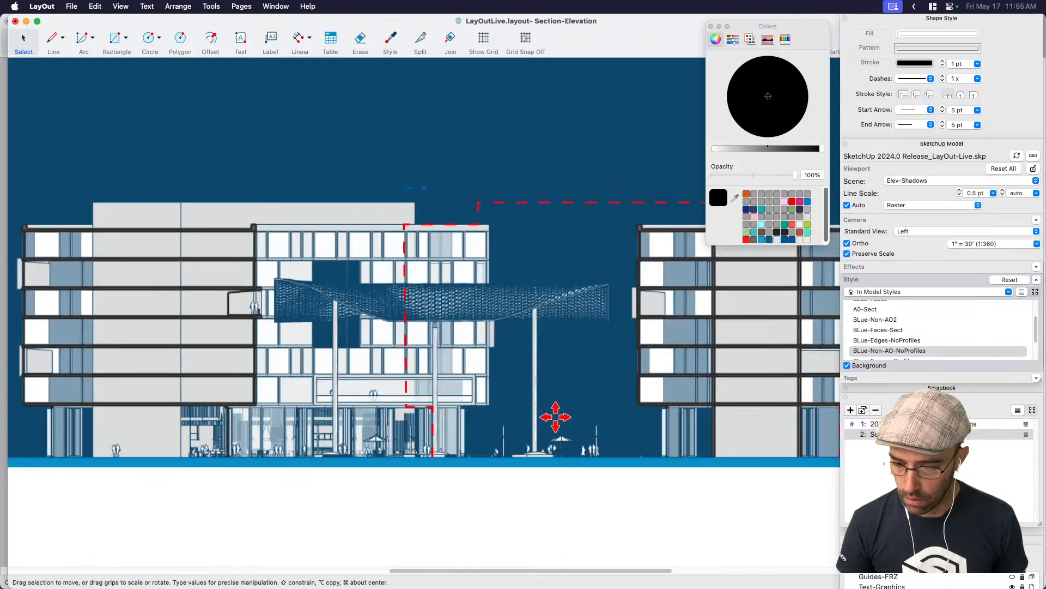
Reapply the BLue-Non-AO-NoProfiles style to the section-elevation viewport.
key("space")
scroll(479, 296, "up", 1)
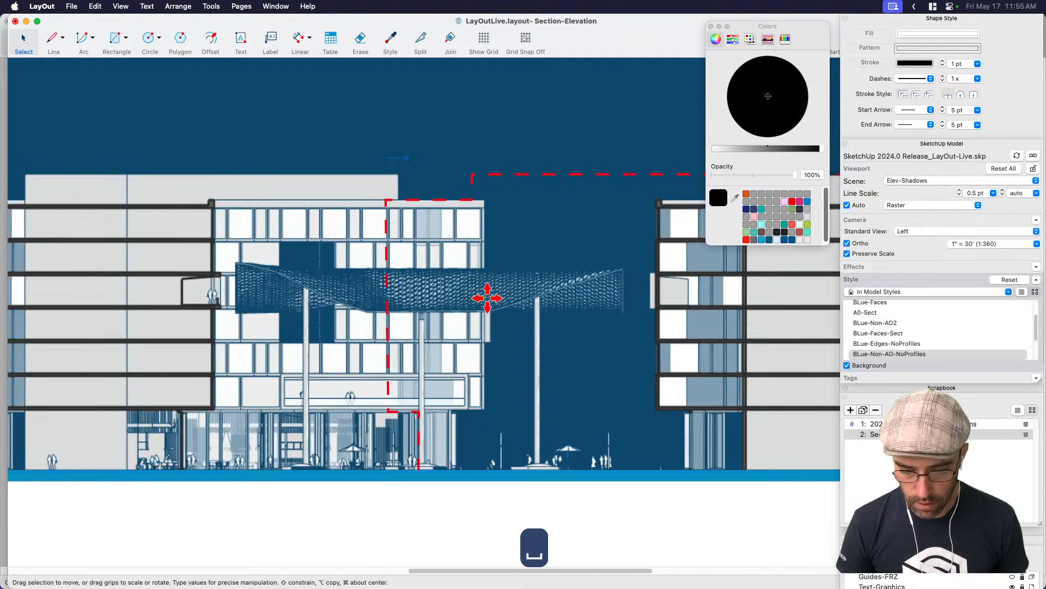
left_click(877, 348)
left_click(887, 353)
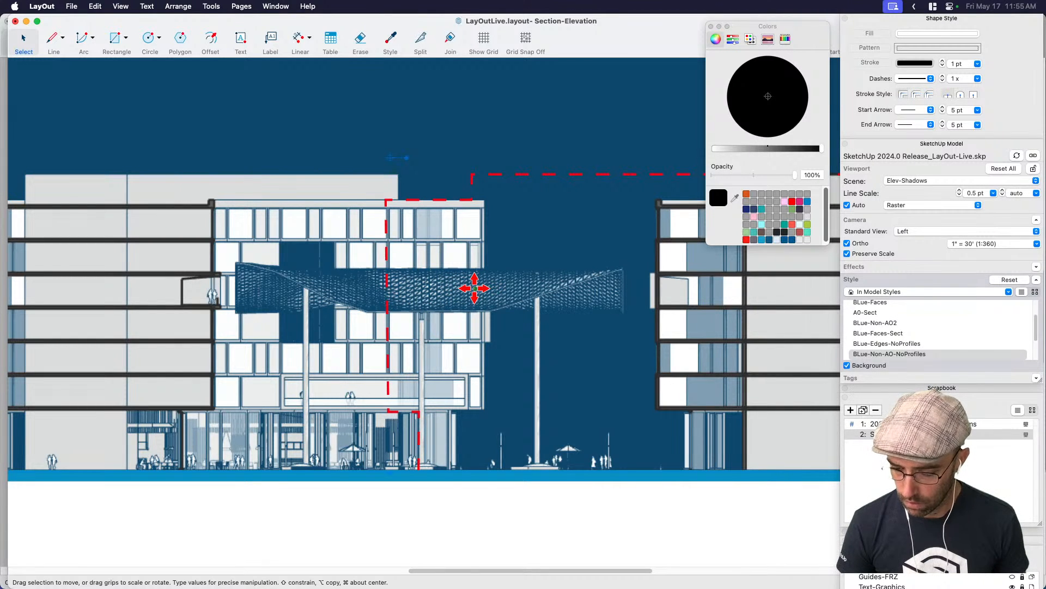
Switch to SketchUp, activate the BLue-Non-AO-NoProfiles style and turn off its profiles.
key("super+Tab")
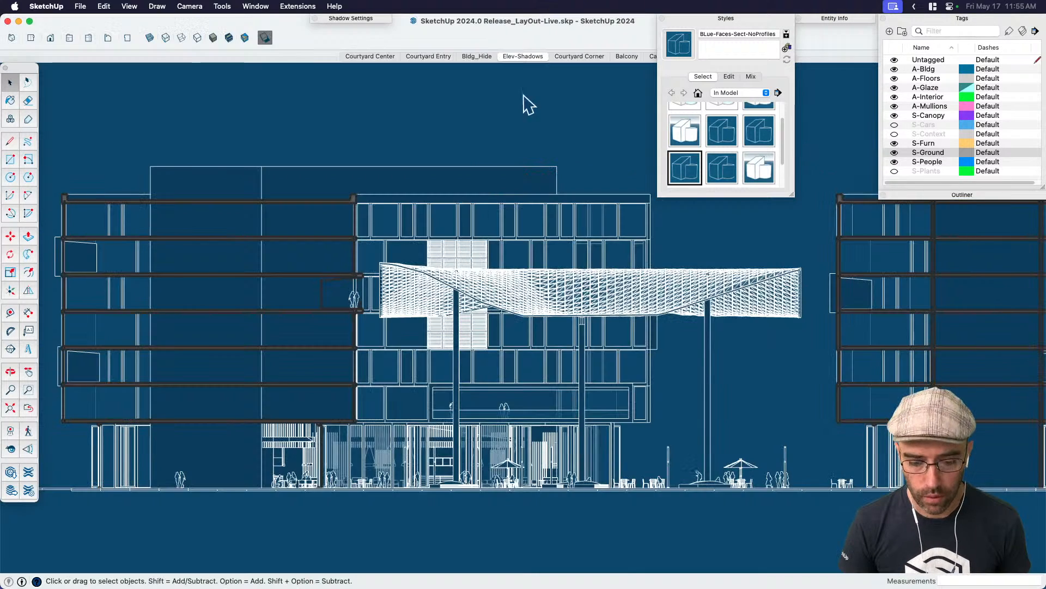
scroll(724, 164, "down", 2)
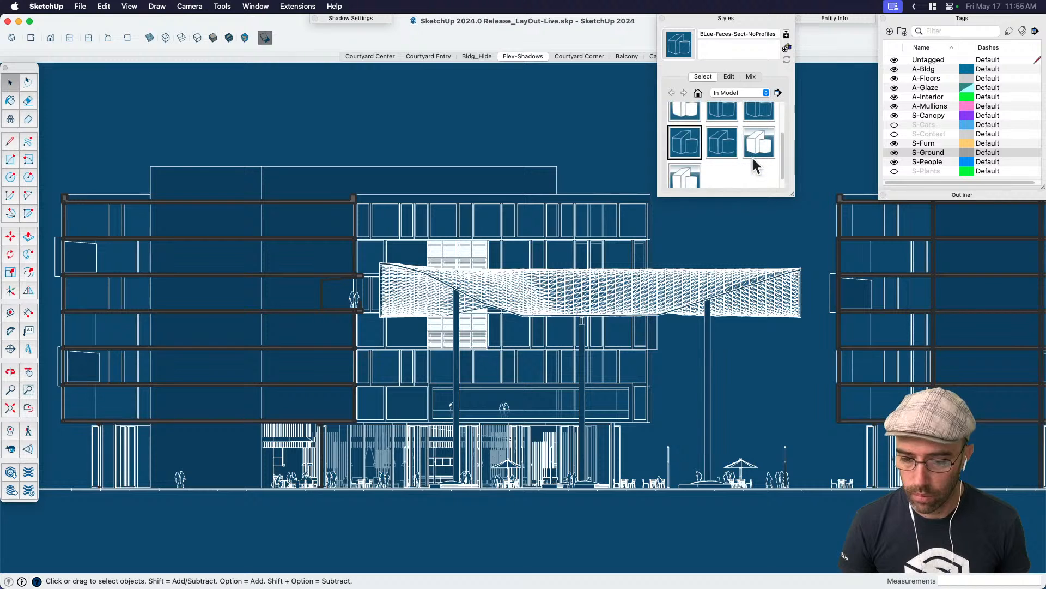
left_click(757, 144)
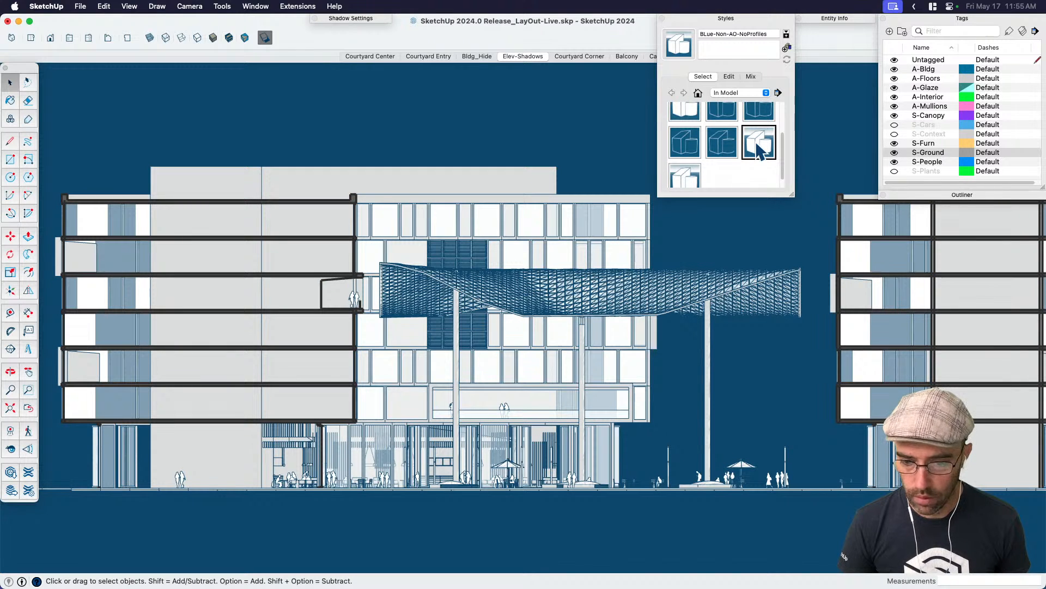
left_click(729, 76)
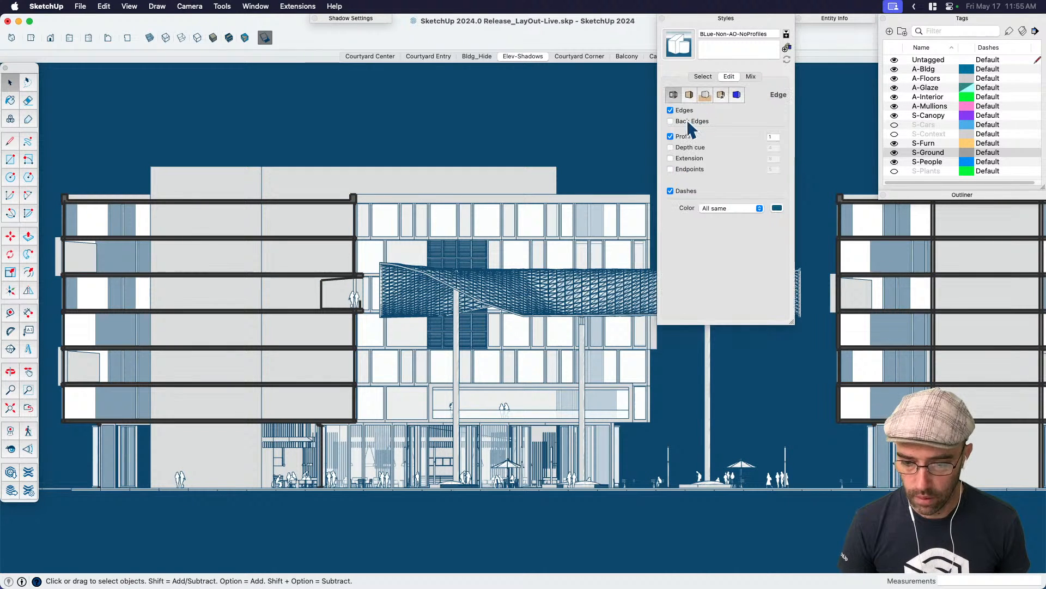
left_click(671, 137)
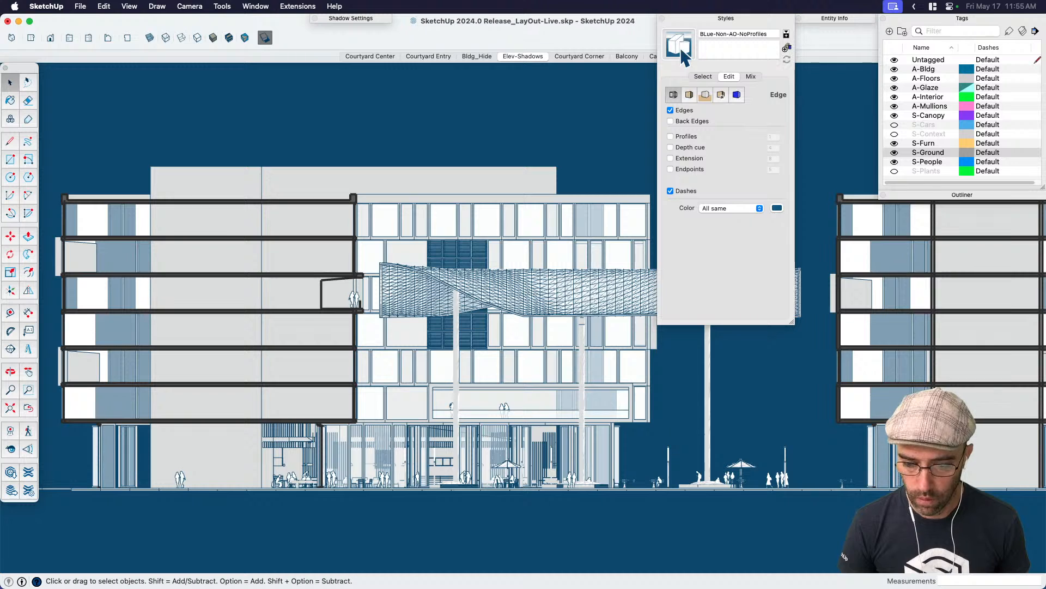
Enlarge the in-model style list and compare BLue-Faces-Sect-NoProfiles, BLue-FacesnoProfiles and BLue-Edges-NoProfiles, checking the edge settings of the last one.
left_click(703, 77)
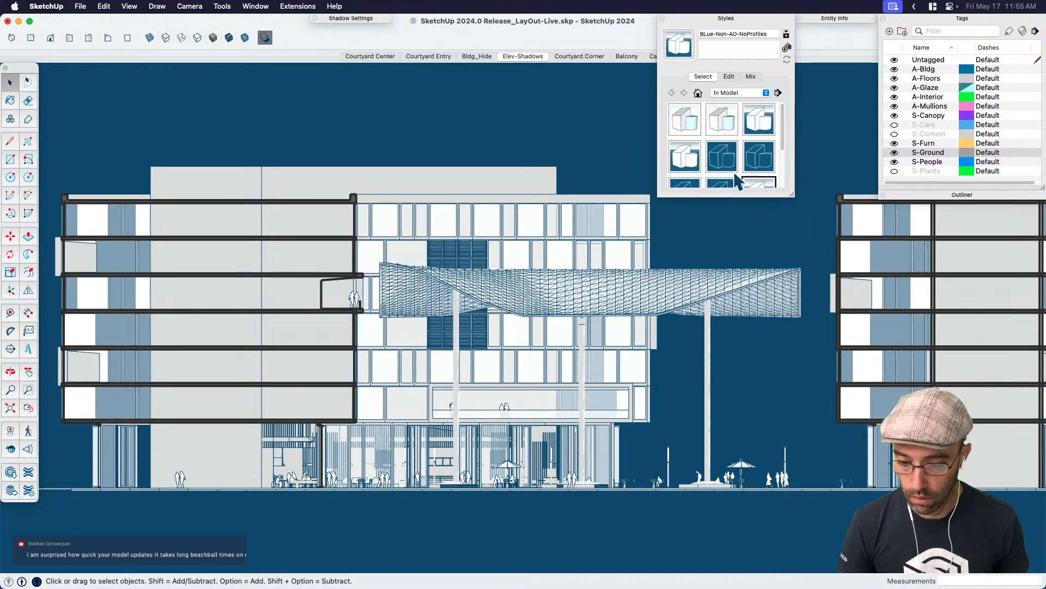
left_click_drag(790, 195, 783, 274)
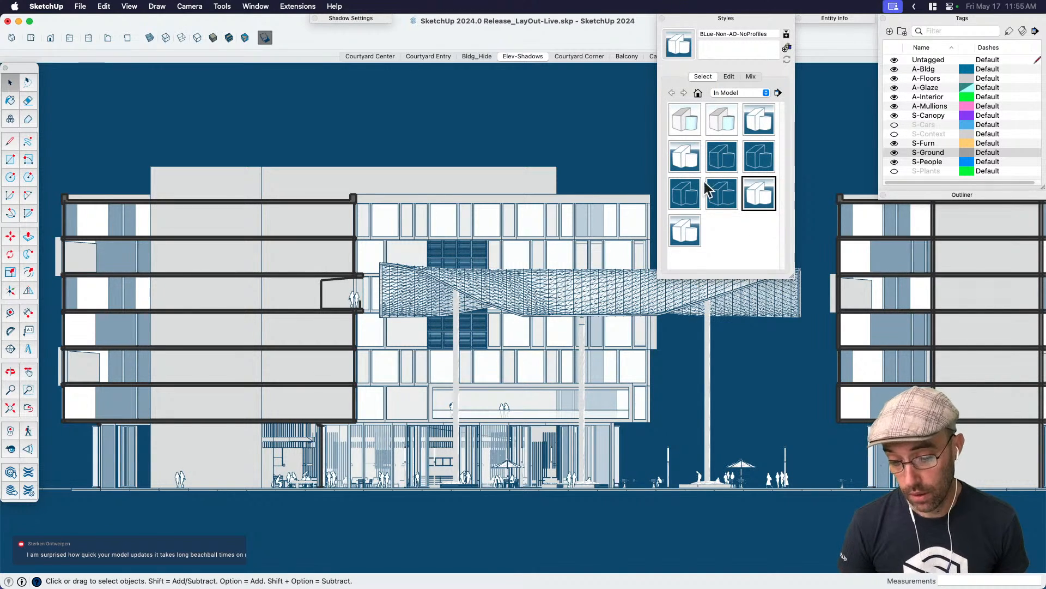
left_click(688, 197)
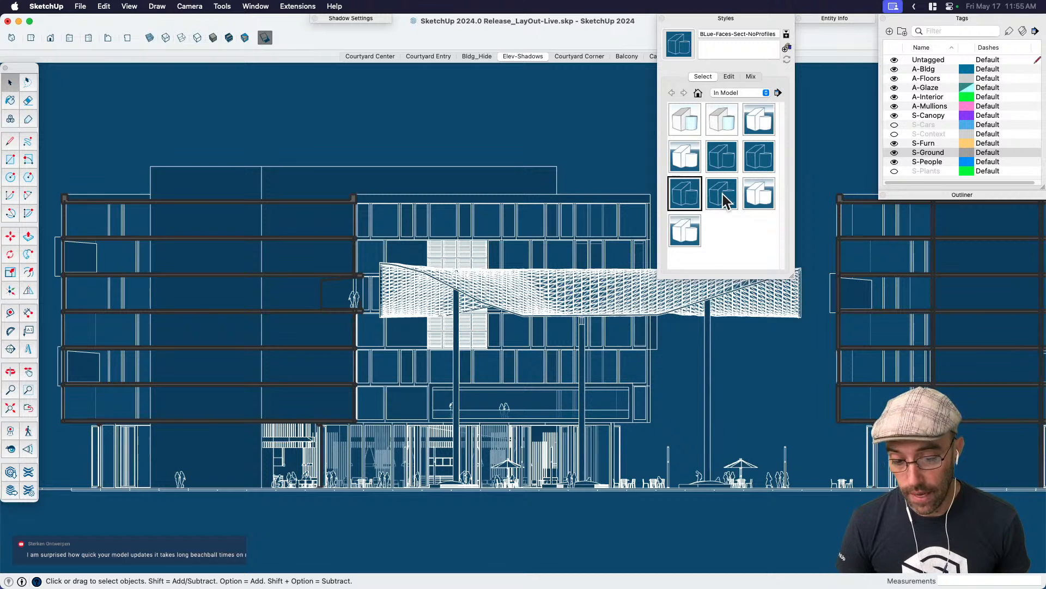
left_click(723, 198)
left_click(699, 196)
left_click(698, 195)
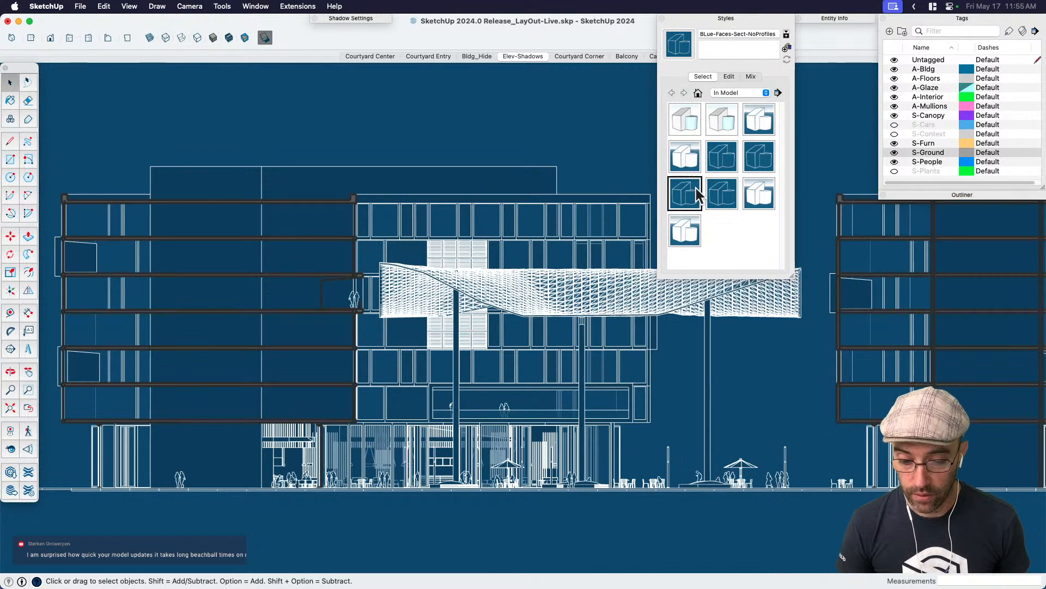
left_click(726, 195)
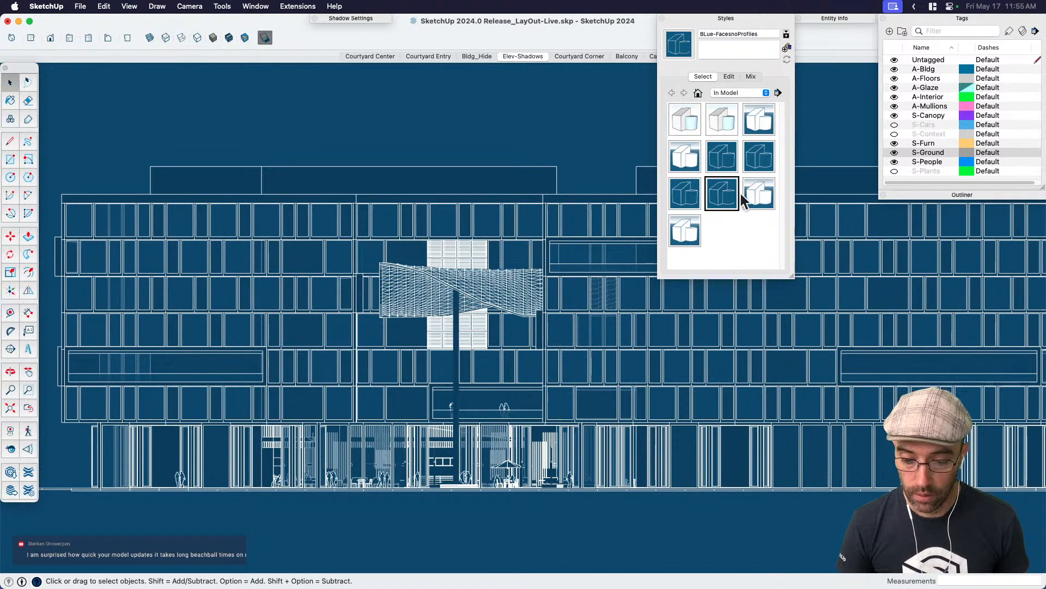
left_click(684, 165)
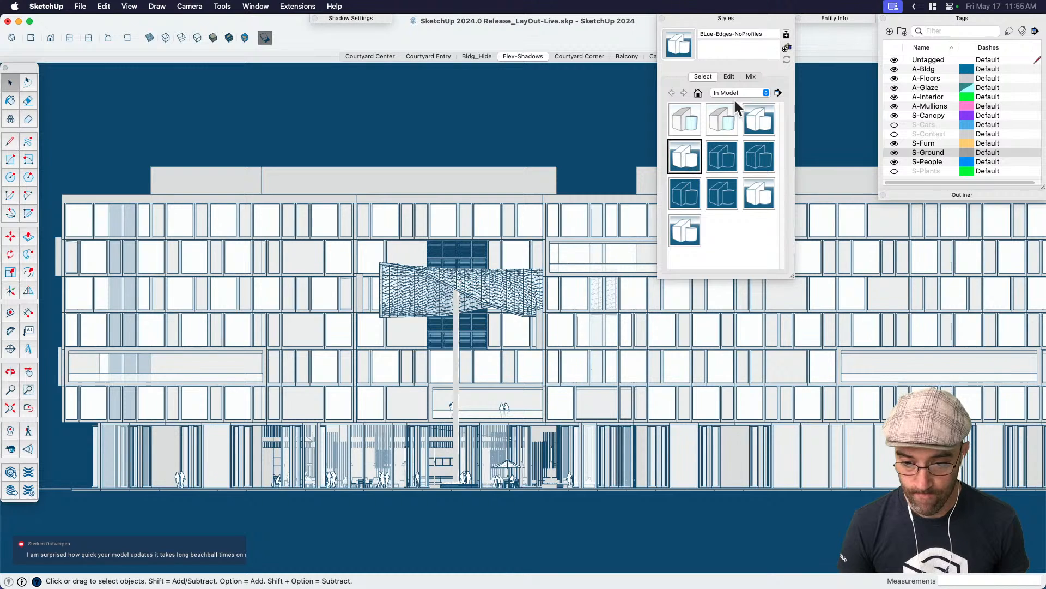
left_click(731, 76)
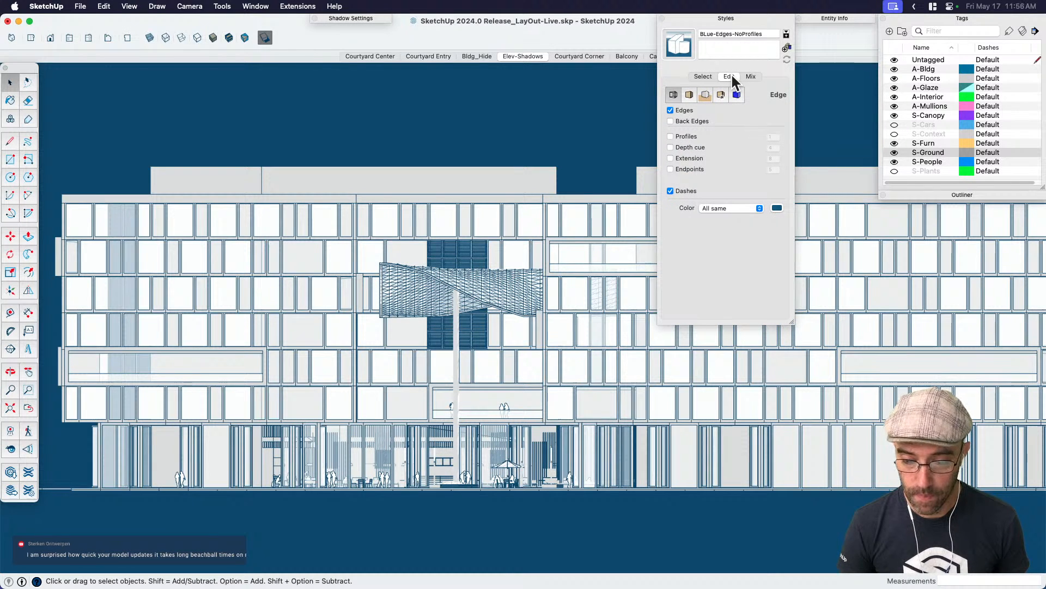
left_click(699, 77)
Activate the BLue-Non-AO-NoProfiles style again and turn its profiles back on.
left_click(761, 197)
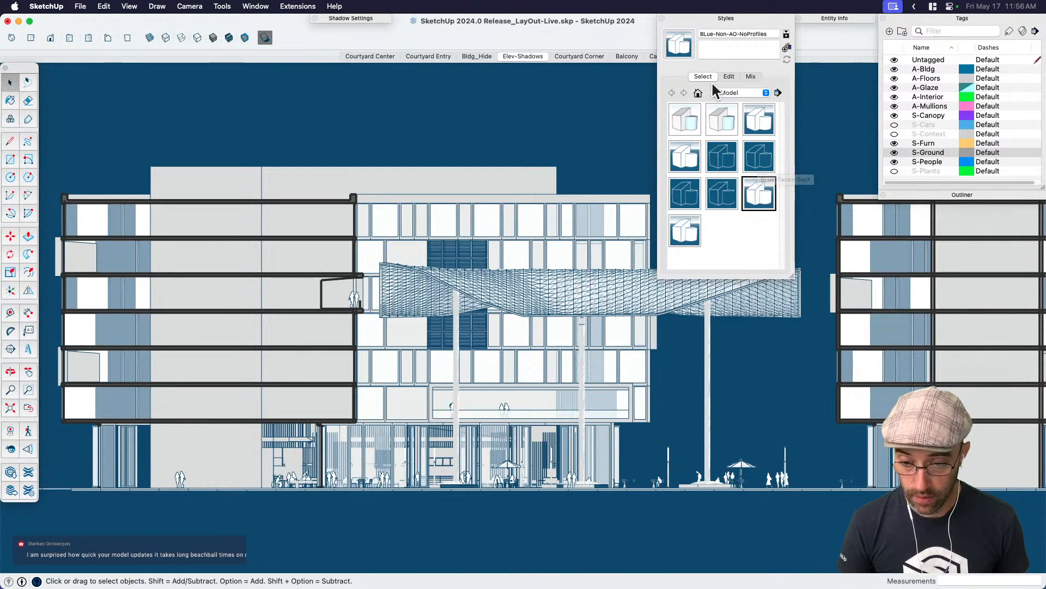
left_click(725, 78)
left_click(671, 136)
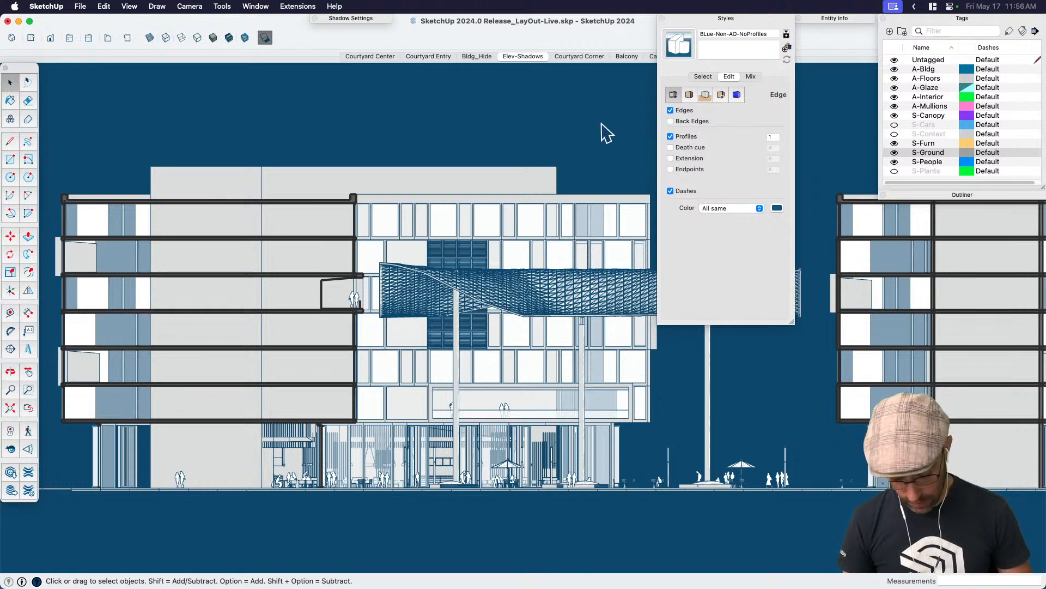
Return to LayOut and try the BLue-Faces-Sect and BLue-Non-AO2 styles on the section-elevation viewport.
key("super+h")
key("space")
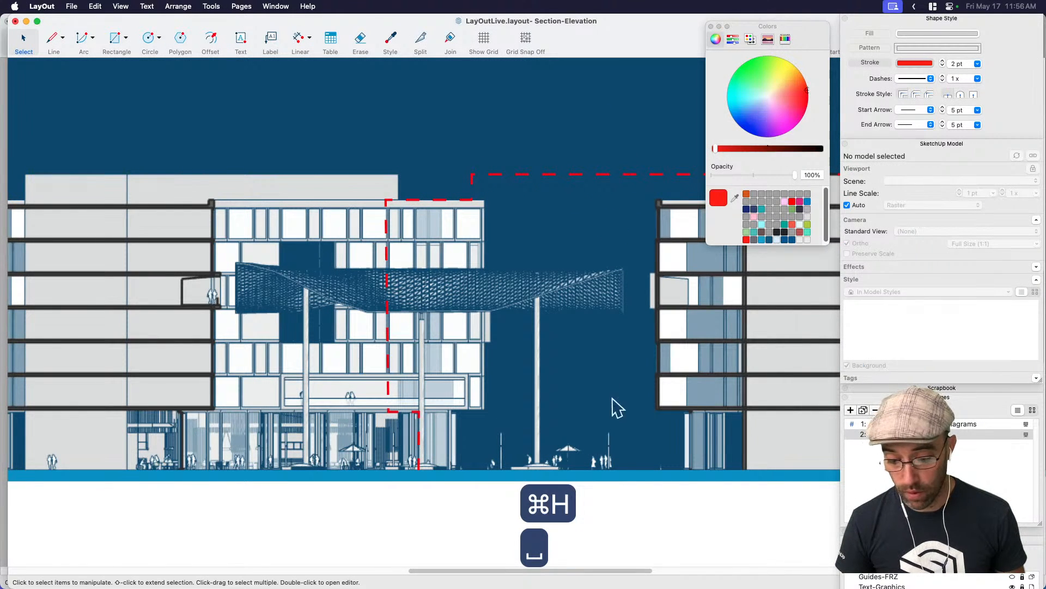
left_click(601, 307)
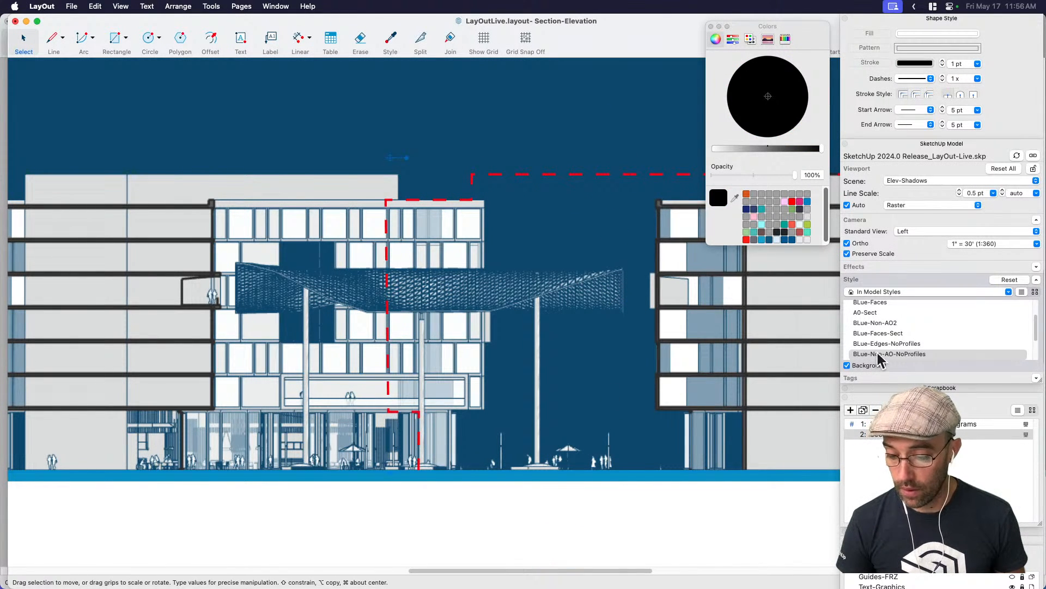
left_click(893, 334)
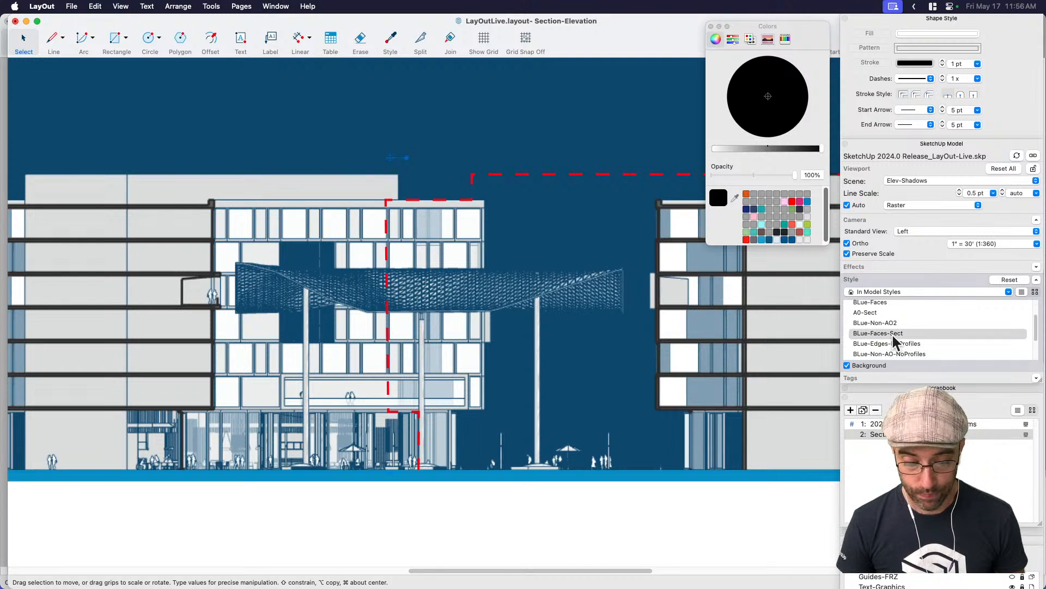
left_click(881, 323)
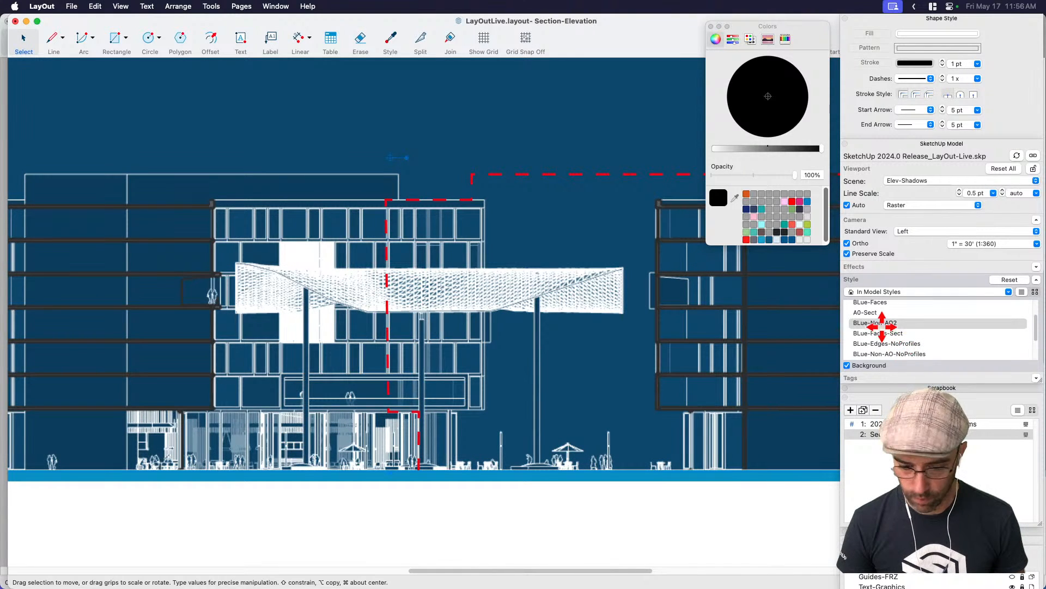
scroll(911, 342, "down", 2)
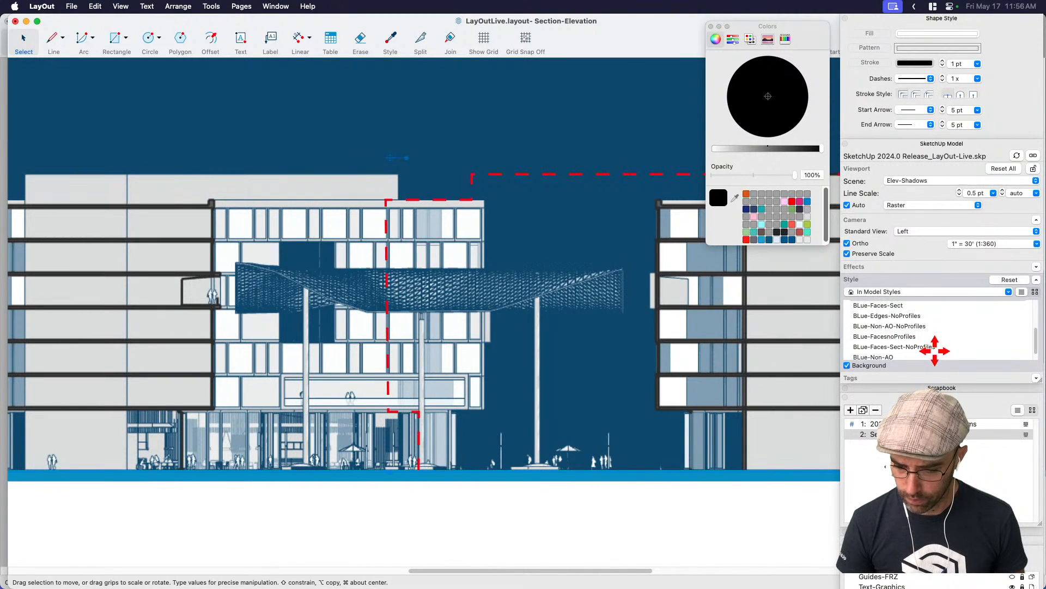
Reset the viewport's style to the scene default, then try the BLue-Faces, A0-WM and BLue-Edges styles on it.
left_click(1009, 280)
scroll(872, 311, "up", 1)
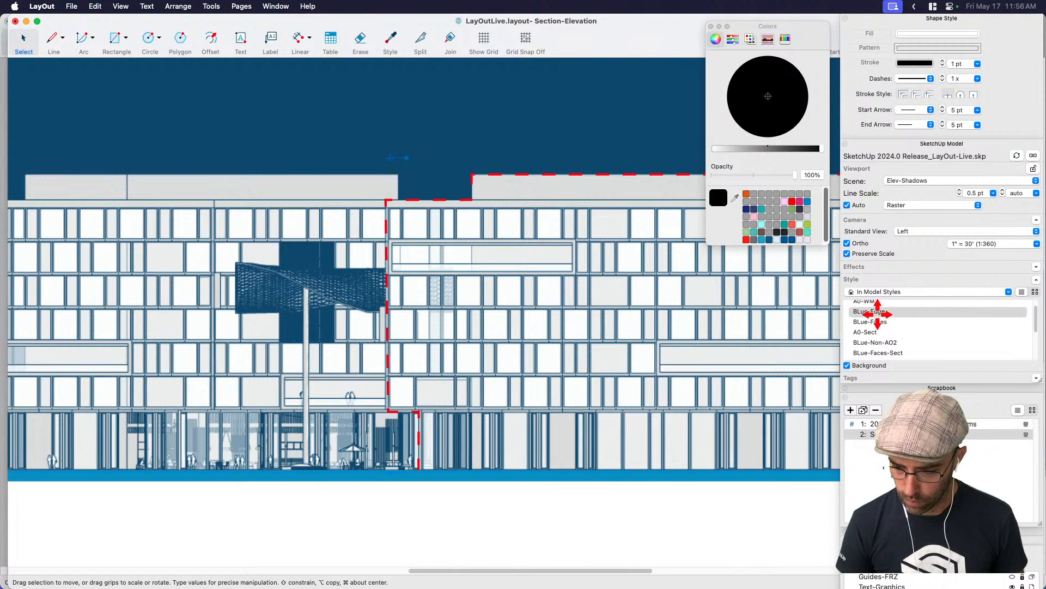
left_click(874, 321)
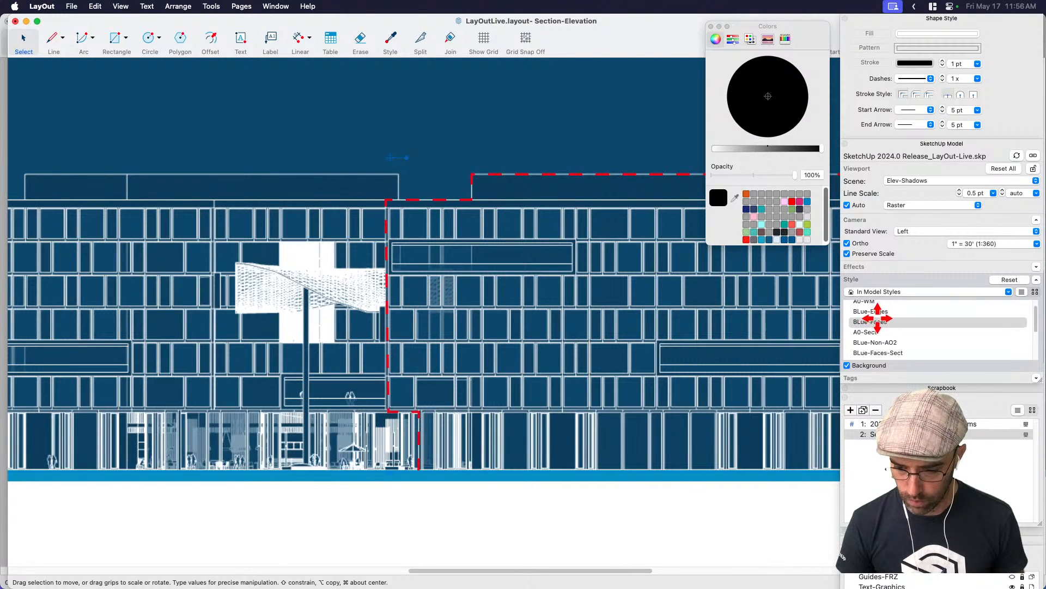
scroll(874, 317, "up", 1)
left_click(871, 311)
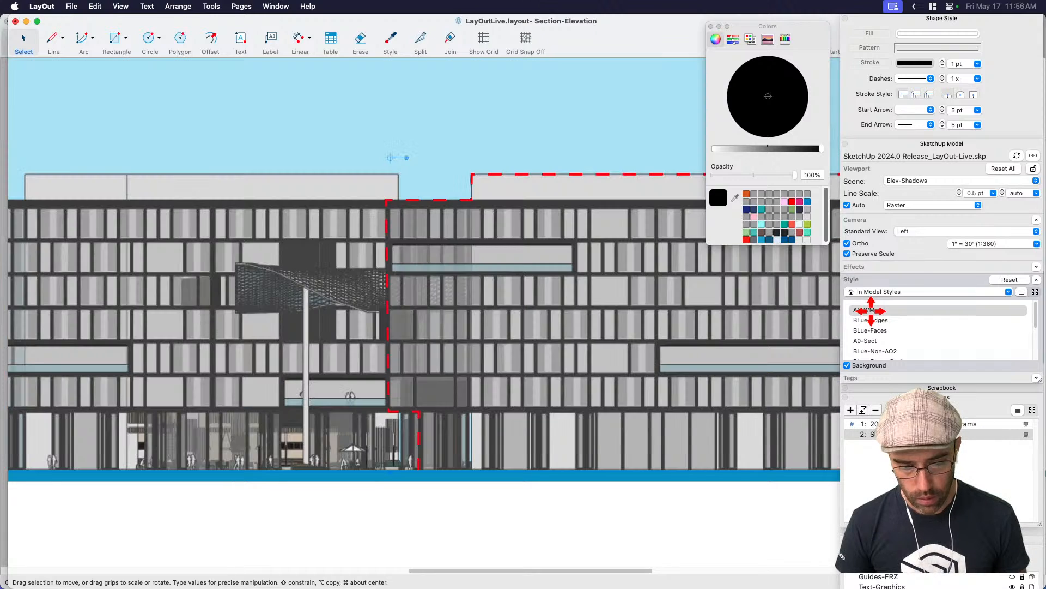
left_click(874, 321)
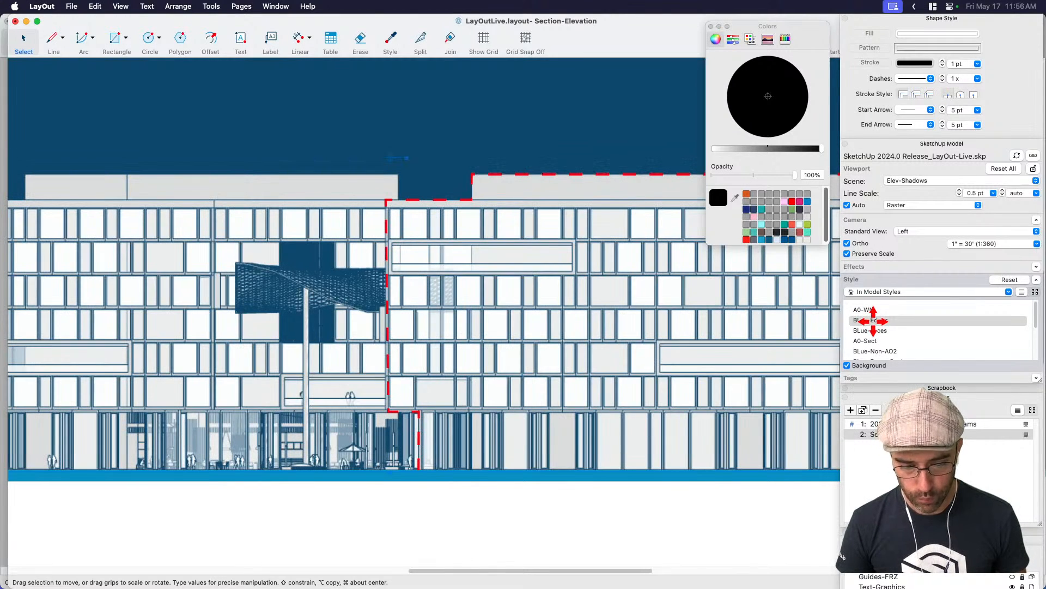
scroll(897, 335, "down", 1)
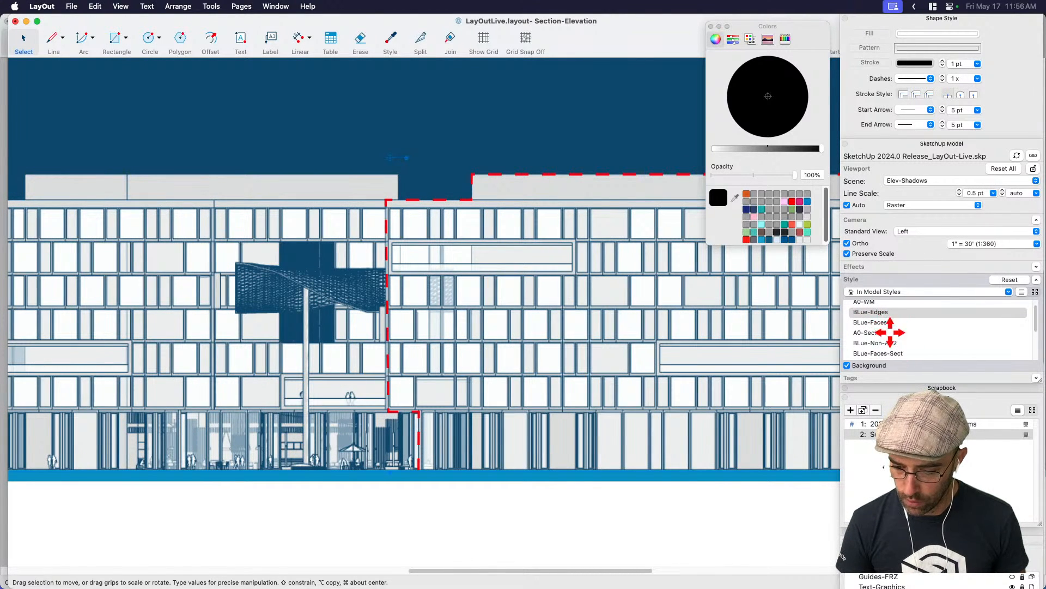
Try the BLue-Faces-Sect, BLue-Edges-NoProfiles, BLue-Faces-Sect-NoProfiles and BLue-FacesnoProfiles styles on the section-elevation viewport.
left_click(893, 354)
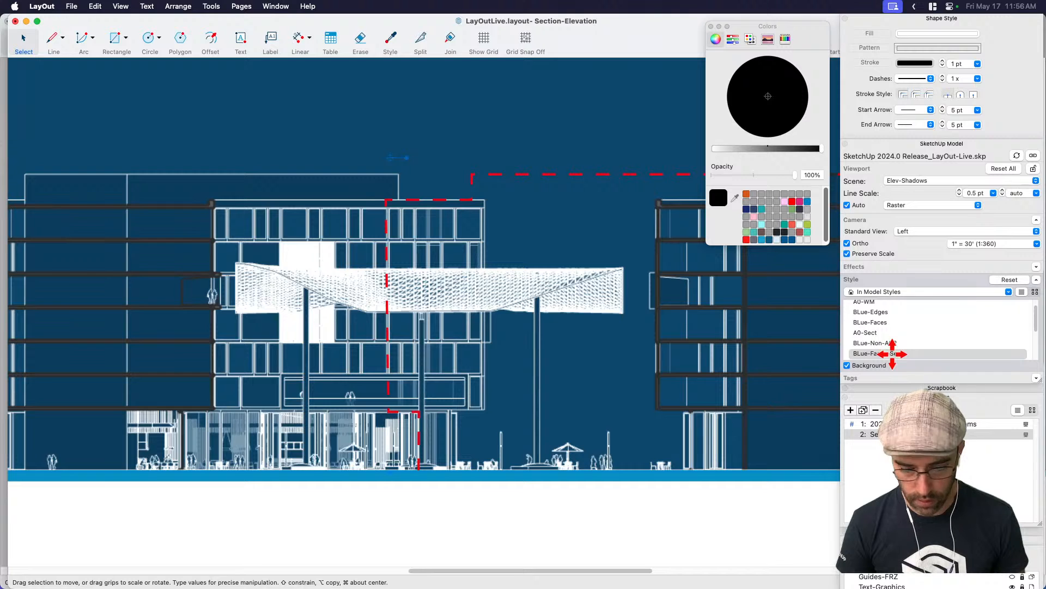
scroll(884, 344, "down", 1)
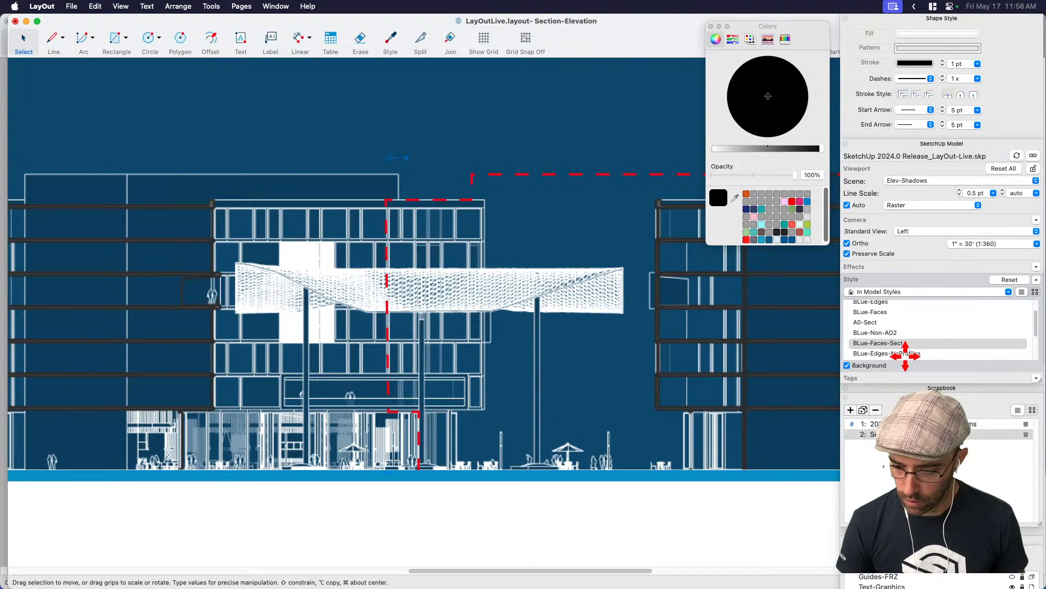
left_click(906, 354)
scroll(910, 347, "down", 3)
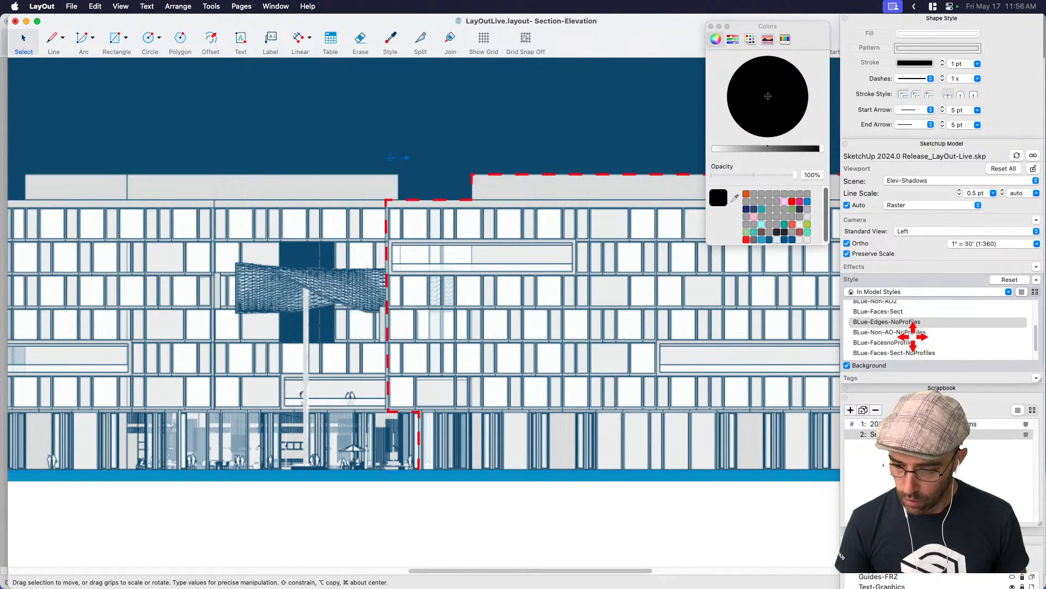
left_click(915, 353)
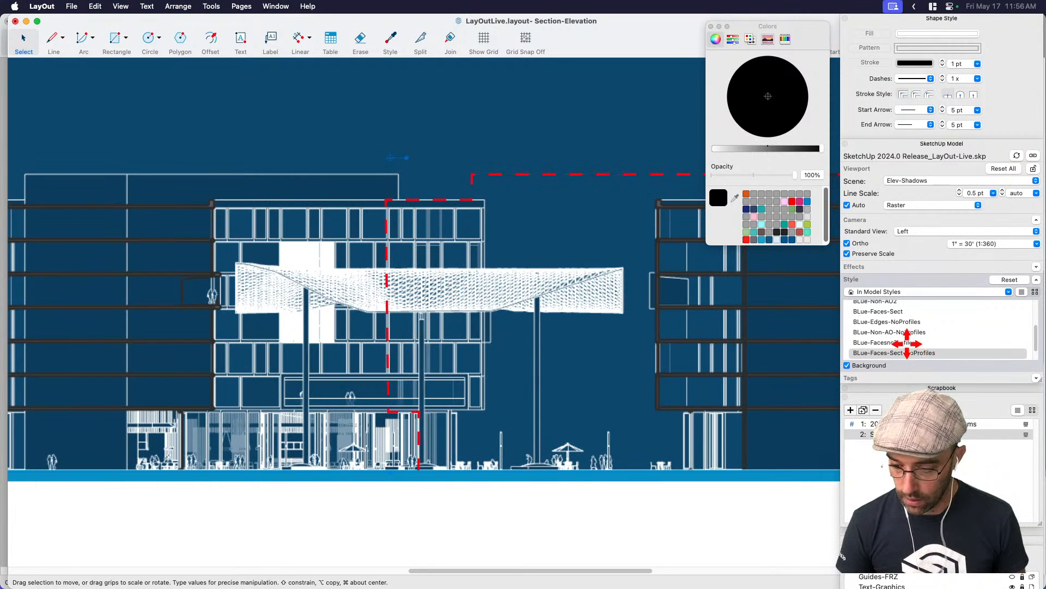
left_click(907, 342)
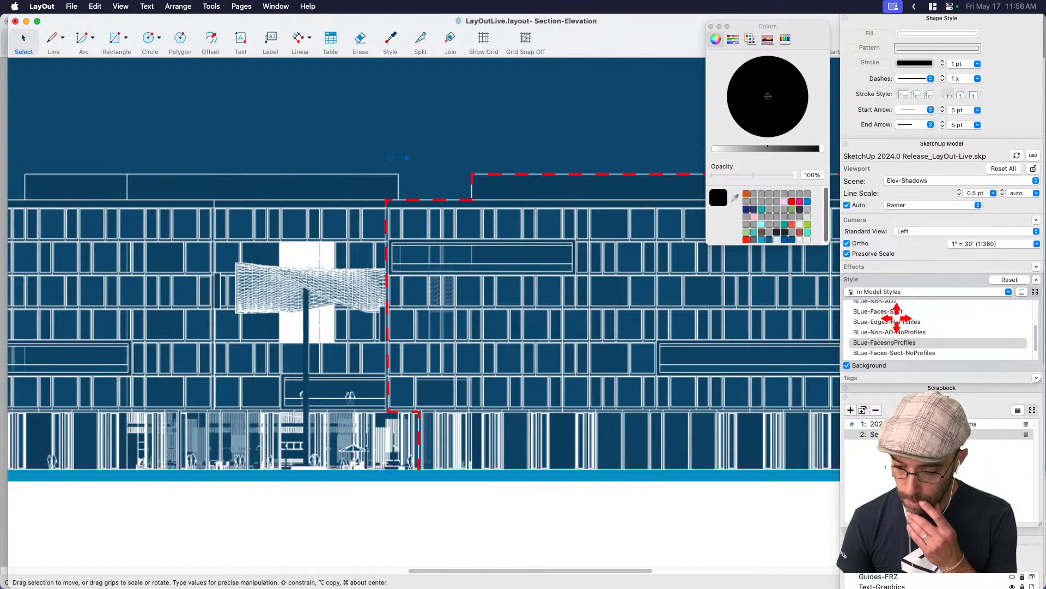
Apply the BLue-Faces-Sect style to the section-elevation viewport and review the other in-model styles.
left_click(890, 312)
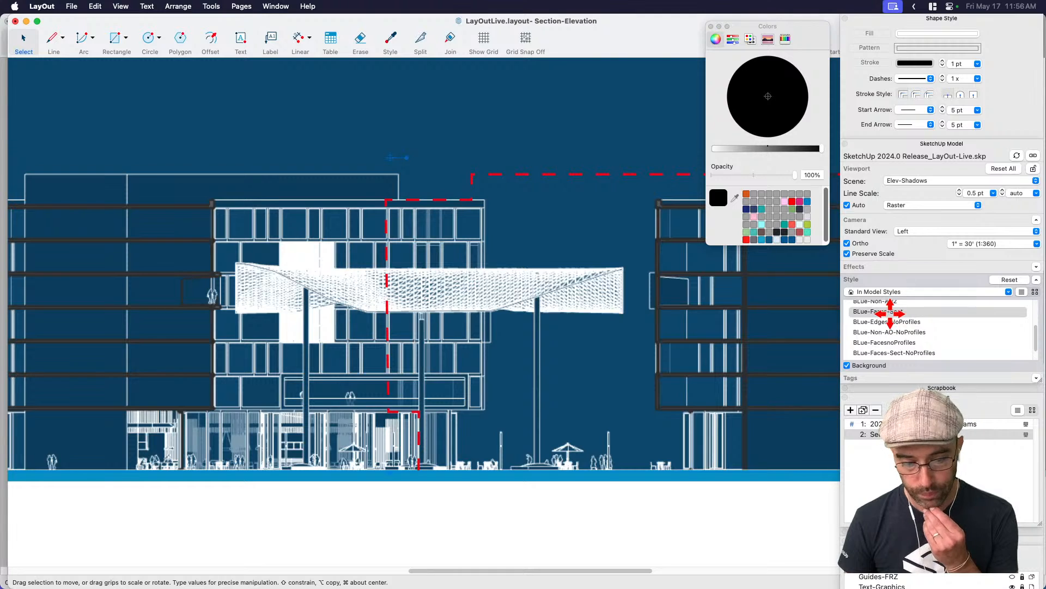
scroll(908, 327, "down", 2)
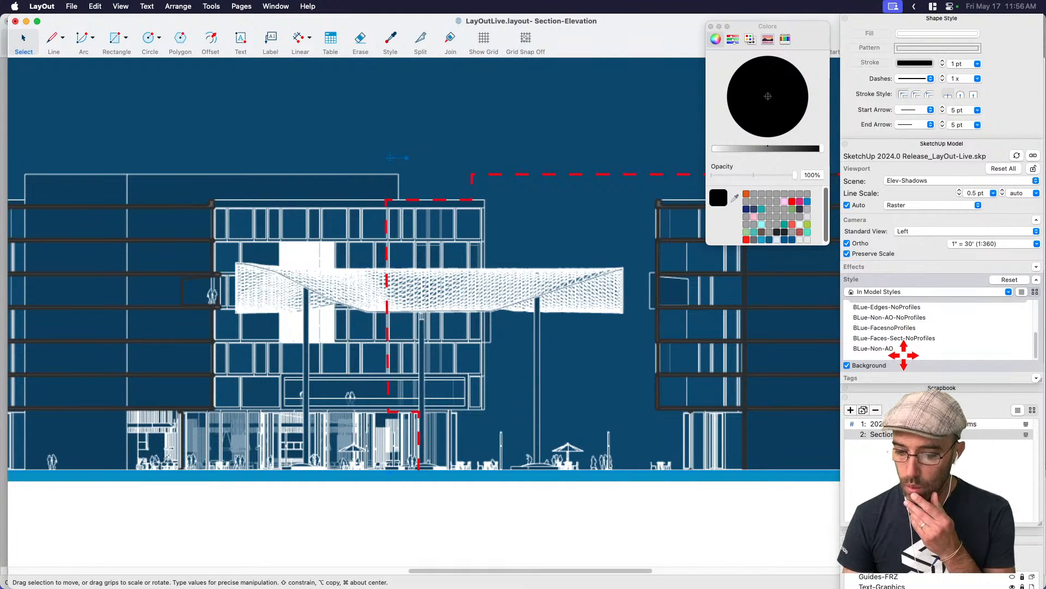
scroll(900, 352, "up", 1)
scroll(892, 332, "up", 1)
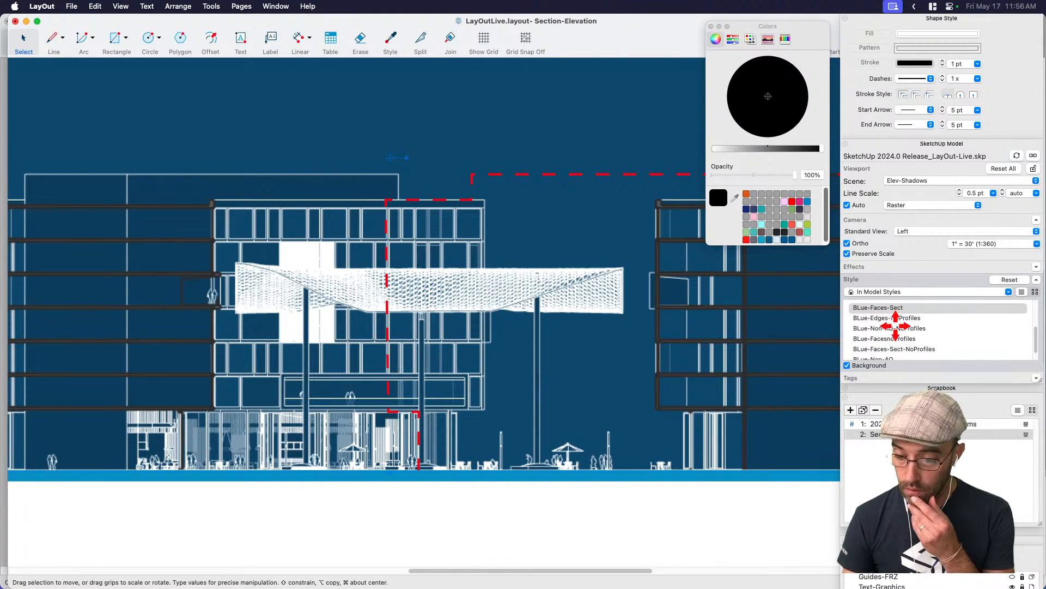
scroll(910, 321, "up", 4)
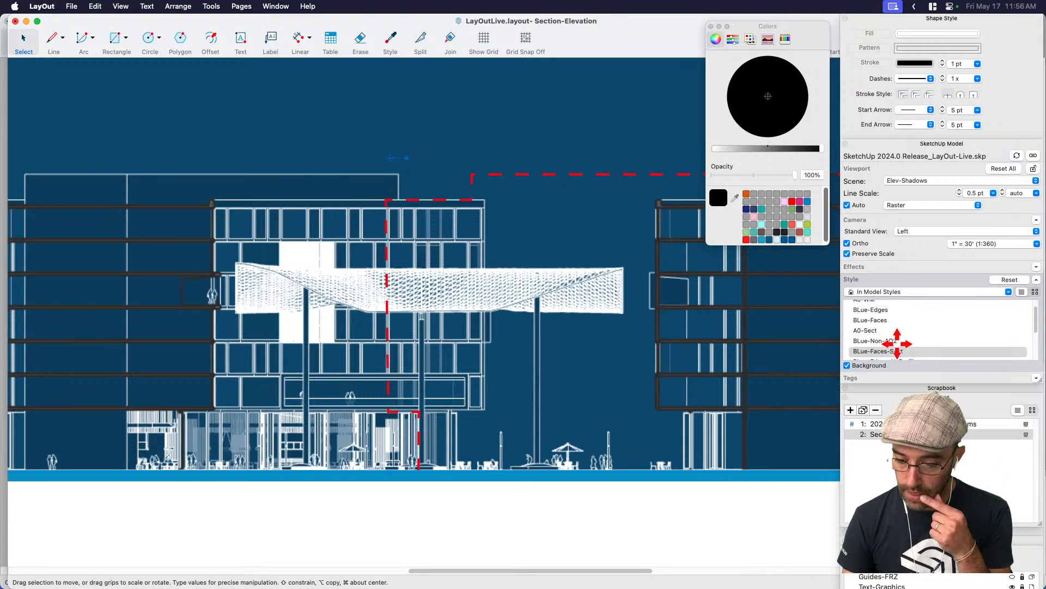
Look through the in-model styles available for the section-elevation viewport, and deselect the viewport.
scroll(943, 345, "down", 1)
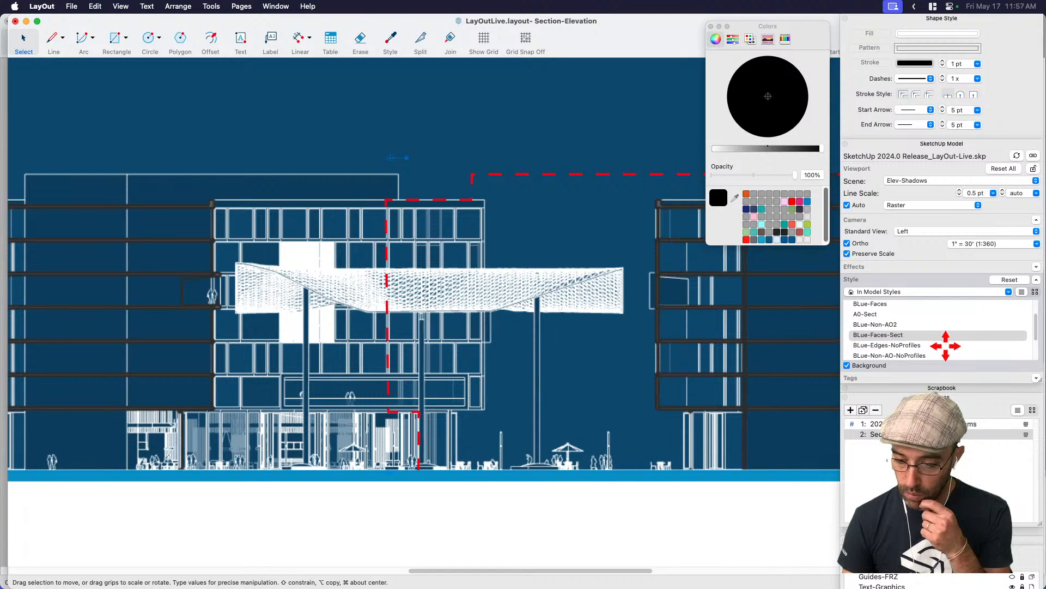
scroll(946, 346, "down", 2)
scroll(946, 345, "down", 3)
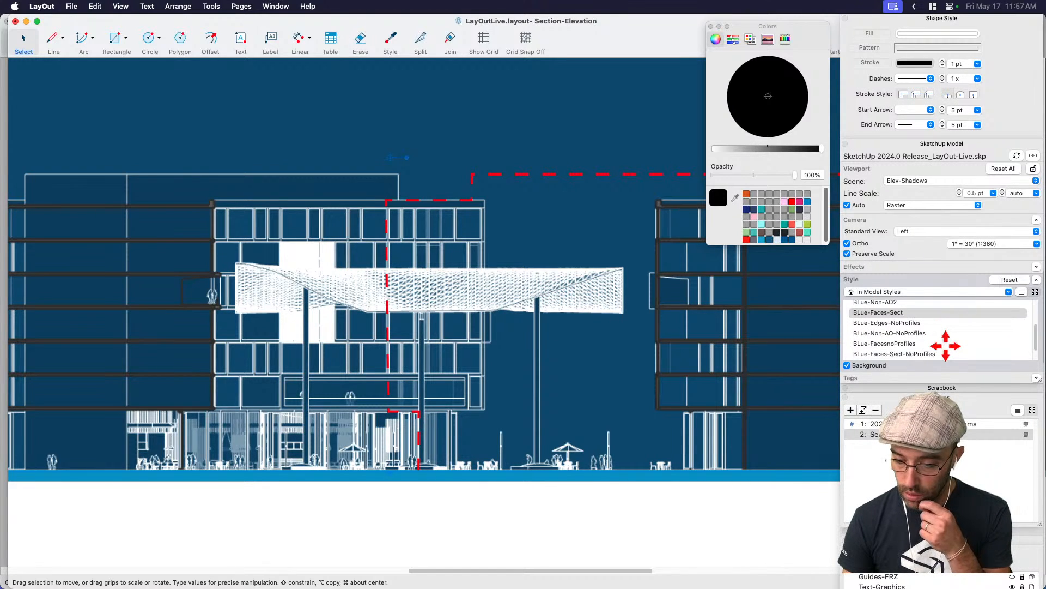
scroll(946, 346, "up", 2)
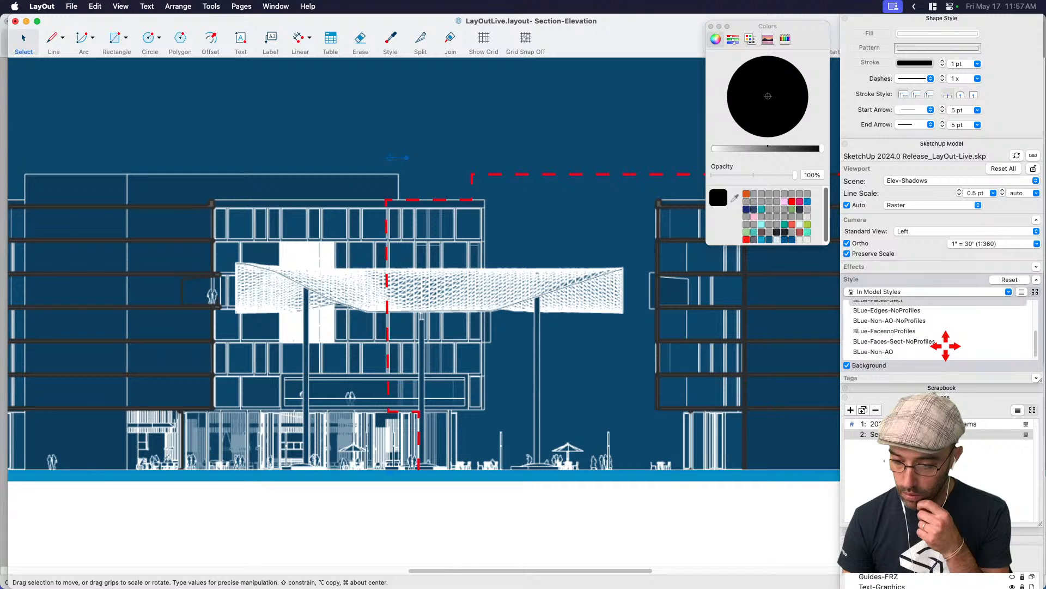
scroll(945, 345, "up", 4)
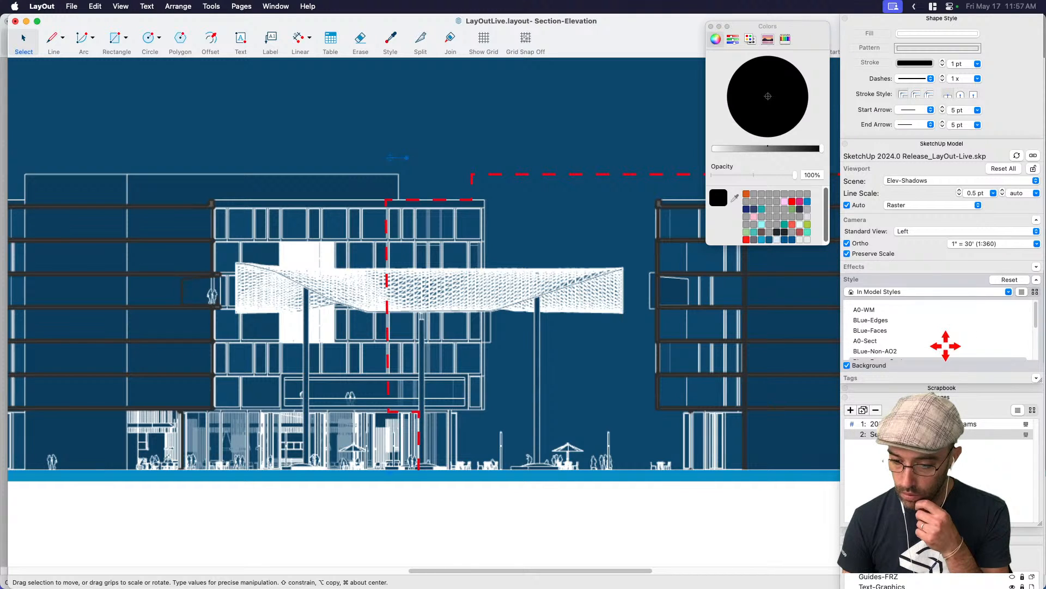
scroll(945, 345, "down", 3)
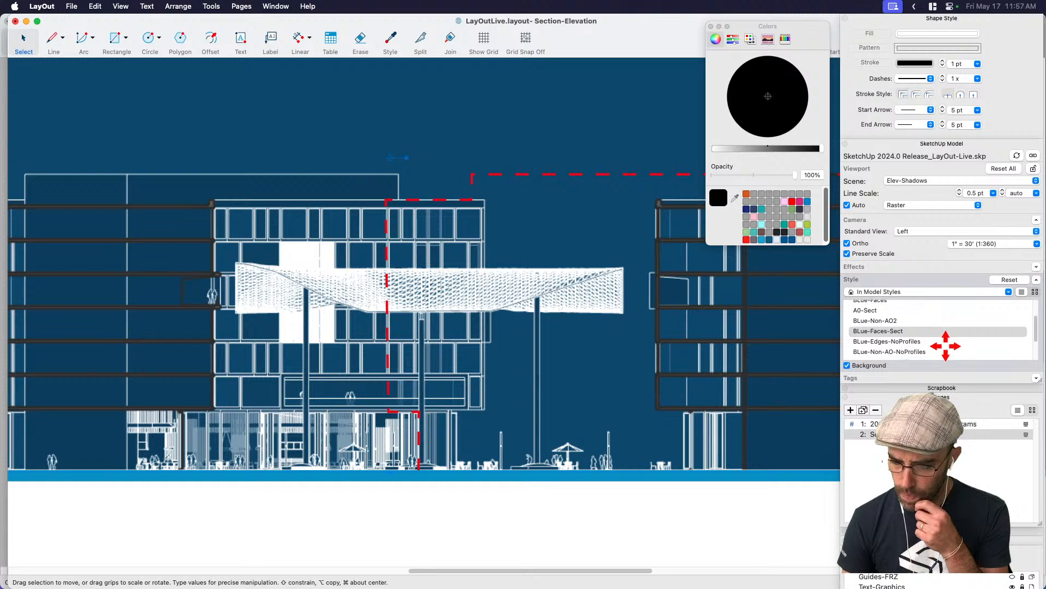
key("space")
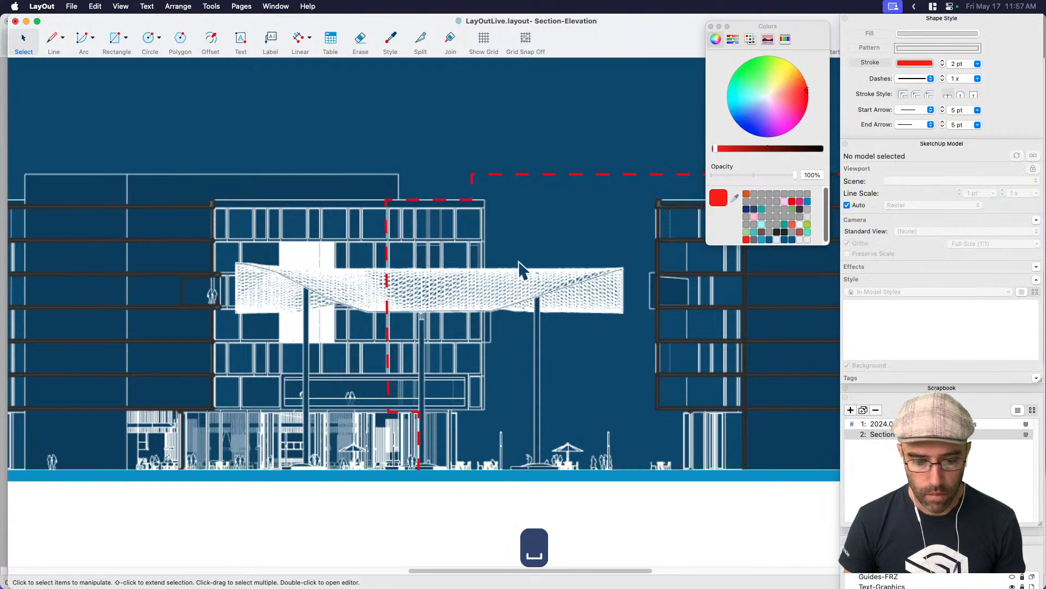
Switch to SketchUp, preview the BLue-Edges-NoProfiles and BLue-Non-AO-NoProfiles styles, and show the in-model styles as a list by name.
key("super+Tab")
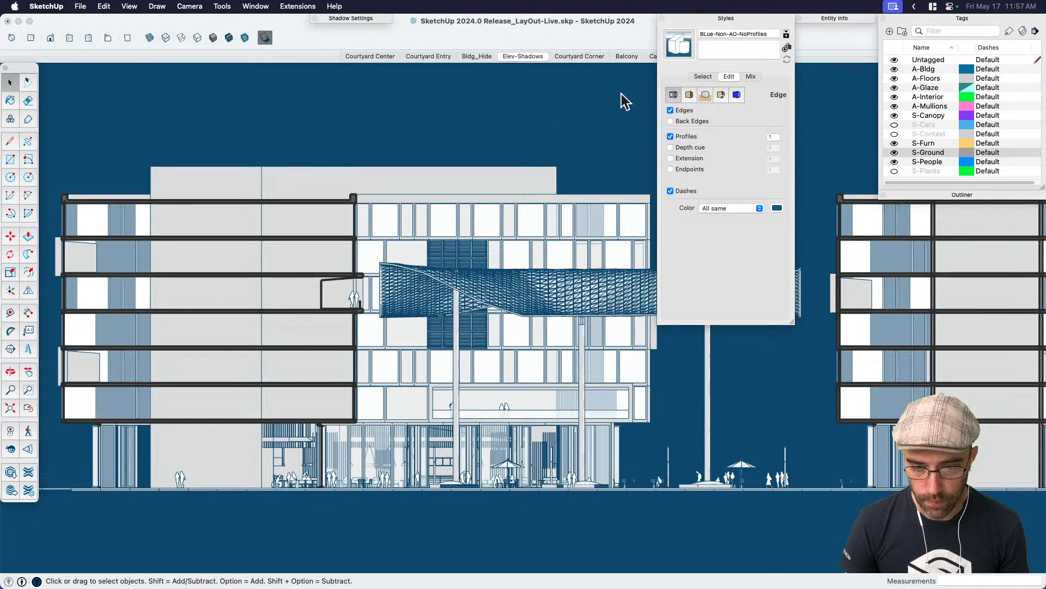
left_click(703, 77)
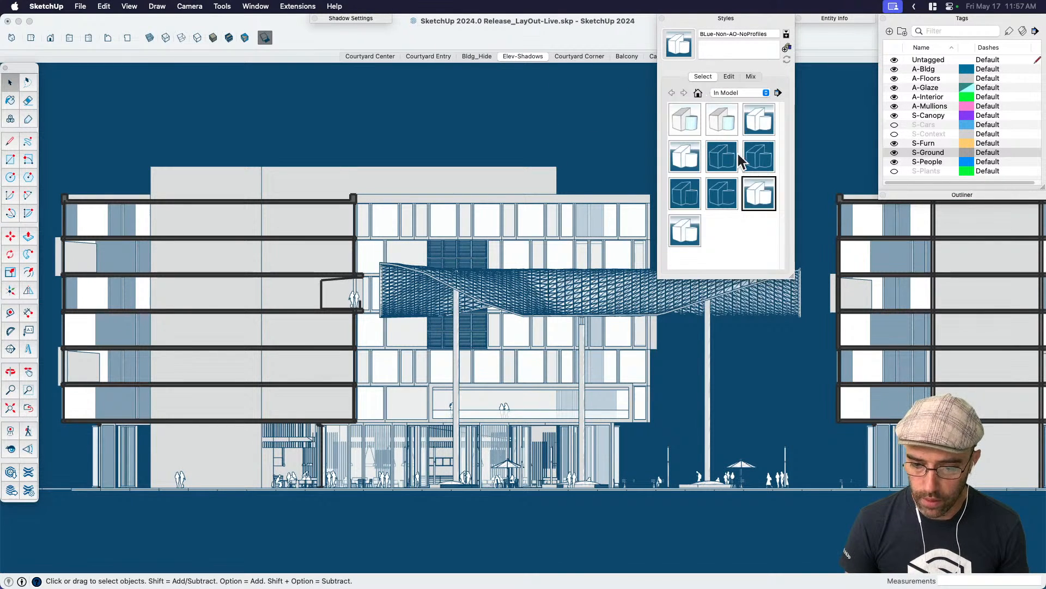
left_click(687, 158)
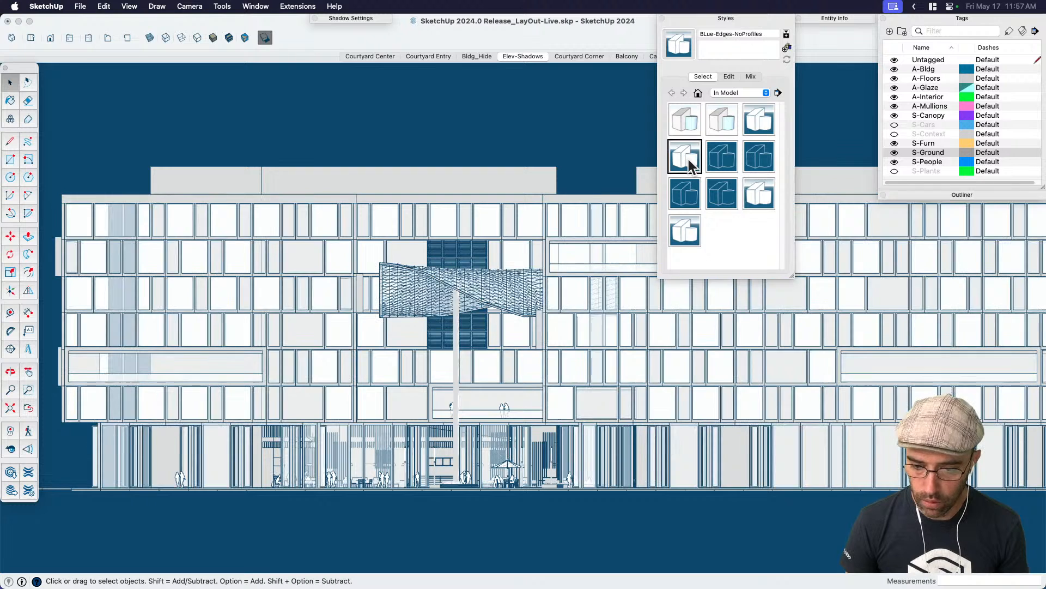
left_click(761, 195)
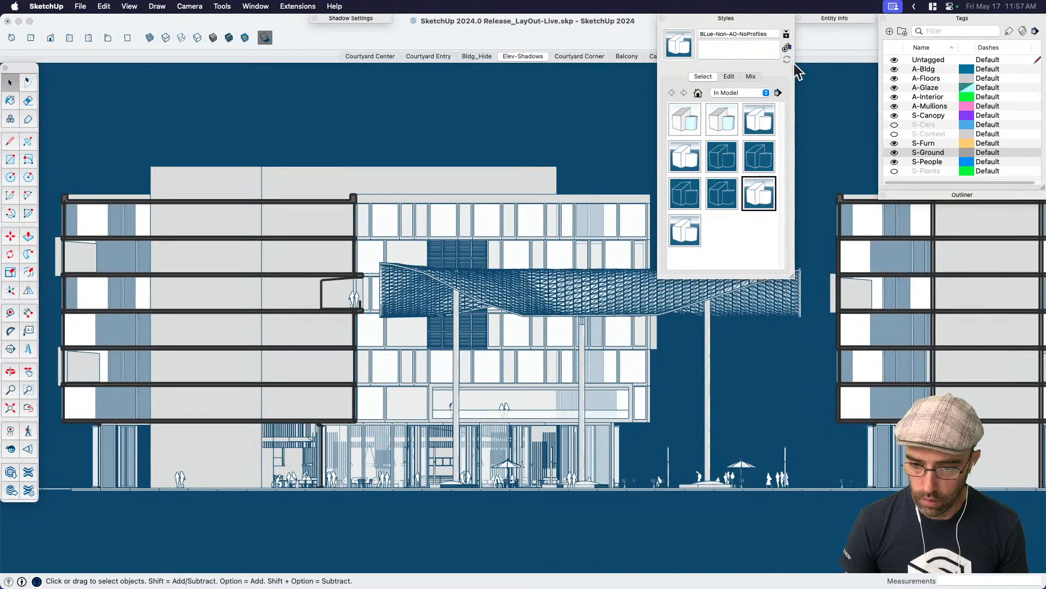
left_click(778, 92)
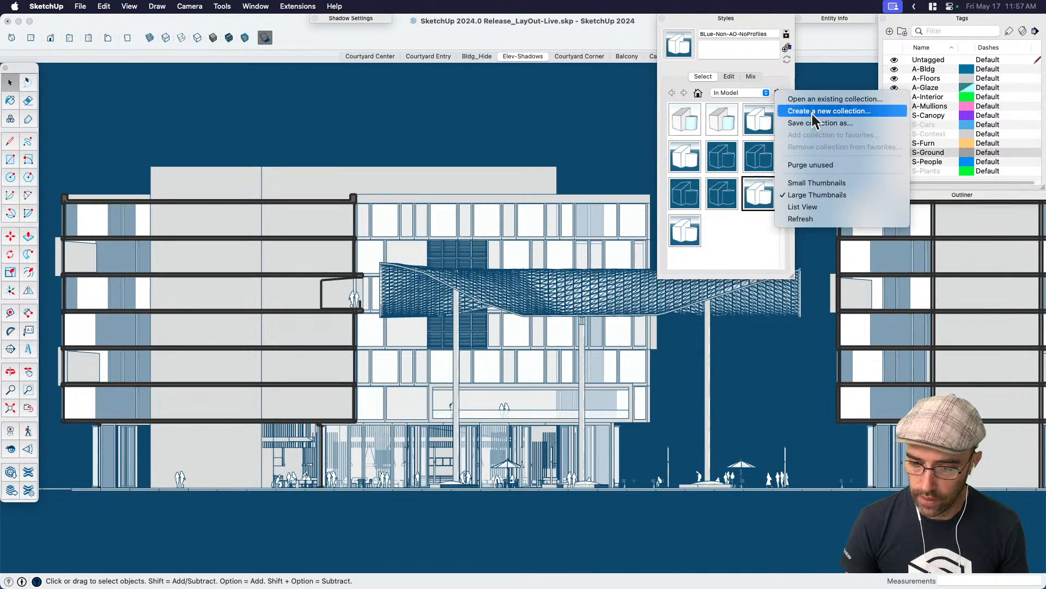
left_click(827, 214)
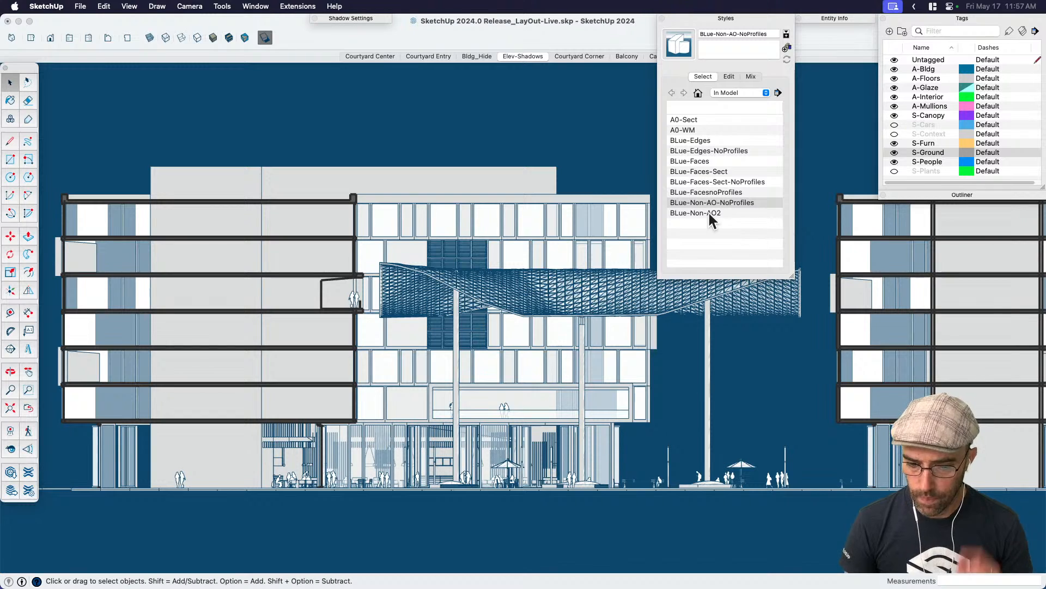
Preview the BLue-Faces-Sect style, and compare BLue-Edges with BLue-Edges-NoProfiles on the model.
left_click(717, 172)
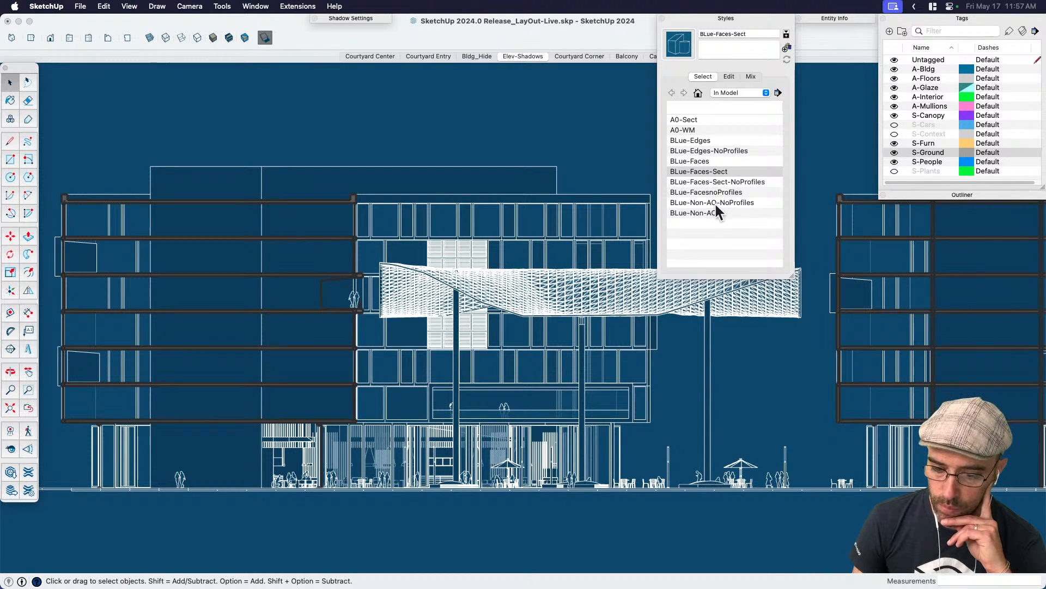
left_click(704, 141)
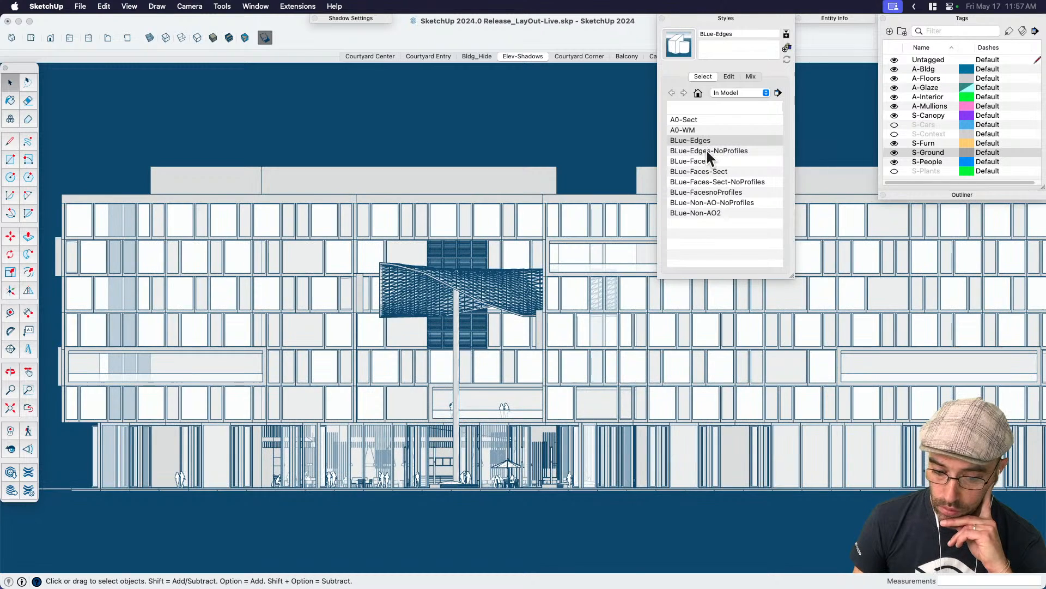
left_click(706, 150)
left_click(705, 141)
left_click(706, 149)
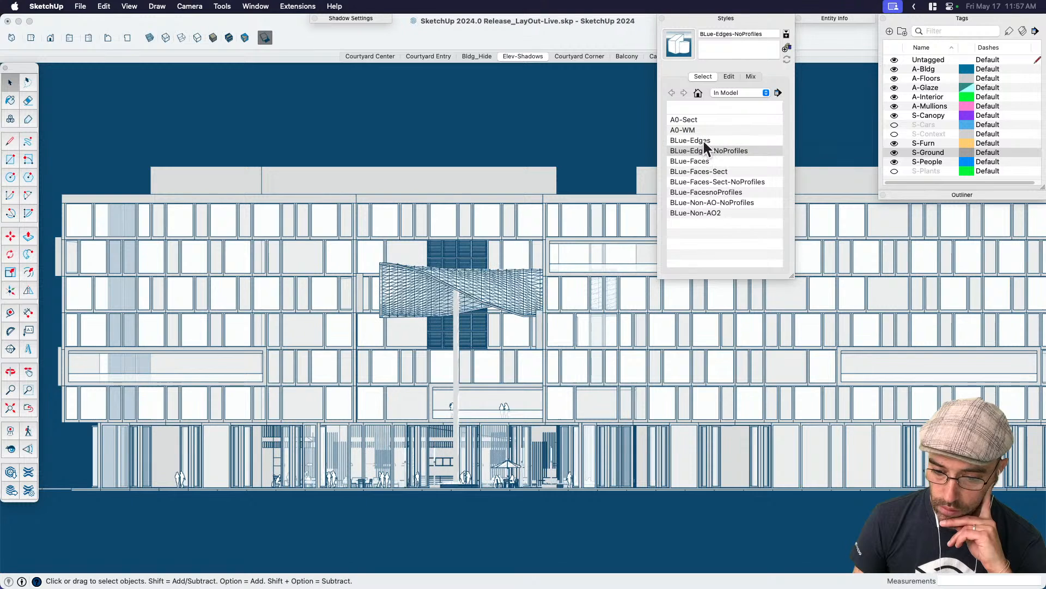
left_click(705, 141)
left_click(705, 151)
left_click(701, 141)
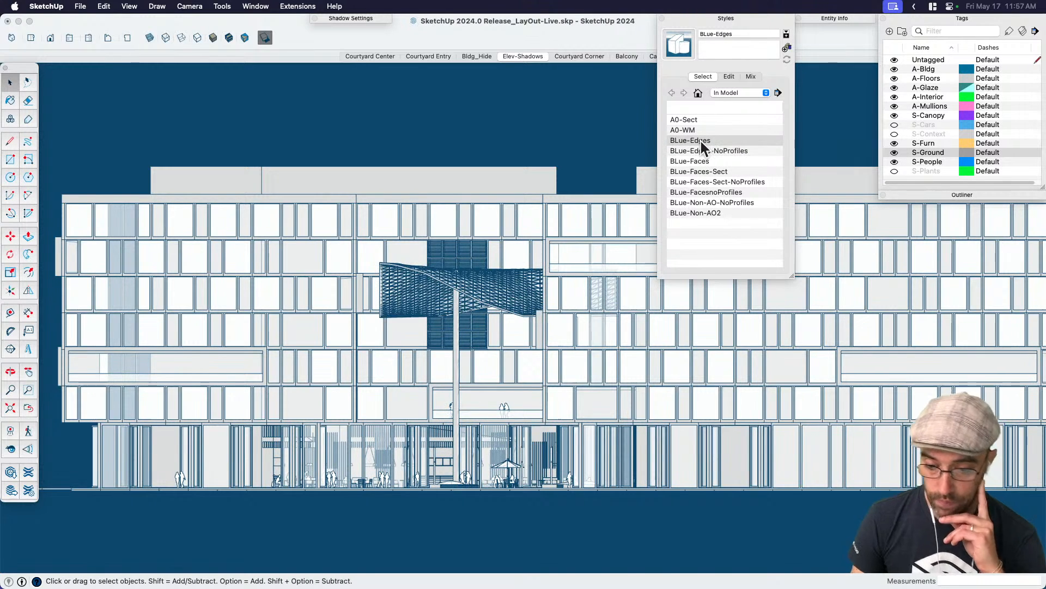
Apply the BLue-Edges-NoProfiles style, turn on the section cut display, and save the result as a new style.
left_click(703, 151)
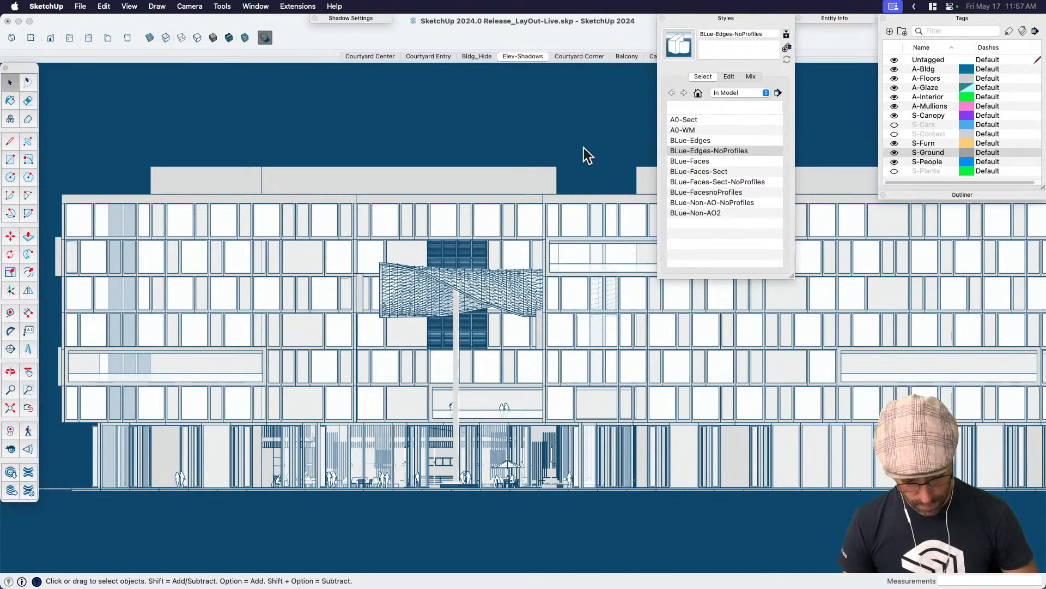
key("shift+s")
key("shift+s")
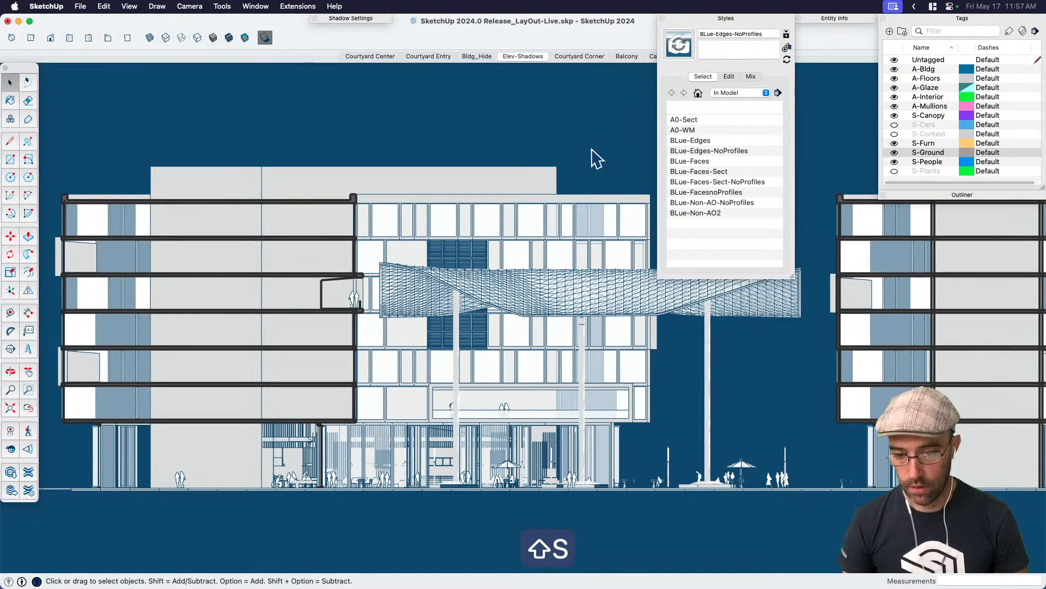
left_click(785, 48)
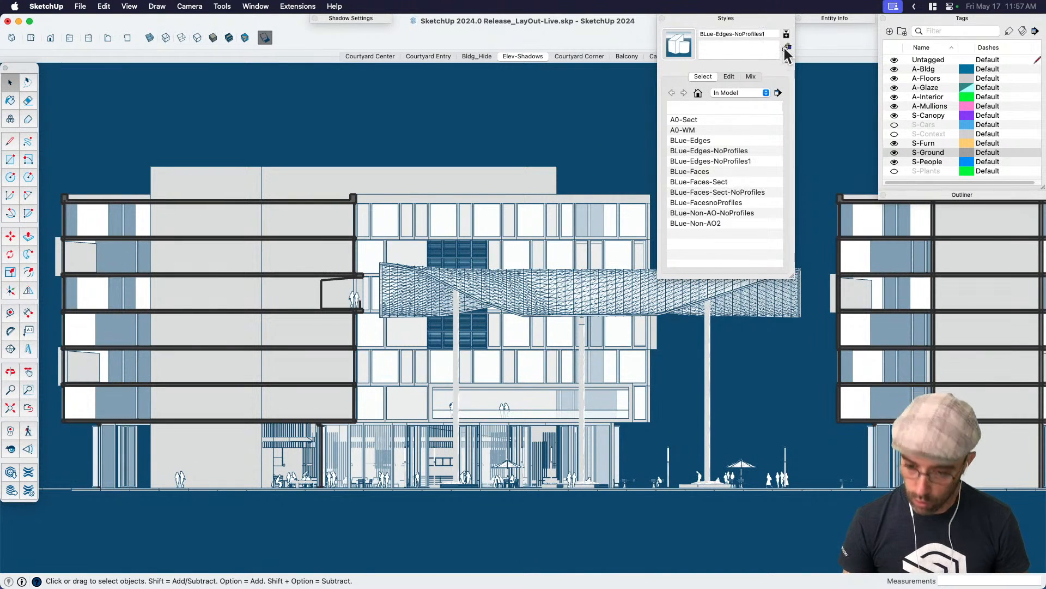
Rename the new style as BLue-Edges-Sect-NoProfiles1.
left_click(731, 34)
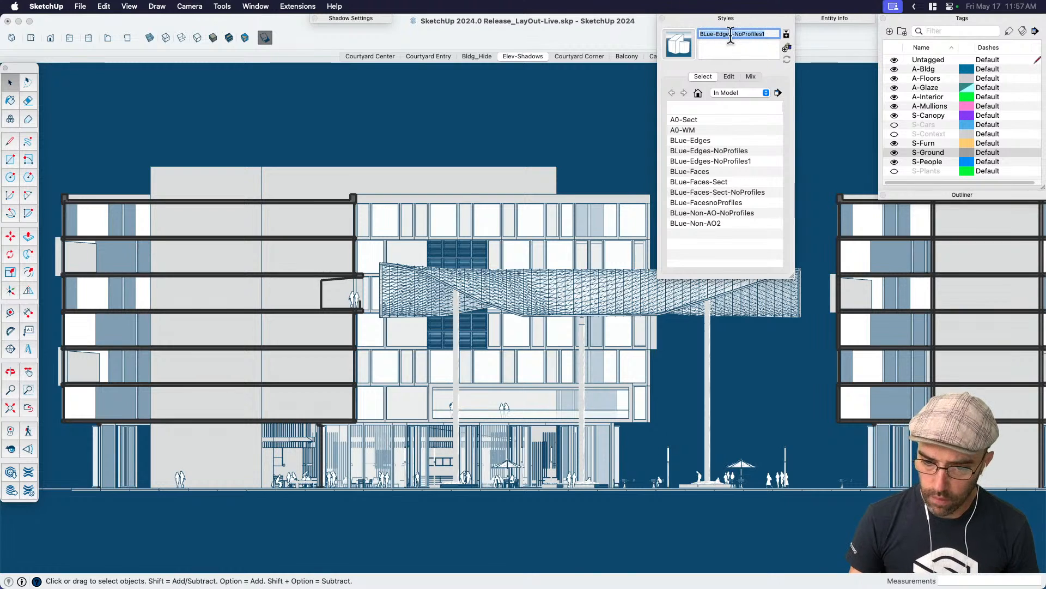
left_click(738, 33)
type("-Sect")
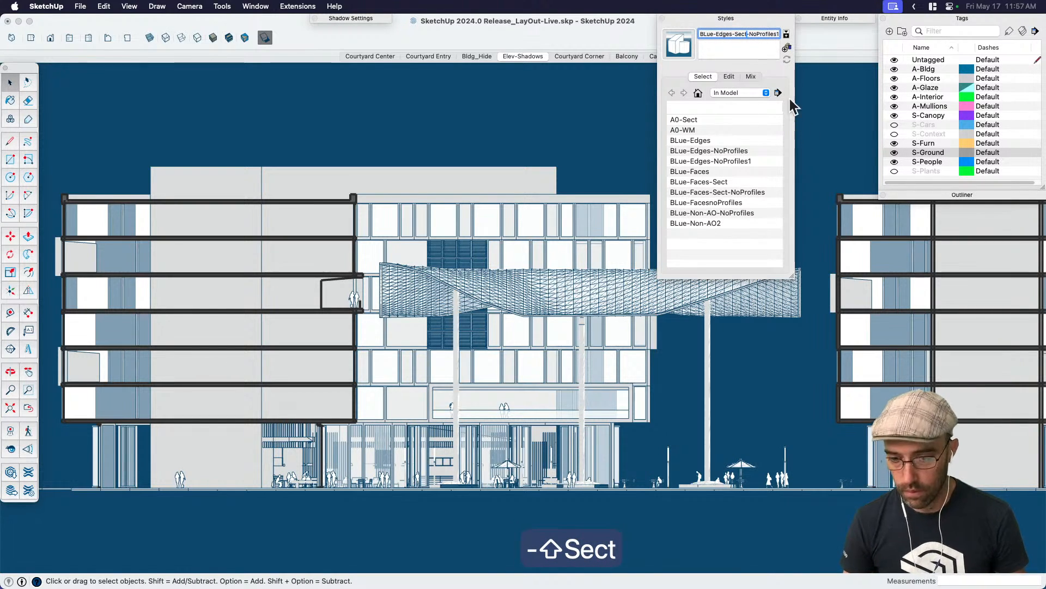
key("Tab")
left_click(678, 49)
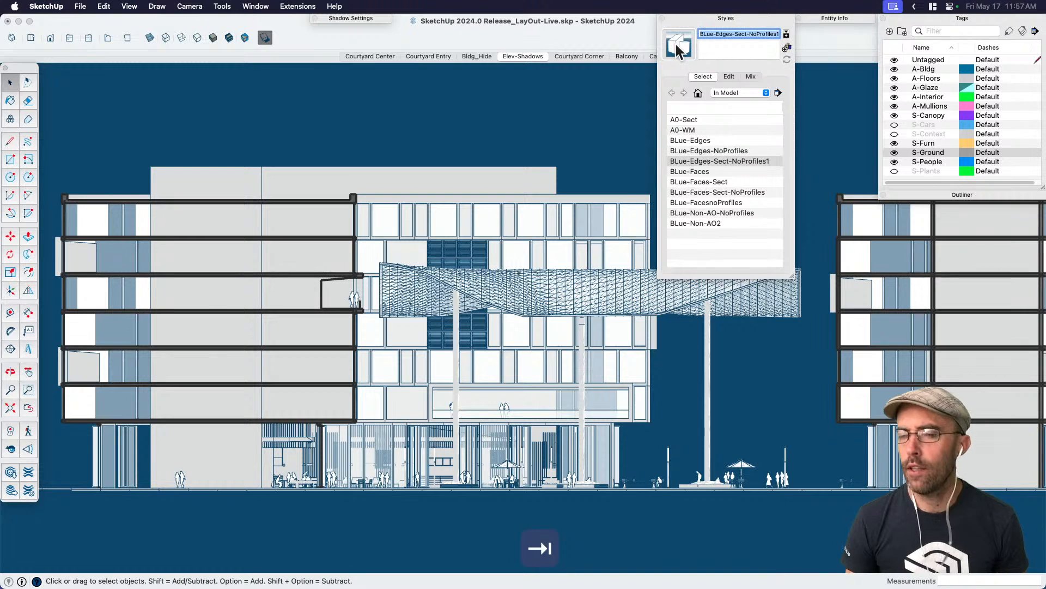
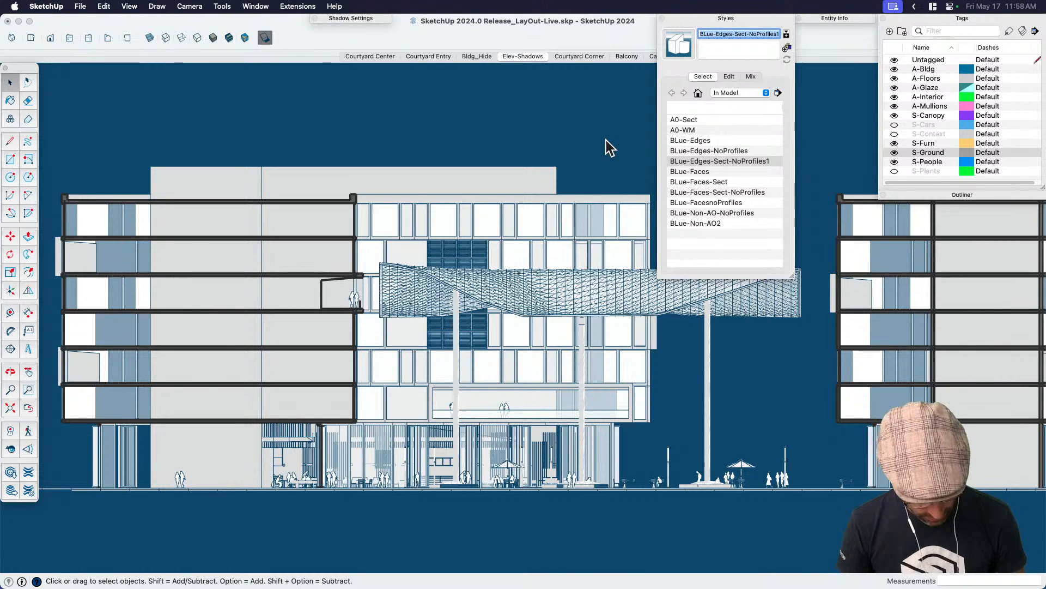
Save the SketchUp model, return to LayOut and update the section-elevation viewport's model reference.
key("super+s")
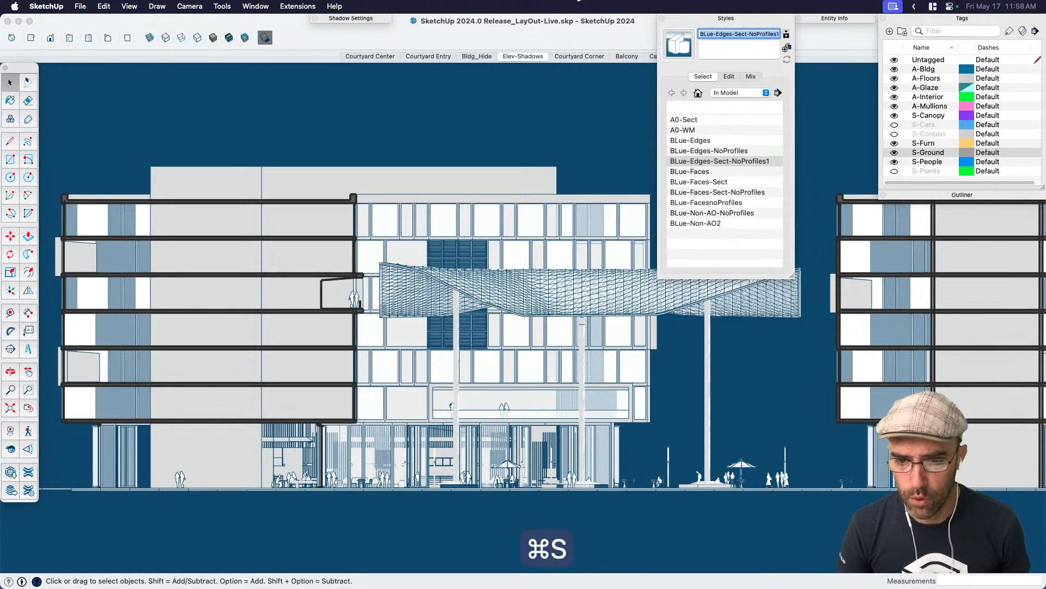
key("super+Tab")
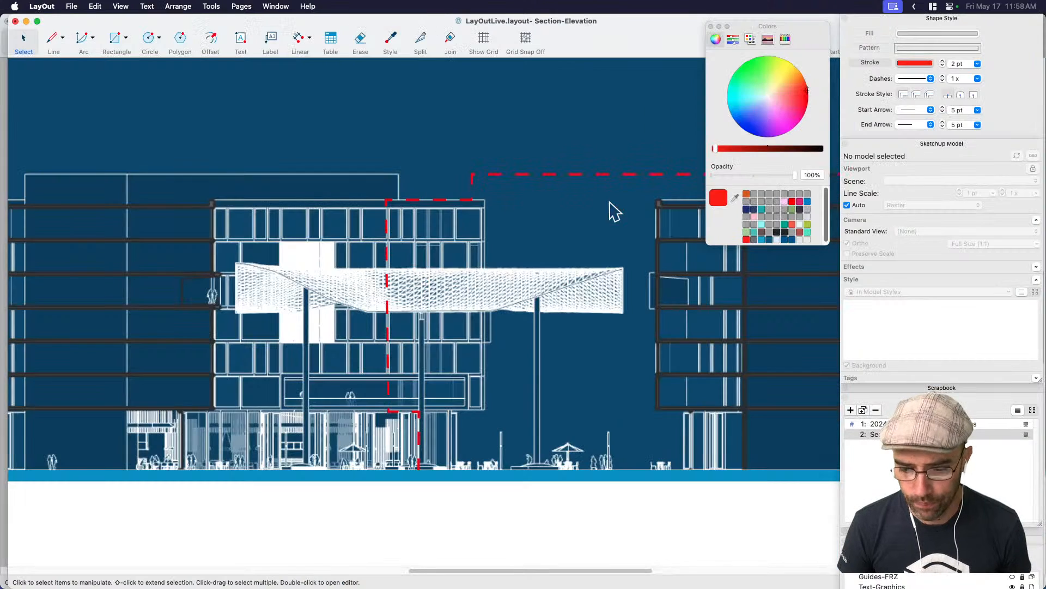
right_click(509, 298)
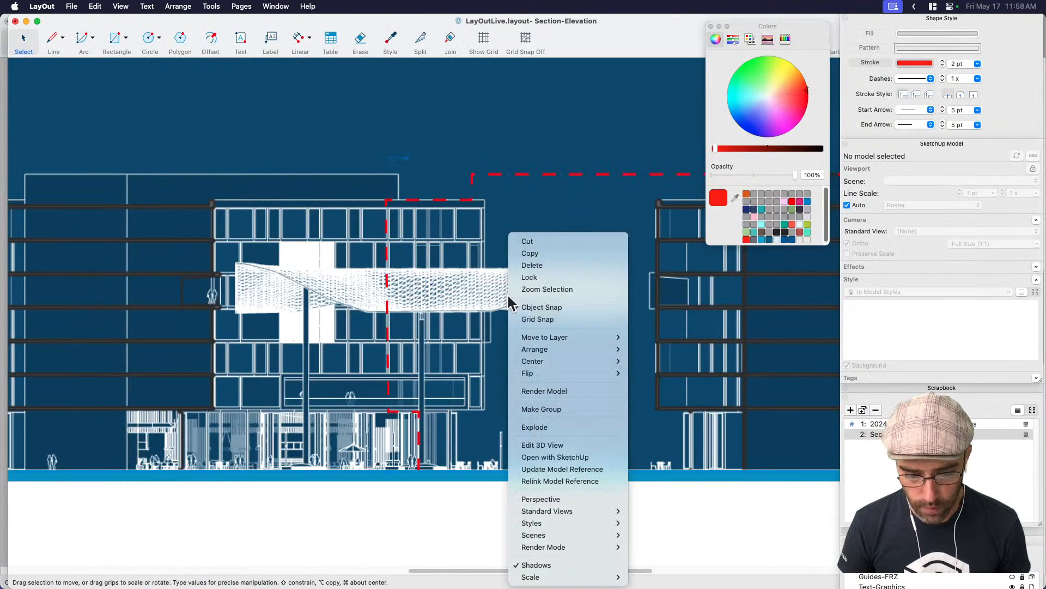
left_click(569, 470)
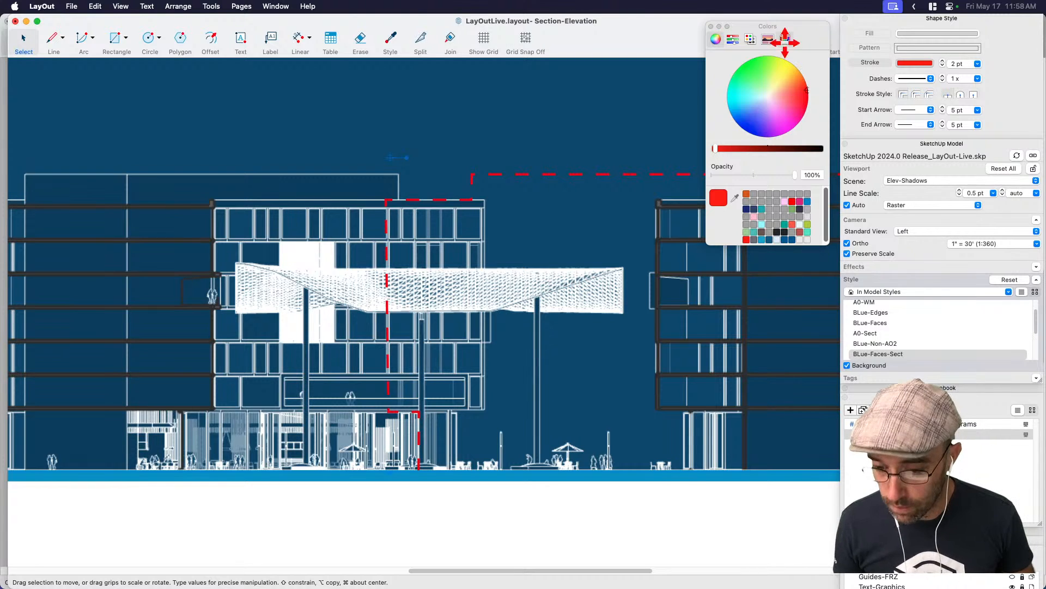
Try BLue-Edges-NoProfiles on the section-elevation viewport, and apply the BLue-Edges-Sect-NoProfiles1 style to it.
key("space")
left_click(569, 305)
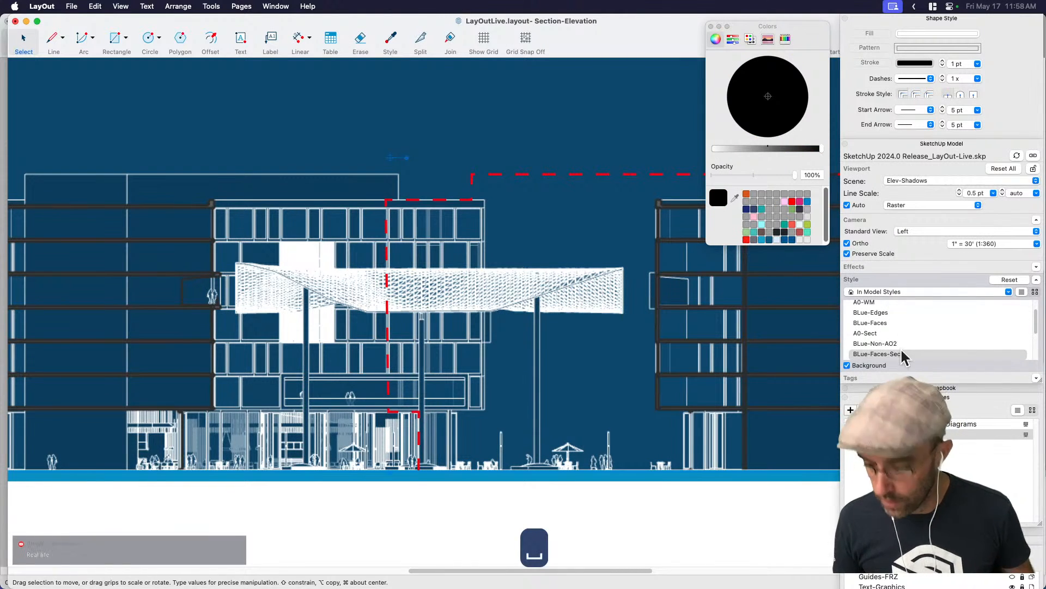
scroll(901, 358, "down", 2)
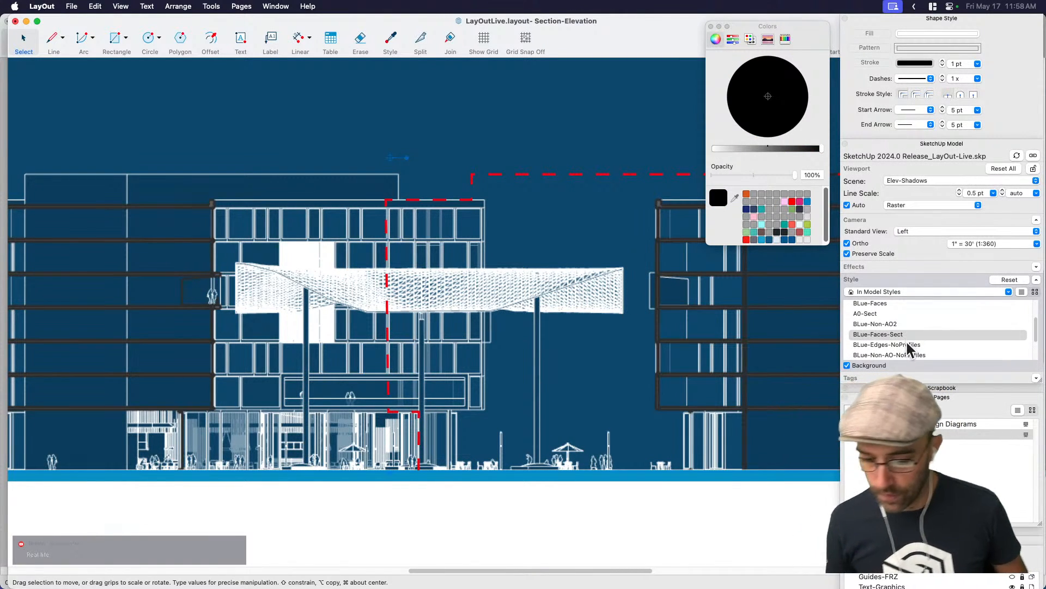
left_click(910, 345)
scroll(921, 349, "down", 2)
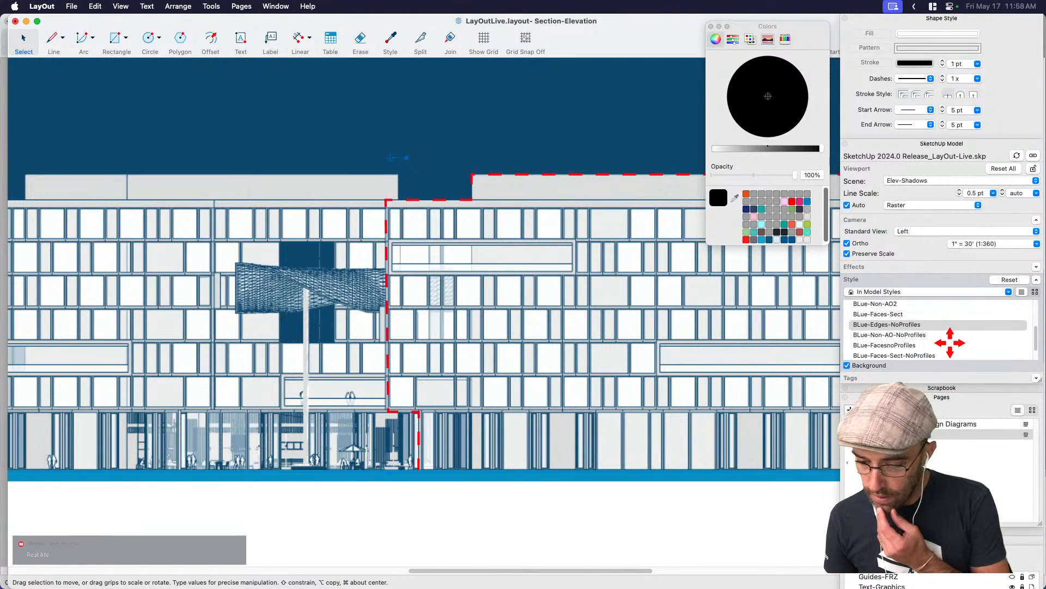
scroll(950, 342, "up", 4)
scroll(950, 342, "down", 5)
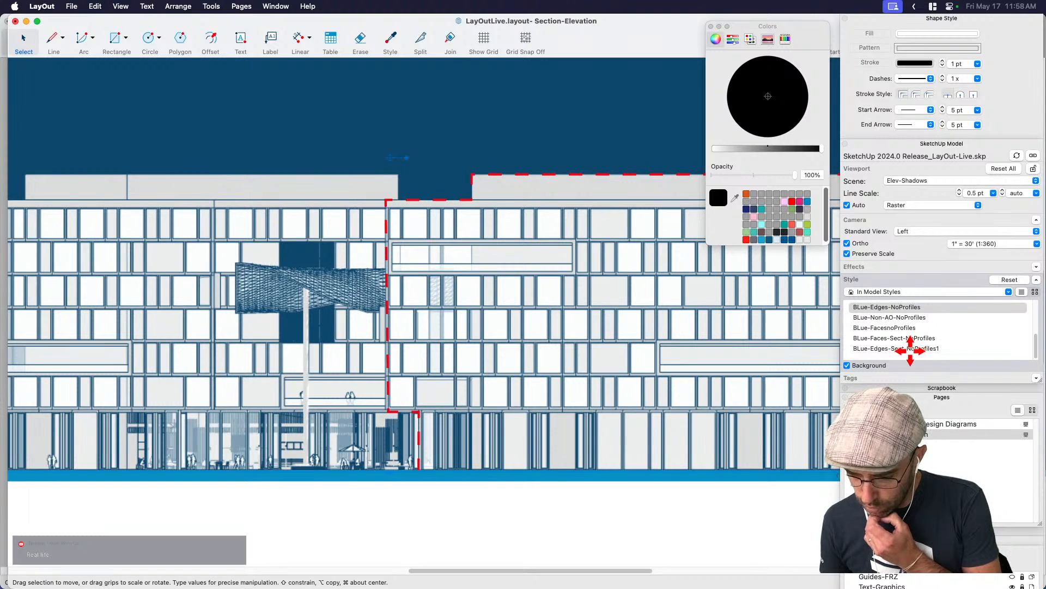
left_click(910, 348)
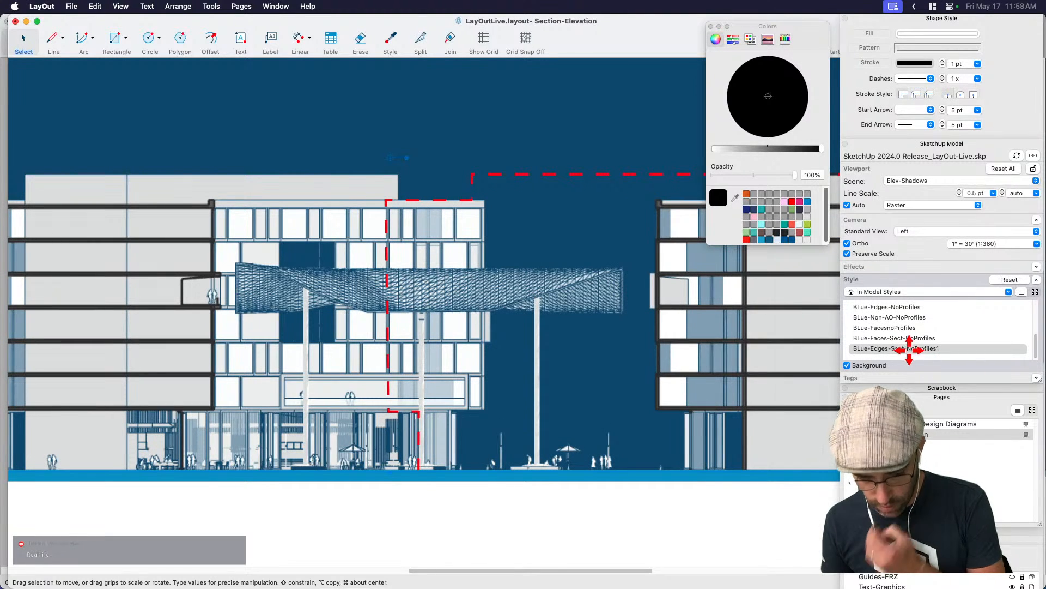
Deselect the viewport and review the restyled drawing on the whole Section-Elevation page.
key("space")
scroll(579, 389, "down", 5)
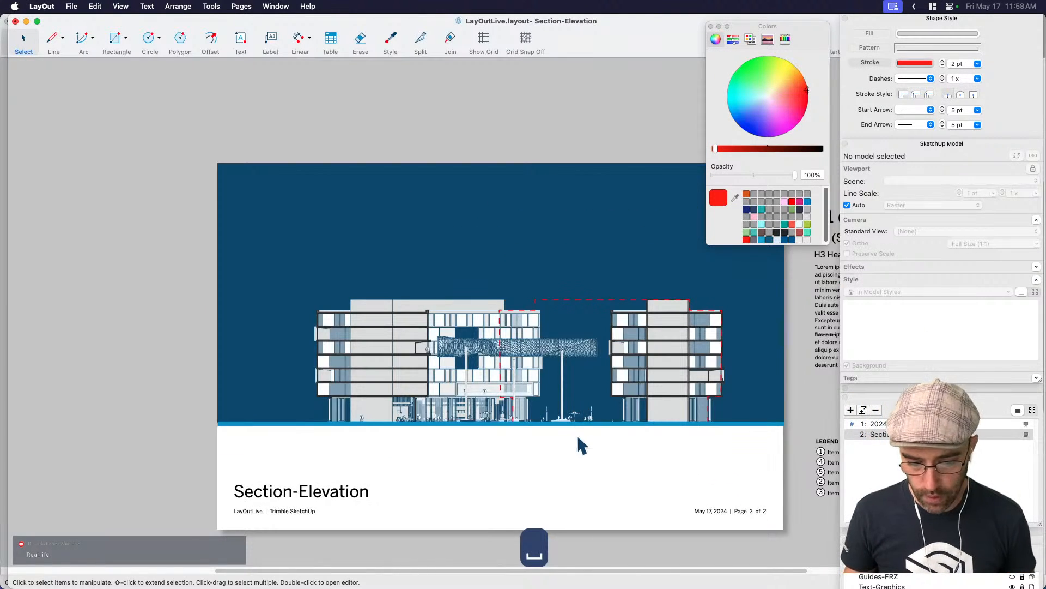
scroll(579, 438, "up", 2)
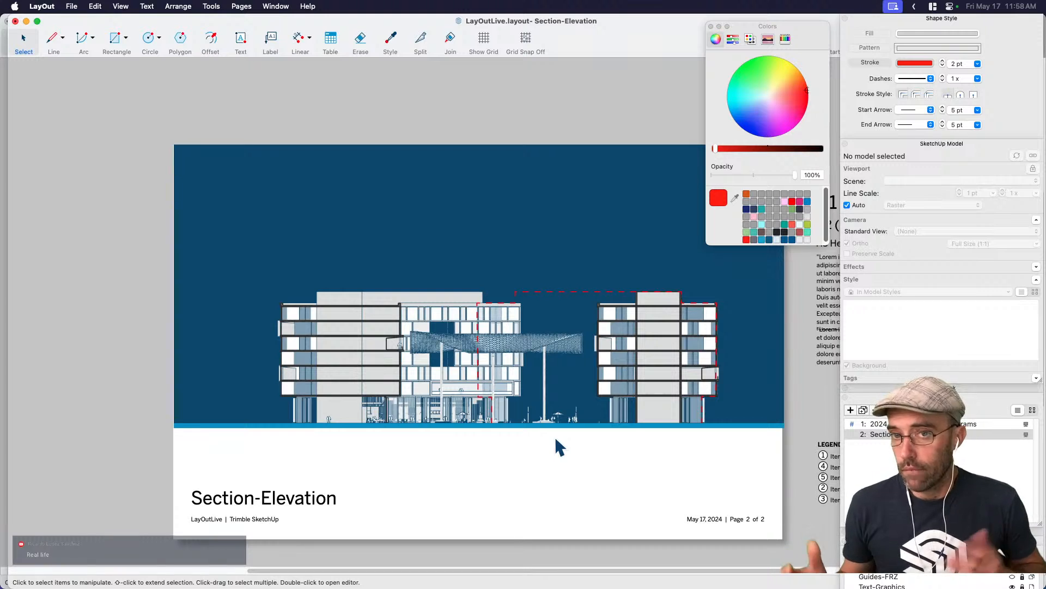
scroll(483, 381, "up", 2)
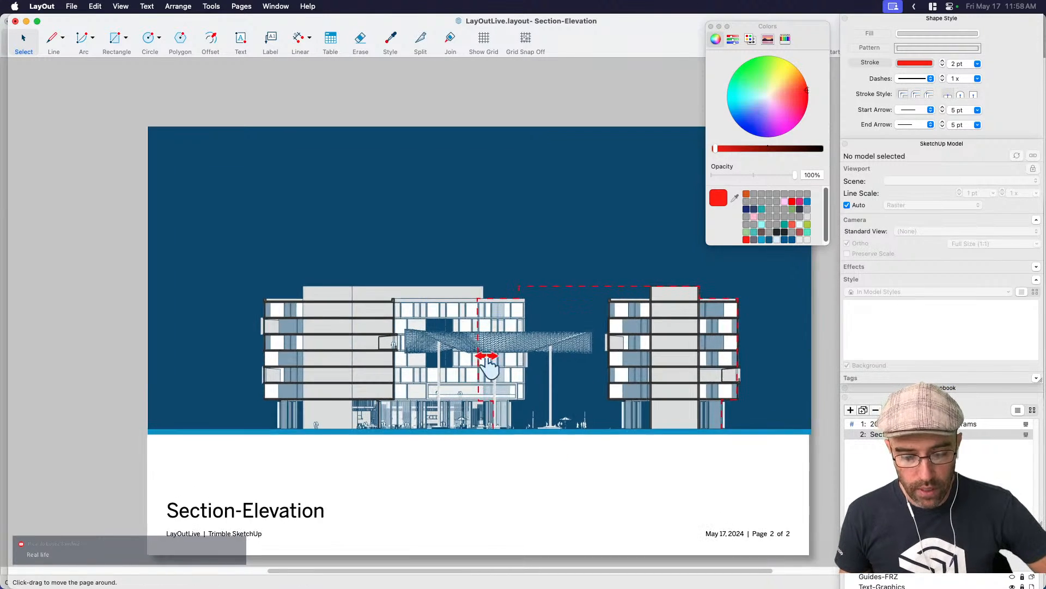
Close the Colors window, collapse the viewport's Style settings and shorten the page list to make room for the layer list.
scroll(576, 430, "up", 2)
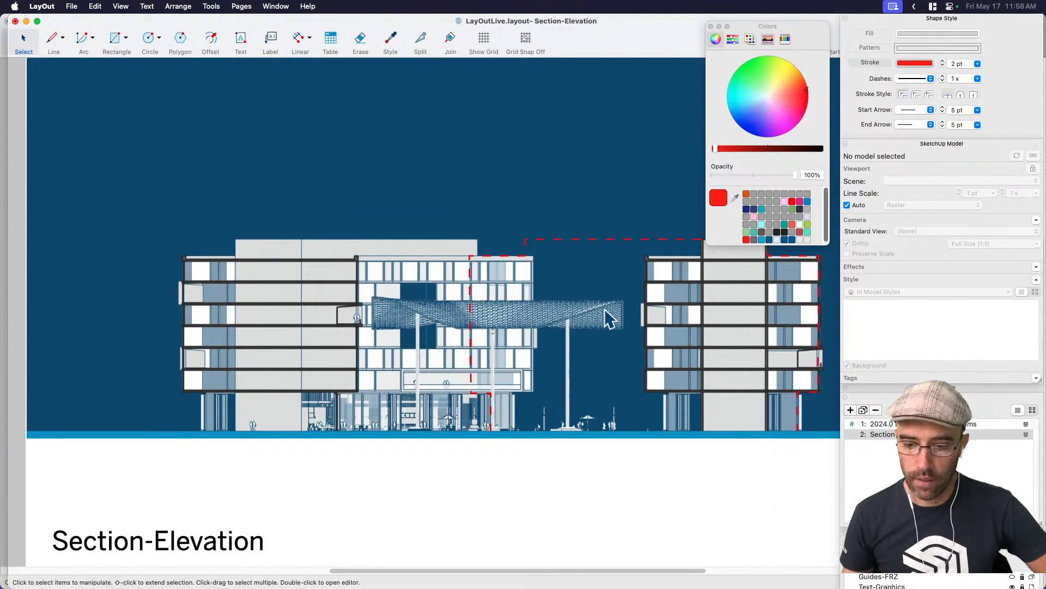
left_click(711, 26)
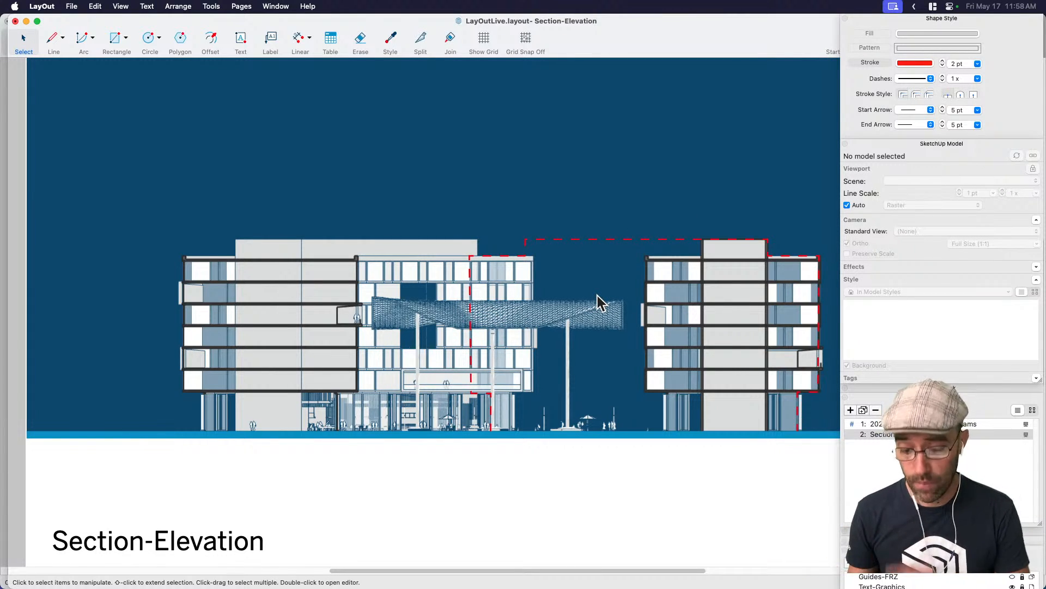
scroll(598, 295, "down", 2)
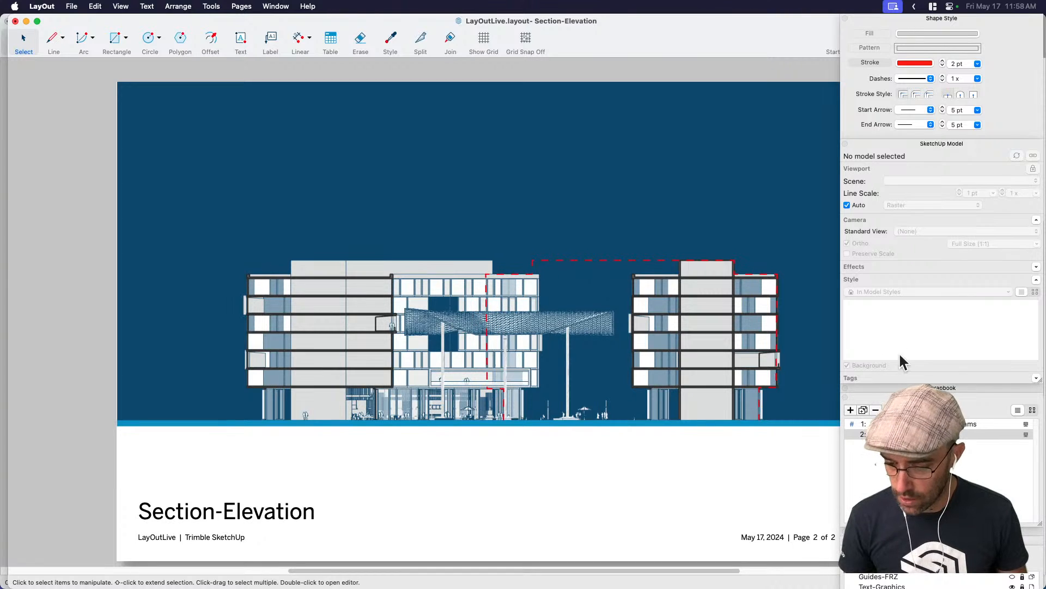
left_click(886, 278)
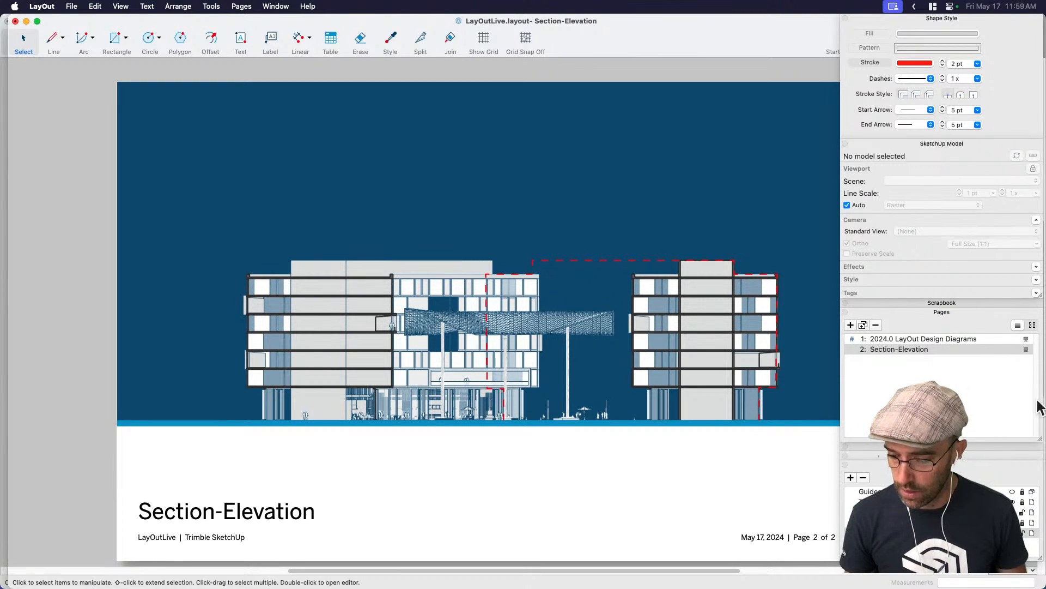
left_click_drag(1042, 443, 1039, 383)
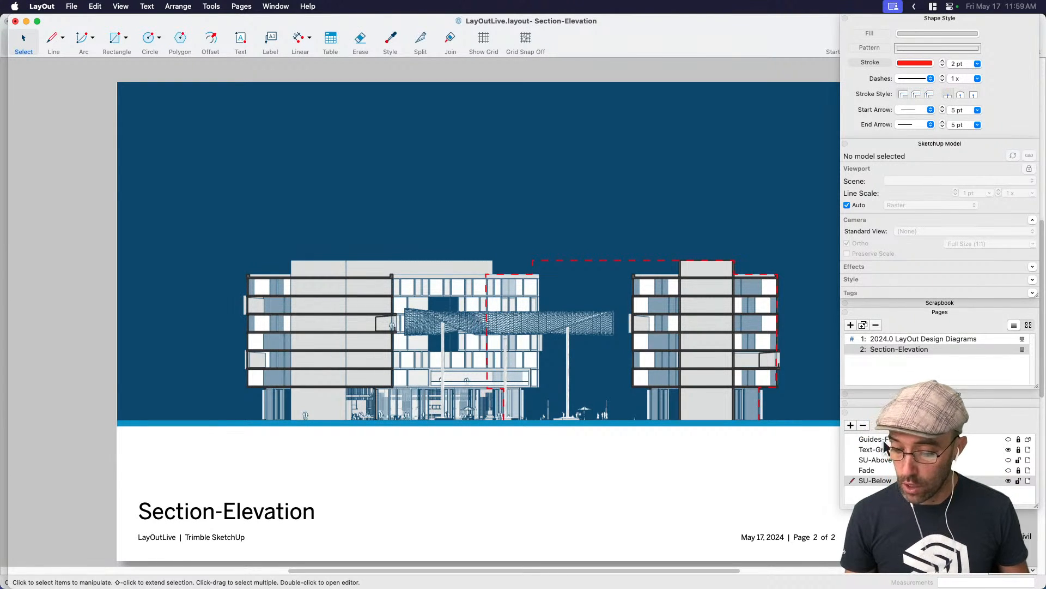
Turn on the SU-Above layer for the Section-Elevation page and delete the old Elev-Shadows viewport on it.
left_click(1008, 460)
key("space")
left_click(567, 282)
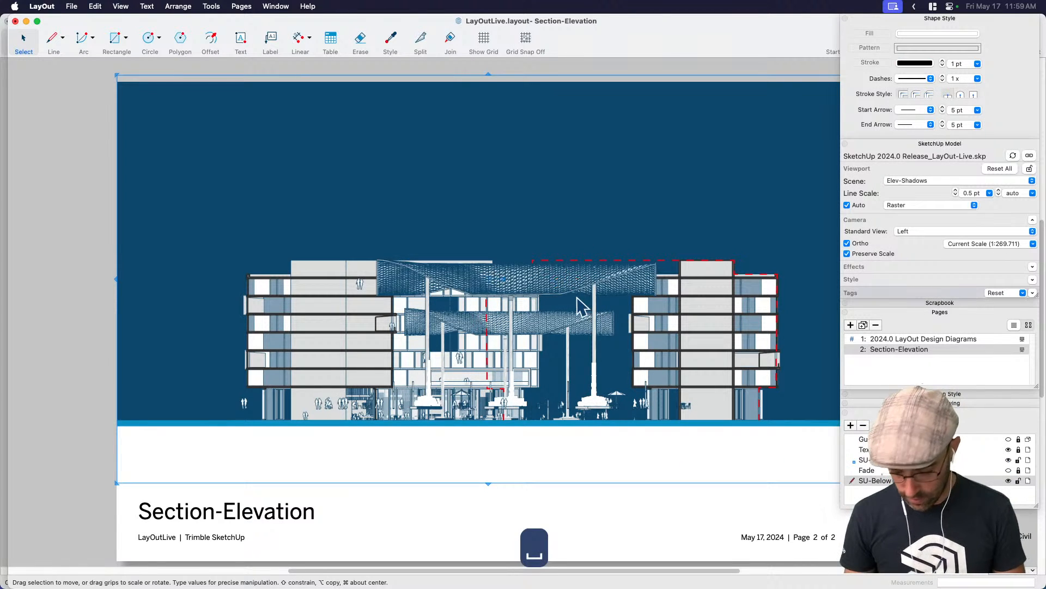
key("BackSpace")
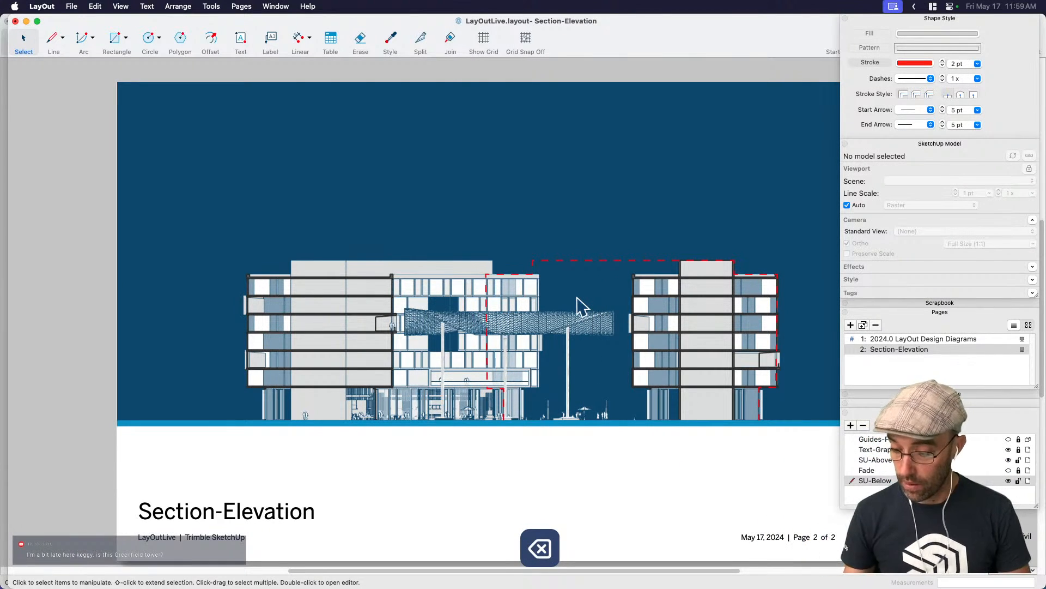
Copy the section-elevation viewport from SU-Below, paste it in place onto the SU-Above layer and select the copy.
left_click(431, 324)
key("super+c")
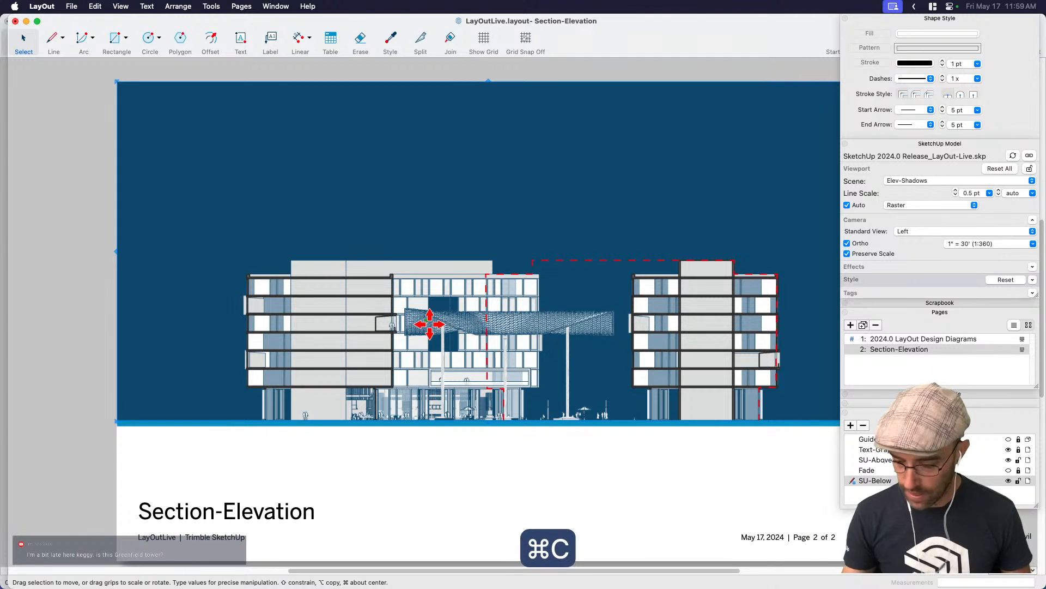
left_click(872, 459)
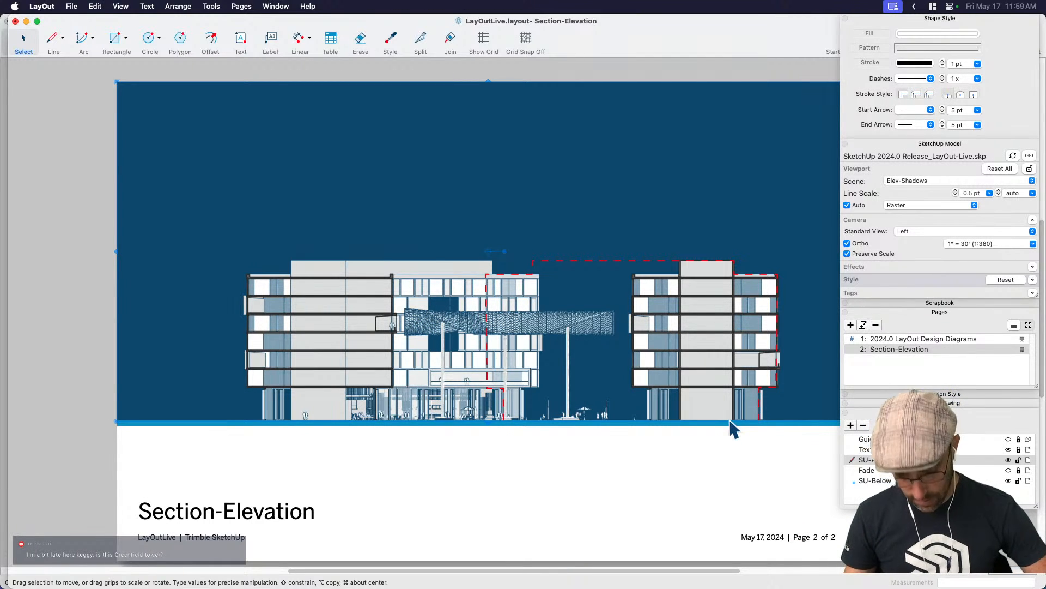
key("super+v")
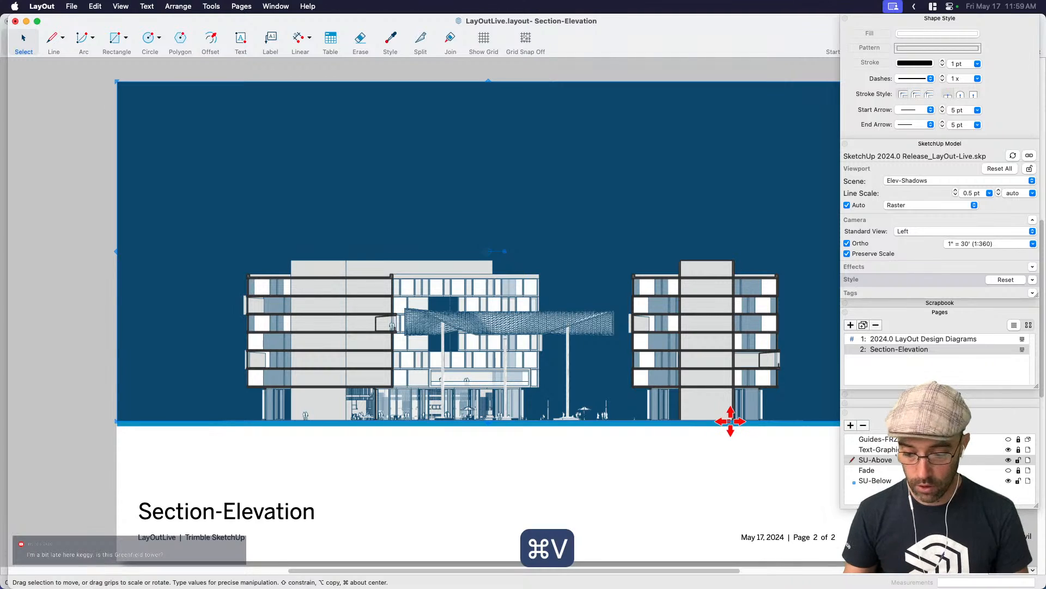
key("space")
left_click(733, 375)
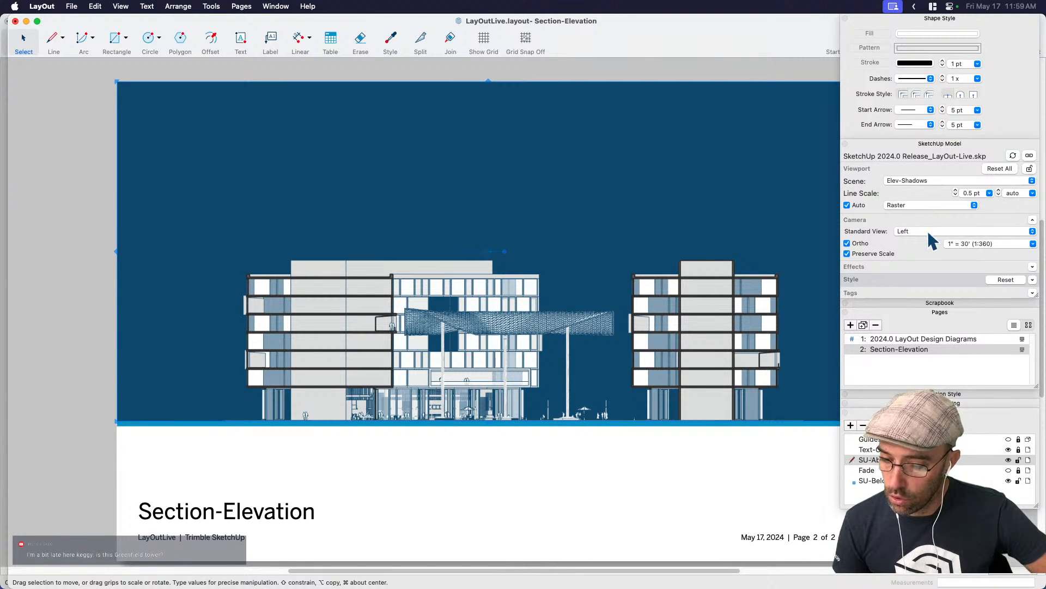
Apply the A0-Sect style to the copied viewport and turn off its background.
left_click(886, 277)
scroll(891, 327, "up", 5)
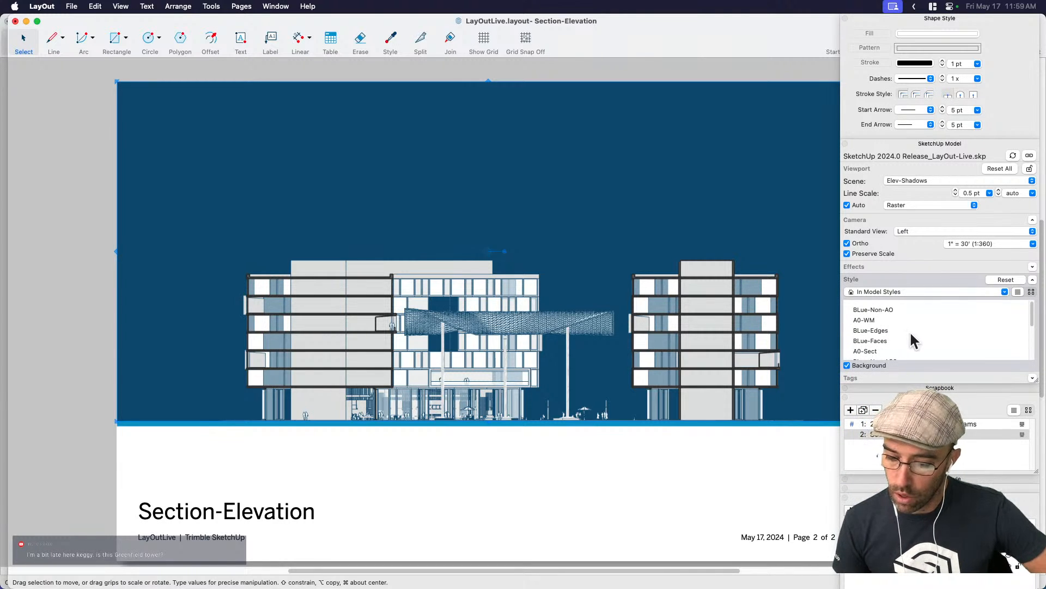
left_click(870, 352)
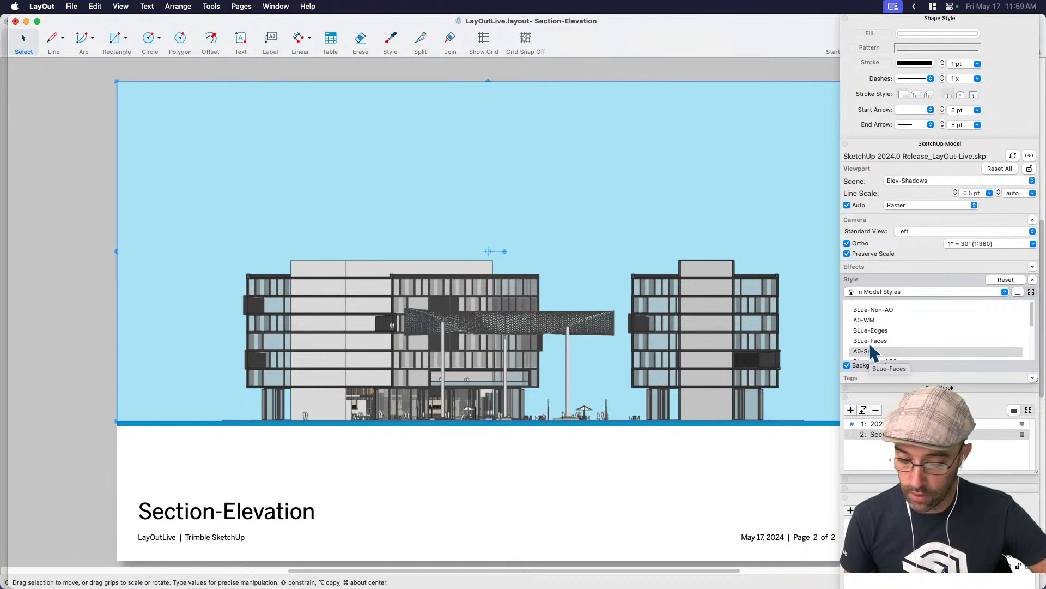
left_click(894, 379)
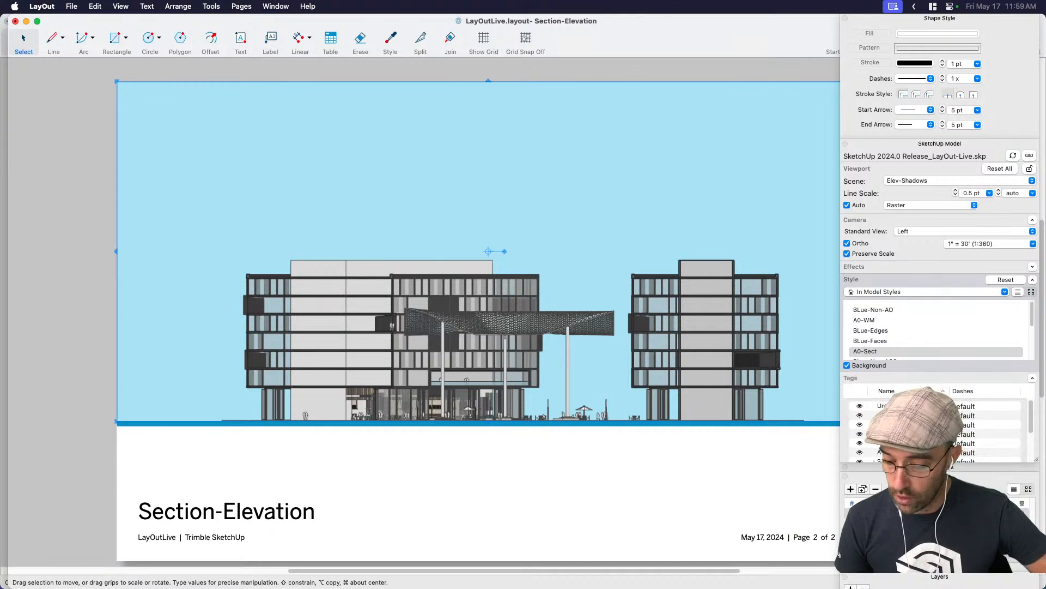
left_click(847, 366)
Hide the people, building and interior tags in the upper viewport to leave the canopy and plaza objects, and deselect it.
scroll(894, 428, "down", 5)
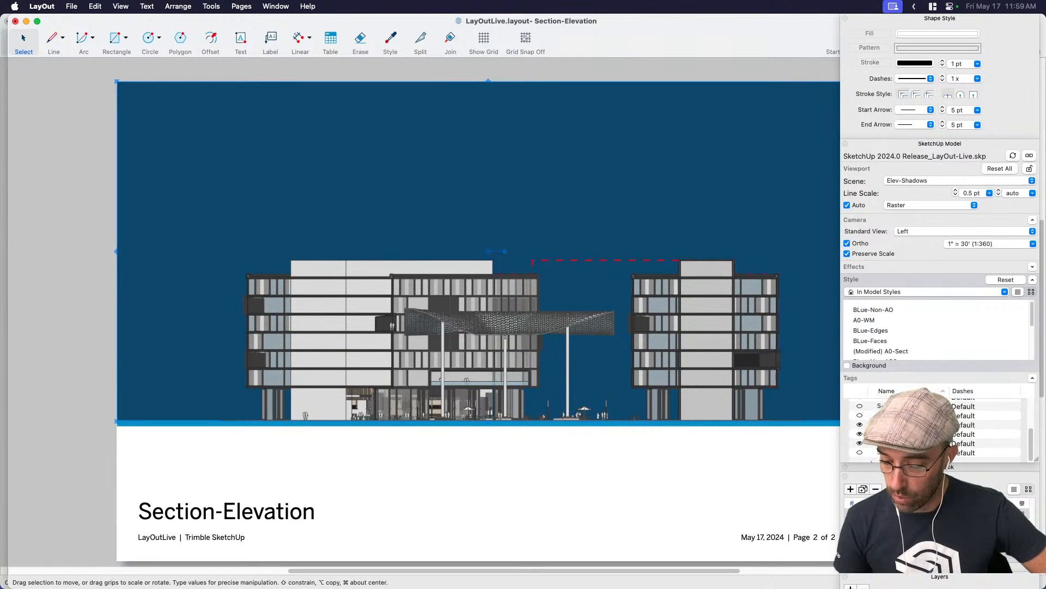
left_click(861, 443)
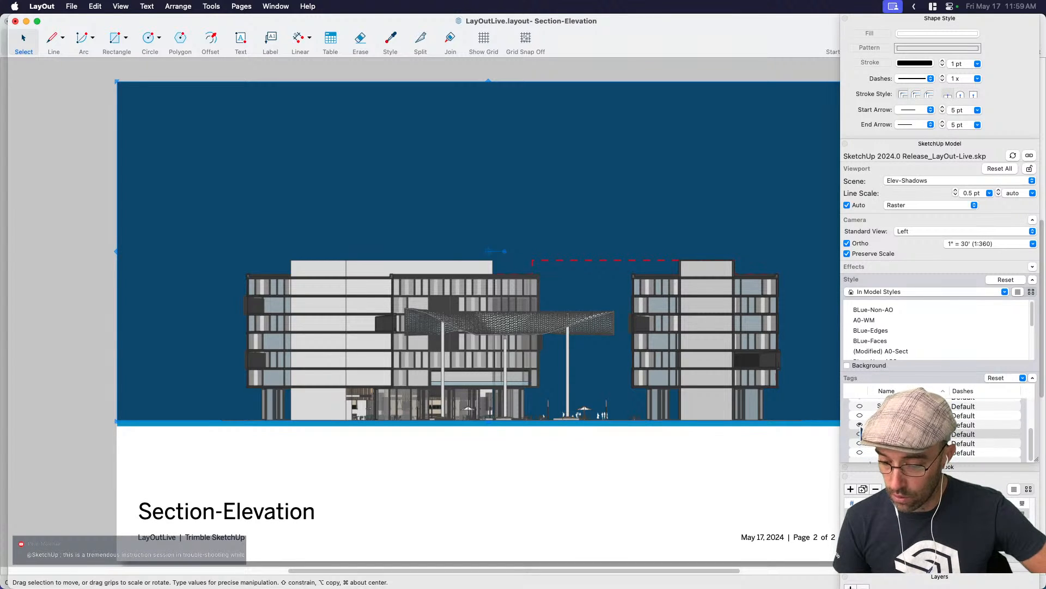
scroll(861, 430, "up", 4)
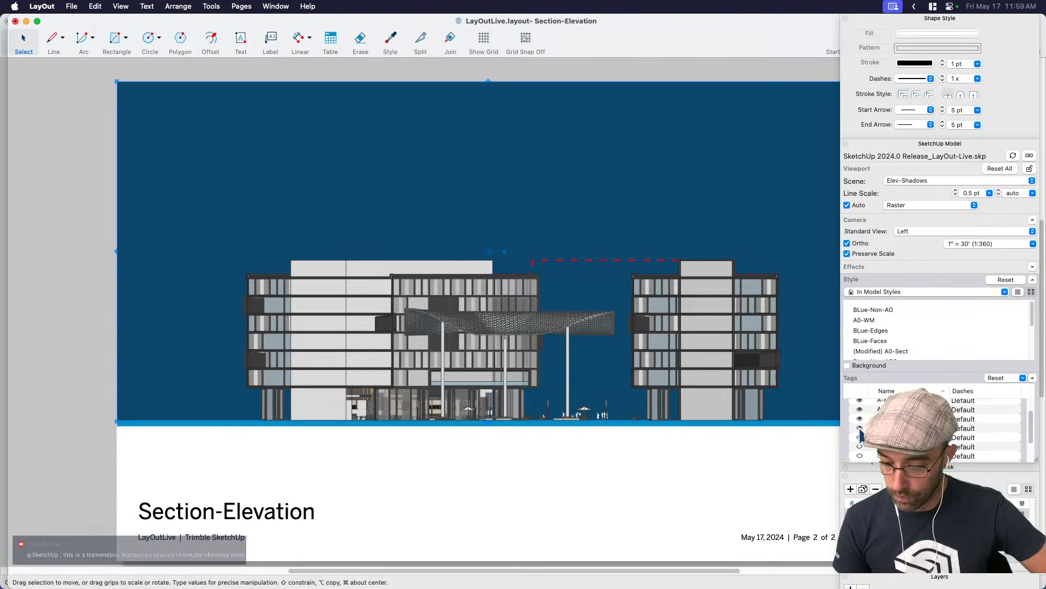
scroll(860, 435, "up", 2)
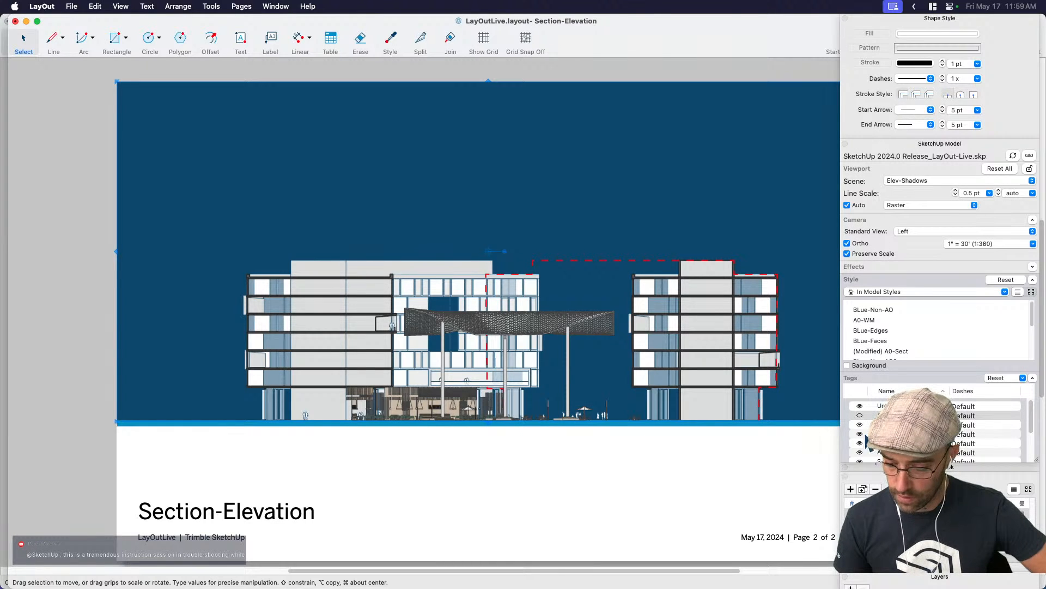
left_click(862, 444)
left_click(715, 476)
scroll(556, 360, "up", 2)
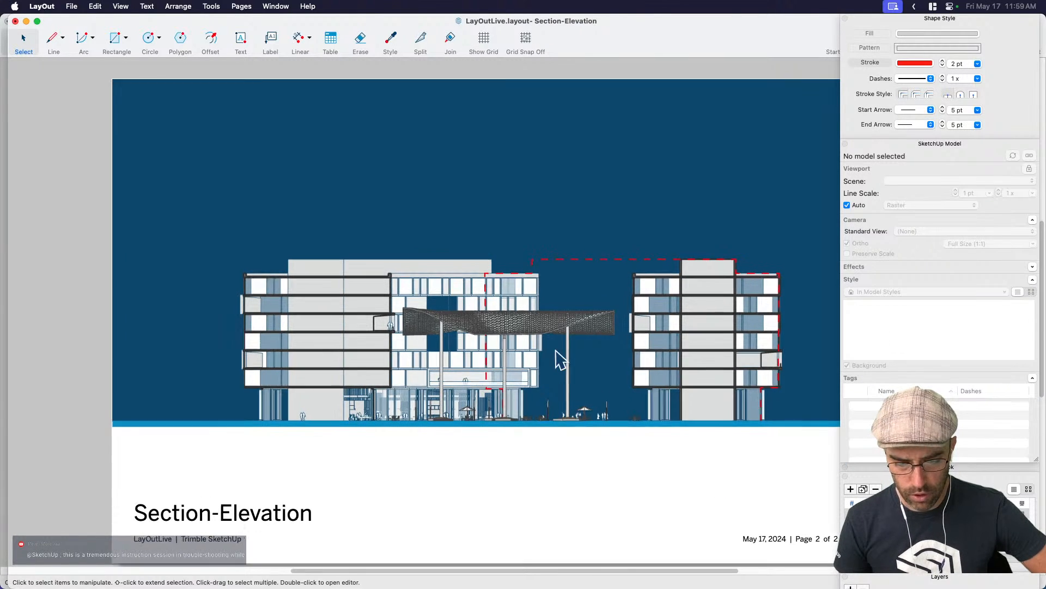
Turn on the planting tag in the upper viewport to show the planters and climbing plants around the canopy columns.
middle_click_drag(531, 364, 557, 344)
scroll(560, 338, "up", 6)
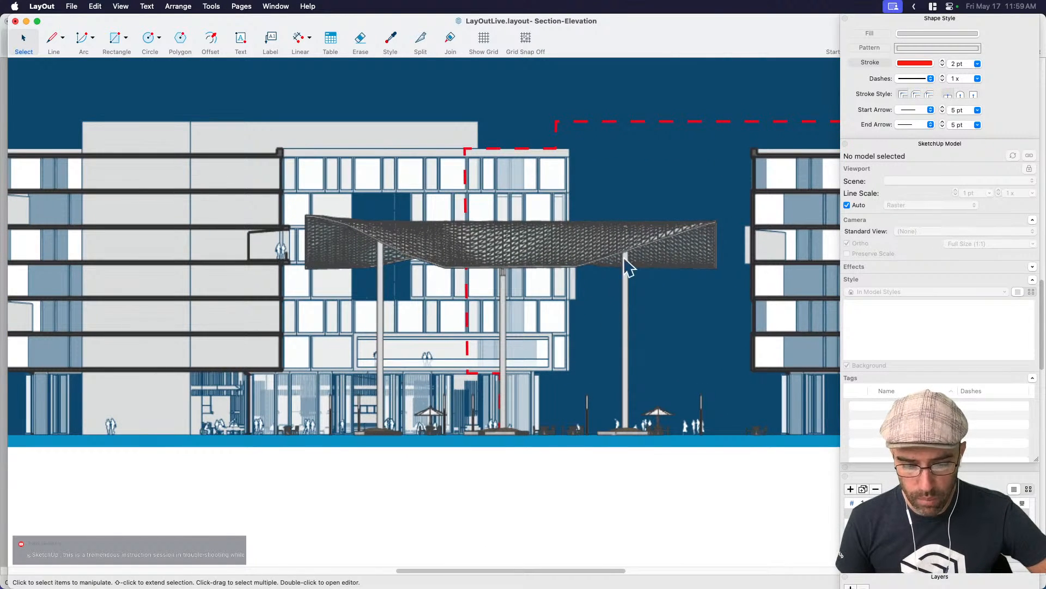
left_click(604, 262)
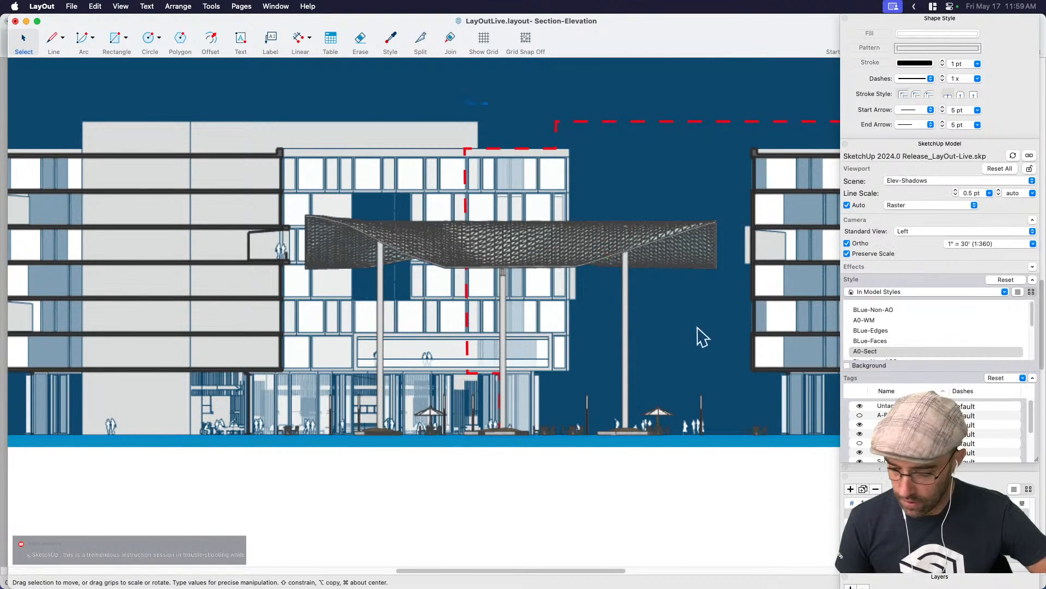
scroll(875, 460, "down", 5)
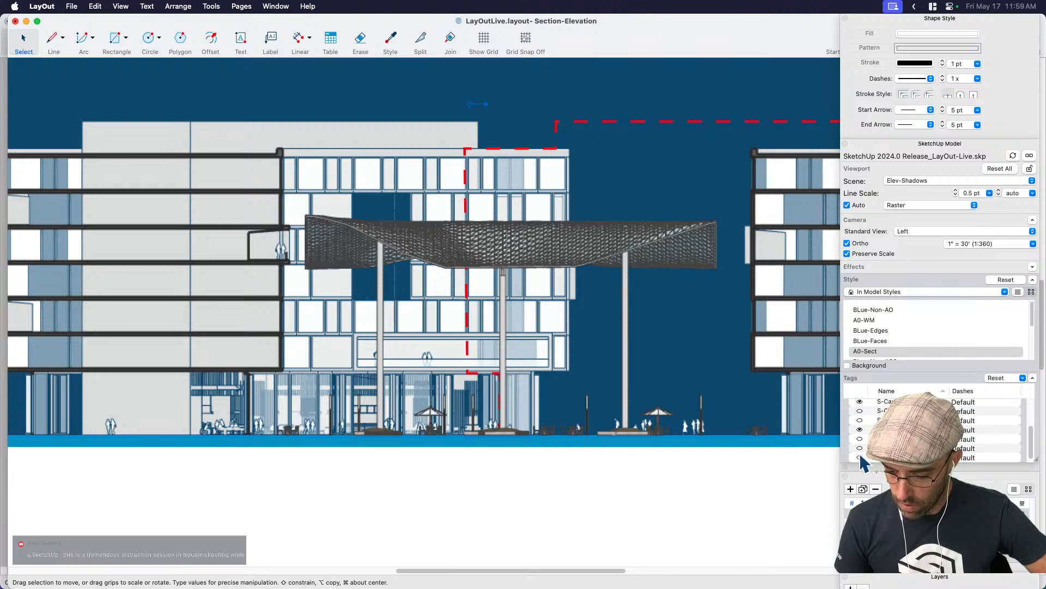
scroll(515, 381, "up", 3)
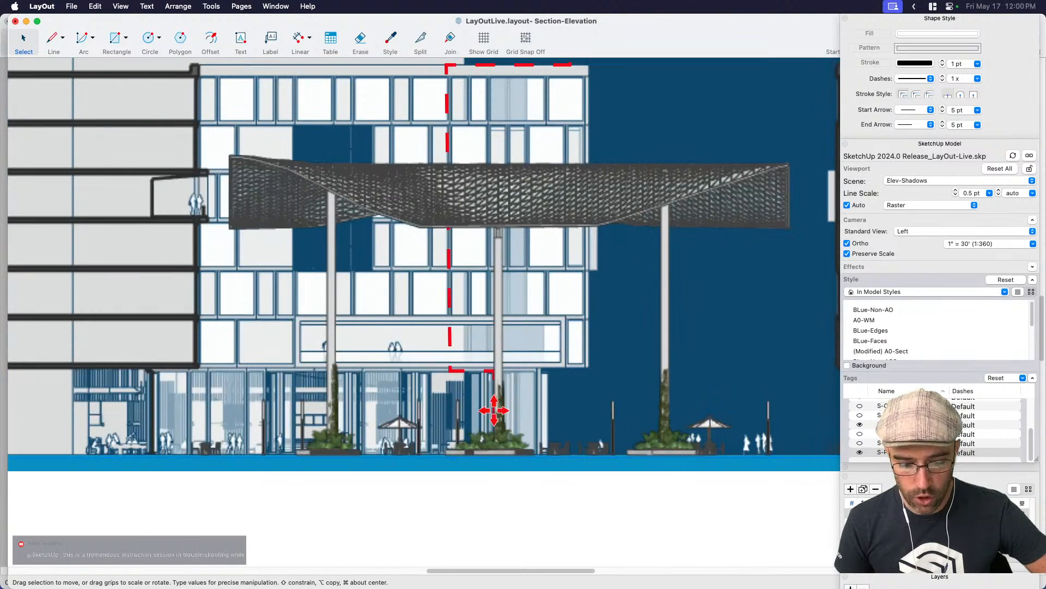
scroll(511, 417, "down", 3)
left_click(554, 480)
Save the document, switch the upper viewport's rendering from Raster to Hybrid and deselect it.
left_click(588, 263)
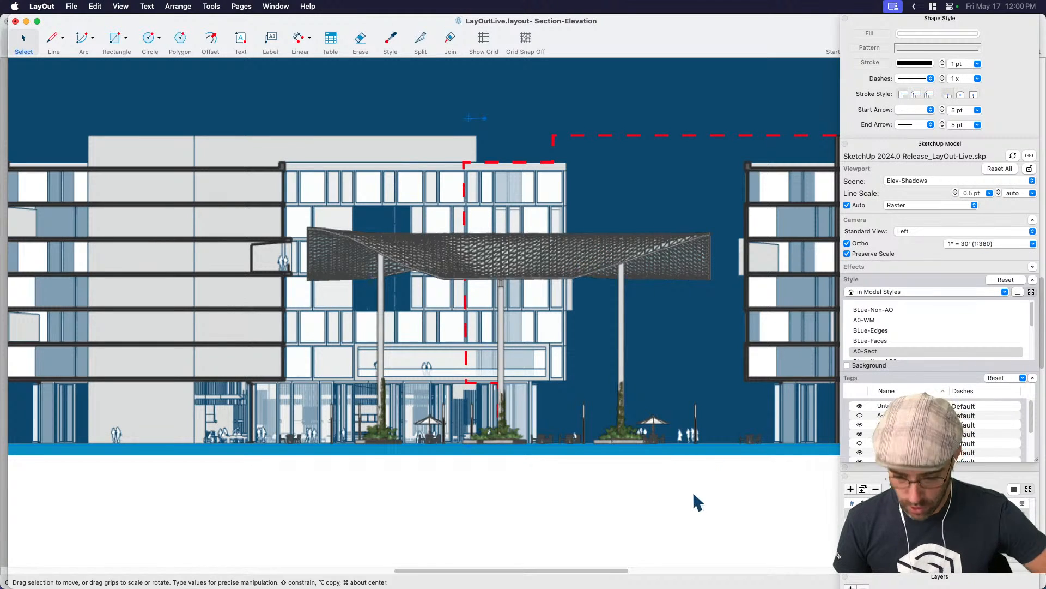
key("super+s")
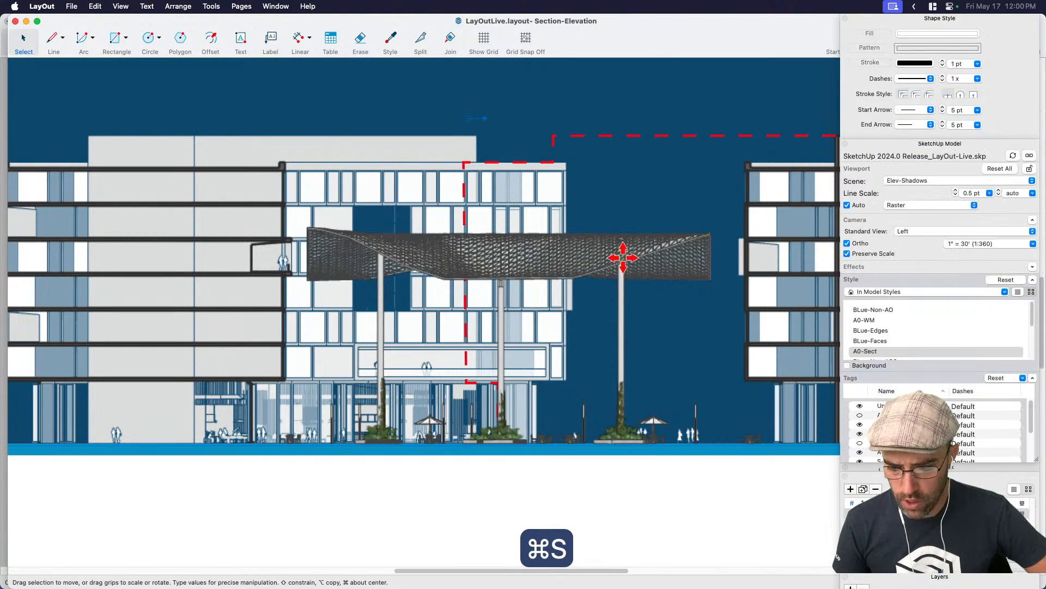
left_click(911, 205)
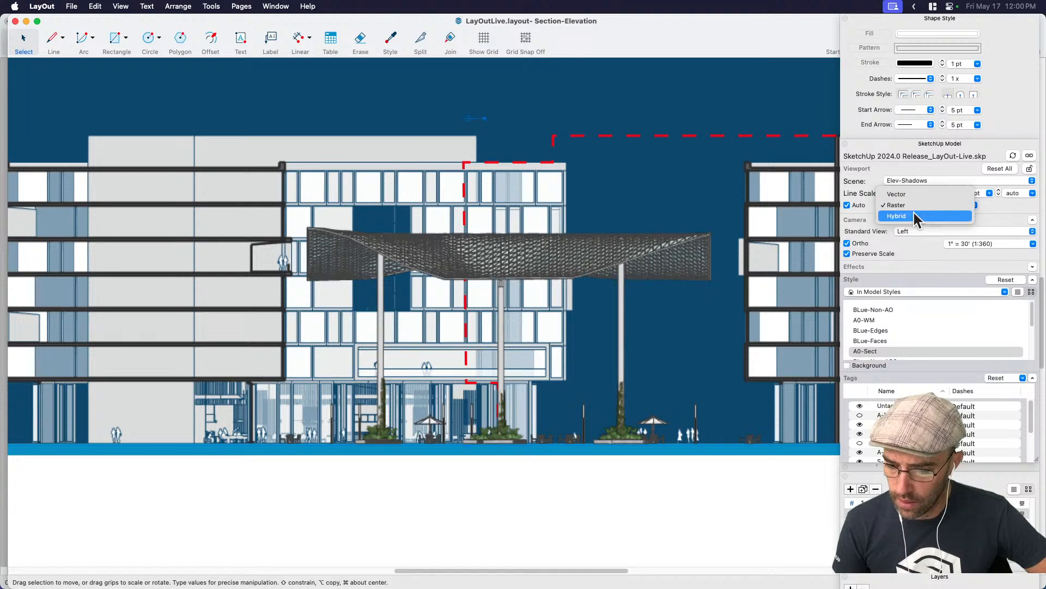
left_click(914, 213)
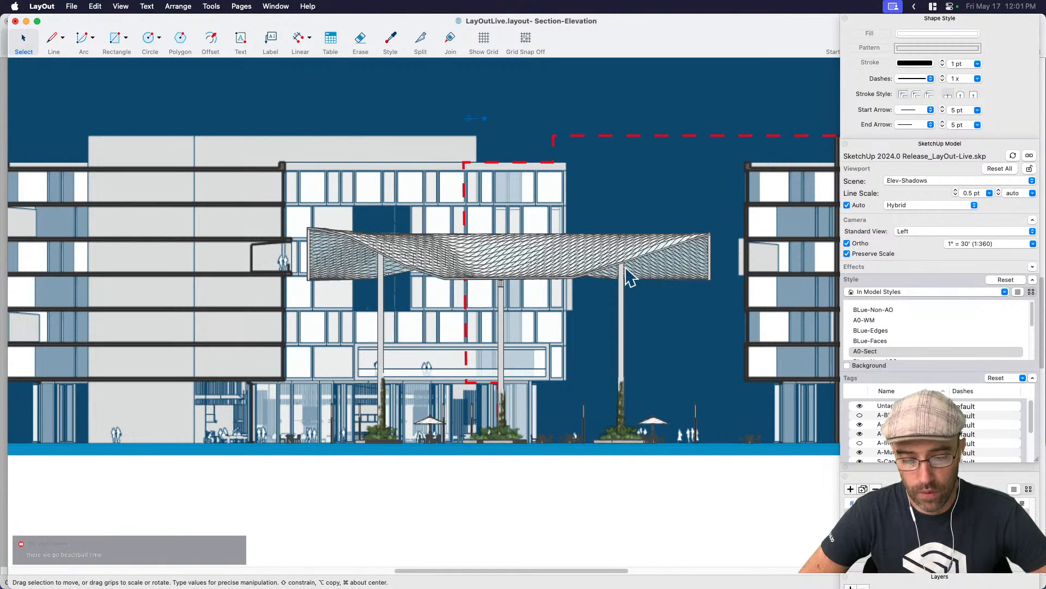
scroll(570, 327, "down", 5)
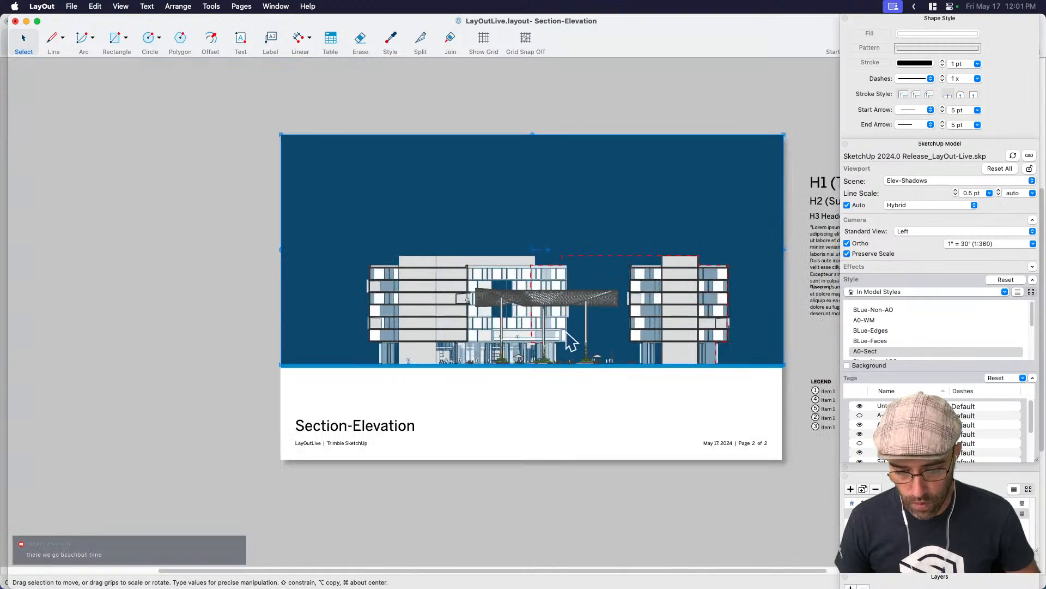
left_click(640, 430)
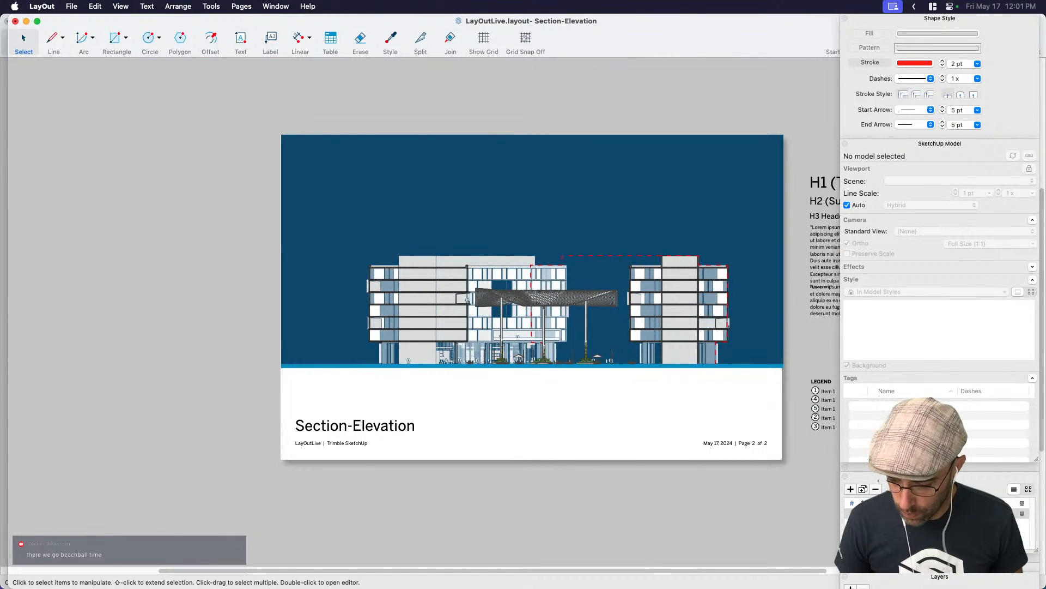
Switch to the 2024.0 LayOut Design Diagrams page and collapse the Style and Tags sections of the SketchUp Model settings.
left_click(894, 503)
key("space")
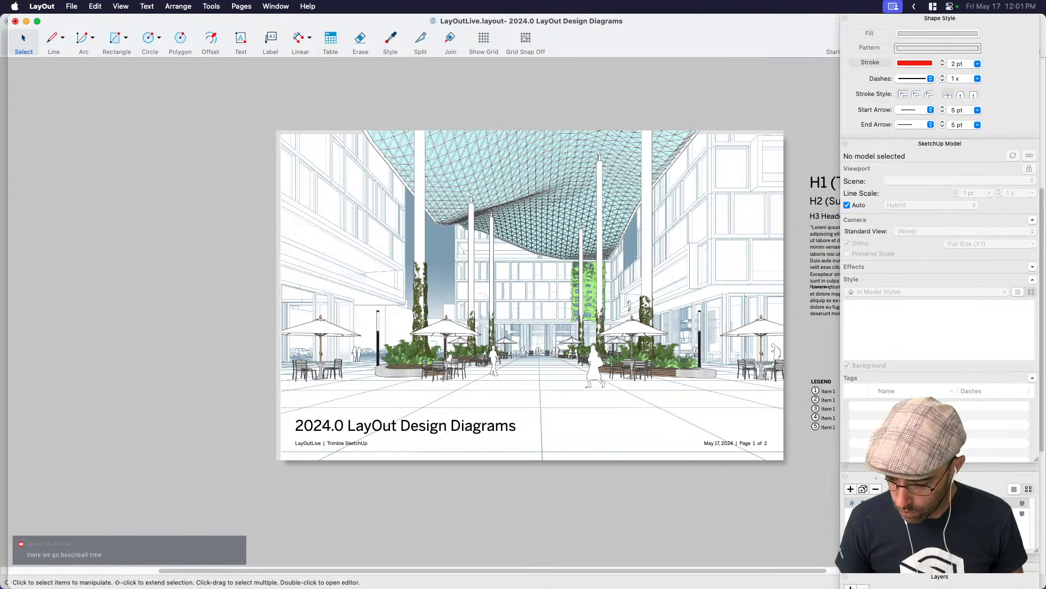
left_click(893, 377)
left_click(883, 279)
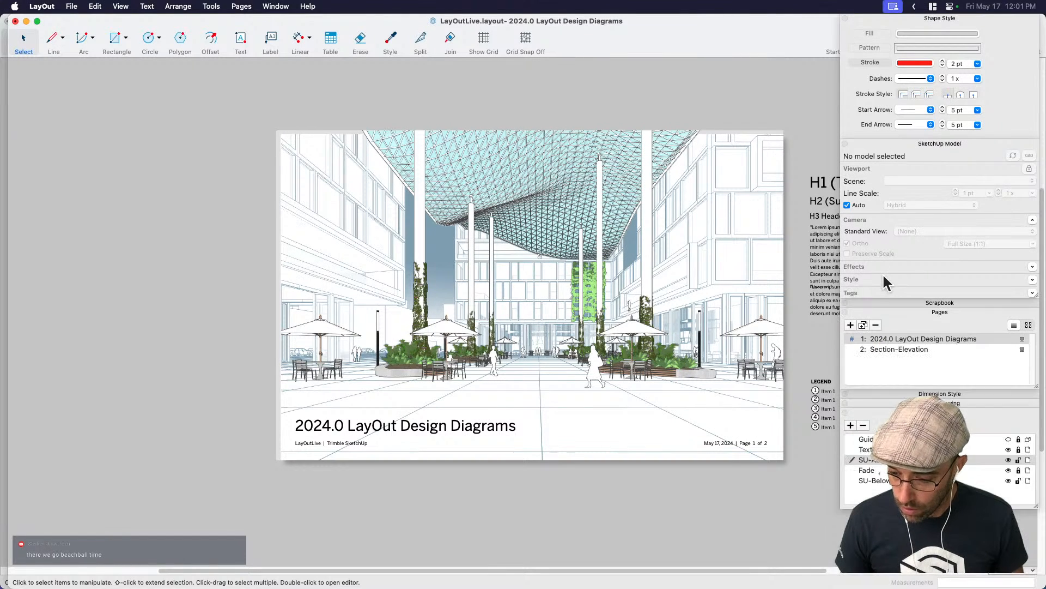
Unlock the Fade layer, make it active, and copy the white full-page fade shape from the title page.
left_click(1018, 470)
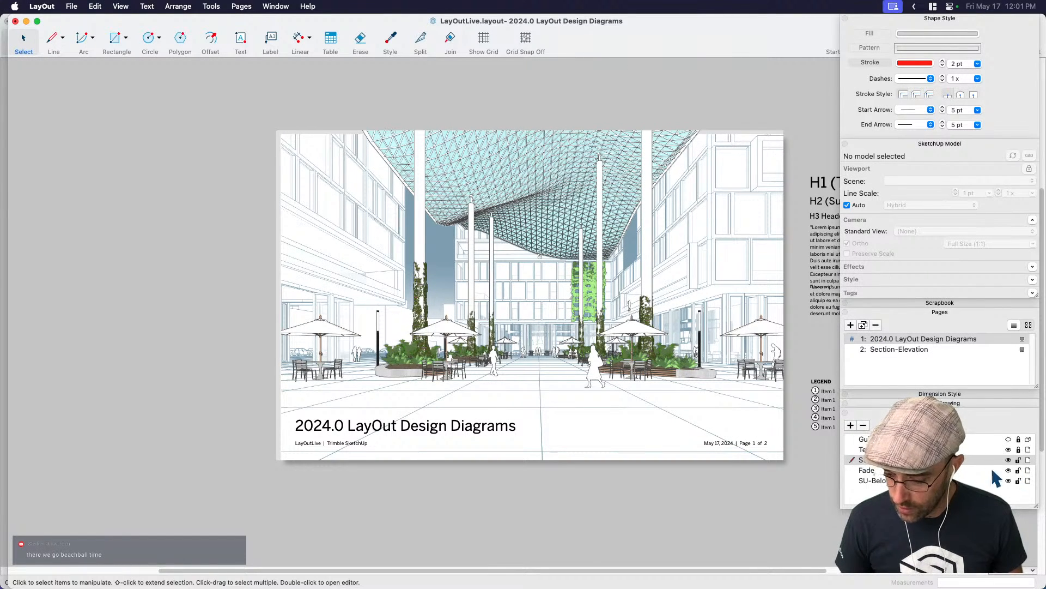
left_click(876, 471)
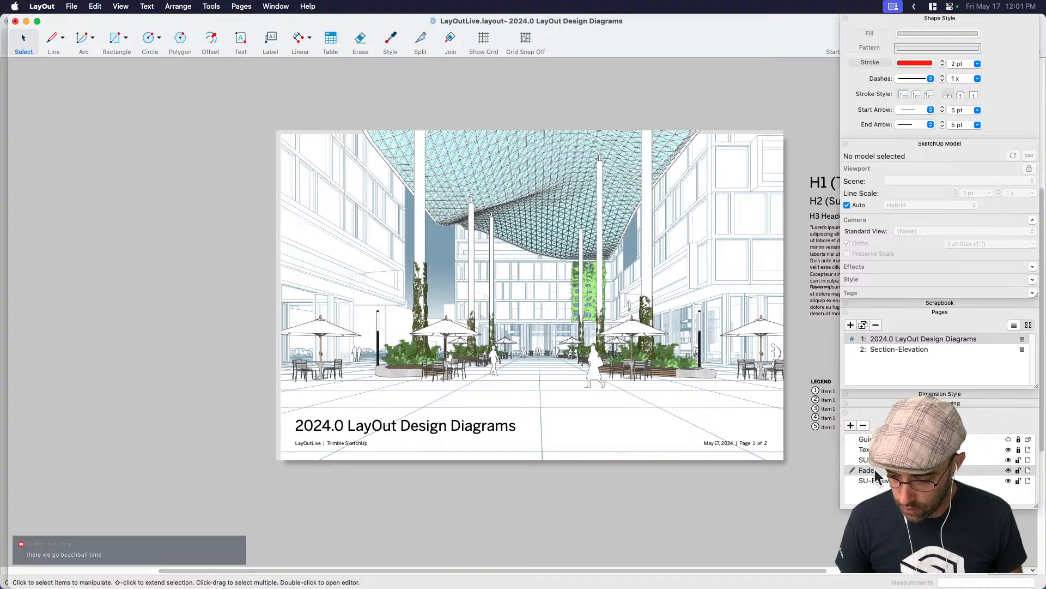
left_click(751, 254)
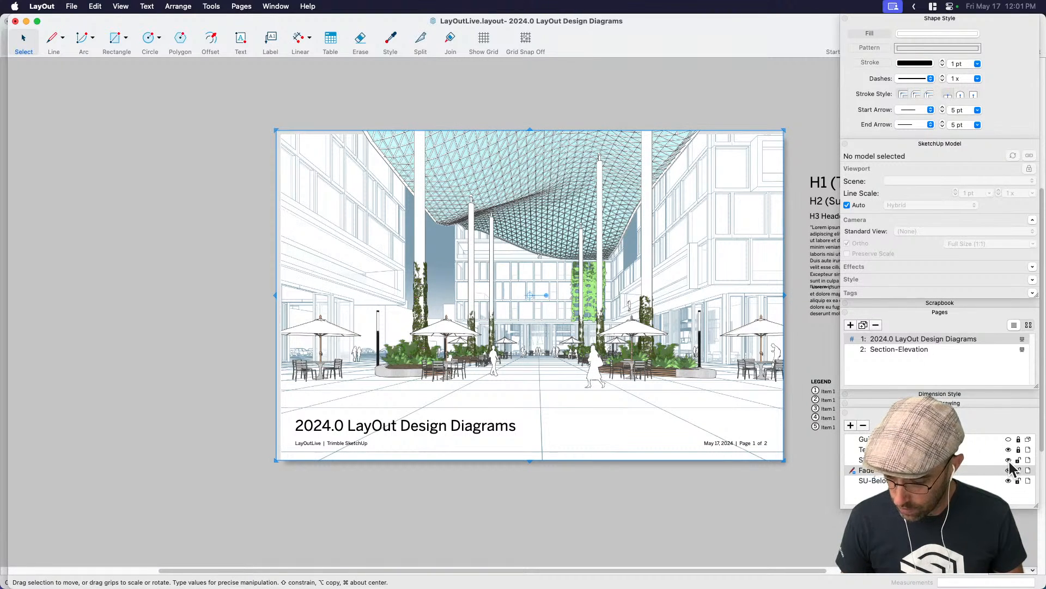
key("super+c")
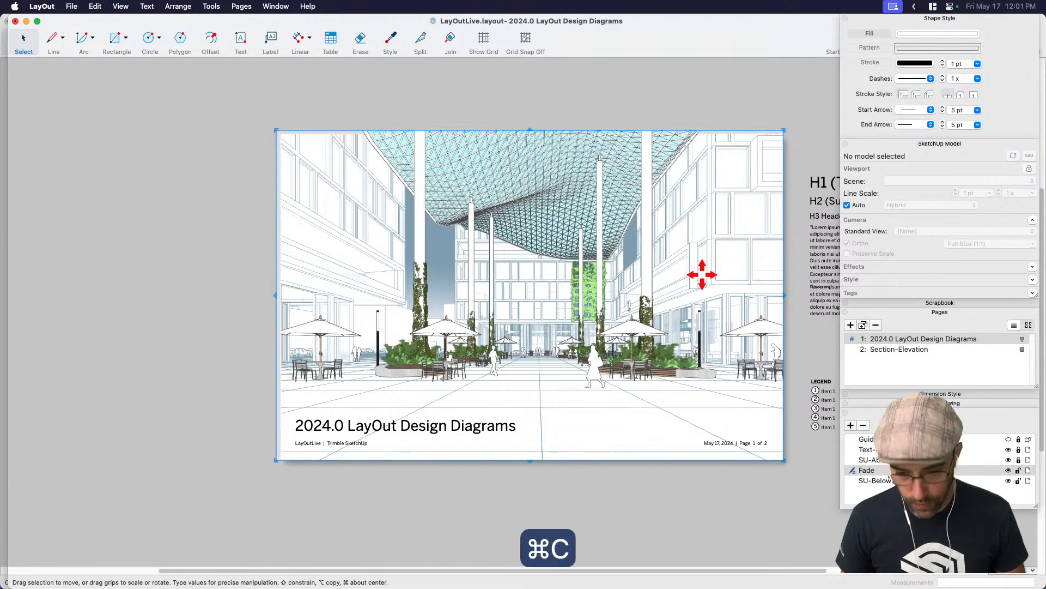
scroll(408, 227, "up", 5)
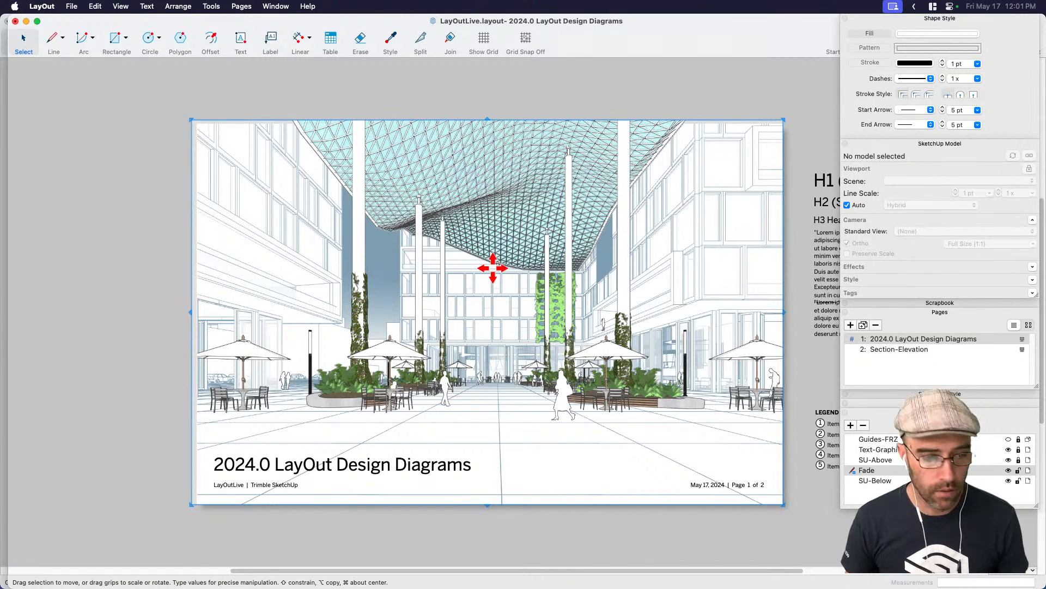
key("space")
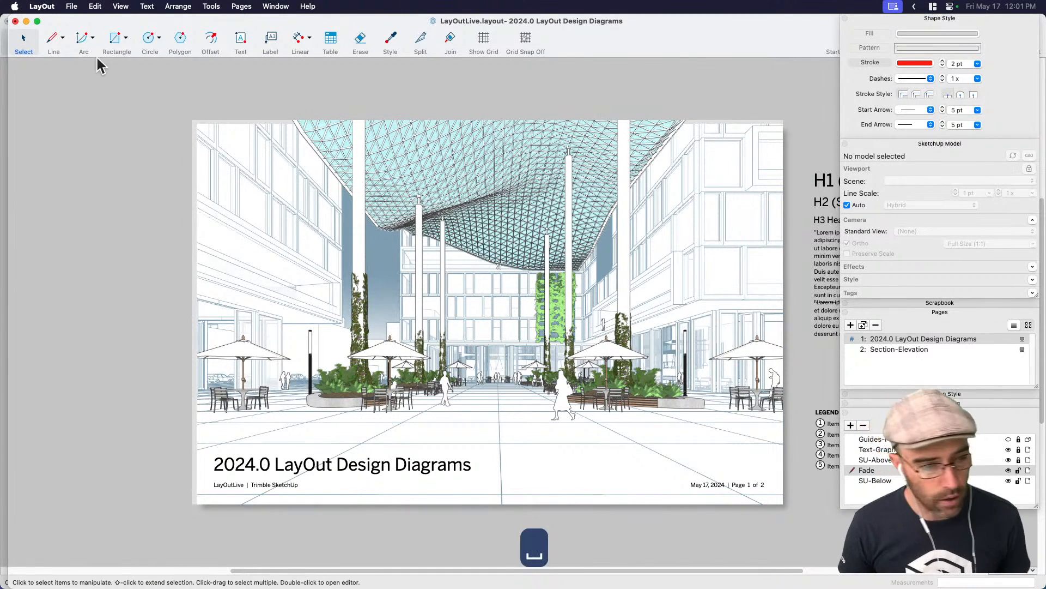
Enable Draft Mode in the Performance preferences and set it to Pan and Zoom Only.
left_click(73, 8)
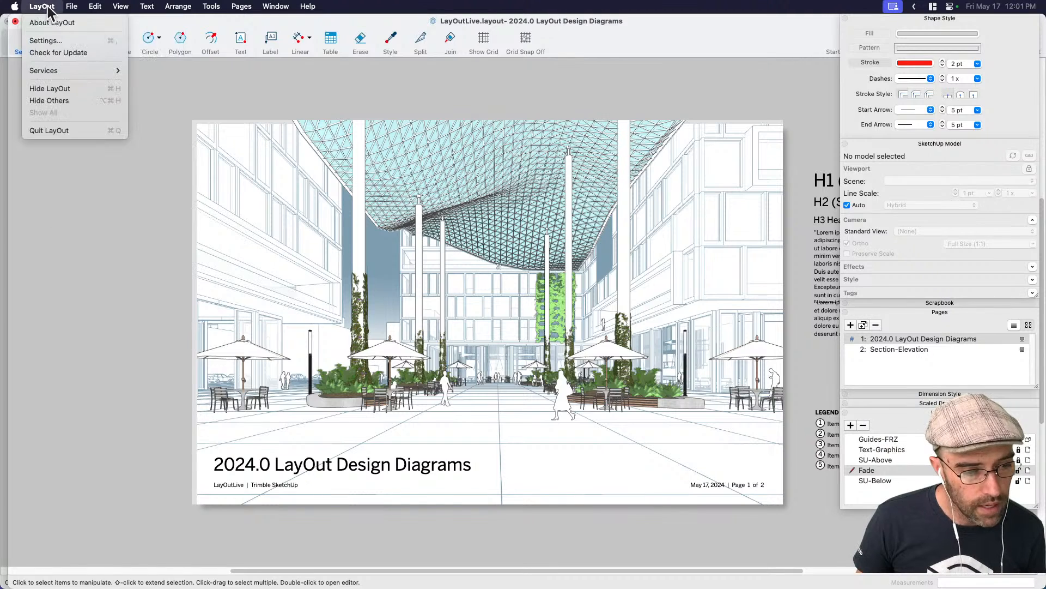
left_click(58, 38)
left_click_drag(515, 83, 392, 158)
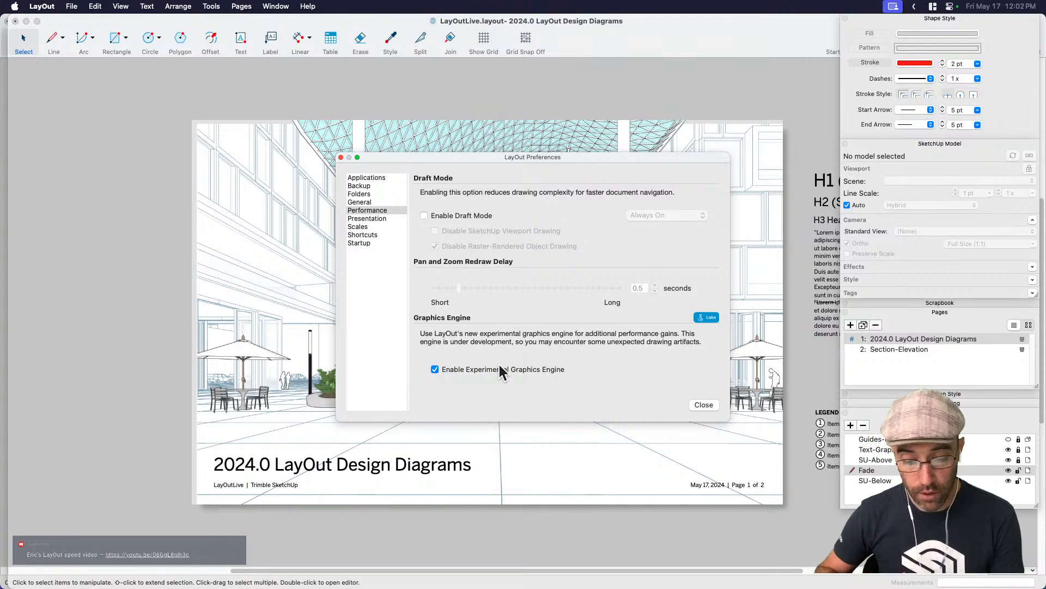
left_click(424, 215)
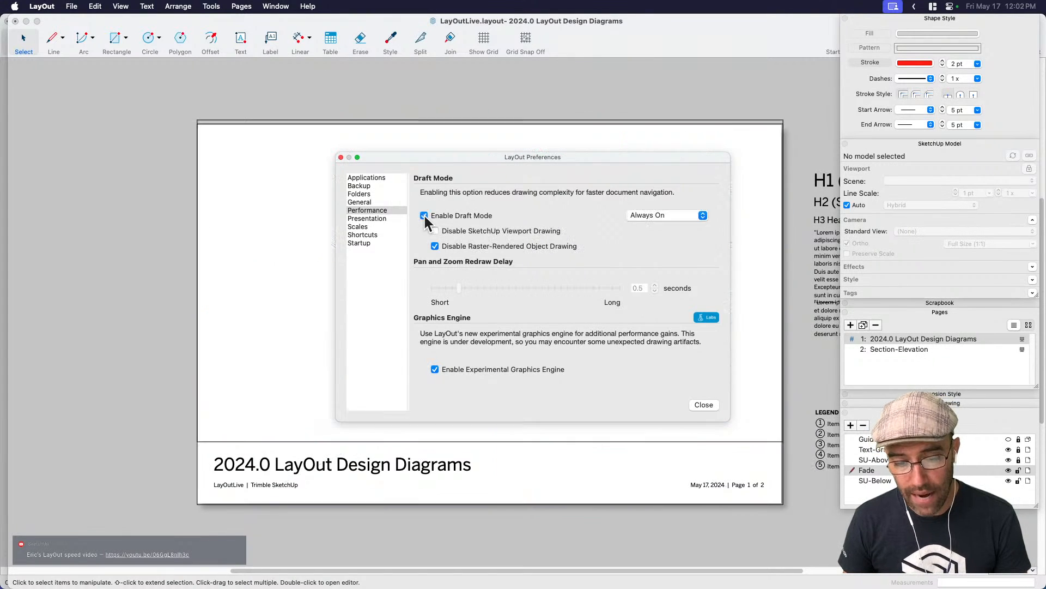
left_click(670, 216)
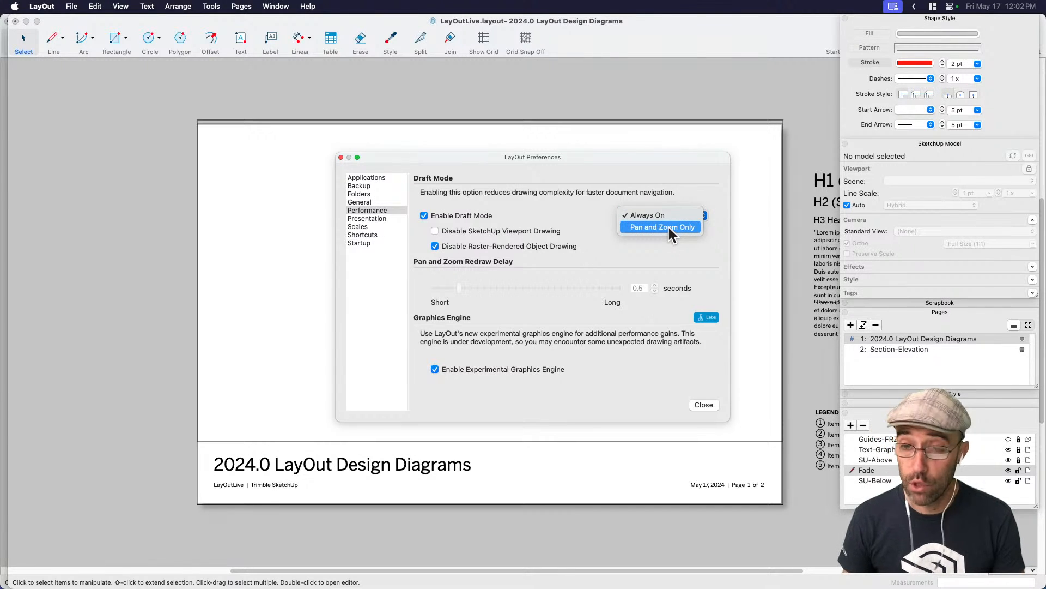
left_click(668, 224)
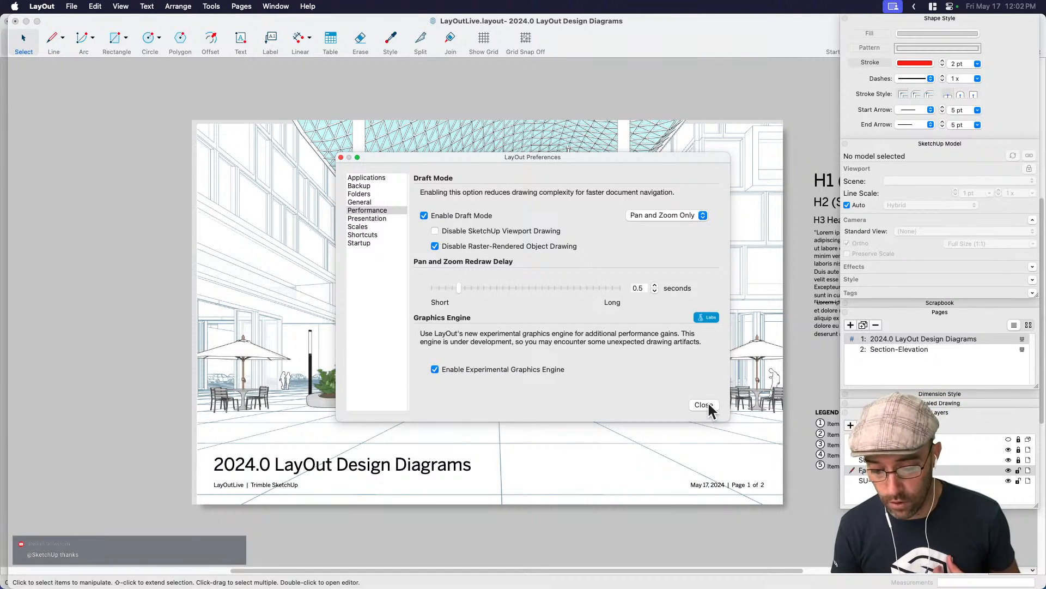
left_click(704, 405)
Zoom and pan around the title page to examine how Draft Mode simplifies the drawing during navigation.
scroll(572, 368, "up", 5)
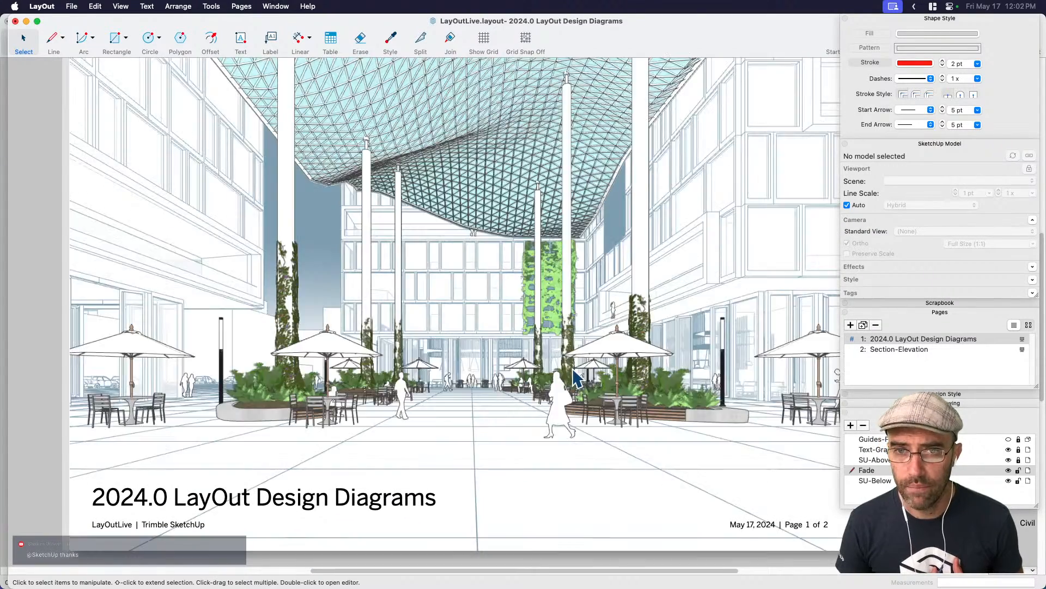
scroll(573, 367, "down", 2)
middle_click_drag(633, 373, 601, 348)
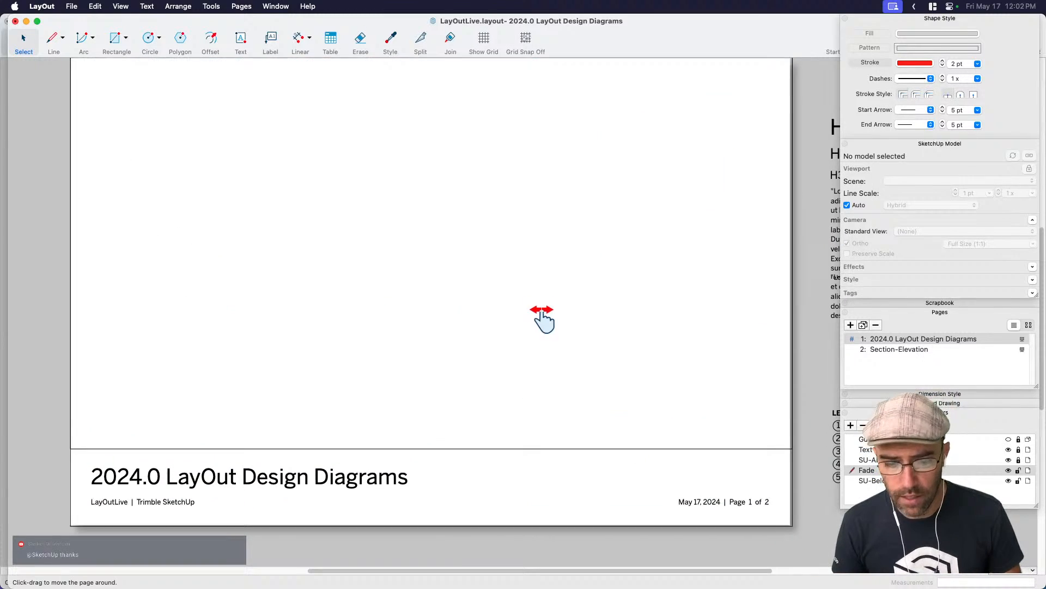
mouse_move(544, 320)
middle_mouse_down()
mouse_move(533, 330)
mouse_move(544, 322)
mouse_move(529, 319)
middle_mouse_up()
scroll(535, 336, "up", 3)
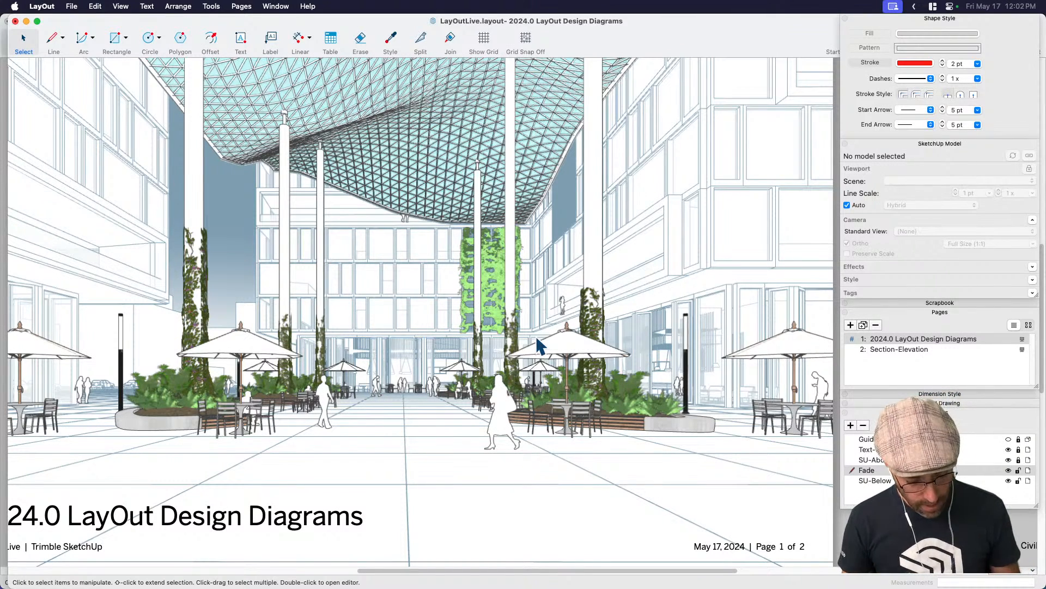
scroll(564, 348, "down", 5)
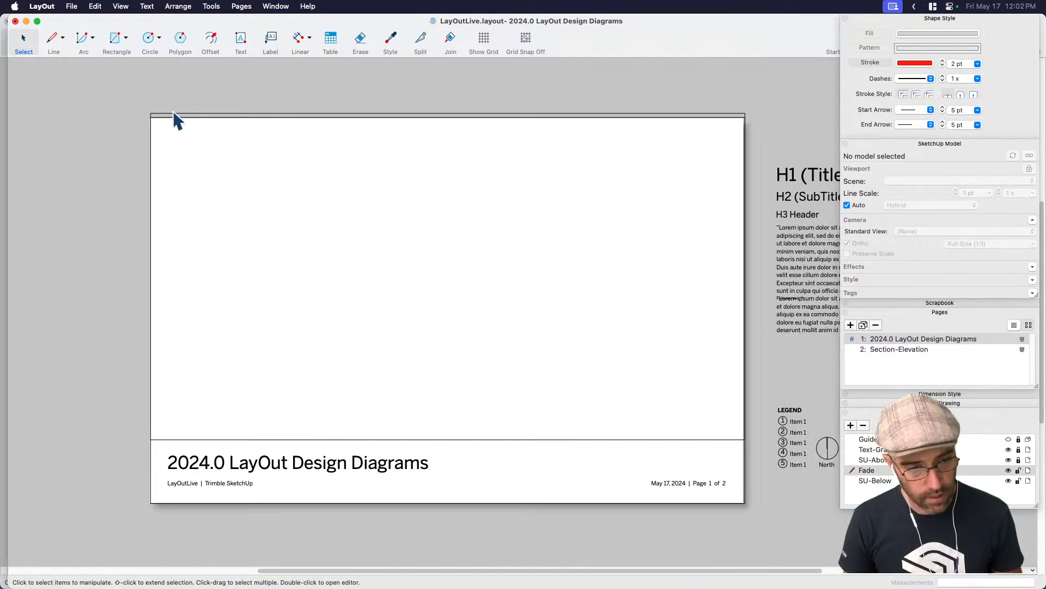
Change the Draft Mode option in the Performance preferences to Always On.
left_click(41, 6)
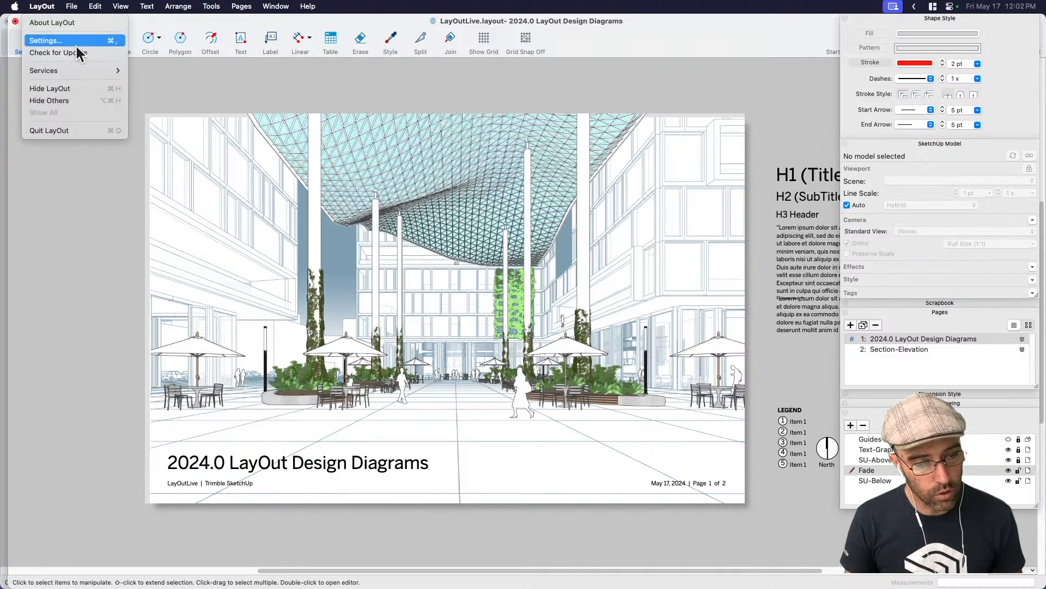
left_click(77, 40)
left_click(679, 216)
left_click(678, 204)
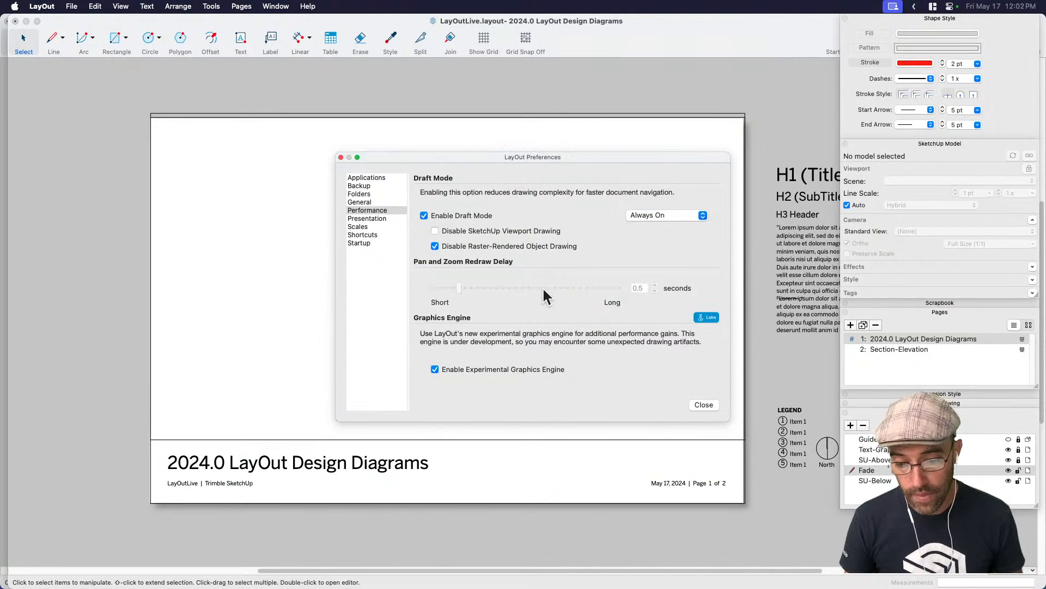
left_click(709, 404)
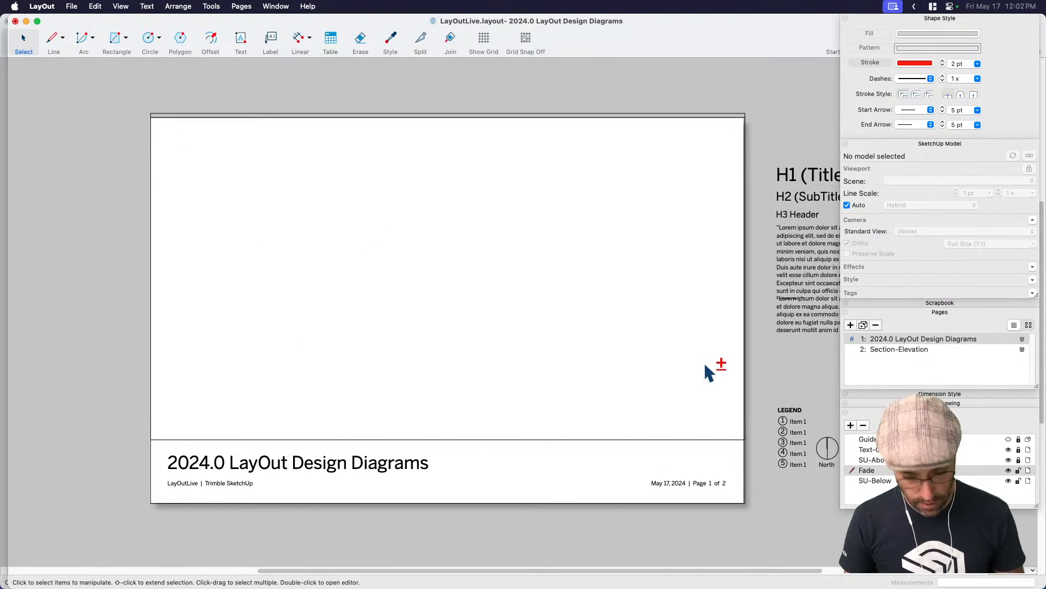
Toggle Draft Mode off and on repeatedly to compare the title page in both display states.
key("shift+d")
key("shift+d")
key("shift+d")
key("shift+d")
key("shift+d")
key("shift+d")
key("shift+d")
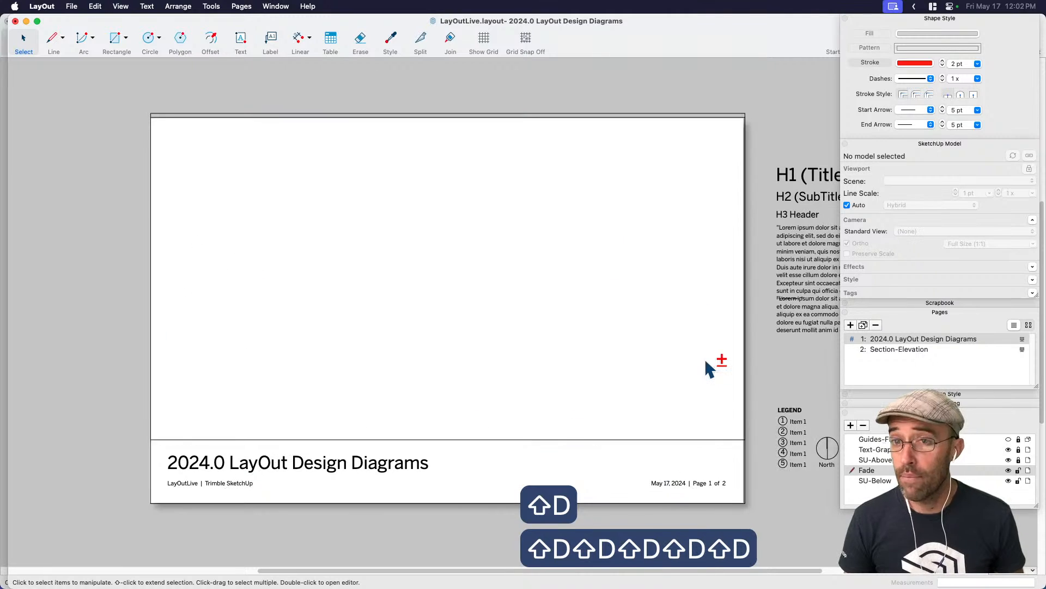
Switch to the Section-Elevation page and turn on Draft Mode to inspect the canopy linework.
left_click(894, 349)
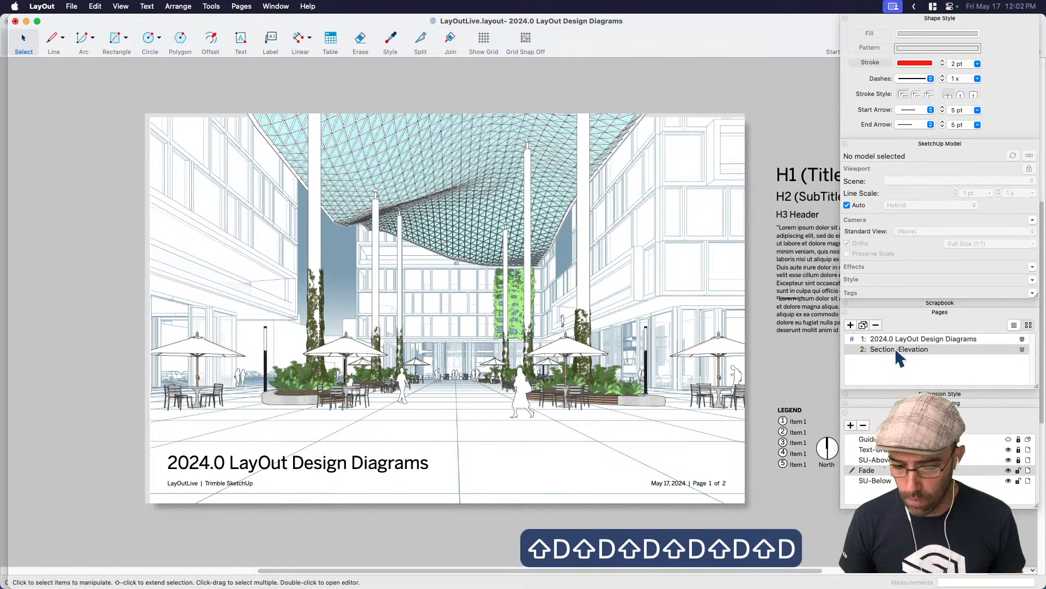
key("shift+d")
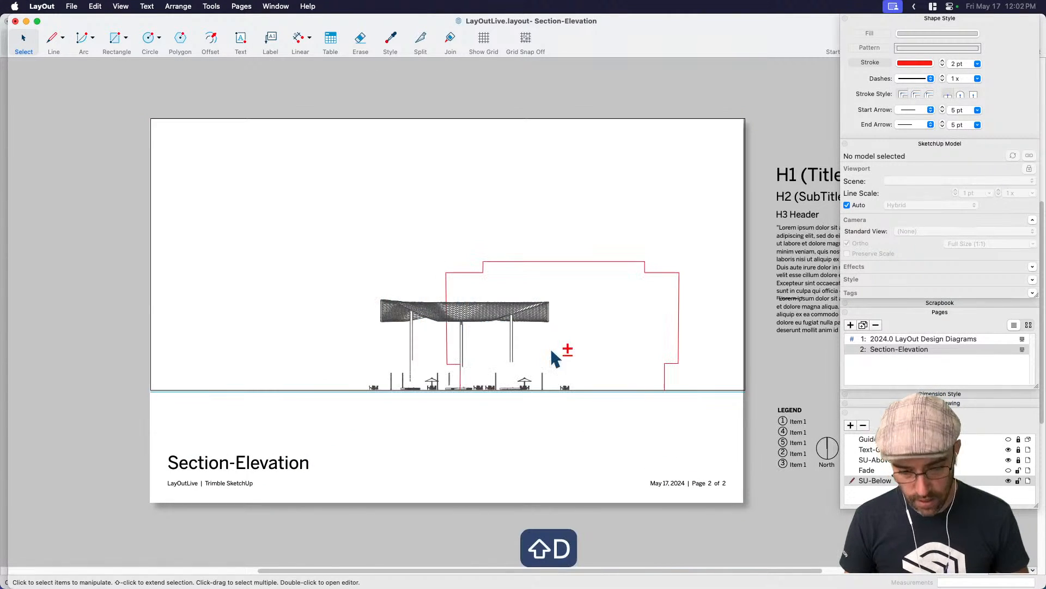
scroll(524, 336, "up", 2)
scroll(524, 338, "up", 5)
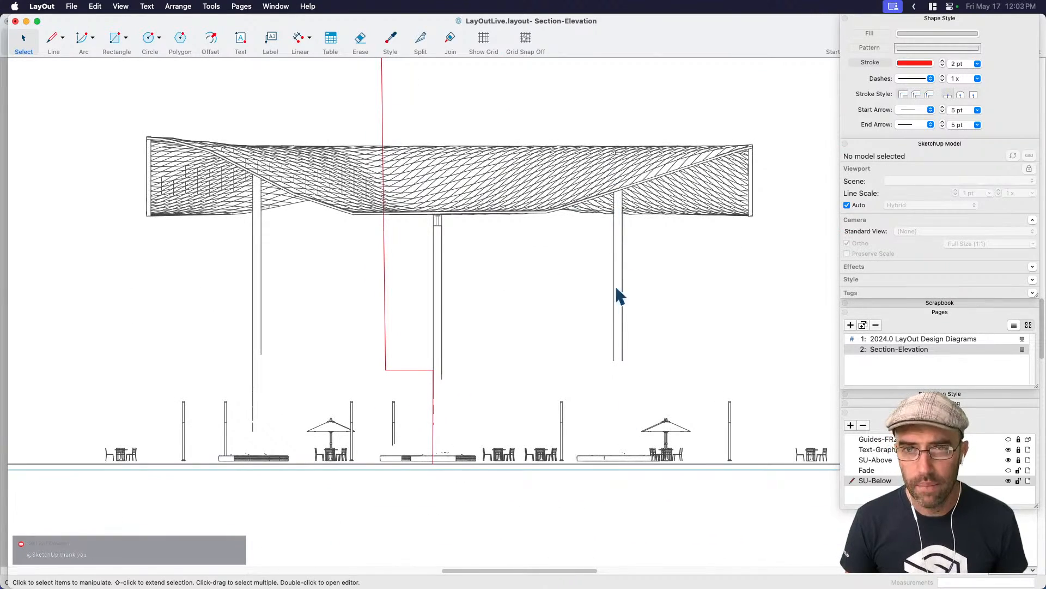
scroll(617, 272, "up", 2)
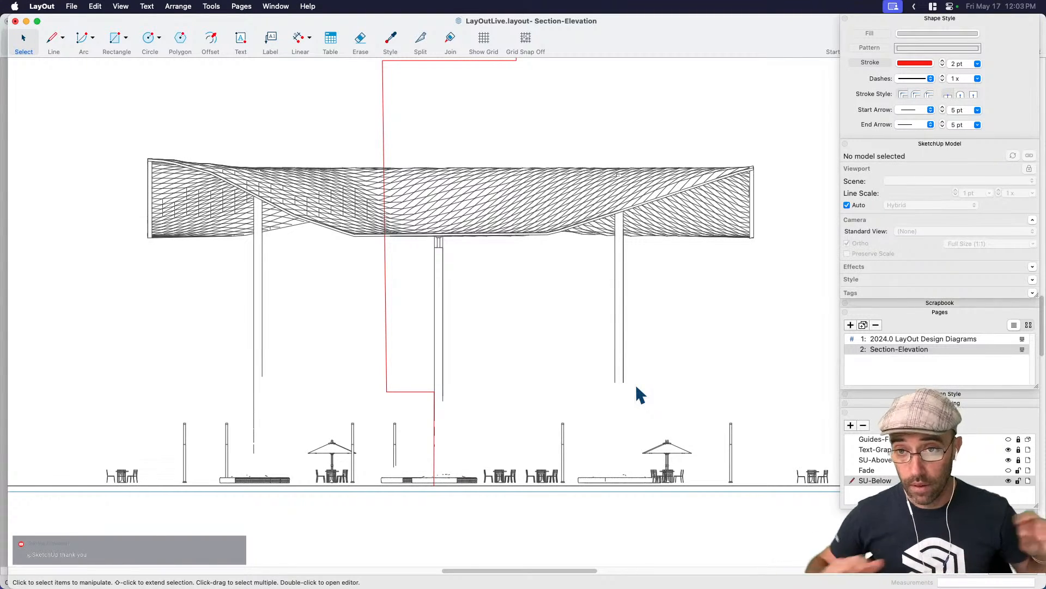
scroll(474, 384, "up", 6)
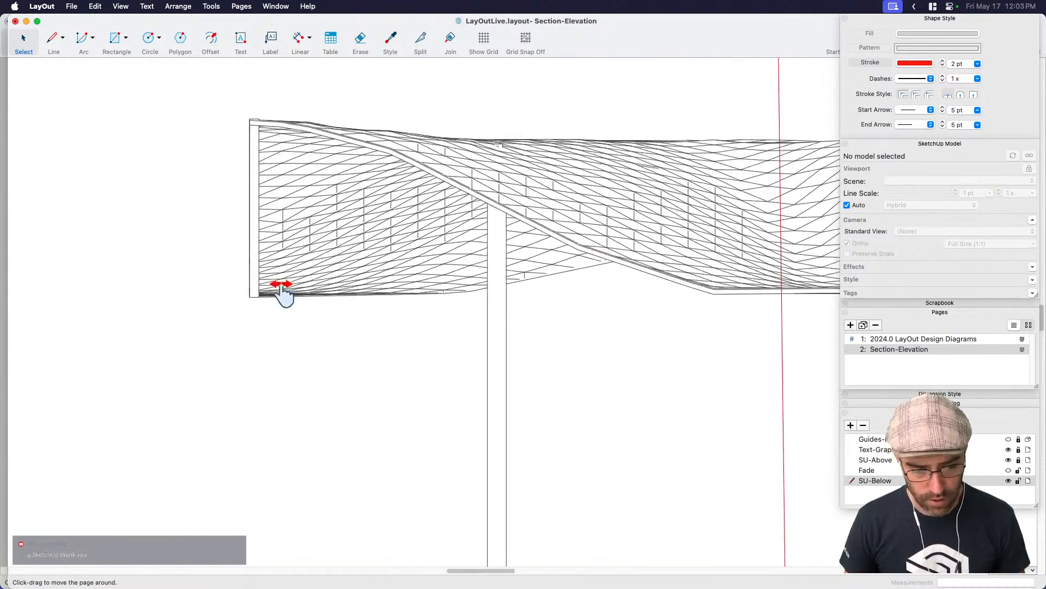
Add a vertical linear dimension across the canopy's left end, offset about 1/2", and toggle Draft Mode to compare its display.
key("d")
left_click(350, 377)
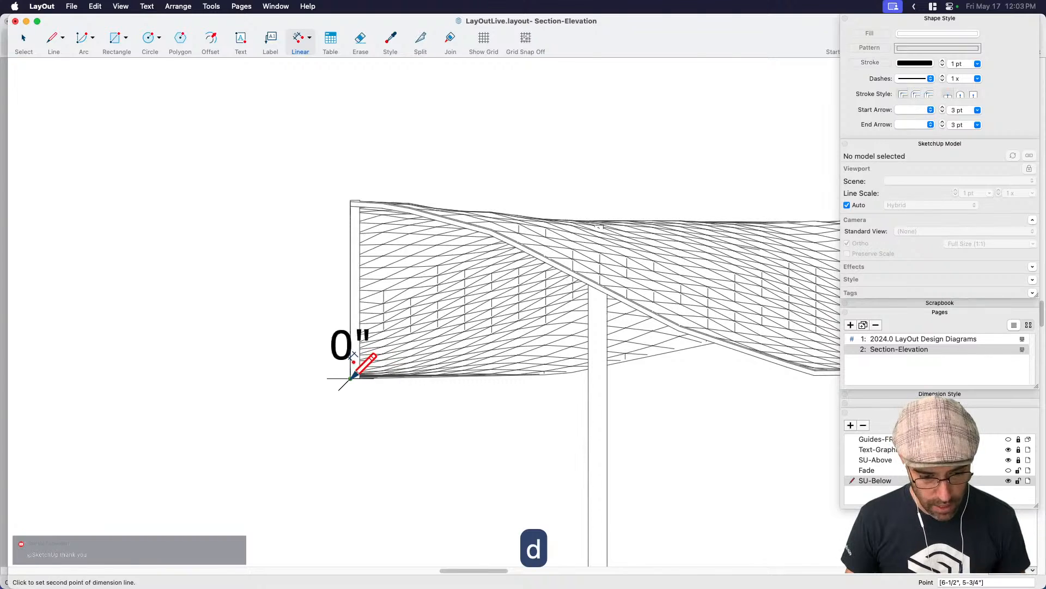
left_click(351, 200)
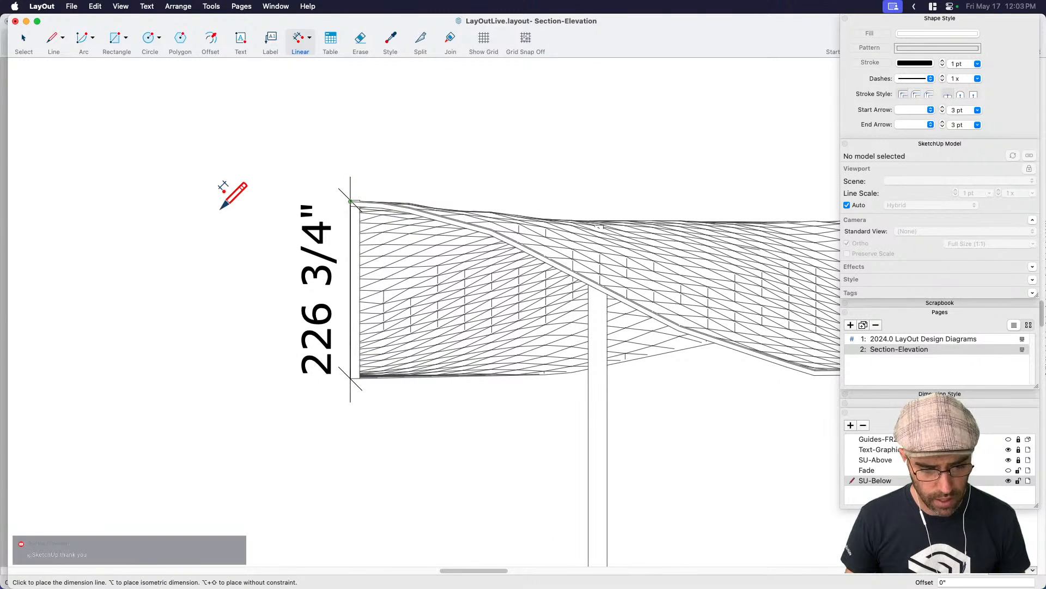
scroll(179, 252, "down", 1)
scroll(261, 271, "down", 3)
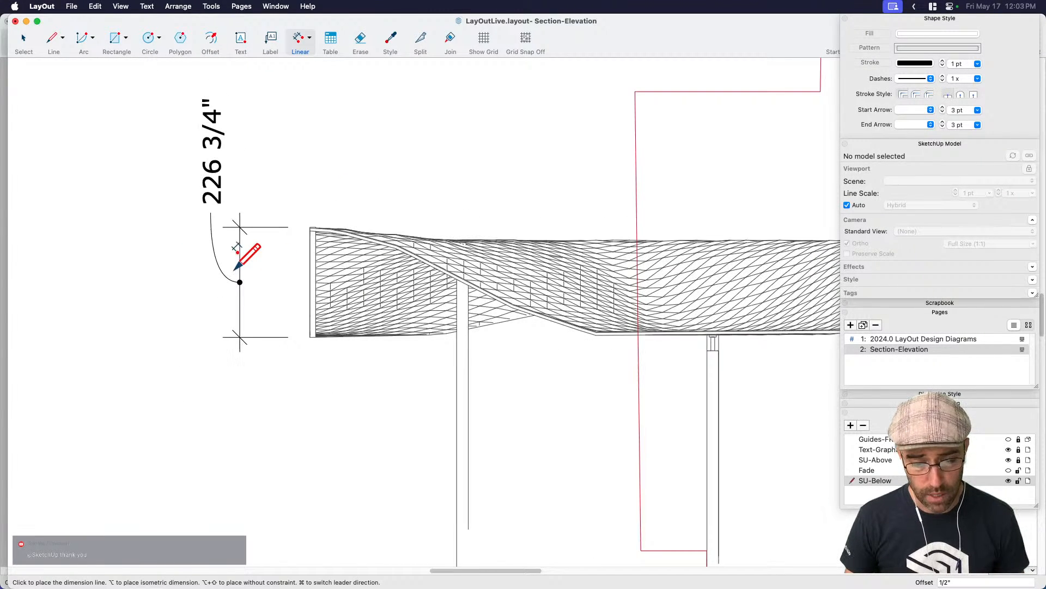
left_click(234, 268)
key("space")
scroll(319, 267, "down", 1)
middle_click_drag(344, 302, 350, 247)
scroll(351, 251, "down", 1)
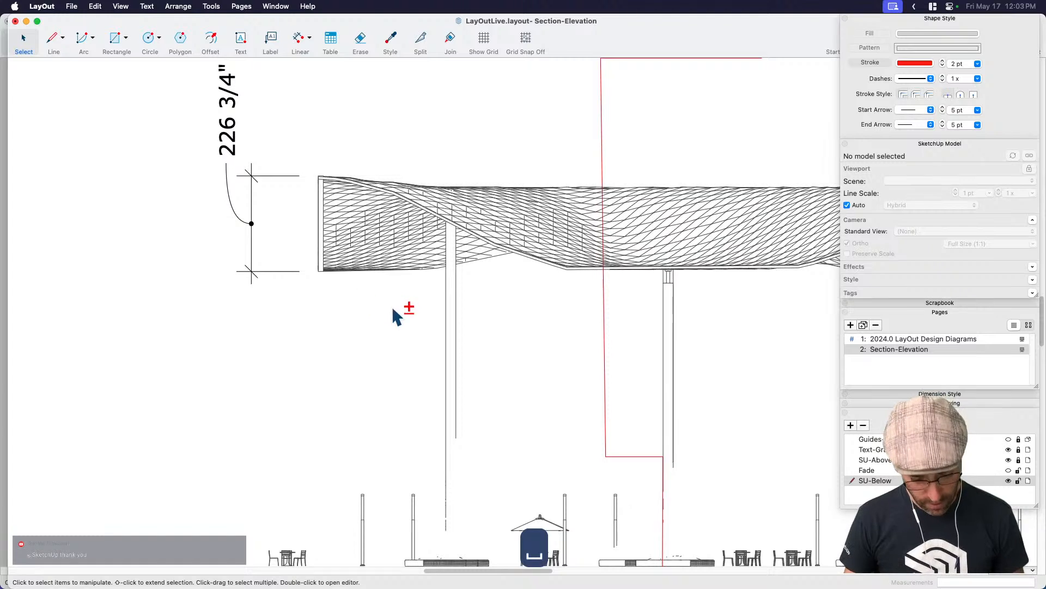
key("shift+d")
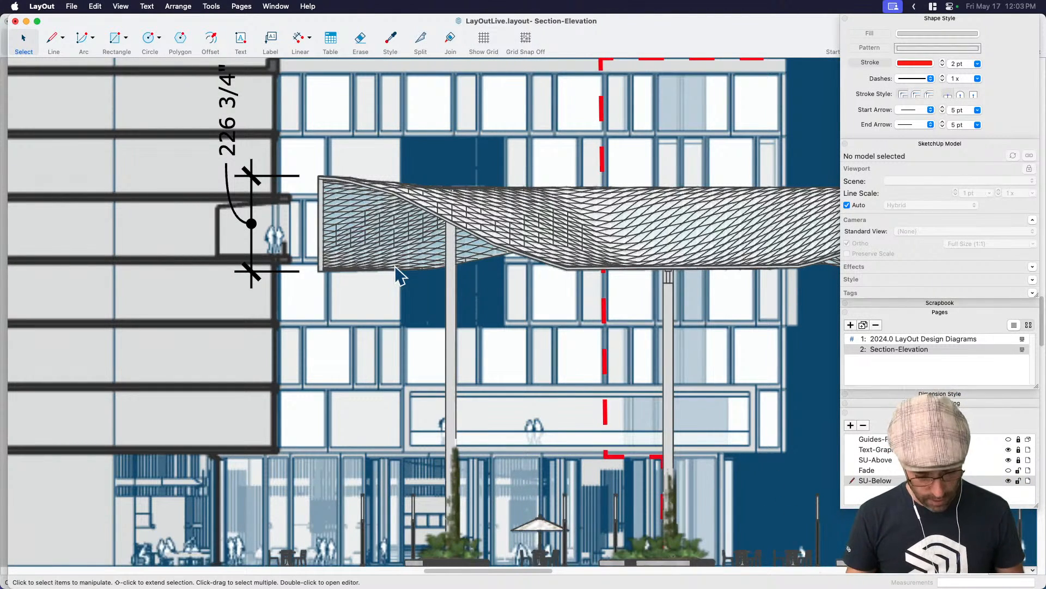
key("shift+d")
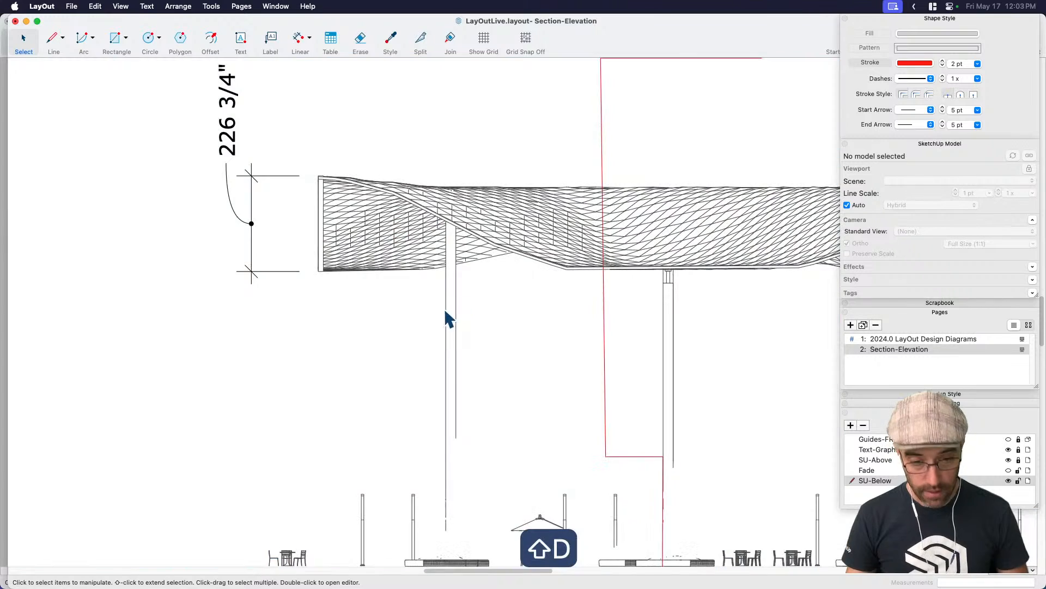
Delete the vertical dimension at the canopy's left end and turn off Draft Mode.
key("space")
left_click(256, 187)
key("BackSpace")
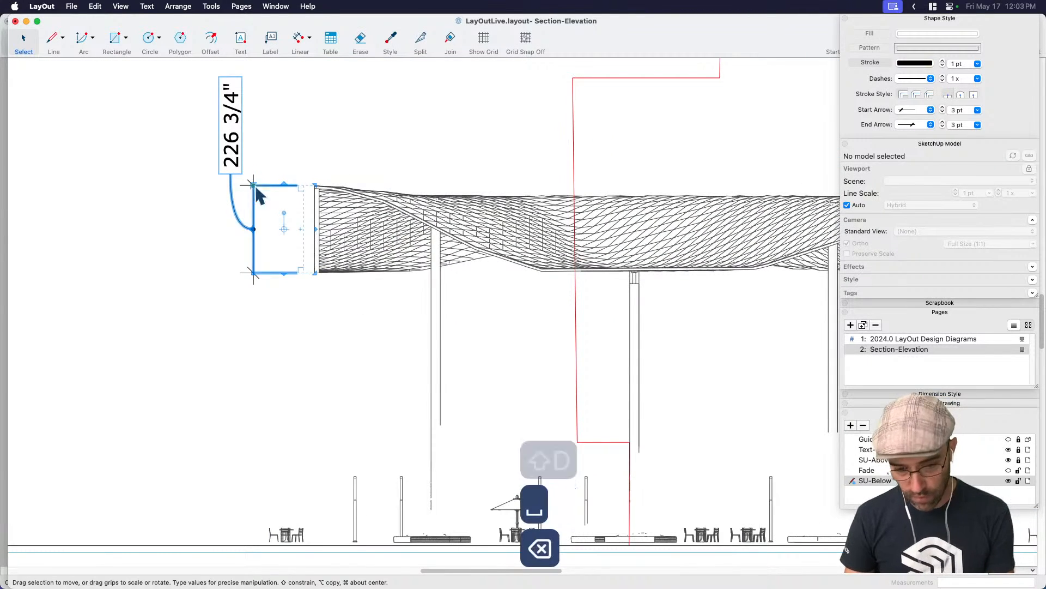
scroll(502, 367, "down", 5)
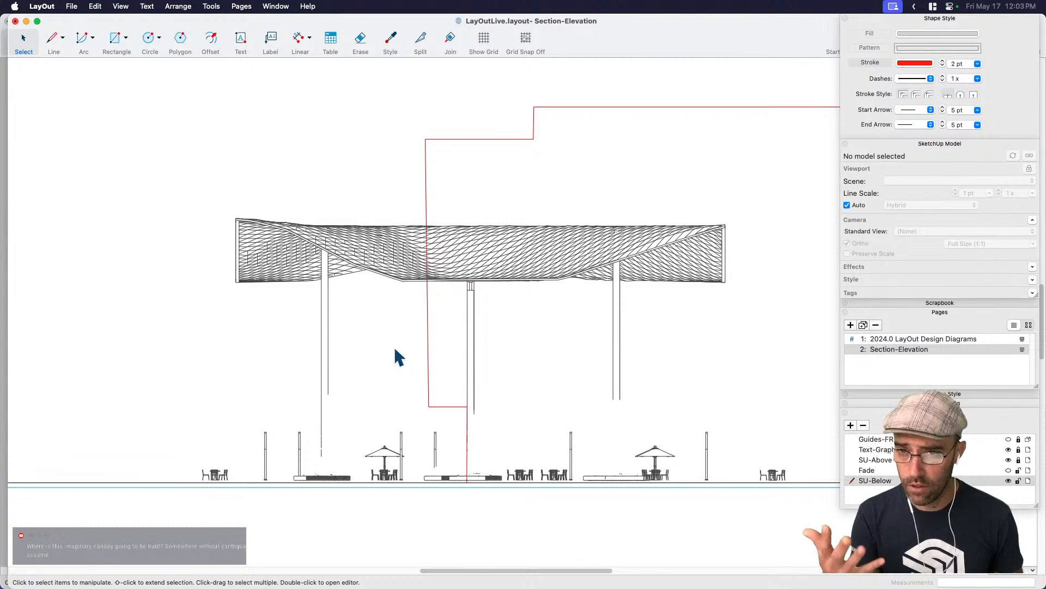
key("shift+d")
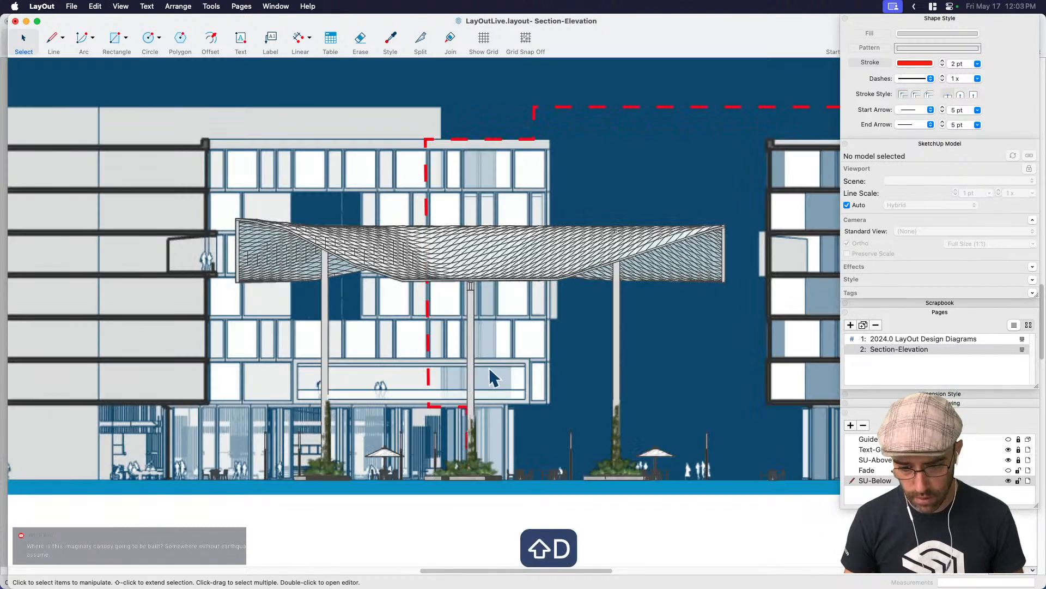
Copy the fade shape from the 2024.0 LayOut Design Diagrams page and paste it onto the Section-Elevation page's hidden Fade layer.
scroll(489, 367, "down", 5)
scroll(567, 412, "down", 3)
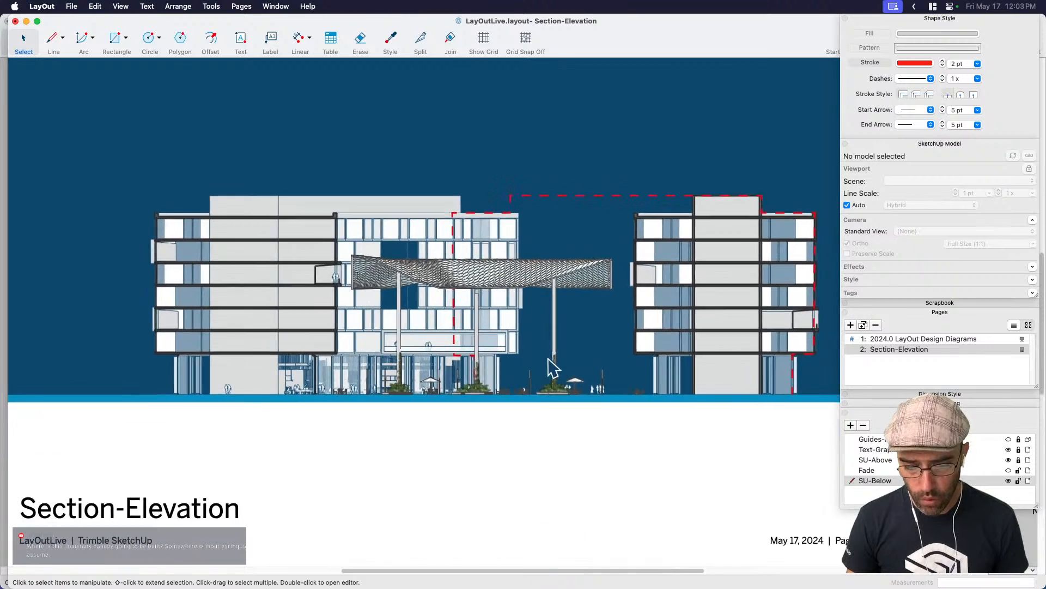
key("space")
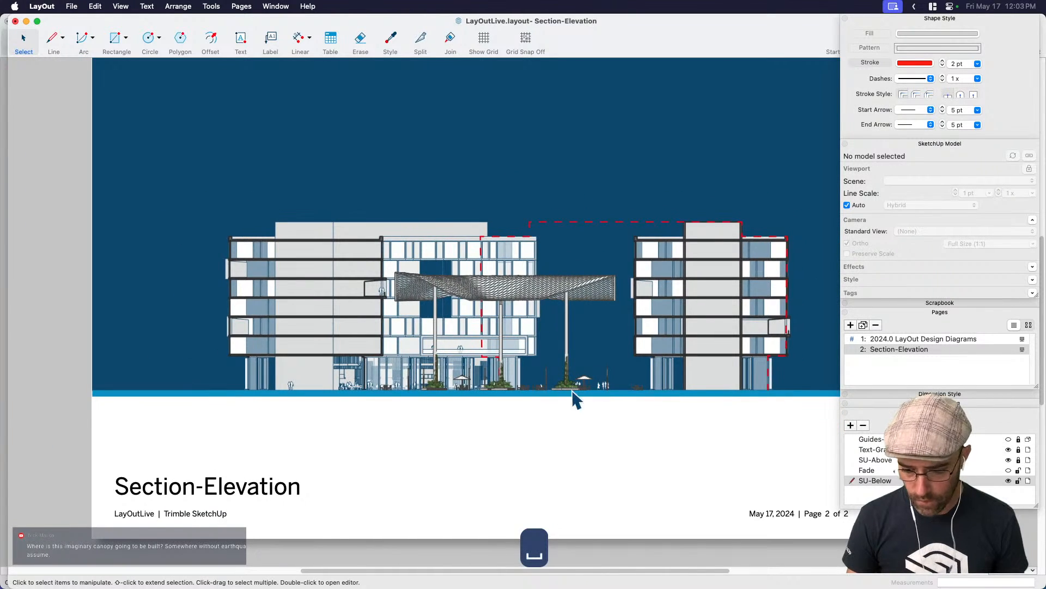
scroll(574, 397, "down", 1)
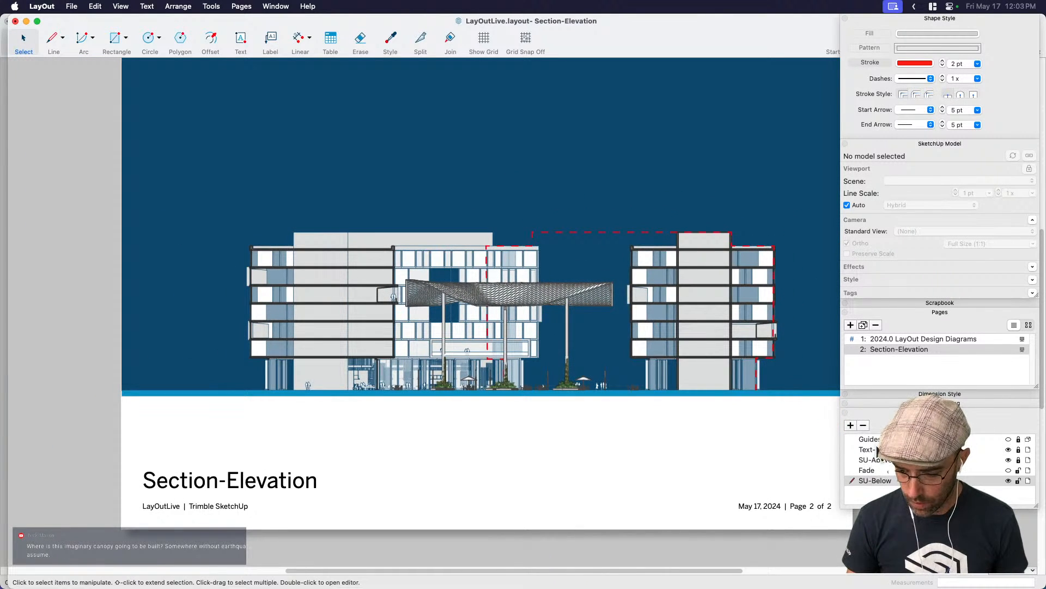
left_click(905, 339)
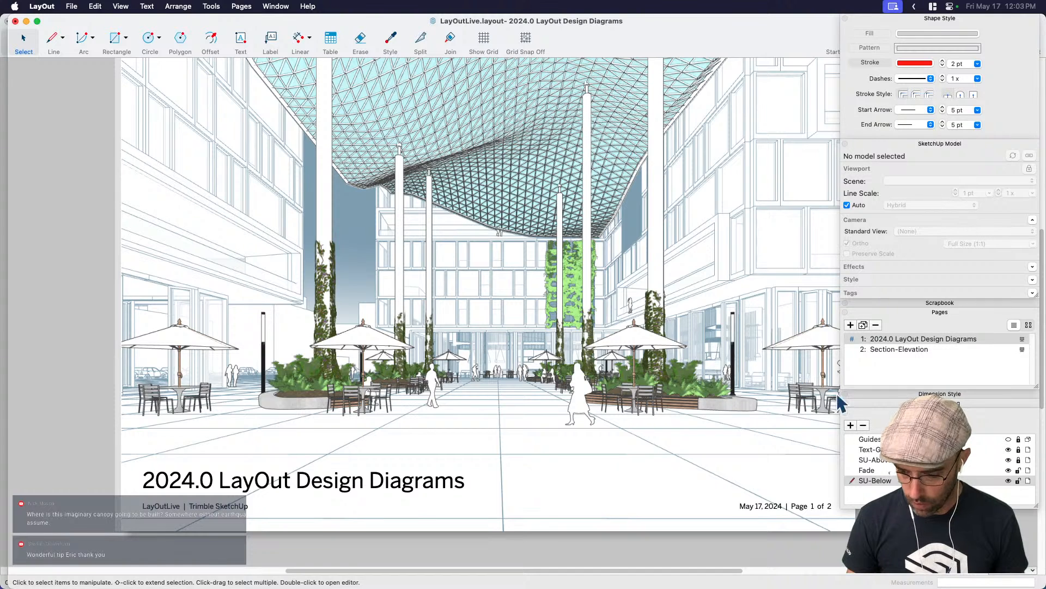
left_click(713, 293)
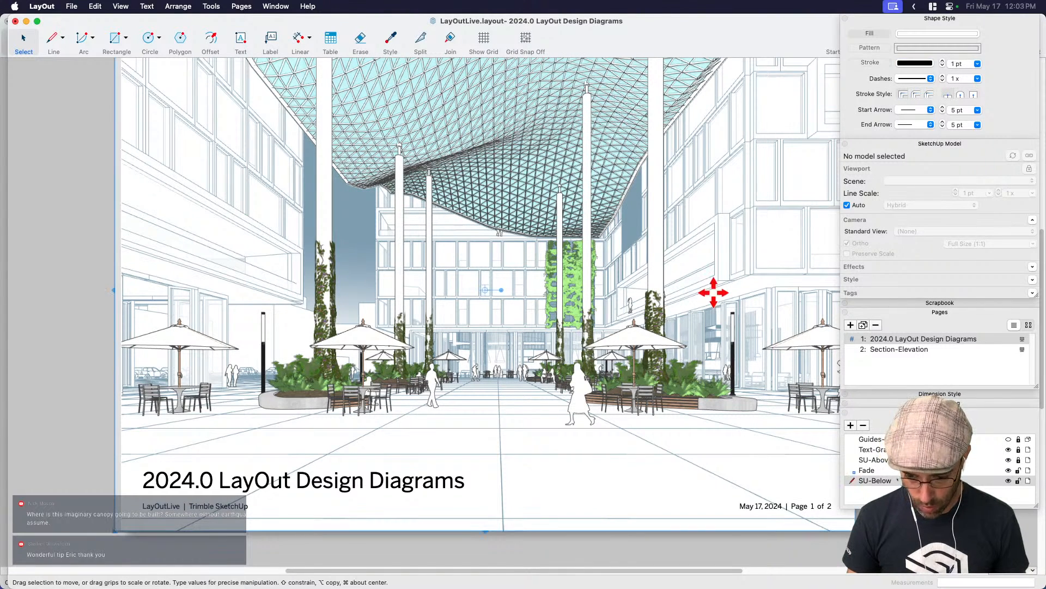
key("super+c")
left_click(894, 350)
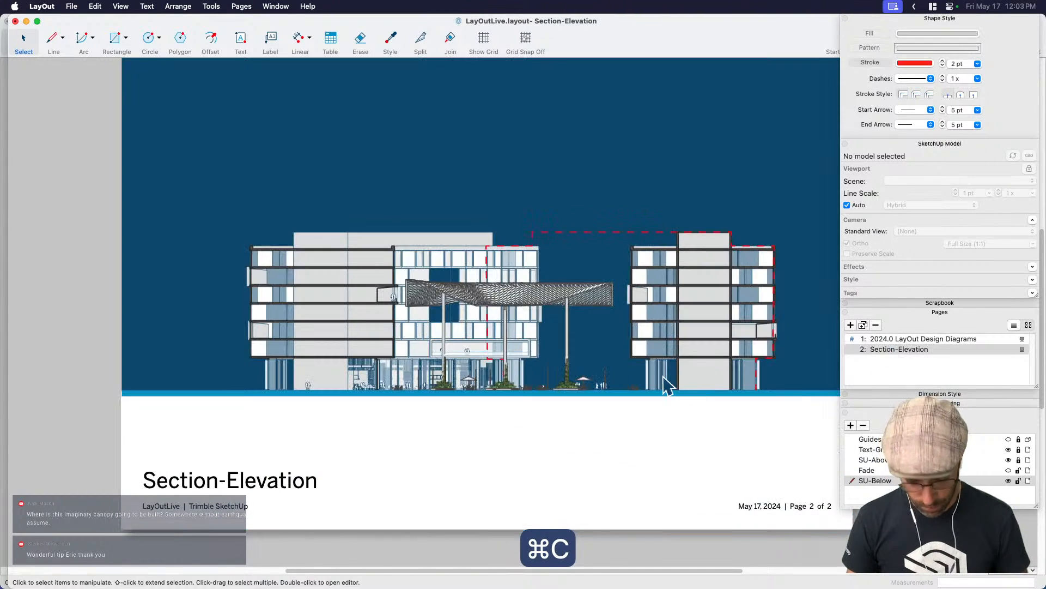
key("super+v")
key("Escape")
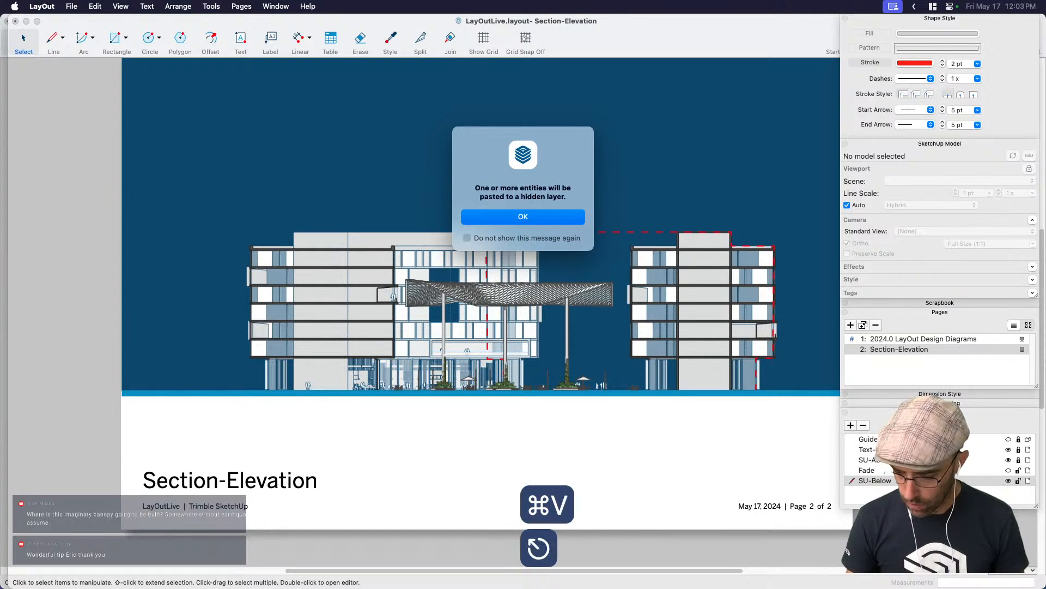
left_click(511, 218)
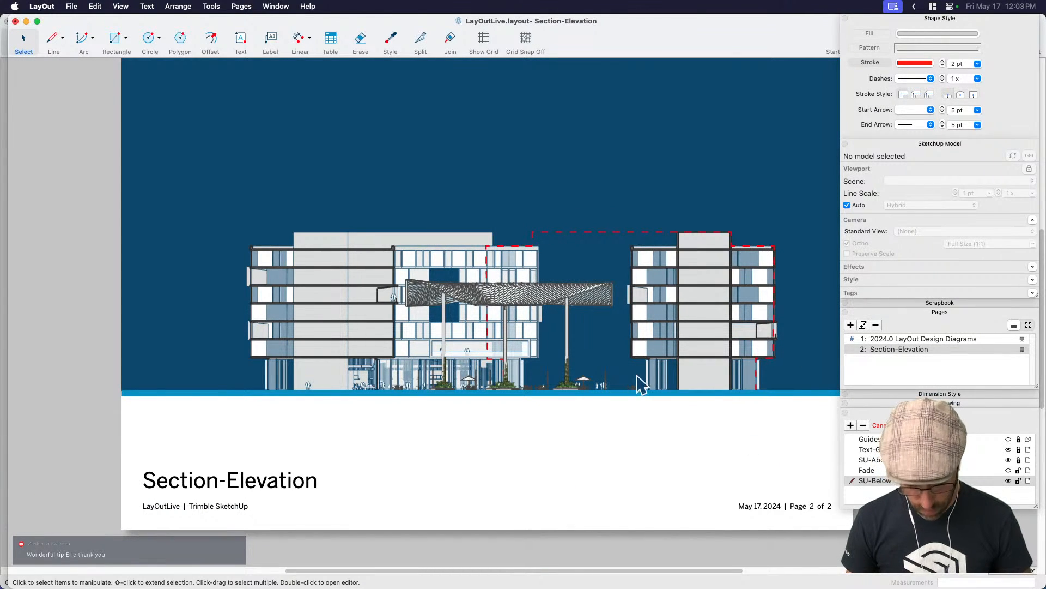
Show the Fade layer and shorten the fade shape so its lower edge ends at the ground line.
left_click(1008, 470)
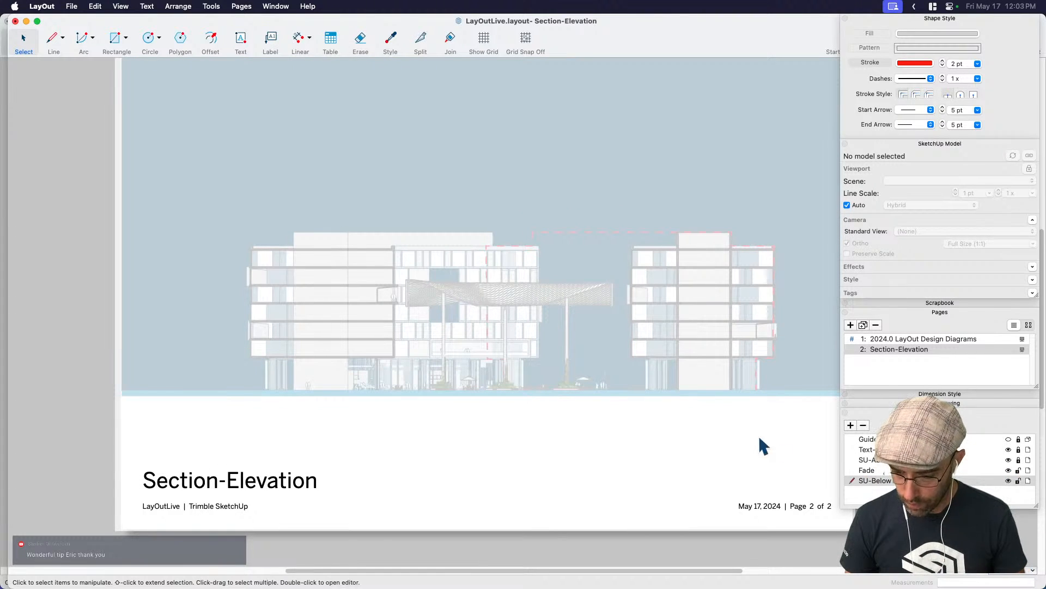
left_click(712, 420)
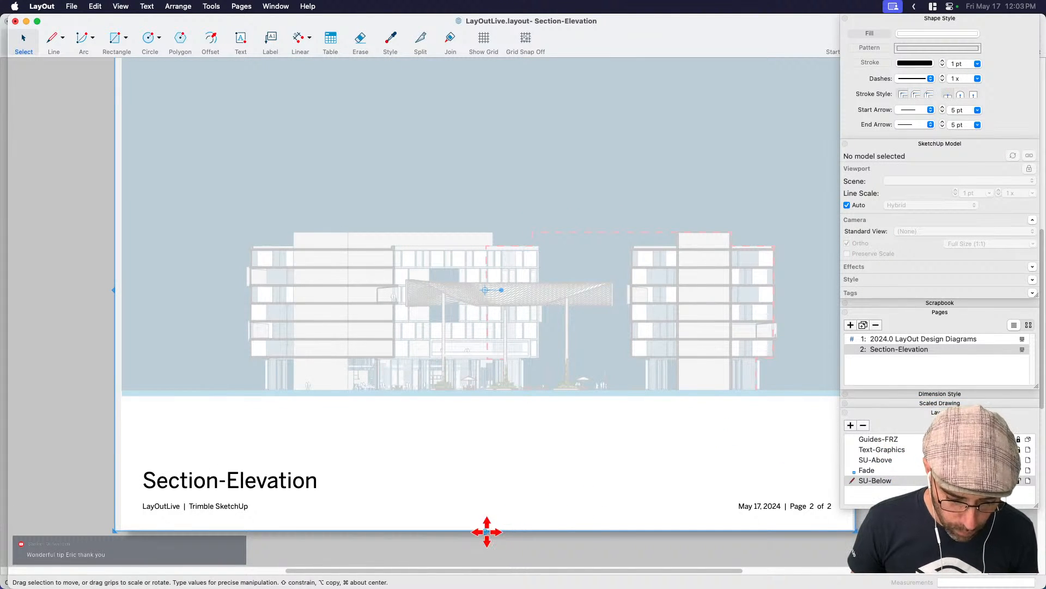
left_click_drag(487, 531, 491, 391)
left_click(194, 434)
middle_click_drag(639, 453, 636, 453)
key("space")
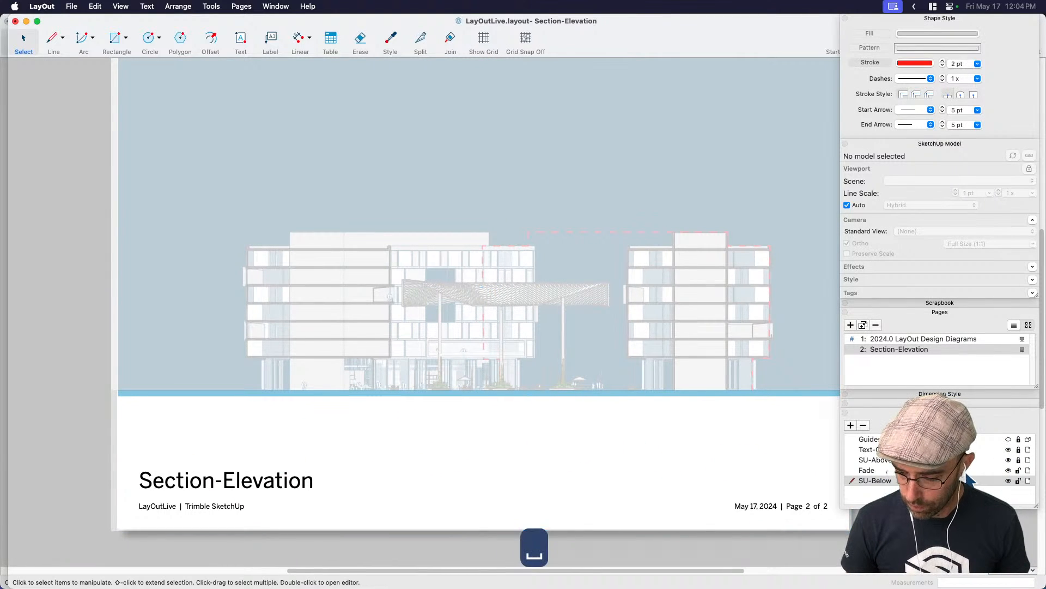
Hide the Fade layer and move the canopy viewport from SU-Below to the SU-Above layer.
left_click(1009, 470)
left_click(556, 292)
key("space")
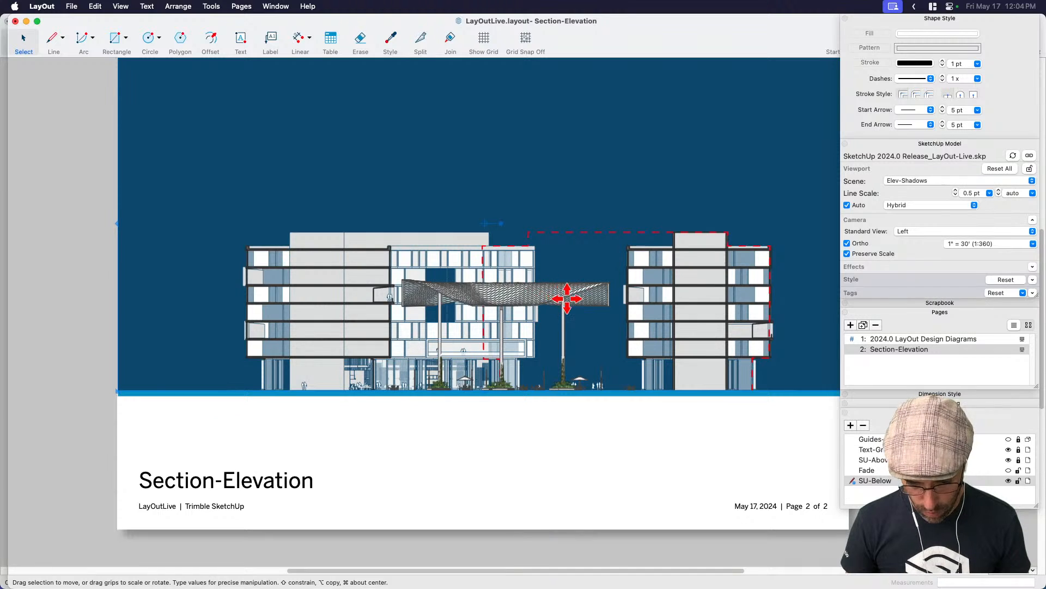
left_click(588, 305)
scroll(561, 327, "down", 2)
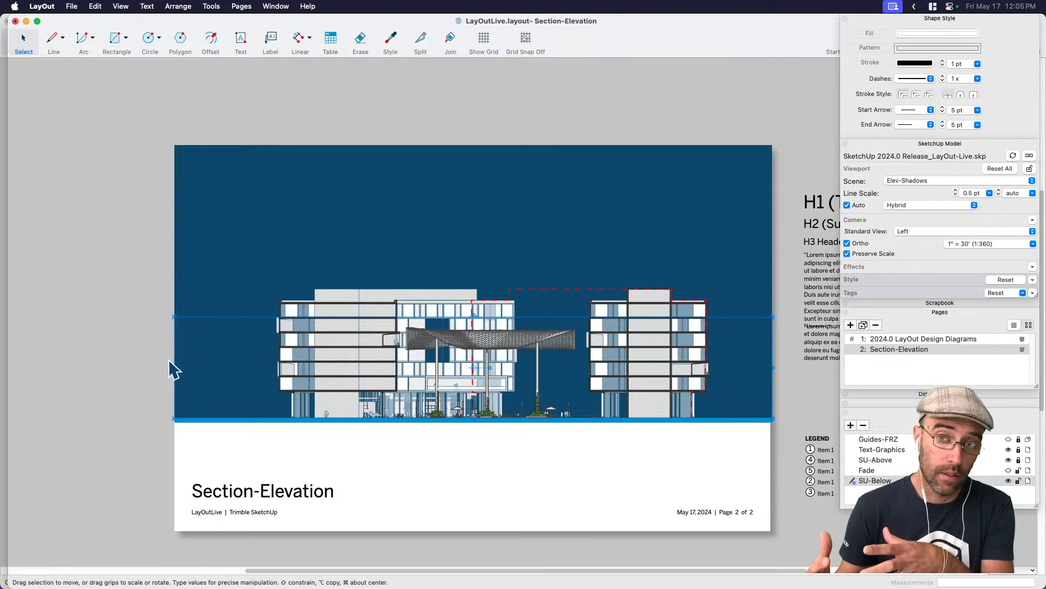
left_click(113, 320)
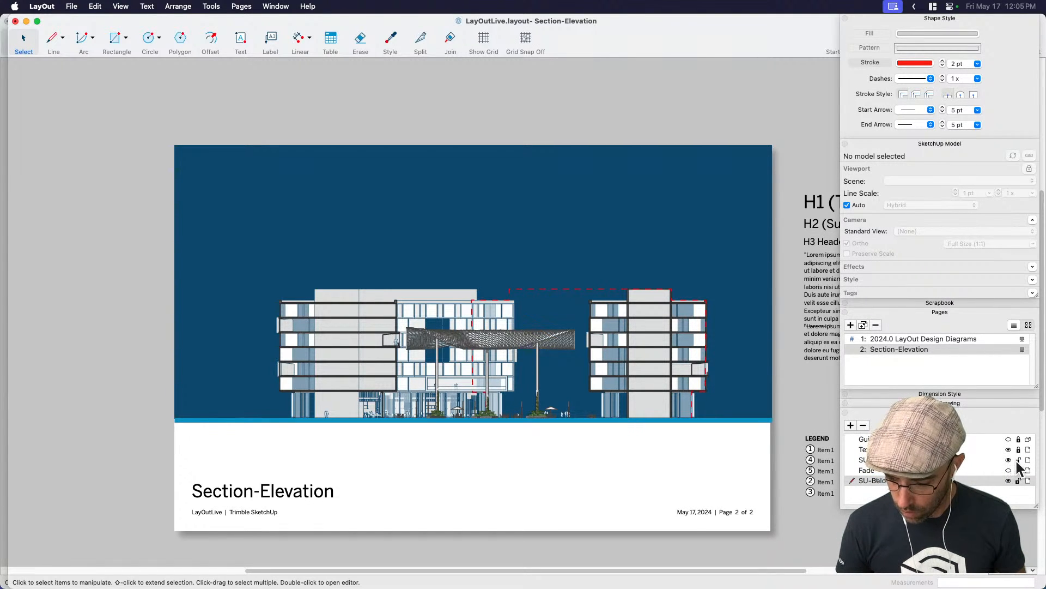
left_click(502, 348)
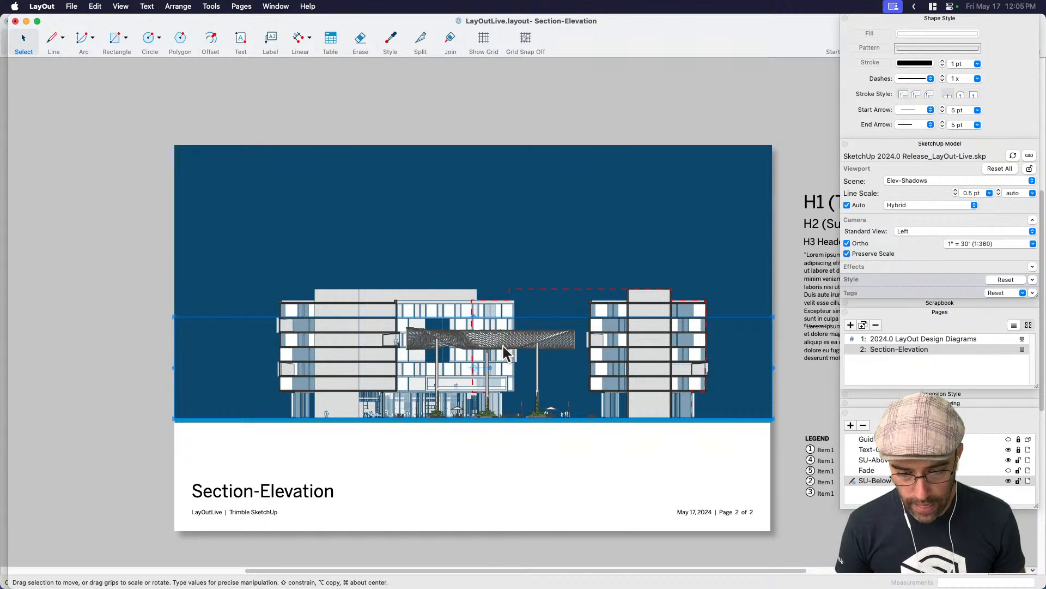
right_click(502, 344)
mouse_move(582, 338)
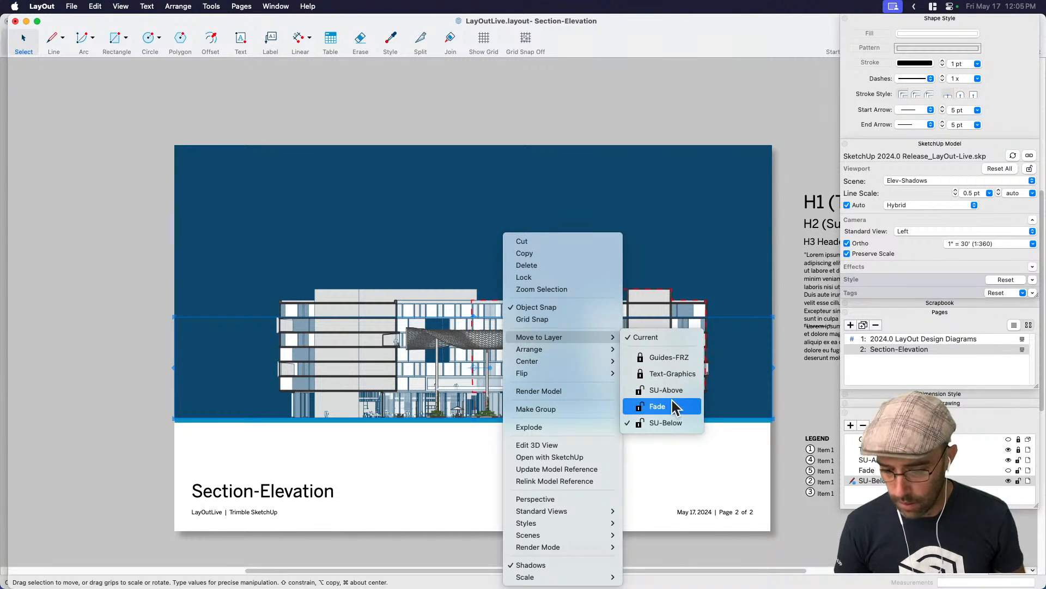
left_click(674, 397)
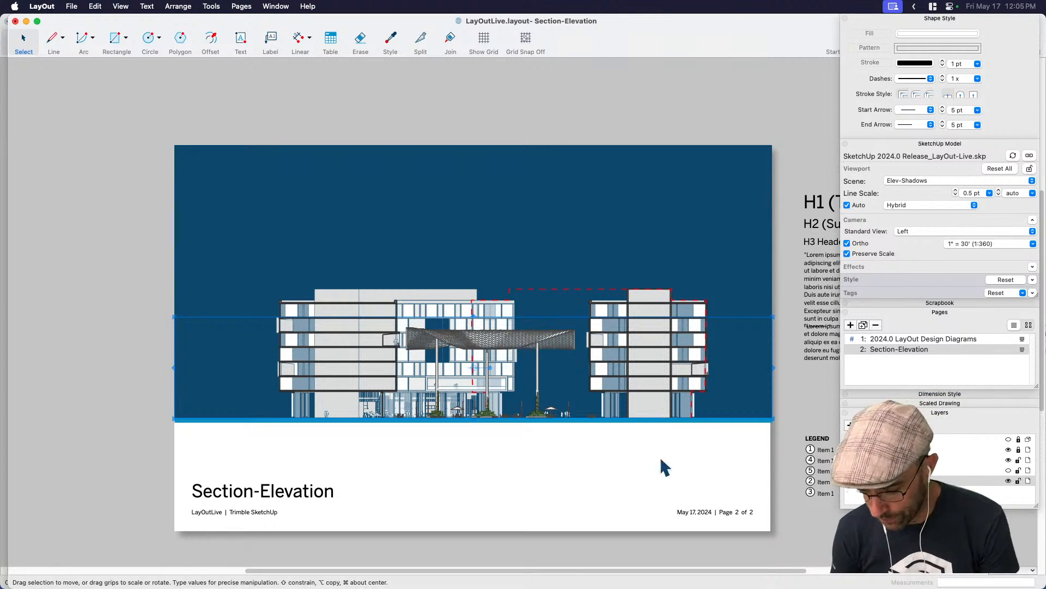
Show the Fade layer and examine the canopy viewport against the faded buildings behind it.
left_click(1008, 470)
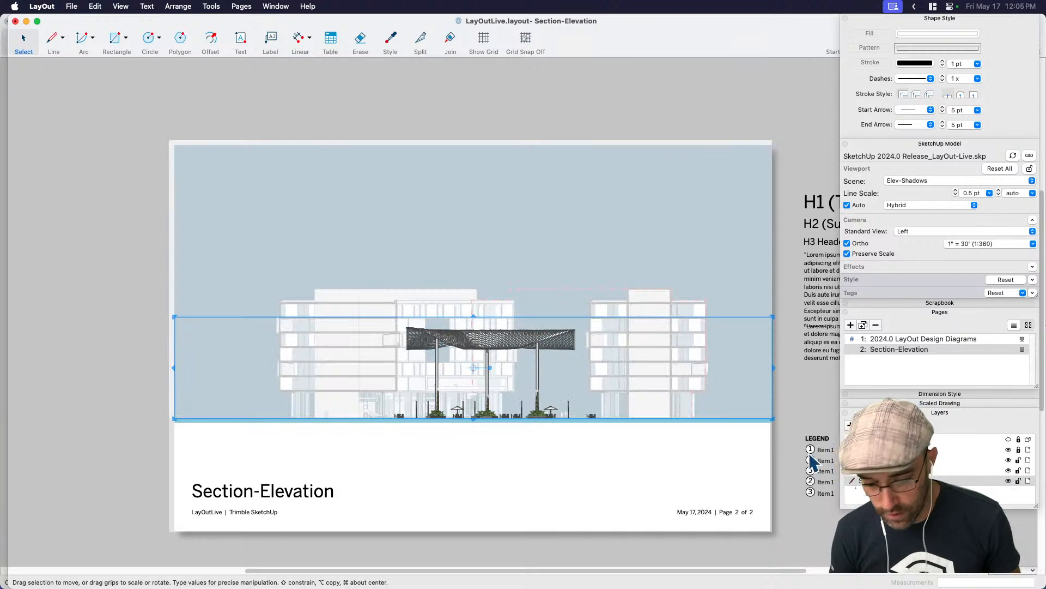
key("space")
scroll(508, 388, "up", 5)
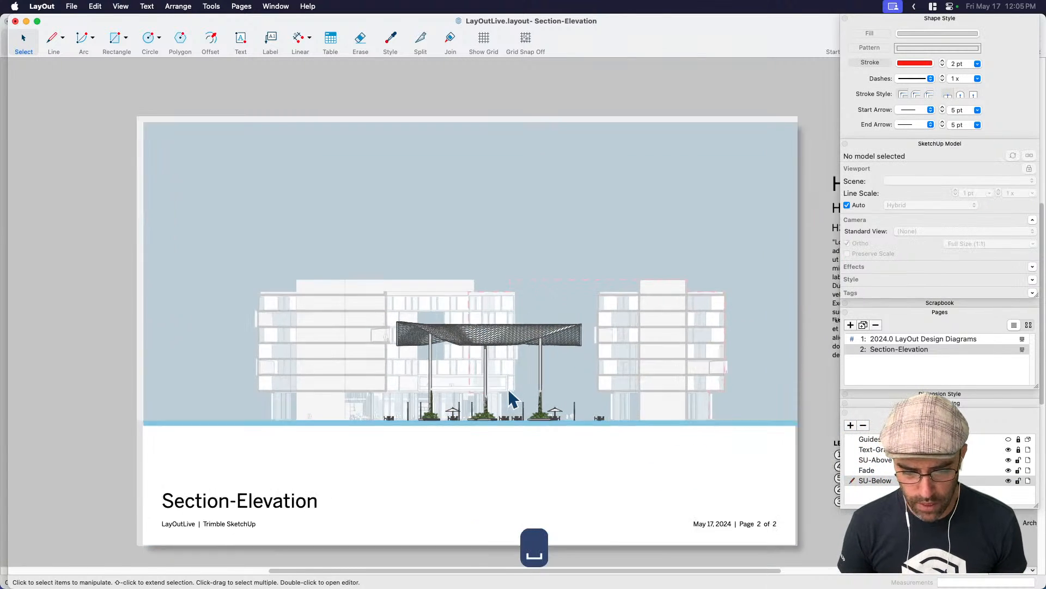
scroll(491, 382, "down", 2)
scroll(624, 121, "up", 1)
left_click(628, 98)
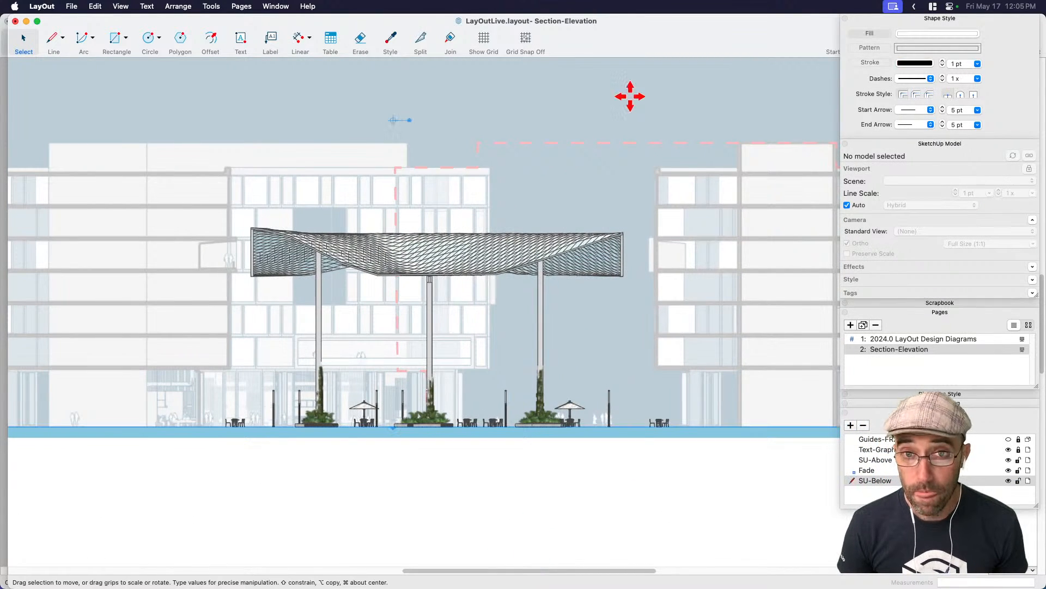
key("space")
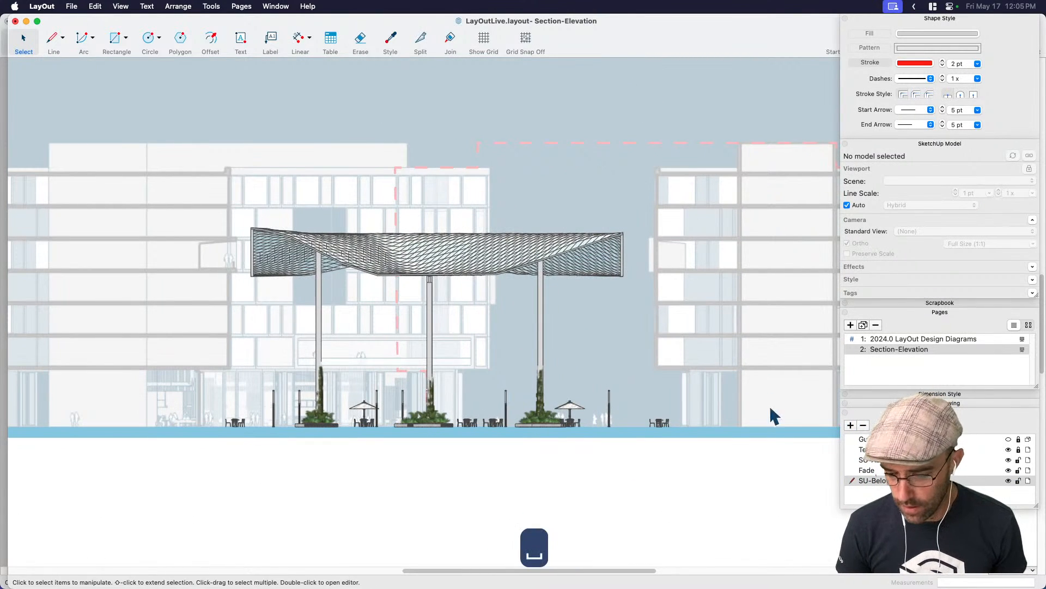
Hide the Fade layer and move the red dashed building outline to the Text-Graphics layer.
left_click(1008, 471)
scroll(691, 281, "up", 3)
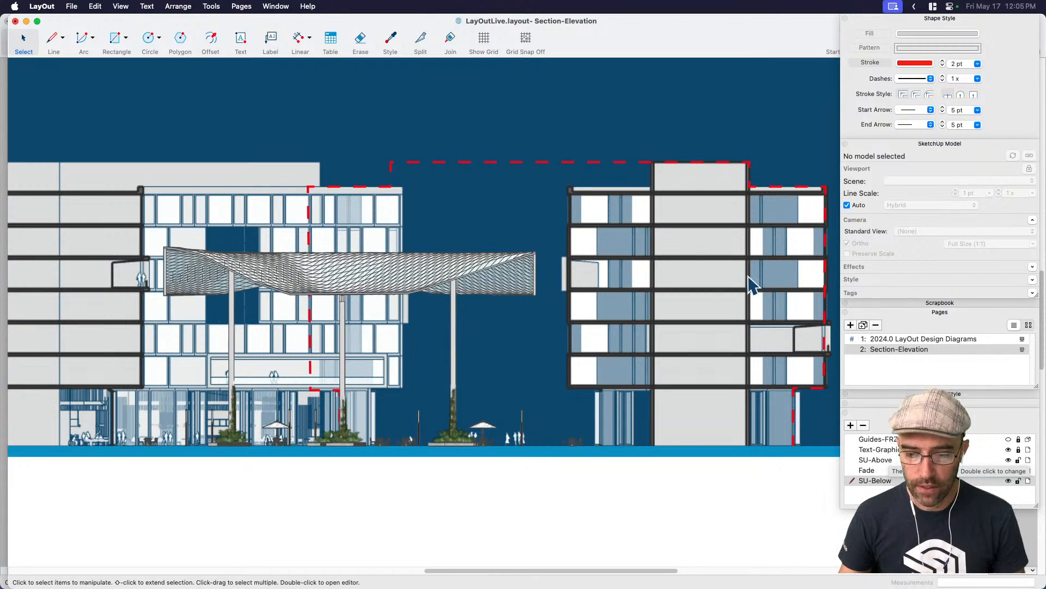
left_click(590, 161)
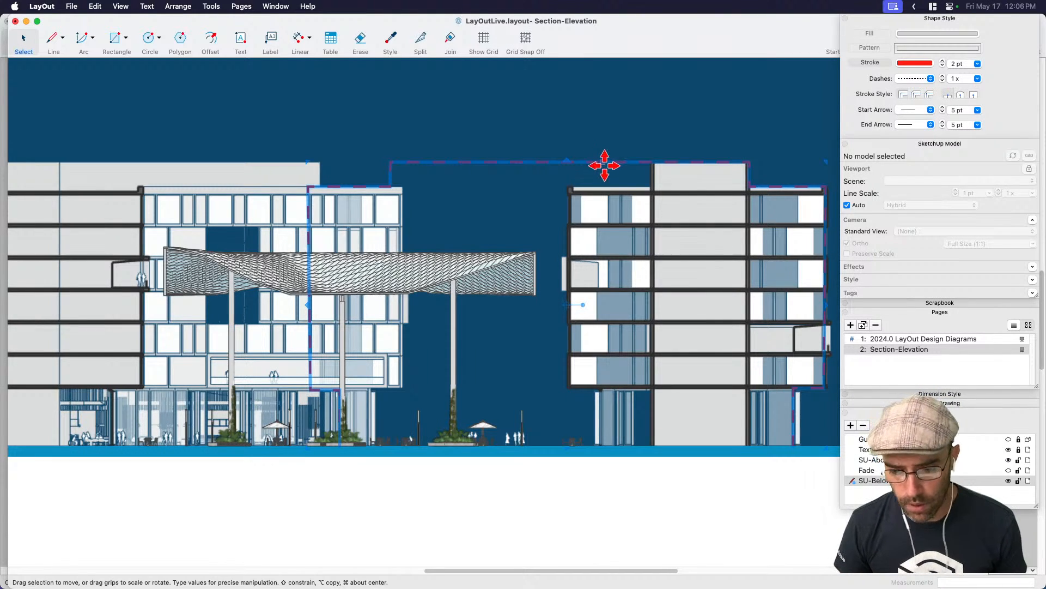
right_click(604, 164)
mouse_move(719, 264)
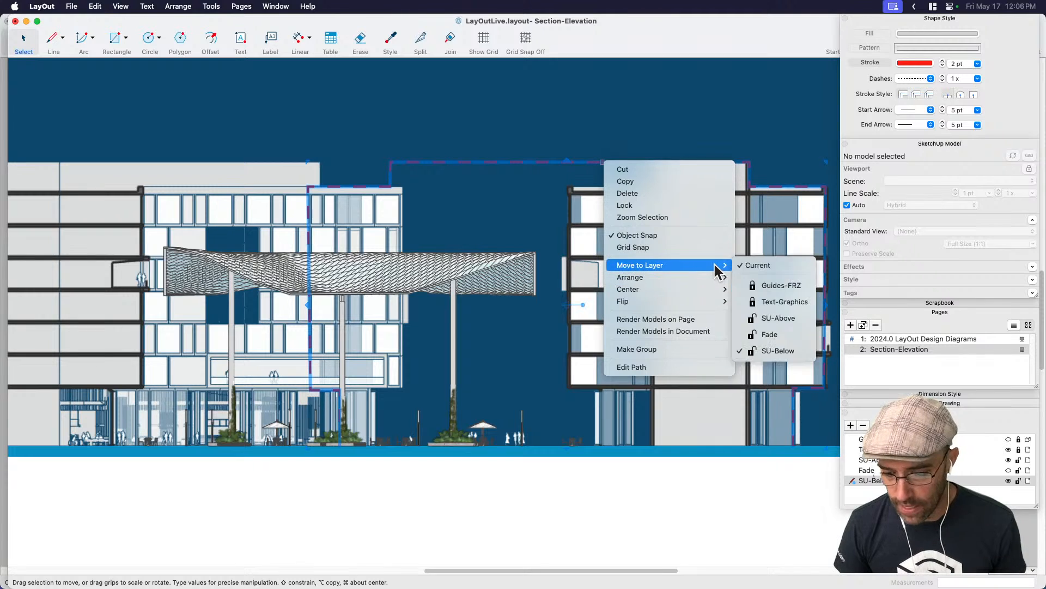
left_click(786, 303)
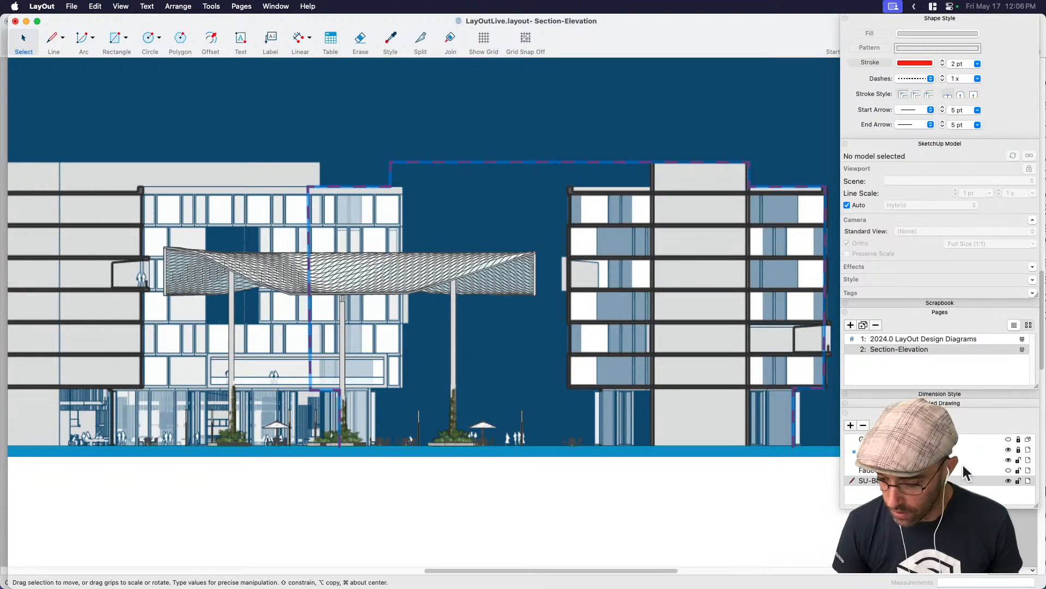
Show the Fade layer again and review the red dashed outline and canopy across the whole page.
left_click(1008, 470)
scroll(617, 445, "down", 1)
scroll(617, 447, "down", 5)
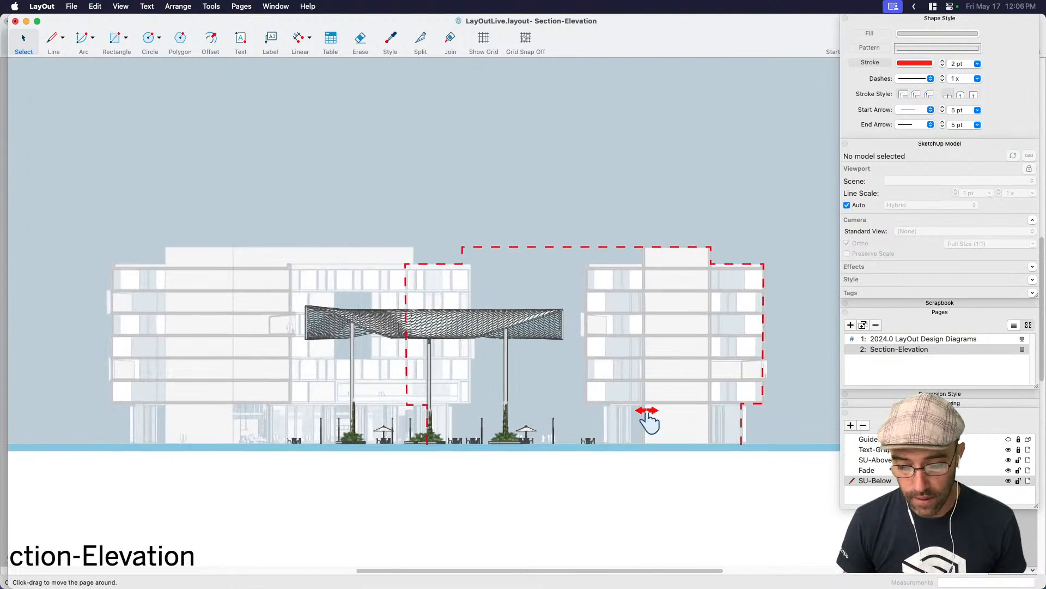
middle_click_drag(661, 411, 709, 376)
scroll(708, 376, "up", 1)
key("space")
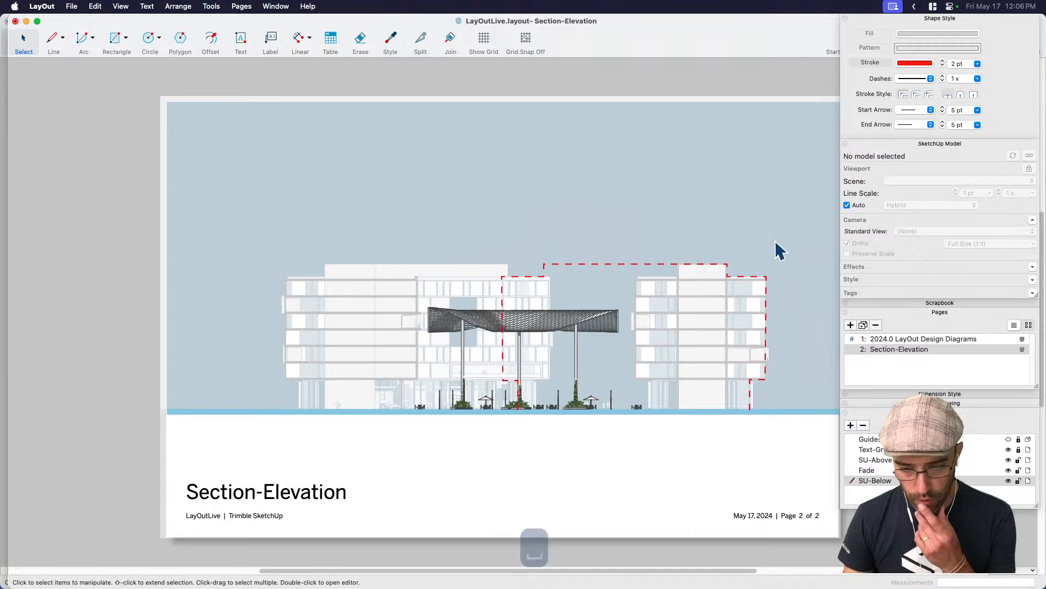
scroll(648, 240, "right", 2)
Lower the fill opacity of the shortened fade shape to 12%.
left_click(757, 294)
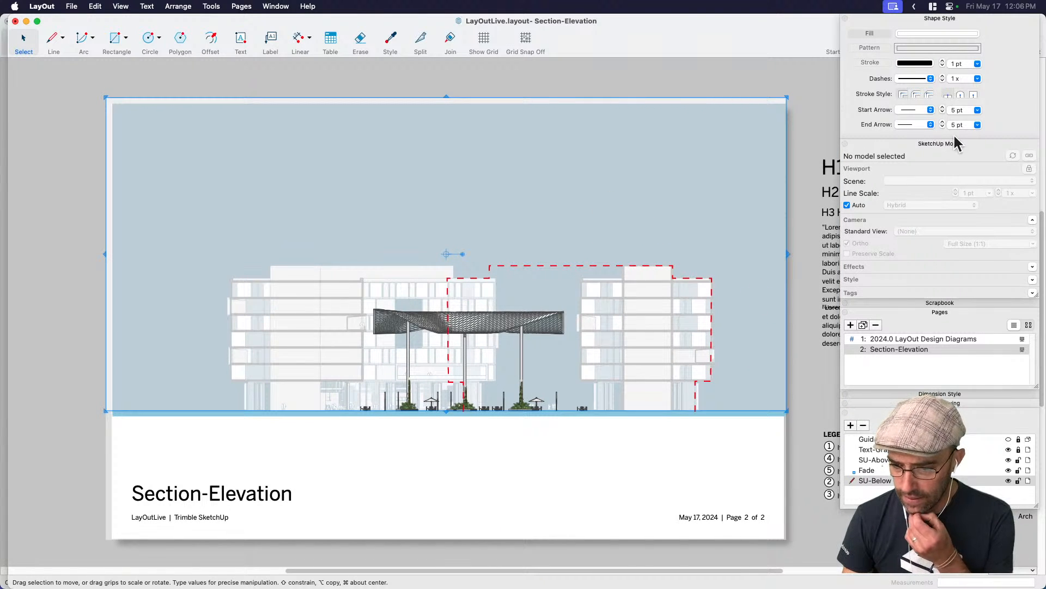
left_click(920, 35)
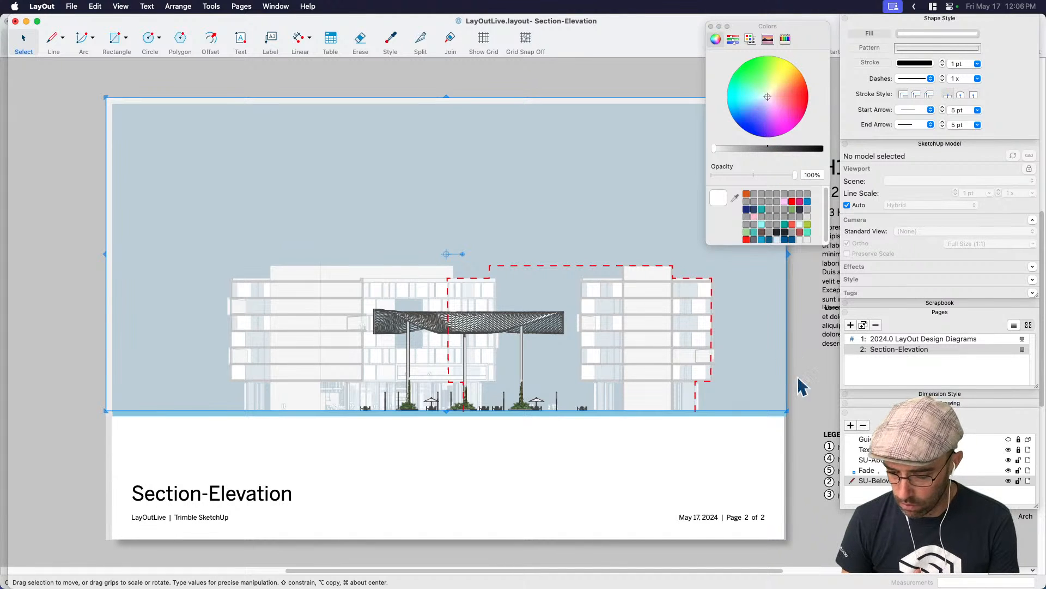
left_click(800, 407)
left_click(614, 214)
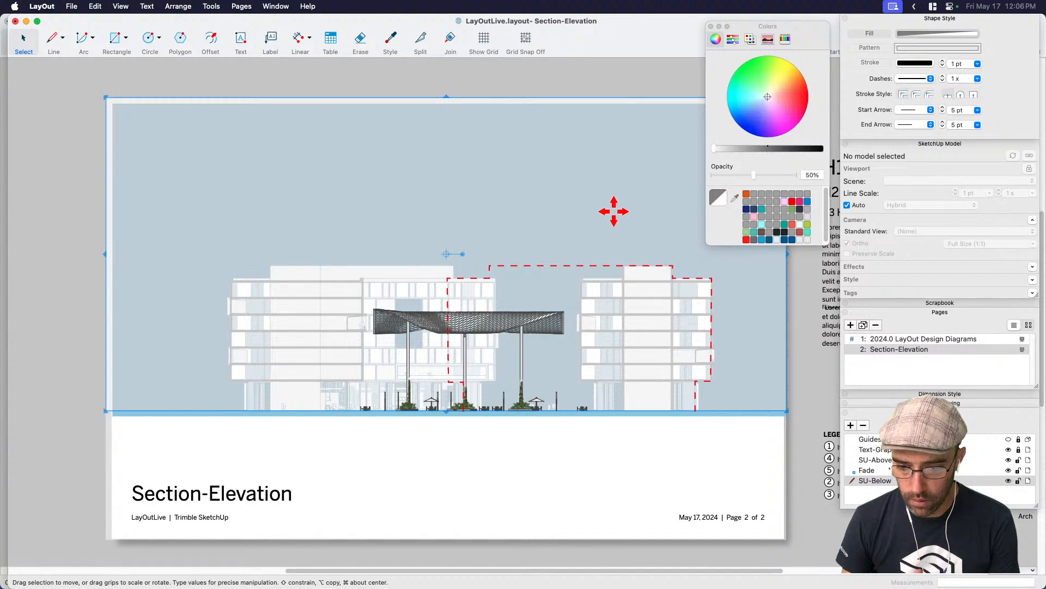
left_click(768, 175)
left_click_drag(770, 176, 713, 176)
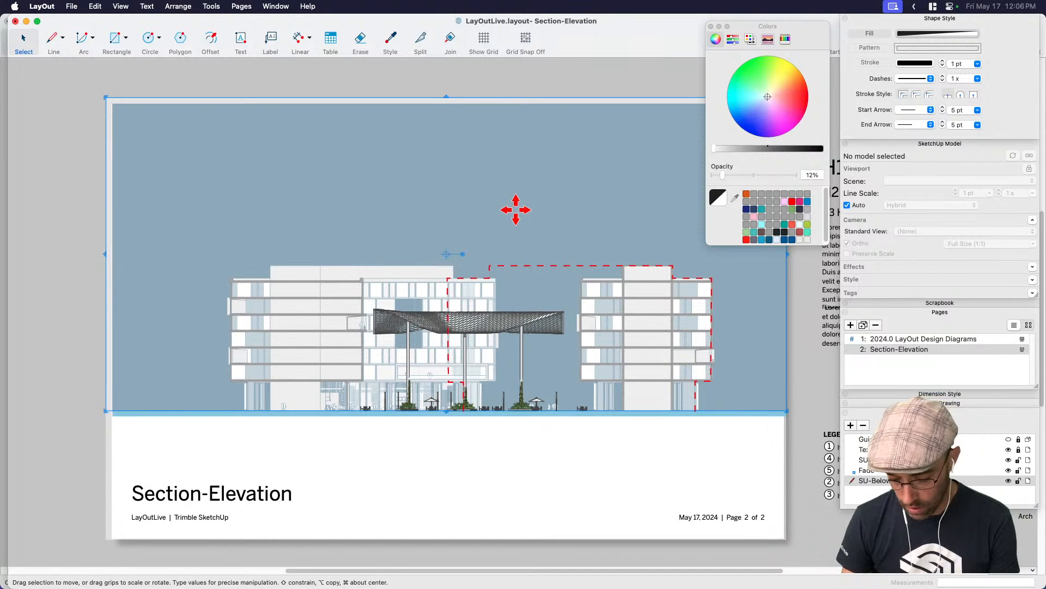
Delete the shortened fade shape that overlaps the full-page fade shape.
key("BackSpace")
key("cmd+z")
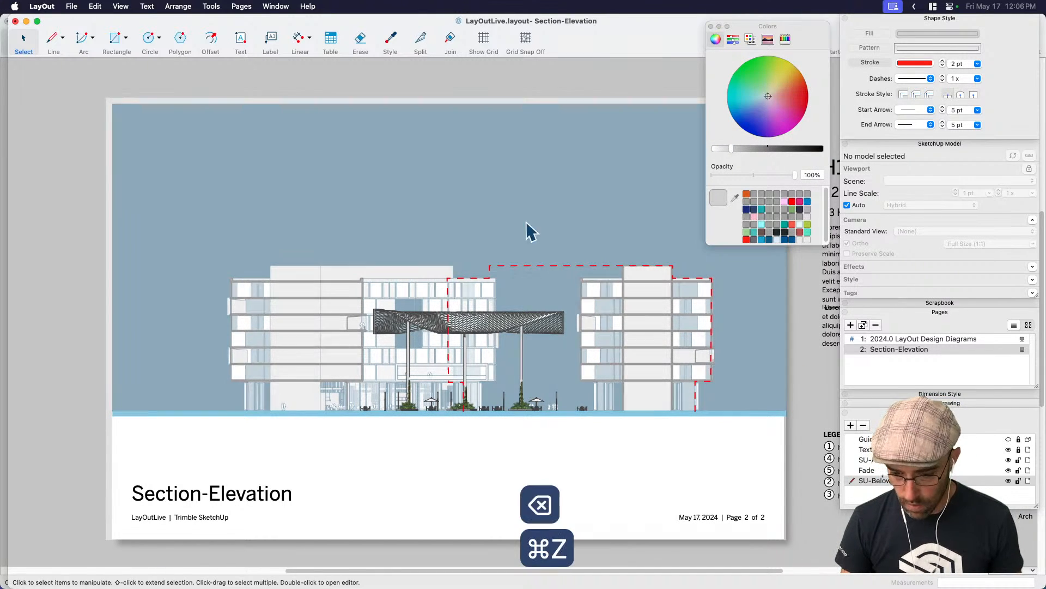
key("BackSpace")
key("cmd+z")
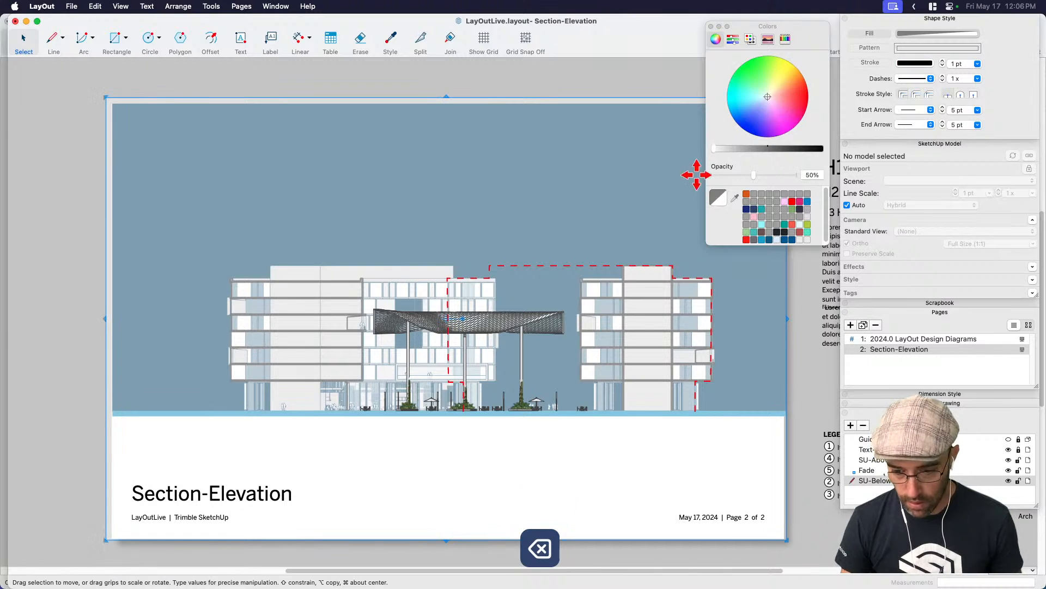
Try 0% fill opacity on the remaining full-page fade shape, and set it to 76%.
left_click_drag(752, 175, 713, 177)
scroll(491, 351, "up", 3)
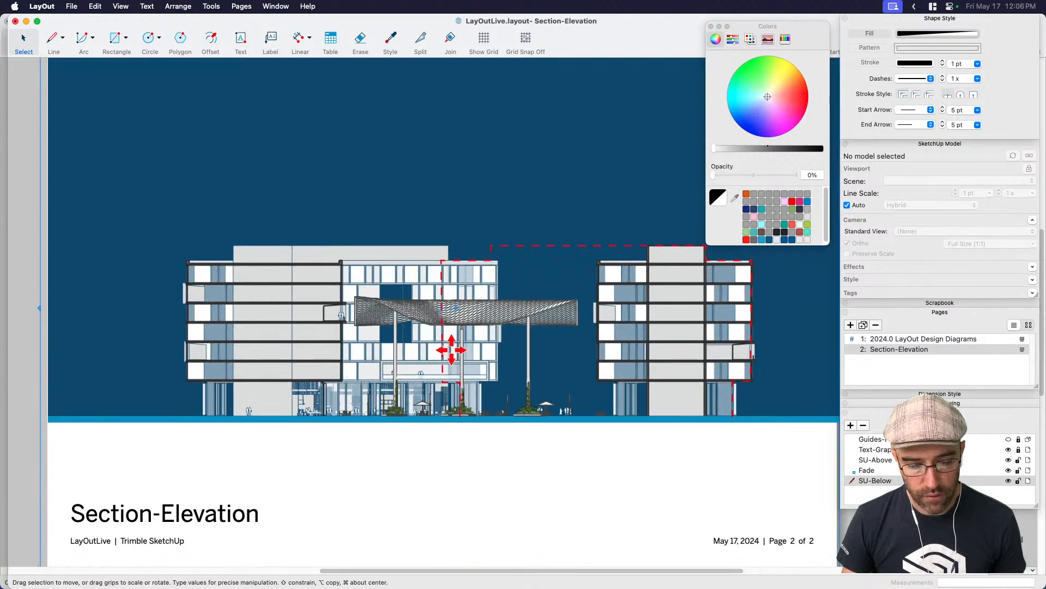
mouse_move(730, 174)
left_mouse_down()
mouse_move(795, 179)
mouse_move(777, 187)
left_mouse_up()
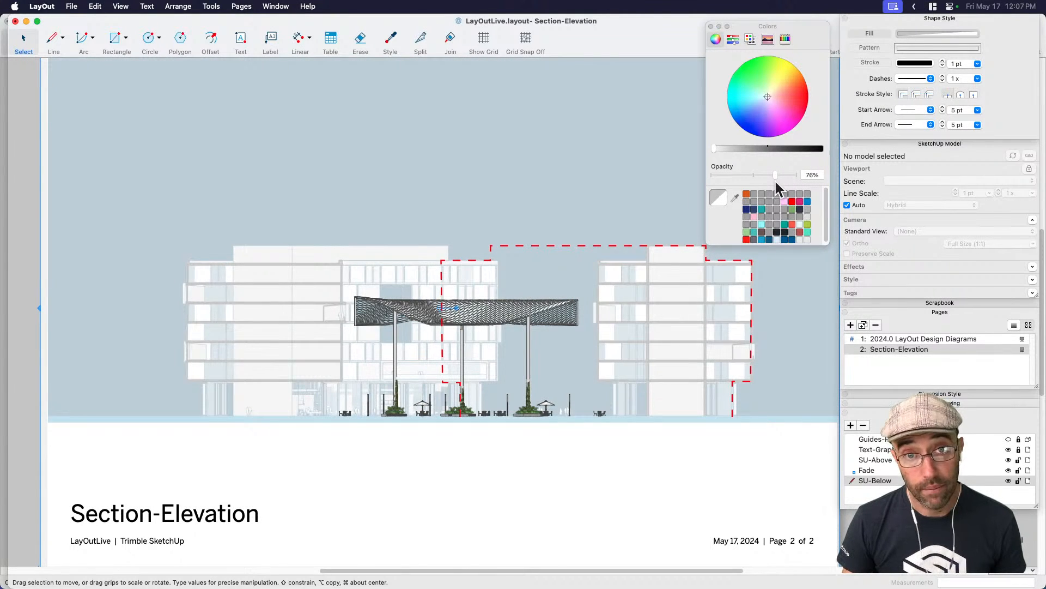
Hide the Fade layer, move the thick blue ground line to the Text-Graphics layer, and show the Fade layer again.
key("space")
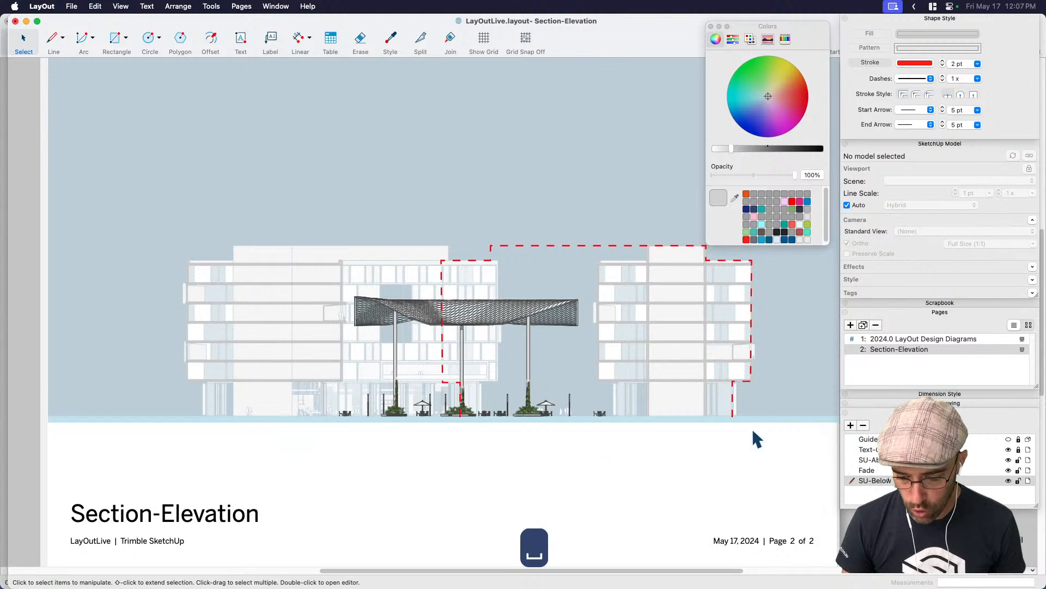
scroll(792, 445, "right", 5)
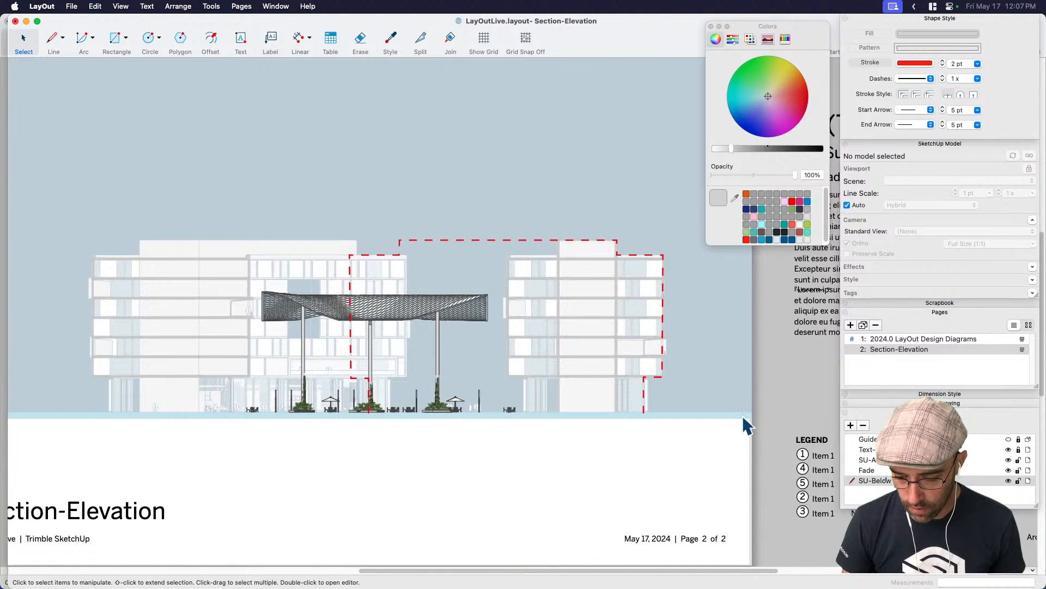
left_click(746, 419)
left_click(761, 425)
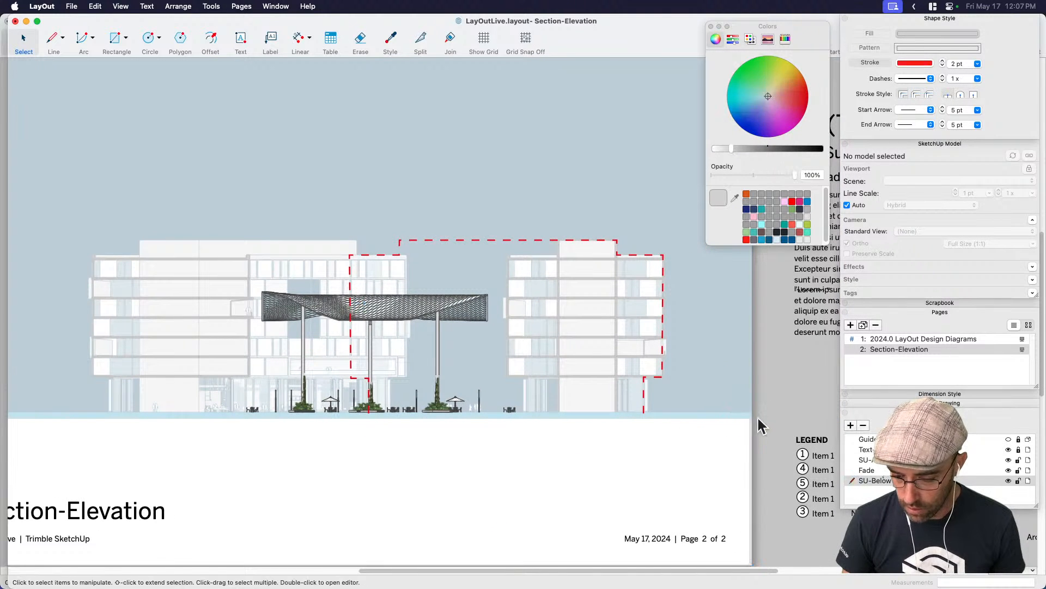
left_click(1009, 470)
left_click(714, 417)
right_click(719, 416)
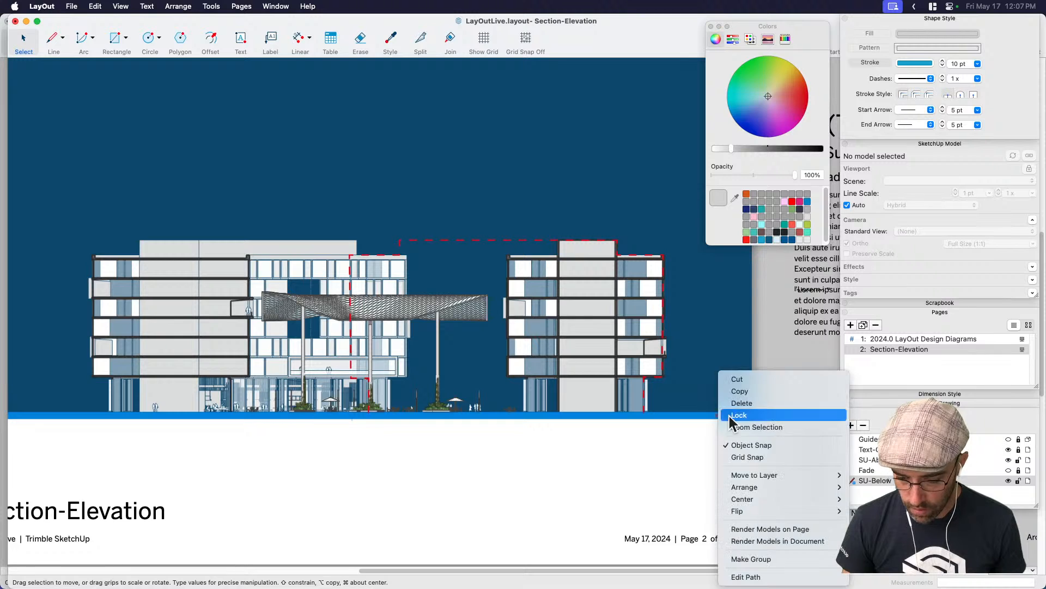
mouse_move(767, 475)
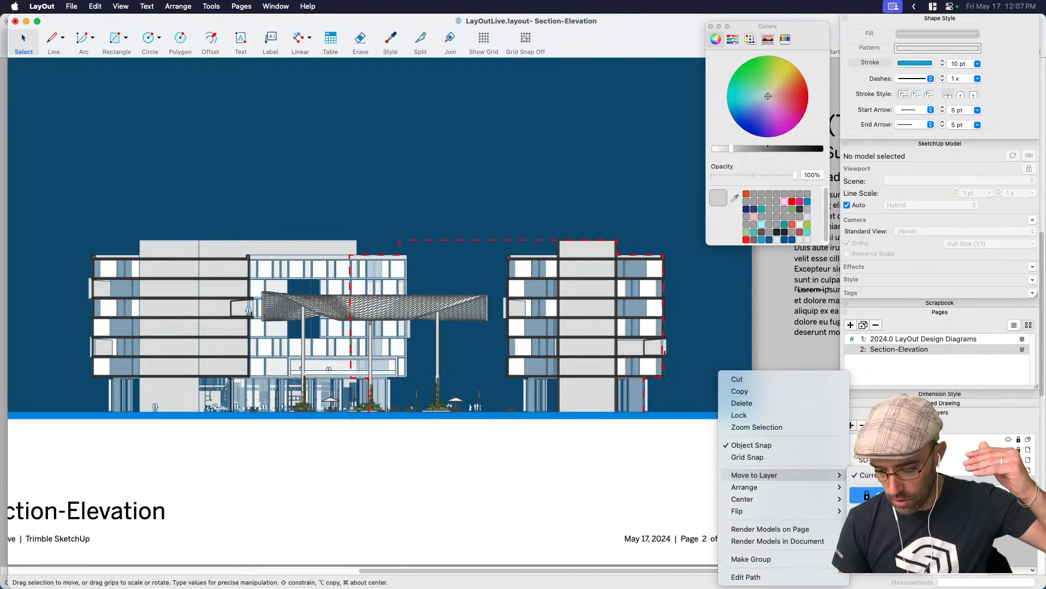
left_click(883, 507)
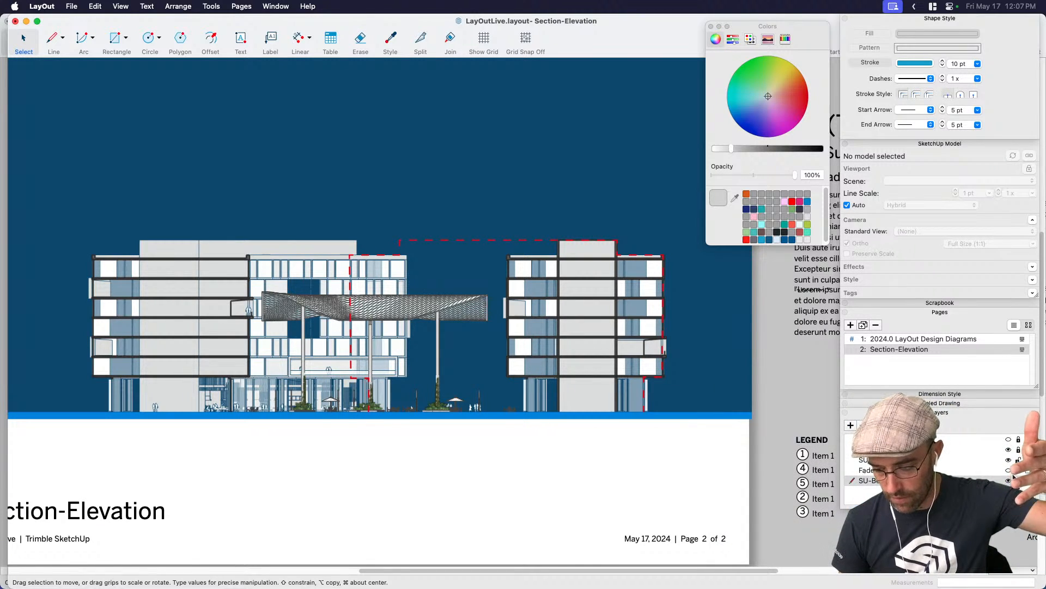
left_click(1009, 471)
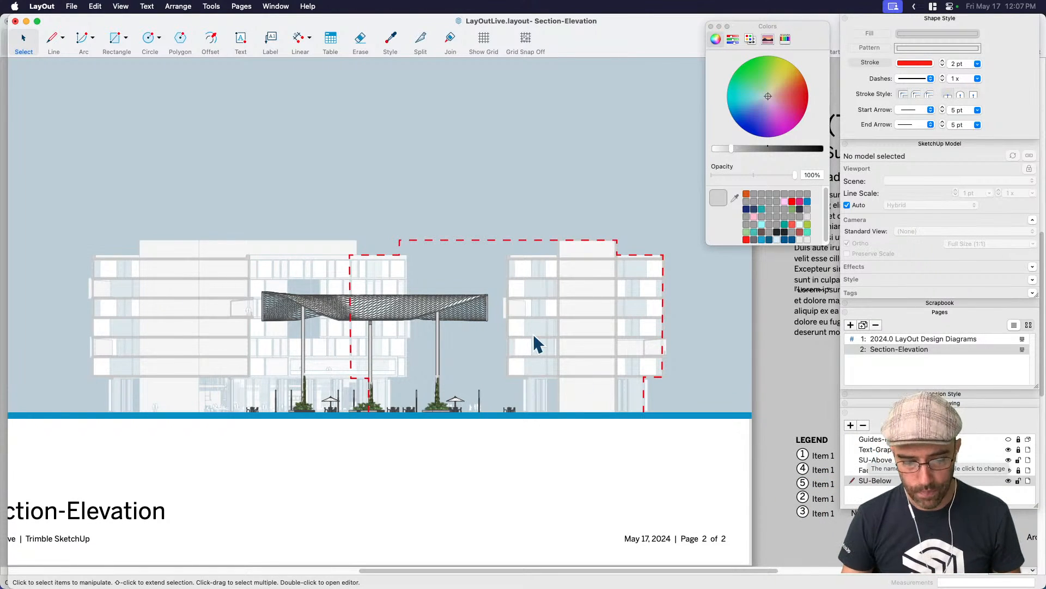
Duplicate the Section-Elevation page.
middle_click_drag(518, 393, 612, 393)
scroll(591, 397, "up", 2)
key("space")
scroll(598, 472, "up", 3)
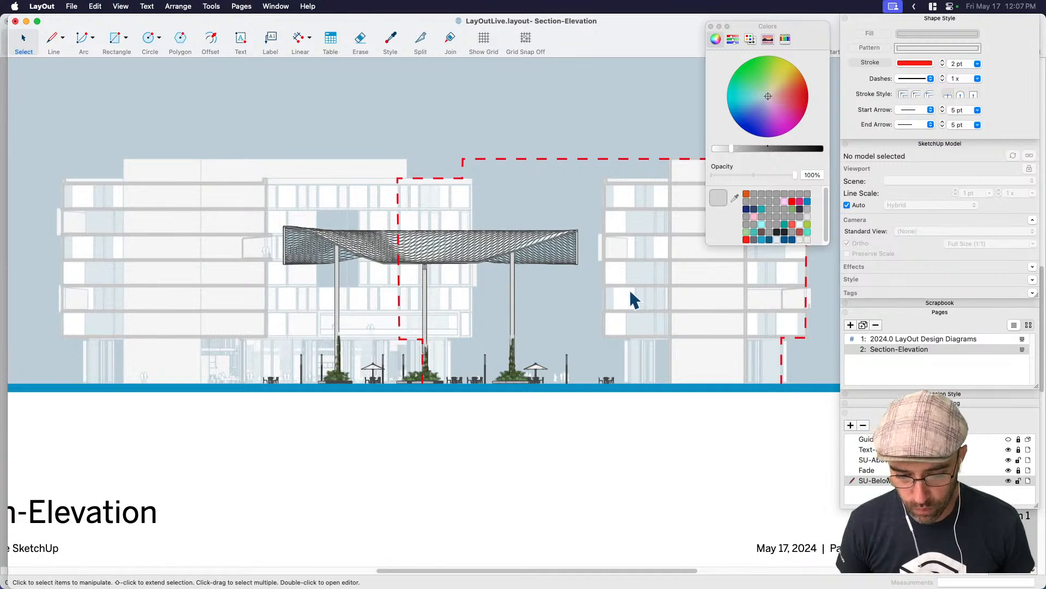
left_click(863, 324)
scroll(574, 401, "down", 5)
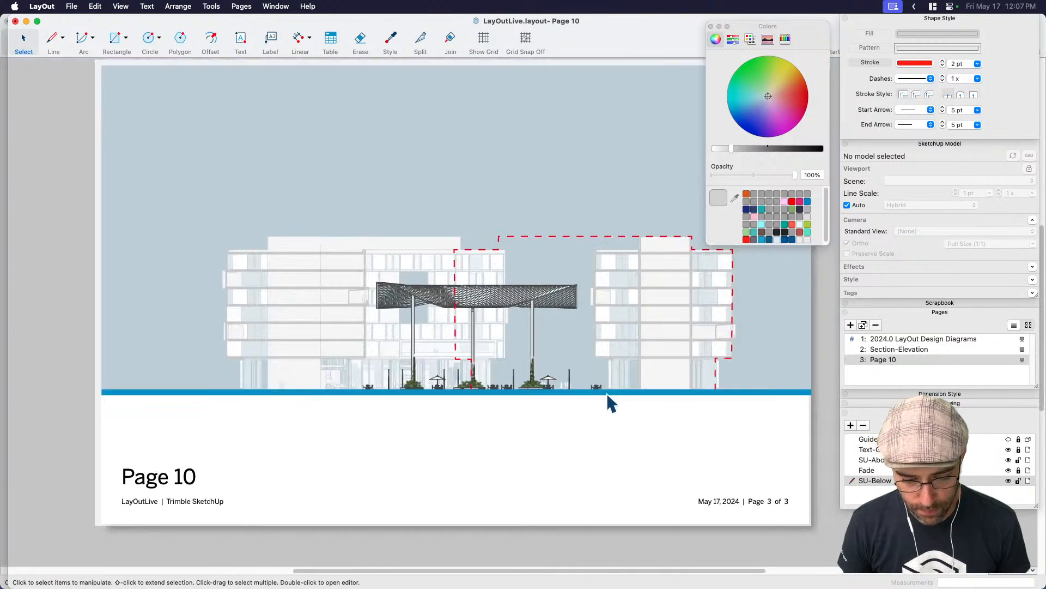
Hide the Fade layer on the duplicated page and delete the detailed canopy viewport on the SU-Above layer.
left_click(1008, 470)
left_click(708, 334)
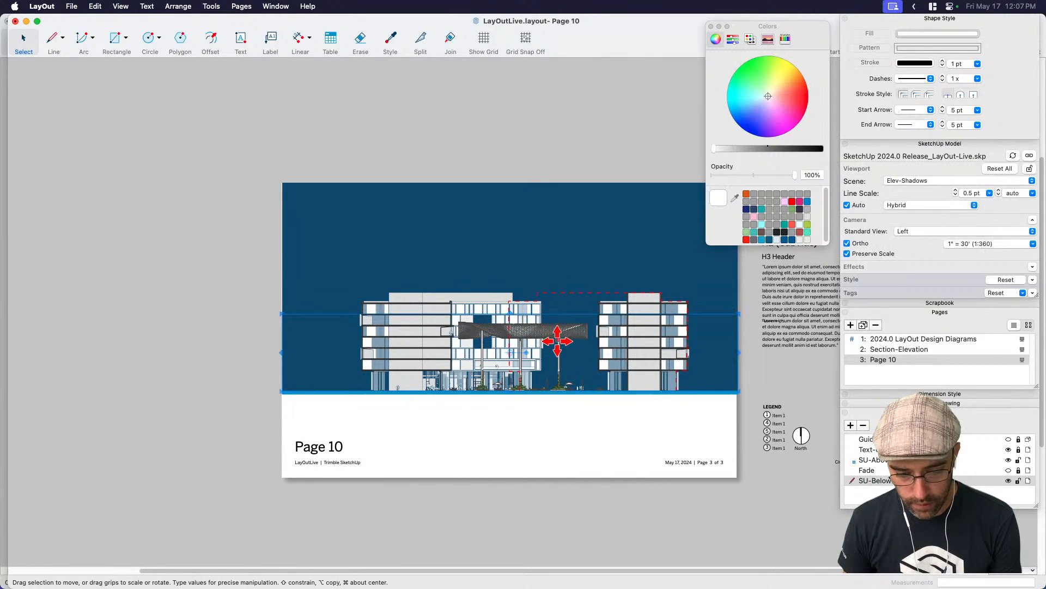
key("BackSpace")
key("BackSpace")
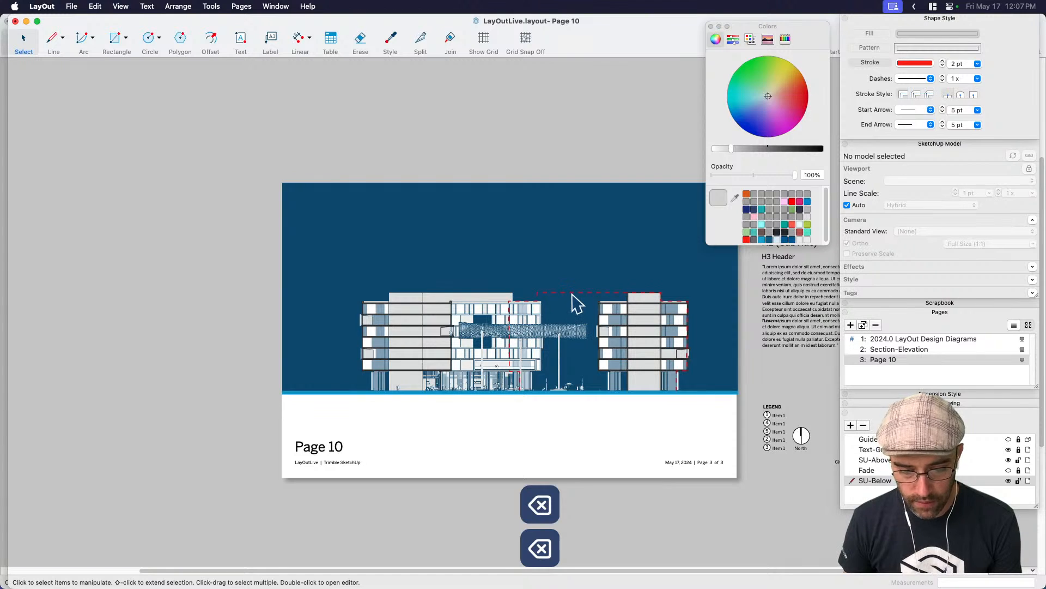
Unlock the Text-Graphics layer, delete the red dashed outline, and close the Colors window.
left_click(1018, 449)
key("BackSpace")
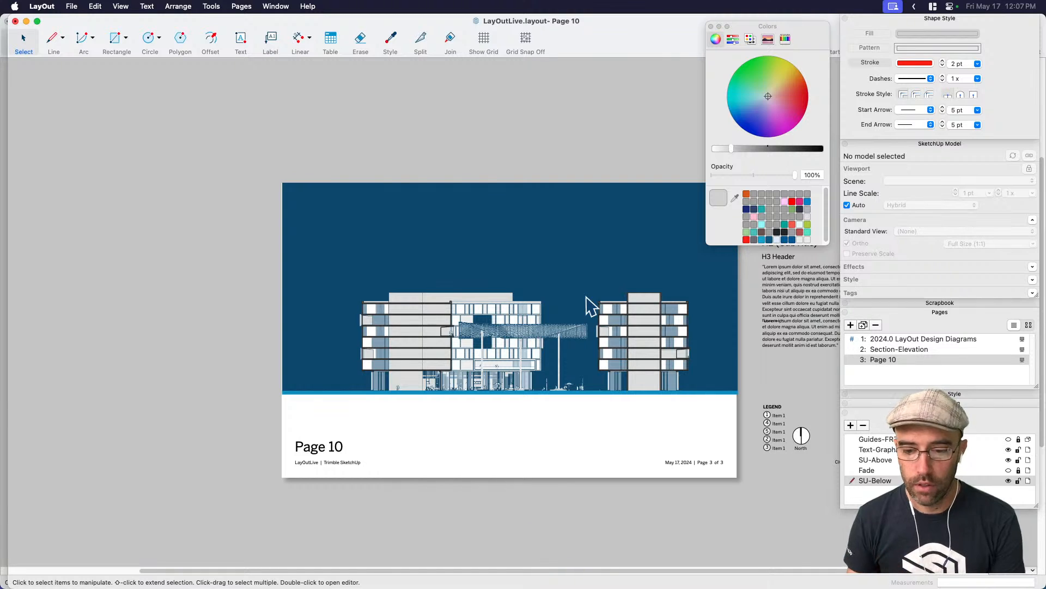
left_click(711, 27)
Delete the thick blue ground line beneath the elevation on the duplicated page.
scroll(490, 338, "up", 6)
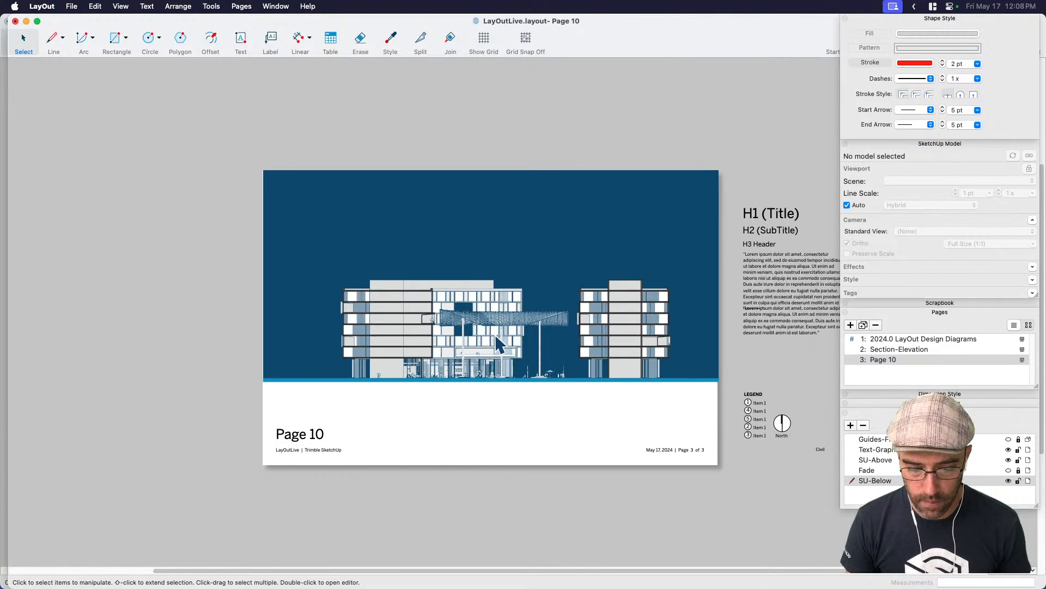
scroll(497, 343, "down", 6)
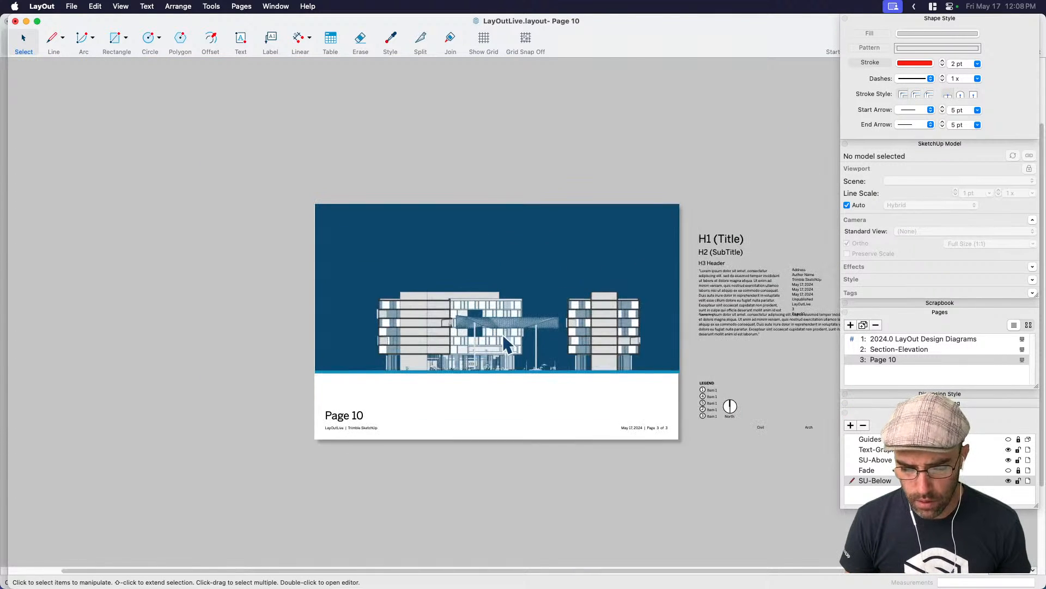
left_click(500, 331)
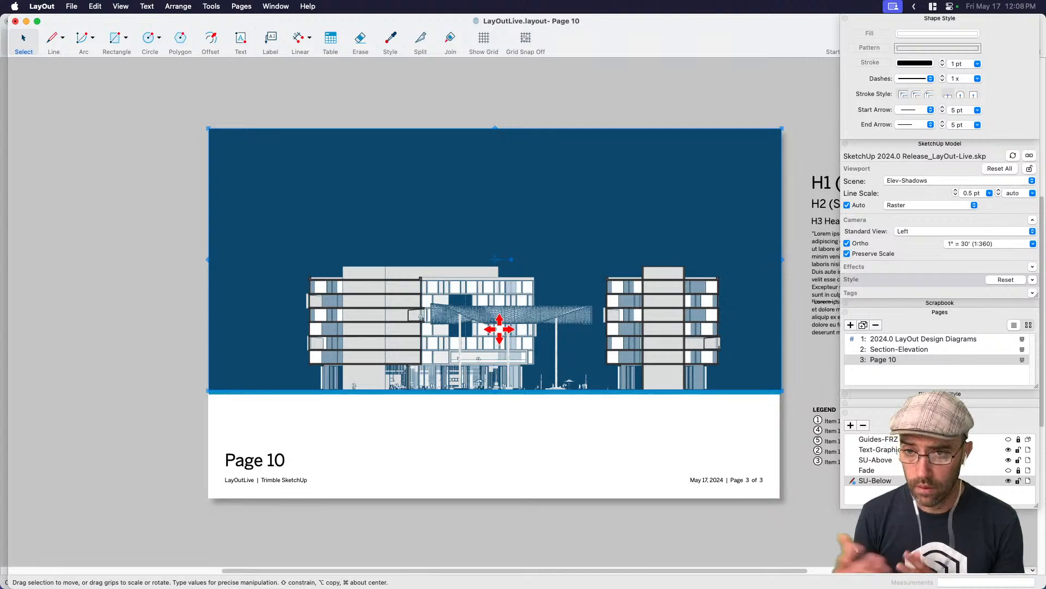
key("space")
left_click(541, 390)
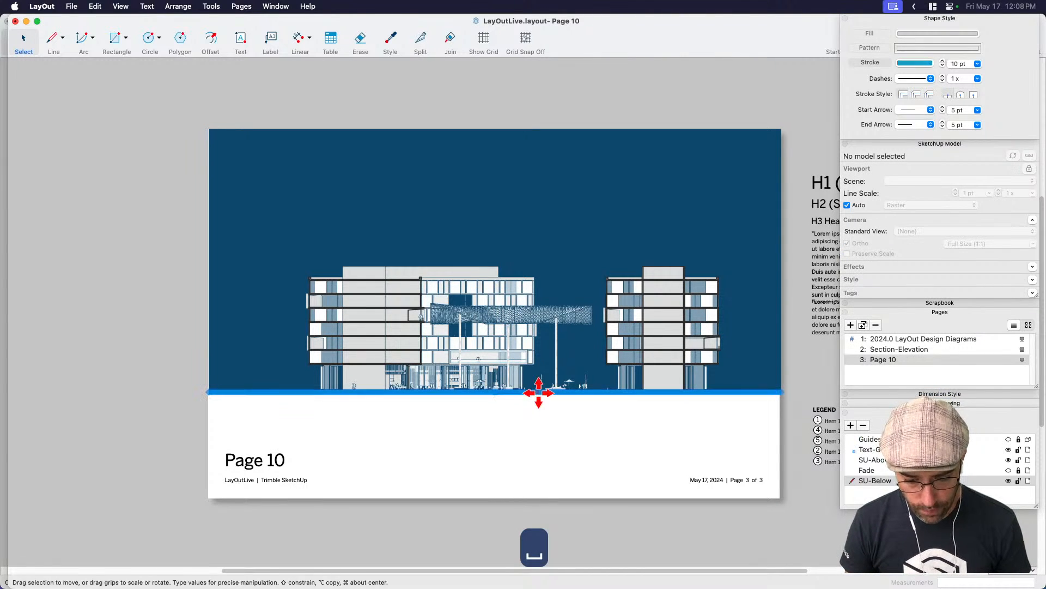
key("BackSpace")
Rename the duplicated page as Canopy Detail.
double_click(894, 359)
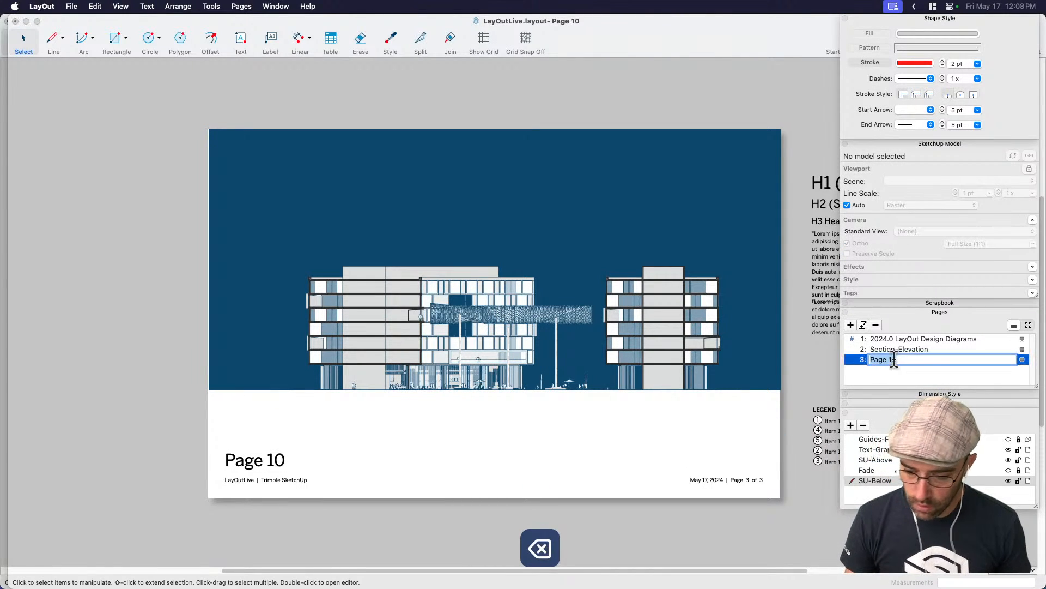
type("C")
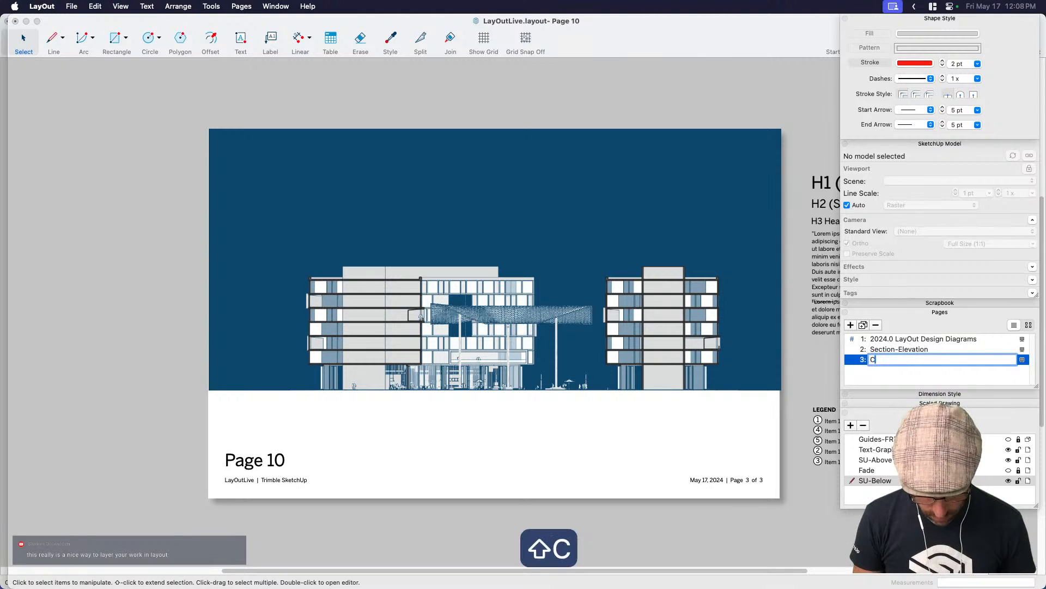
type("anopy Details")
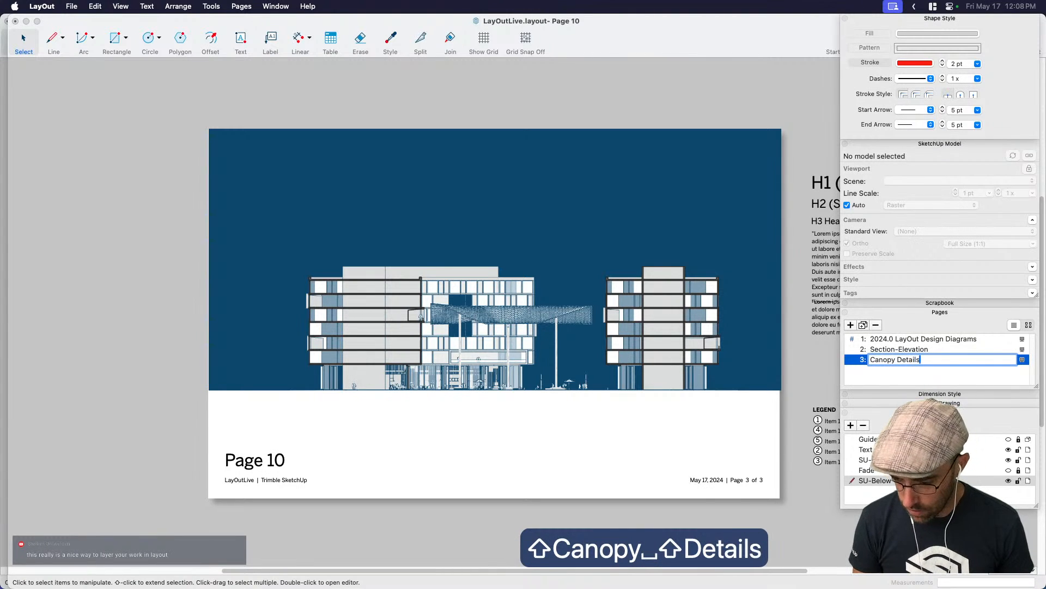
key("BackSpace")
key("Return")
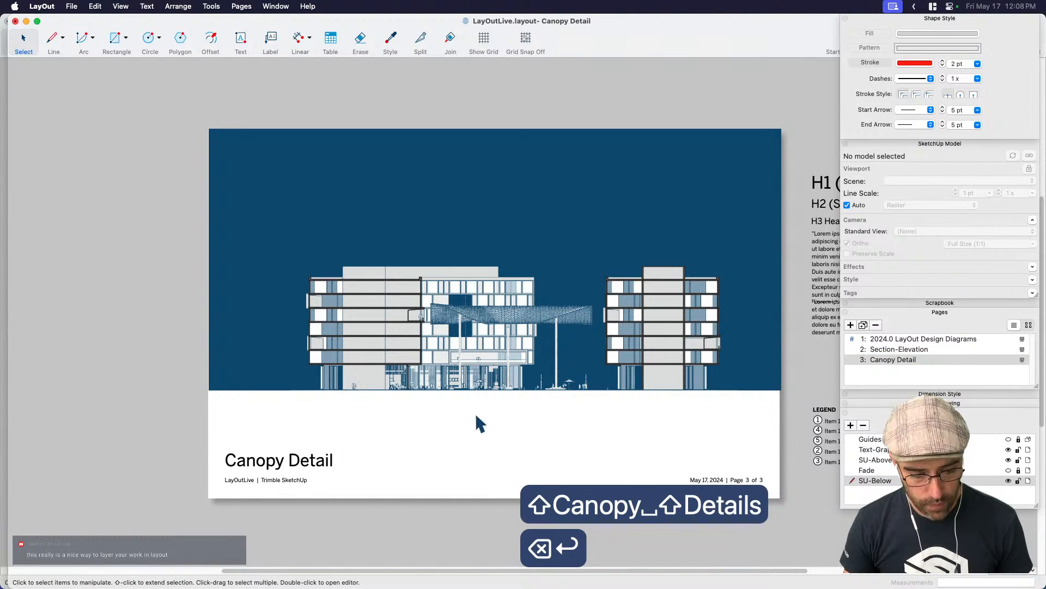
Set the scene of the blue-styled viewport on the Canopy Detail page to Bldg_Hide.
left_click(374, 468)
scroll(376, 468, "up", 2)
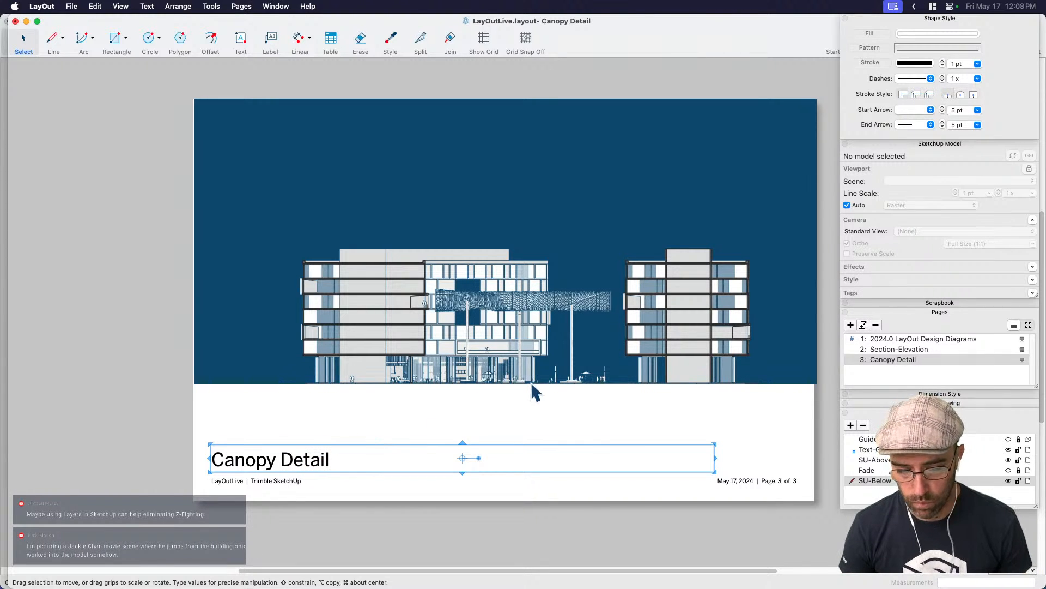
middle_click_drag(568, 371, 567, 402)
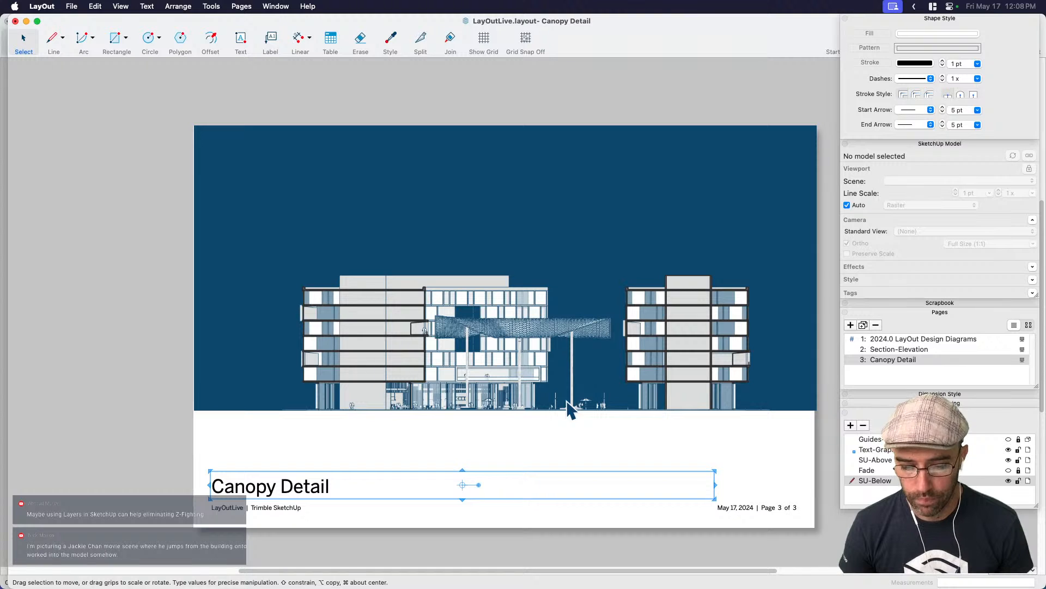
key("space")
left_click(600, 385)
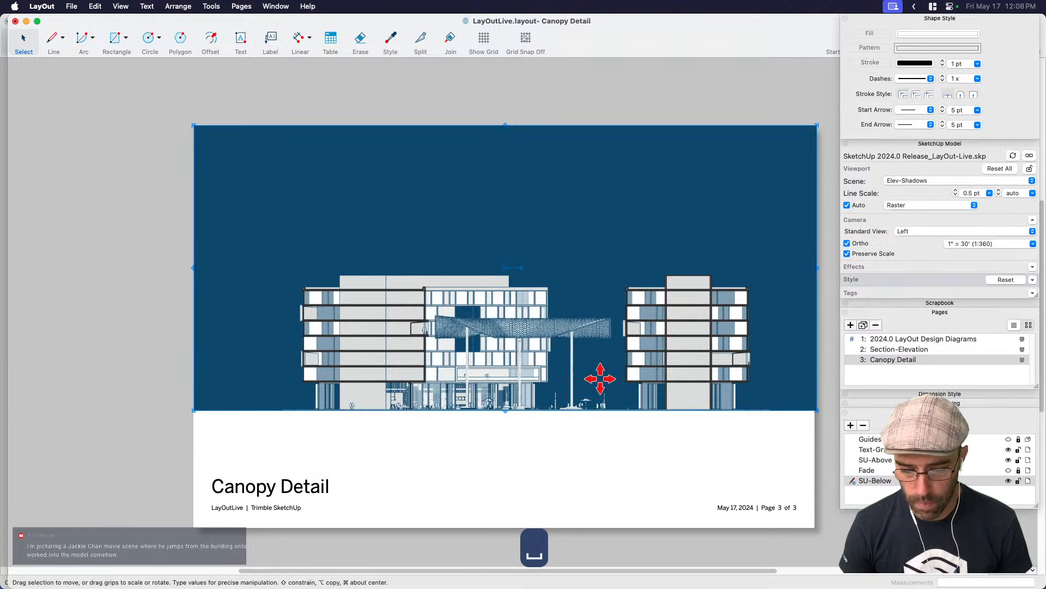
left_click(921, 183)
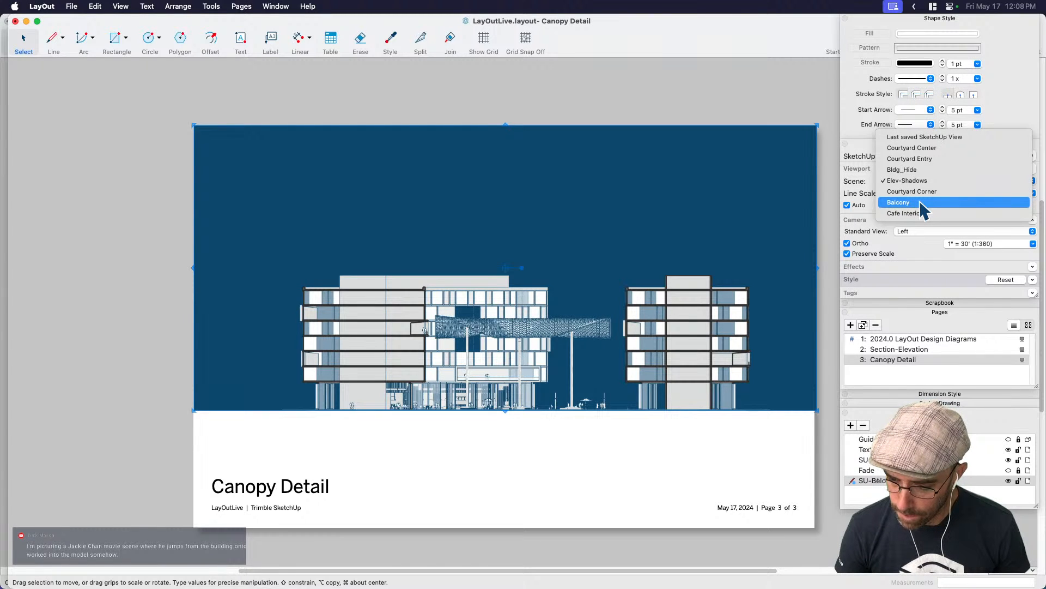
left_click(918, 170)
key("space")
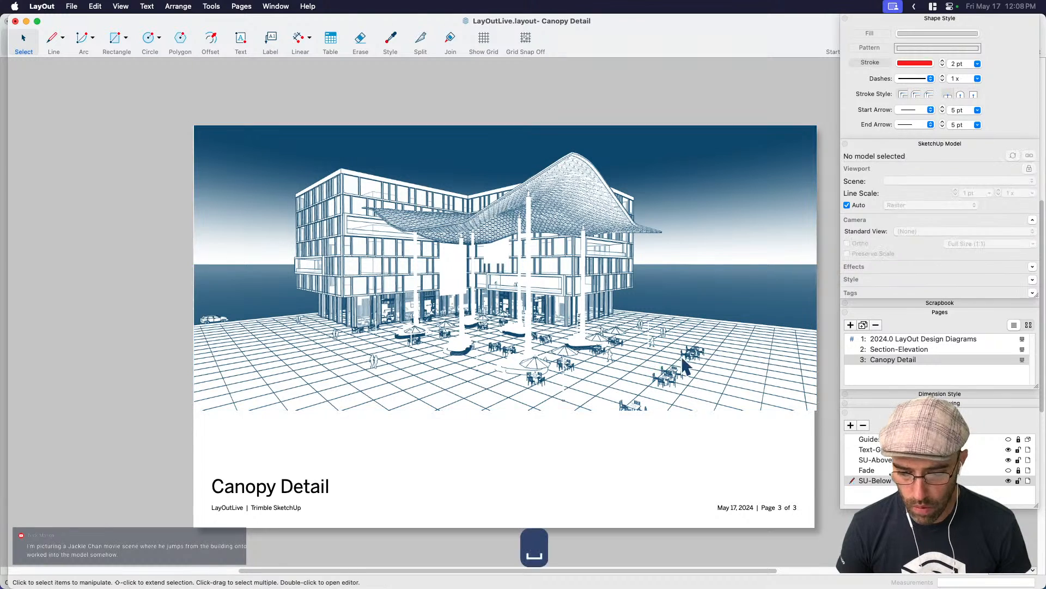
Turn on Ortho for the viewport, and orbit and enlarge the model into a raised corner view of the building and canopy.
left_click(683, 358)
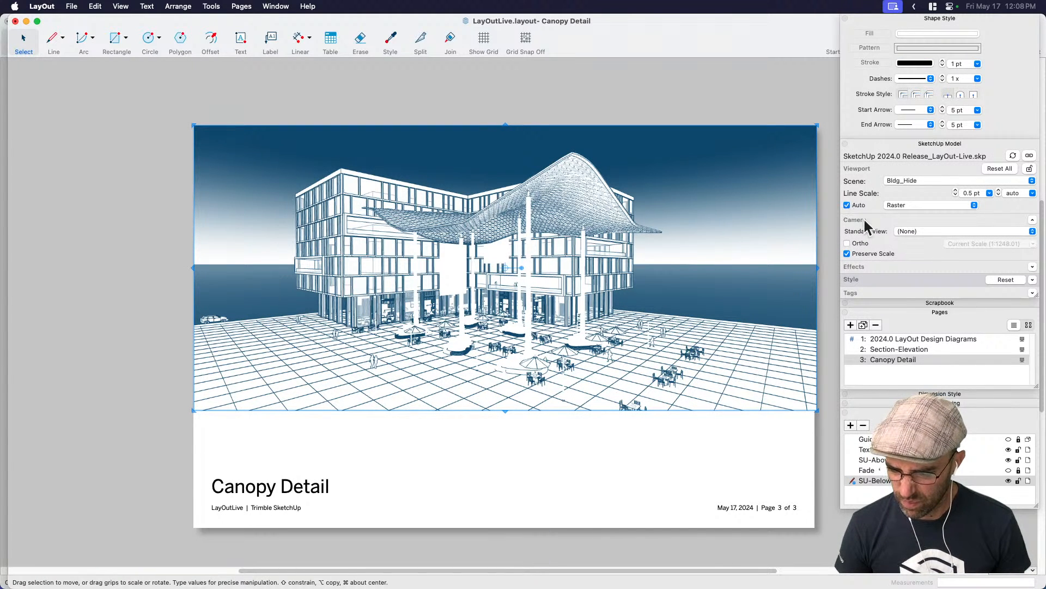
left_click(847, 243)
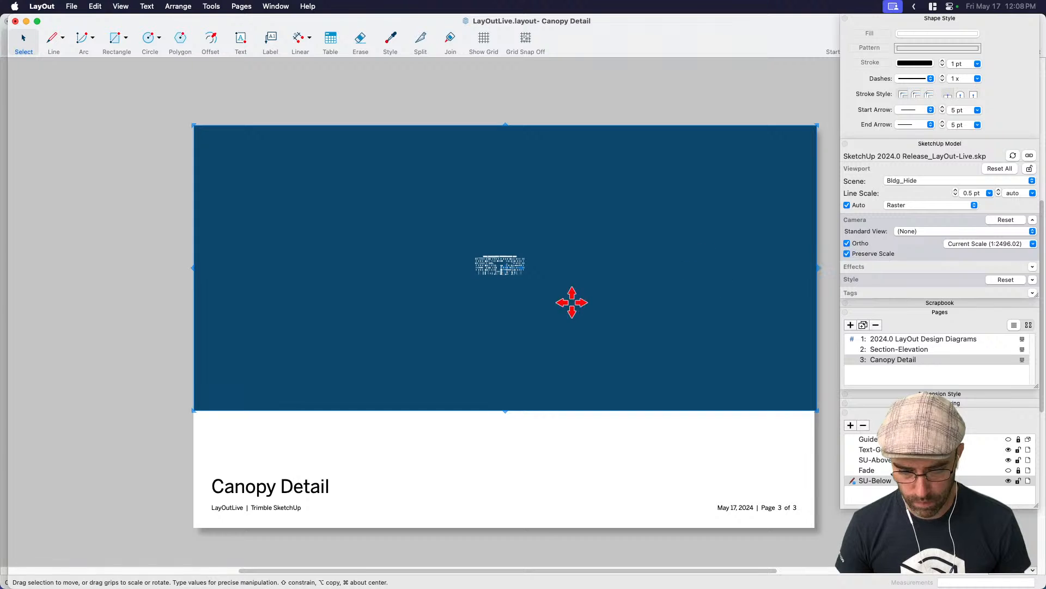
key("space")
left_click(498, 276)
key("space")
left_click(504, 284)
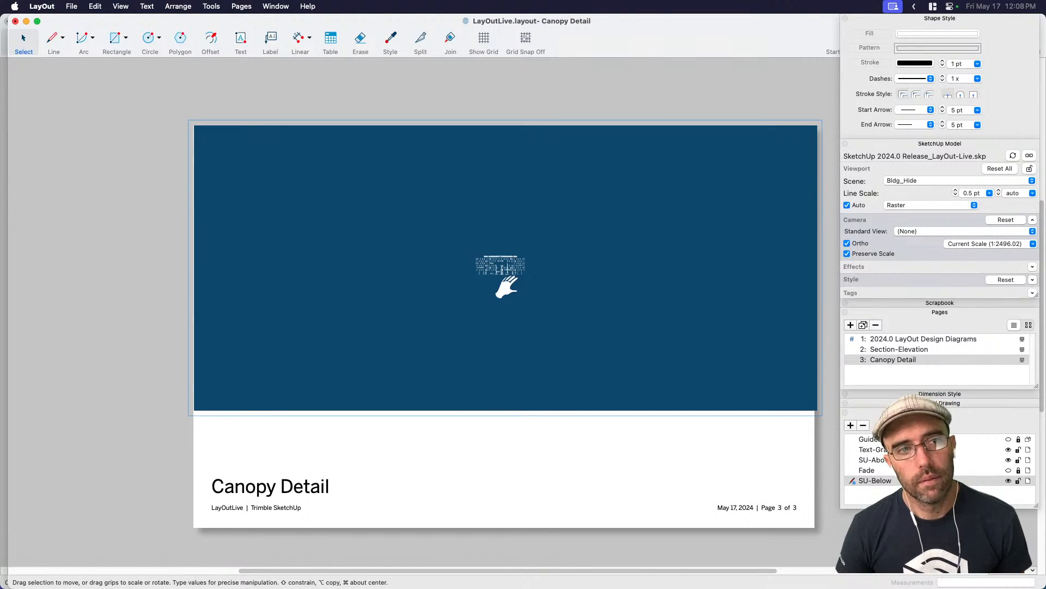
scroll(506, 286, "up", 10)
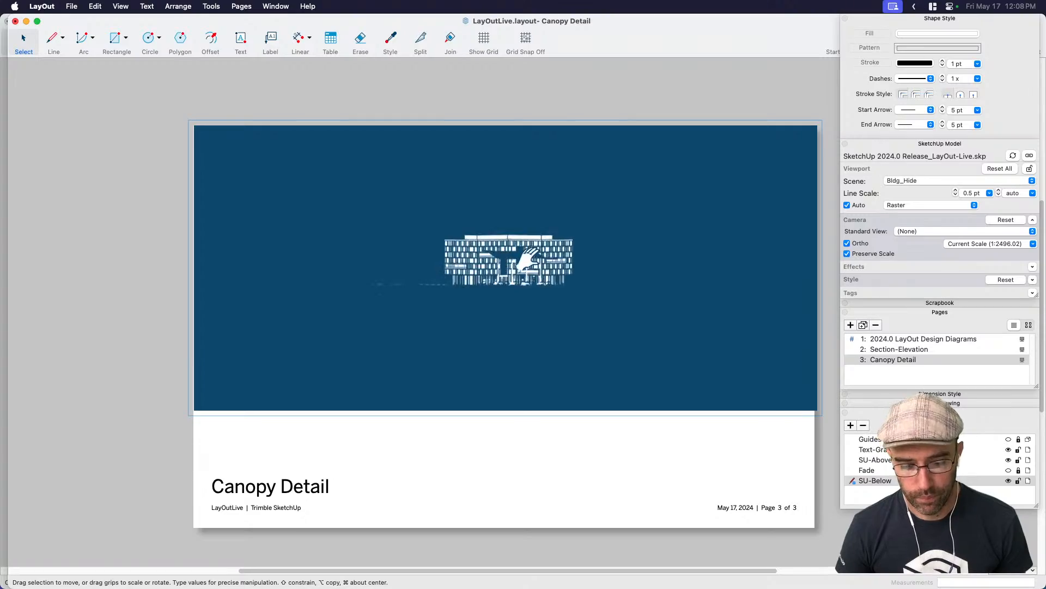
mouse_move(513, 283)
middle_mouse_down()
mouse_move(528, 322)
mouse_move(495, 357)
mouse_move(539, 339)
mouse_move(545, 316)
mouse_move(526, 275)
mouse_move(533, 234)
mouse_move(561, 313)
middle_mouse_up()
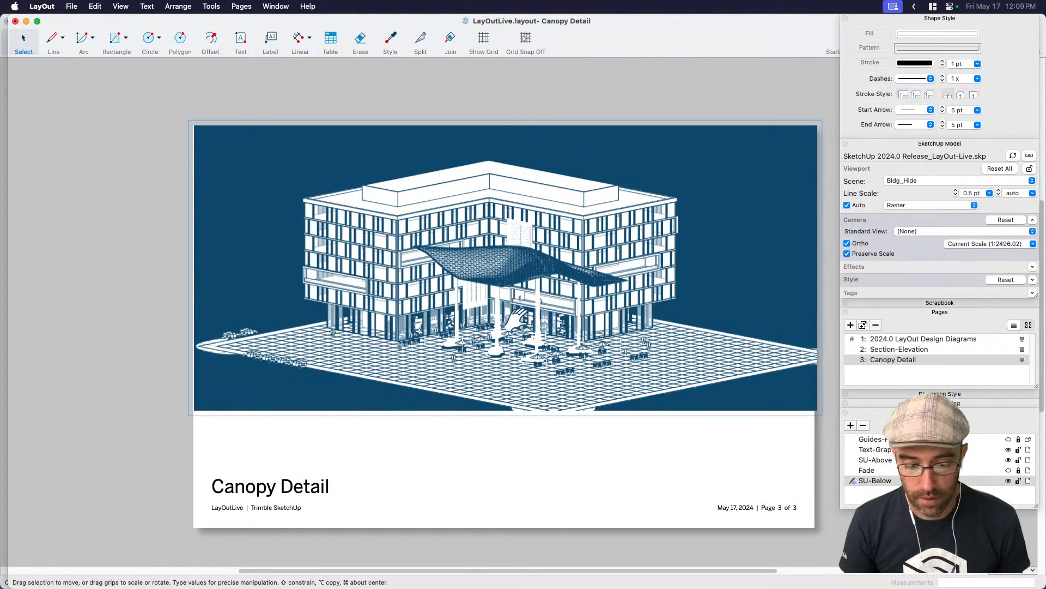
scroll(516, 317, "up", 4)
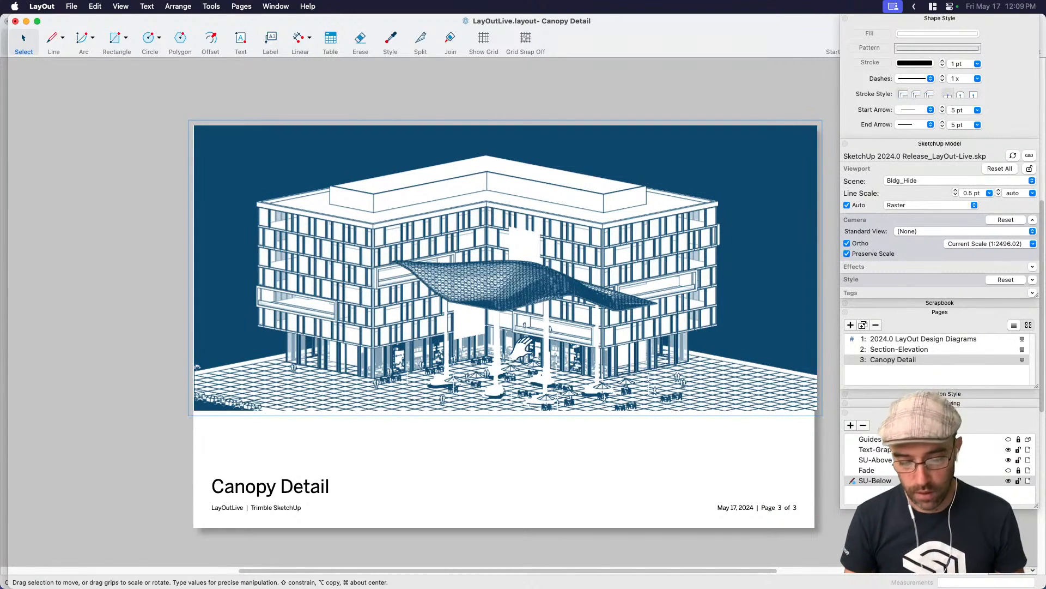
left_click_drag(525, 345, 527, 339)
key("space")
Reopen the viewport for editing and enlarge the orthographic model so the building and canopy fill the frame.
left_click(552, 409)
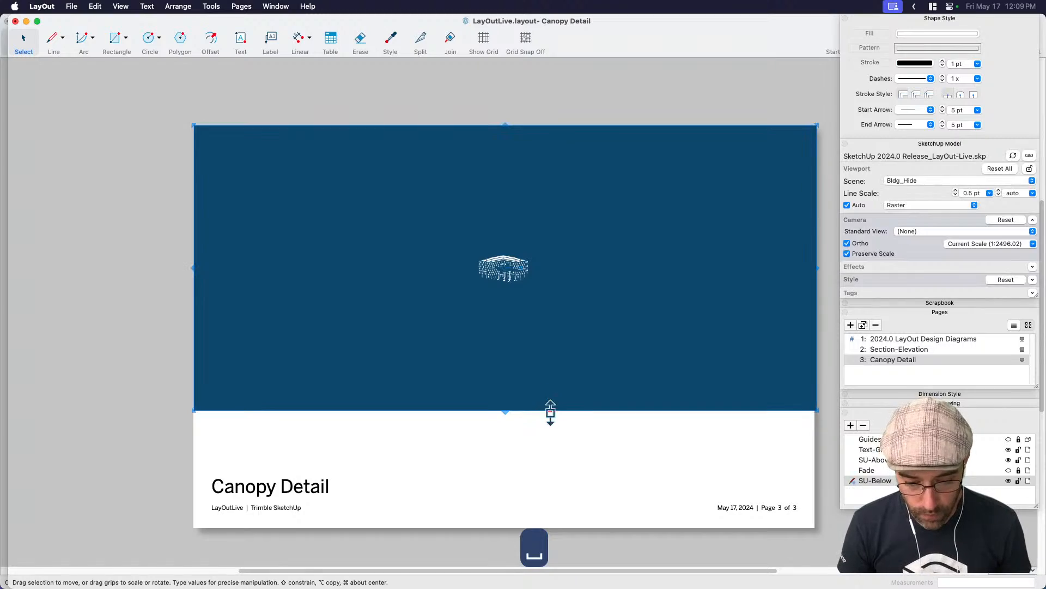
key("space")
left_click(519, 299)
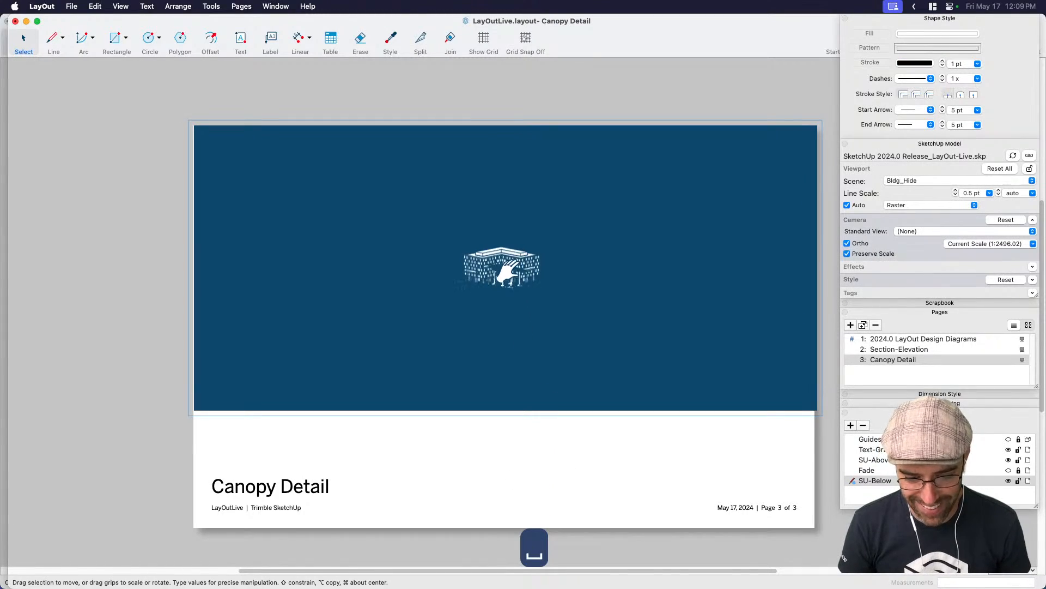
scroll(505, 278, "up", 10)
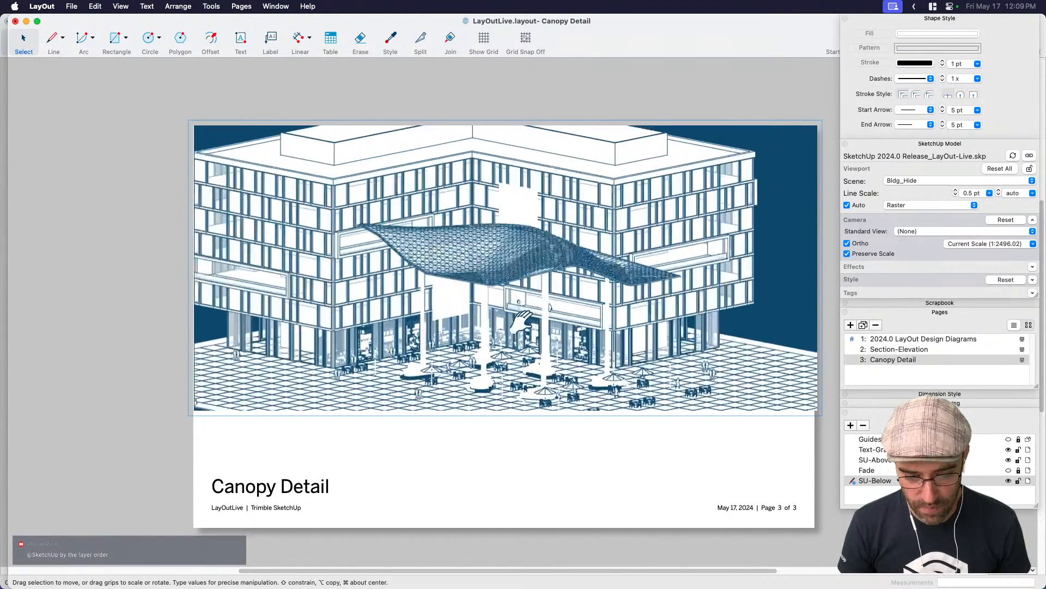
scroll(536, 349, "down", 2)
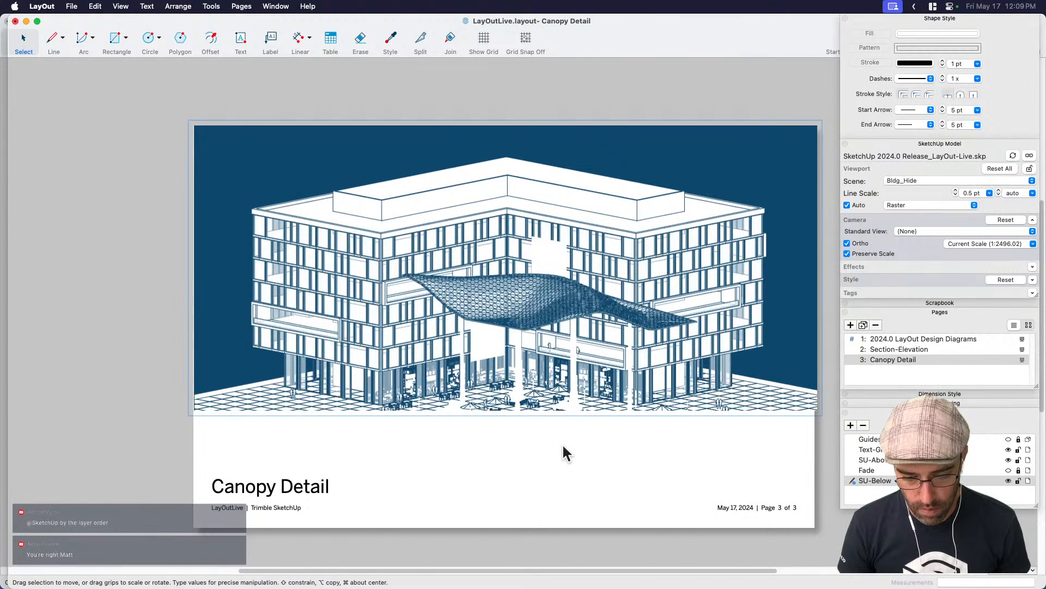
Turn off Preserve Scale for the viewport and enlarge the orthographic model inside it until the building and canopy fill the frame.
left_click(561, 443)
left_click(537, 329)
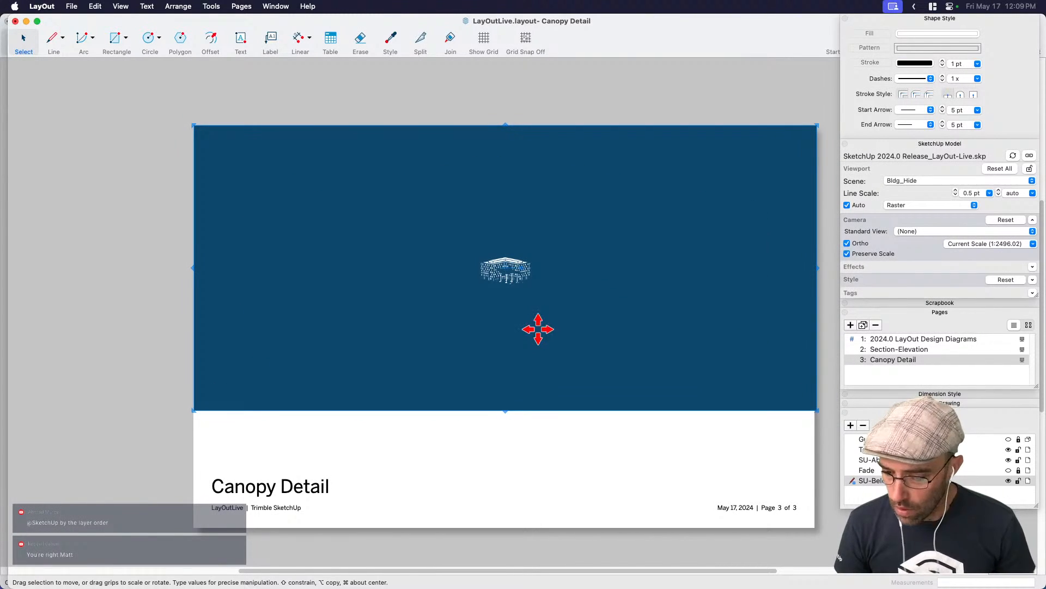
left_click(847, 254)
key("space")
double_click(515, 296)
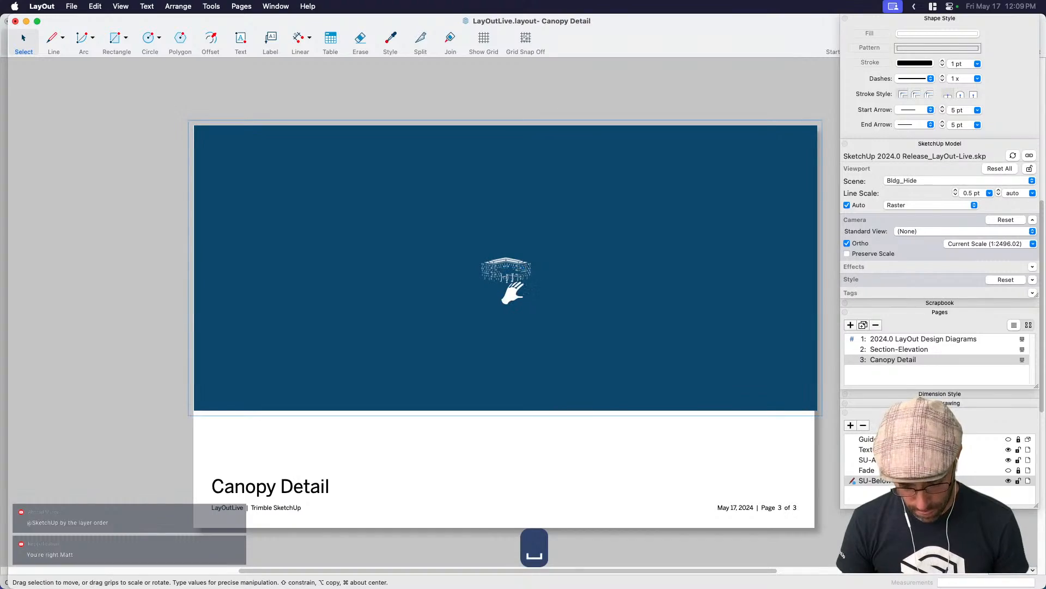
scroll(508, 282, "up", 1)
scroll(507, 281, "up", 10)
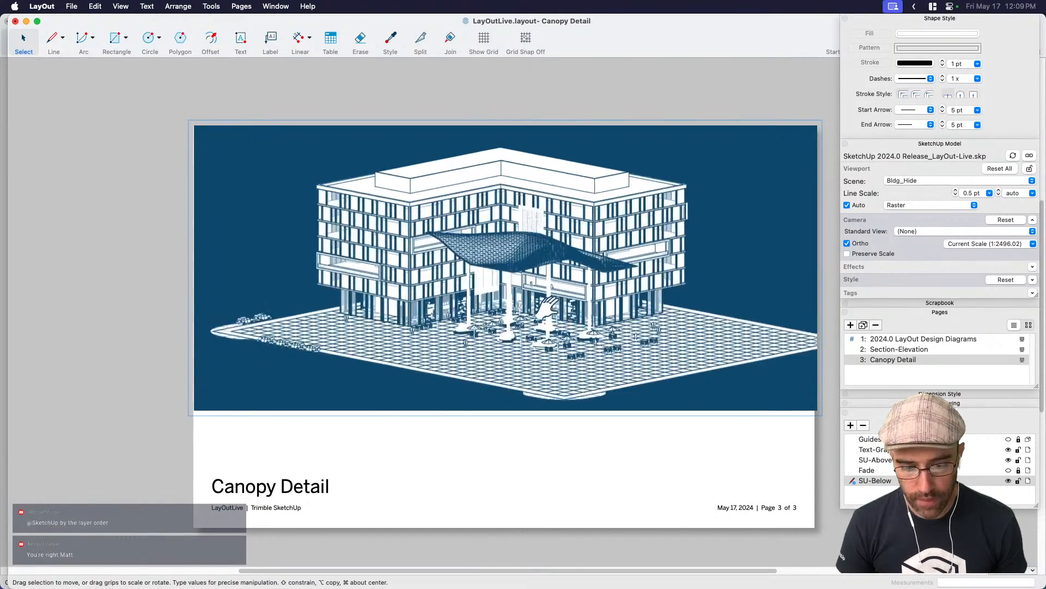
scroll(557, 326, "up", 5)
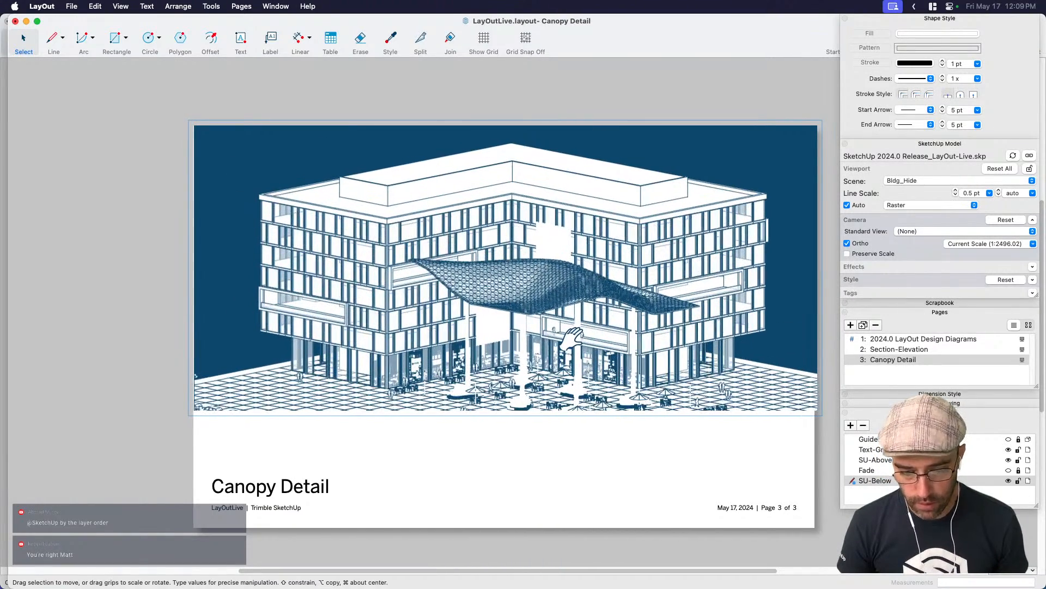
left_click_drag(572, 338, 567, 339)
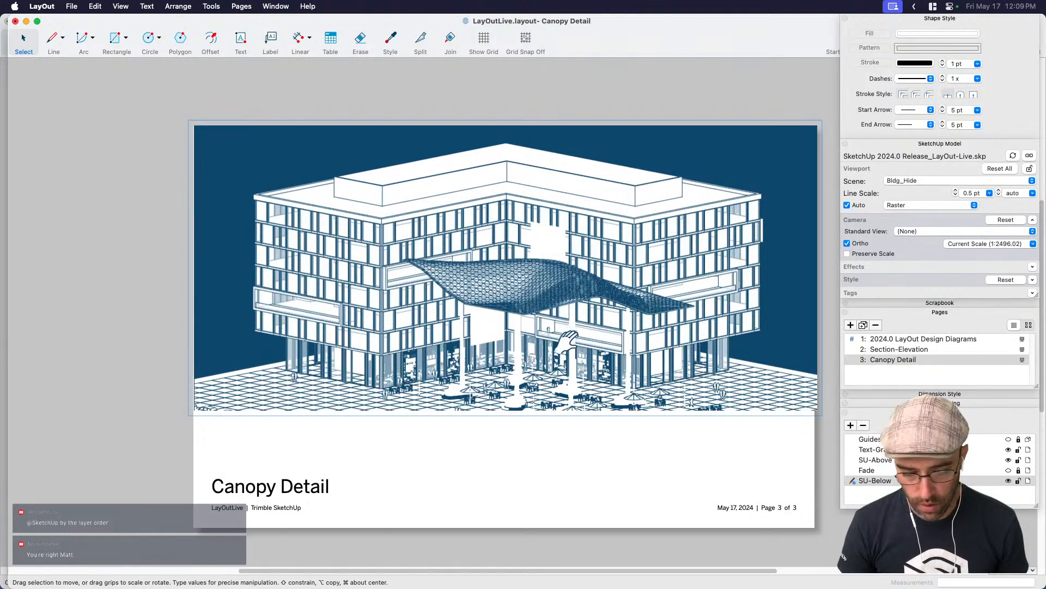
left_click(599, 466)
Turn on Preserve Scale and resize the viewport to cover nearly the whole page, leaving a narrow margin on every side.
left_click(811, 311)
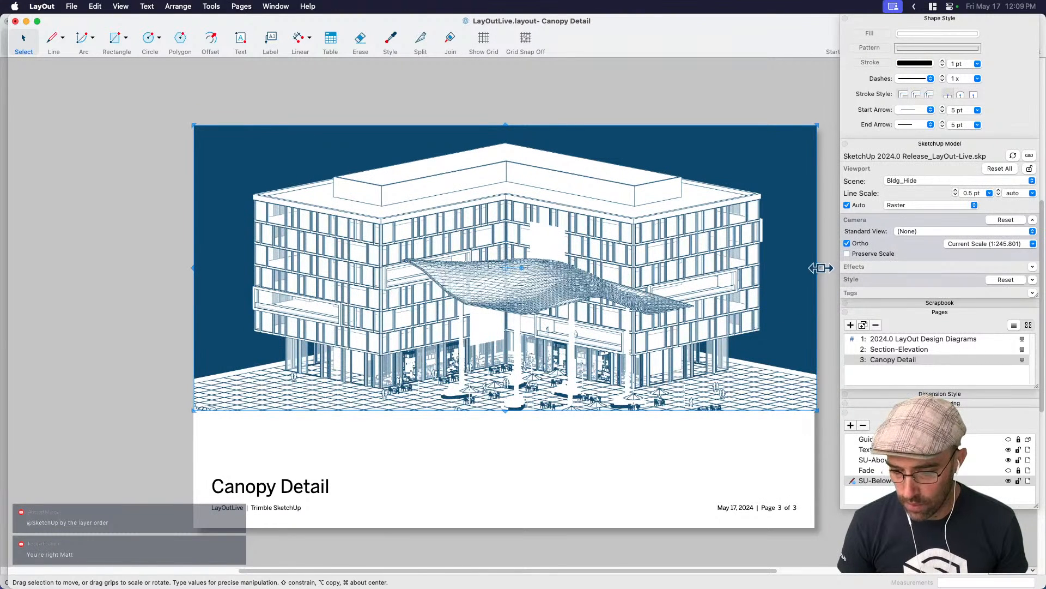
left_click_drag(811, 268, 807, 273)
key("space")
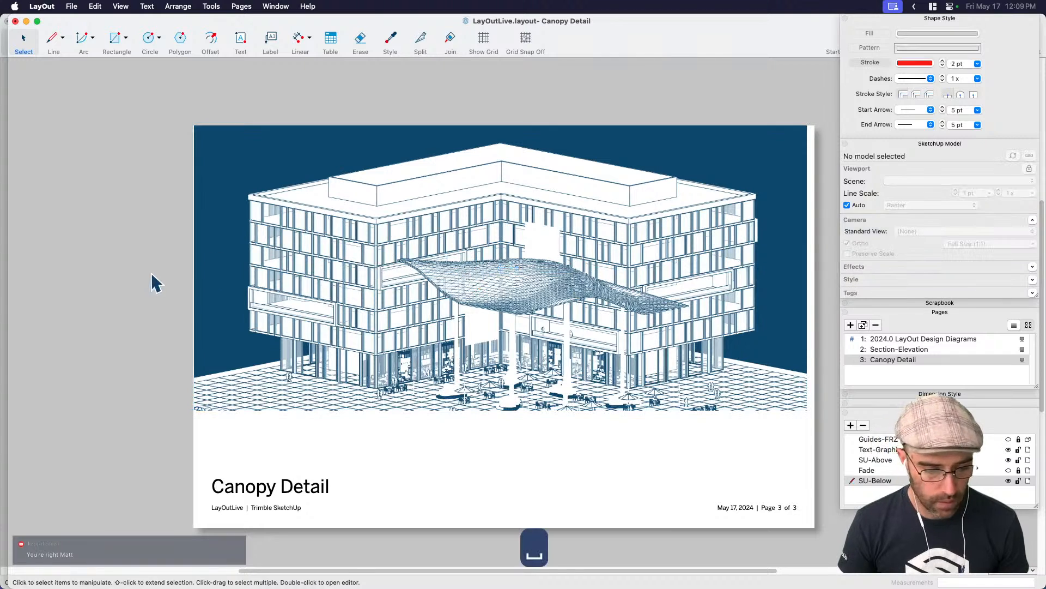
left_click(198, 264)
left_click(847, 254)
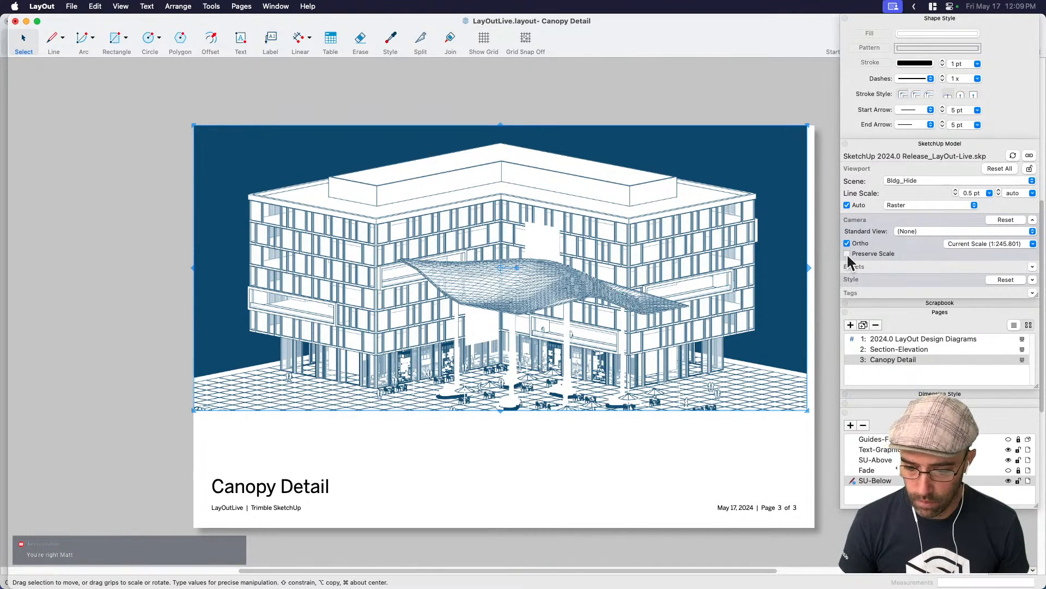
left_click_drag(200, 268, 207, 269)
left_click_drag(504, 127, 505, 133)
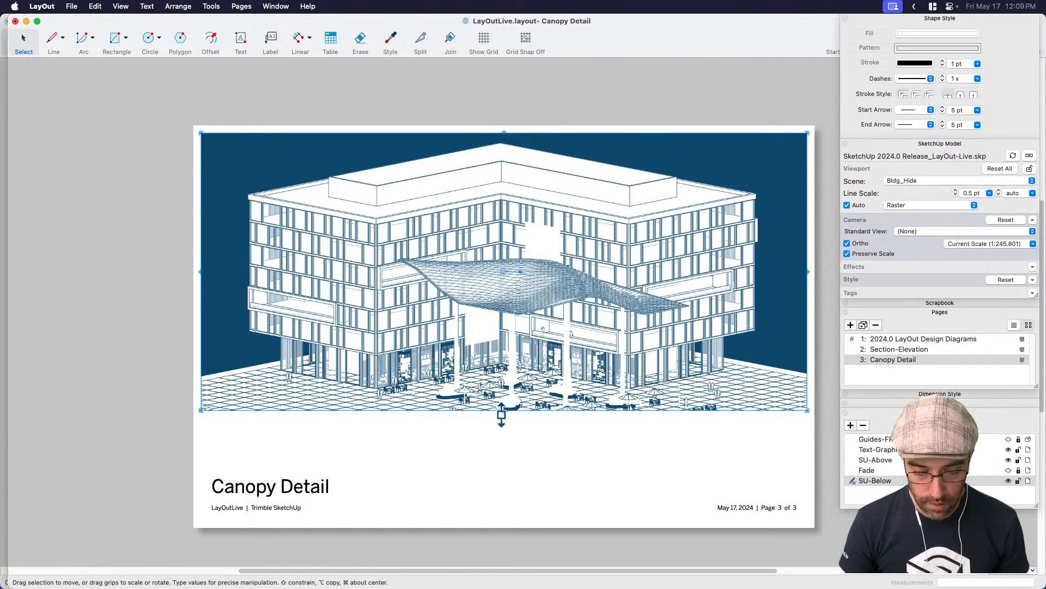
left_click_drag(501, 415, 503, 522)
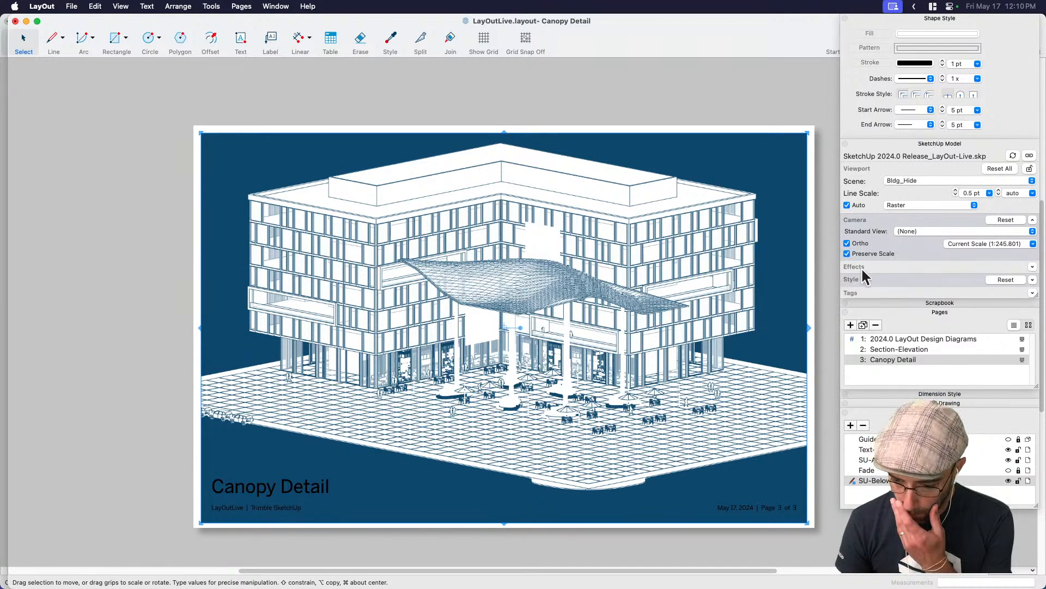
Turn off the style background of the Canopy Detail viewport.
left_click(859, 283)
left_click(847, 365)
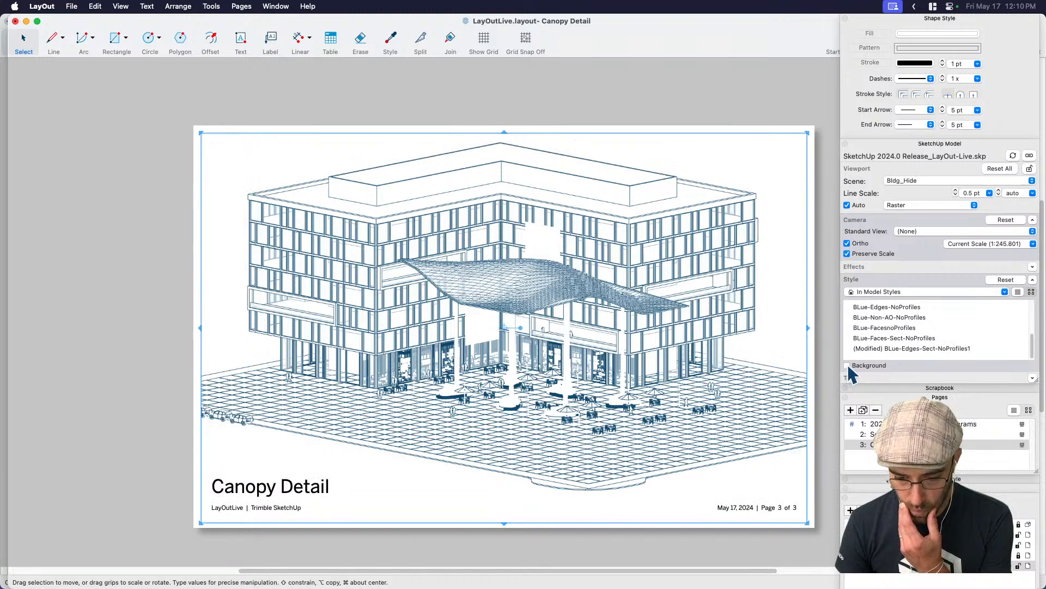
left_click(828, 356)
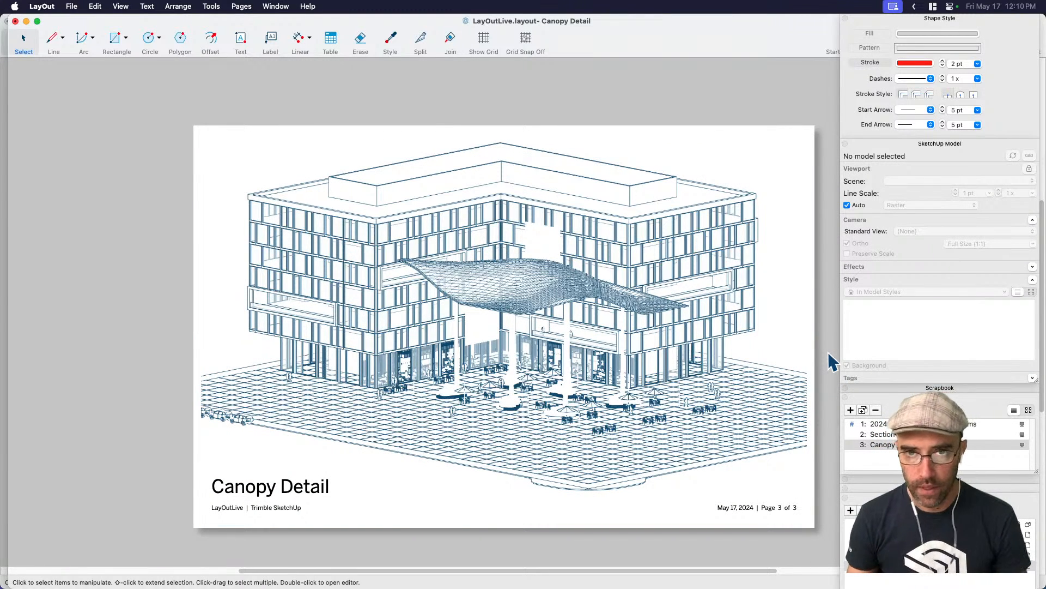
Hide the model tag that holds the small objects along the plaza's far left edge in the viewport.
left_click(618, 405)
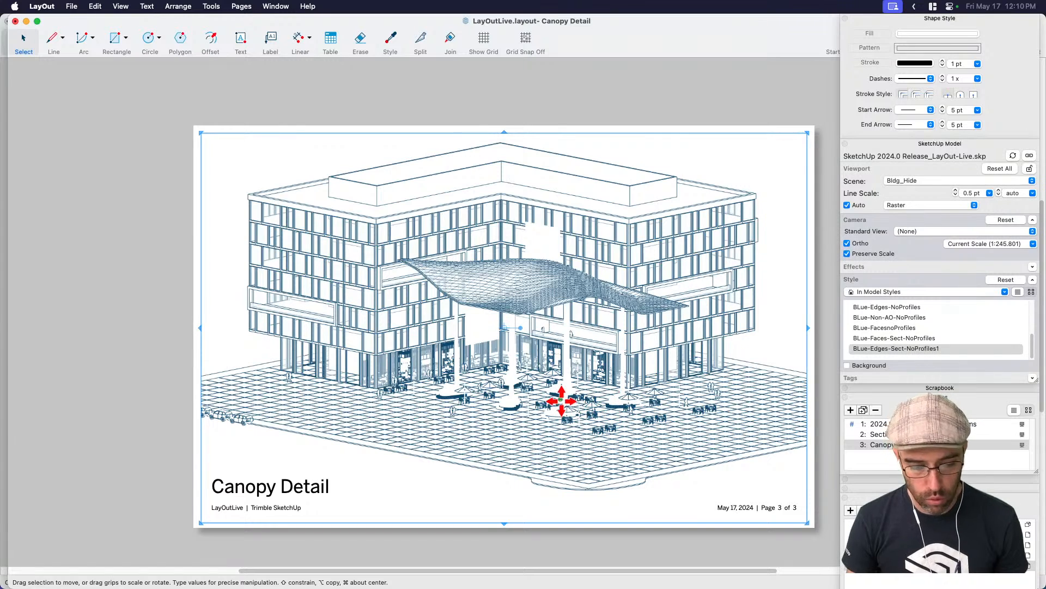
key("space")
left_click(612, 327)
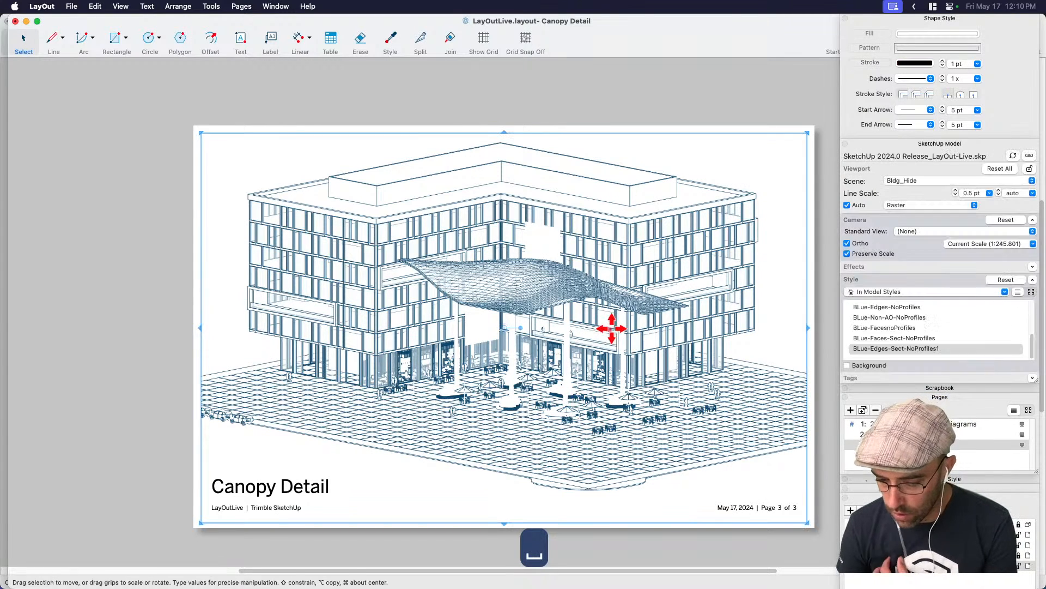
left_click(877, 378)
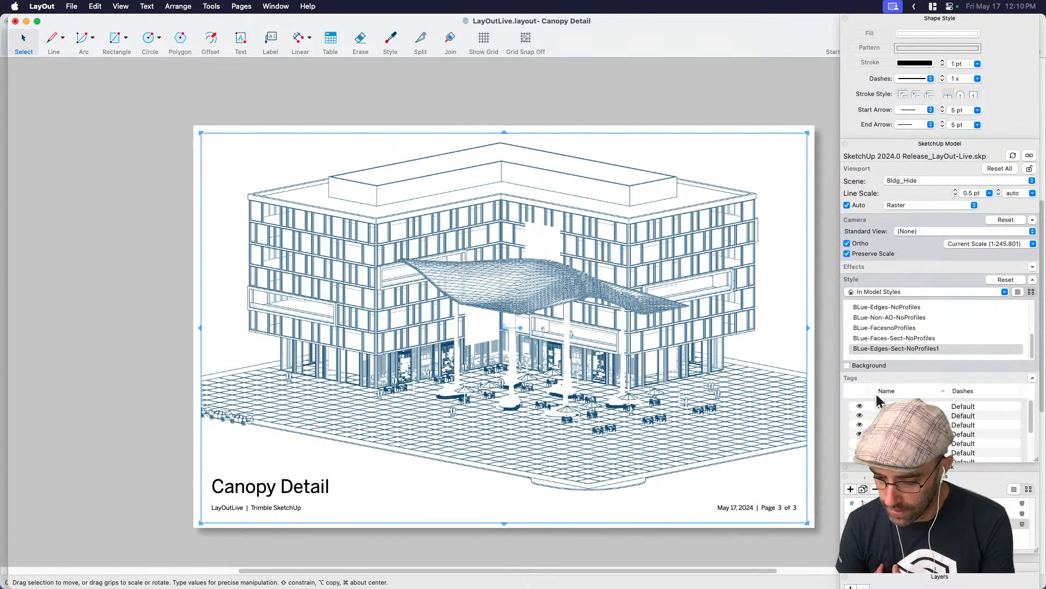
left_click(859, 447)
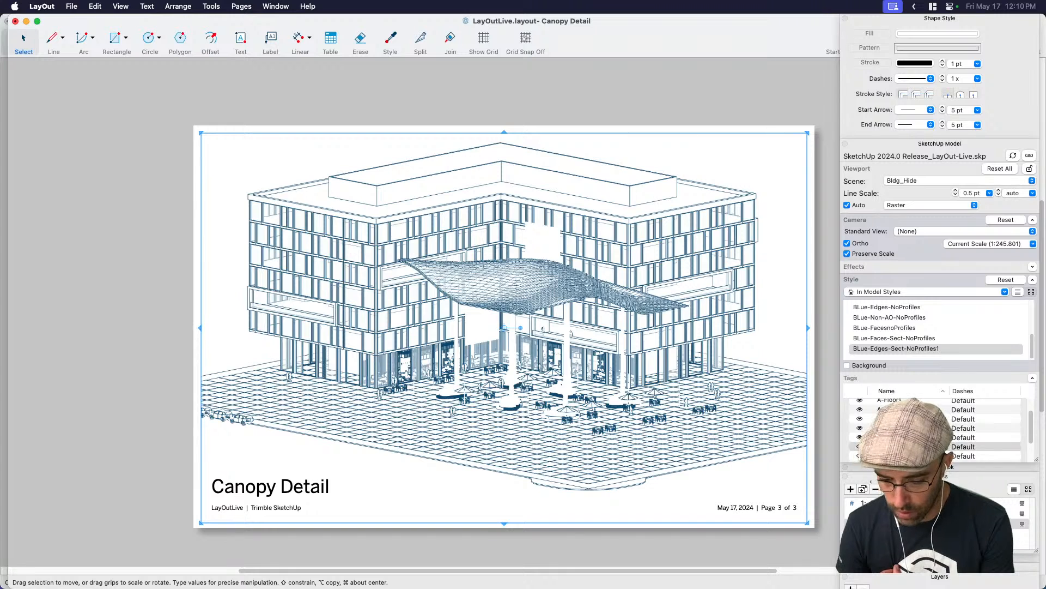
left_click(832, 418)
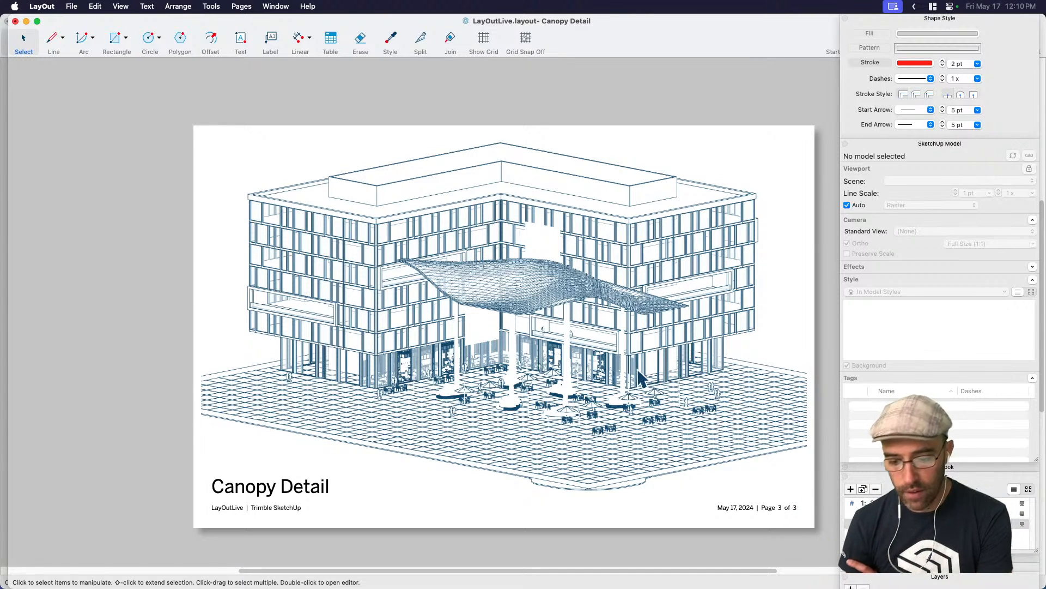
Try the BLue-Faces-Sect-NoProfiles style on the viewport and compare it with BLue-Edges-Sect-NoProfiles1.
left_click(649, 347)
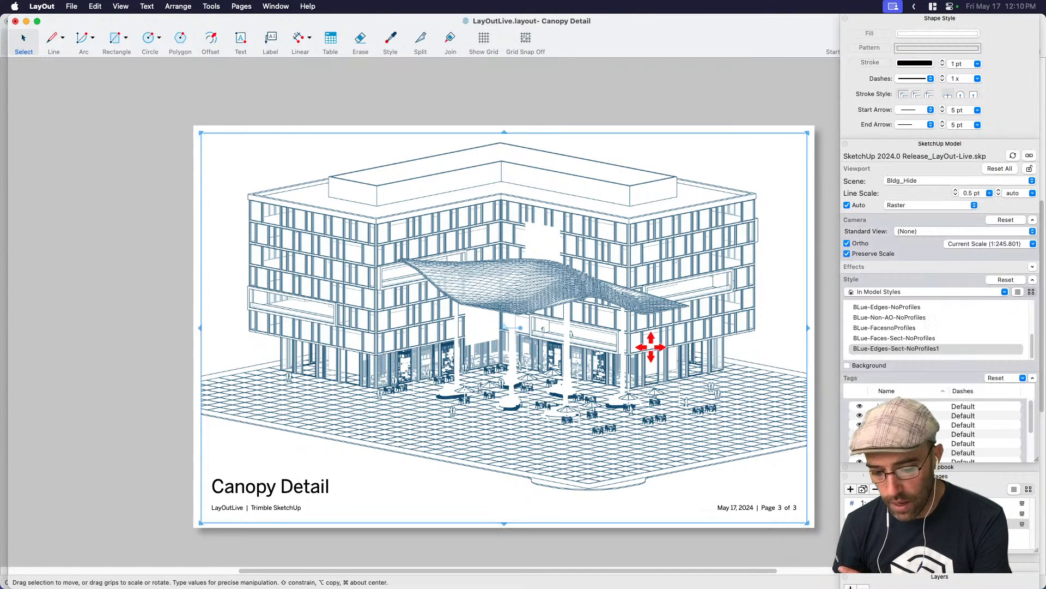
left_click(918, 339)
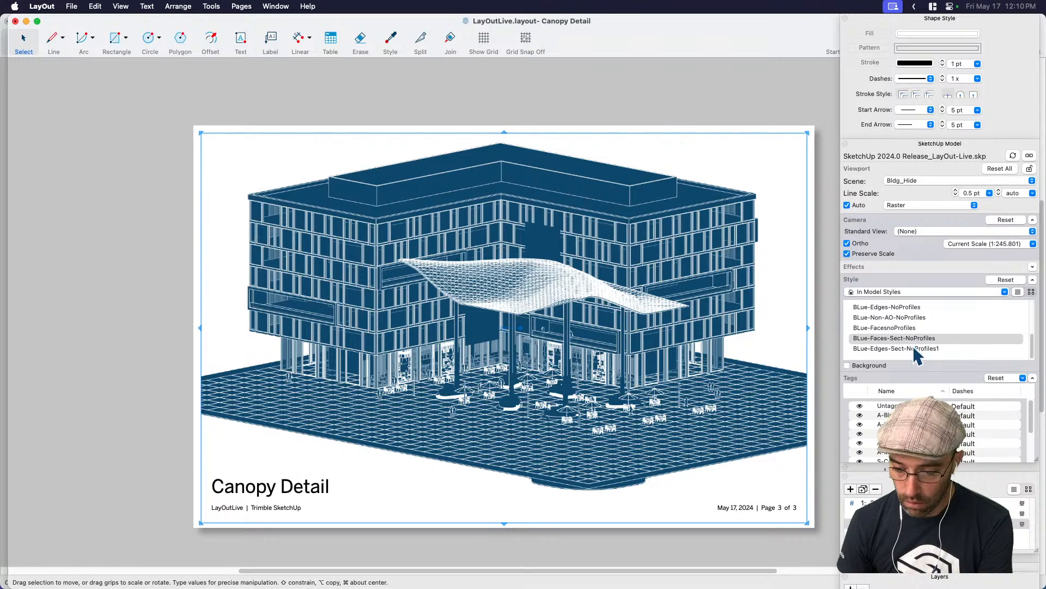
left_click(916, 349)
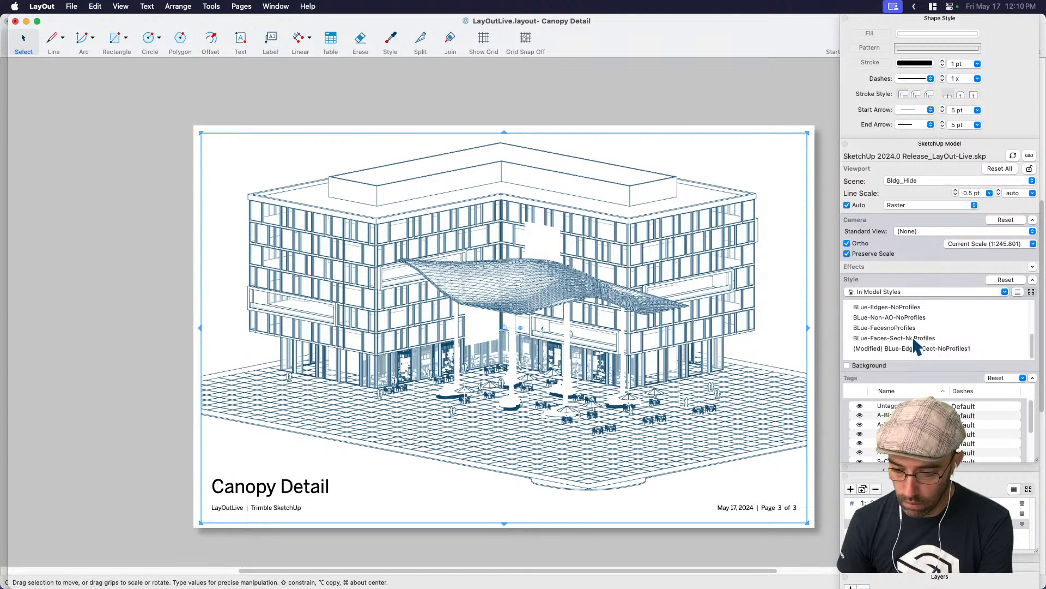
left_click(915, 339)
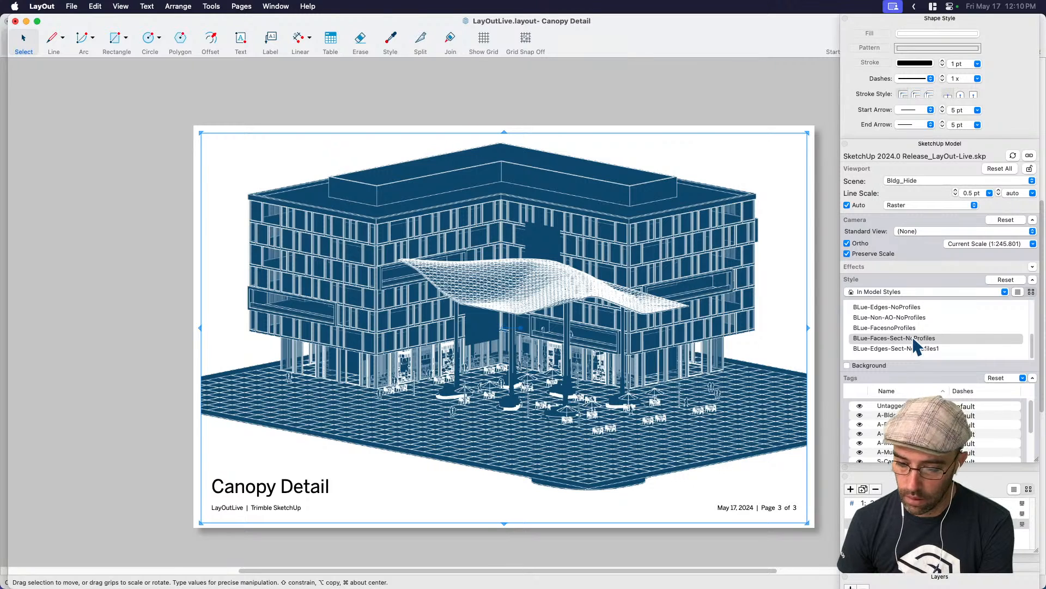
scroll(909, 339, "up", 1)
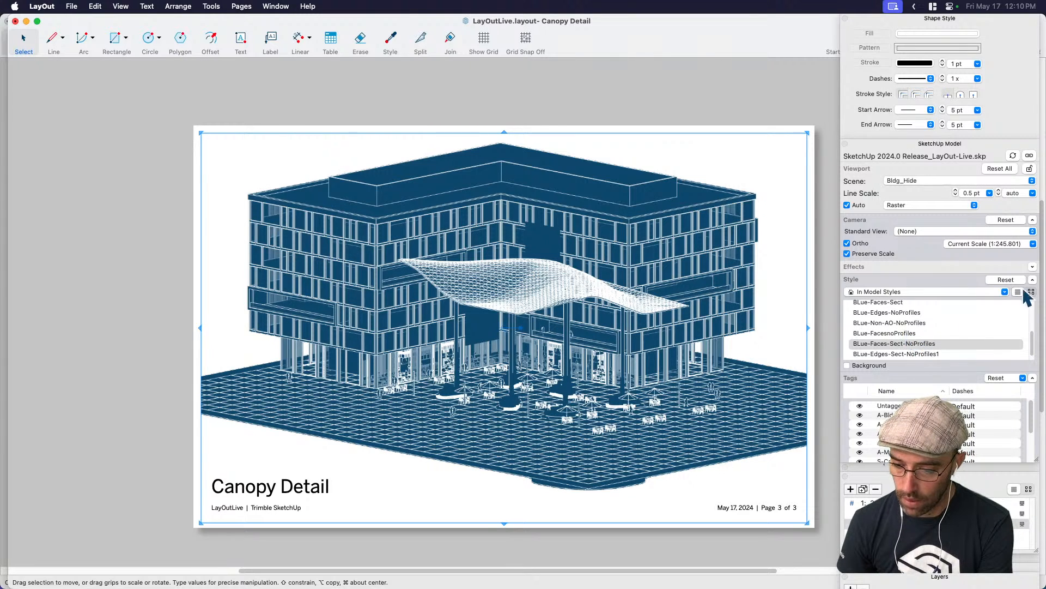
scroll(896, 333, "up", 1)
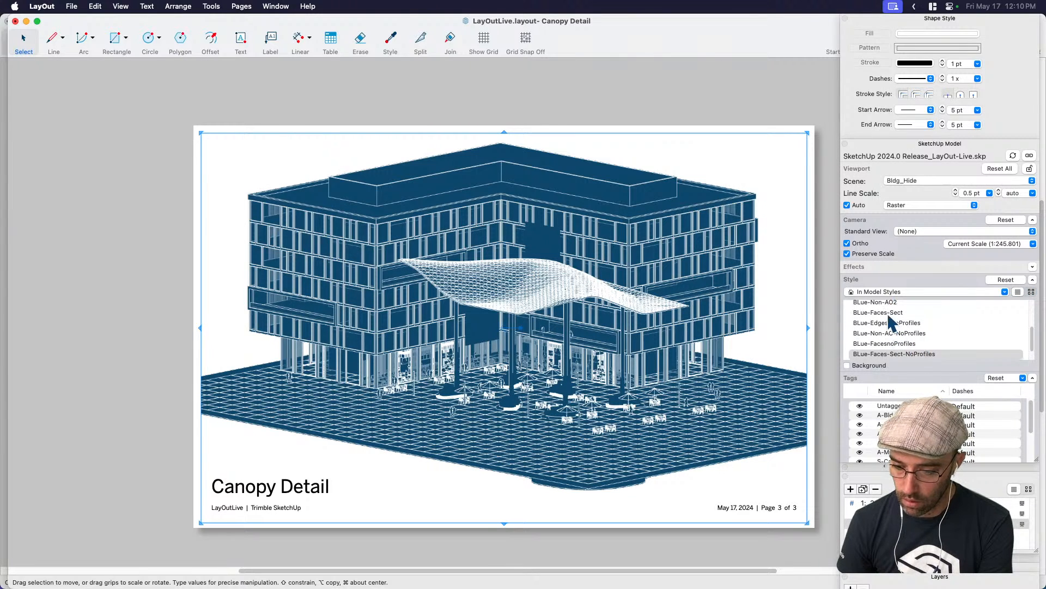
Try the BLue-Faces-Sect, BLue-Edges-NoProfiles, BLue-Non-AO-NoProfiles and BLue-FacesnoProfiles styles on the viewport.
left_click(889, 314)
left_click(892, 324)
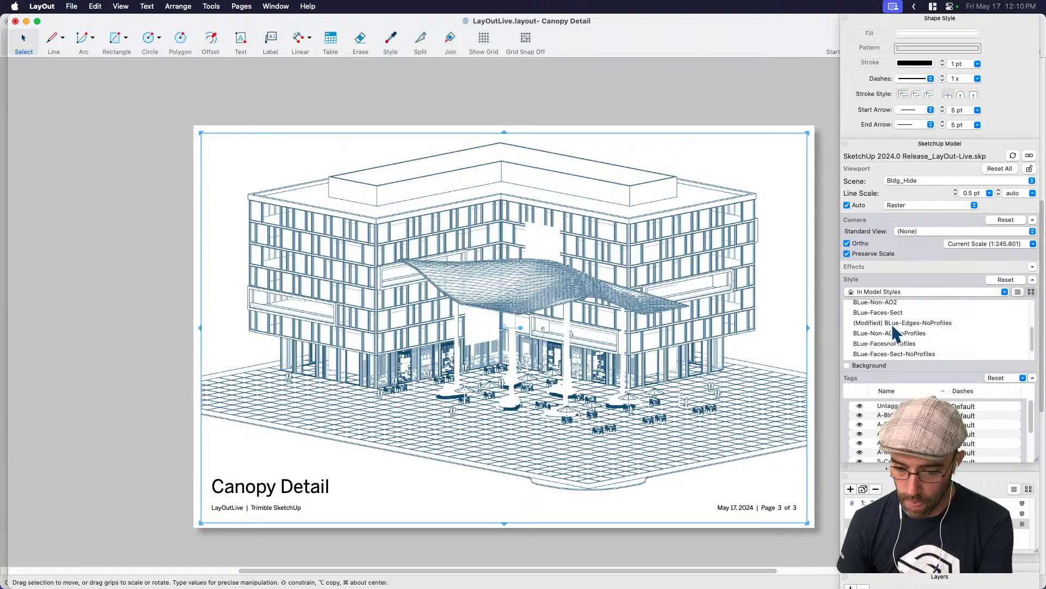
left_click(897, 334)
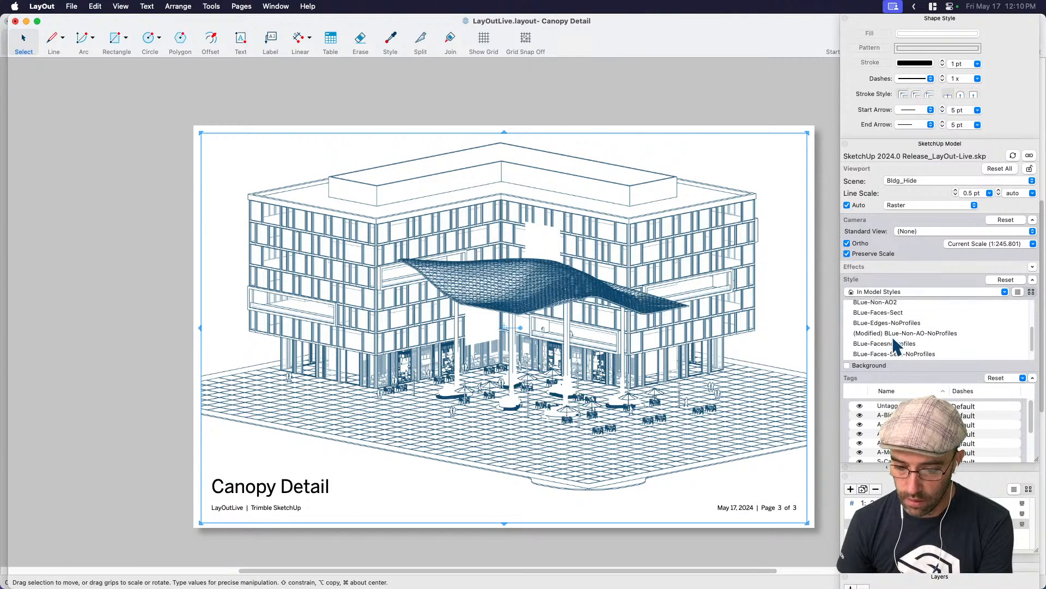
left_click(894, 344)
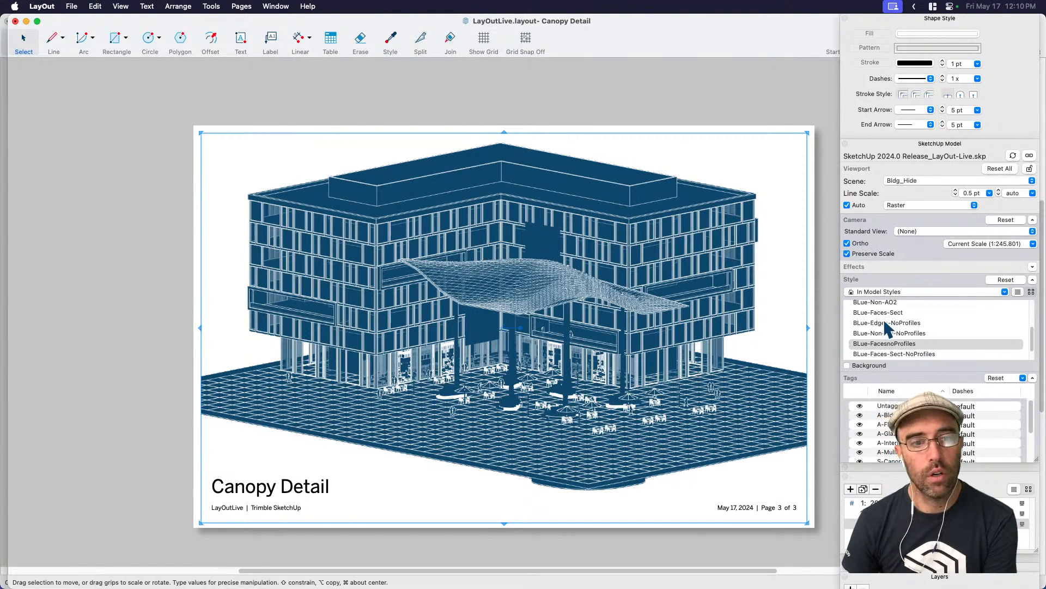
left_click_drag(887, 327, 920, 347)
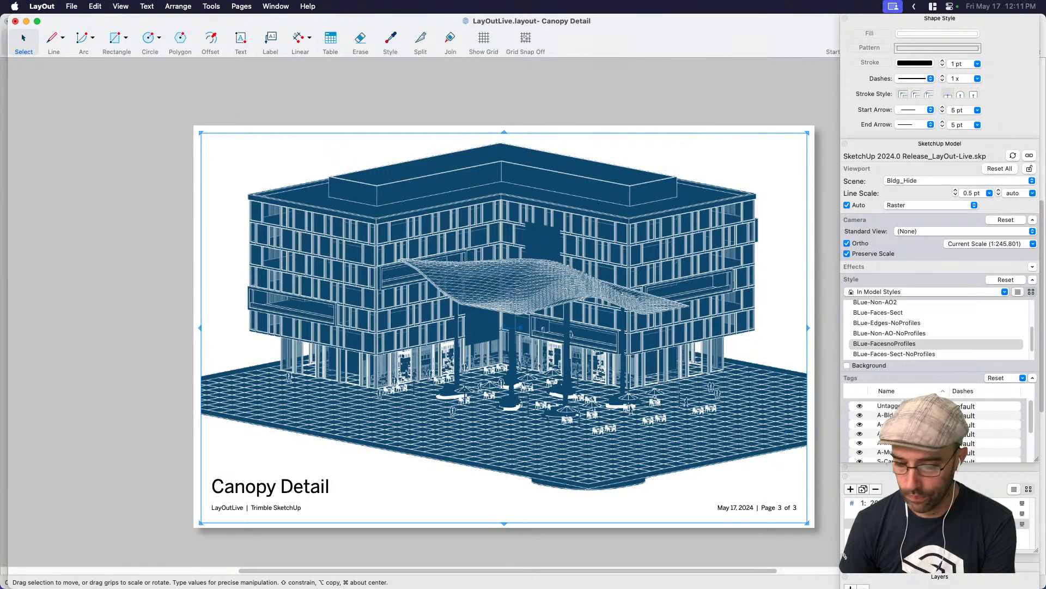
Preview BLue-Faces-Sect-NoProfiles once more and apply the BLue-Edges-Sect-NoProfiles1 style to the viewport.
left_click(881, 354)
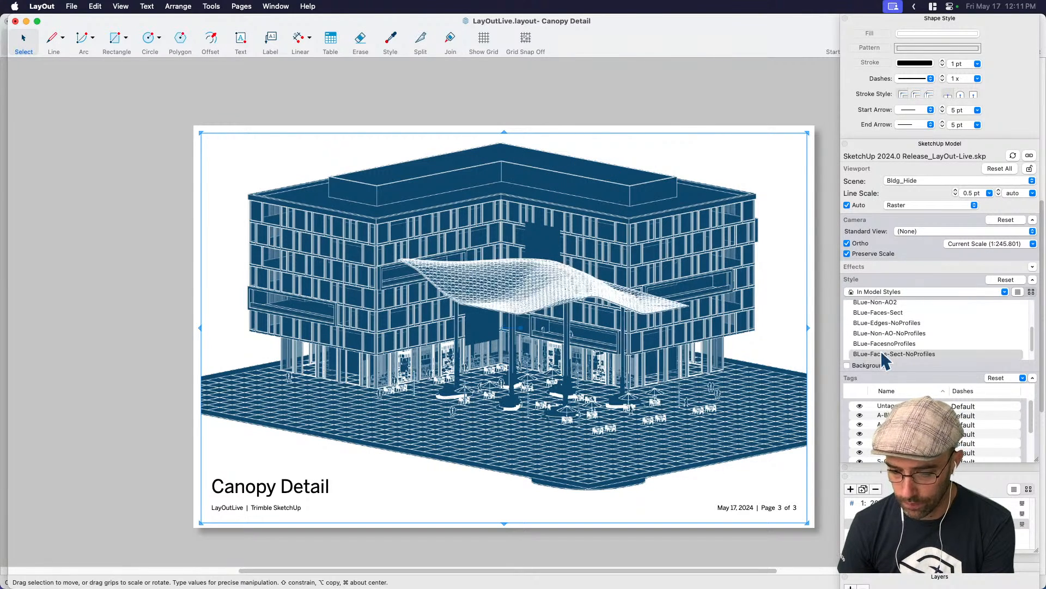
scroll(882, 352, "down", 2)
left_click(881, 349)
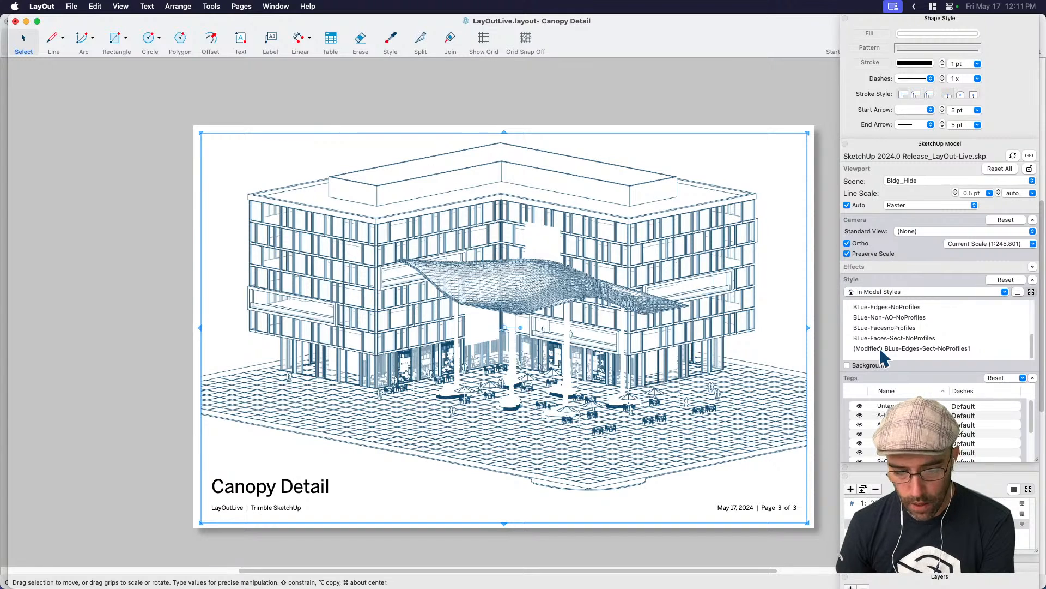
left_click(824, 363)
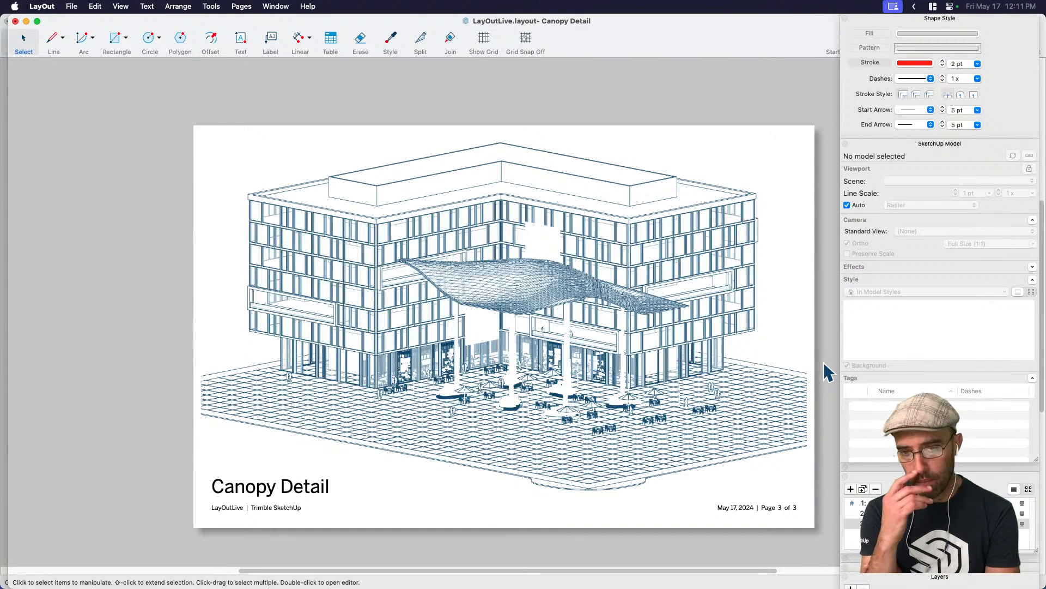
Turn off Preserve Scale, raise the viewport's lower edge to just above the footer and crop its left side to the page's right half.
left_click(646, 257)
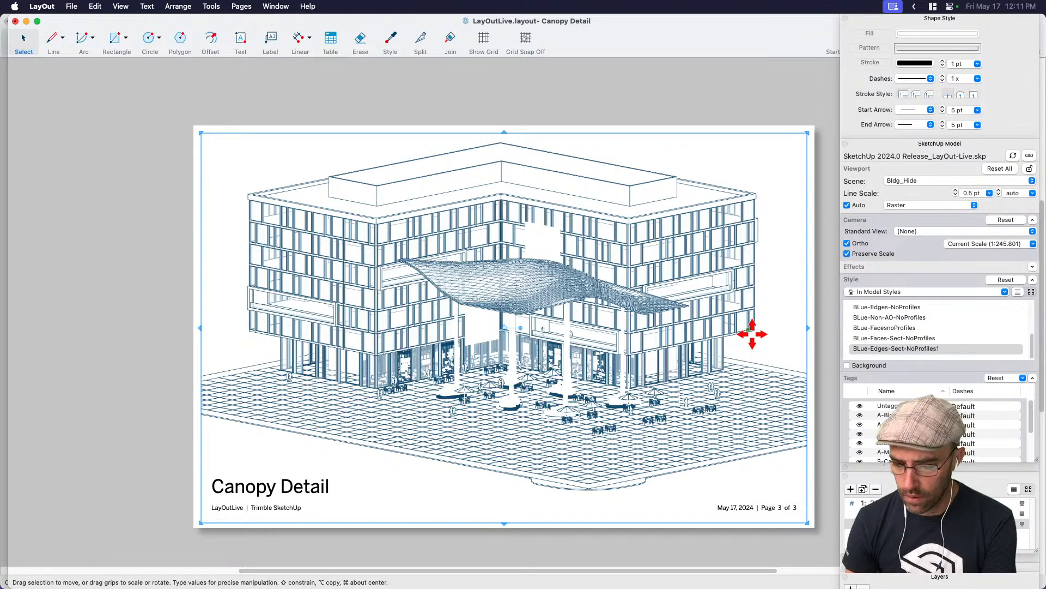
left_click(847, 254)
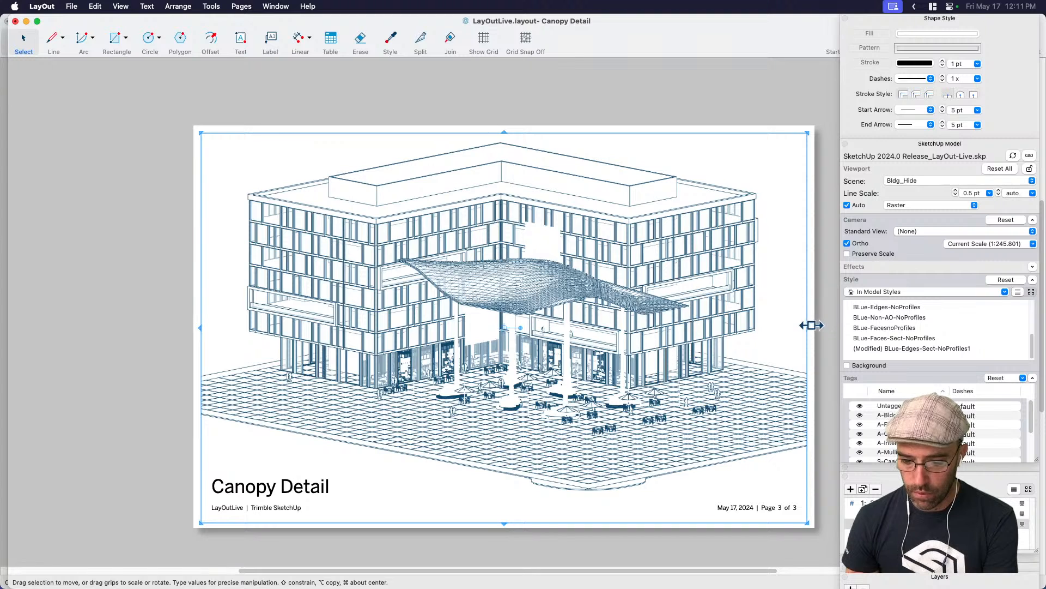
left_click_drag(809, 524, 806, 491)
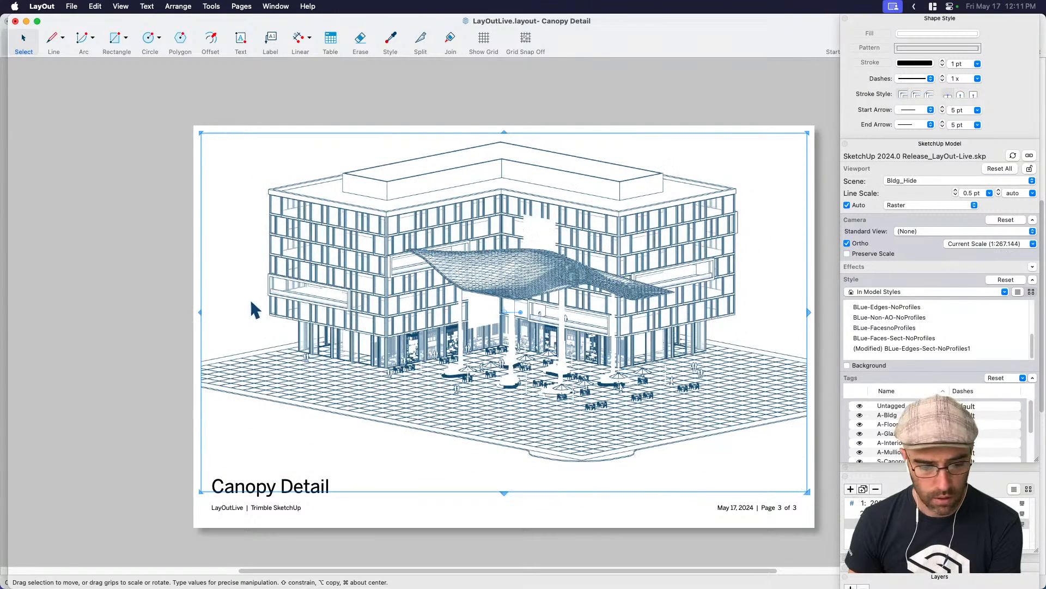
left_click_drag(201, 311, 524, 336)
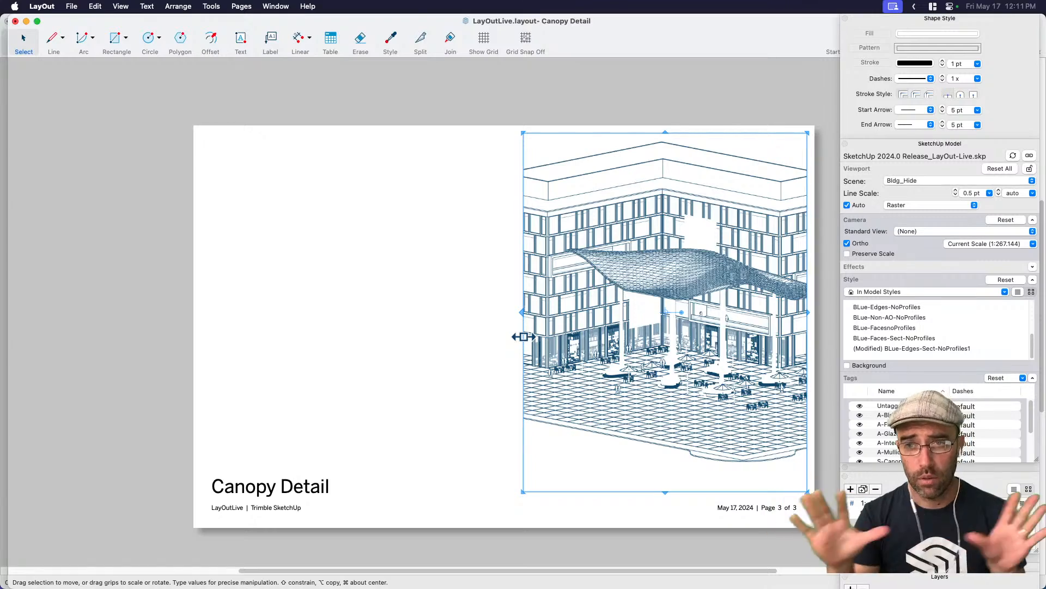
scroll(612, 315, "up", 2)
middle_click_drag(612, 315, 587, 297)
scroll(587, 297, "up", 2)
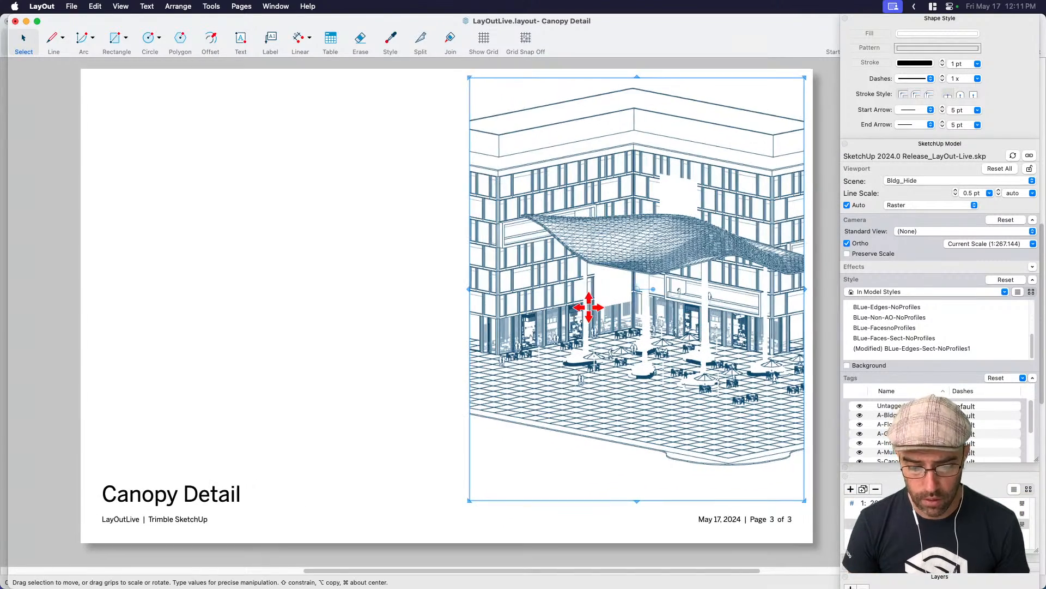
Set the Canopy Detail viewport's orthographic scale to 1" = 30' (1:360).
scroll(587, 321, "up", 1)
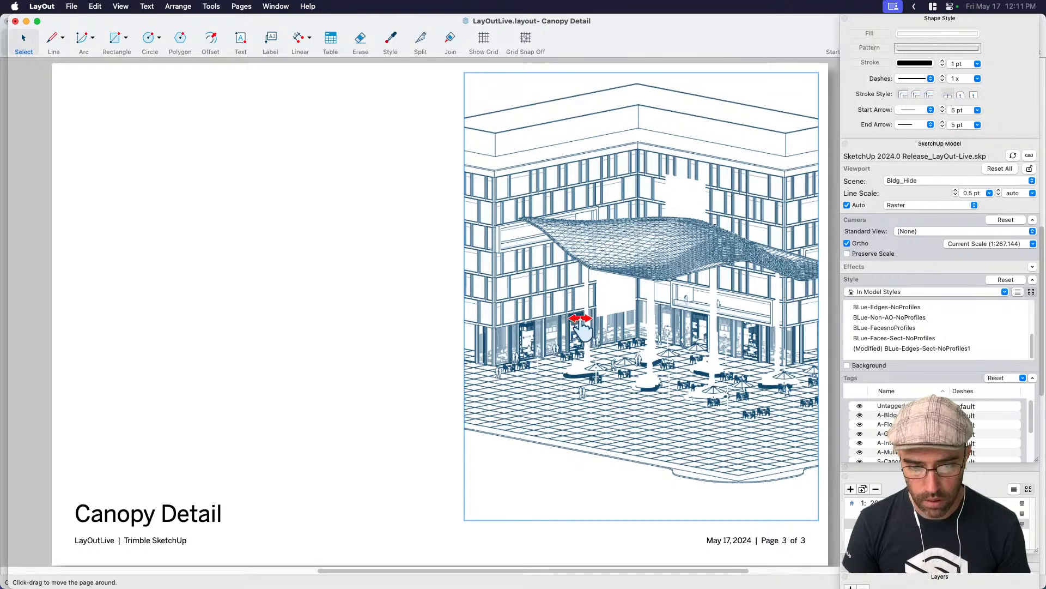
key("space")
scroll(582, 327, "up", 1)
left_click(655, 351)
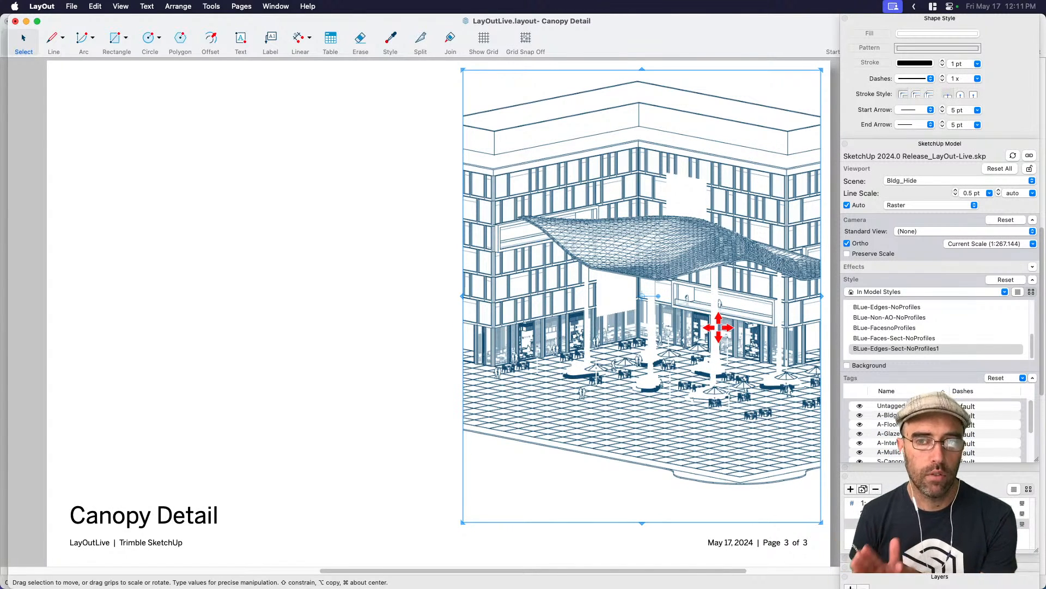
left_click(1032, 244)
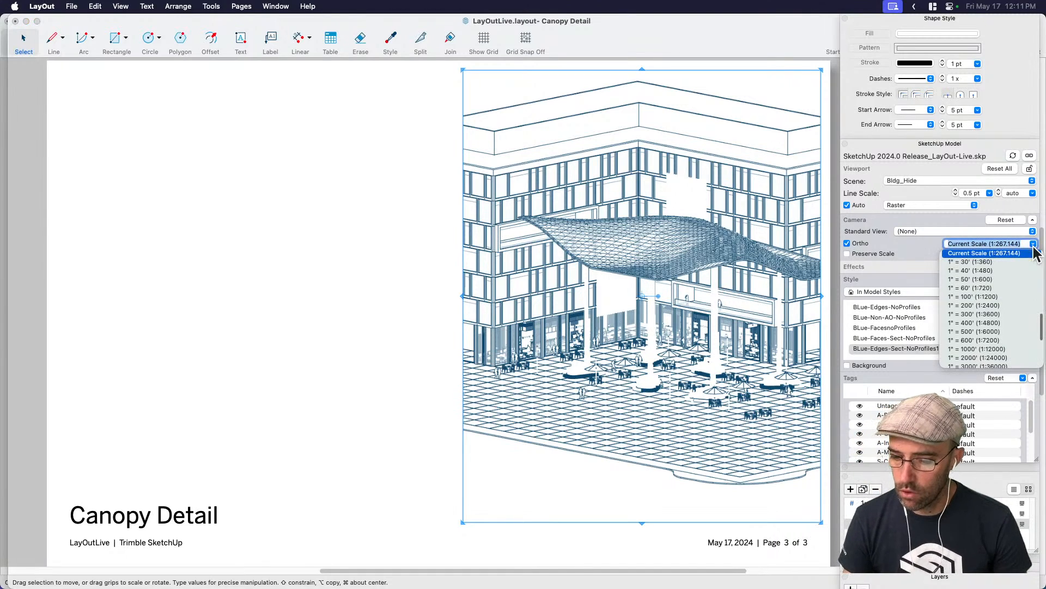
left_click(969, 262)
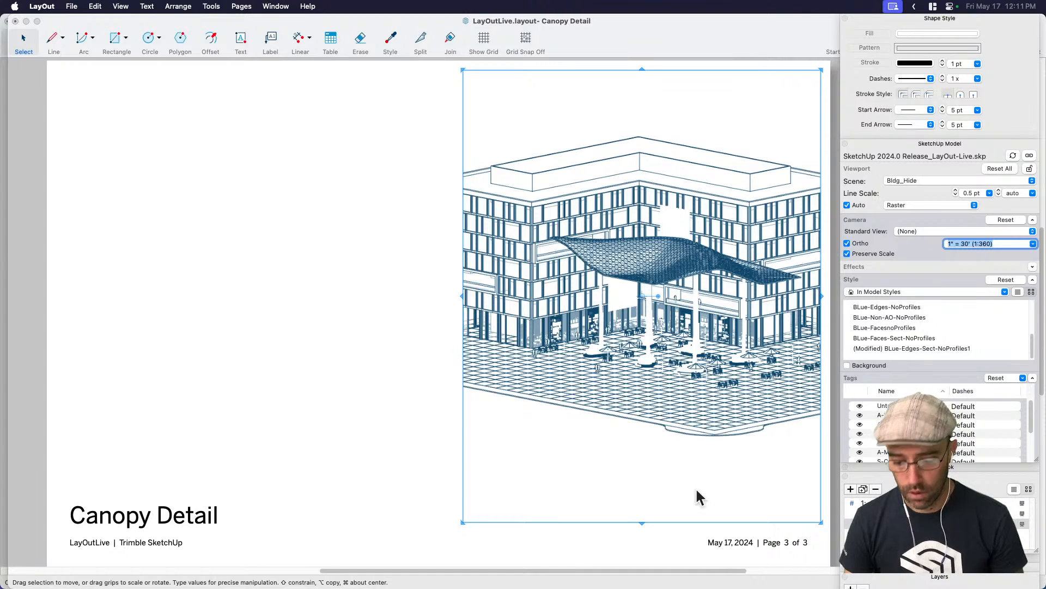
left_click(437, 432)
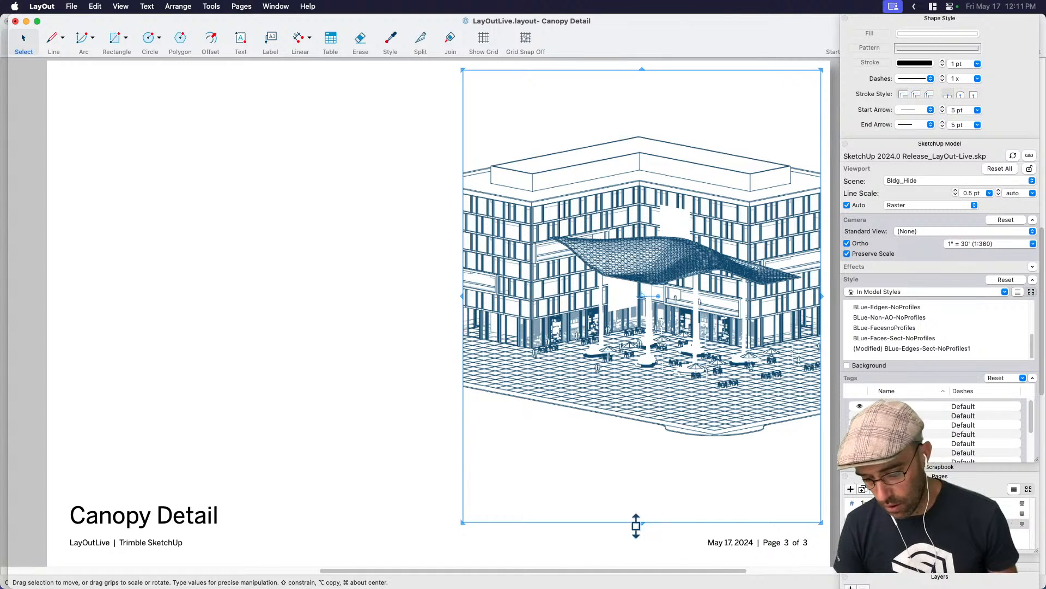
Raise the viewport's lower edge to just below the plaza, extend its left edge past the building, and hide the S-Ground tag.
left_click_drag(641, 525, 640, 443)
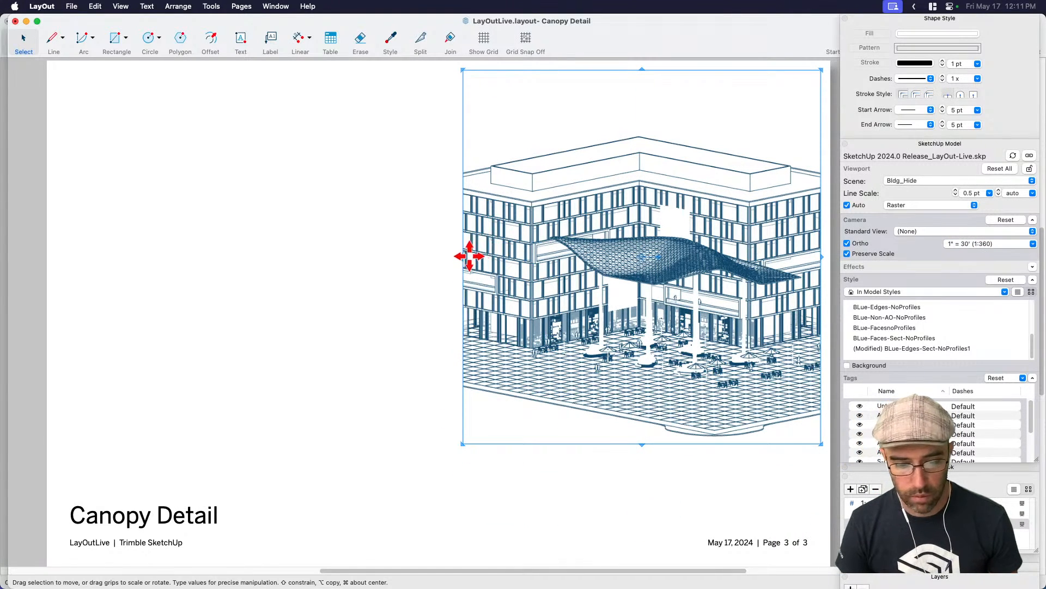
left_click_drag(462, 254, 394, 257)
key("space")
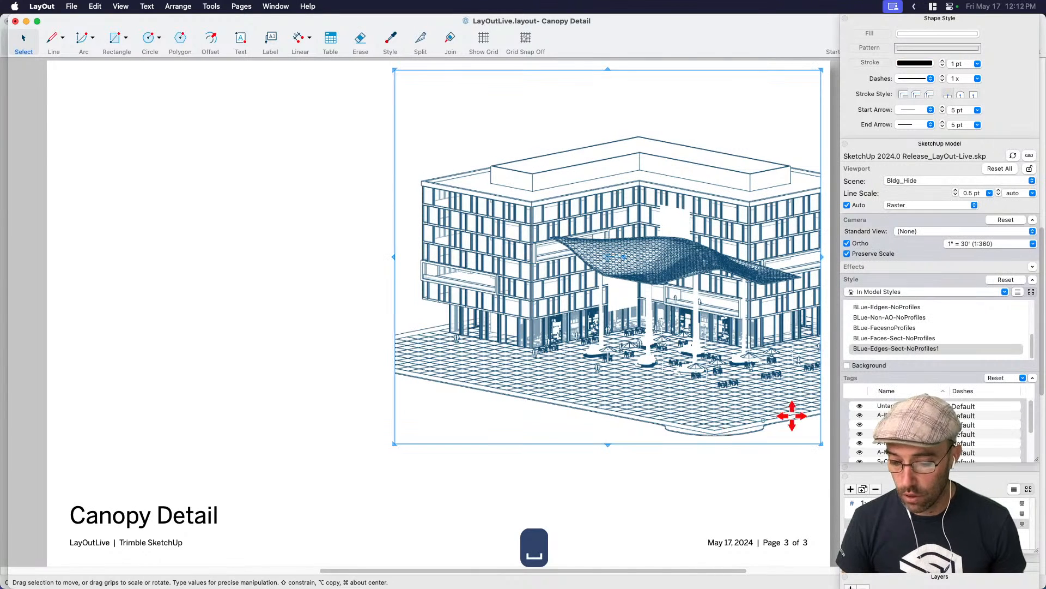
scroll(866, 451, "down", 3)
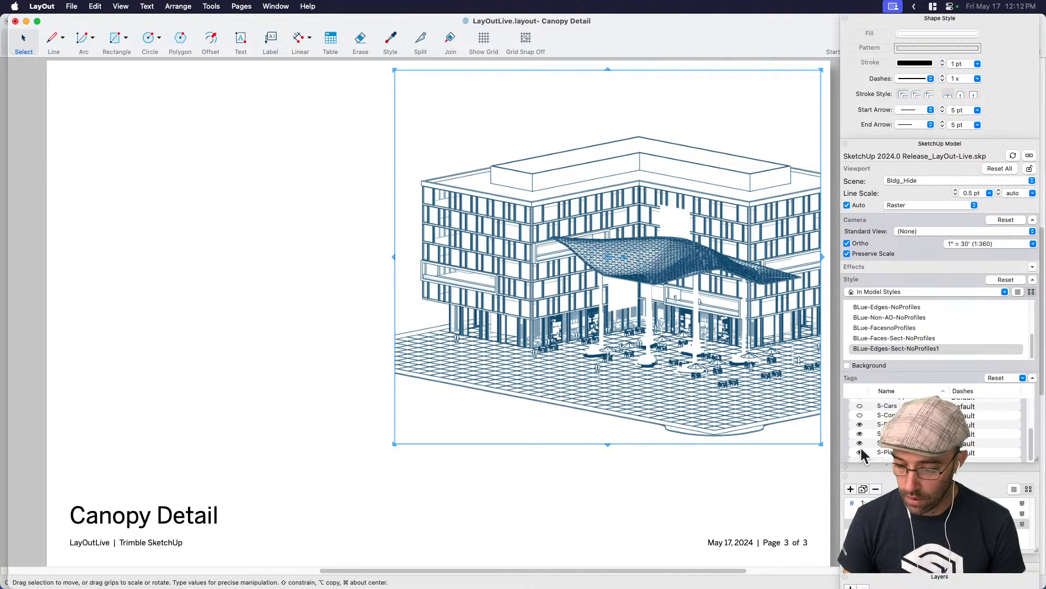
left_click(860, 446)
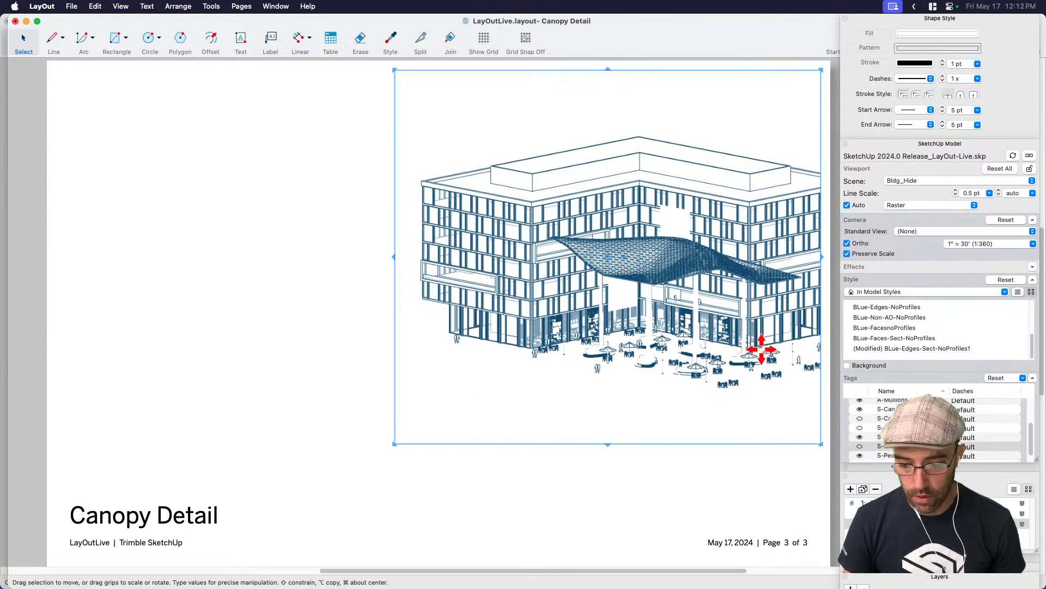
Move the viewport down and left on the page and extend its right edge to include the whole building.
left_click_drag(758, 346, 690, 379)
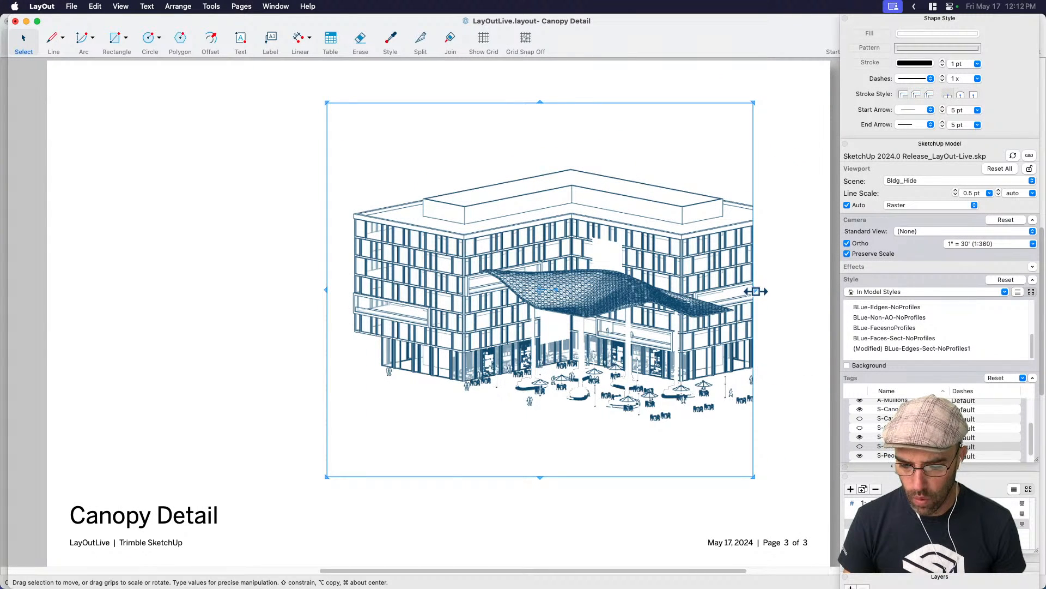
left_click_drag(756, 292, 803, 292)
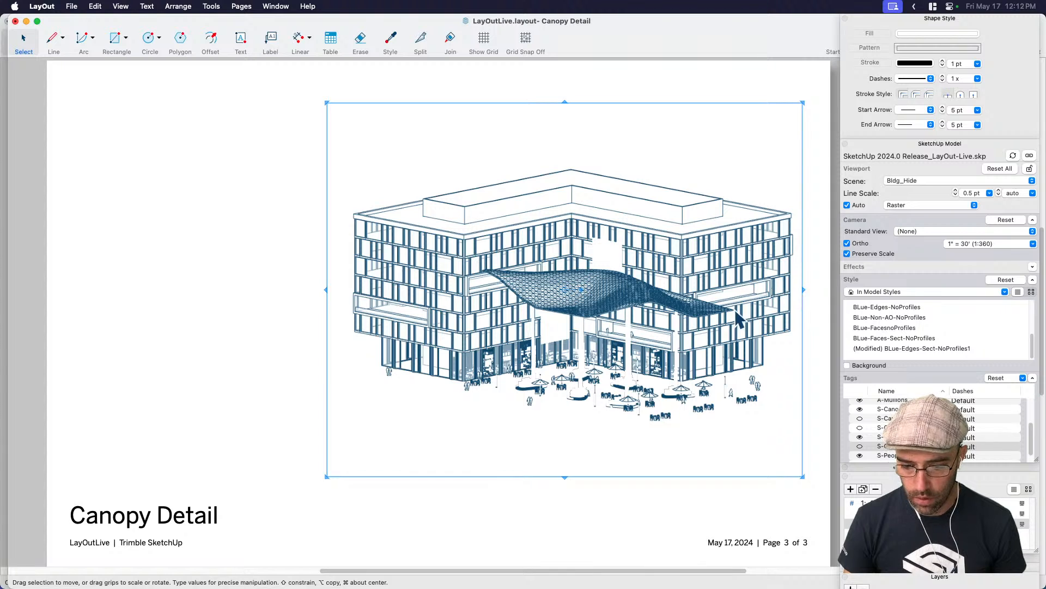
key("Escape")
scroll(646, 381, "down", 1)
middle_click_drag(651, 375, 649, 367)
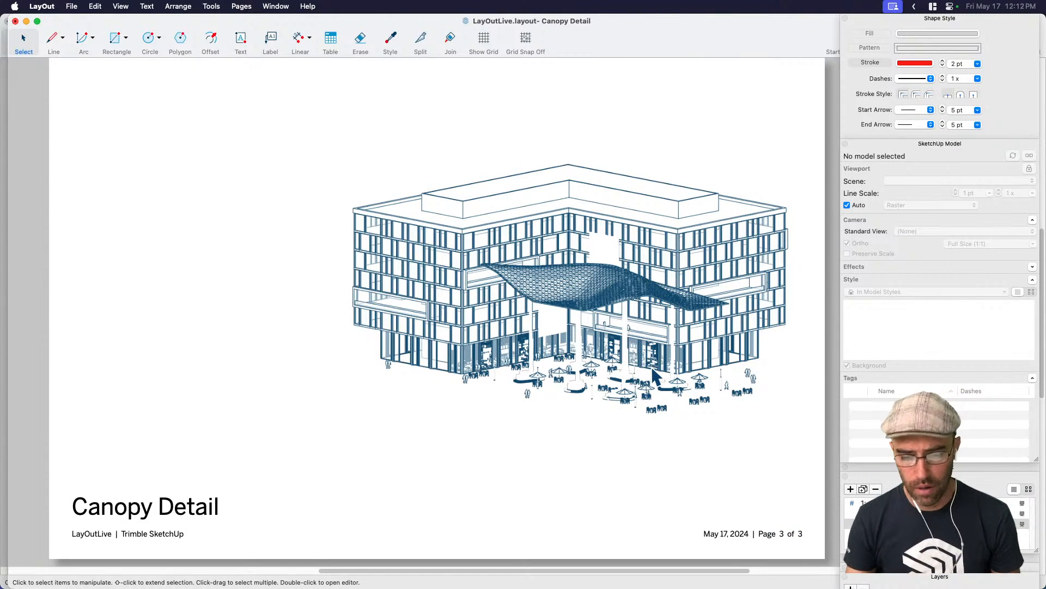
Trim the viewport's top and bottom edges, place it just above the footer near the page's right margin, and save the document.
left_click(701, 338)
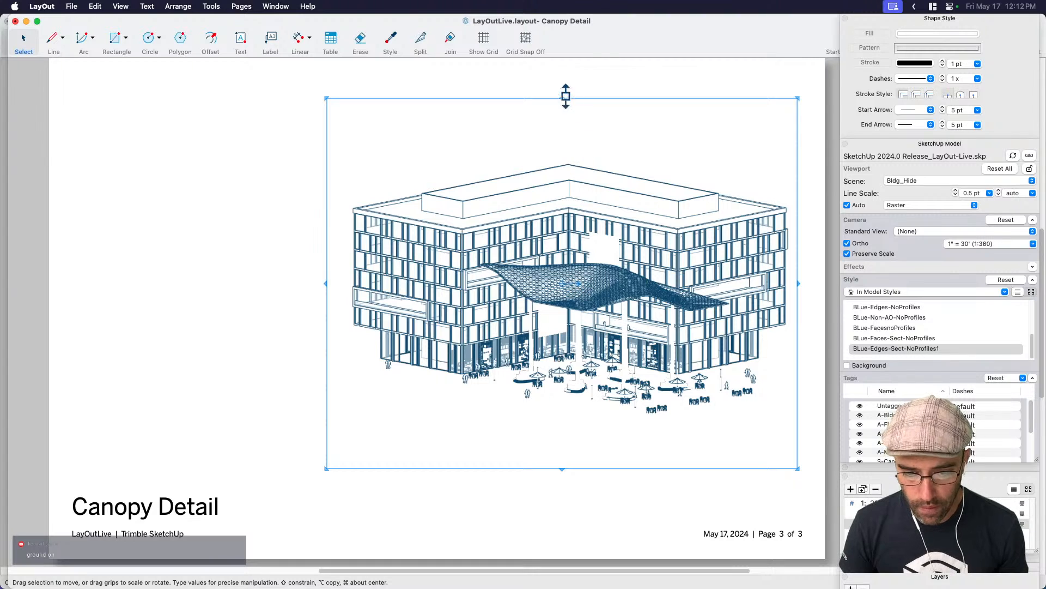
left_click_drag(566, 96, 566, 155)
left_click_drag(665, 288, 675, 340)
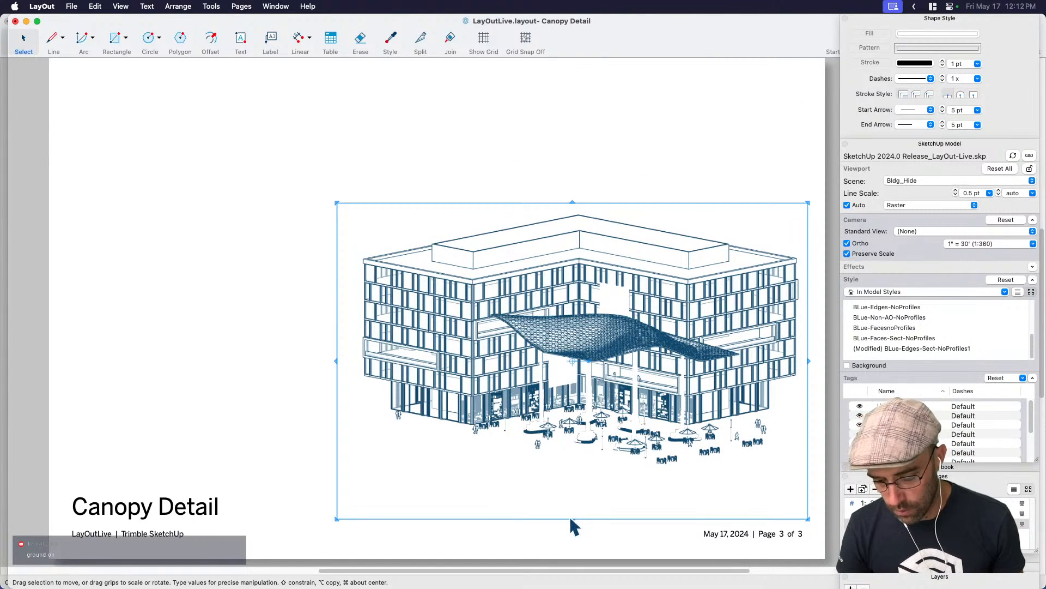
left_click_drag(572, 519, 573, 485)
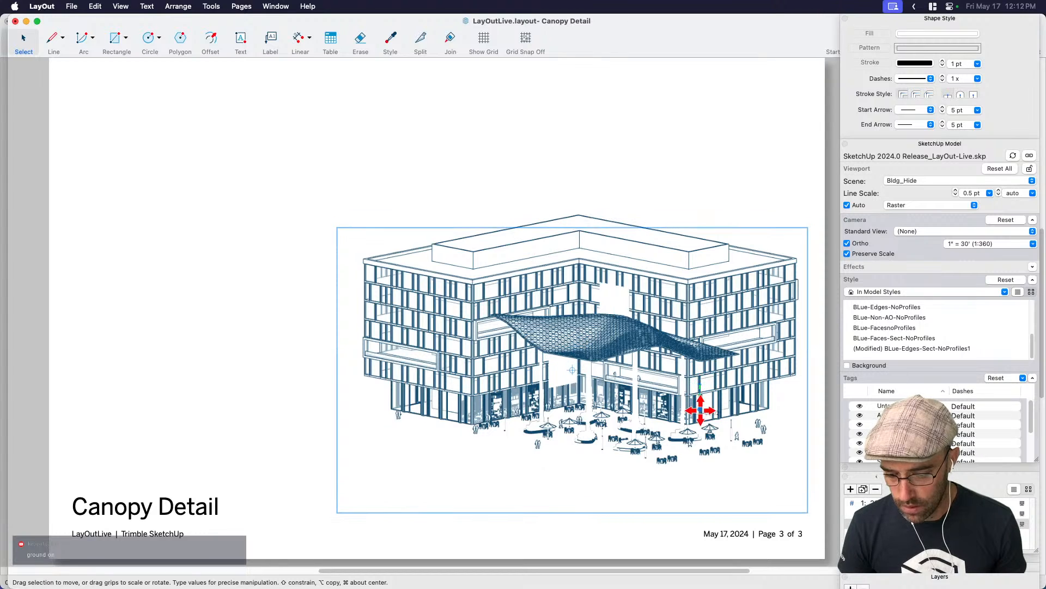
left_click(781, 169)
key("super+s")
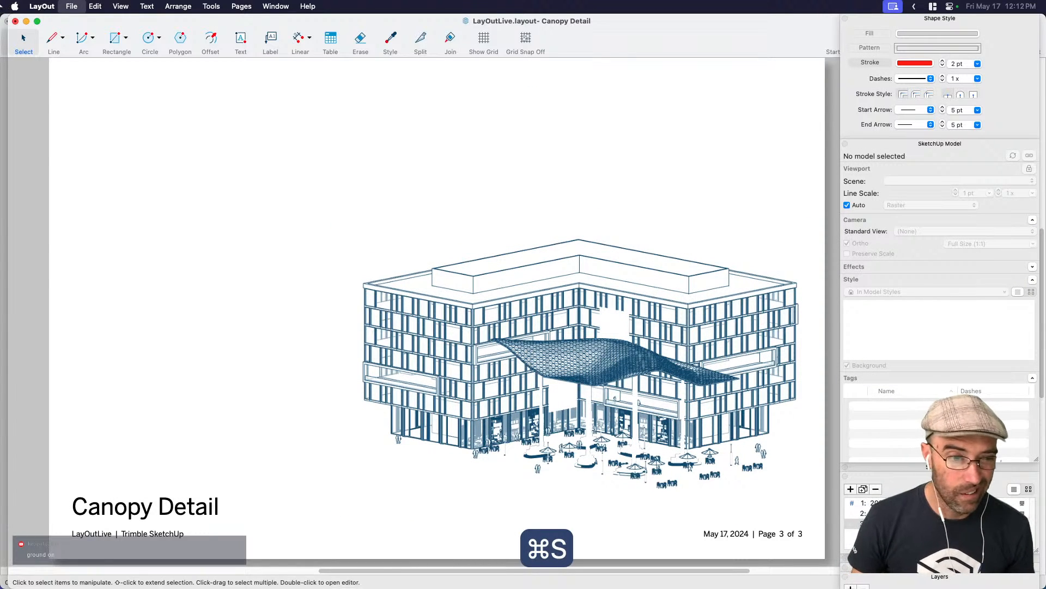
Switch to SketchUp, bring the Canopy_Glass_Detailed.skp model to the front and collapse its Styles panel.
left_click(848, 554)
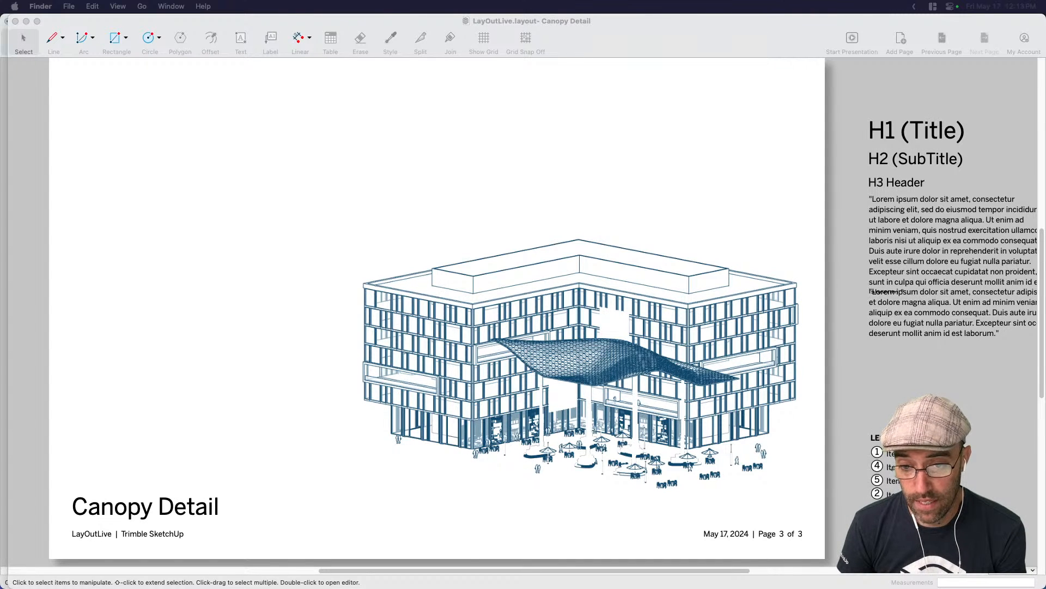
key("super+Tab")
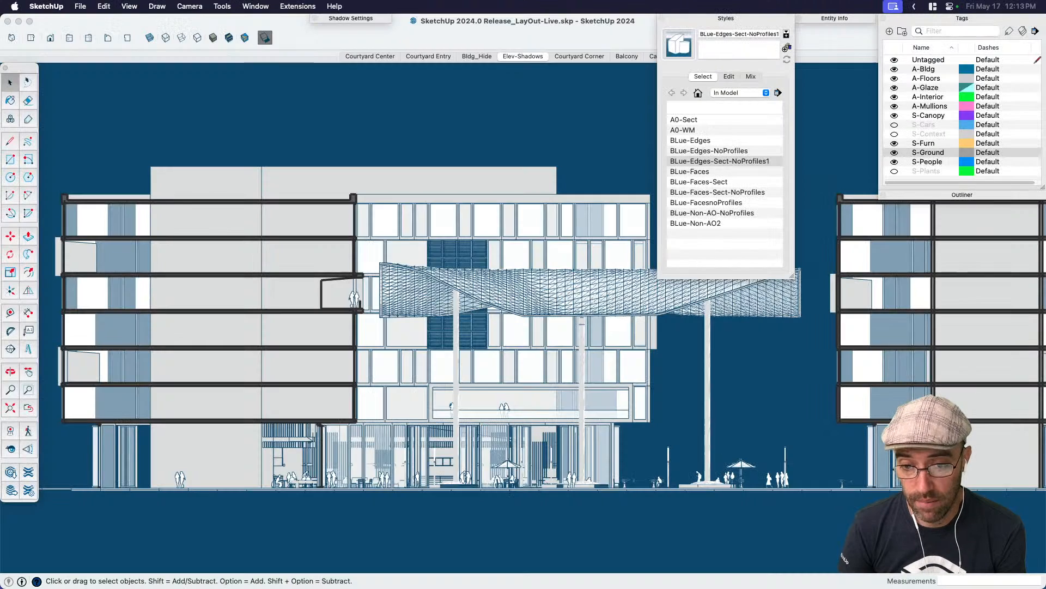
key("super+grave")
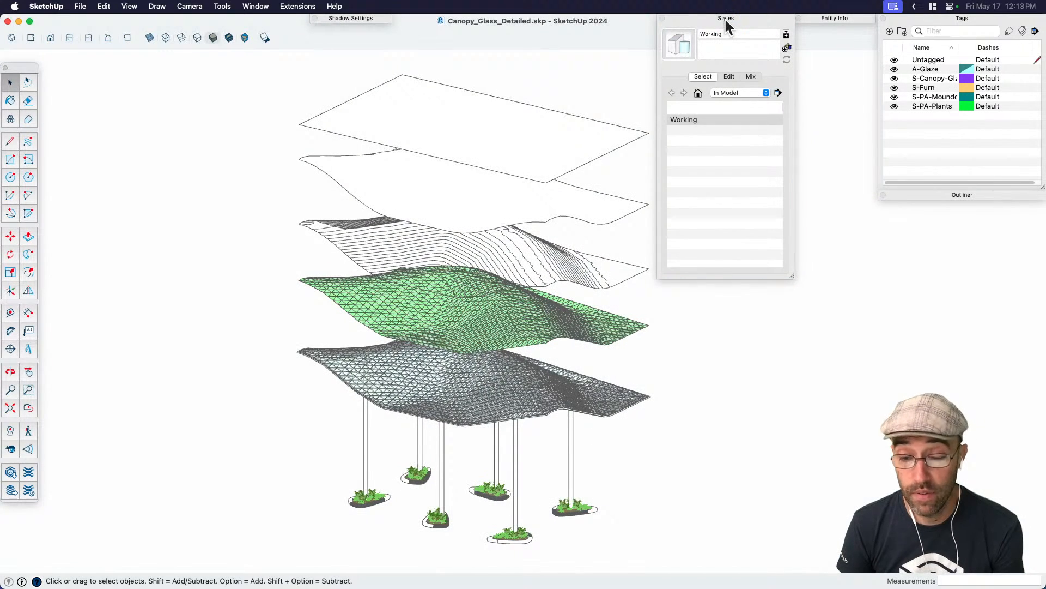
left_click(726, 19)
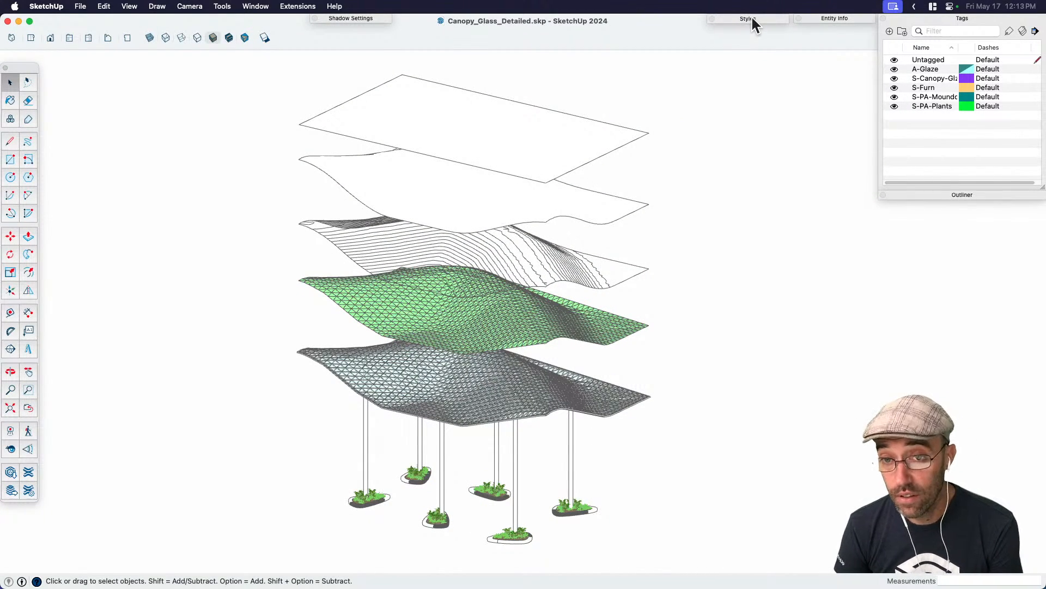
Examine the exploded canopy's columns and planters, and compare them with the planters in SketchUp 2024.0 Release_LayOut-Live.skp.
scroll(725, 292, "down", 3)
middle_click_drag(724, 292, 678, 409)
scroll(511, 469, "up", 5)
middle_click_drag(511, 469, 471, 413)
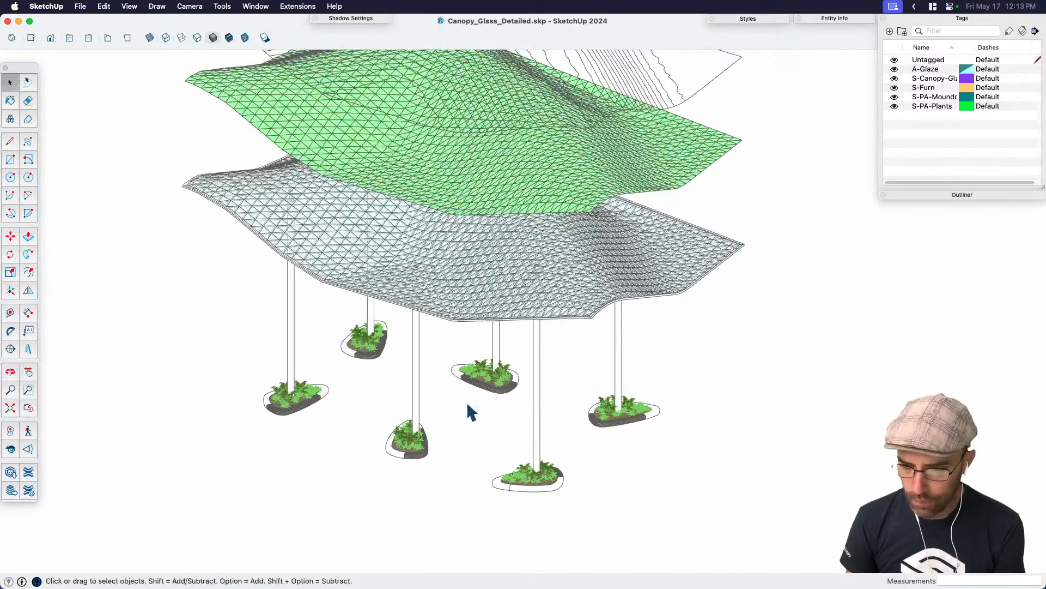
scroll(702, 290, "down", 2)
middle_click_drag(685, 362, 388, 329)
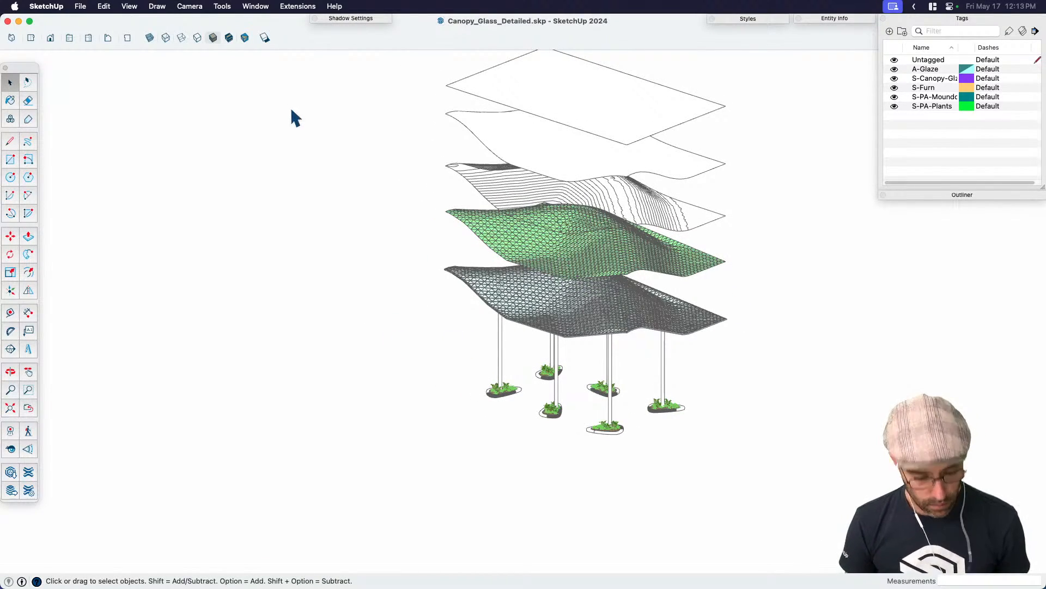
key("ctrl+Up")
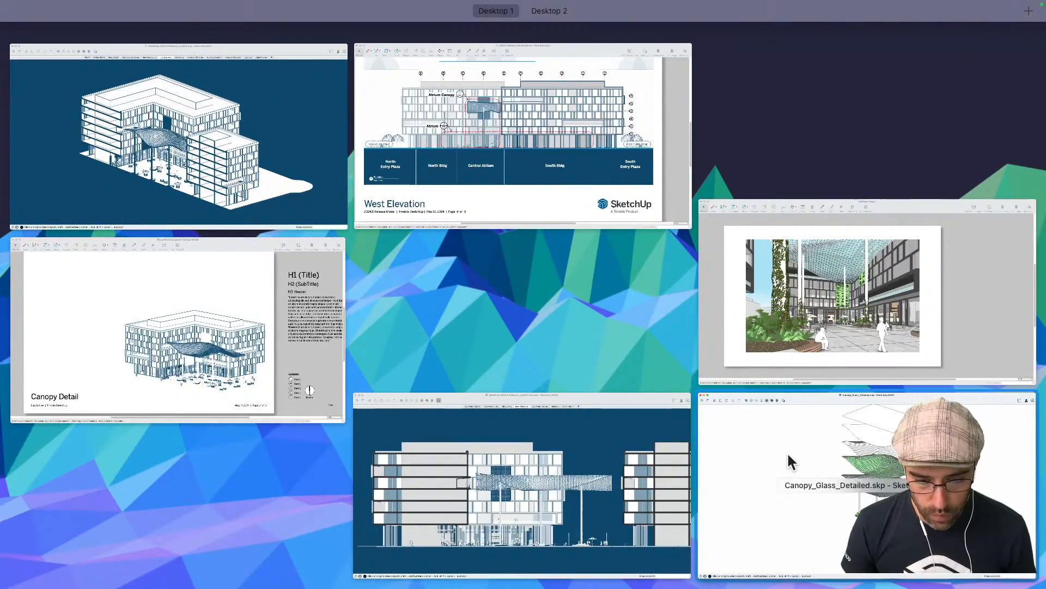
left_click(561, 466)
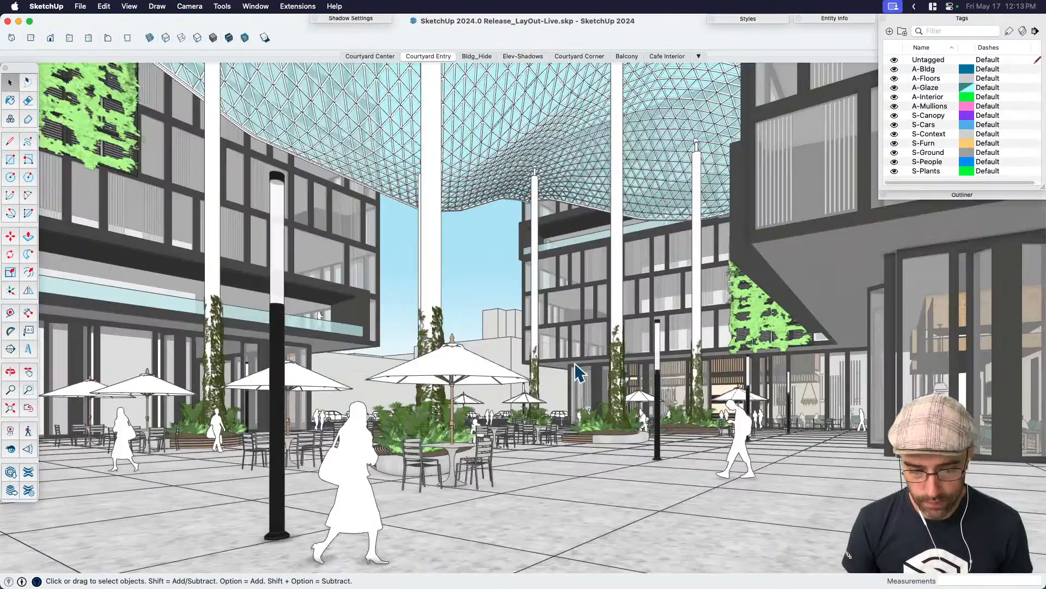
scroll(574, 363, "down", 5)
middle_click_drag(573, 363, 403, 464)
scroll(398, 469, "up", 3)
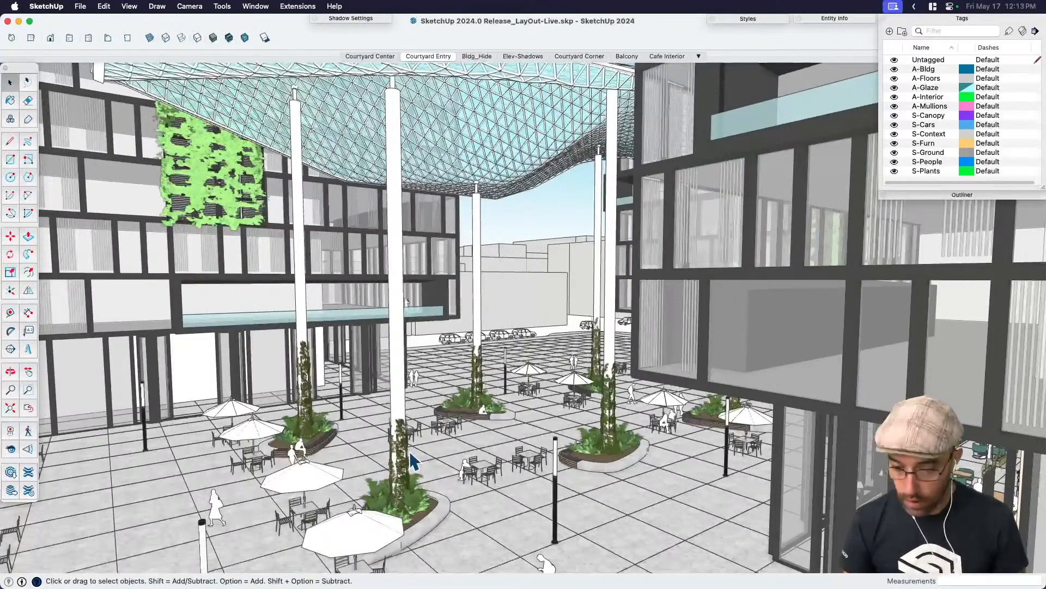
In Canopy_Glass_Detailed.skp, group the canopy and its columns with the contoured layer, the blank curved surface and the flat top plane.
key("ctrl+Up")
left_click(626, 451)
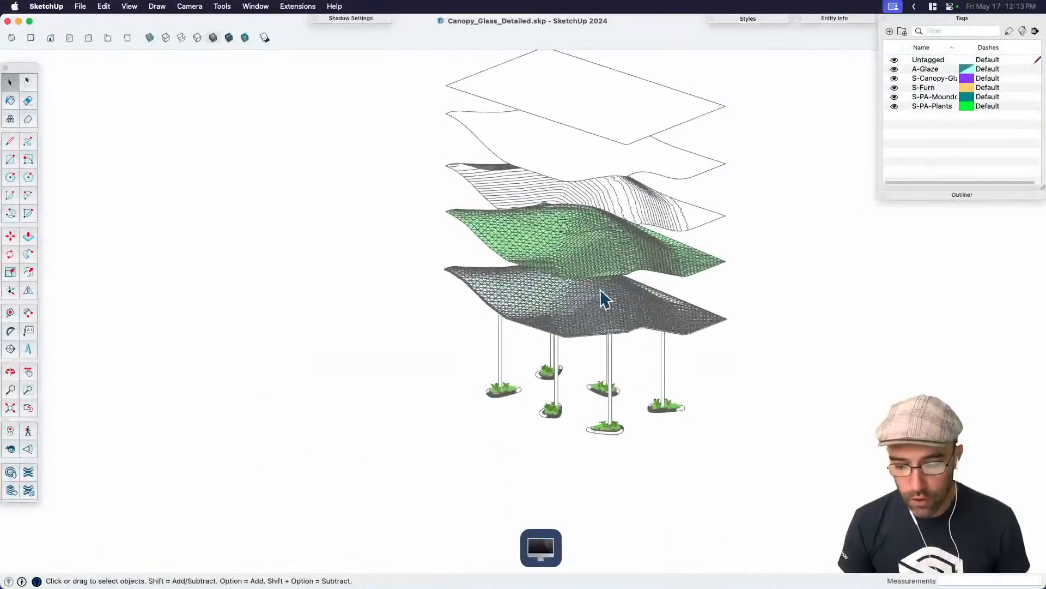
middle_click_drag(603, 296, 598, 387)
scroll(594, 386, "up", 5)
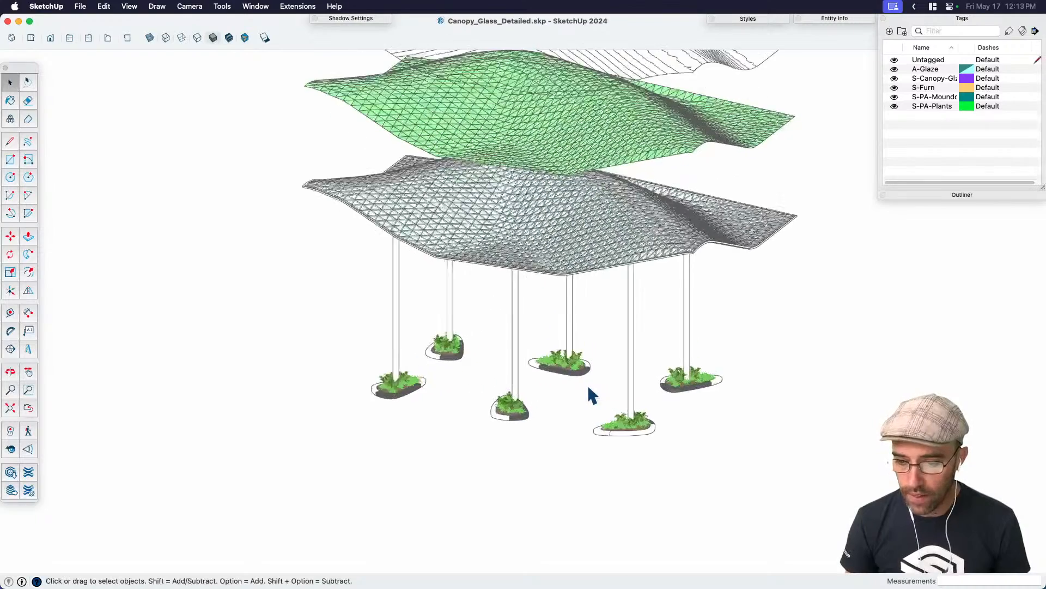
scroll(590, 388, "down", 4)
key("g")
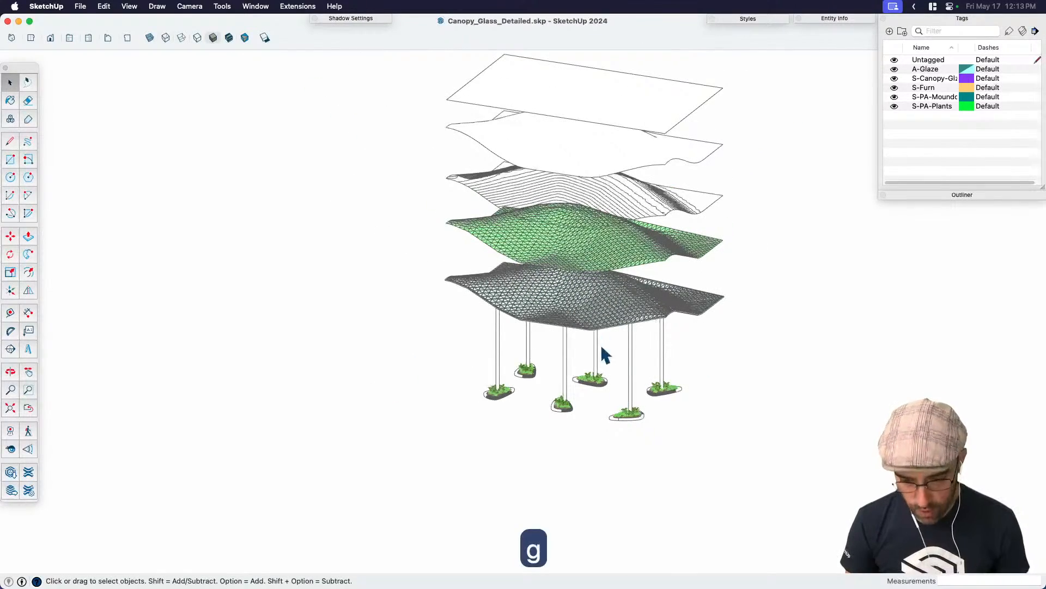
left_click(584, 299)
scroll(609, 339, "down", 3)
left_click(596, 224, "shift")
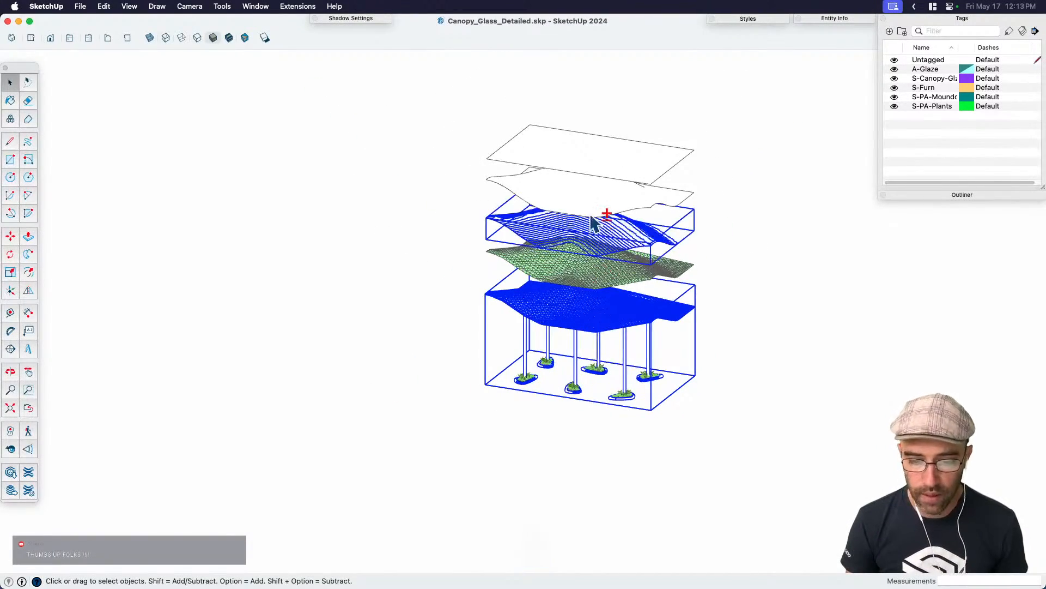
left_click(593, 194, "shift")
left_click(589, 151, "shift")
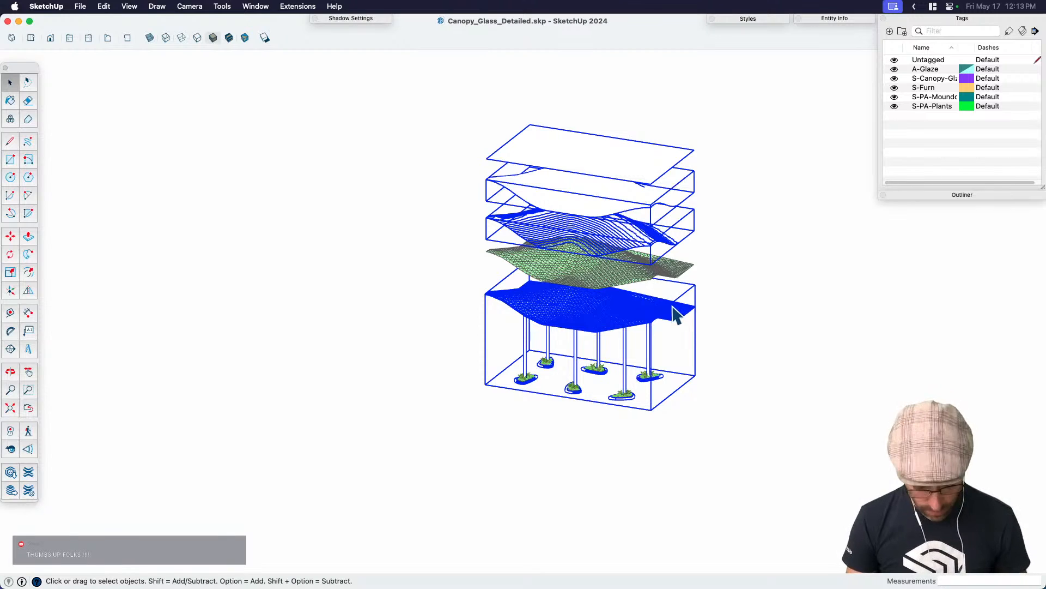
key("super+g")
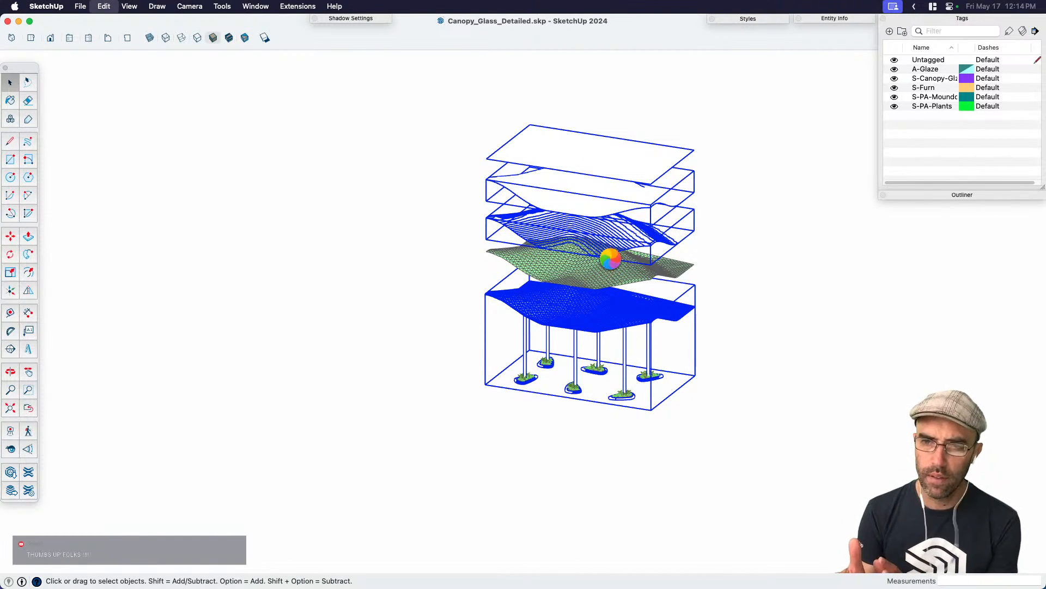
Copy the grouped exploded canopy and switch to the SketchUp 2024.0 Release_LayOut-Live.skp model.
scroll(615, 269, "up", 3)
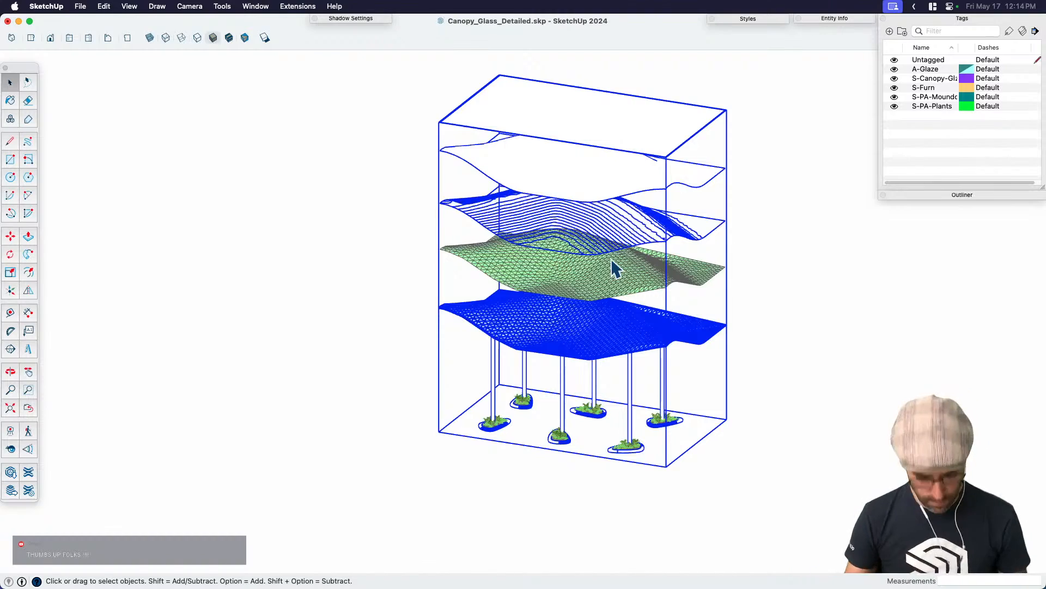
key("super+c")
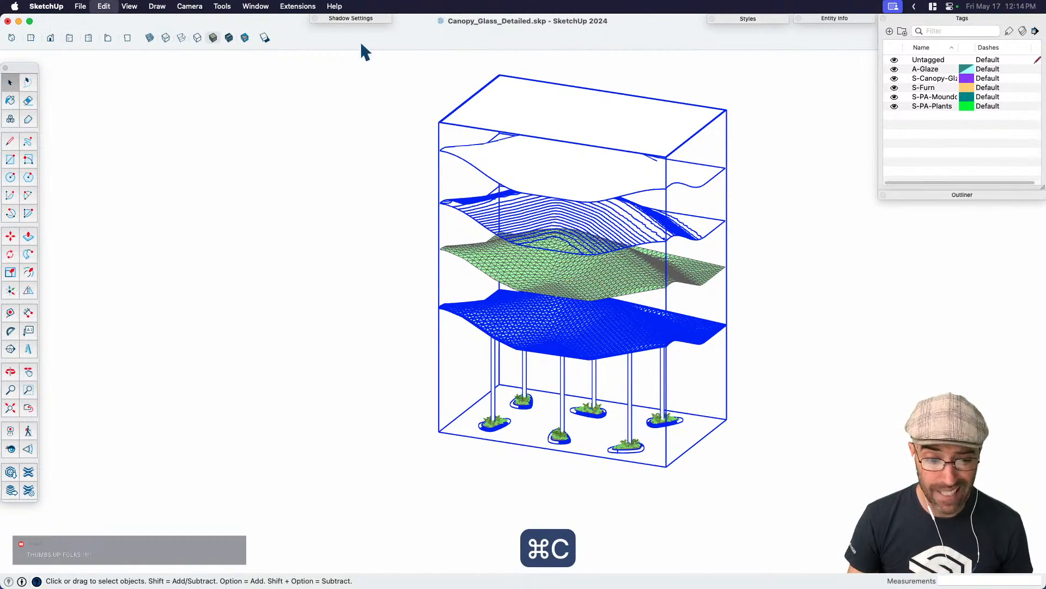
left_click_drag(68, 19, 322, 43)
key("super+grave")
Hide the A-Bldg tag to isolate the canopy and courtyard from the building.
middle_click_drag(514, 307, 515, 342)
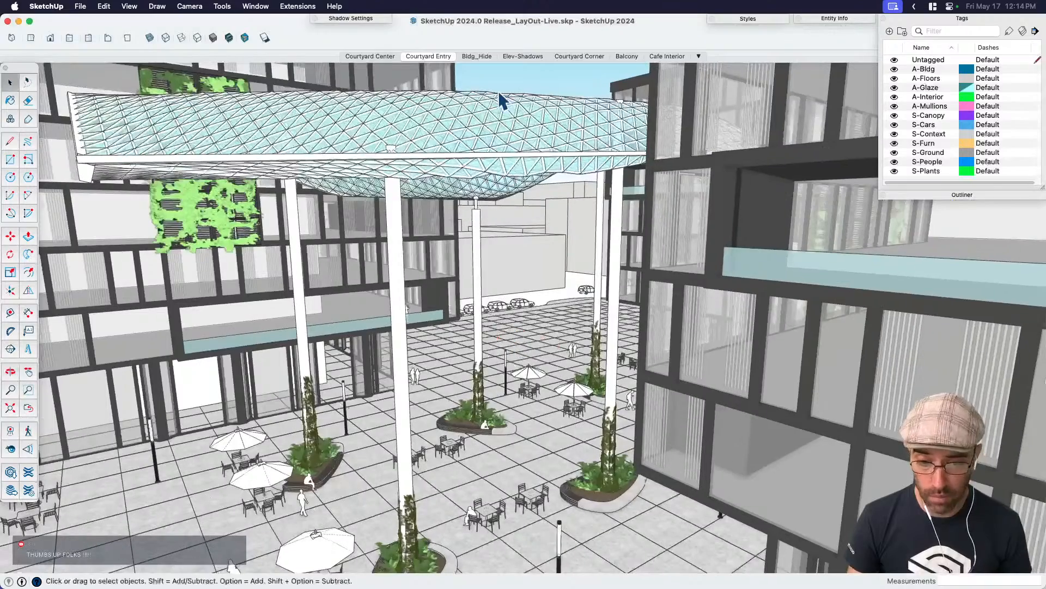
left_click(894, 68)
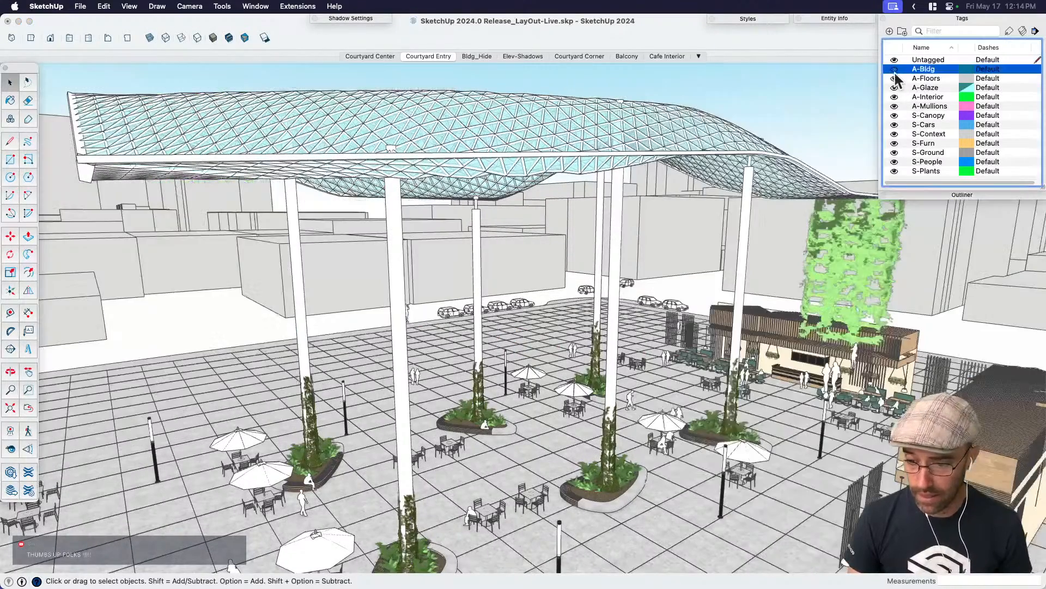
Hide the A-Interior, S-Context and S-Cars tags so that only the canopy and courtyard elements remain on view.
left_click(894, 96)
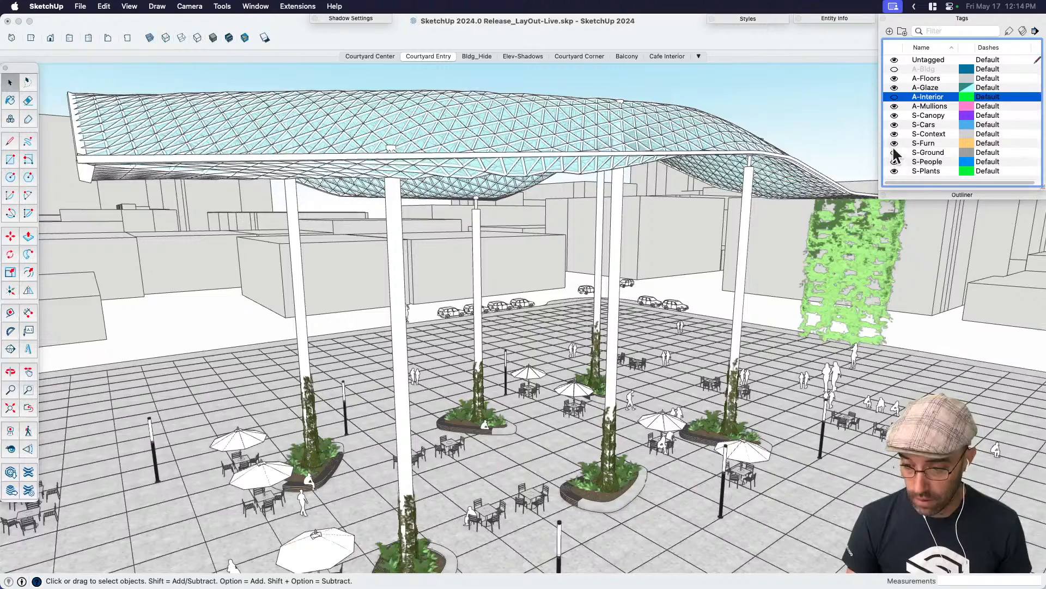
left_click(894, 134)
left_click(894, 124)
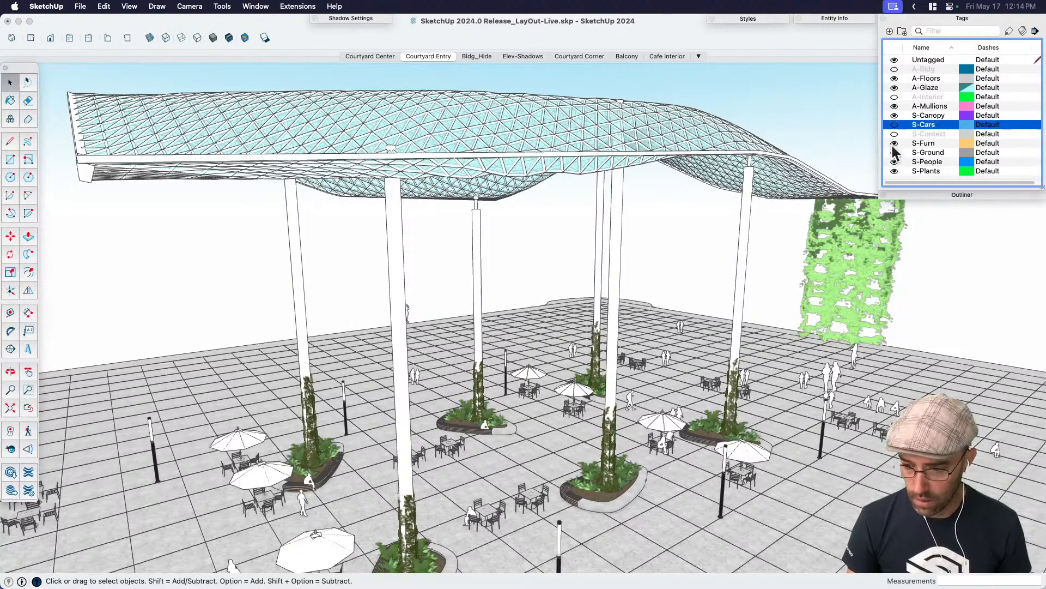
Paste the copied exploded canopy group into the courtyard, beside the existing canopy.
scroll(627, 259, "down", 10)
middle_click_drag(627, 259, 553, 228)
scroll(701, 224, "up", 5)
scroll(553, 228, "up", 5)
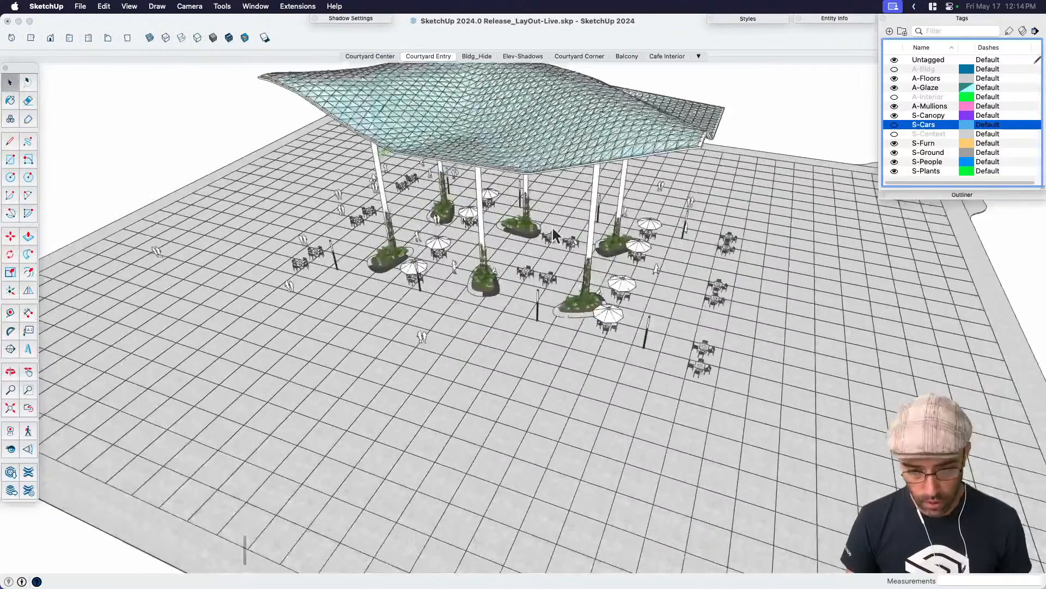
scroll(553, 227, "down", 10)
left_click(805, 347)
key("super+v")
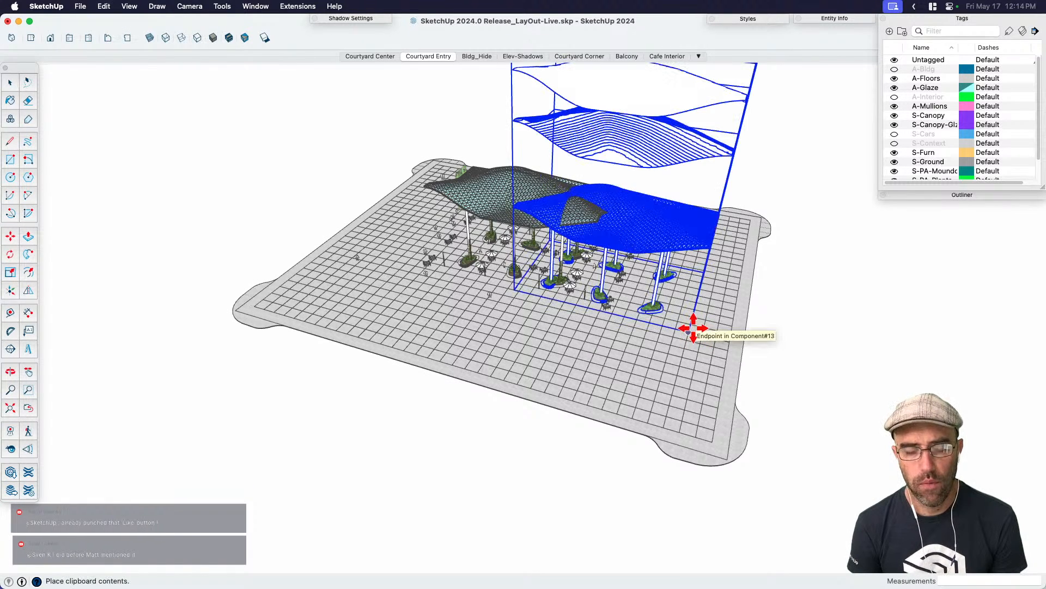
scroll(690, 322, "up", 6)
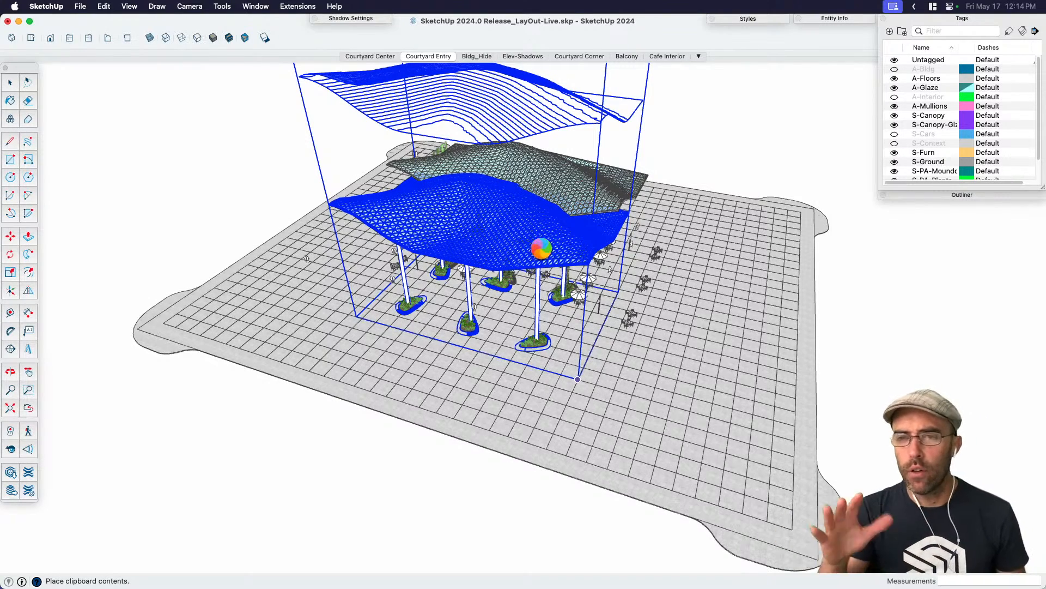
scroll(541, 249, "up", 2)
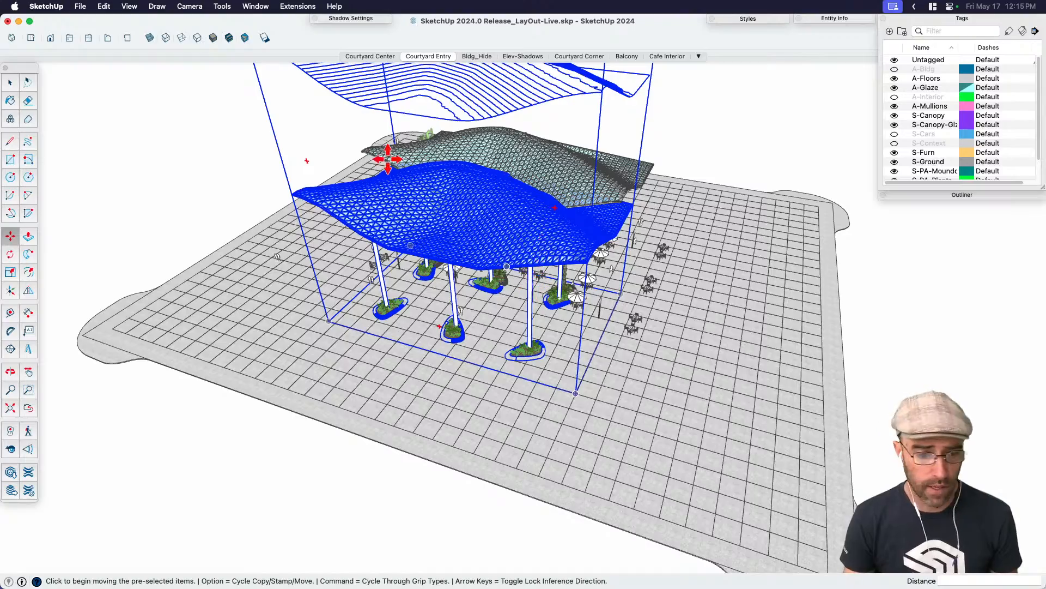
Move the pasted group by its canopy's outer corner onto the matching corner of the existing canopy.
key("space")
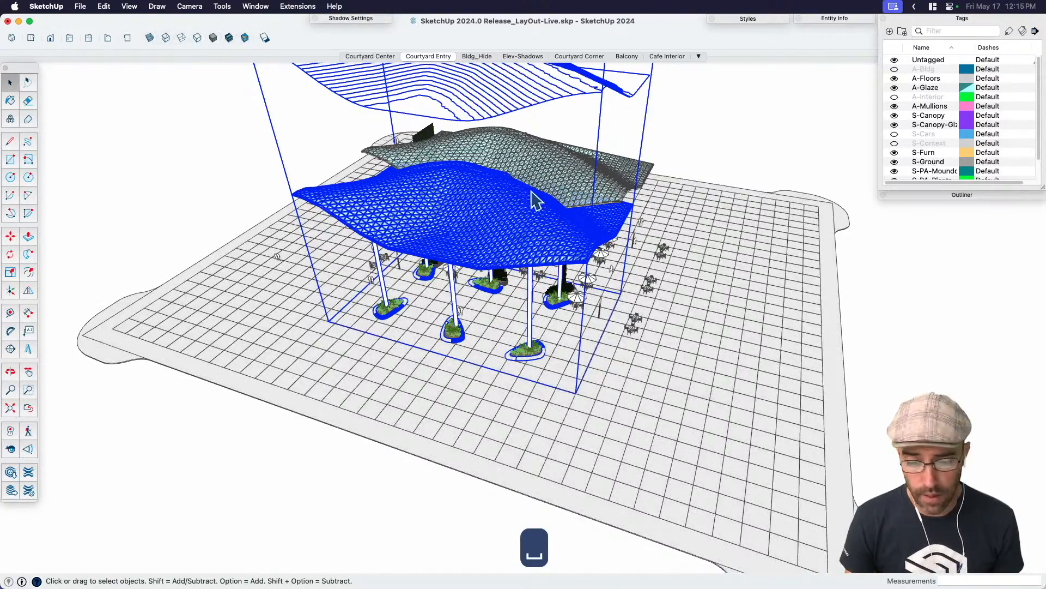
scroll(639, 307, "up", 10)
key("m")
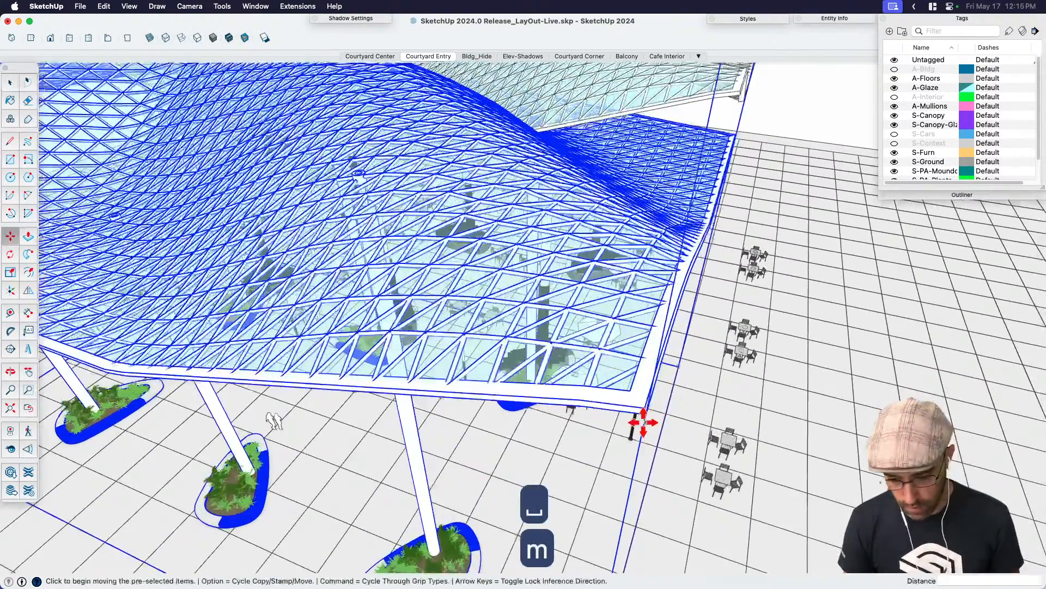
left_click(643, 415)
scroll(725, 110, "down", 10)
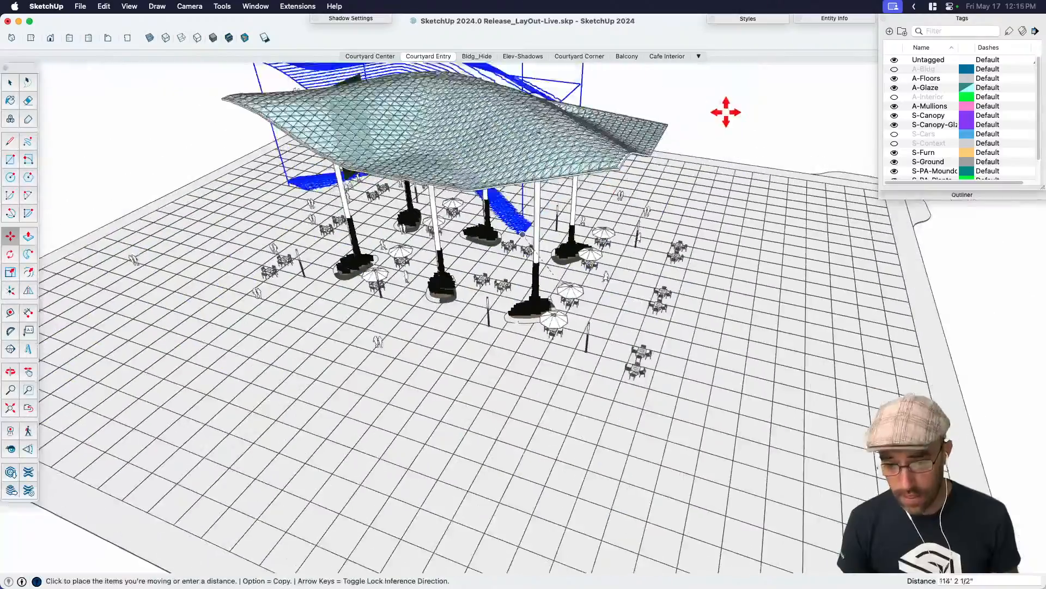
middle_click_drag(724, 110, 535, 214)
scroll(535, 213, "up", 10)
scroll(528, 216, "down", 5)
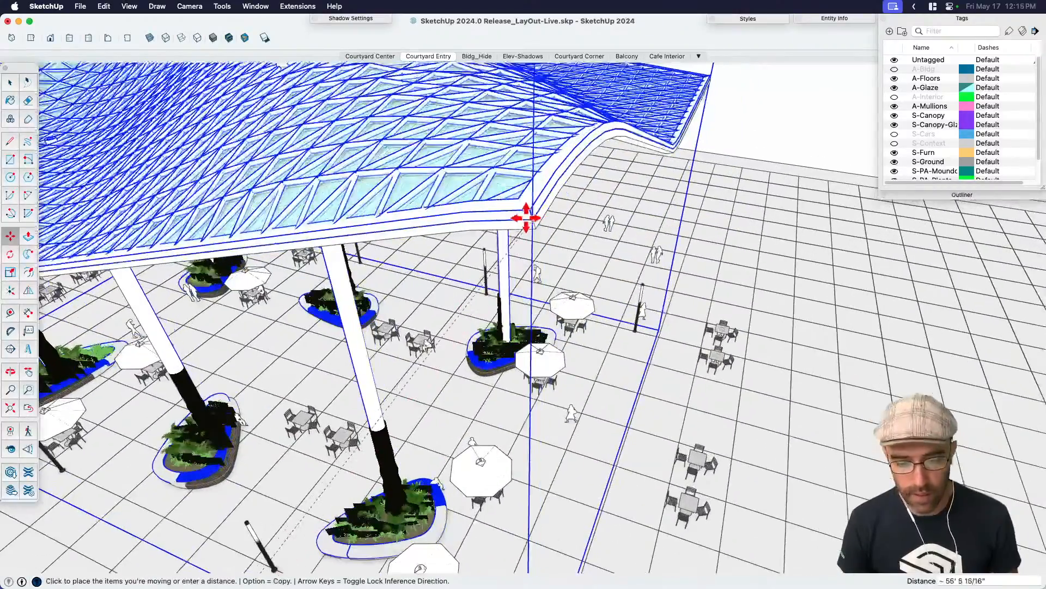
scroll(530, 224, "up", 8)
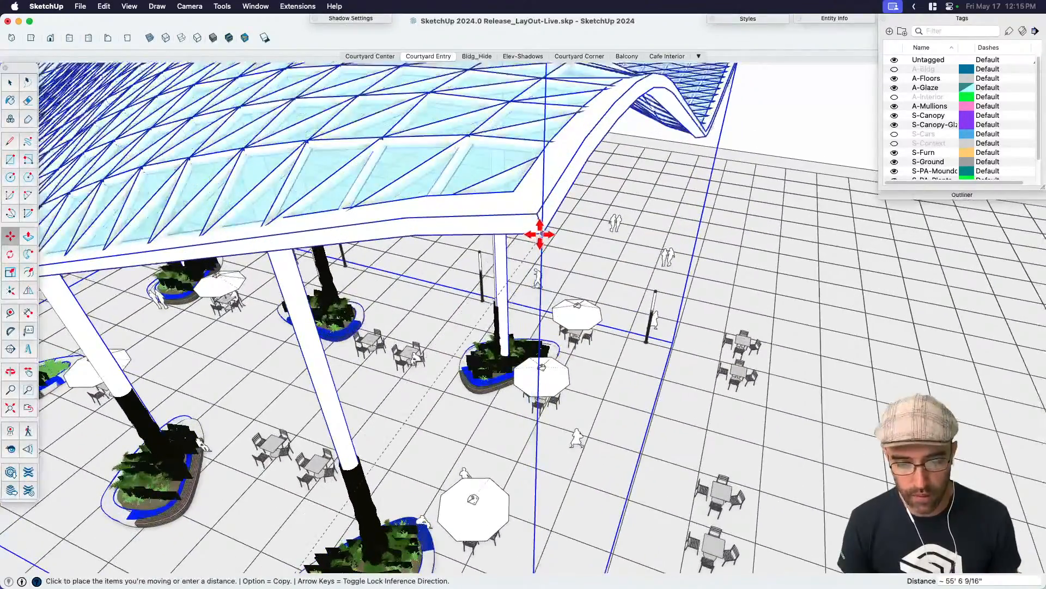
key("space")
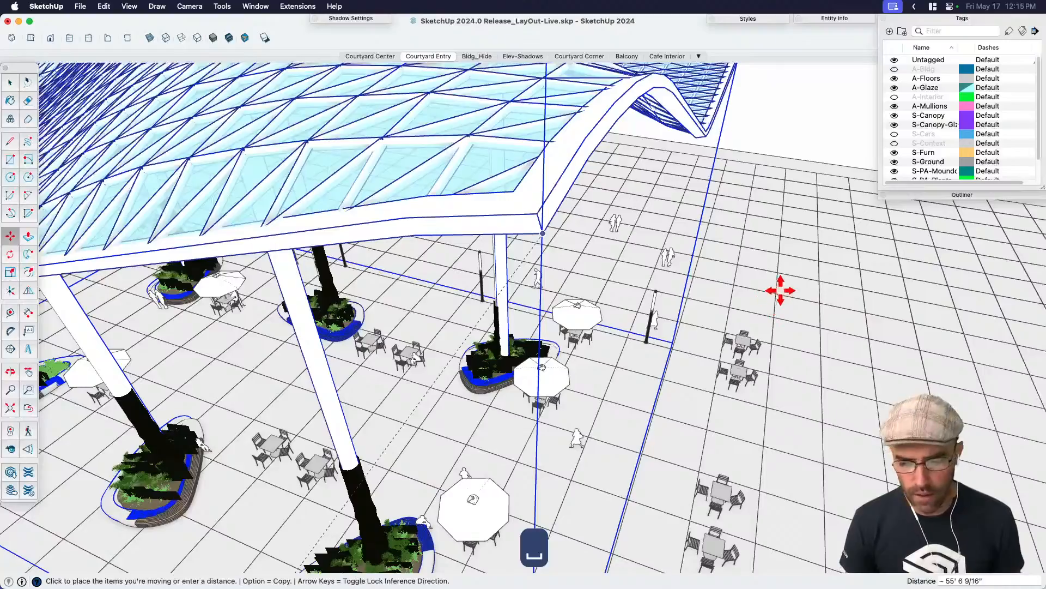
key("shift+z")
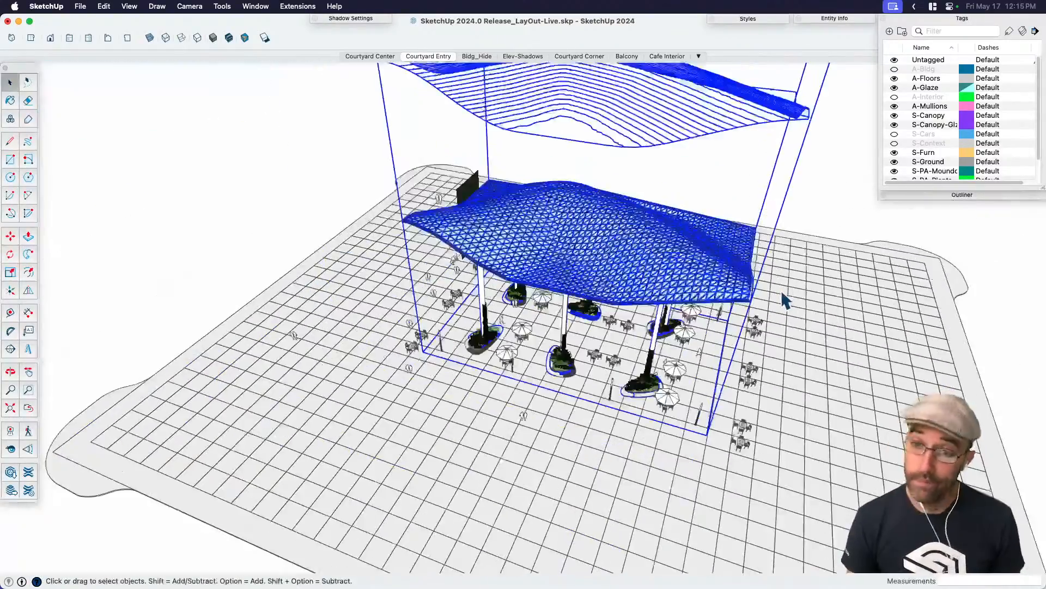
Inside the pasted group, delete the duplicate canopy with its columns and planters, keeping the layers above it.
middle_click_drag(780, 290, 627, 210)
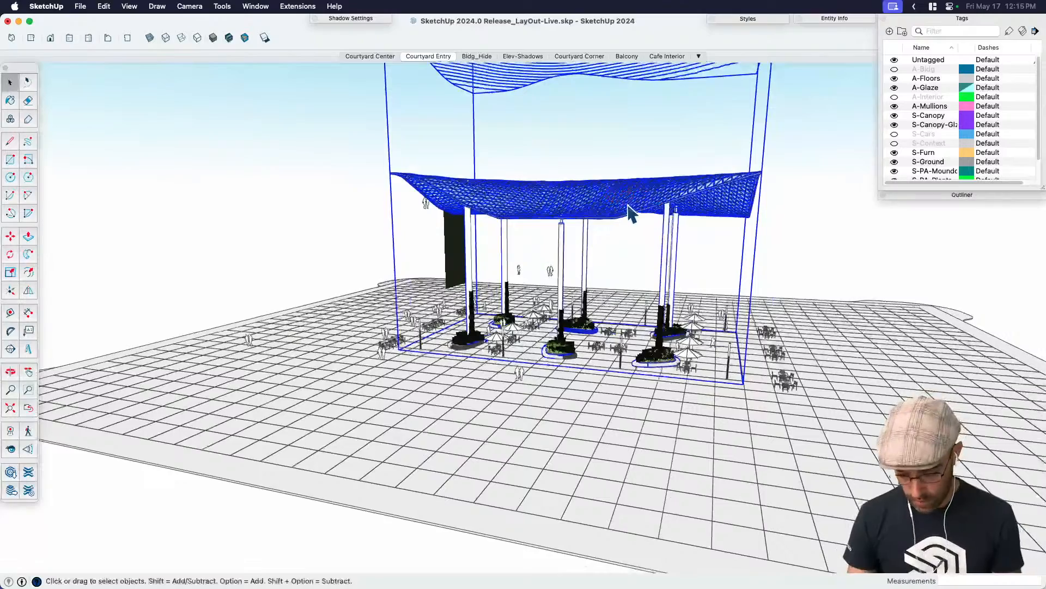
key("Return")
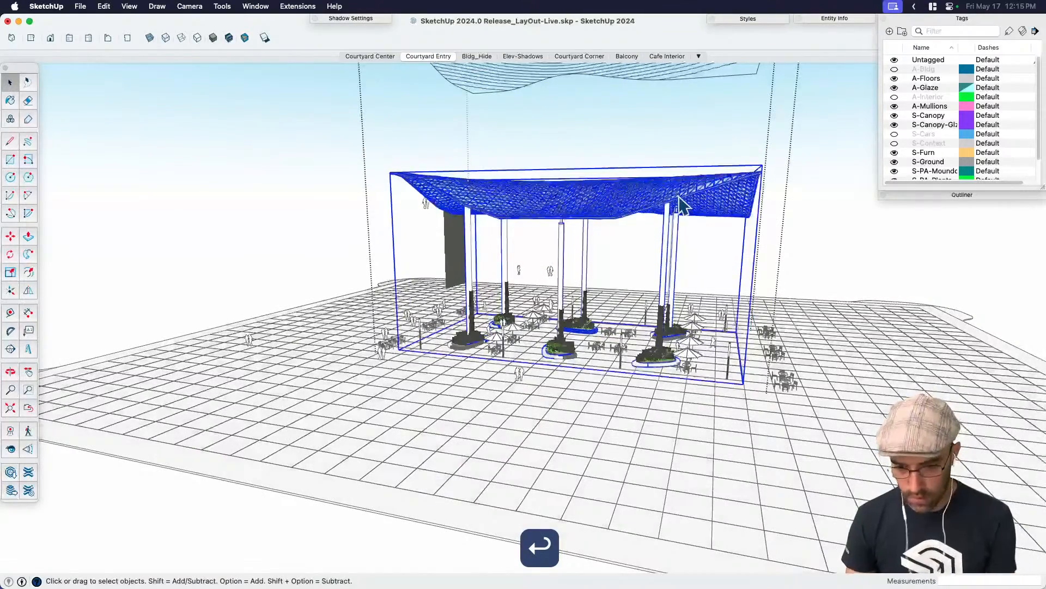
key("BackSpace")
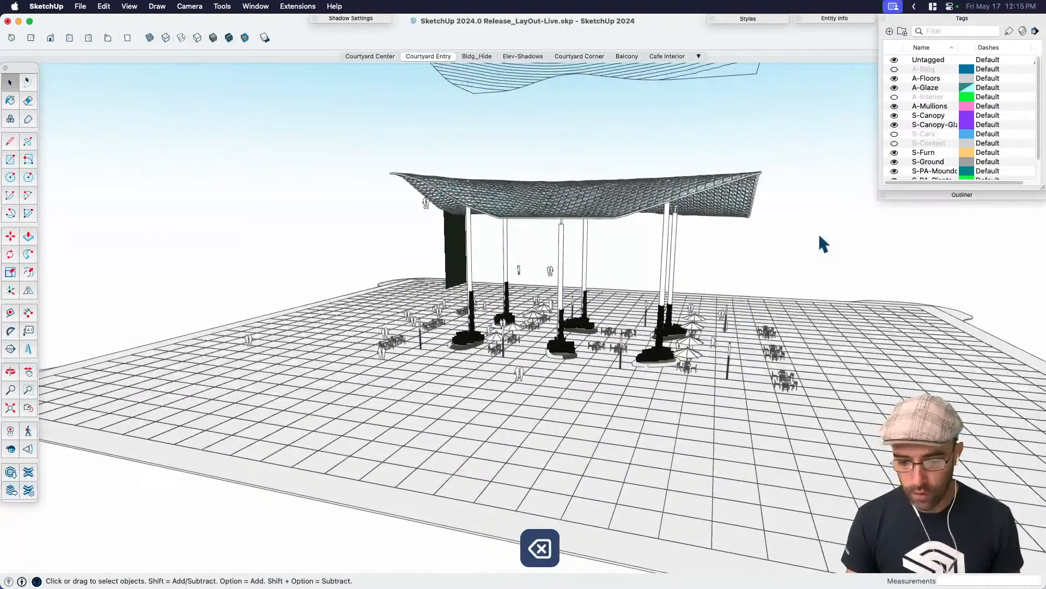
Examine the group of contoured, curved and flat layers above the canopy from several angles.
middle_click_drag(818, 233, 554, 372)
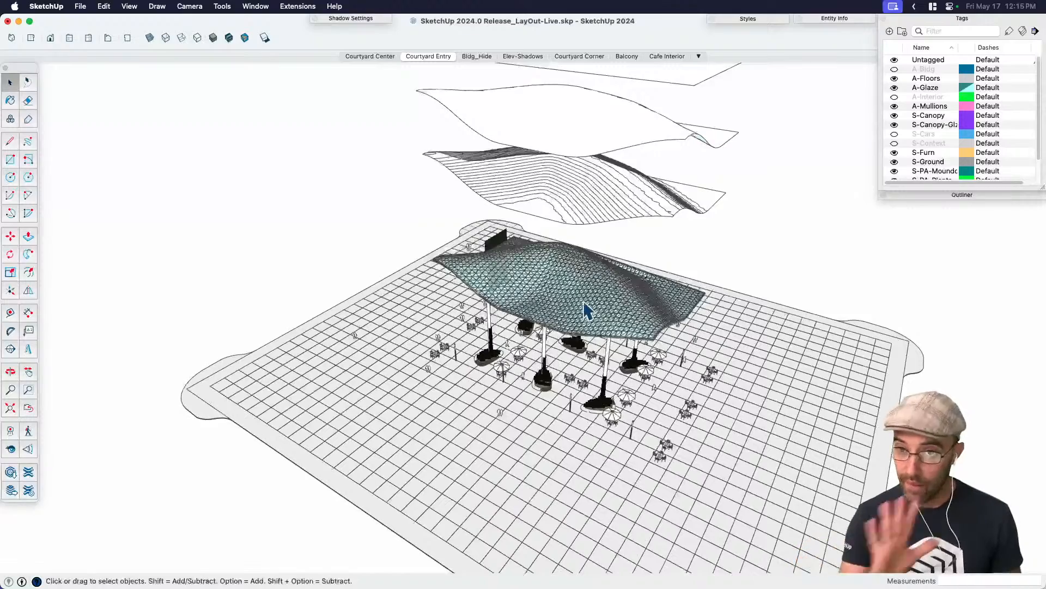
scroll(586, 311, "down", 3)
left_click(590, 169)
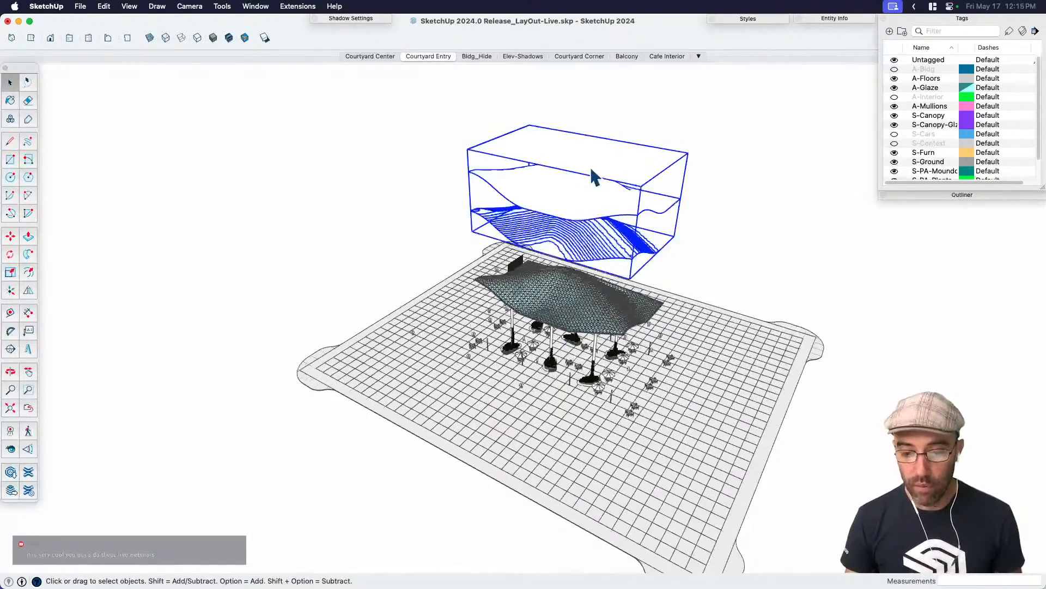
scroll(590, 166, "up", 3)
middle_click_drag(605, 178, 588, 149)
scroll(484, 171, "up", 5)
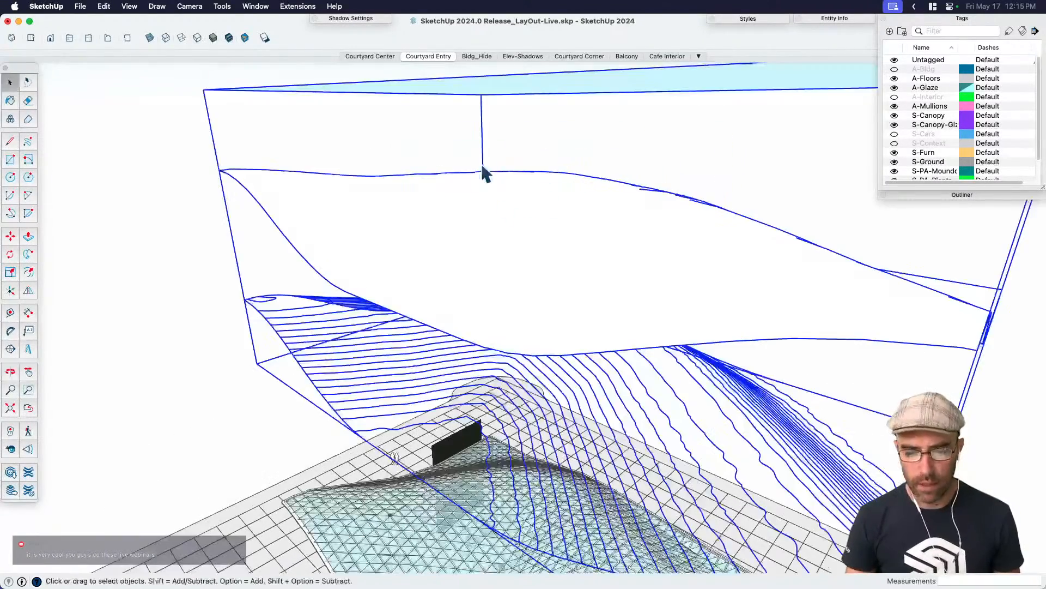
scroll(547, 273, "down", 2)
middle_click_drag(547, 273, 595, 236)
middle_click_drag(622, 187, 693, 231)
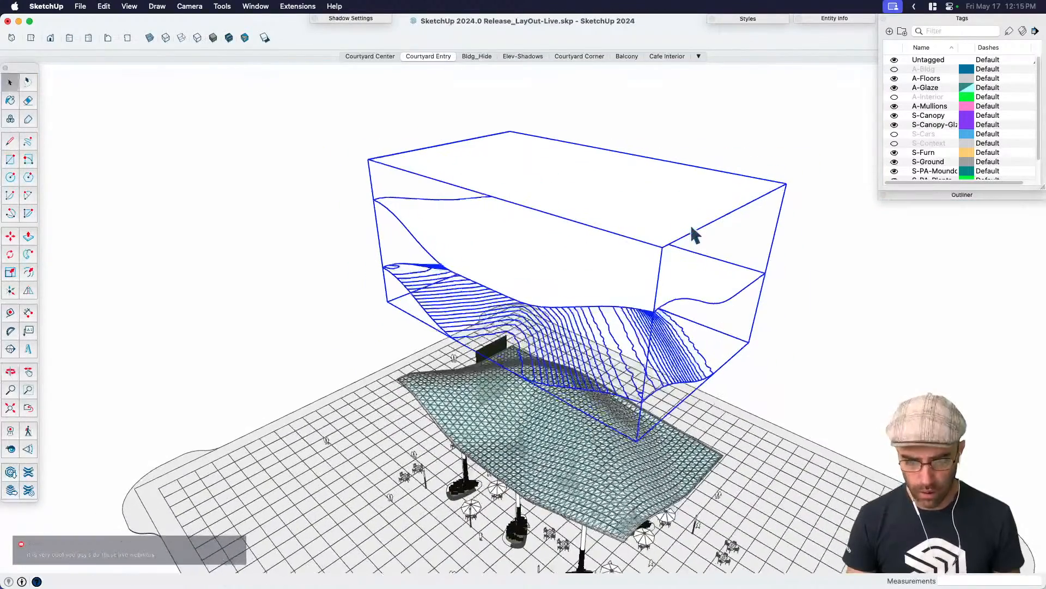
Inside the layers group, paint the flat top plane and the blank curved surface with a translucent colour at 52% opacity.
double_click(674, 198)
key("b")
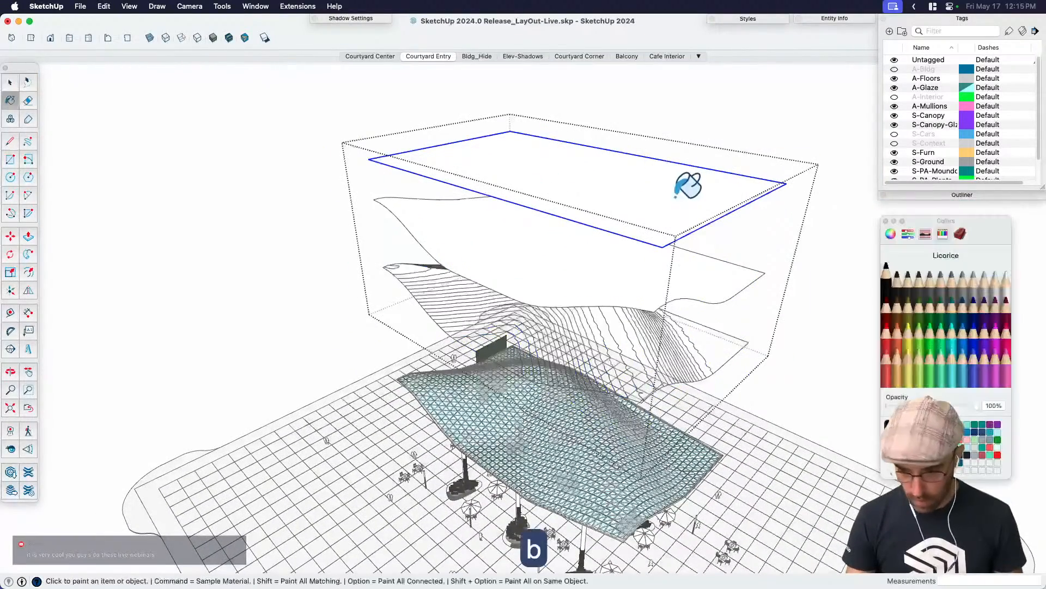
left_click(993, 381)
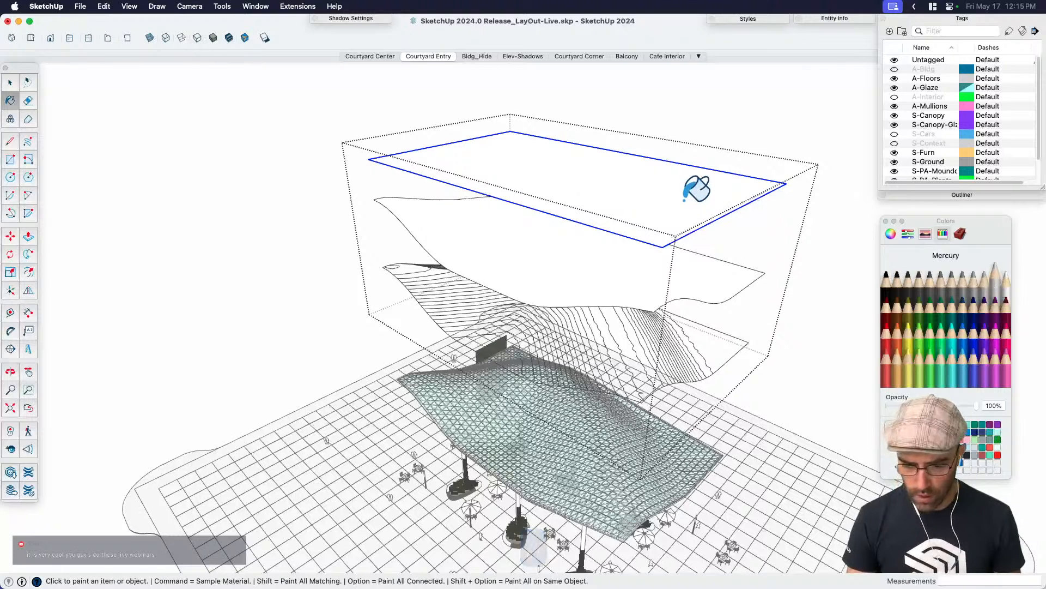
left_click(918, 355)
left_click(935, 405)
left_click(717, 190)
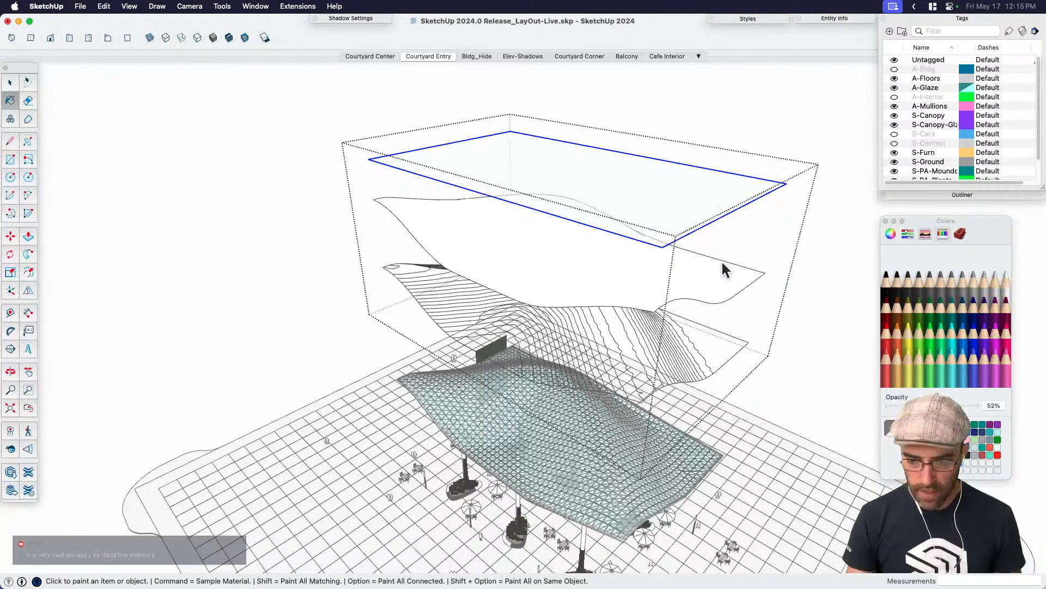
left_click(727, 287)
key("space")
left_click(886, 221)
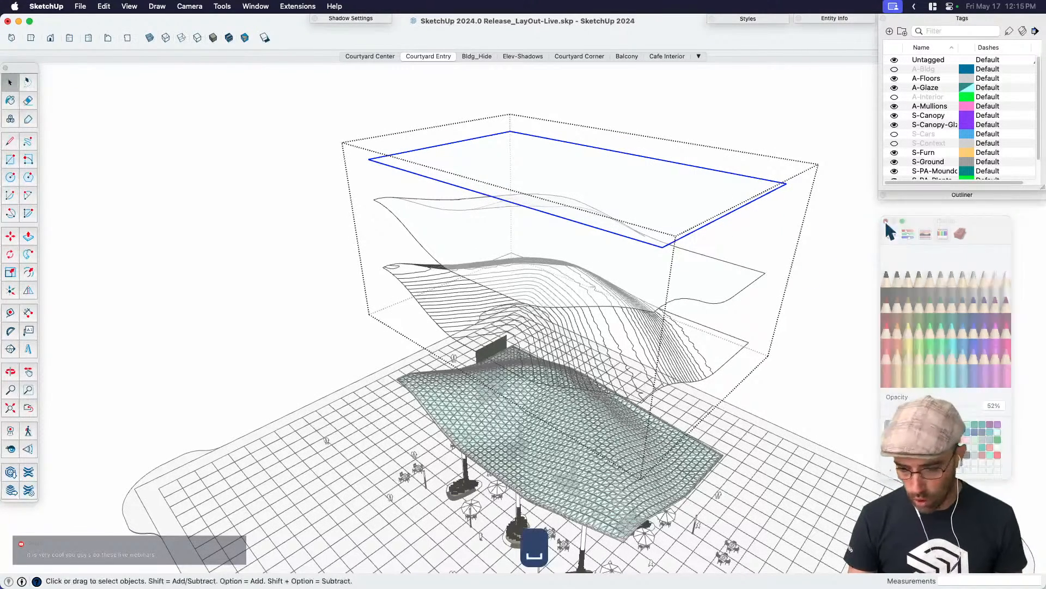
left_click(758, 122)
Examine the exploded stack of layers above the canopy and columns from closer up and lower down.
middle_click_drag(611, 367, 534, 327)
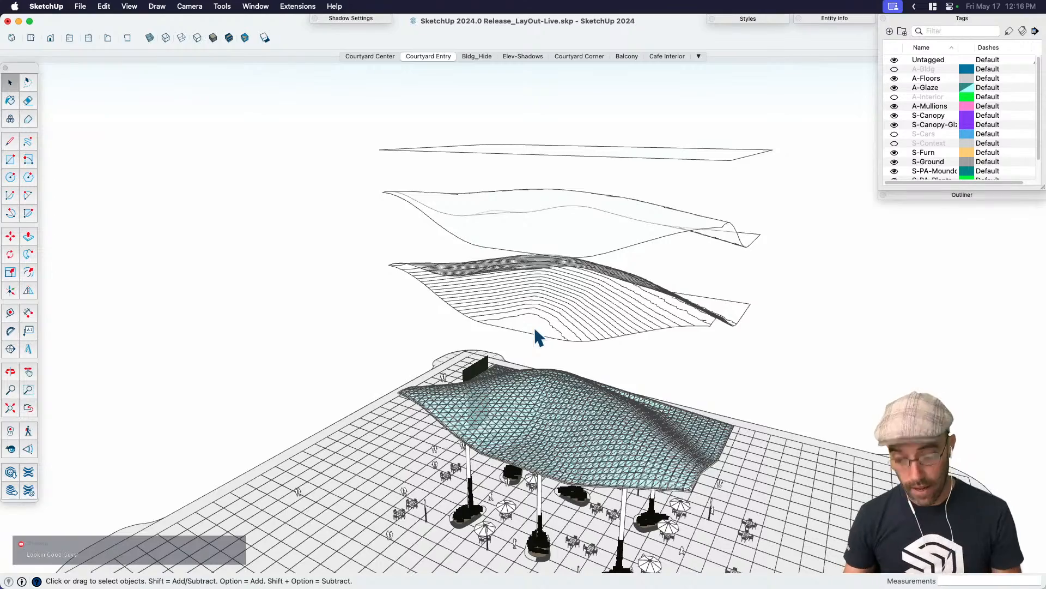
scroll(678, 443, "up", 3)
key("h")
scroll(661, 432, "up", 5)
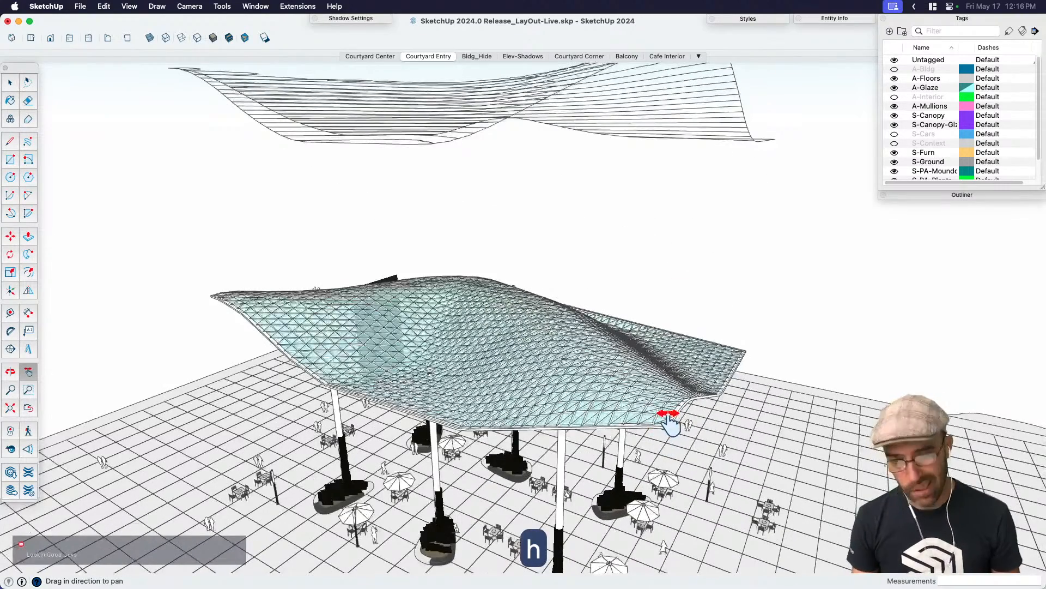
key("space")
scroll(653, 388, "down", 3)
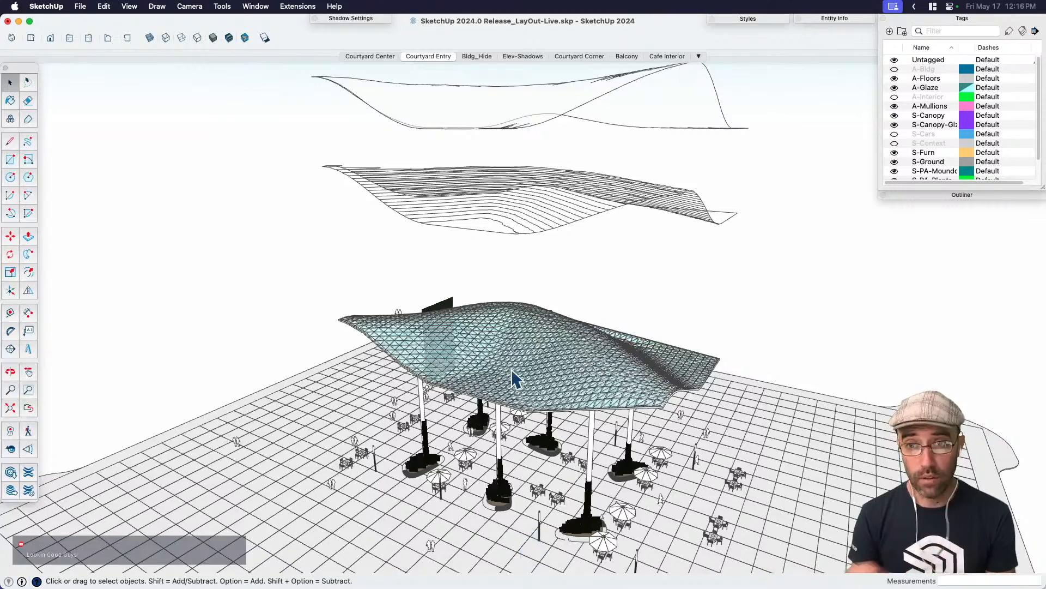
scroll(610, 381, "down", 2)
mouse_move(610, 382)
middle_mouse_down()
mouse_move(607, 311)
mouse_move(628, 362)
mouse_move(611, 376)
middle_mouse_up()
key("space")
left_click(571, 251)
scroll(594, 292, "down", 3)
middle_click_drag(629, 291, 566, 302)
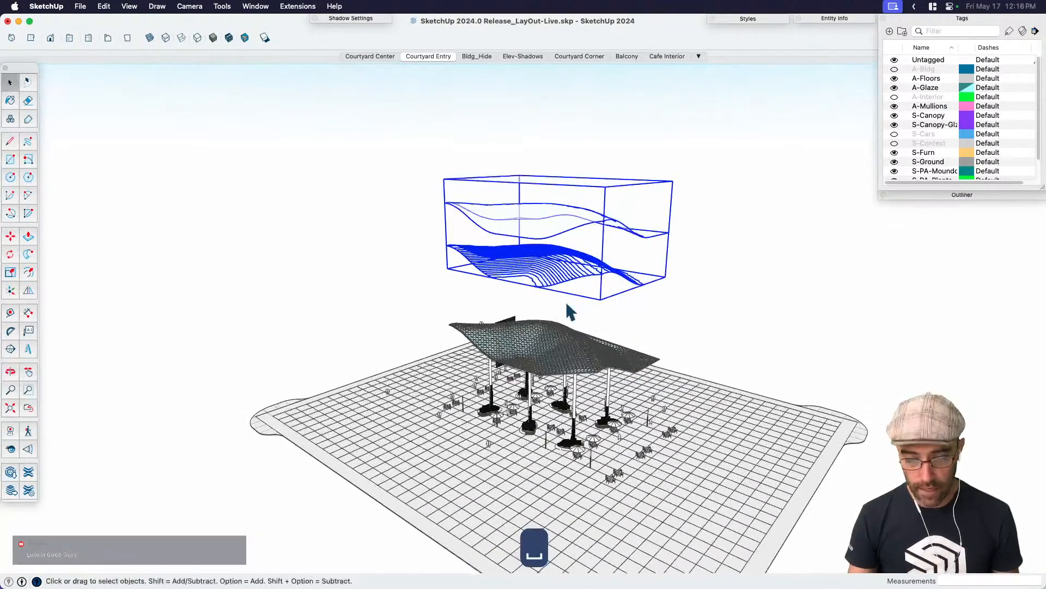
key("m")
scroll(696, 285, "up", 3)
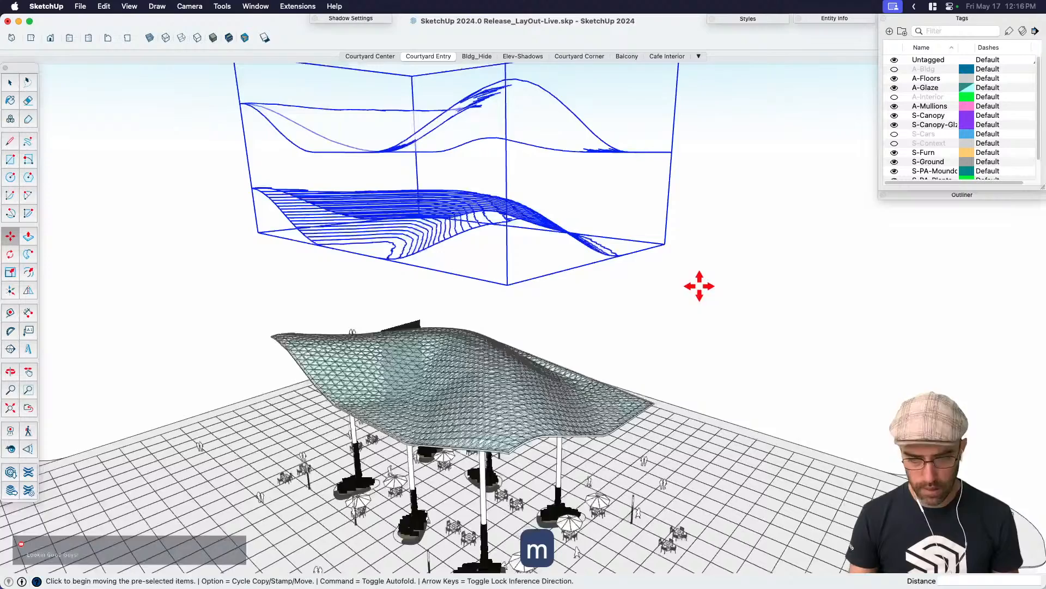
scroll(731, 273, "down", 3)
left_click(731, 273)
key("space")
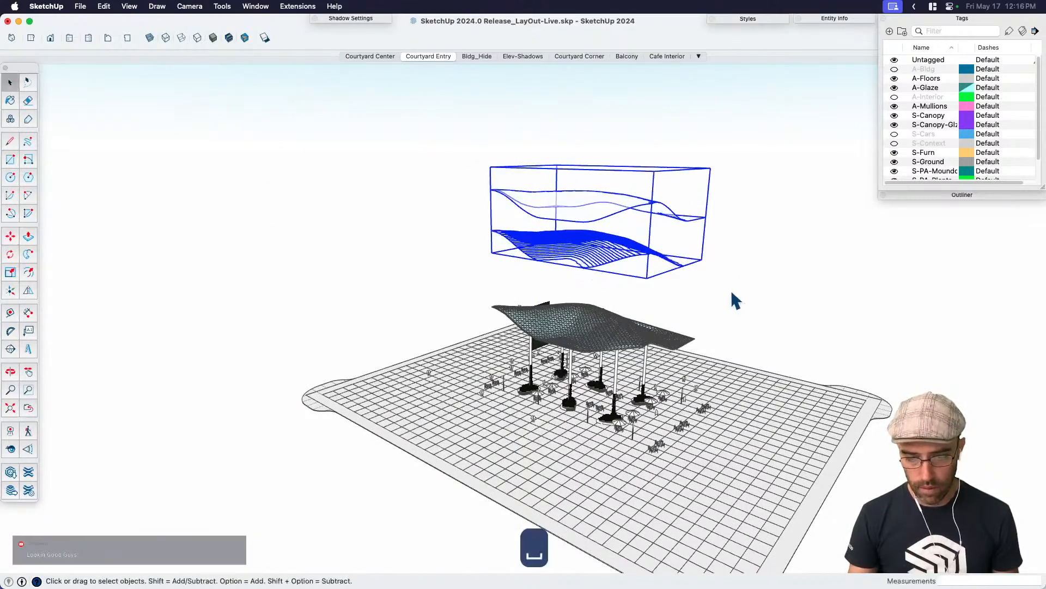
middle_click_drag(731, 292, 708, 369)
key("space")
scroll(709, 367, "up", 1)
left_click(773, 305)
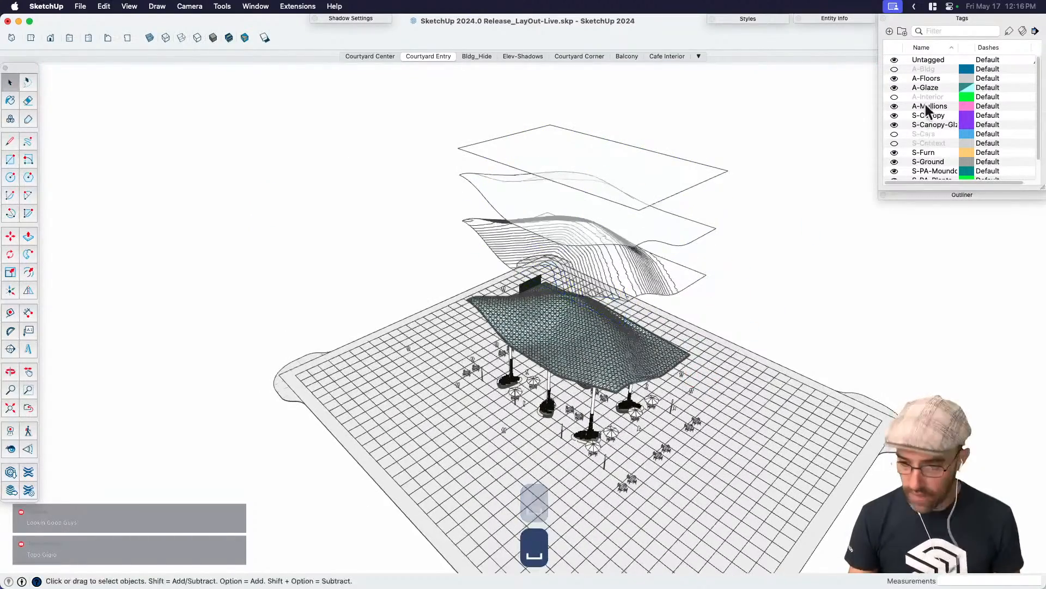
Select the group of layers above the canopy and create a new tag named S-Axo.
left_click(635, 206)
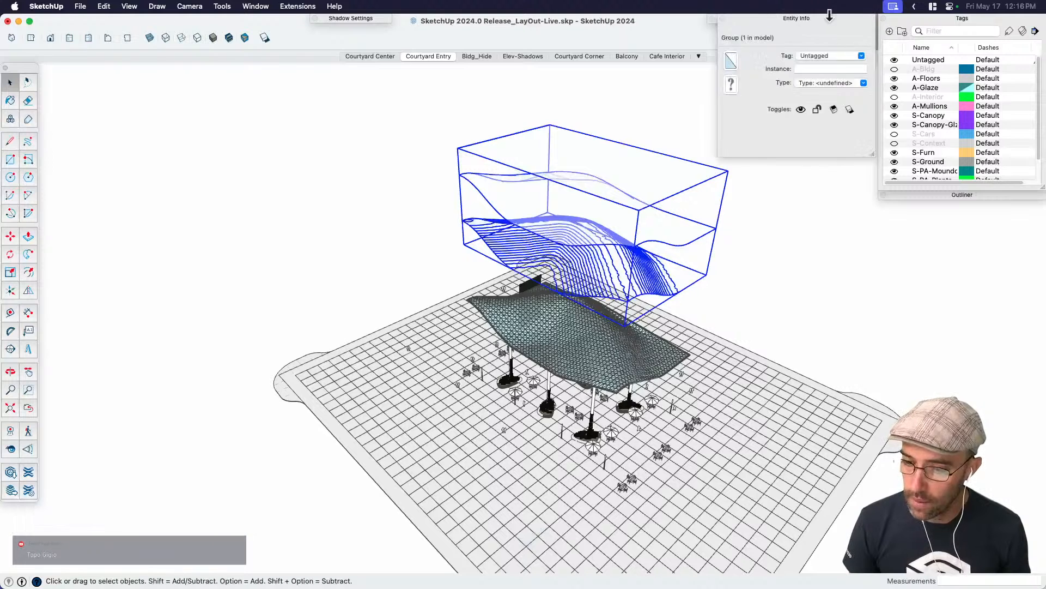
left_click(890, 31)
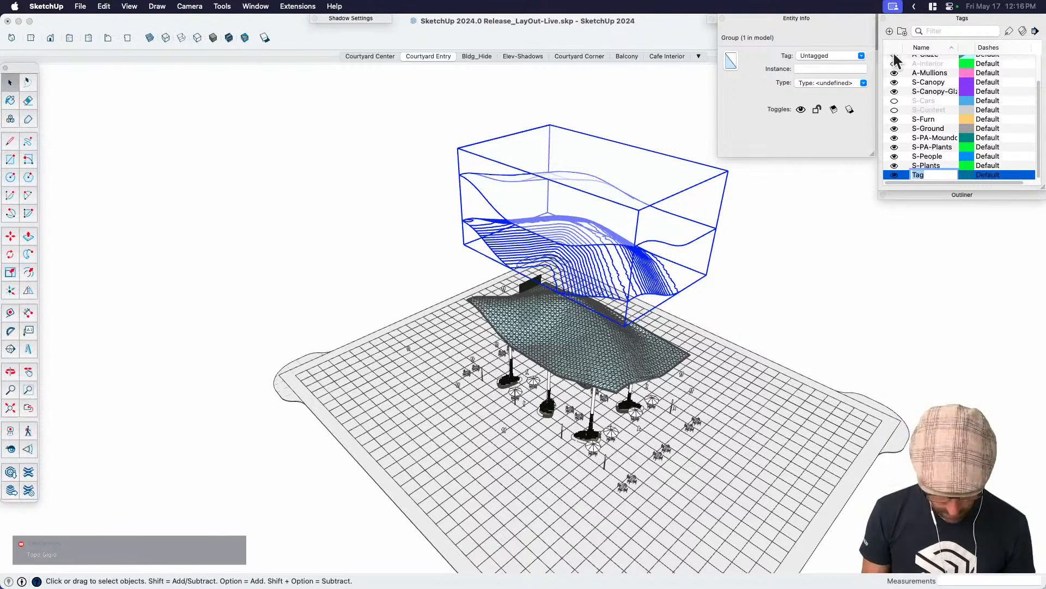
type("s")
key("BackSpace")
type("S-")
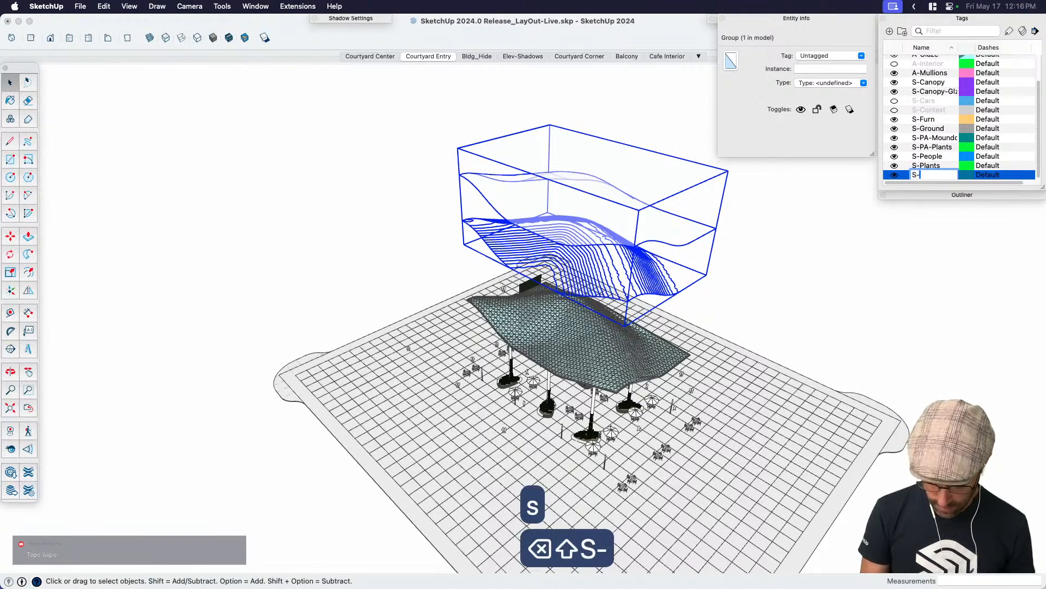
type("Axo")
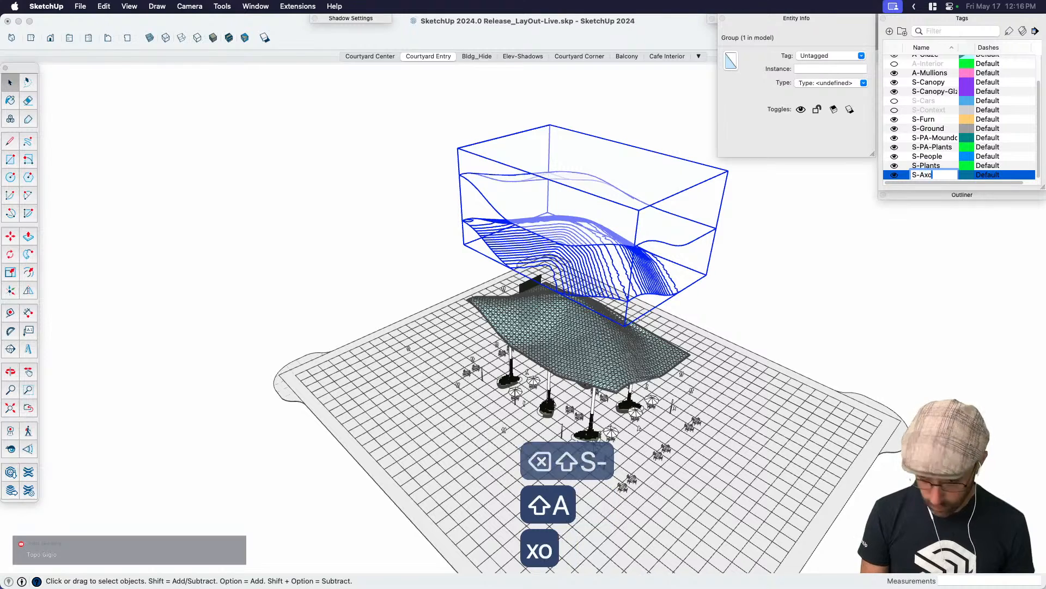
key("Return")
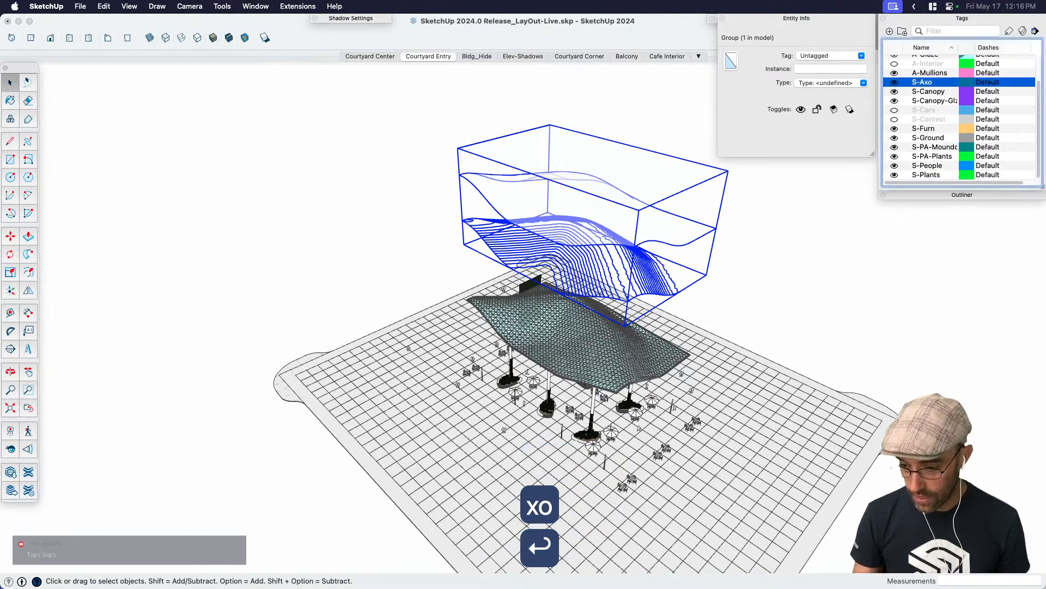
Assign the S-Axo tag to the selected group of layers.
left_click(856, 56)
scroll(826, 85, "down", 5)
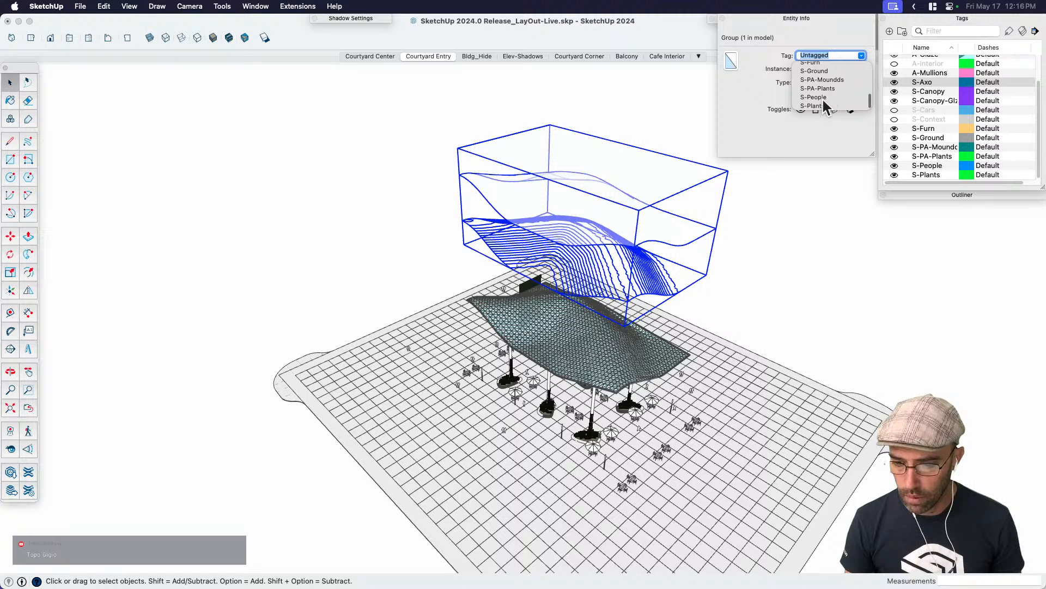
scroll(824, 88, "up", 1)
scroll(818, 75, "up", 1)
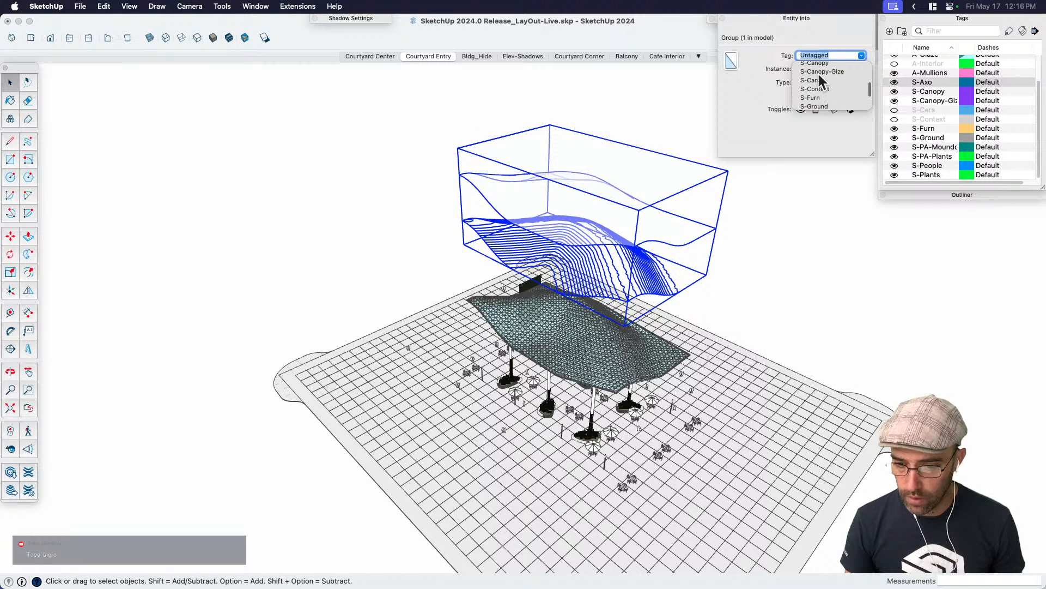
Assign the group of exploded layers above the canopy to the S-Axo tag and save the model.
left_click(816, 70)
left_click(852, 280)
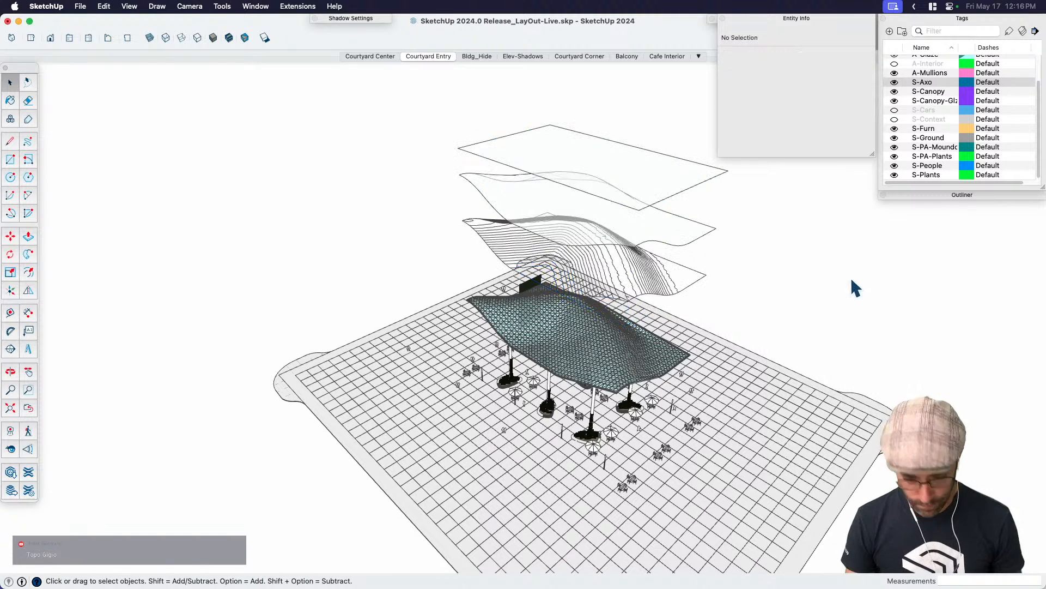
key("super+s")
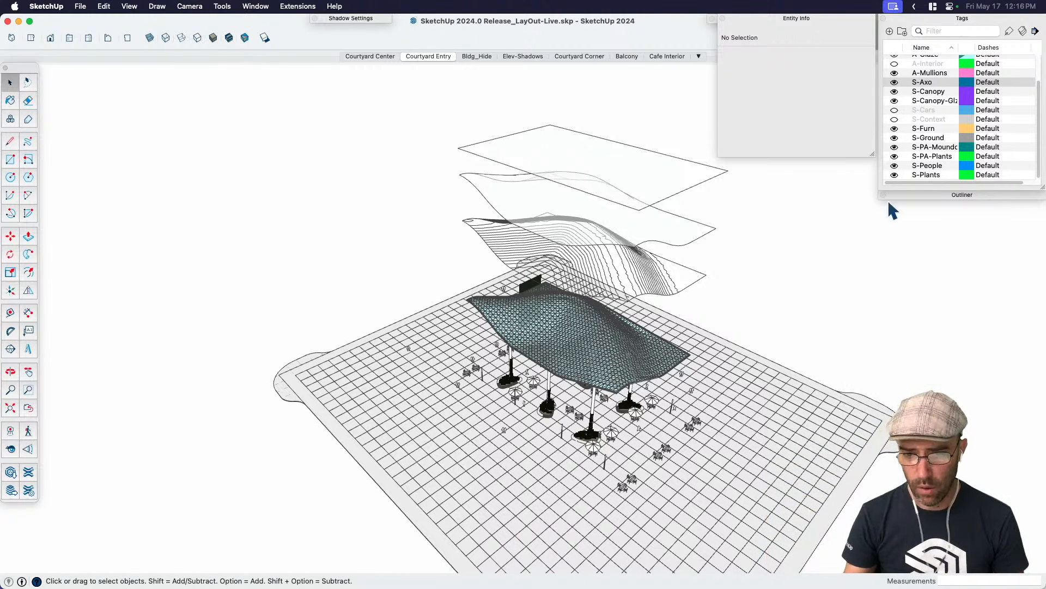
Switch to LayOut and update the model reference of the building viewport on the Canopy Detail page.
key("super+Tab")
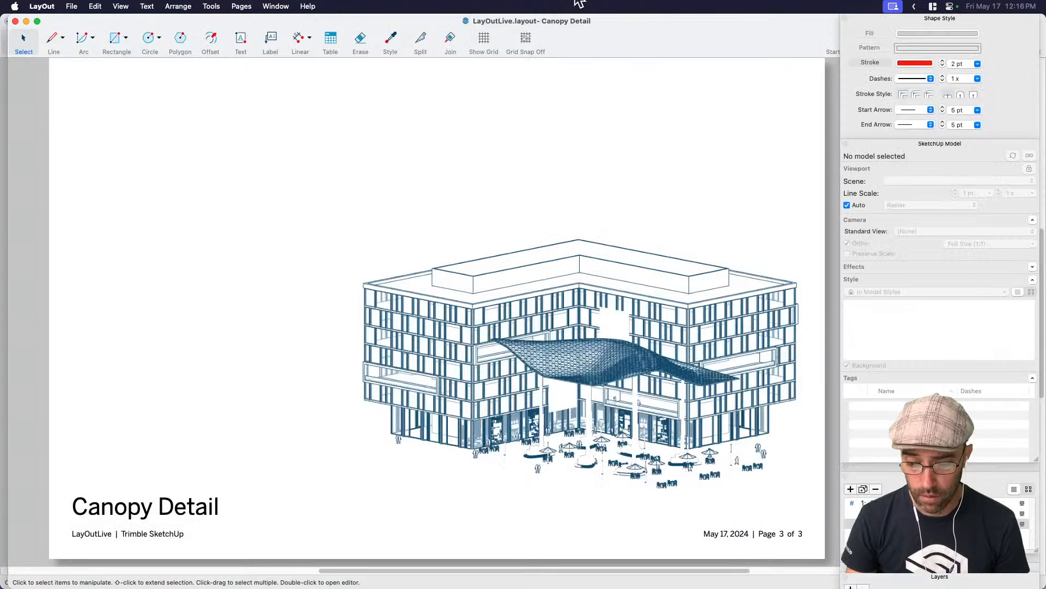
left_click(625, 281)
right_click(687, 284)
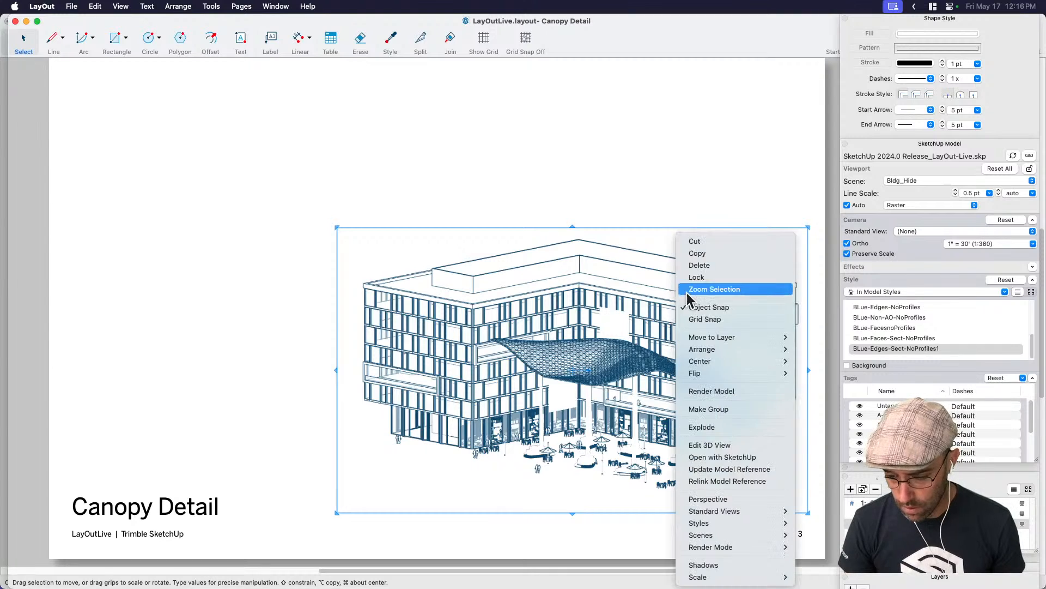
left_click(733, 470)
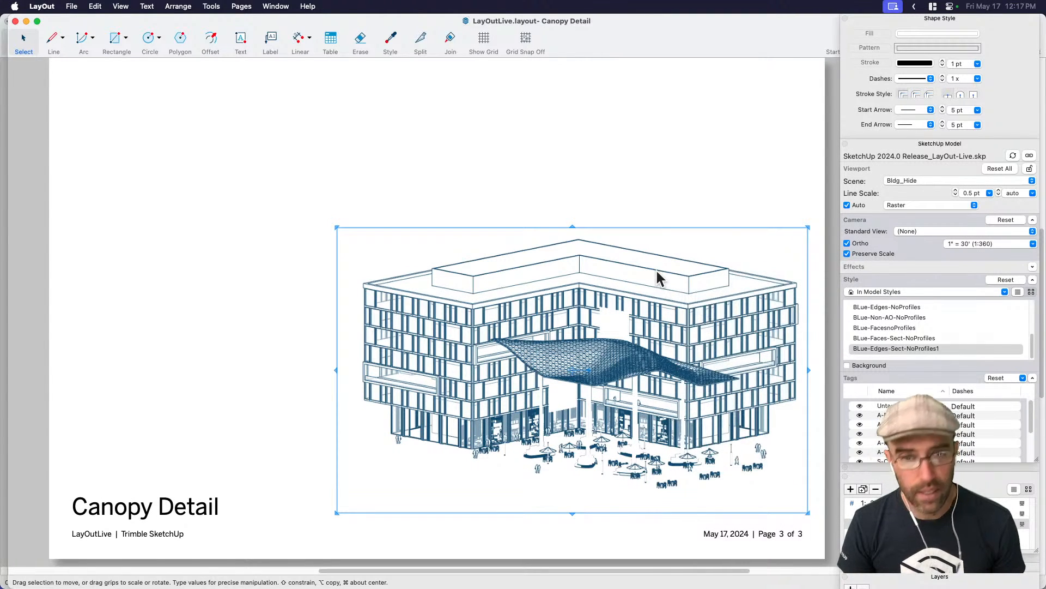
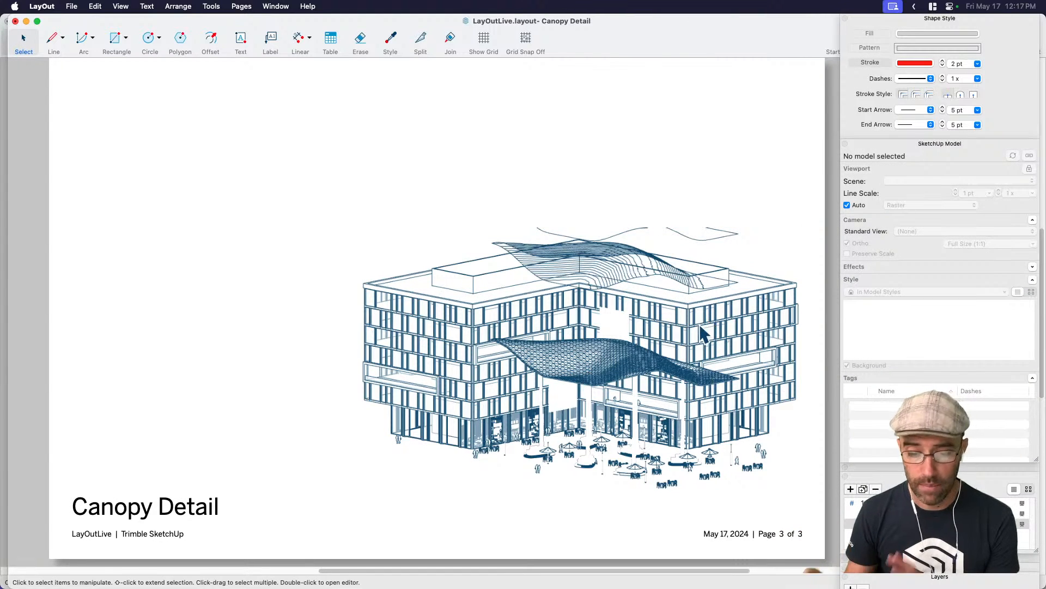
Extend the building viewport upward so its frame takes in all the exploded layers above the canopy.
left_click(690, 351)
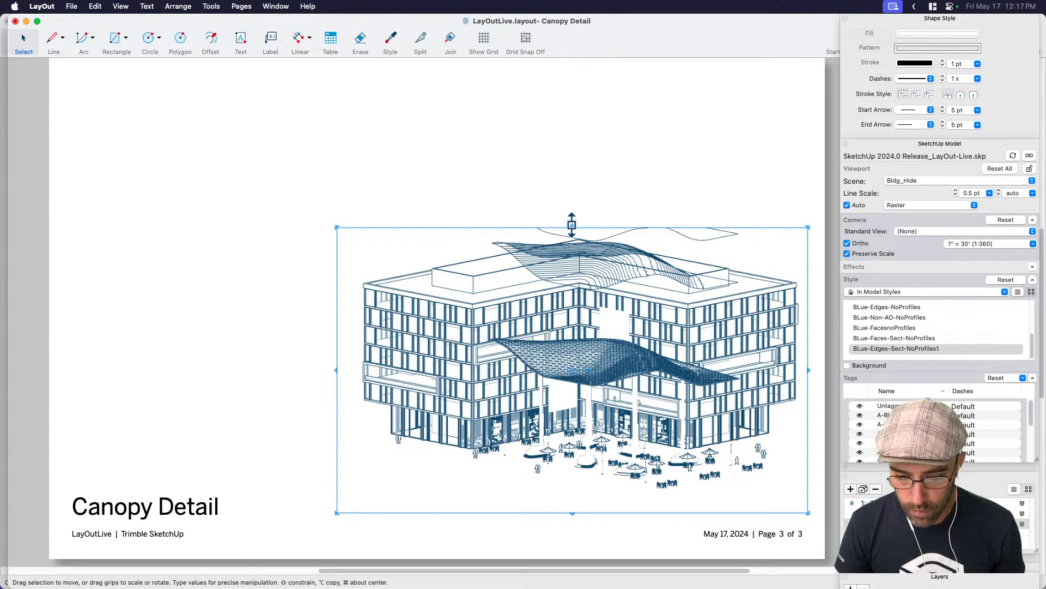
left_click_drag(572, 225, 589, 114)
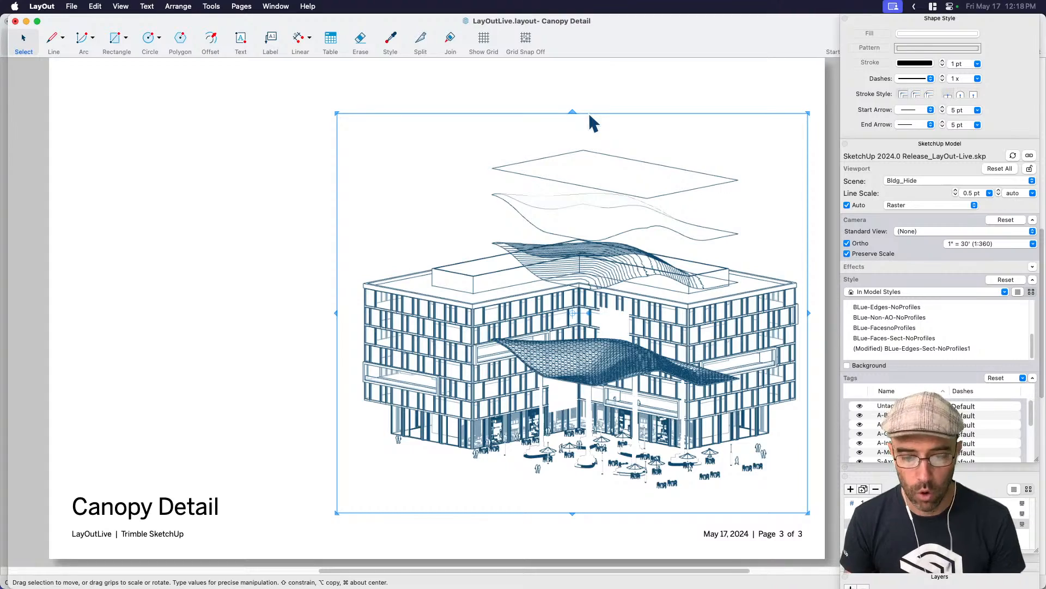
Examine the linework of the exploded canopy layers above the roof up close.
scroll(593, 207, "up", 5)
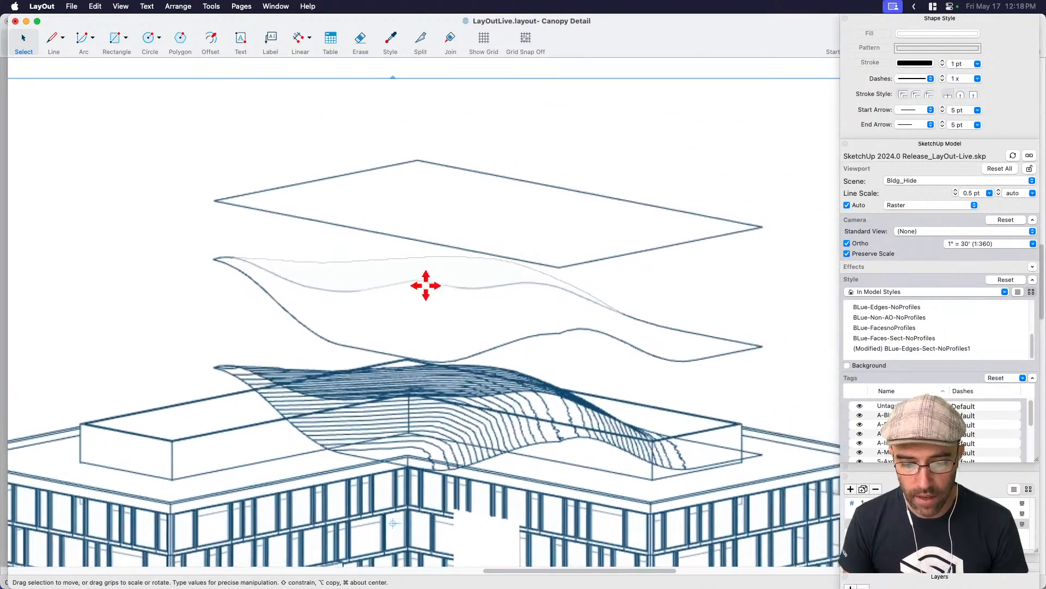
scroll(565, 397, "up", 5)
scroll(416, 303, "down", 2)
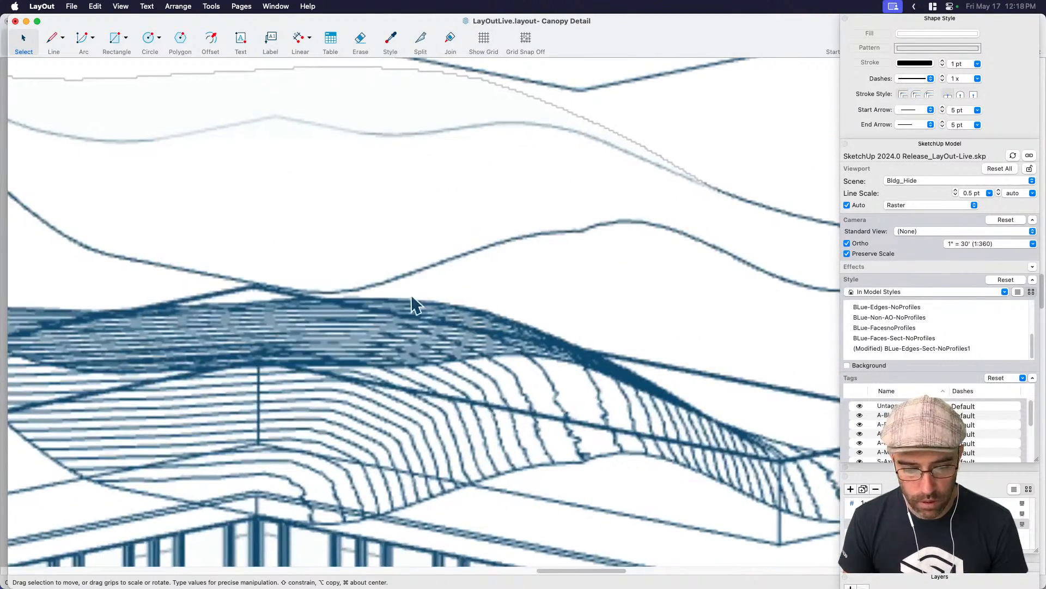
scroll(320, 287, "up", 2)
scroll(460, 327, "down", 2)
scroll(509, 345, "down", 3)
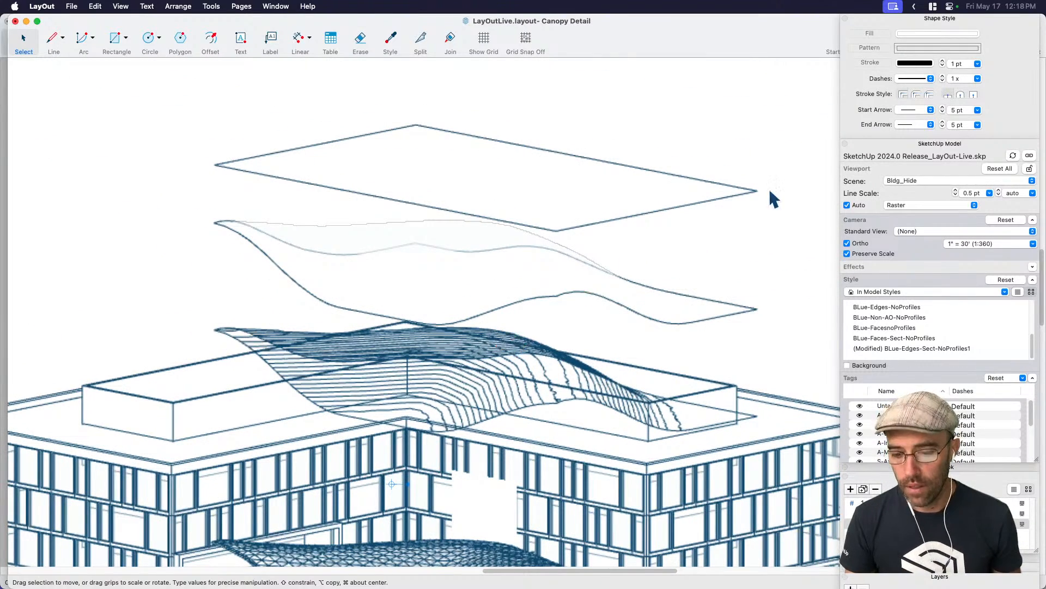
scroll(770, 190, "up", 3)
scroll(750, 194, "down", 2)
key("l")
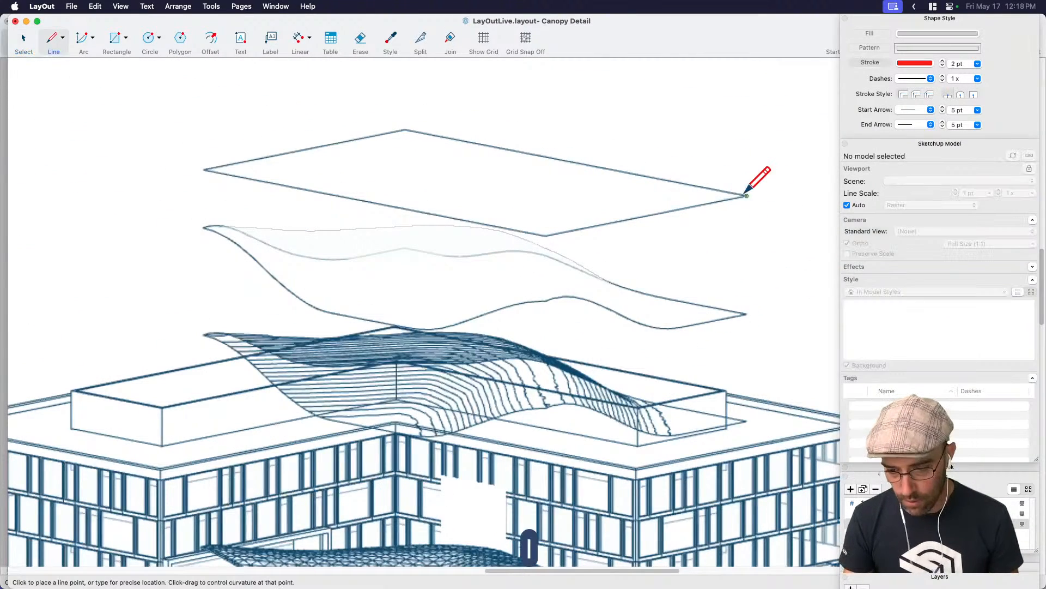
scroll(747, 195, "up", 2)
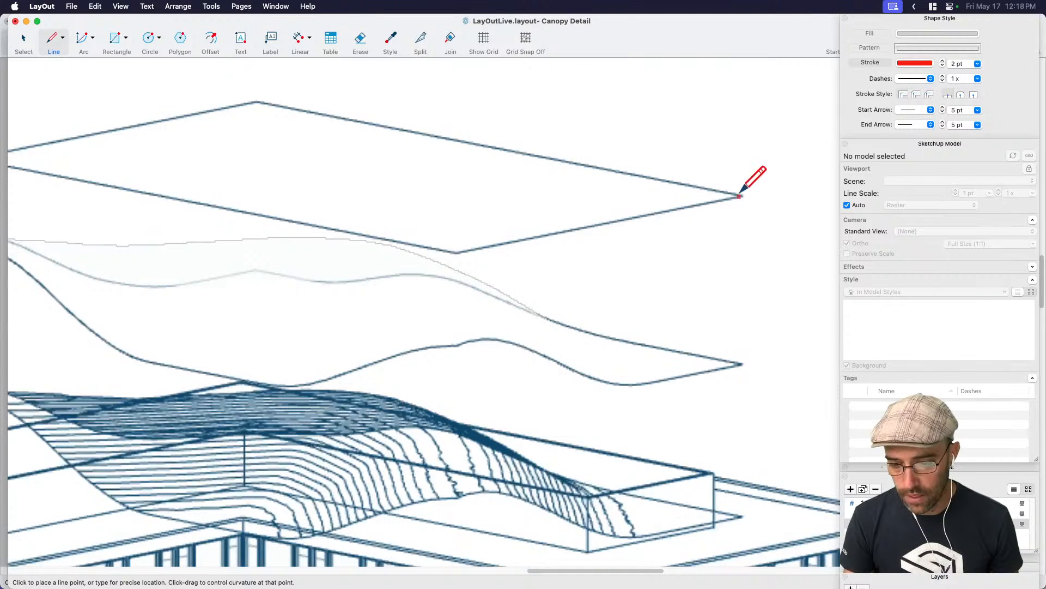
scroll(745, 197, "up", 2)
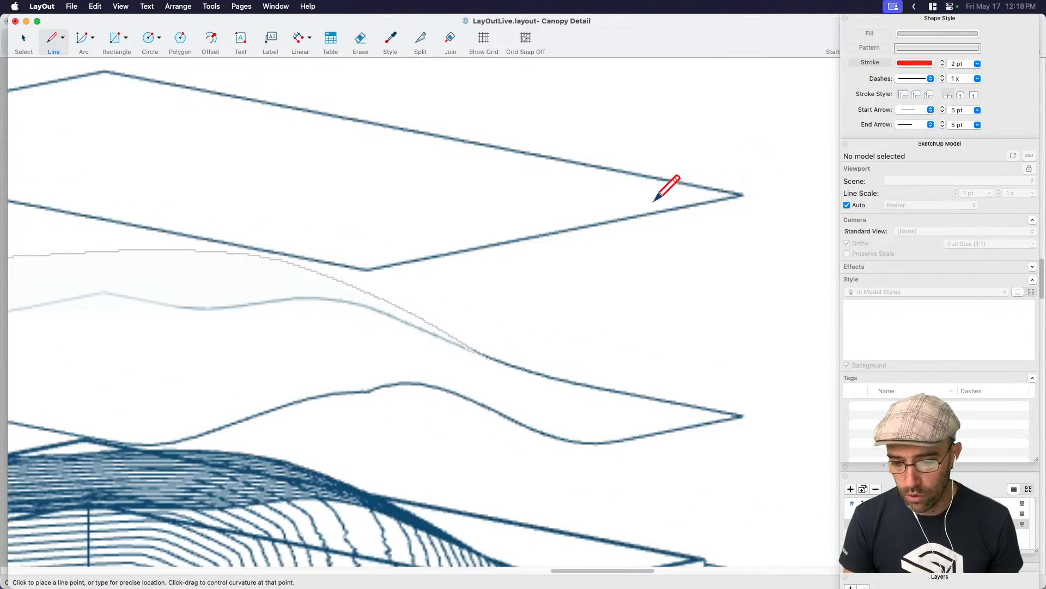
scroll(739, 194, "down", 6)
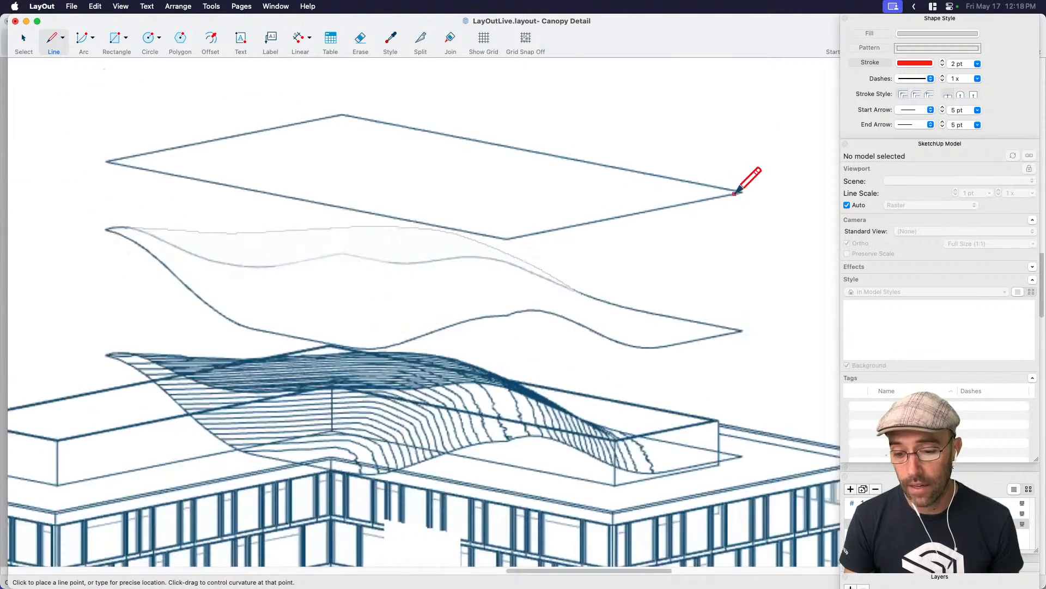
key("space")
left_click(660, 313)
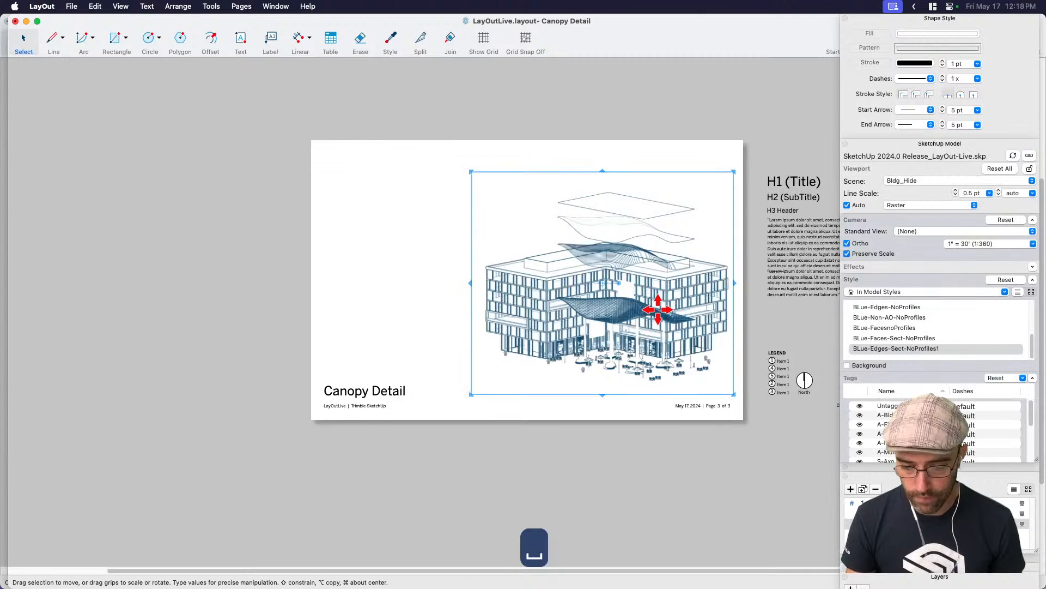
left_click(647, 449)
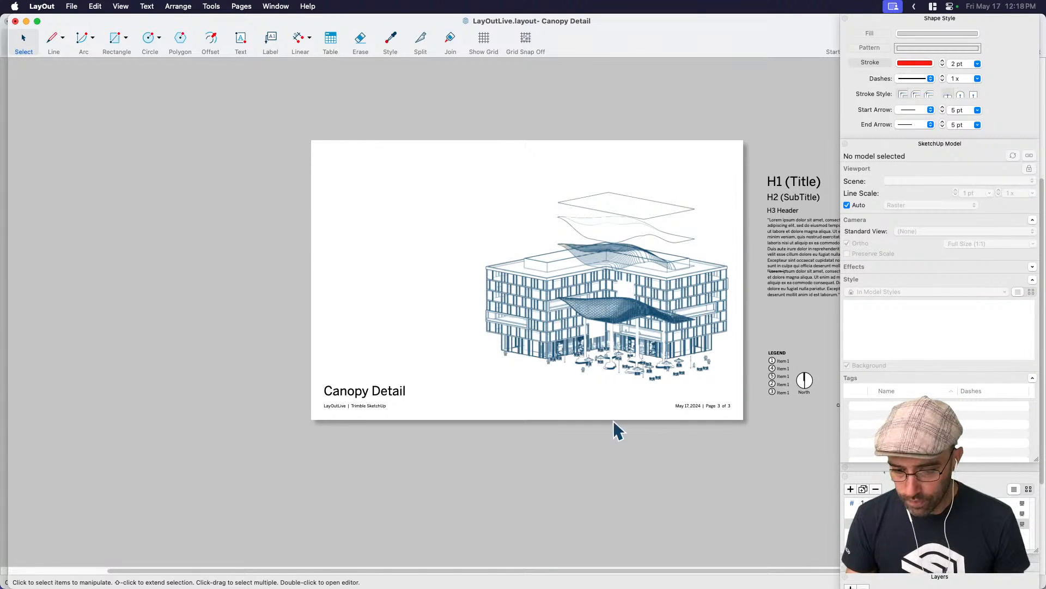
Hide the S-PA-Plants tag in the building viewport.
left_click(598, 327)
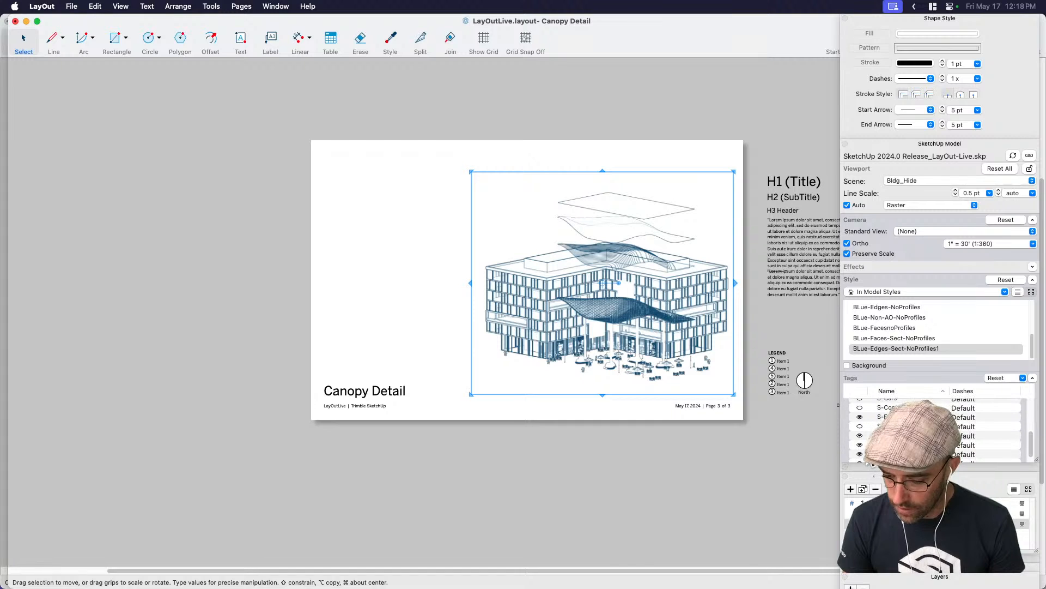
left_click(860, 445)
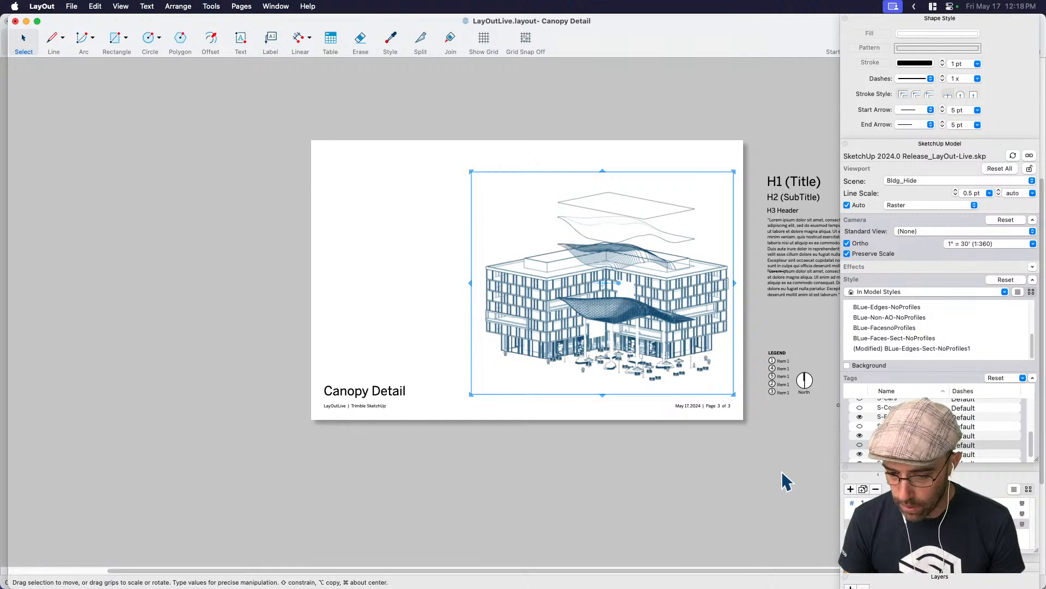
left_click(750, 482)
scroll(685, 321, "up", 5)
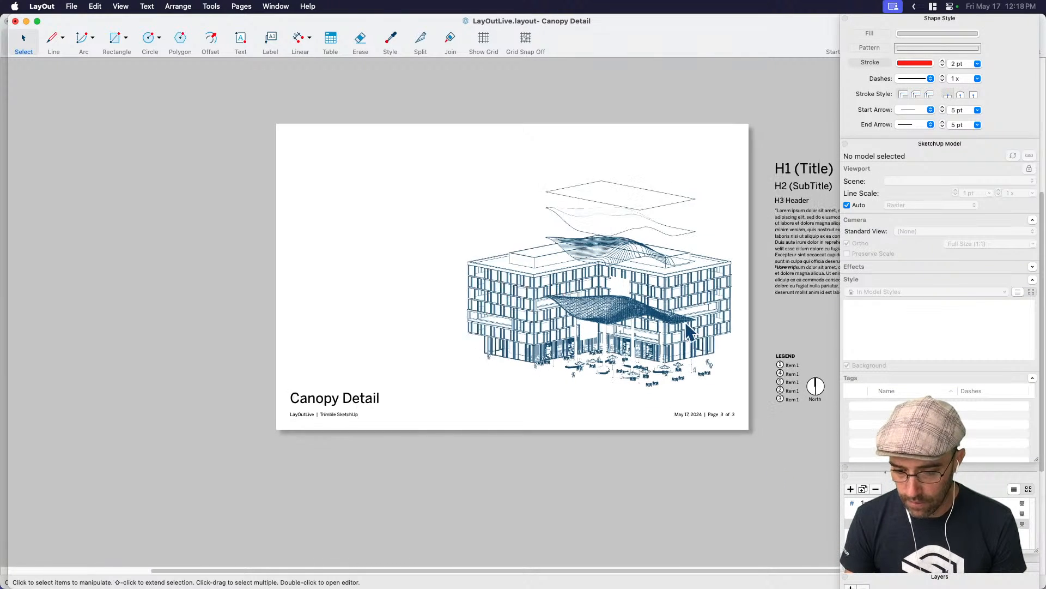
left_click(671, 320)
scroll(927, 430, "down", 5)
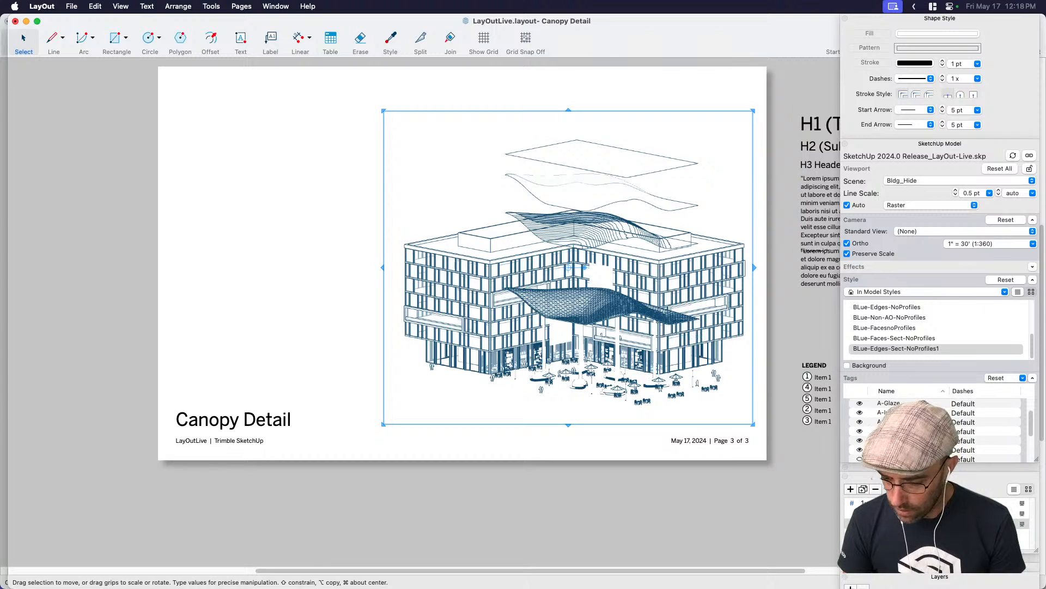
left_click(725, 506)
left_click(542, 346)
scroll(551, 342, "up", 3)
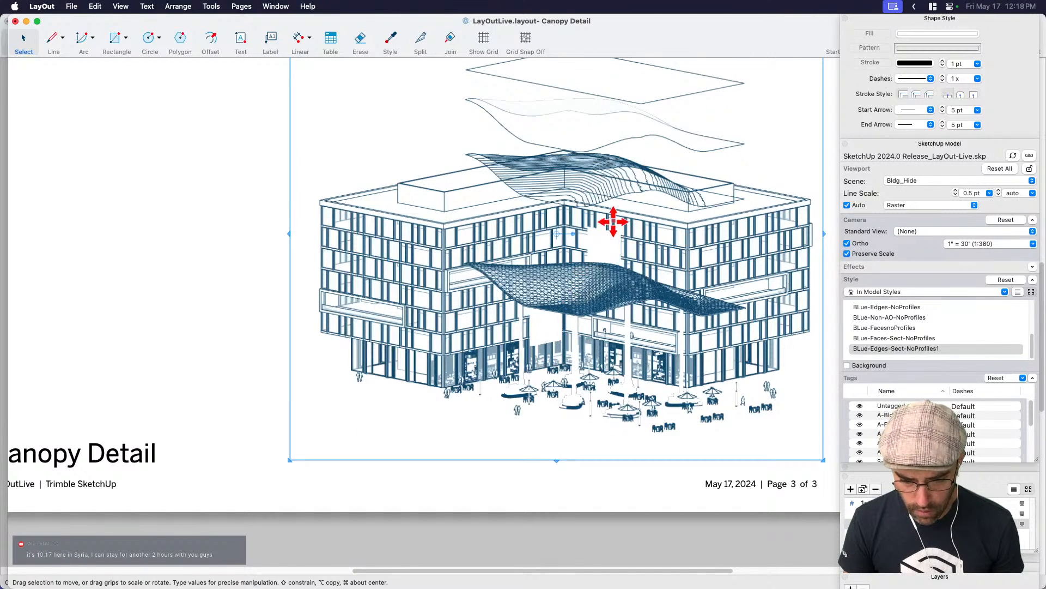
key("space")
left_click(595, 369)
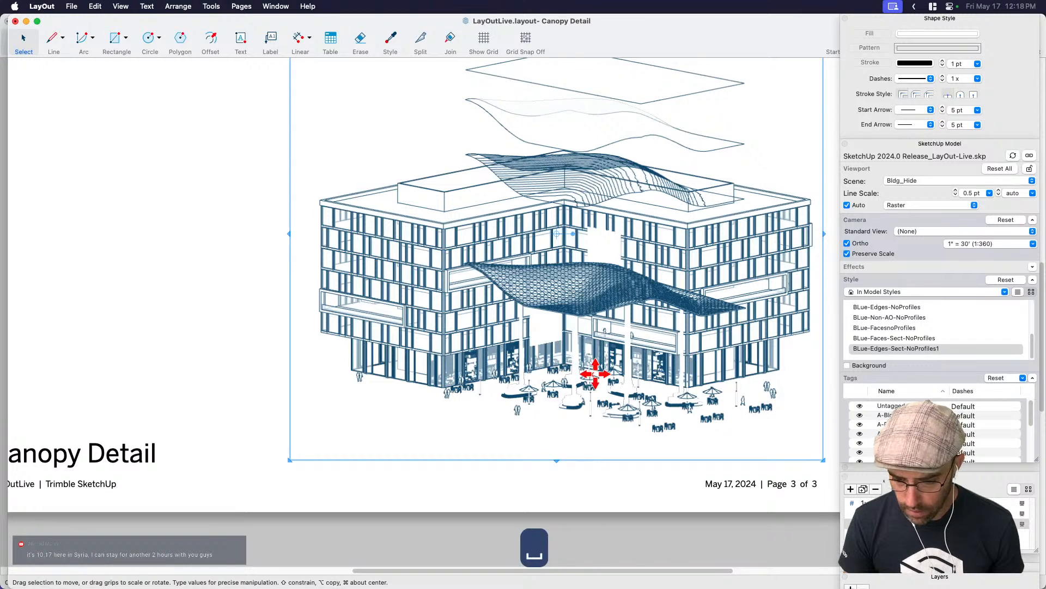
left_click_drag(595, 374, 584, 276)
key("super+z")
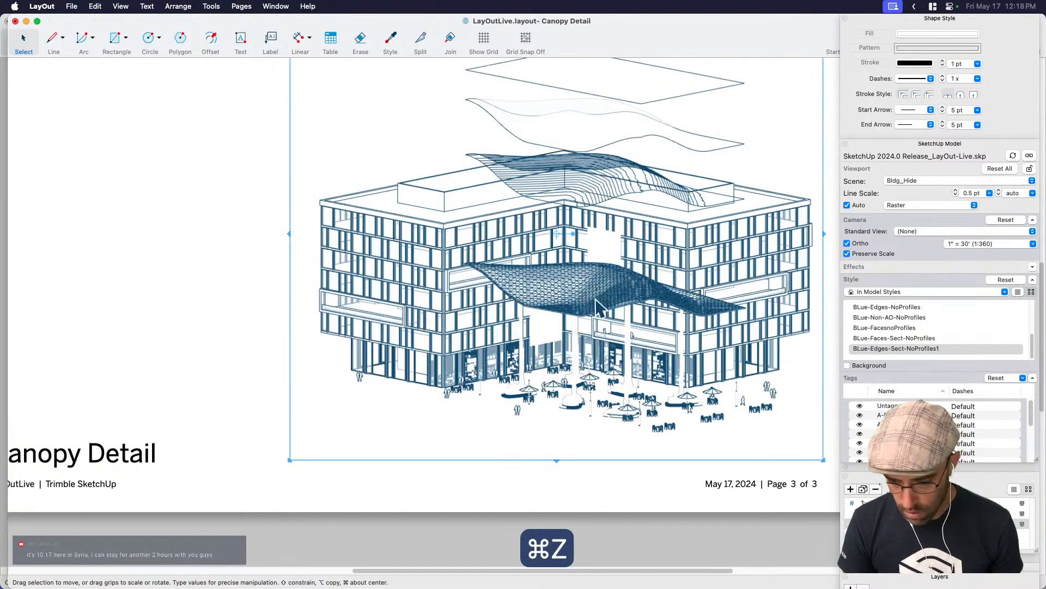
Hide the S-Plants tag in the building viewport and clear the selection.
scroll(937, 430, "down", 5)
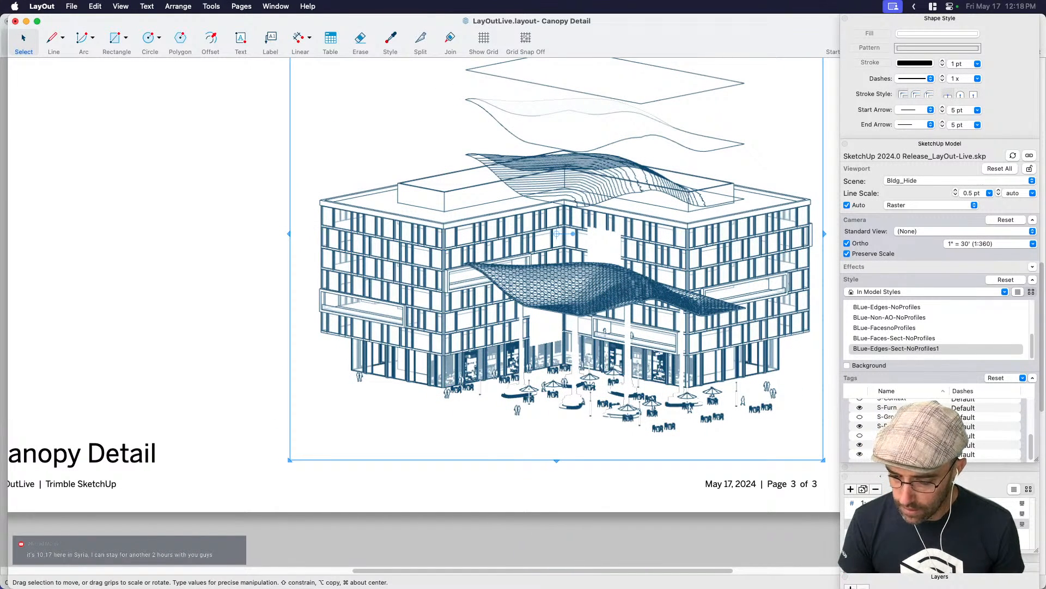
left_click(860, 454)
left_click(599, 479)
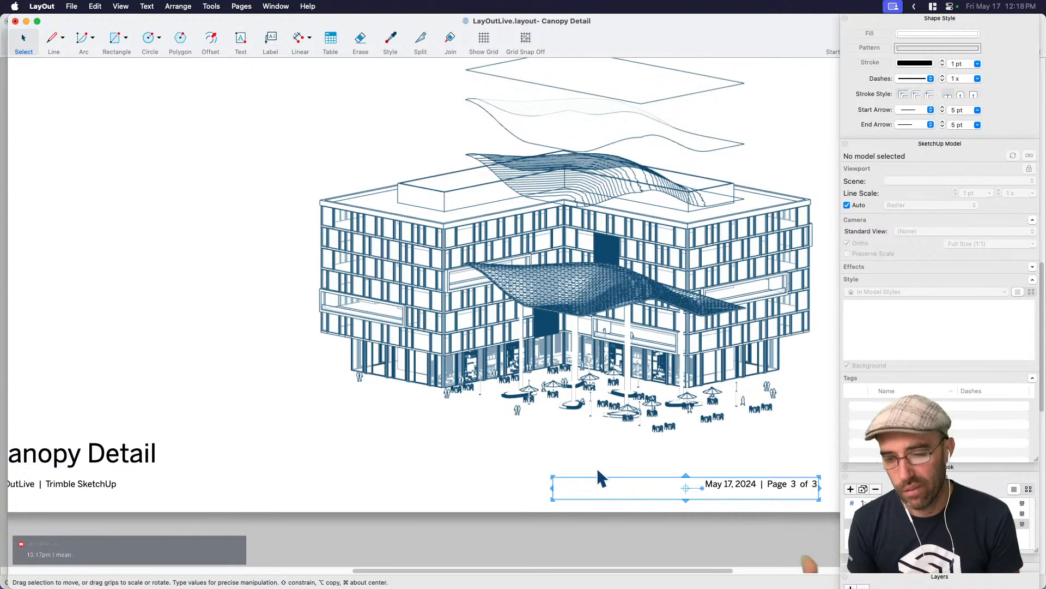
left_click(472, 509)
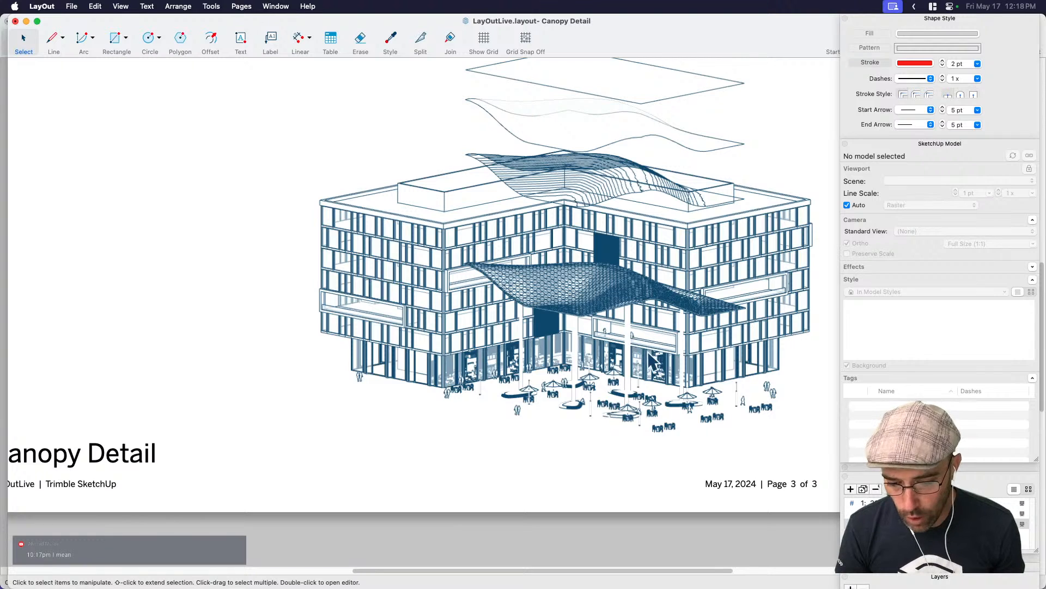
Duplicate the building viewport in place on the Canopy Detail page.
scroll(542, 308, "right", 3)
scroll(540, 303, "down", 2)
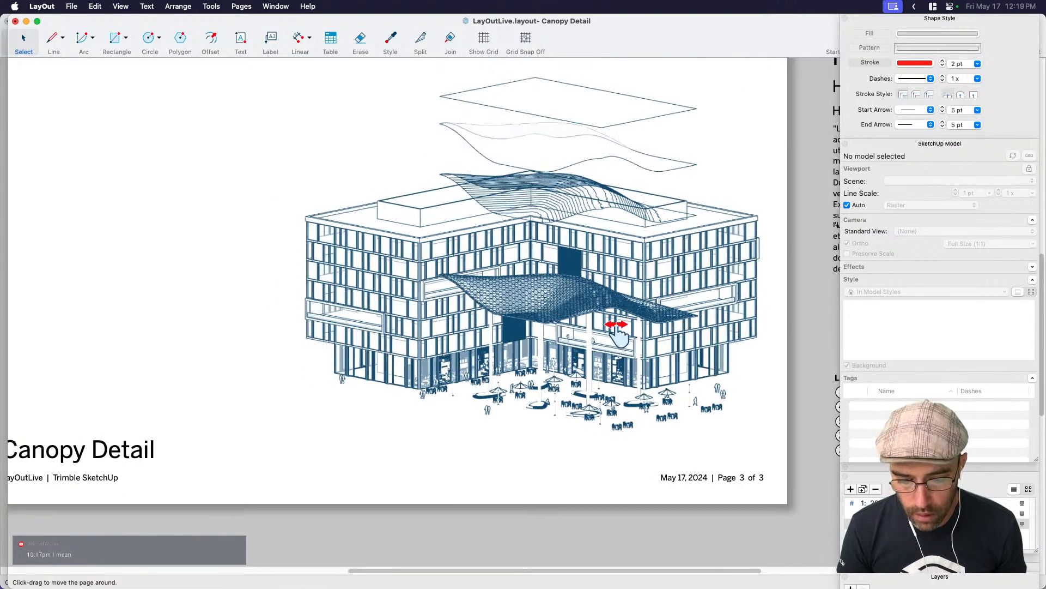
left_click(556, 309)
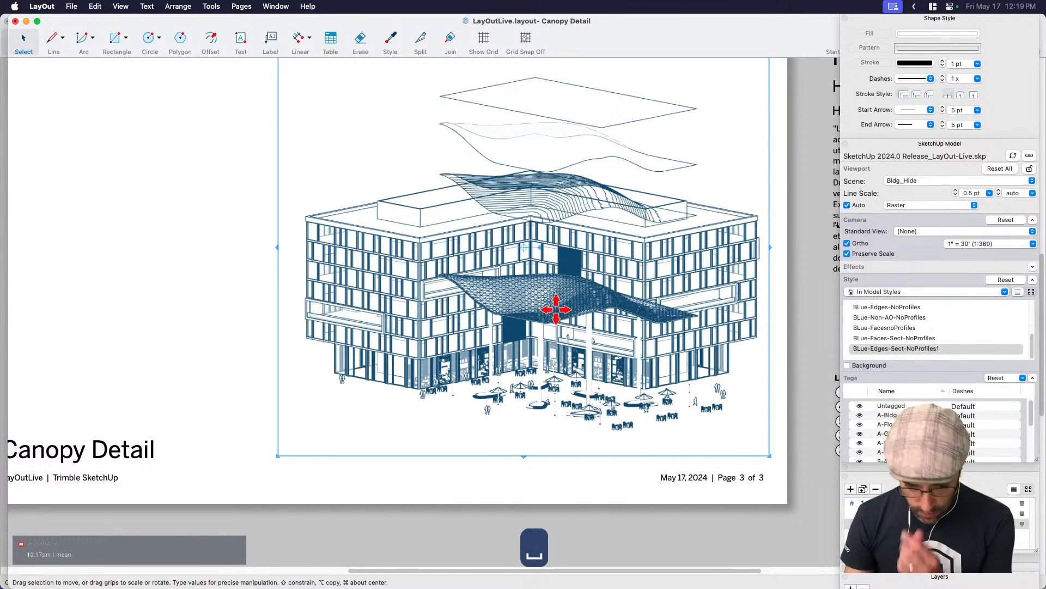
key("super+c")
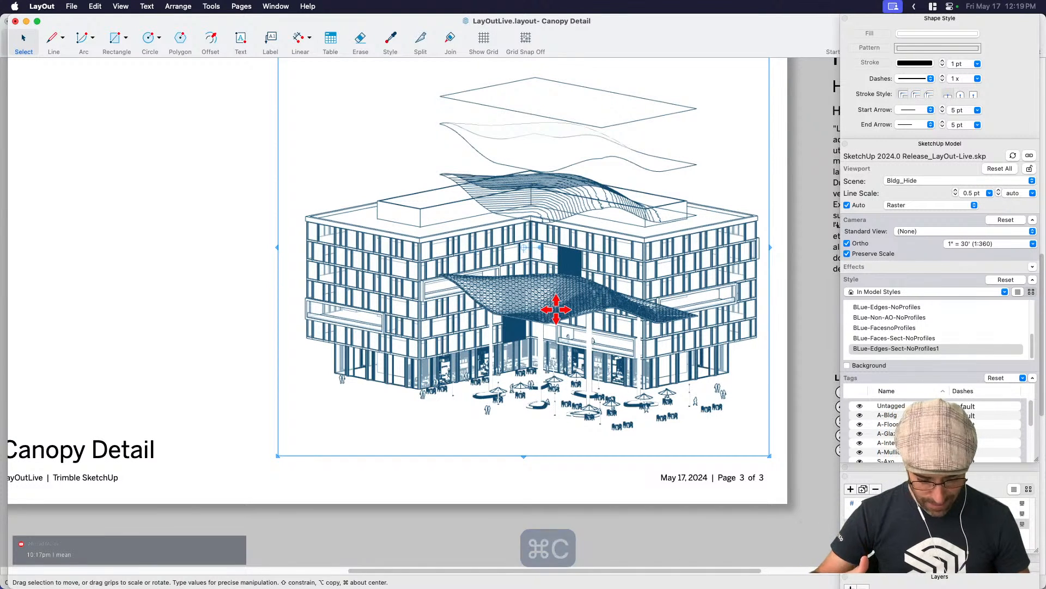
key("super+v")
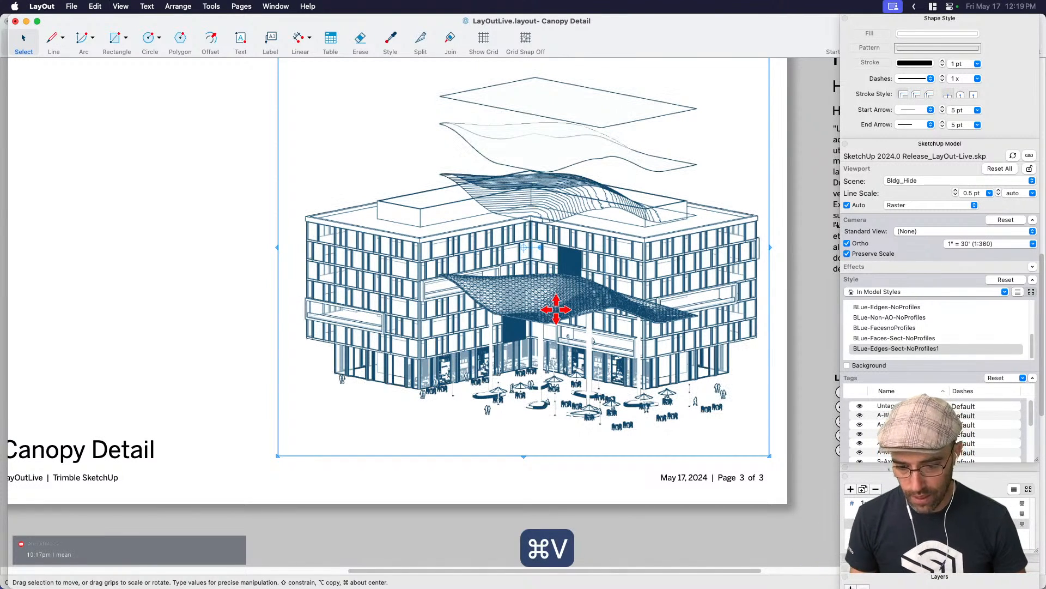
key("space")
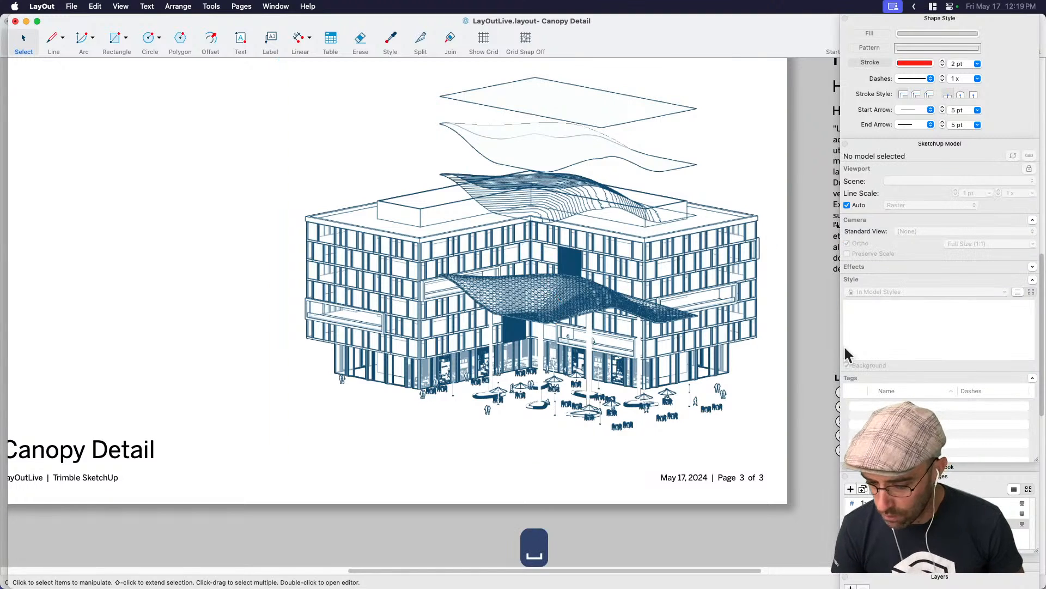
Apply the A0-WM style to the duplicated building viewport and hide its A-Bldg and A-Interior tags.
scroll(905, 331, "up", 5)
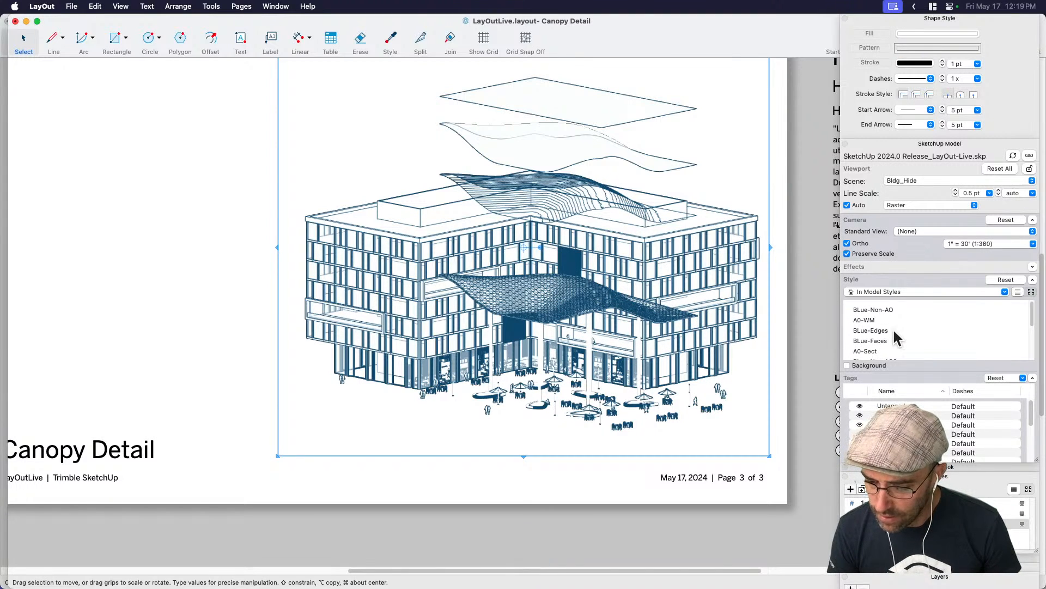
left_click(865, 321)
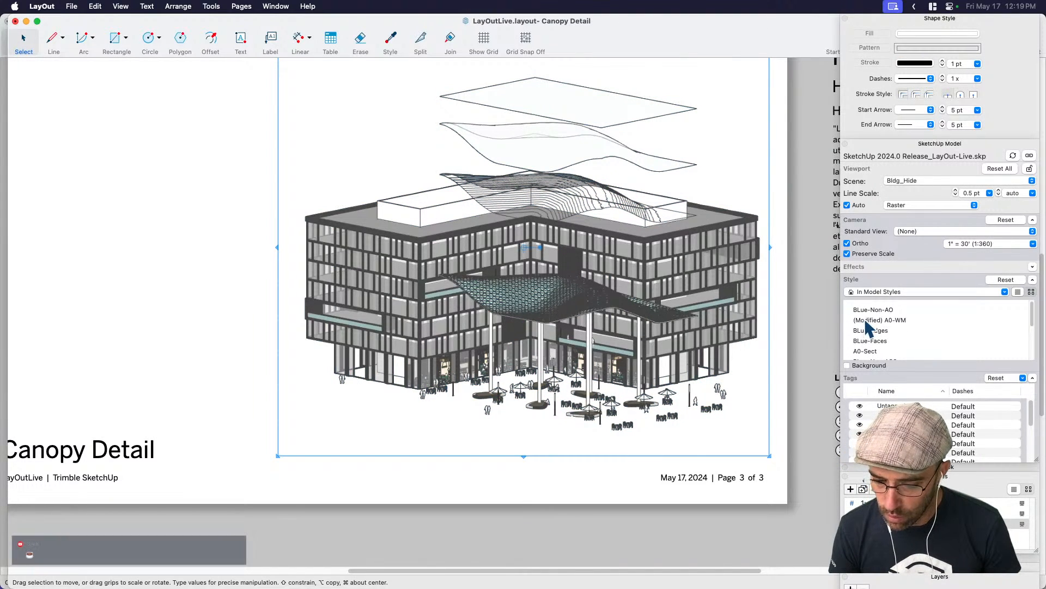
left_click(860, 416)
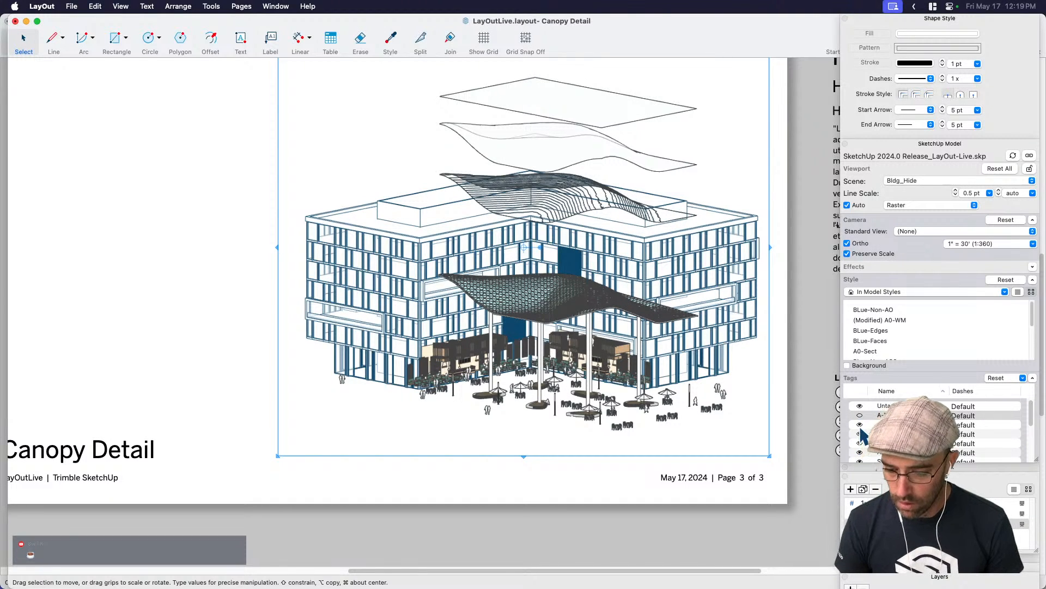
left_click(860, 443)
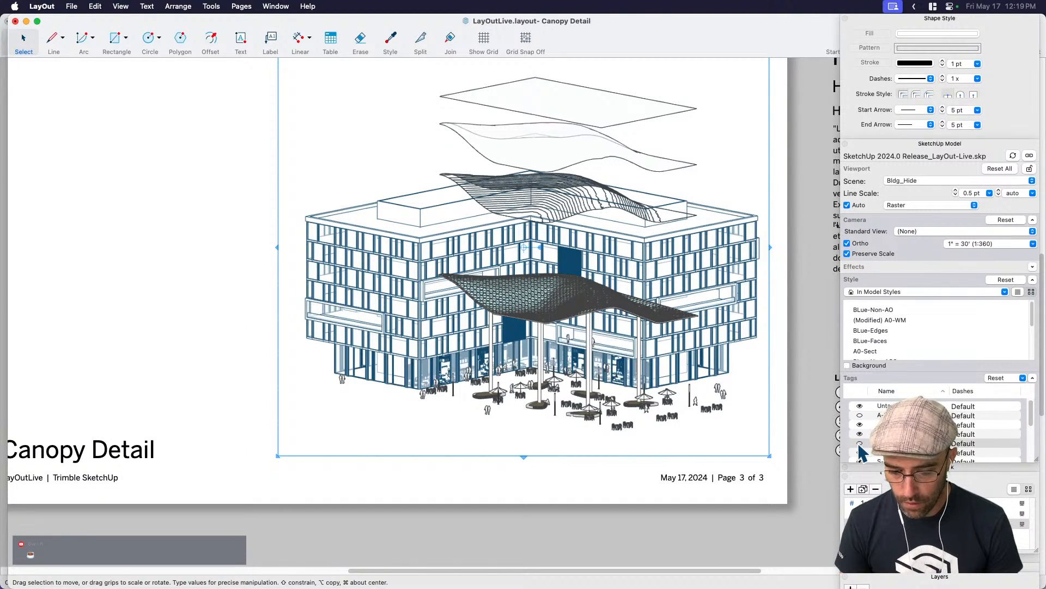
Hide the S-People tag in the duplicated building viewport.
scroll(860, 451, "down", 2)
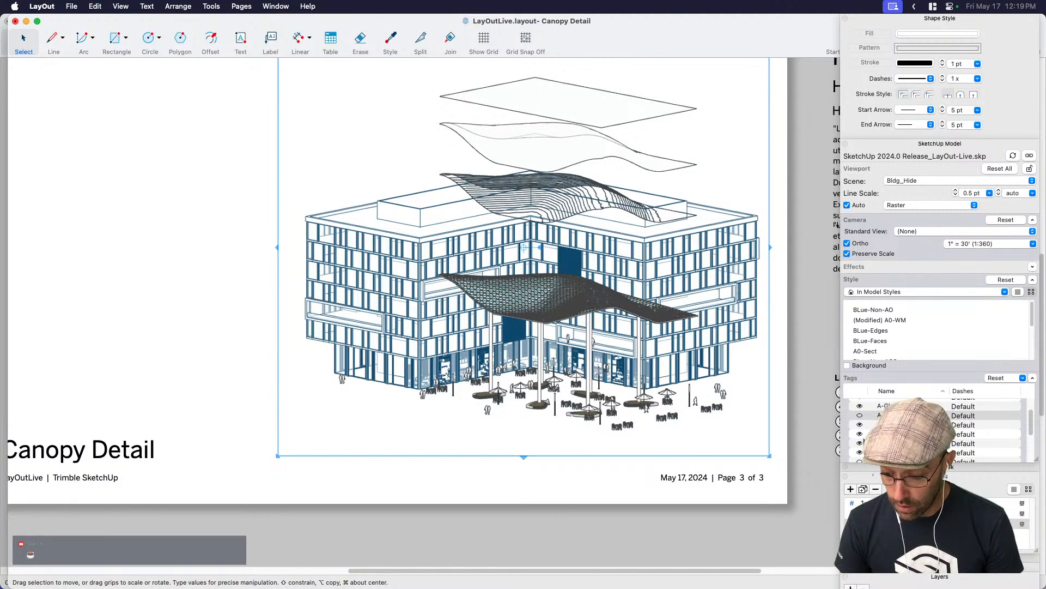
scroll(865, 431, "down", 2)
scroll(860, 447, "down", 3)
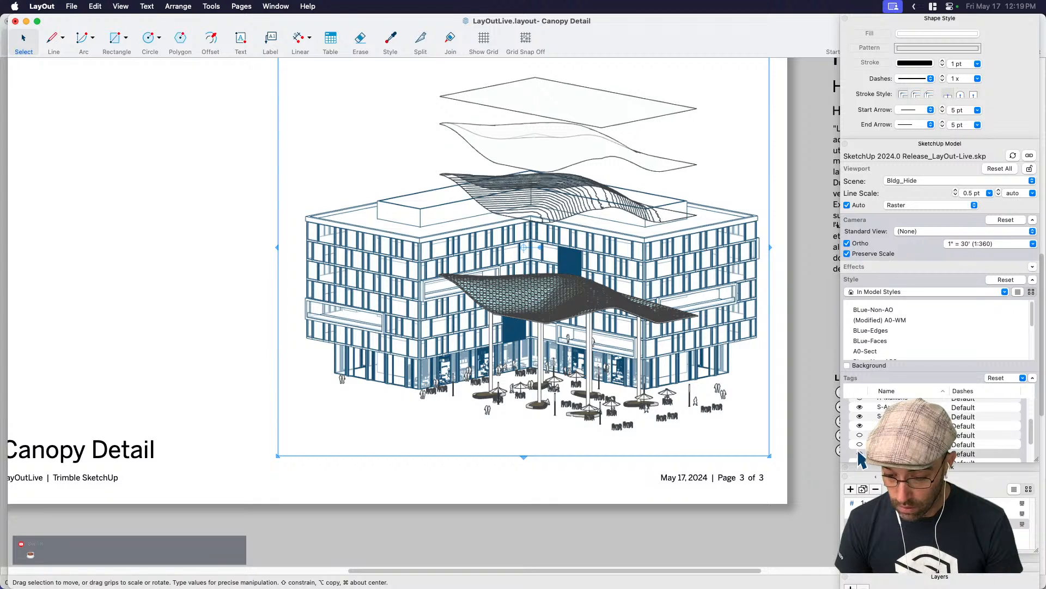
left_click(859, 453)
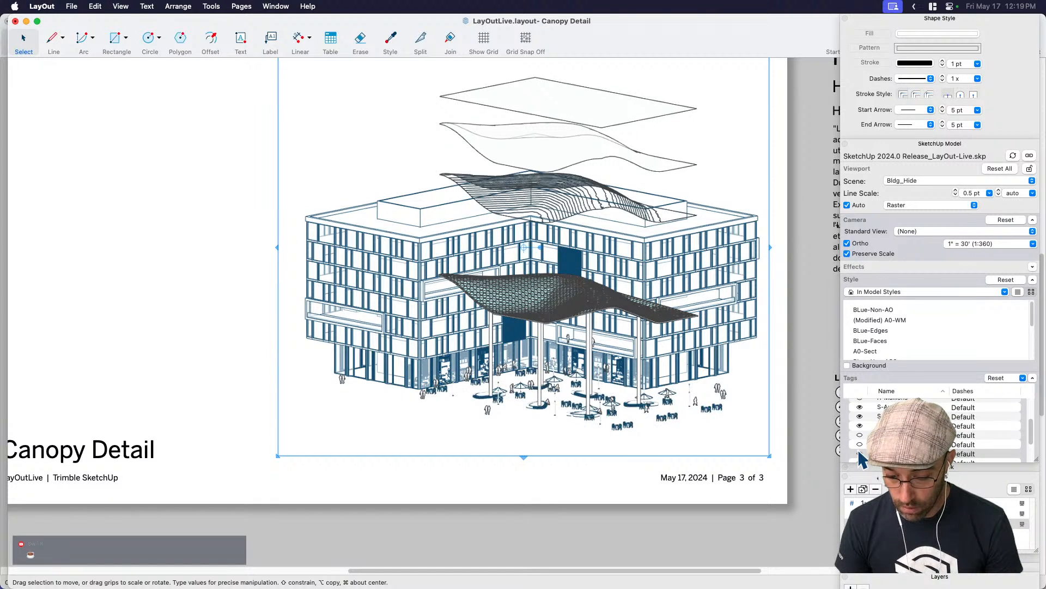
scroll(864, 459, "down", 2)
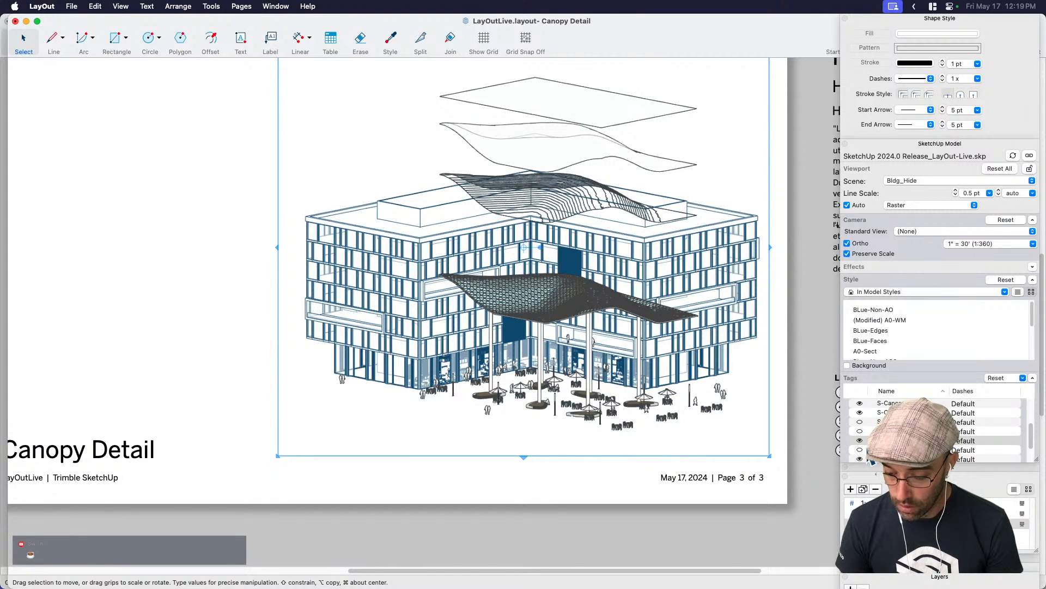
scroll(863, 455, "down", 1)
scroll(863, 455, "down", 1)
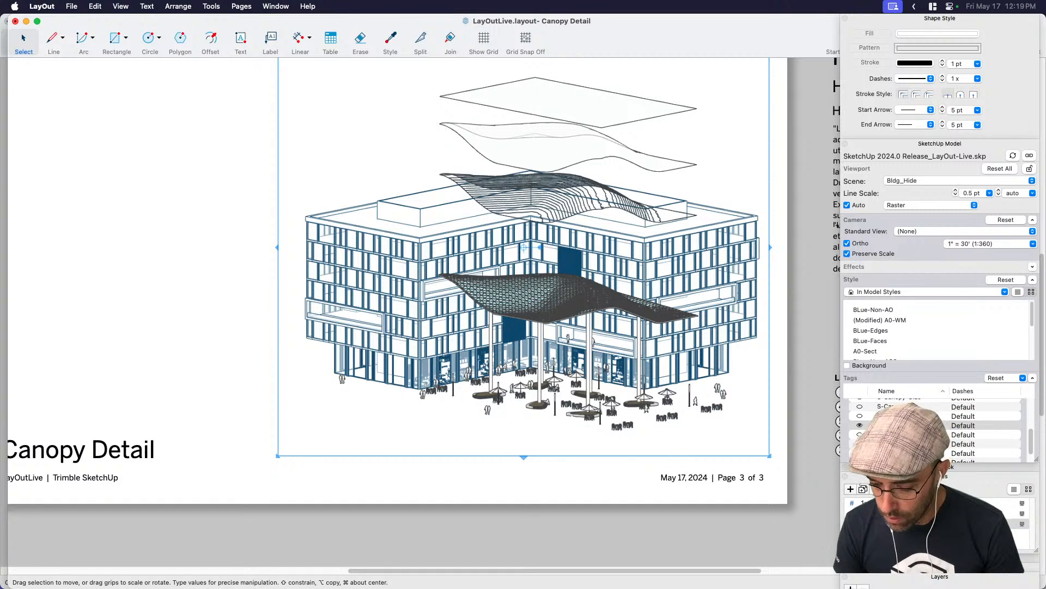
scroll(862, 455, "down", 1)
left_click(861, 454)
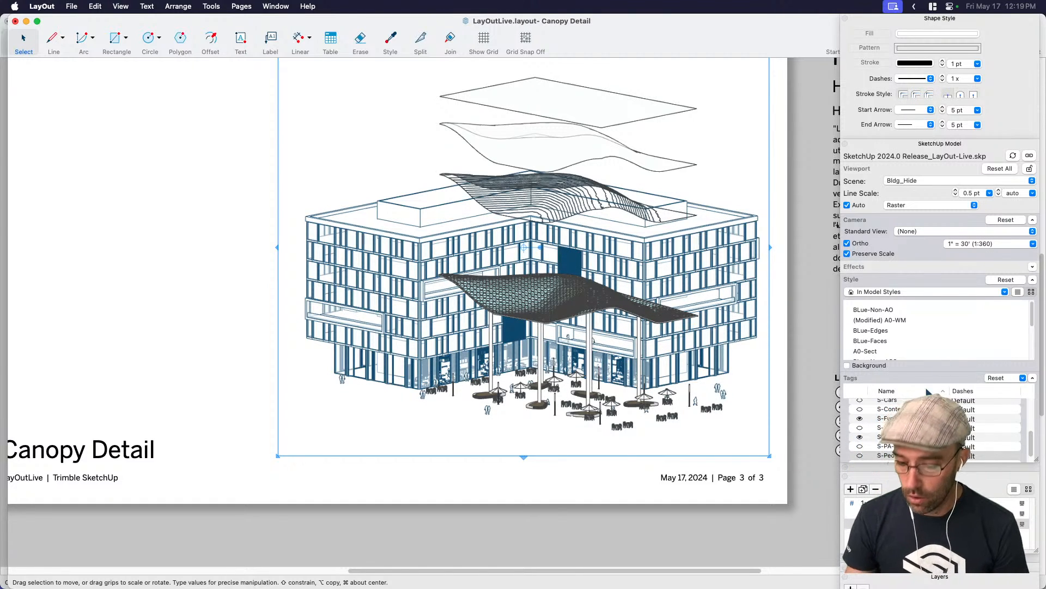
Show the S-Plants tag in the duplicated building viewport and clear the selection.
left_click(918, 279)
scroll(874, 350, "down", 1)
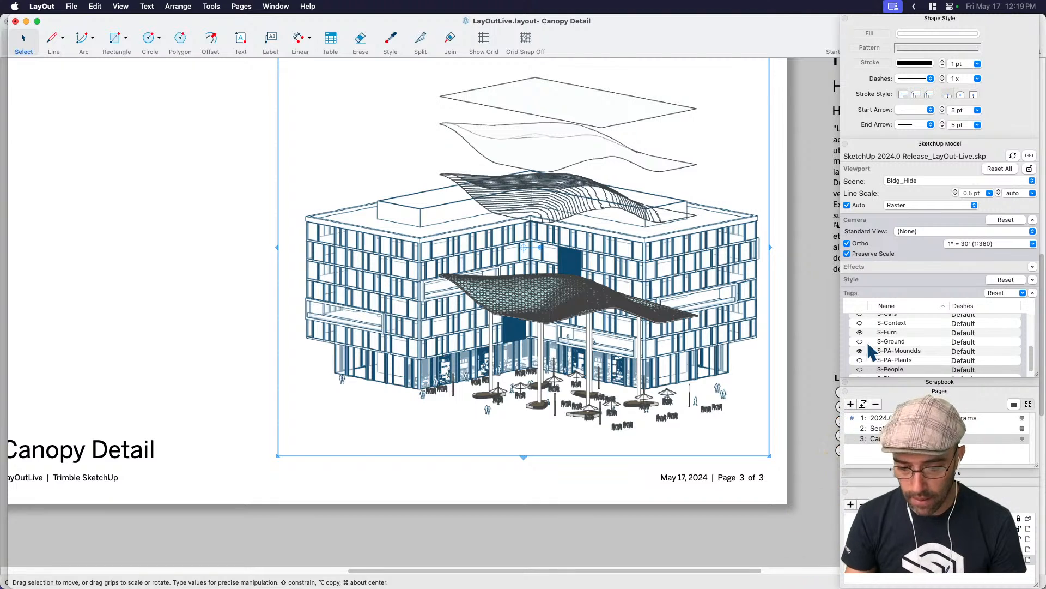
left_click(777, 381)
left_click(592, 322)
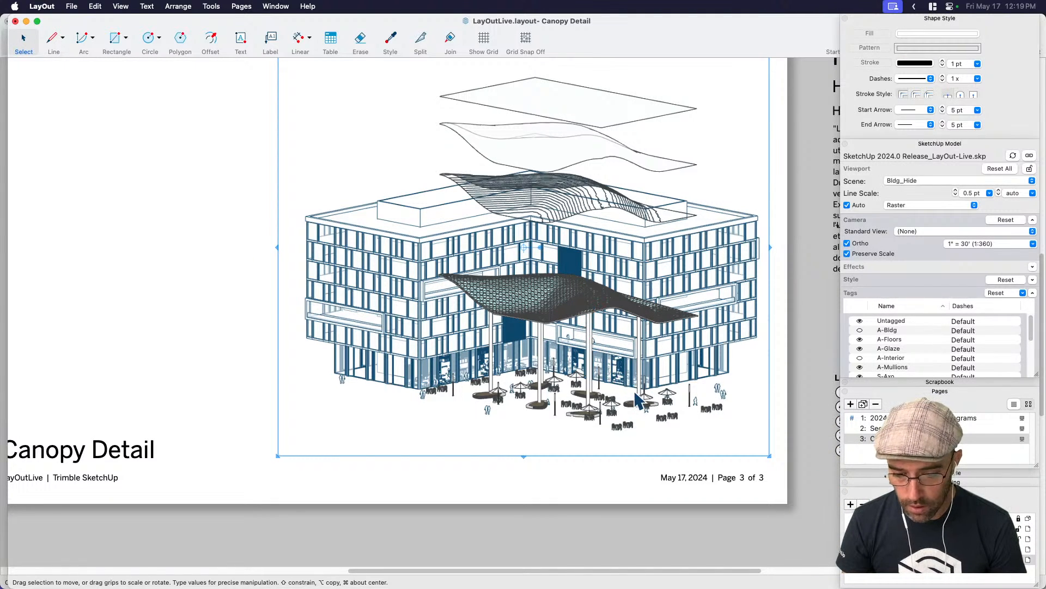
scroll(889, 366, "down", 1)
scroll(890, 365, "down", 4)
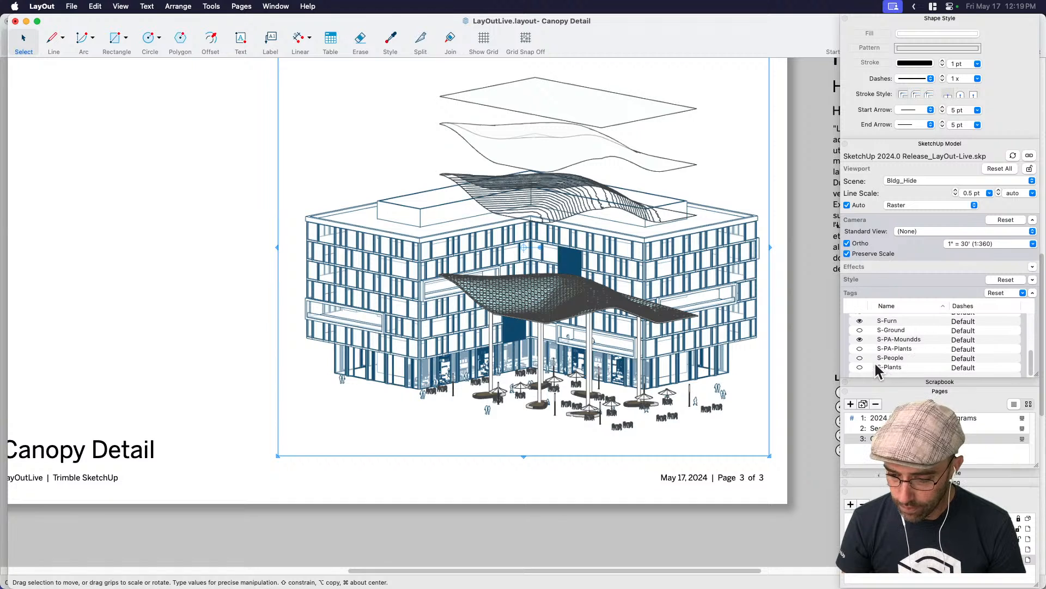
scroll(858, 365, "down", 3)
left_click(859, 367)
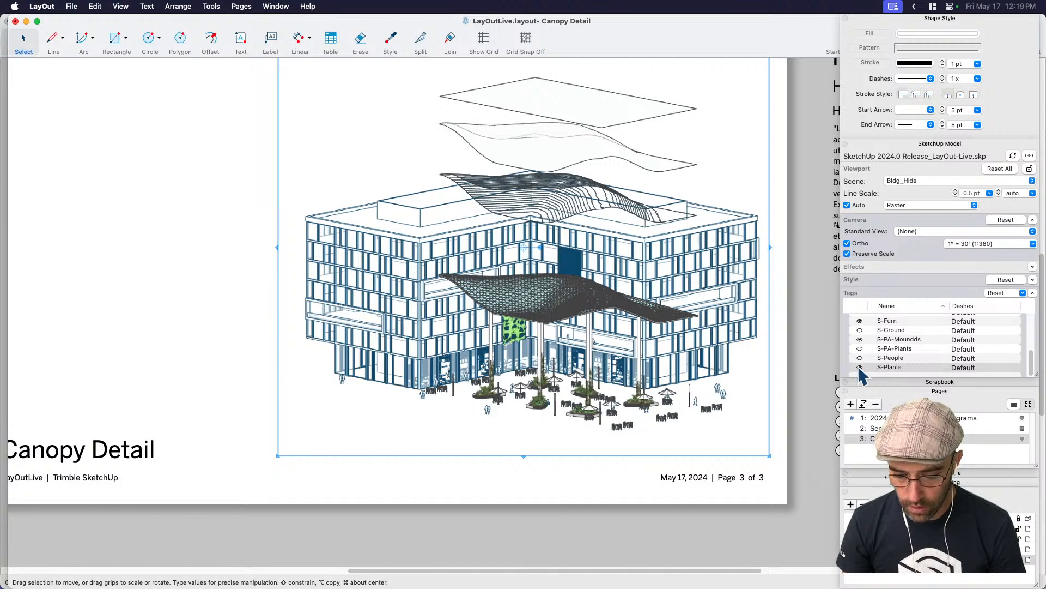
left_click(815, 390)
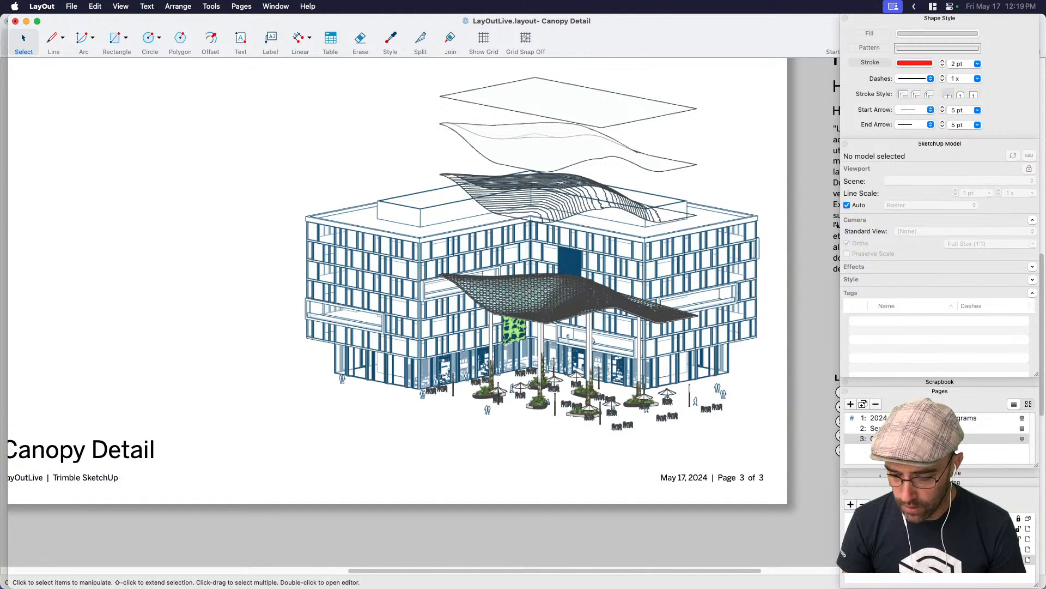
Copy the page-sized white fade rectangle from the Section-Elevation page to the Canopy Detail page and show its Fade layer.
scroll(735, 420, "down", 4)
left_click(909, 428)
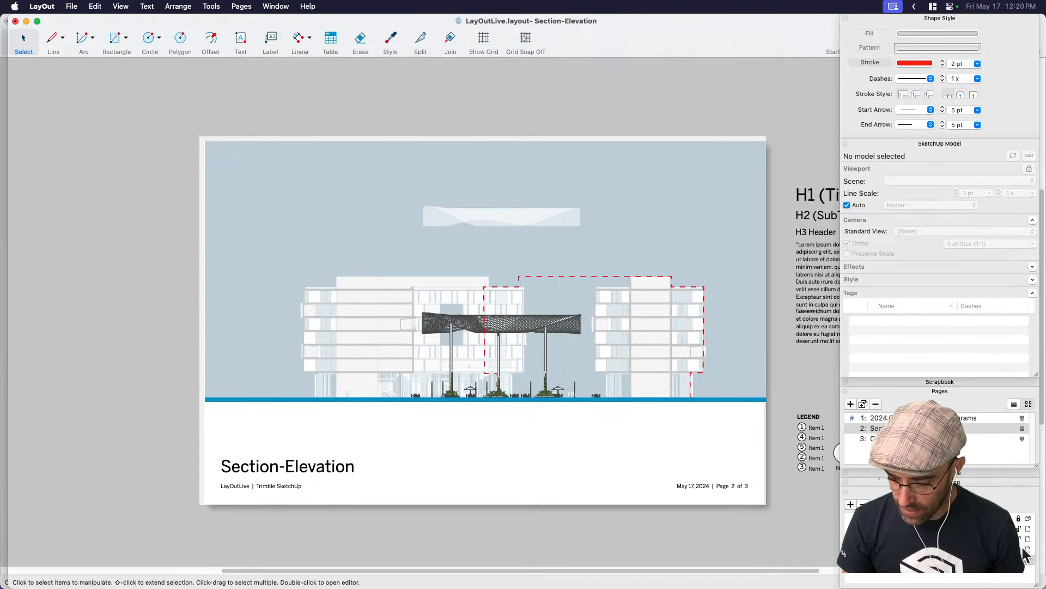
left_click(671, 228)
key("super+c")
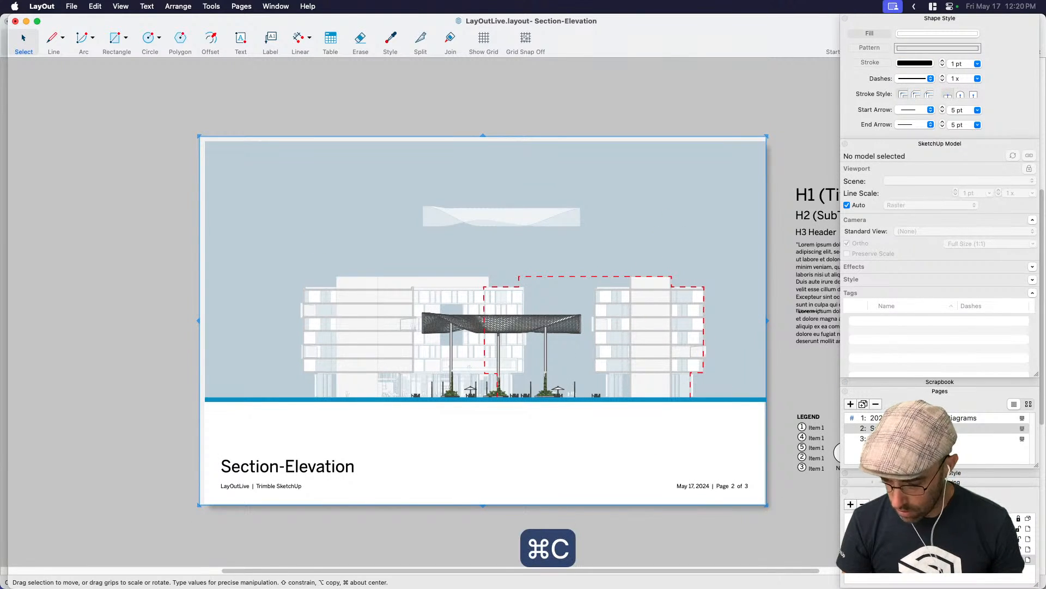
left_click(867, 438)
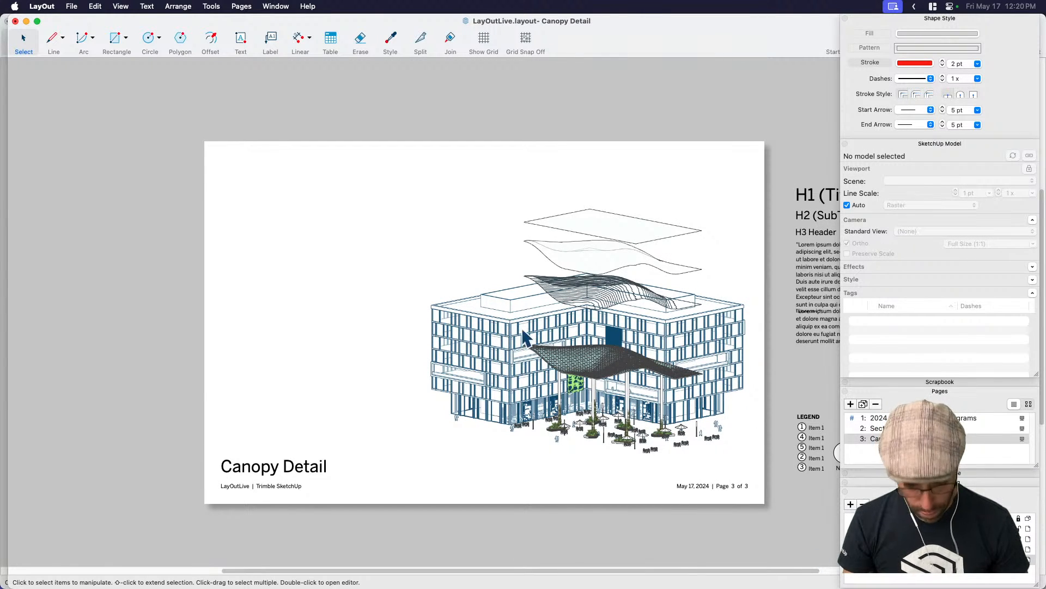
key("super+v")
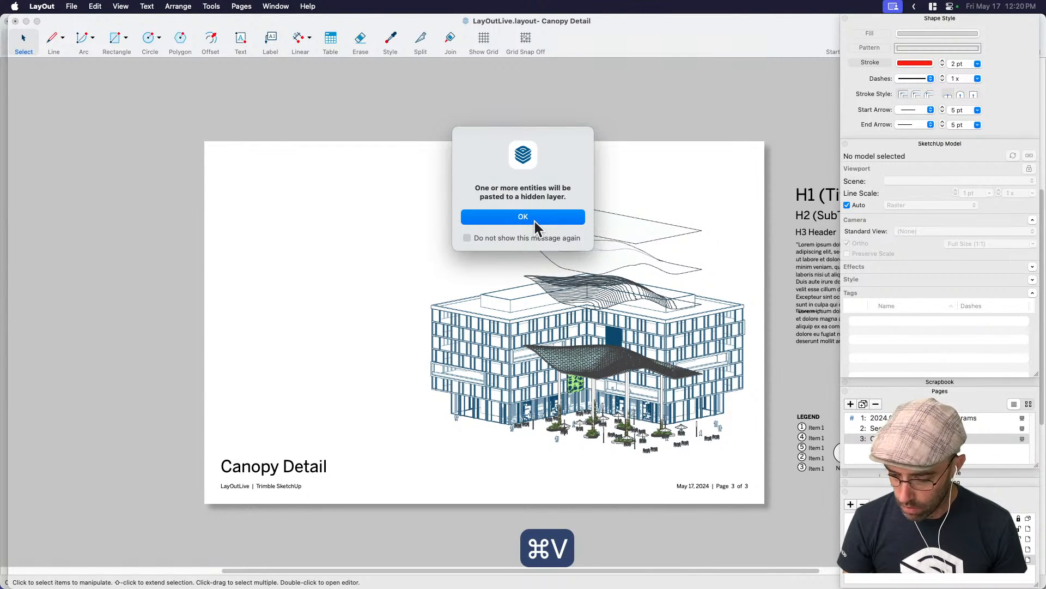
left_click(474, 220)
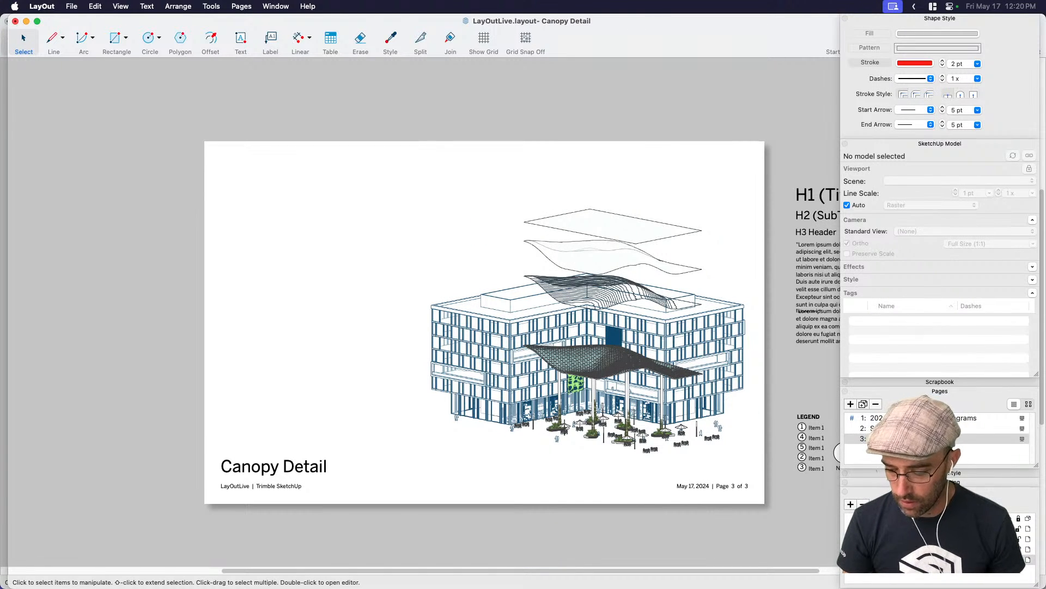
left_click(1008, 548)
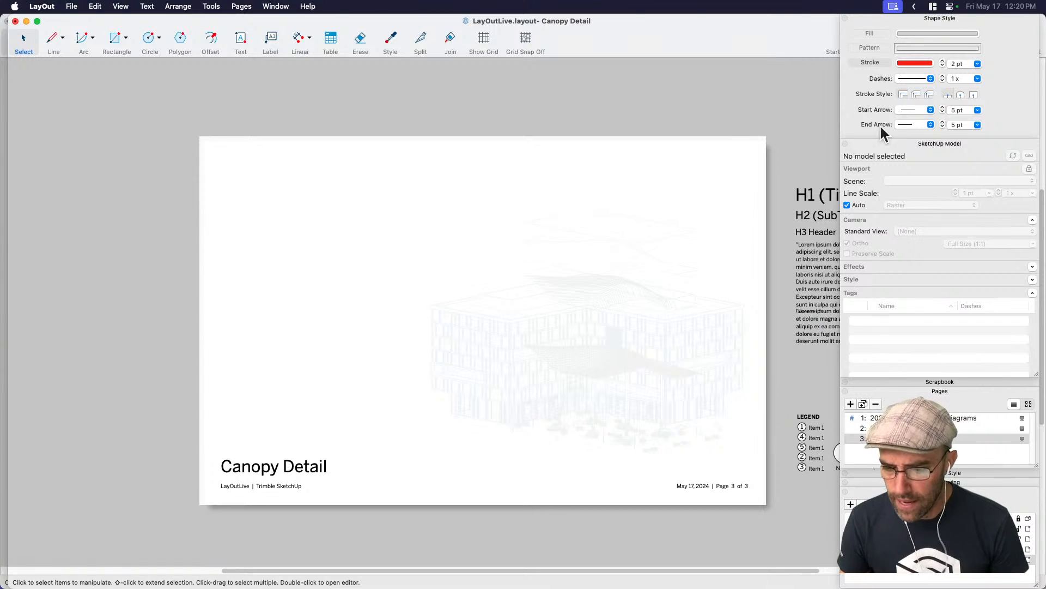
Compare the Canopy Detail page without its Fade layer to the Section-Elevation and 2024.0 LayOut Design Diagrams pages, and restore the layer's visibility.
left_click(921, 16)
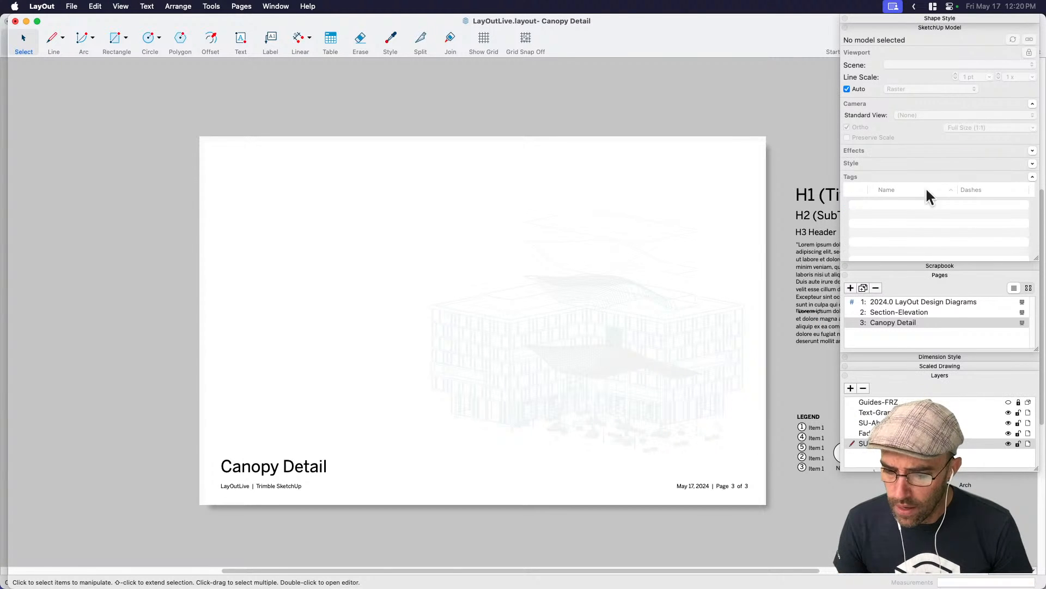
left_click(896, 177)
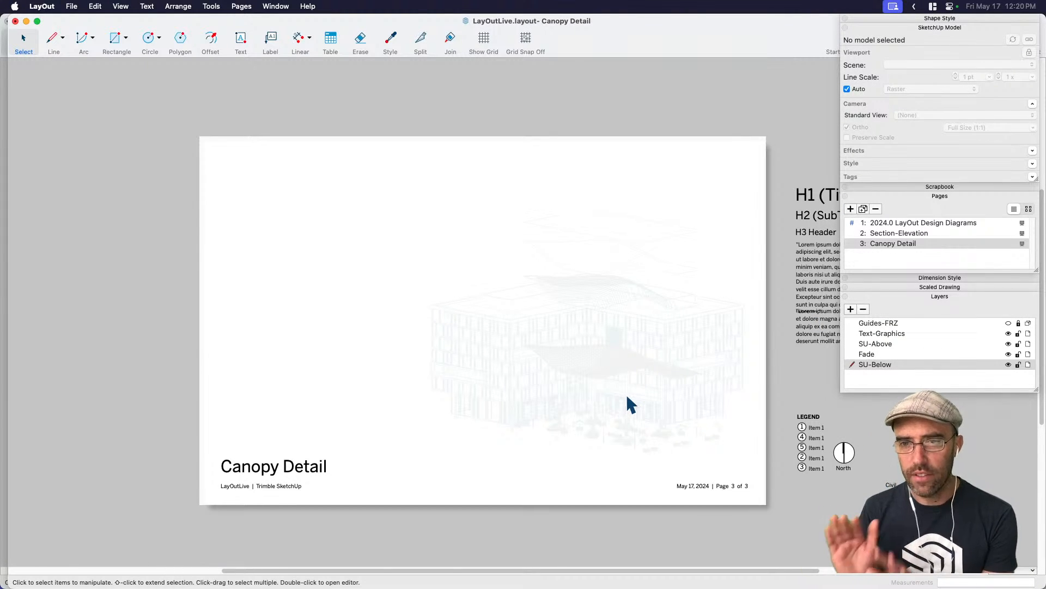
scroll(621, 388, "up", 3)
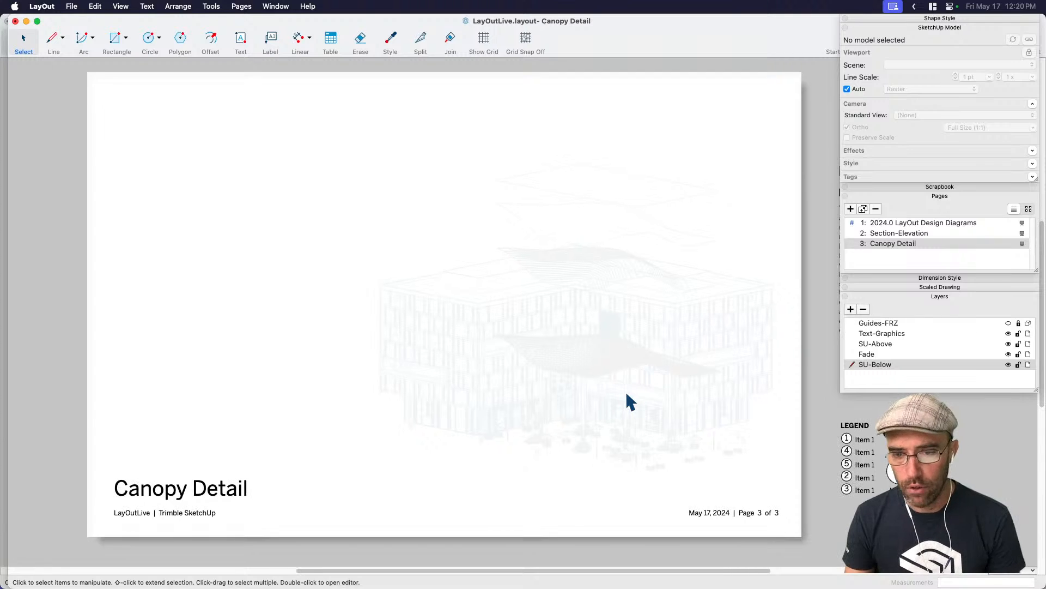
key("space")
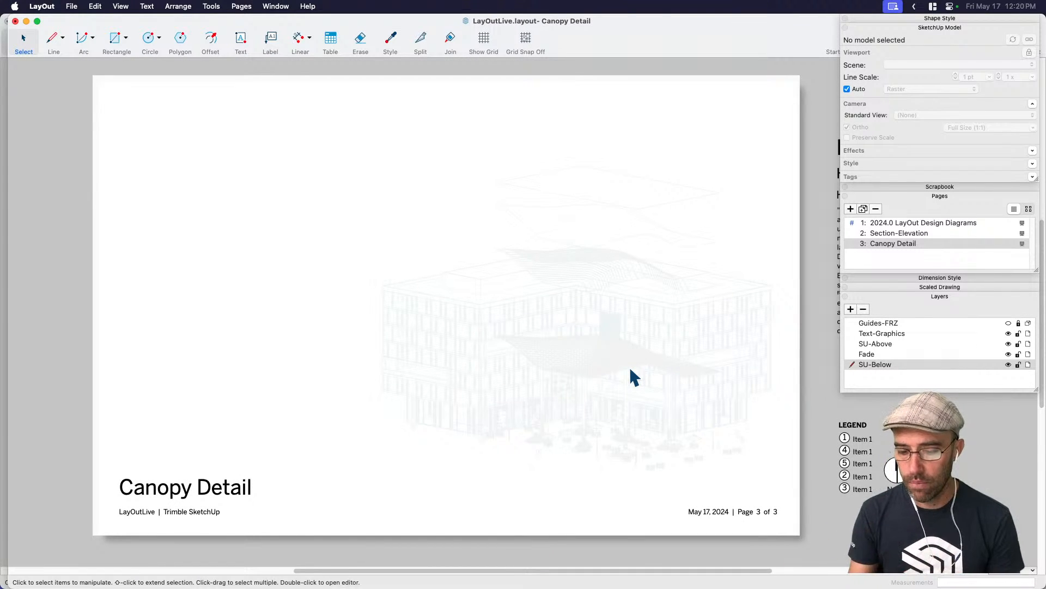
left_click(1008, 355)
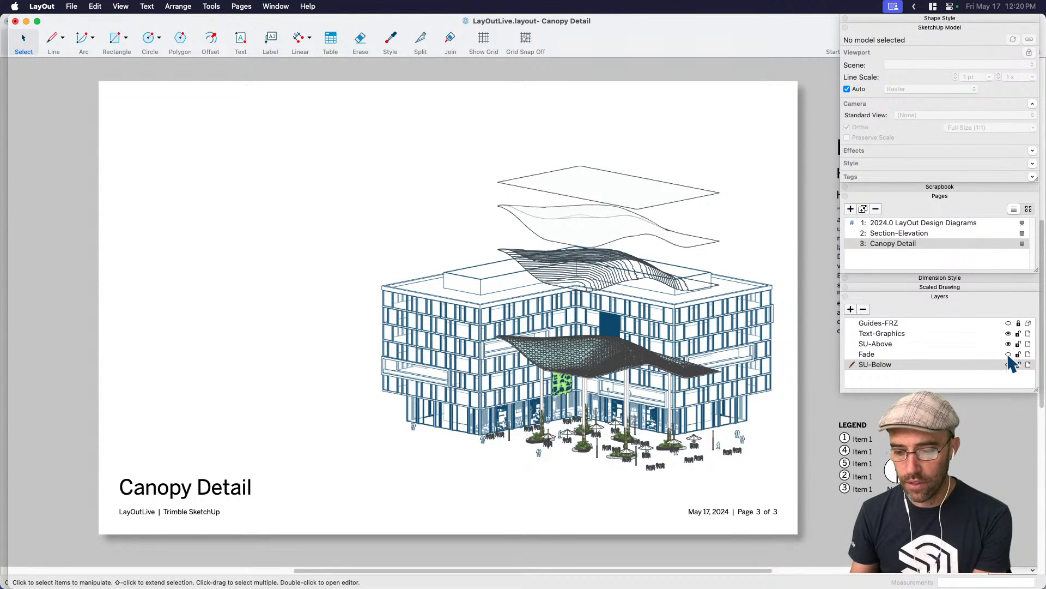
left_click(926, 232)
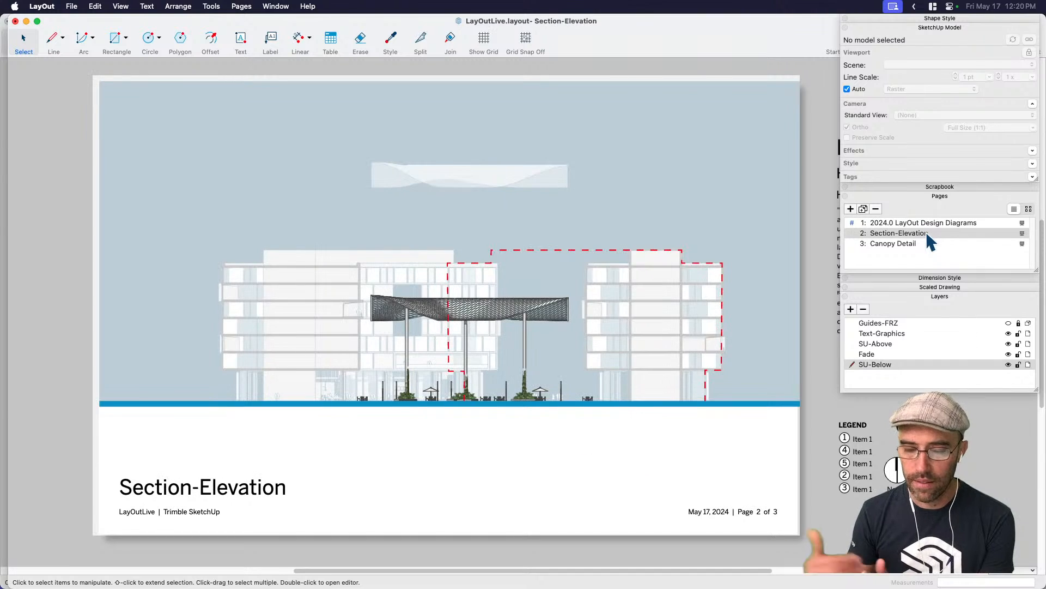
left_click(921, 222)
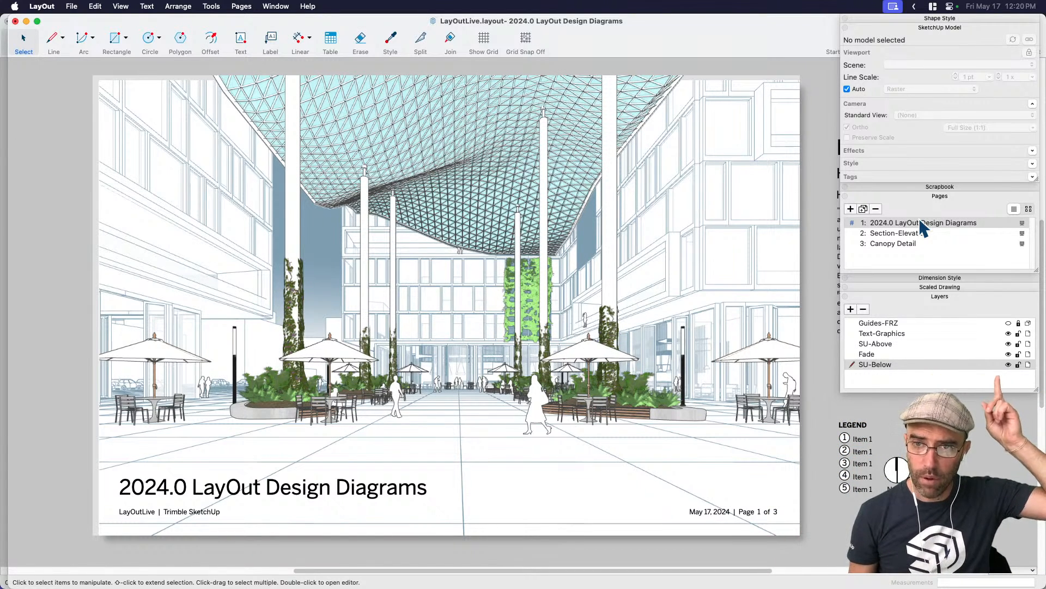
left_click(893, 239)
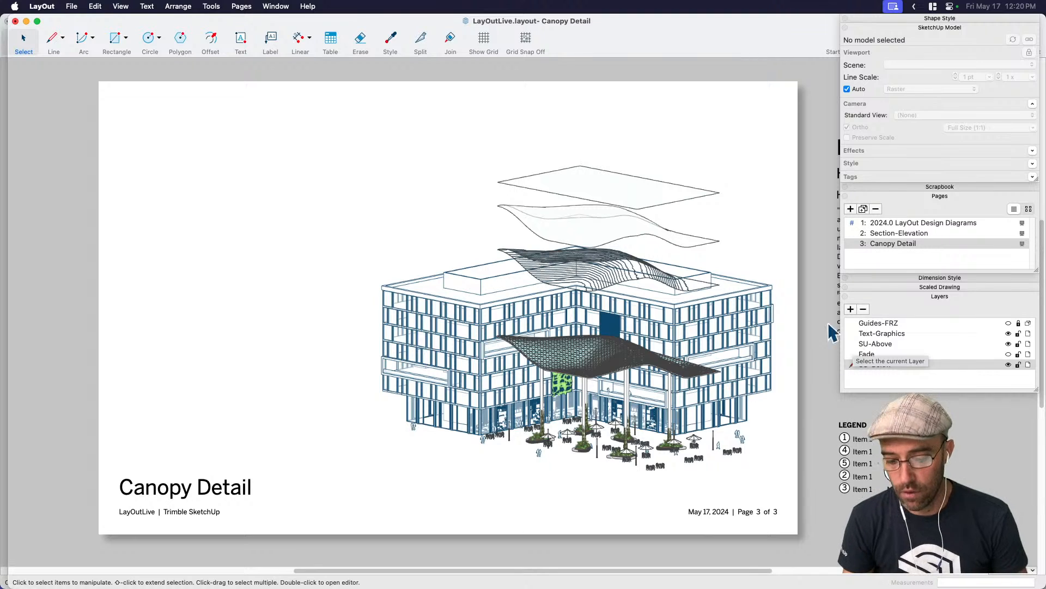
left_click(1008, 354)
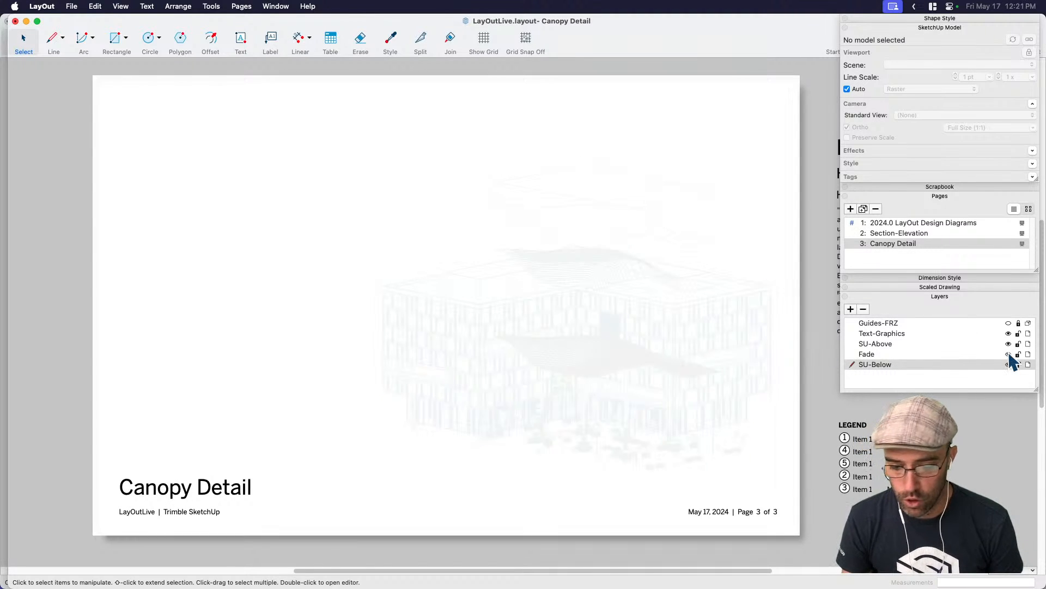
Delete the surplus stacked fade rectangle on the Canopy Detail page and shrink the remaining one to frame the building drawing.
left_click(673, 346)
key("BackSpace")
key("BackSpace")
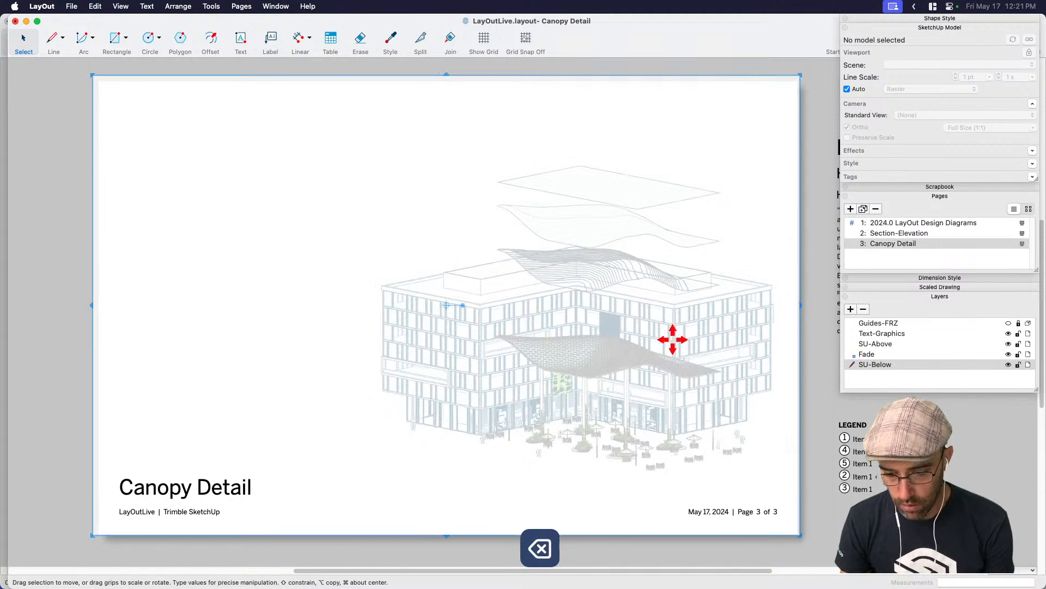
key("super+z")
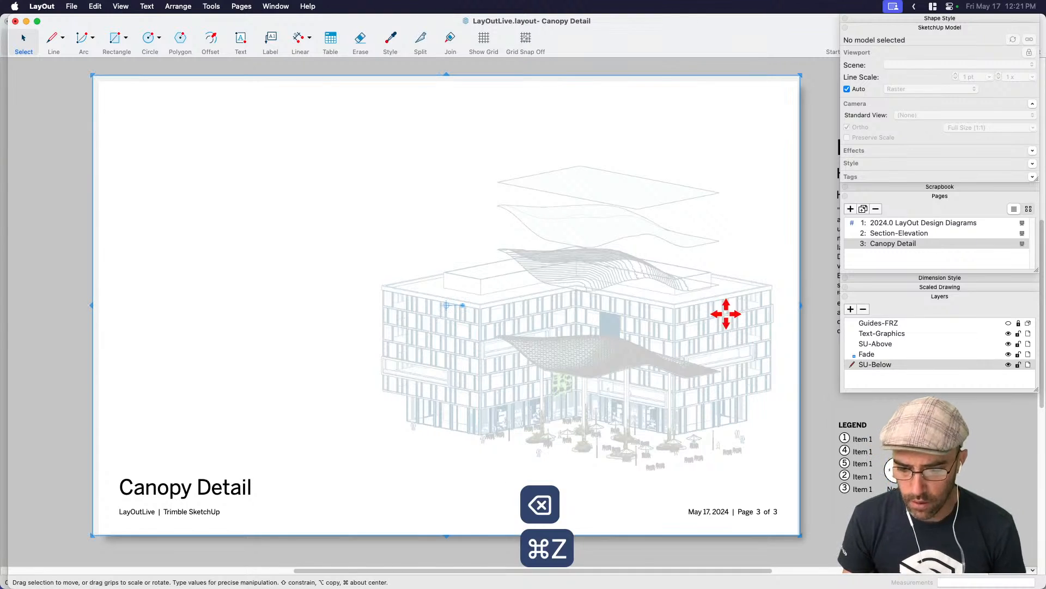
left_click_drag(90, 304, 370, 304)
left_click_drag(587, 75, 587, 132)
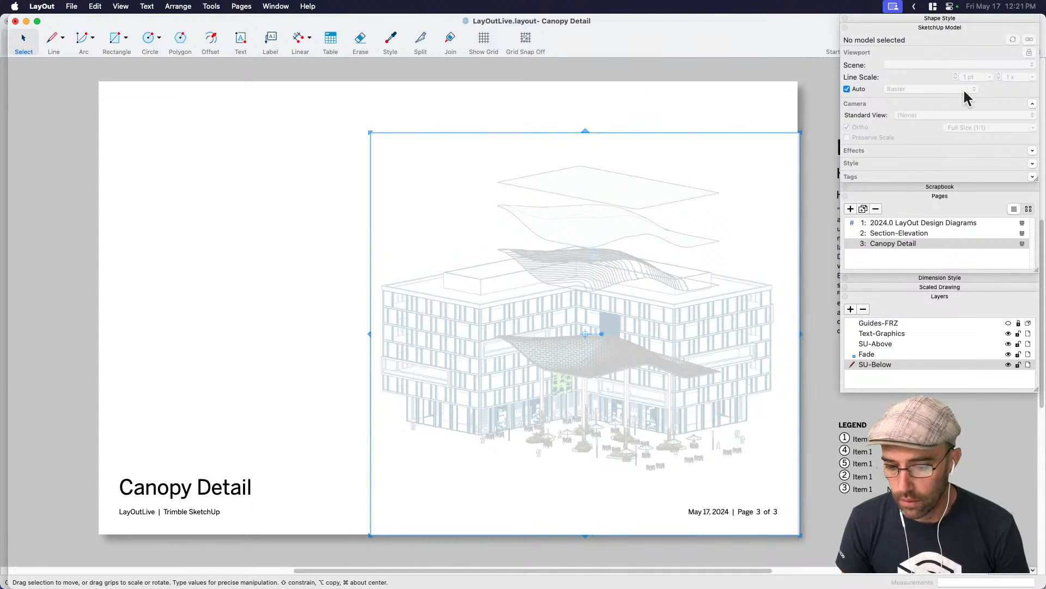
Set the fill opacity of the white fade rectangle over the building drawing to 50%.
left_click(921, 19)
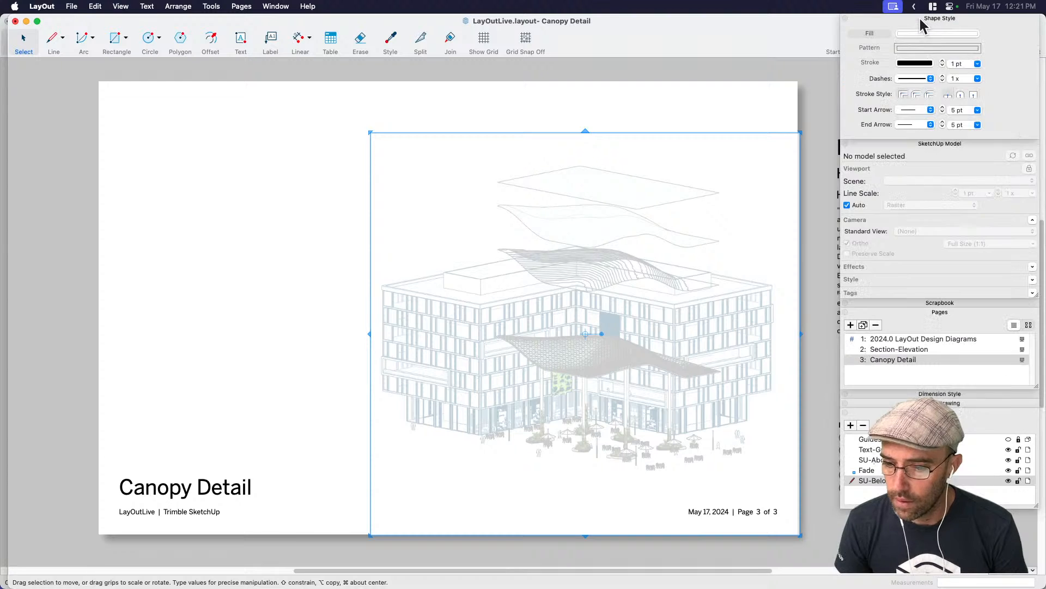
left_click(927, 34)
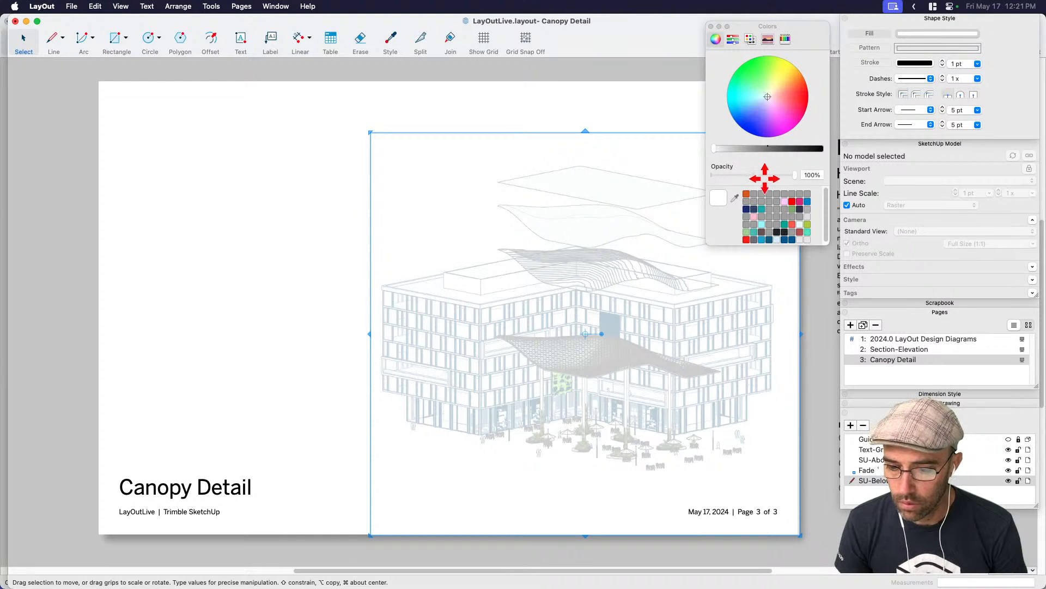
key("space")
left_click(775, 174)
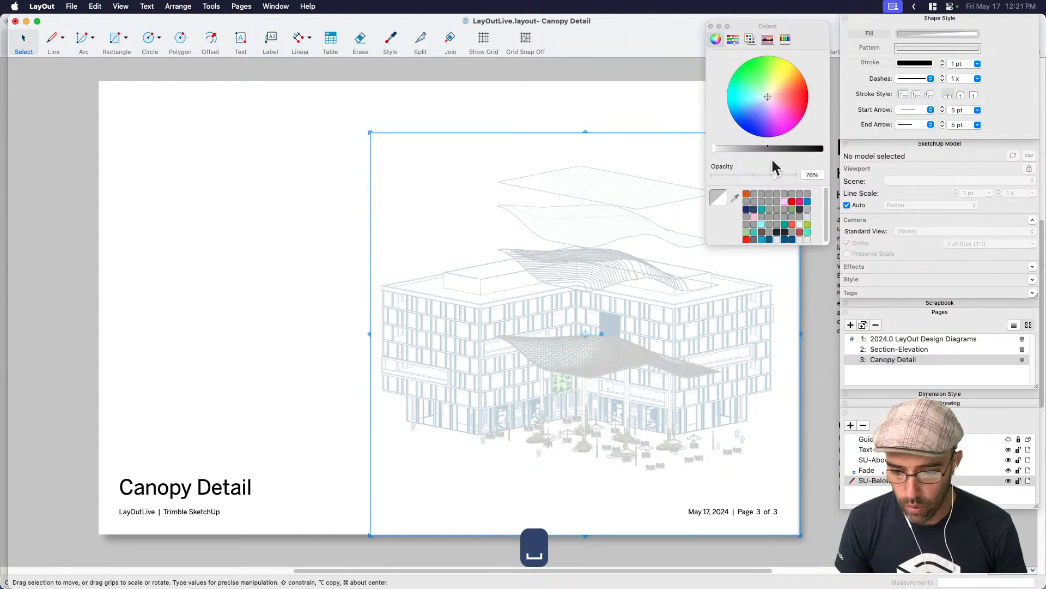
mouse_move(775, 175)
left_mouse_down()
mouse_move(733, 176)
mouse_move(754, 175)
left_mouse_up()
key("space")
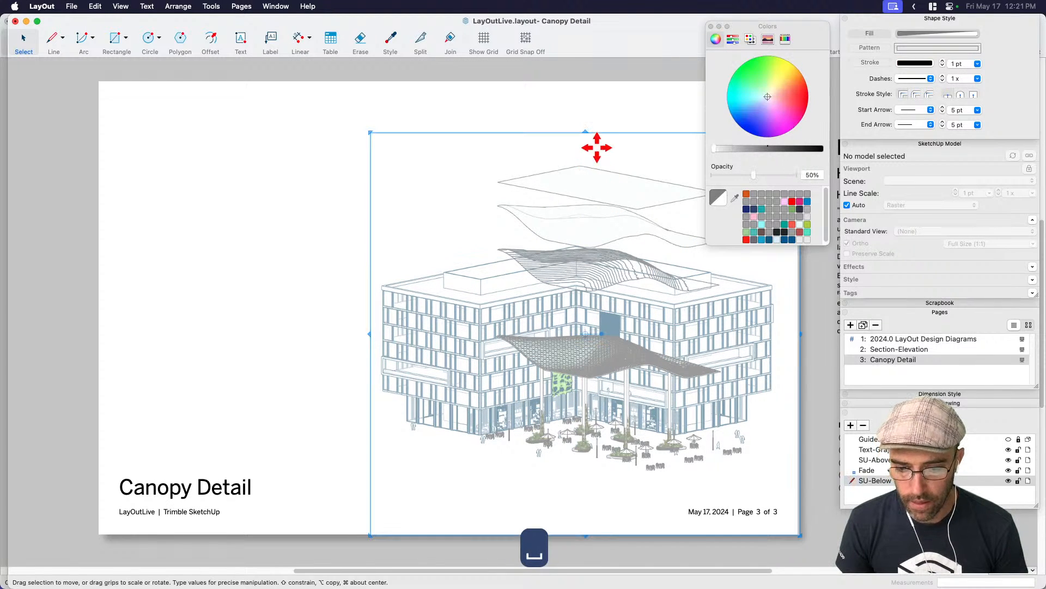
Move the Bldg_Hide canopy viewport from SU-Below to the SU-Above layer and clear the selection.
left_click(589, 168)
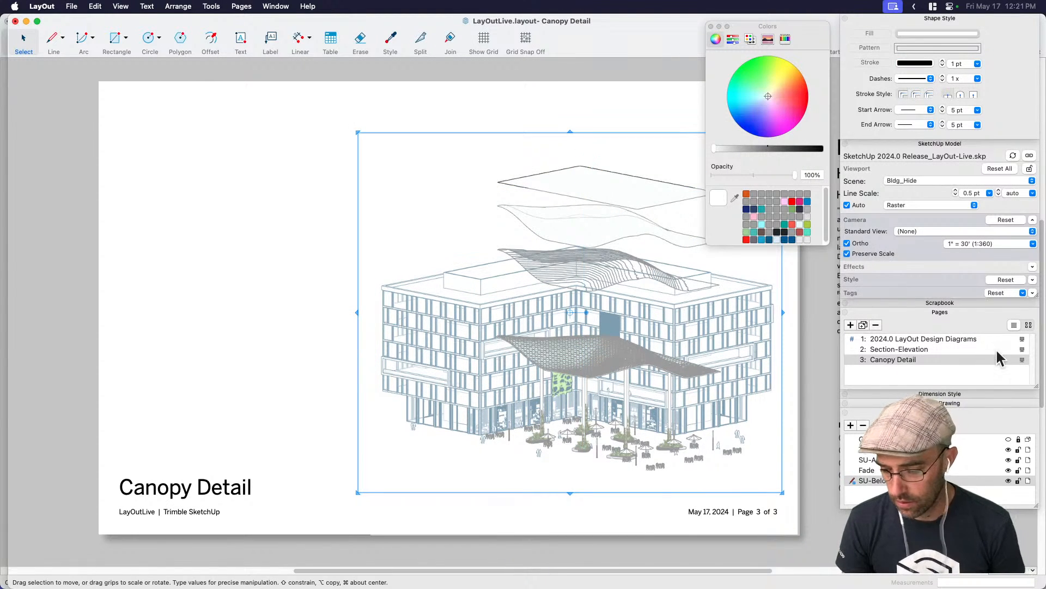
right_click(578, 169)
mouse_move(689, 268)
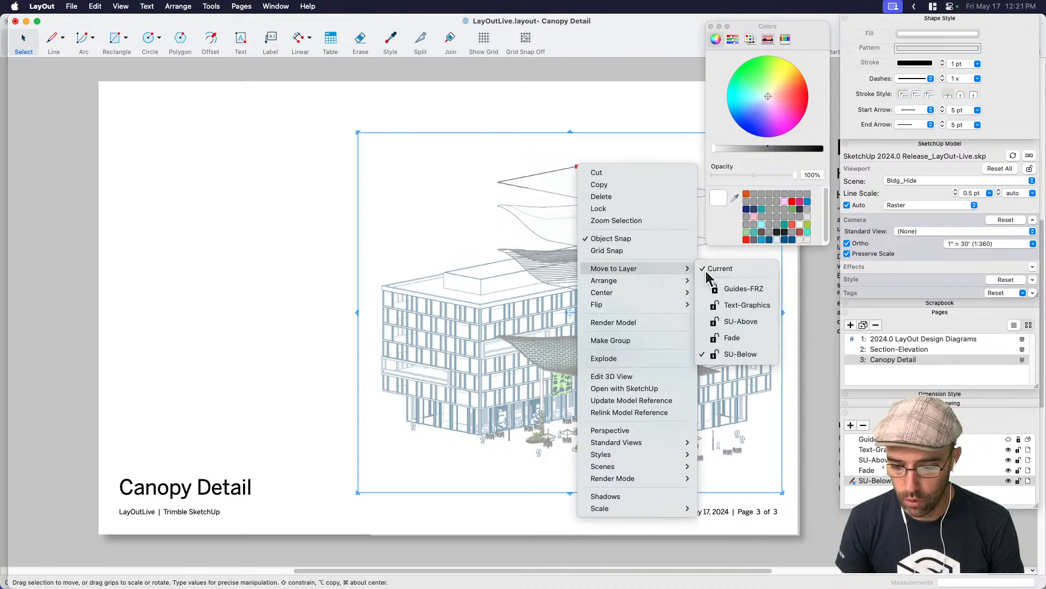
left_click(741, 322)
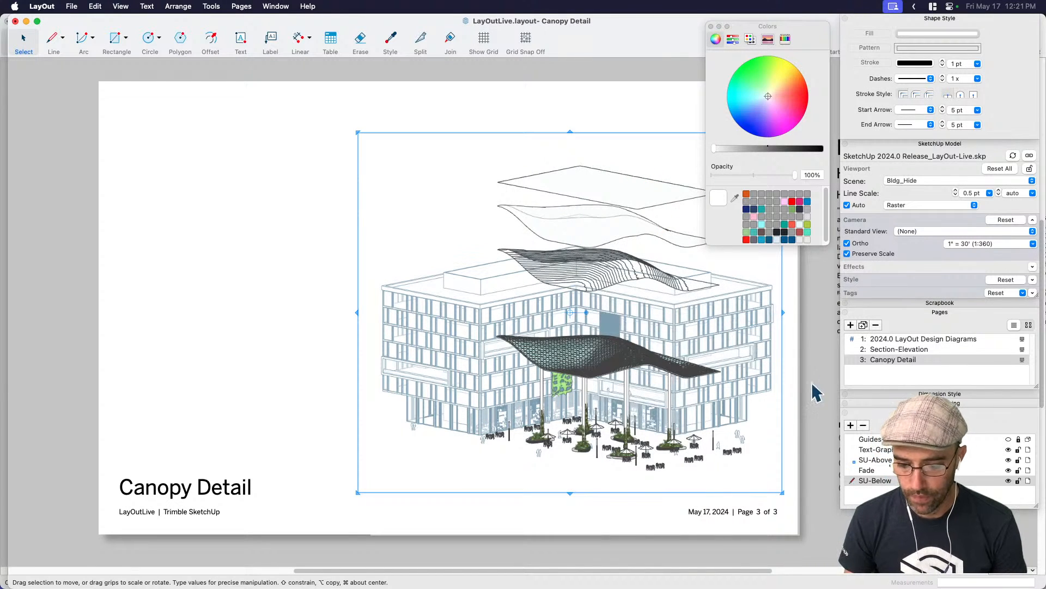
left_click(783, 371)
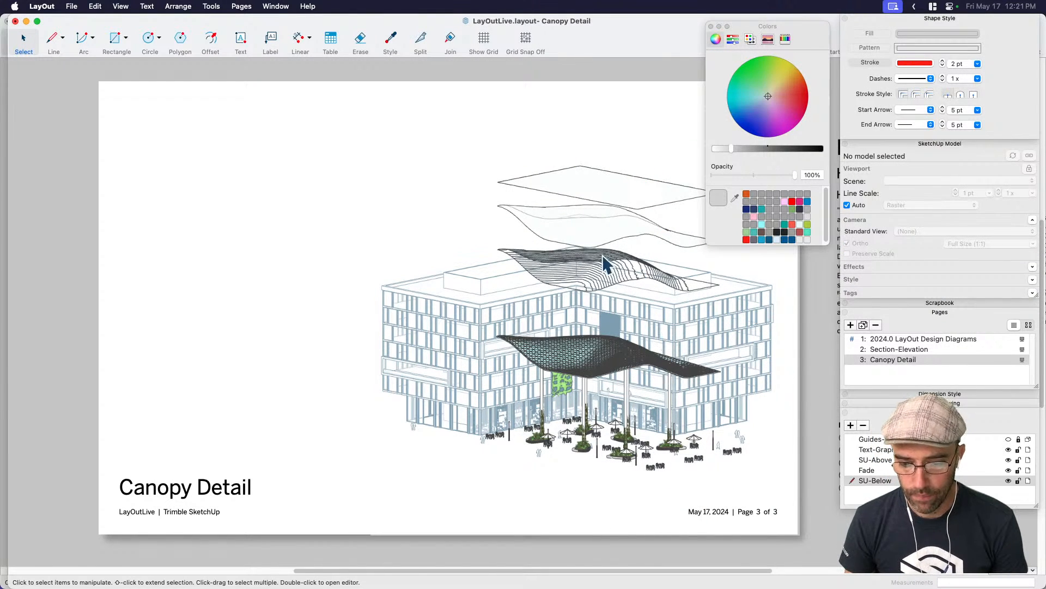
Lower the upper edge of the fade rectangle slightly, keep its fill opacity at 50%, and deselect it.
left_click(458, 278)
left_click_drag(584, 182, 584, 143)
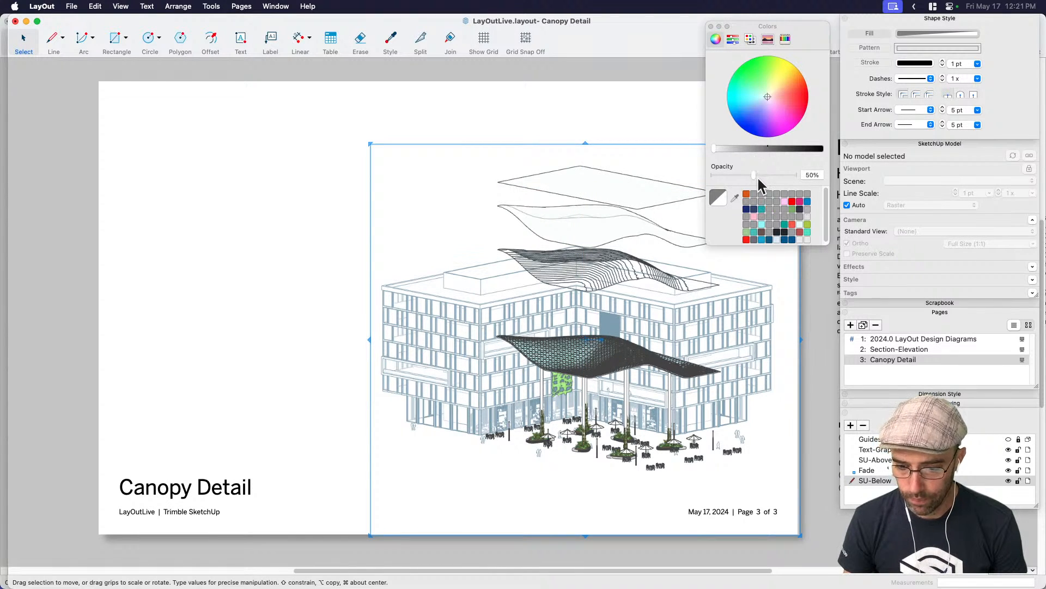
mouse_move(757, 176)
left_mouse_down()
mouse_move(728, 172)
mouse_move(789, 181)
mouse_move(755, 176)
left_mouse_up()
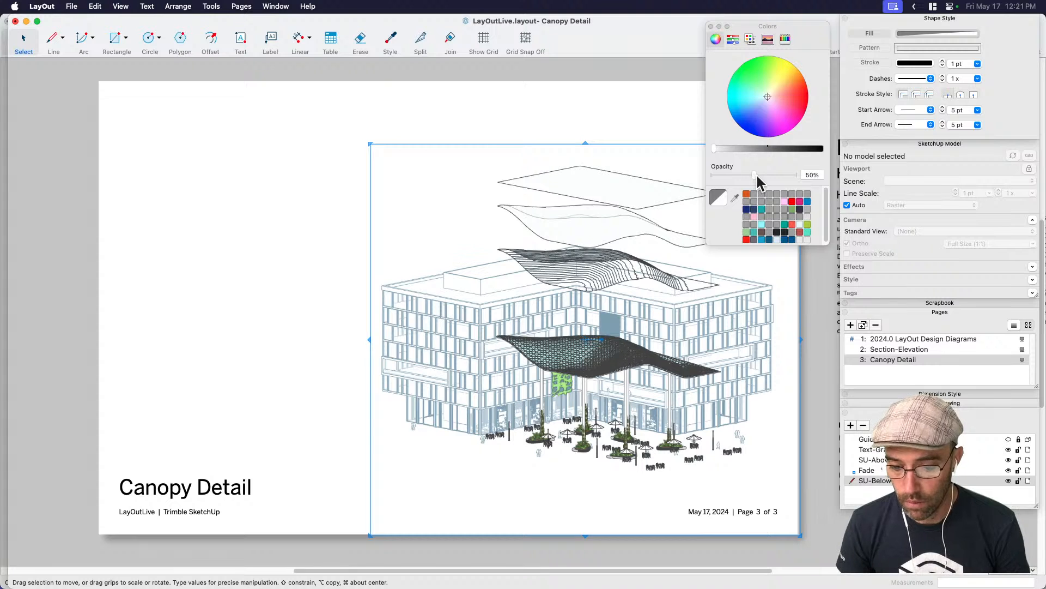
left_click(359, 322)
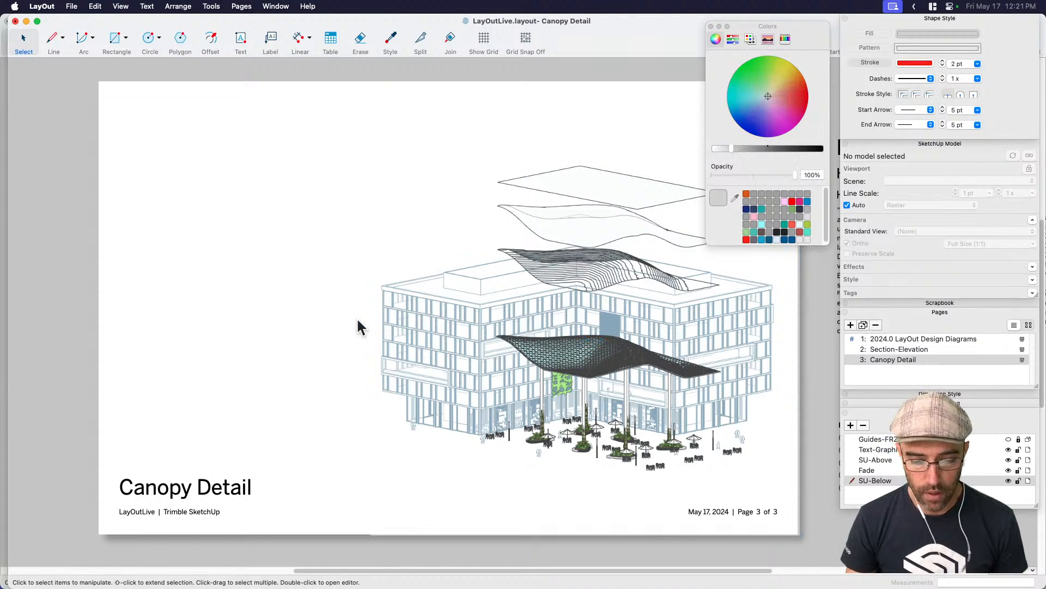
Lock the SU-Above, Fade and SU-Below layers, make Text-Graphics the active layer, and collapse the page list.
scroll(358, 327, "down", 3)
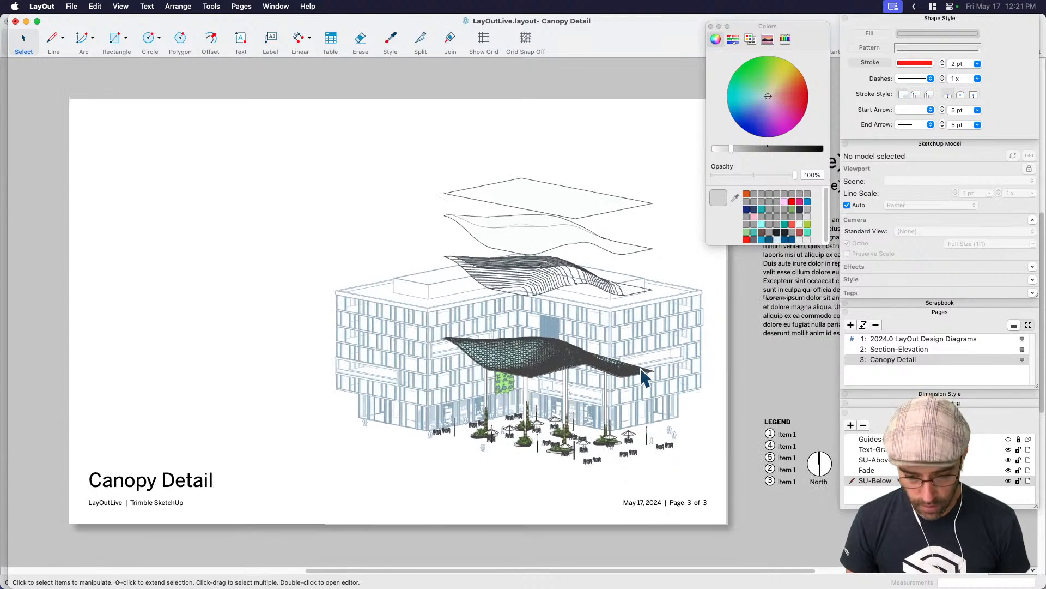
left_click(1018, 460)
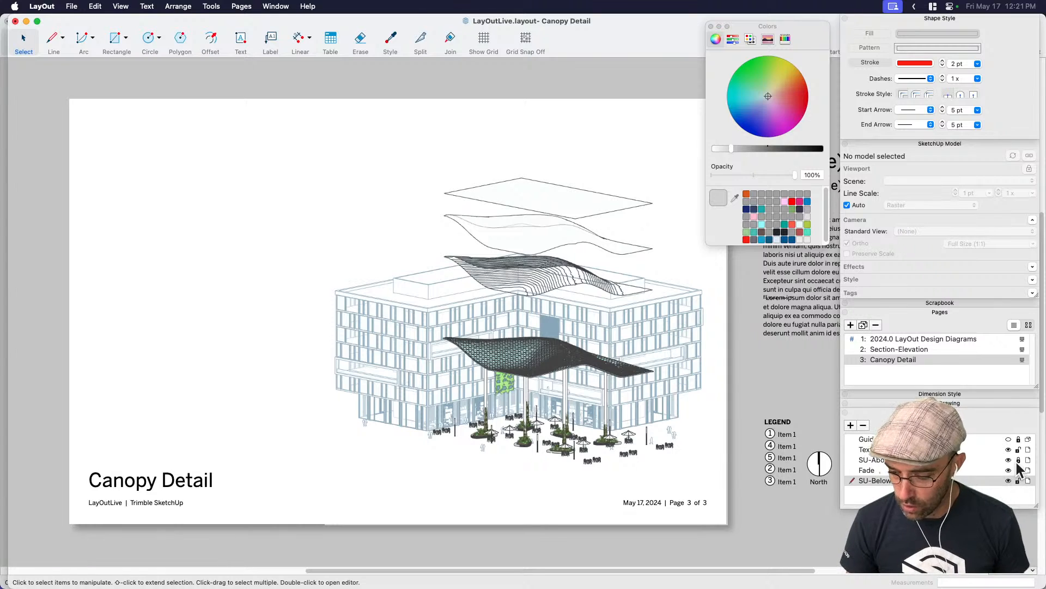
left_click(1019, 482)
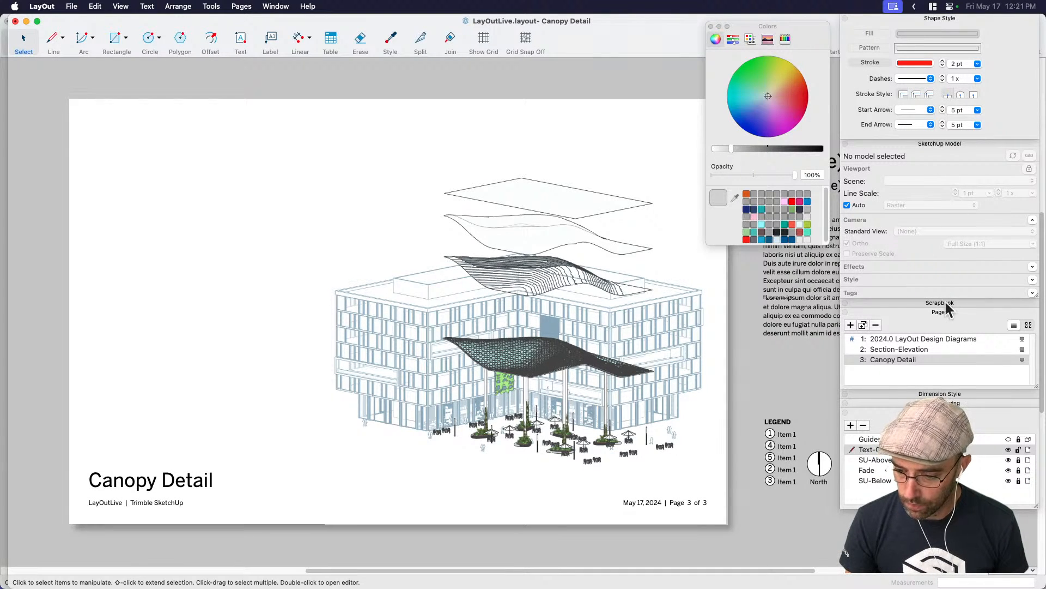
left_click(877, 311)
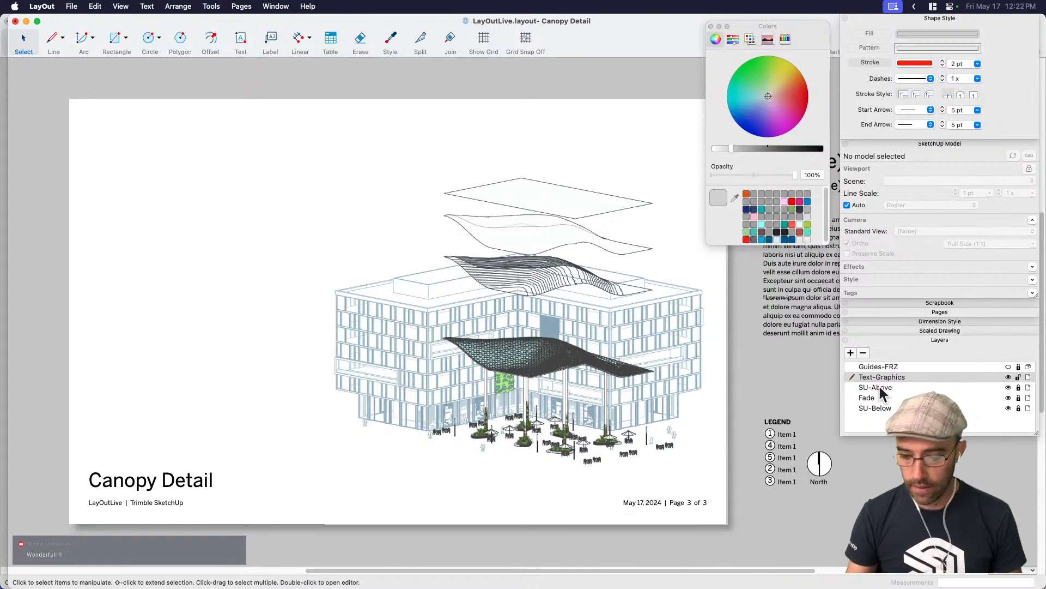
Check the Canopy Detail layout against the column guides by showing the Guides-FRZ layer, and hide it again.
left_click(1008, 366)
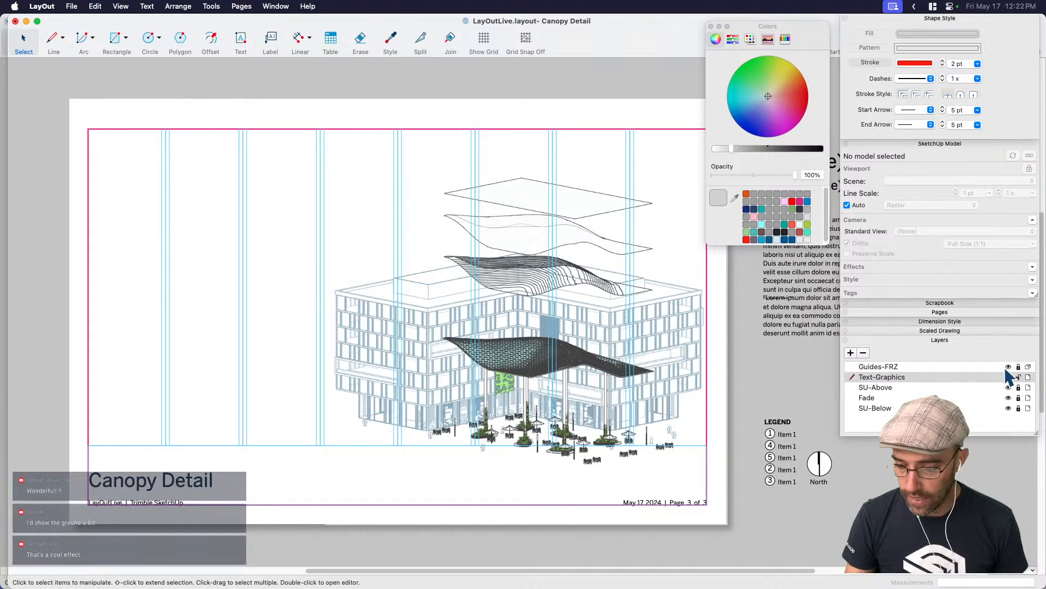
left_click(1009, 367)
left_click(1009, 368)
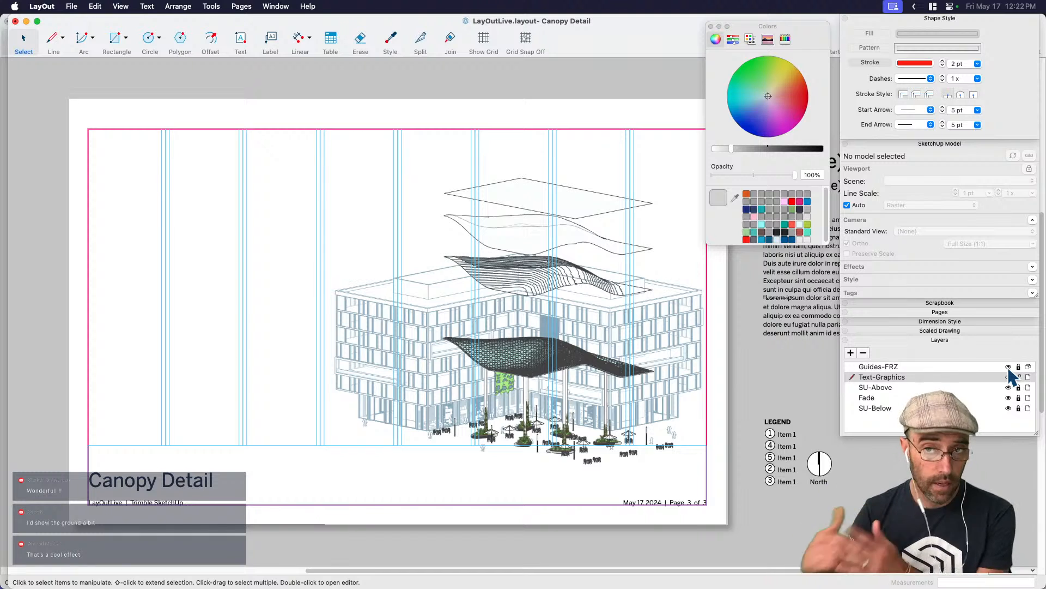
left_click(1009, 368)
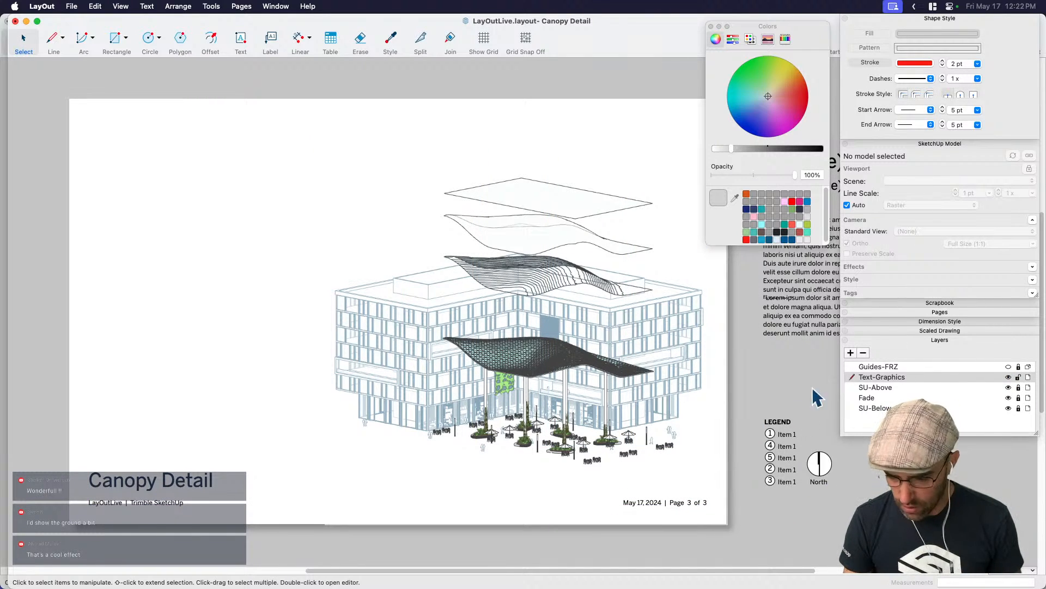
left_click(1009, 367)
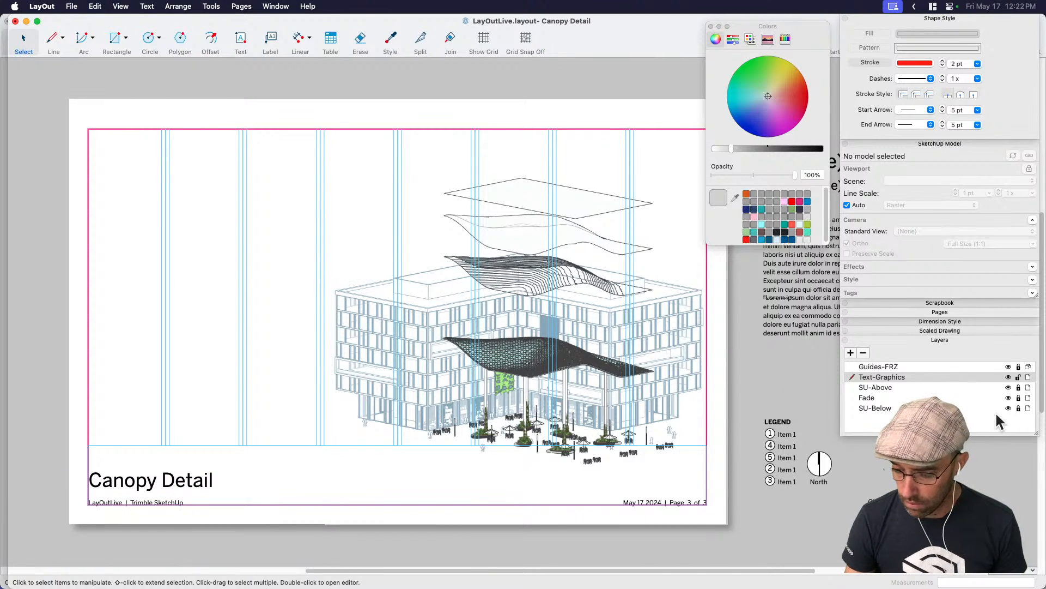
left_click(1008, 367)
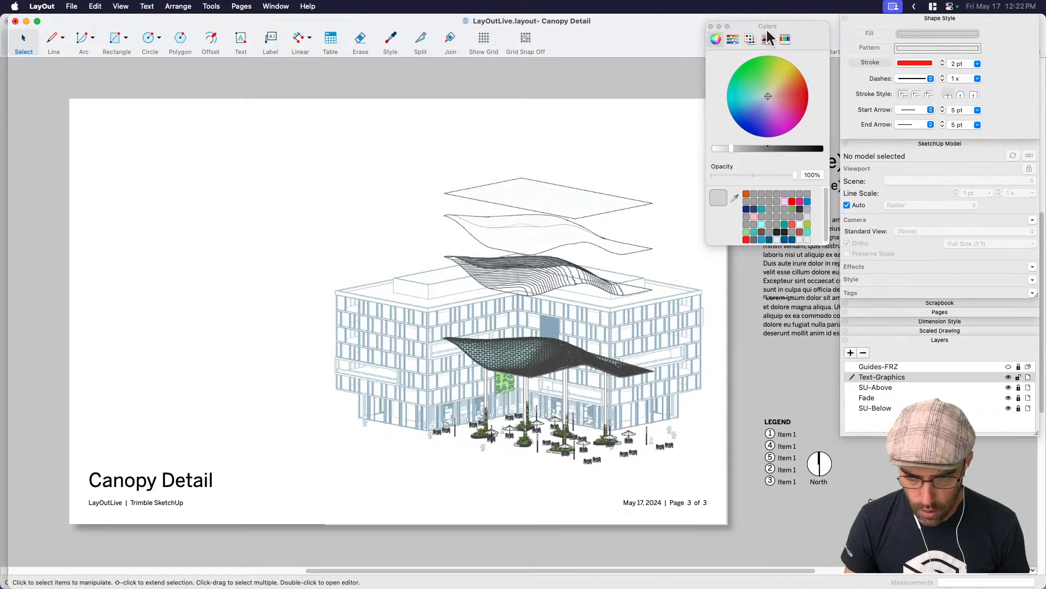
Save the document and unlock the SU-Above and SU-Below layers.
middle_click_drag(642, 299, 634, 293)
scroll(634, 293, "up", 1)
key("super+s")
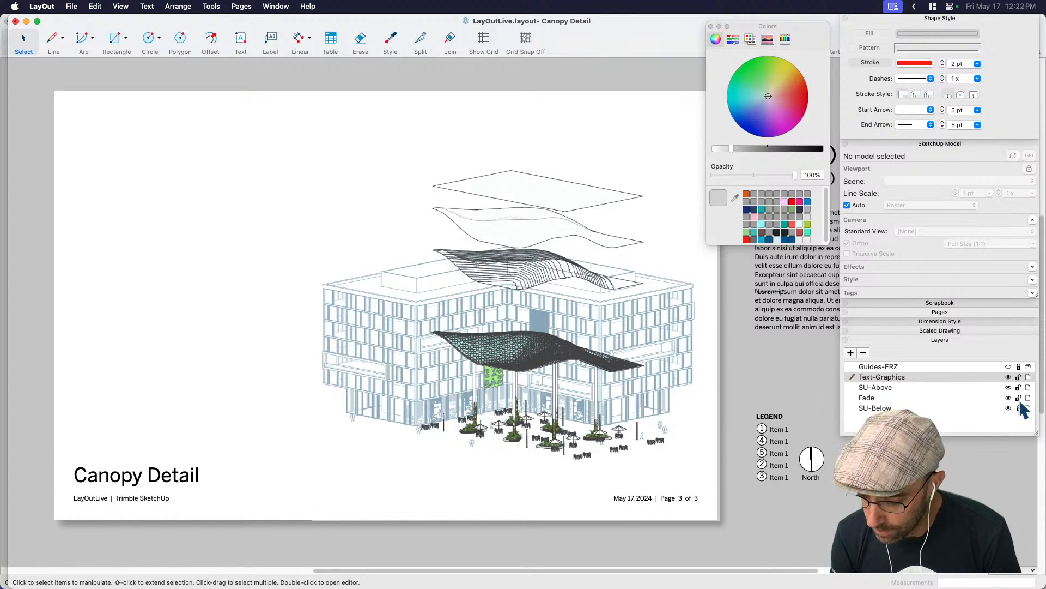
Duplicate the SU-Above canopy viewport and place the copy in the empty area beside the building drawing.
scroll(544, 361, "left", 5)
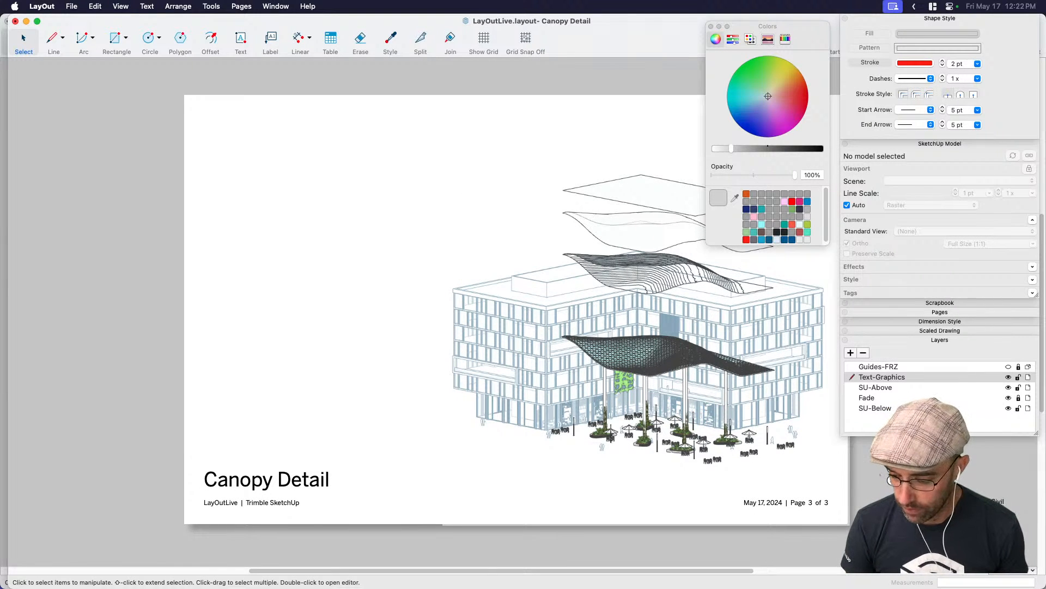
left_click(649, 433)
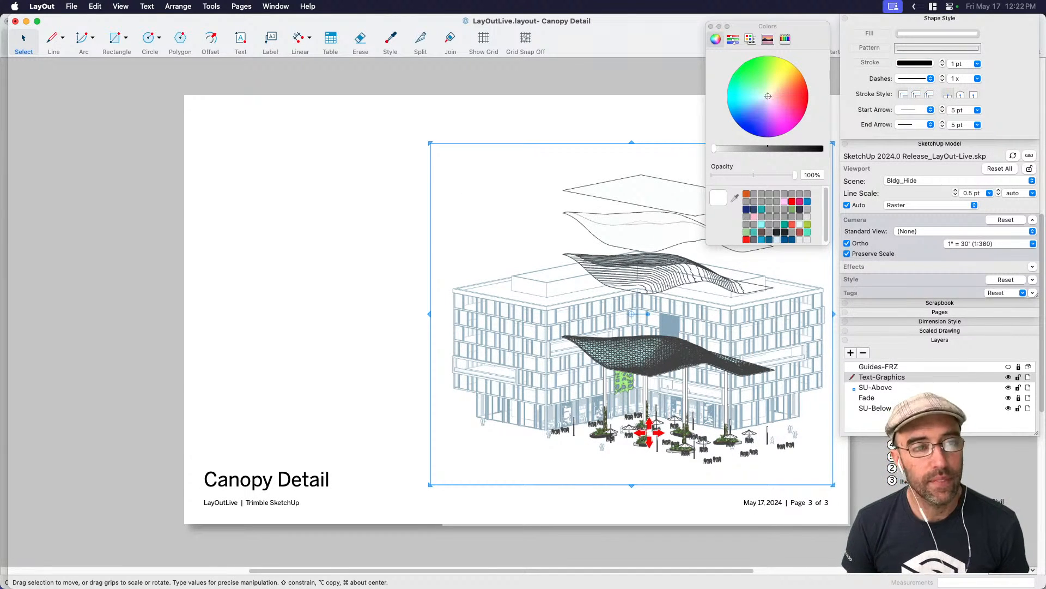
key("super+c")
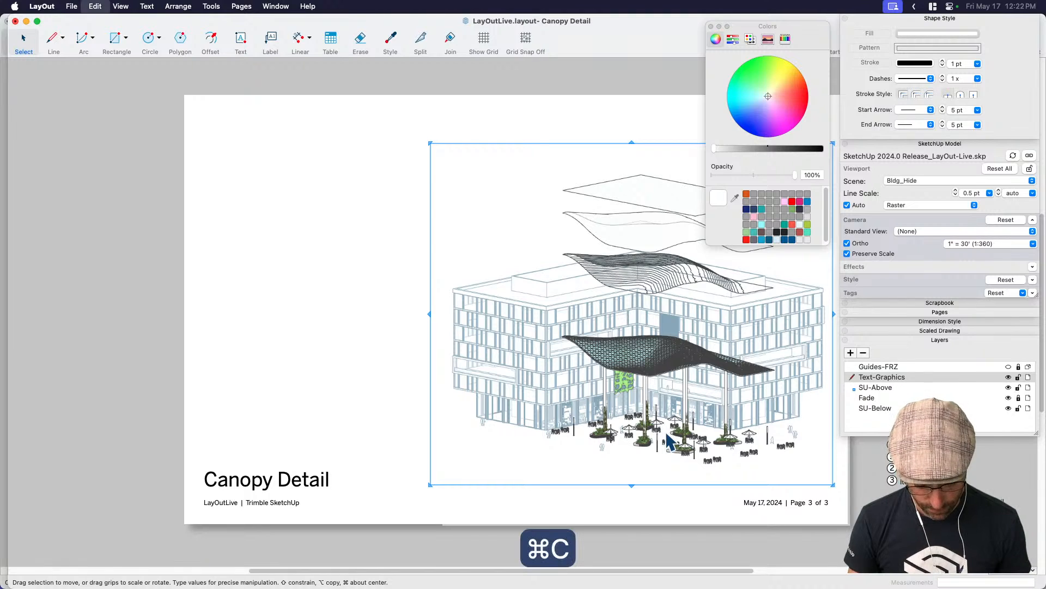
key("super+v")
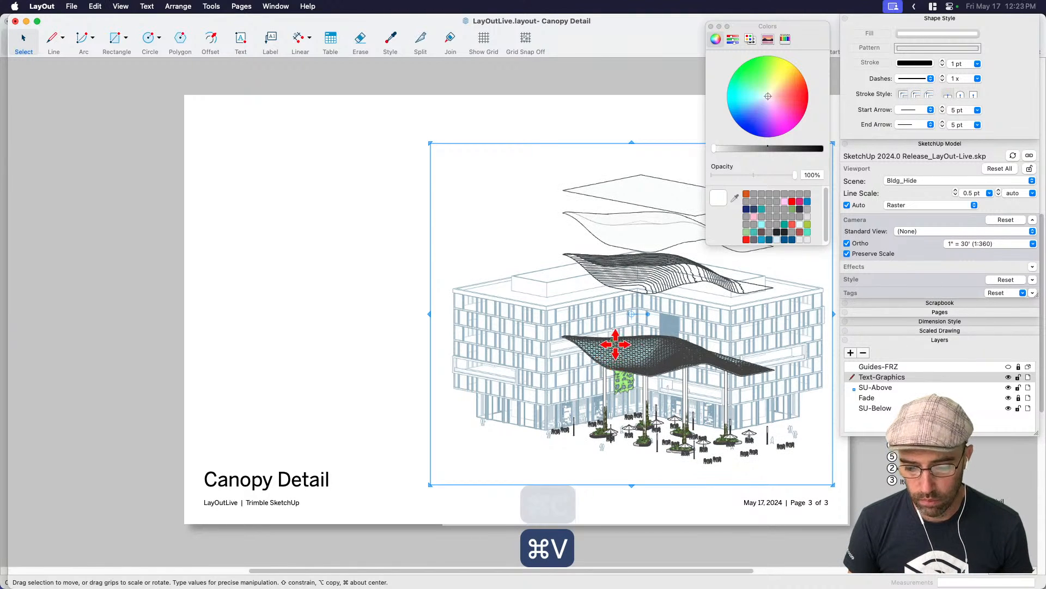
left_click_drag(605, 346, 315, 354)
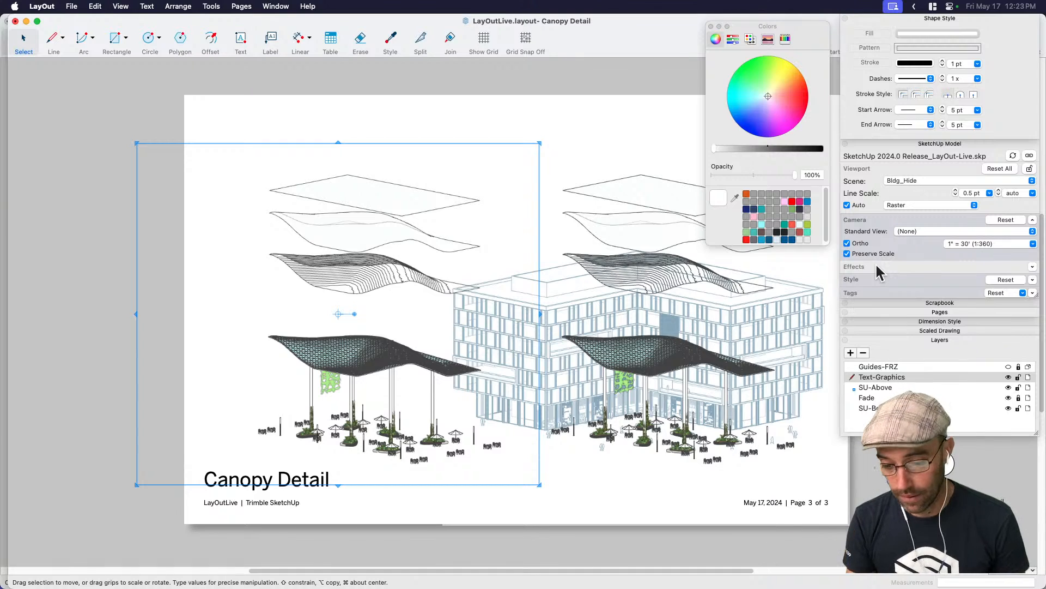
Set the duplicated canopy viewport's standard view to Top, keeping the Bldg_Hide scene.
left_click(913, 179)
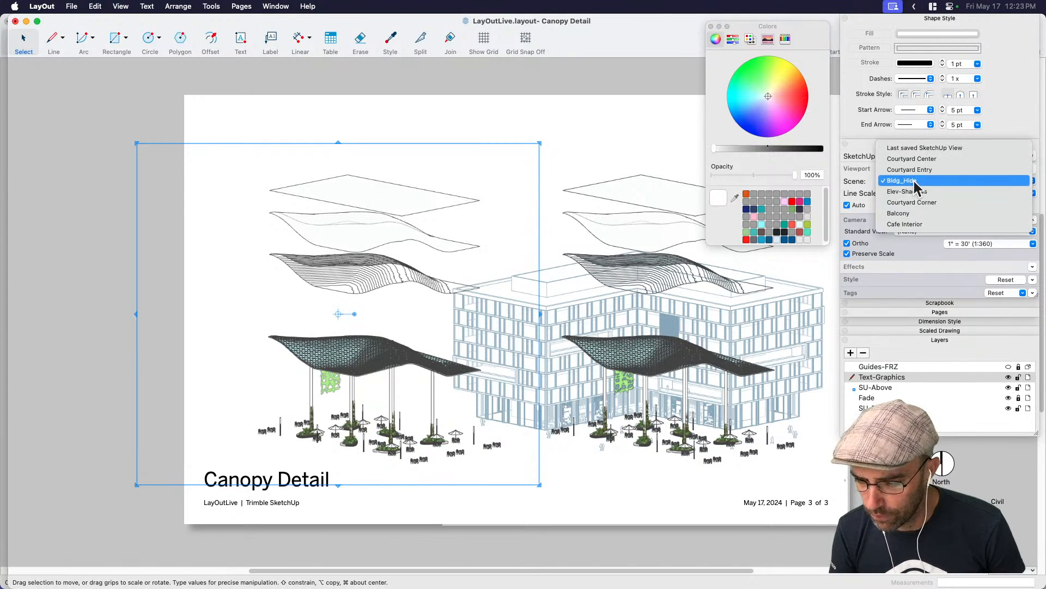
left_click(858, 142)
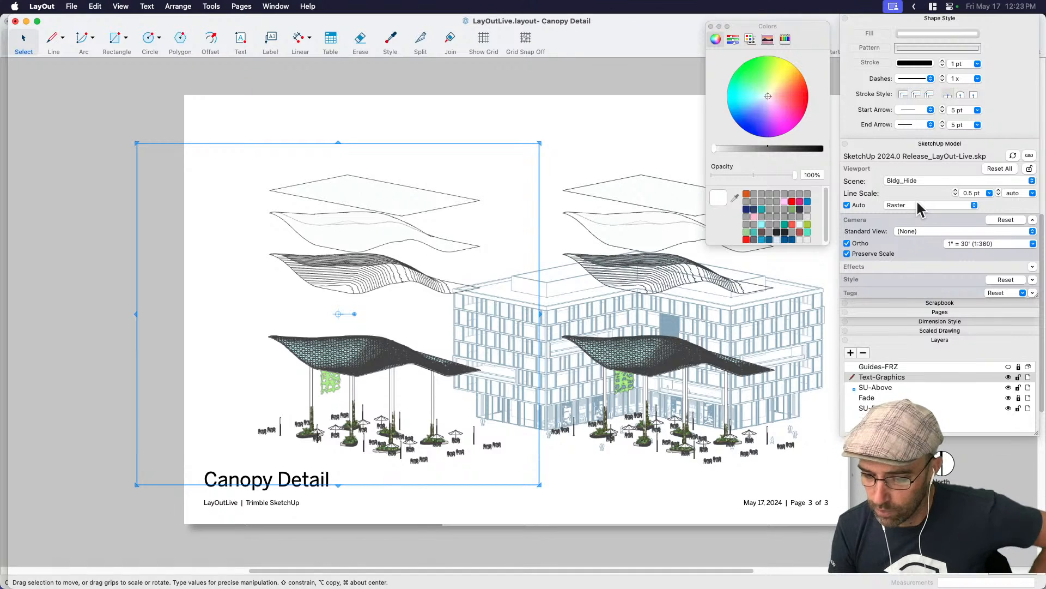
left_click(917, 230)
left_click(917, 249)
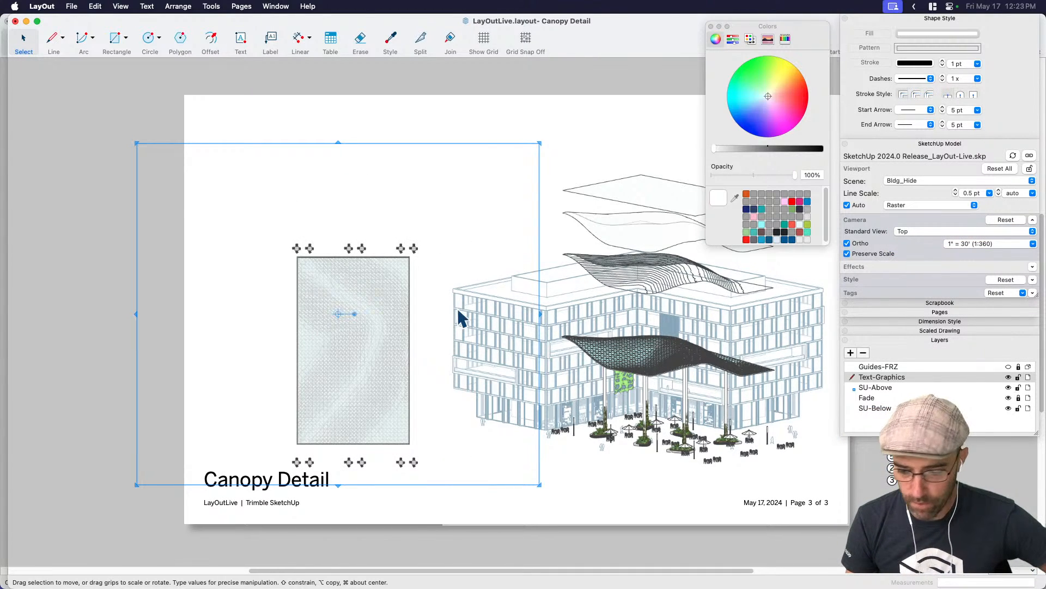
Hide the S-Furn and S-Axo tags in the top-view canopy viewport.
left_click(902, 268)
left_click(886, 270)
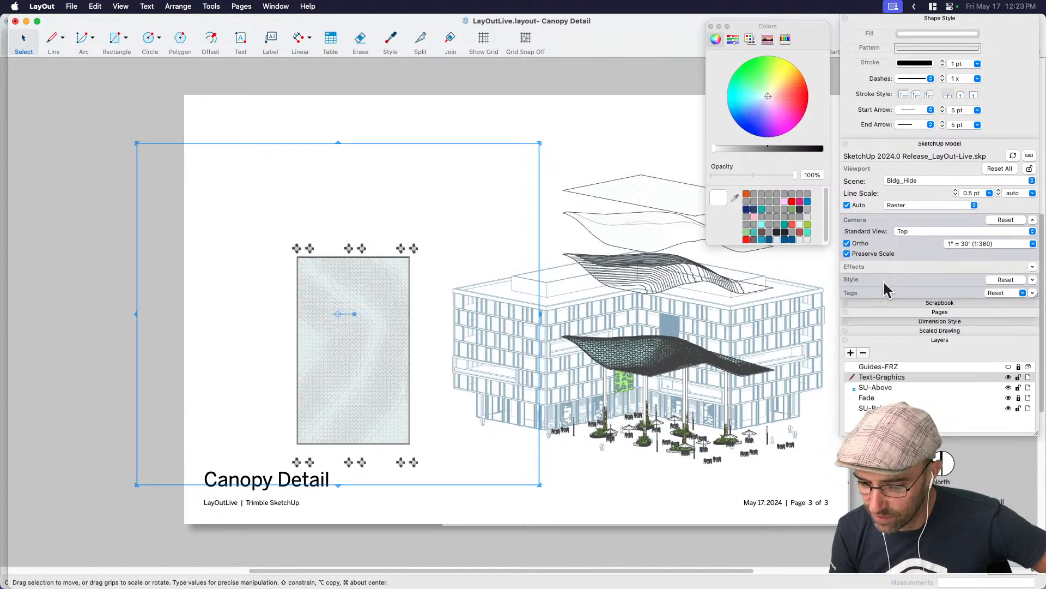
left_click(887, 293)
scroll(916, 349, "down", 5)
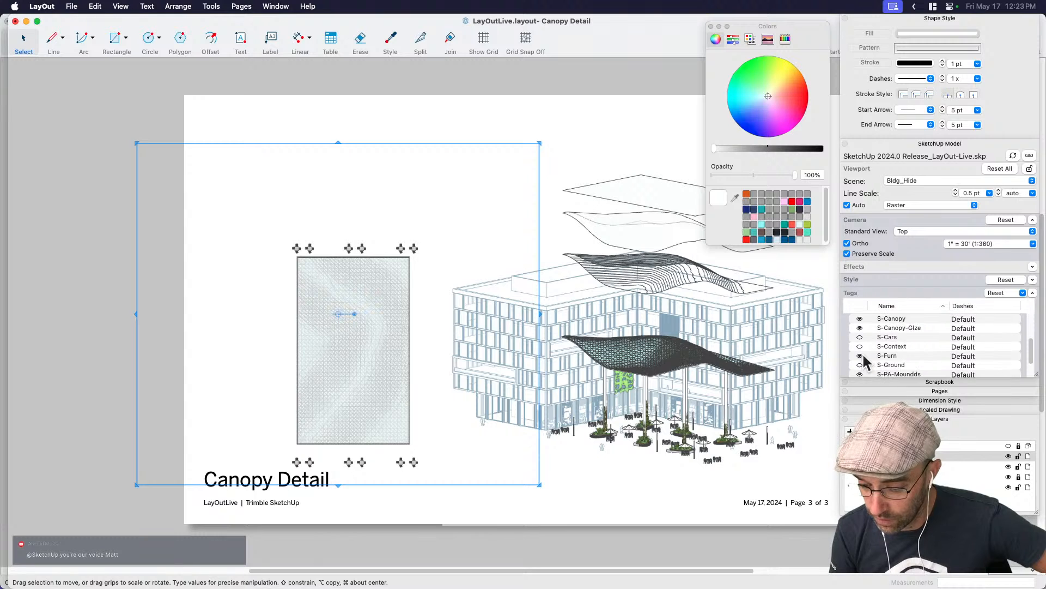
left_click(861, 353)
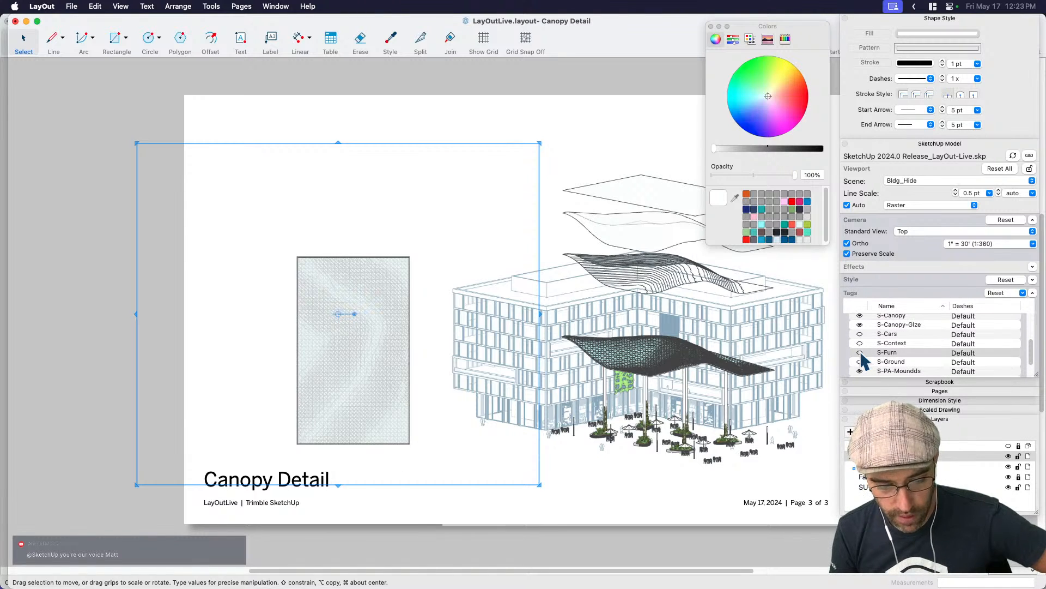
scroll(900, 347, "up", 5)
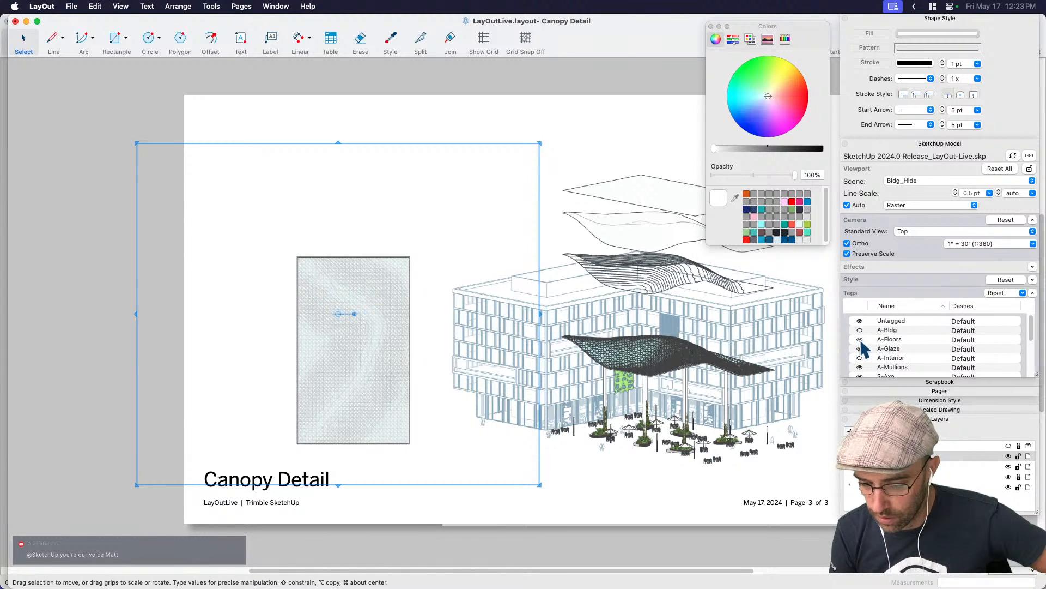
scroll(879, 354, "down", 3)
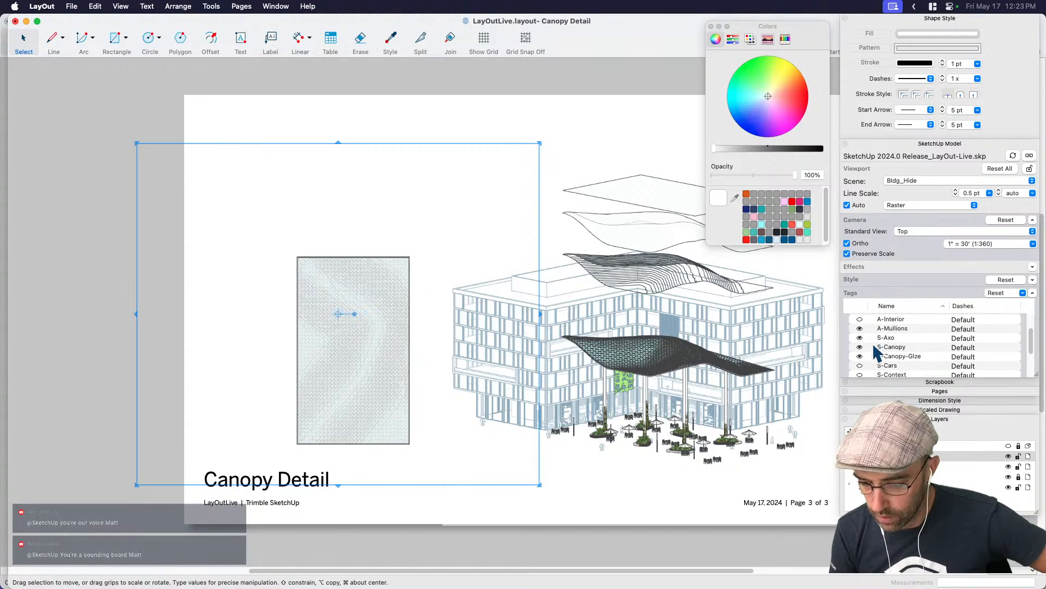
left_click(860, 338)
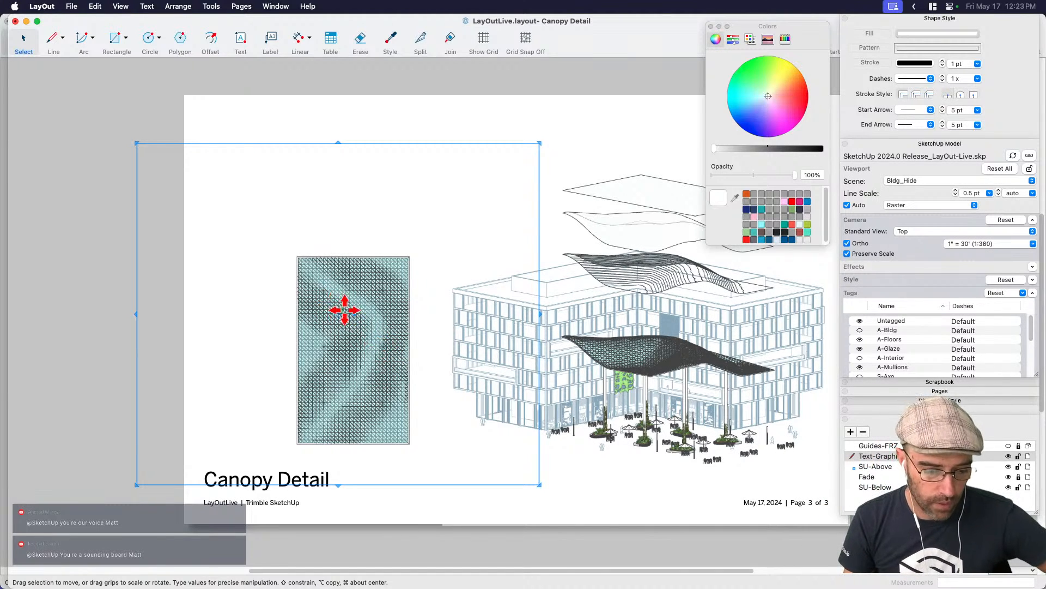
Rotate the top-view canopy viewport by 90 degrees so the canopy lies horizontally on the page.
left_click(114, 374)
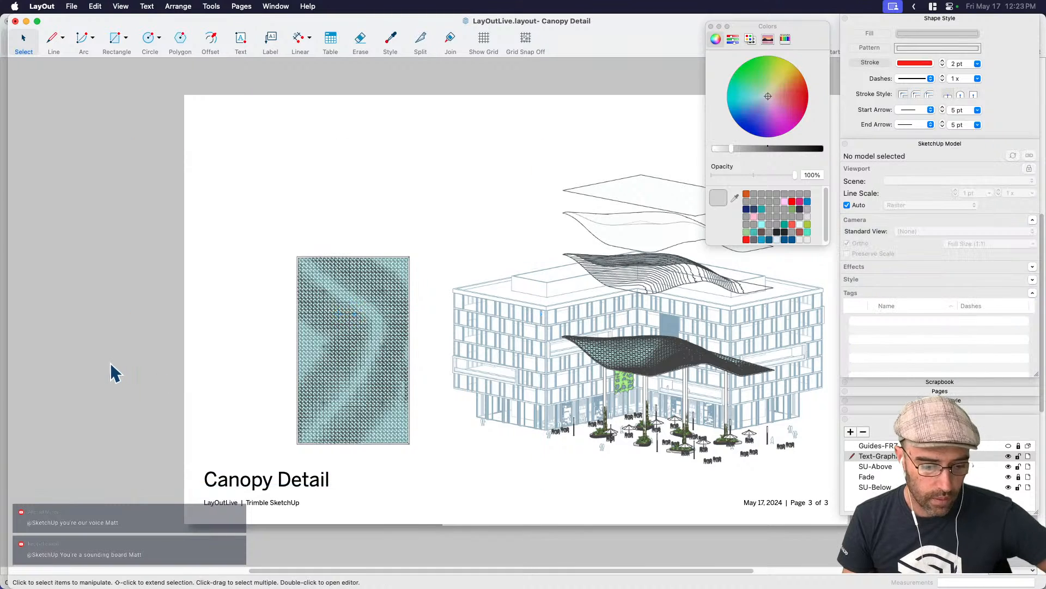
left_click(371, 345)
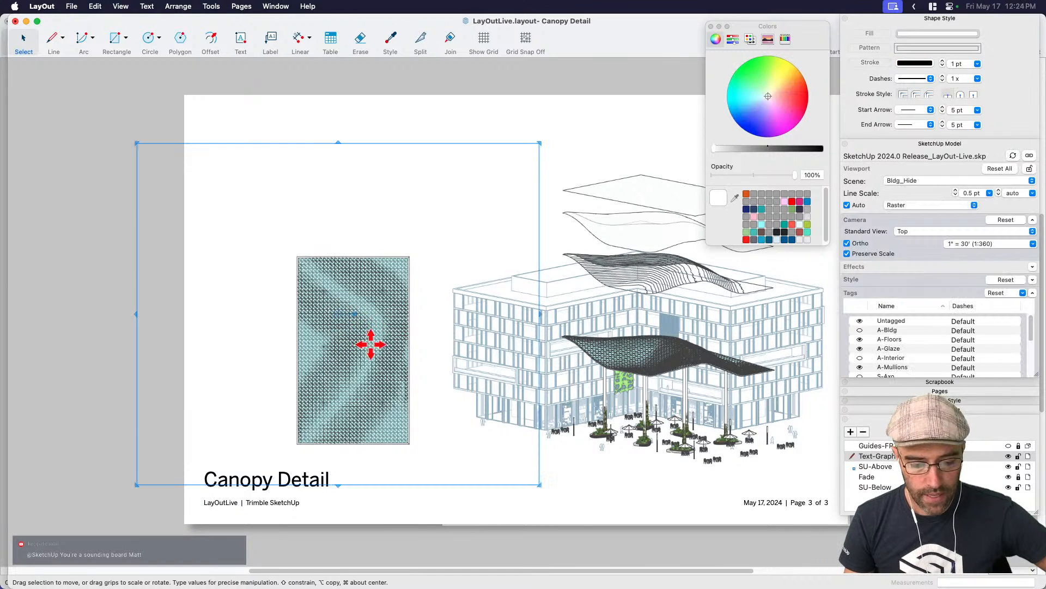
left_click_drag(355, 316, 345, 292)
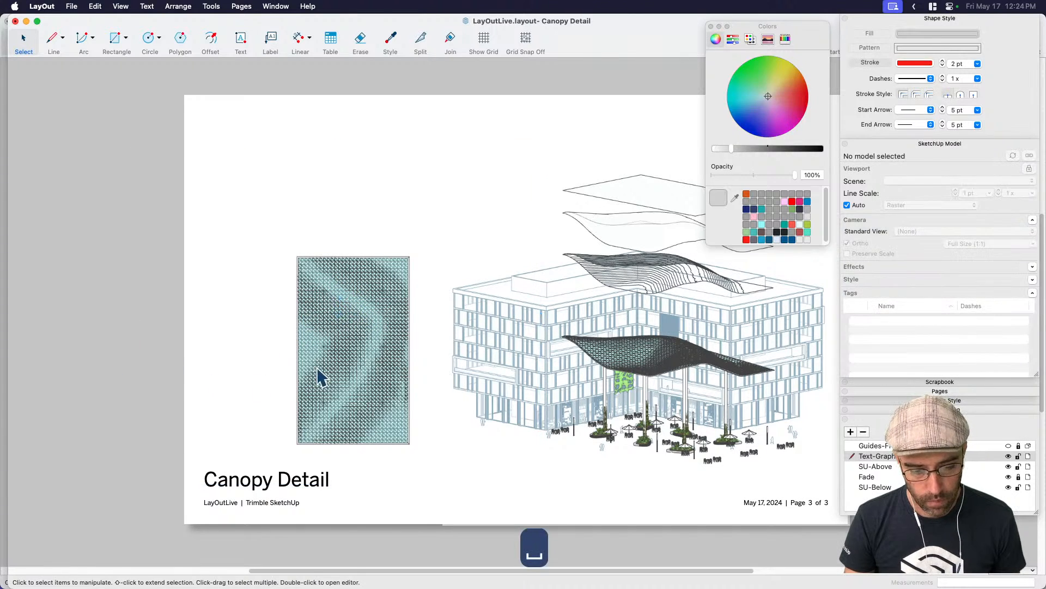
key("space")
scroll(320, 383, "up", 3)
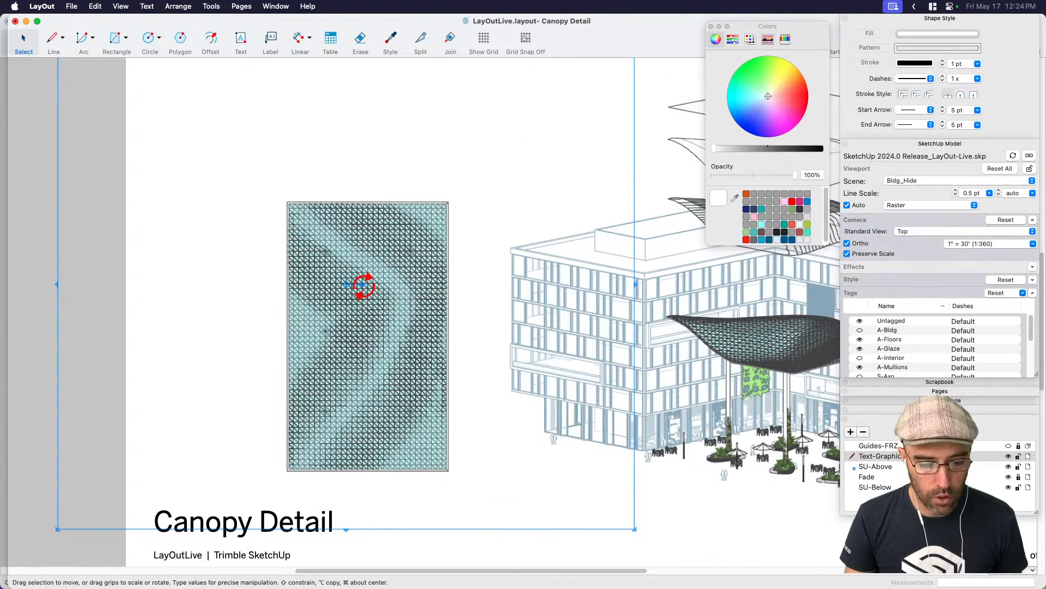
left_click_drag(367, 284, 367, 276)
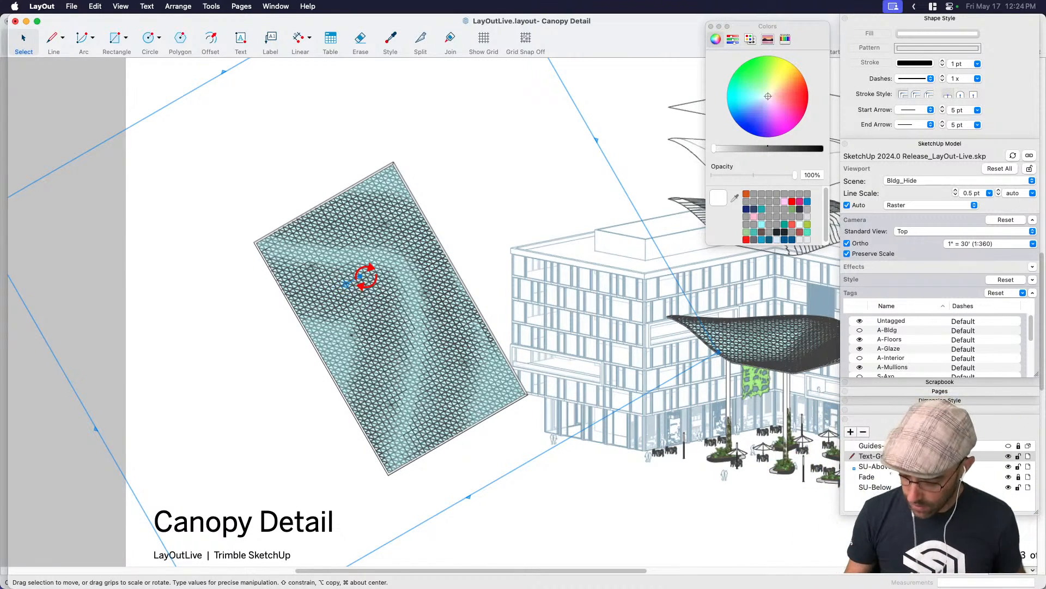
key("Return")
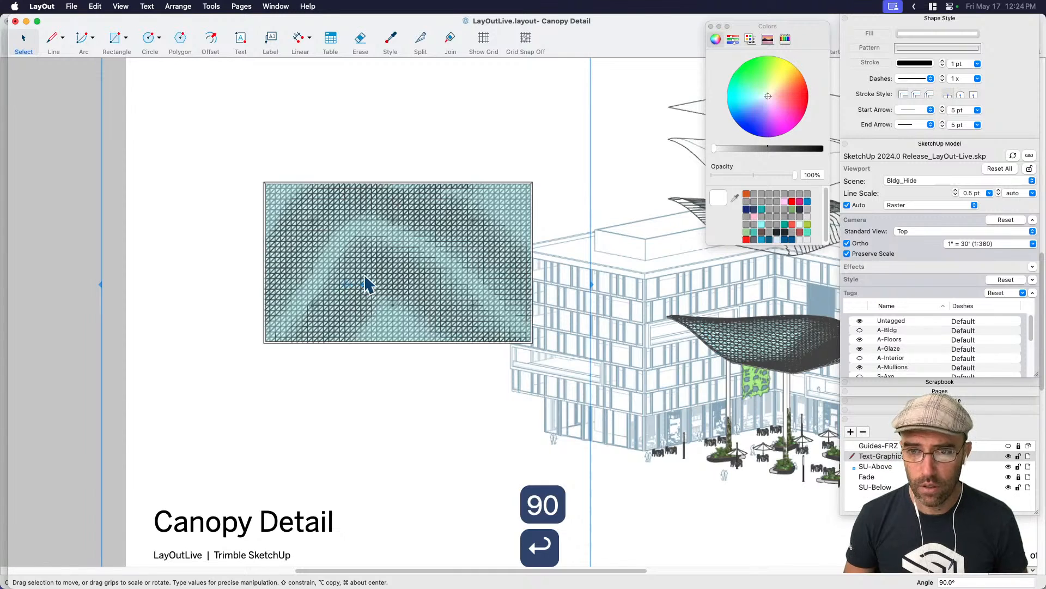
Crop all four sides of the rotated canopy viewport's frame to just outside the canopy outline.
scroll(421, 300, "down", 3)
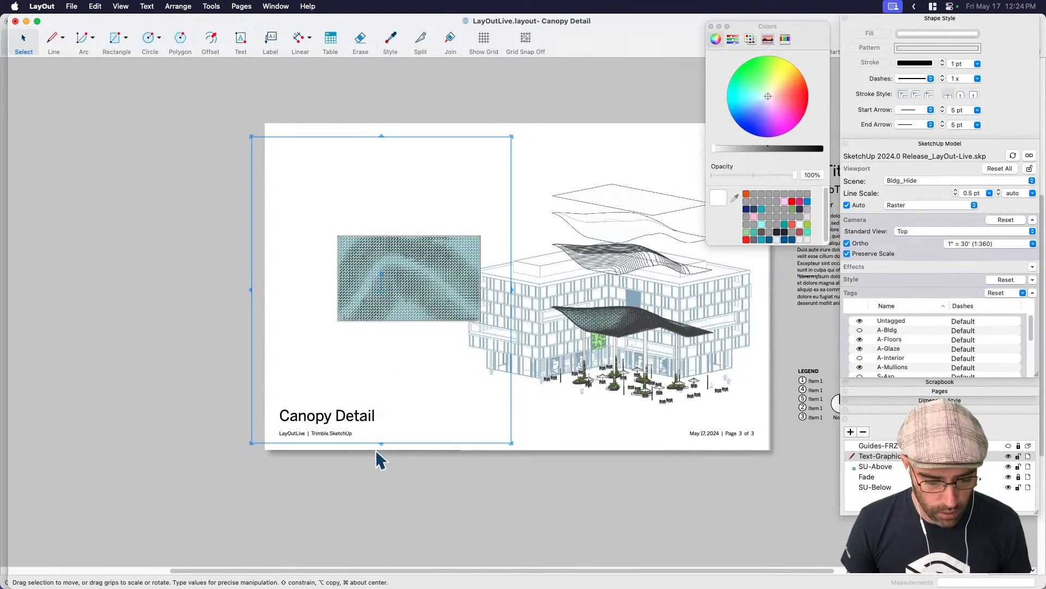
left_click_drag(383, 443, 382, 331)
left_click_drag(250, 232, 334, 234)
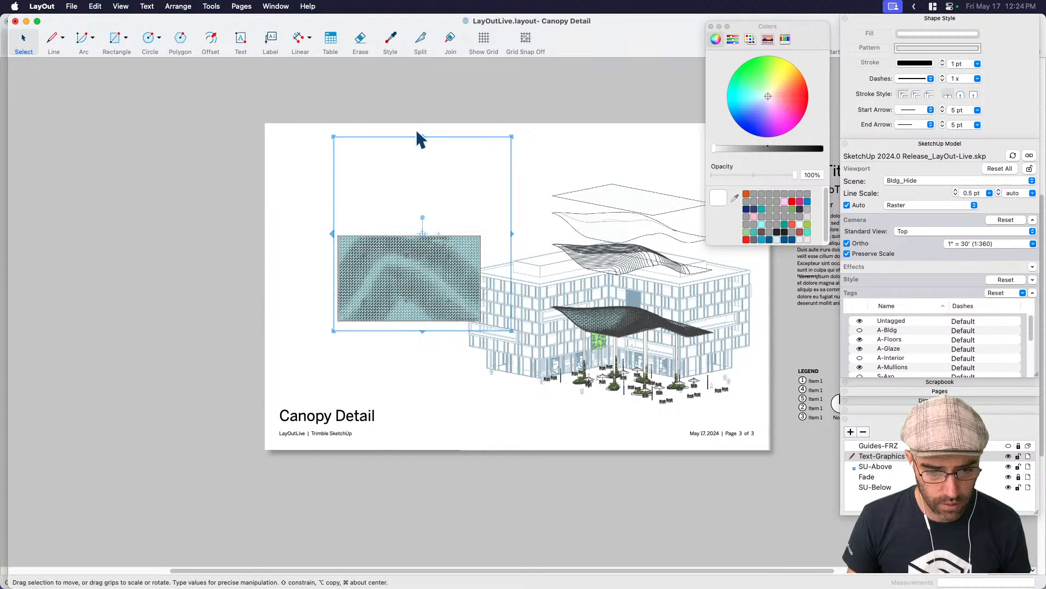
scroll(421, 137, "up", 3)
left_click_drag(421, 118, 413, 280)
left_click_drag(575, 370, 527, 372)
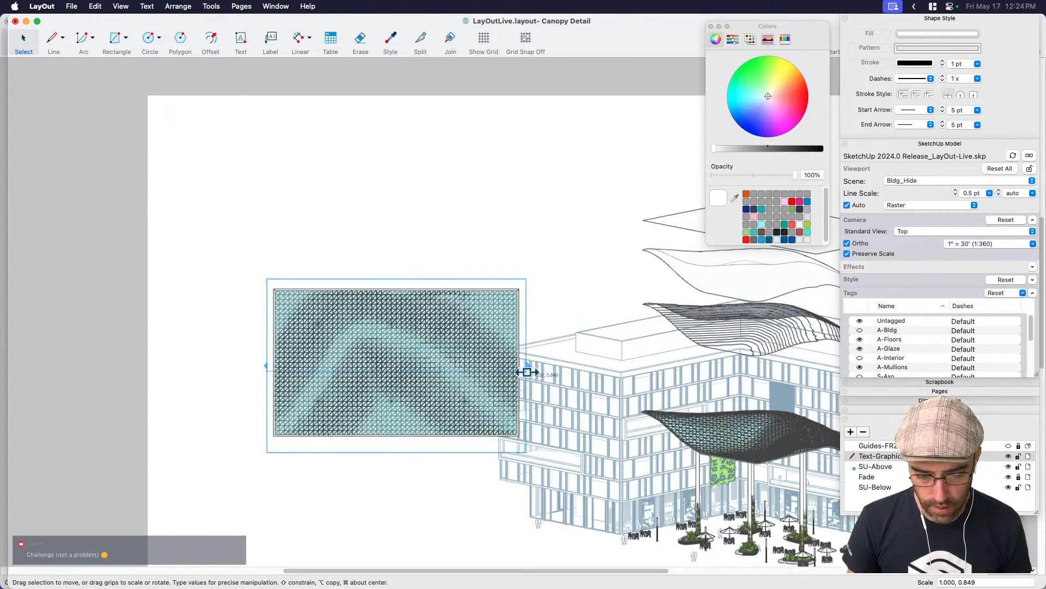
Move the cropped top-view canopy viewport to the empty upper-left area of the Canopy Detail page.
left_click(252, 234)
middle_click_drag(429, 384, 439, 376)
left_click_drag(480, 363, 413, 224)
left_click(491, 221)
left_click(438, 240)
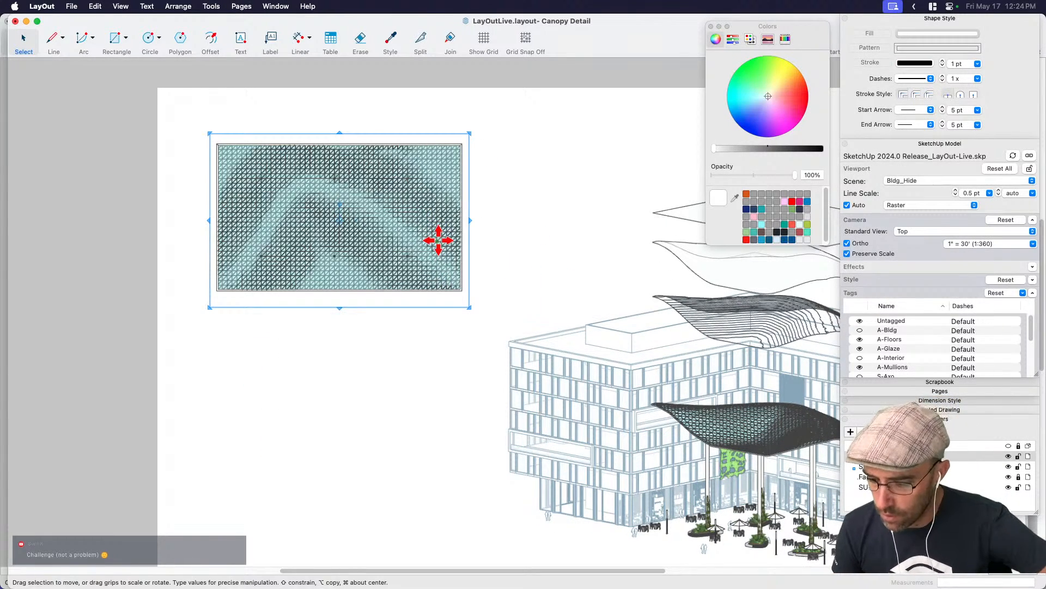
Apply the BLue-Edges style to the top-view canopy viewport and save the document.
left_click(879, 282)
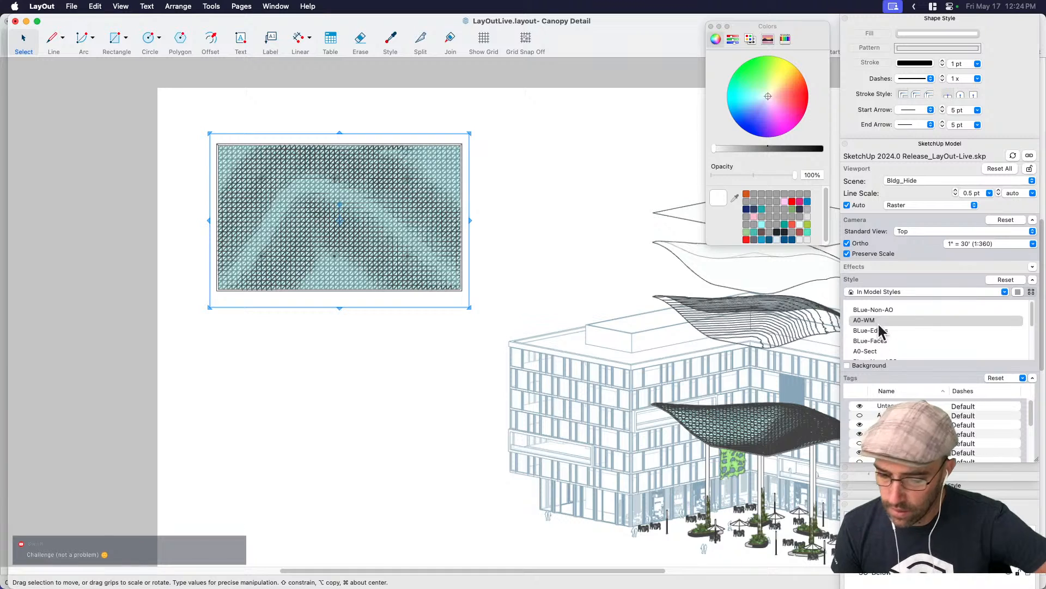
left_click(878, 331)
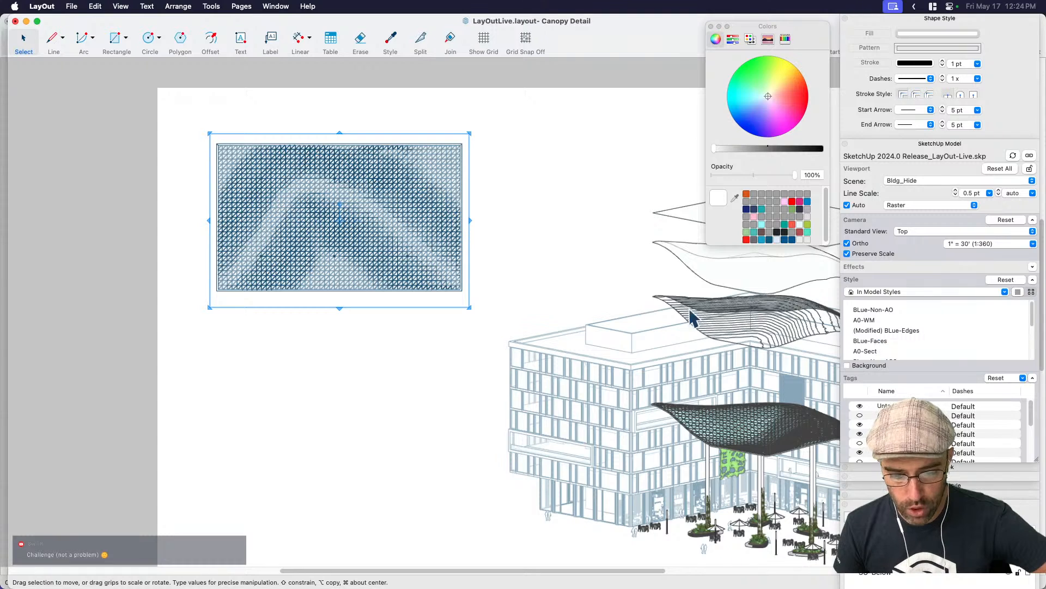
left_click(555, 263)
left_click(456, 247)
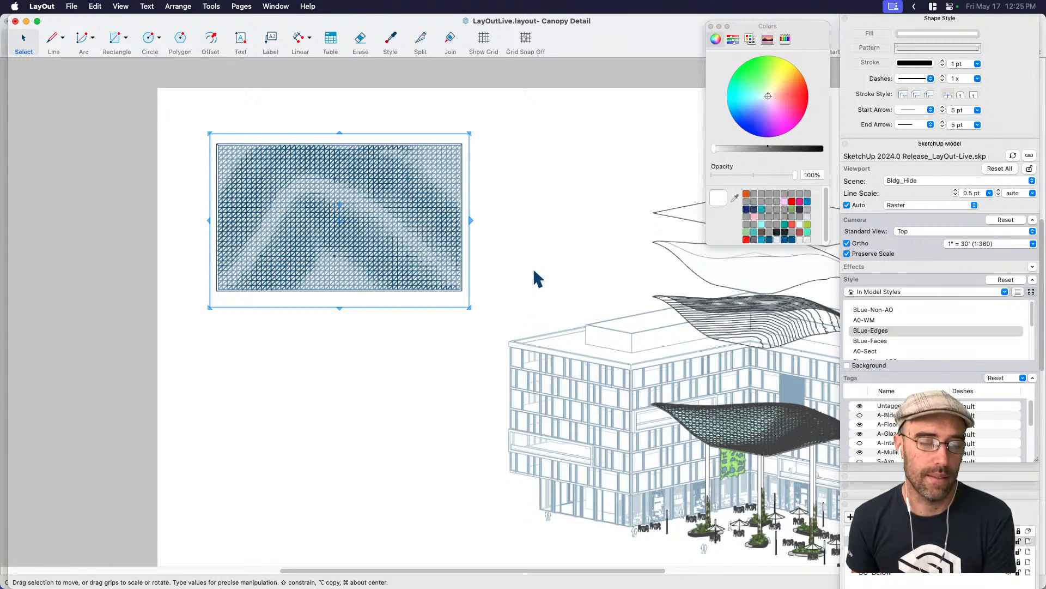
left_click(547, 254)
middle_click_drag(425, 264, 434, 218)
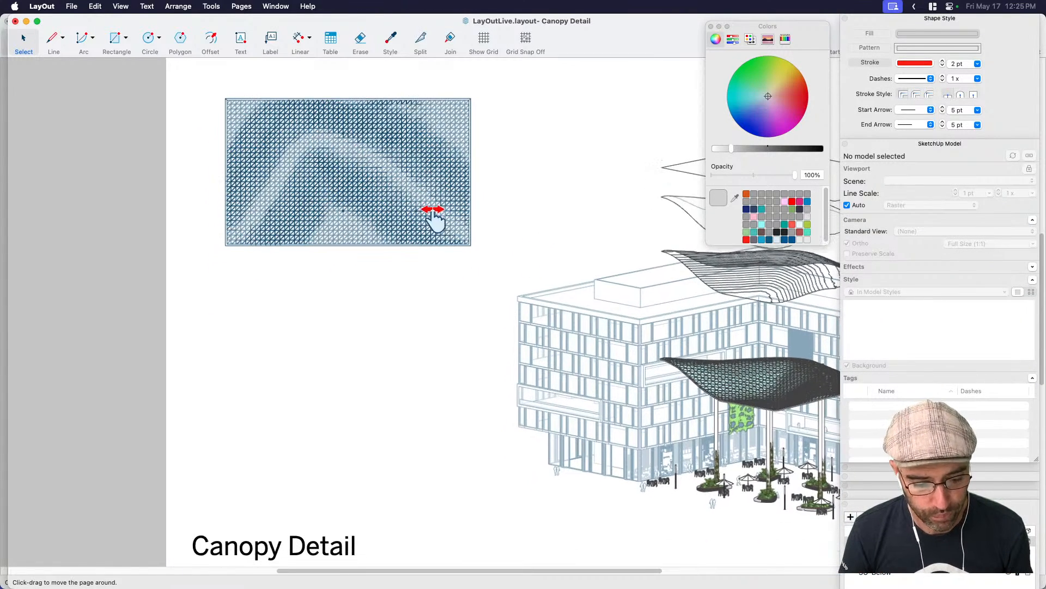
left_click(444, 222)
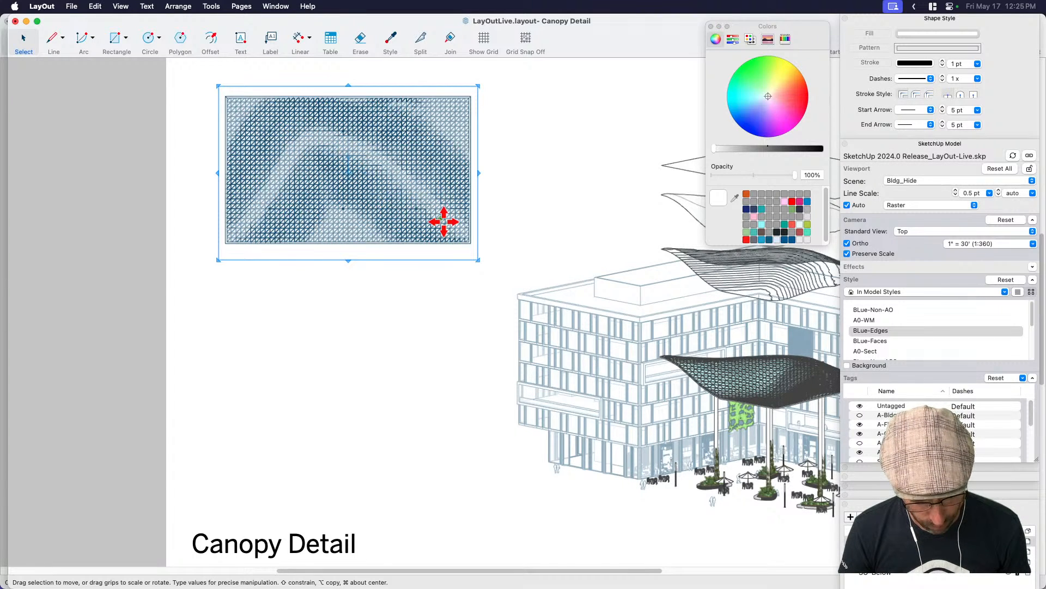
key("super+s")
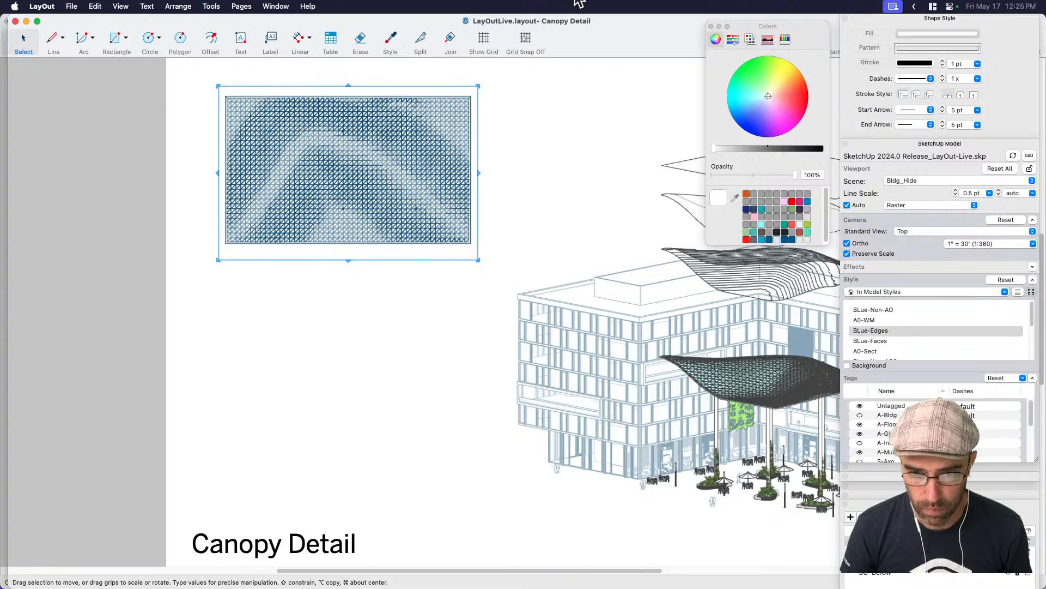
Switch to the SketchUp model and hide the S-Axo tag.
key("super+Tab")
scroll(521, 293, "down", 2)
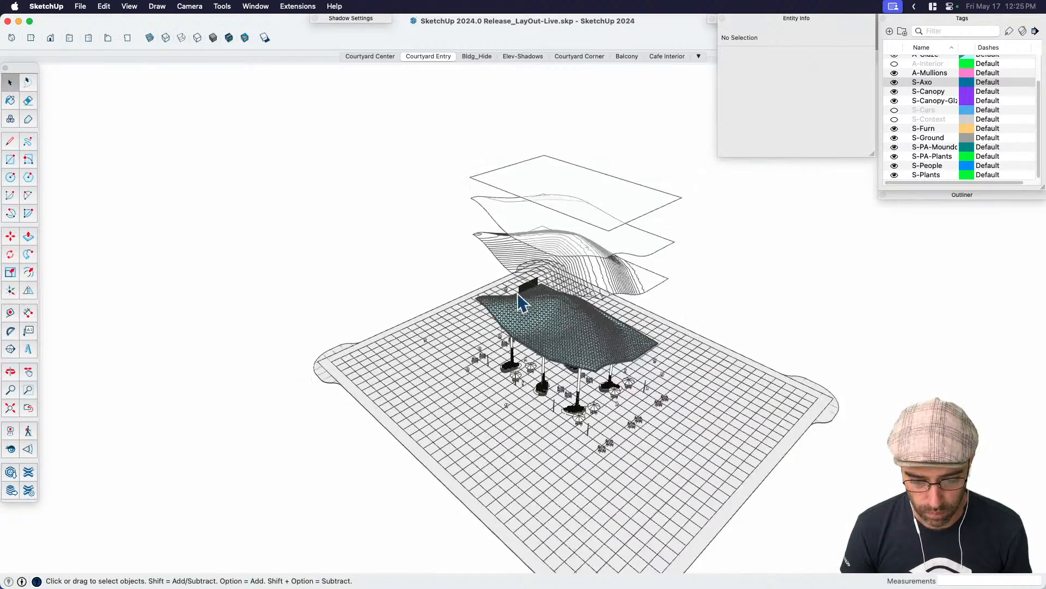
middle_click_drag(521, 293, 845, 145)
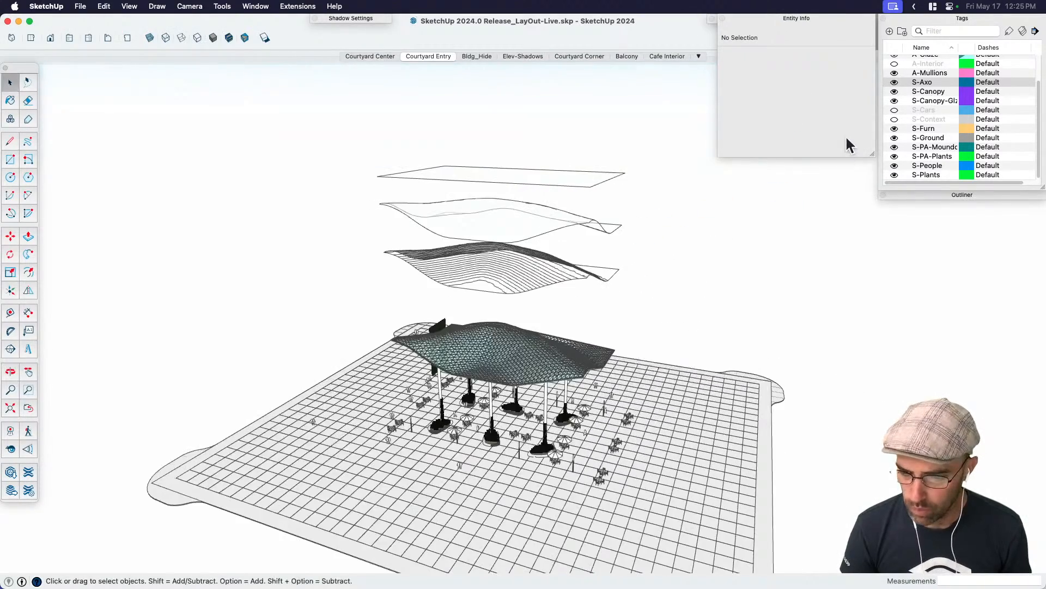
left_click(895, 82)
Show the section planes and make the horizontal Section 10 plane the active cut.
middle_click_drag(602, 359, 752, 341)
key("shift+t")
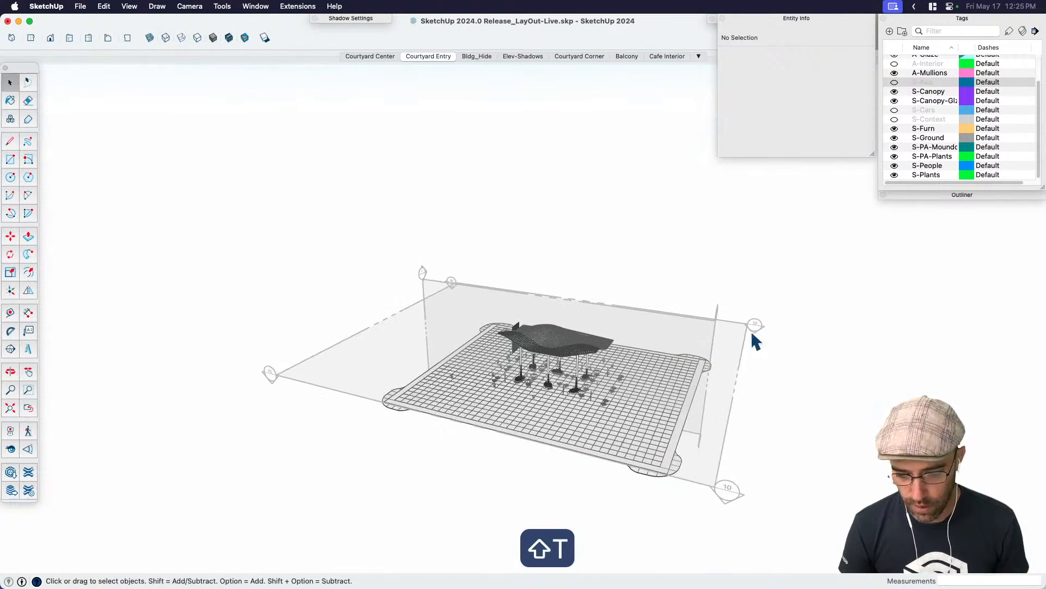
key("space")
left_click(739, 333)
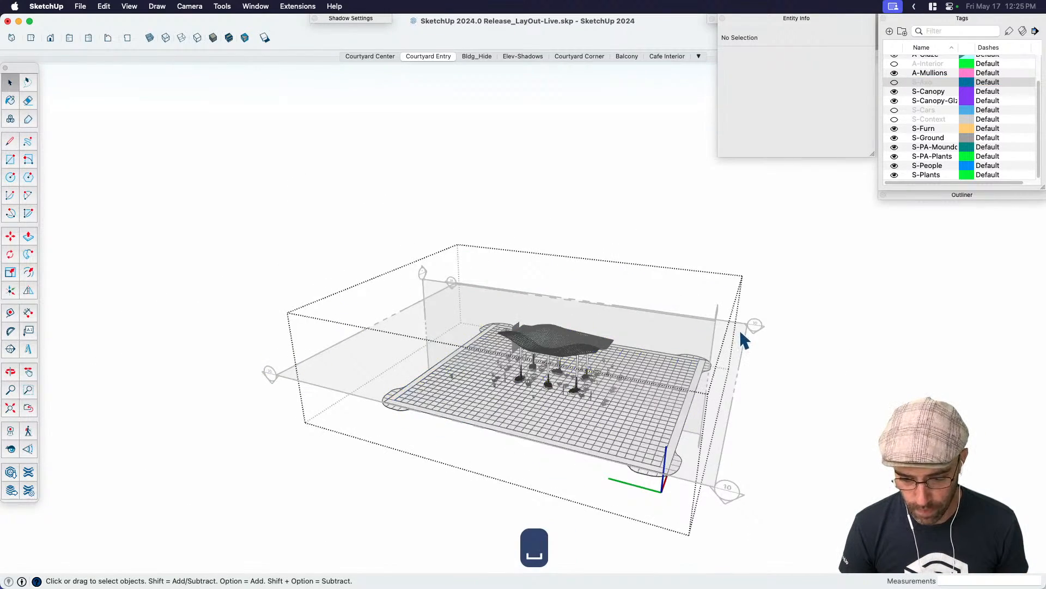
right_click(741, 332)
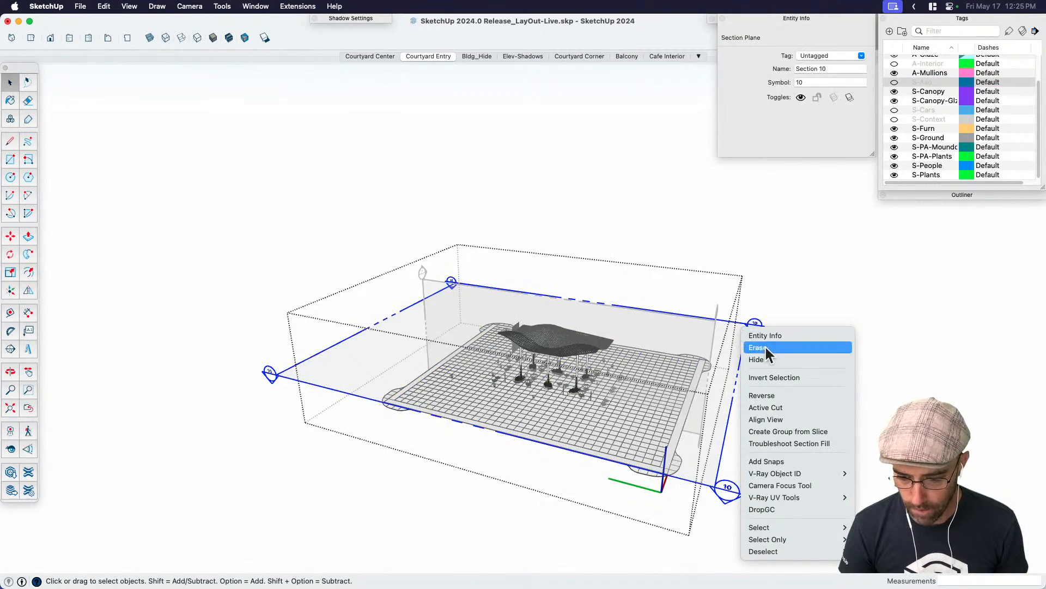
left_click(765, 407)
key("space")
Hide the vertical S-Plants panel group standing behind the planters.
middle_click_drag(795, 402, 494, 338)
scroll(493, 338, "down", 3)
left_click(491, 308)
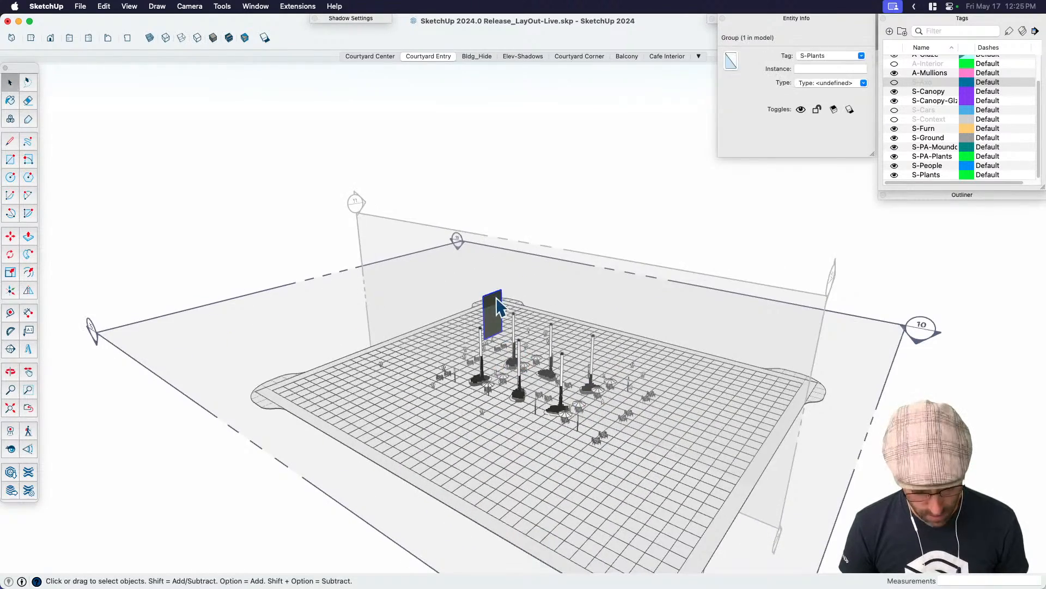
key("cmd+e")
middle_click_drag(599, 353, 796, 327)
left_click(841, 366)
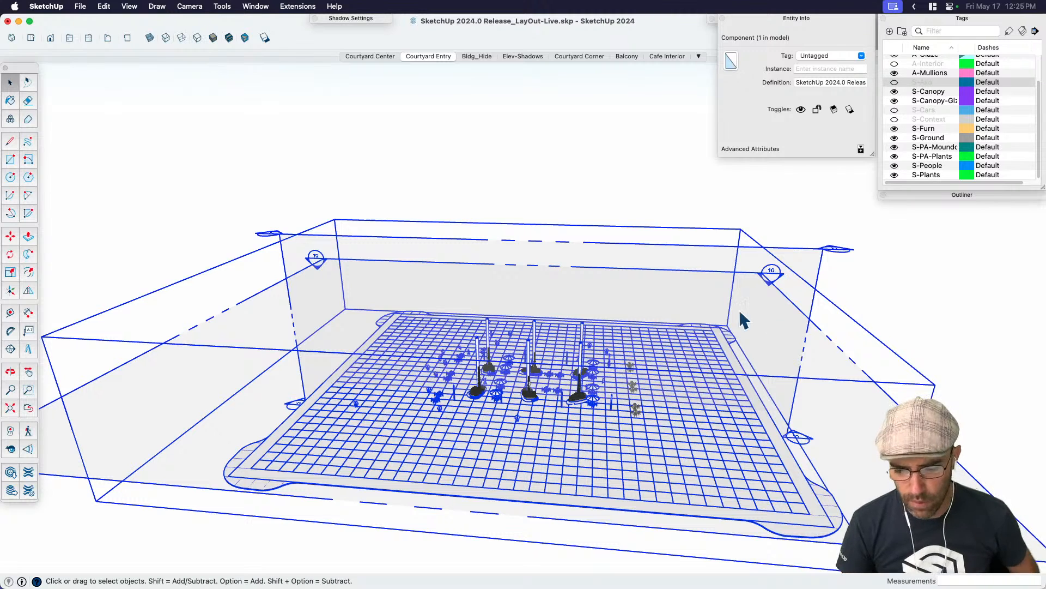
left_click(534, 186)
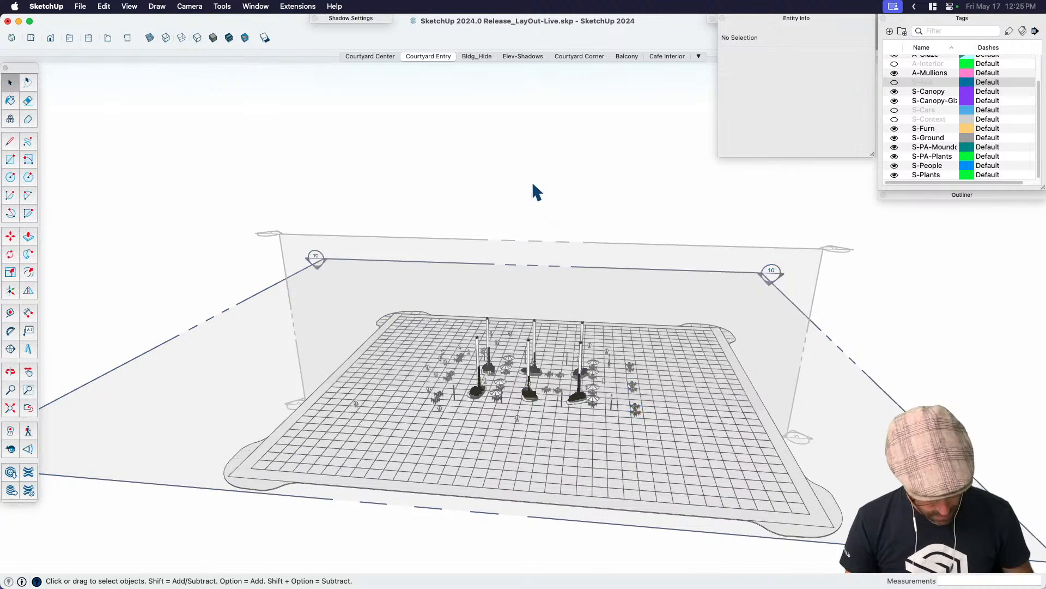
Set the camera to a parallel-projection top view framing the planters and furniture, with the section planes hidden.
key("shift+c")
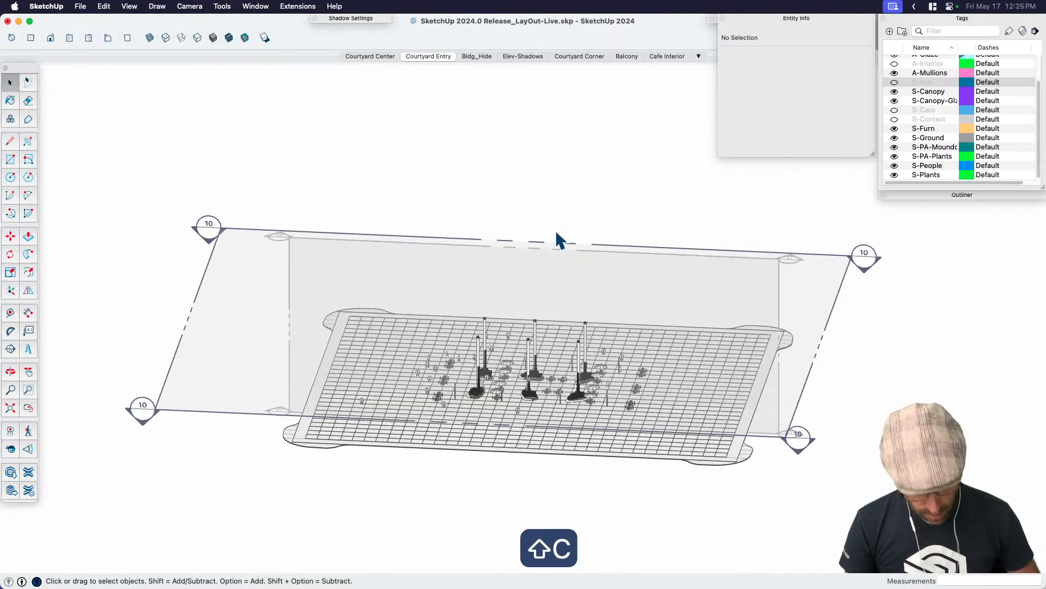
key("shift+t")
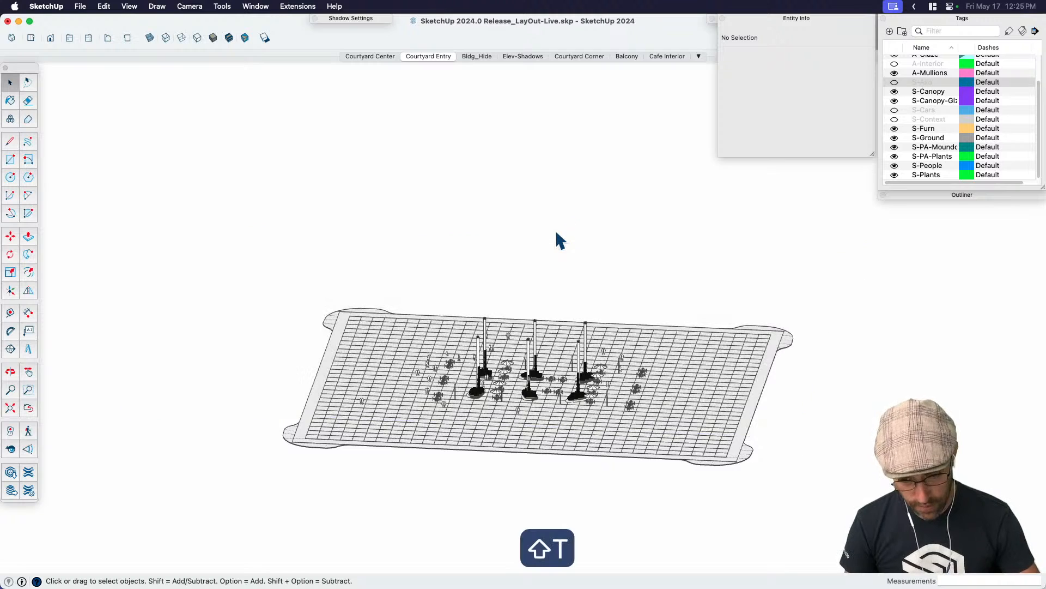
key("super+1")
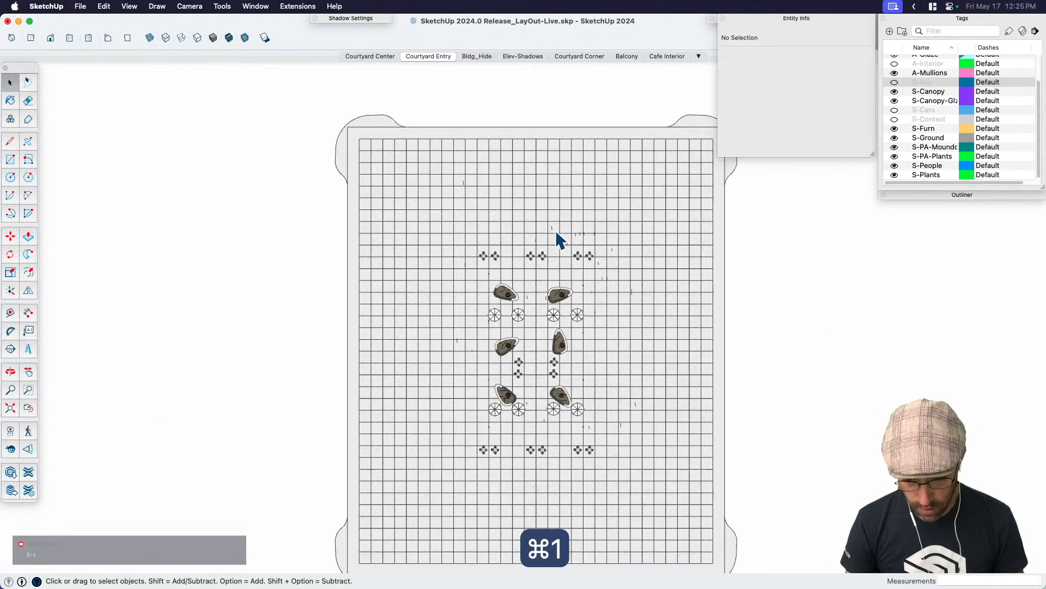
scroll(547, 333, "up", 5)
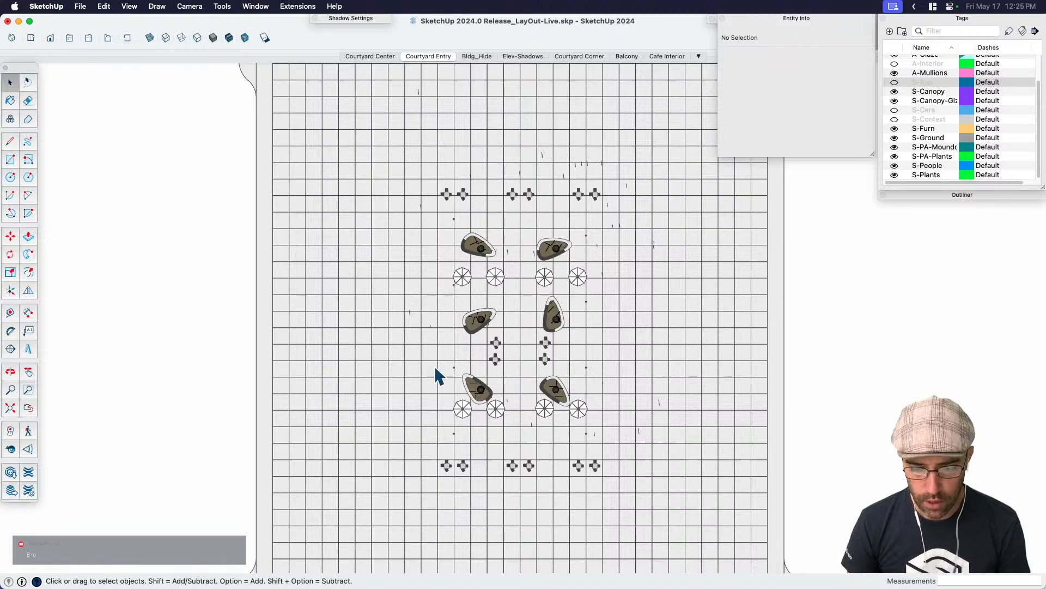
scroll(482, 275, "up", 5)
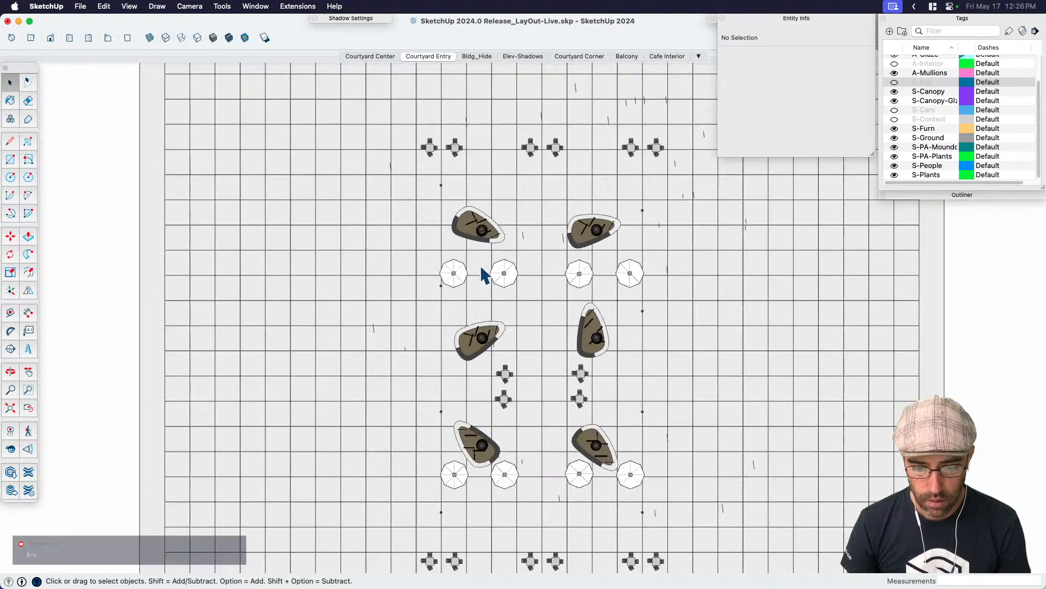
scroll(543, 242, "down", 3)
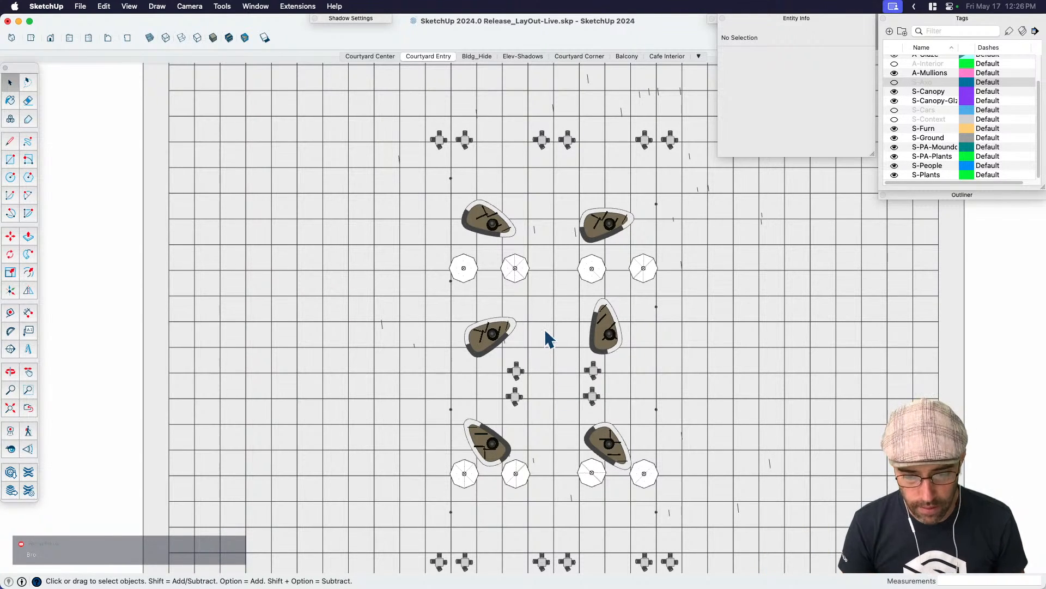
Add a scene from the current plan view after Courtyard Entry and name it Canopy-Plan.
right_click(431, 57)
left_click(470, 95)
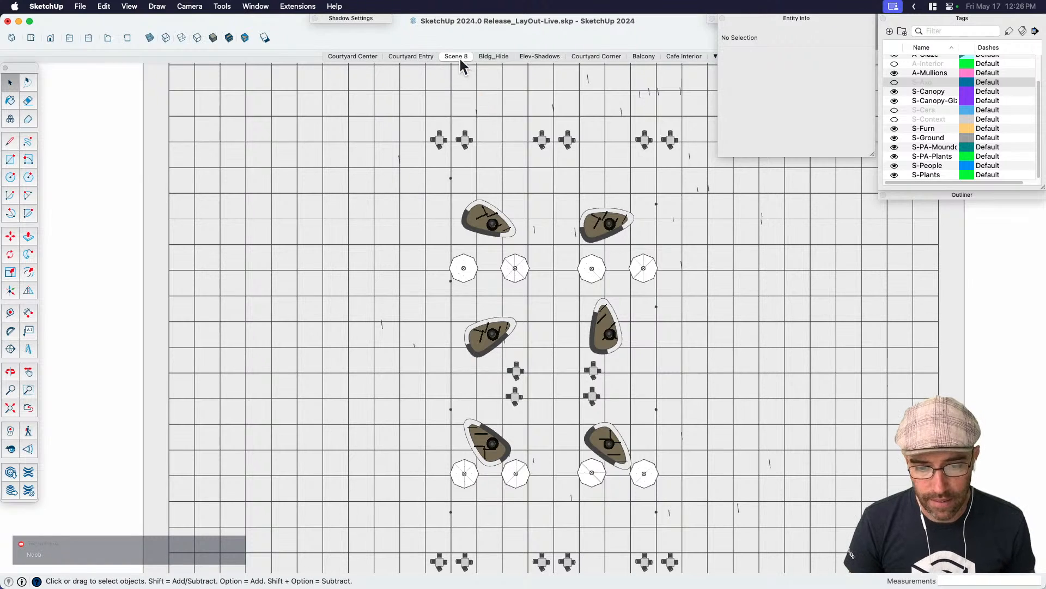
right_click(460, 57)
left_click(499, 116)
type("Canopy")
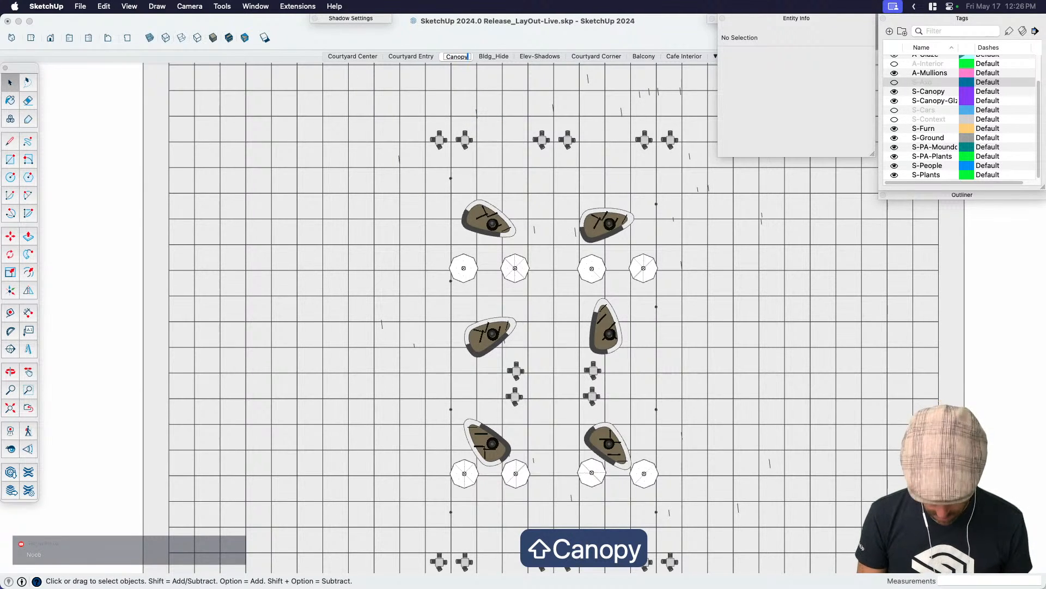
type("-Plan")
key("Return")
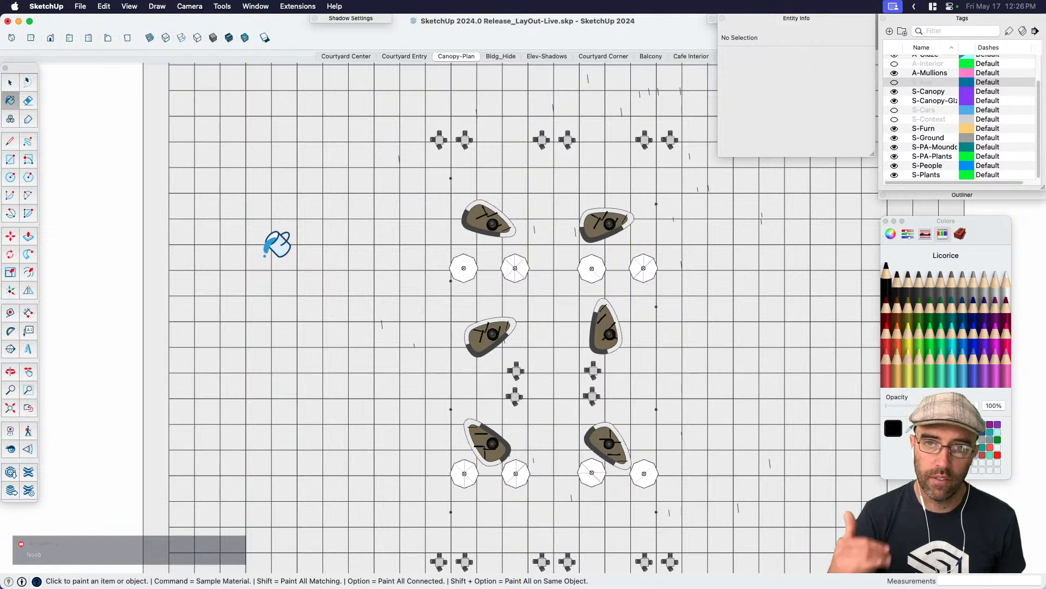
Return to the Select tool and move the Styles panel beside Shadow Settings, away from Entity Info.
key("space")
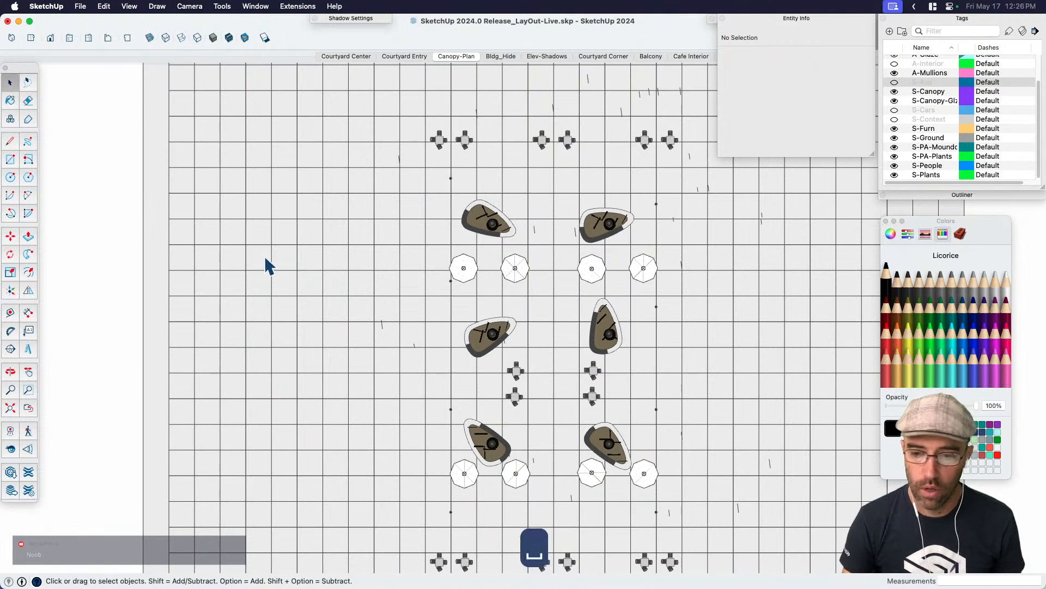
left_click(742, 26)
left_click_drag(739, 22, 585, 22)
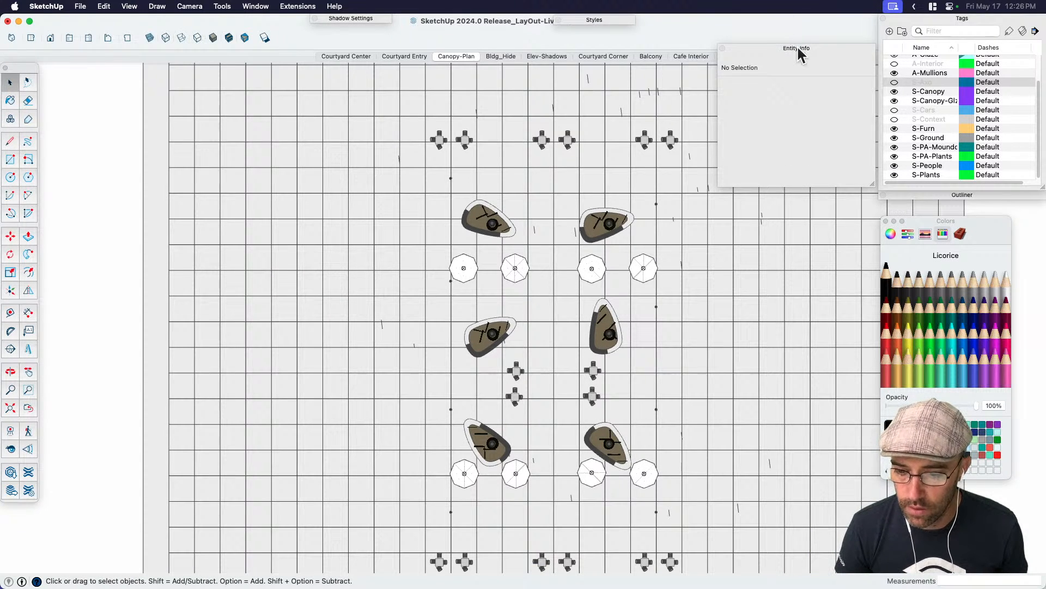
Apply the A0-Sect style to the plan view, update the Canopy-Plan scene with it and save the model.
left_click_drag(798, 48, 799, 17)
left_click(603, 19)
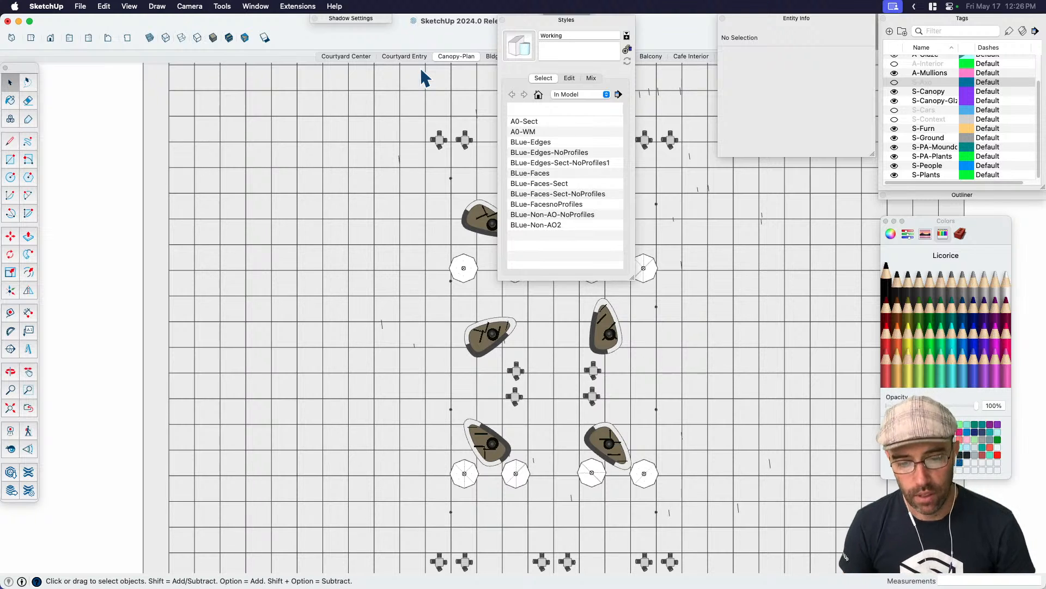
left_click(530, 123)
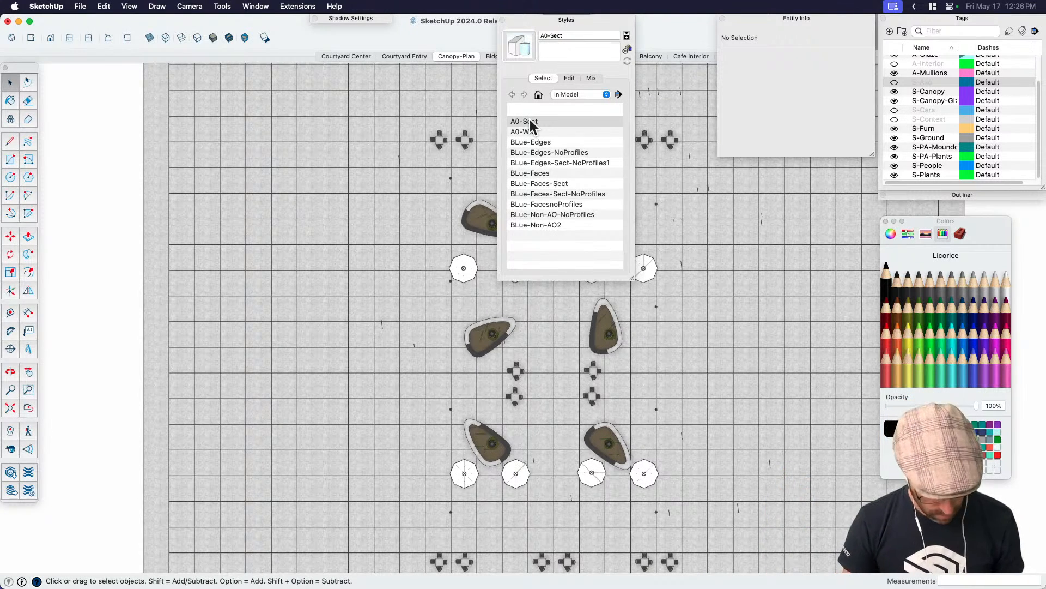
right_click(455, 56)
left_click(481, 104)
key("super+s")
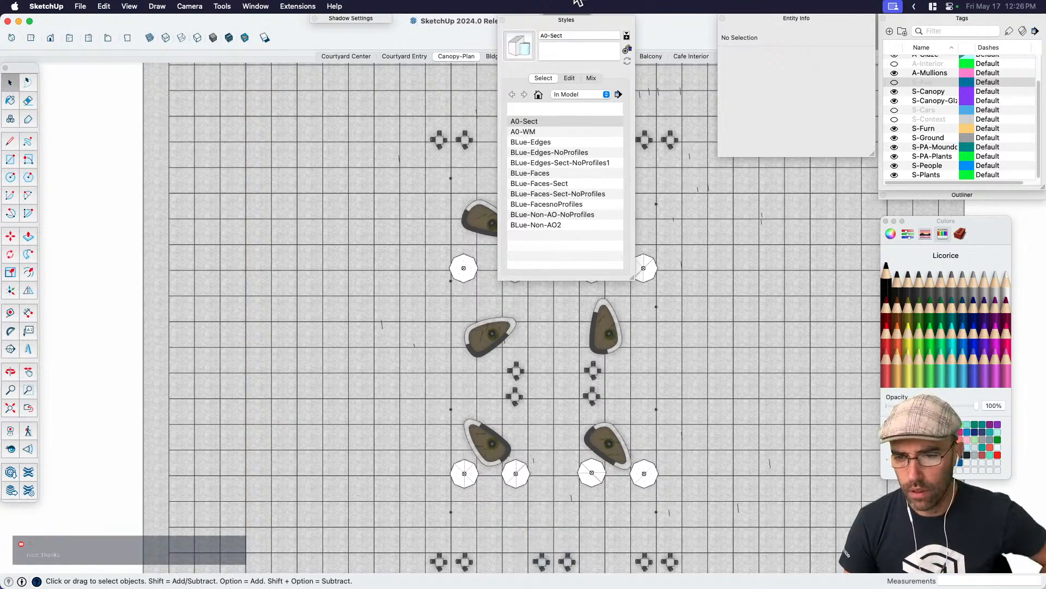
Switch to LayOut and copy the canopy top-view viewport straight down, directly below the original.
key("super+Tab")
scroll(323, 154, "up", 2)
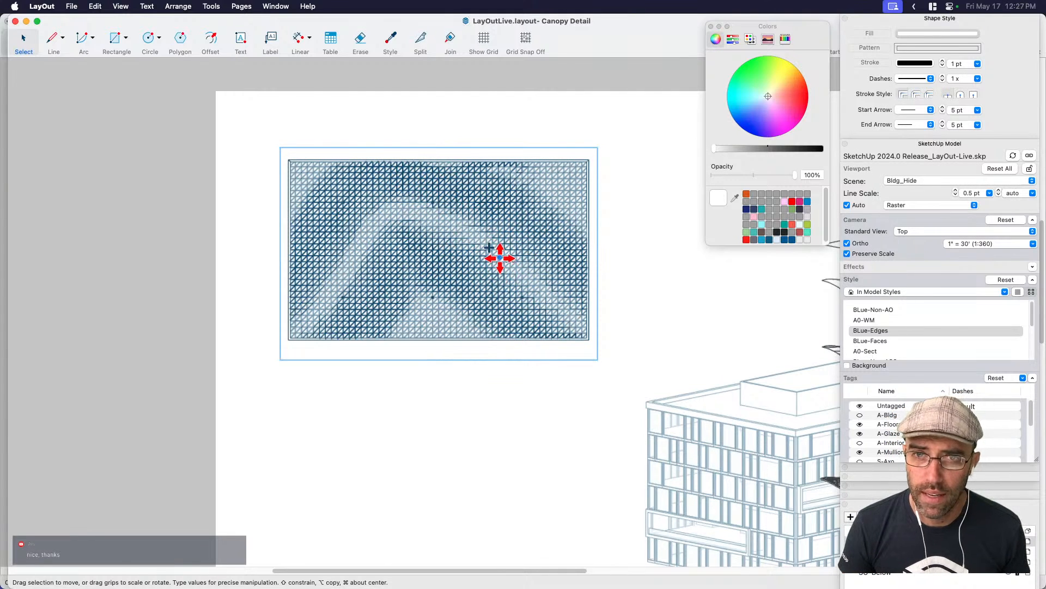
left_click_drag(497, 258, 504, 480)
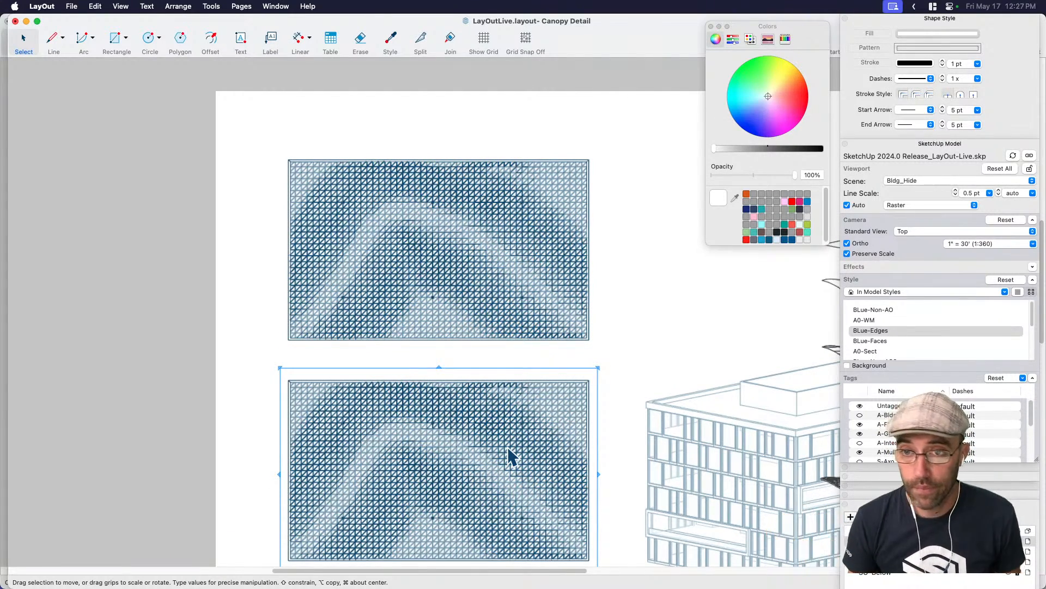
scroll(484, 397, "down", 4)
key("space")
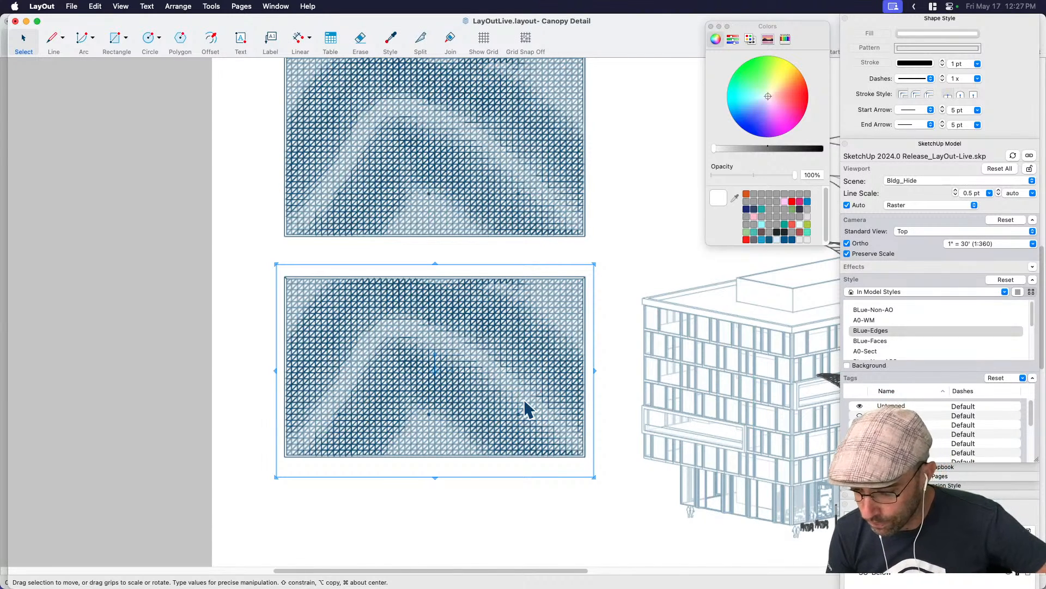
Update the copied viewport's model reference from the saved SketchUp file.
right_click(532, 322)
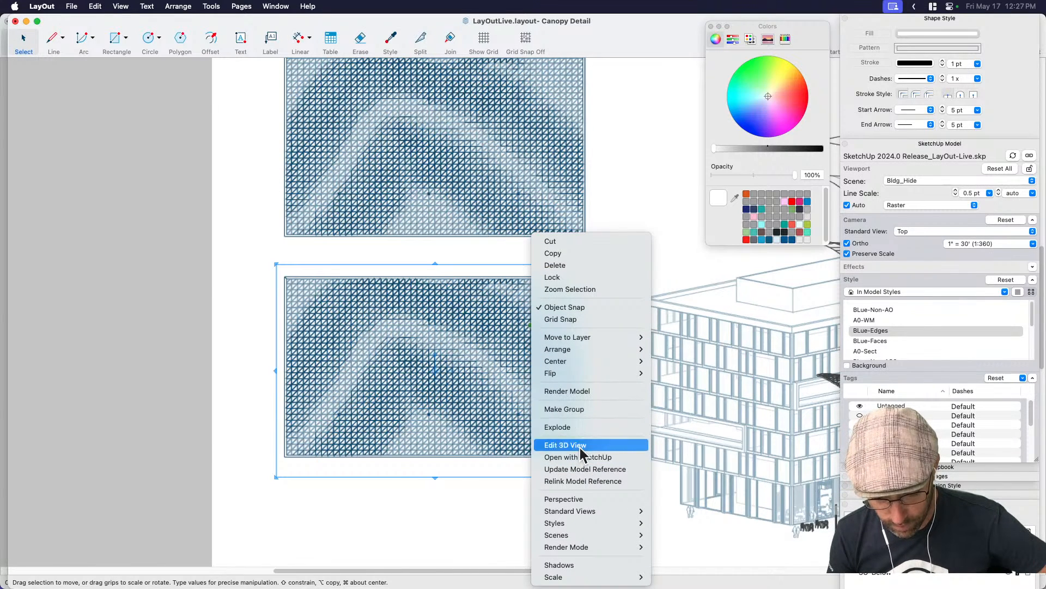
left_click(451, 355)
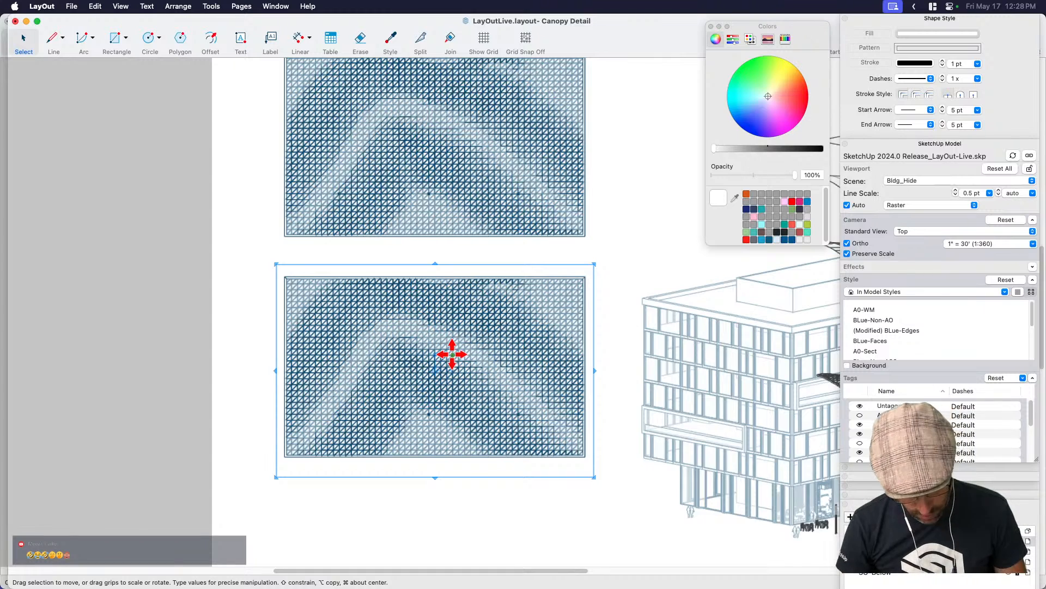
key("shift+d")
key("space")
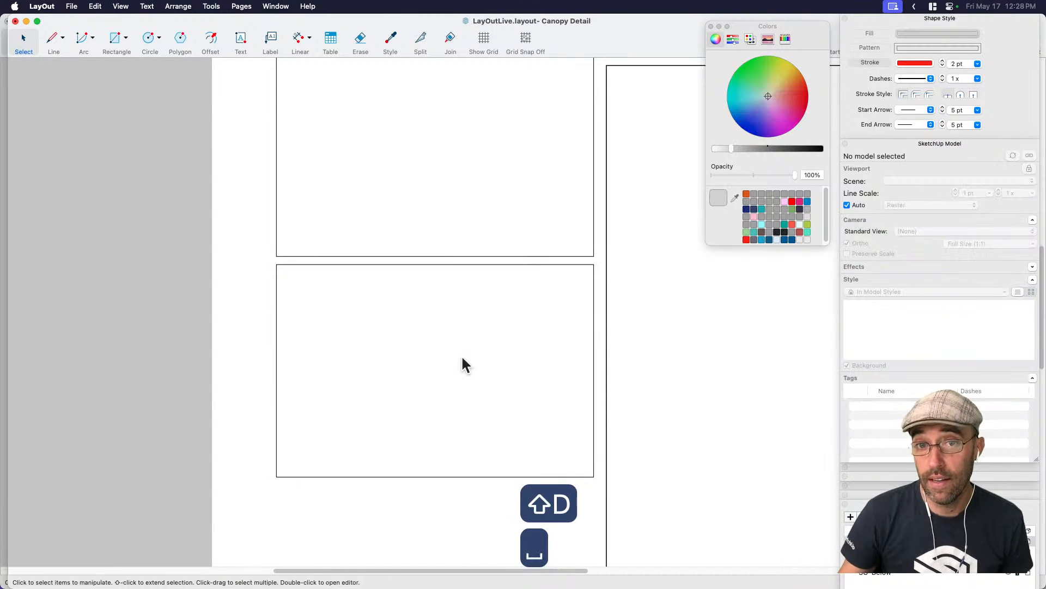
right_click(465, 353)
left_click(243, 419)
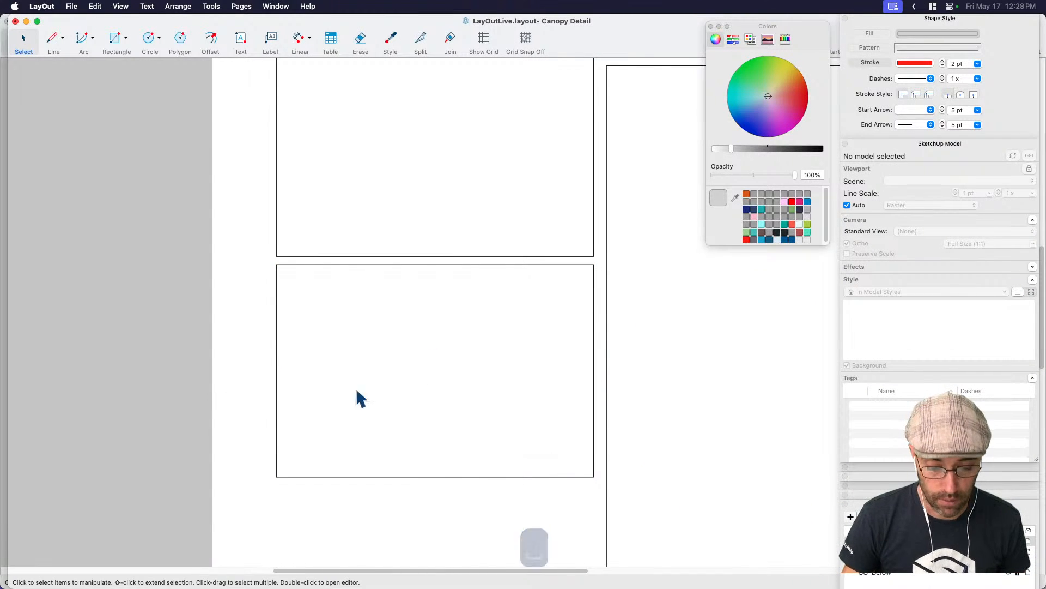
scroll(381, 392, "down", 3)
left_click(414, 364)
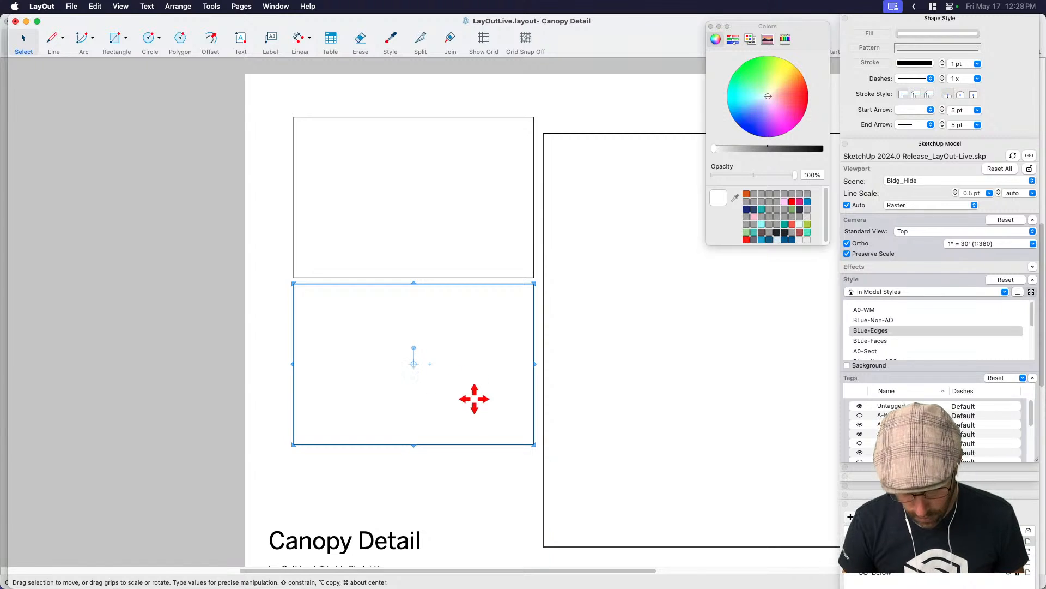
key("space")
key("shift+d")
left_click(493, 414)
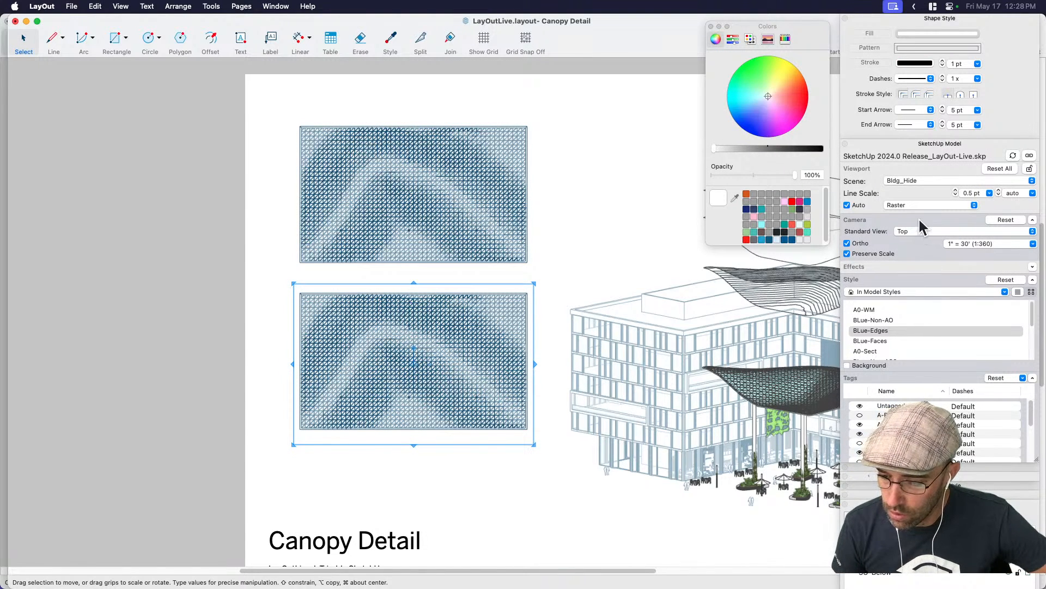
Assign the Canopy-Plan scene to the lower viewport and reset all of its overrides to match that scene.
left_click(909, 186)
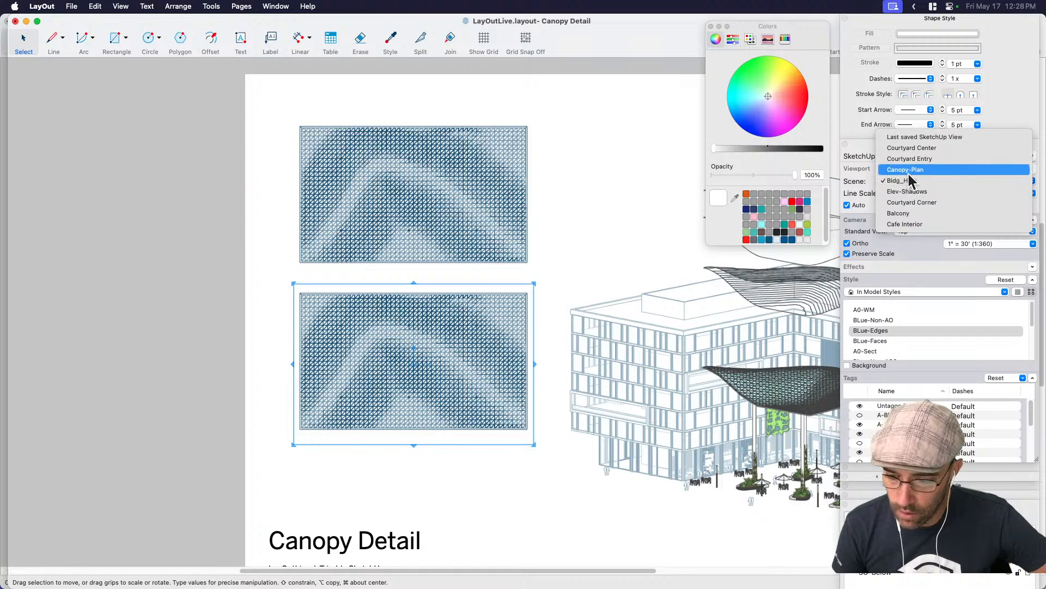
left_click(909, 169)
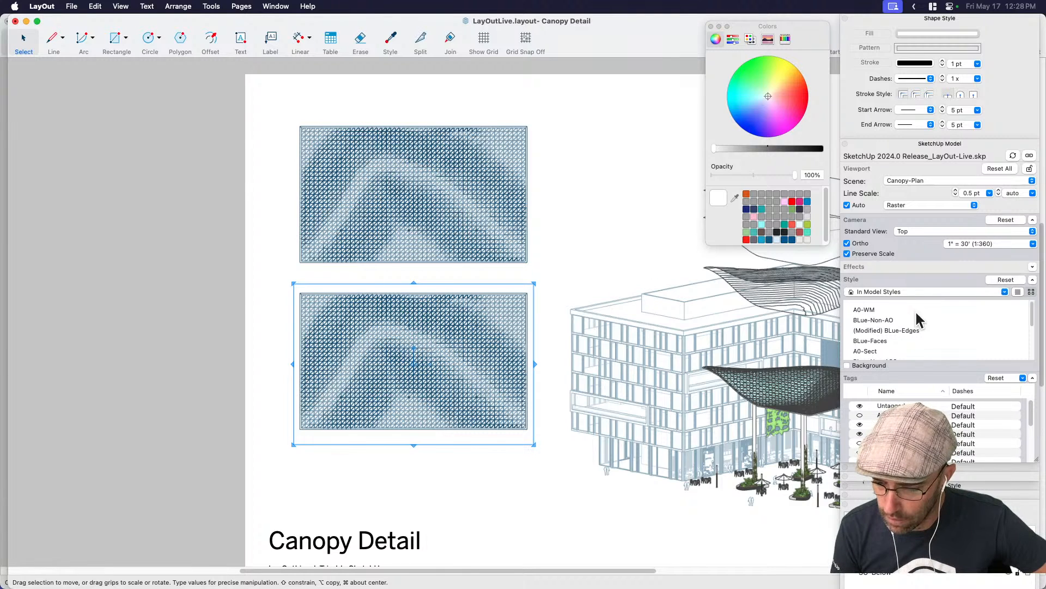
left_click(1006, 279)
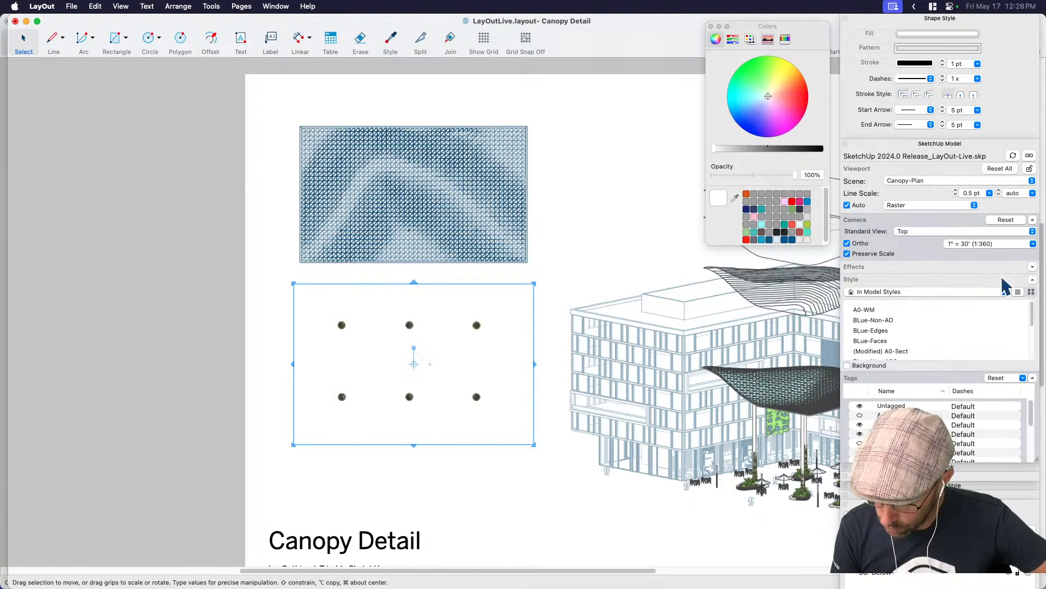
left_click(1003, 168)
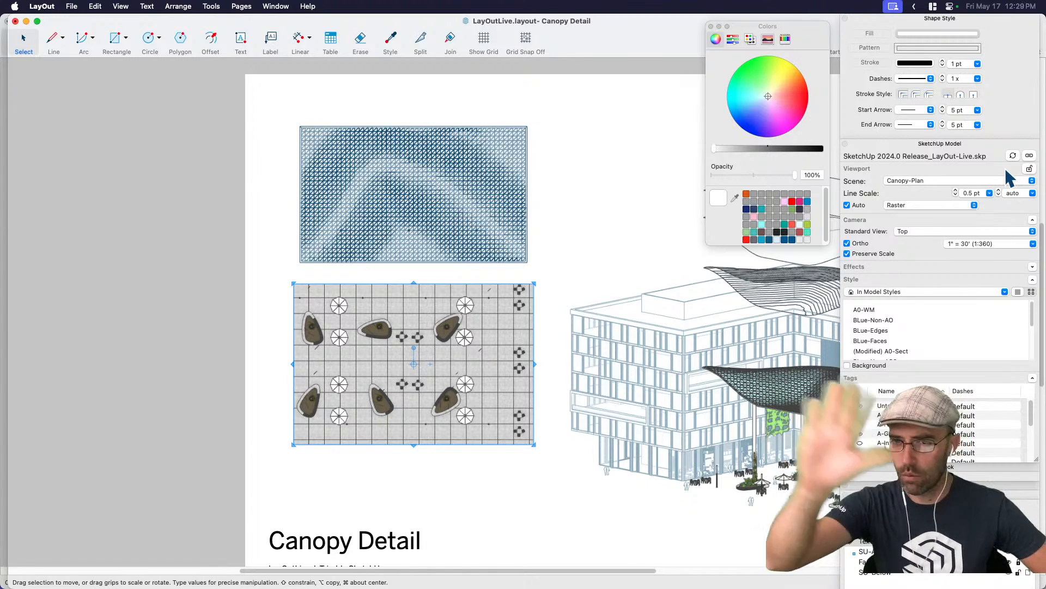
Hide the S-Ground and S-People tags in the Canopy-Plan viewport.
left_click(448, 464)
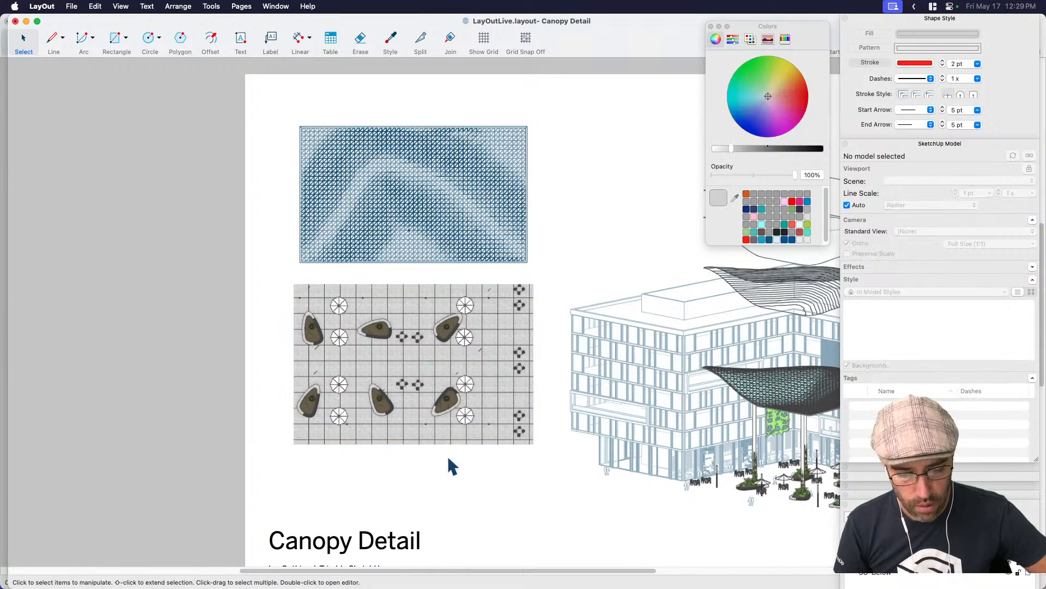
left_click(467, 431)
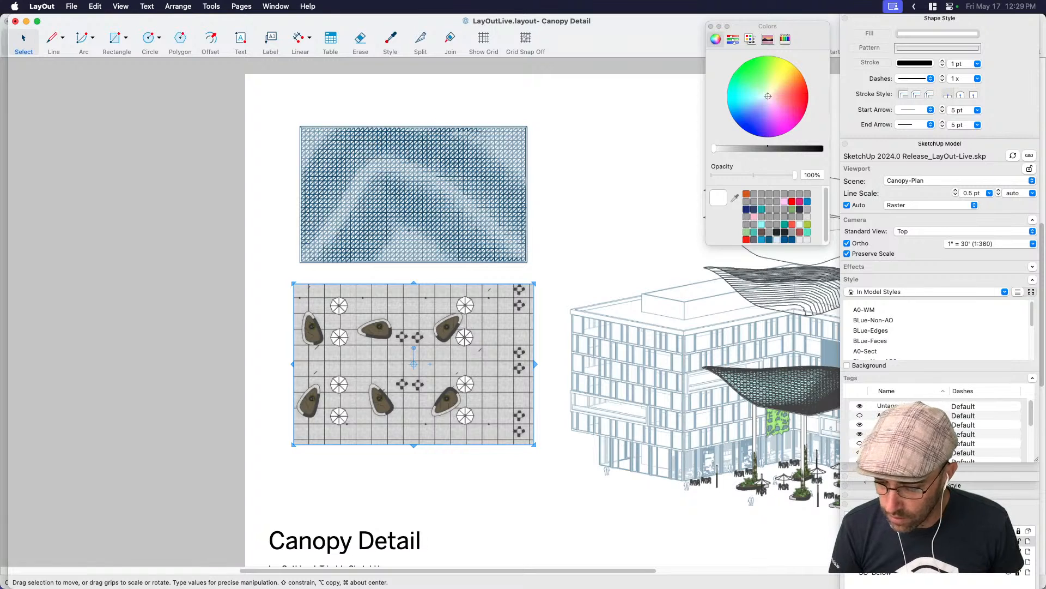
scroll(871, 439, "down", 1)
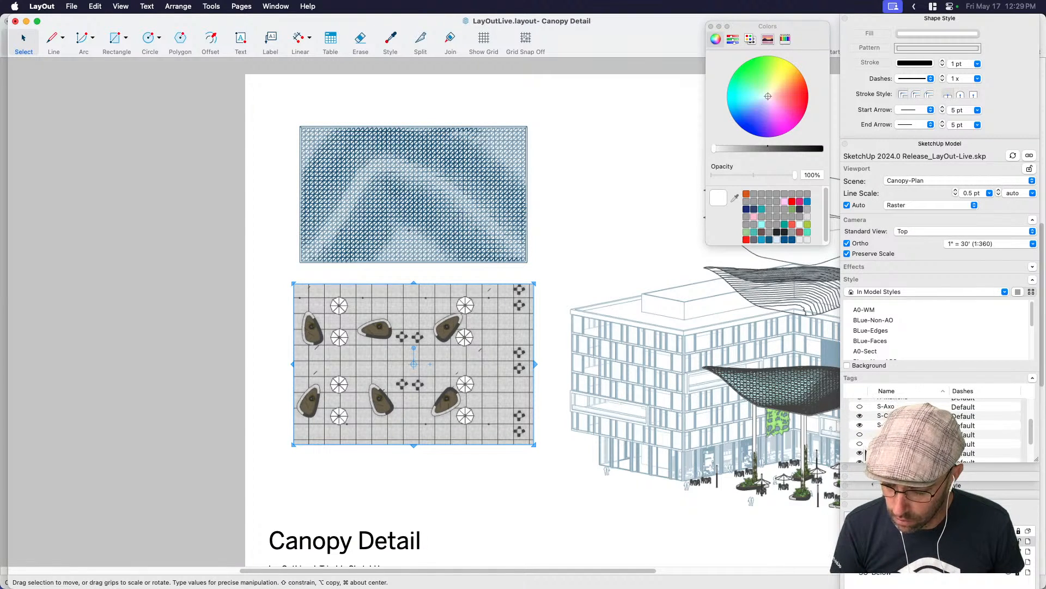
left_click(860, 453)
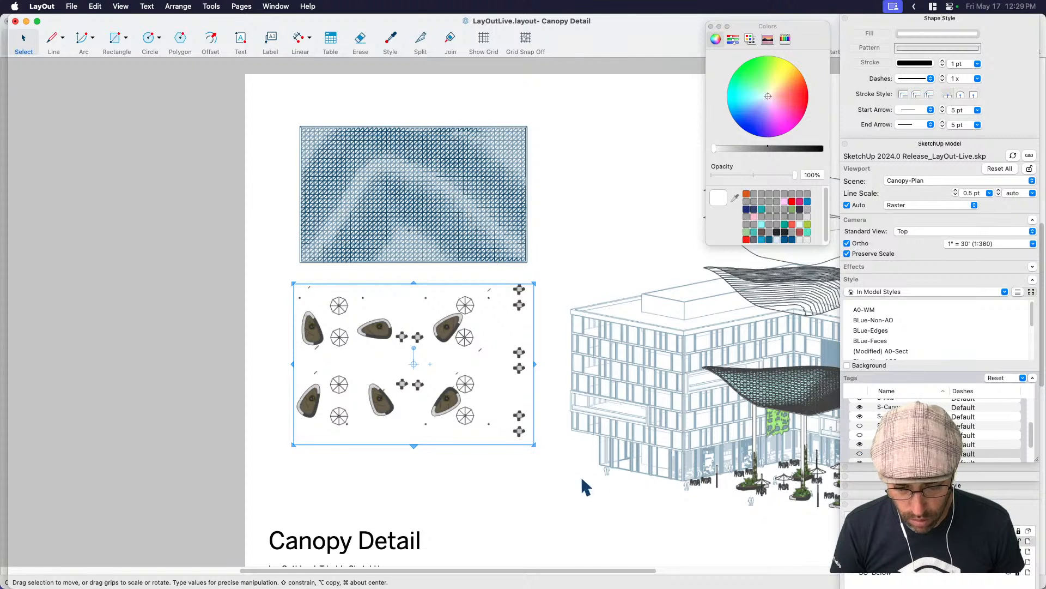
left_click(532, 483)
left_click(456, 398)
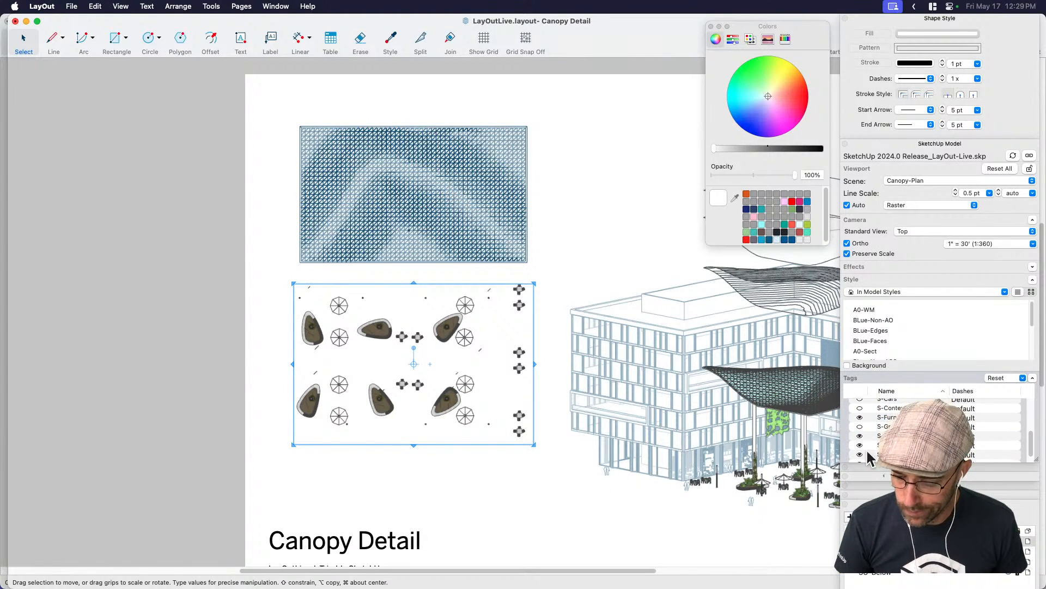
left_click(860, 454)
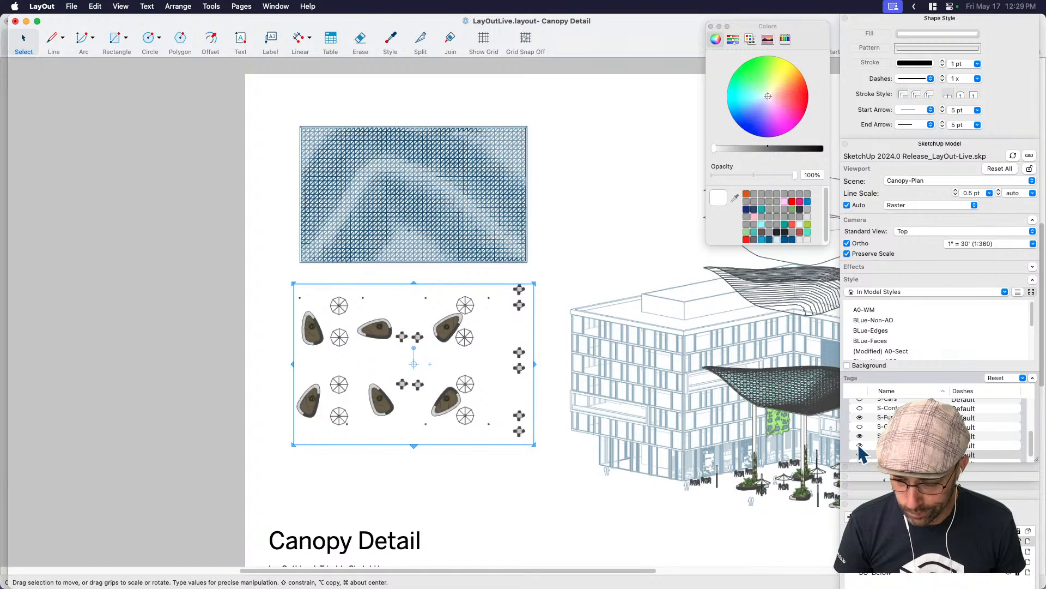
left_click(498, 486)
left_click(449, 404)
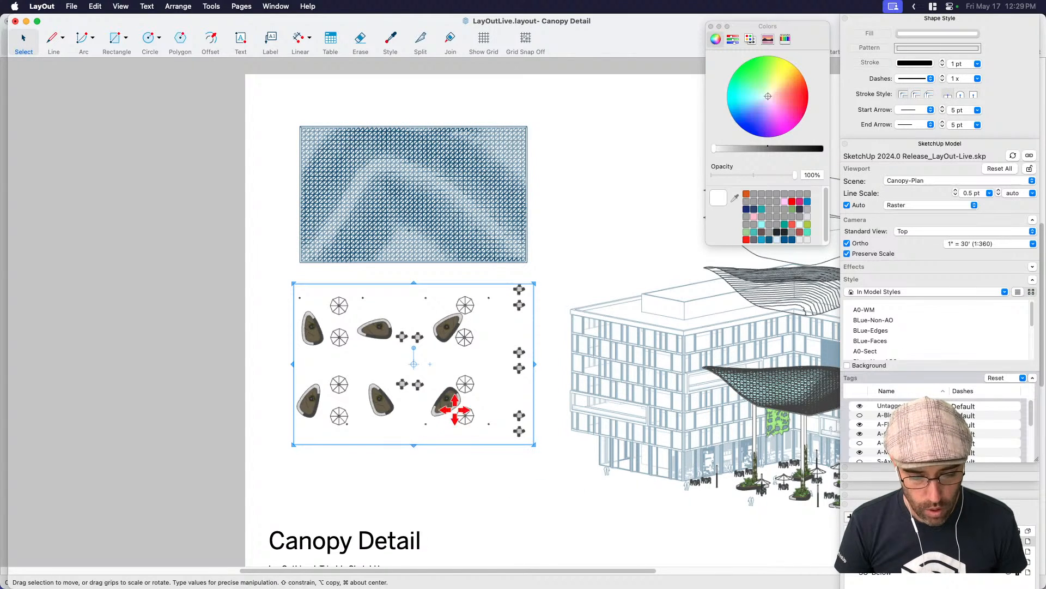
Crop the Canopy-Plan viewport to exclude the outermost column of tables, and move it up over the canopy top view.
left_click_drag(536, 363, 511, 363)
left_click(543, 384)
left_click(446, 403)
left_click_drag(447, 403, 443, 232)
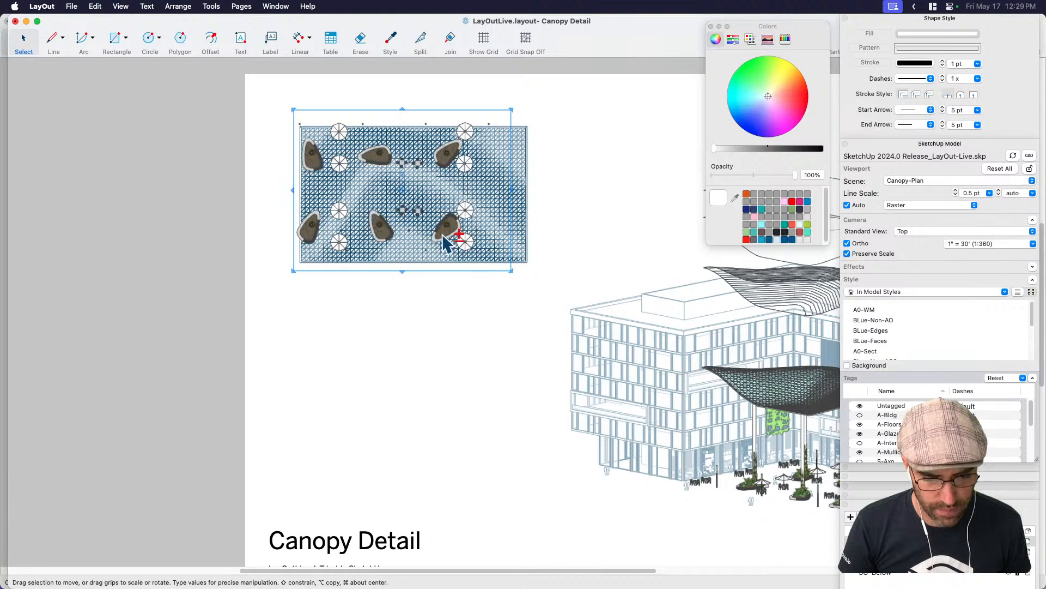
left_click(543, 237)
Using the outline-only display, nudge the Canopy-Plan viewport down until its upper edge aligns with the canopy viewport's, and restore the full display.
key("shift+d")
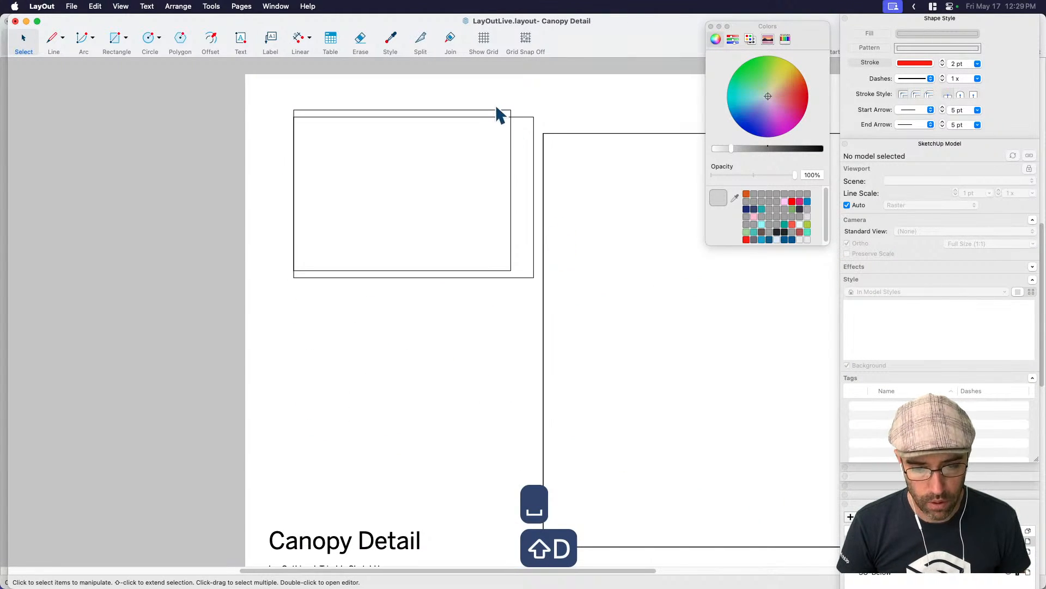
scroll(497, 108, "up", 5)
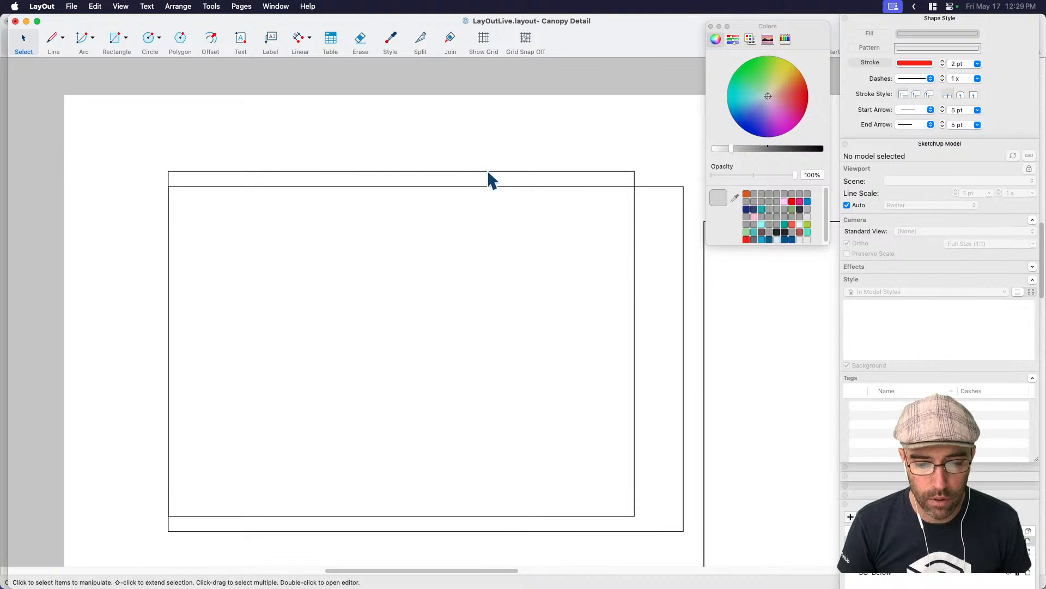
scroll(580, 173, "down", 1)
key("space")
left_click(626, 171)
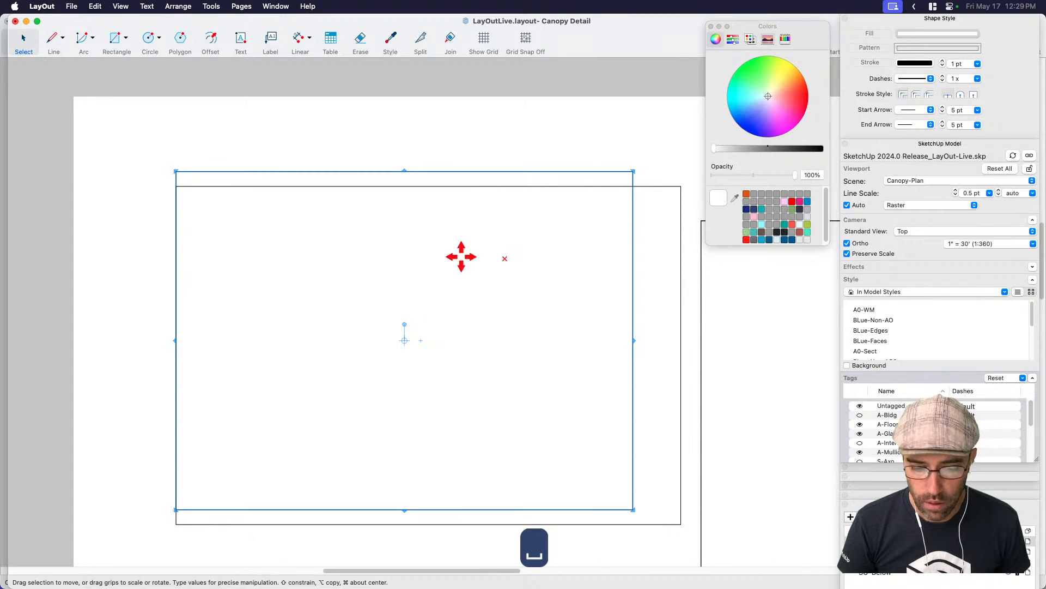
key("Down")
key("Down")
key("Down")
key("Down")
key("Down")
key("Down")
key("Down")
key("Down")
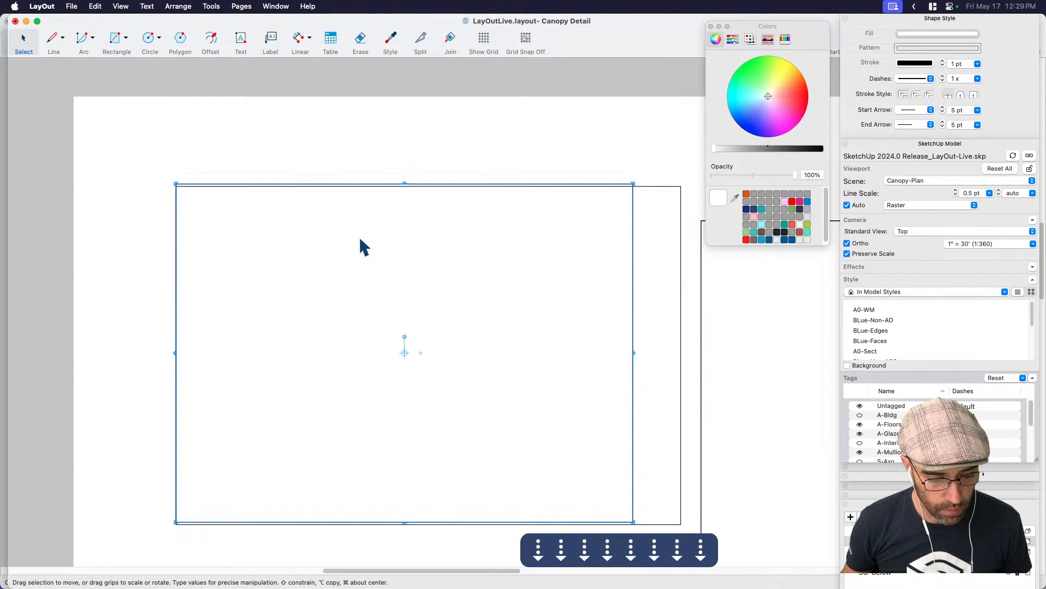
key("Down")
key("Down")
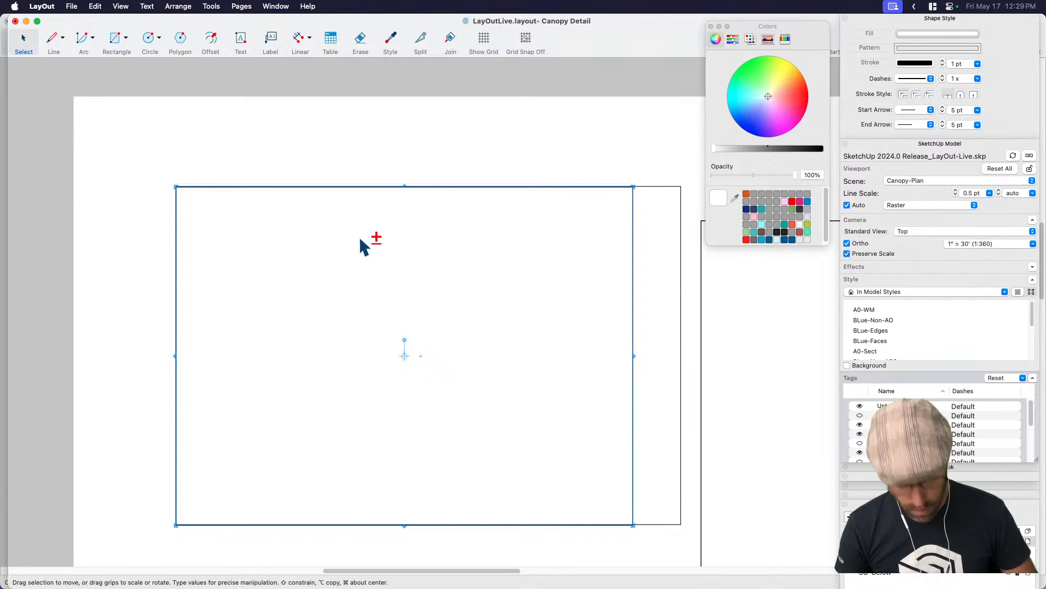
key("shift+d")
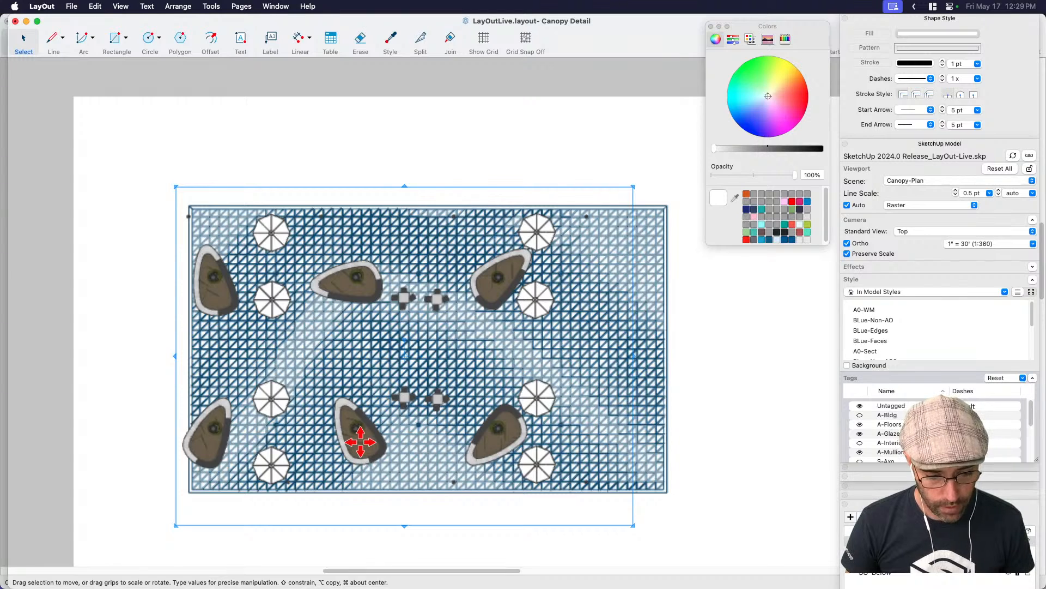
Shift the plan viewport right to centre it over the canopy, and trim both of its side edges inward equally.
left_click_drag(360, 442, 392, 443)
scroll(405, 373, "down", 1)
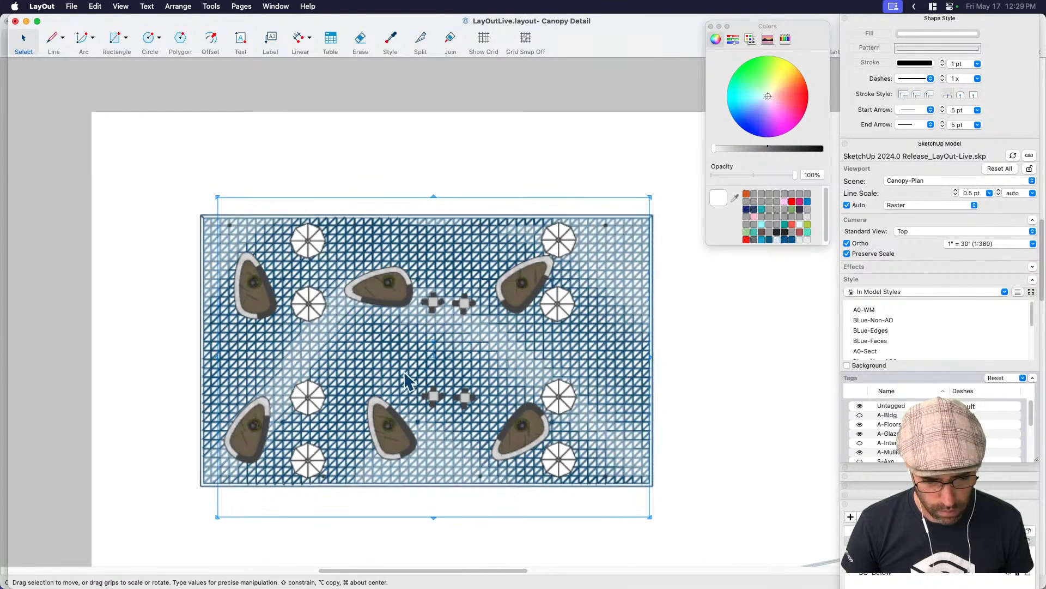
key("space")
left_click(445, 141)
left_click(442, 305)
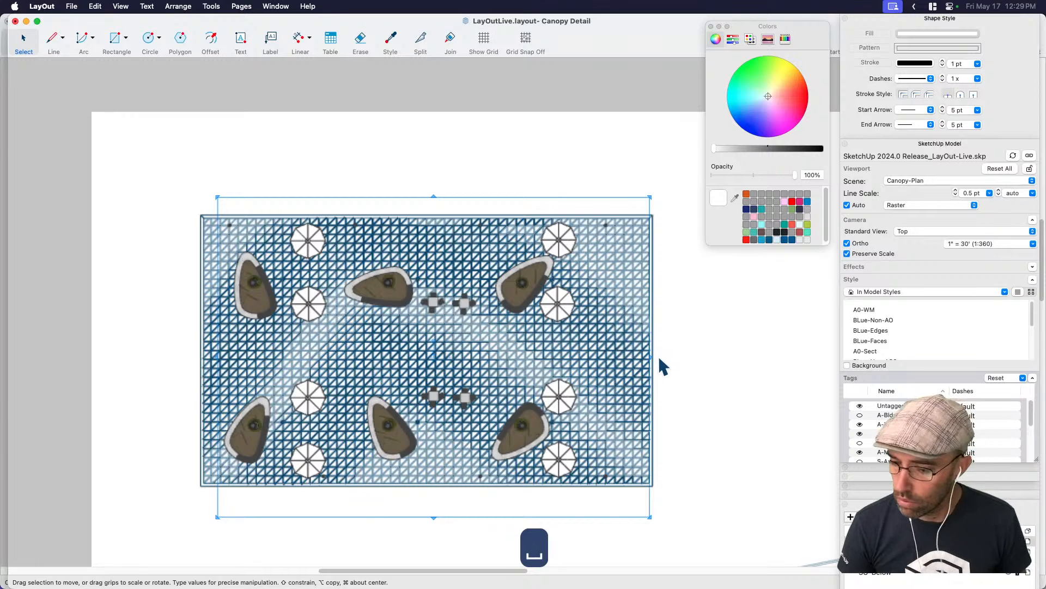
left_click_drag(650, 357, 626, 360)
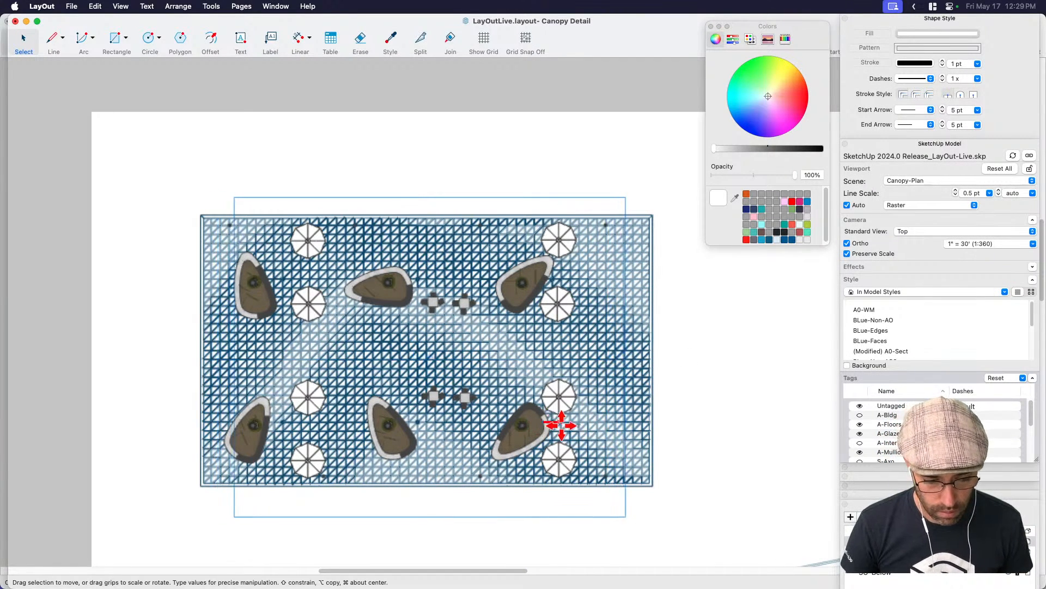
Reposition the Canopy-Plan viewport over the canopy top view so that their lower-left column markers coincide.
left_click_drag(410, 434, 419, 321)
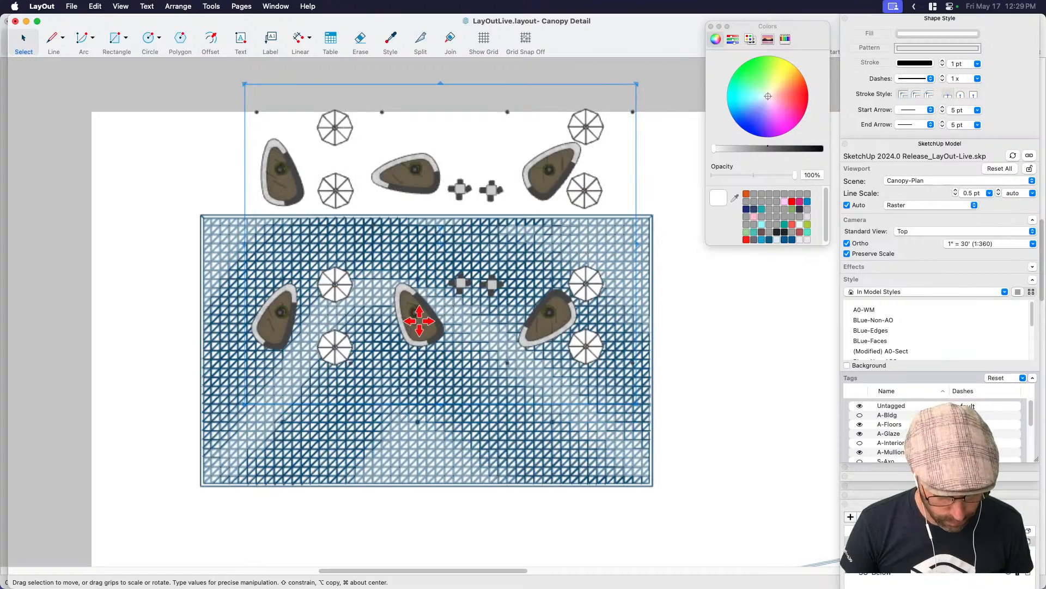
left_click_drag(283, 325, 287, 431)
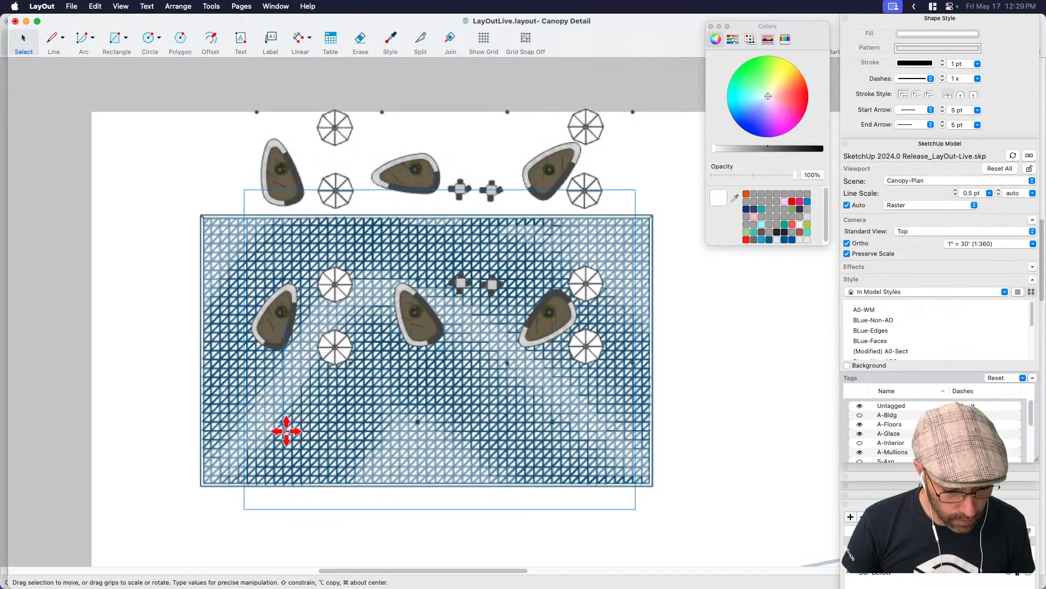
scroll(339, 343, "up", 5)
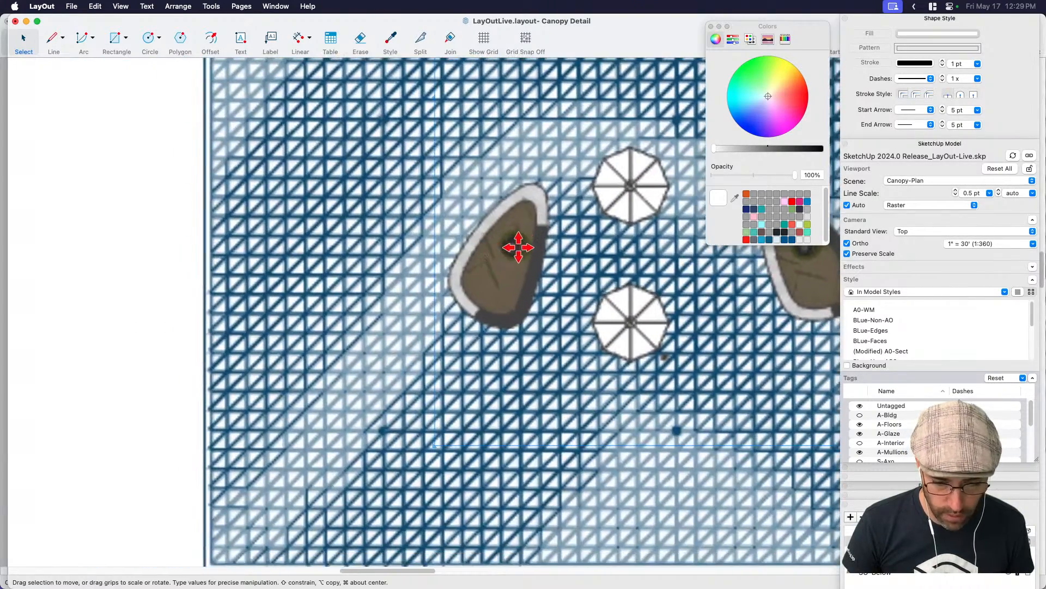
scroll(518, 242, "up", 1)
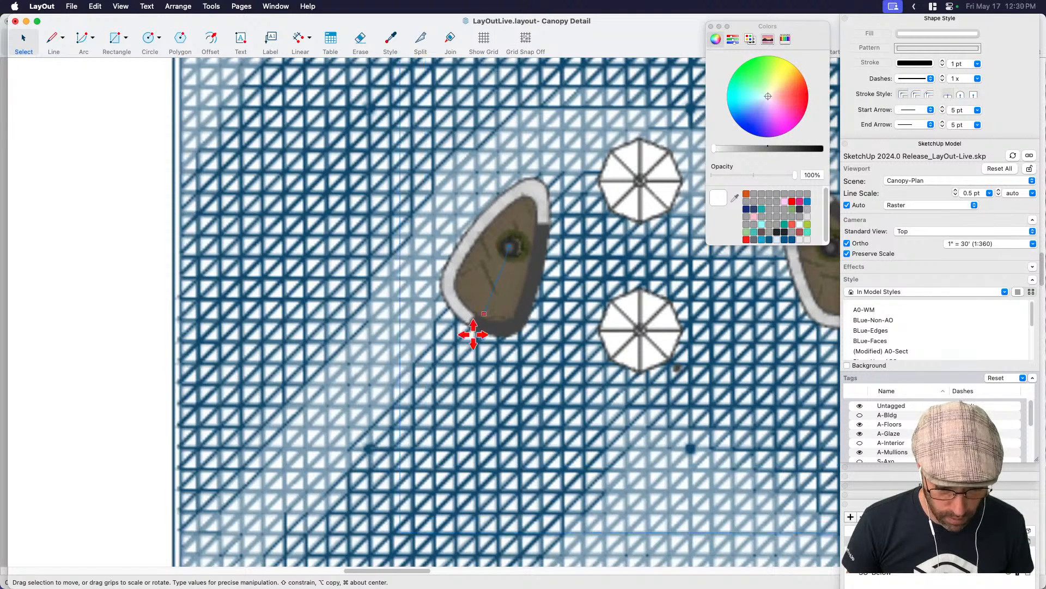
left_click_drag(484, 314, 369, 444)
scroll(398, 420, "down", 4)
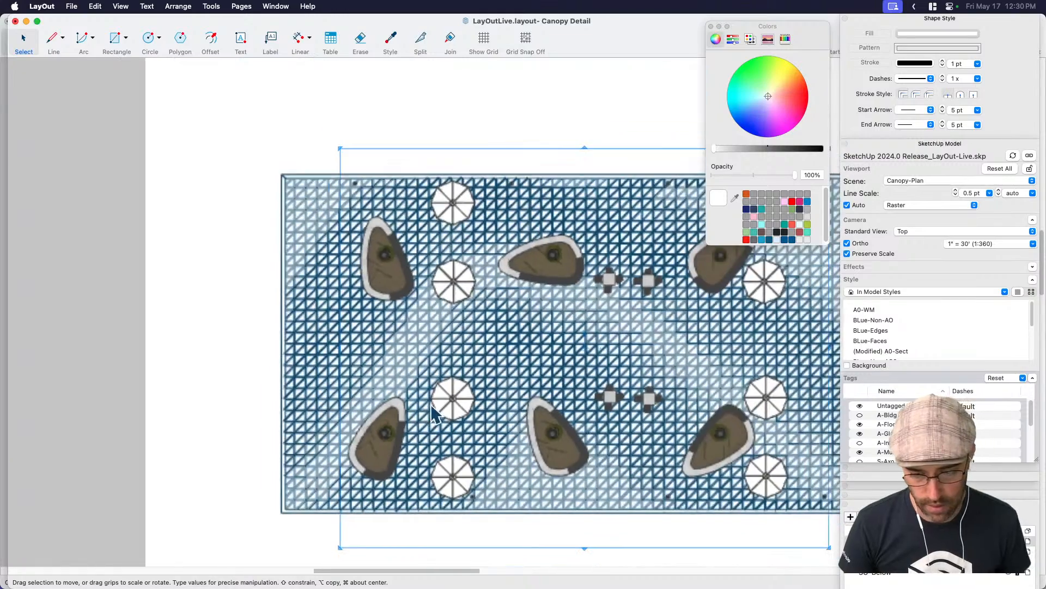
scroll(432, 414, "down", 3)
Draw a rectangle tracing the canopy's outer edge from its upper-left corner to its lower-right corner.
key("space")
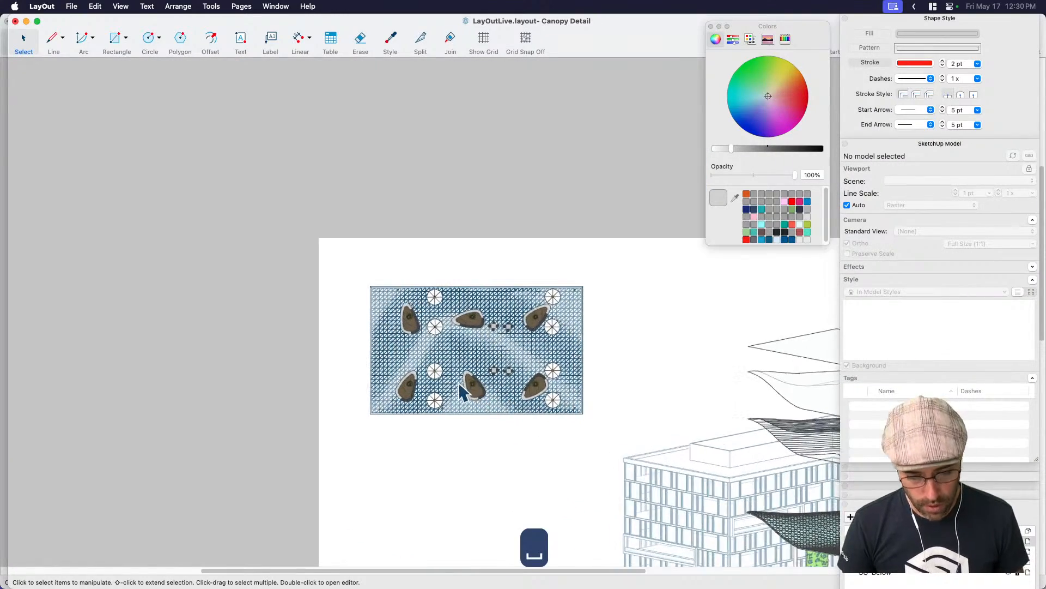
scroll(414, 381, "up", 3)
key("m")
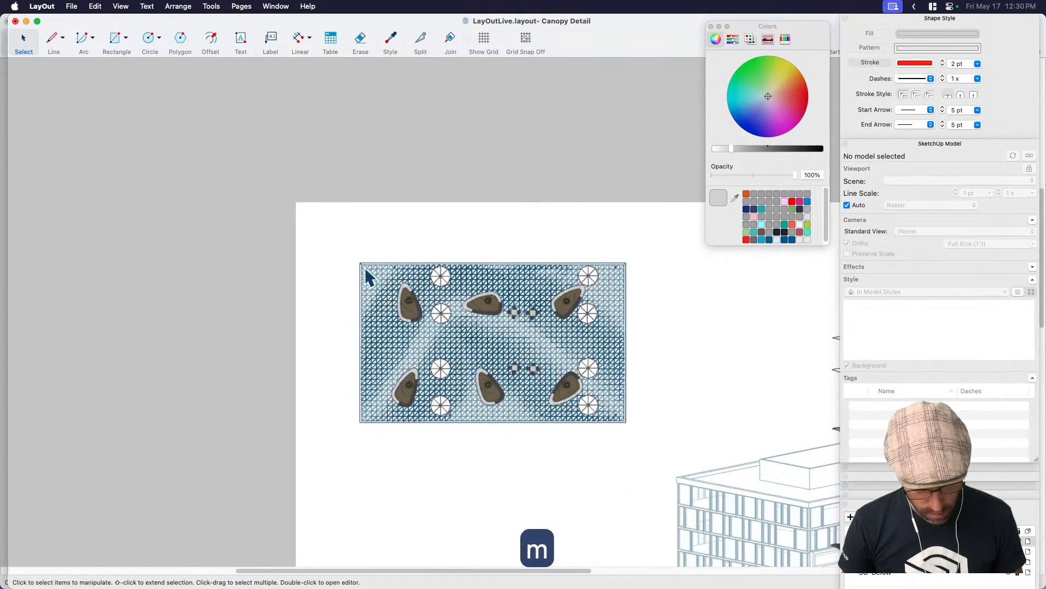
scroll(358, 258, "up", 2)
key("r")
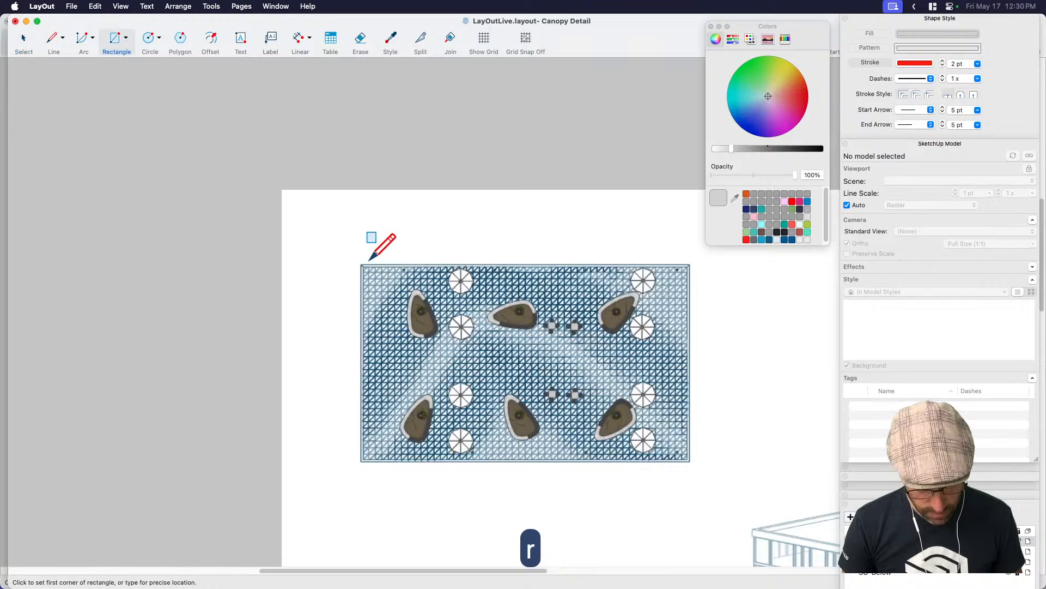
left_click(361, 265)
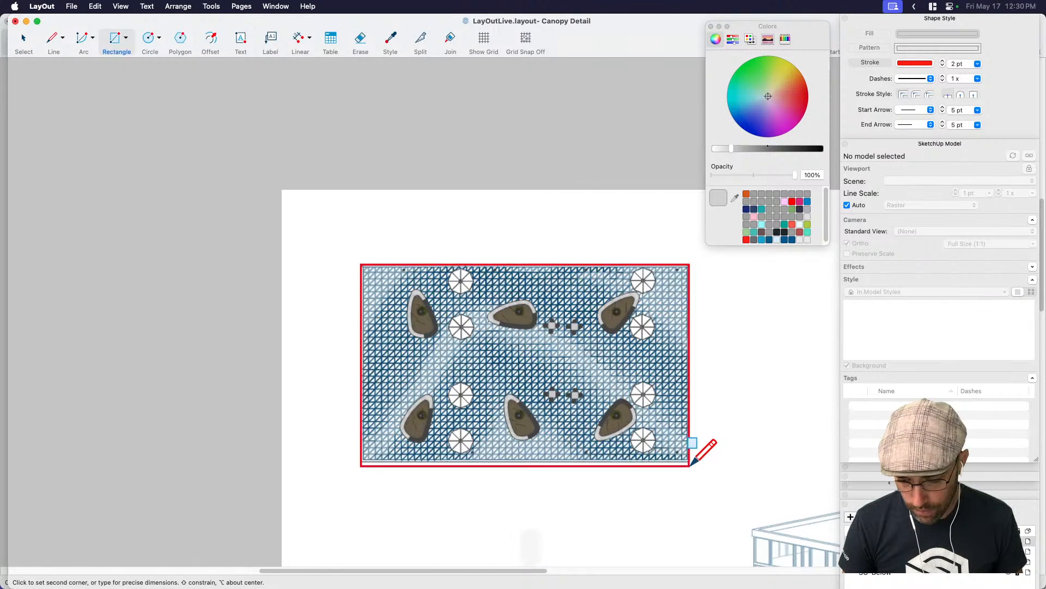
left_click(687, 461)
Change the canopy outline rectangle's stroke colour to the dark blue swatch.
key("space")
scroll(693, 431, "up", 1)
left_click(685, 417)
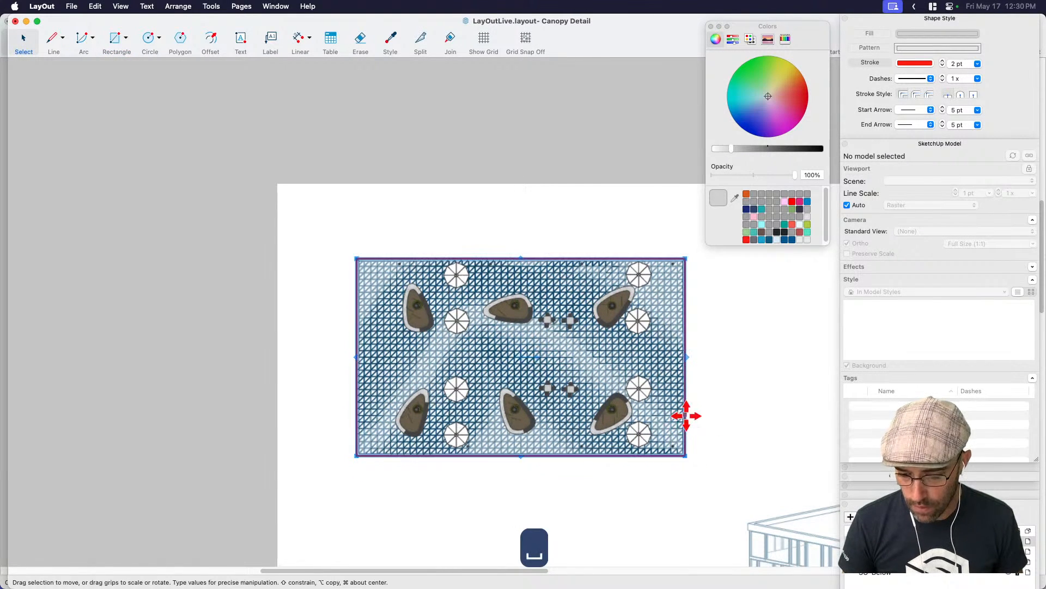
left_click(770, 240)
key("super+z")
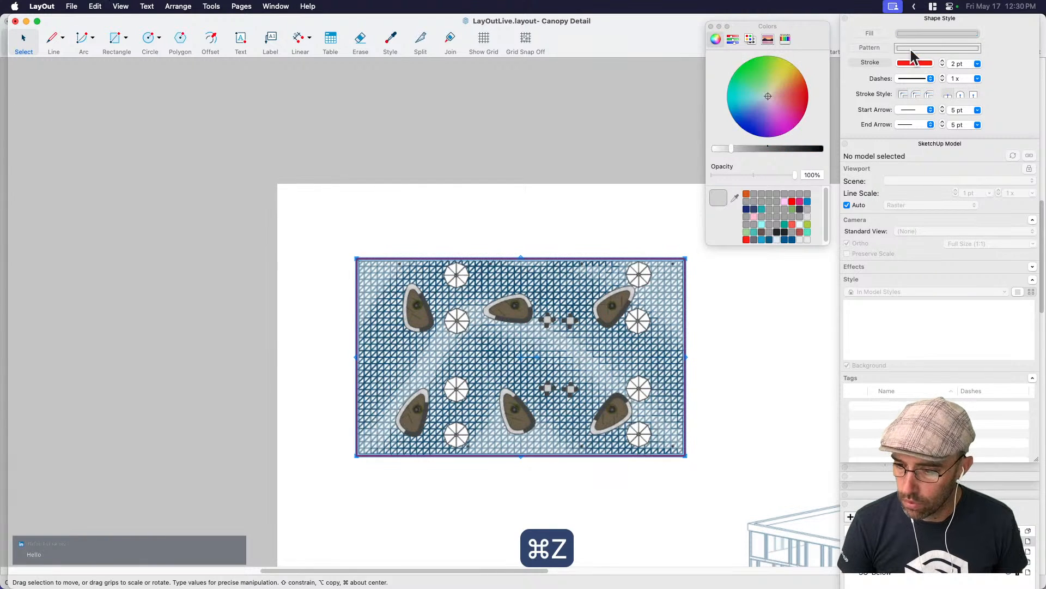
left_click(876, 63)
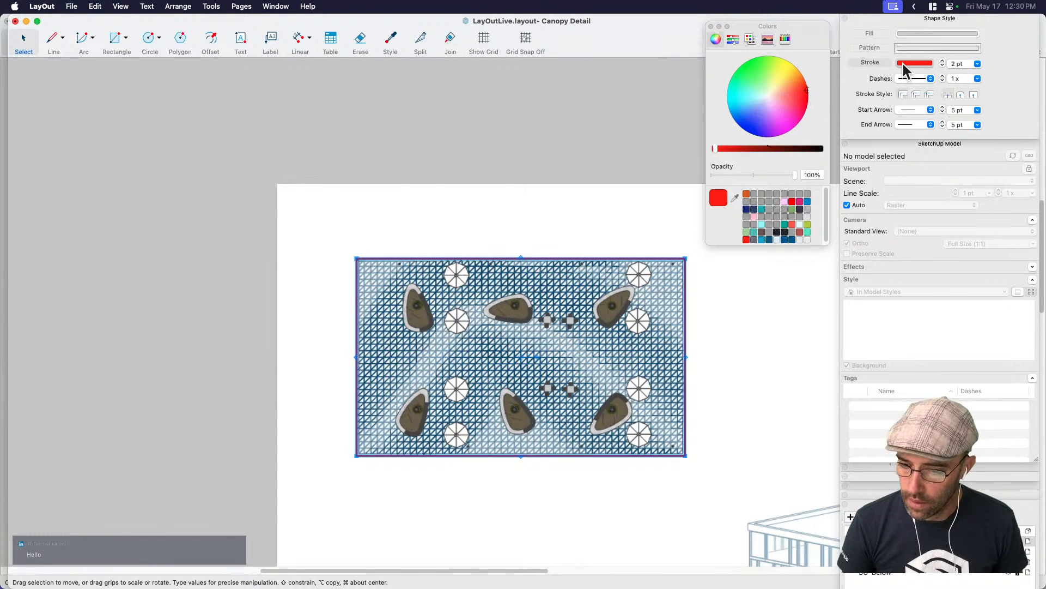
left_click(773, 240)
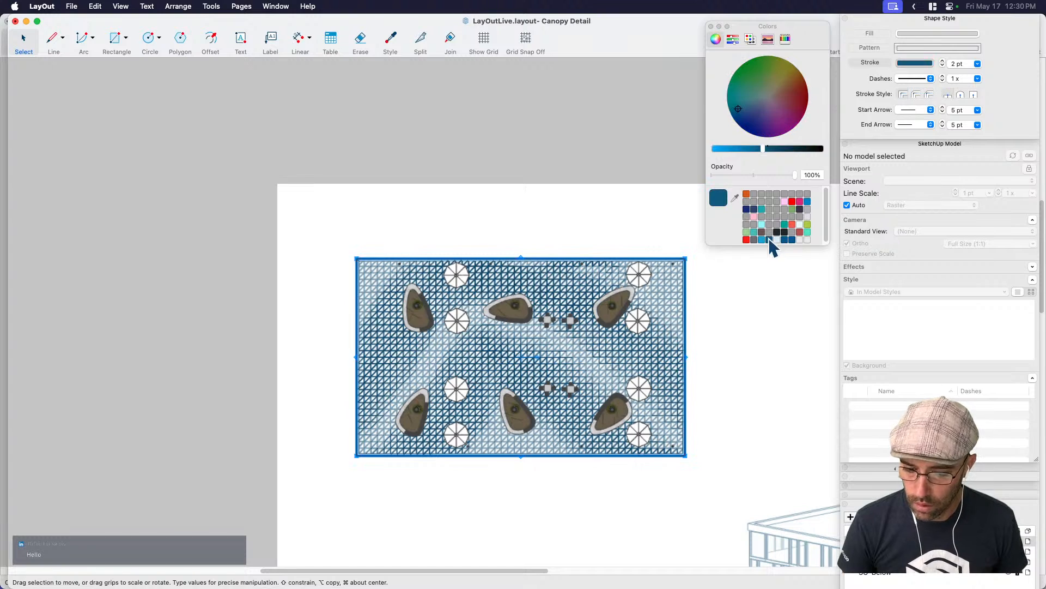
left_click(599, 206)
Move the Bldg_Hide canopy top-view viewport horizontally off the page's left side, leaving the plan and outline in place.
key("space")
left_click(580, 277)
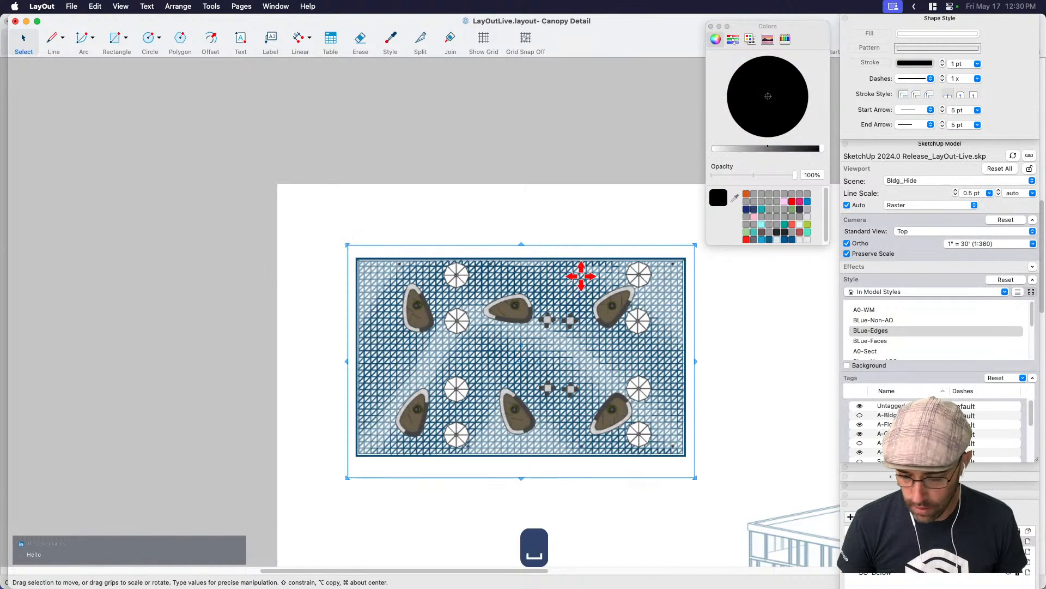
left_click_drag(582, 283, 66, 283)
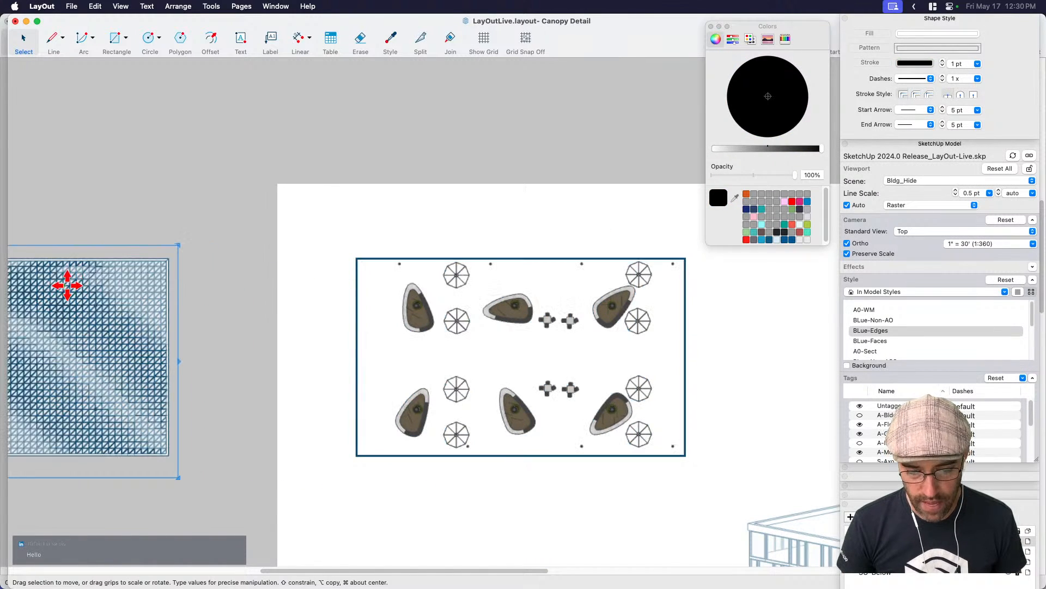
left_click(510, 220)
Try several in-model styles on the Canopy-Plan viewport and apply BLue-Edges-Sect-NoProfiles1.
middle_click_drag(515, 346, 453, 271)
scroll(498, 325, "down", 1)
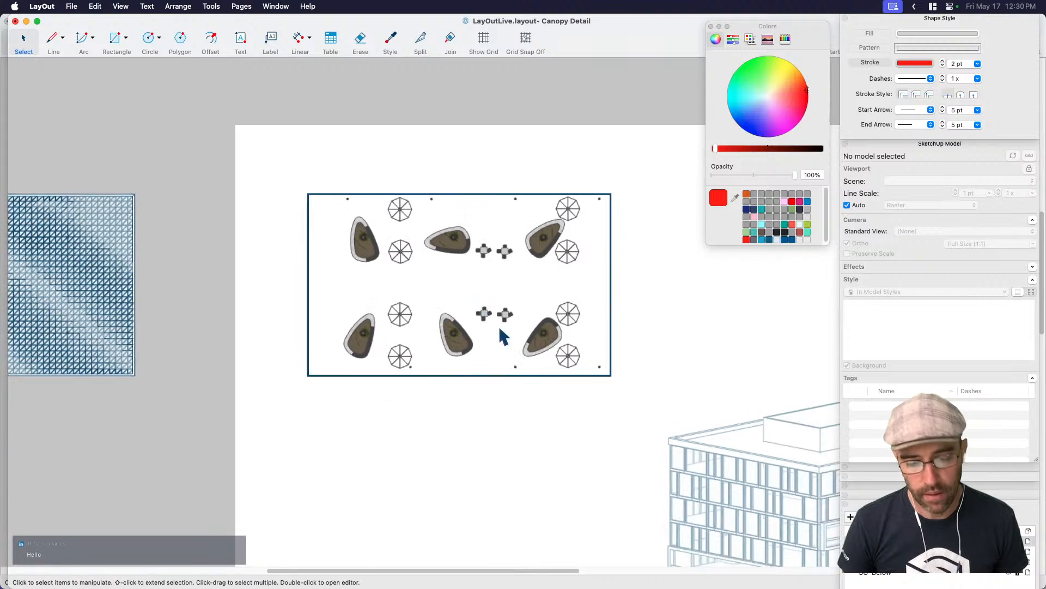
middle_click_drag(464, 329, 452, 308)
left_click(353, 326)
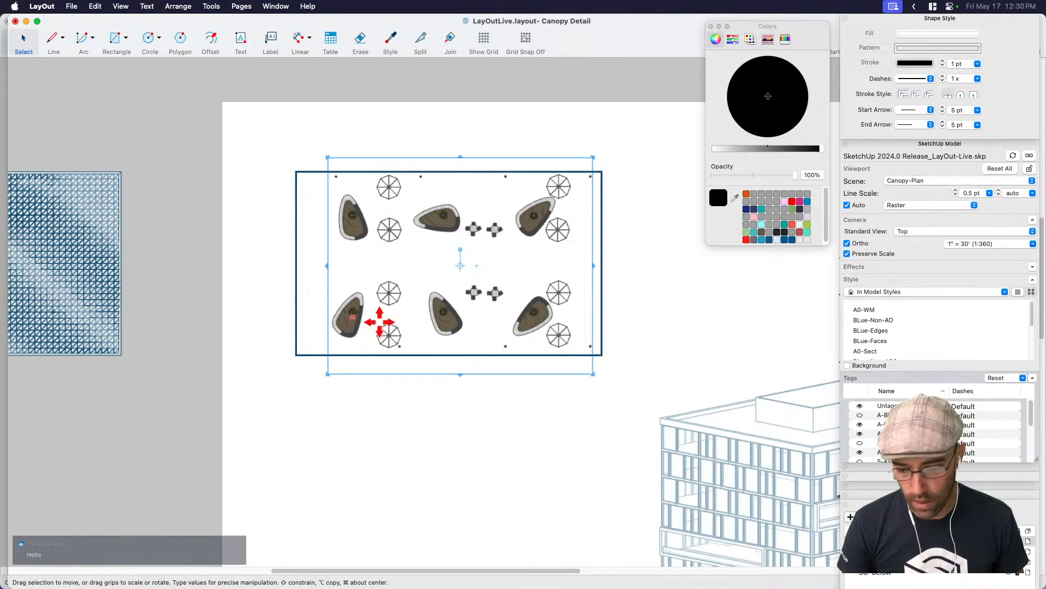
left_click(882, 331)
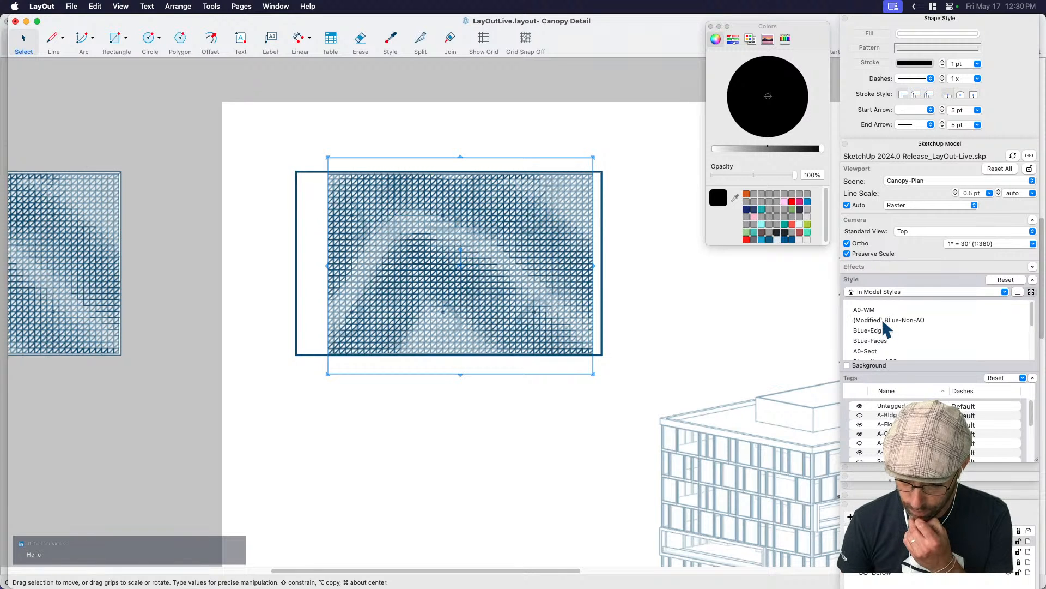
scroll(884, 324, "down", 3)
left_click(886, 338)
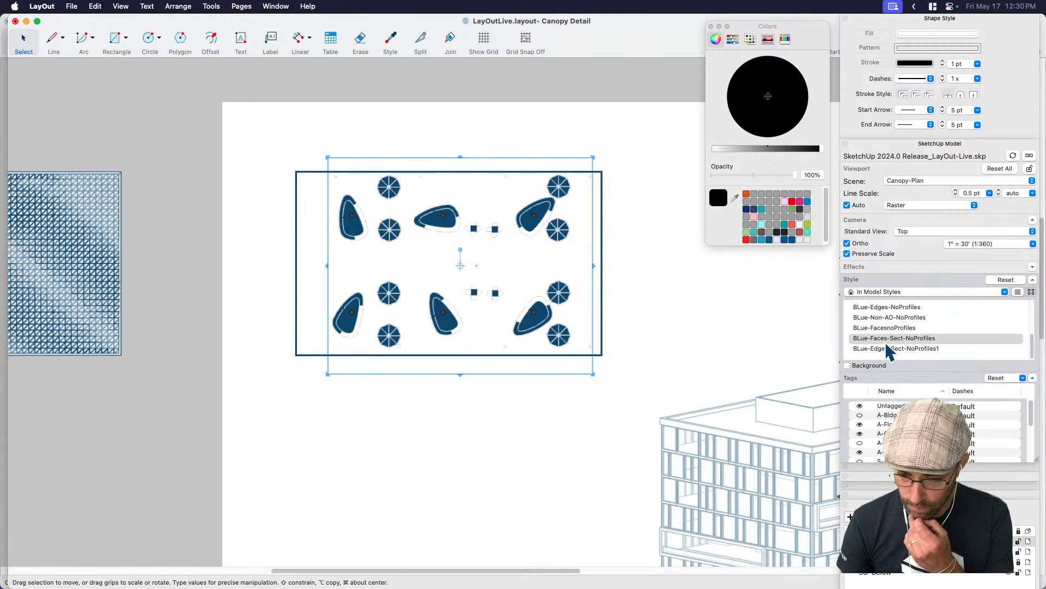
left_click(887, 348)
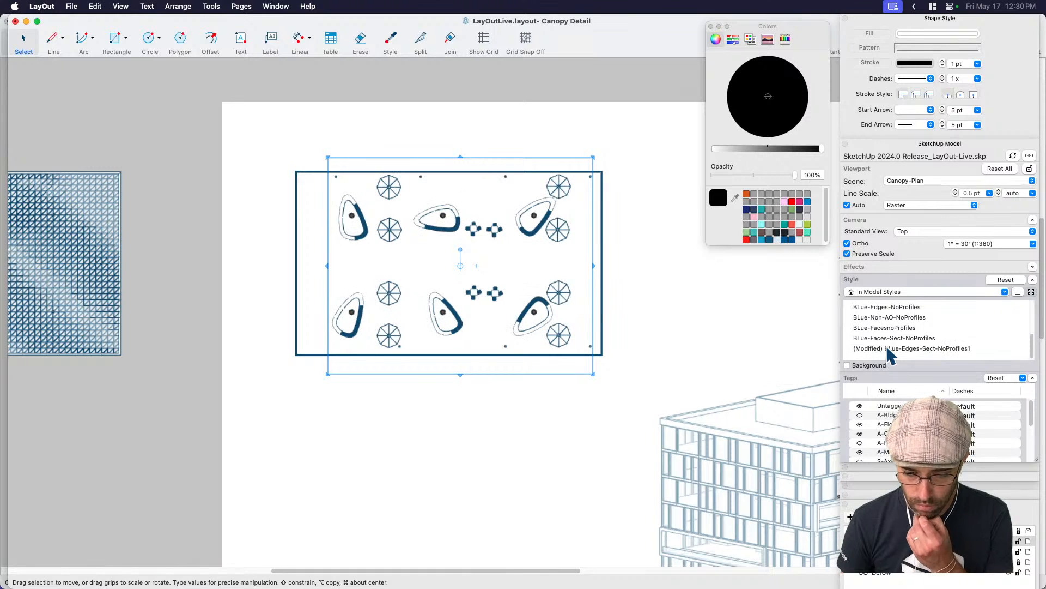
left_click(630, 107)
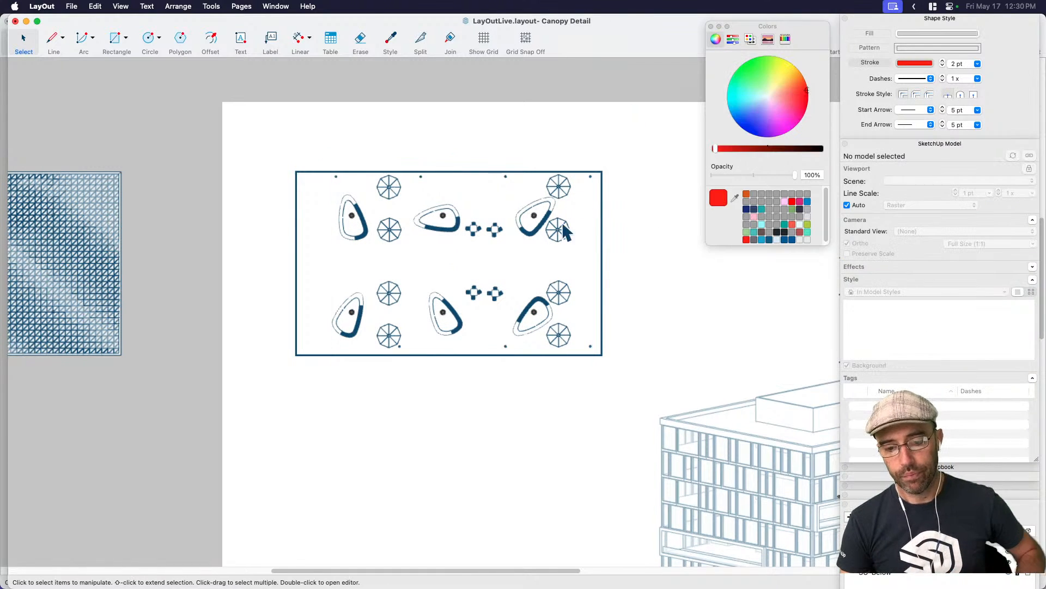
left_click(562, 232)
left_click(576, 118)
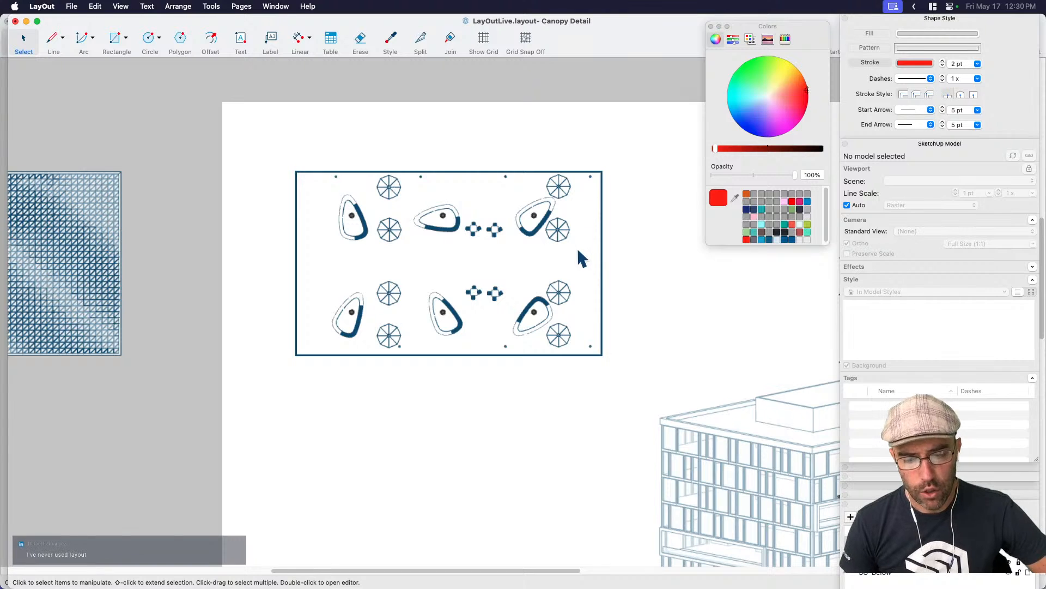
left_click(601, 256)
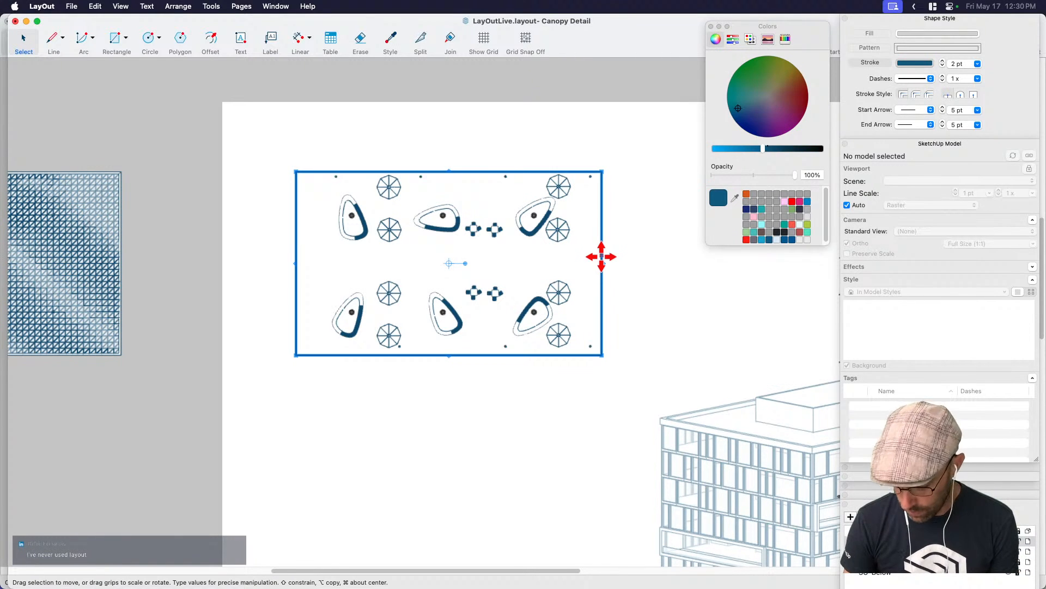
left_click(627, 280)
scroll(509, 264, "left", 5)
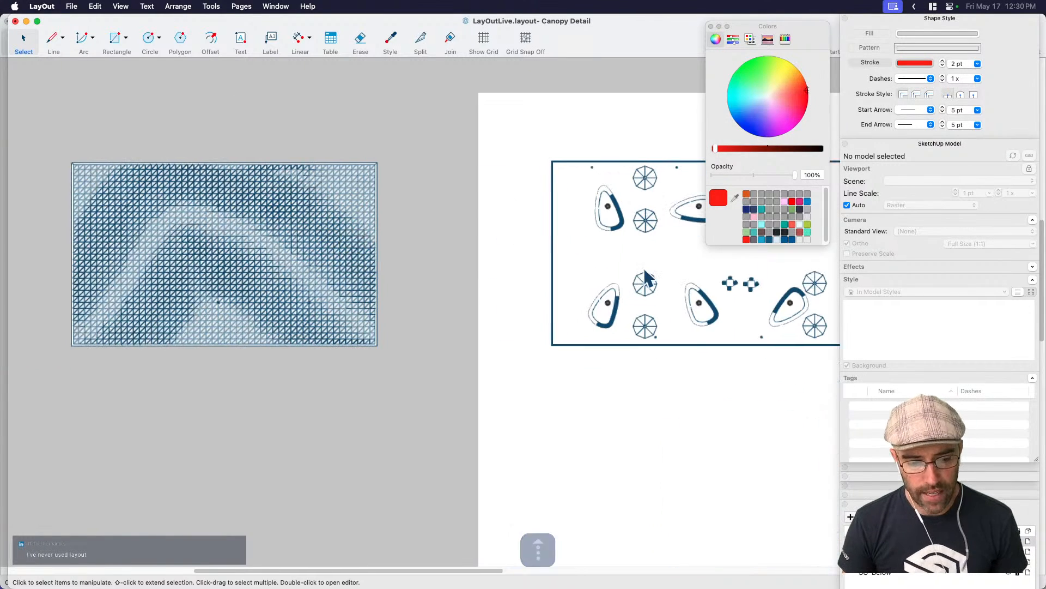
left_click(295, 253)
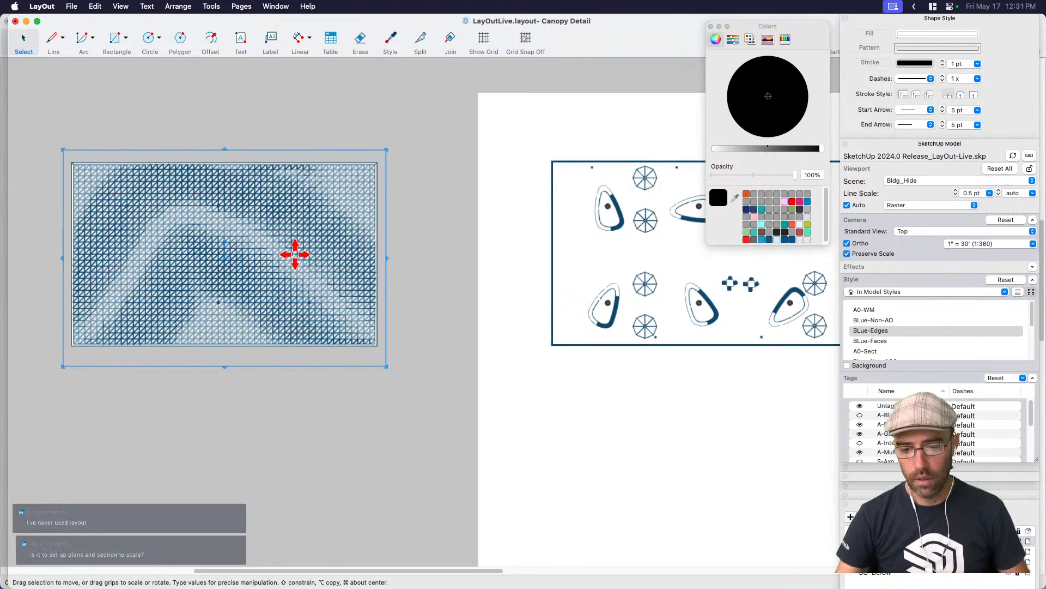
middle_click_drag(418, 306, 253, 260)
key("space")
middle_click_drag(361, 298, 317, 305)
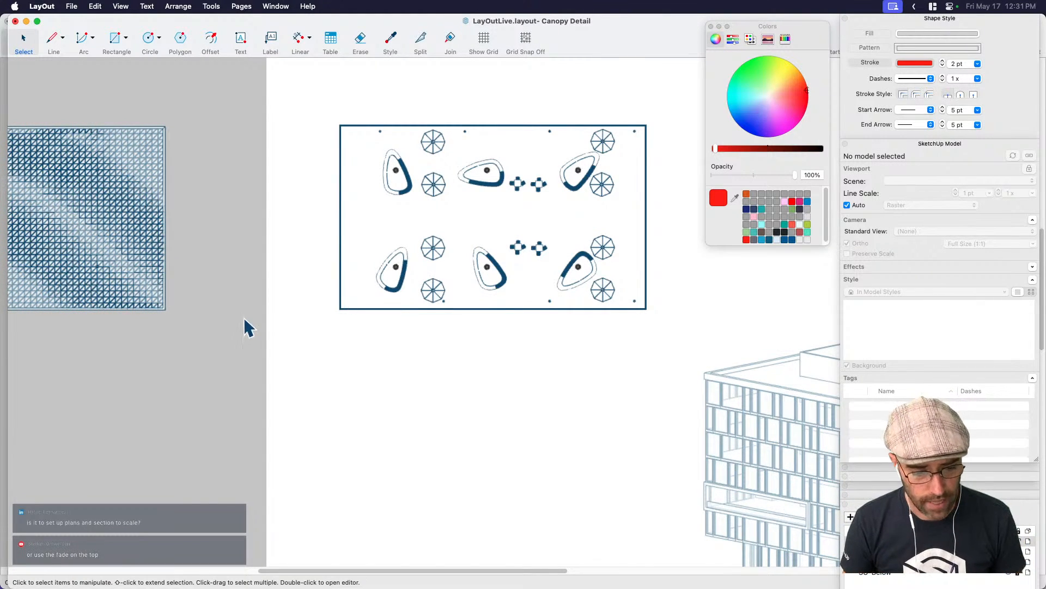
scroll(245, 318, "down", 1)
middle_click_drag(246, 318, 434, 299)
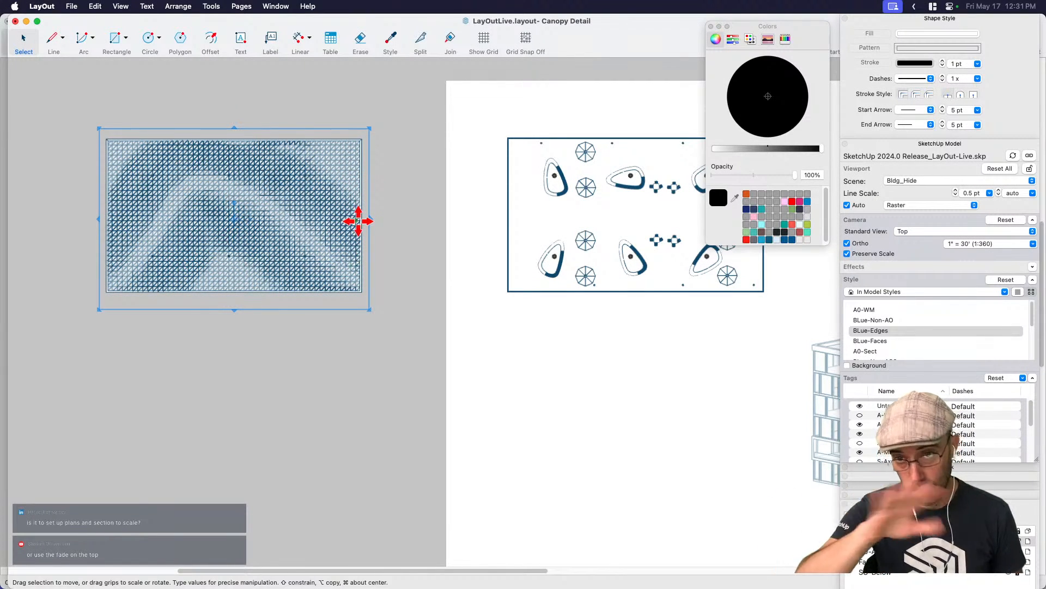
scroll(493, 261, "right", 5)
scroll(493, 262, "down", 2)
Duplicate the Canopy-Plan viewport and place the copy directly below the outlined plan, keeping it vertically in line.
left_click(437, 257)
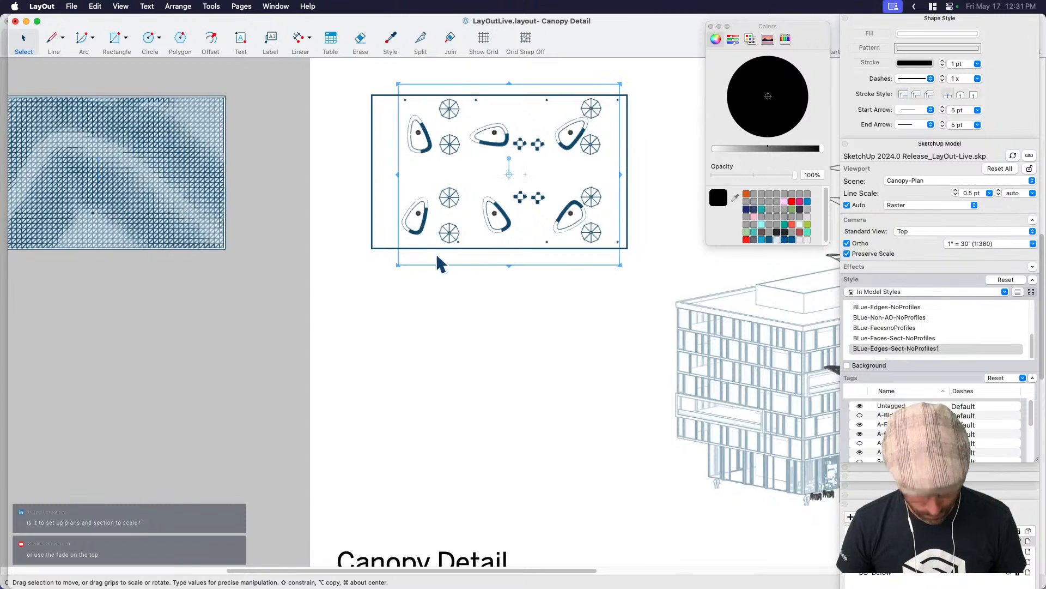
key("super+c")
key("super+v")
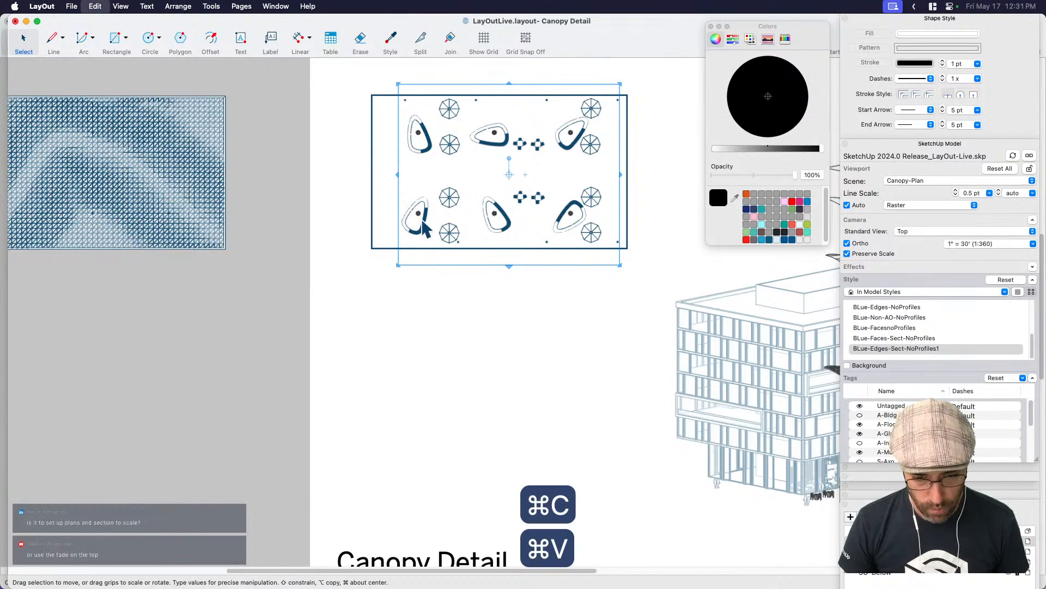
left_click_drag(420, 218, 533, 358)
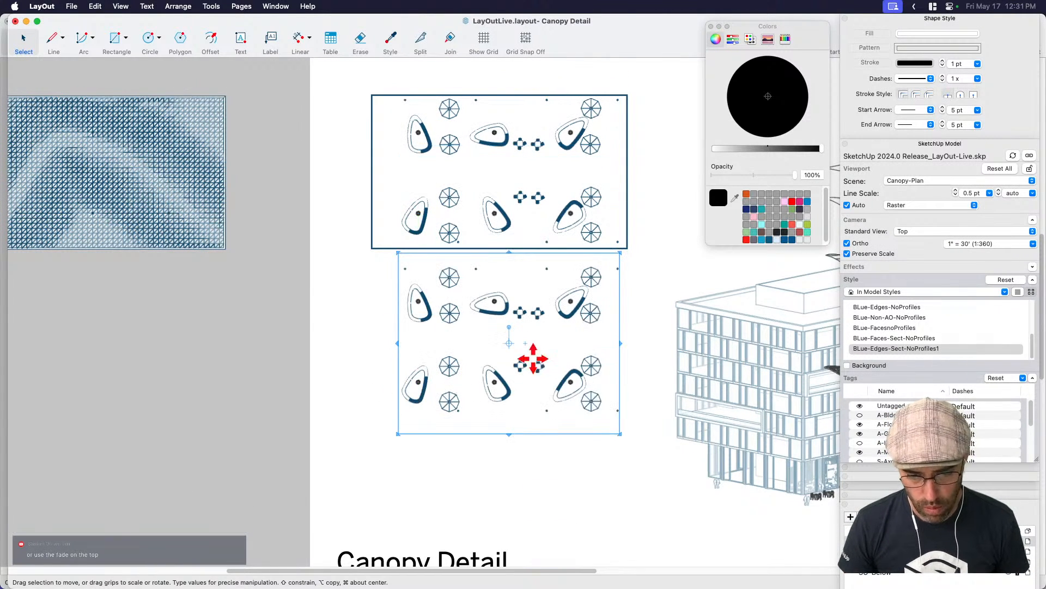
Switch the copied viewport's standard view to Front.
left_click(919, 229)
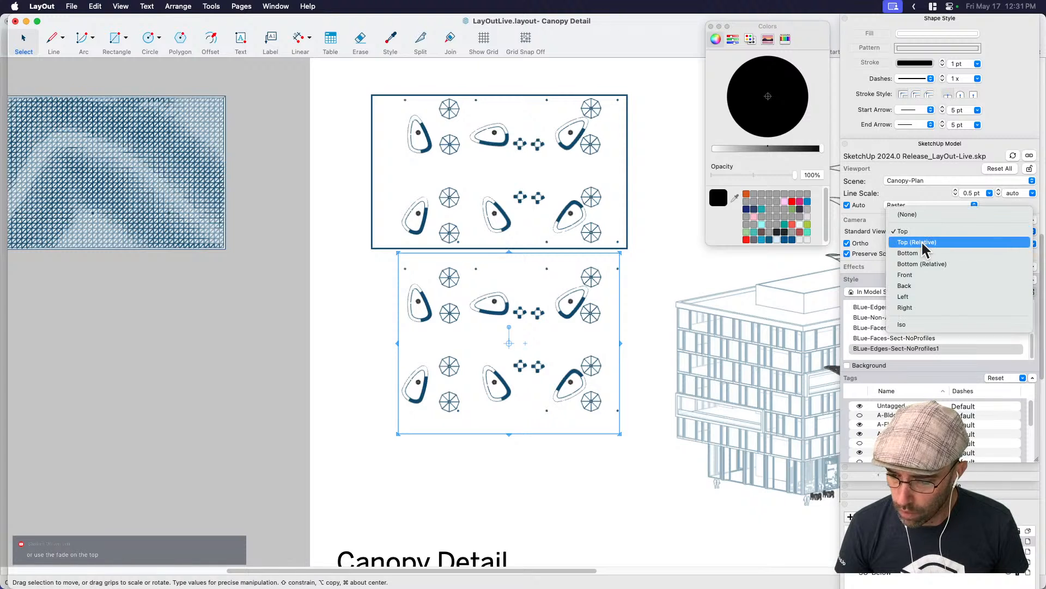
left_click(923, 273)
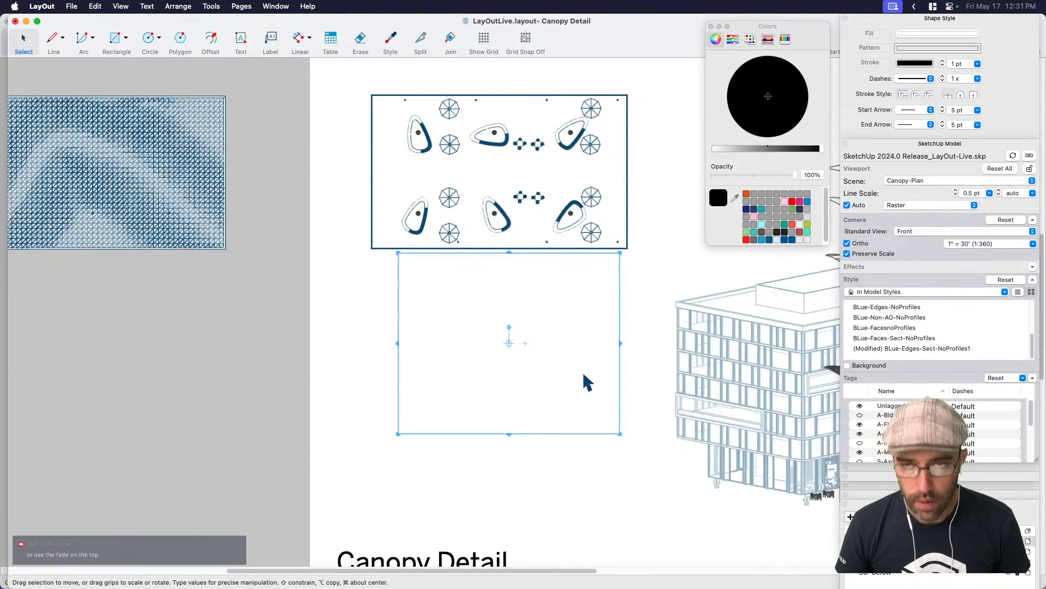
Return the copied viewport to the Canopy-Plan scene's own Top view and A0-Sect style.
scroll(551, 397, "down", 5)
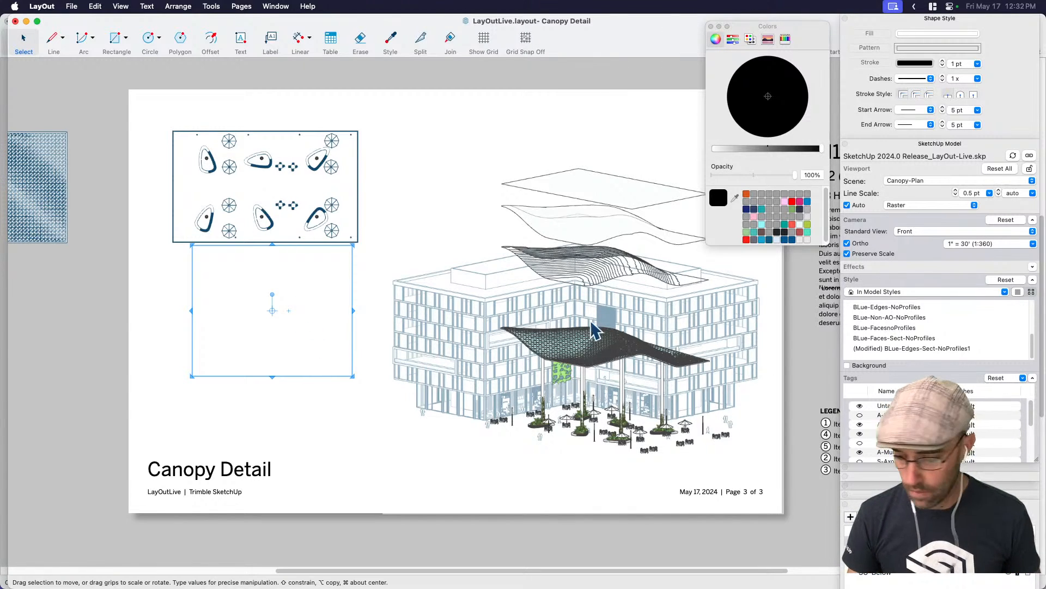
left_click(1023, 231)
left_click(911, 206)
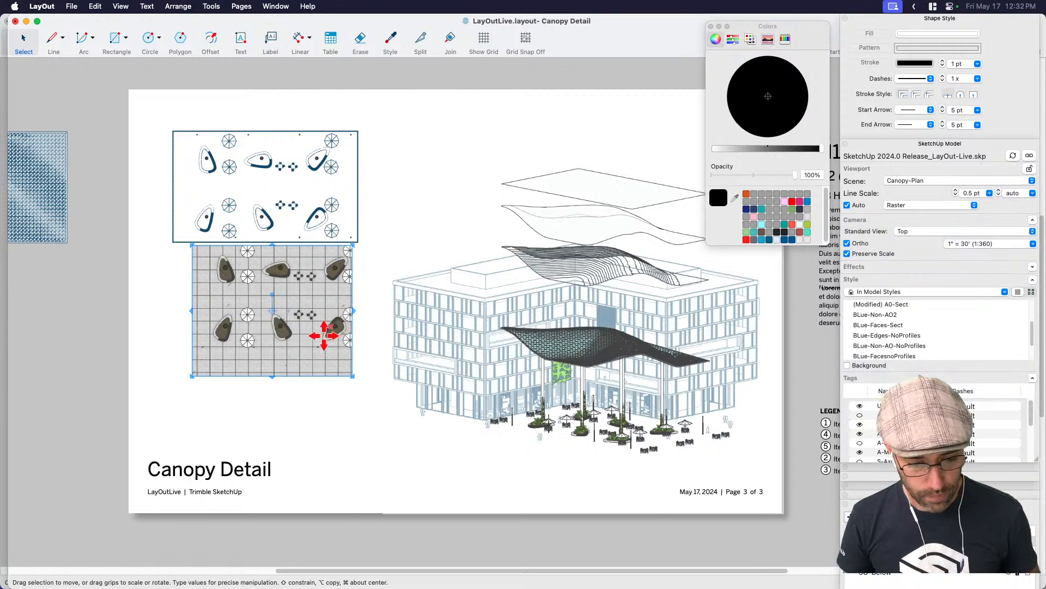
key("space")
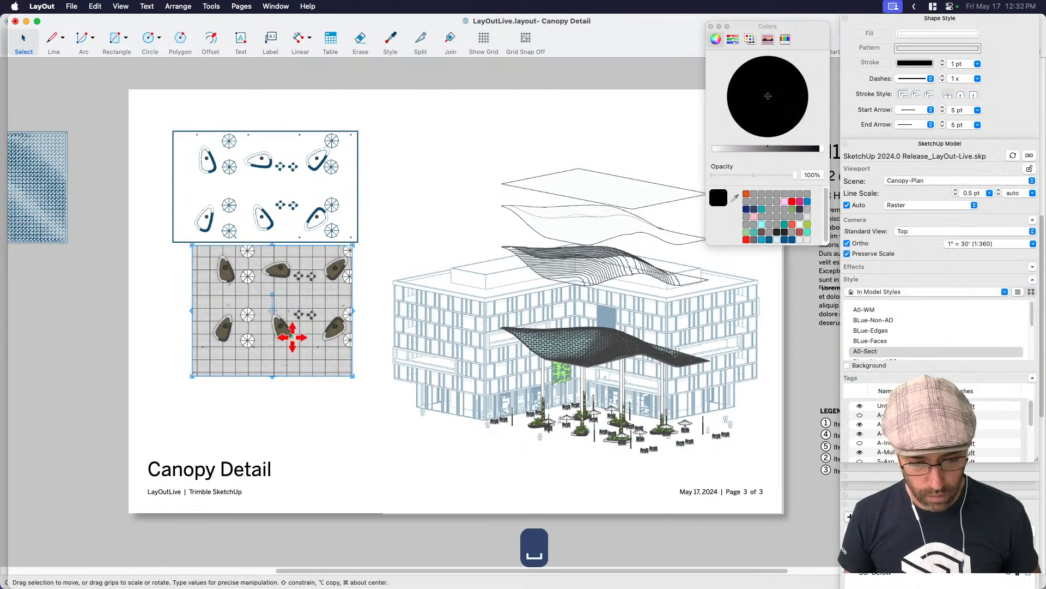
Switch the copied canopy viewport's standard view to Front and rotate the viewport by -90° so the elevation stands upright.
left_click(918, 231)
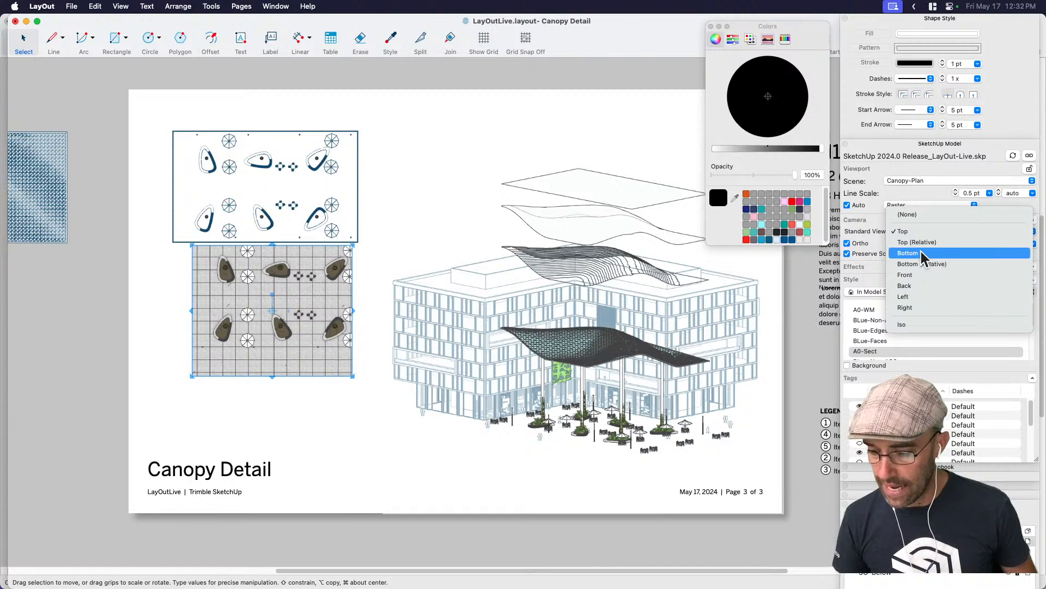
left_click(920, 274)
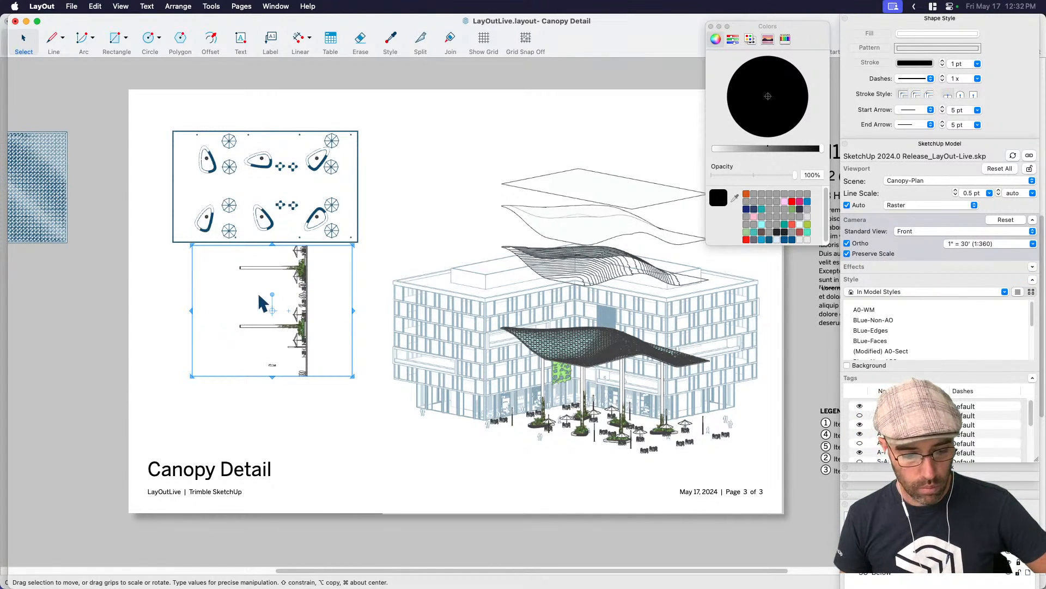
left_click_drag(272, 294, 293, 311)
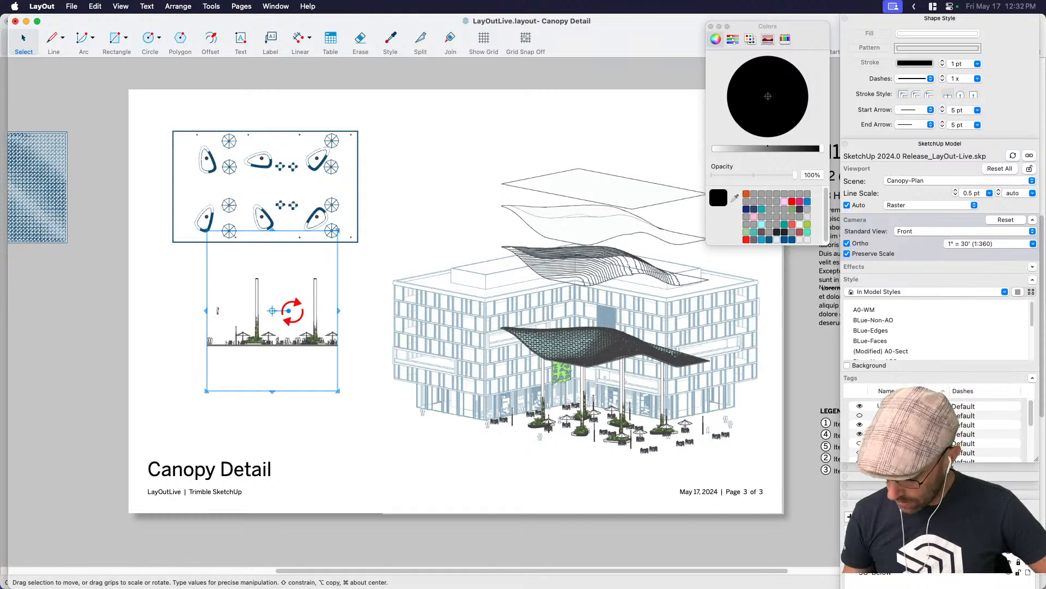
type("90")
key("Return")
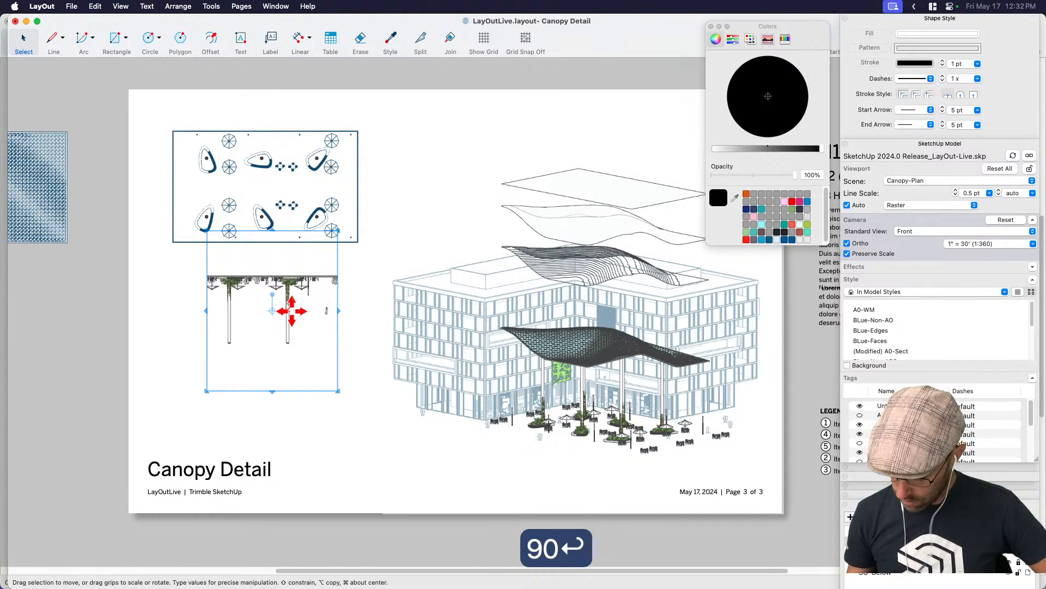
key("BackSpace")
type("-90")
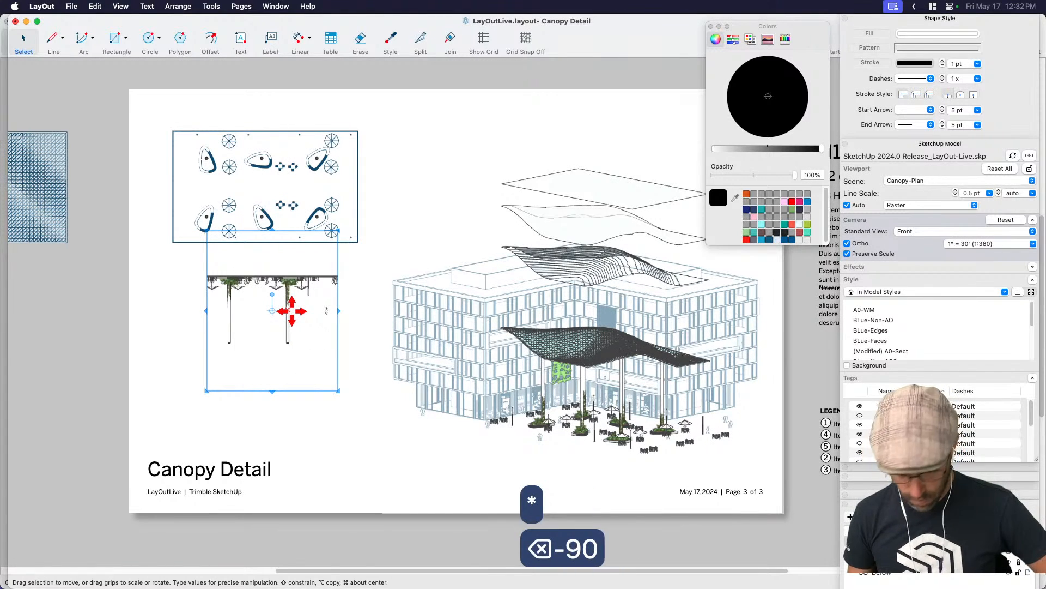
key("Return")
Widen the elevation viewport on both sides so the full ground line beneath the canopy fits inside it.
left_click_drag(206, 315, 174, 311)
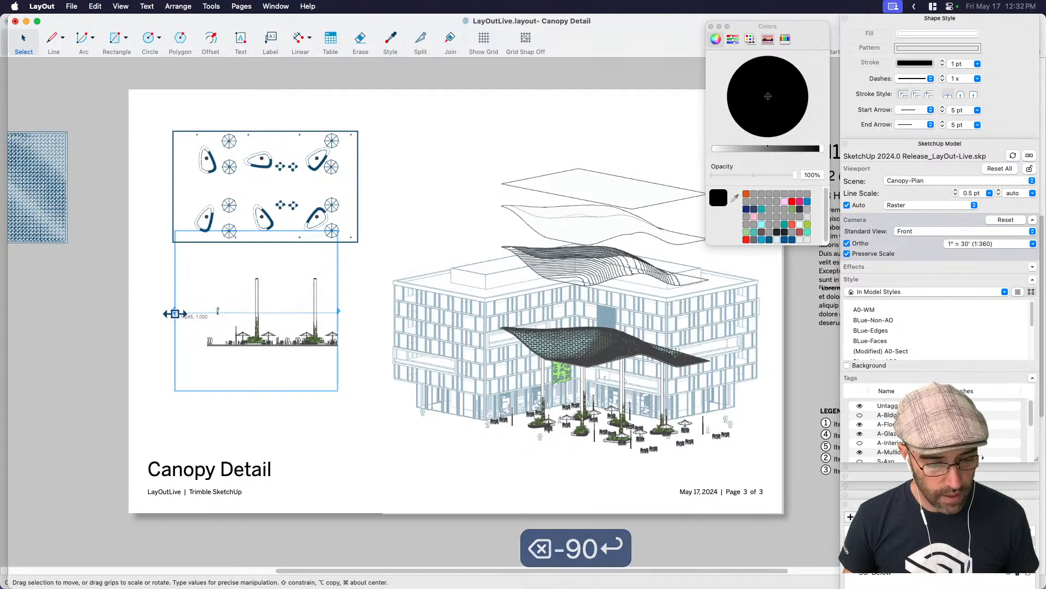
left_click_drag(342, 309, 393, 311)
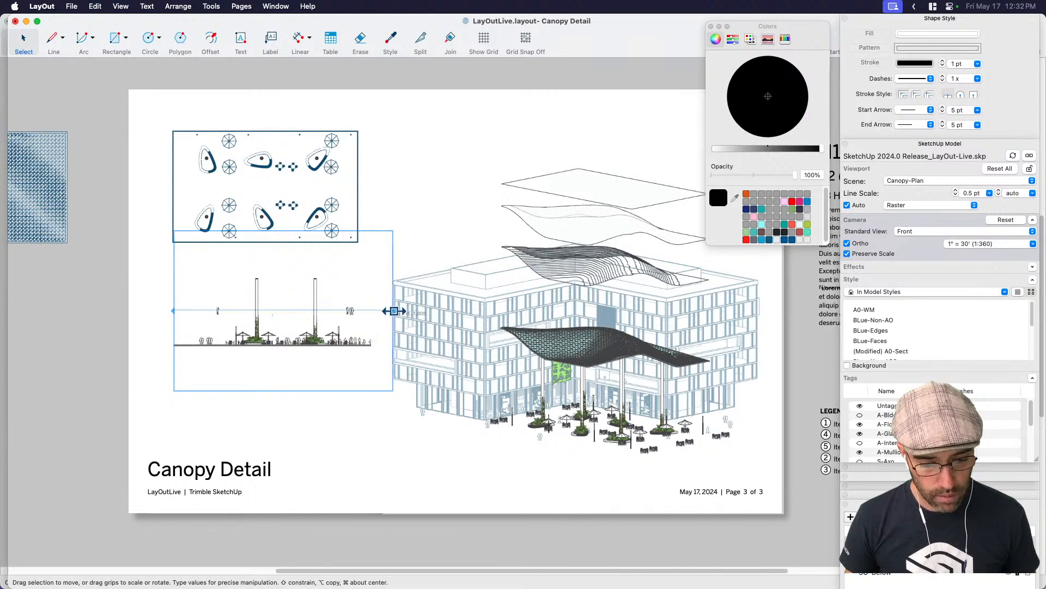
left_click_drag(174, 310, 155, 311)
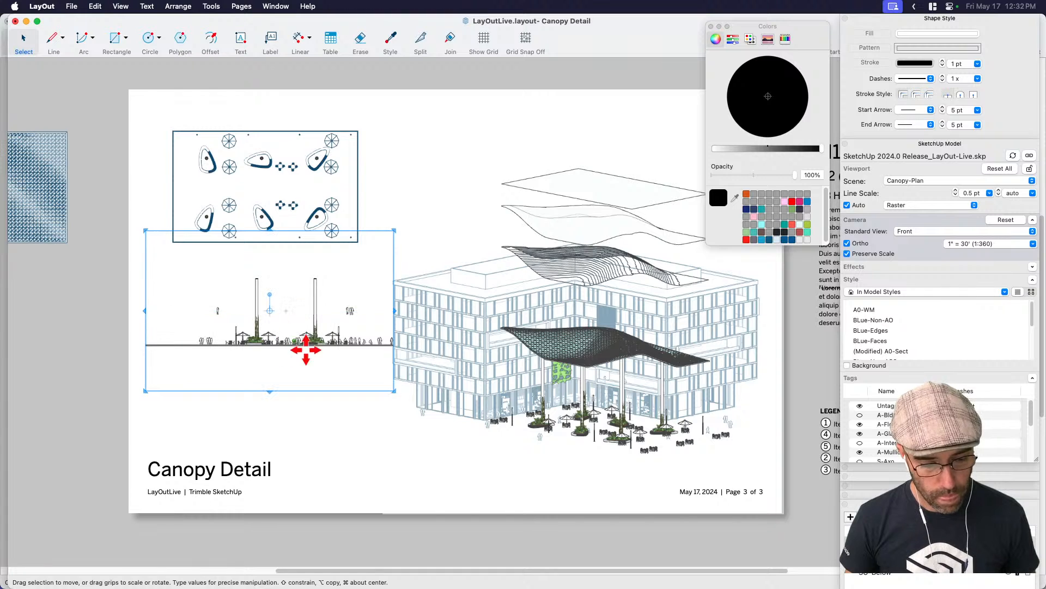
left_click(317, 431)
scroll(328, 338, "up", 2)
scroll(332, 334, "up", 1)
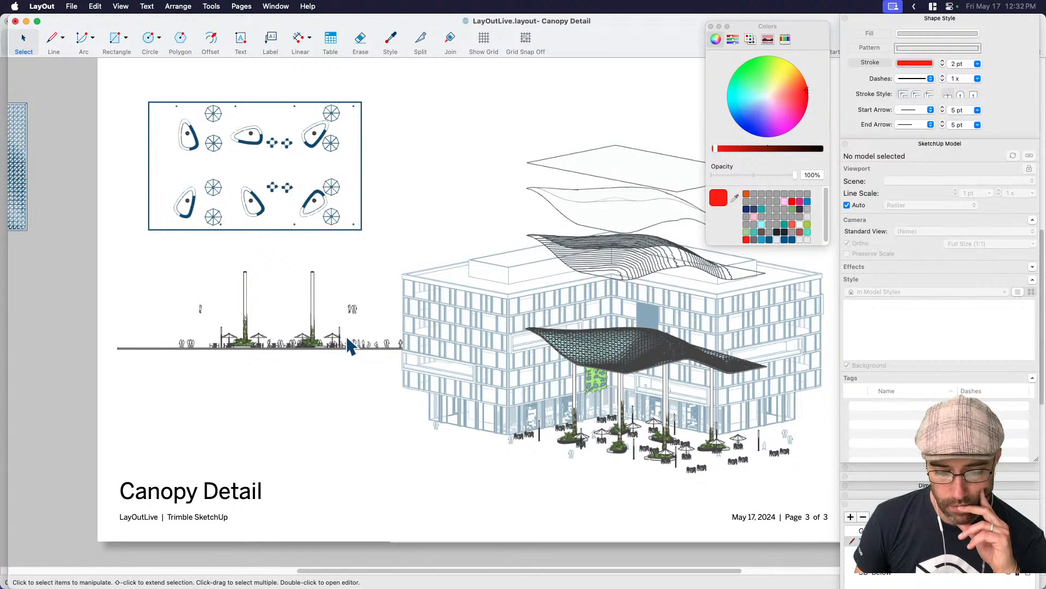
Apply the A0-WM style to the elevation viewport and change its standard view to Left.
left_click(346, 335)
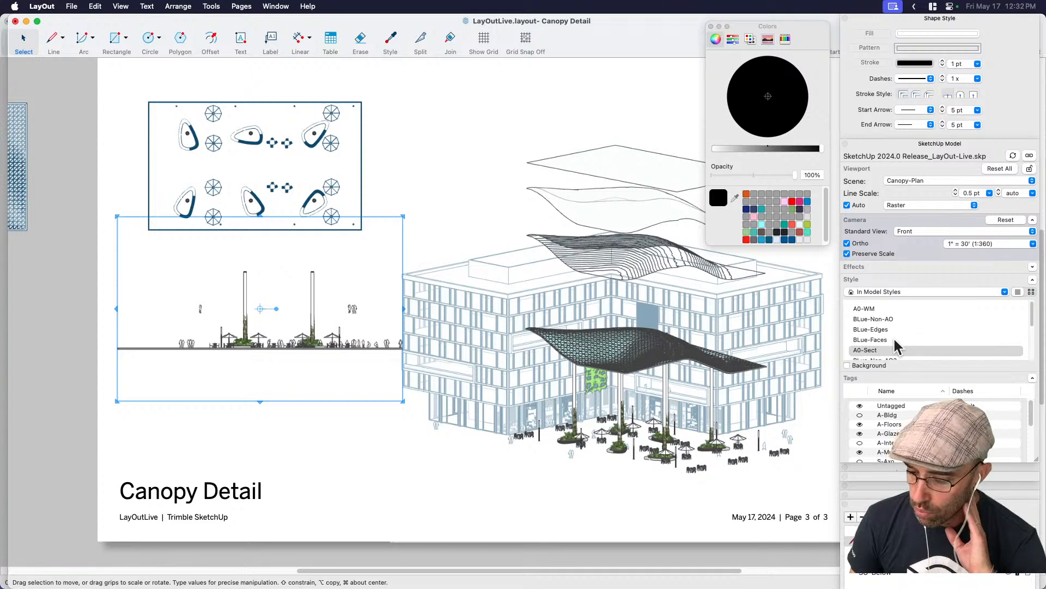
scroll(894, 336, "down", 1)
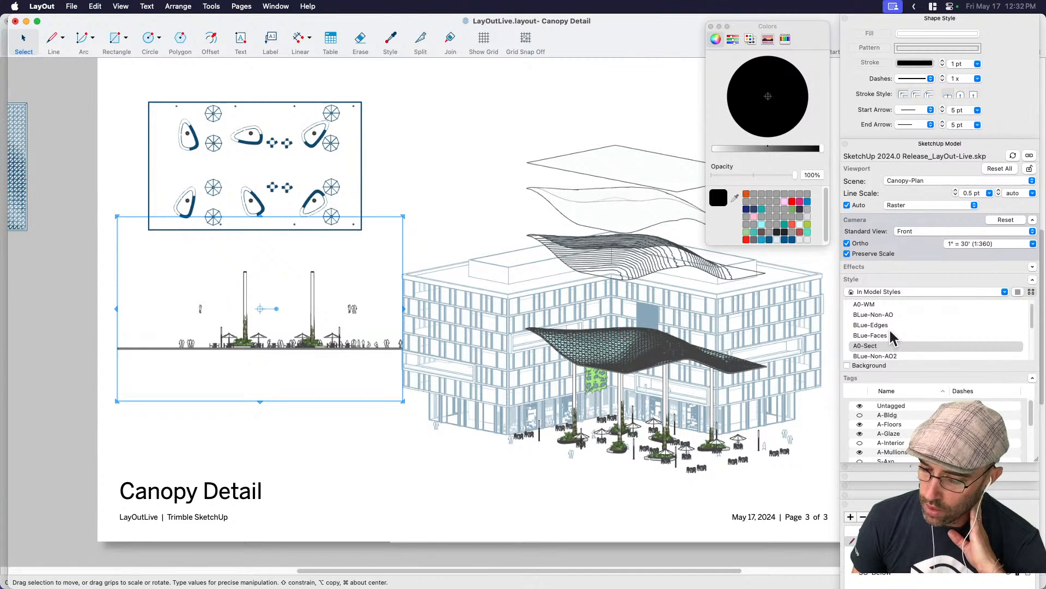
scroll(889, 327, "up", 1)
left_click(872, 308)
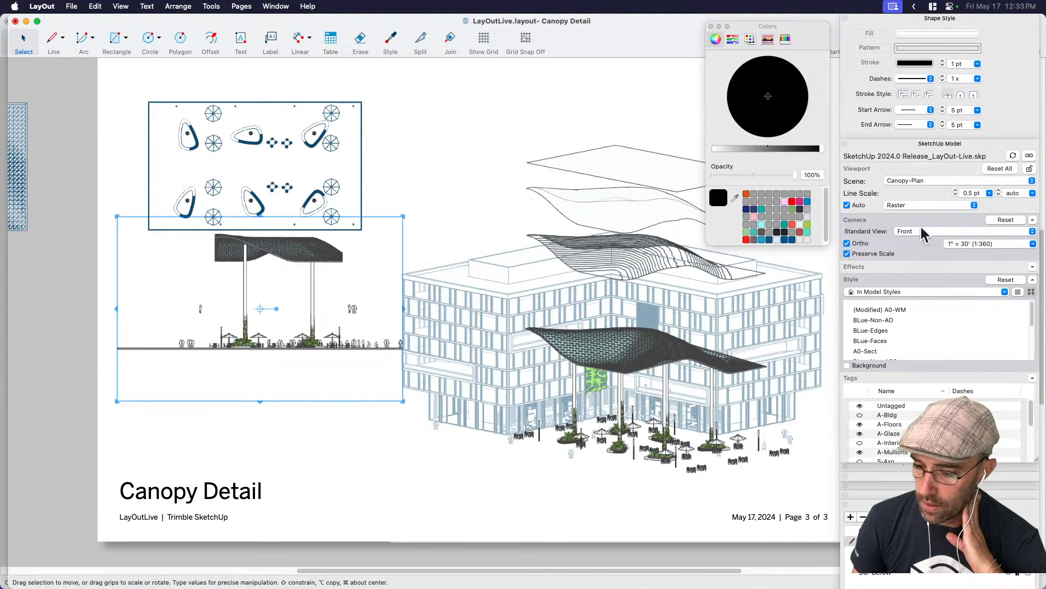
left_click(915, 232)
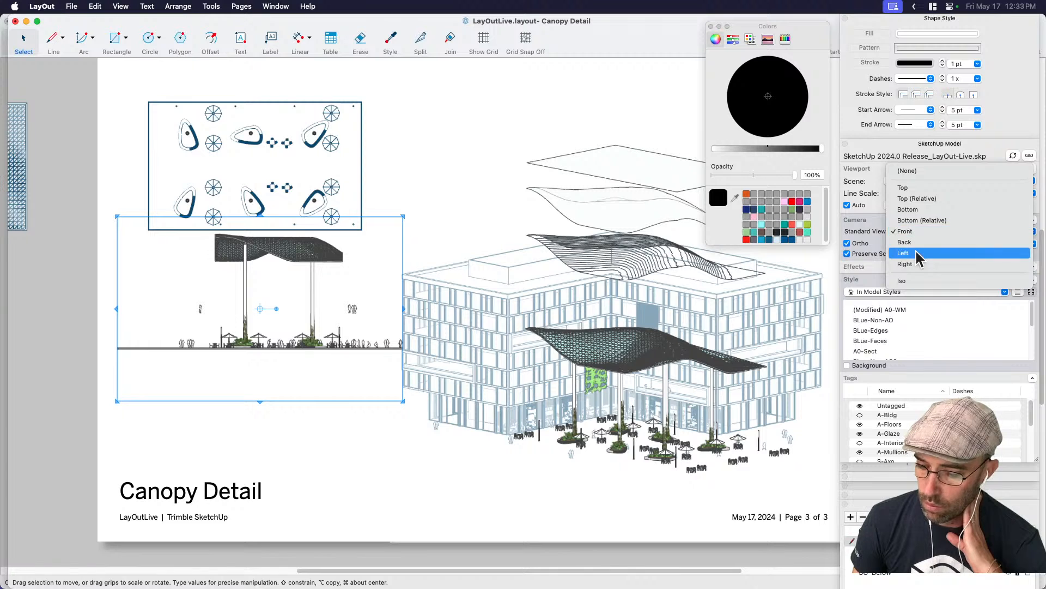
left_click(916, 252)
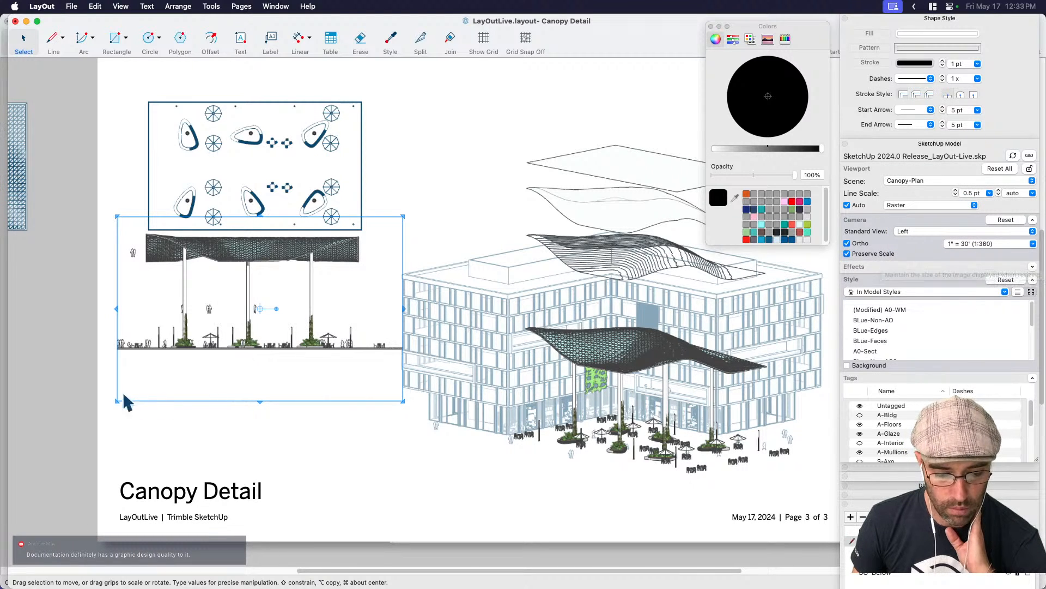
left_click(73, 399)
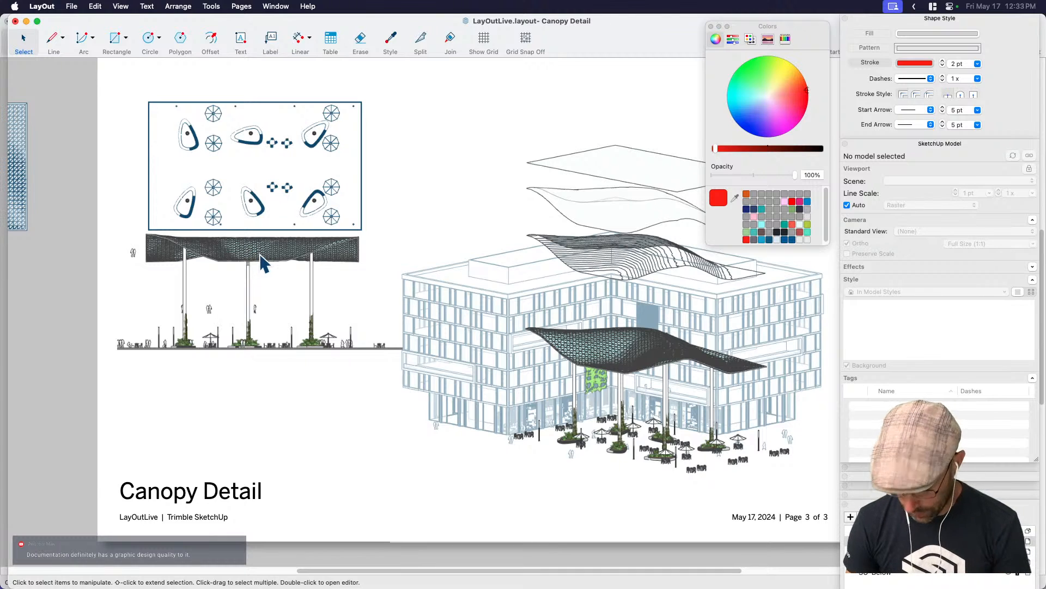
Nudge the elevation sideways until the canopy lines up with the plan outline, and move it down to leave a gap below the plan.
left_click(317, 347)
key("Right")
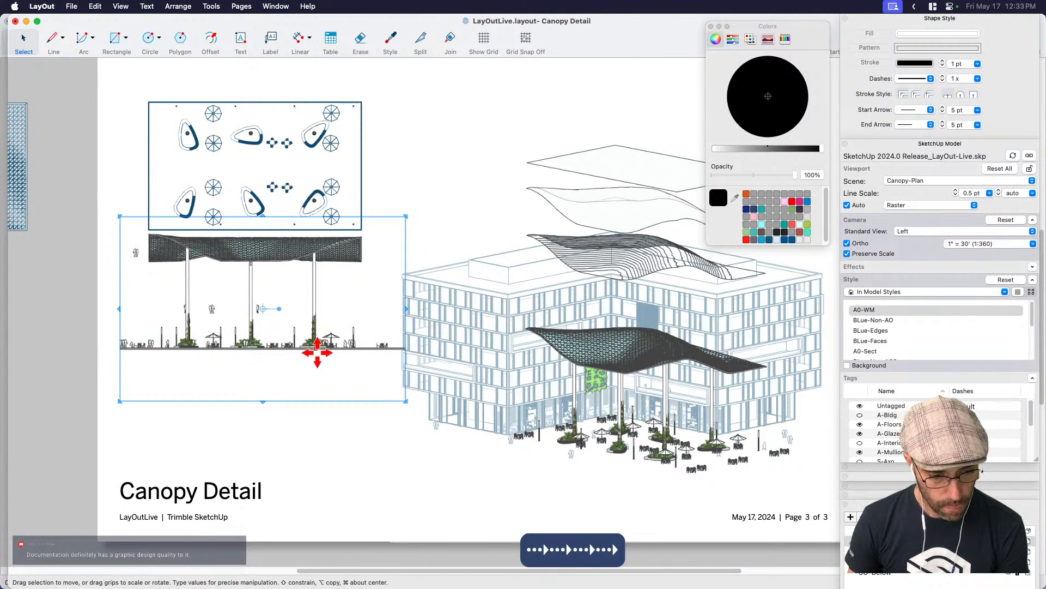
key("Left")
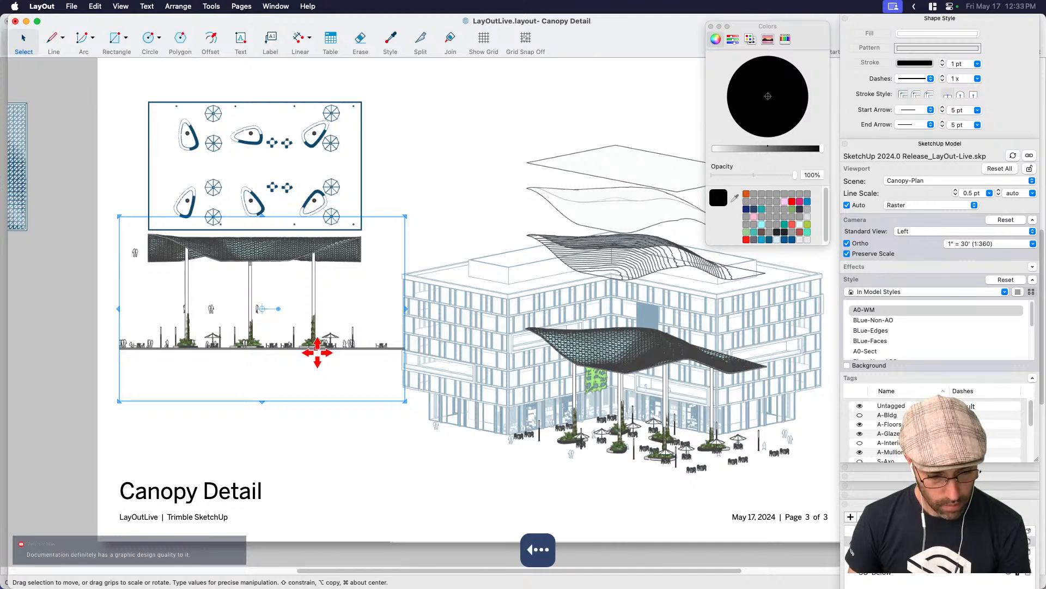
key("shift+Down")
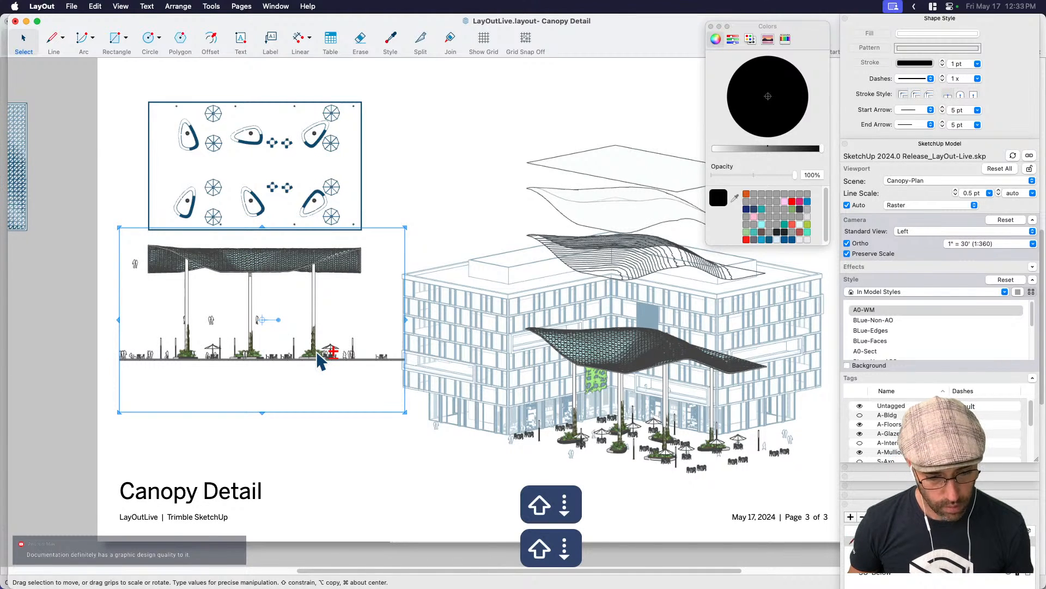
key("shift+Down")
key("shift+Down")
key("shift+Down")
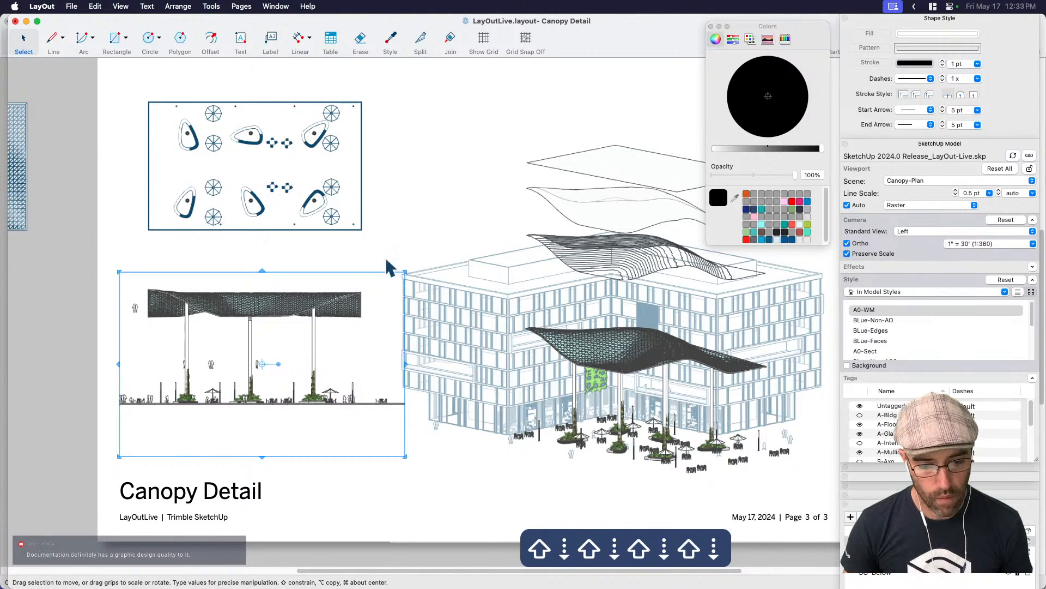
left_click(434, 216)
Hide the tag containing the people figures in the canopy elevation viewport.
middle_click_drag(415, 276, 616, 288)
scroll(478, 308, "up", 2)
middle_click_drag(477, 309, 483, 312)
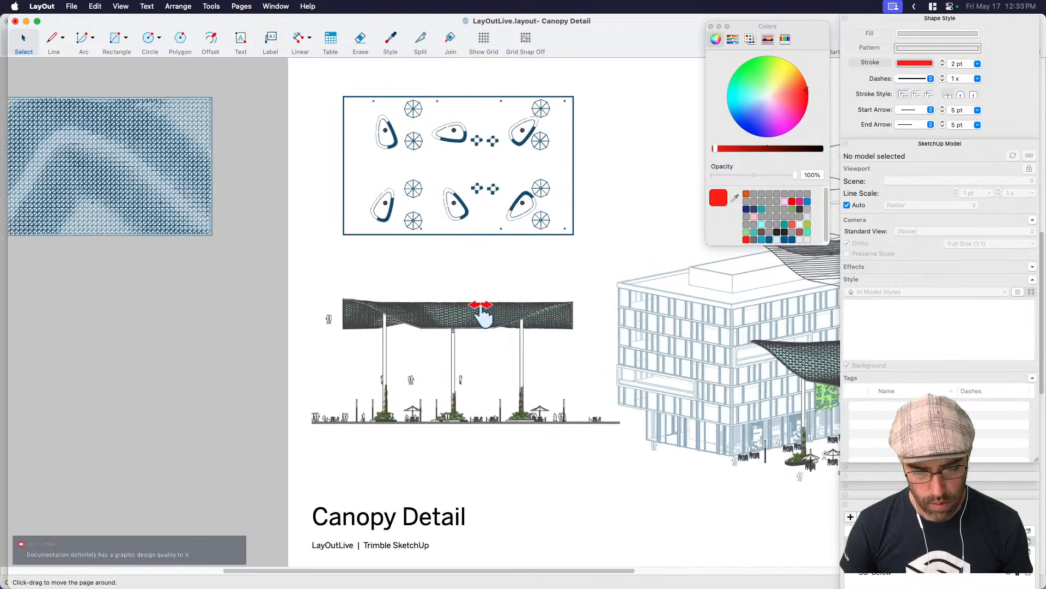
scroll(423, 321, "up", 4)
middle_click_drag(364, 328, 350, 314)
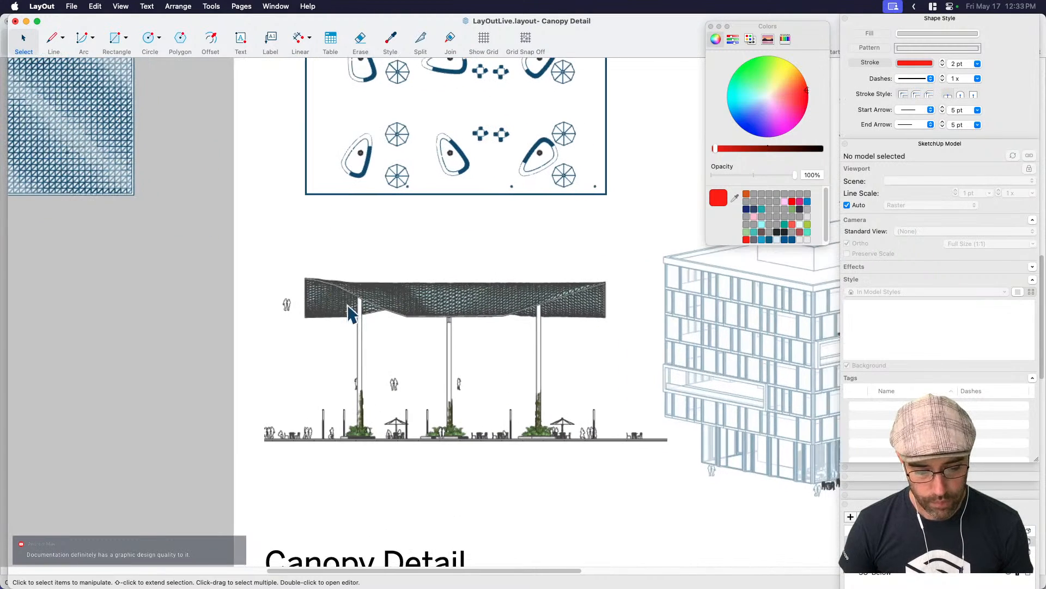
left_click(421, 308)
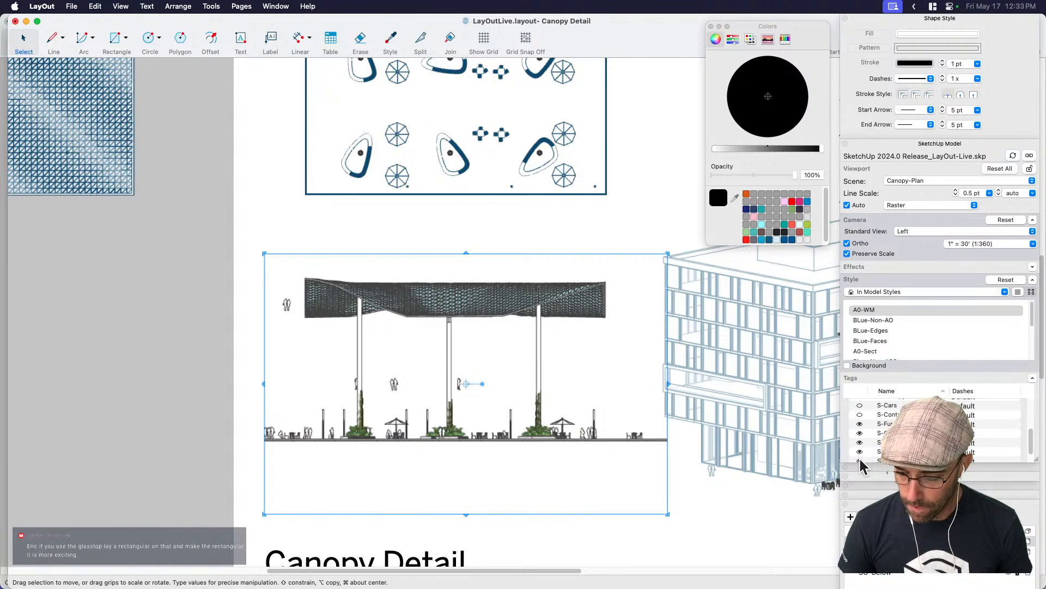
left_click(860, 461)
left_click(186, 362)
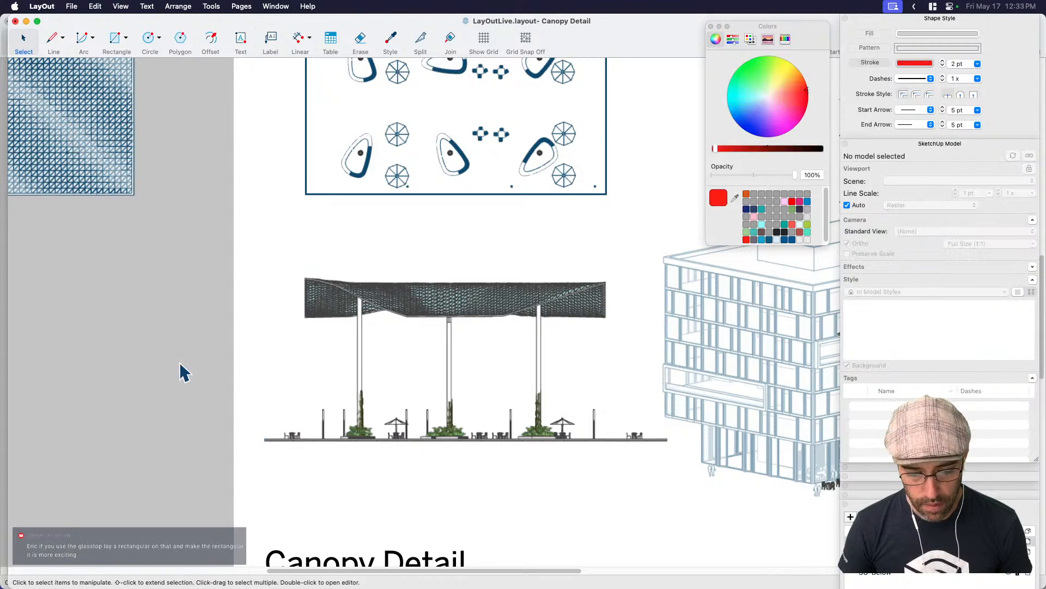
Move the elevation viewport further down towards the Canopy Detail title.
scroll(279, 353, "down", 6)
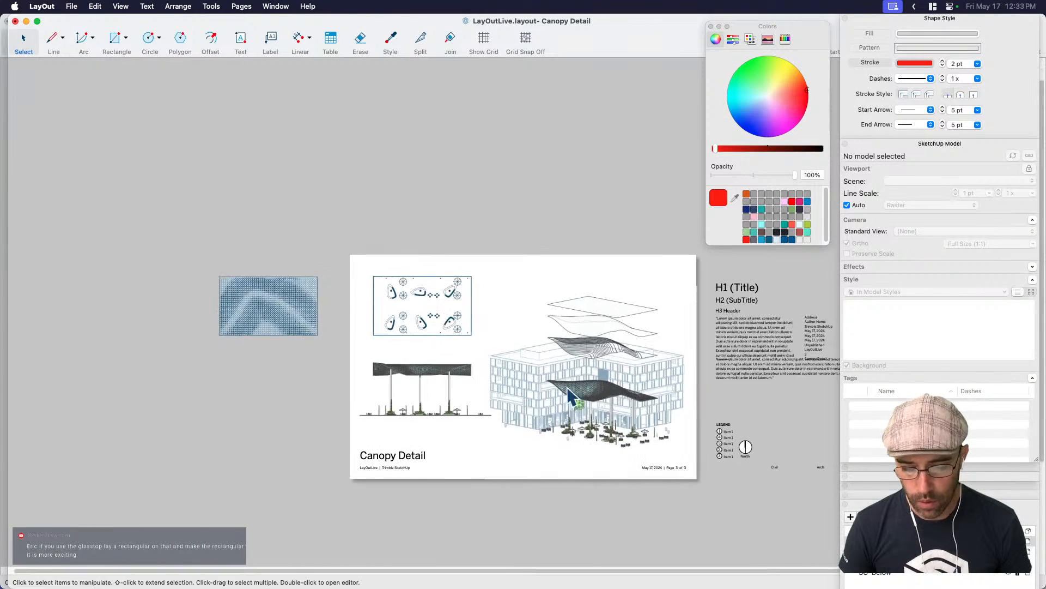
scroll(673, 429, "up", 2)
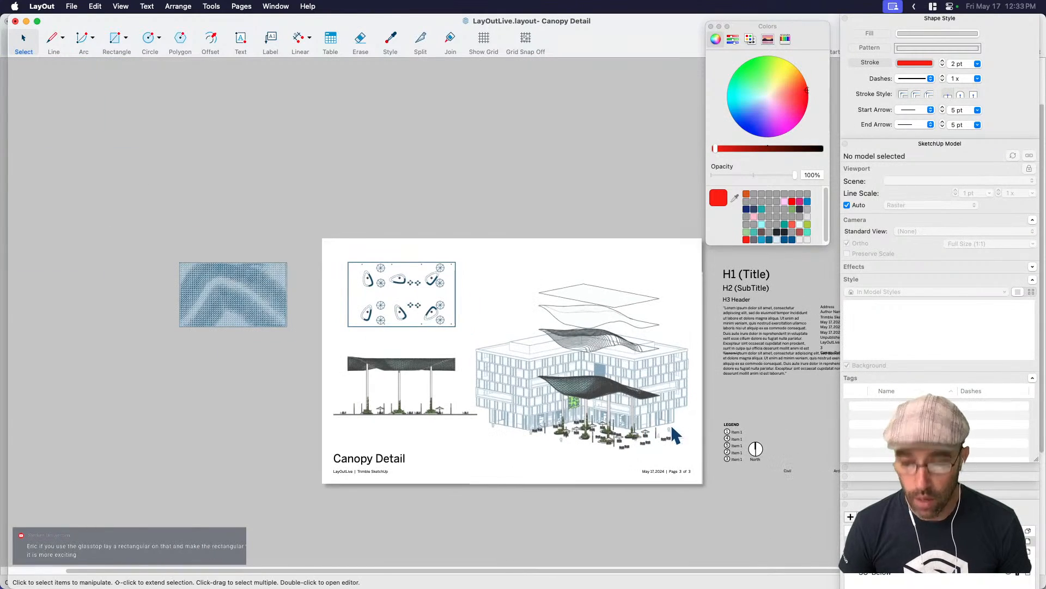
left_click(431, 420)
key("shift+Down")
key("shift+Down")
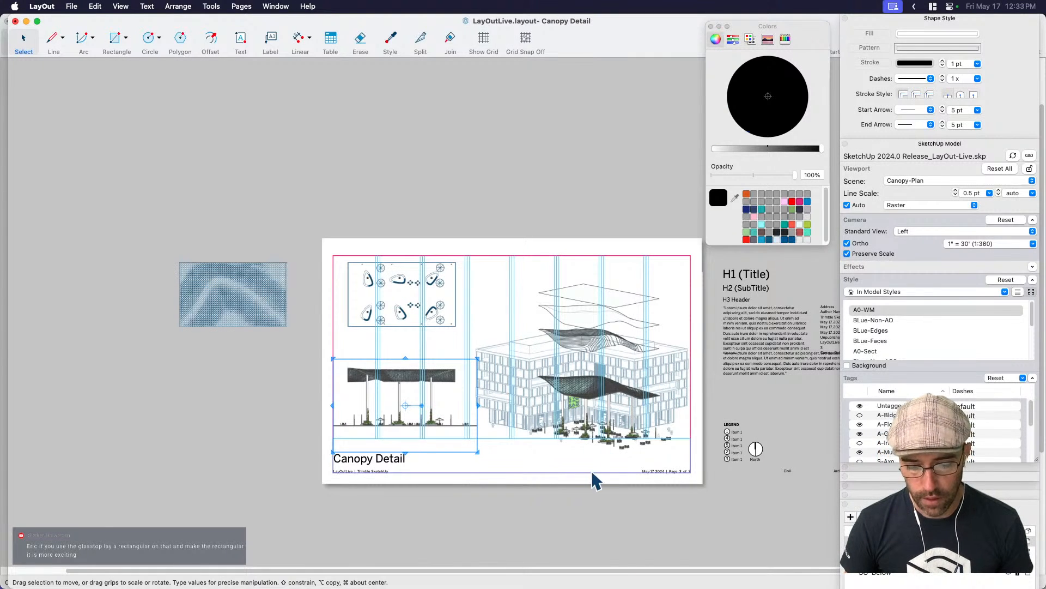
left_click(581, 429)
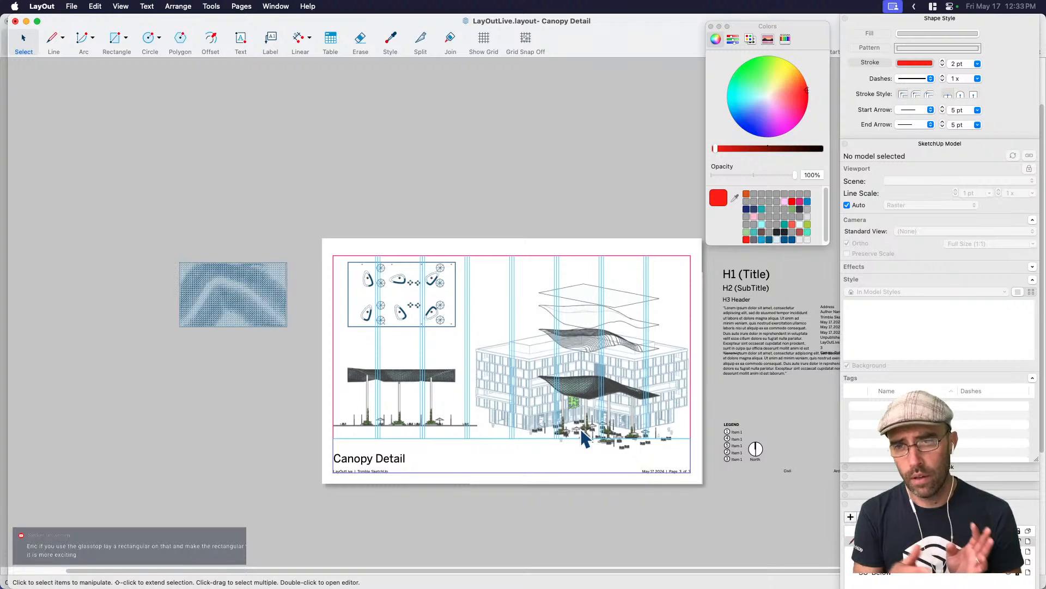
Select the canopy plan together with its blue outline and shift both down closer to the elevation.
scroll(601, 343, "up", 3)
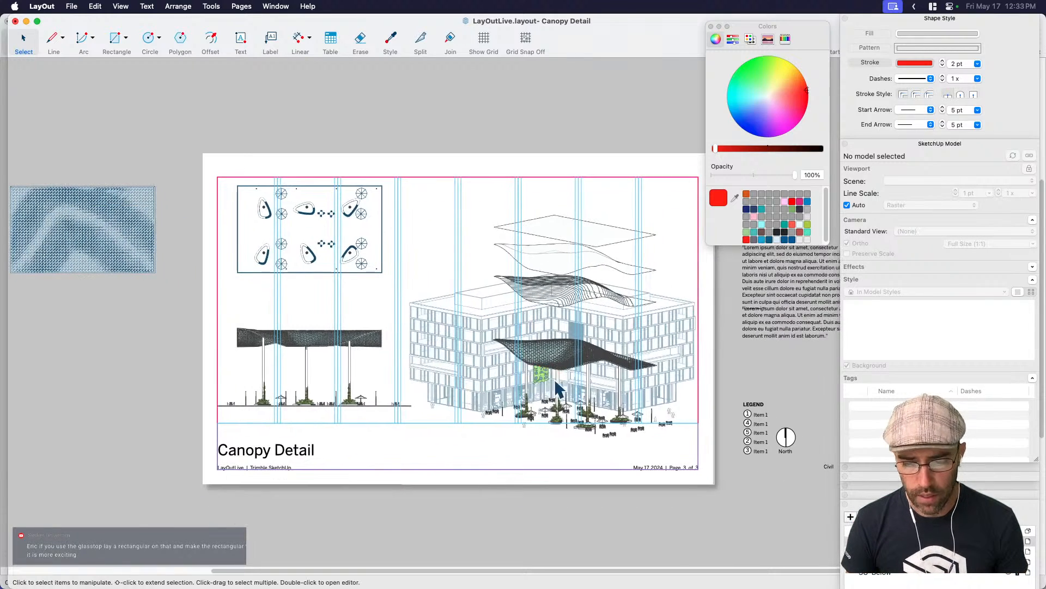
scroll(559, 389, "up", 2)
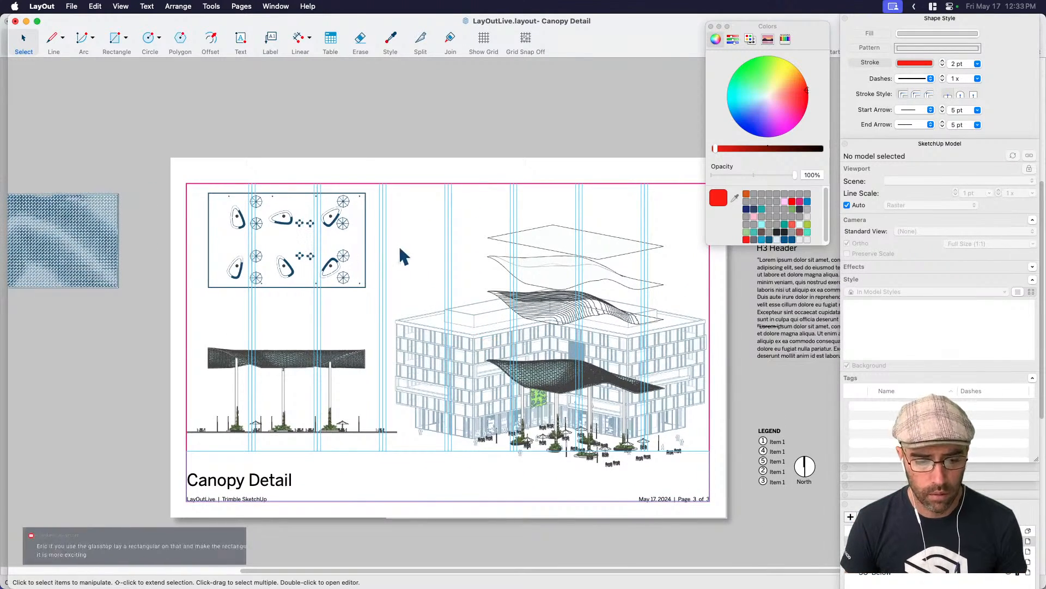
left_click_drag(420, 268, 230, 206)
left_click(367, 154)
left_click_drag(369, 154, 243, 283)
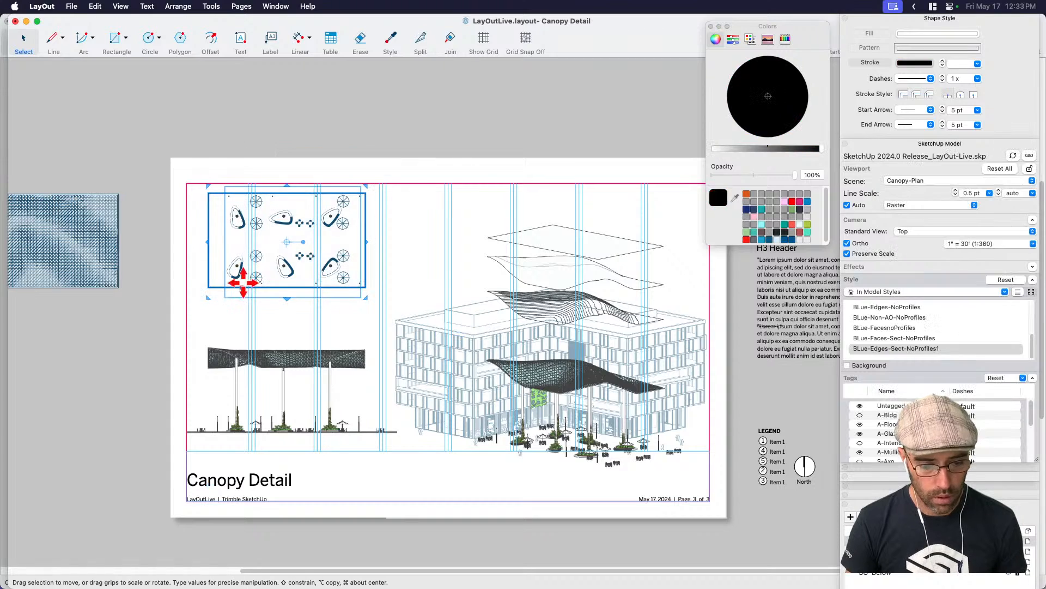
key("shift+Down")
key("shift+Down")
key("shift+Down")
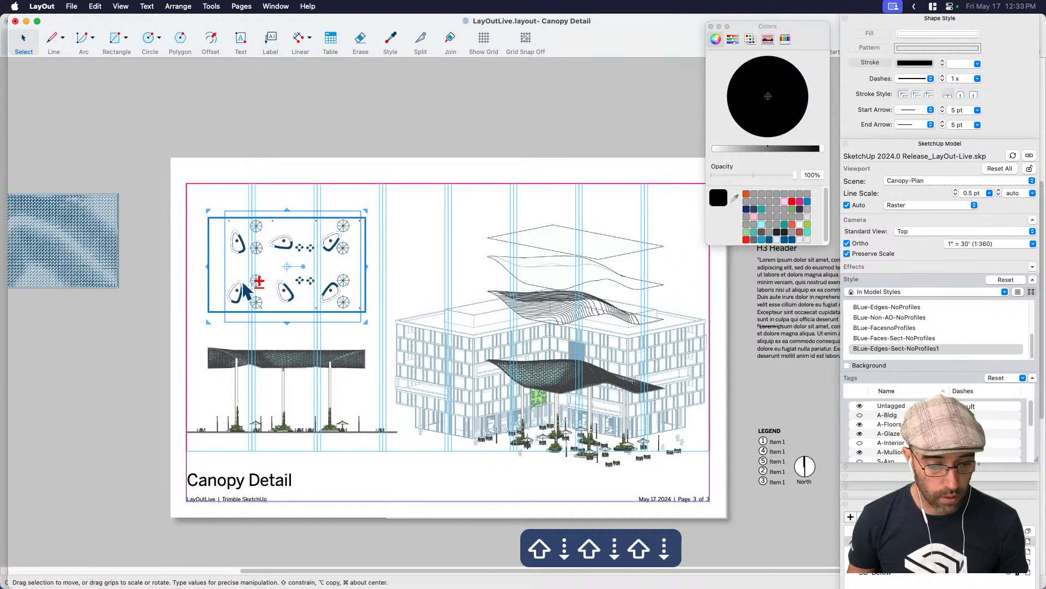
Add the outlined plan to the elevation selection and nudge them together slightly to the right and down.
left_click(295, 354)
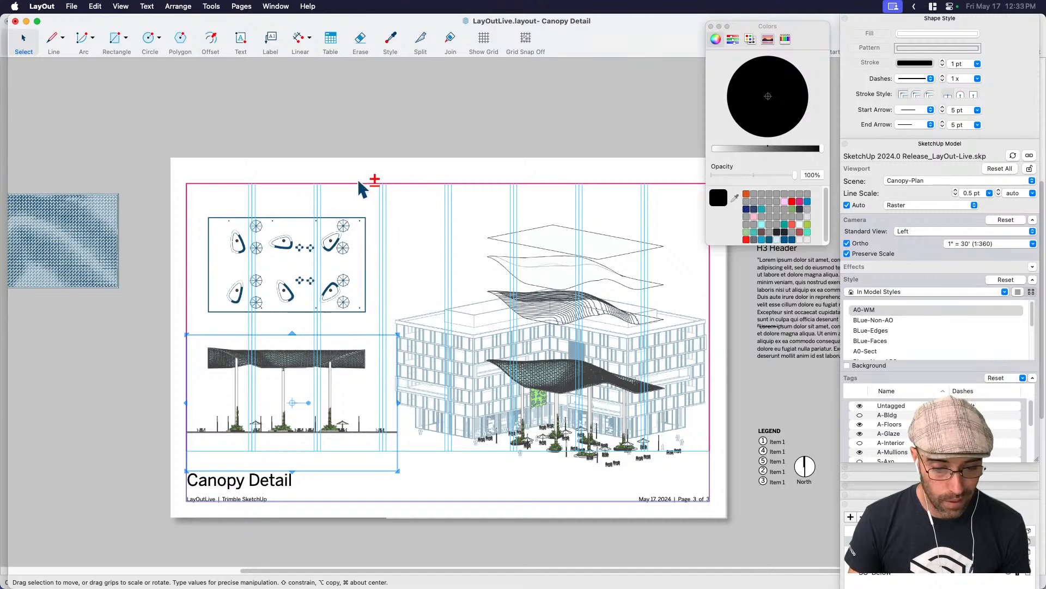
left_click(321, 254)
key("Right")
key("Right")
key("Right")
key("Right")
key("Right")
key("Right")
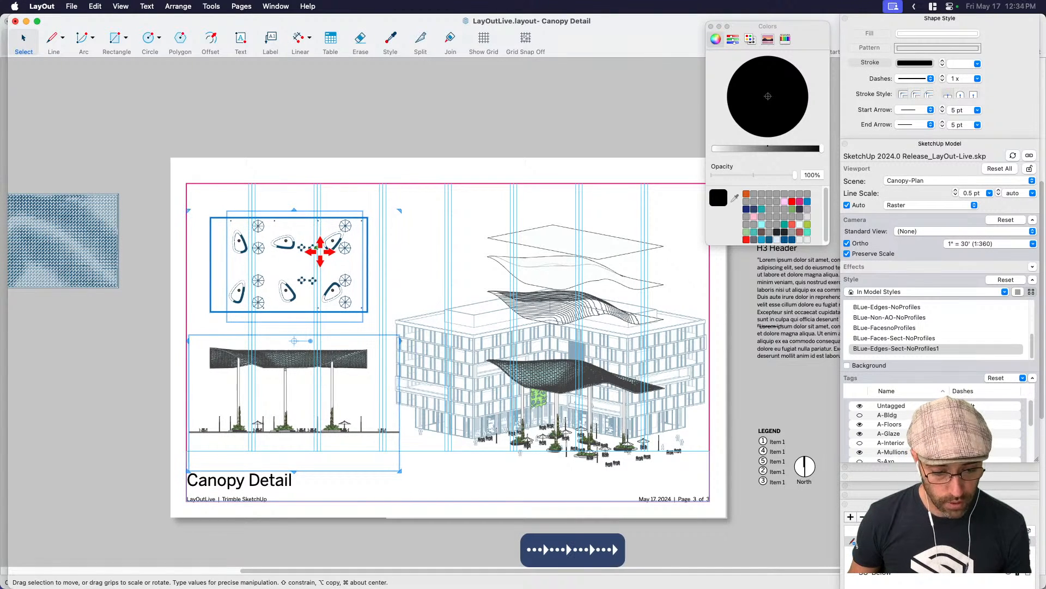
key("shift+Down")
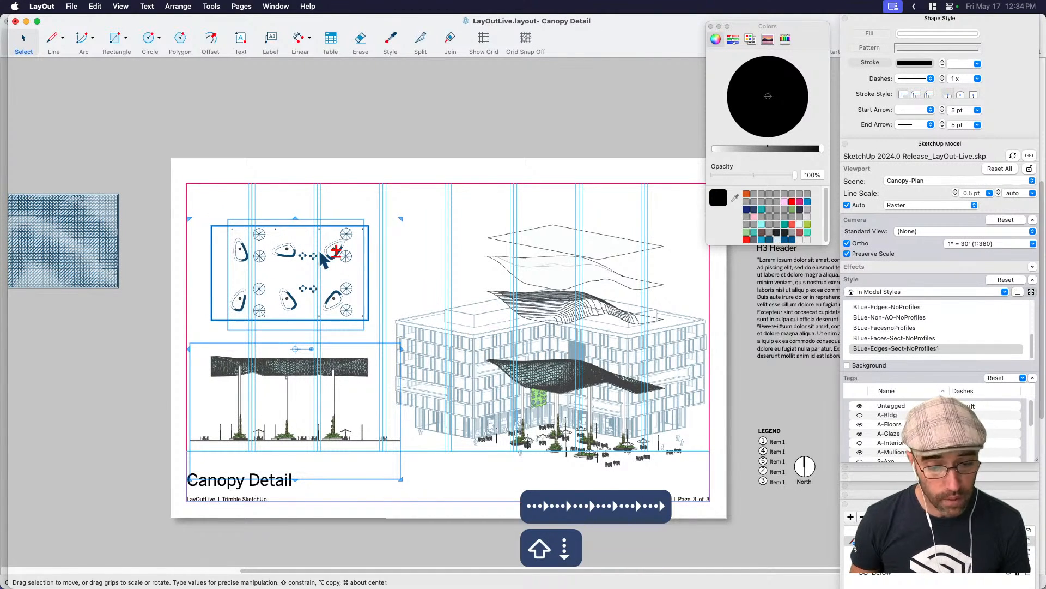
Select the canopy plan with its blue outline and nudge both up, away from the elevation below.
left_click(364, 159)
left_click(280, 289)
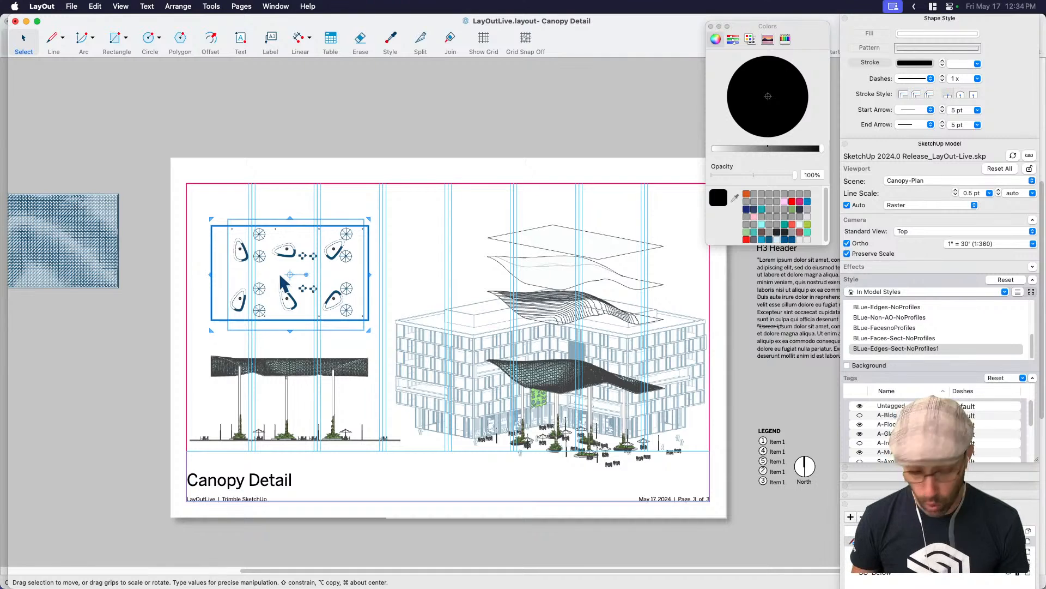
key("shift+Up")
left_click(398, 190)
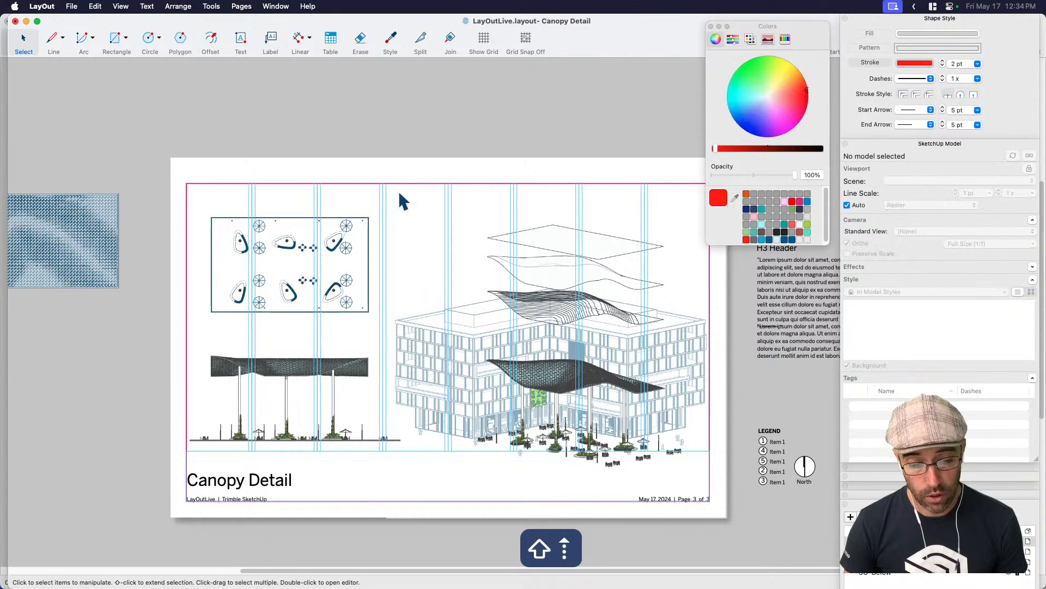
Collapse the Style and Tags sections of the SketchUp Model settings.
middle_click_drag(301, 292, 398, 283)
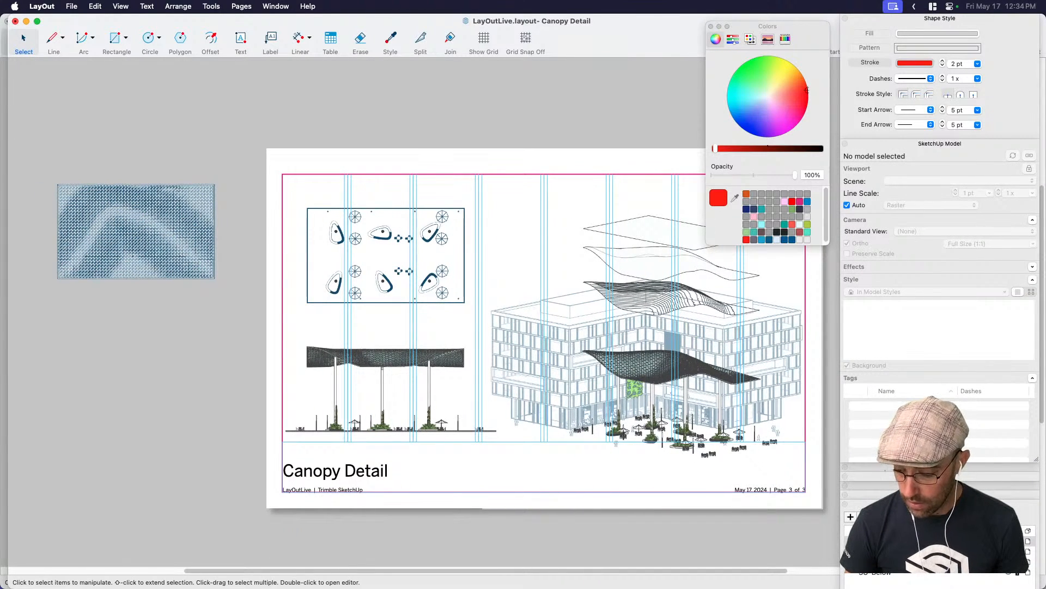
left_click(912, 279)
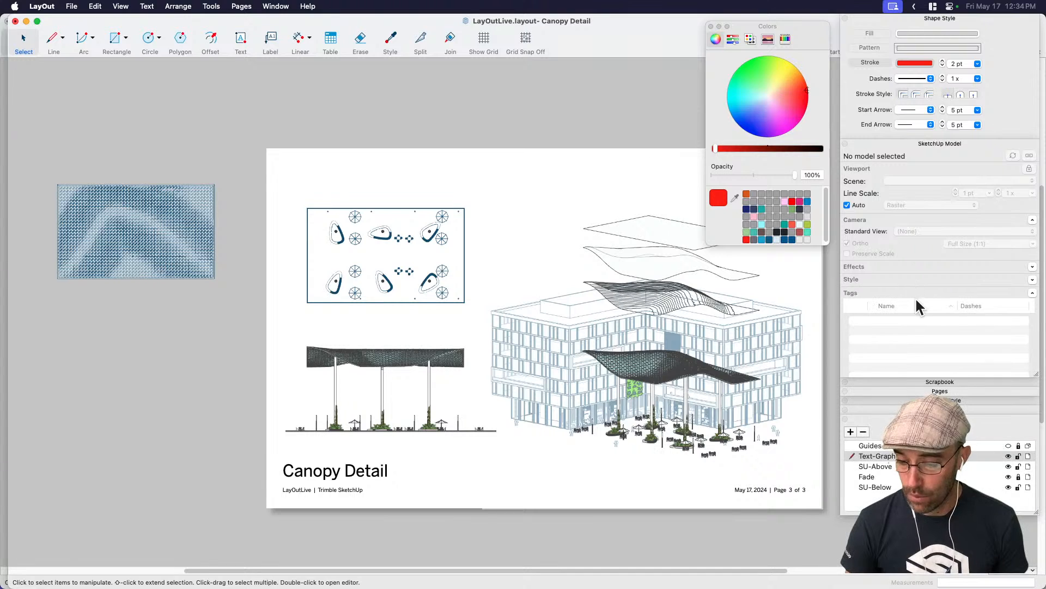
left_click(914, 293)
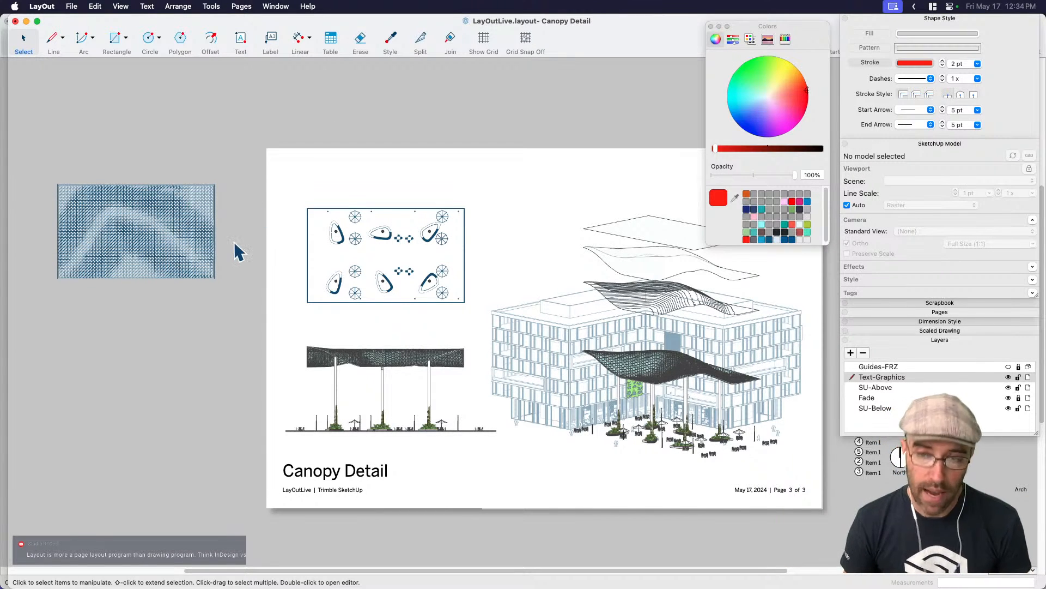
Try the BLue-Non-AO style on the canopy elevation viewport.
scroll(386, 320, "up", 2)
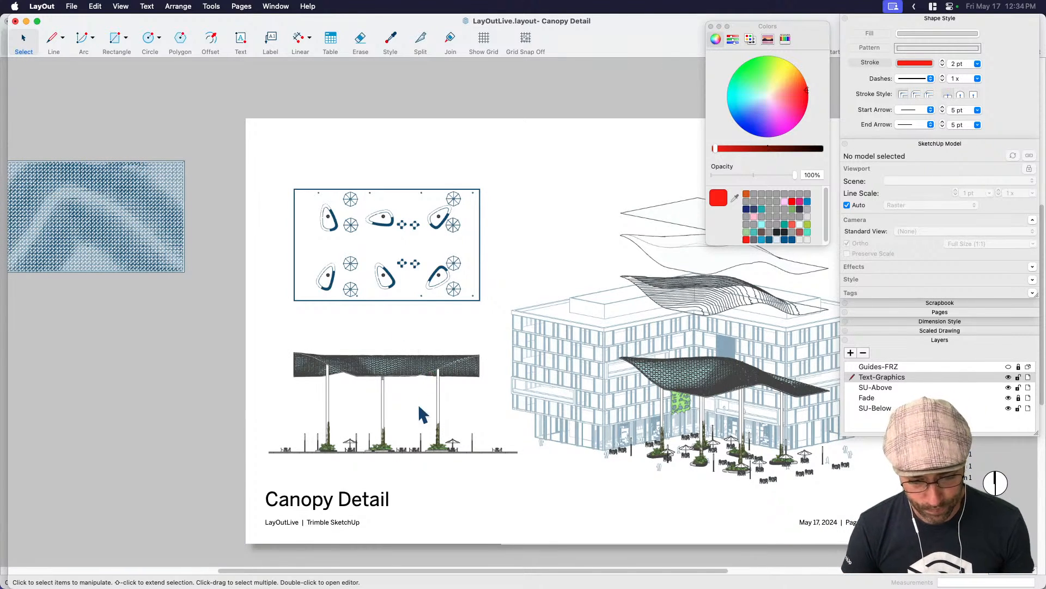
scroll(422, 382, "up", 2)
left_click(383, 381)
scroll(383, 379, "up", 2)
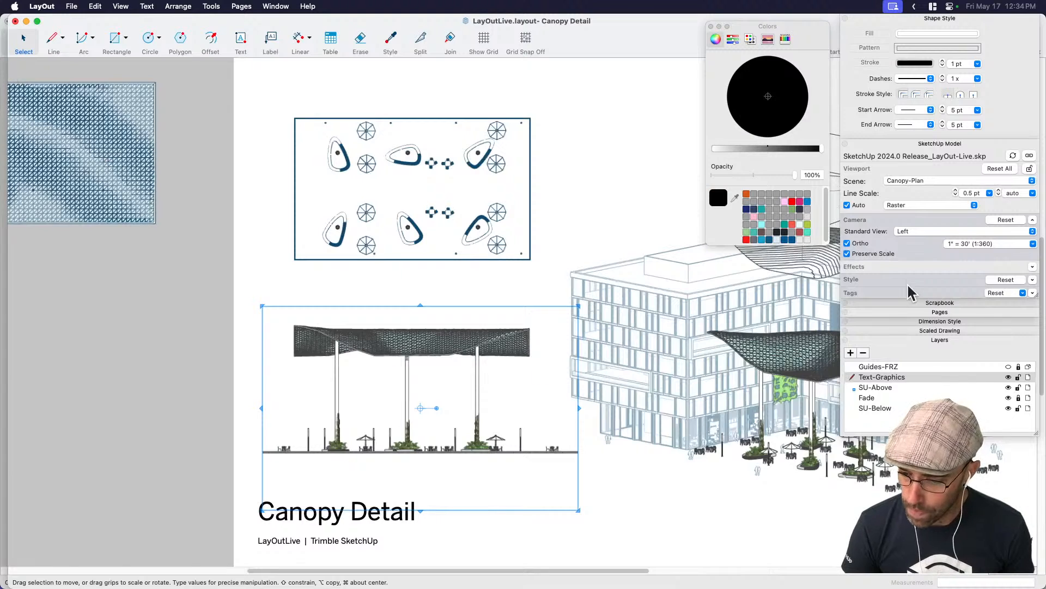
left_click(885, 281)
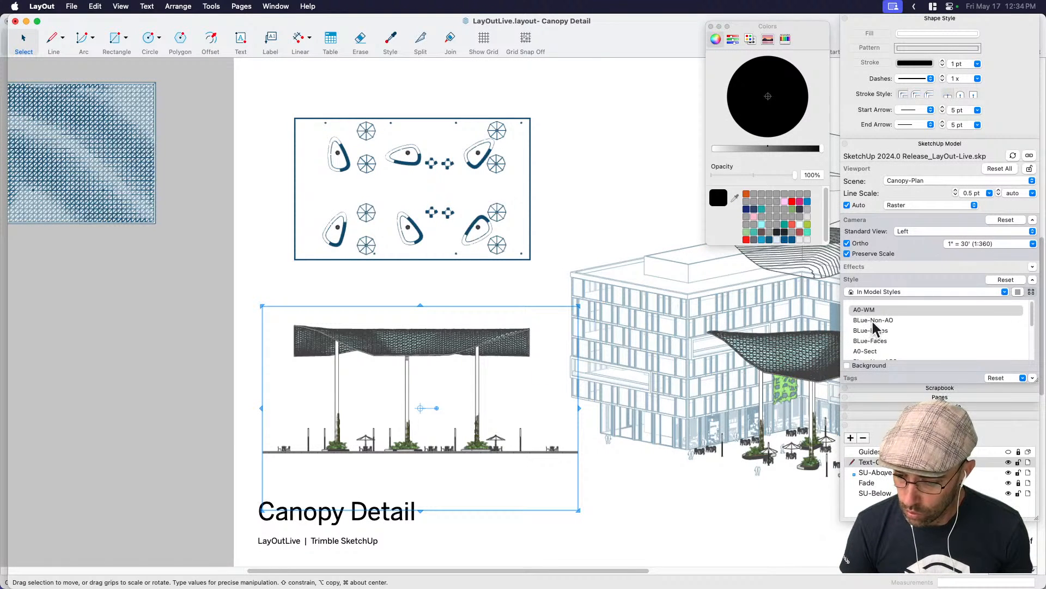
left_click(873, 322)
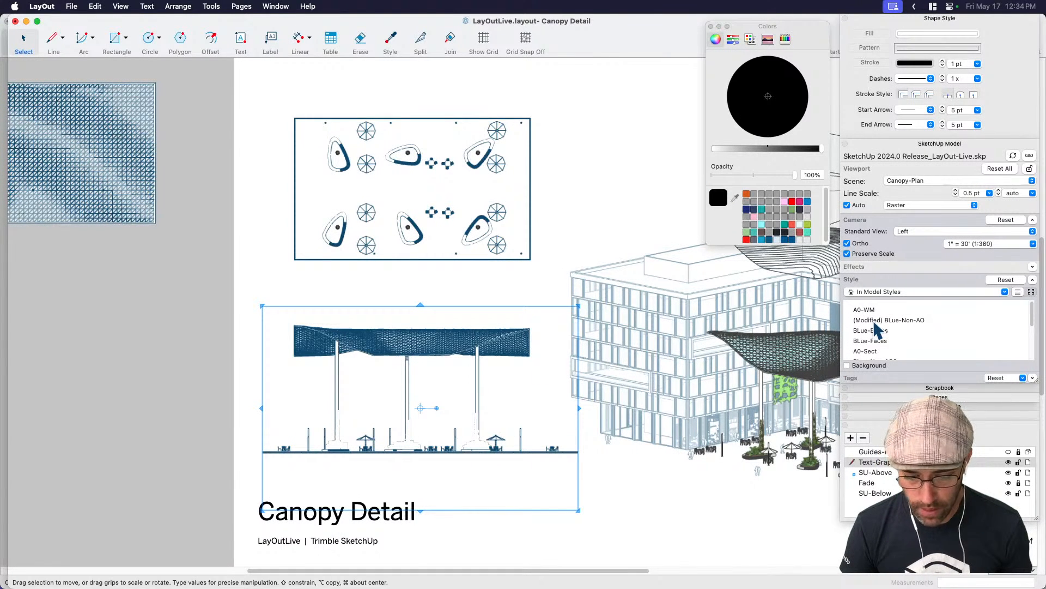
left_click(198, 373)
left_click(360, 344)
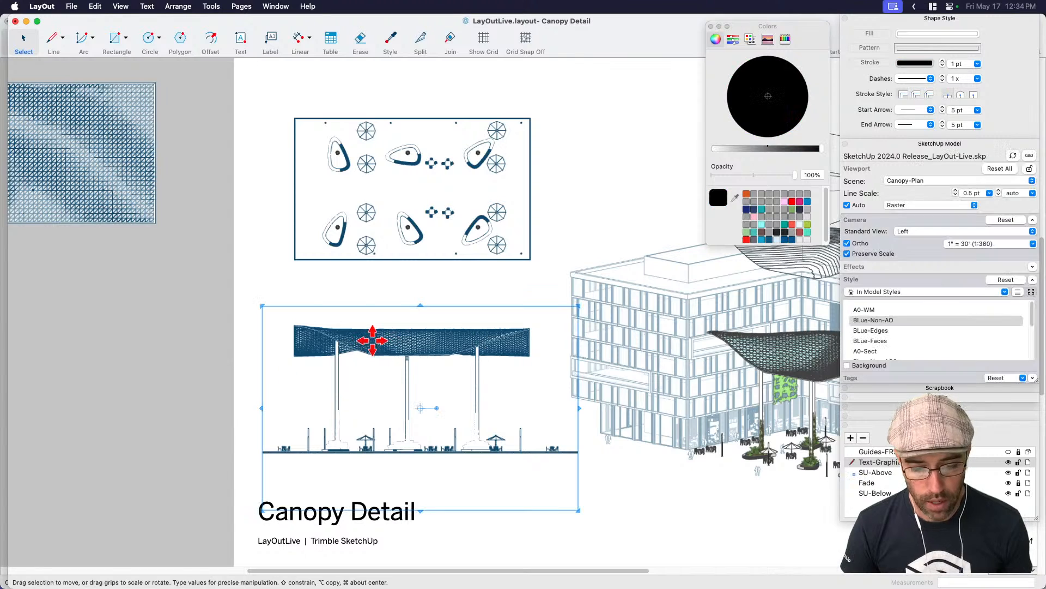
Apply the BLue-Edges-NoProfiles style to the canopy elevation viewport.
scroll(946, 346, "down", 4)
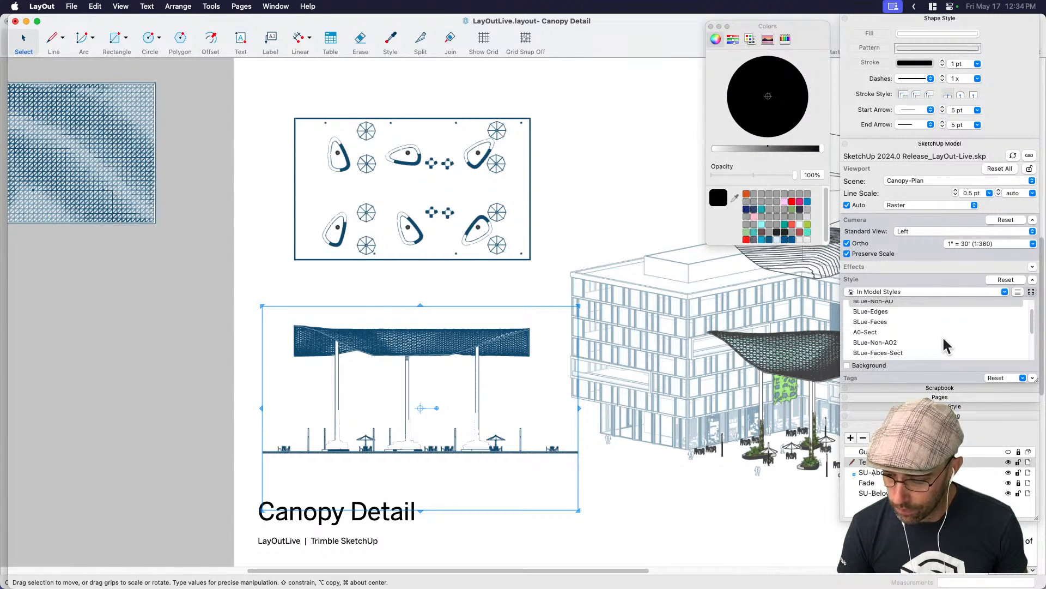
scroll(933, 347, "down", 1)
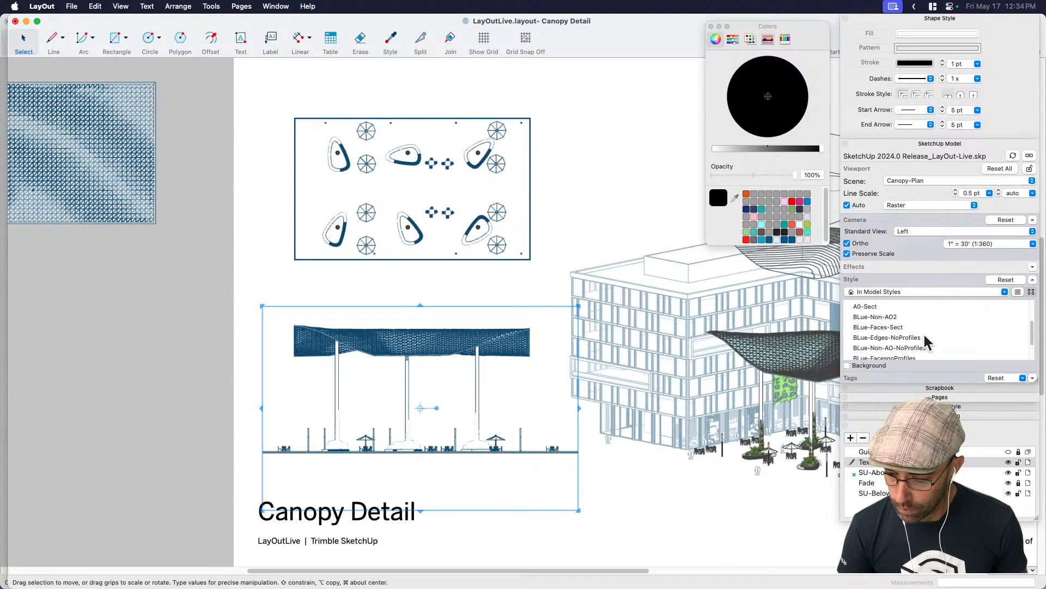
left_click(914, 338)
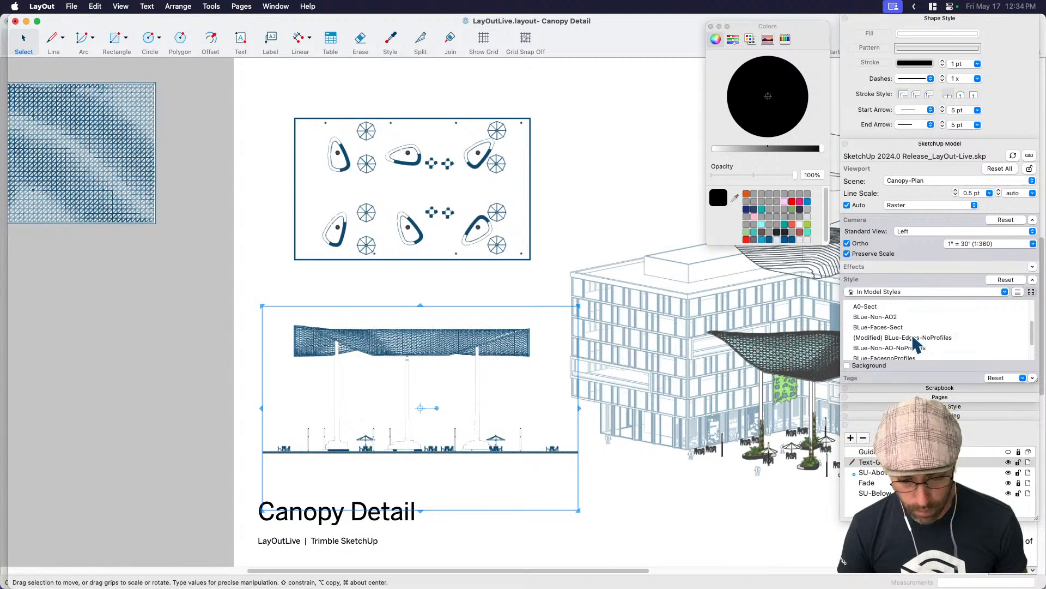
left_click(136, 391)
left_click(375, 349)
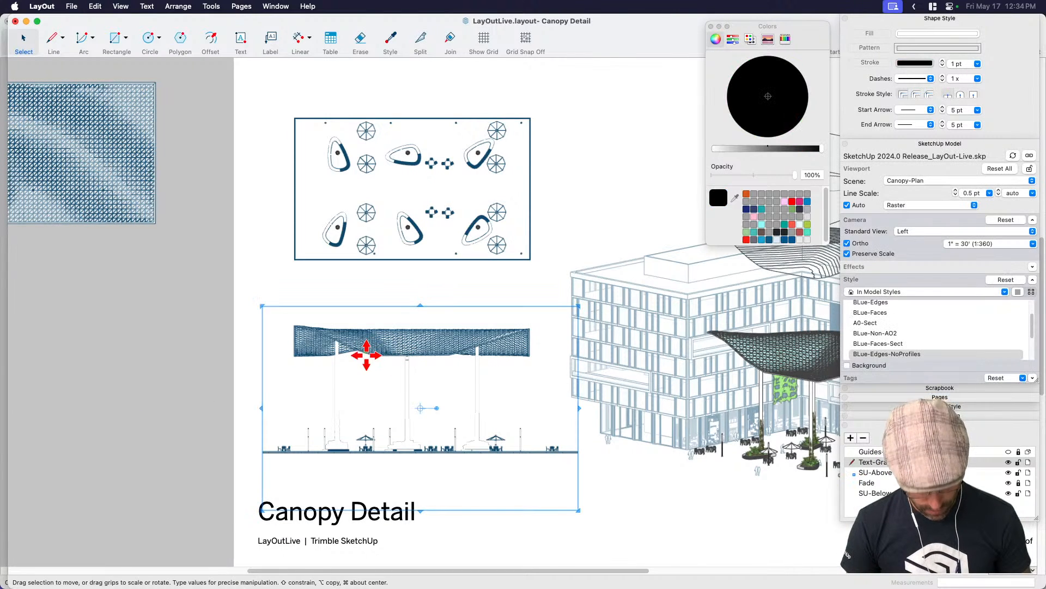
Duplicate the blue canopy elevation viewport in place and give the copy the A0-WM style.
key("cmd+c")
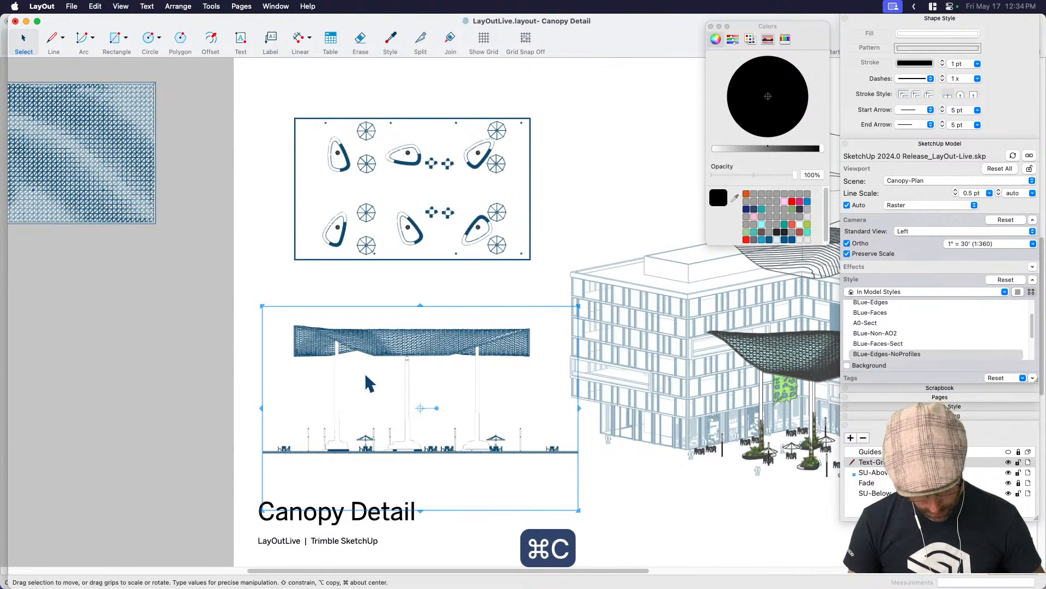
key("cmd+v")
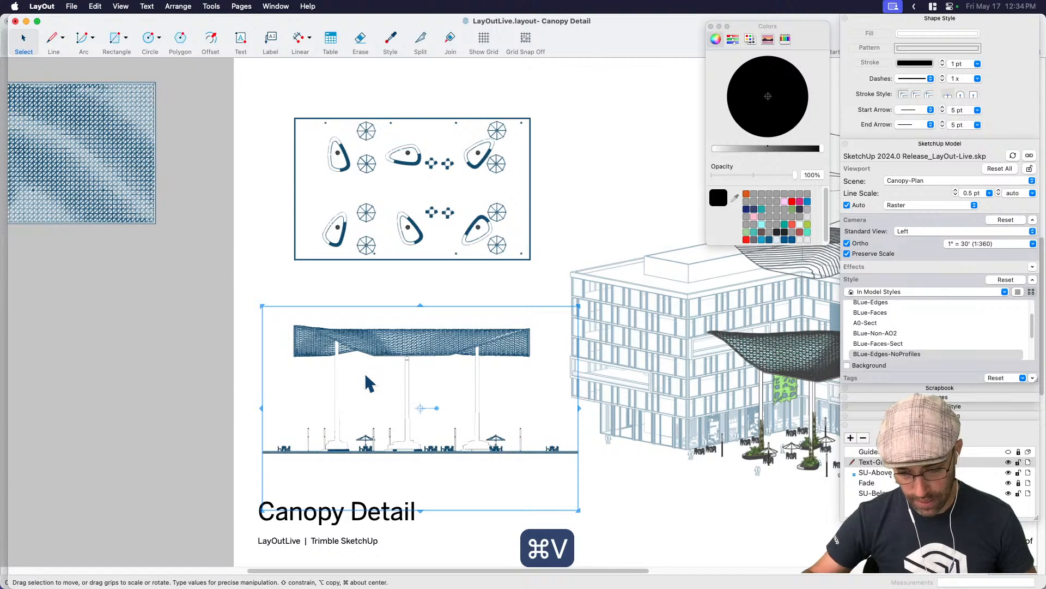
scroll(928, 335, "up", 3)
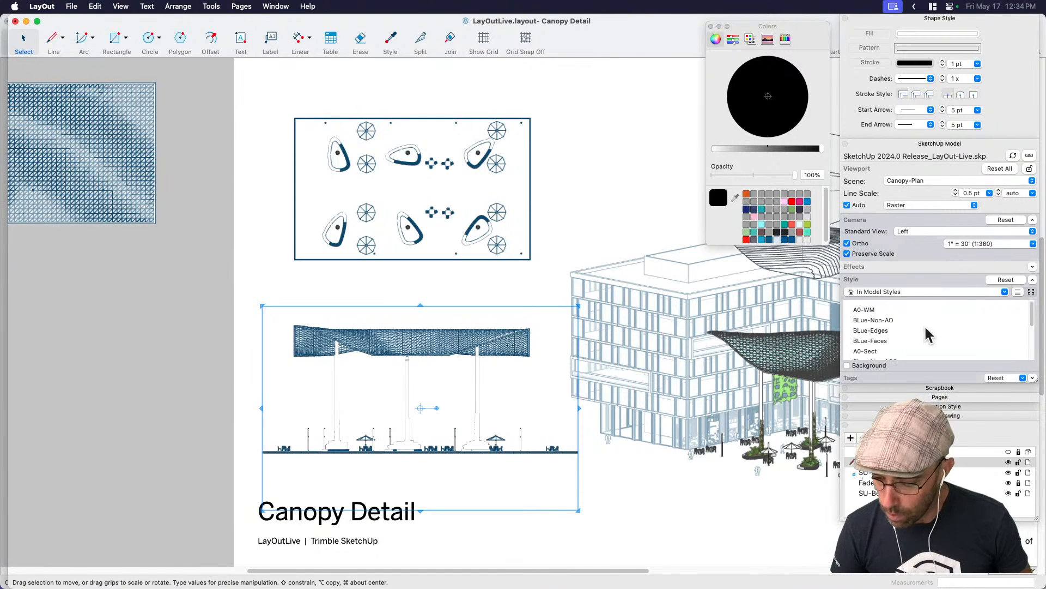
left_click(873, 312)
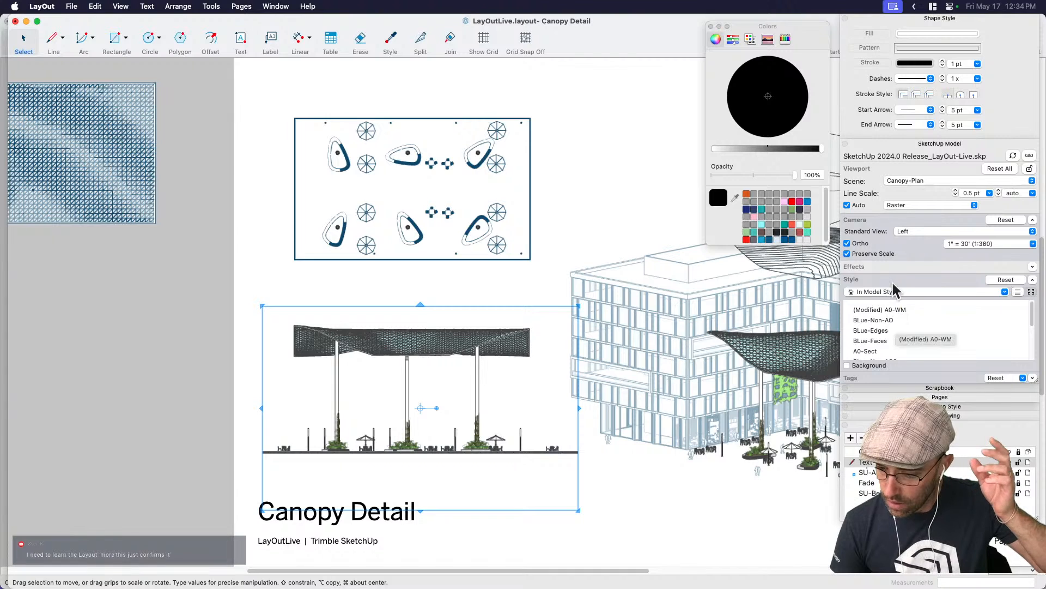
Hide the A-Floors, A-Glaze and A-Mullions tags in the copied canopy elevation viewport.
left_click(890, 281)
left_click(894, 296)
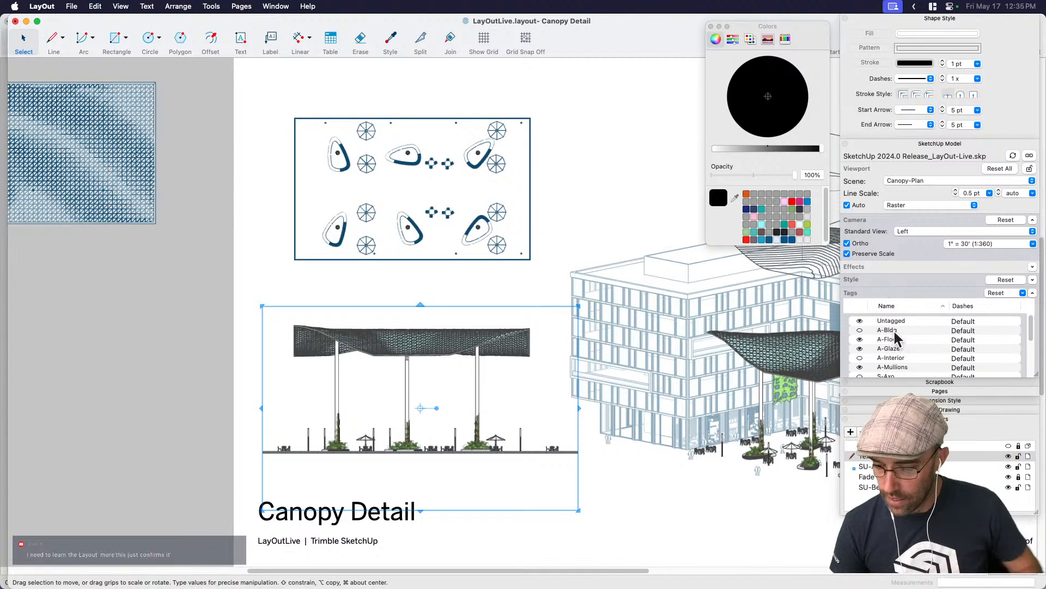
left_click(860, 339)
left_click(860, 348)
left_click(860, 366)
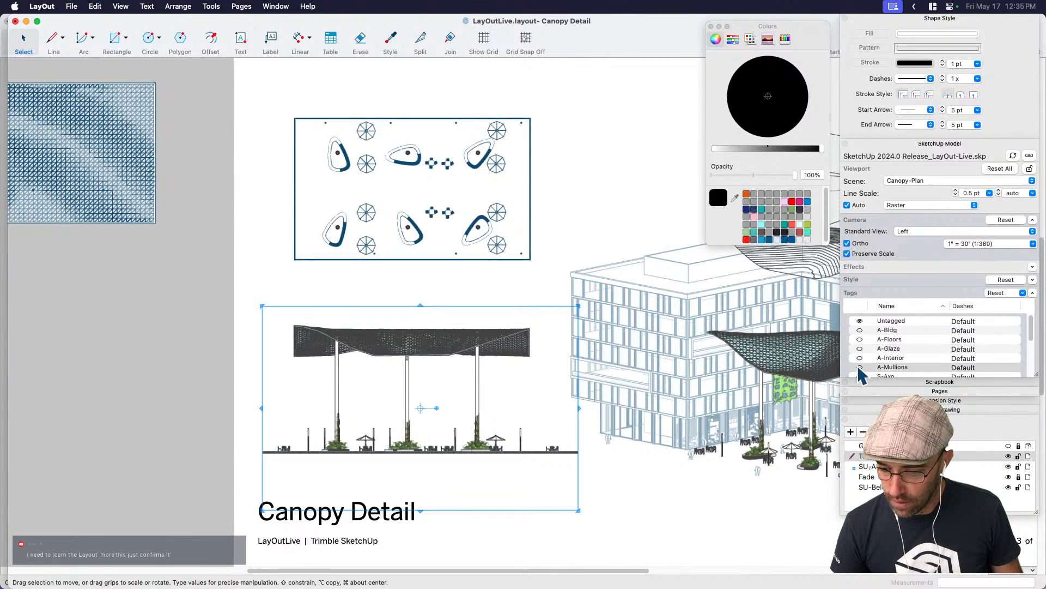
Hide the S-Canopy, S-Canopy-Glze and S-Furn tags in the copied canopy elevation viewport.
scroll(874, 368, "down", 3)
left_click(860, 362)
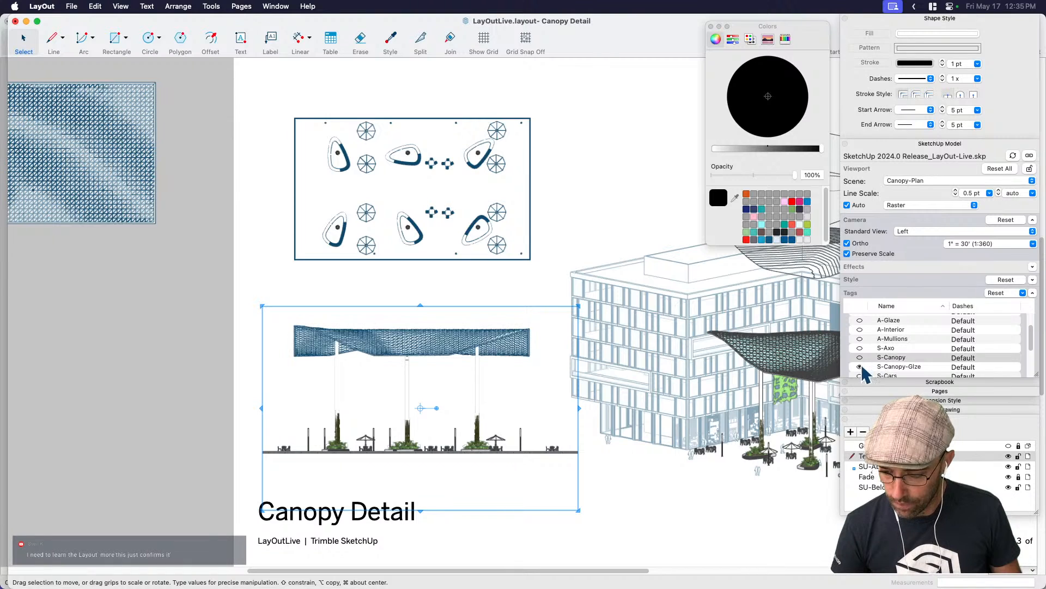
scroll(917, 364, "down", 3)
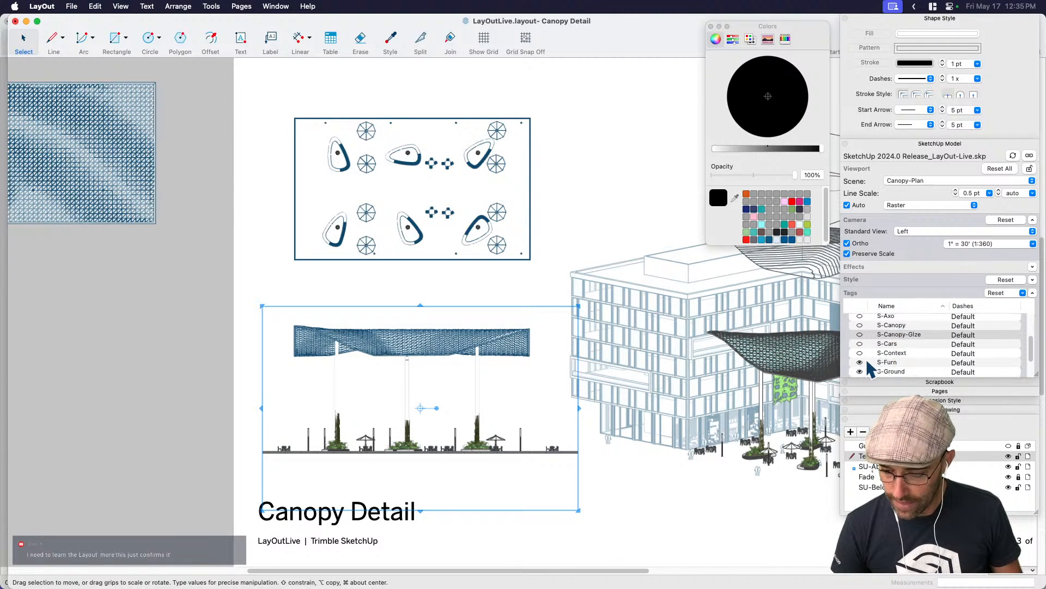
left_click(860, 363)
scroll(877, 364, "down", 3)
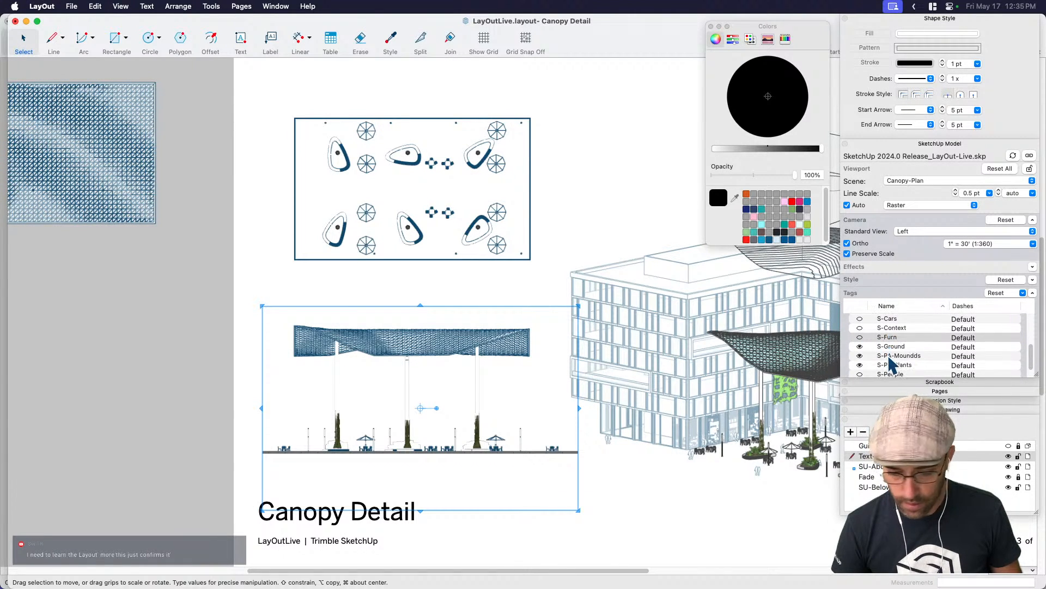
scroll(921, 356, "down", 2)
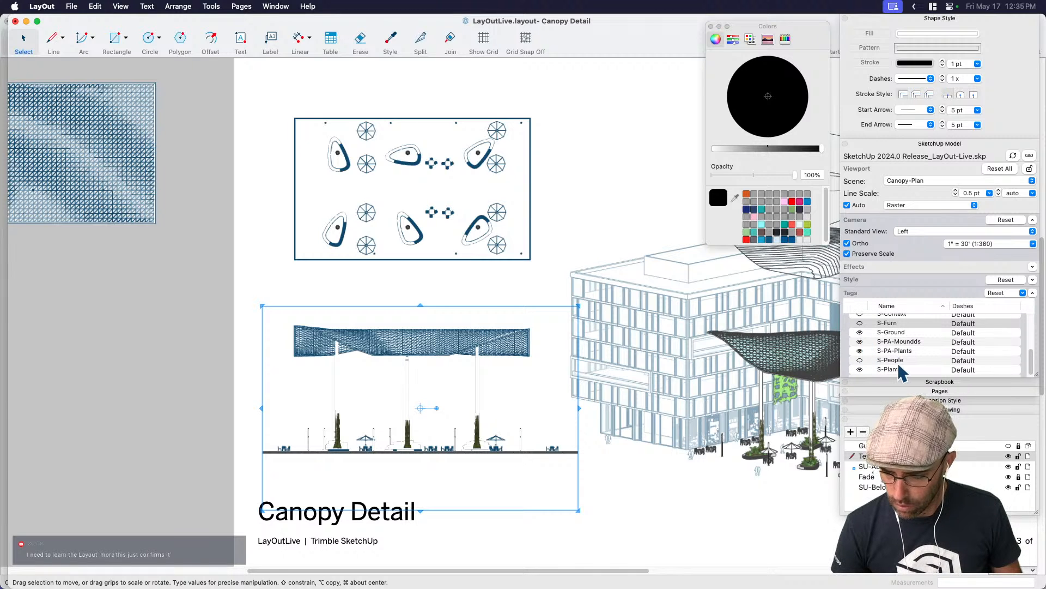
Switch to the linked model in SketchUp, select the canopy's column and planter component, and collapse the Styles window.
scroll(431, 451, "up", 3)
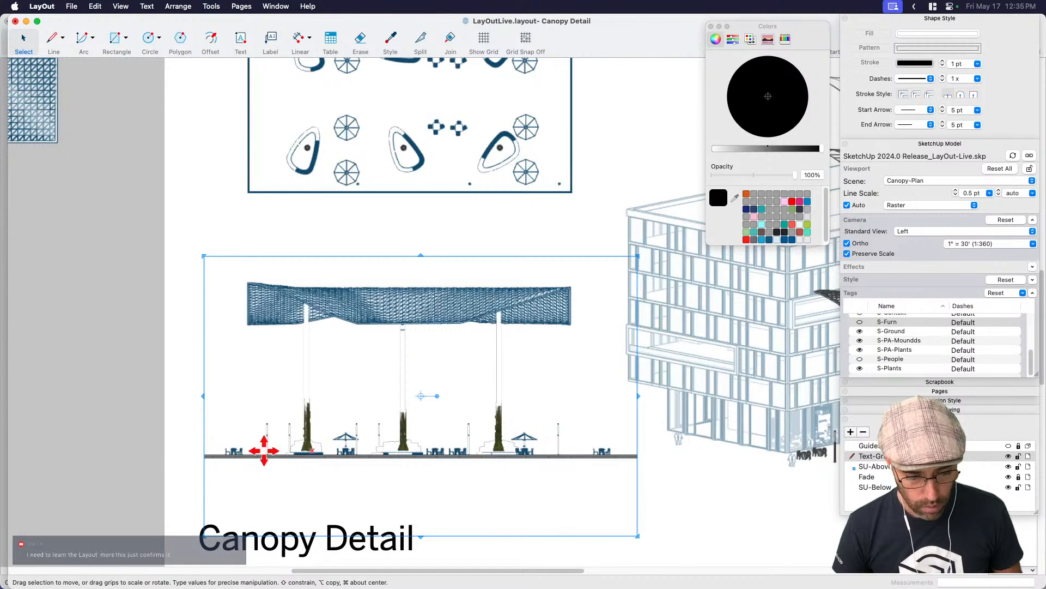
left_click(152, 453)
scroll(315, 446, "up", 2)
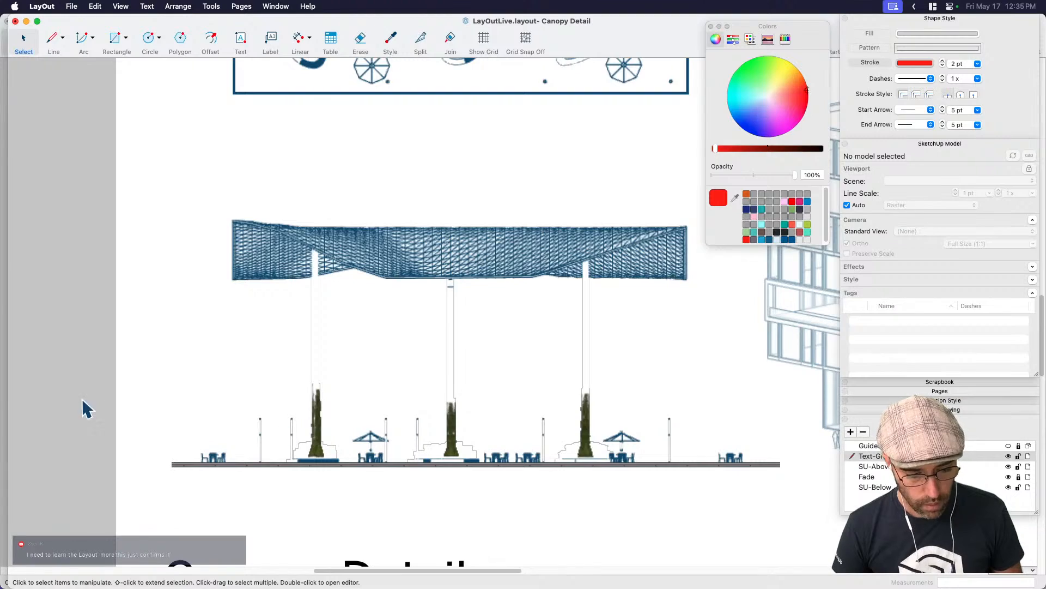
left_click(315, 421)
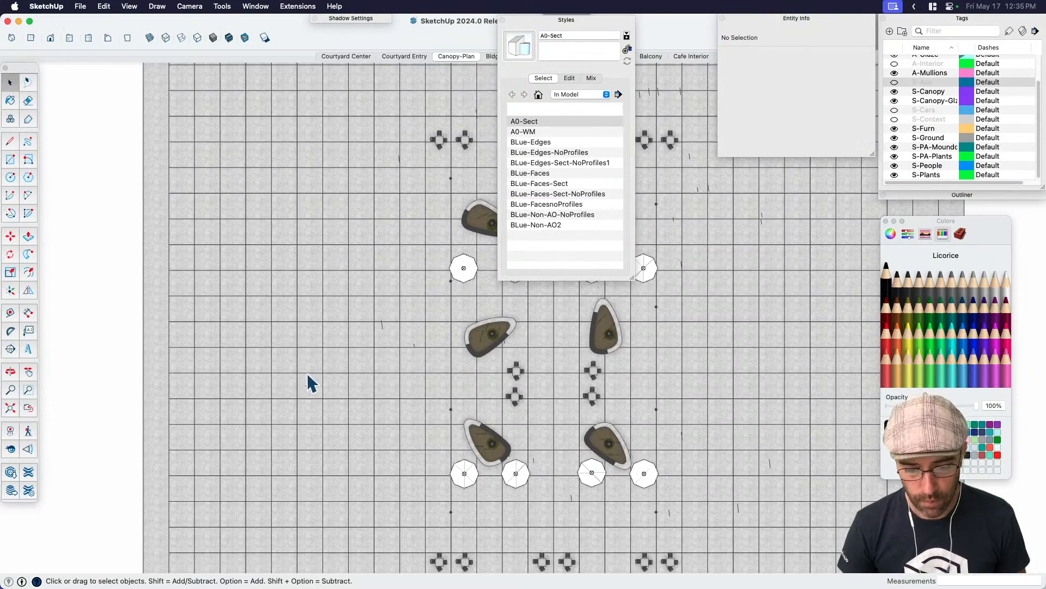
middle_click_drag(311, 381, 507, 414)
scroll(507, 414, "down", 3)
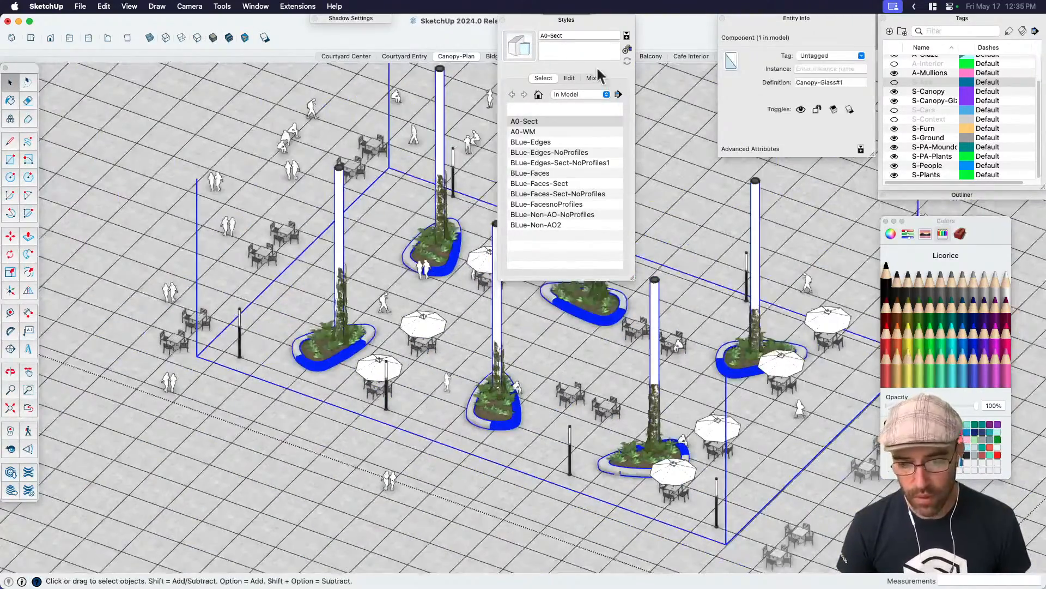
left_click(552, 25)
scroll(501, 403, "up", 5)
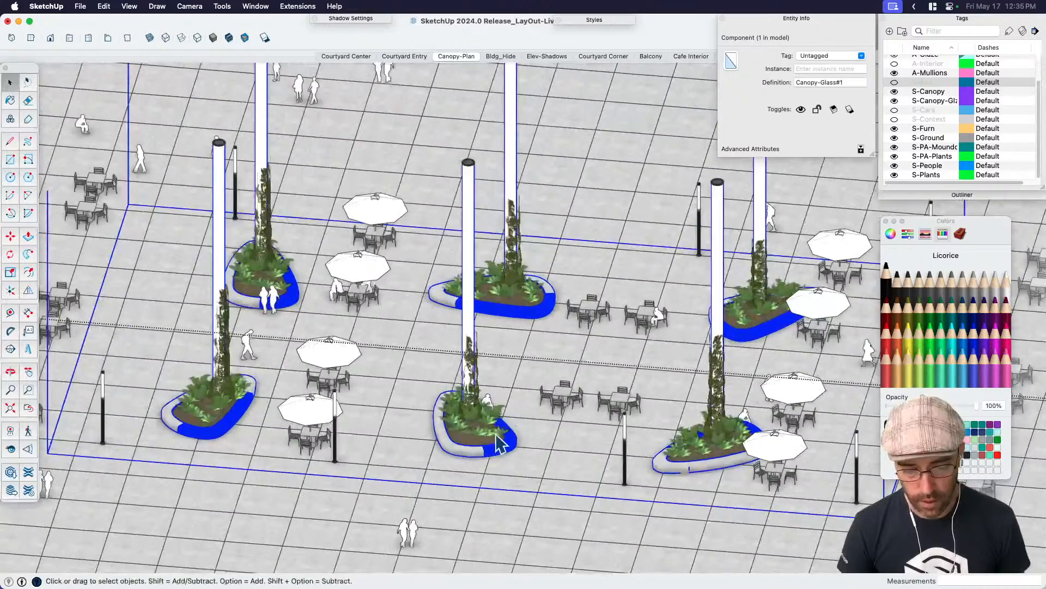
Select the group of plants around the canopy columns and try to move it.
middle_click_drag(463, 421, 510, 428)
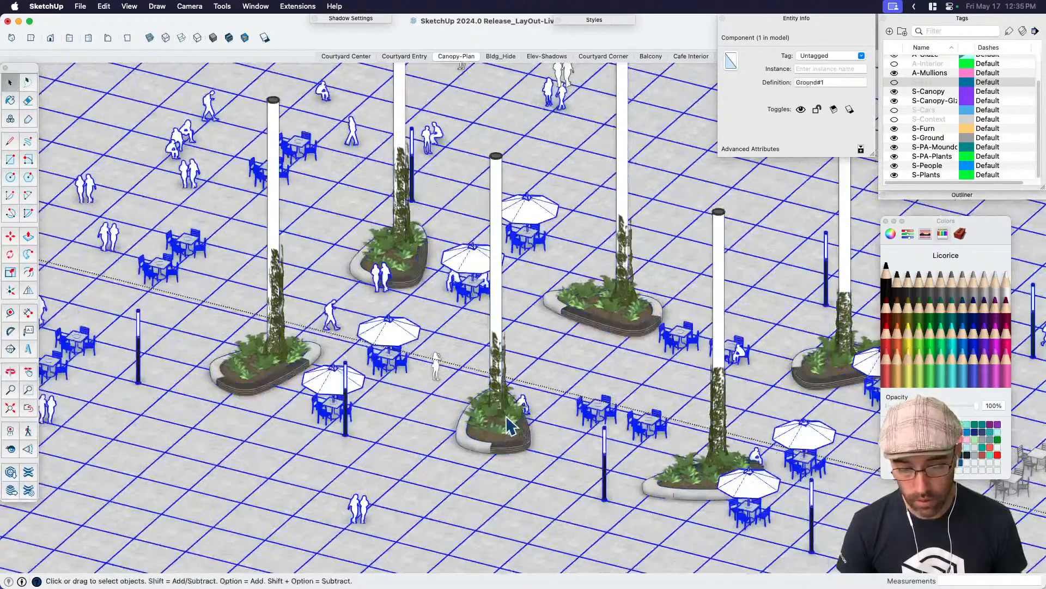
left_click(511, 421)
left_click(513, 412)
left_click(514, 410)
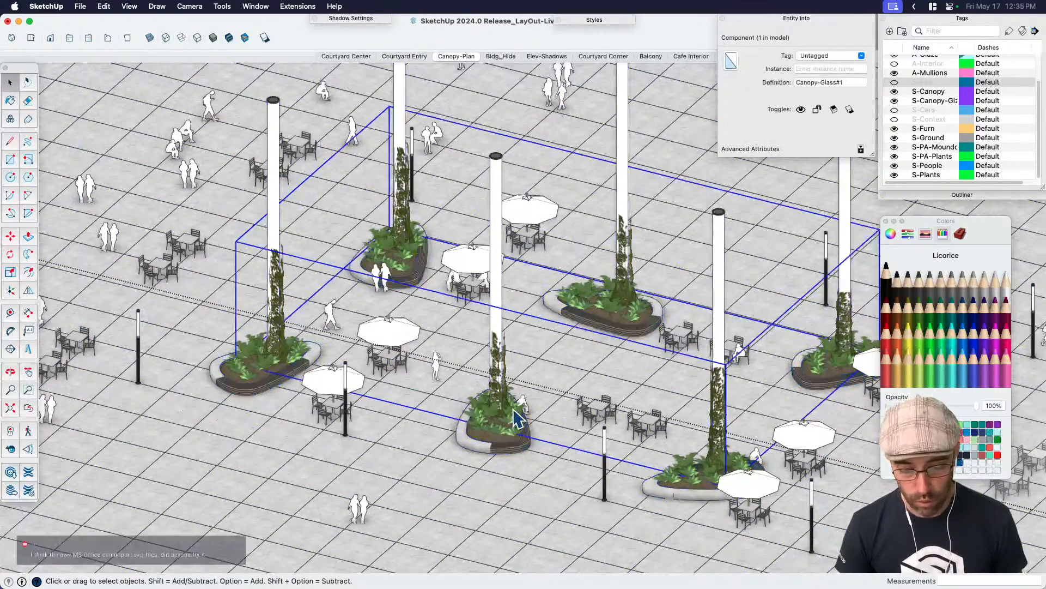
middle_click_drag(517, 419, 518, 455)
key("m")
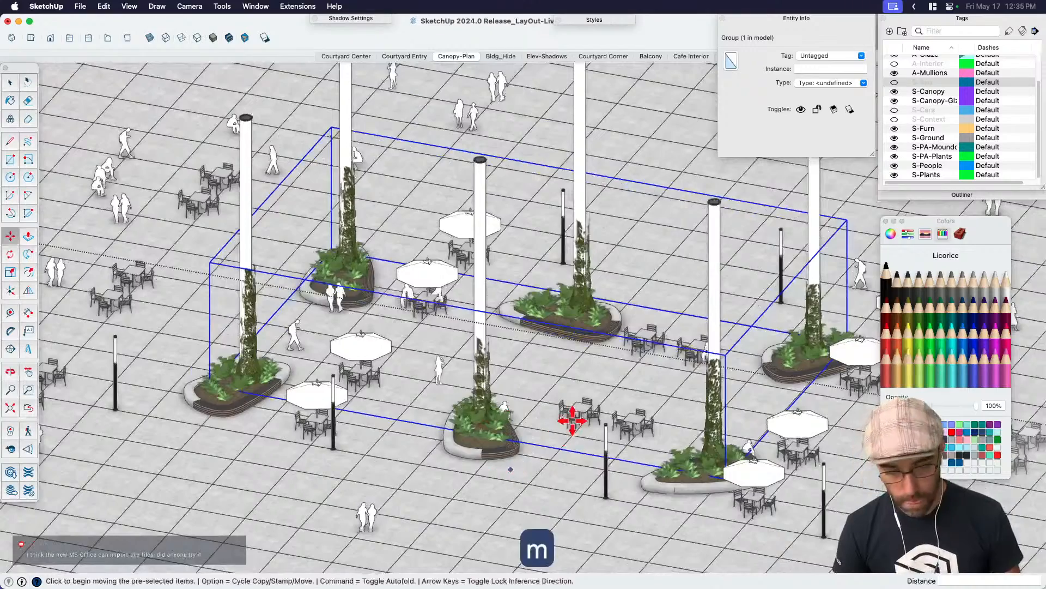
left_click(509, 470)
key("space")
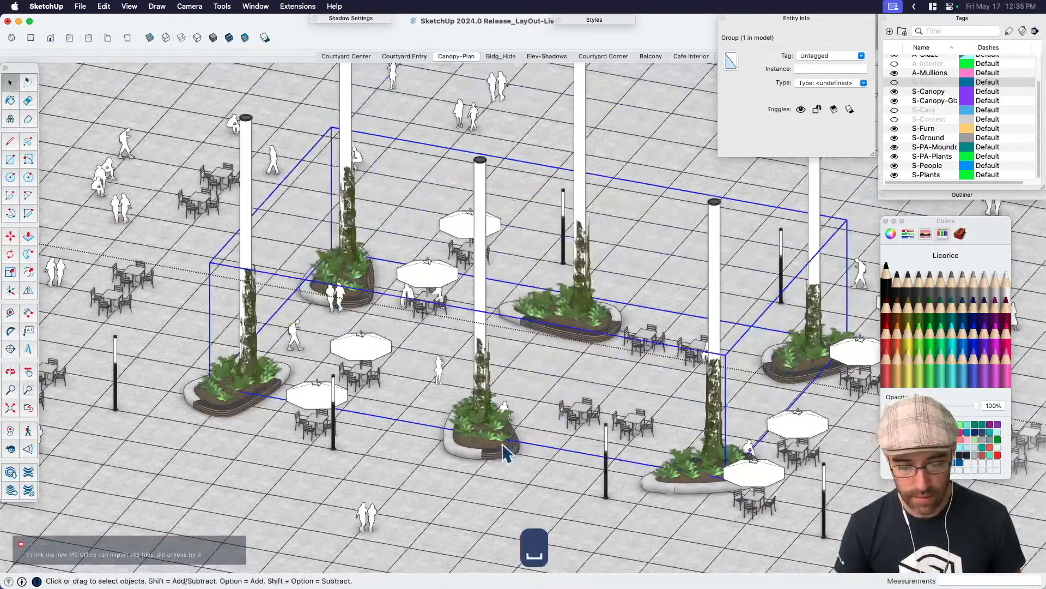
left_click(493, 460)
key("m")
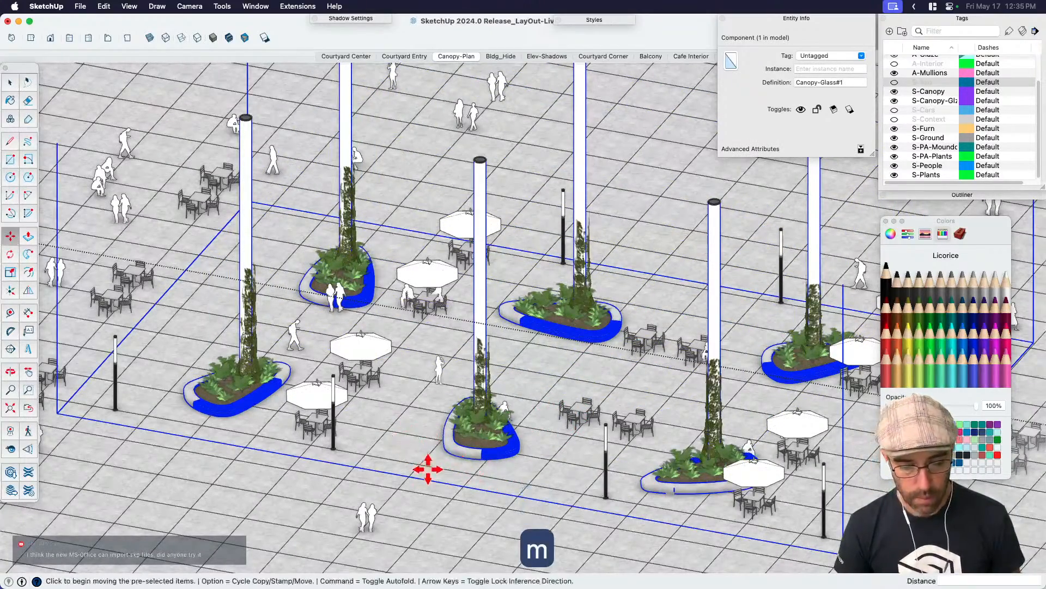
left_click(514, 485)
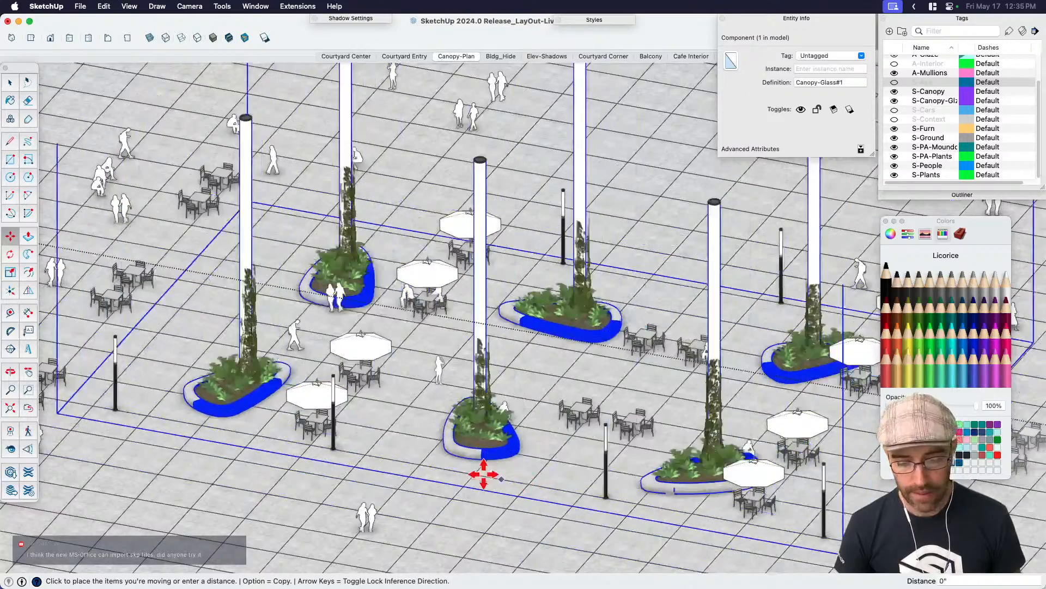
key("space")
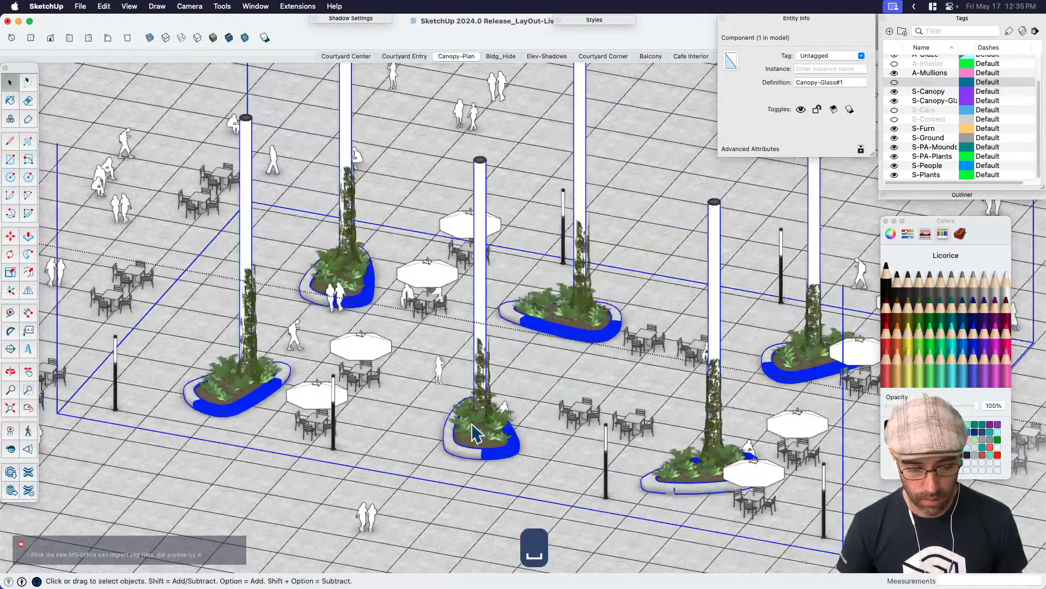
Open the nested canopy component and planter groups for editing and select the seatwall around the front middle column.
scroll(494, 376, "up", 3)
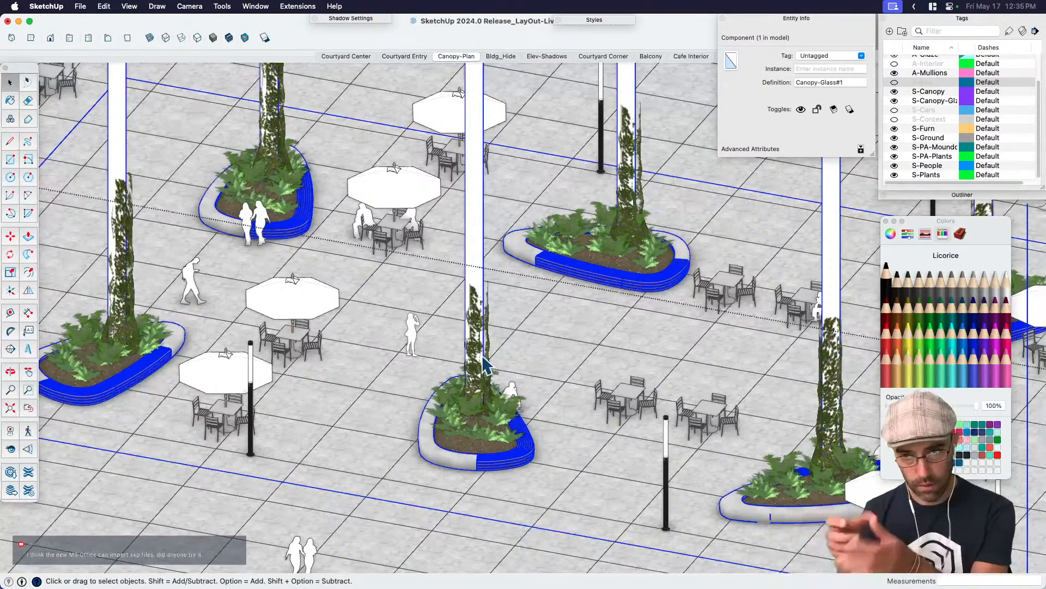
scroll(484, 366, "down", 2)
scroll(491, 374, "up", 4)
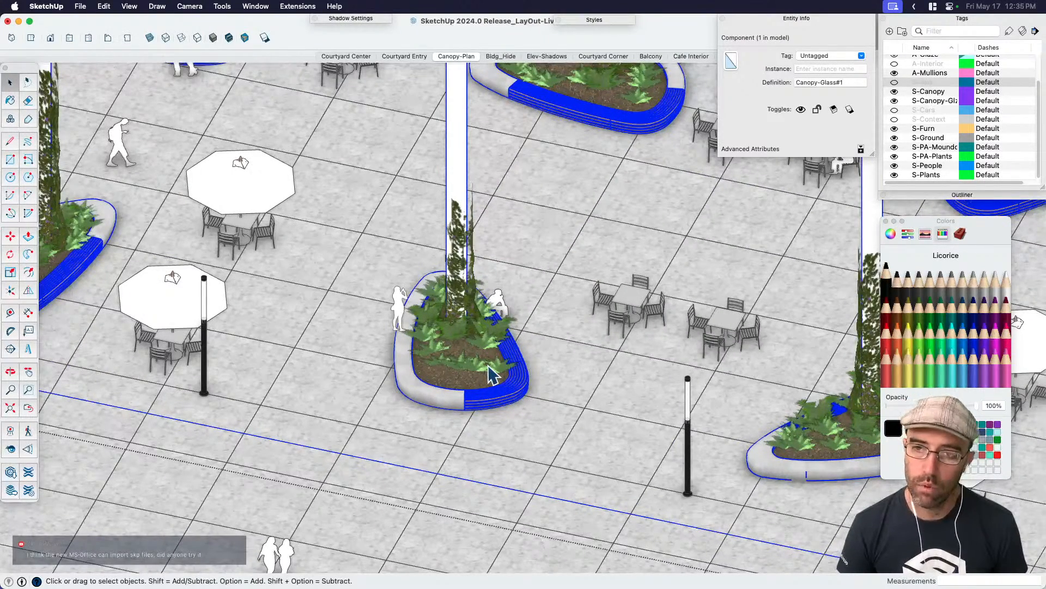
scroll(488, 376, "down", 5)
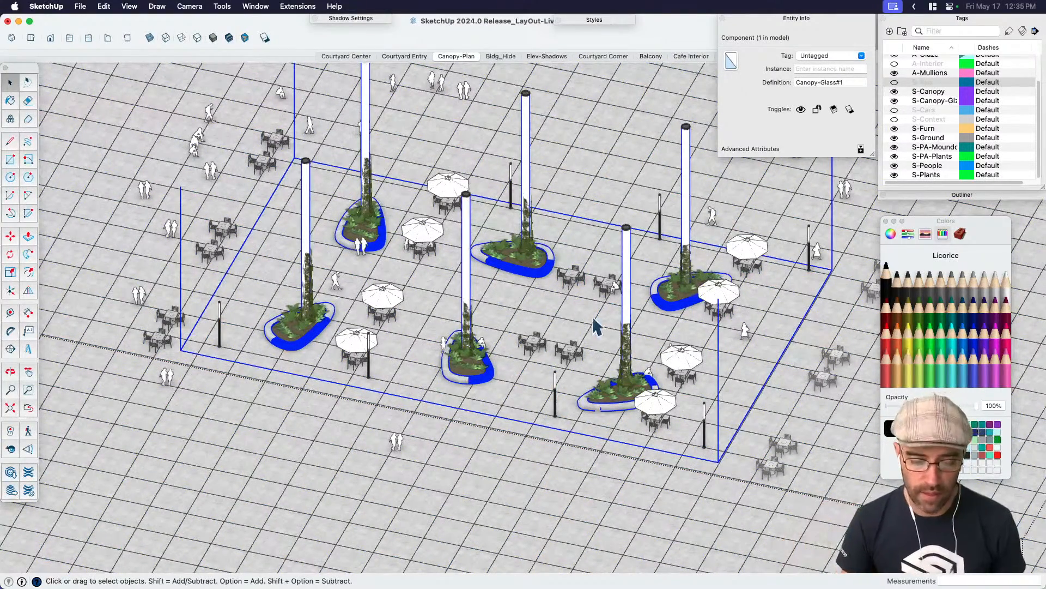
double_click(464, 382)
left_click(463, 380)
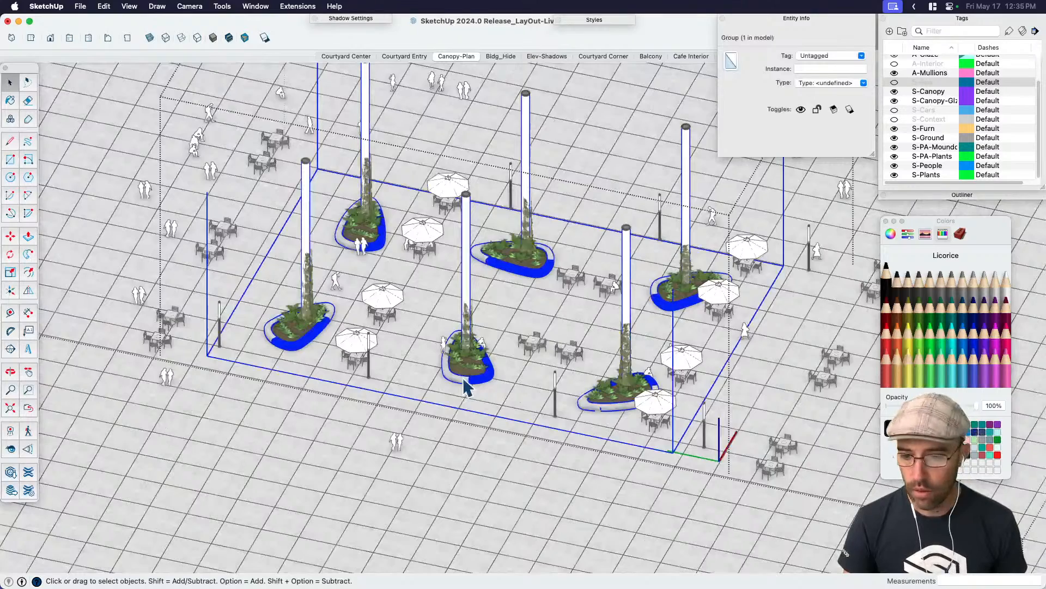
double_click(461, 380)
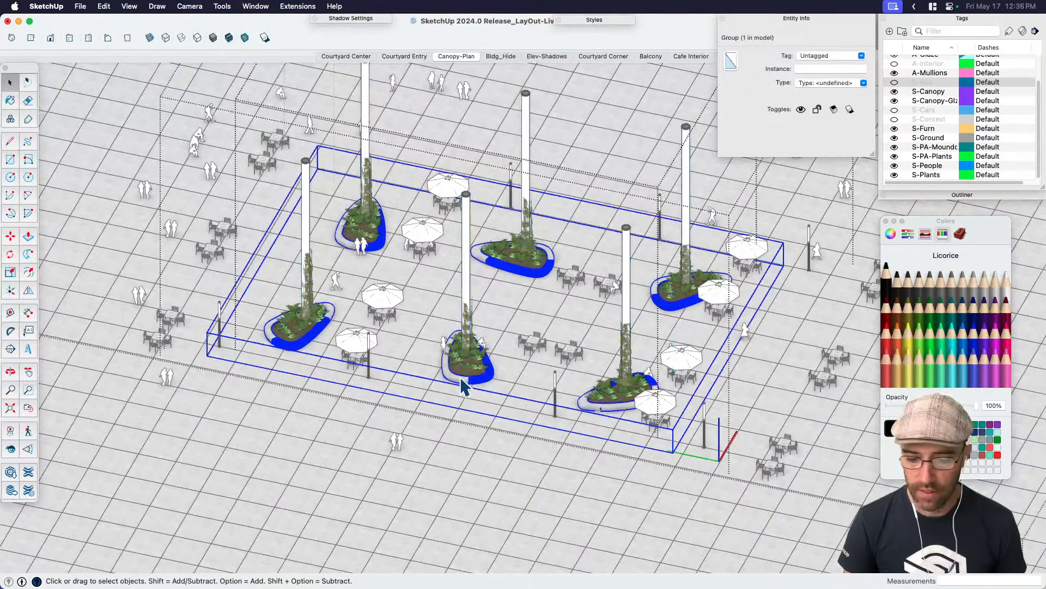
double_click(460, 377)
left_click(459, 375)
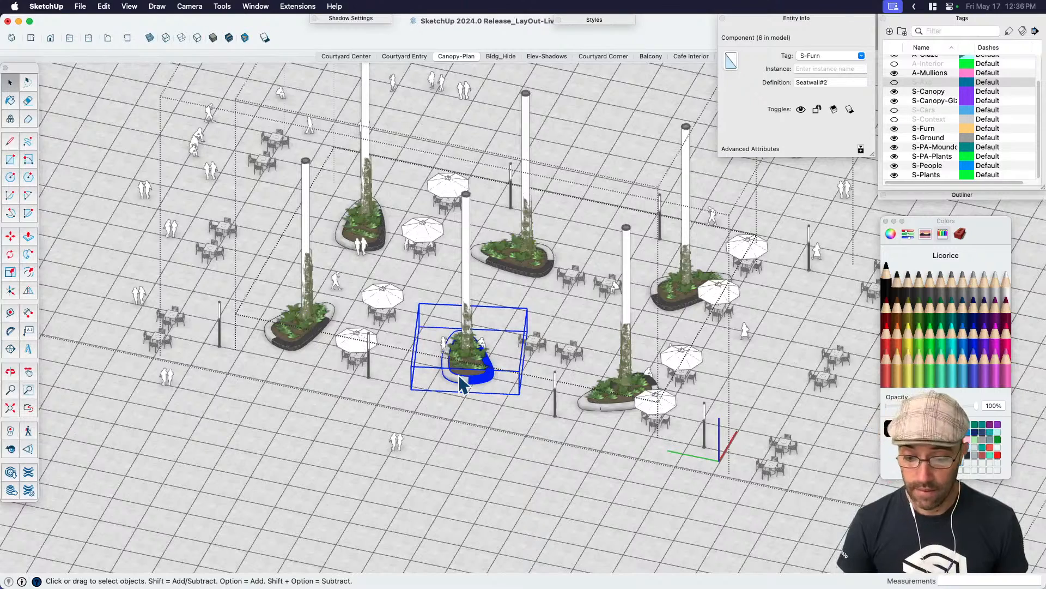
Create a new tag named S-Seatwalls.
left_click(890, 32)
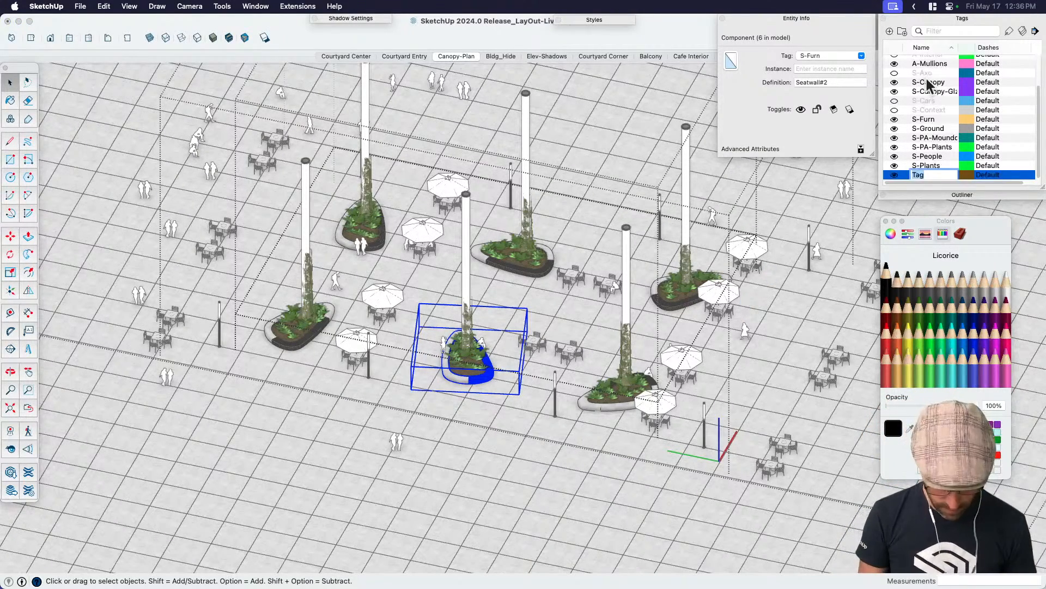
type("S-Sea")
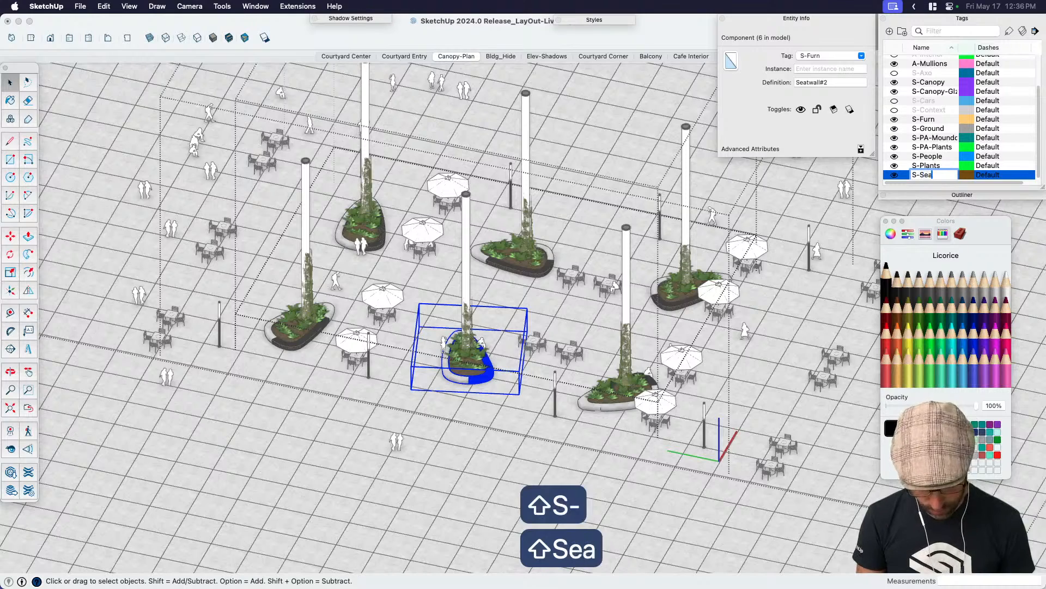
type("twalls")
key("Return")
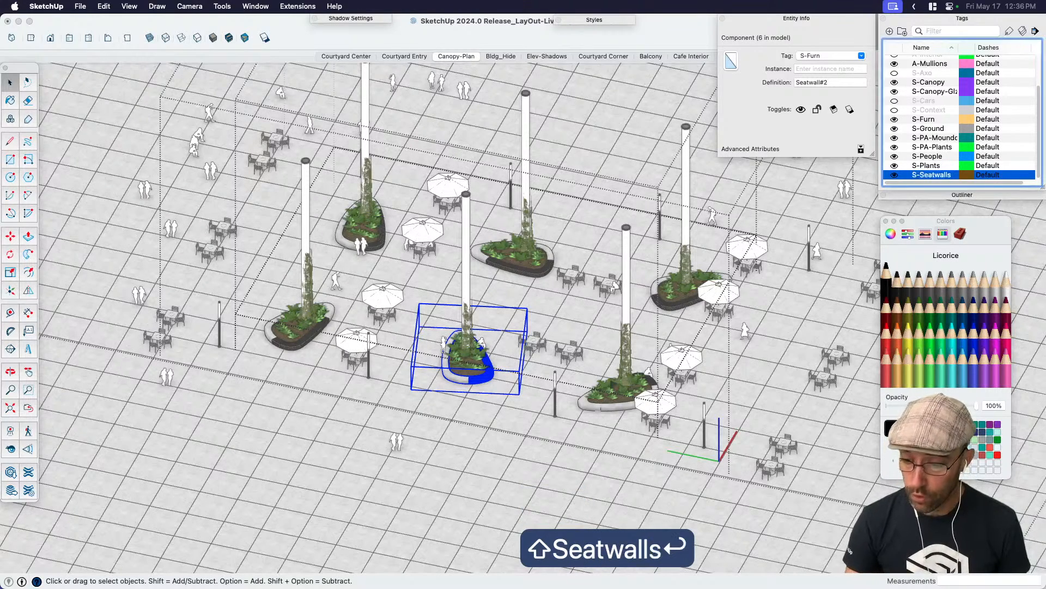
Select all six seatwall components around the canopy columns and assign them the S-Seatwalls tag.
left_click(525, 285)
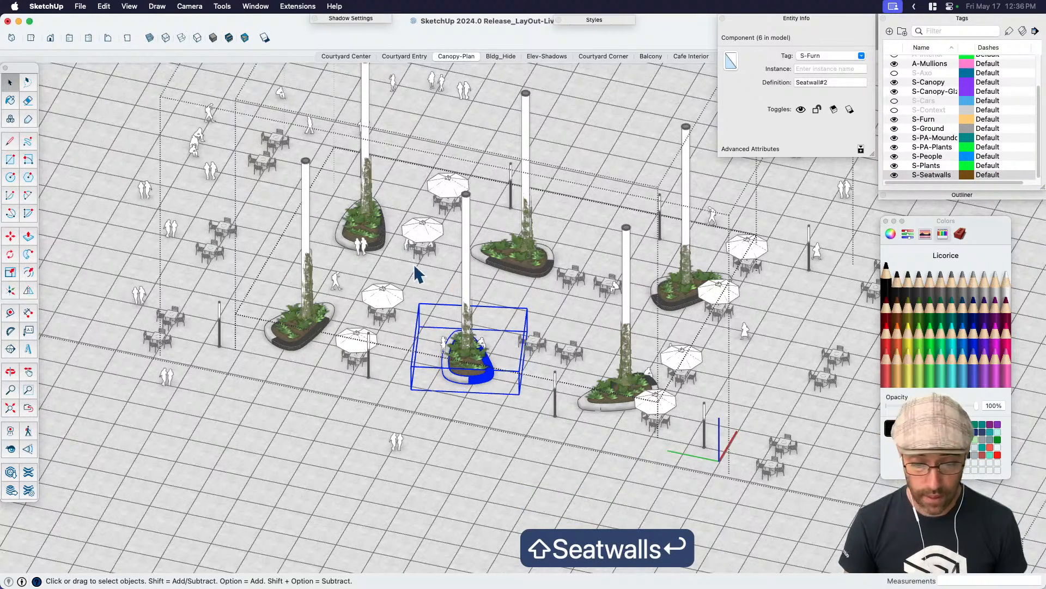
left_click(367, 237)
left_click(321, 326, "shift")
left_click(540, 269, "shift")
left_click(482, 365, "shift")
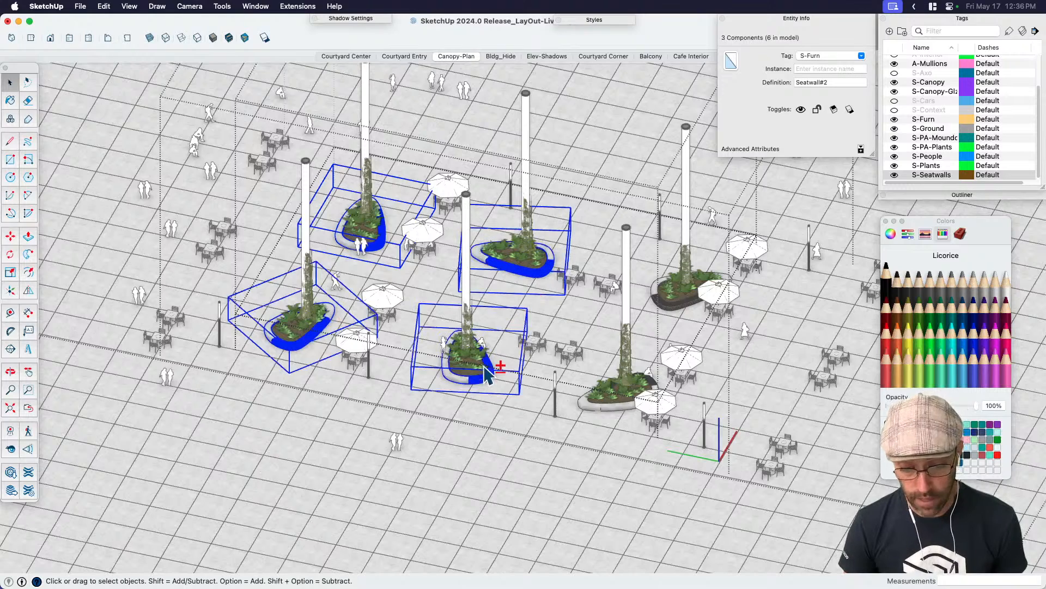
left_click(602, 400, "shift")
left_click(676, 308, "shift")
left_click(861, 56)
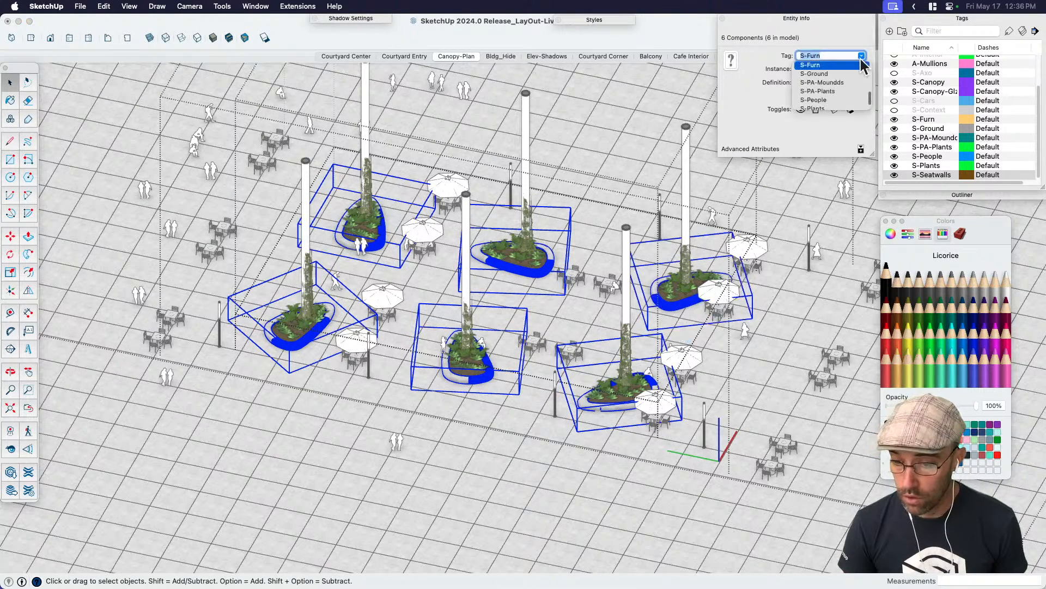
scroll(838, 92, "down", 2)
left_click(820, 102)
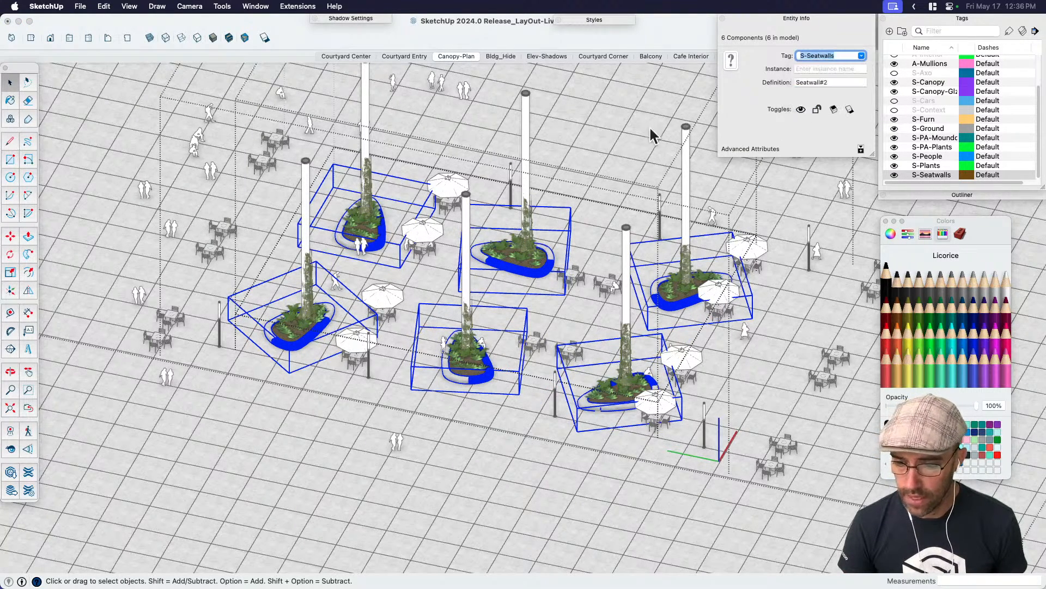
Save the SketchUp model with the retagged seatwalls and switch back to the LayOut document.
left_click(760, 21)
left_click(613, 183)
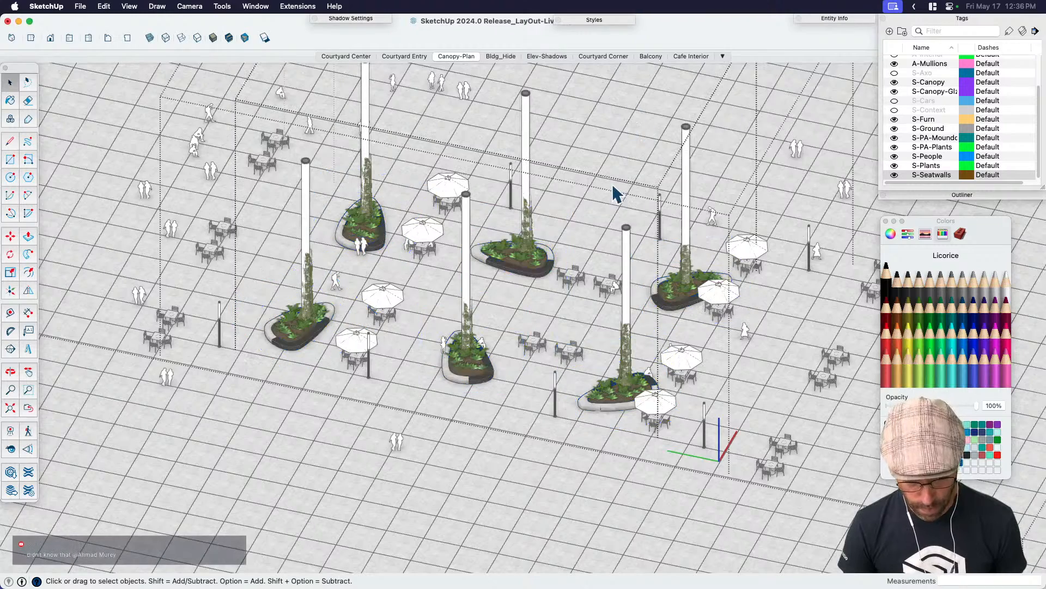
key("super+s")
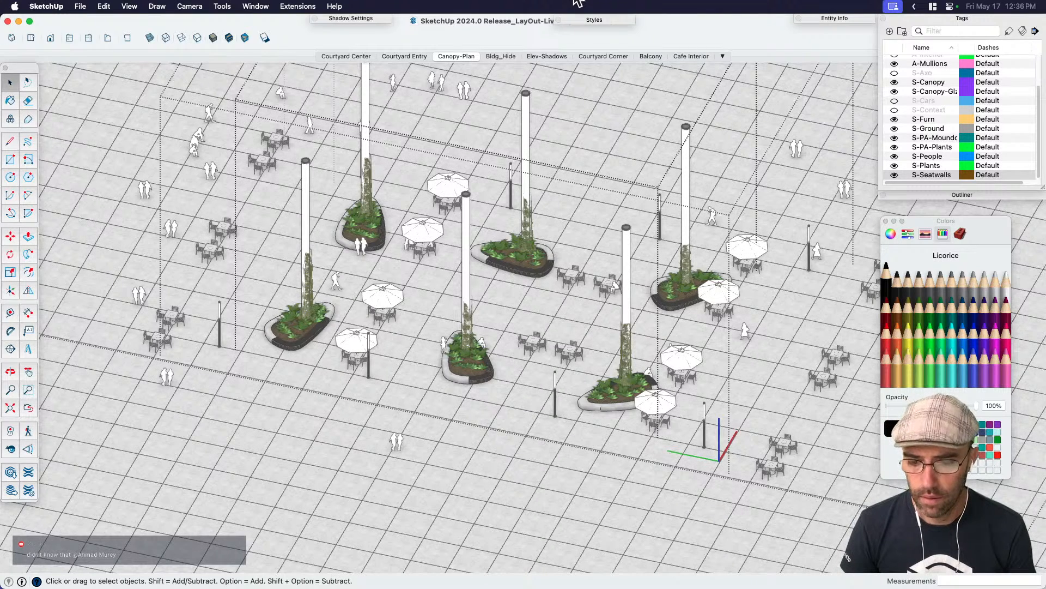
key("super+Tab")
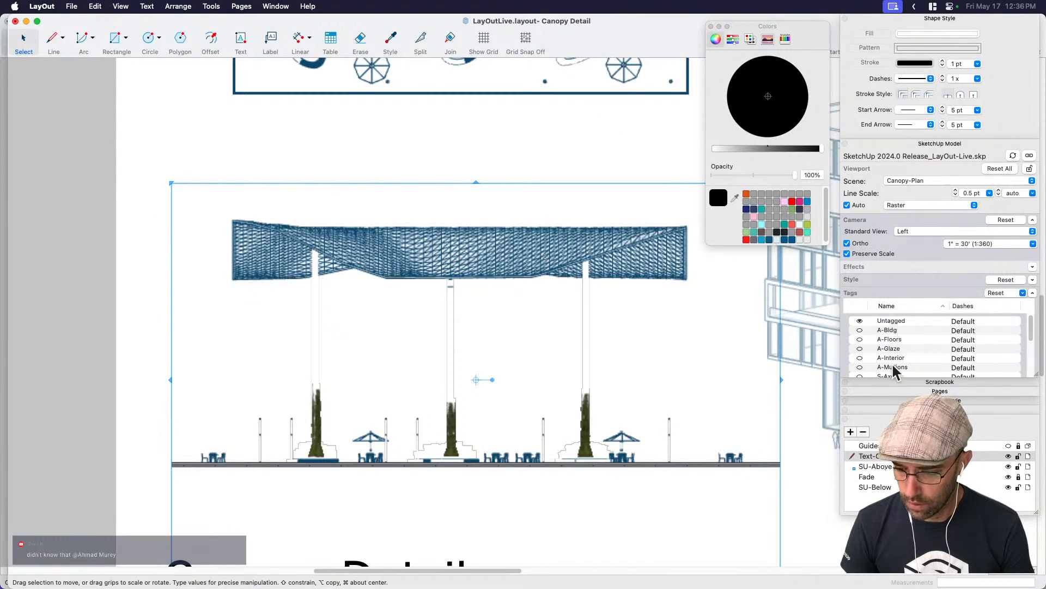
Expand the page list and examine how the canopy, columns and planters are drawn on the Section-Elevation page.
left_click(940, 391)
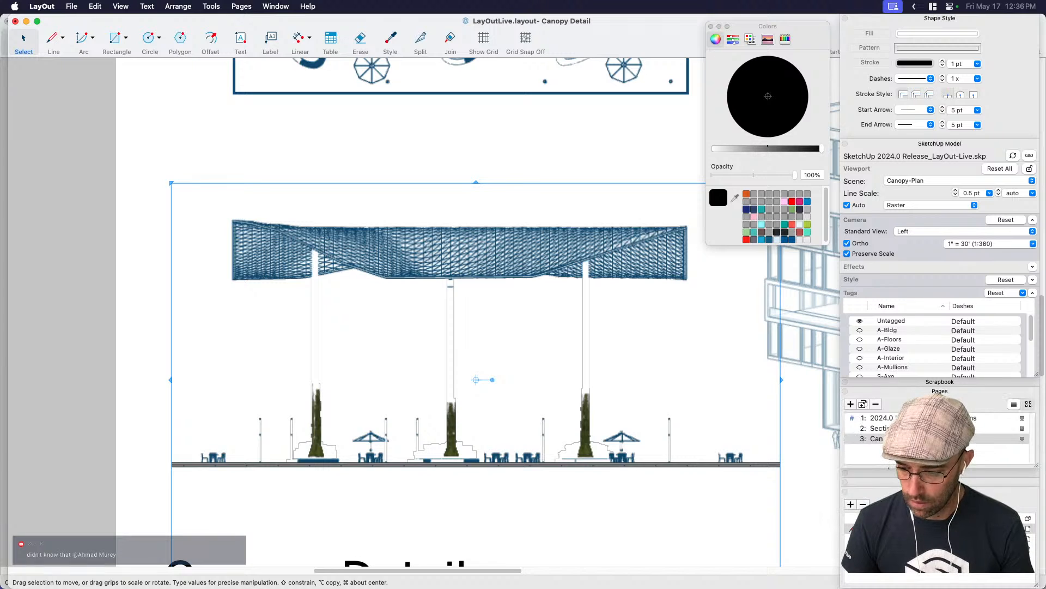
left_click(874, 428)
scroll(544, 392, "down", 3)
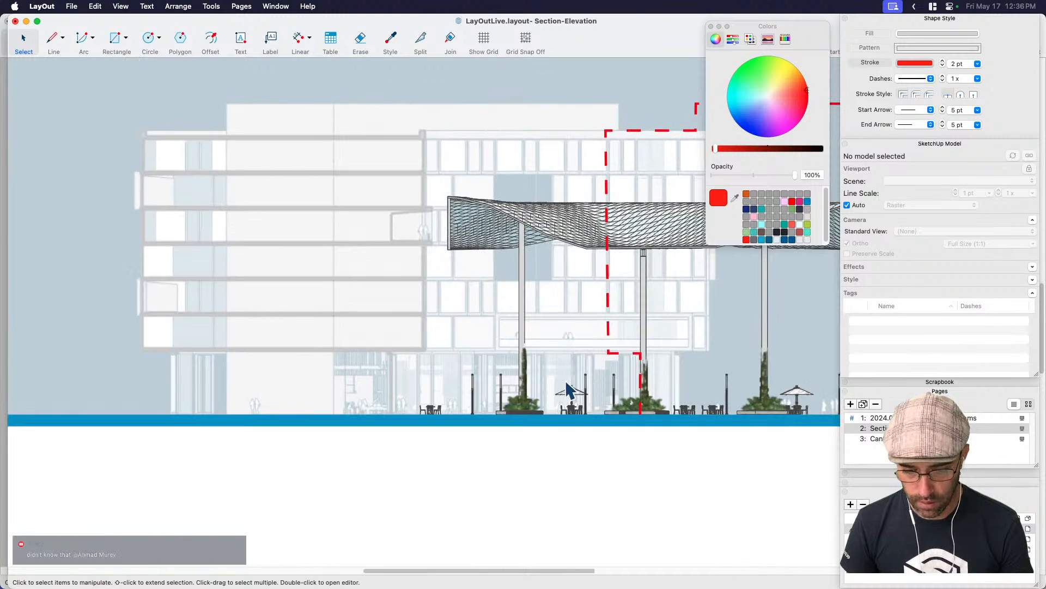
scroll(514, 224, "up", 4)
scroll(519, 233, "down", 5)
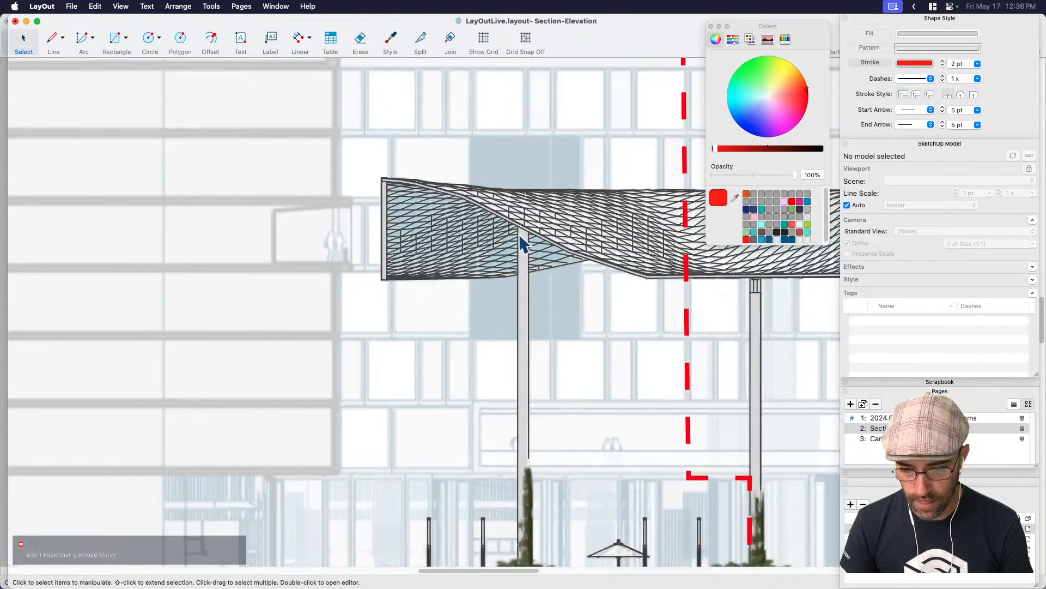
middle_click_drag(534, 252, 564, 279)
scroll(565, 284, "right", 4)
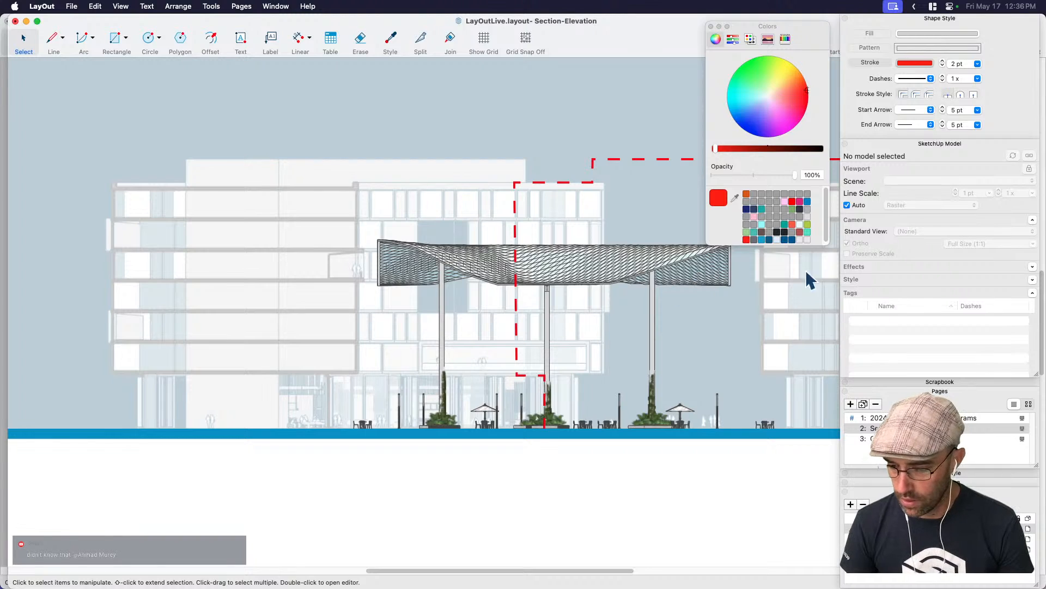
scroll(806, 269, "right", 2)
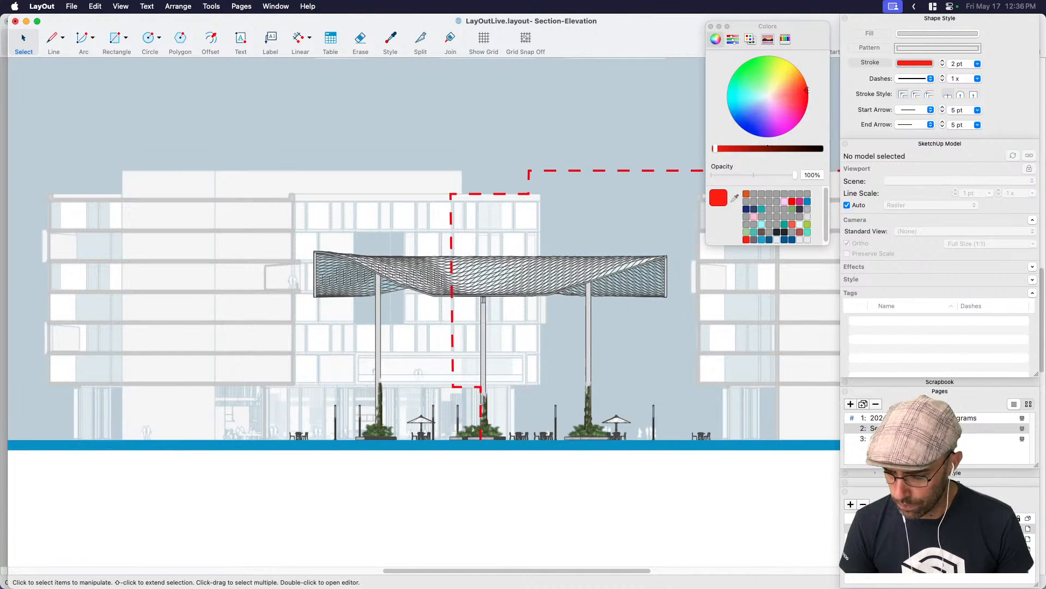
Return to the Canopy Detail page and update the canopy elevation viewport's reference to the saved model.
left_click(894, 439)
middle_click_drag(330, 339, 575, 350)
middle_click_drag(428, 325, 473, 371)
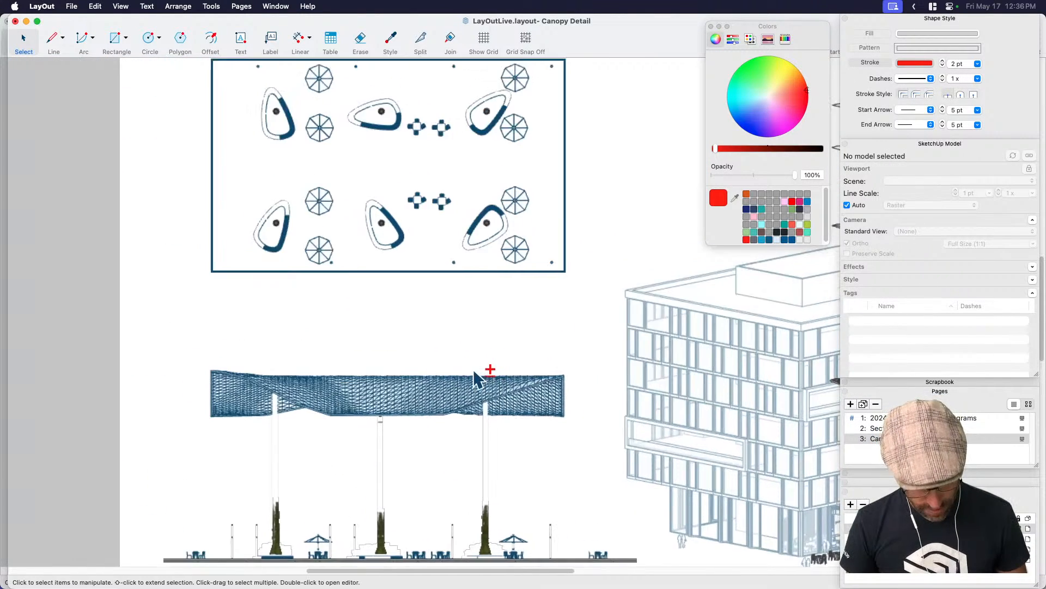
key("shift+d")
key("space")
left_click(430, 402)
right_click(430, 404)
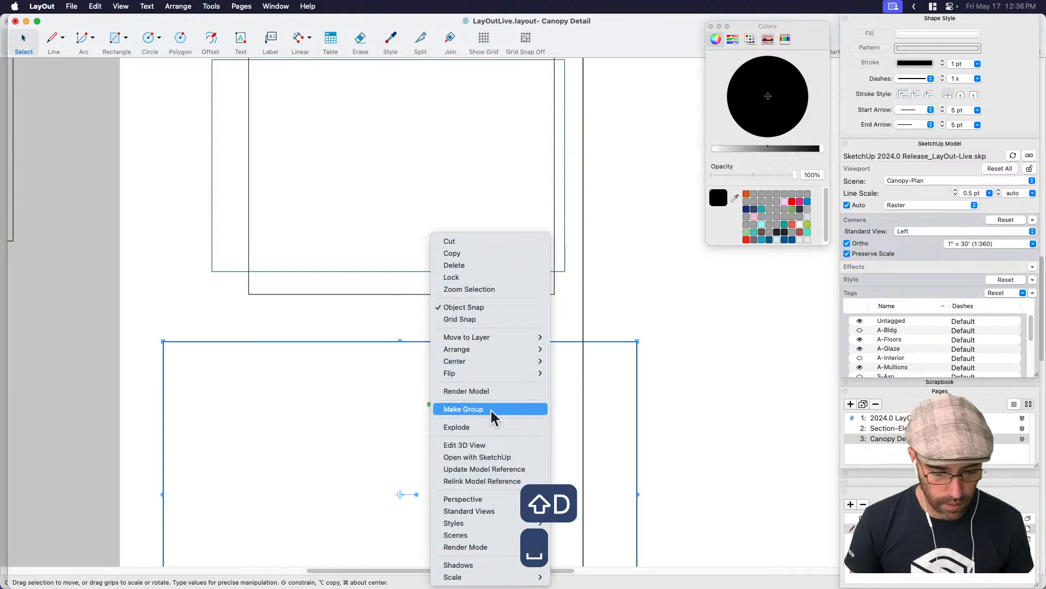
left_click(496, 467)
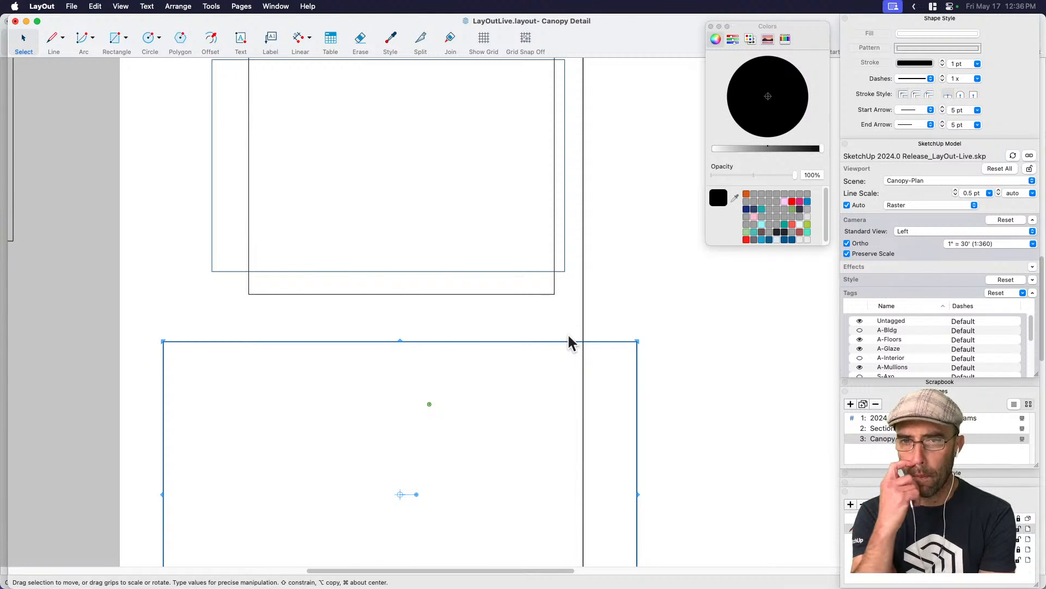
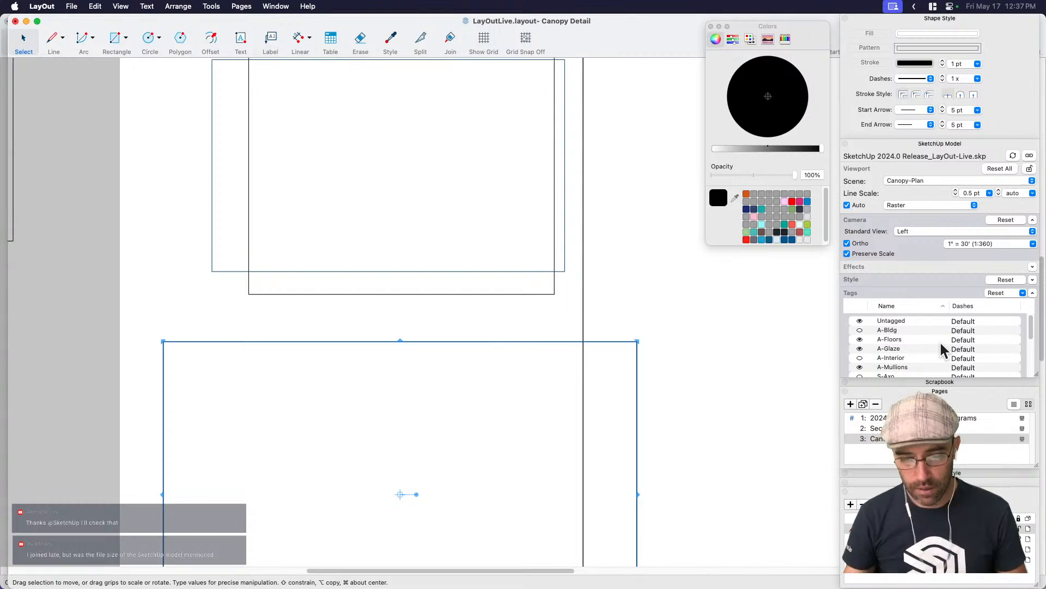
right_click(473, 380)
left_click(433, 382)
key("shift+d")
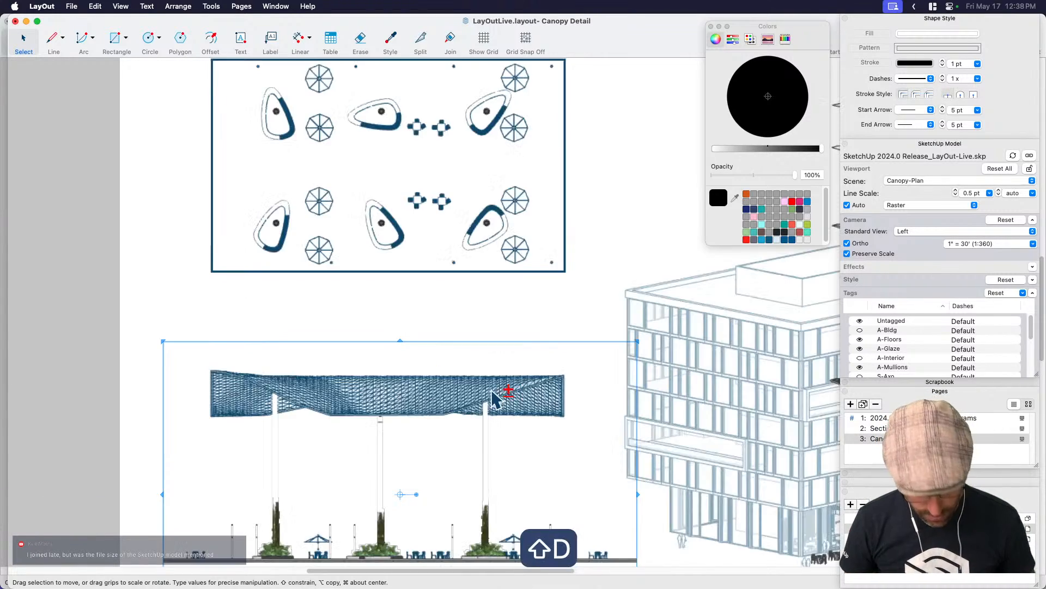
key("space")
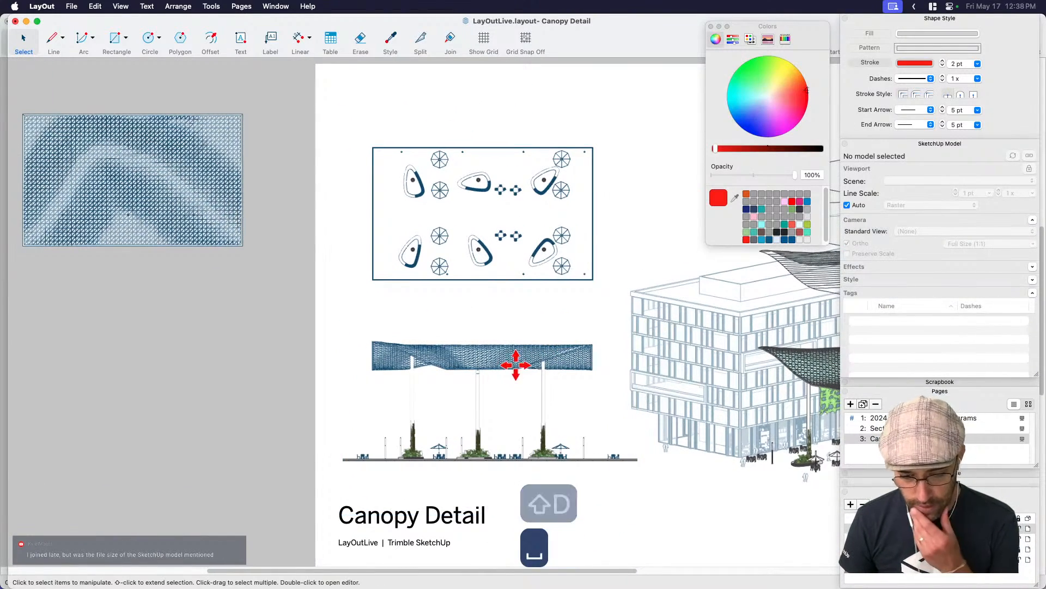
Hide the S-Furn tag in the blue linework viewport of the canopy elevation.
left_click(531, 362)
scroll(468, 427, "up", 5)
scroll(513, 420, "up", 3)
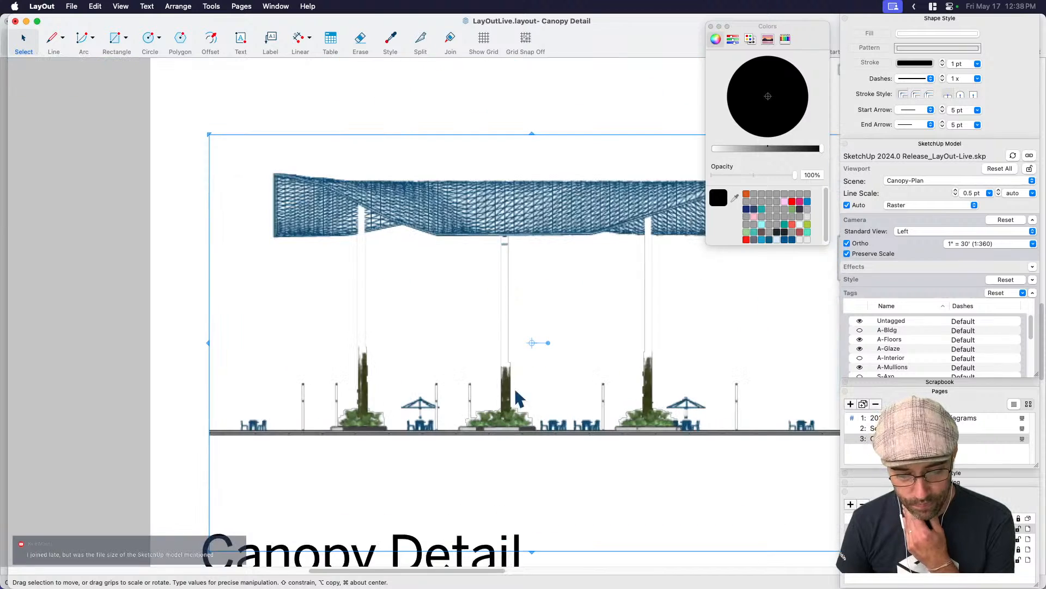
scroll(920, 358, "down", 1)
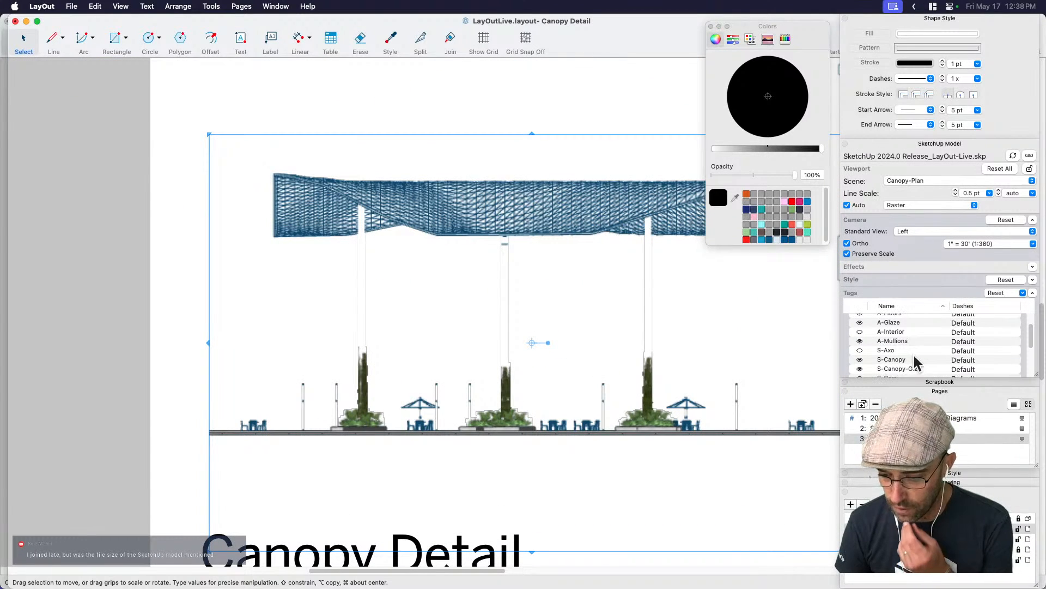
scroll(919, 359, "down", 5)
scroll(880, 357, "up", 2)
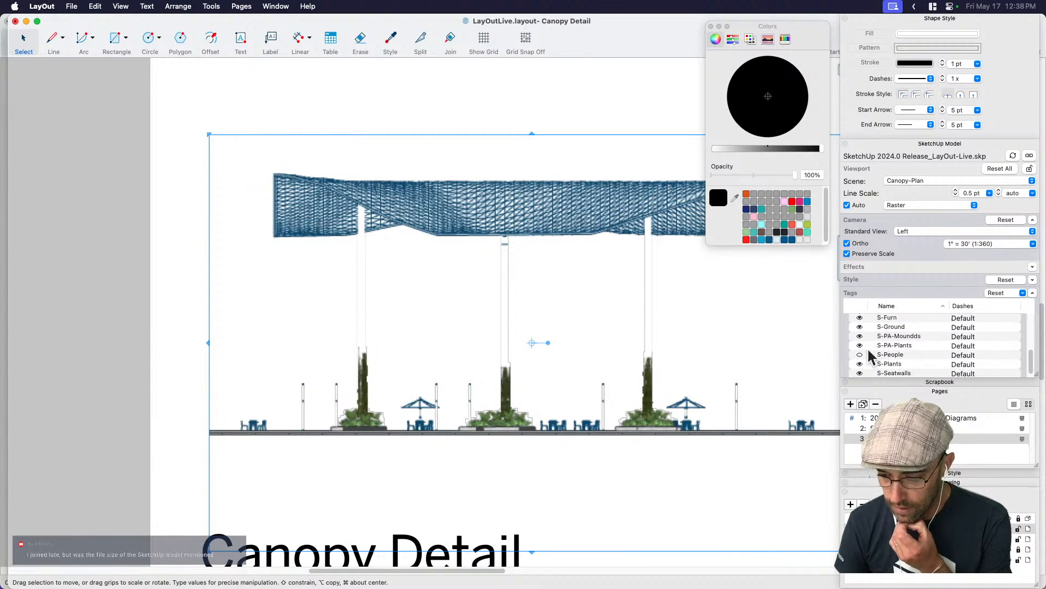
left_click(860, 329)
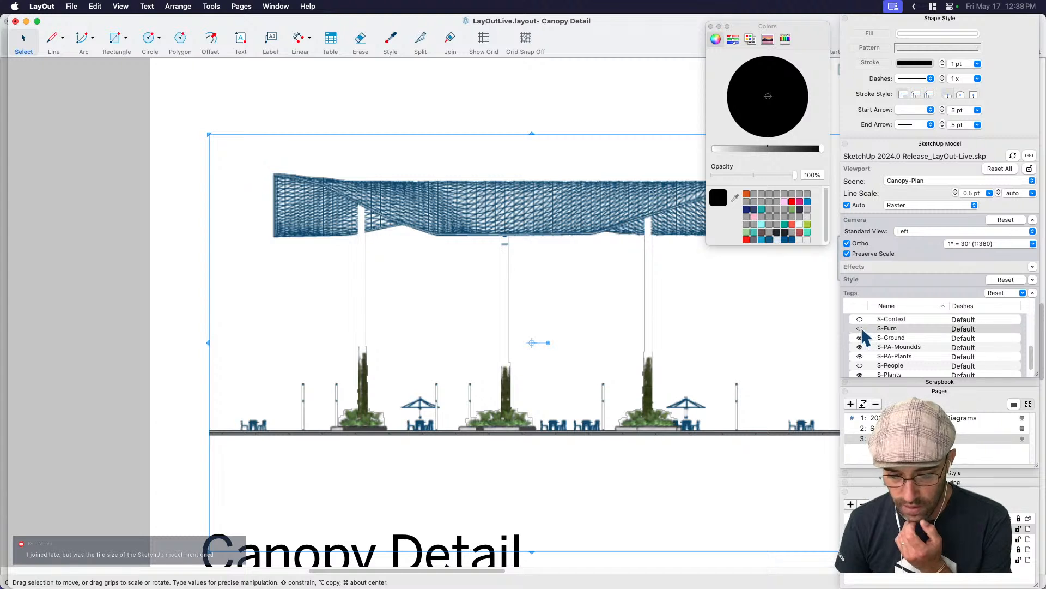
scroll(550, 414, "down", 2)
scroll(572, 417, "up", 1)
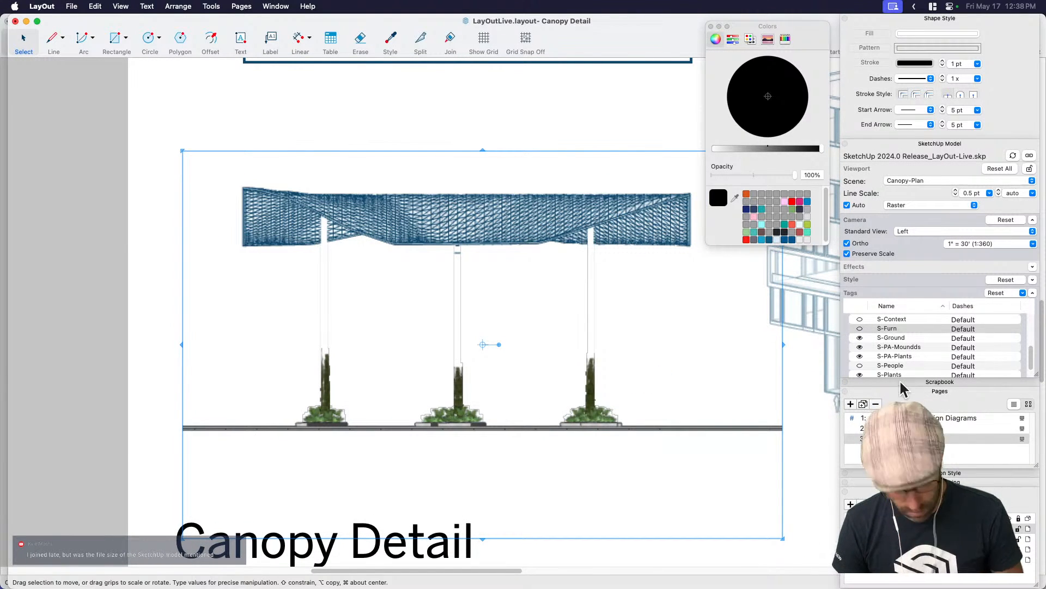
Undo hiding the S-Furn tag in the canopy elevation's blue linework viewport and select the full-colour viewport stacked on it.
key("super+z")
left_click(106, 381)
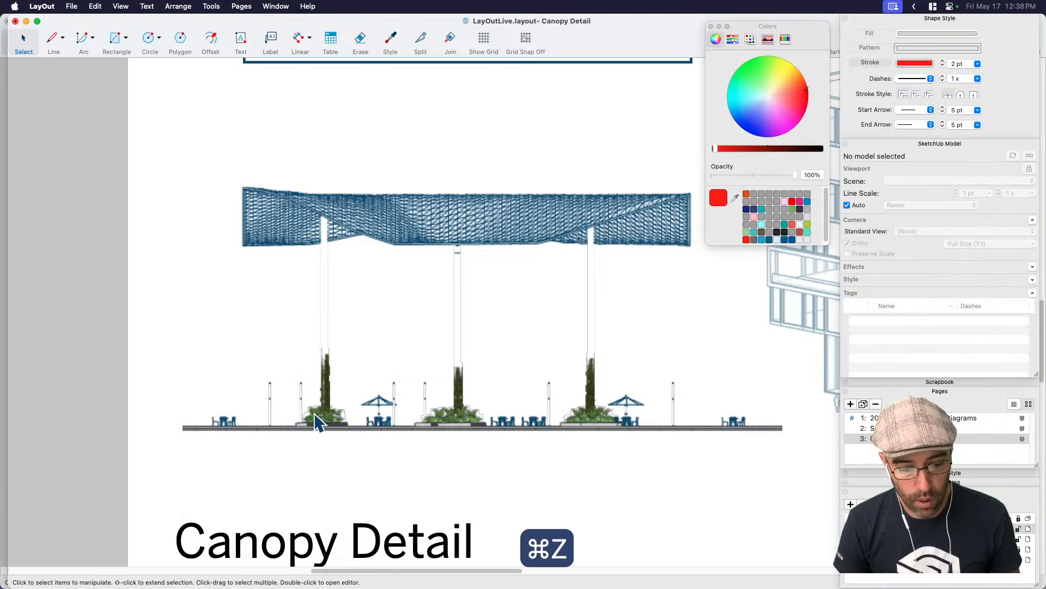
left_click_drag(315, 420, 332, 352)
key("super+z")
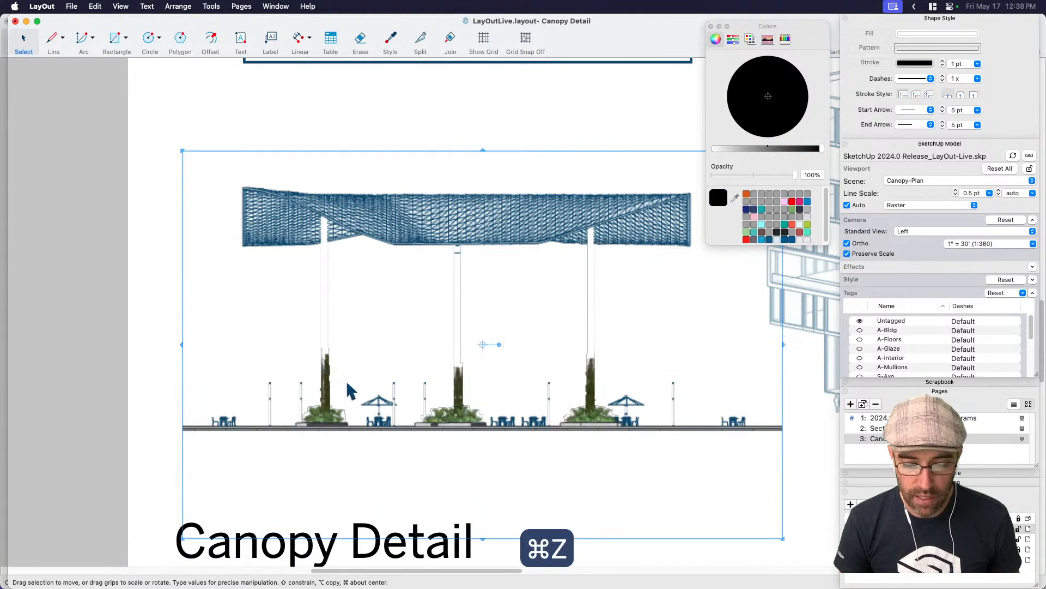
Hide the S-Ground tag in the full-colour planting viewport of the canopy elevation.
scroll(898, 352, "down", 2)
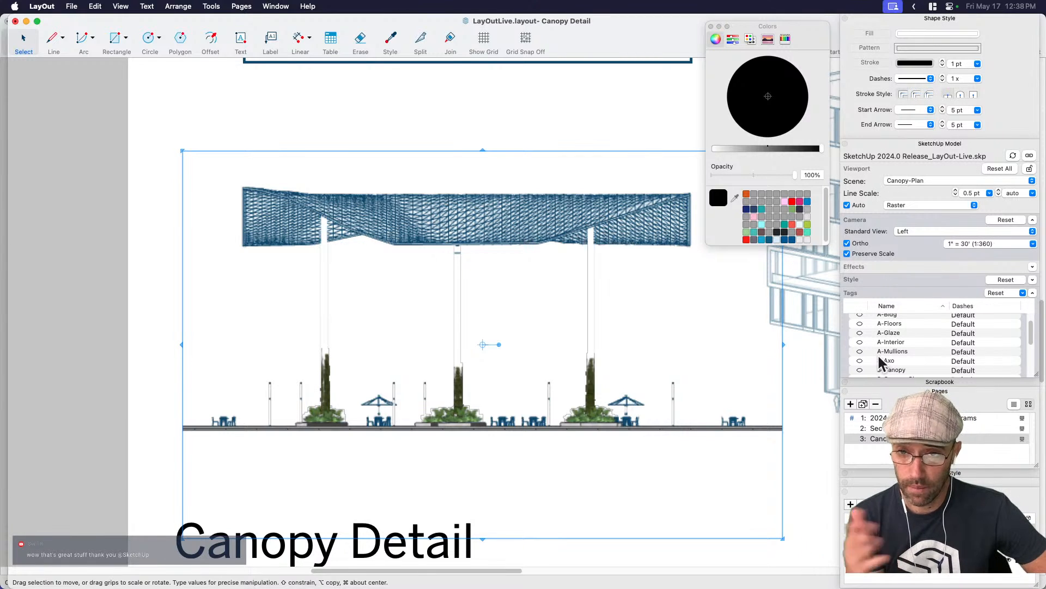
scroll(885, 361, "down", 3)
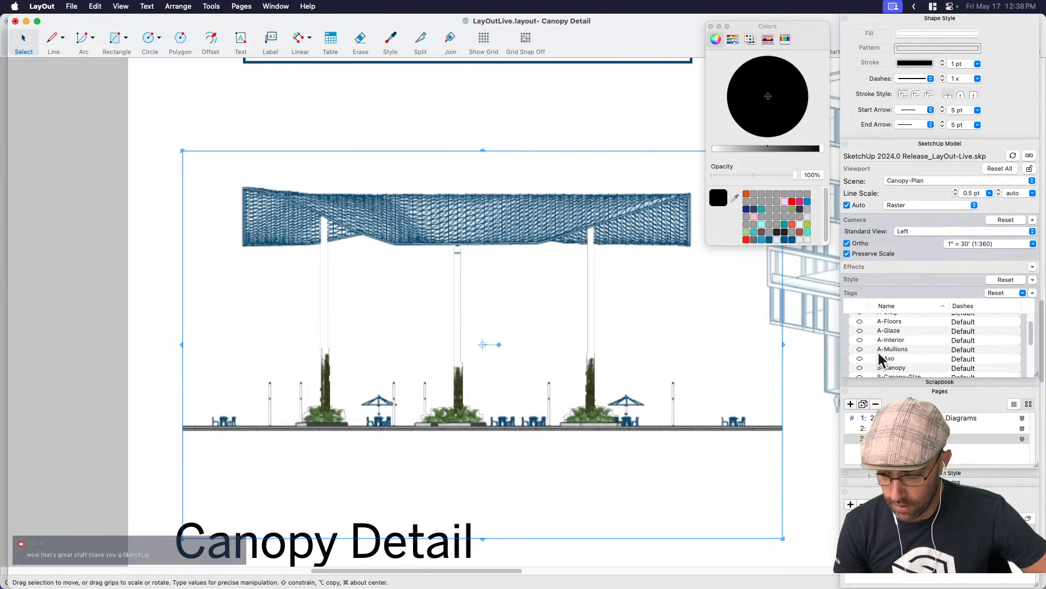
scroll(890, 360, "down", 3)
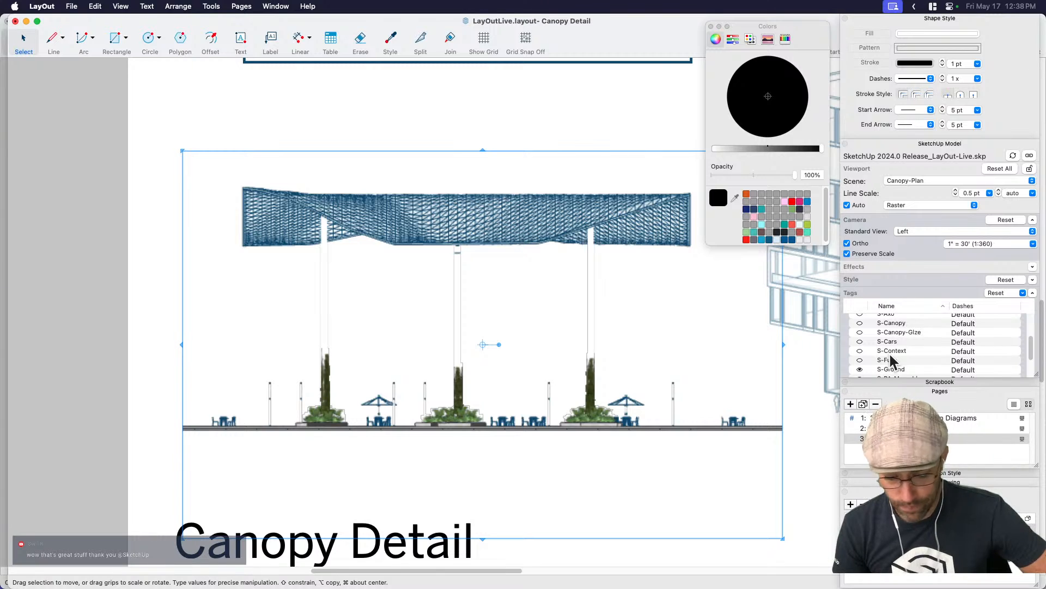
scroll(888, 360, "down", 3)
left_click(861, 363)
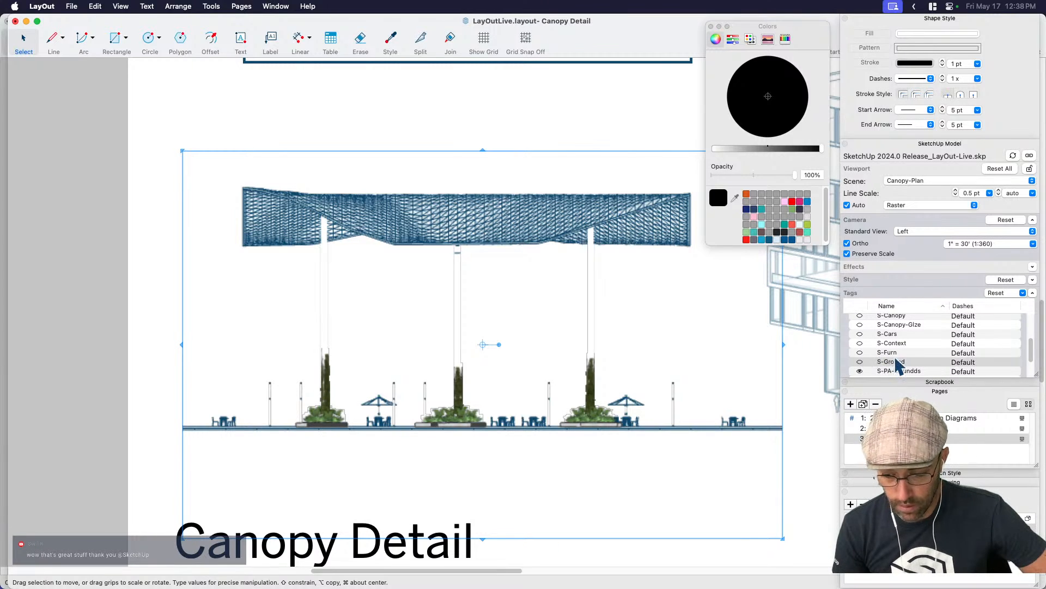
scroll(896, 363, "down", 1)
scroll(898, 365, "down", 1)
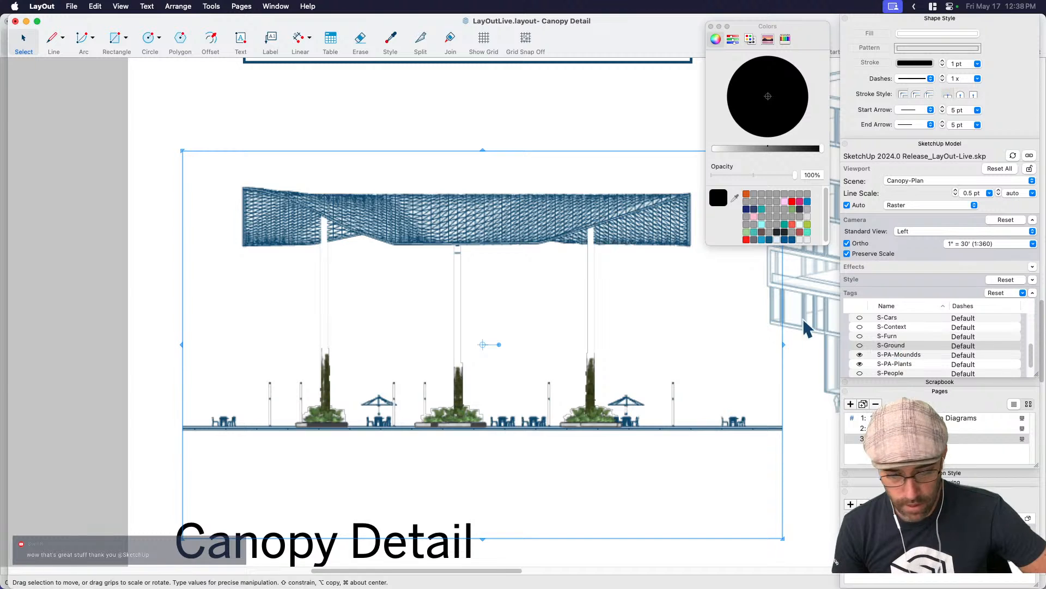
left_click(112, 412)
scroll(322, 376, "down", 3)
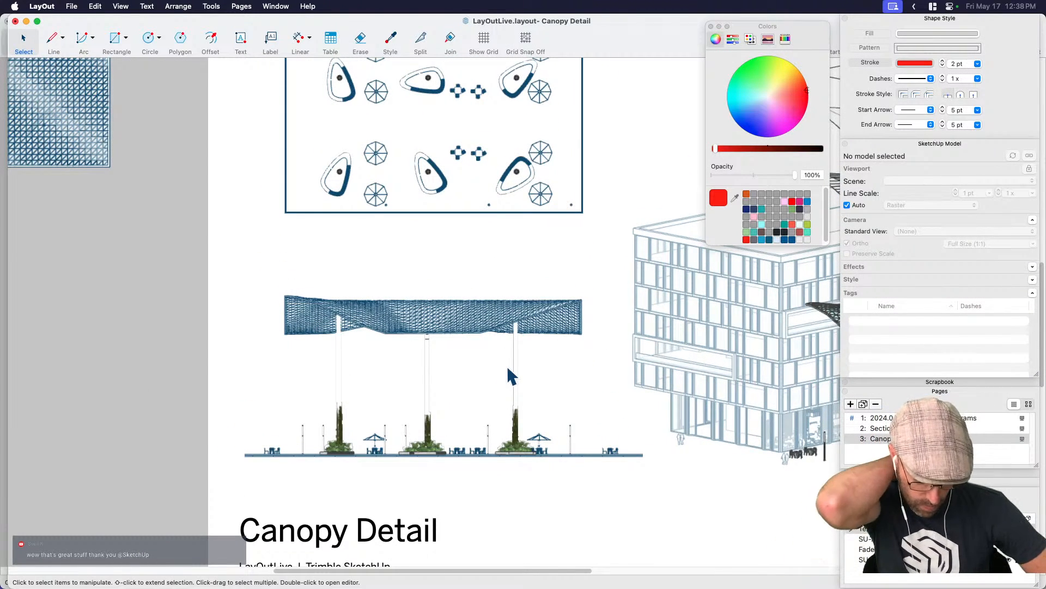
Check the size of SketchUp 2024.0 Release_LayOut-Live.skp in Finder's file information.
key("l")
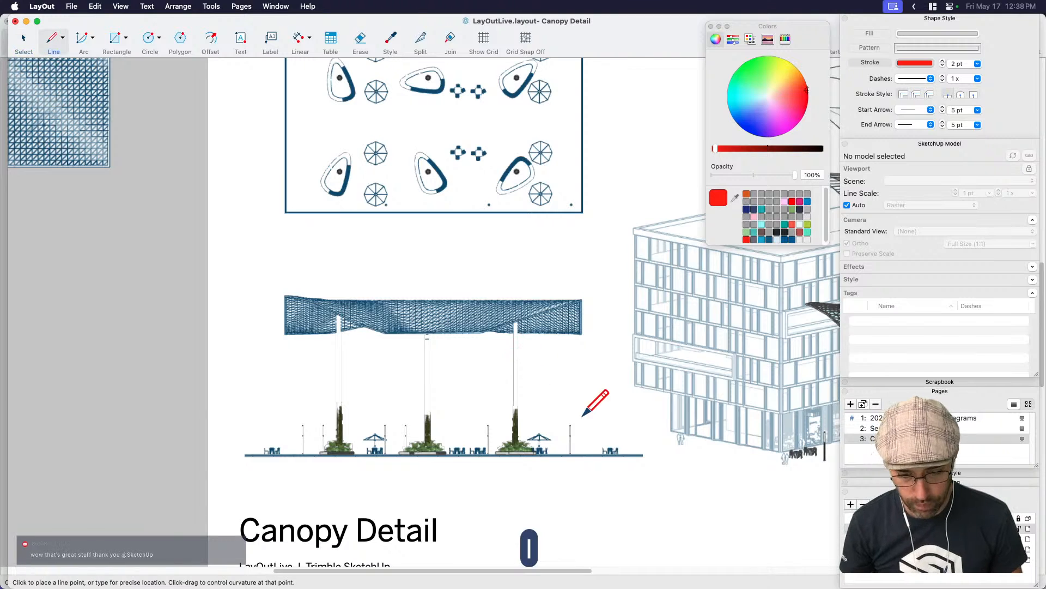
key("space")
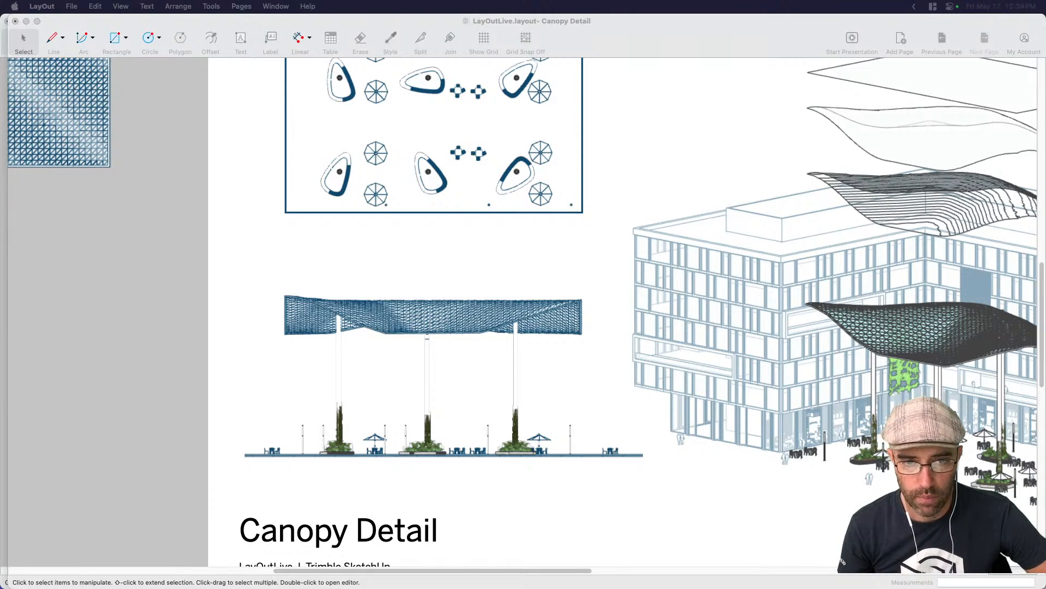
key("super+i")
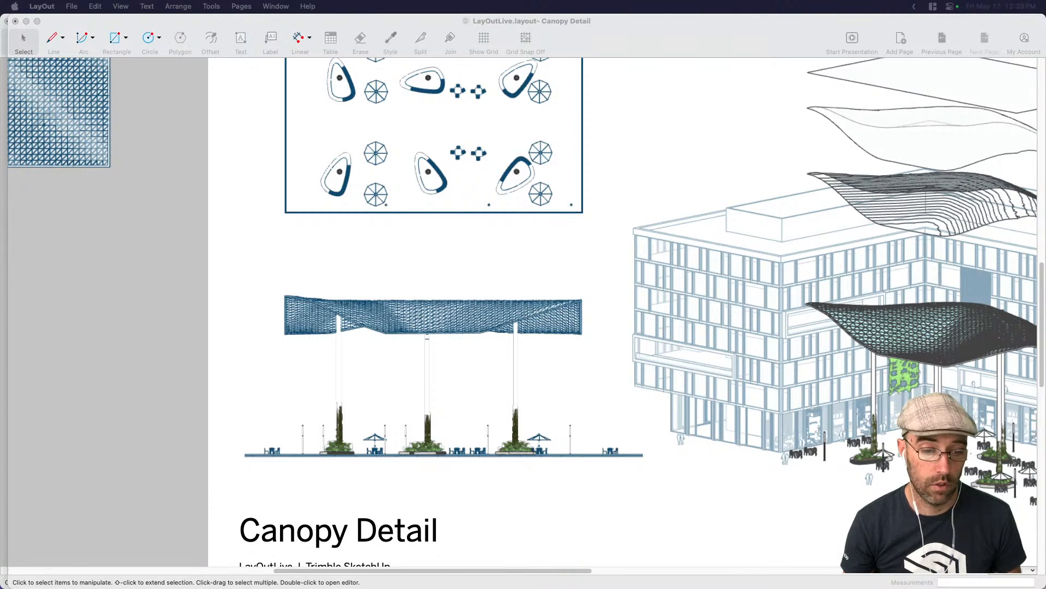
left_click_drag(257, 97, 192, 184)
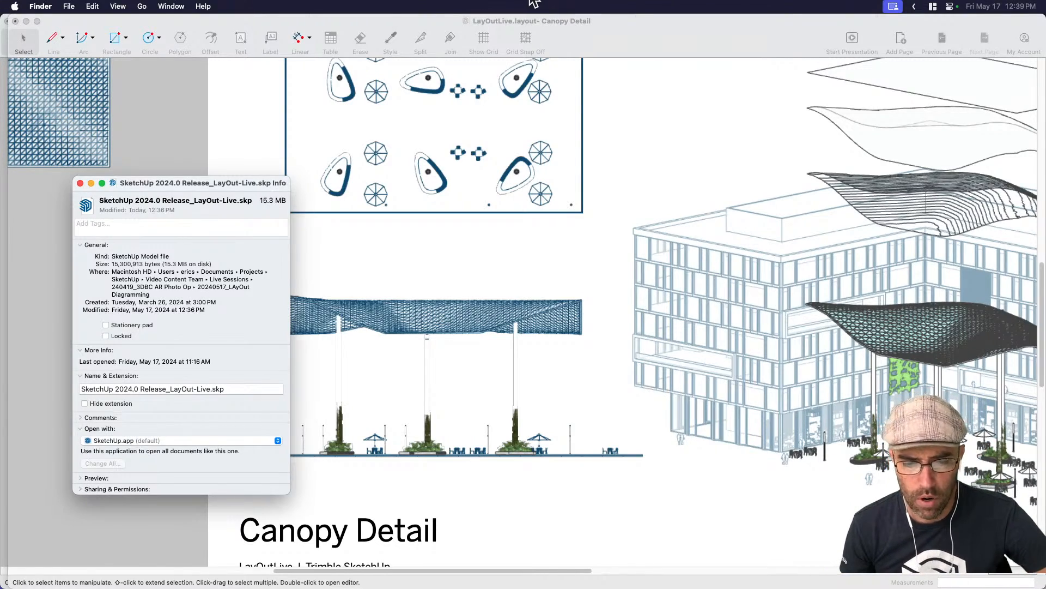
Switch to SketchUp and review the edge, face and component counts in the entire model's statistics.
key("super+Tab")
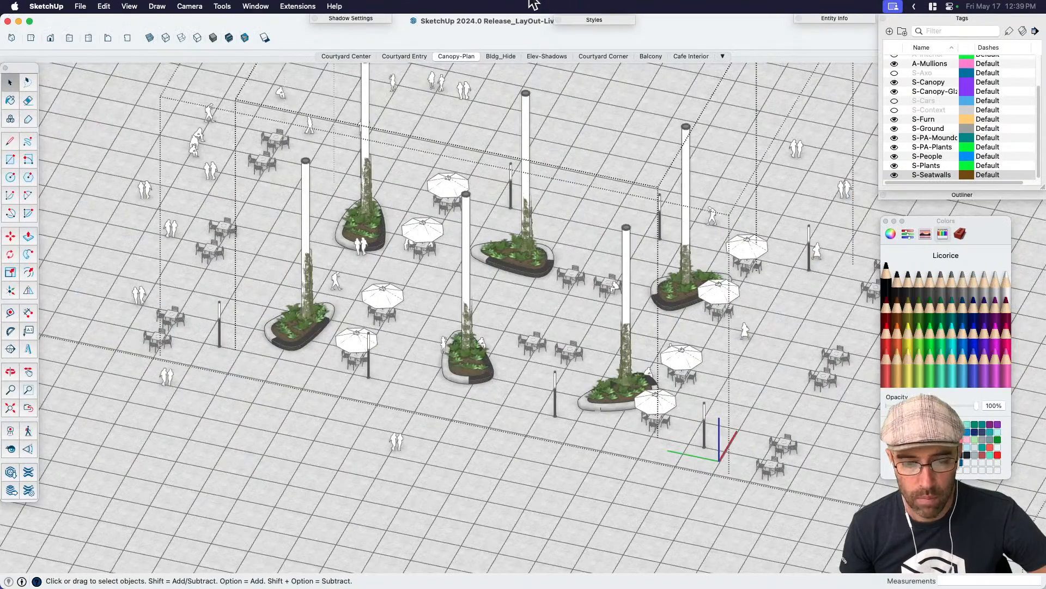
left_click(275, 6)
left_click(287, 178)
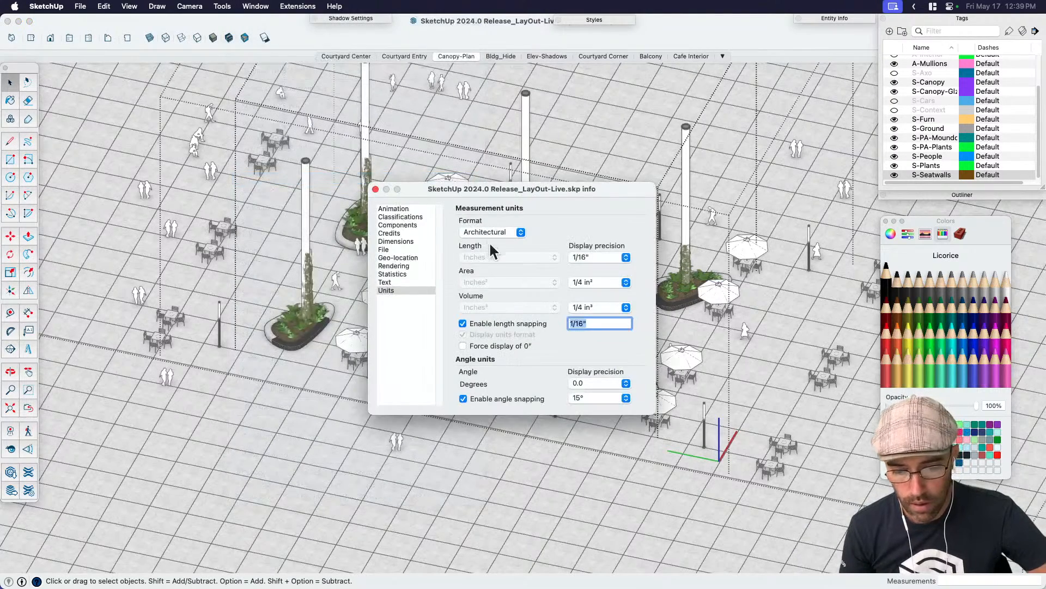
left_click(394, 274)
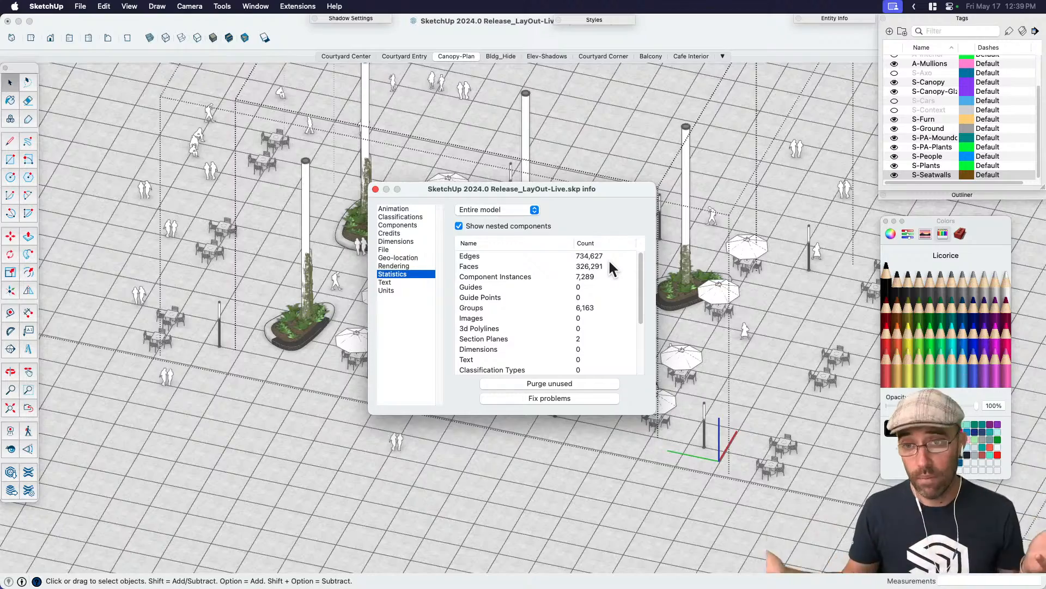
left_click(374, 189)
scroll(559, 359, "down", 4)
middle_click_drag(544, 364, 480, 346)
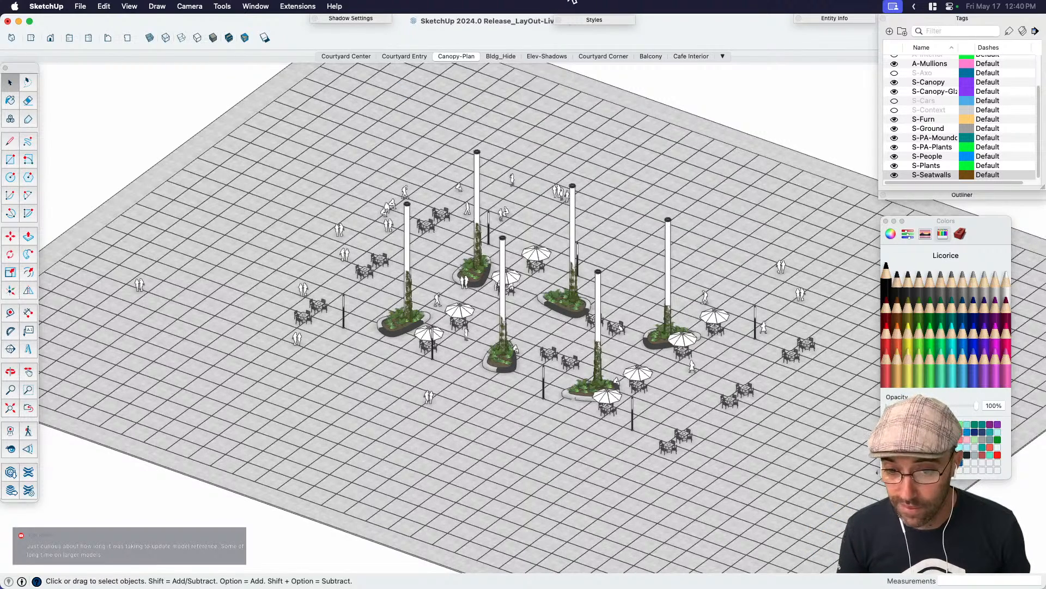
Switch back to the LayOut document and save it.
key("super+Tab")
key("super+s")
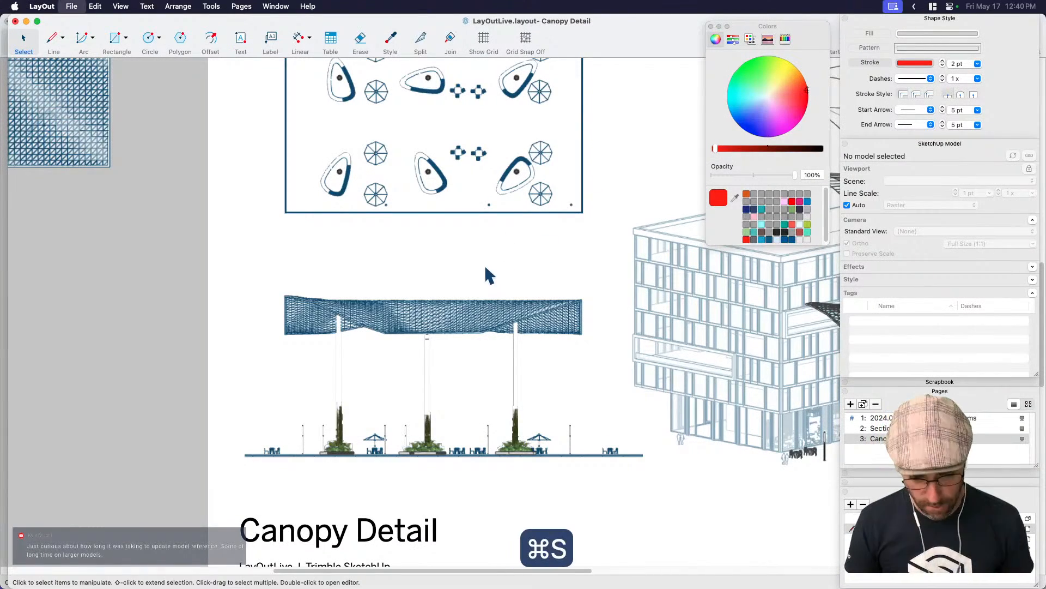
key("l")
key("l")
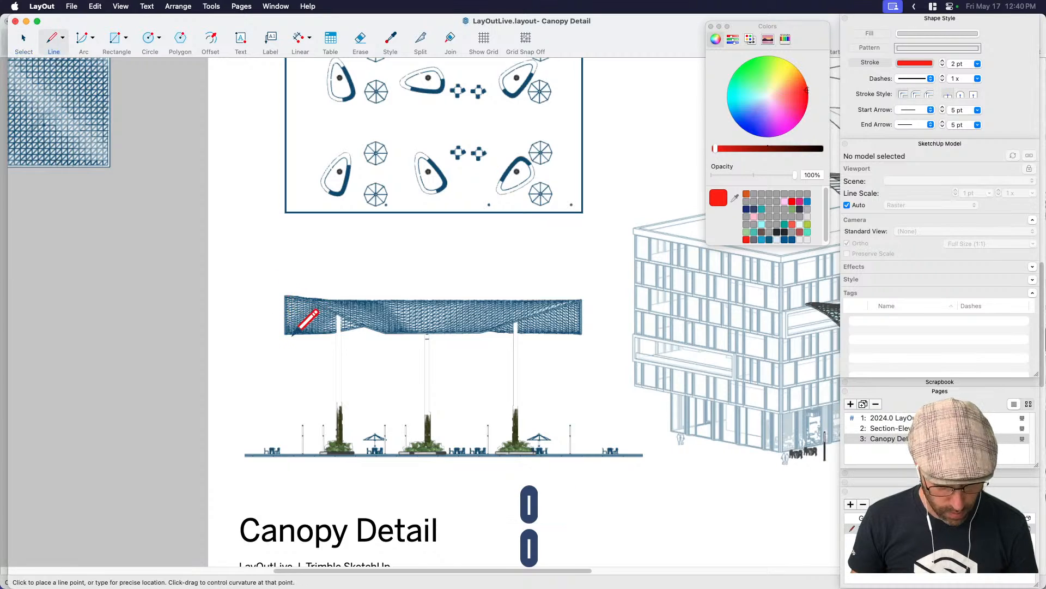
scroll(550, 452, "up", 10)
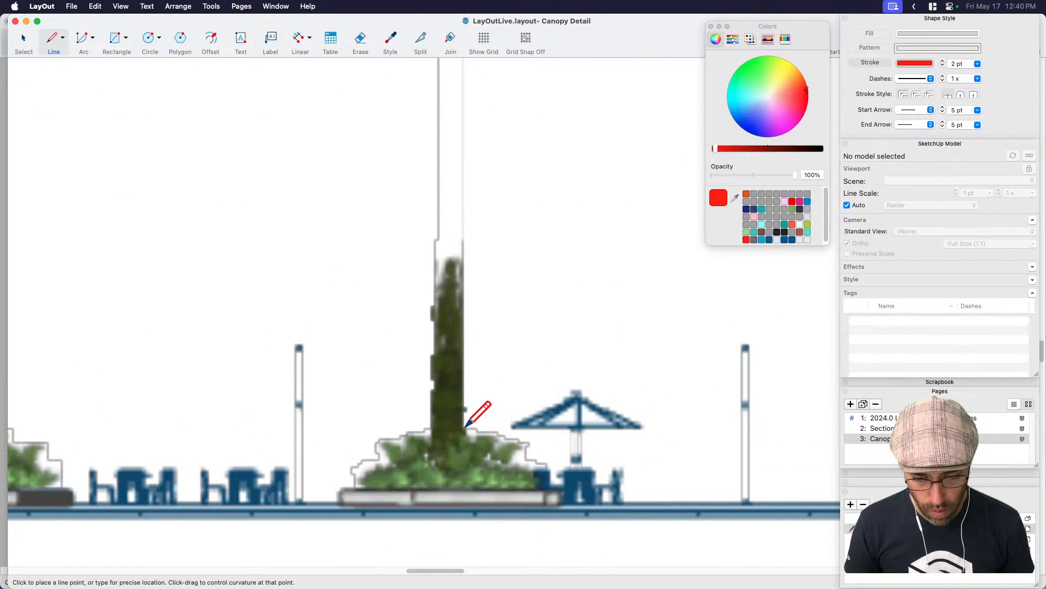
scroll(486, 426, "down", 1)
key("space")
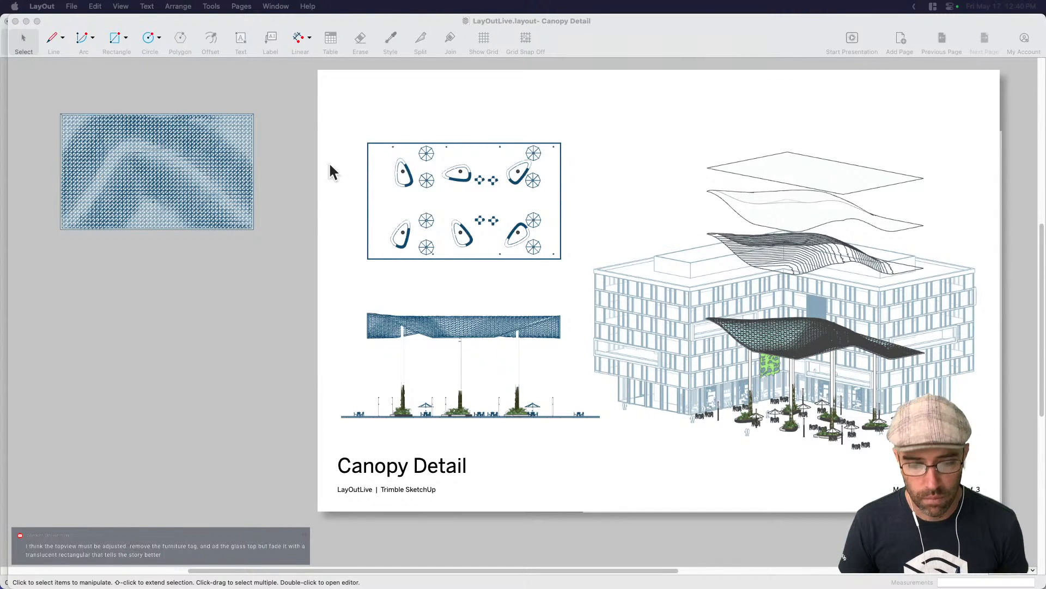
Set the canopy plan's linework viewport to Hybrid rendering and inspect the planter linework up close.
left_click(305, 282)
scroll(427, 305, "up", 6)
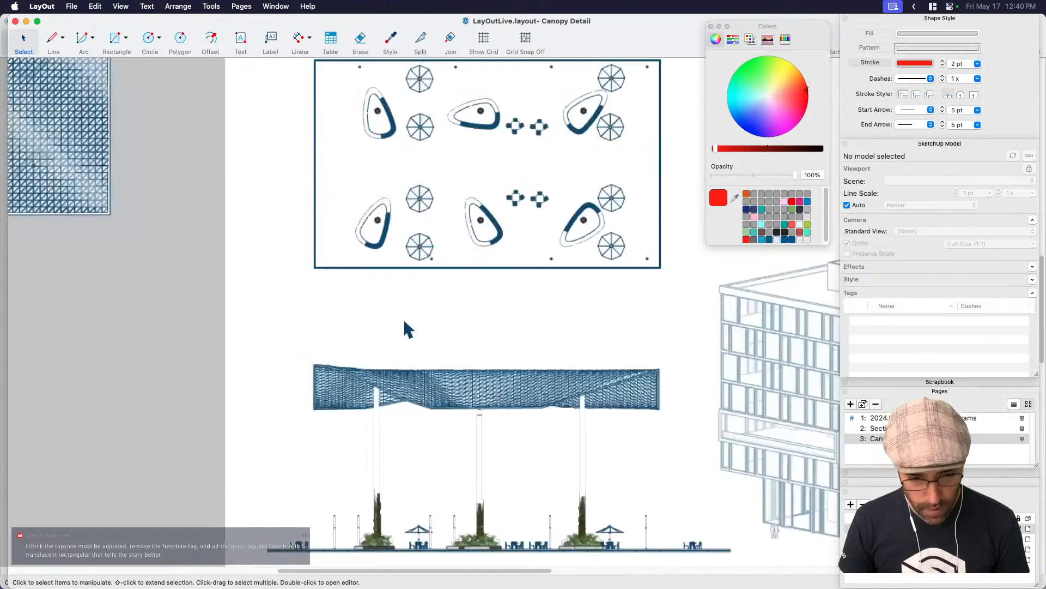
scroll(378, 240, "up", 3)
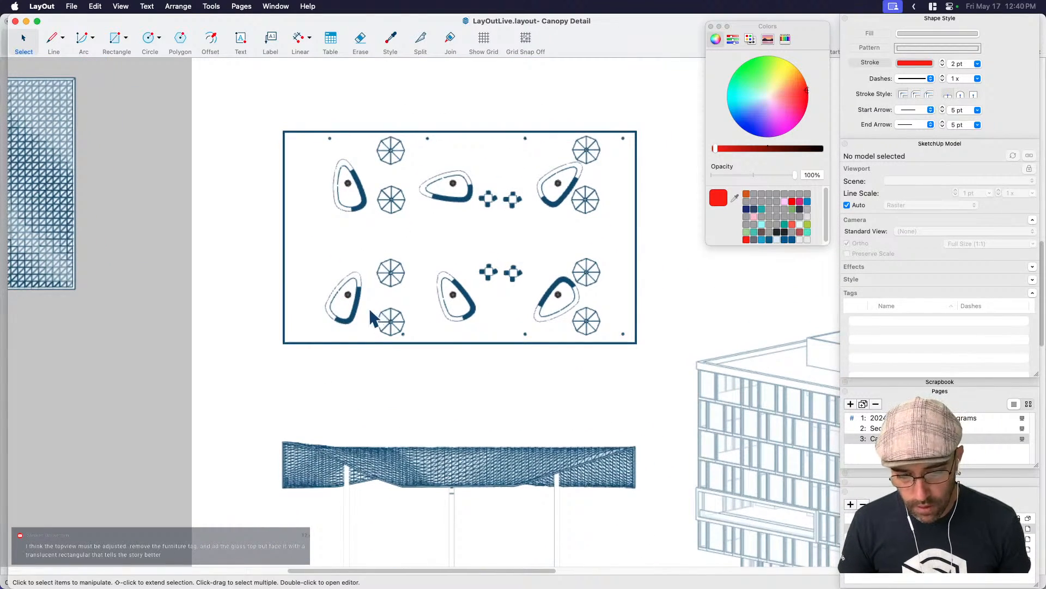
key("space")
left_click(343, 297)
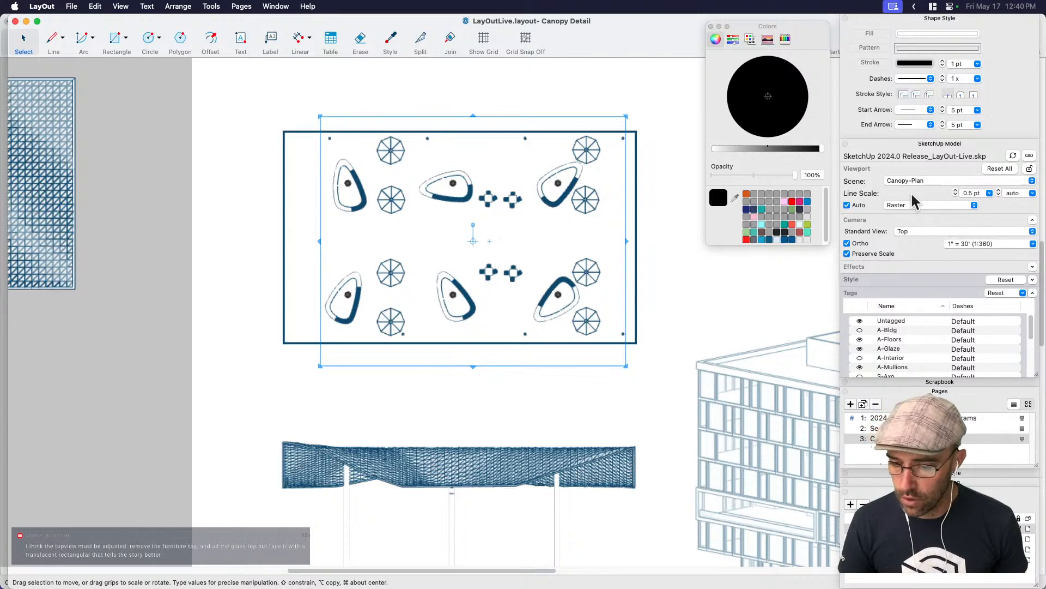
left_click(915, 205)
left_click(920, 215)
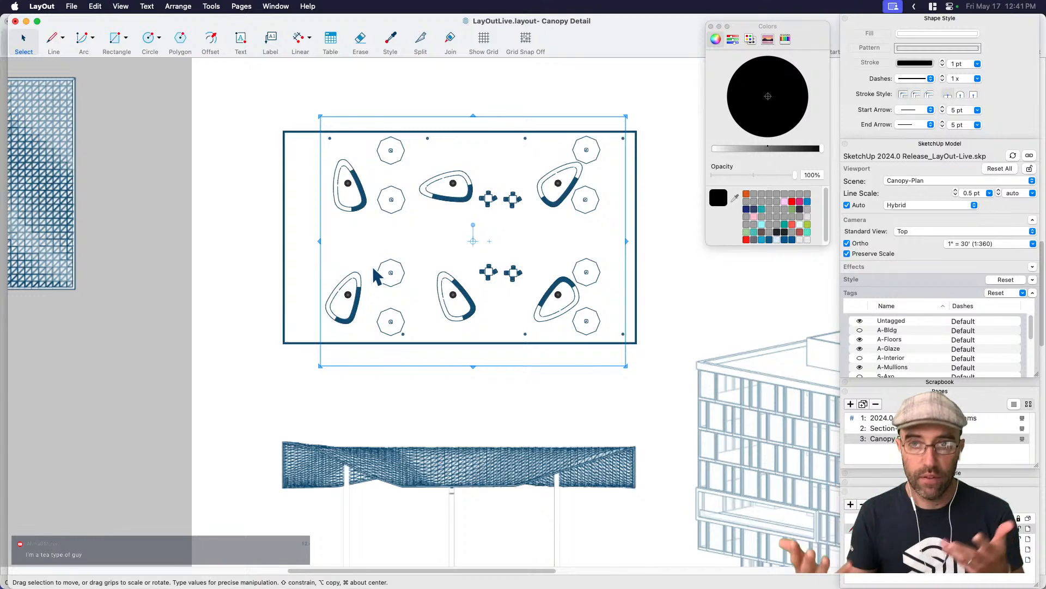
left_click(281, 263)
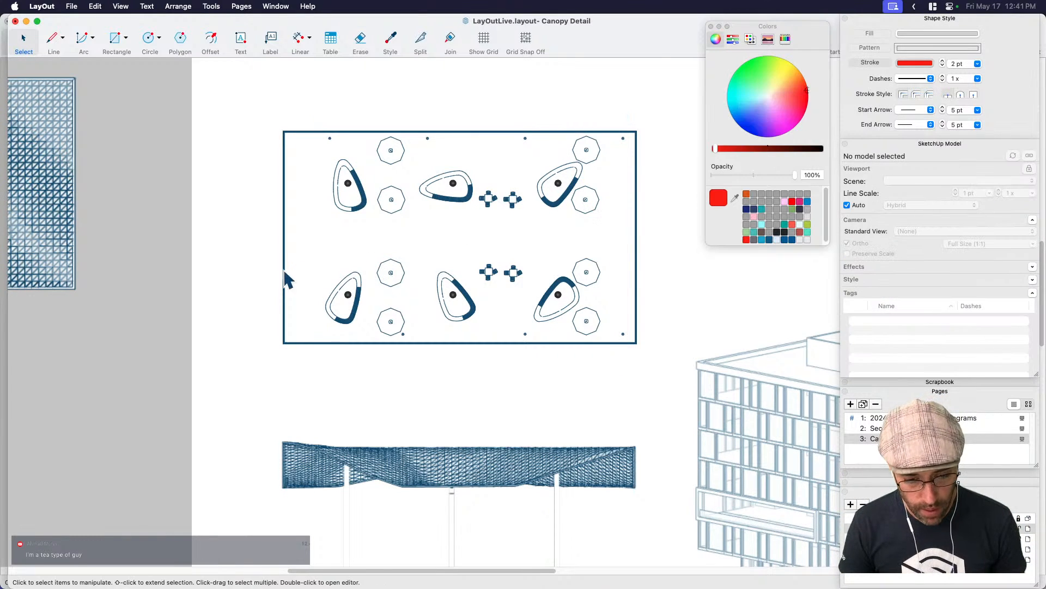
scroll(312, 308, "up", 10)
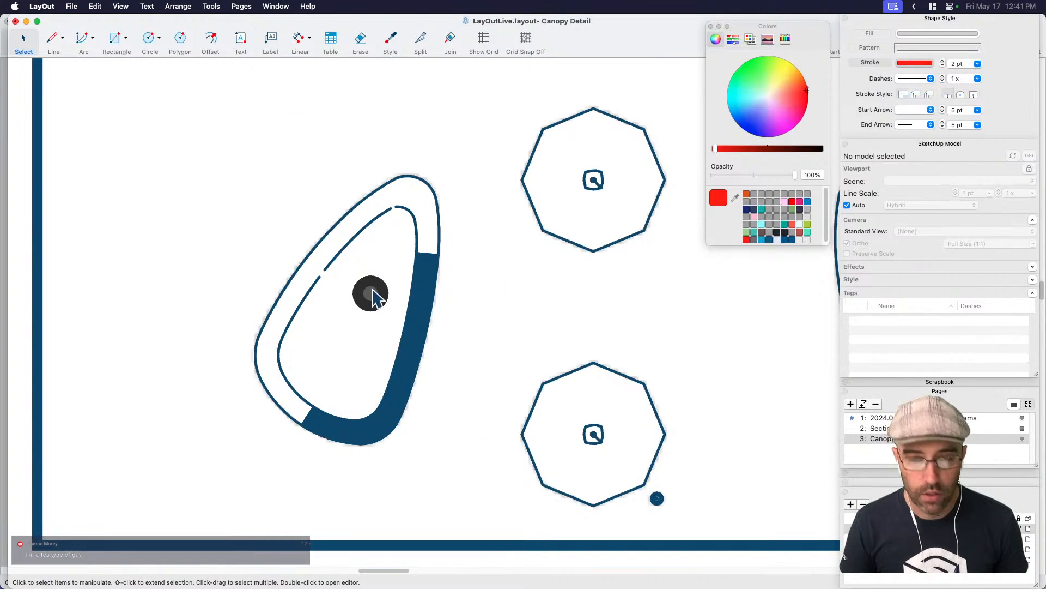
scroll(372, 303, "up", 2)
scroll(368, 300, "down", 5)
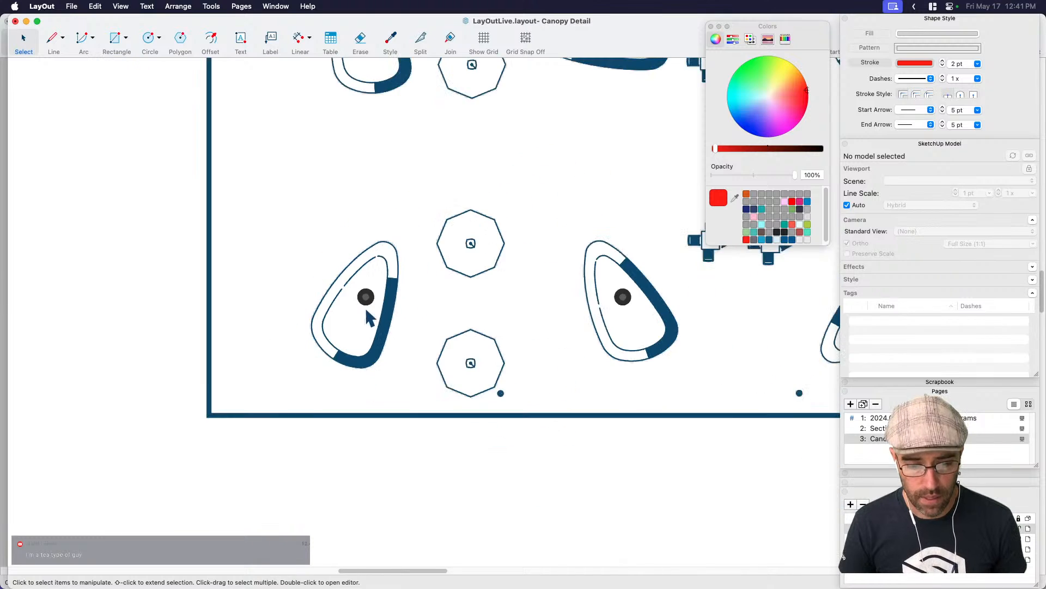
scroll(349, 333, "down", 3)
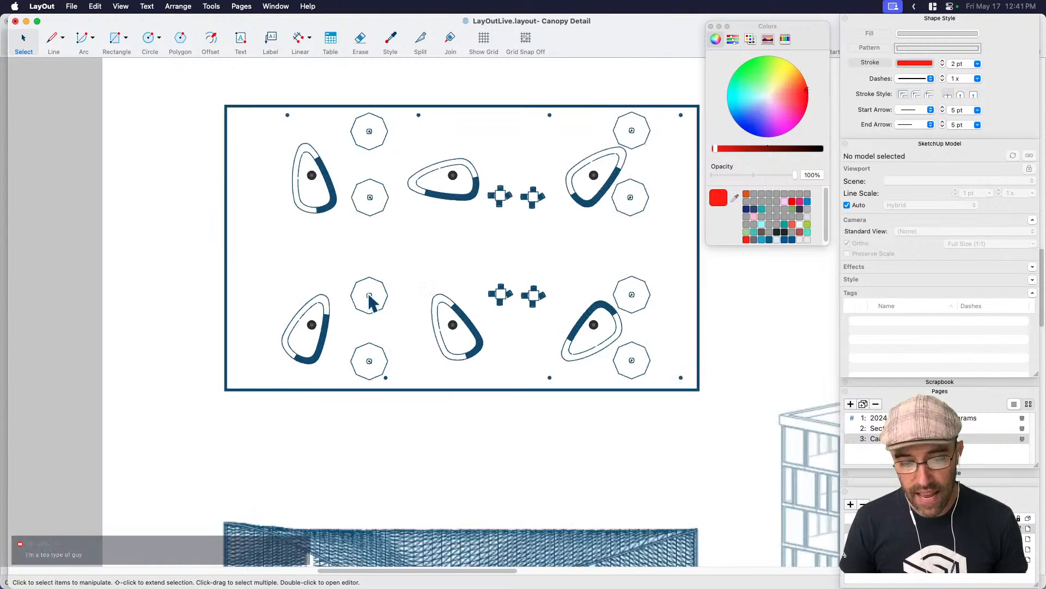
Hide the S-Furn tag in the canopy plan's linework viewport.
left_click(386, 290)
scroll(885, 367, "down", 5)
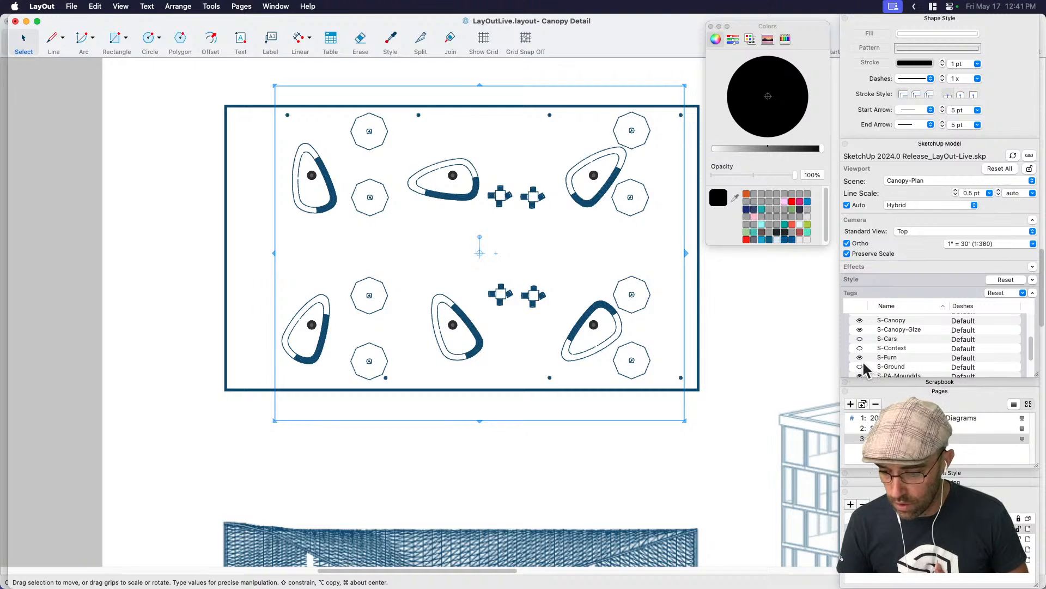
left_click(860, 357)
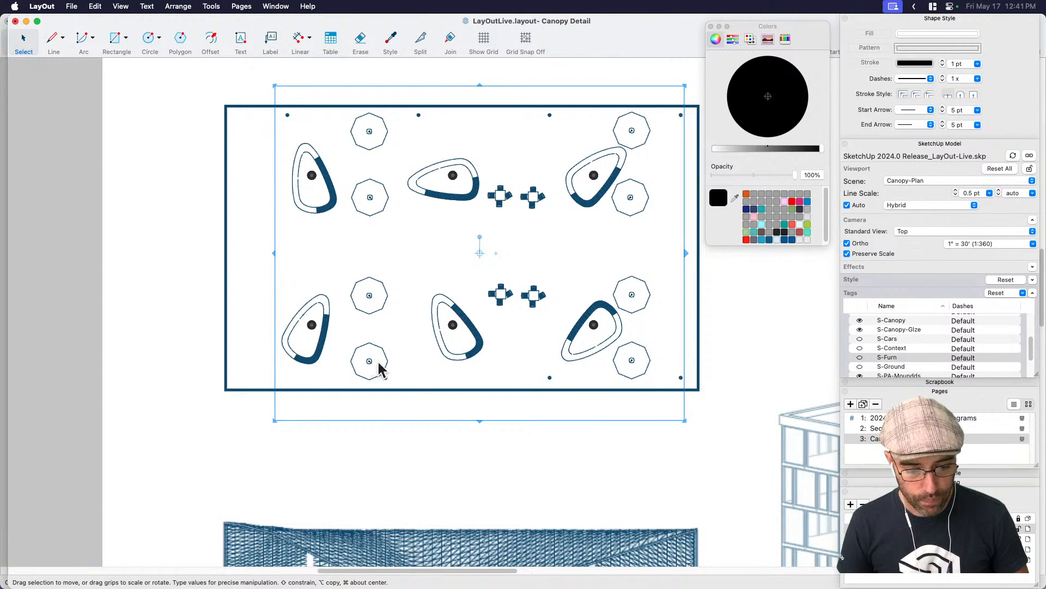
left_click(389, 365)
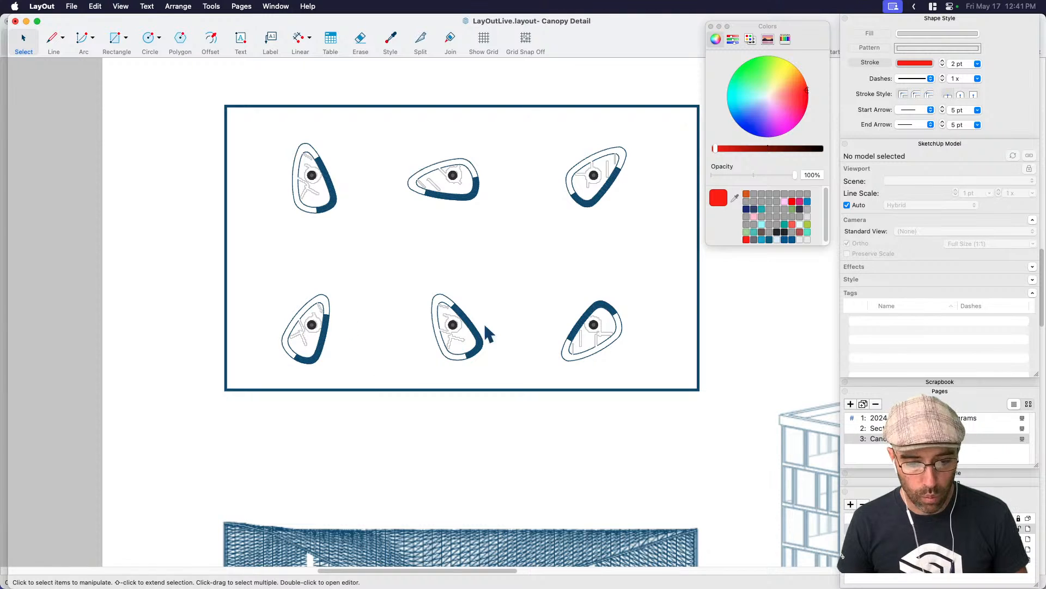
Hide the S-PA-Plants and S-Plants tags in the canopy plan's linework viewport.
left_click(482, 343)
scroll(895, 366, "down", 5)
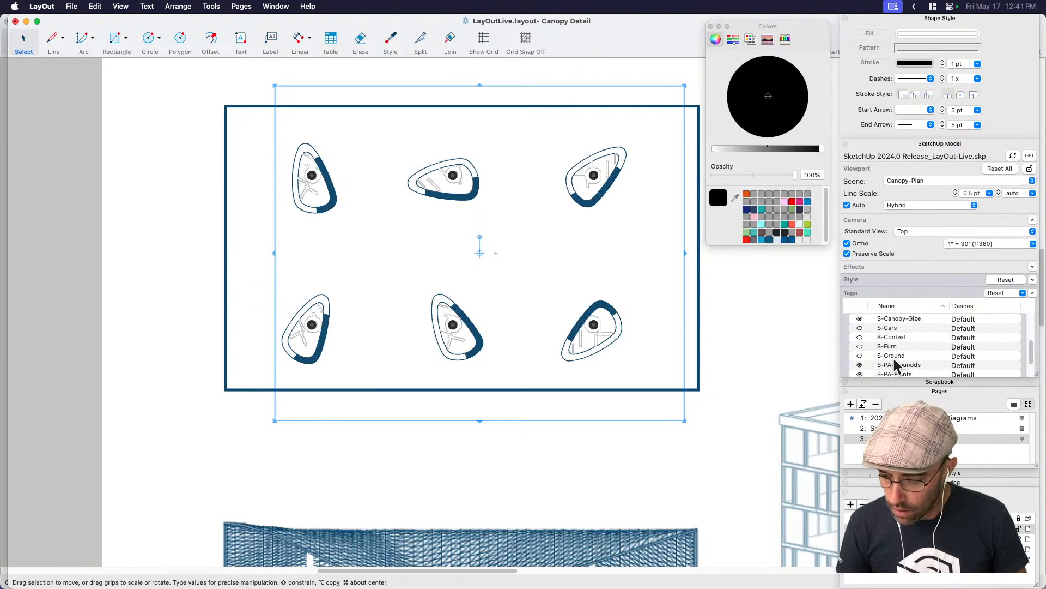
scroll(898, 369, "down", 1)
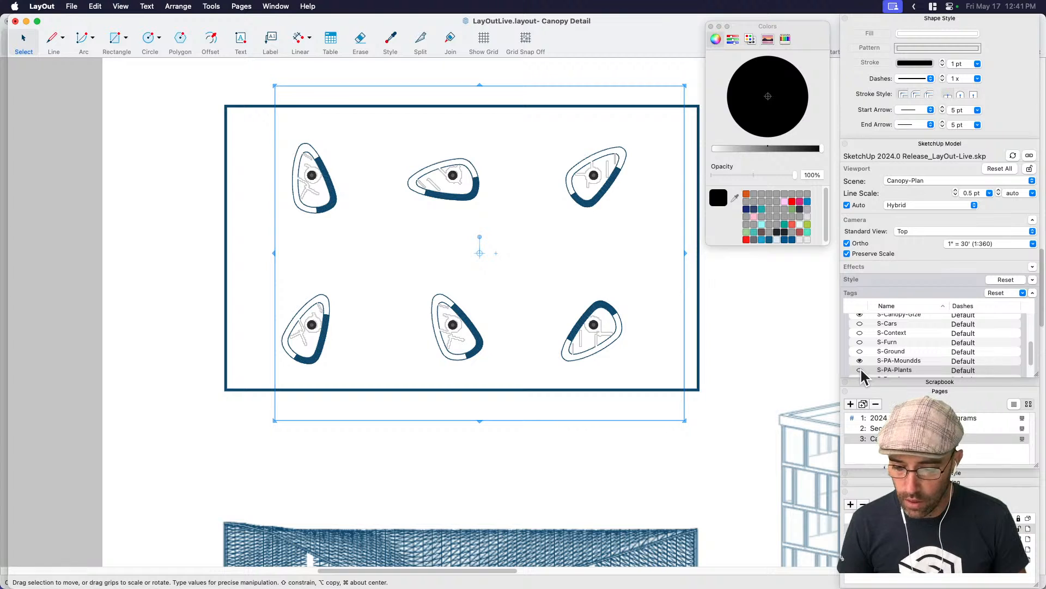
scroll(862, 375, "down", 3)
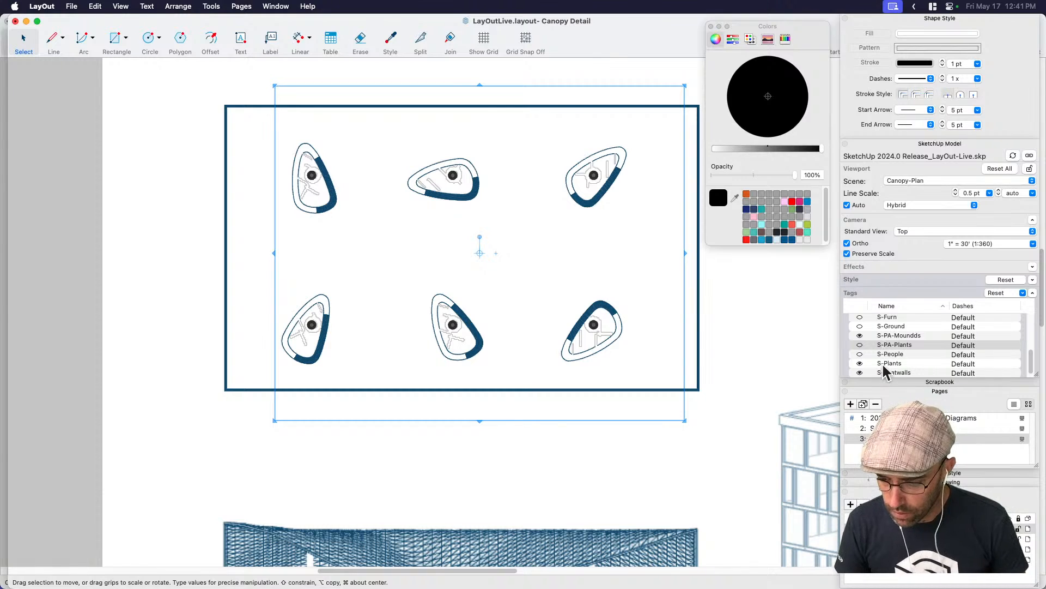
scroll(894, 366, "down", 1)
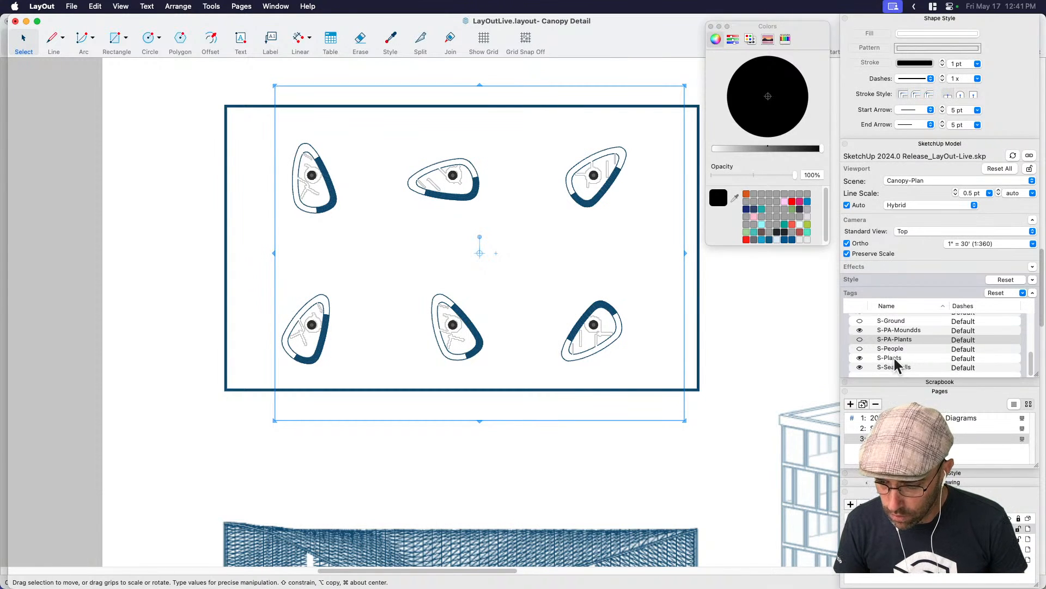
left_click(860, 358)
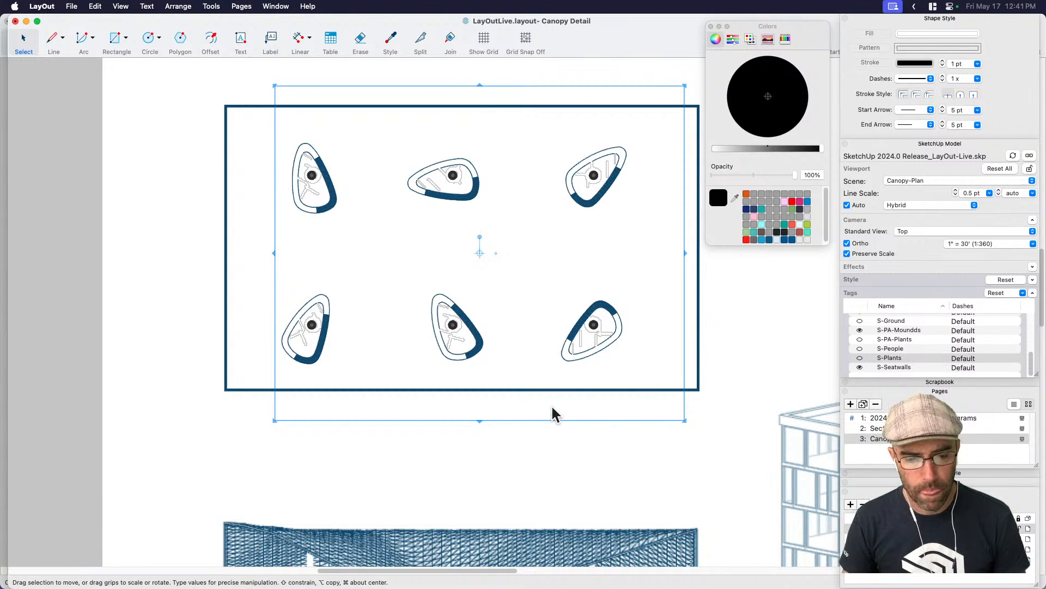
left_click_drag(524, 411, 524, 460)
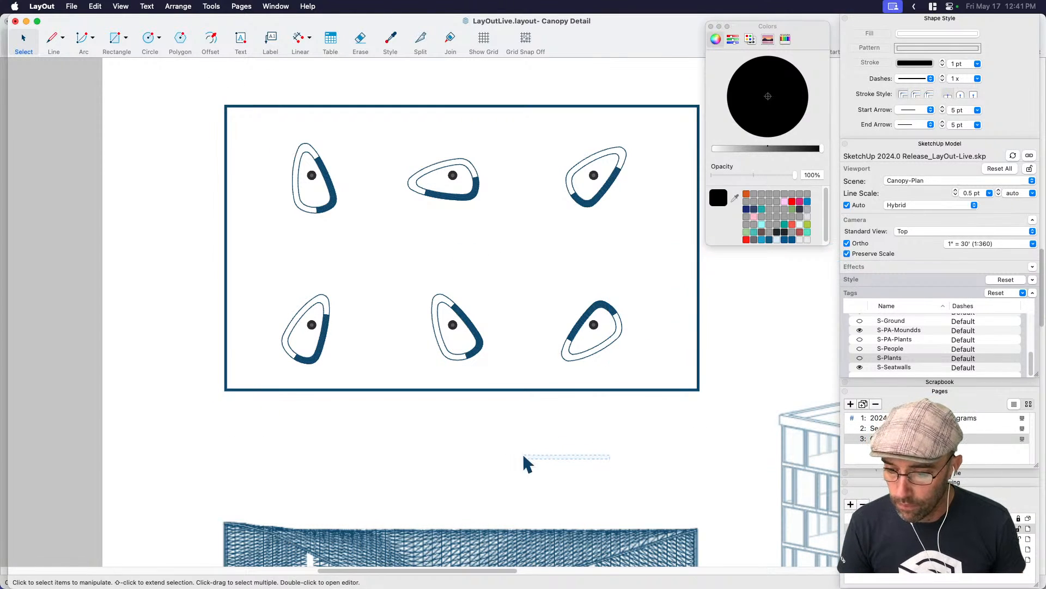
Collapse the viewport's tag list and the page list, and expand the dimension style settings.
left_click(618, 325)
left_click(907, 294)
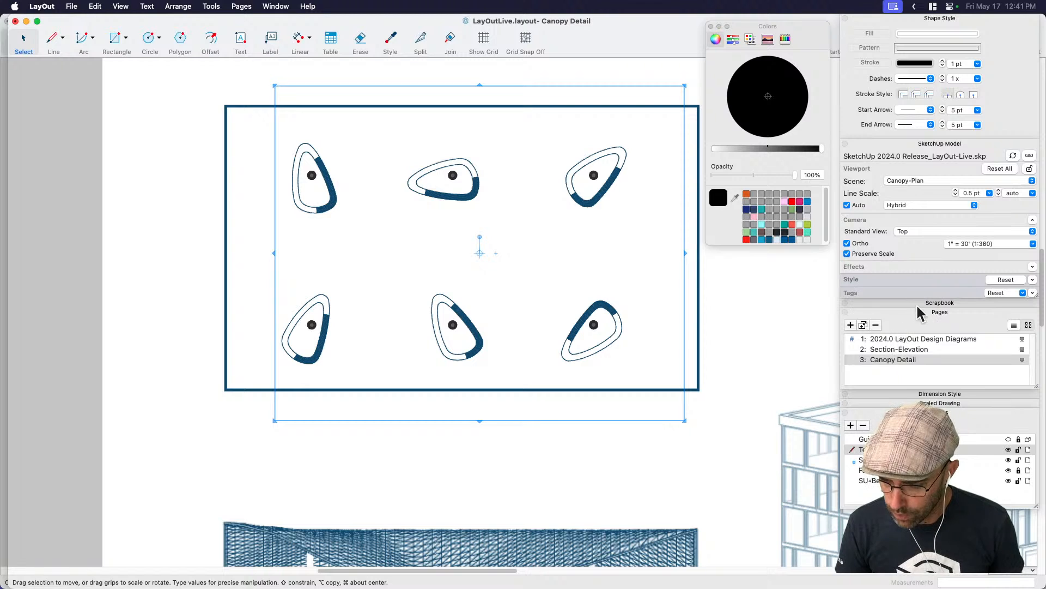
left_click(922, 395)
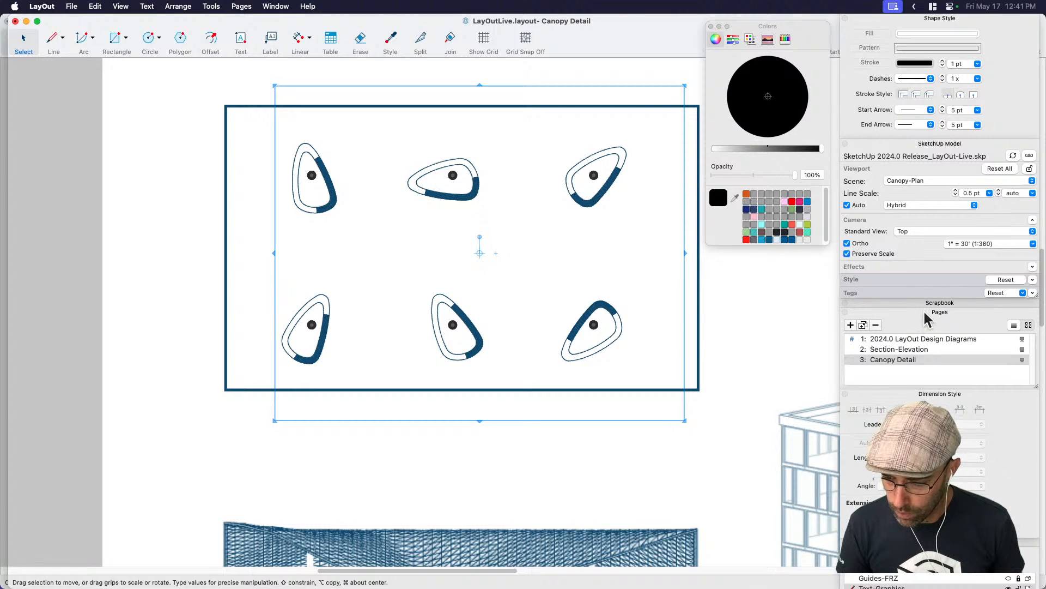
left_click(927, 319)
scroll(755, 351, "down", 3)
Move the raster top-view canopy viewport from beside the page onto the framed canopy plan.
left_click(278, 381)
middle_click_drag(399, 376, 477, 428)
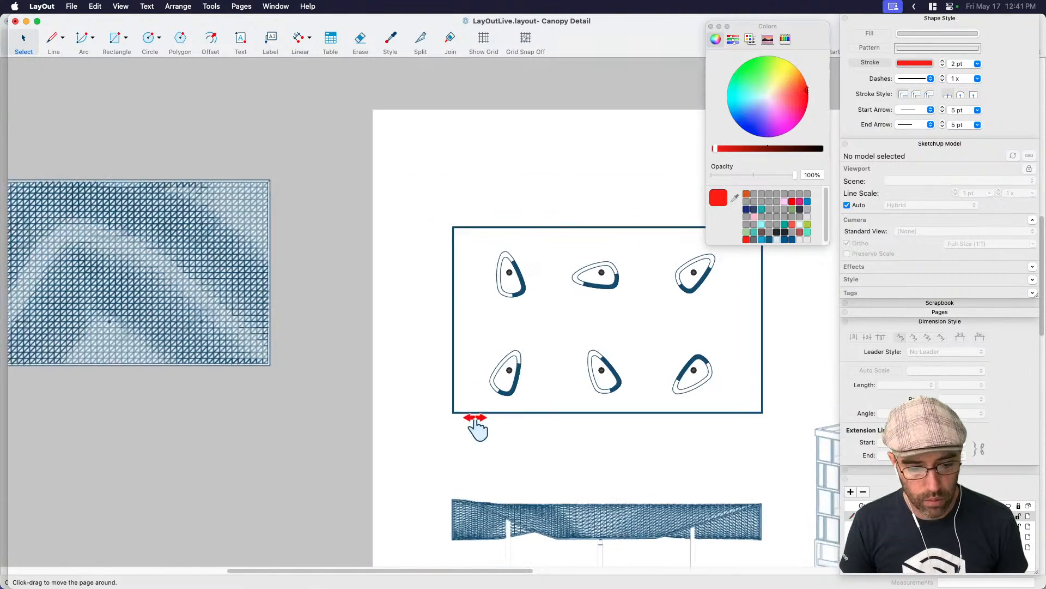
scroll(325, 355, "left", 3)
left_click(346, 379)
scroll(310, 367, "right", 2)
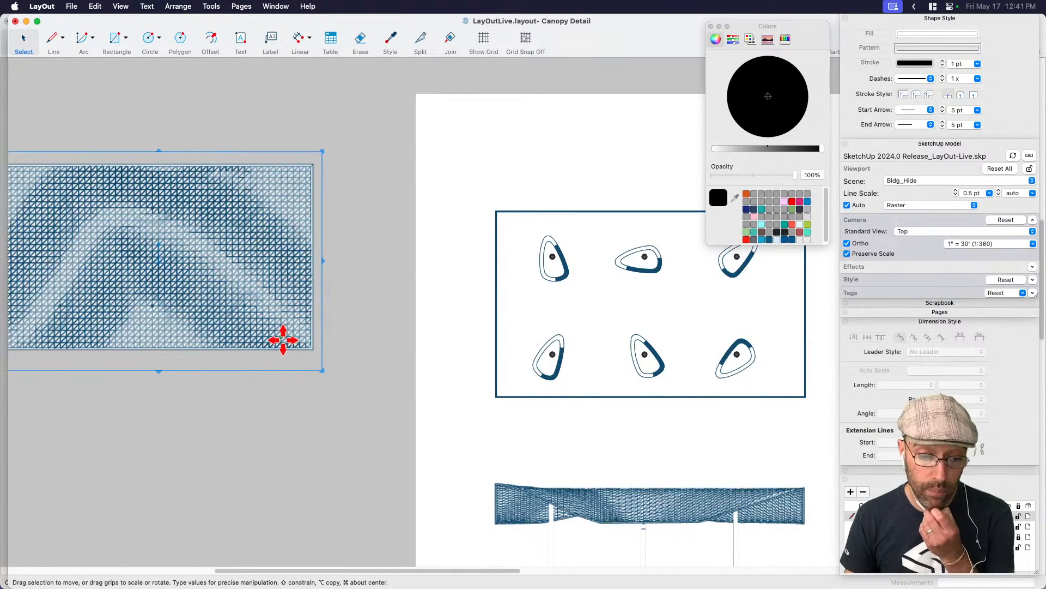
left_click_drag(283, 339, 777, 380)
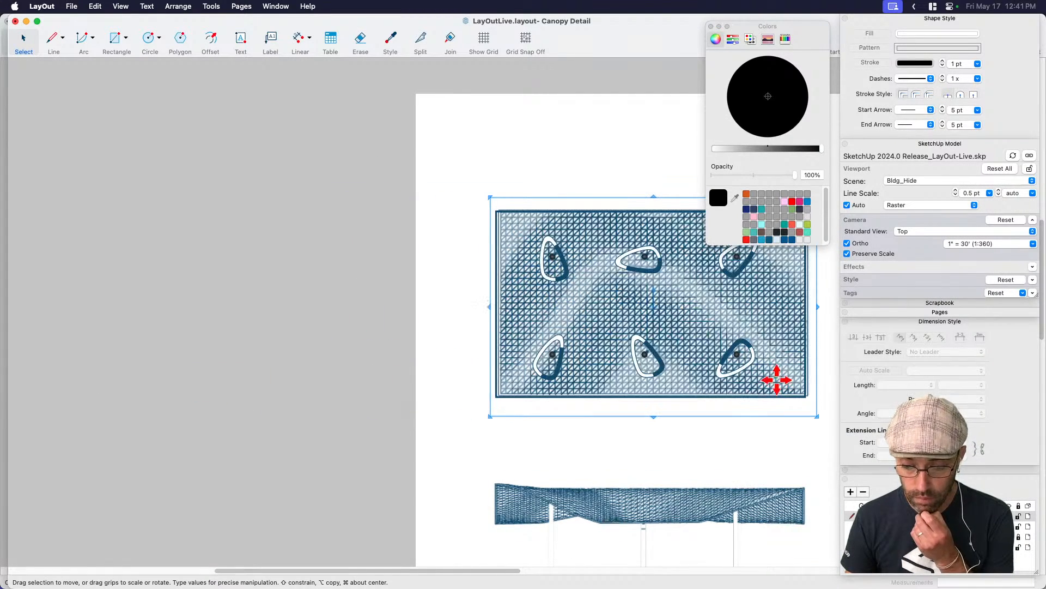
Nudge the selected canopy plan viewport right and slightly down to align it with the copy stacked beneath it.
mouse_move(770, 375)
middle_mouse_down()
mouse_move(731, 402)
mouse_move(590, 401)
middle_mouse_up()
scroll(607, 372, "up", 1)
key("Right")
key("Right")
key("Right")
key("Right")
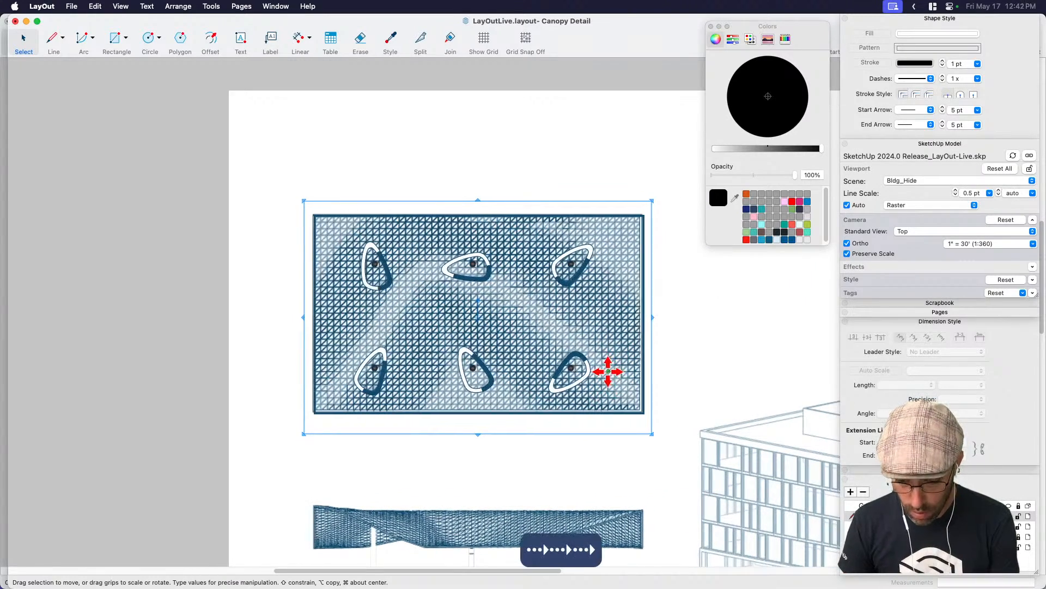
key("Down")
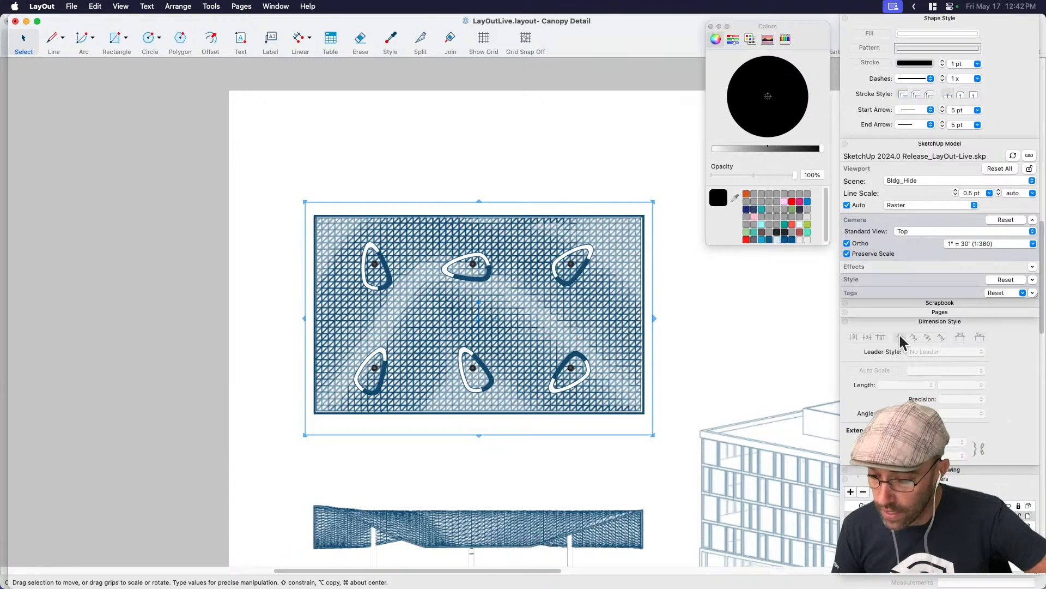
Hide the A-Glaze tag in the selected canopy plan viewport and show it again.
left_click(910, 293)
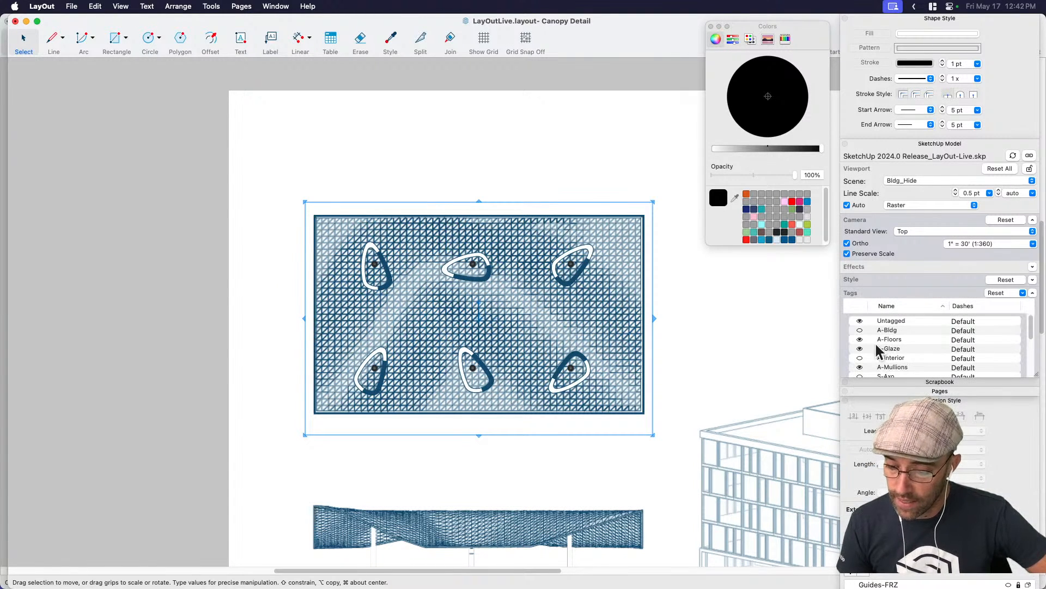
left_click(860, 349)
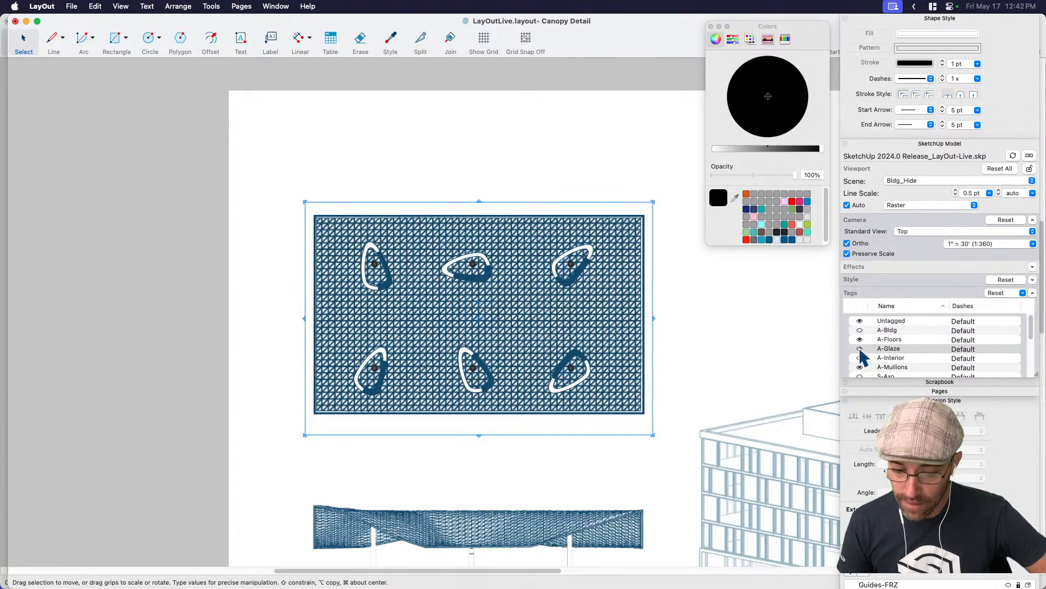
left_click(860, 349)
scroll(590, 368, "up", 2)
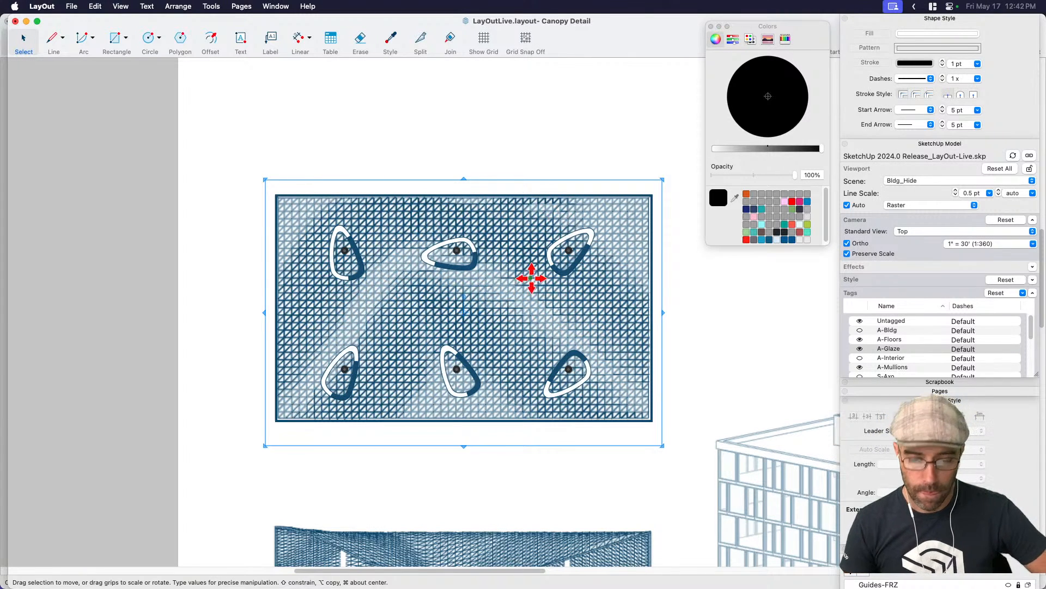
Move the upper plan viewport upward to expose the drawing stacked beneath it, and undo the last changes.
left_click_drag(509, 300, 513, 195)
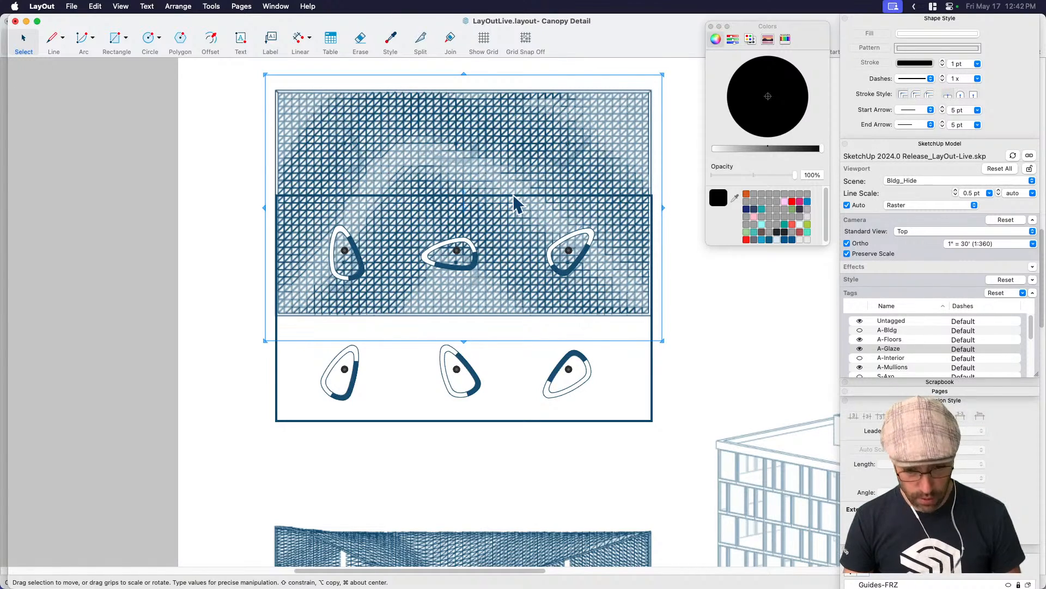
key("super+z")
key("super+z")
key("space")
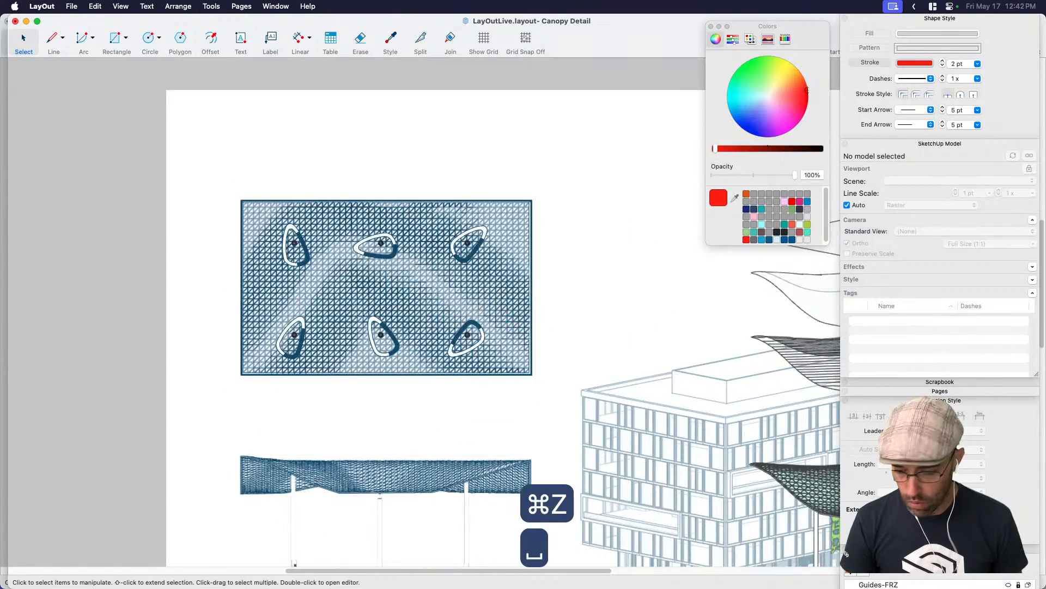
left_click(892, 292)
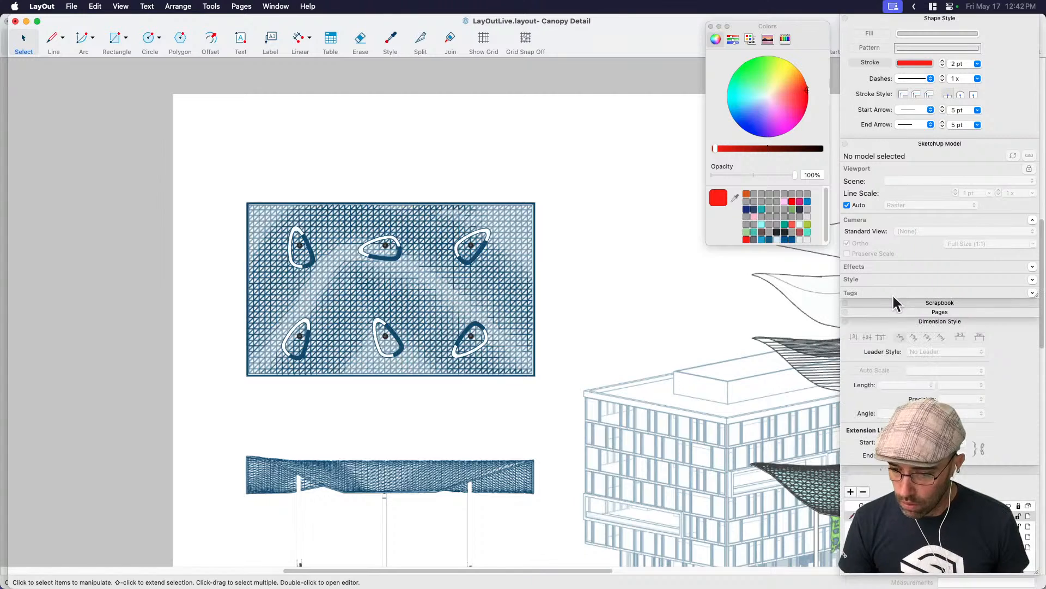
Copy the gradient-filled fade rectangle over the building axonometric and place the pasted copy over the canopy plan.
scroll(576, 354, "down", 1)
middle_click_drag(577, 362, 575, 365)
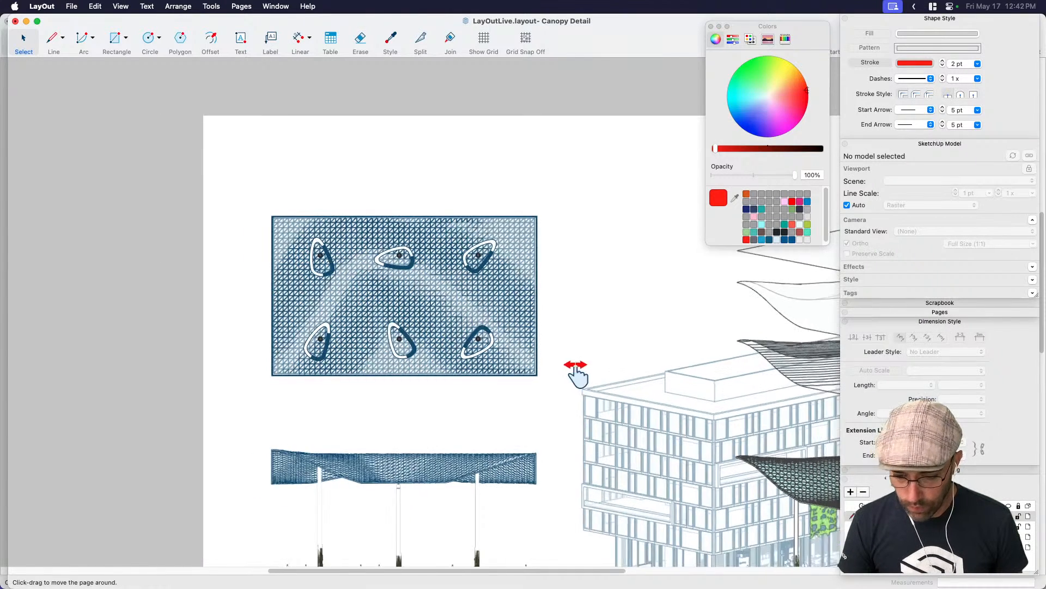
scroll(589, 387, "down", 3)
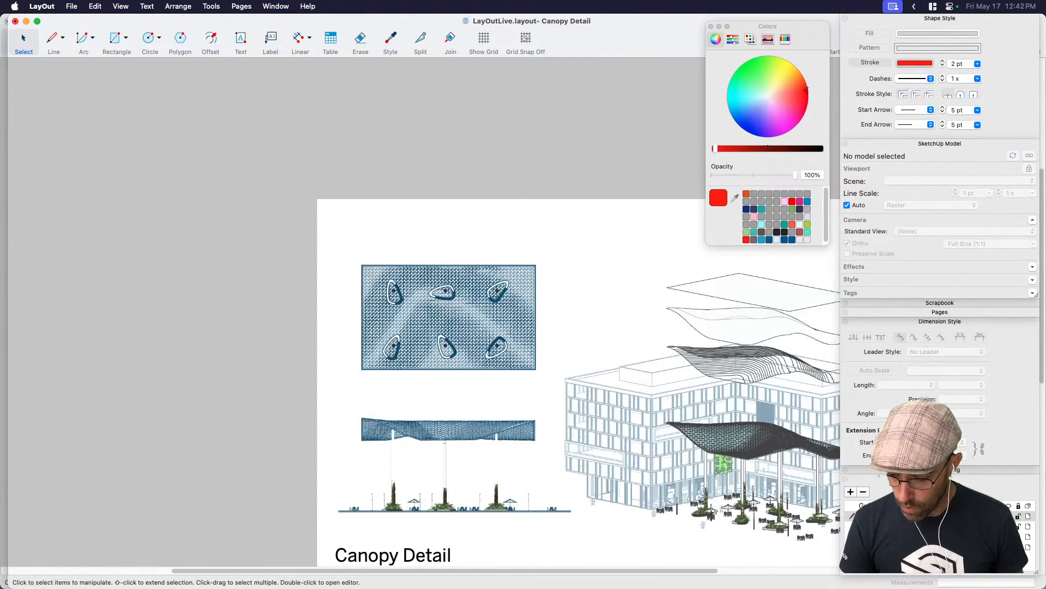
left_click(630, 409)
key("super+c")
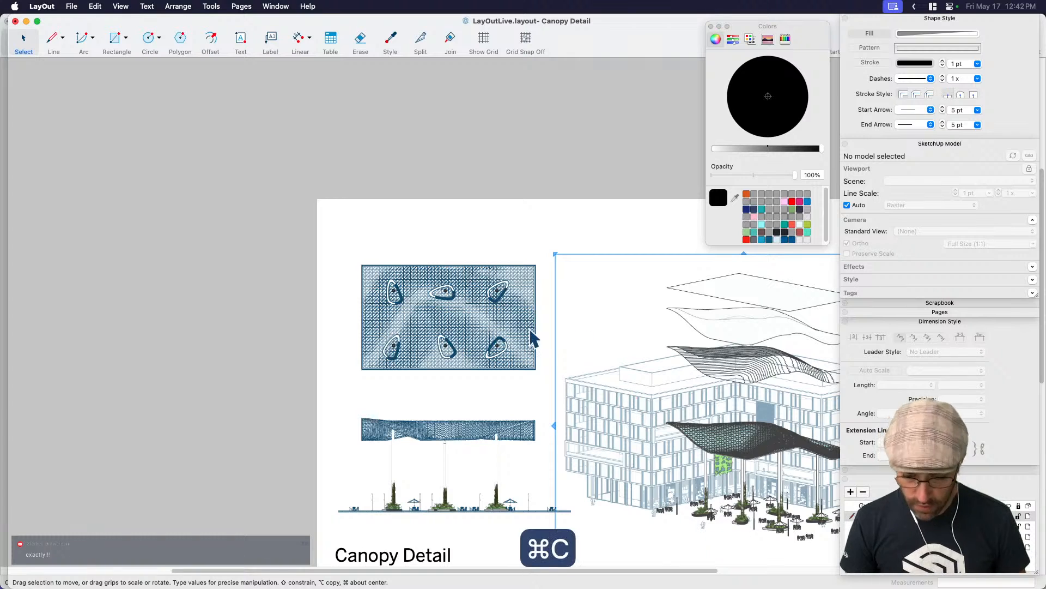
key("super+v")
left_click_drag(613, 410, 317, 198)
Resize the pasted fade rectangle from its upper, left and right edges so it closely frames the canopy plan.
middle_click_drag(334, 280, 369, 328)
left_click_drag(481, 87, 481, 297)
left_click_drag(291, 363, 364, 363)
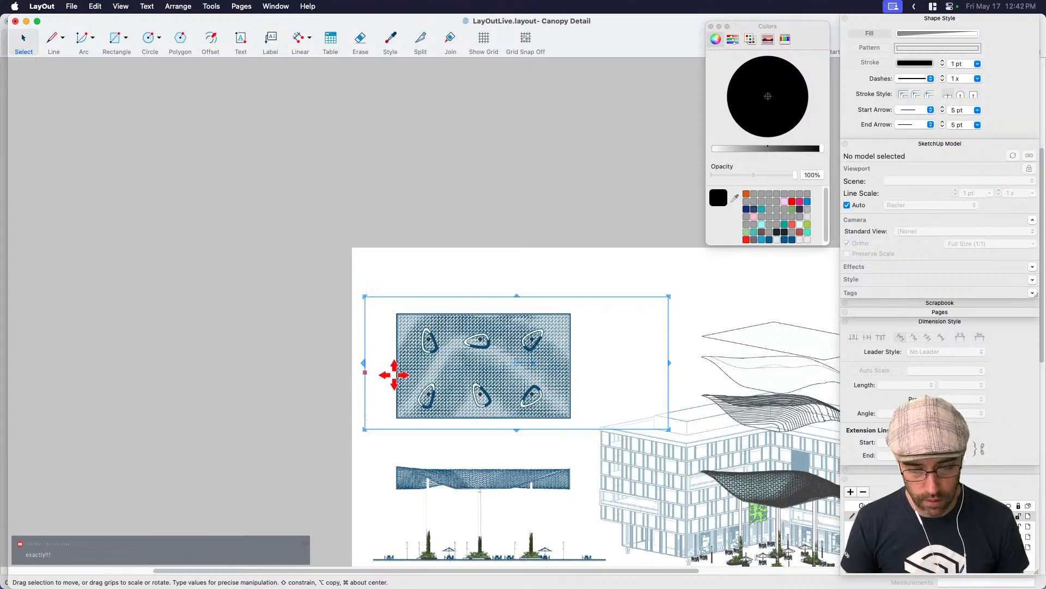
left_click_drag(670, 362, 592, 363)
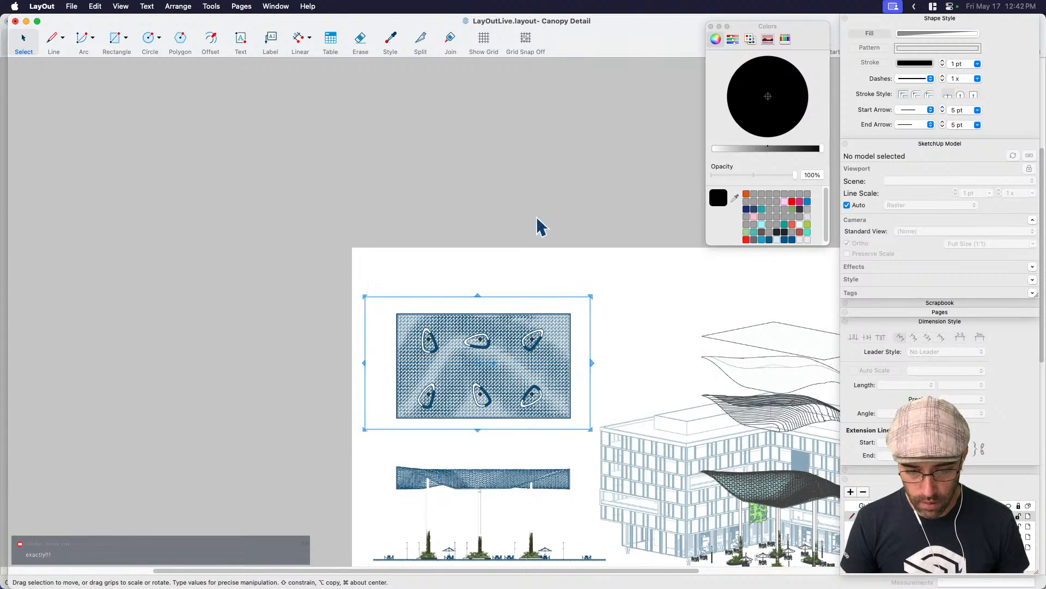
Move the shaded canopy plan viewport from the SU-Above layer to the SU-Below layer.
scroll(523, 404, "up", 5)
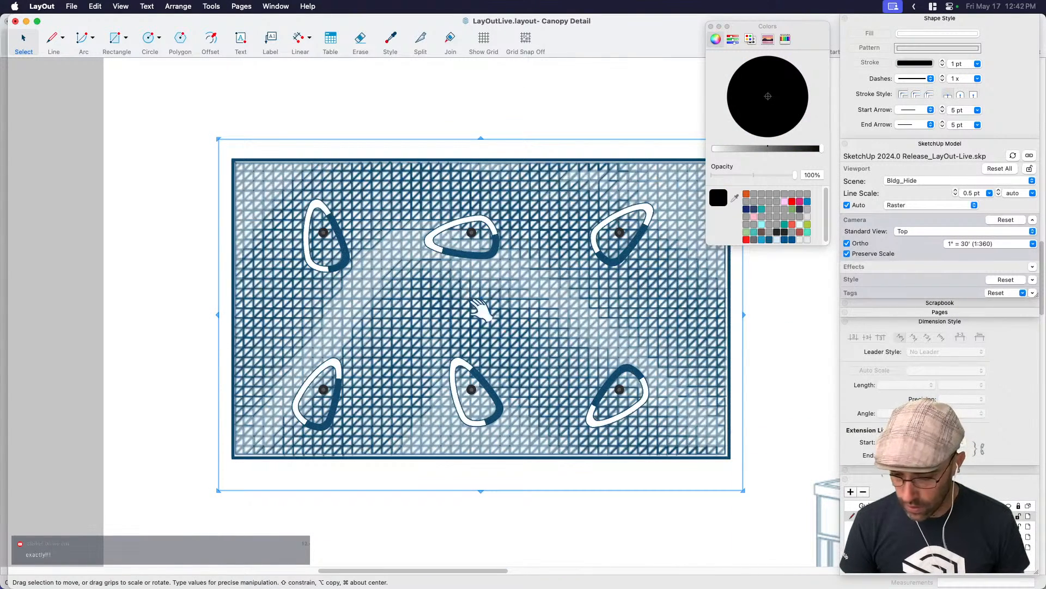
right_click(478, 308)
mouse_move(556, 337)
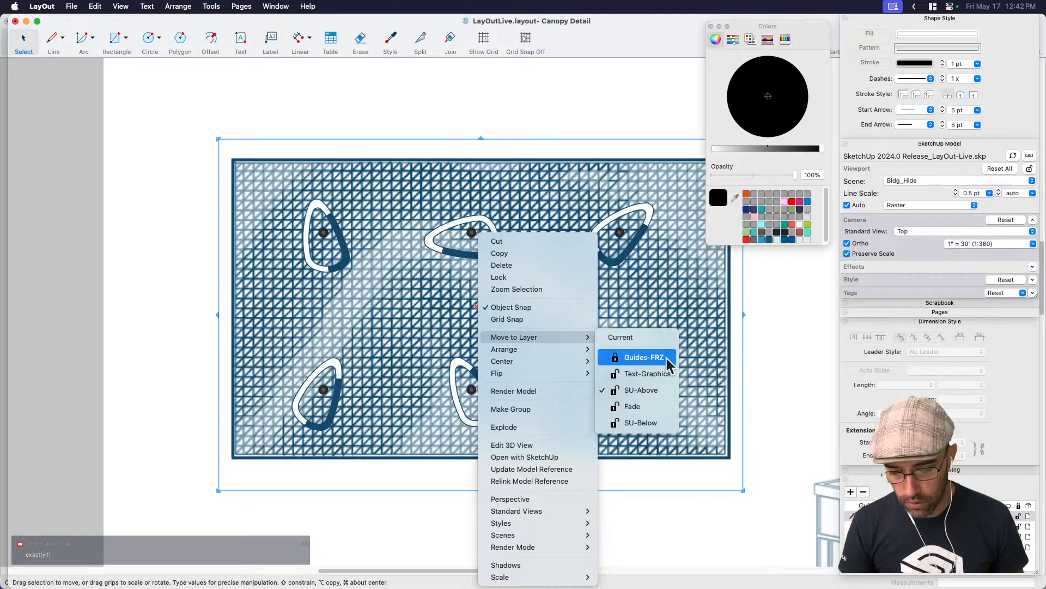
left_click(641, 423)
scroll(532, 310, "down", 2)
left_click(228, 312)
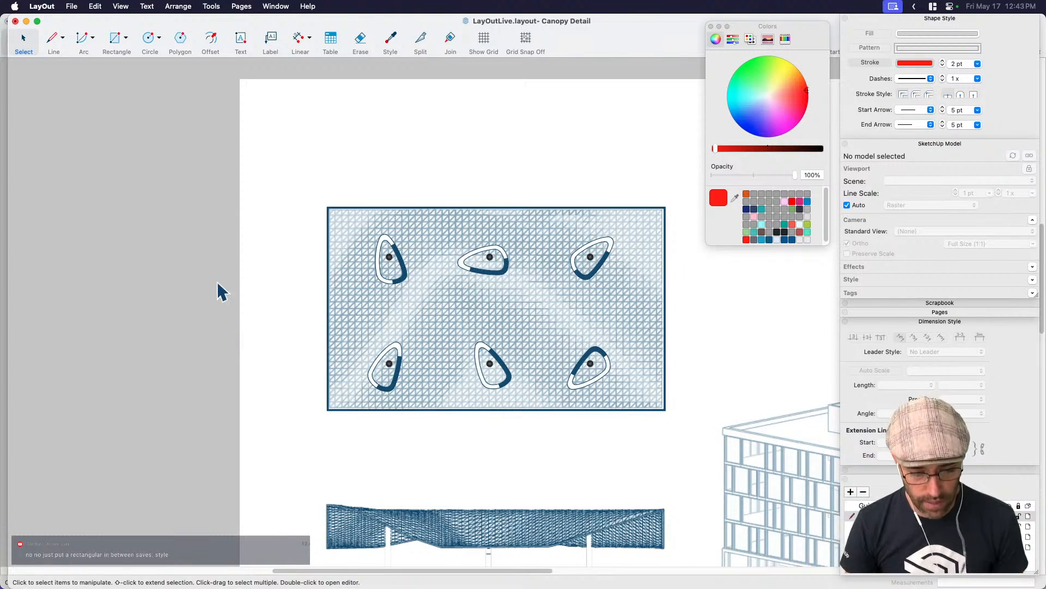
Collapse the SketchUp Model settings to make room for the layer list and close the Colors window.
scroll(221, 291, "down", 3)
scroll(220, 291, "right", 1)
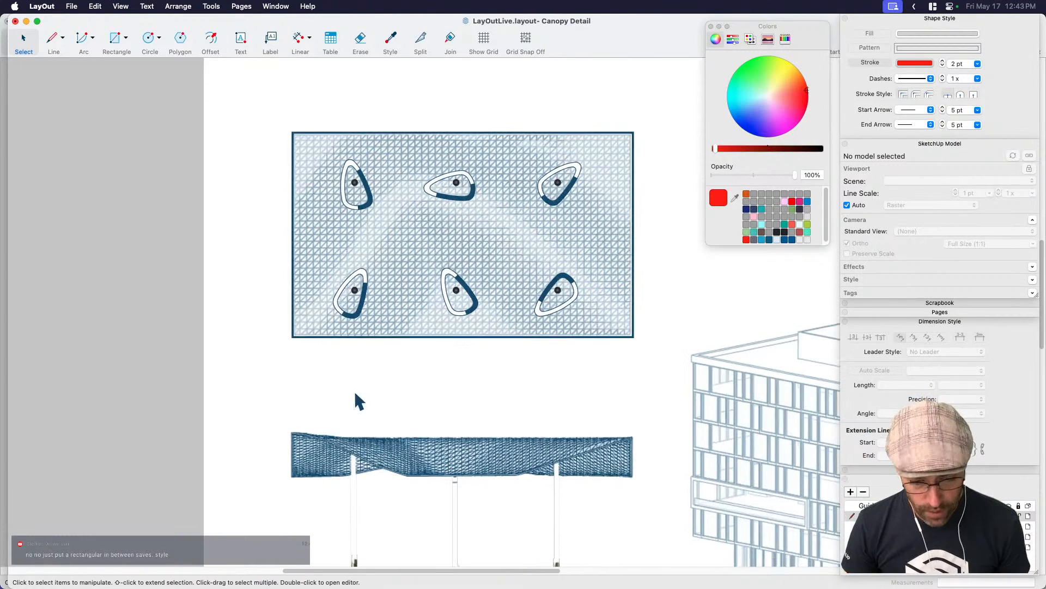
left_click(937, 145)
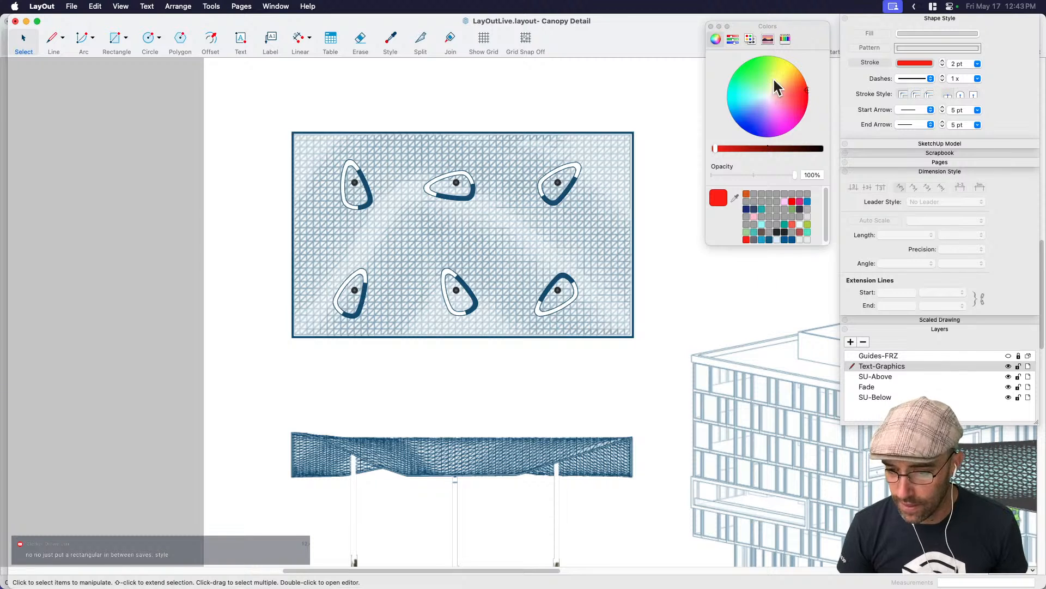
left_click(710, 27)
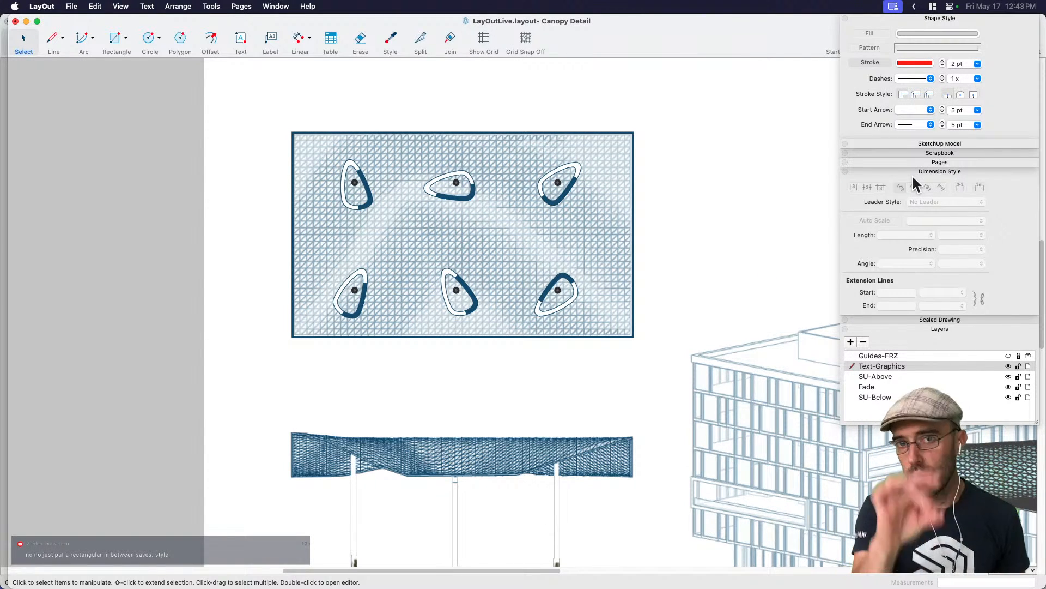
left_click(708, 220)
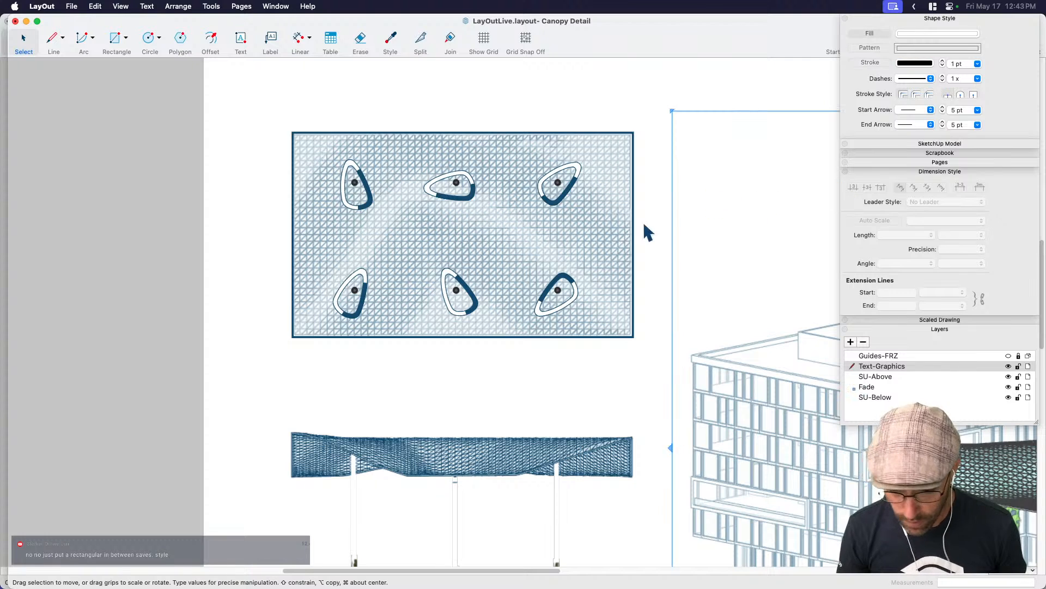
left_click(652, 128)
Set the document's length units to Fractional format with 1" precision in Document Setup.
key("d")
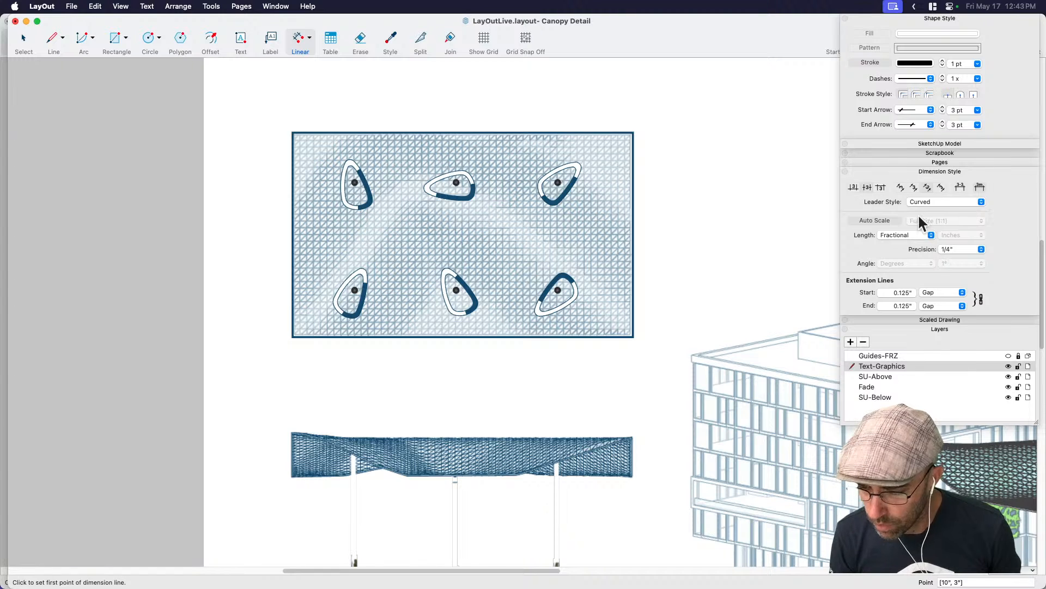
key("space")
left_click(276, 7)
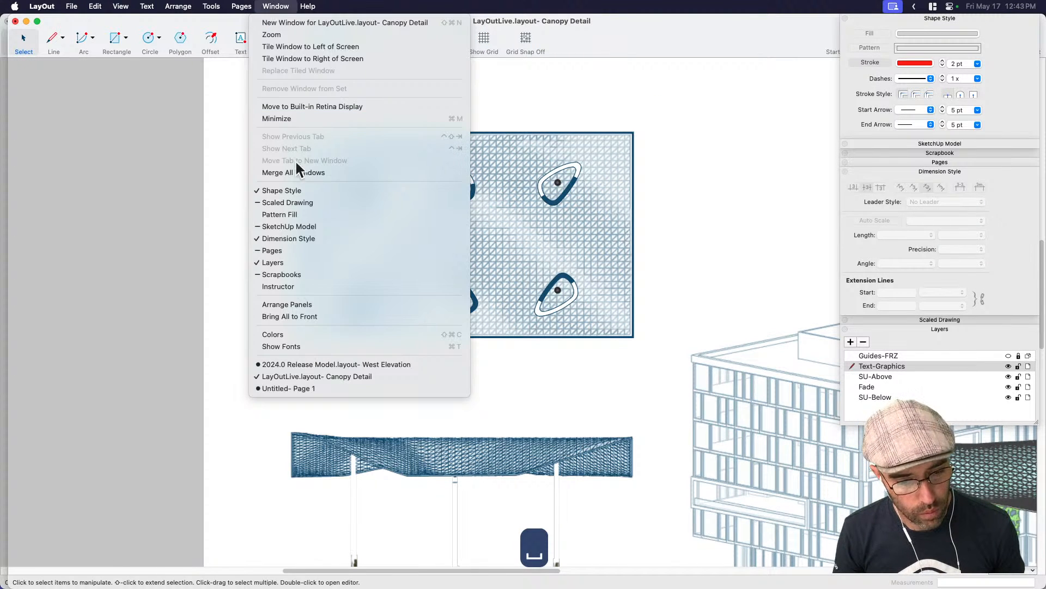
left_click(95, 6)
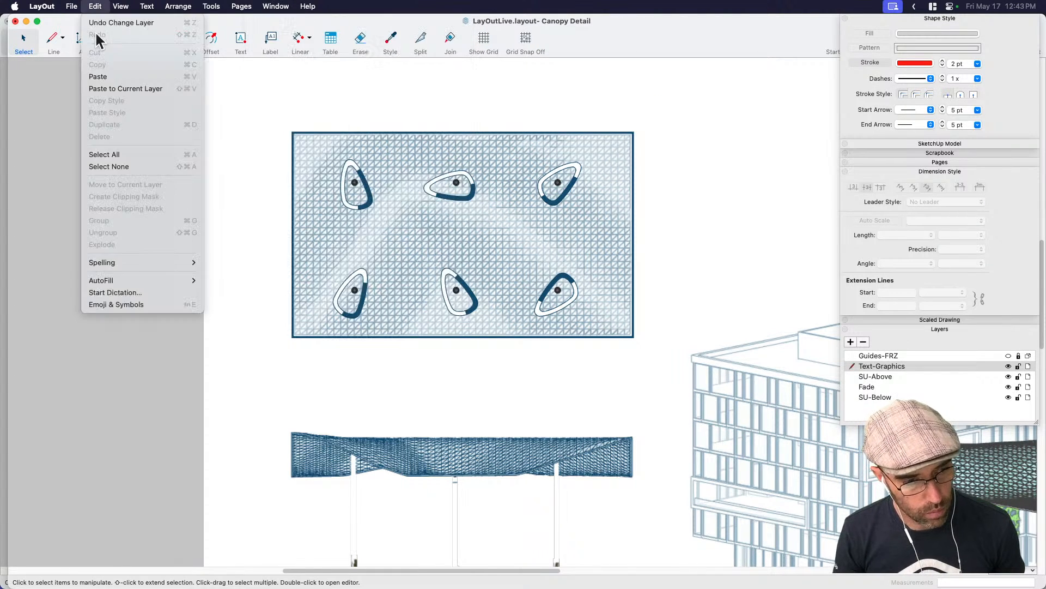
left_click(110, 184)
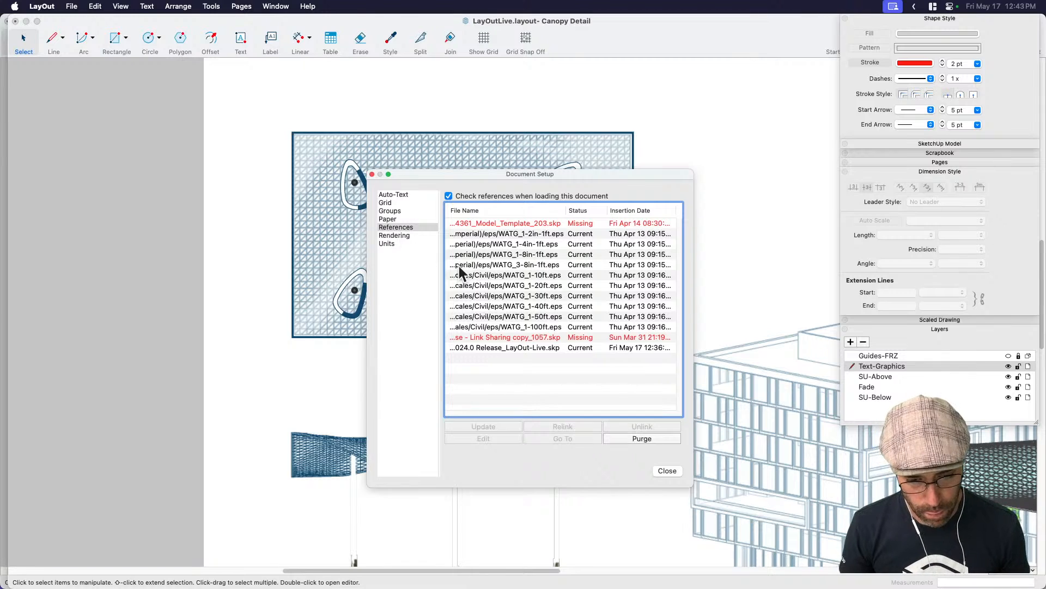
left_click(409, 236)
left_click(408, 244)
left_click(515, 207)
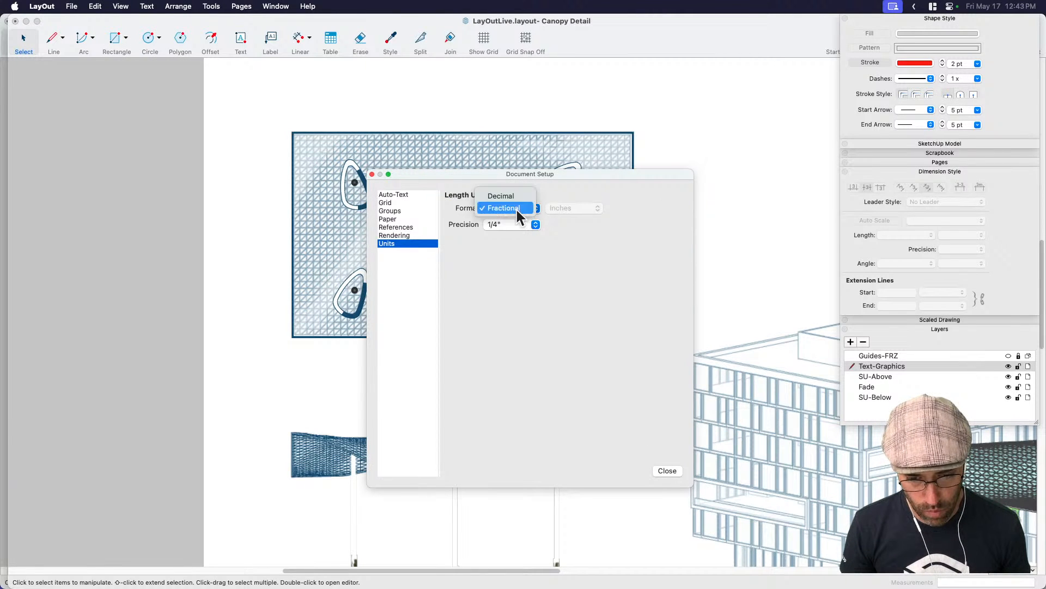
left_click(515, 208)
left_click(513, 225)
left_click(514, 210)
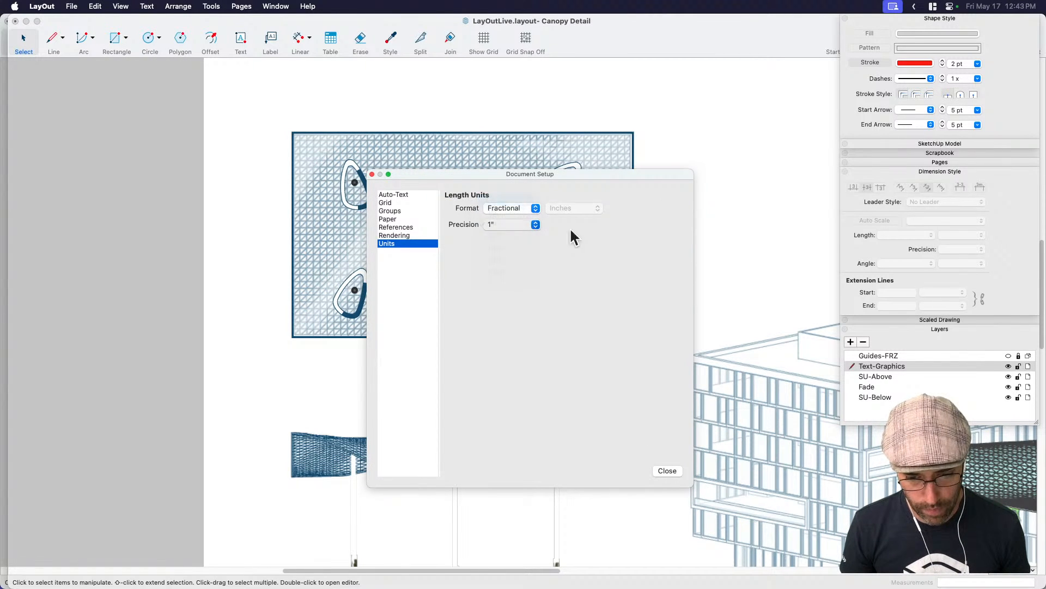
left_click(667, 471)
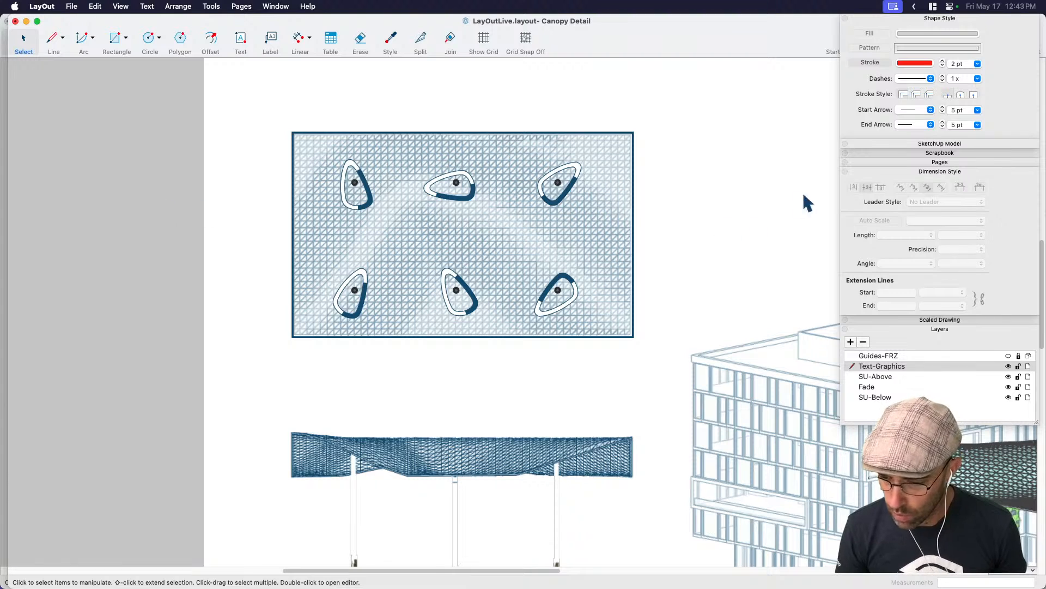
Set the linear dimension style to Architectural length units with 1" precision.
key("d")
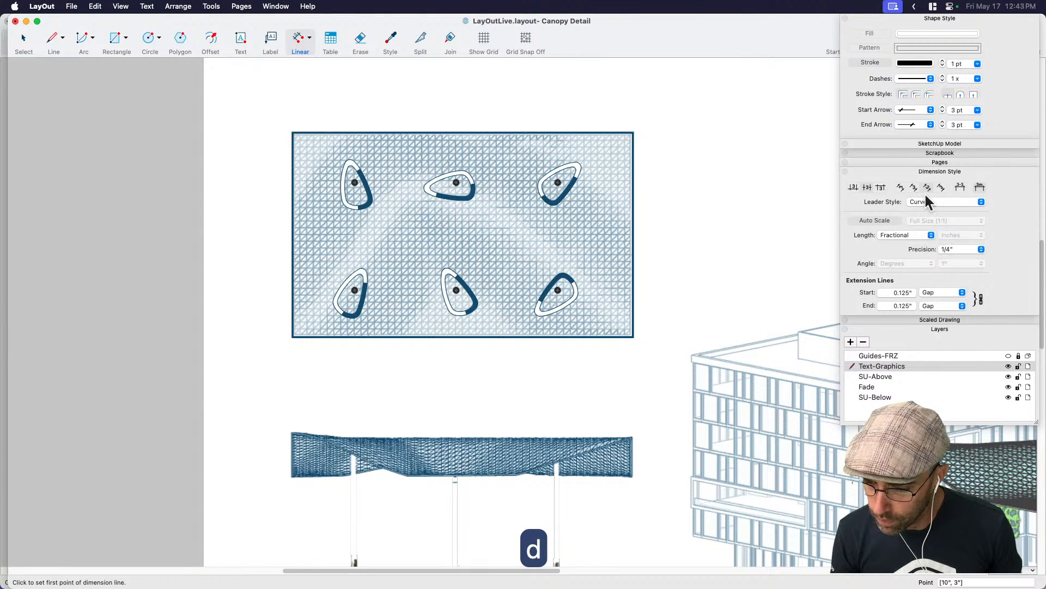
left_click(910, 234)
left_click(902, 201)
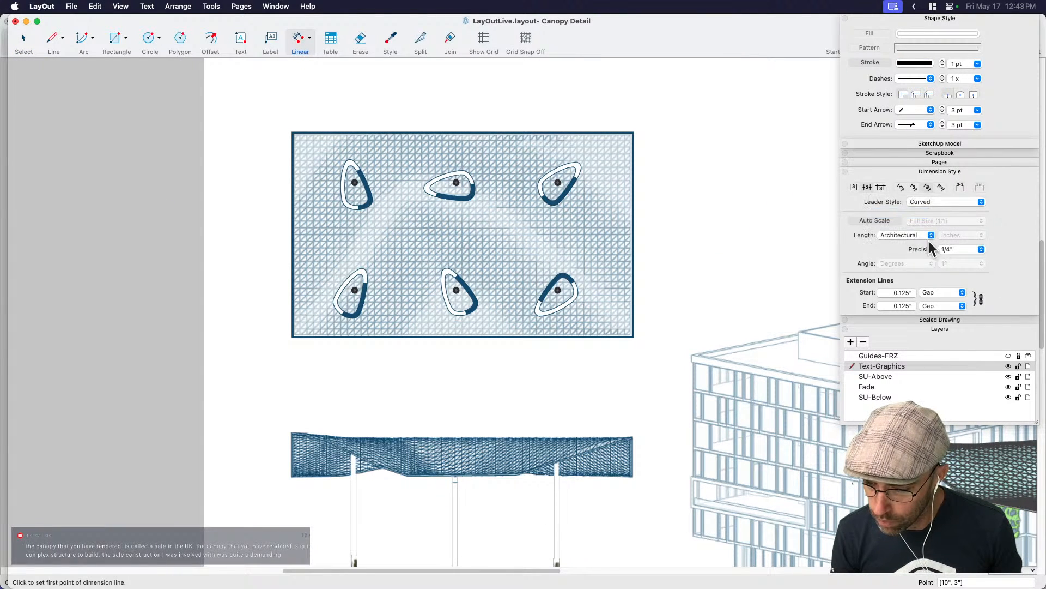
left_click(965, 249)
left_click(969, 227)
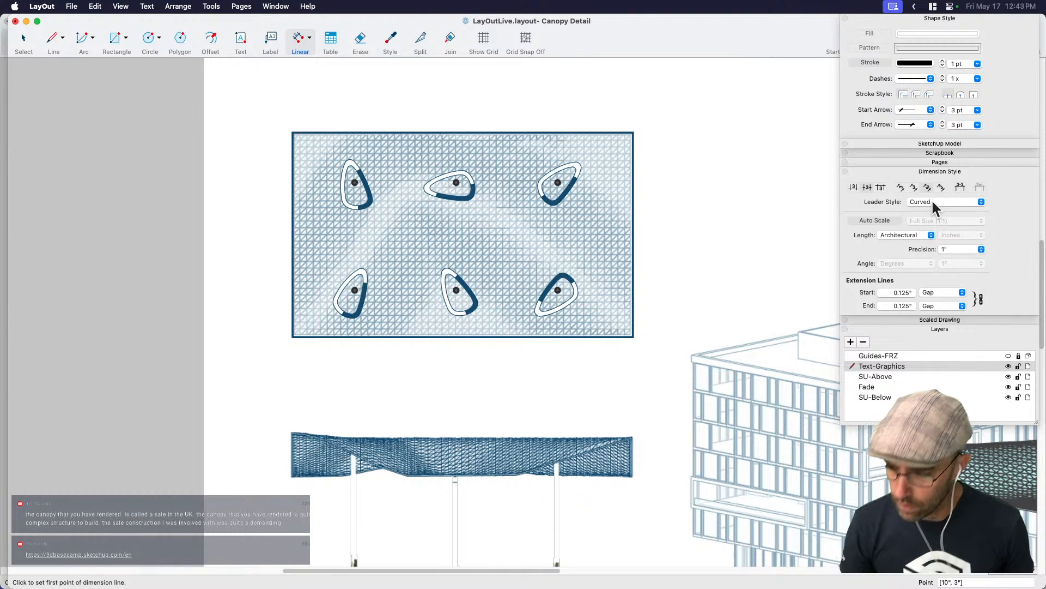
Set the linear dimension's stroke colour to the saved dark blue swatch and close the colour picker.
left_click(915, 63)
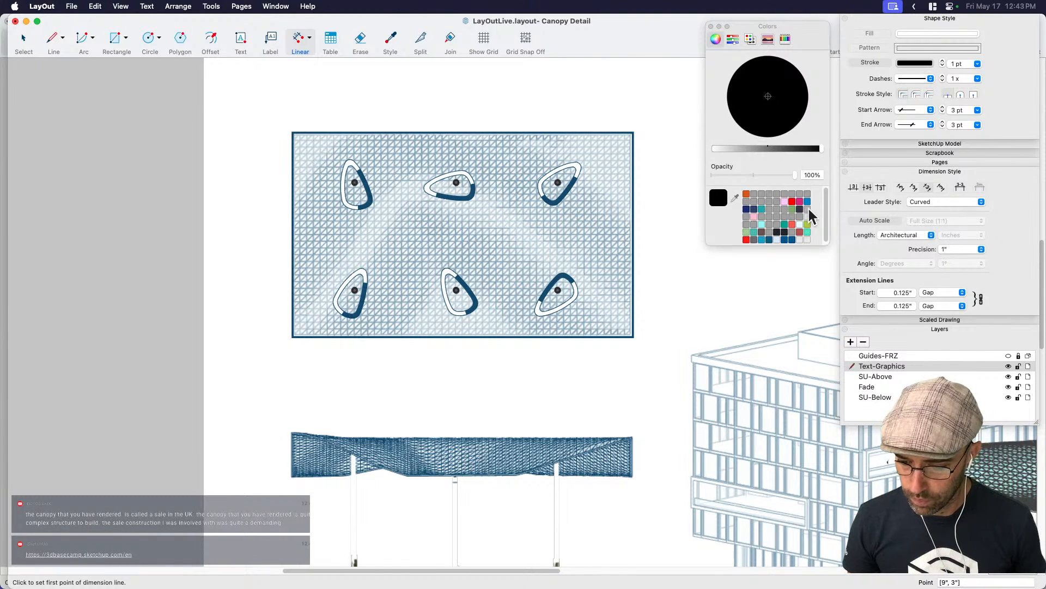
left_click(771, 240)
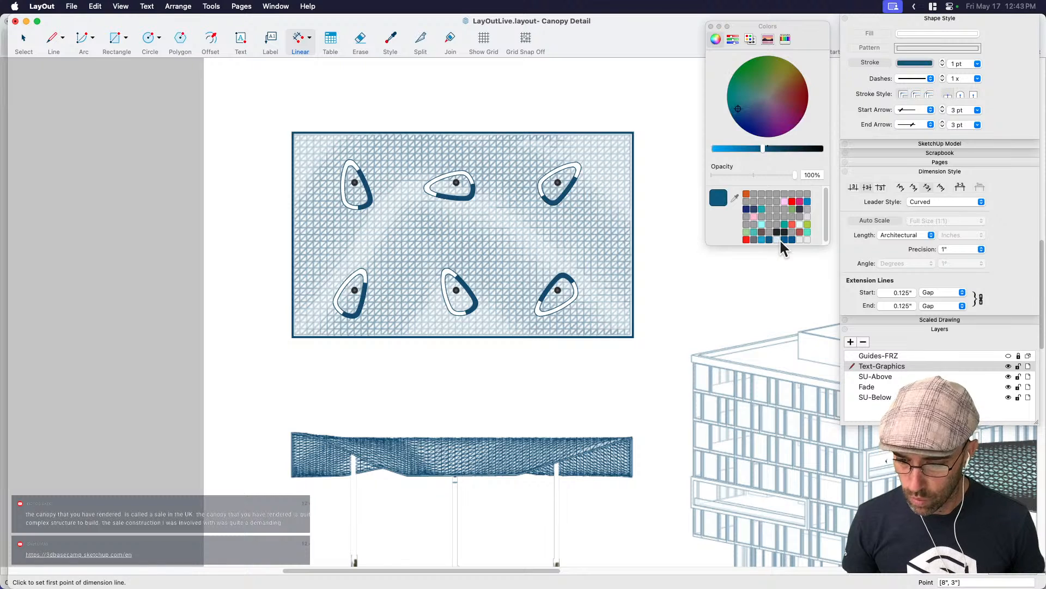
left_click(711, 26)
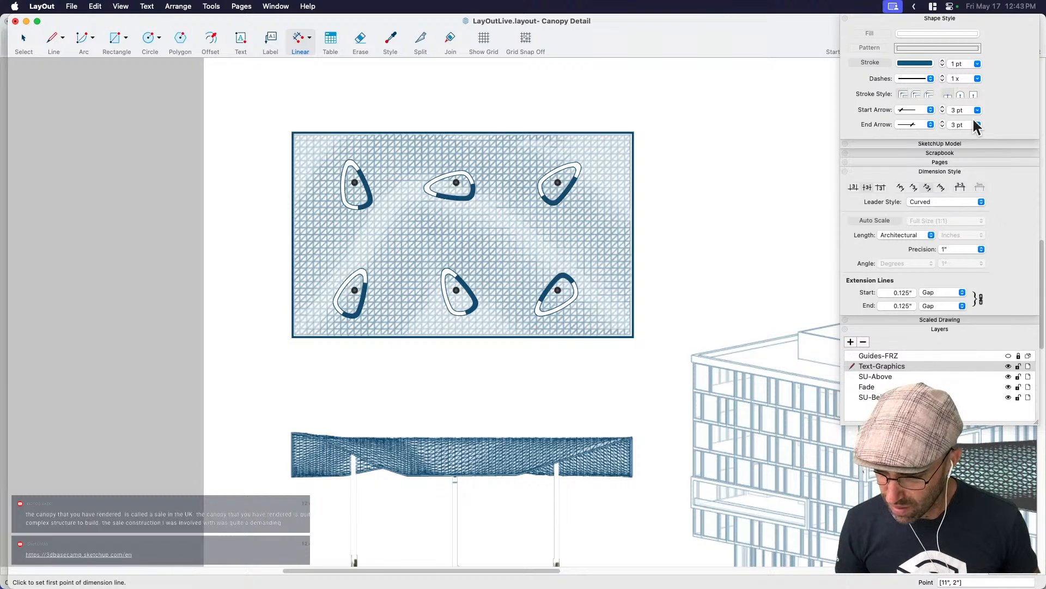
Add a horizontal linear dimension across the full width of the canopy plan, placed just below its lower edge.
left_click(292, 337)
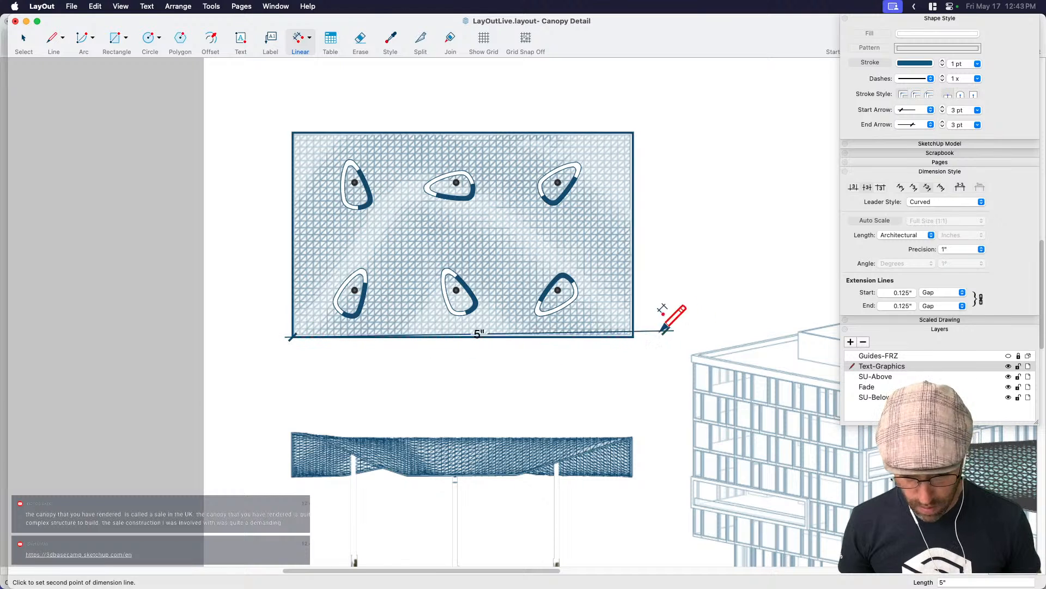
left_click(634, 337)
left_click(626, 376)
key("space")
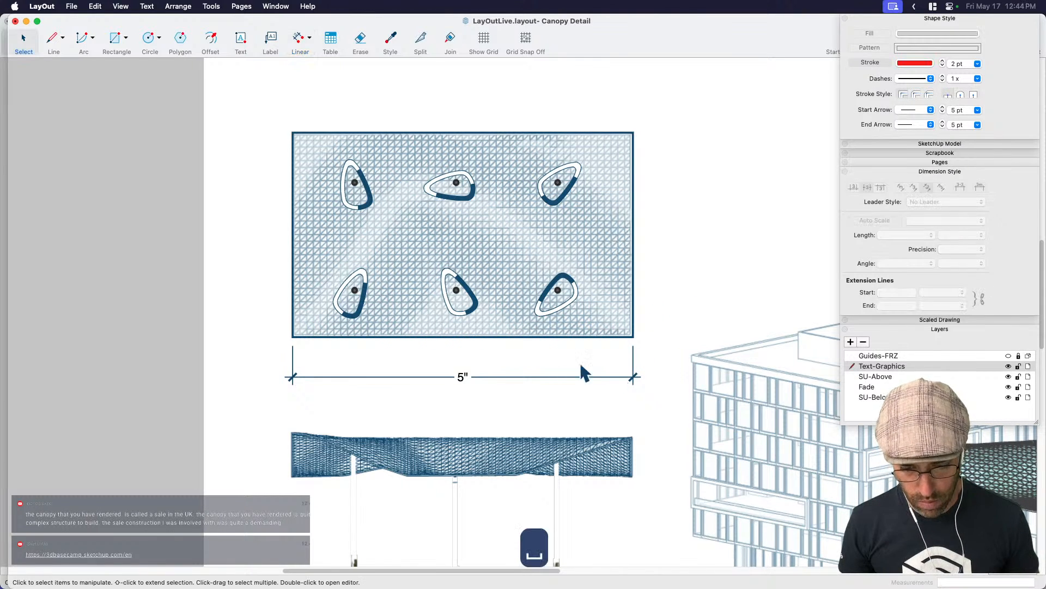
left_click(525, 338)
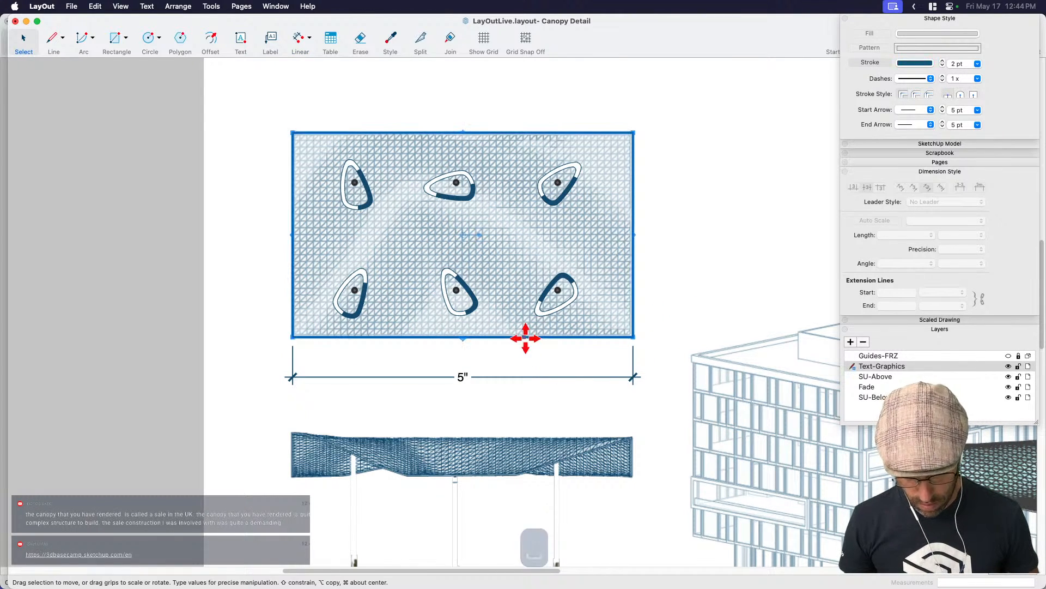
right_click(613, 336)
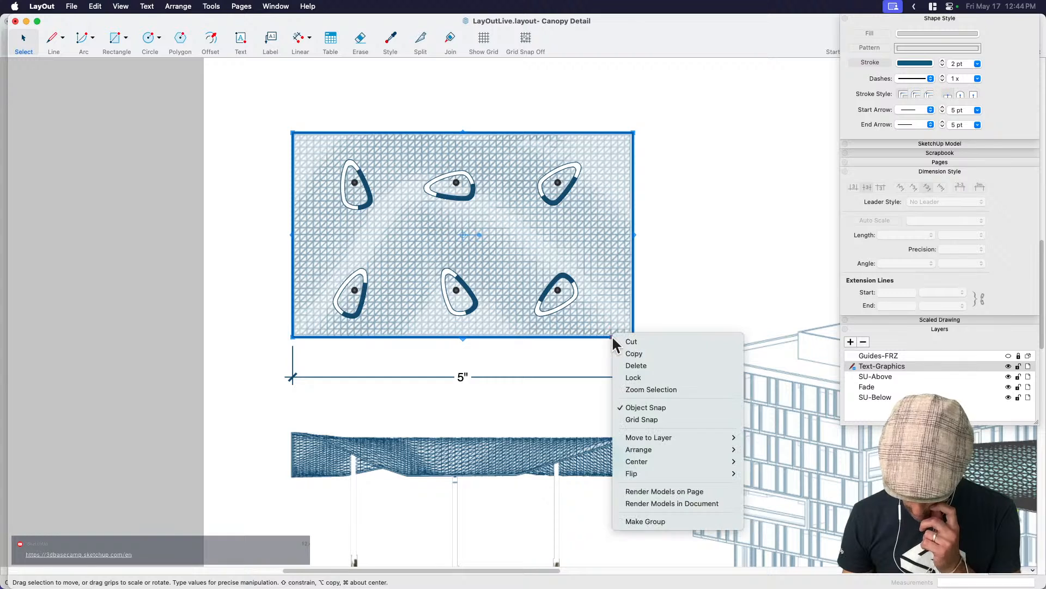
mouse_move(691, 444)
left_click(748, 295)
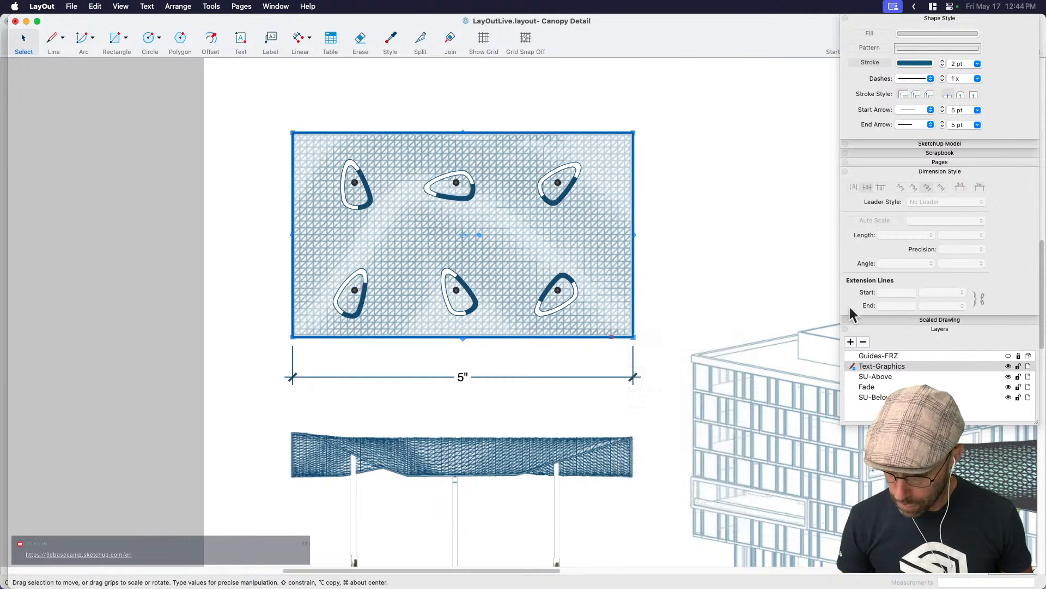
left_click(1008, 367)
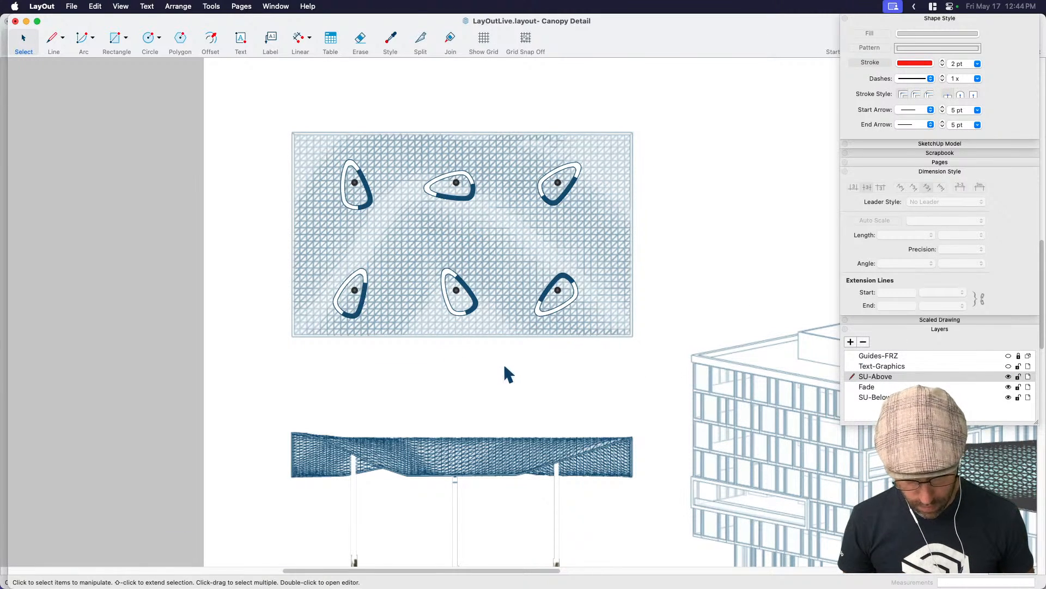
key("super+z")
Copy the 5" linear dimension below the canopy plan and delete it from the sheet.
left_click(501, 377)
key("super+c")
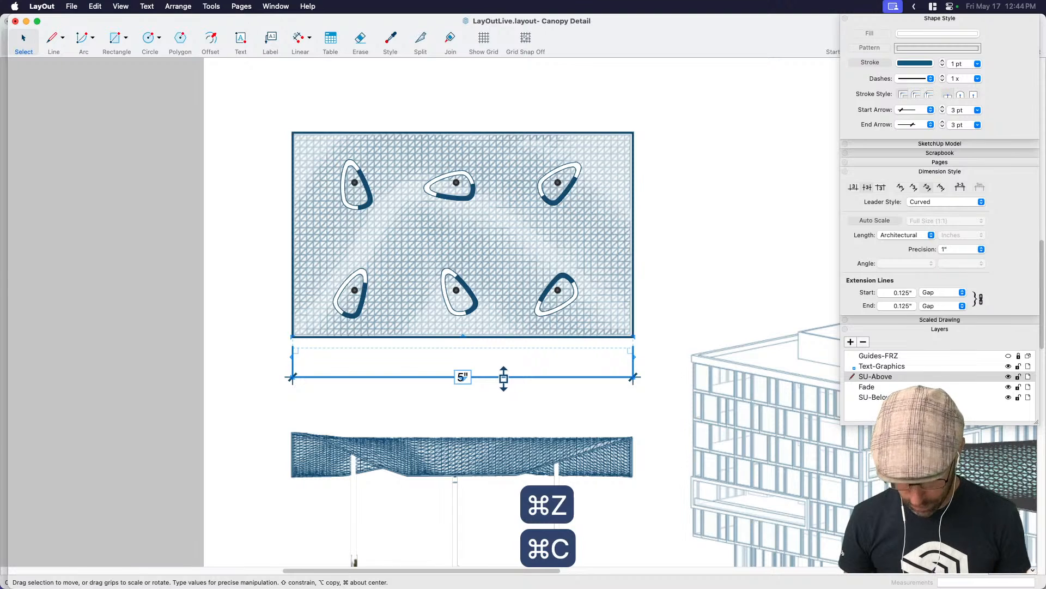
key("BackSpace")
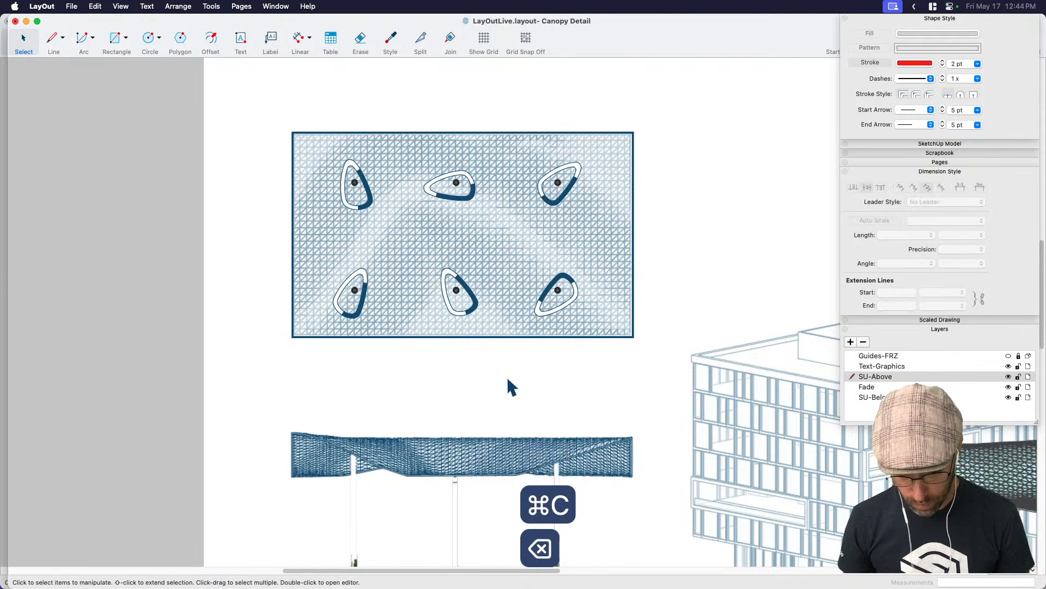
Hide the Text-Graphics and Fade layers so that dimensions can snap directly to the canopy model viewport.
left_click(1009, 367)
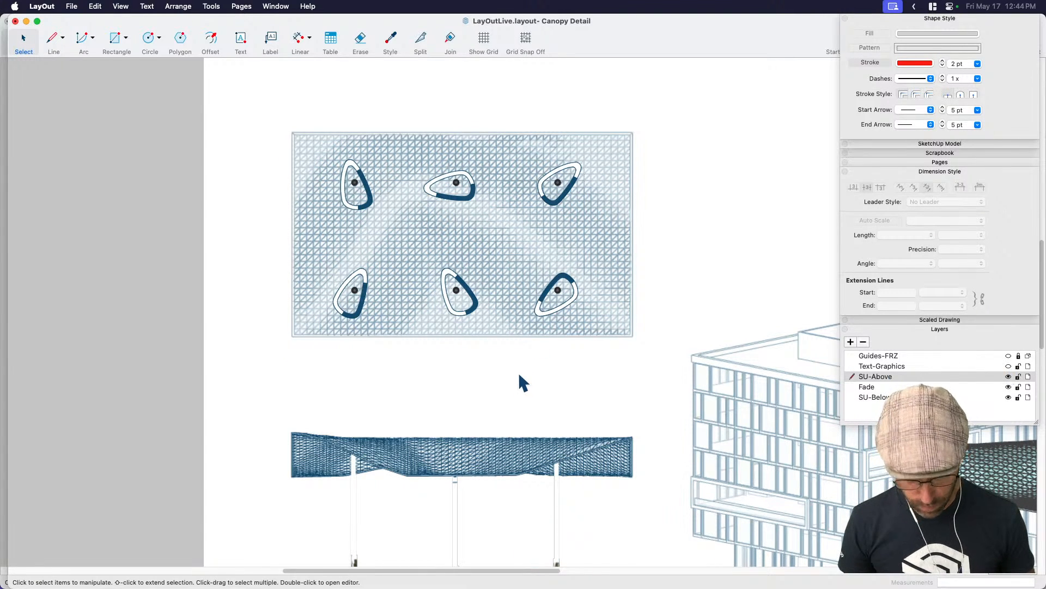
key("d")
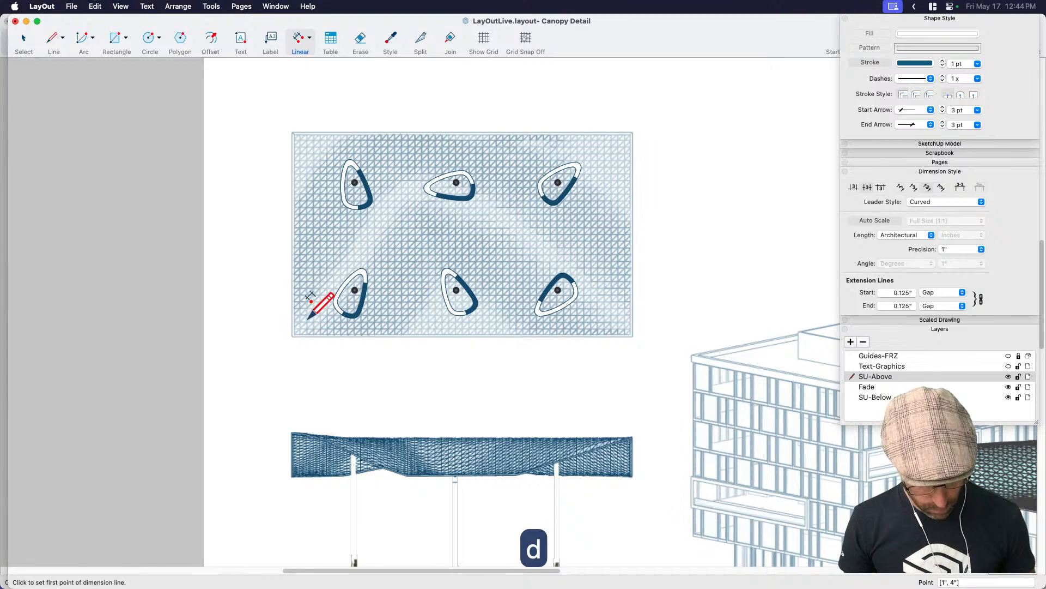
key("space")
left_click(1008, 387)
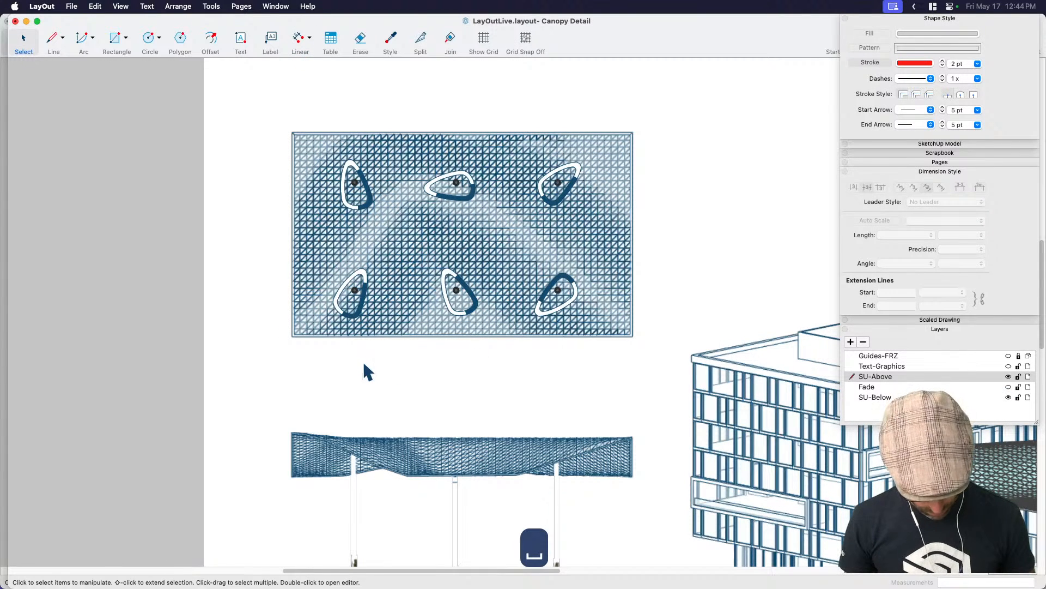
Dimension the canopy plan's full width between its two lower model corners, placing the linear dimension just below the plan.
key("d")
left_click(291, 337)
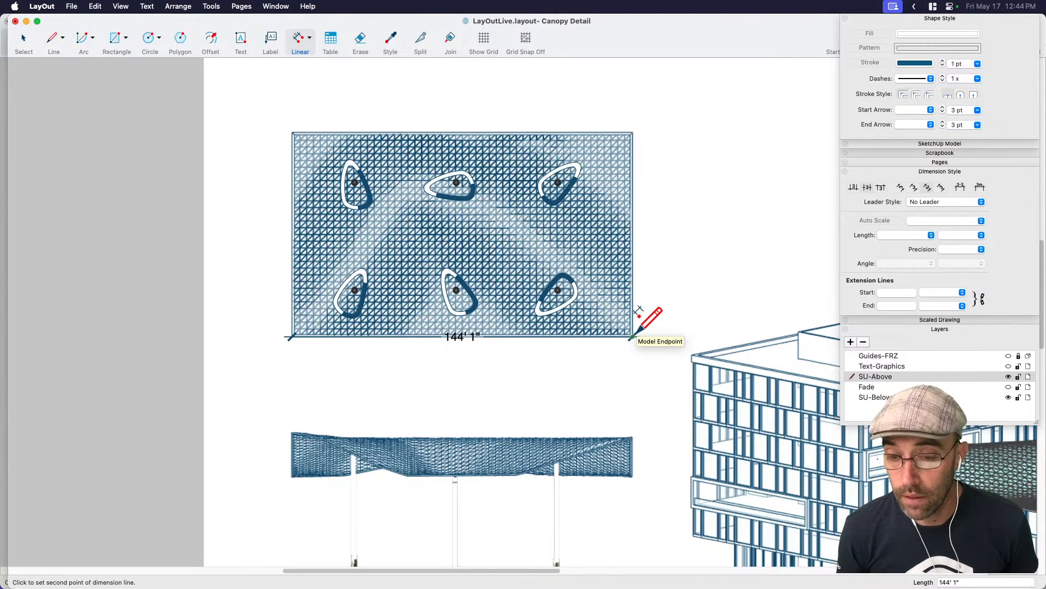
scroll(632, 339, "up", 5)
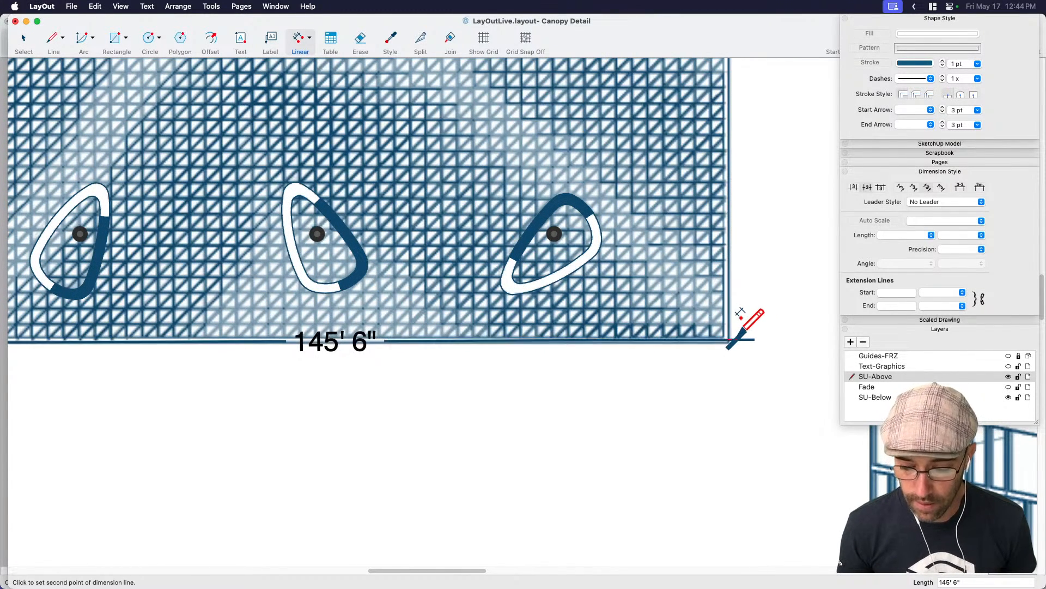
left_click(732, 337)
scroll(678, 395, "down", 3)
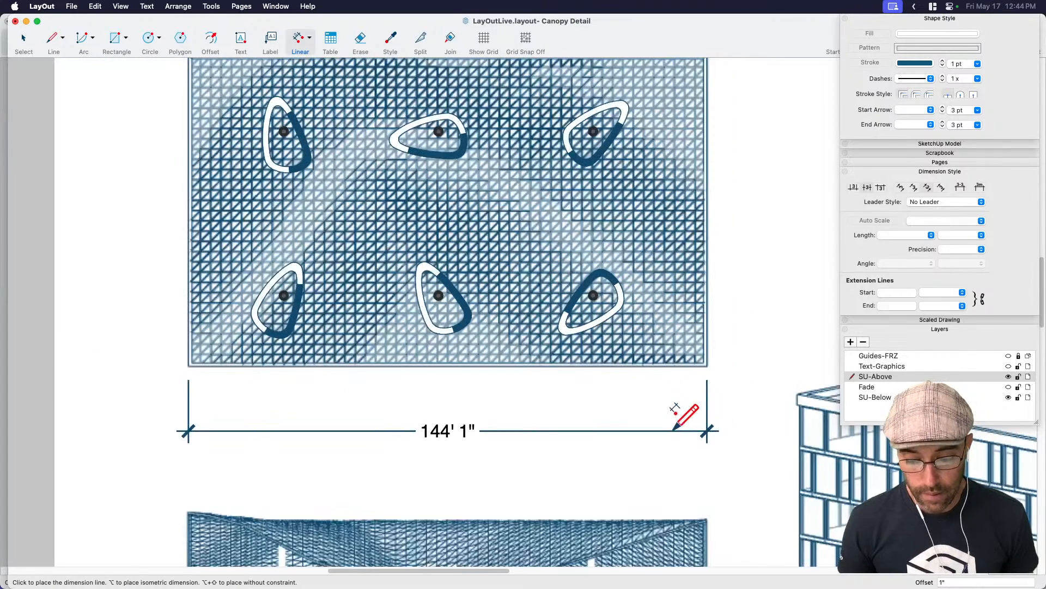
left_click(696, 374)
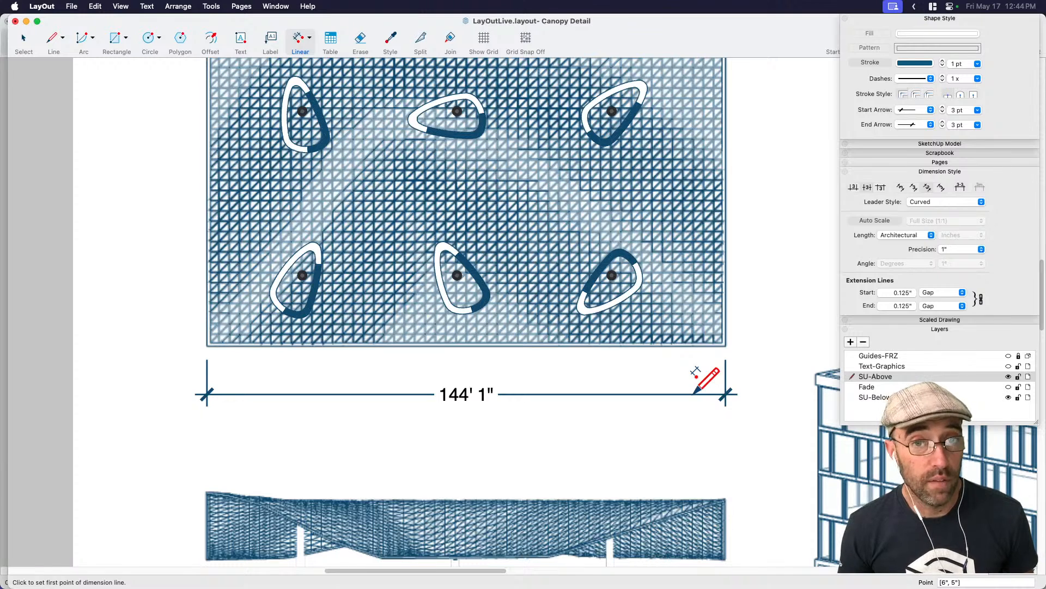
Check the available length precision options for the canopy width dimension.
key("space")
left_click(484, 394)
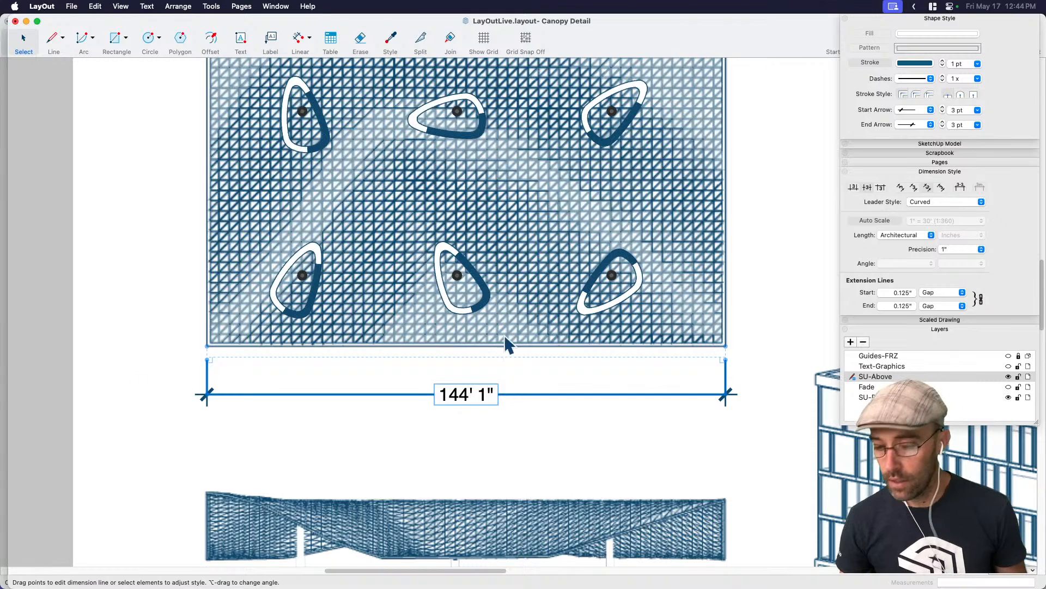
left_click(971, 251)
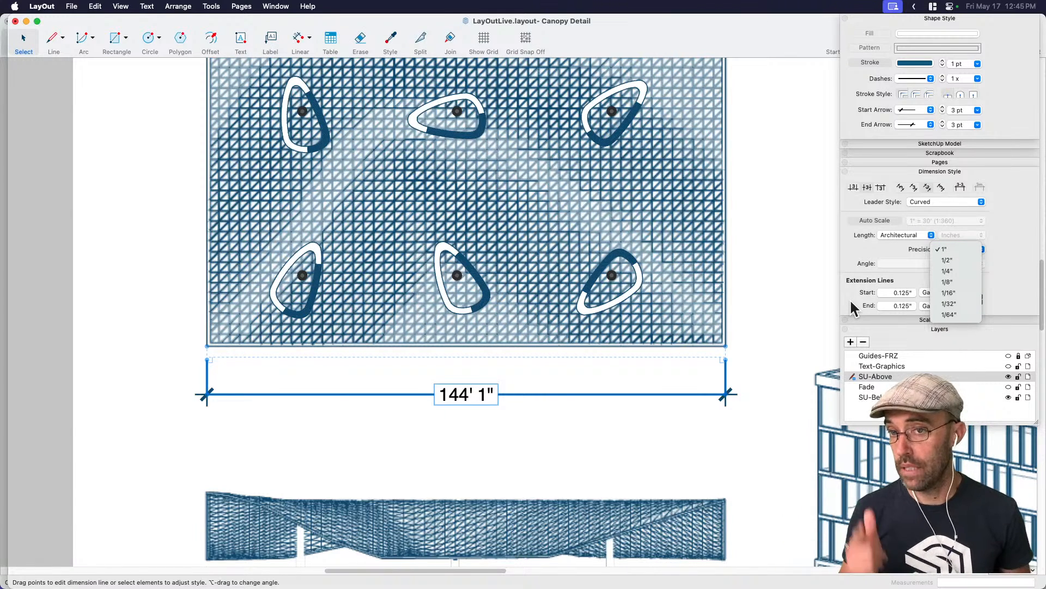
left_click(507, 409)
key("space")
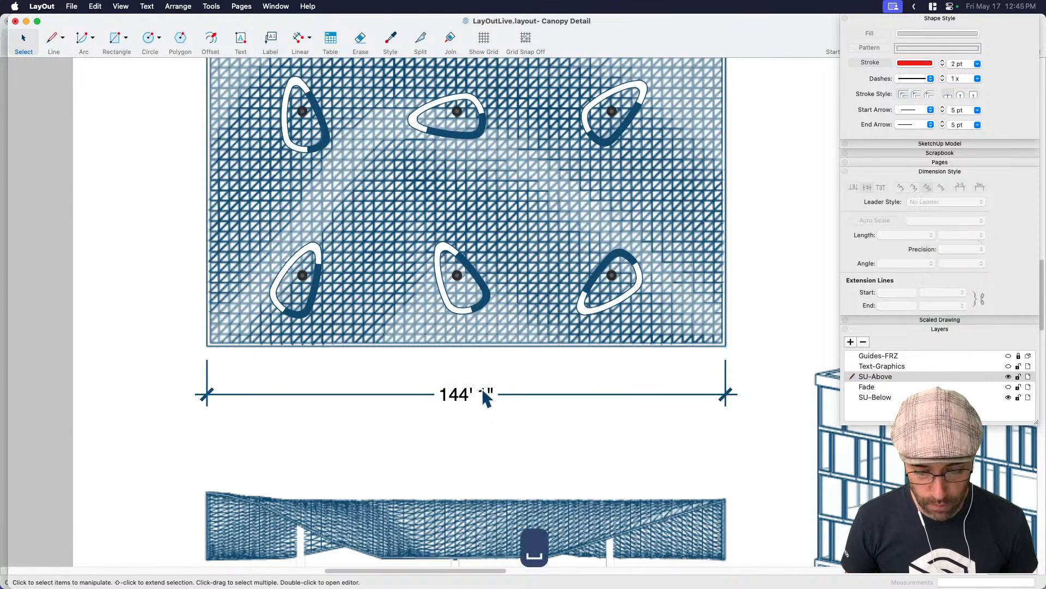
Override the canopy width dimension's text with 144'-0" followed by a line break.
left_click(483, 392)
double_click(468, 394)
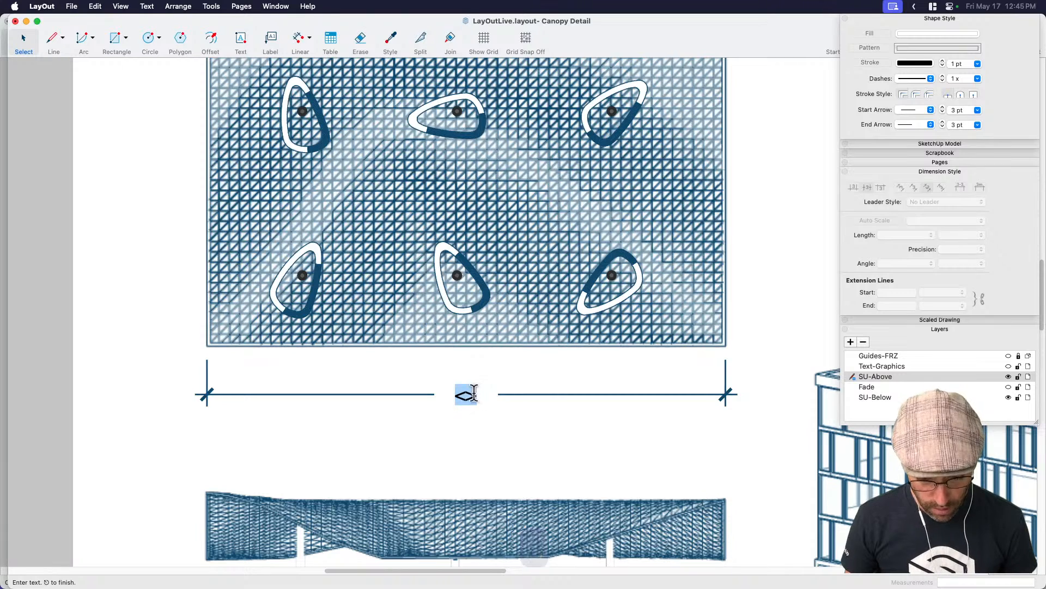
left_click(468, 394)
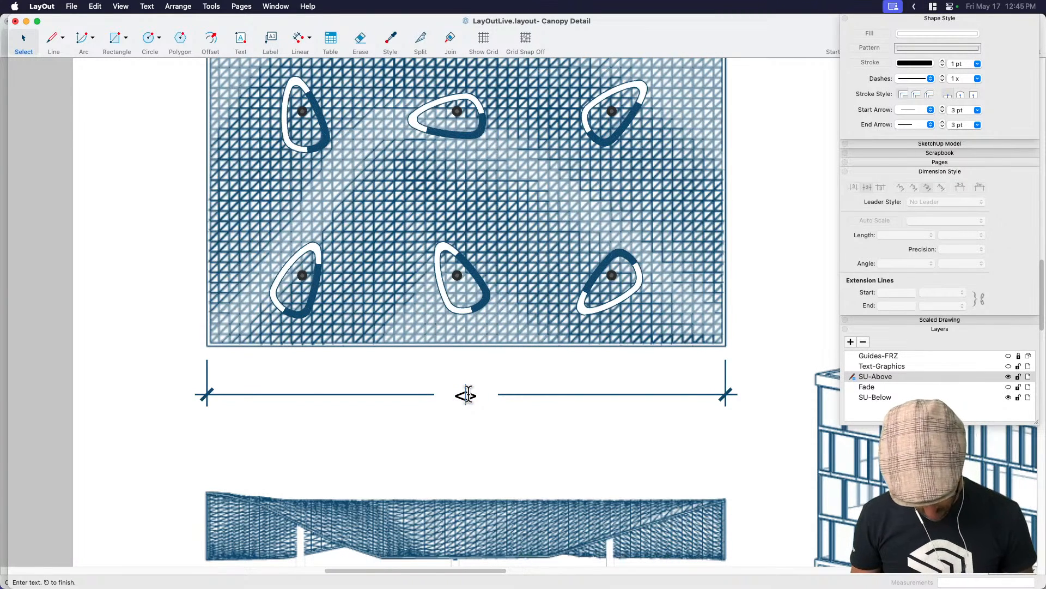
key("super+a")
type("144'")
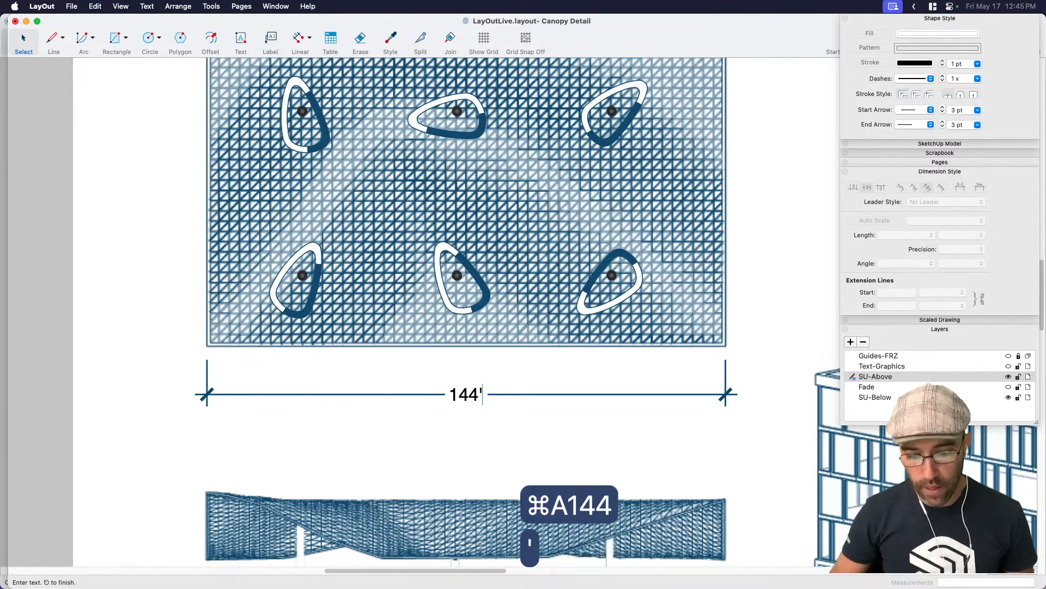
type("-")
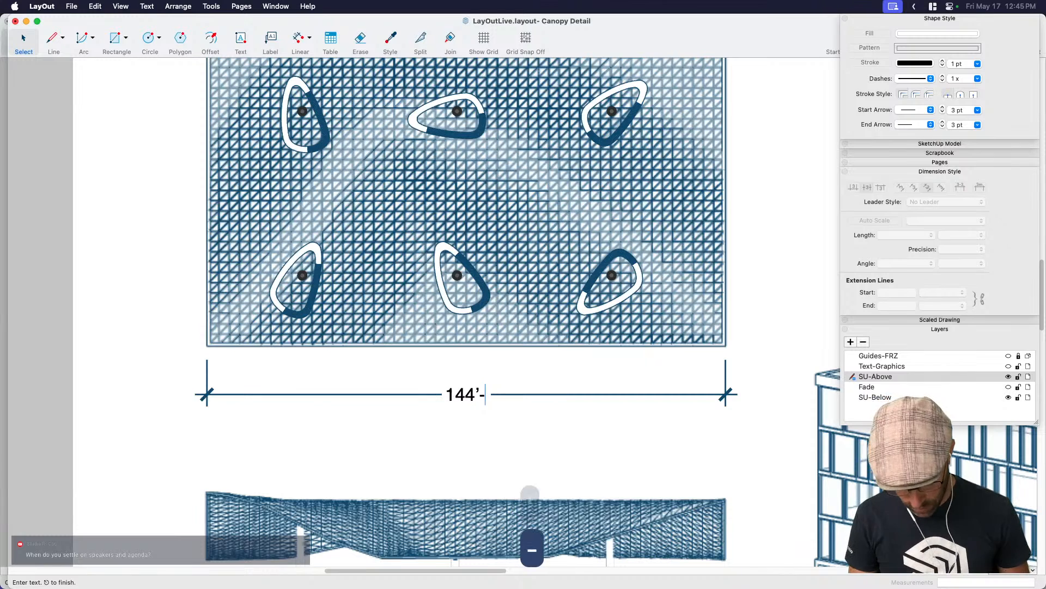
type("0\"")
key("Return")
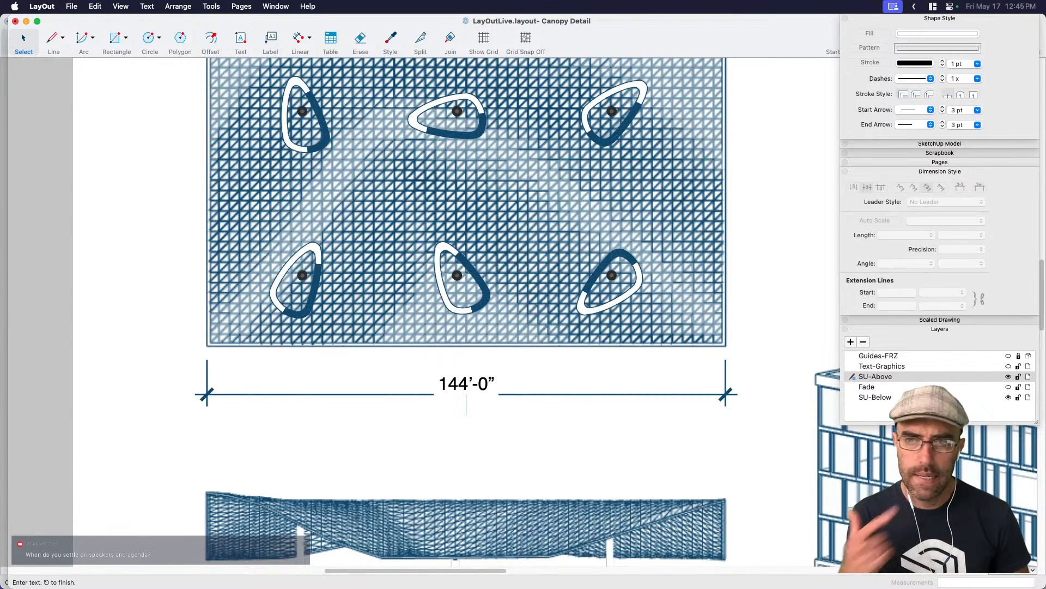
left_click(669, 402)
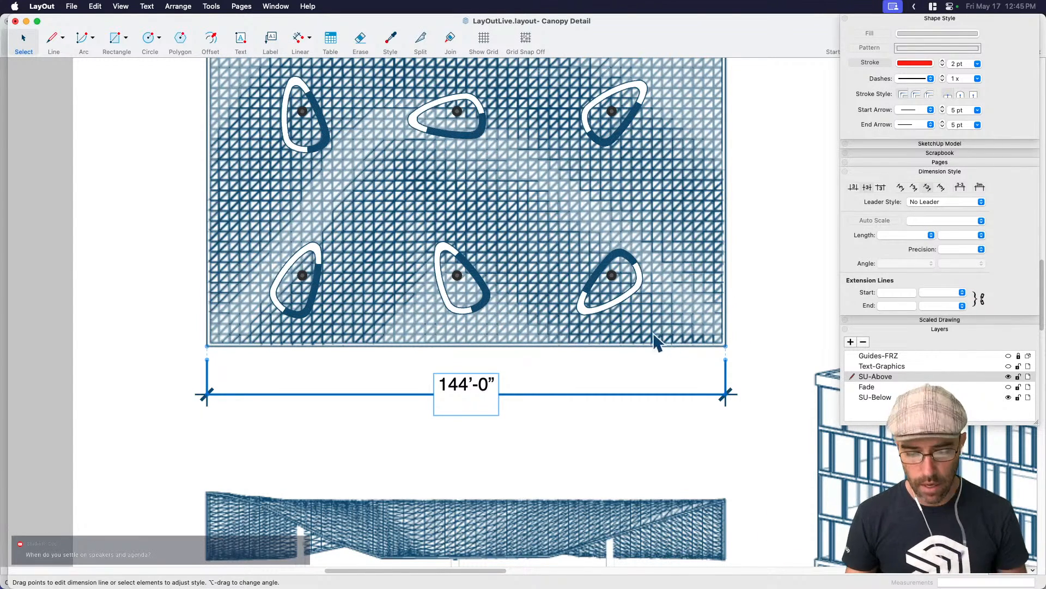
key("space")
Undo back past the dimension text override, and redo the hiding of the Fade layer and the width dimension.
key("super+z")
key("super+z")
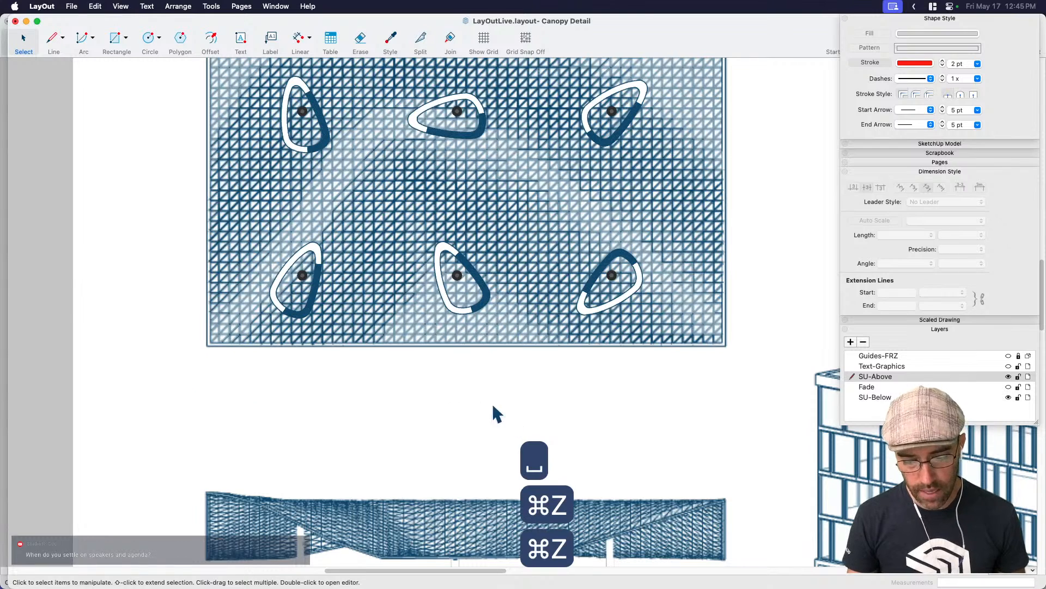
key("super+z")
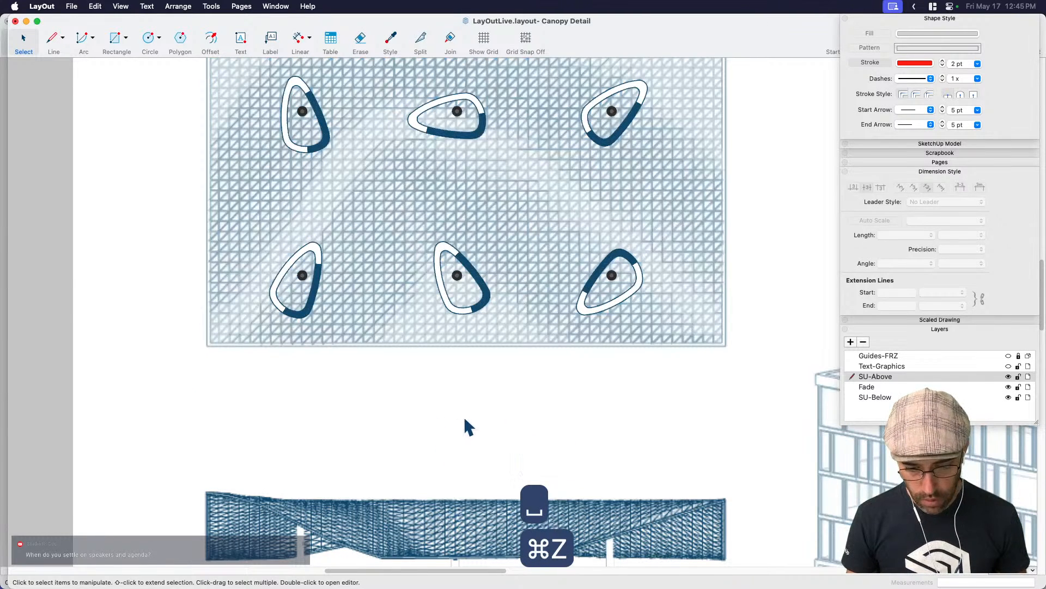
left_click(71, 6)
mouse_move(102, 11)
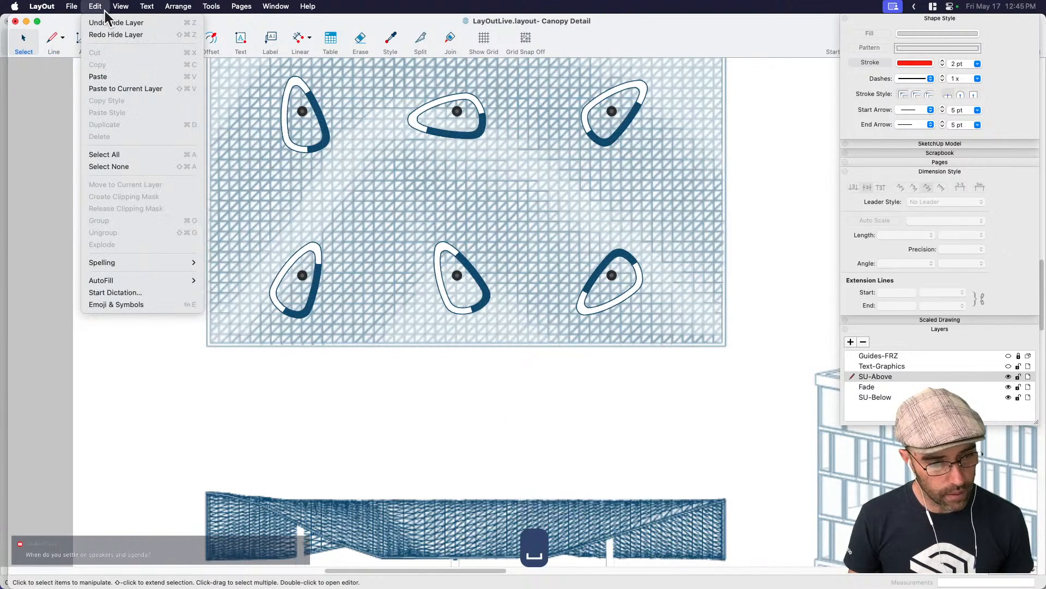
left_click(110, 35)
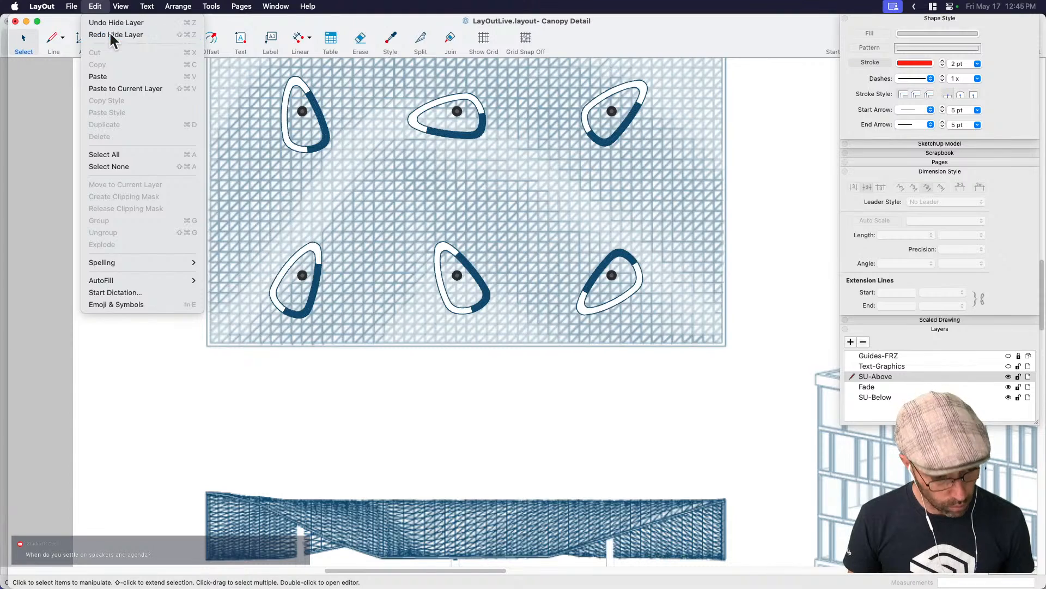
left_click(95, 6)
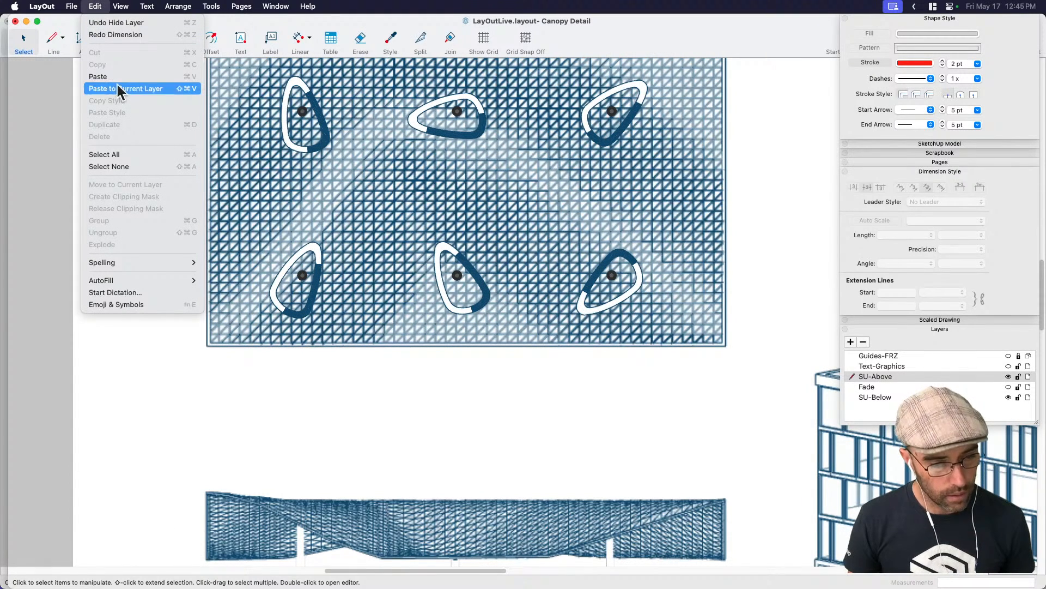
left_click(116, 35)
Replace the automatic text of the canopy width dimension with 144-0" on a single line.
left_click(467, 394)
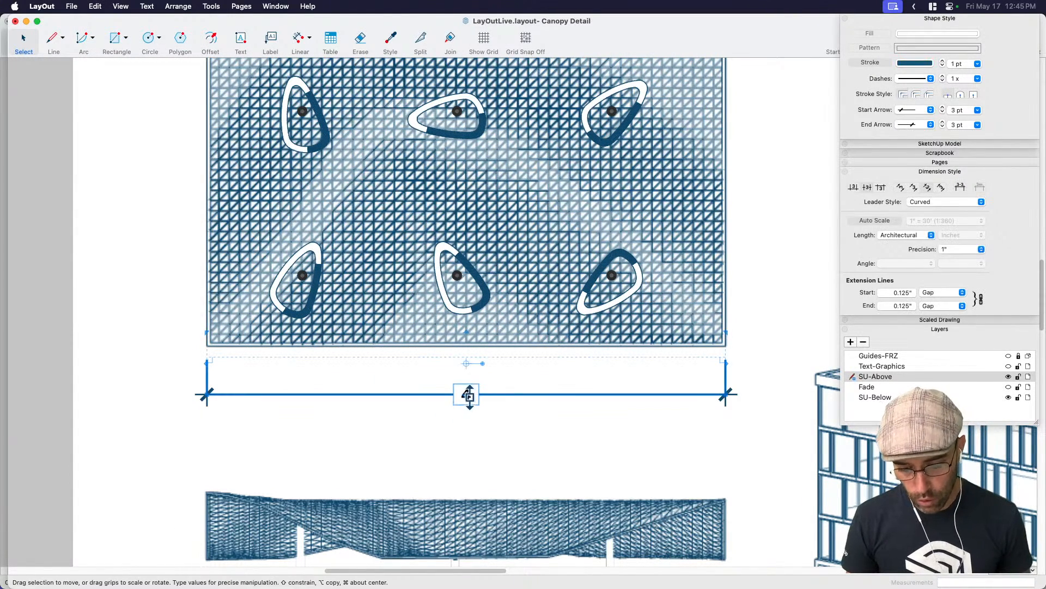
double_click(467, 394)
key("Escape")
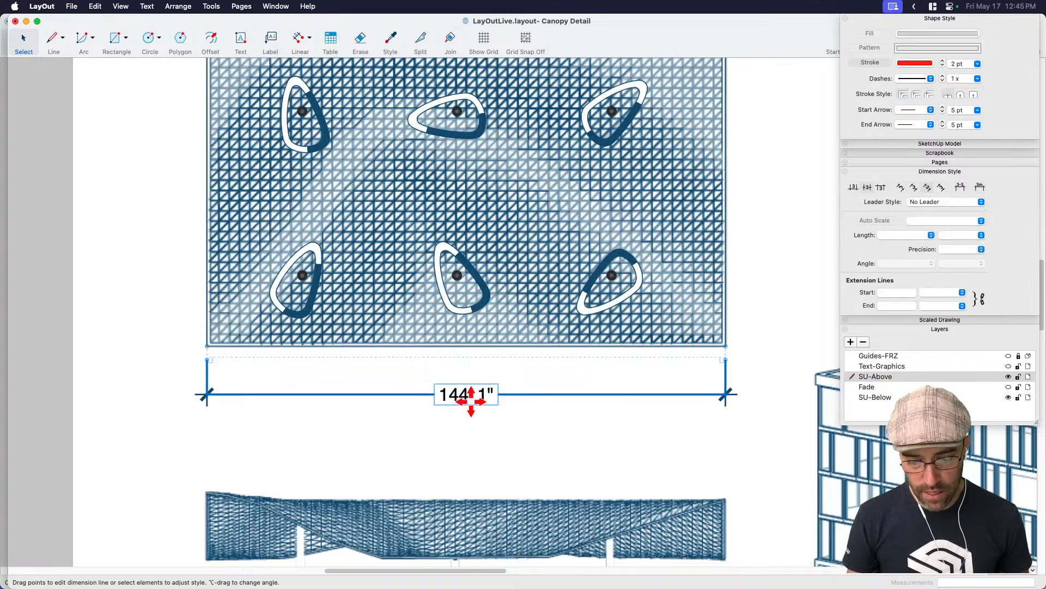
key("space")
double_click(472, 393)
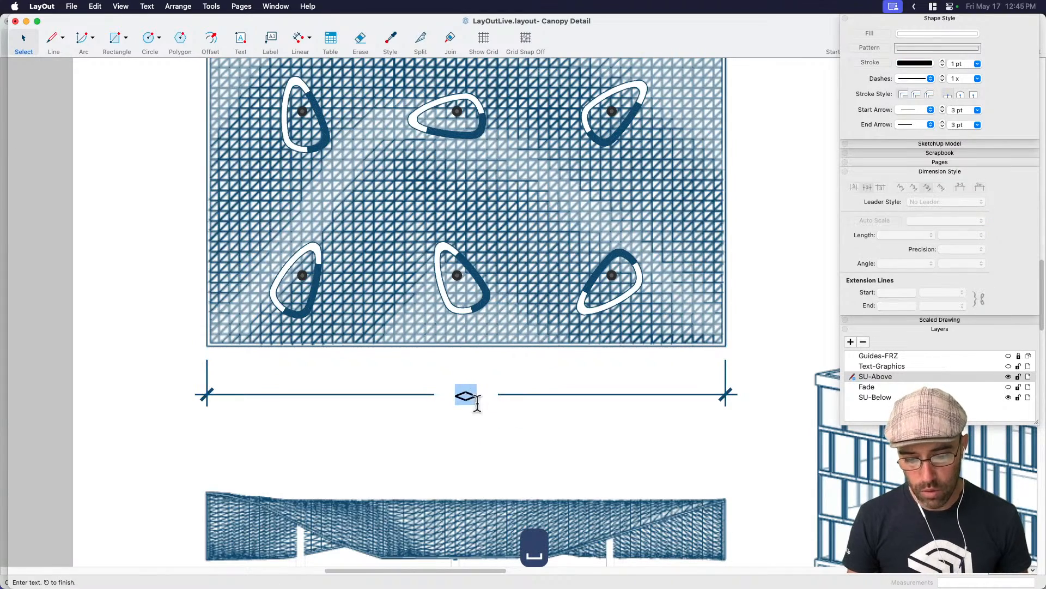
scroll(475, 395, "up", 3)
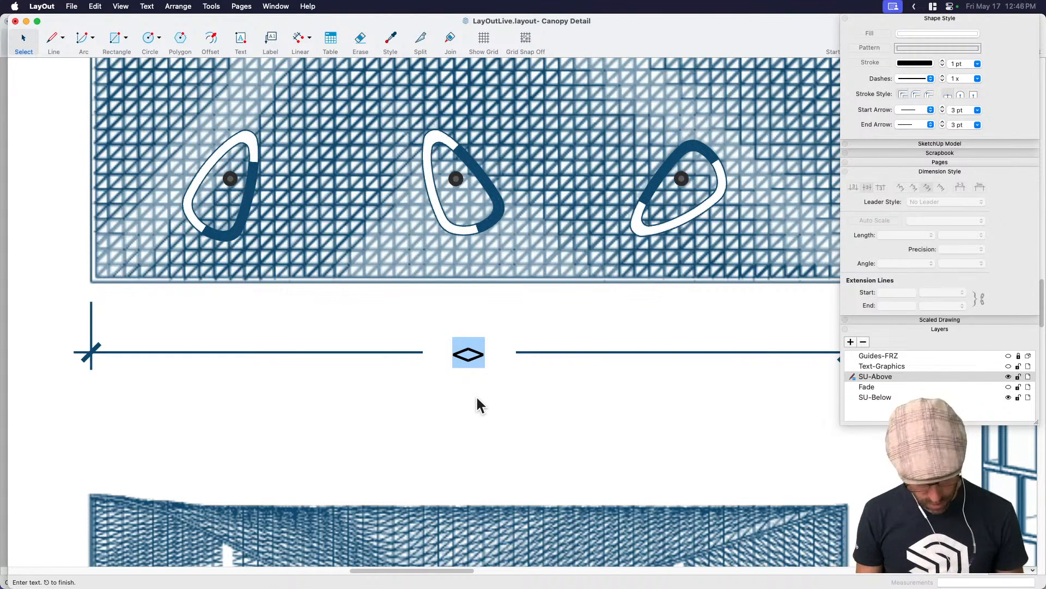
type("144-0\"")
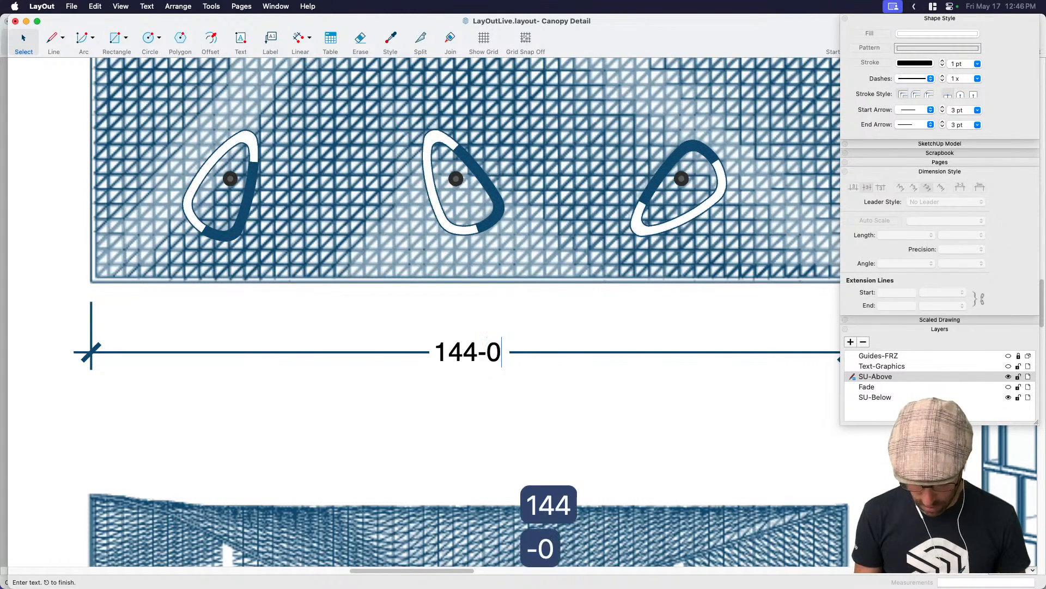
key("Escape")
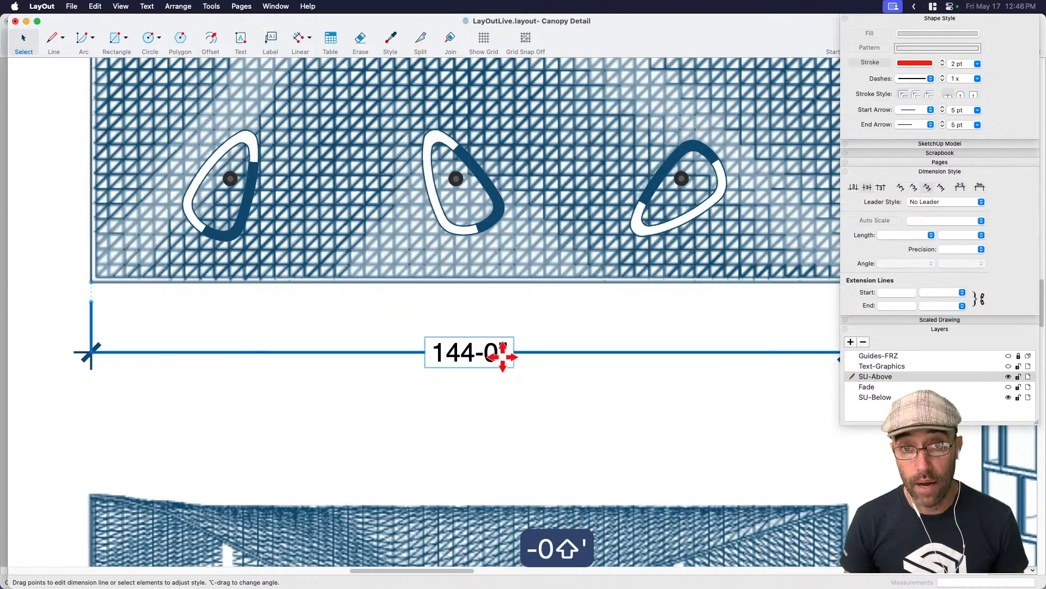
Insert the foot mark after 144 in the canopy width dimension so its text reads 144'-0".
double_click(470, 351)
left_click(470, 350)
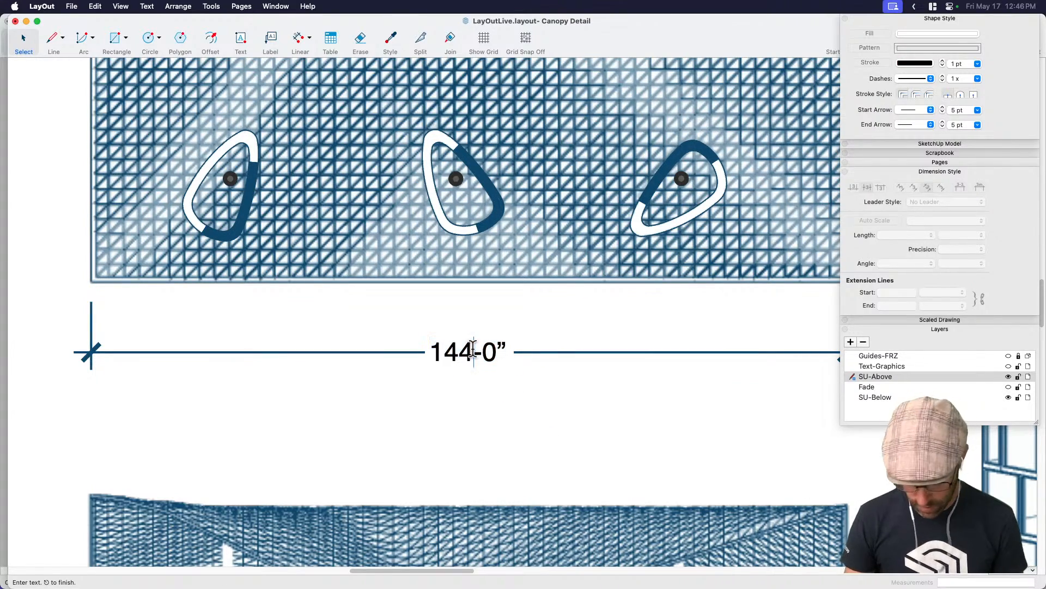
type("'")
key("Escape")
scroll(568, 397, "down", 3)
key("space")
scroll(347, 386, "down", 1)
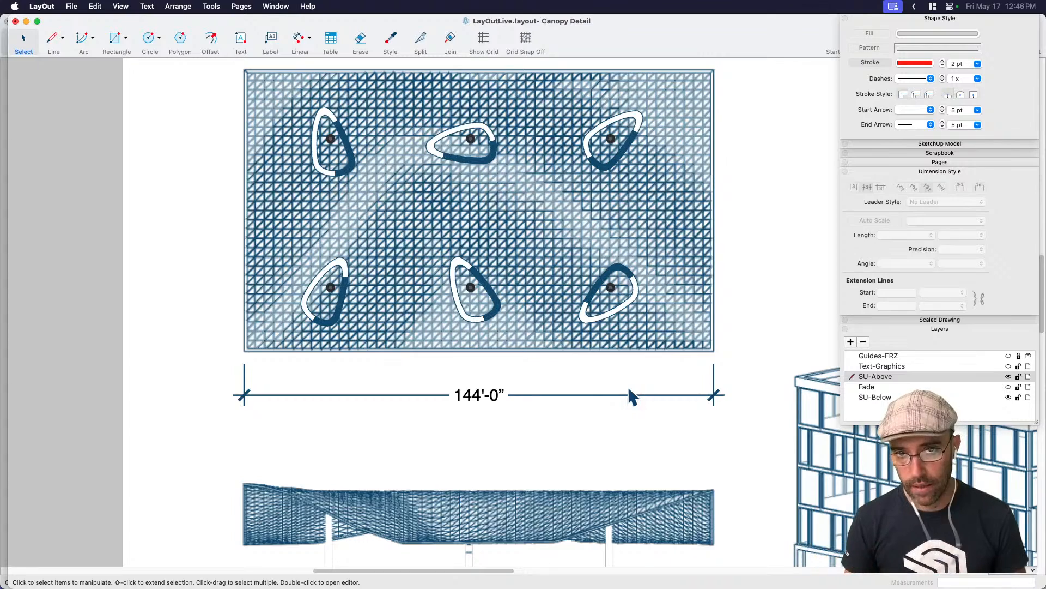
middle_click_drag(634, 406, 607, 430)
key("d")
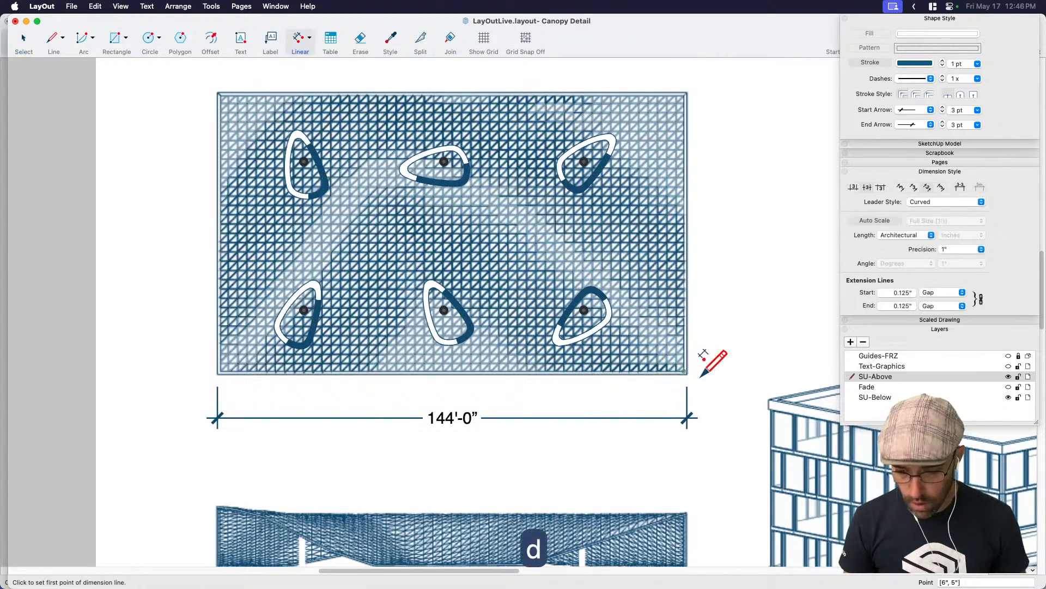
key("space")
middle_click_drag(700, 378, 644, 395)
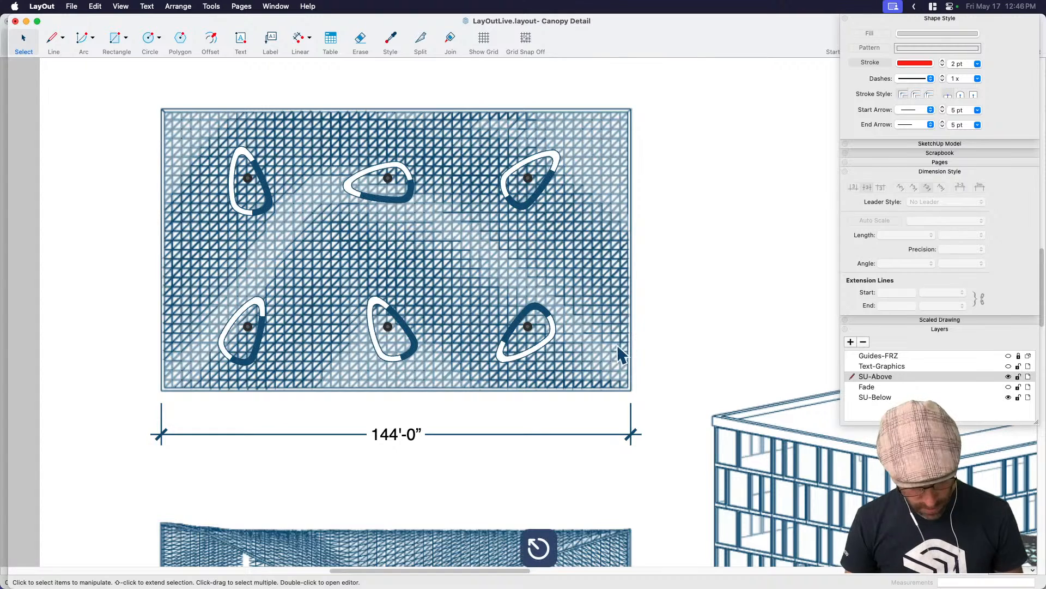
key("d")
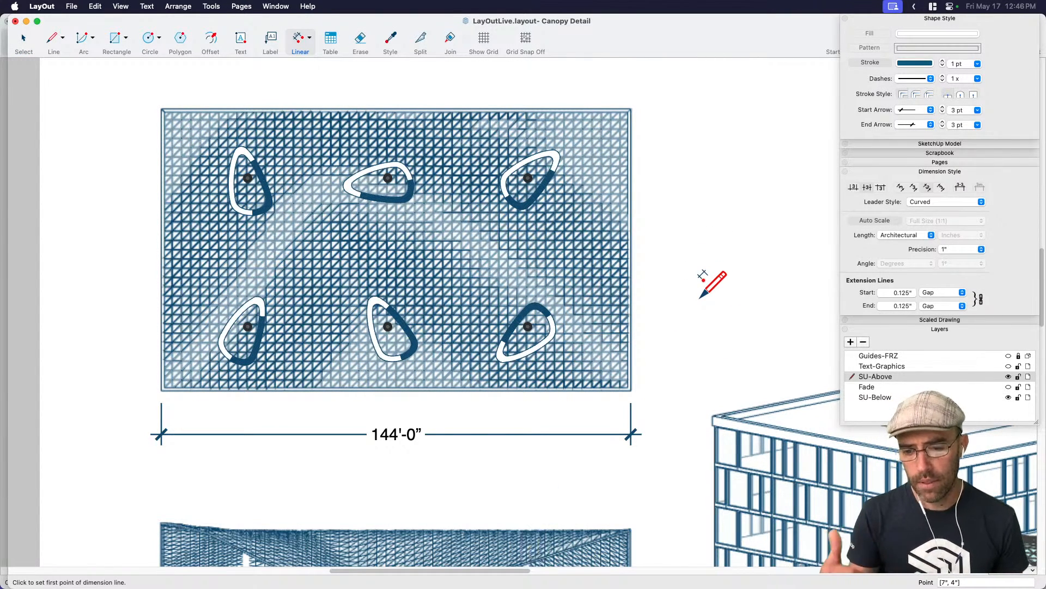
key("space")
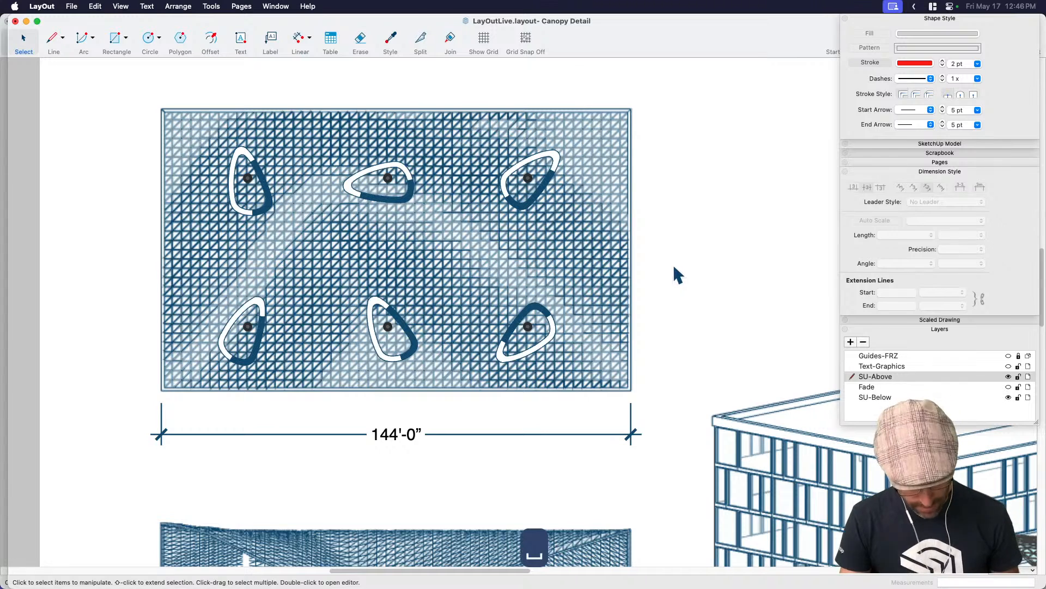
Set the linear dimension stroke to red and draw a test dimension about 1" long in the empty area beside the canopy plan.
key("d")
left_click(914, 63)
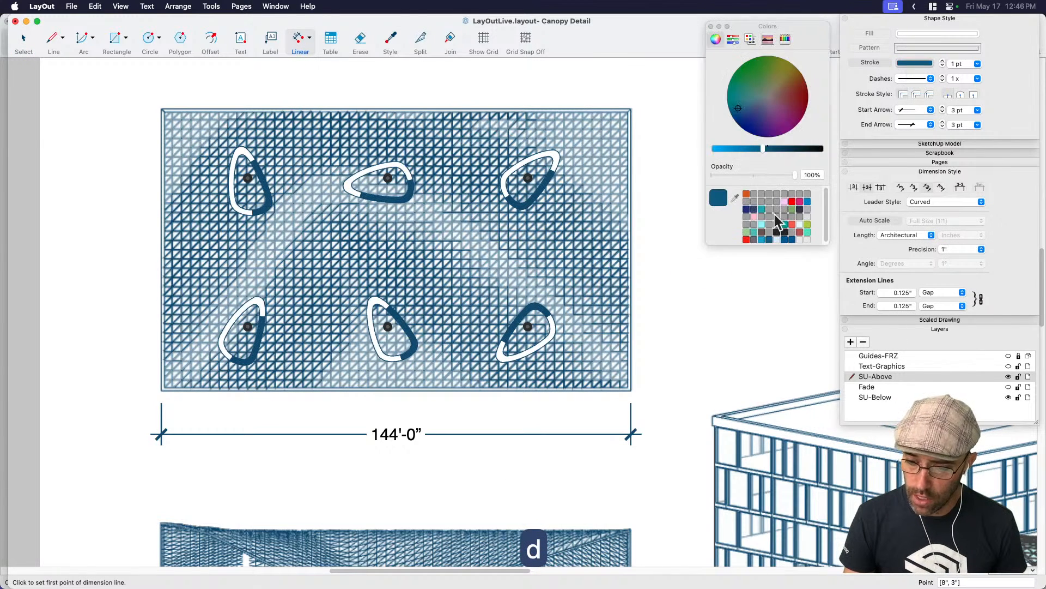
left_click(746, 239)
left_click(669, 314)
left_click(785, 313)
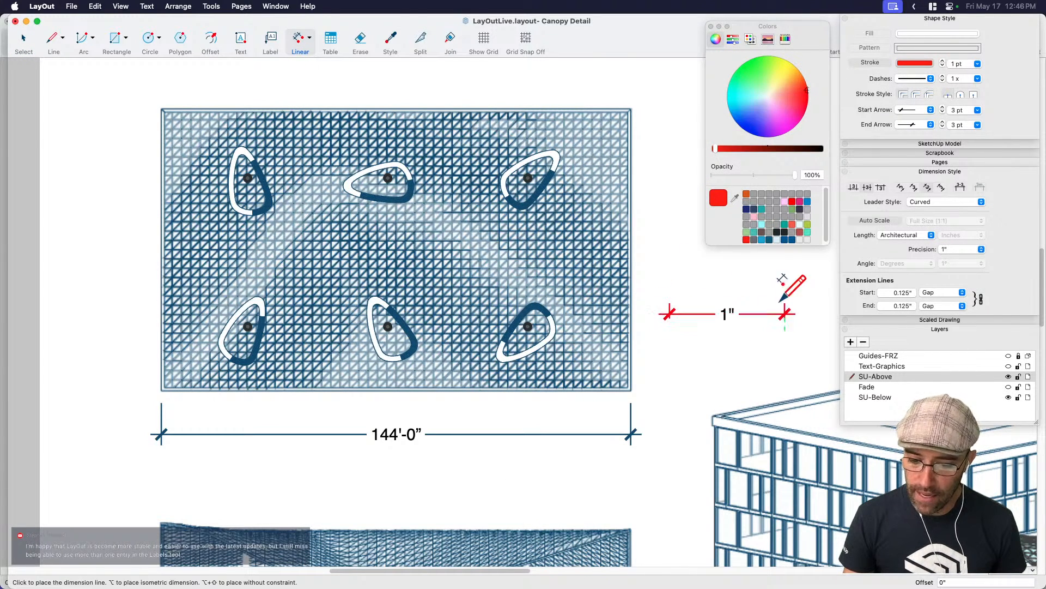
left_click(783, 280)
key("space")
scroll(719, 350, "right", 5)
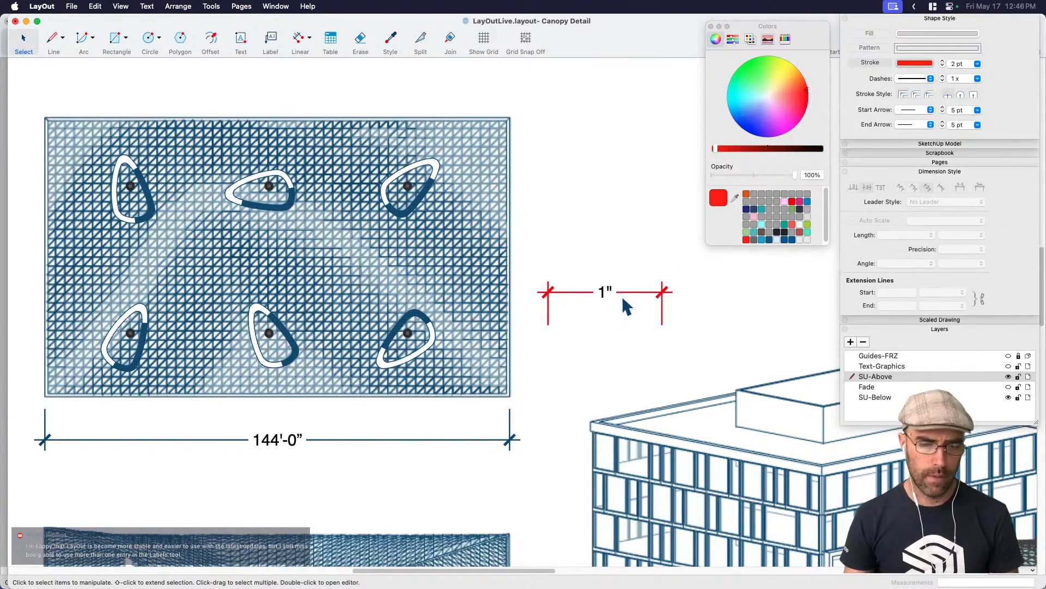
Sample the canopy width dimension's style, apply it to the red test dimension, and delete that test dimension.
left_click(391, 41)
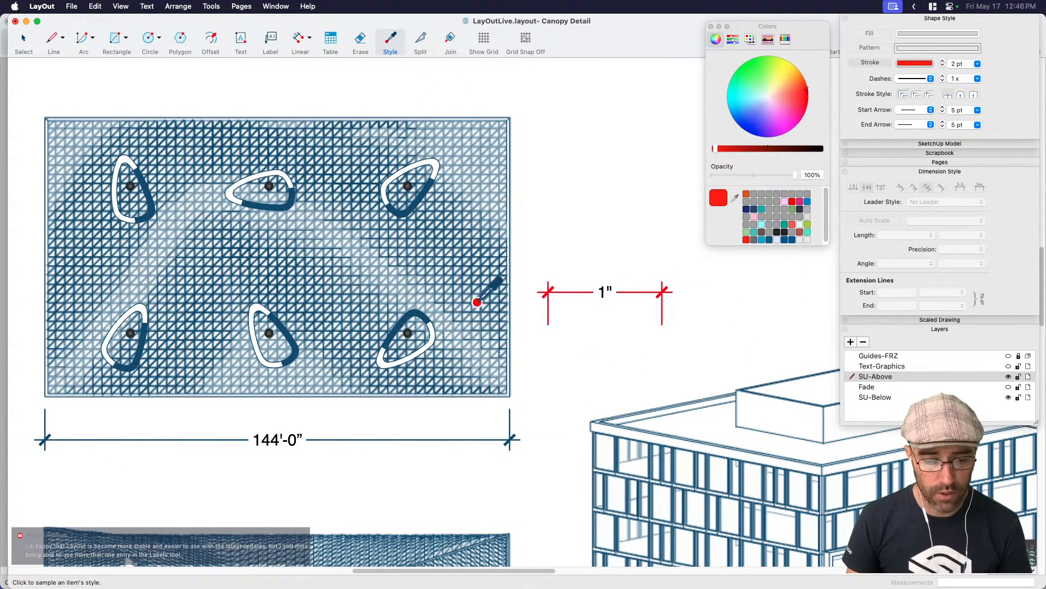
left_click(508, 443)
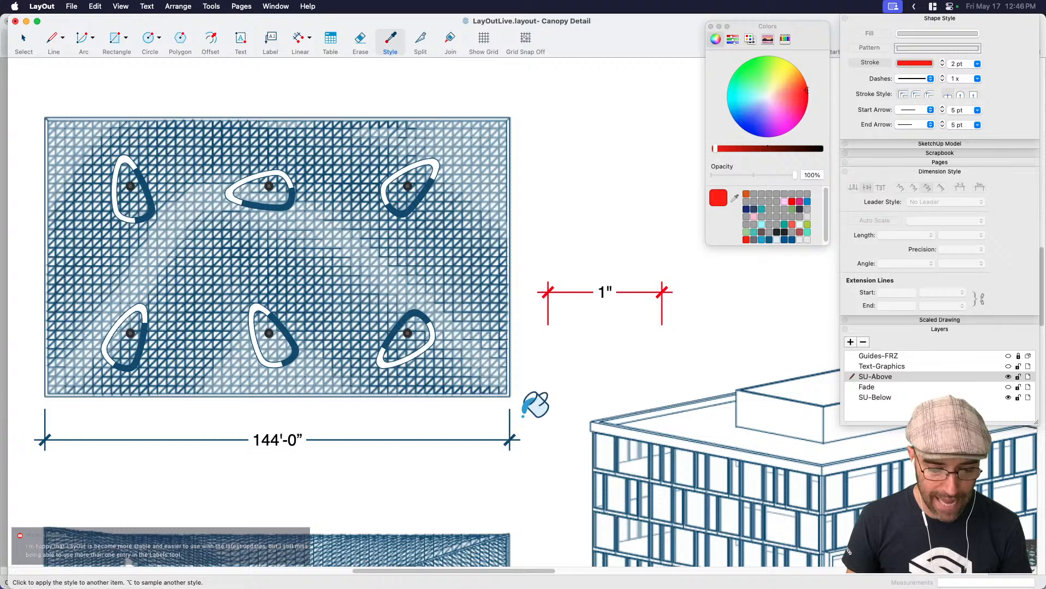
key("space")
left_click(578, 291)
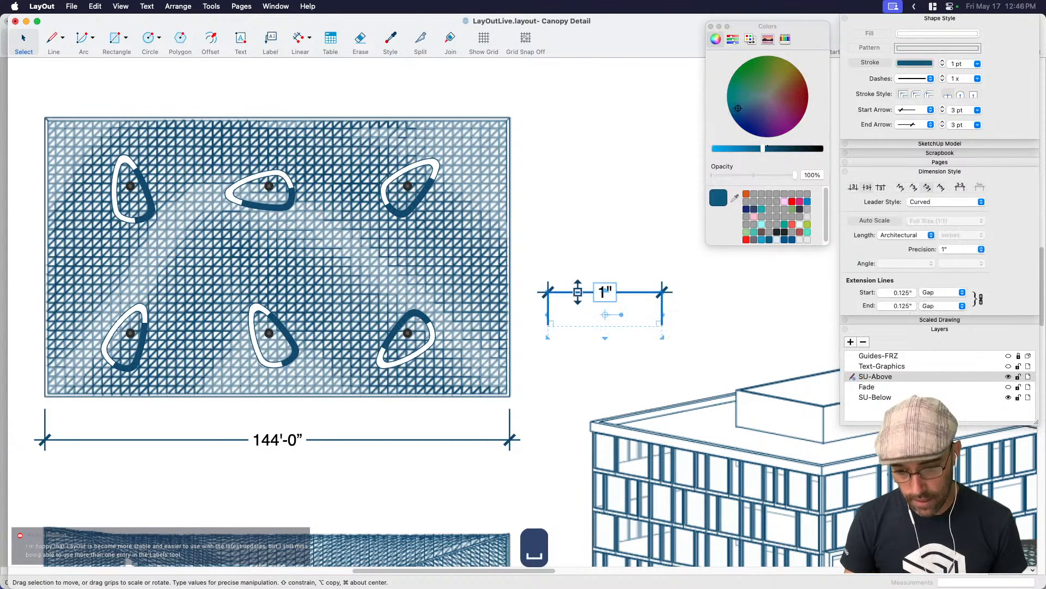
key("BackSpace")
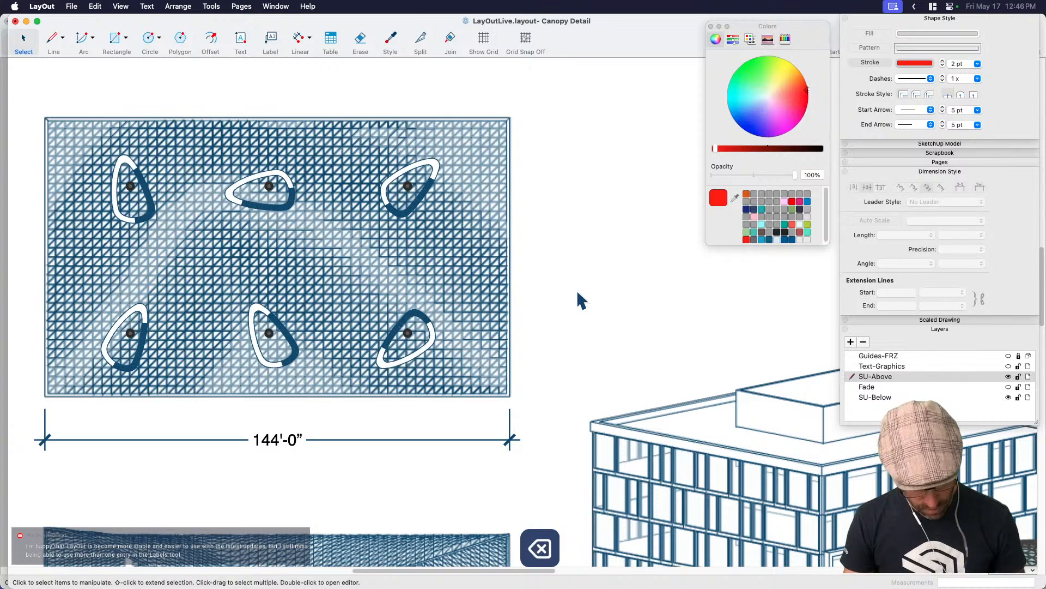
Close the color picker and check the precision and length format options for new linear dimensions.
key("d")
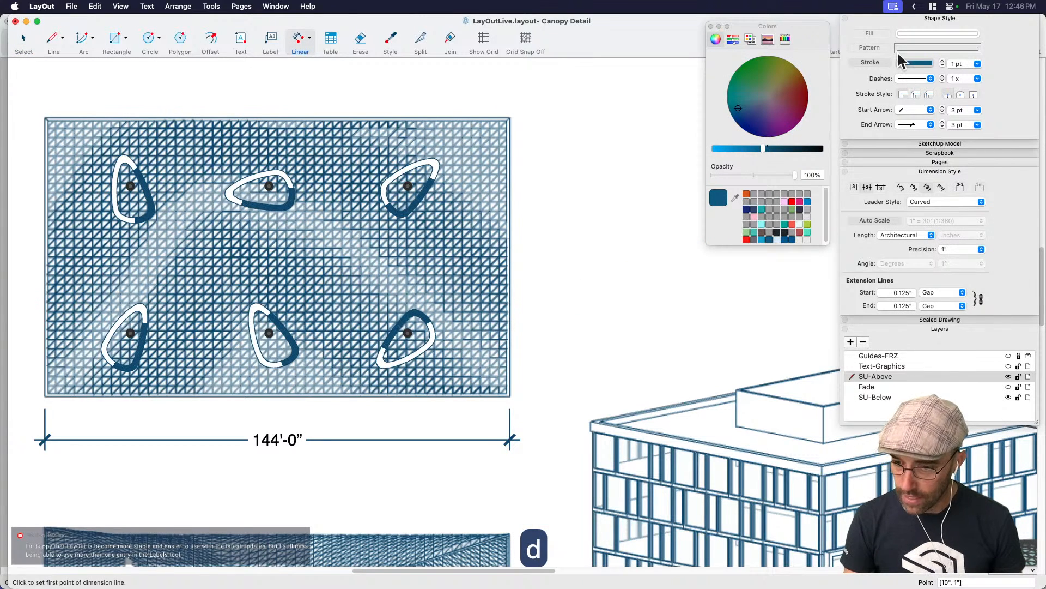
left_click(719, 26)
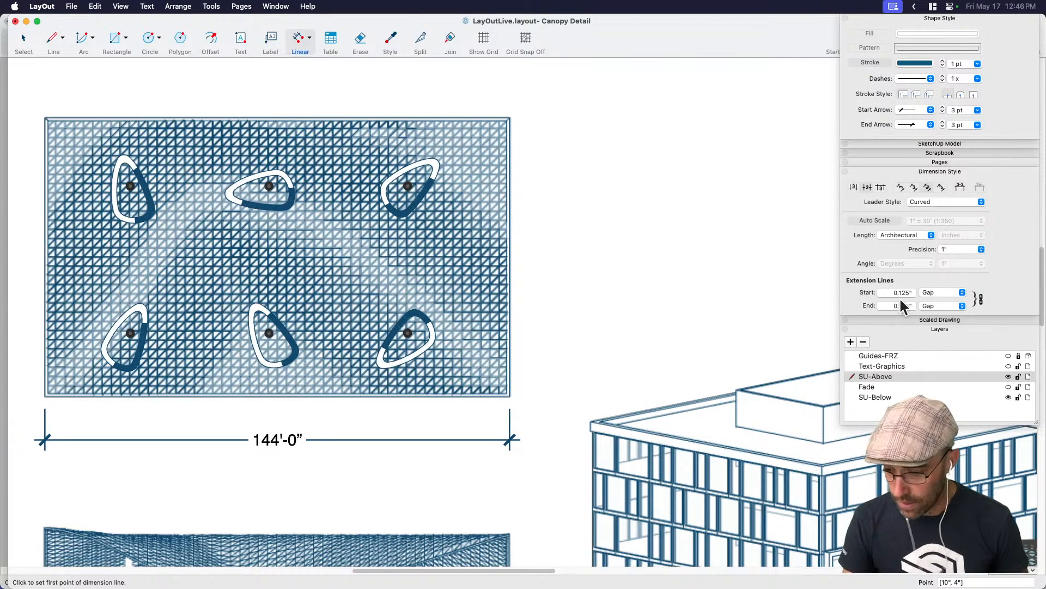
left_click(962, 251)
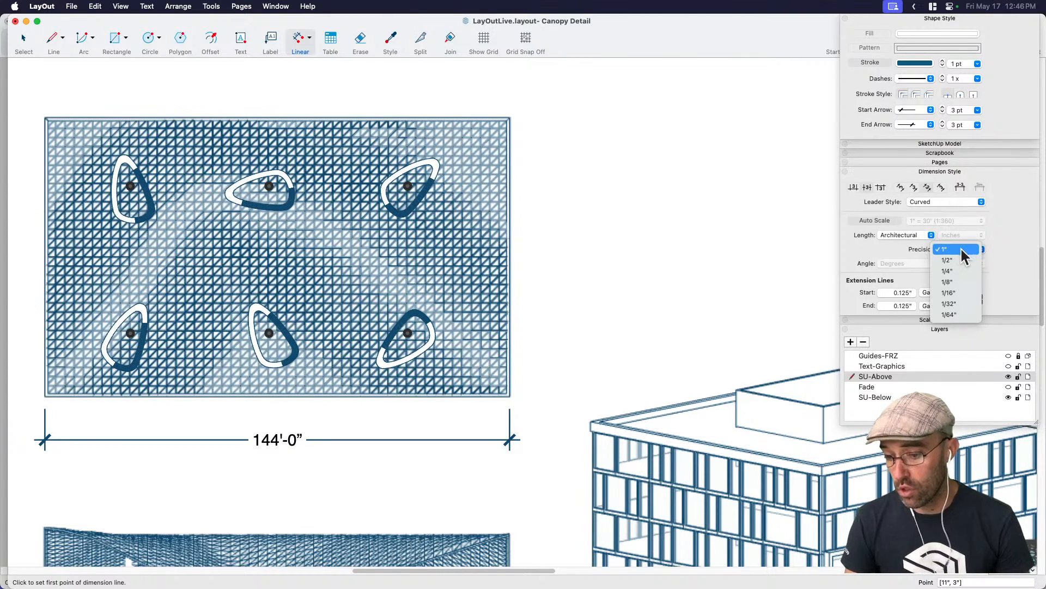
left_click(962, 252)
left_click(882, 236)
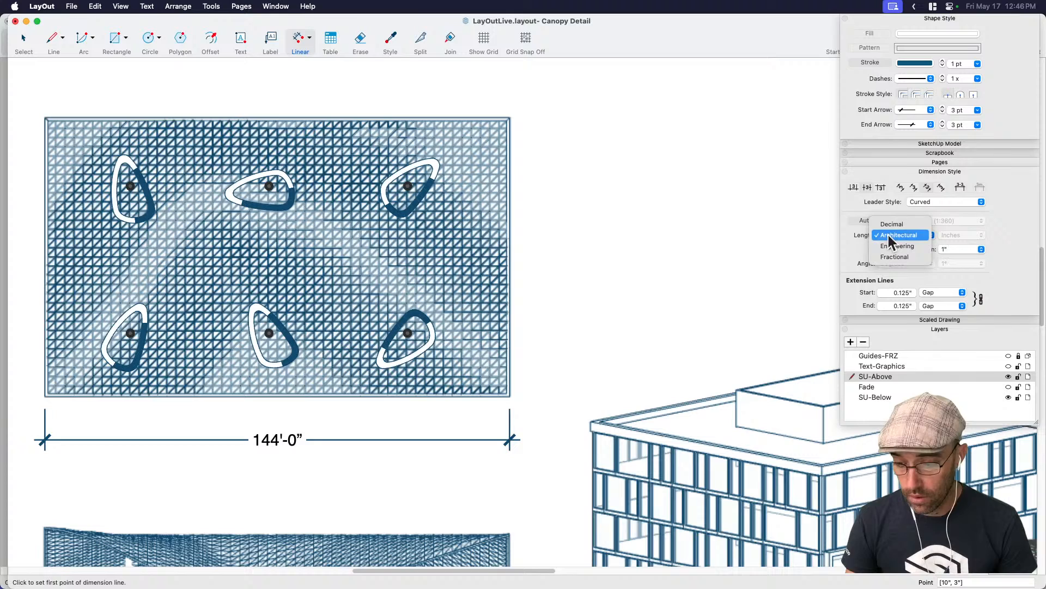
left_click(484, 287)
Dimension the canopy plan's depth between its right-hand corners and place the dimension line just outside that edge.
left_click(510, 397)
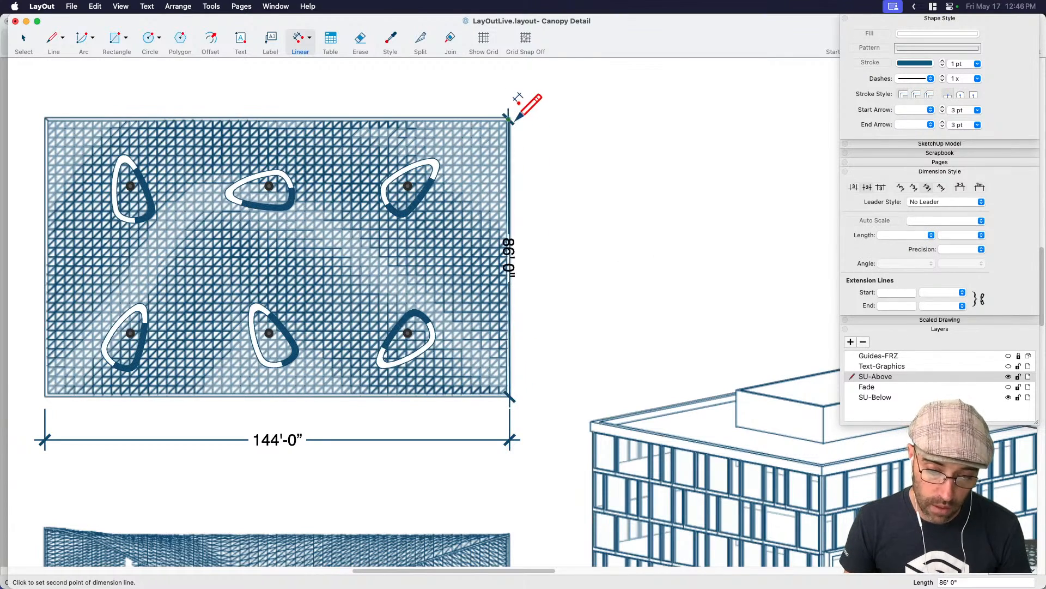
scroll(509, 117, "up", 5)
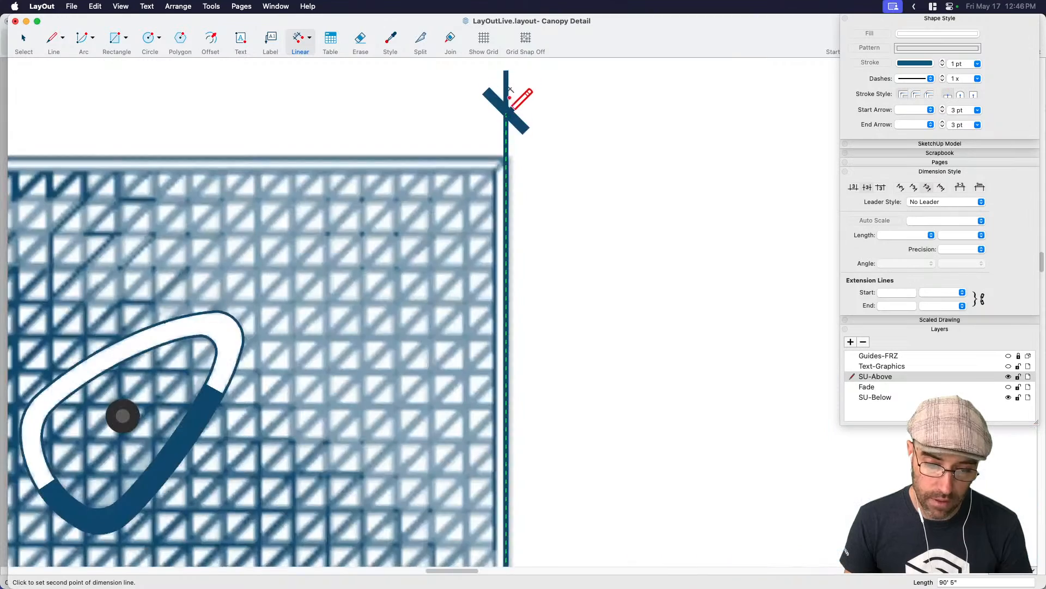
left_click(510, 140)
scroll(510, 140, "down", 5)
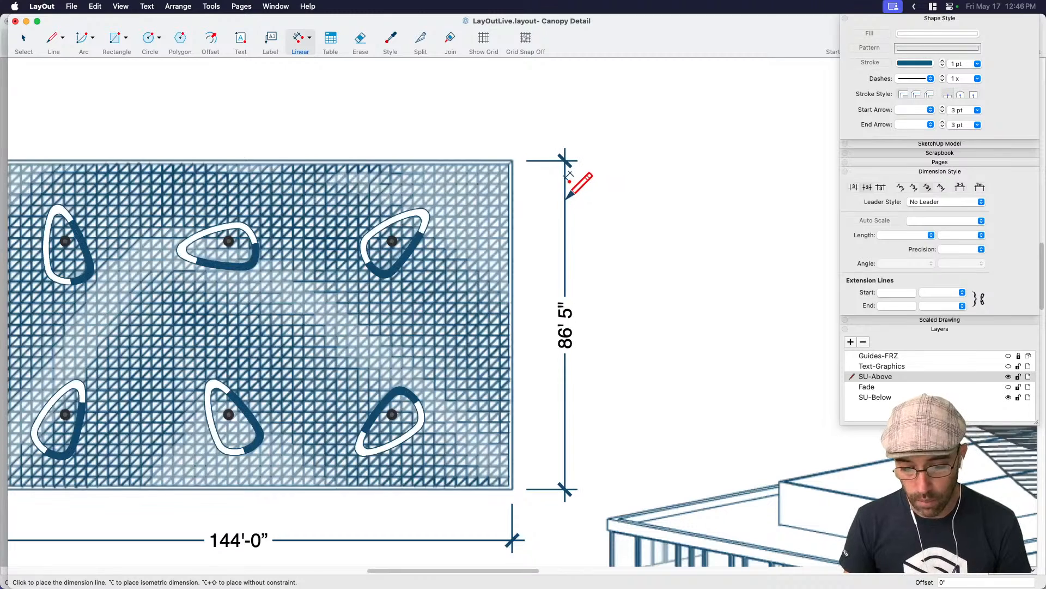
left_click(567, 330)
key("space")
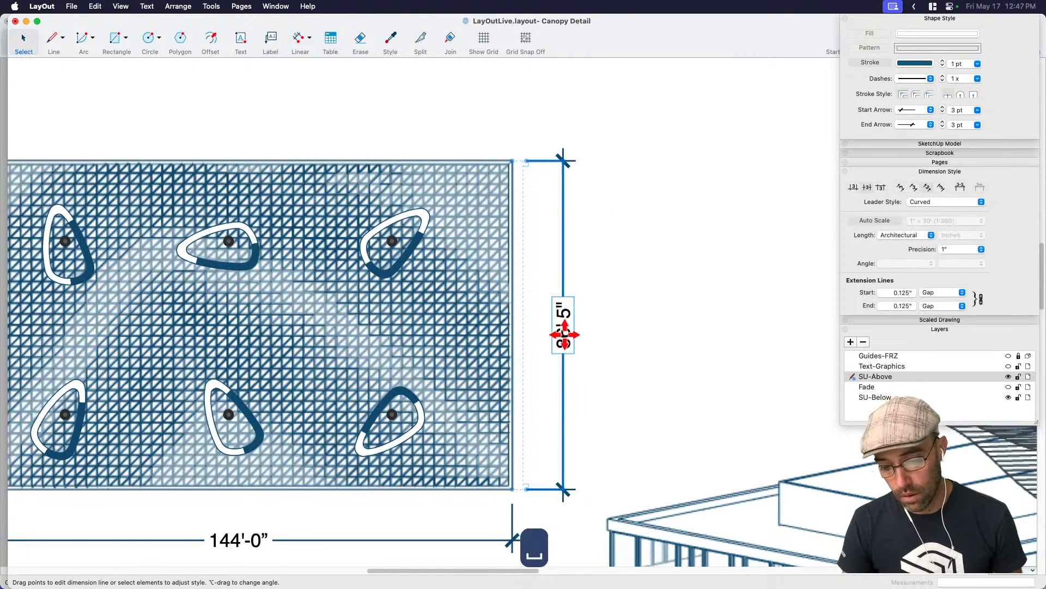
Replace the automatic text of the canopy depth dimension with 86'-0".
double_click(565, 330)
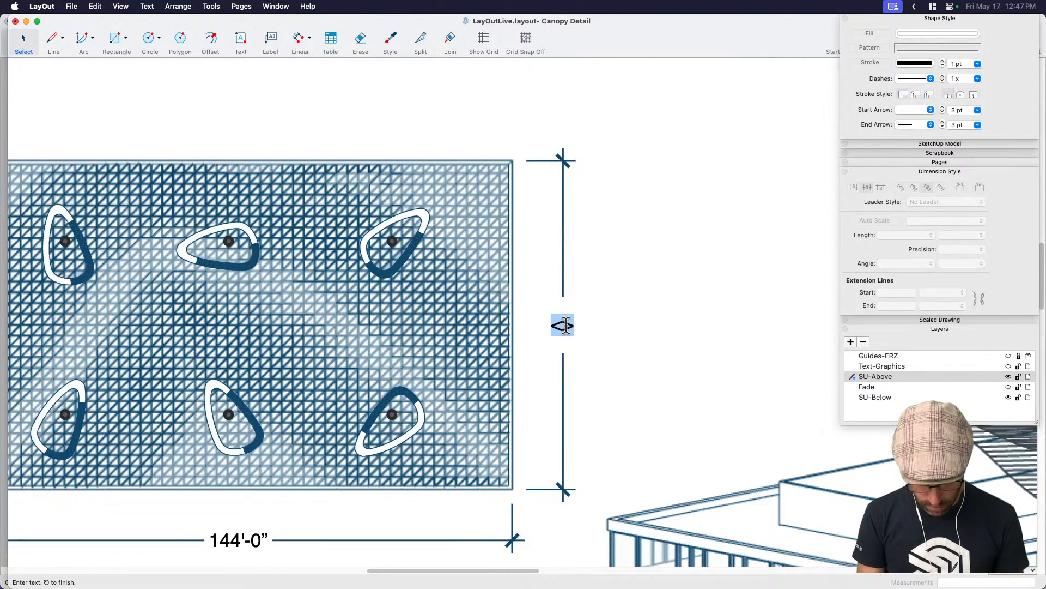
type("86'-")
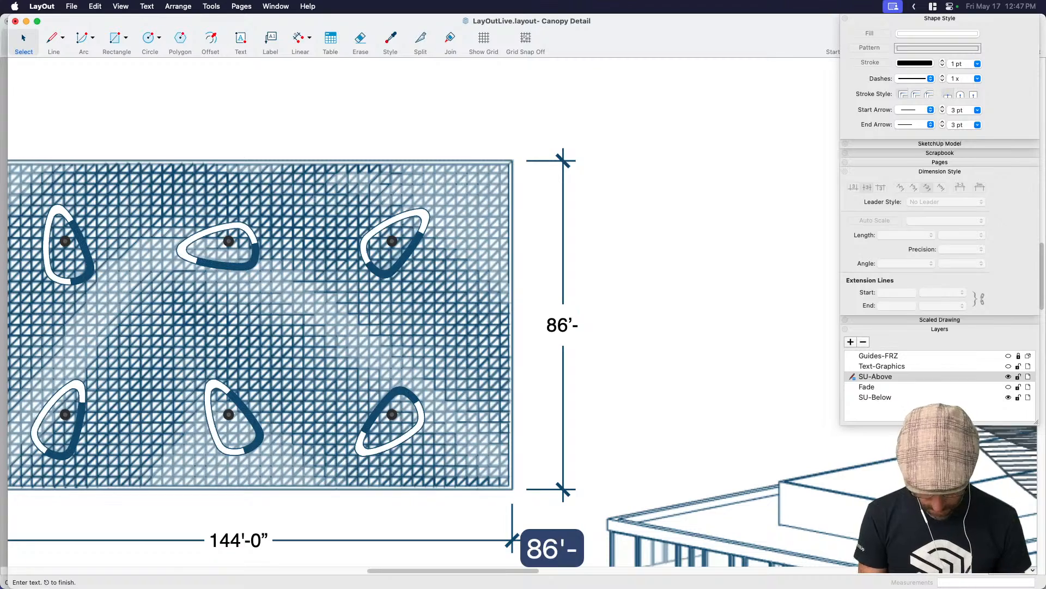
type("0")
type("\"")
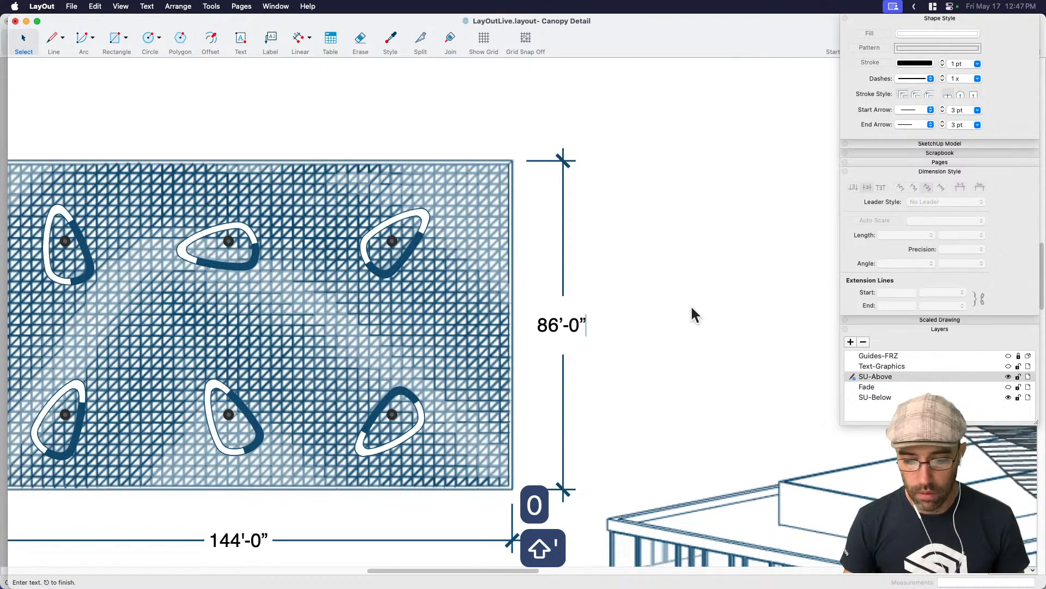
left_click(691, 312)
Set the canopy depth dimension's text alignment to horizontal.
scroll(659, 313, "down", 3)
middle_click_drag(644, 328, 676, 276)
key("space")
scroll(678, 279, "down", 2)
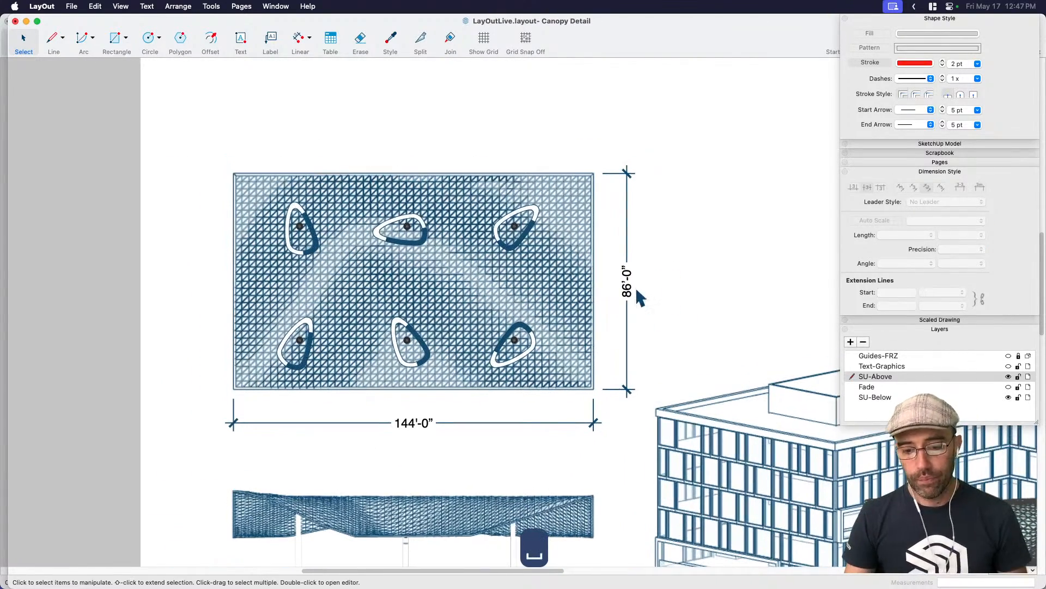
left_click(627, 285)
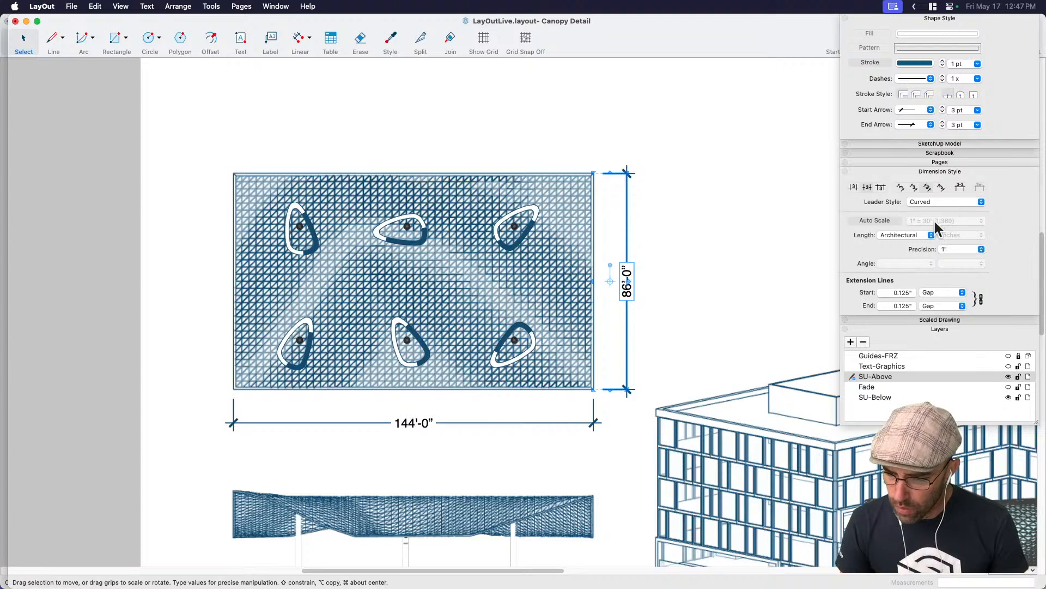
left_click(914, 188)
left_click(698, 267)
scroll(597, 325, "down", 3)
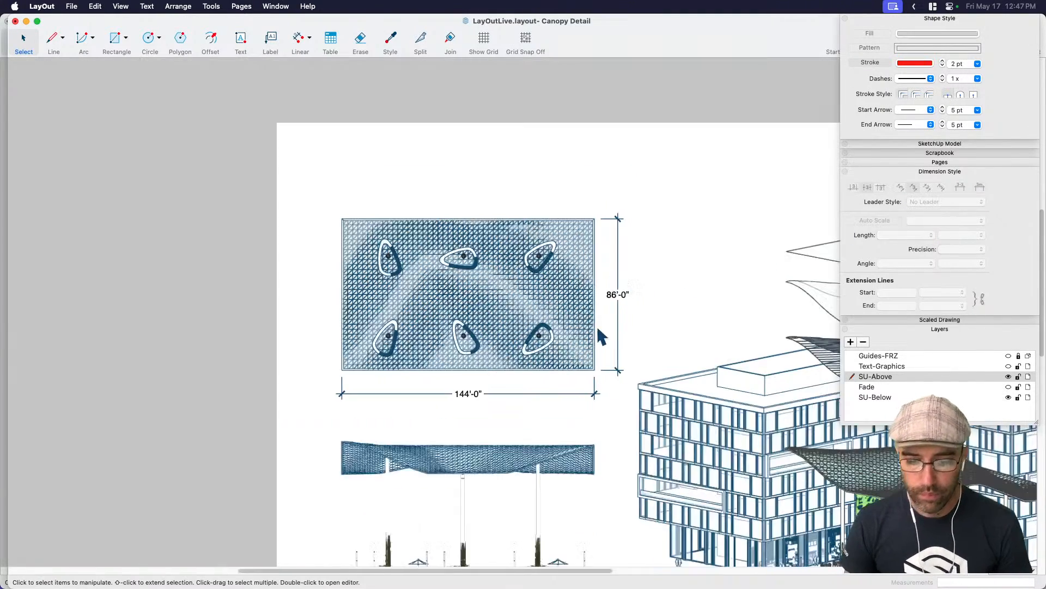
middle_click_drag(600, 327, 527, 285)
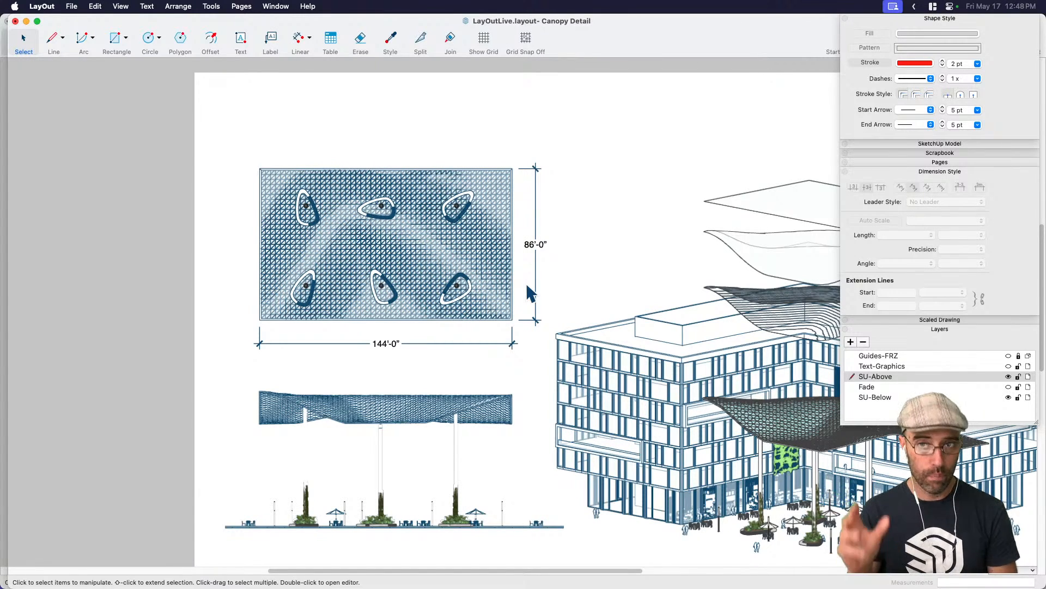
Dimension the elevation's overall height from the canopy's top right corner to the ground line, placing it beside the canopy.
scroll(567, 245, "down", 1)
middle_click_drag(429, 329, 447, 240)
key("shift+d")
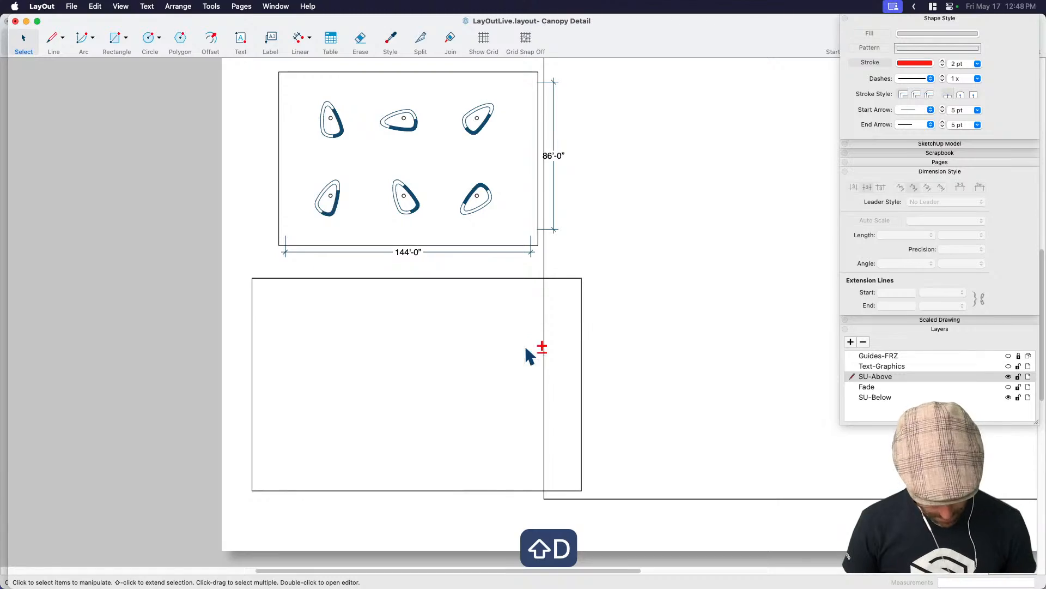
key("shift+d")
key("d")
scroll(540, 362, "up", 5)
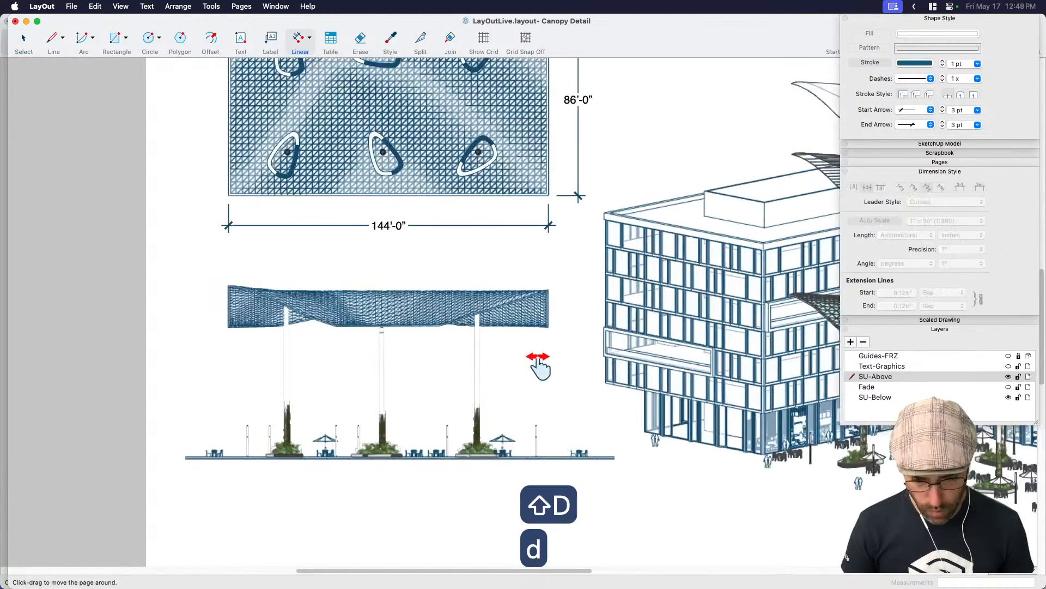
scroll(552, 309, "up", 3)
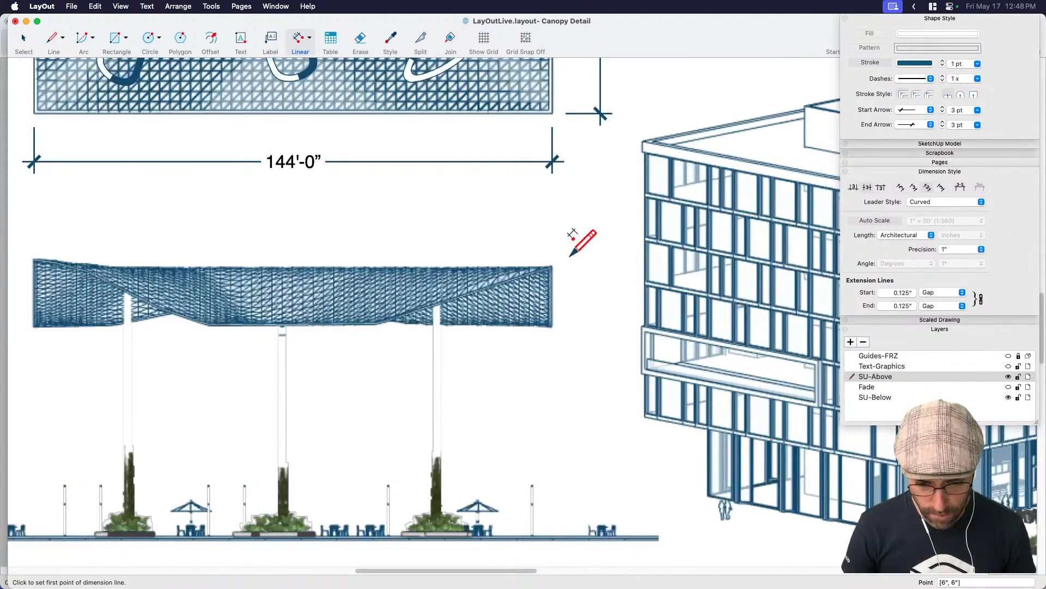
left_click(552, 266)
scroll(573, 374, "down", 3)
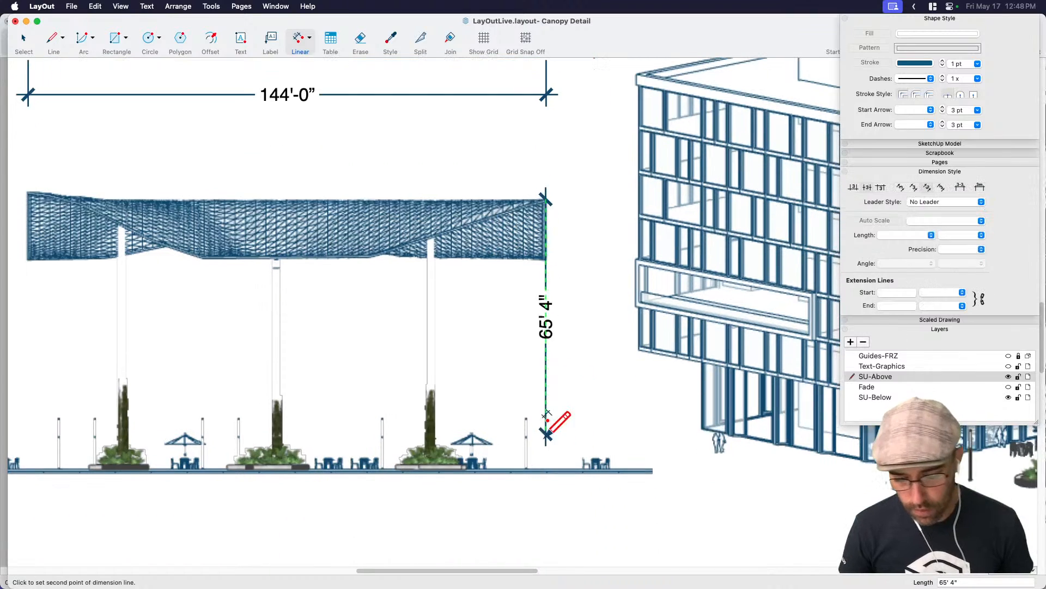
scroll(603, 439, "up", 3)
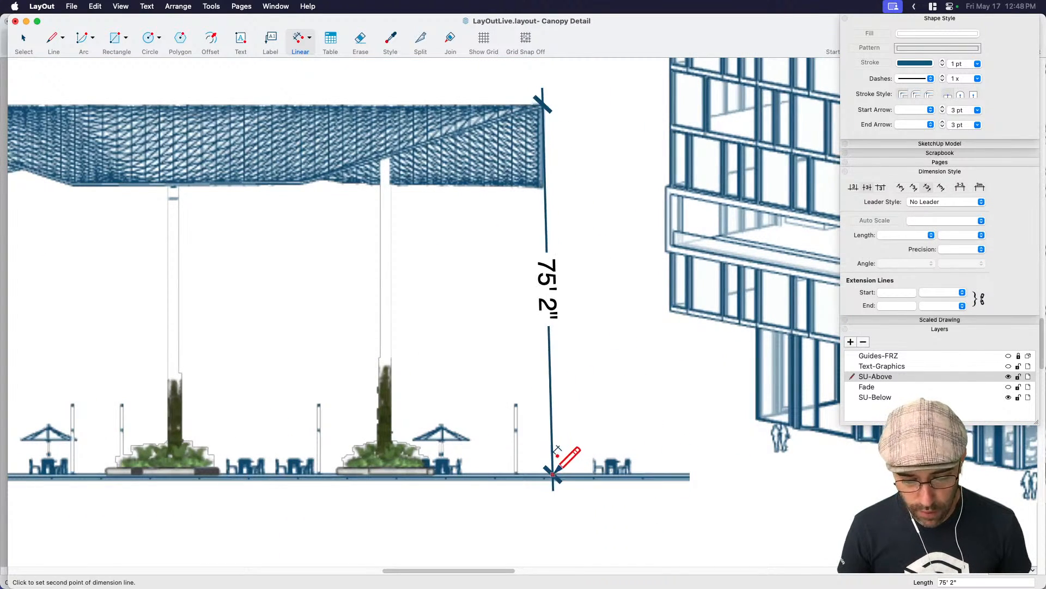
left_click(552, 448)
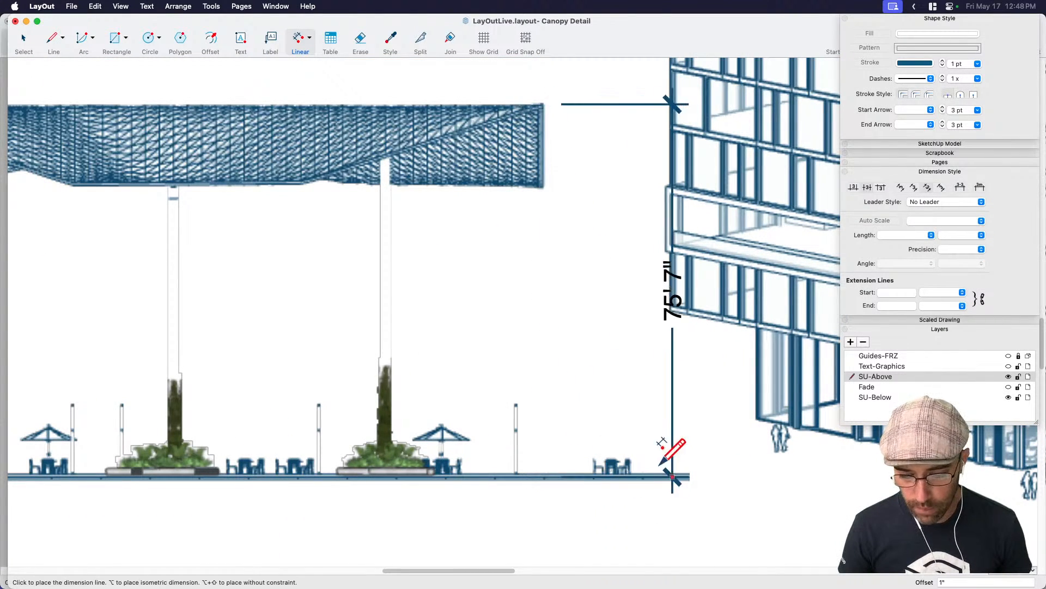
scroll(577, 440, "down", 2)
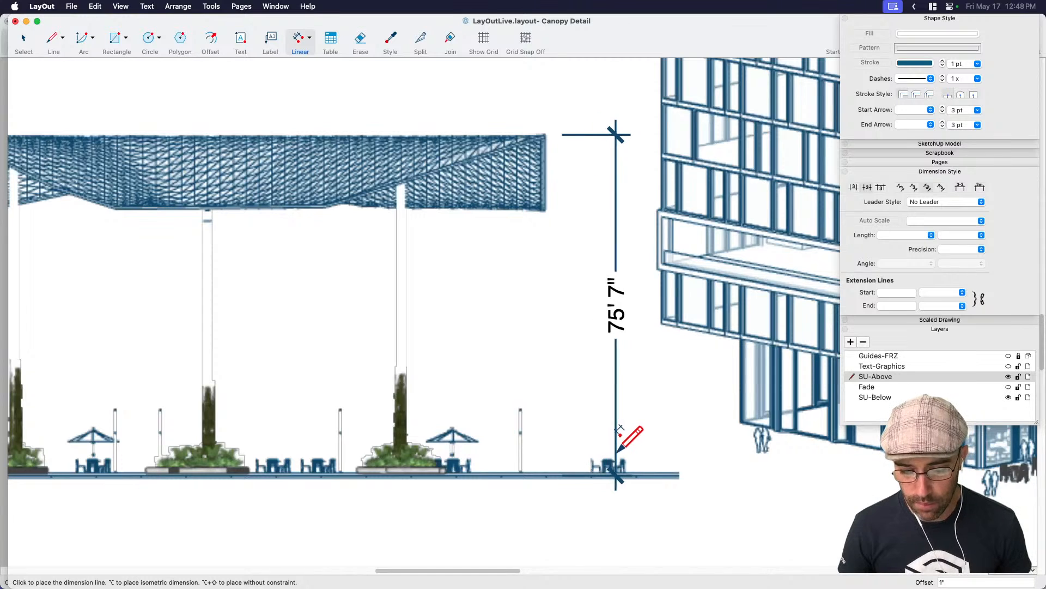
left_click(602, 434)
Dimension the elevation's clear height from the canopy's lower right corner to the ground line, placing it inside the overall height dimension.
scroll(594, 431, "down", 2)
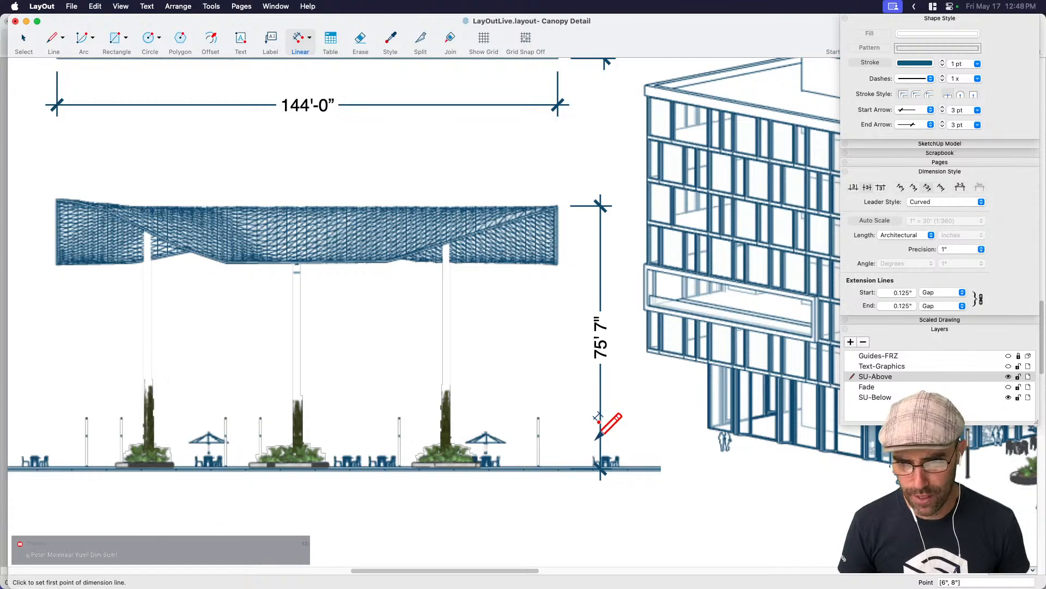
left_click(558, 264)
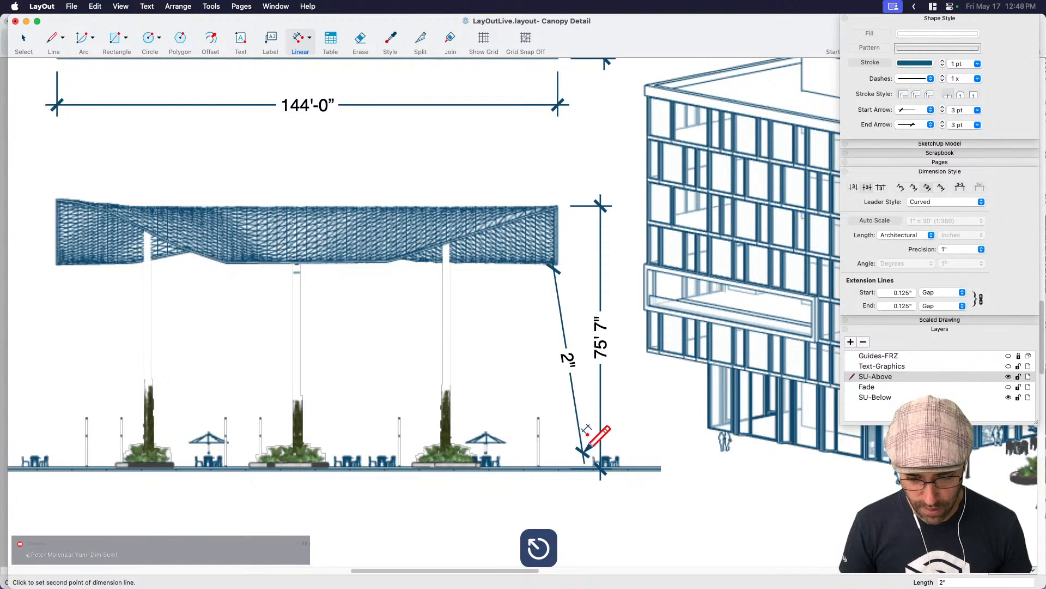
scroll(560, 448, "up", 1)
scroll(560, 448, "up", 4)
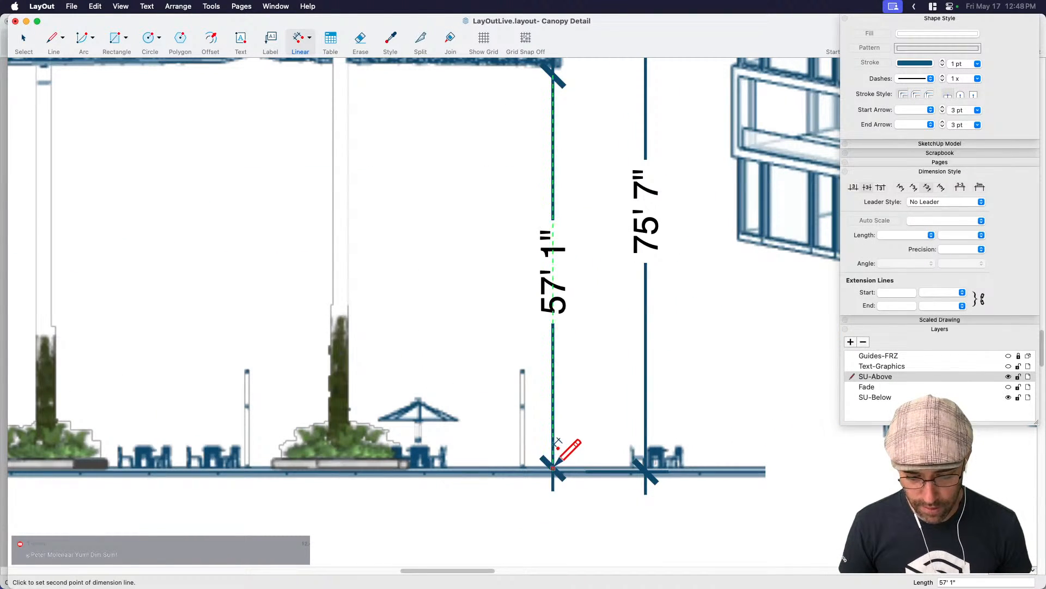
scroll(572, 445, "up", 2)
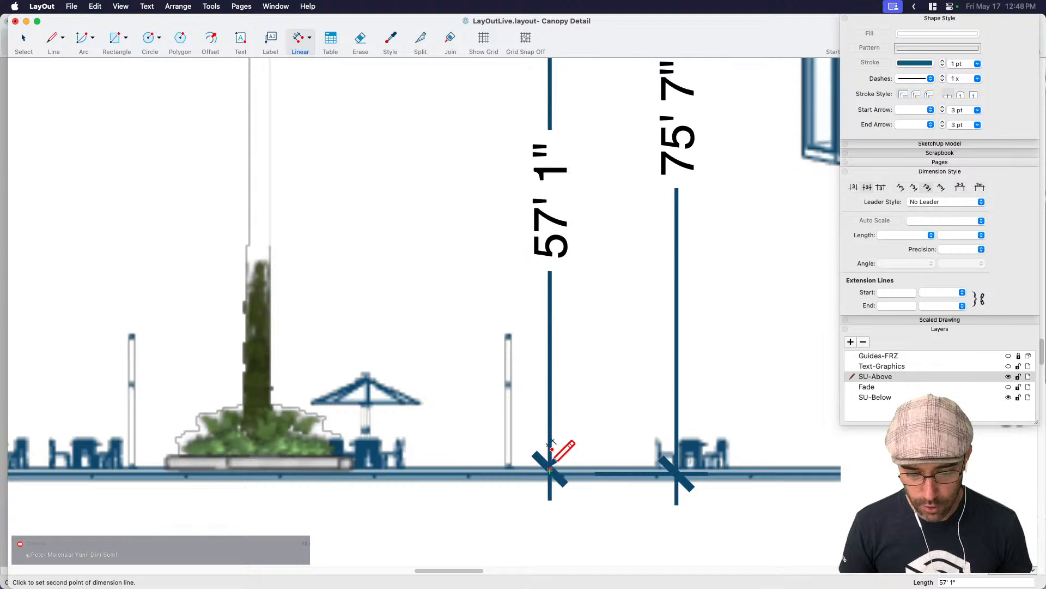
left_click(556, 441)
scroll(577, 440, "down", 3)
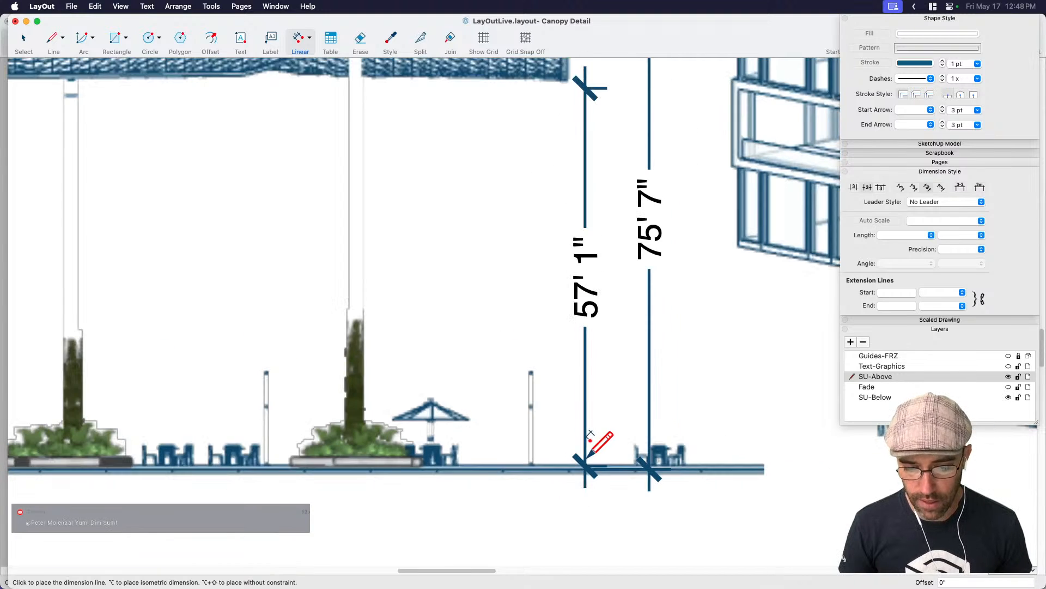
left_click(619, 451)
key("space")
scroll(636, 375, "down", 2)
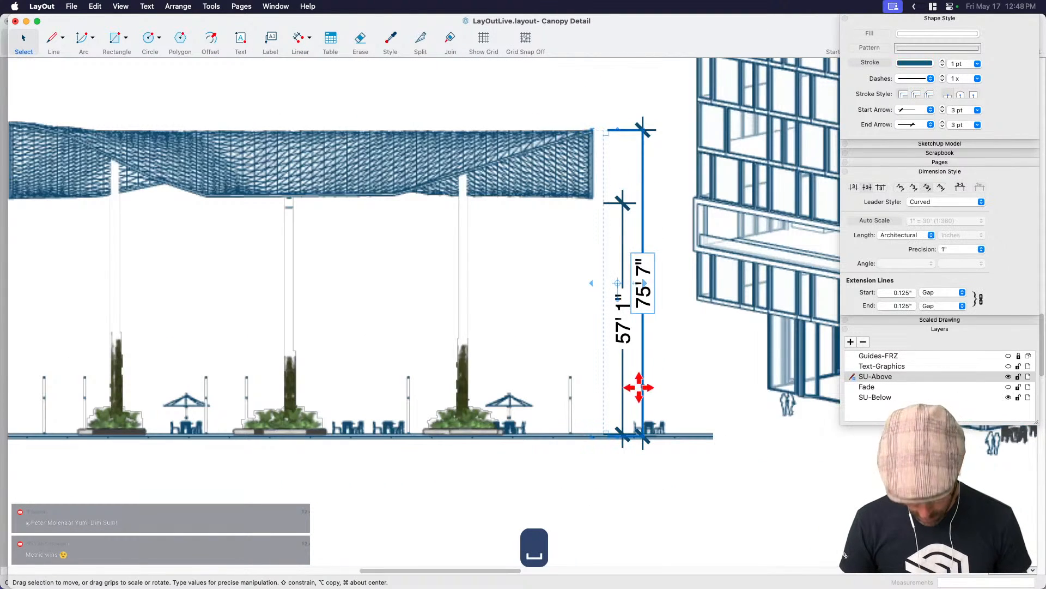
Move the overall height dimension line farther out from the canopy to separate it from the clear height dimension.
key("m")
left_click_drag(644, 417, 668, 416)
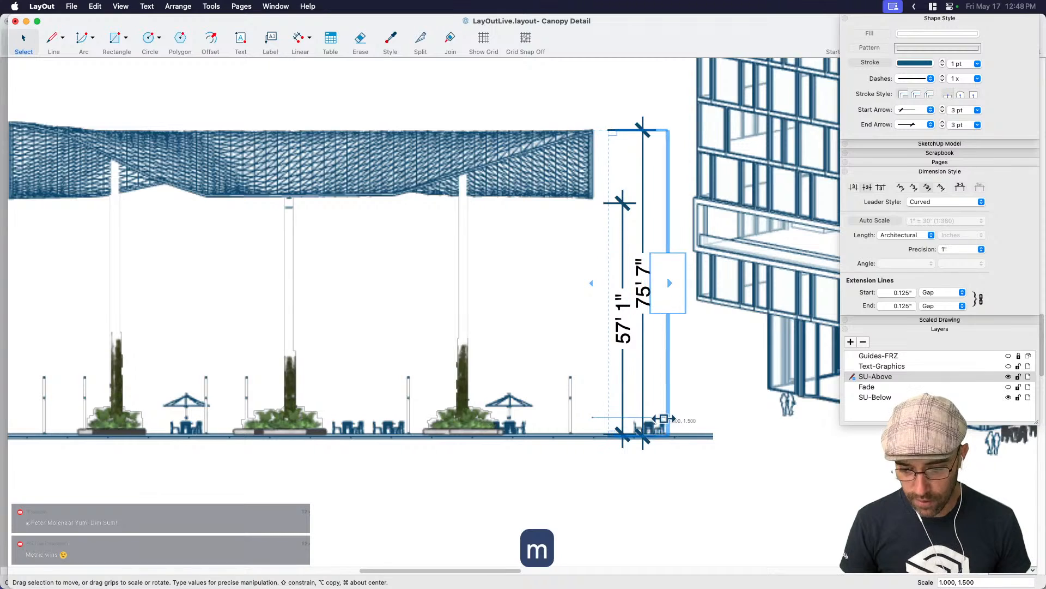
scroll(628, 431, "down", 3)
key("space")
scroll(634, 381, "up", 2)
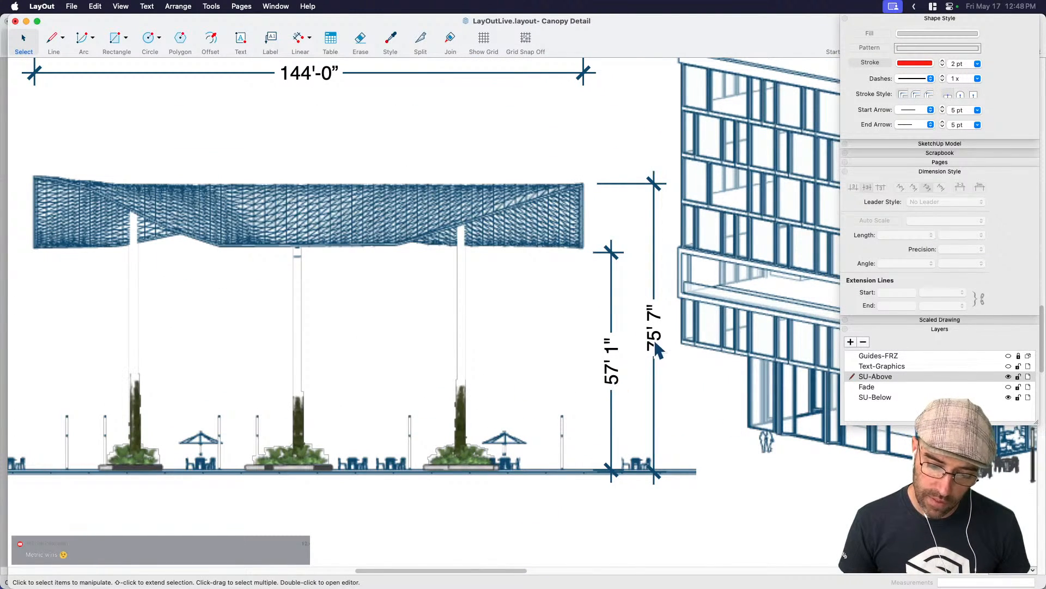
Replace the automatic text of the elevation's overall height dimension with 75'-0".
left_click(657, 346)
key("space")
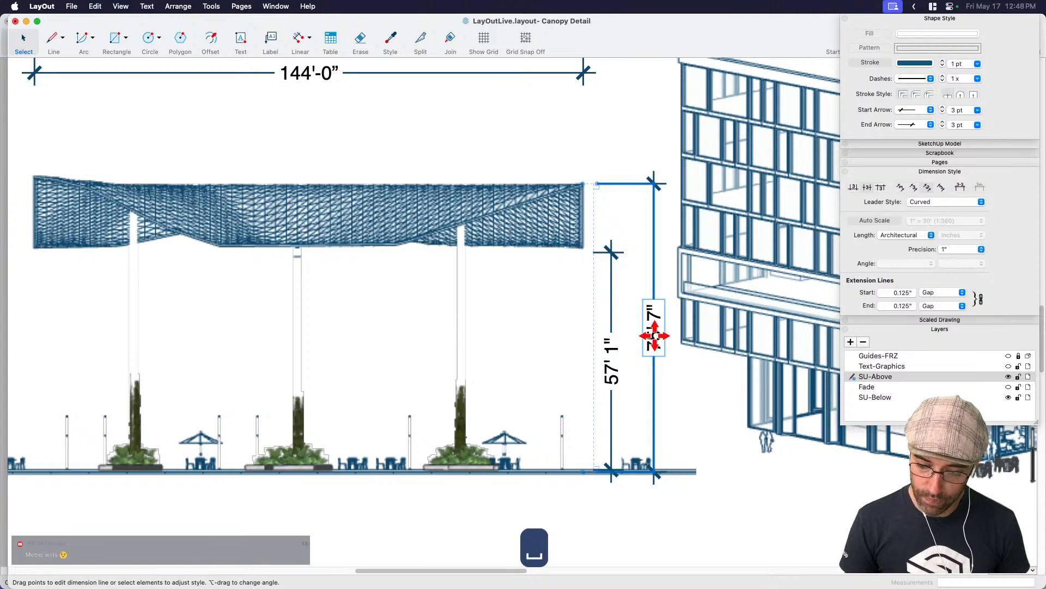
double_click(654, 335)
type("7")
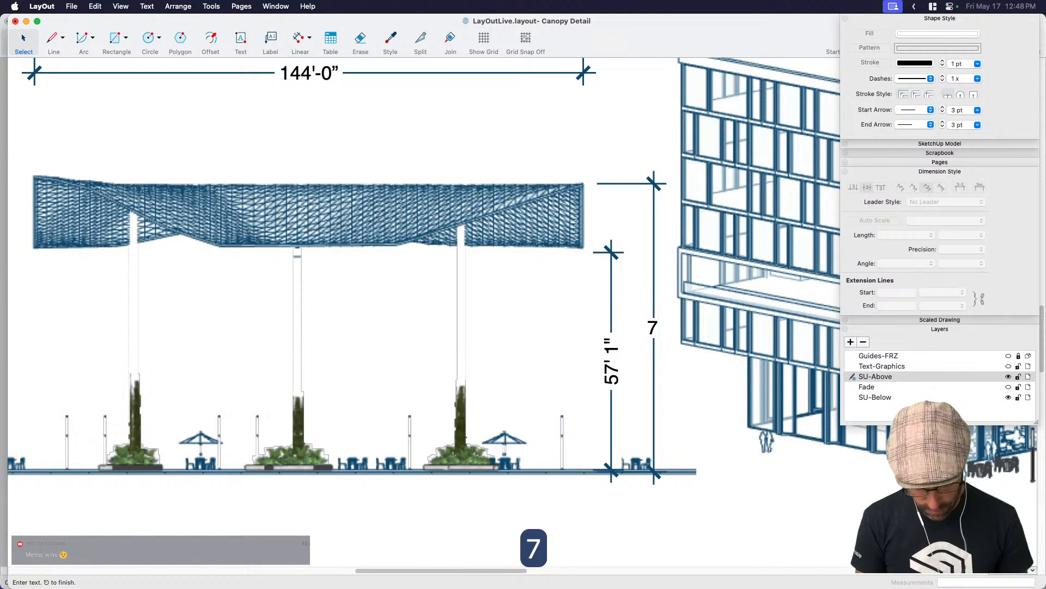
type("5")
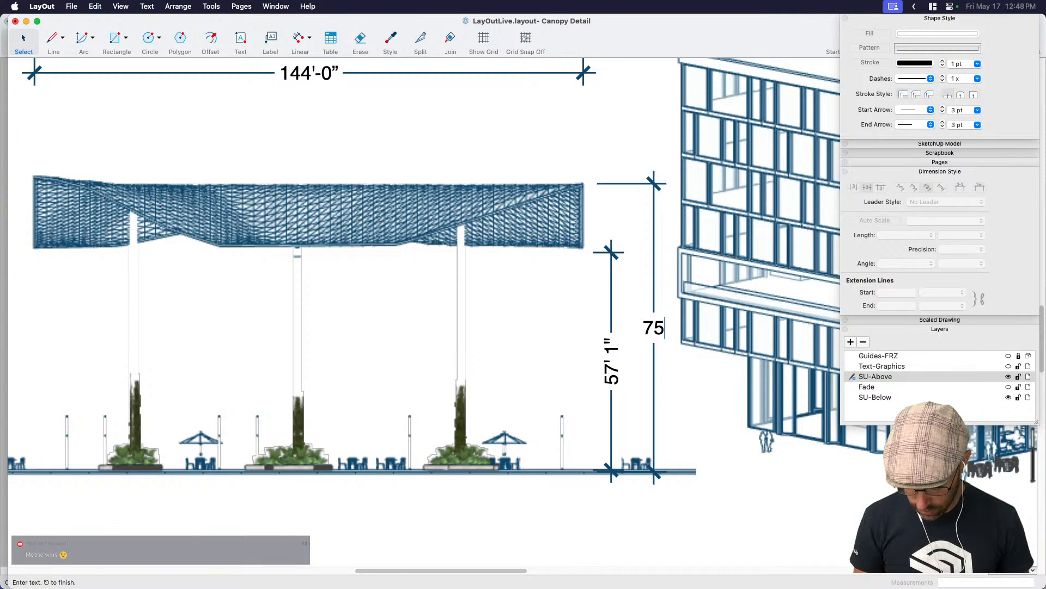
type("-")
key("BackSpace")
type("'0")
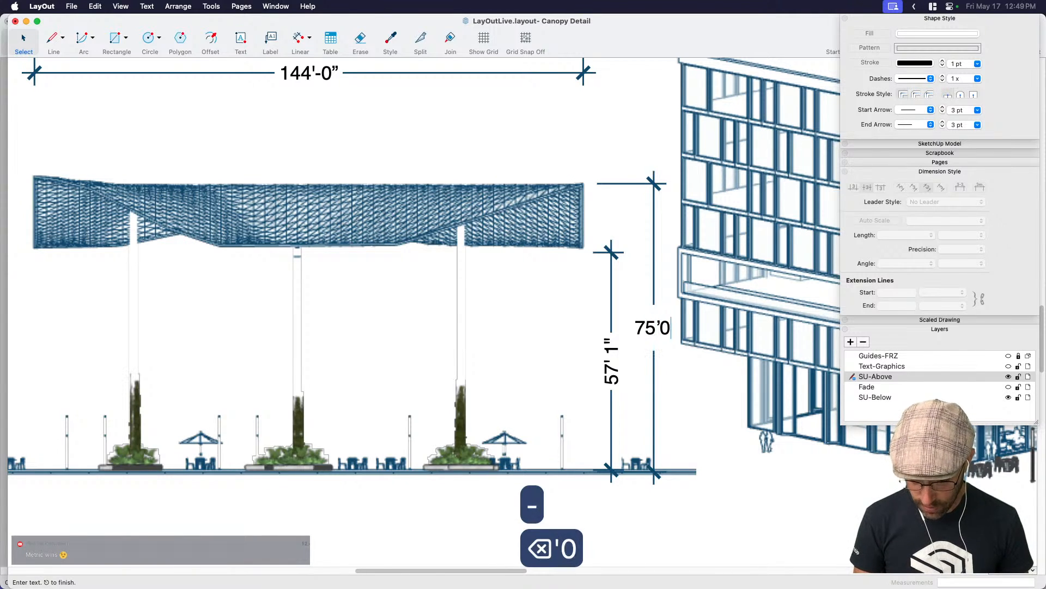
key("BackSpace")
type("-")
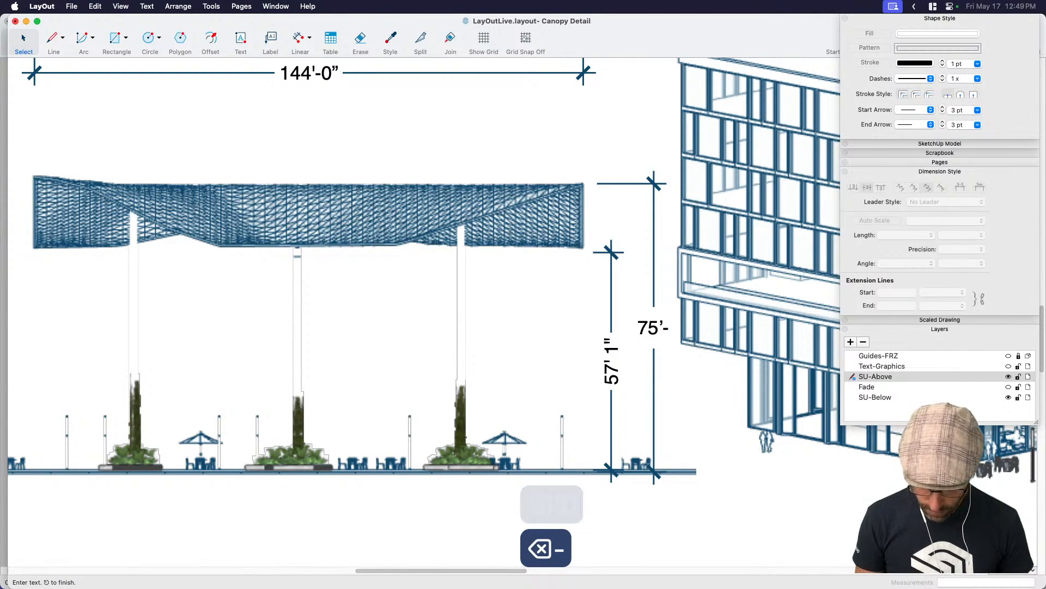
type("0\"")
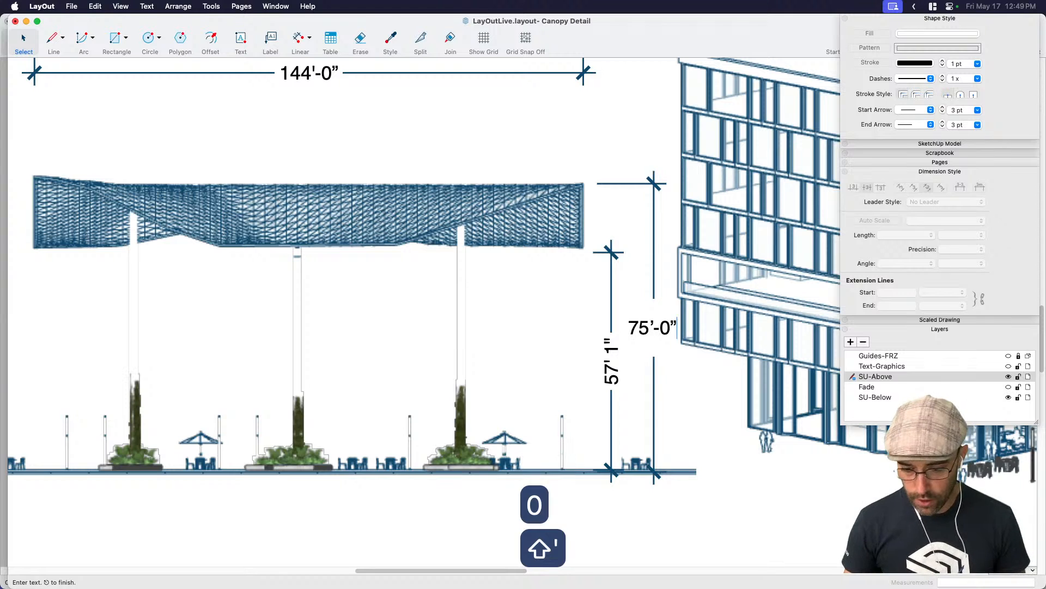
left_click(672, 403)
key("space")
Replace the automatic text of the elevation's clear height dimension under the canopy with 57'-0".
left_click(611, 365)
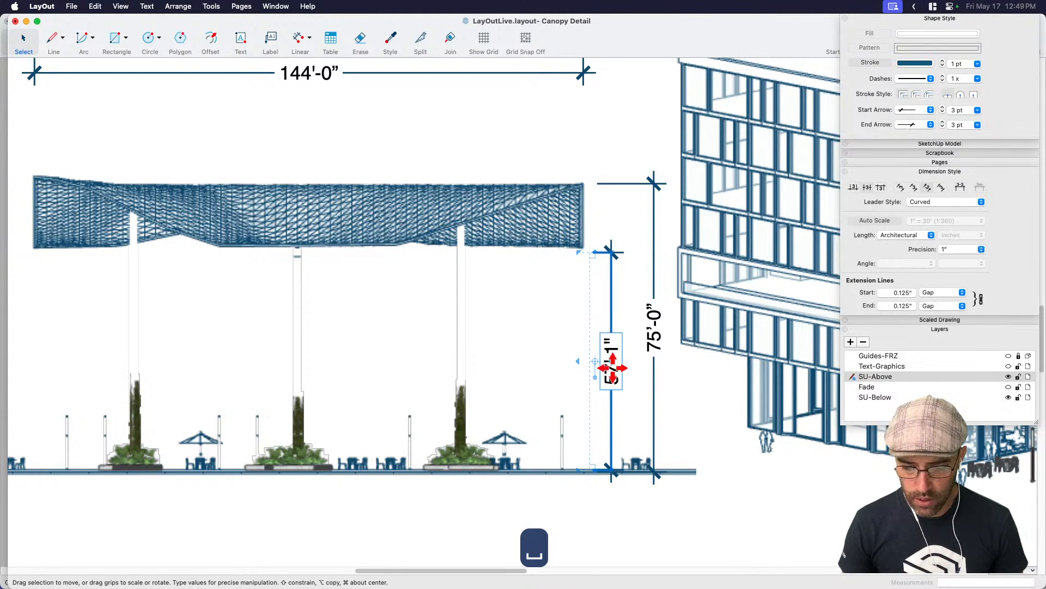
double_click(611, 365)
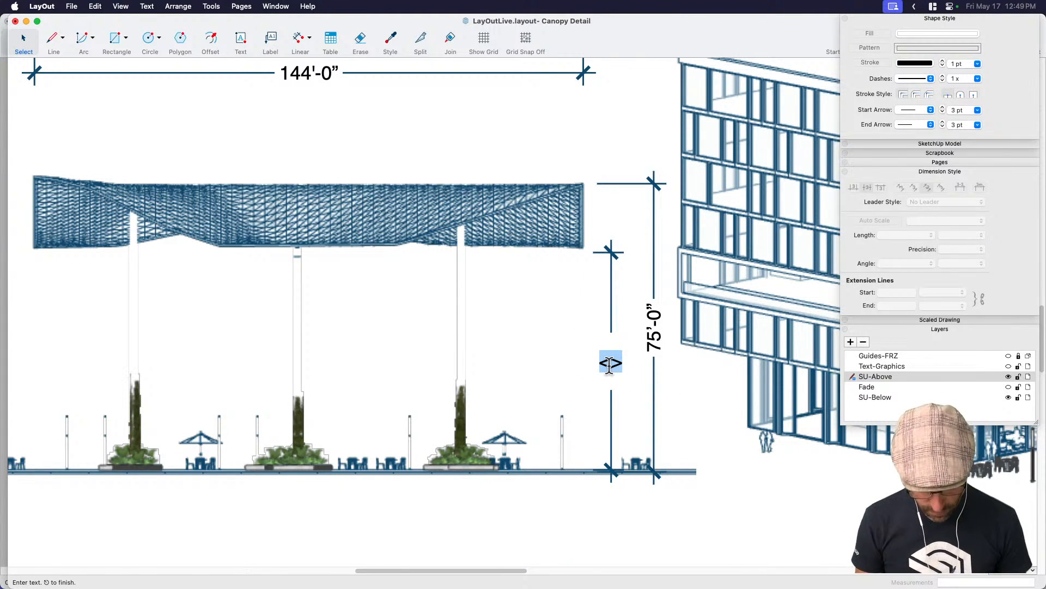
type("57")
type("'-0\"")
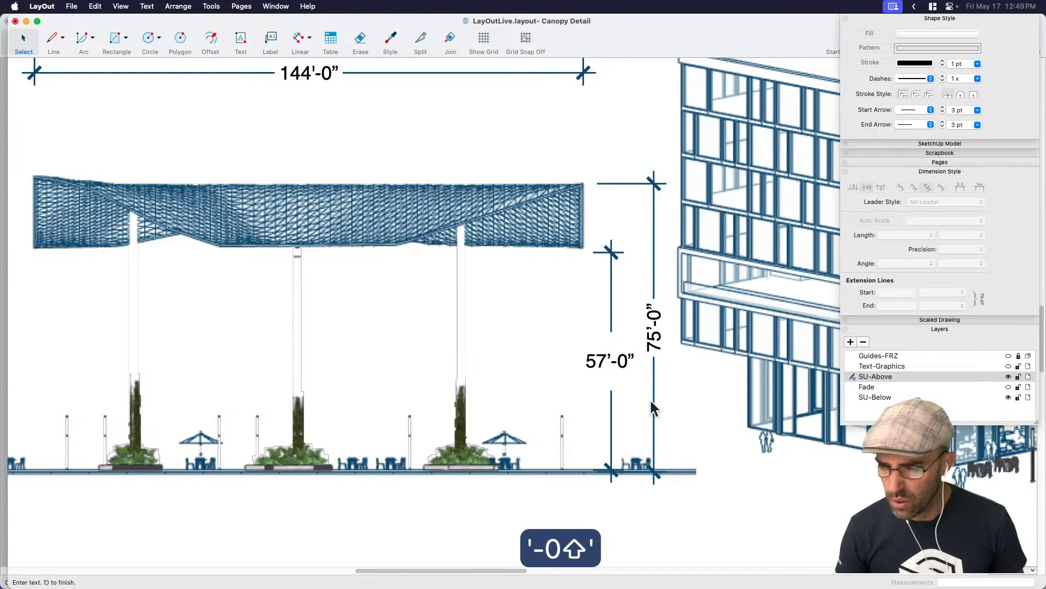
left_click(702, 440)
key("space")
scroll(714, 425, "down", 3)
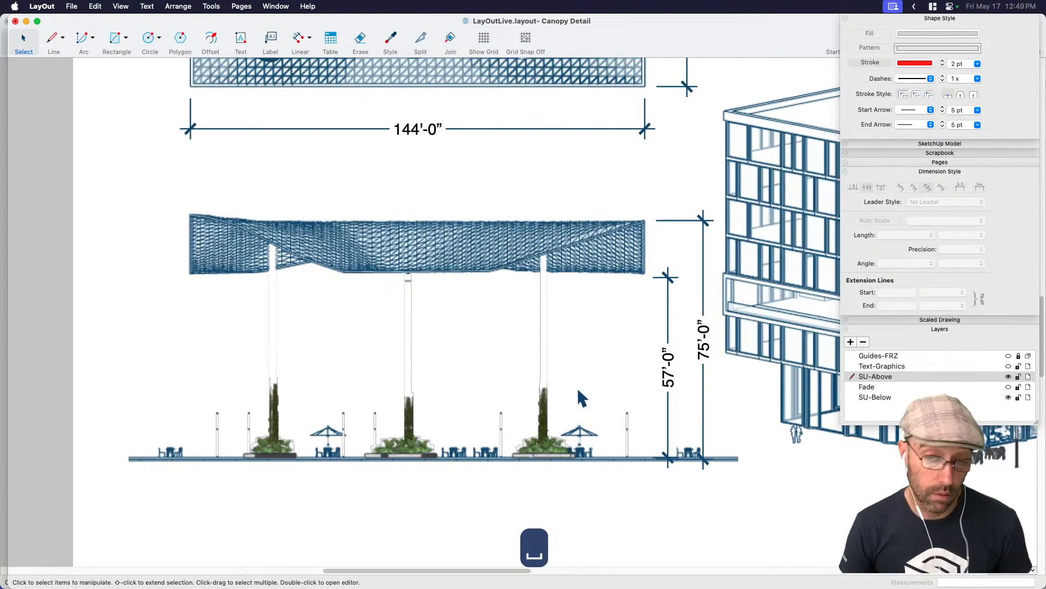
scroll(582, 398, "down", 2)
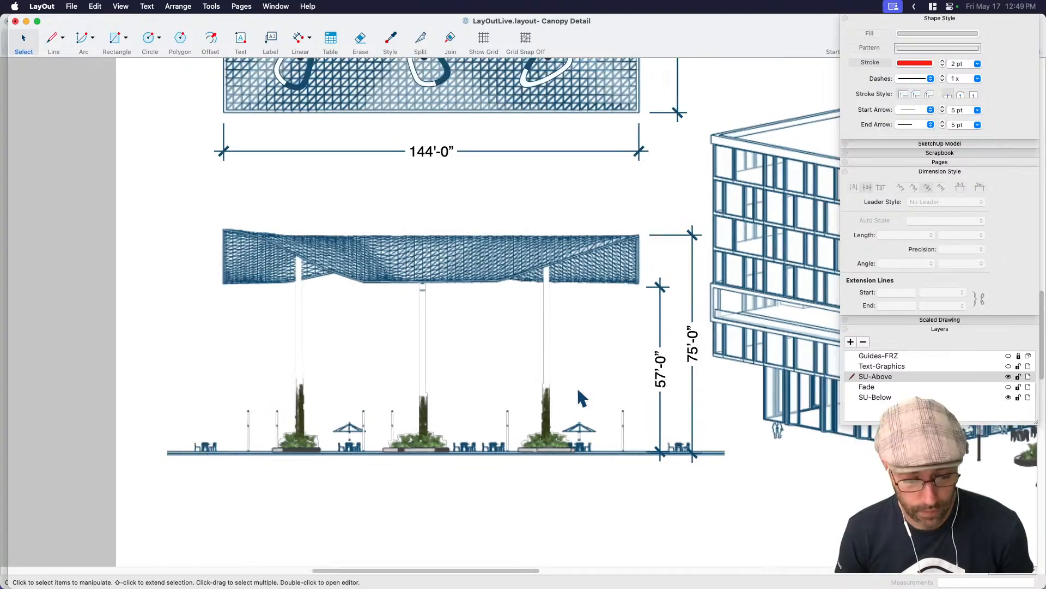
key("d")
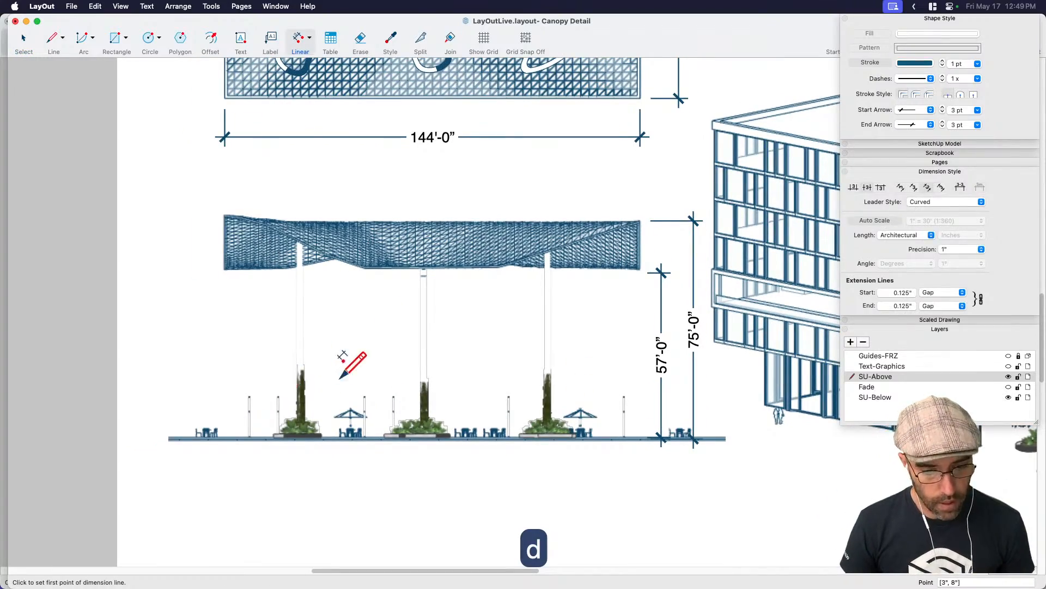
scroll(339, 229, "up", 5)
scroll(327, 215, "up", 4)
scroll(323, 219, "up", 5)
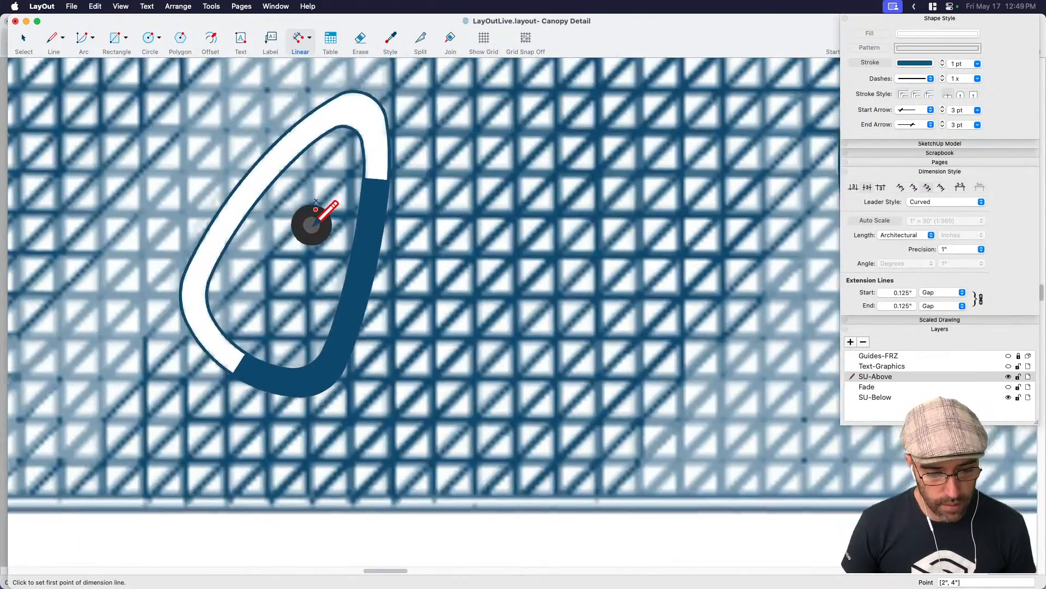
scroll(319, 216, "up", 3)
left_click(315, 207)
scroll(327, 211, "down", 8)
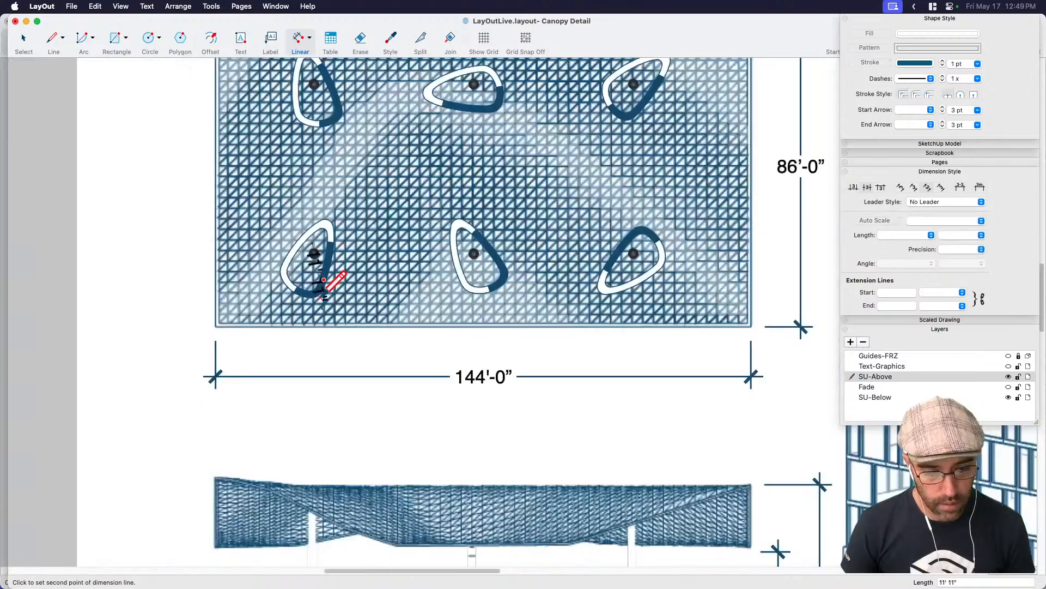
scroll(419, 273, "up", 8)
scroll(420, 245, "up", 3)
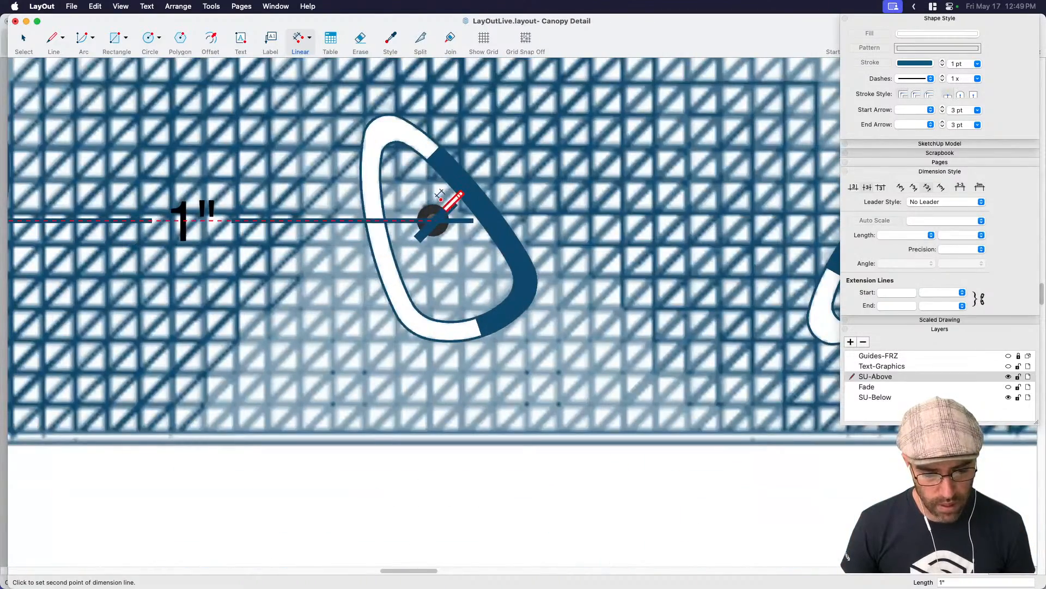
scroll(436, 224, "up", 3)
scroll(473, 231, "down", 3)
key("Escape")
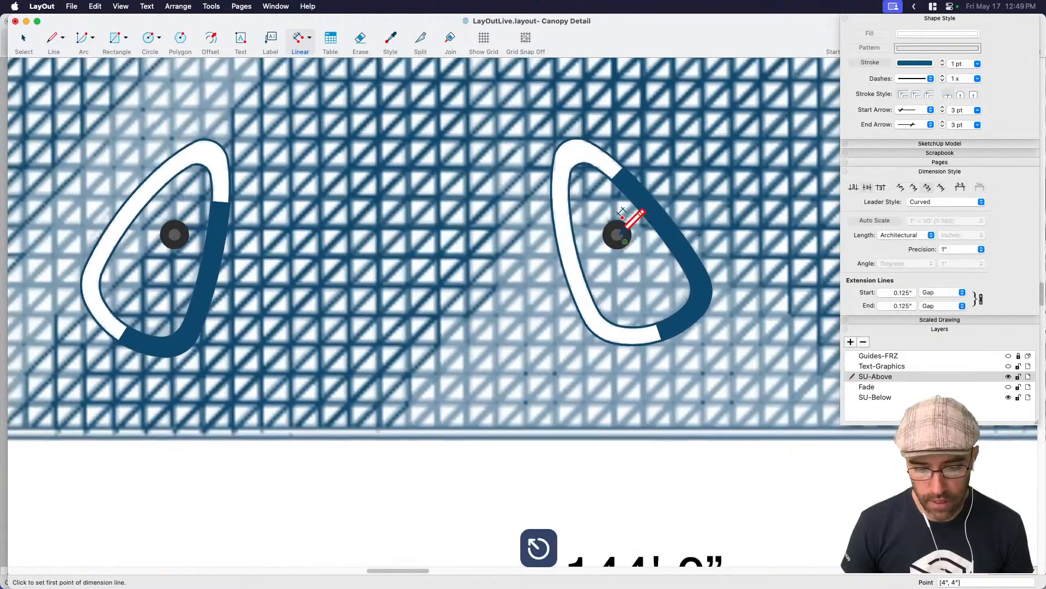
scroll(621, 226, "down", 1)
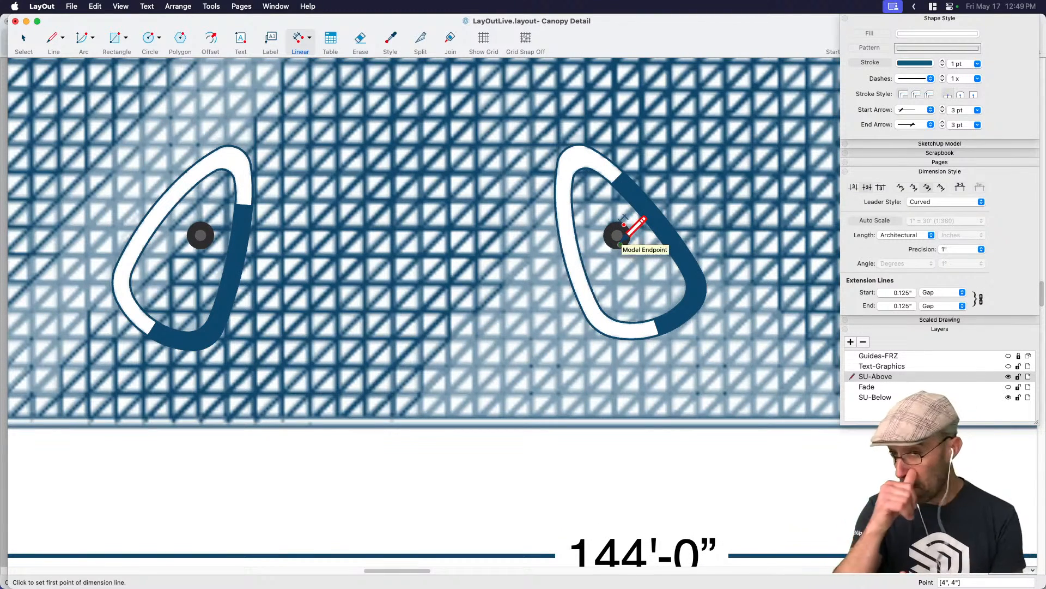
scroll(618, 234, "down", 2)
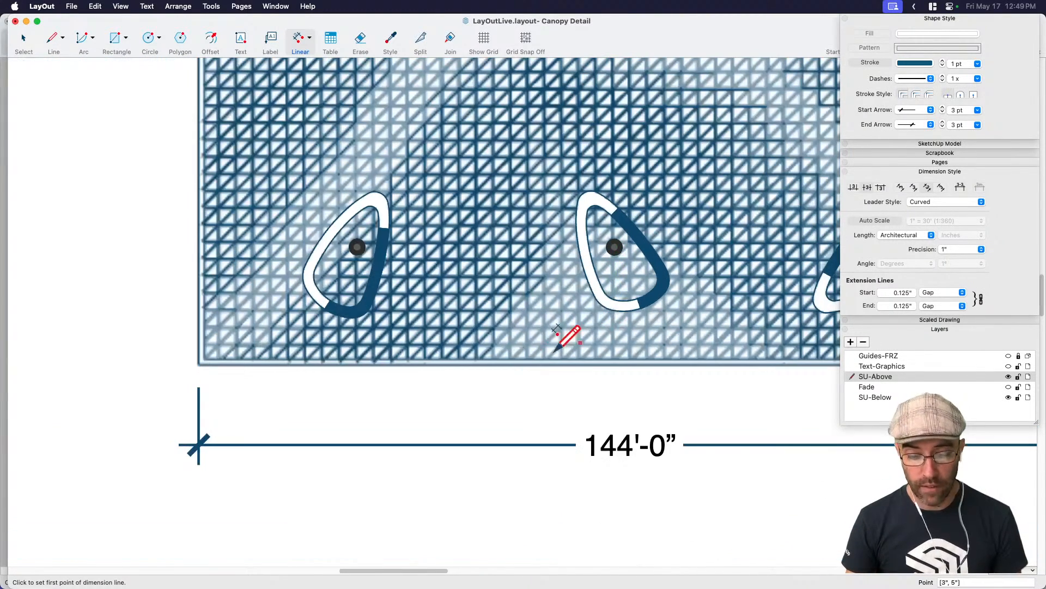
left_click(413, 376)
left_click(610, 375)
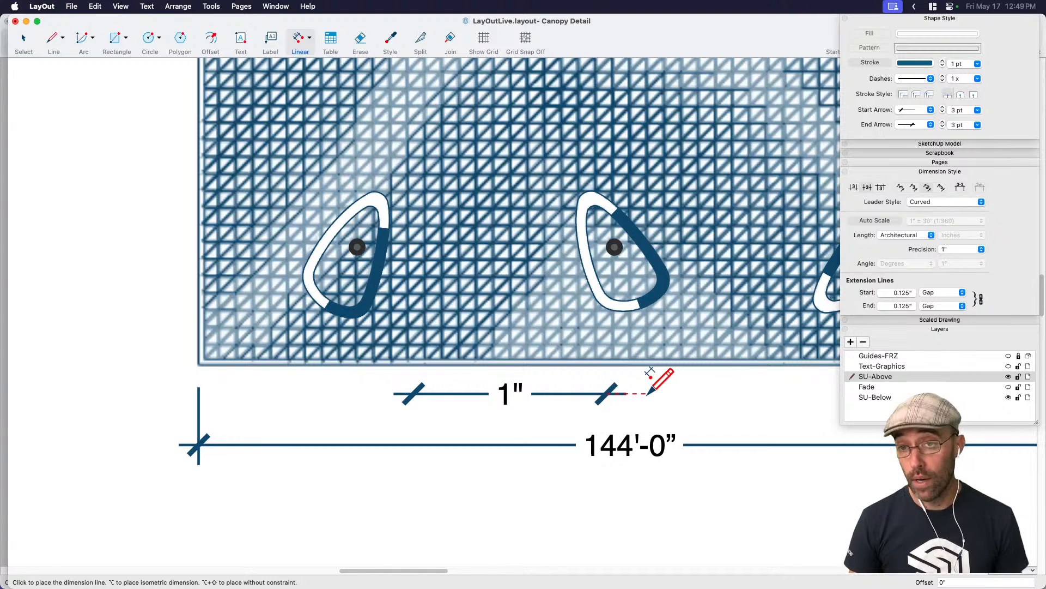
key("space")
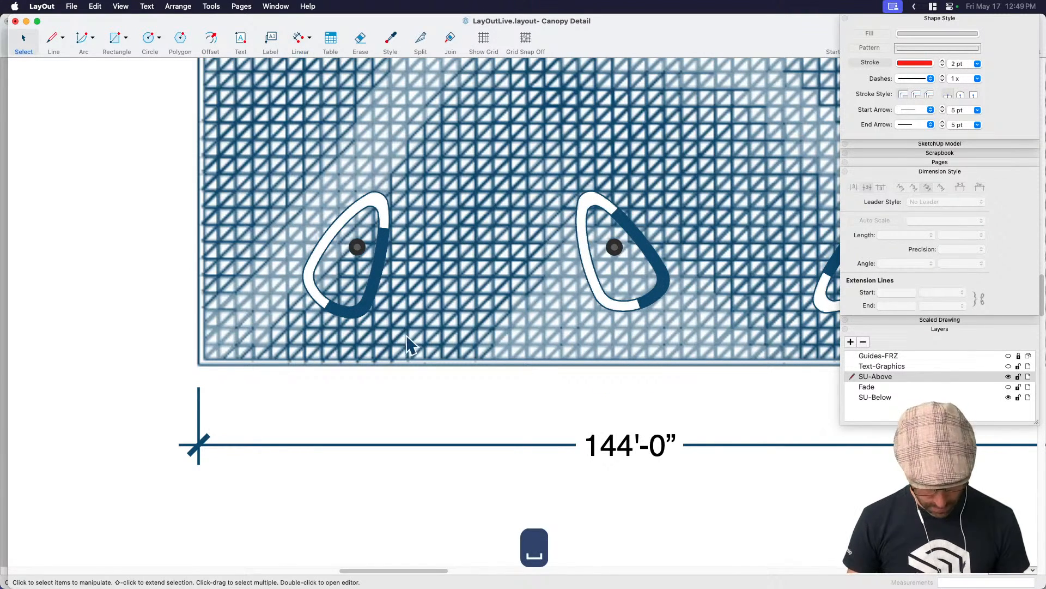
key("d")
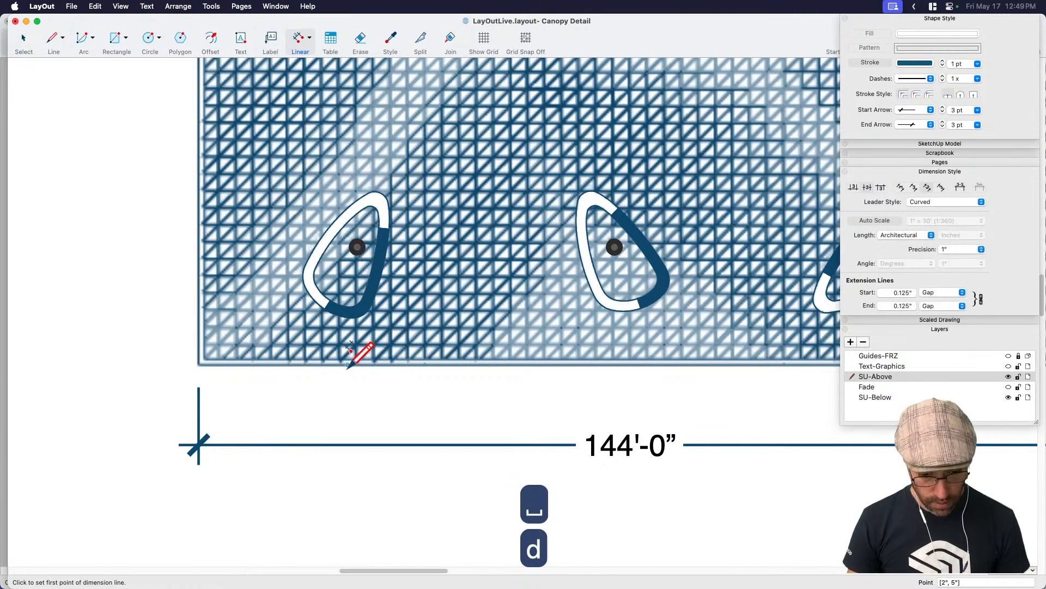
left_click(380, 359)
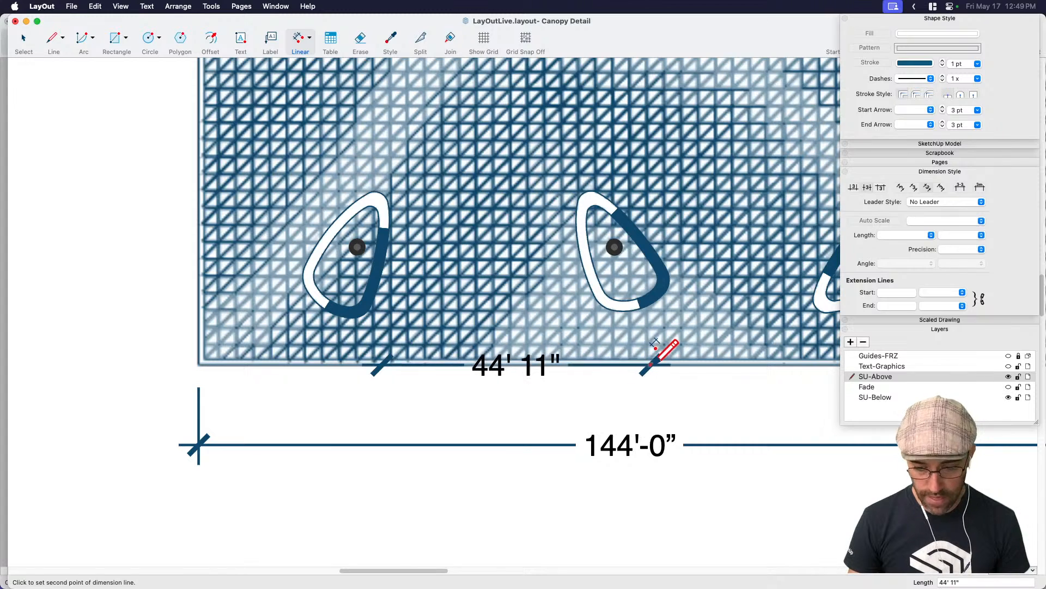
left_click(655, 342)
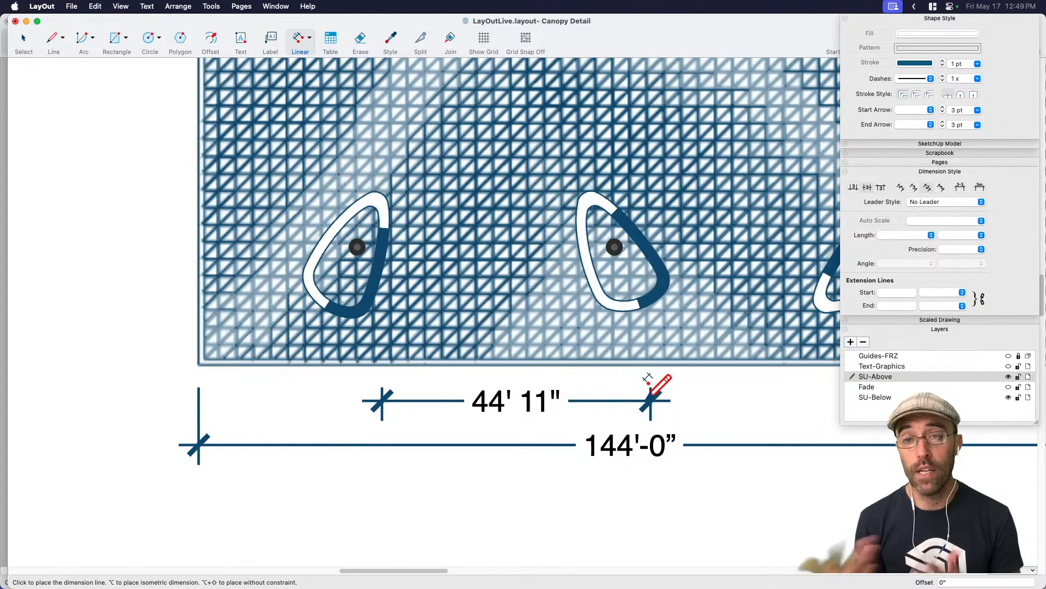
key("space")
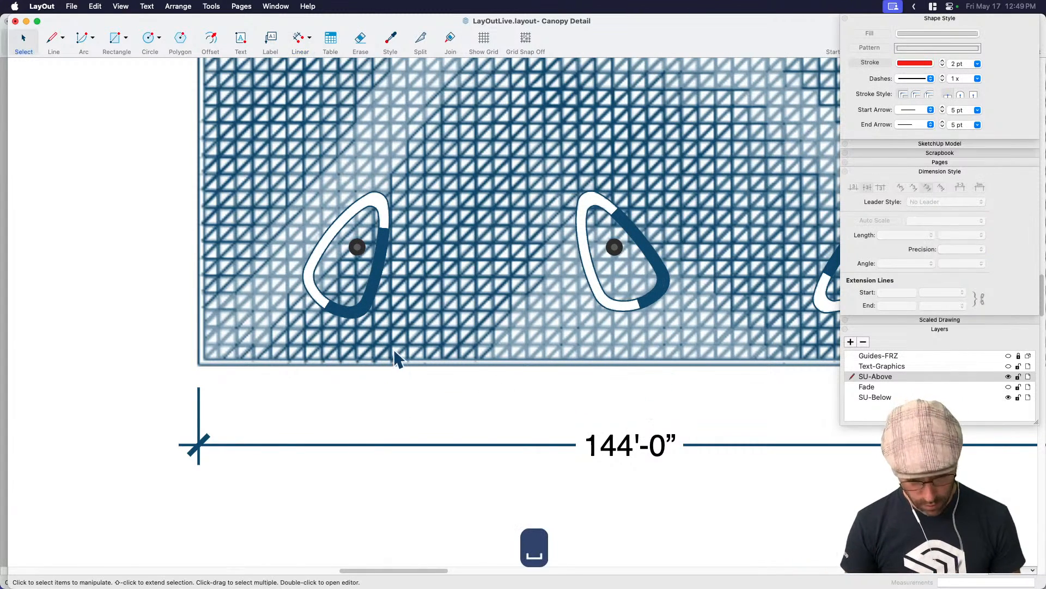
Dimension the spacing between the first two columns in the plan's lower row, placing it between the canopy edge and the overall width dimension.
key("d")
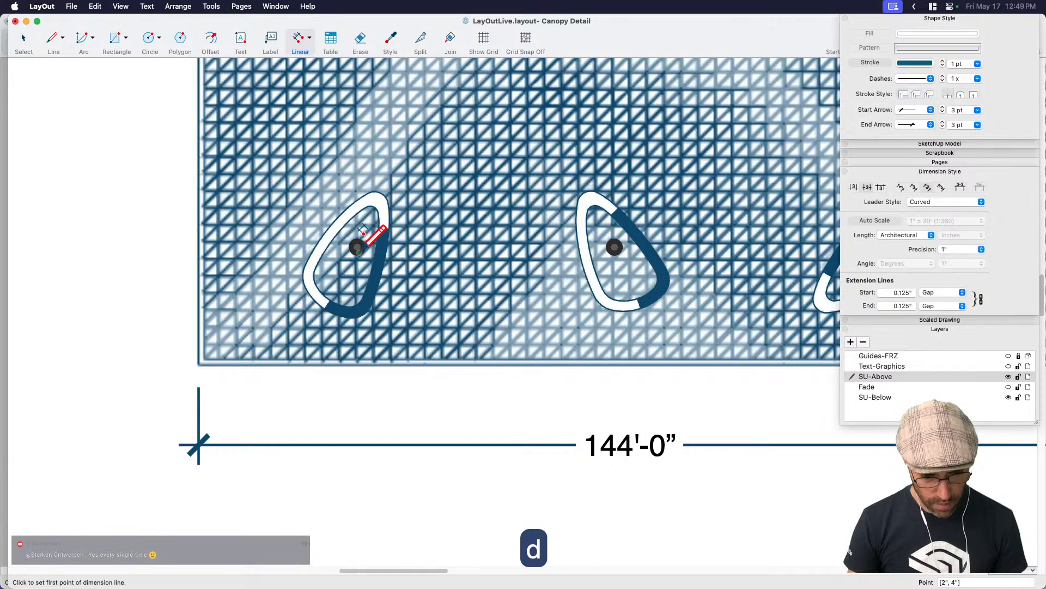
left_click(357, 247)
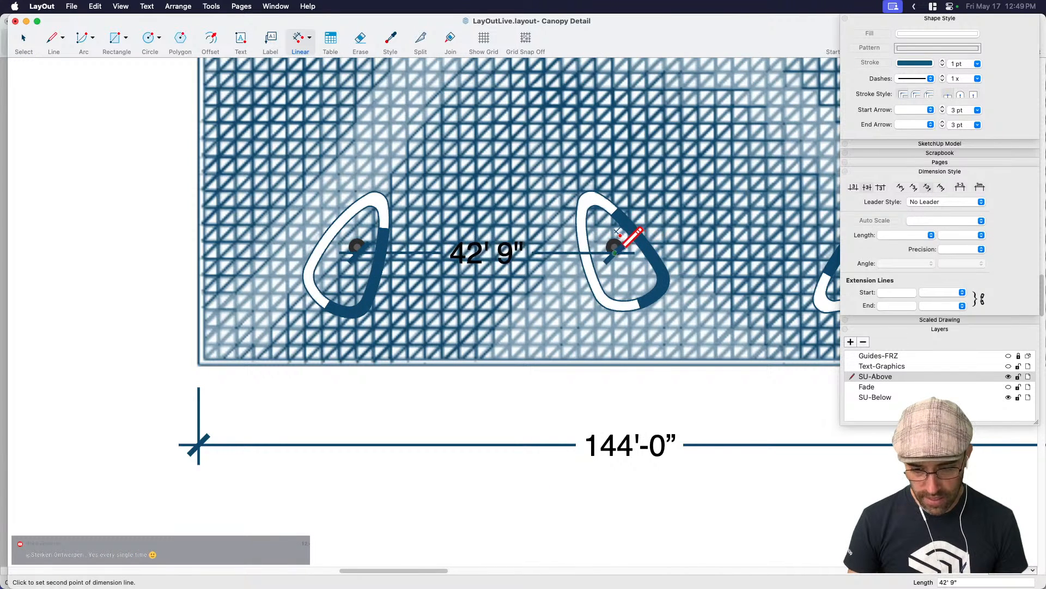
left_click(617, 231)
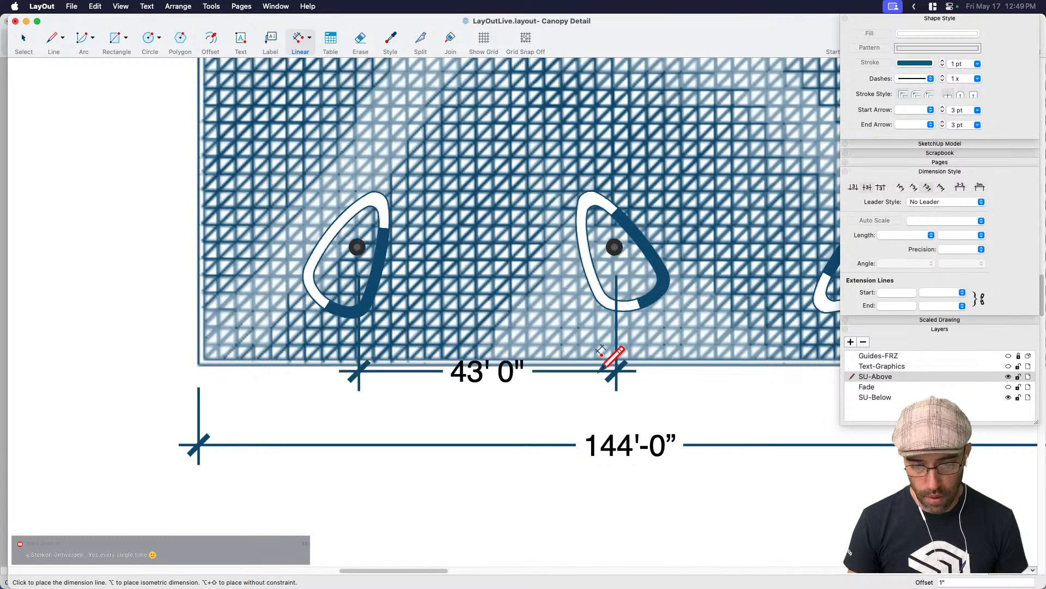
scroll(599, 373, "down", 1)
left_click(595, 386)
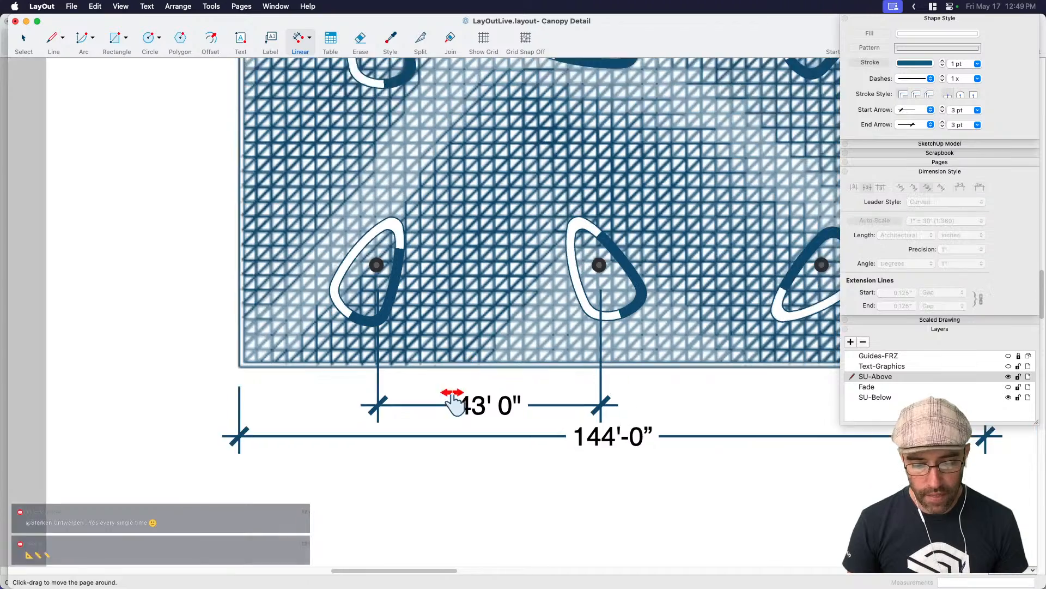
Continue the column spacing dimension from the middle to the third column in the plan's lower row, in line with the first bay's dimension.
scroll(458, 401, "right", 5)
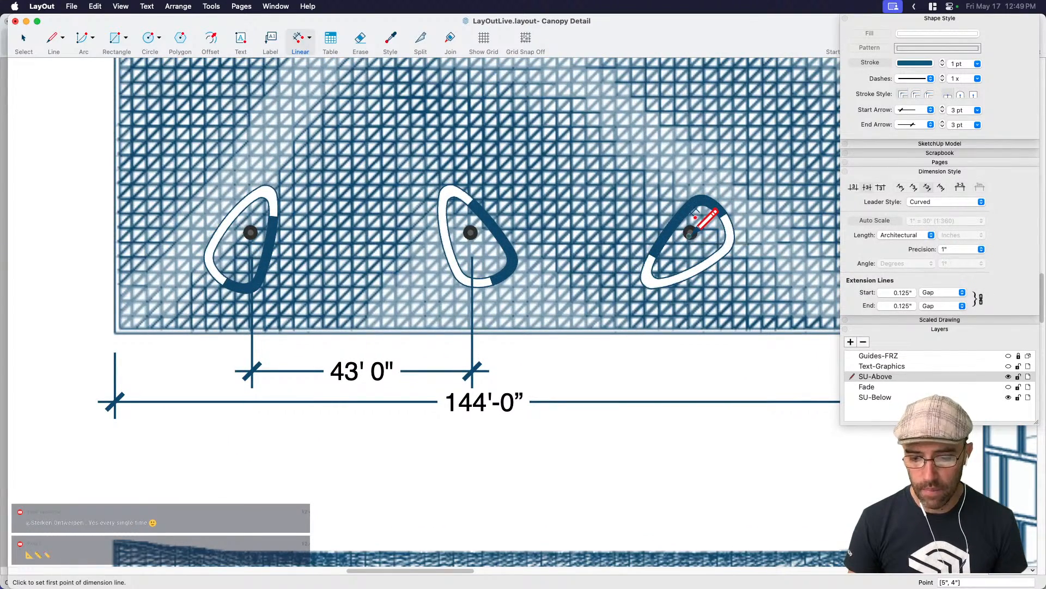
left_click(696, 218)
scroll(695, 217, "down", 3)
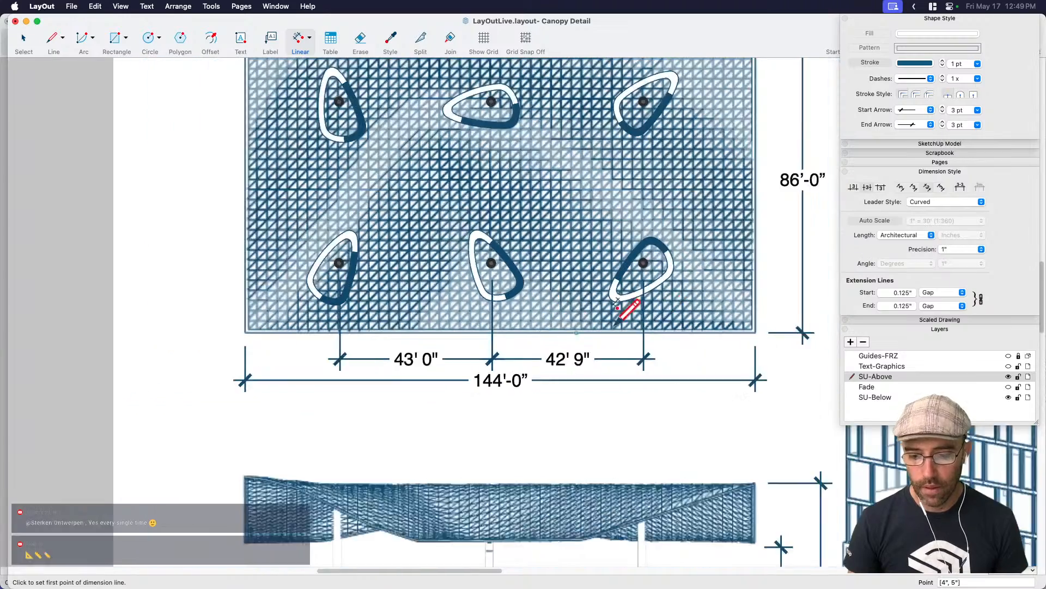
Replace the automatic text of the column spacing dimension between the middle and third columns with 43'-0".
scroll(561, 311, "down", 2)
scroll(562, 310, "left", 3)
key("space")
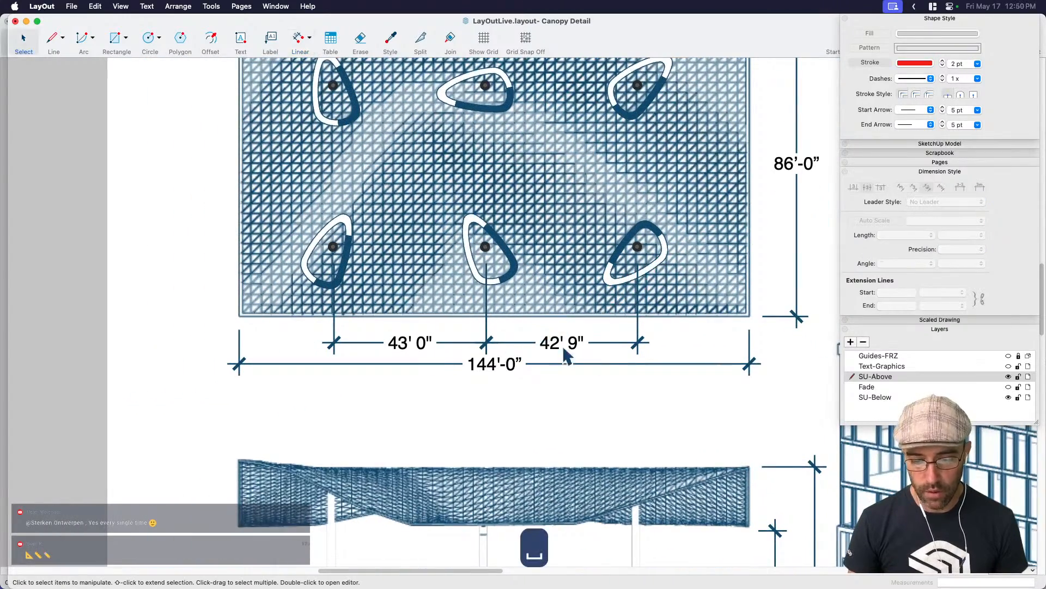
left_click(561, 342)
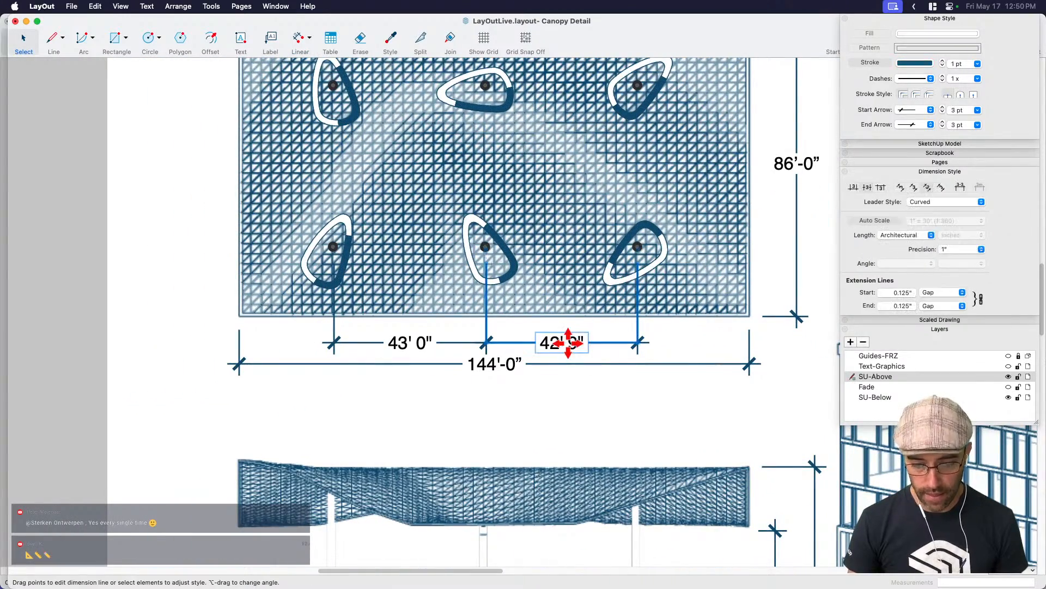
double_click(561, 342)
type("43'-")
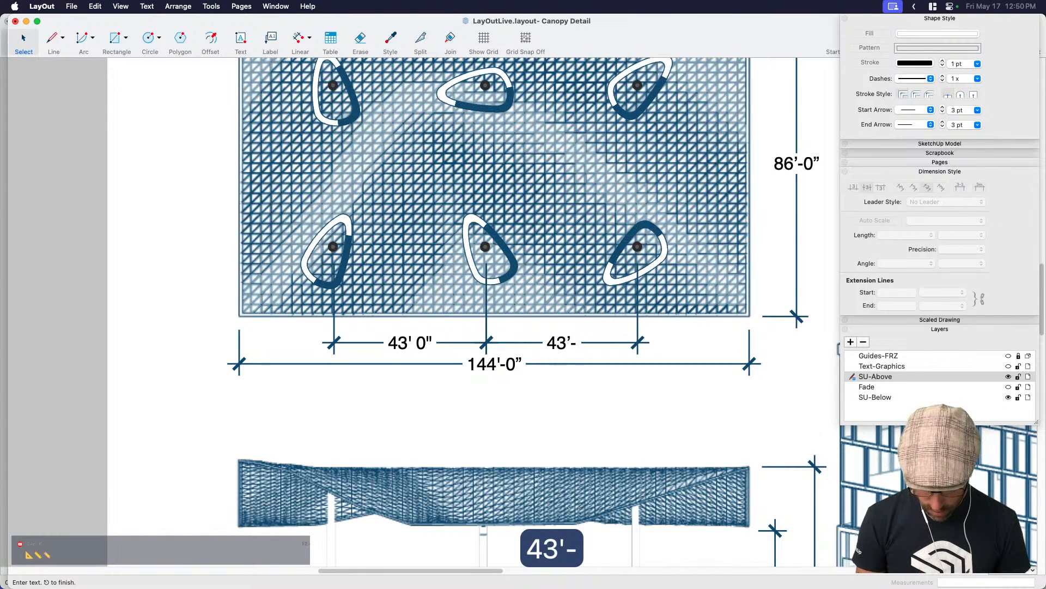
type("0")
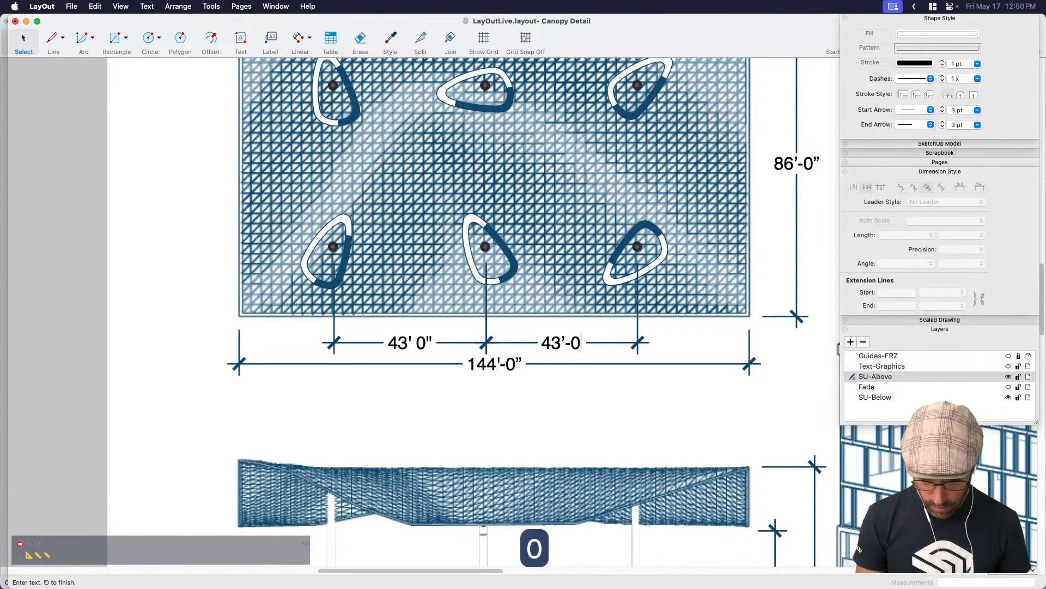
type("\"")
left_click(532, 406)
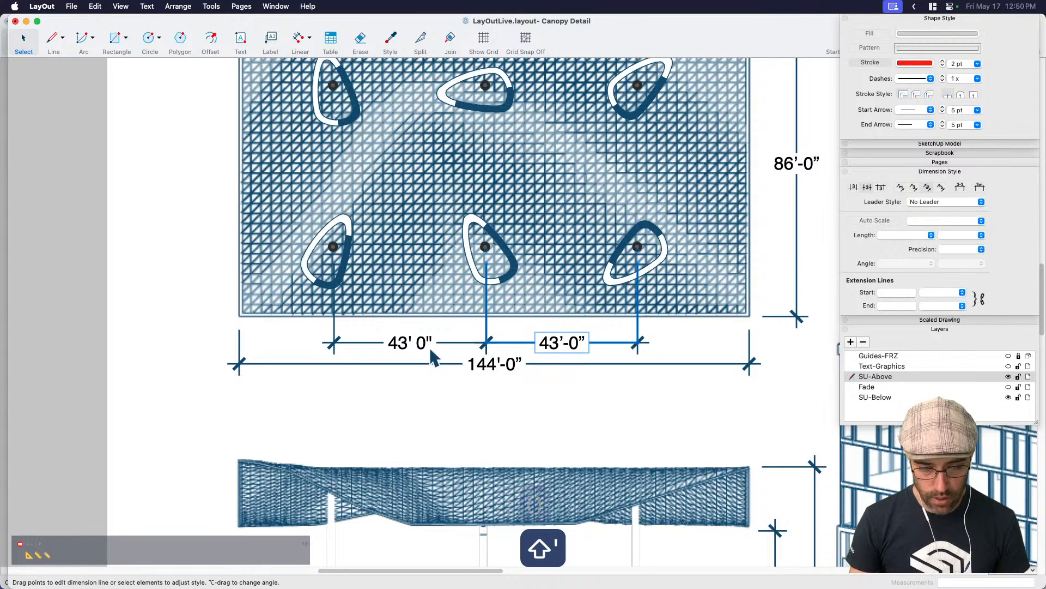
Replace the automatic text of the column spacing dimension between the first and middle columns with 43'-0".
left_click(414, 342)
double_click(413, 342)
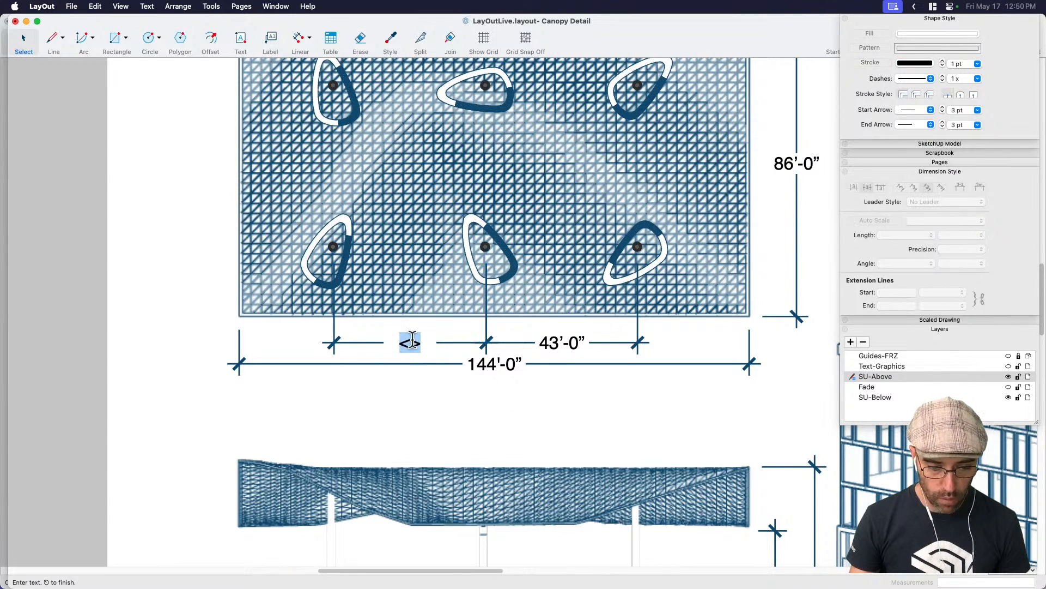
type("43'0")
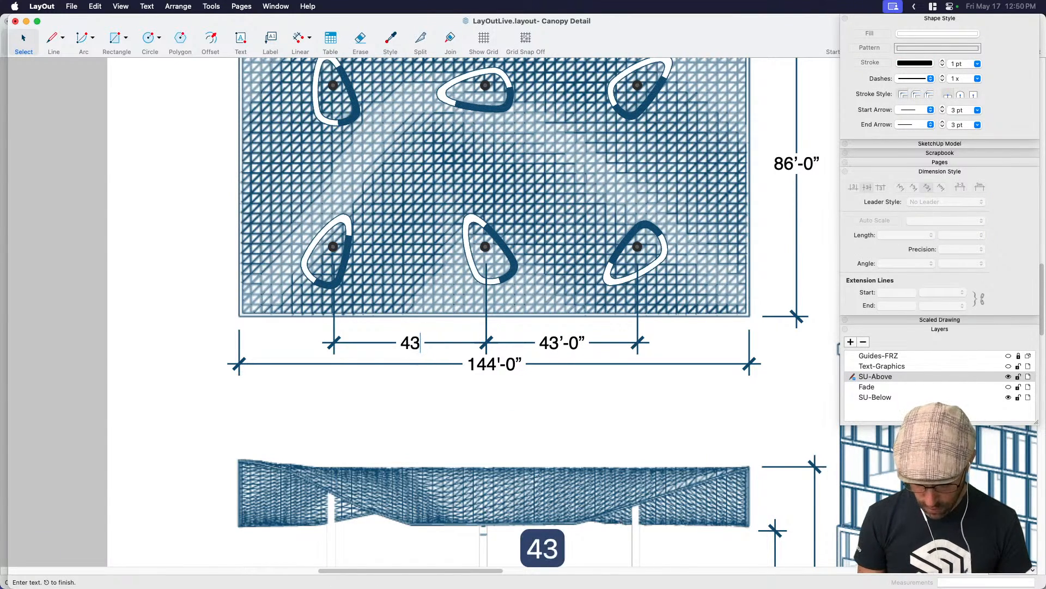
key("BackSpace")
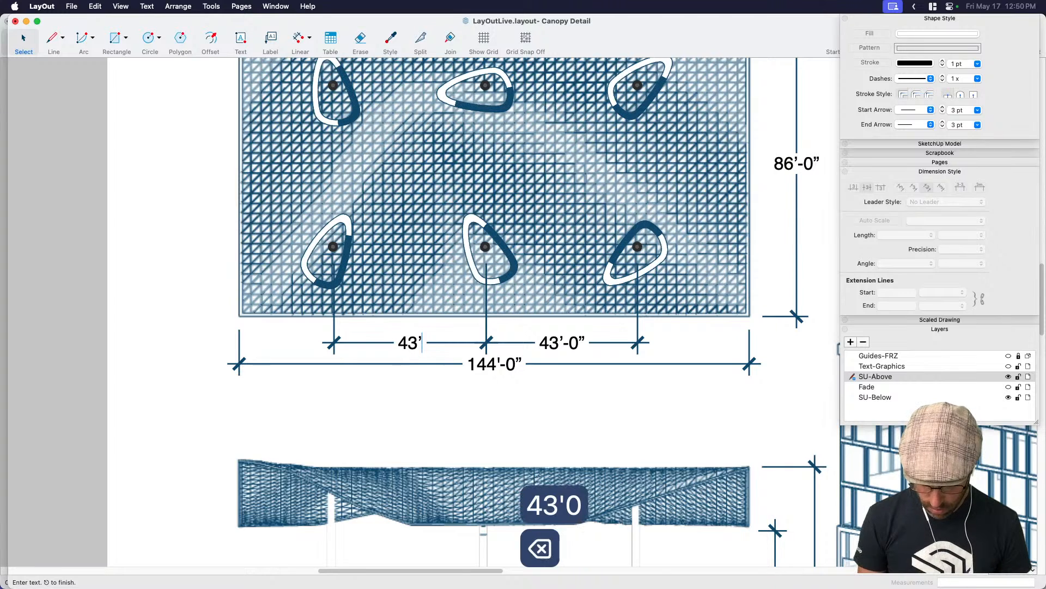
type("-0\"")
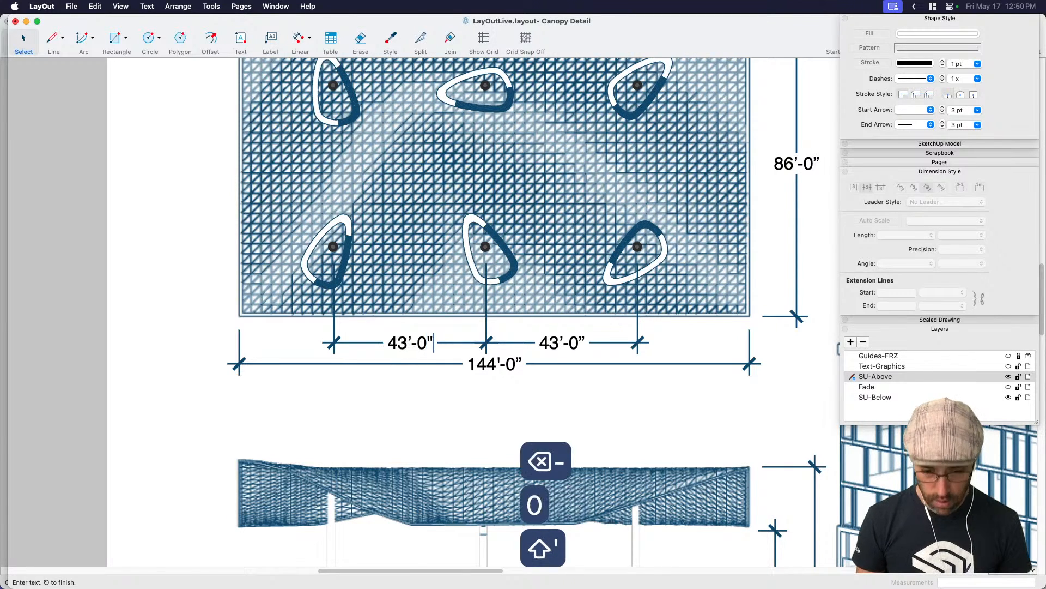
left_click(484, 391)
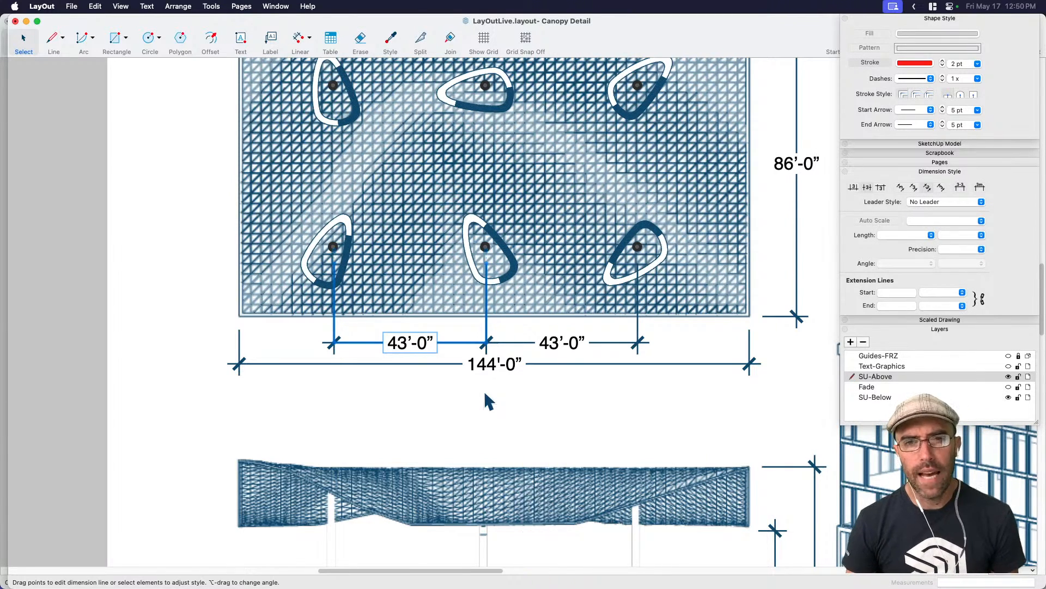
left_click(493, 394)
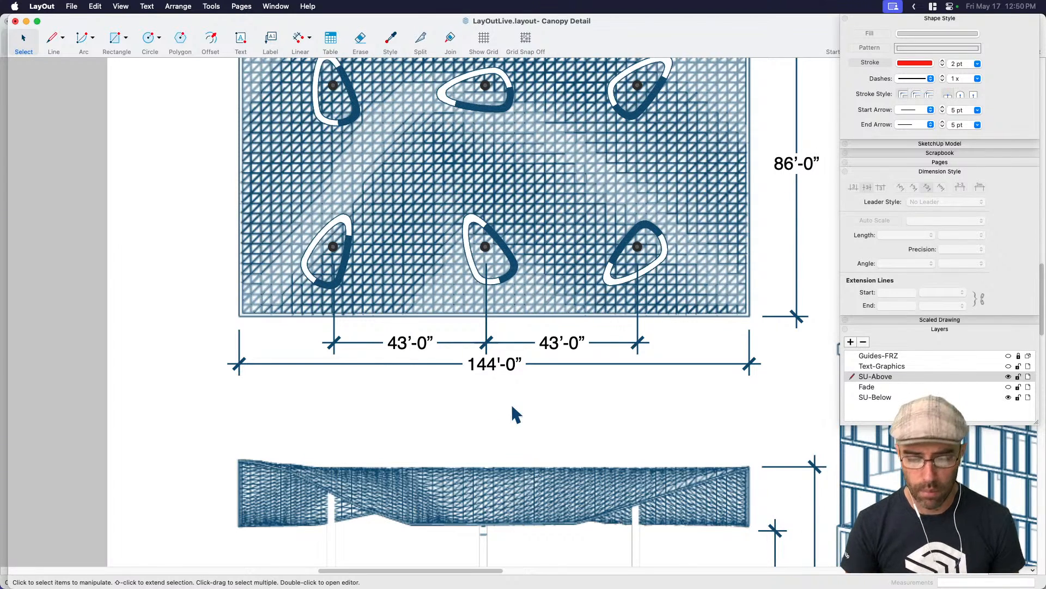
Try to move the plan's whole overall width dimension farther below the column spacing dimensions, and undo the move.
scroll(518, 410, "down", 1)
key("space")
left_click(575, 364)
key("m")
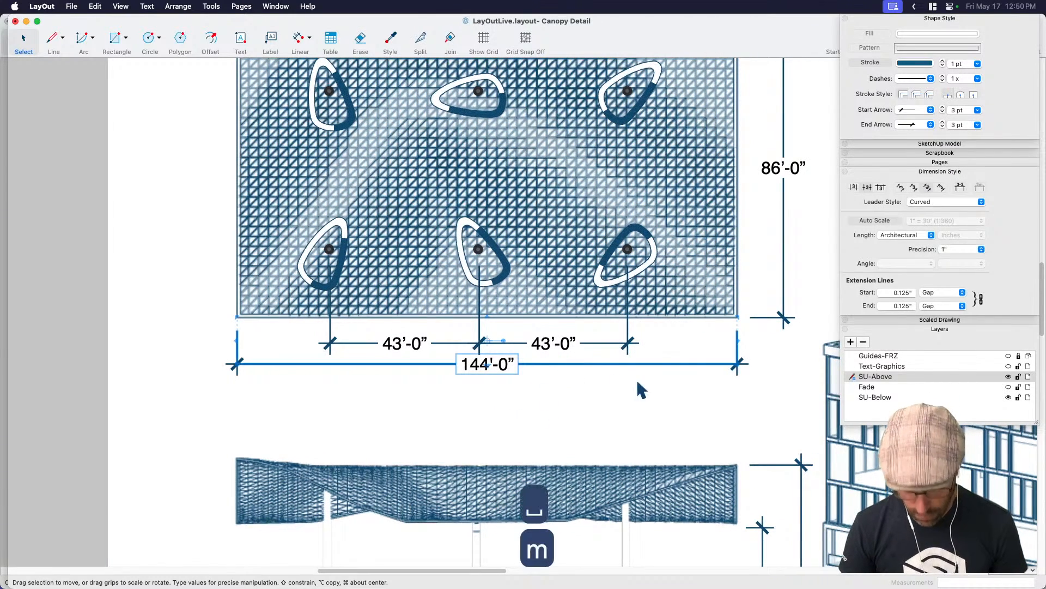
left_click_drag(646, 364, 646, 380)
left_click(675, 394)
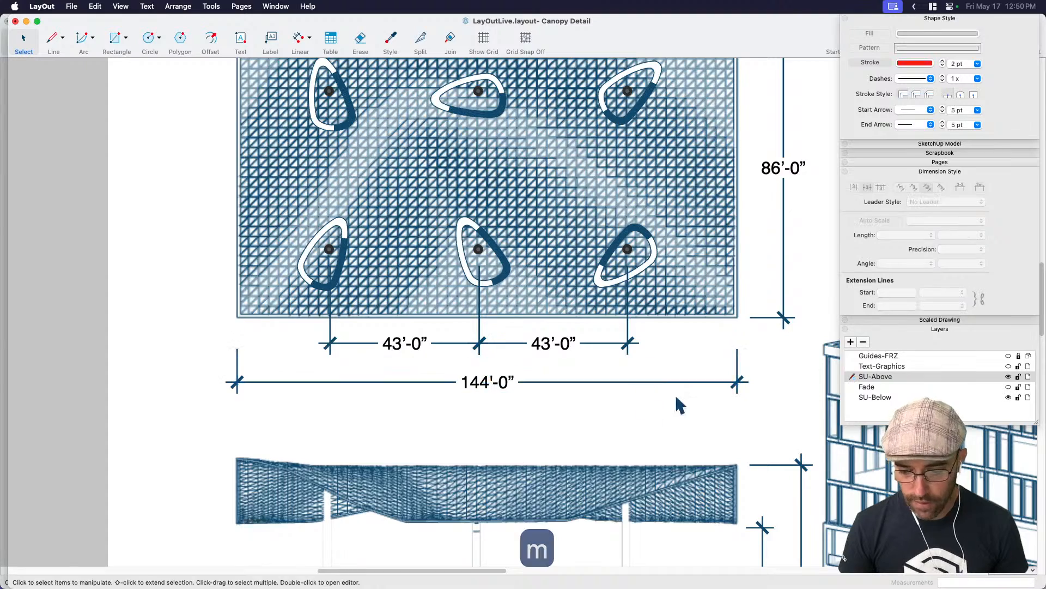
scroll(682, 394, "up", 2)
scroll(681, 393, "right", 3)
left_click(668, 397)
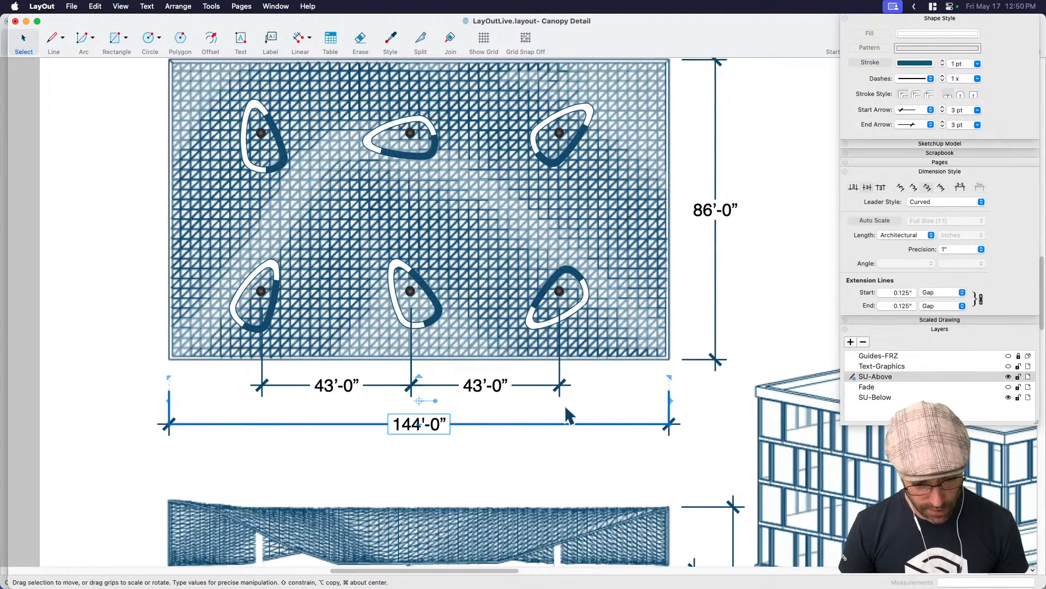
key("super+z")
Pull the dimension line of the plan's overall width dimension farther out from the canopy to clear the column spacing dimensions.
left_click_drag(658, 407, 656, 427)
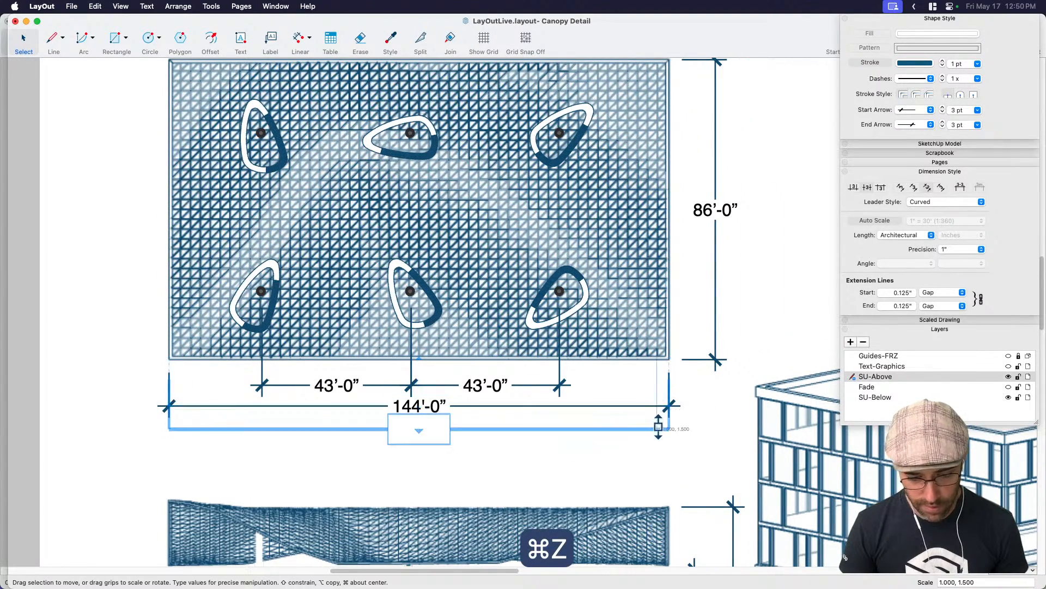
left_click(727, 334)
Align the text of the plan's vertical 86'-0" dimension parallel to its dimension line.
scroll(676, 333, "down", 2)
scroll(675, 334, "down", 5)
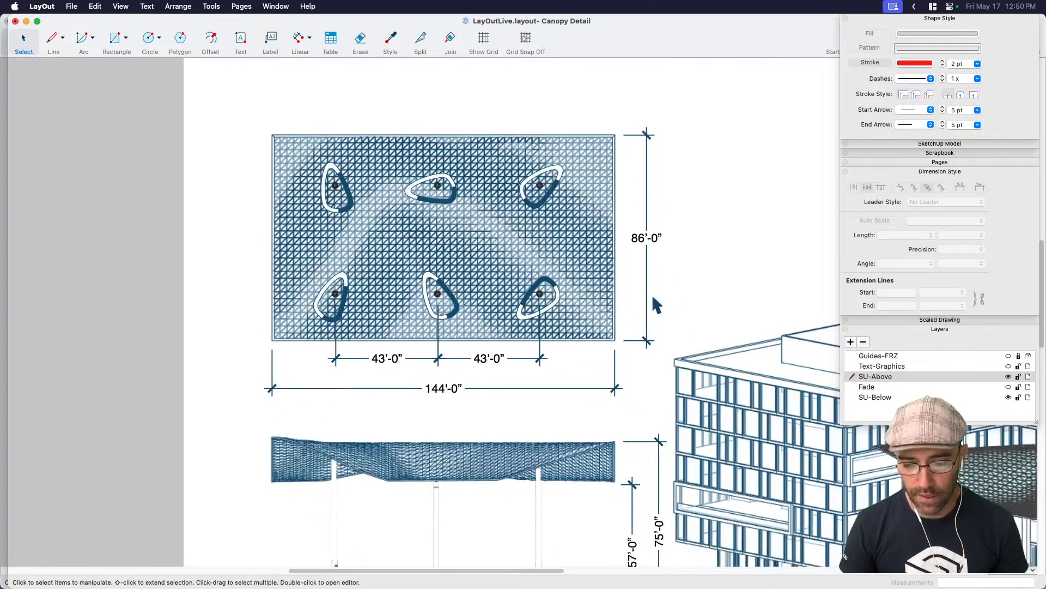
left_click(643, 159)
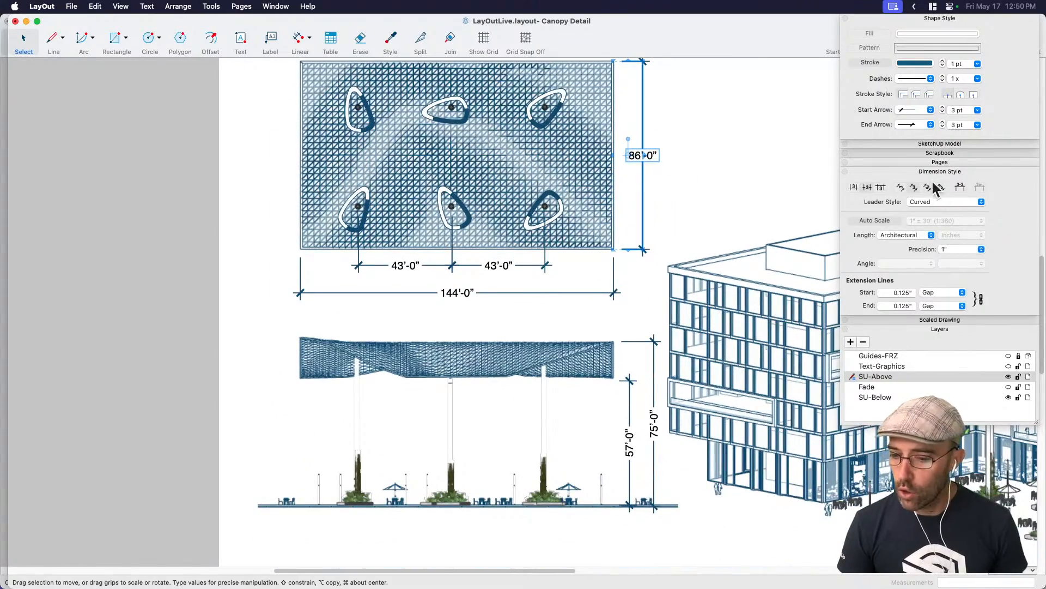
left_click(902, 188)
scroll(593, 255, "up", 2)
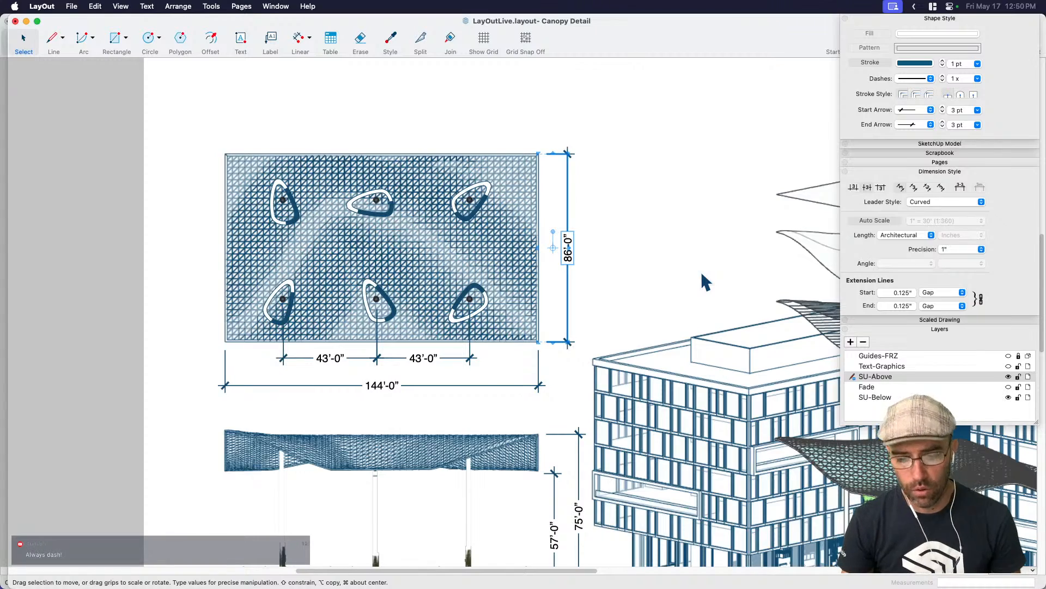
left_click(589, 196)
Make the Text-Graphics layer visible to show the sheet's title and page information.
scroll(592, 203, "down", 3)
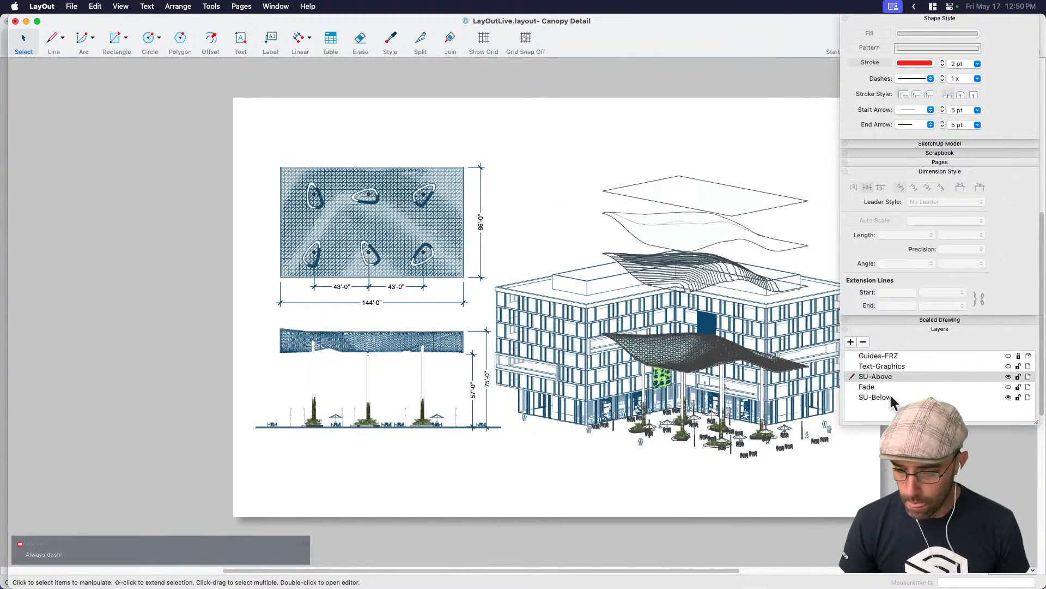
left_click(1008, 366)
left_click(1008, 367)
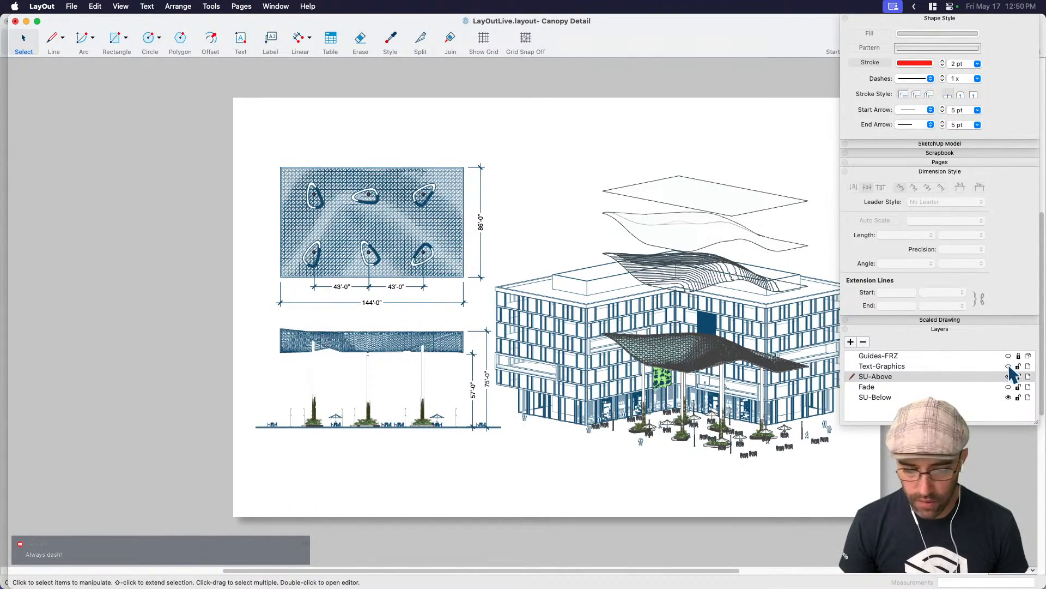
left_click(1009, 367)
left_click(1009, 366)
left_click(1010, 367)
left_click(1009, 366)
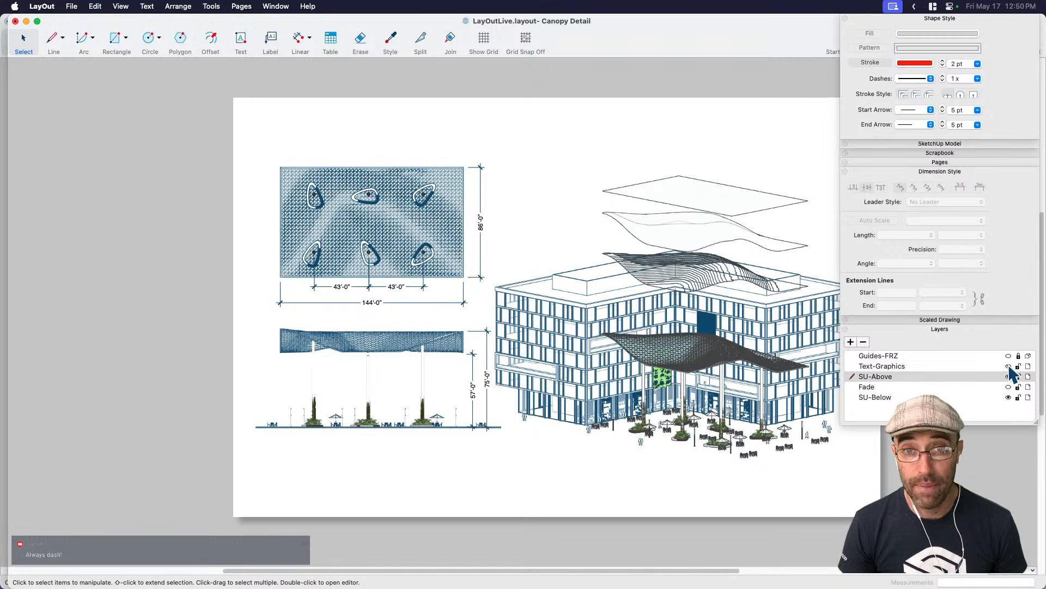
left_click(1008, 366)
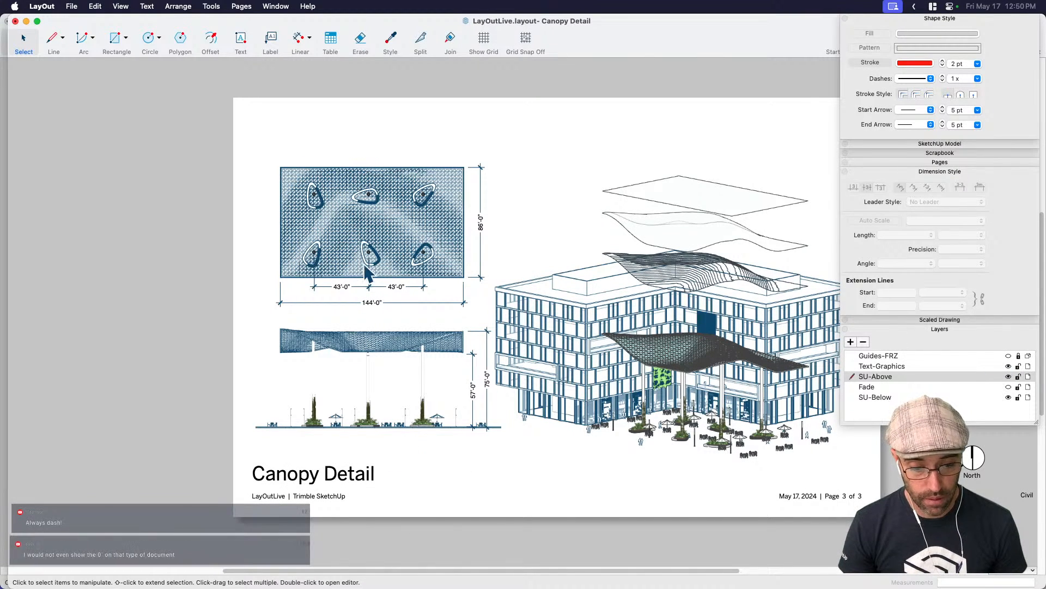
Group the plan's two column spacing dimensions and place a copy of the group below the elevation.
left_click(343, 290)
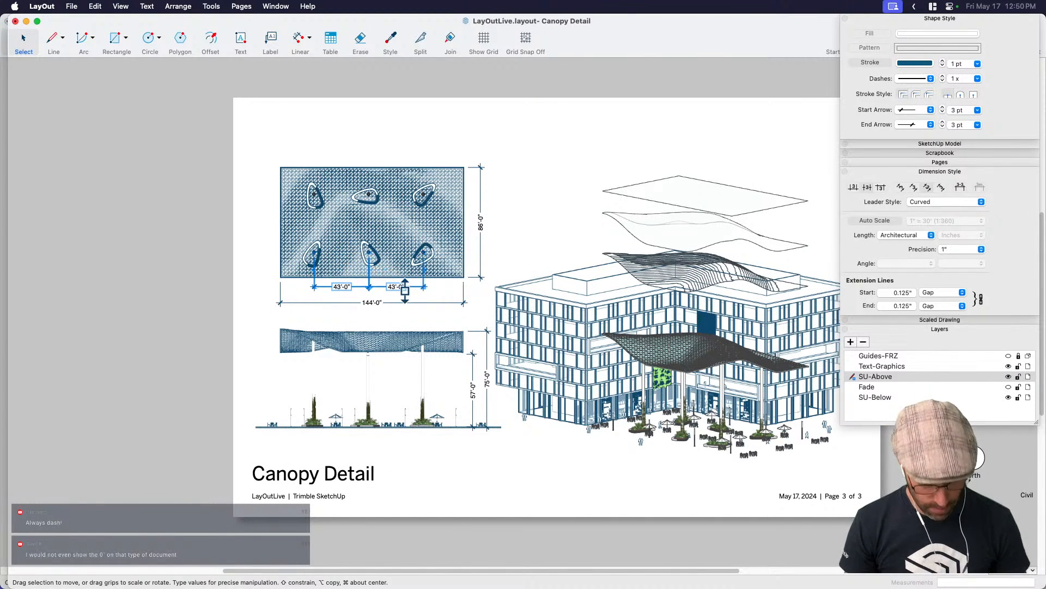
key("super+g")
key("super+c")
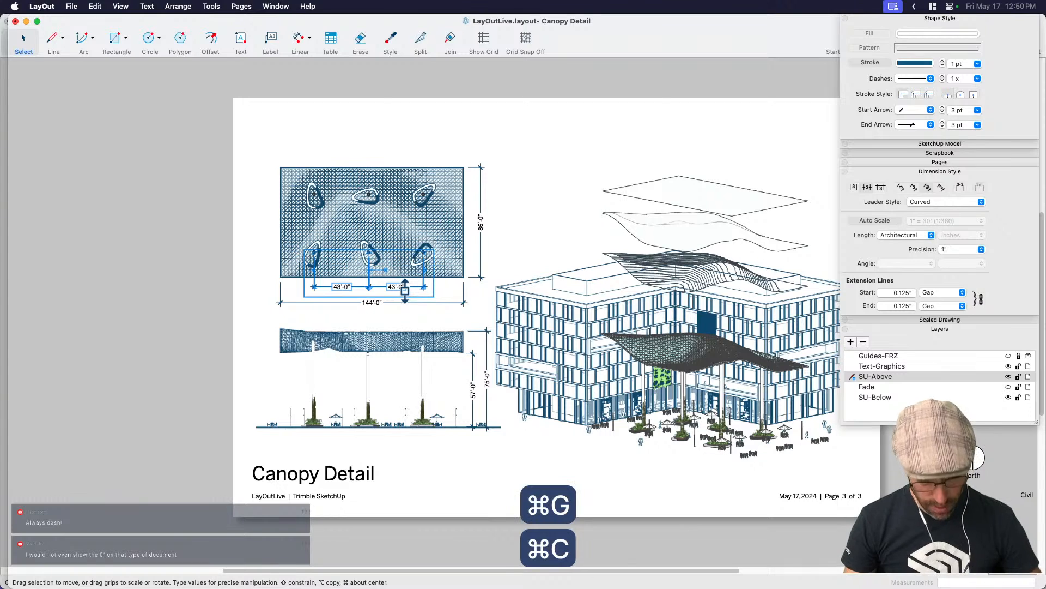
key("super+v")
left_click_drag(426, 285, 448, 459)
Position the copied column spacing dimensions just below the elevation's ground line and extend their dimension lines slightly farther from it.
scroll(357, 464, "up", 3)
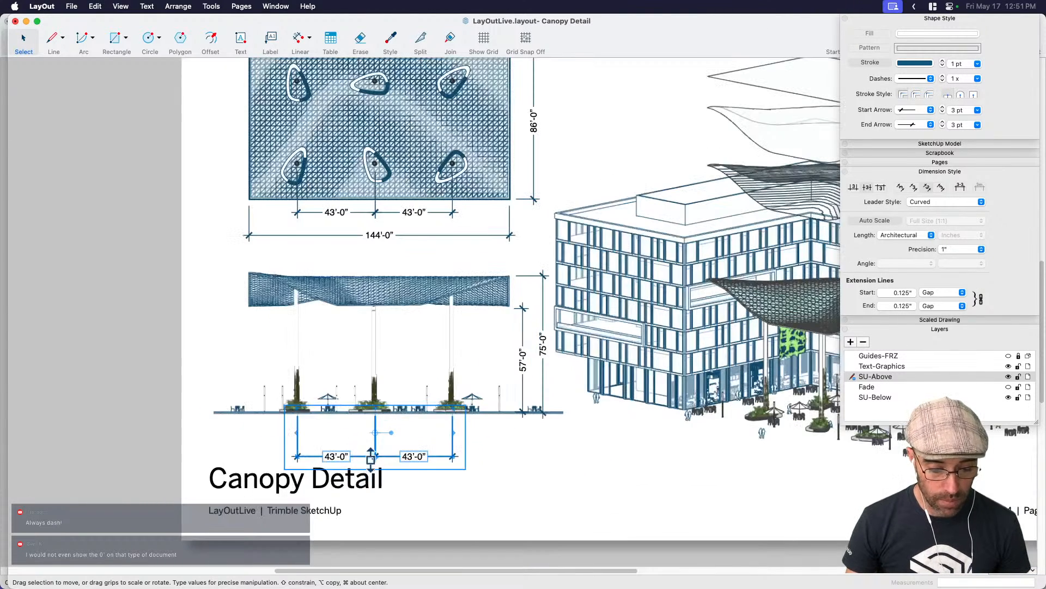
left_click_drag(377, 452, 378, 440)
scroll(377, 440, "up", 3)
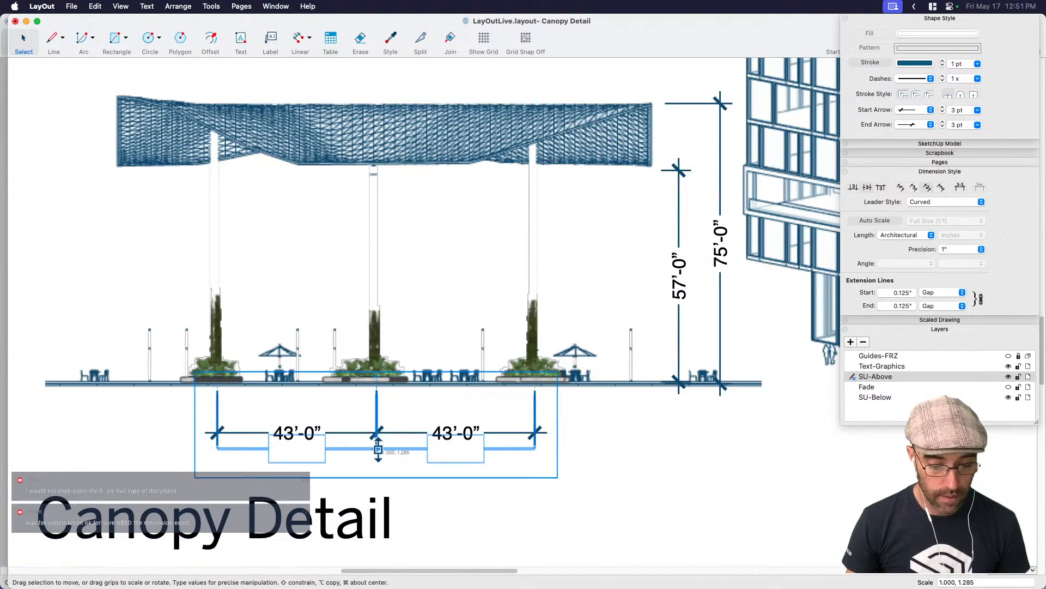
scroll(587, 433, "down", 3)
Copy the plan's overall 144'-0" width dimension and place the copy below the elevation's column spacing dimensions.
left_click(503, 152)
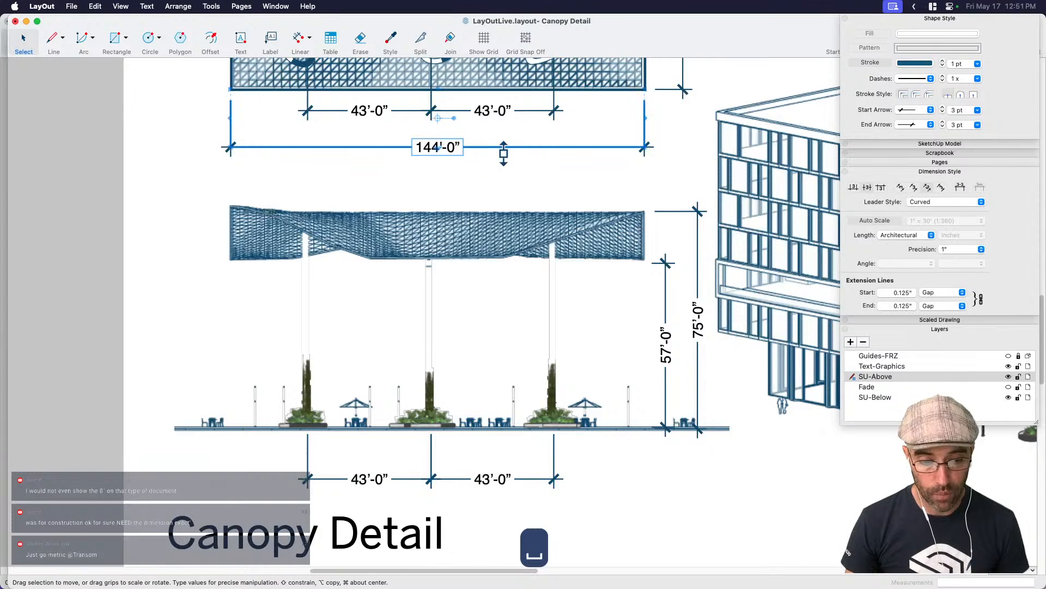
key("super+c")
key("super+v")
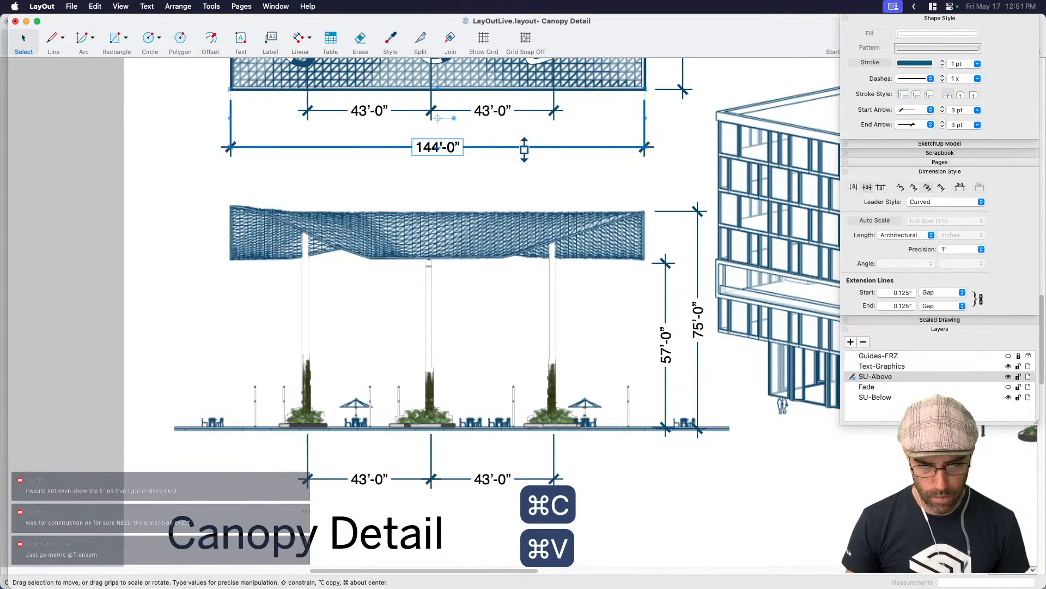
left_click_drag(524, 148, 533, 500)
Move the elevation's column spacing dimensions up slightly and delete the overall width dimension below them.
scroll(533, 501, "down", 2)
left_click(502, 443)
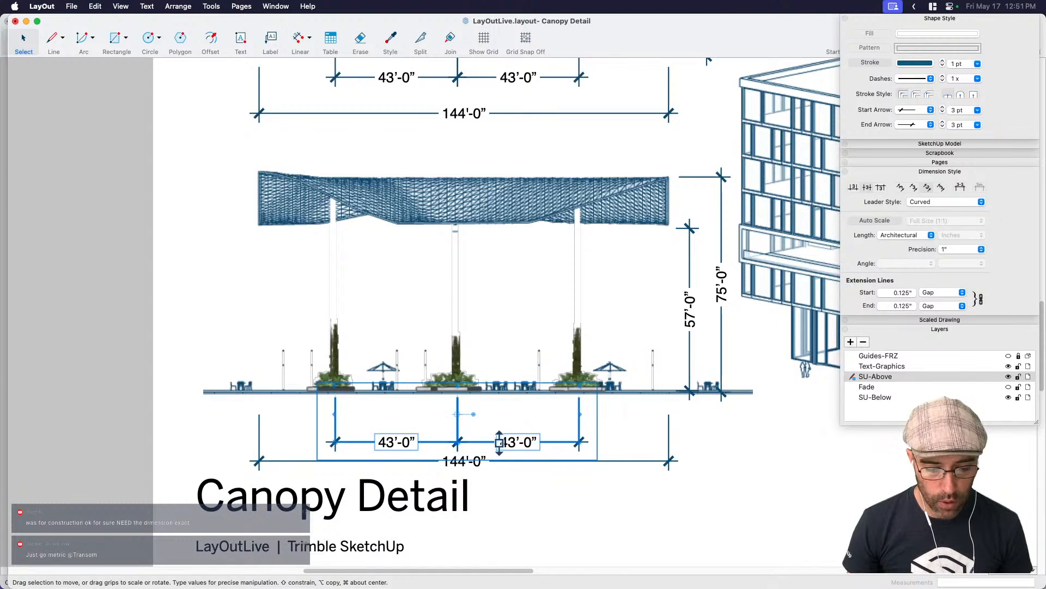
left_click_drag(481, 430, 482, 418)
scroll(549, 425, "down", 2)
left_click(639, 429)
middle_click_drag(566, 336, 520, 340)
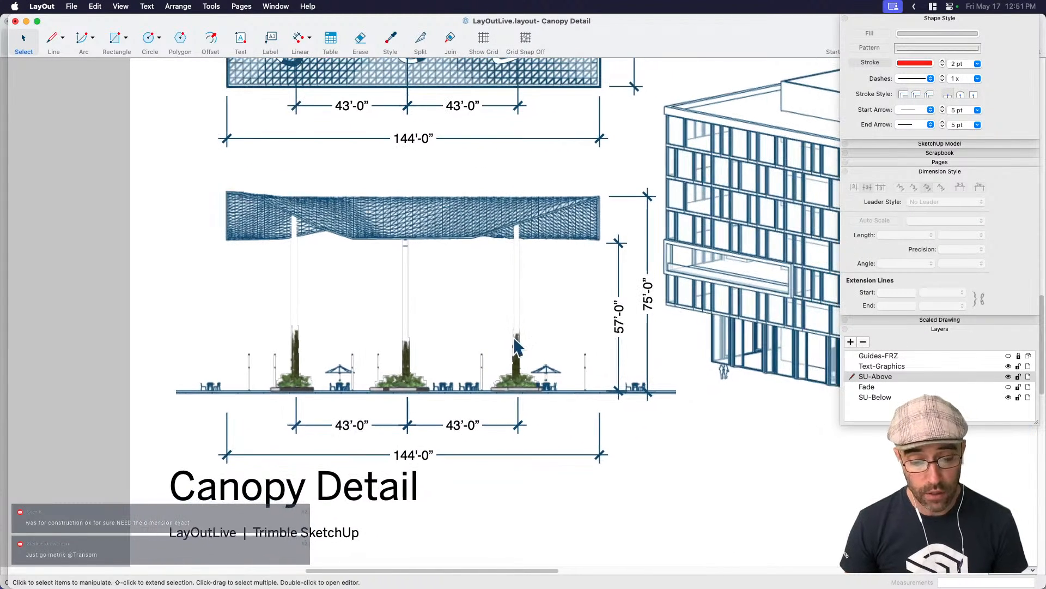
left_click(594, 451)
key("BackSpace")
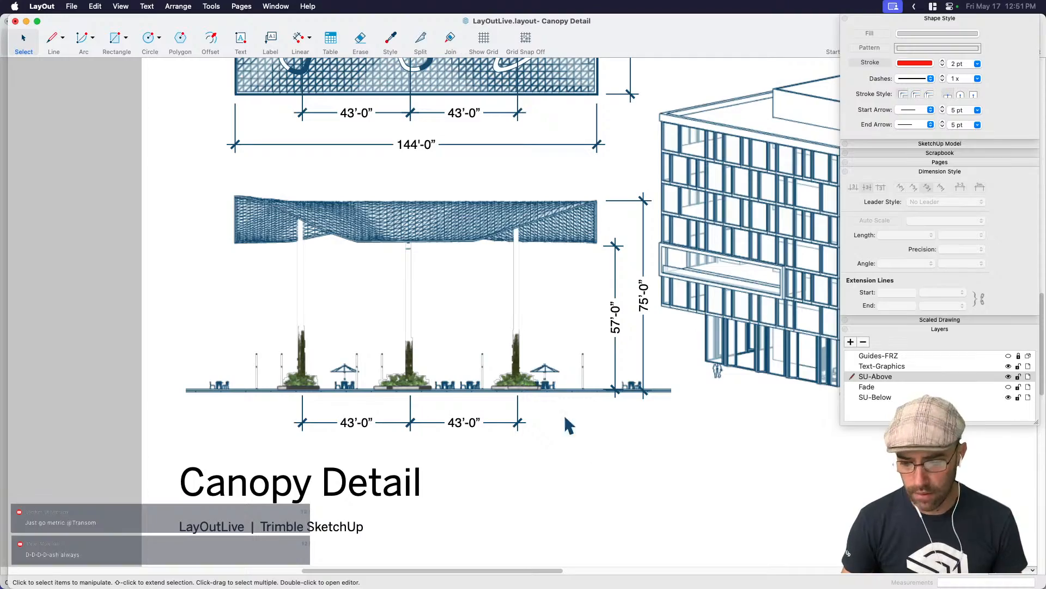
Make the Fade layer visible to lighten the building behind the exploded canopy.
scroll(563, 423, "down", 5)
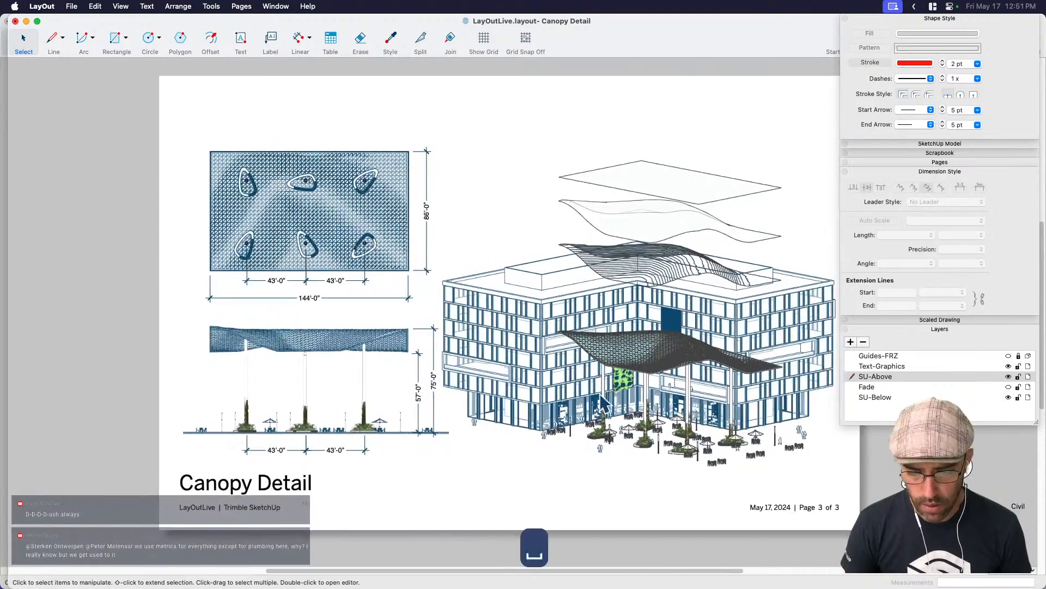
scroll(414, 406, "right", 3)
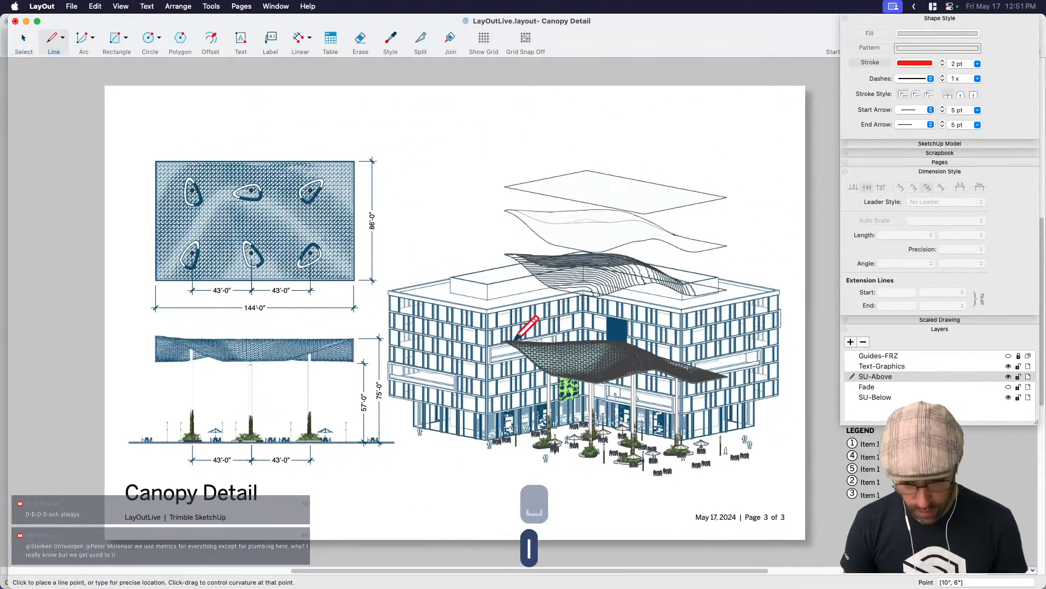
scroll(567, 354, "up", 5)
scroll(534, 305, "down", 7)
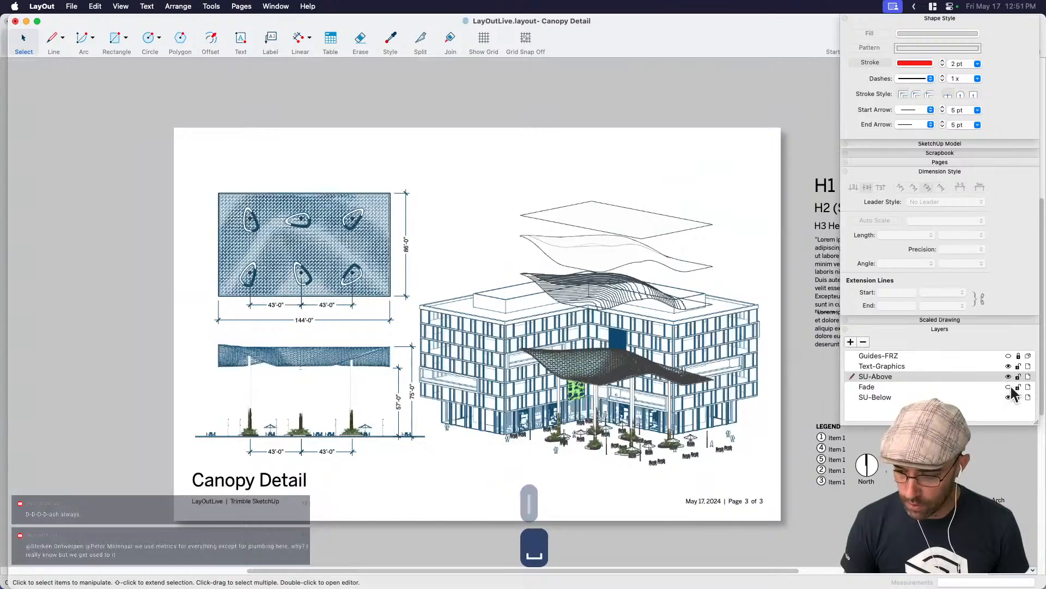
left_click(1008, 386)
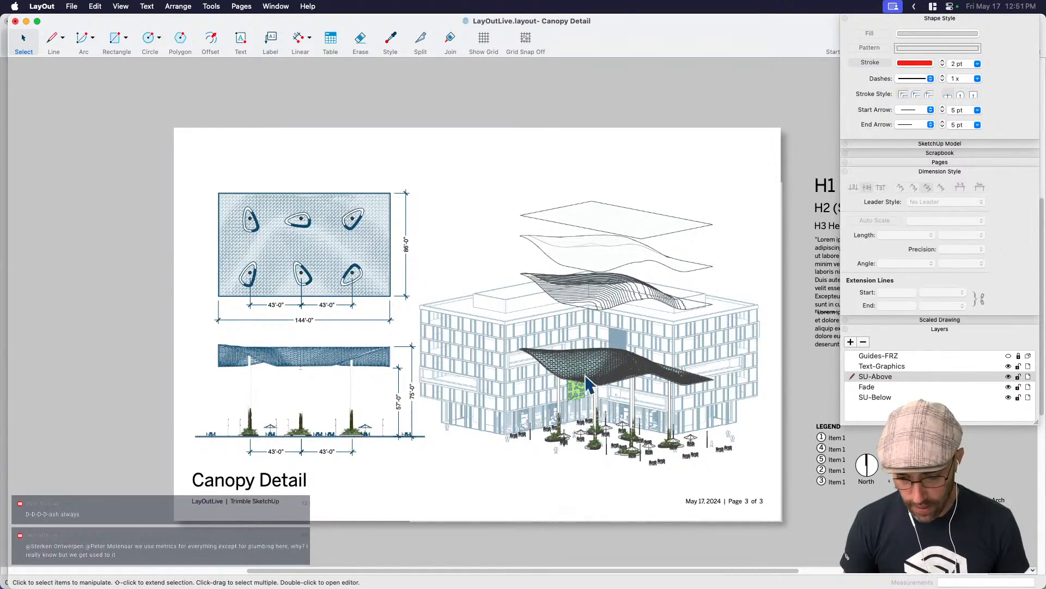
Draw a vertical line from the assembled canopy's left corner up to the left corner of the topmost exploded layer.
key("l")
scroll(514, 342, "up", 4)
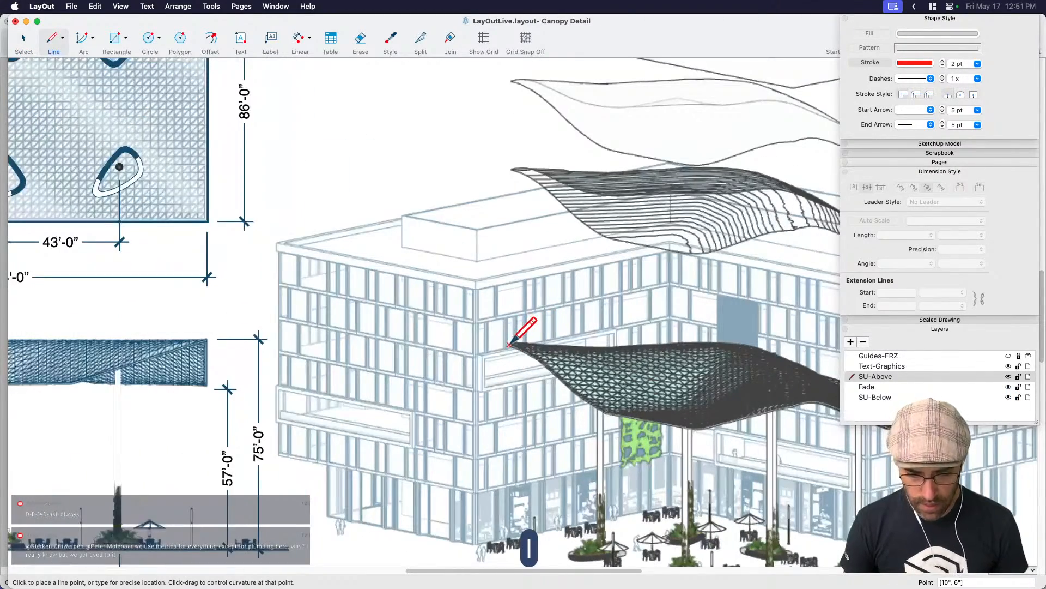
left_click(512, 343)
scroll(520, 240, "up", 5)
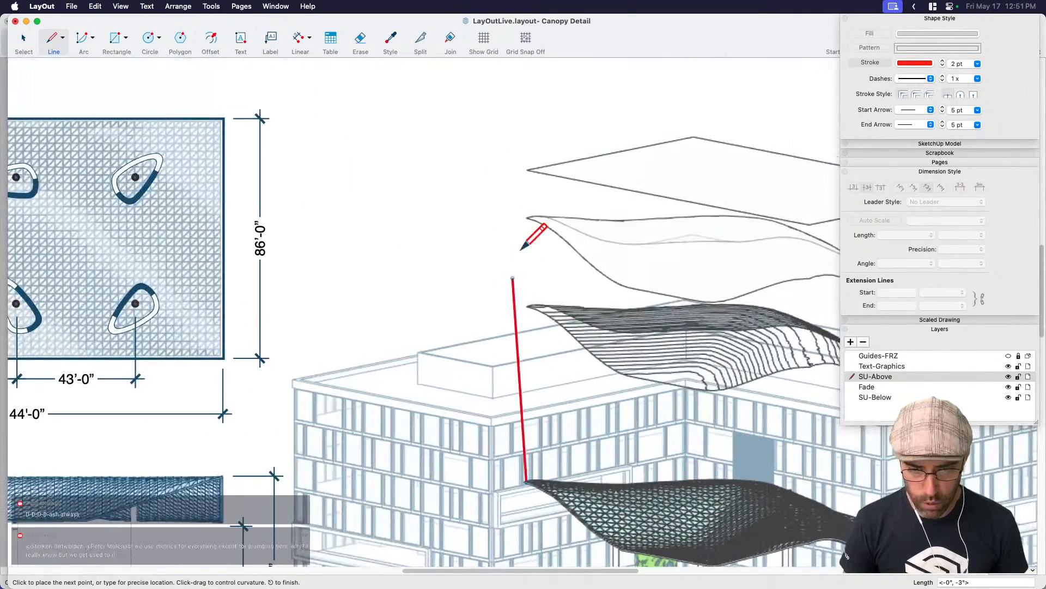
left_click(527, 171)
key("space")
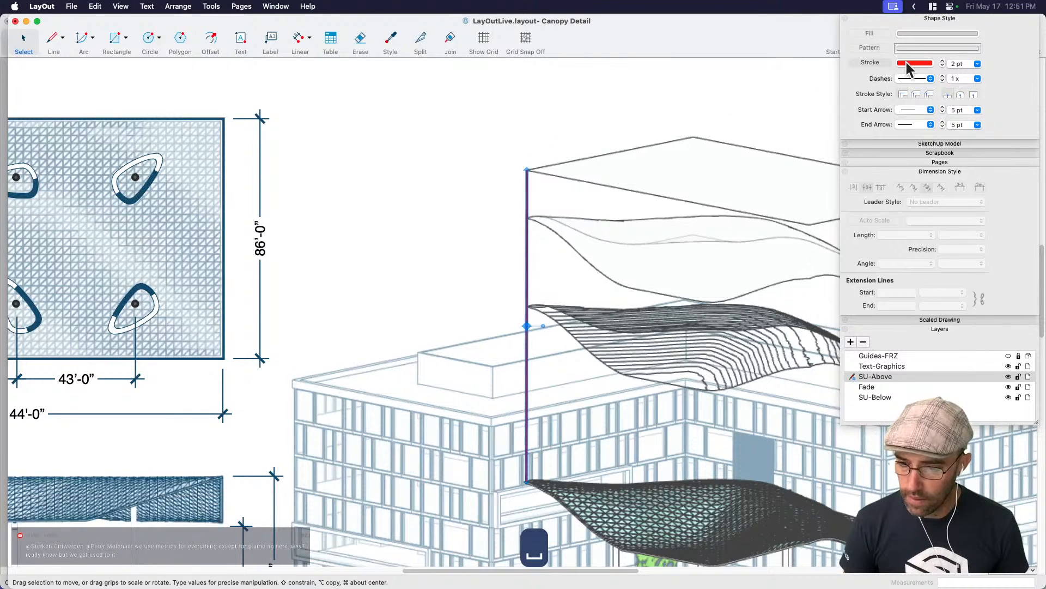
Style the vertical line with a dark blue stroke, a dashed pattern and a 0.8 pt width.
left_click(907, 64)
left_click(770, 240)
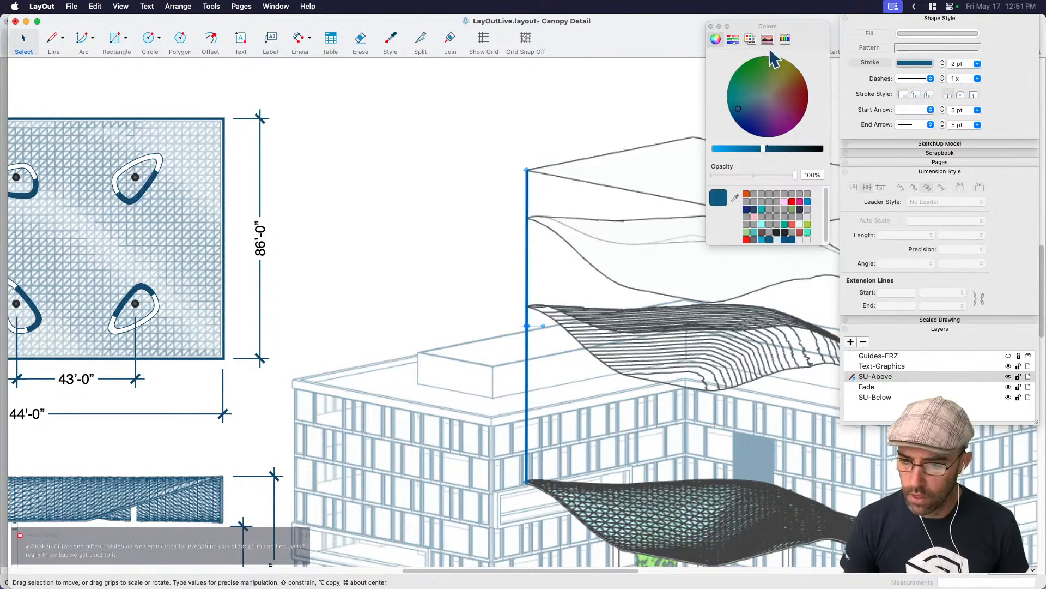
left_click(914, 79)
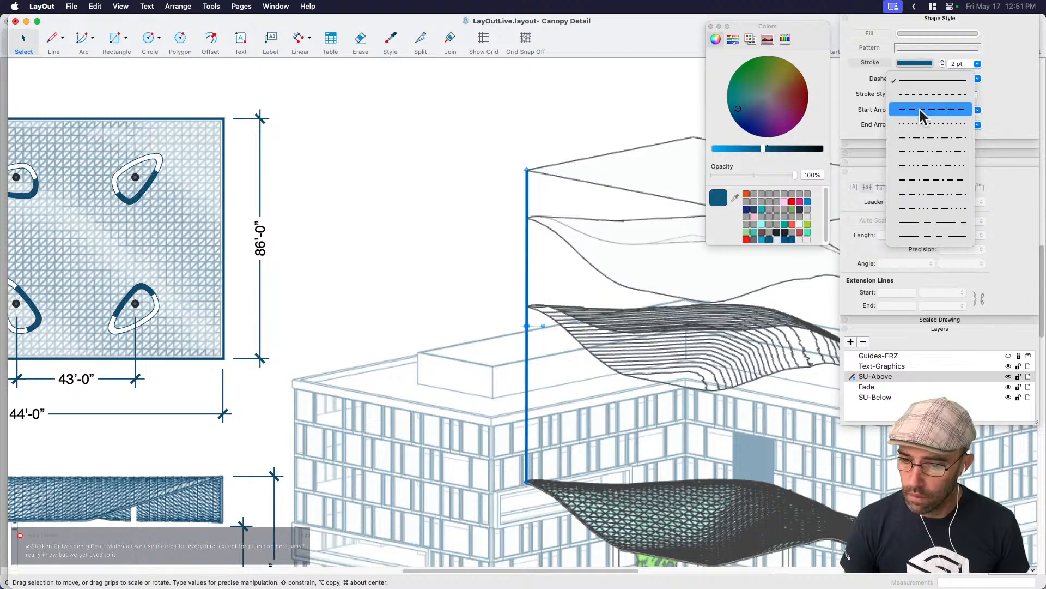
left_click(920, 109)
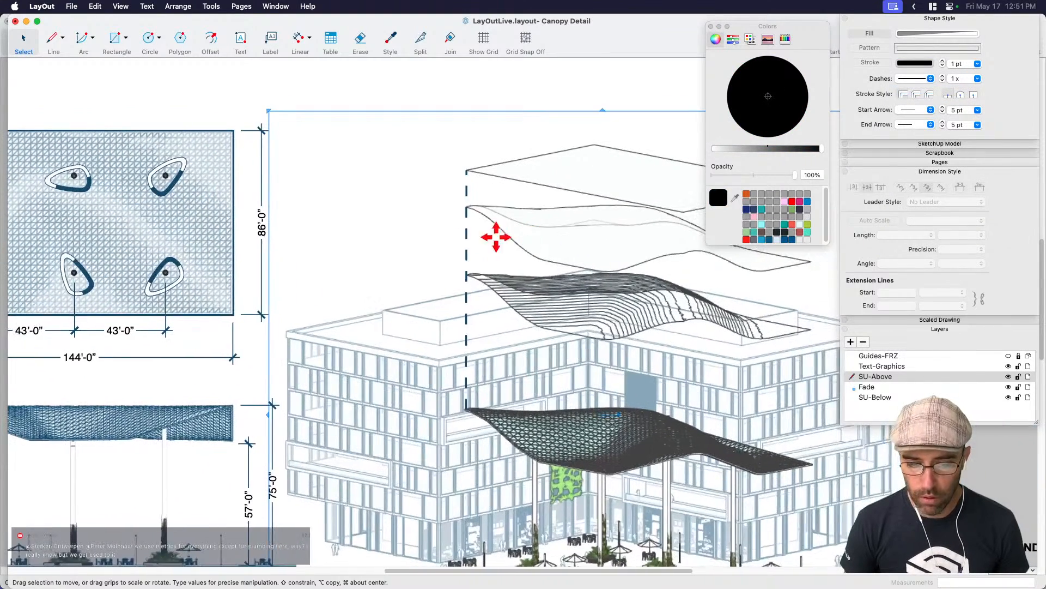
left_click(467, 233)
left_click(977, 64)
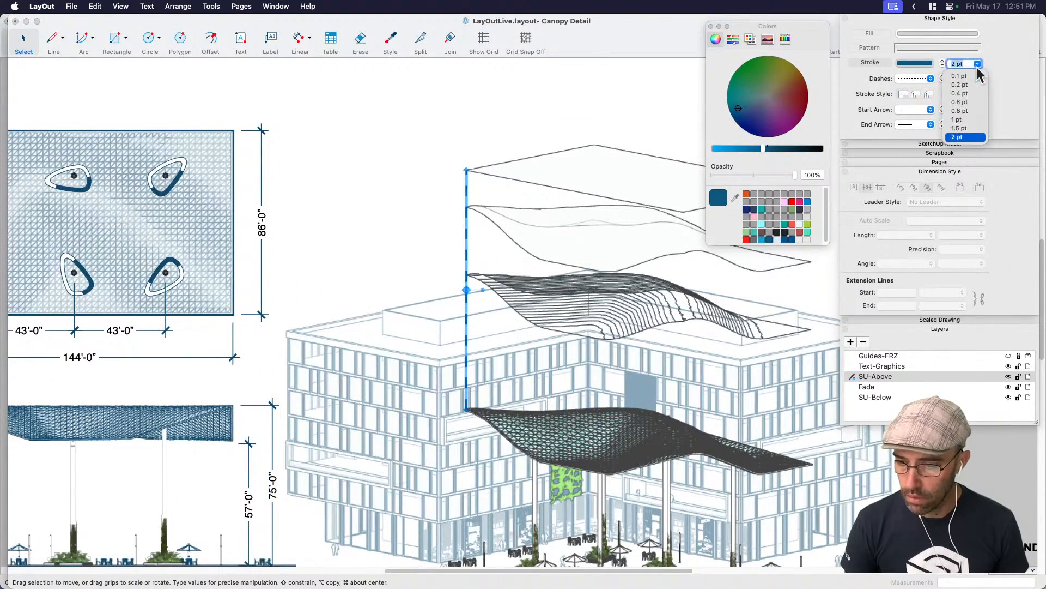
left_click(960, 111)
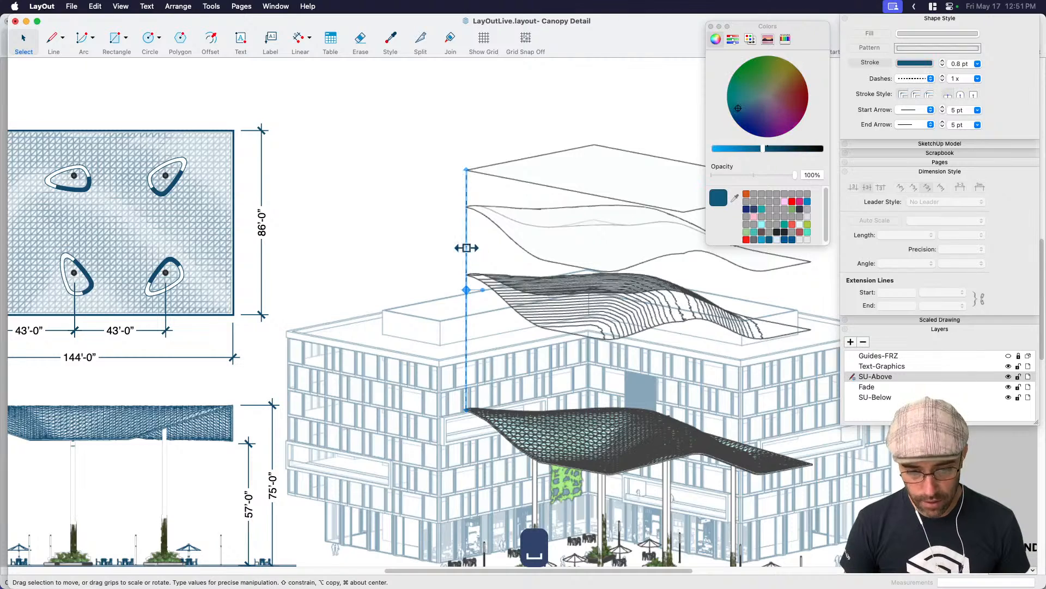
Duplicate the dashed vertical line in place.
key("super+c")
key("super+v")
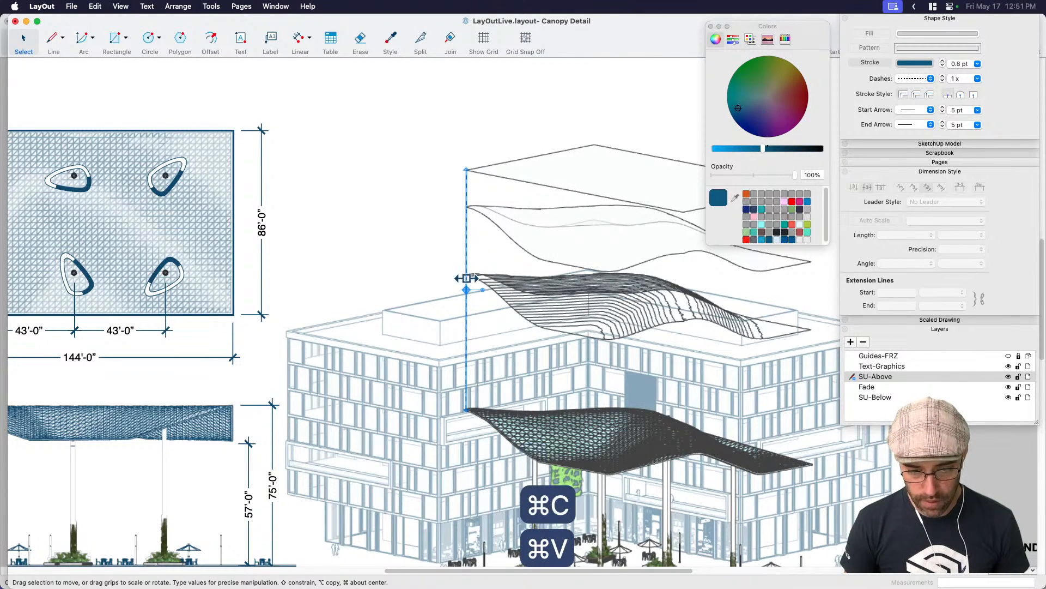
scroll(467, 279, "up", 3)
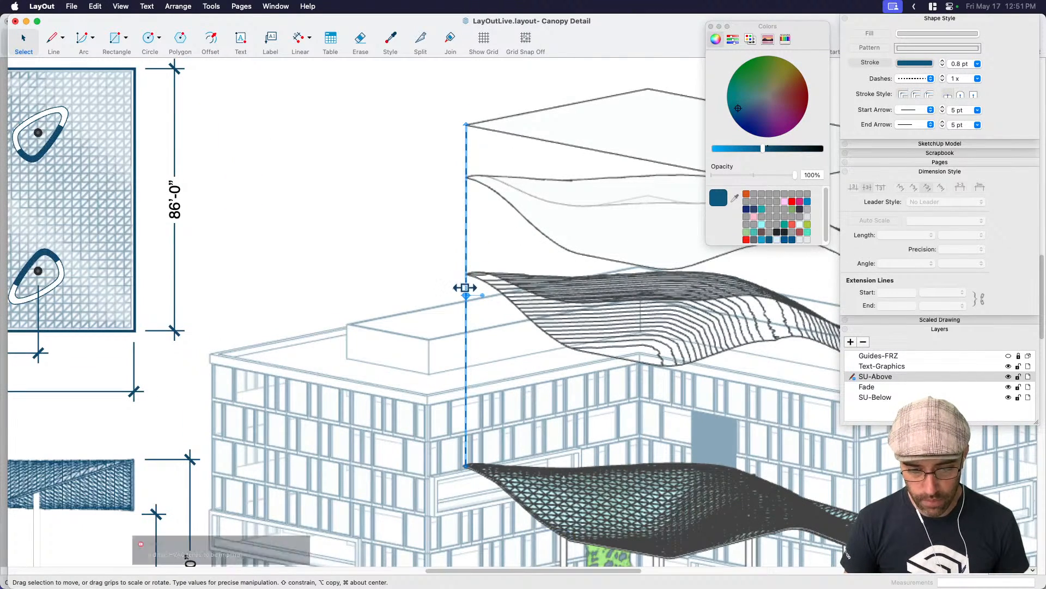
scroll(466, 277, "up", 3)
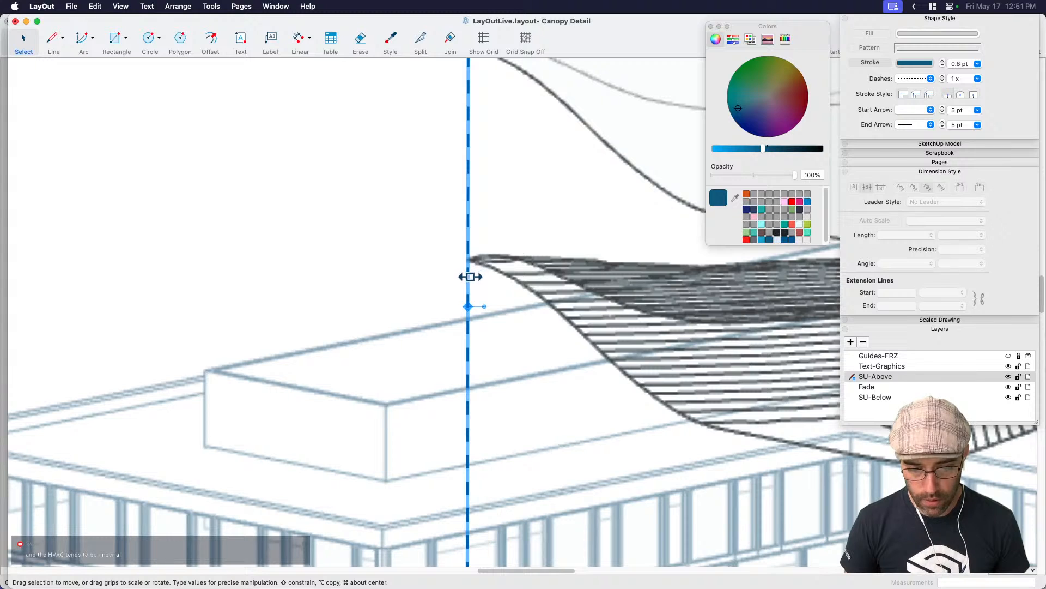
scroll(458, 281, "down", 5)
key("super+z")
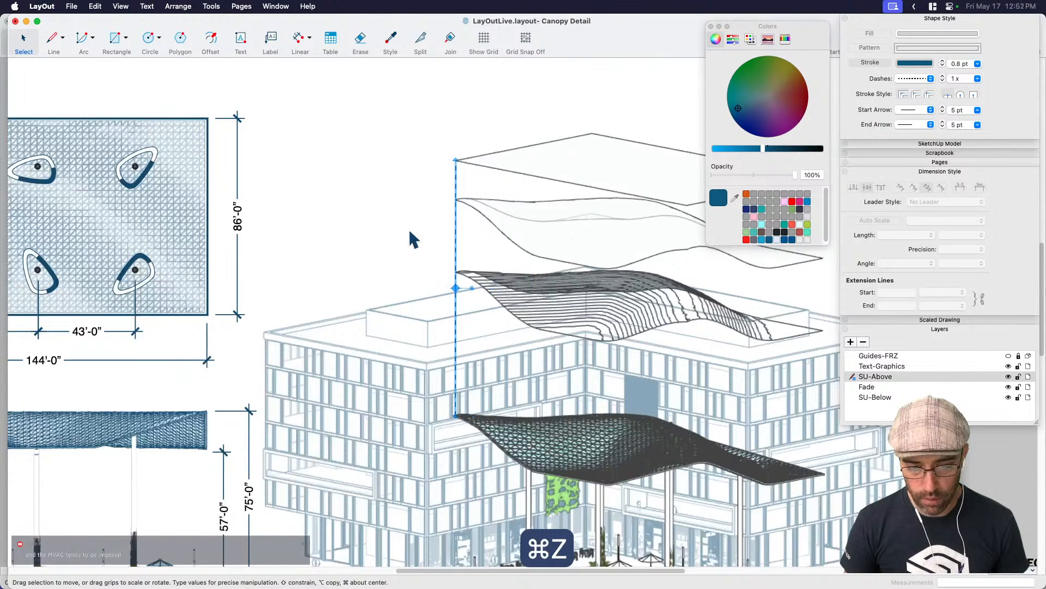
Move the duplicate line horizontally to the middle of the exploded canopy and lower its top end to the second layer's front edge.
key("shift+Right")
key("shift+Right")
key("shift+Right")
key("shift+Right")
key("shift+Right")
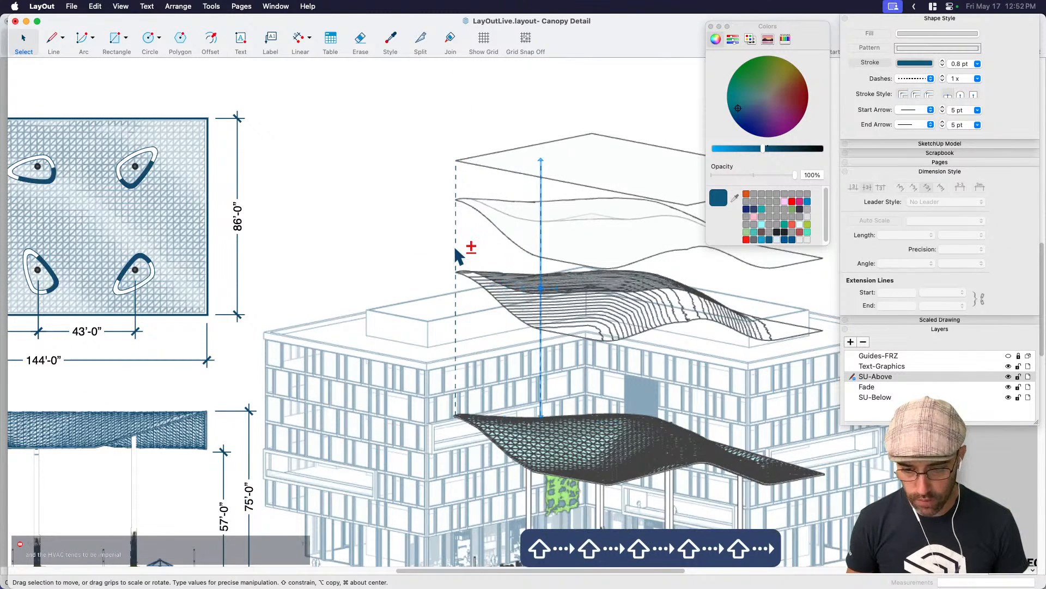
key("shift+Right")
key("shift+Right")
key("shift+Right")
key("shift+Right")
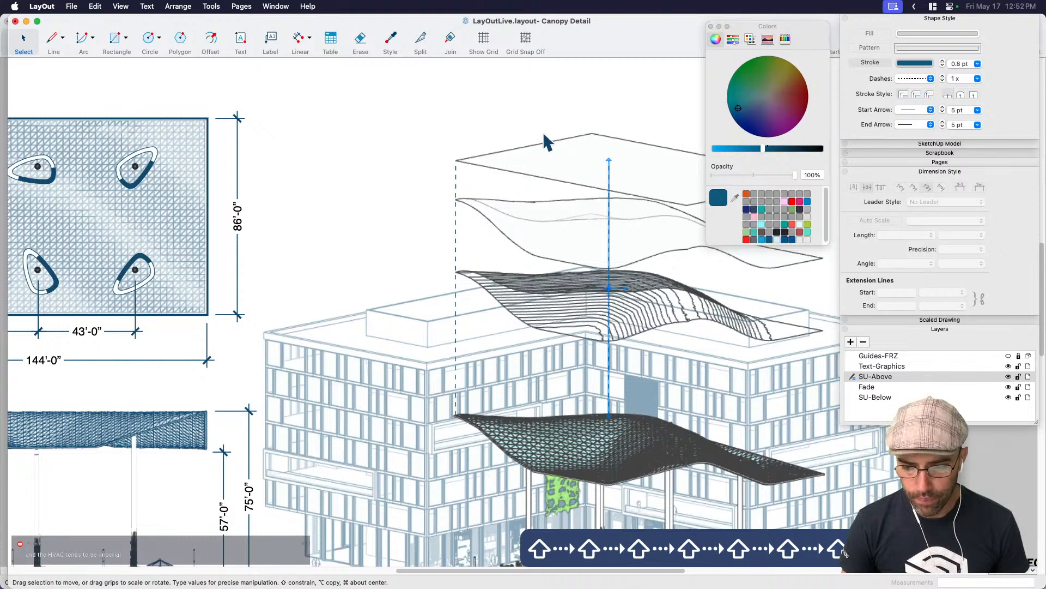
scroll(514, 206, "right", 4)
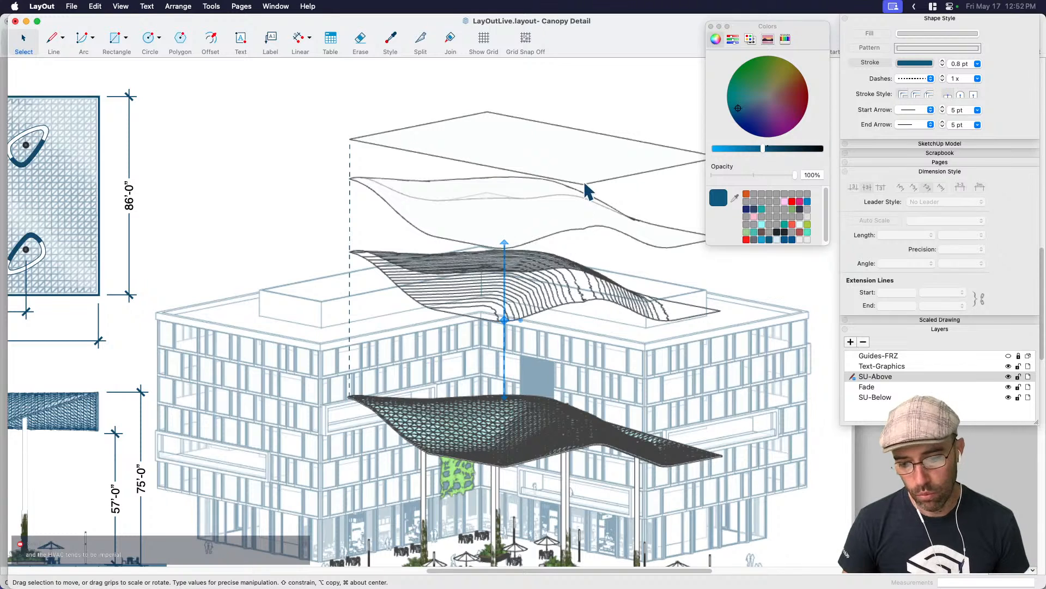
scroll(595, 199, "right", 3)
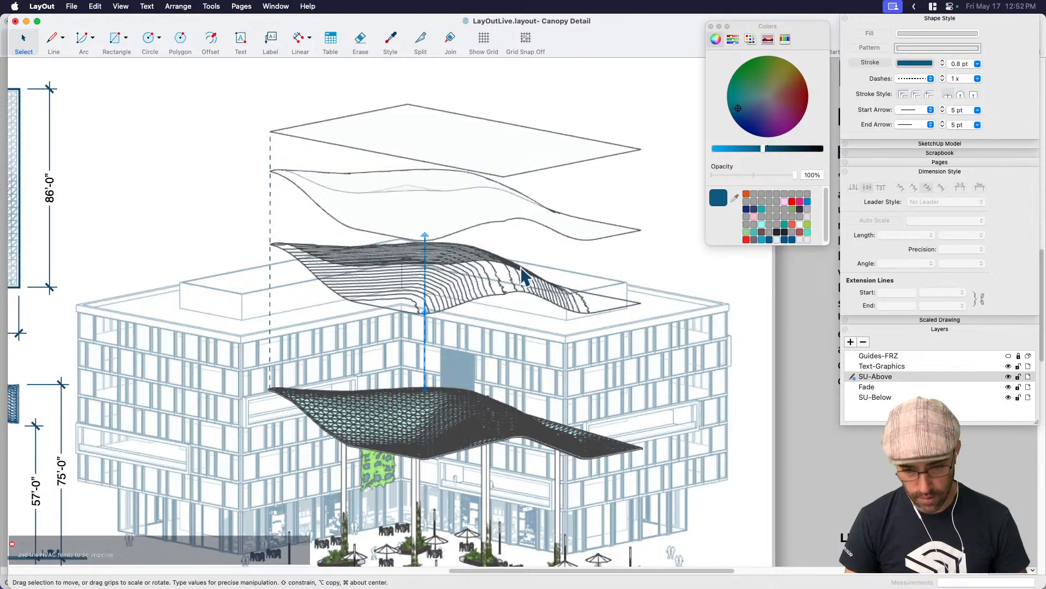
Add another copy of the dashed line at the exploded layers' right corners and fit its lower end to the assembled canopy's corner.
key("super+v")
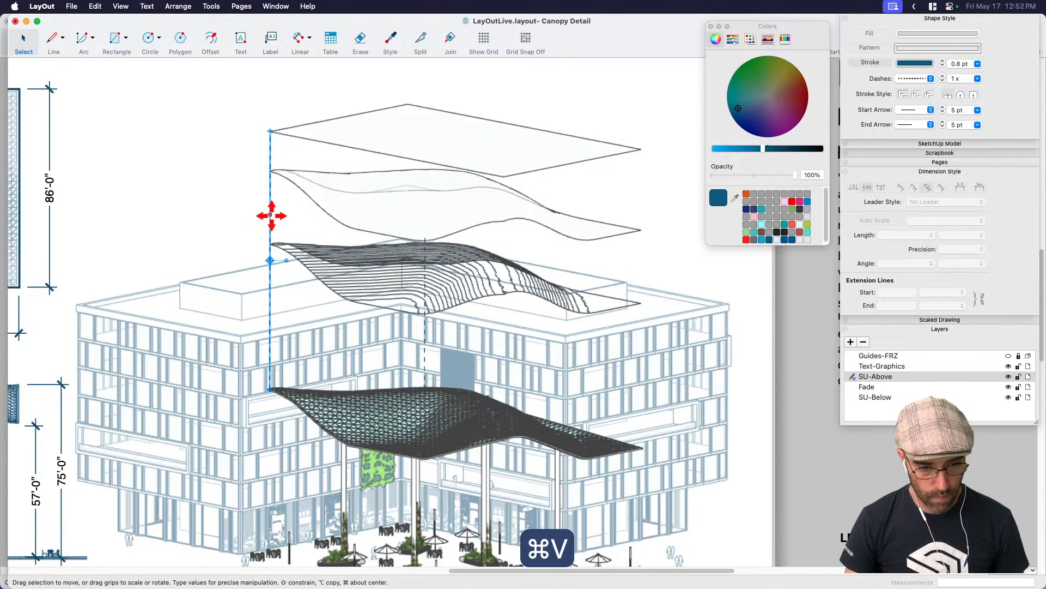
left_click_drag(270, 215, 642, 231)
scroll(657, 253, "down", 3)
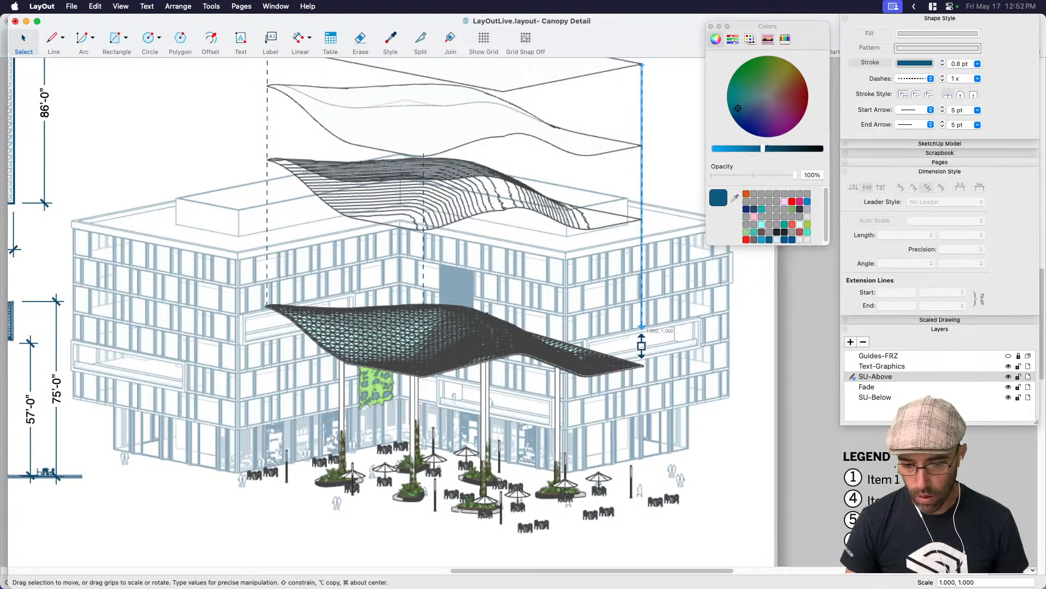
scroll(644, 358, "down", 5)
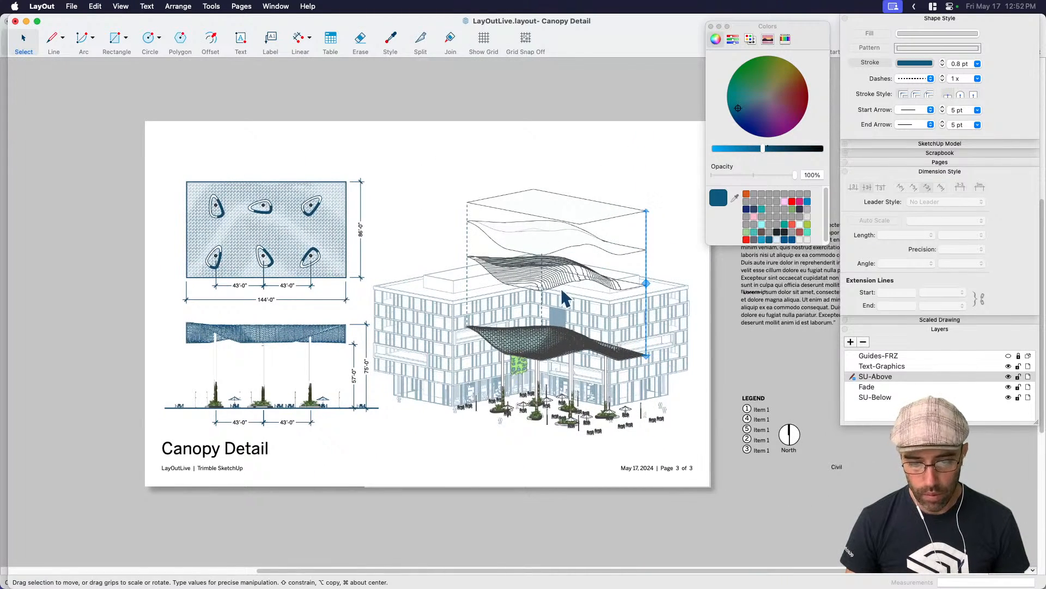
Shorten the middle dashed line so its top end starts at the ribbed layer's front edge.
left_click(543, 272)
left_click(543, 263)
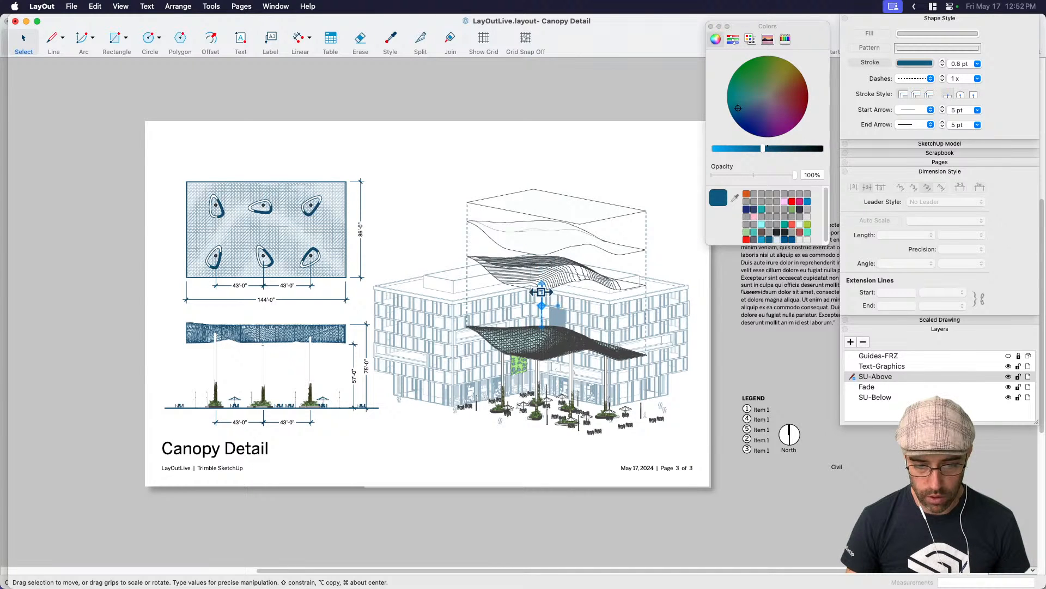
left_click(626, 147)
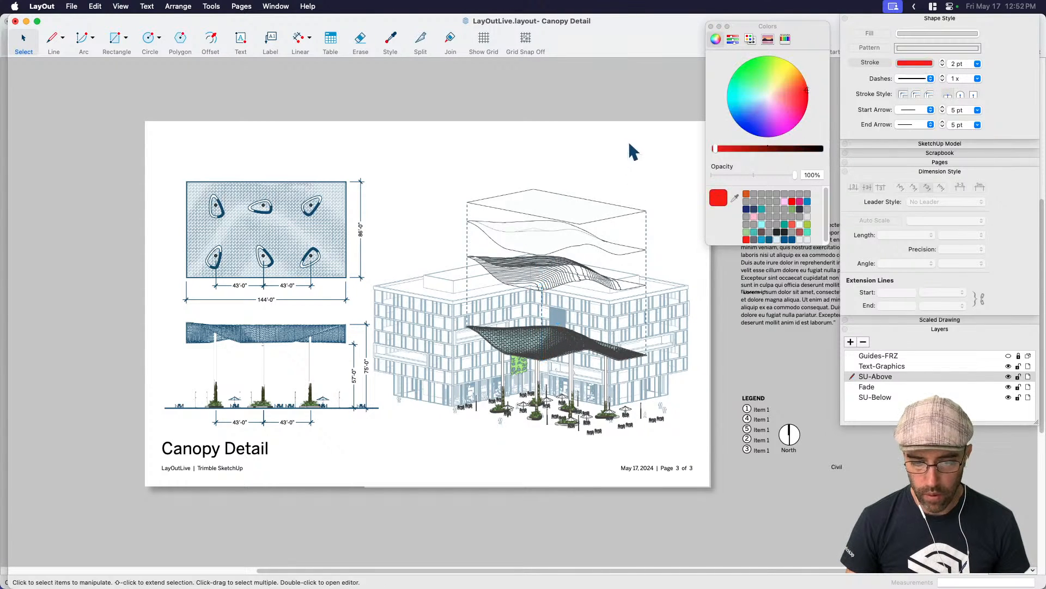
Check the white overlay's layer and make Fade the active layer.
scroll(587, 278, "down", 3)
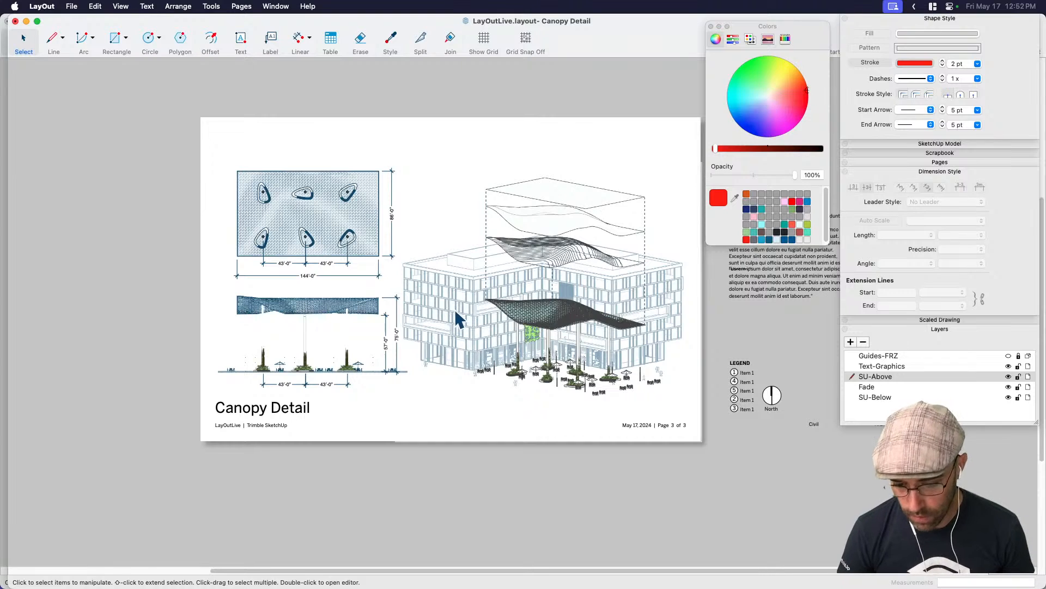
left_click(457, 313)
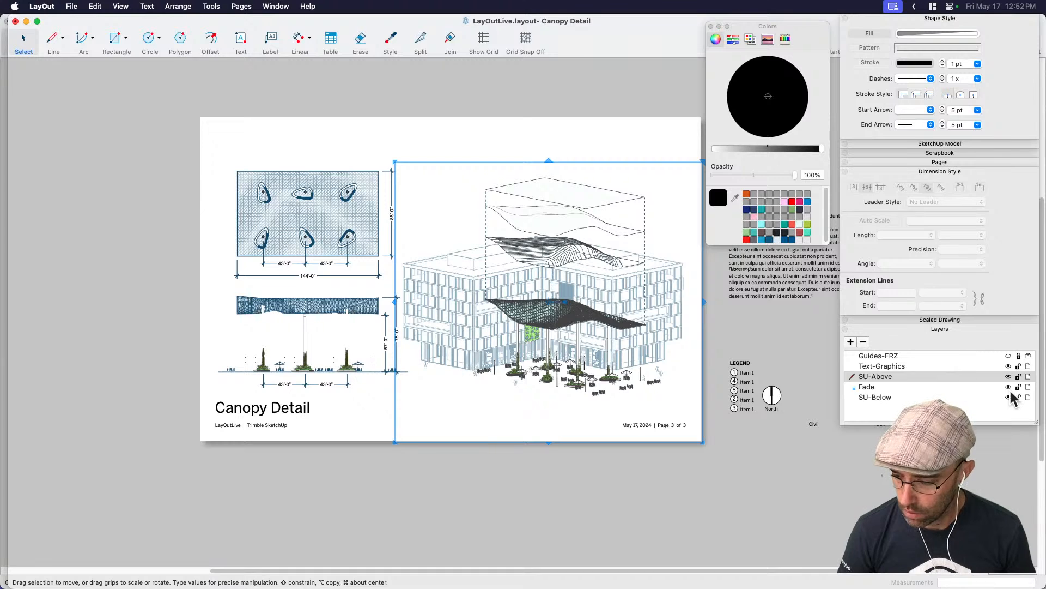
left_click(869, 387)
left_click(662, 150)
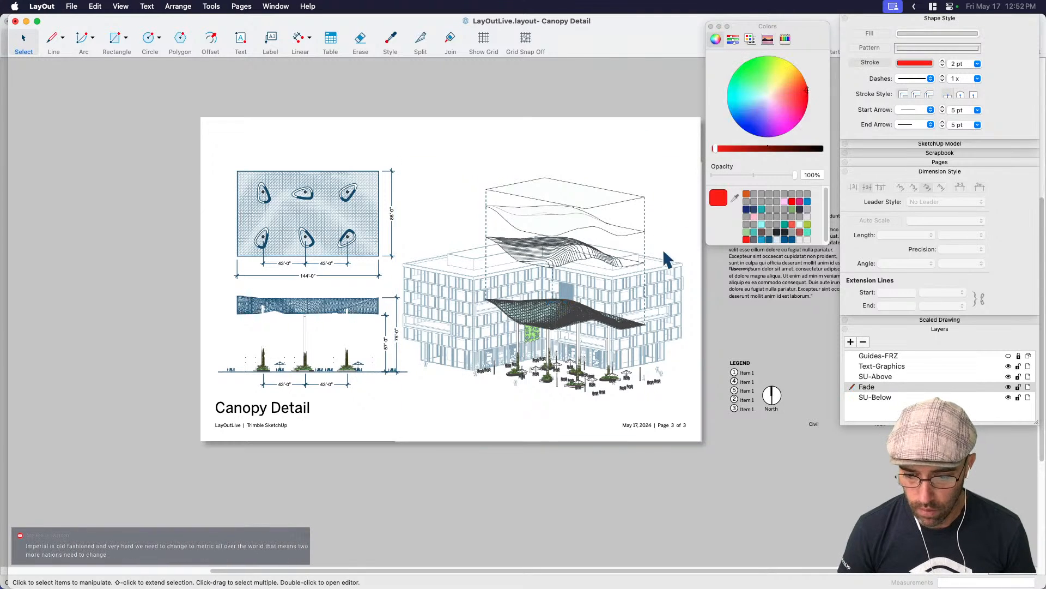
Set the fill opacity of the white overlay on the building view to 86%.
left_click(667, 288)
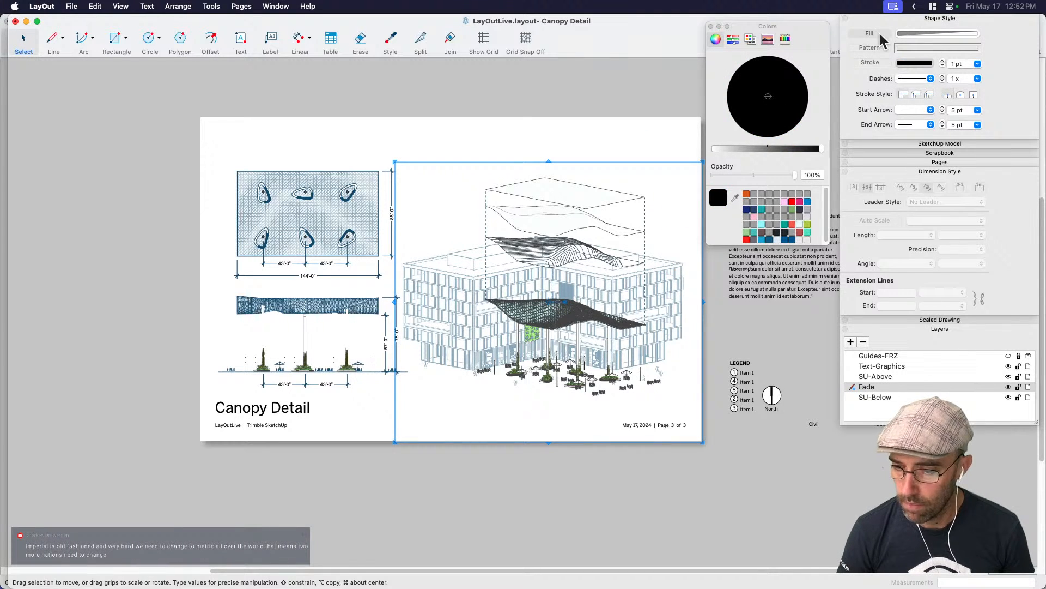
left_click(909, 34)
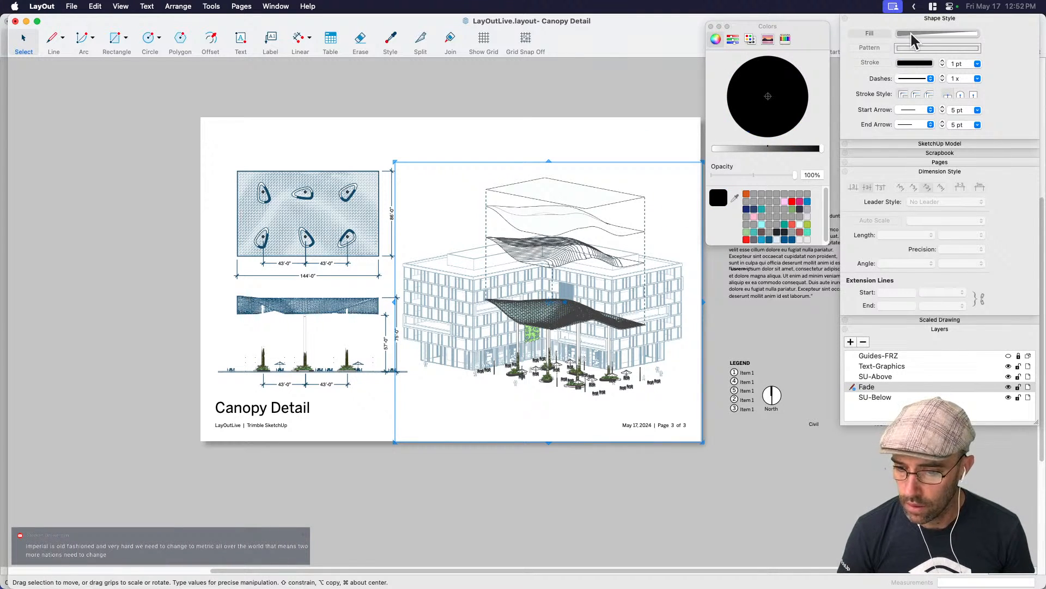
left_click(746, 175)
left_click_drag(746, 175, 785, 175)
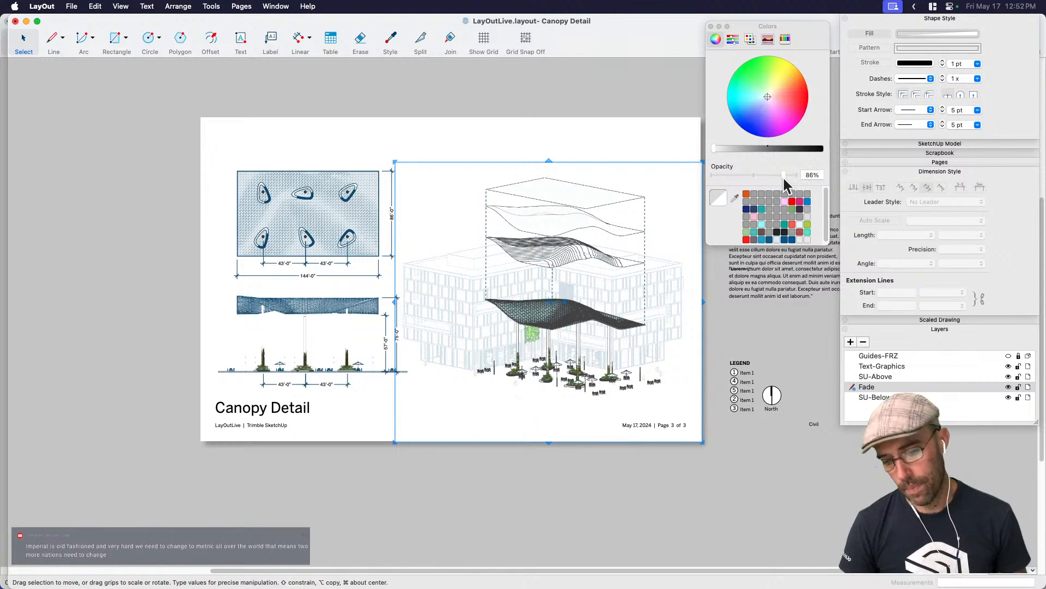
left_click(470, 510)
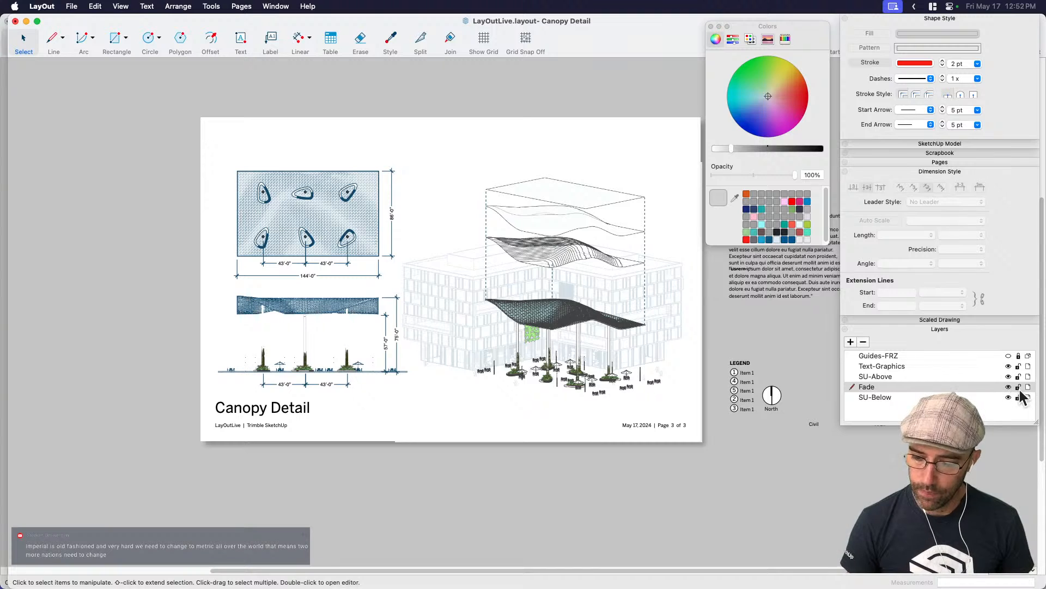
Make SU-Above the active layer and narrow the faded building viewport from both sides to frame the canopy more tightly.
left_click(883, 376)
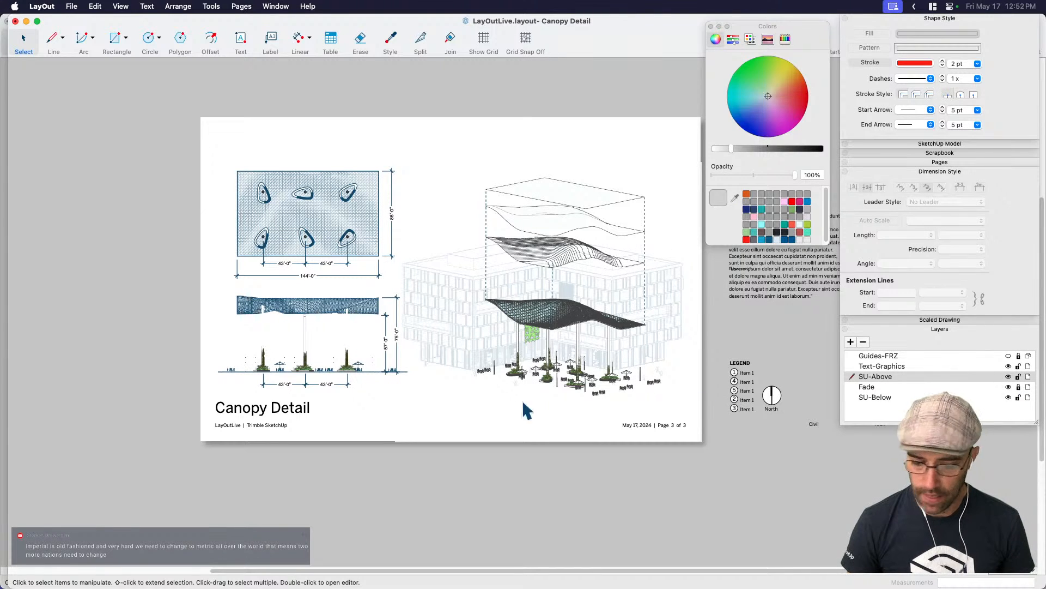
mouse_move(455, 466)
left_mouse_down()
mouse_move(436, 385)
mouse_move(493, 458)
left_mouse_up()
left_click(439, 206)
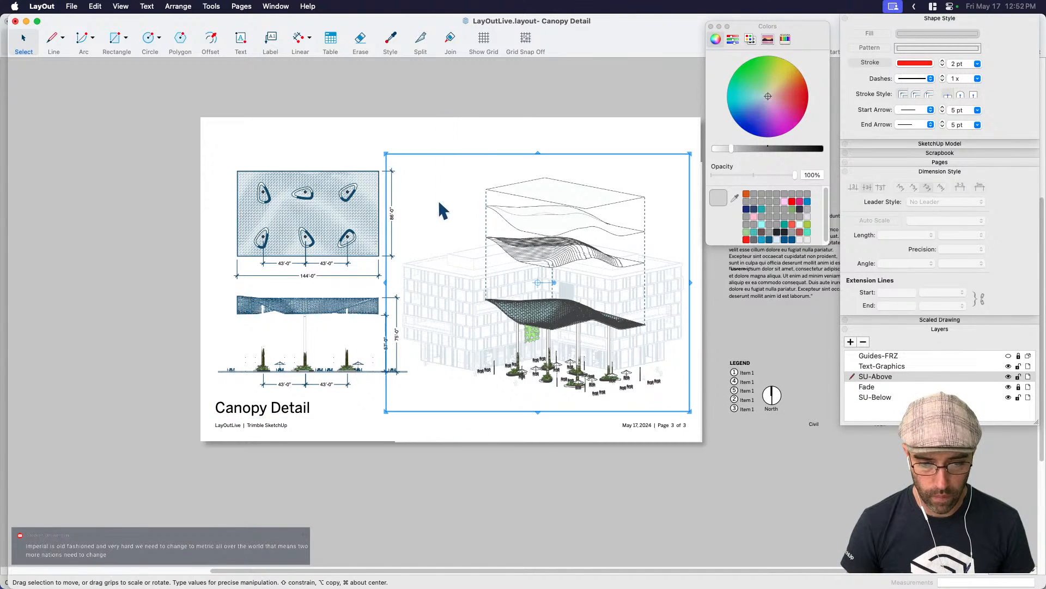
left_click_drag(385, 283, 439, 283)
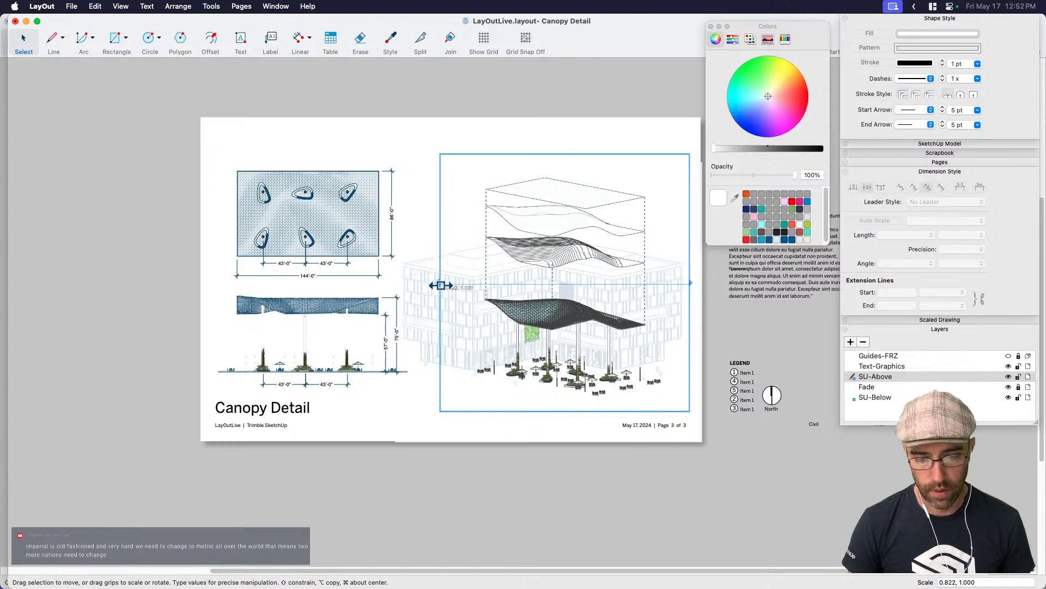
left_click_drag(691, 283, 666, 284)
left_click(688, 321)
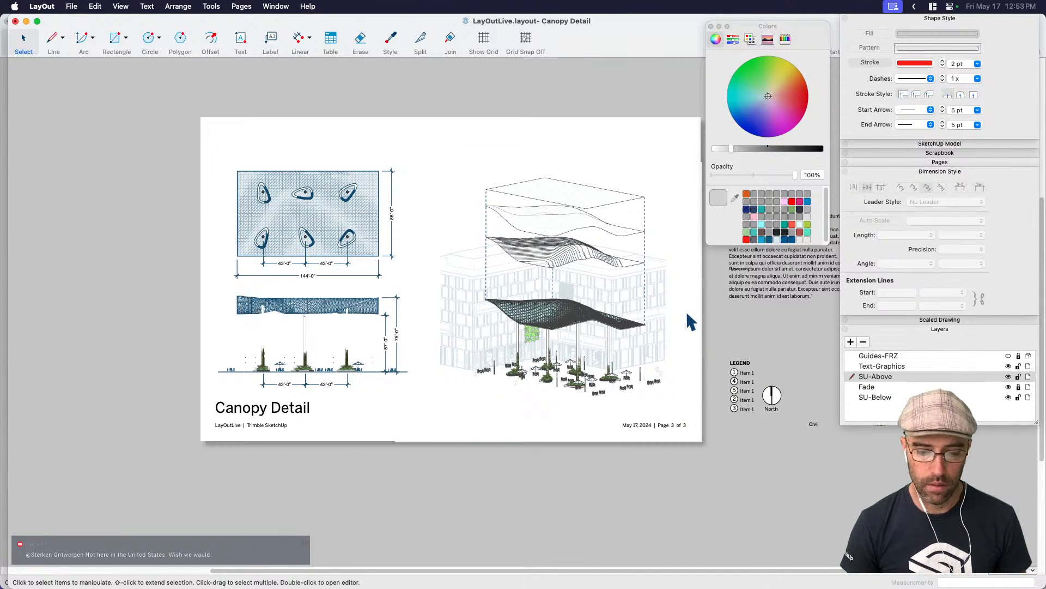
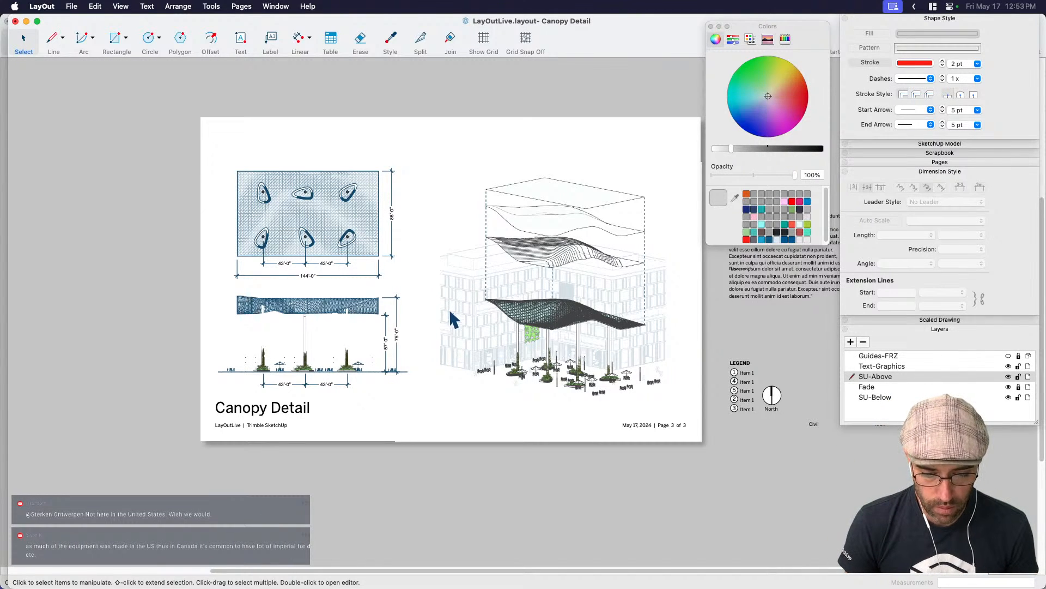
left_click_drag(449, 309, 406, 289)
key("Escape")
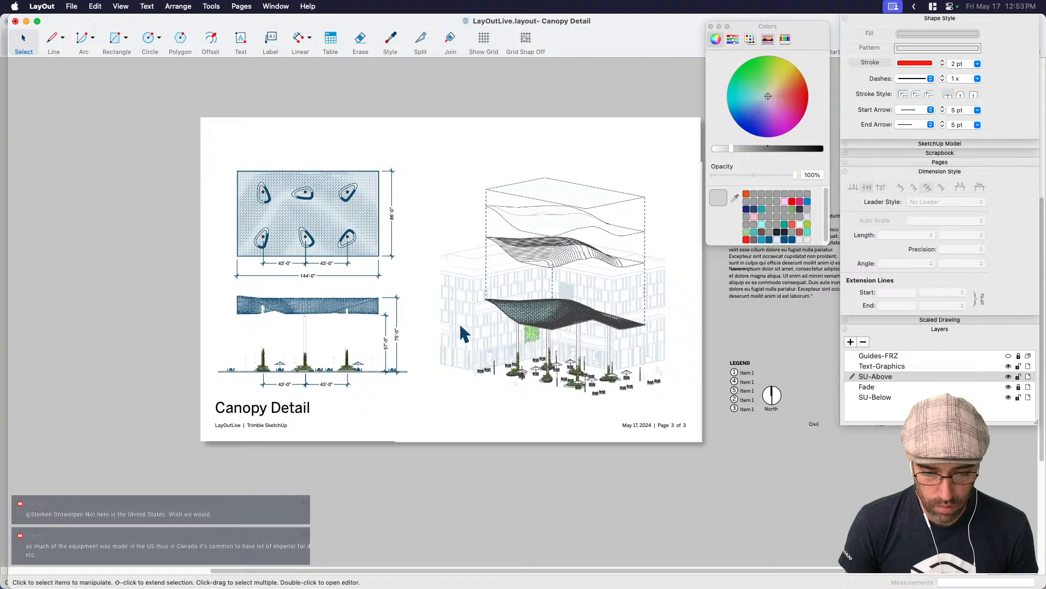
left_click(446, 390)
left_click(686, 337)
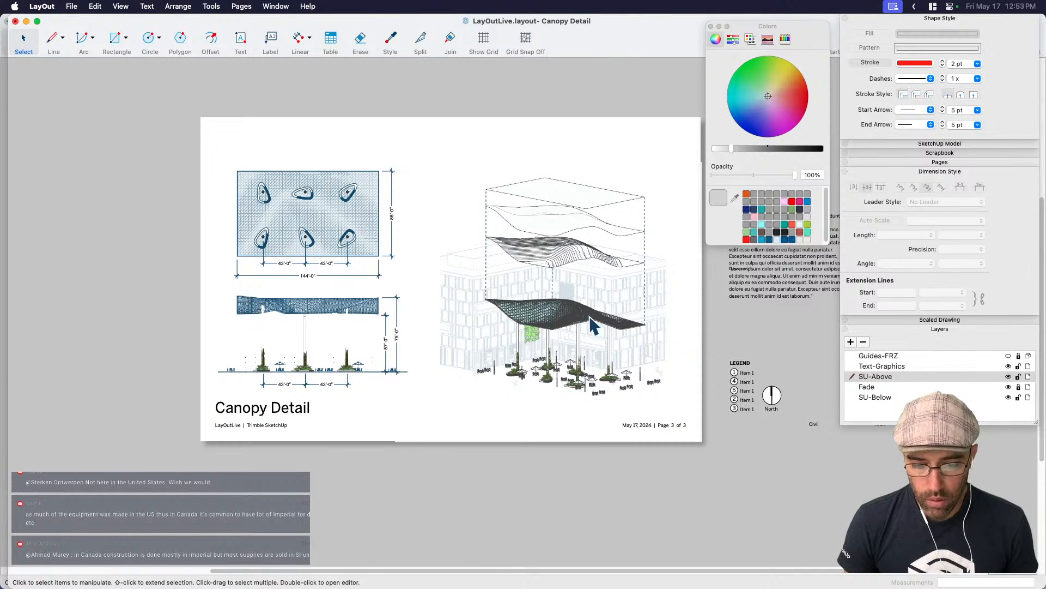
scroll(616, 306, "up", 1)
scroll(463, 286, "up", 1)
left_click_drag(437, 182, 437, 277)
left_click(719, 334)
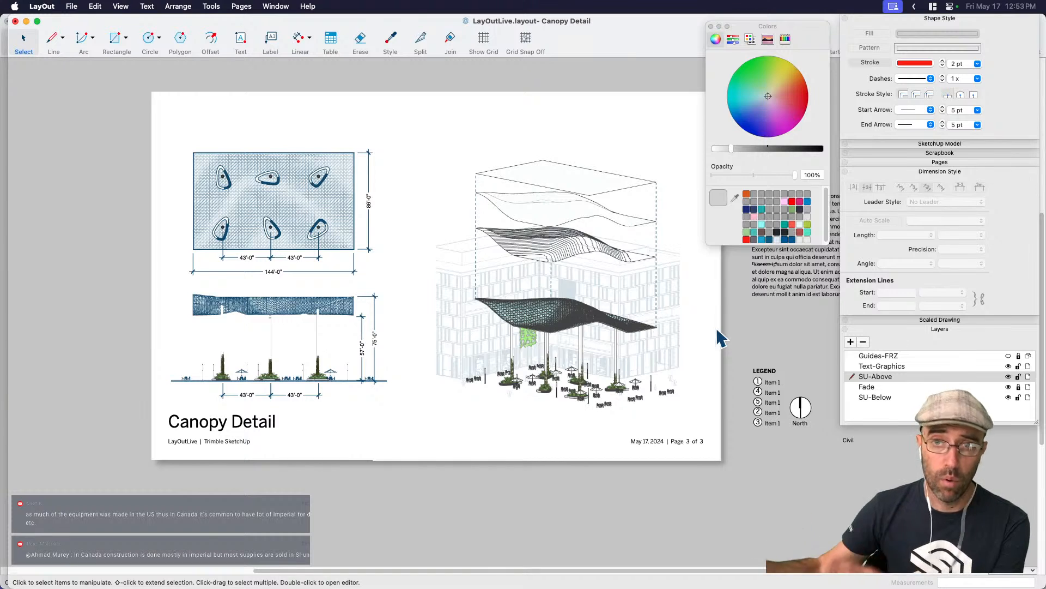
scroll(559, 247, "up", 1)
middle_click_drag(559, 249, 612, 299)
Copy the sample legend from beside the page and place the copy on the sheet below the building view.
left_click(299, 469)
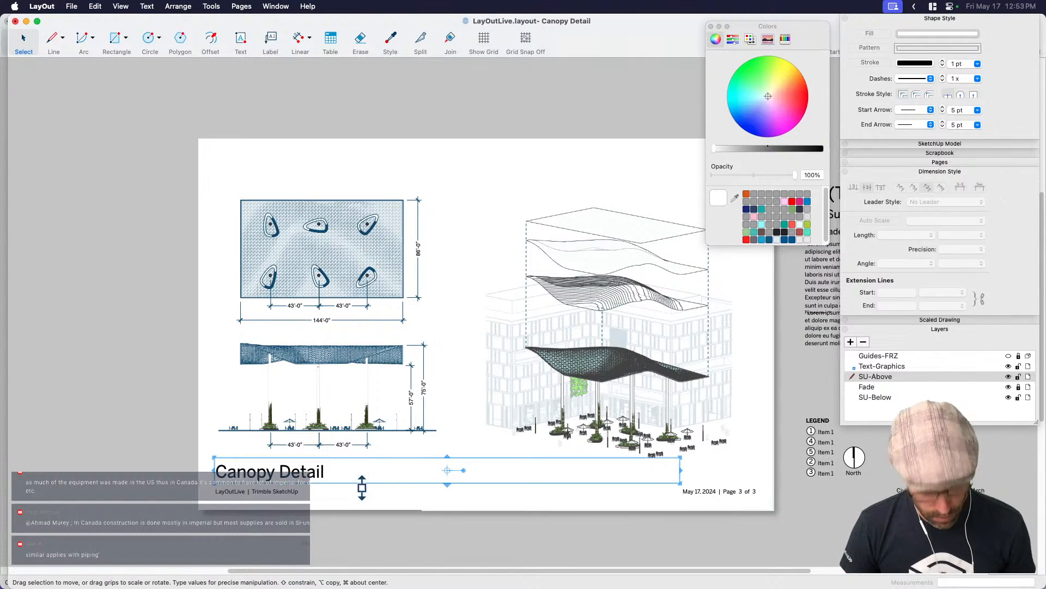
key("super+c")
left_click(666, 476)
middle_click_drag(734, 431, 562, 452)
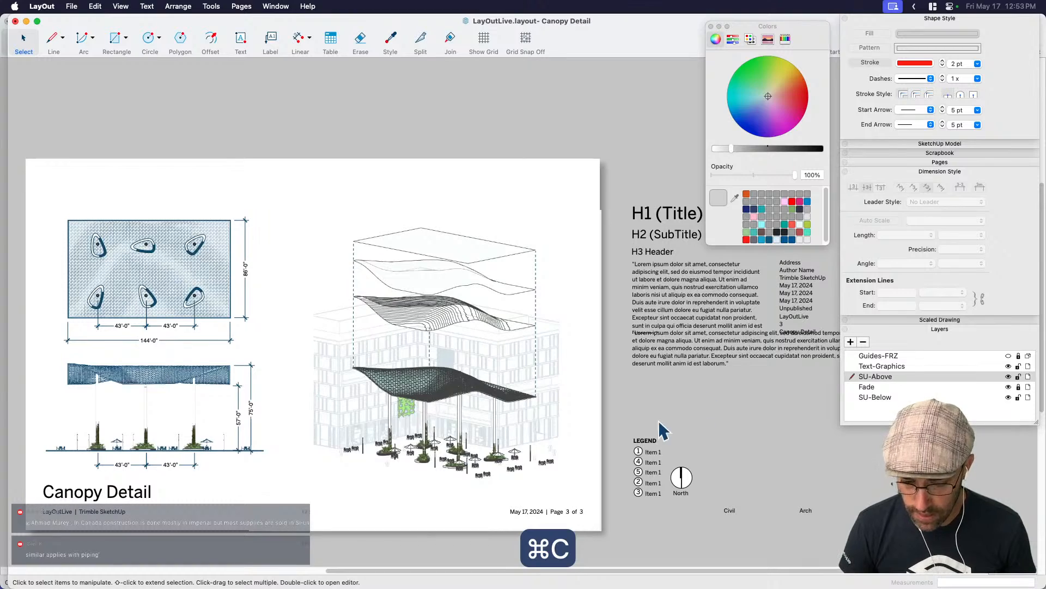
left_click(653, 462)
key("super+c")
scroll(581, 377, "up", 1)
middle_click_drag(582, 377, 649, 360)
key("super+v")
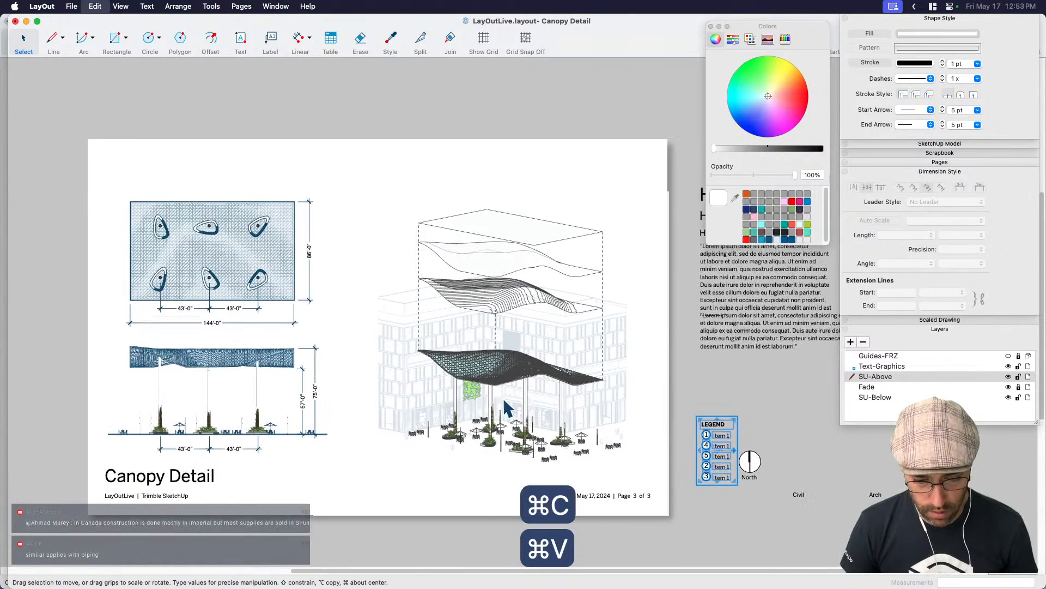
middle_click_drag(539, 504, 649, 460)
left_click_drag(825, 404, 526, 414)
middle_click_drag(540, 423, 476, 427)
scroll(592, 439, "up", 1)
middle_click_drag(592, 438, 468, 441)
scroll(356, 418, "up", 2)
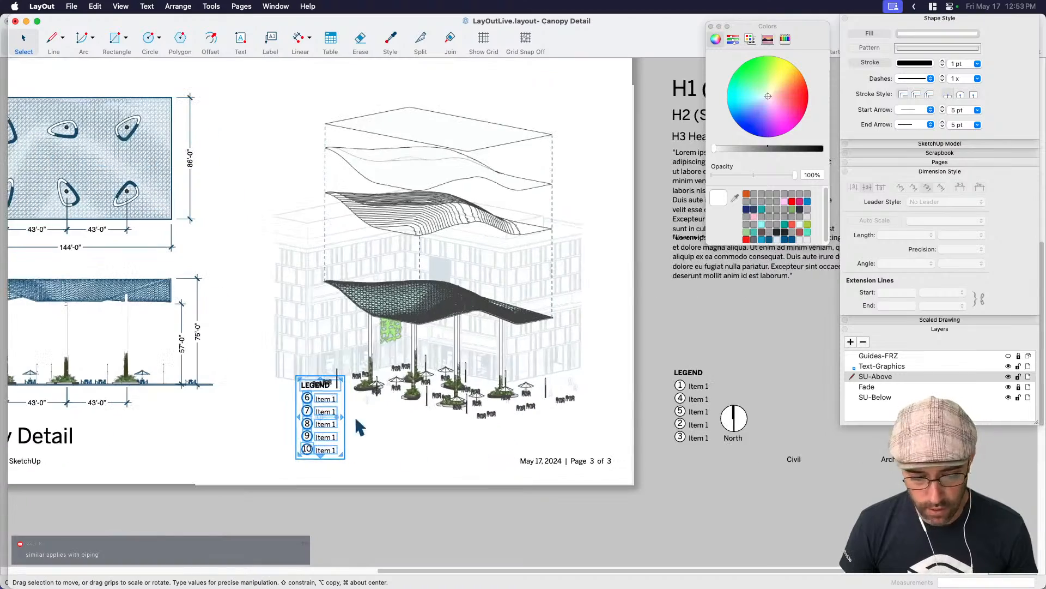
Delete the pasted legend copy from the sheet.
scroll(314, 381, "up", 4)
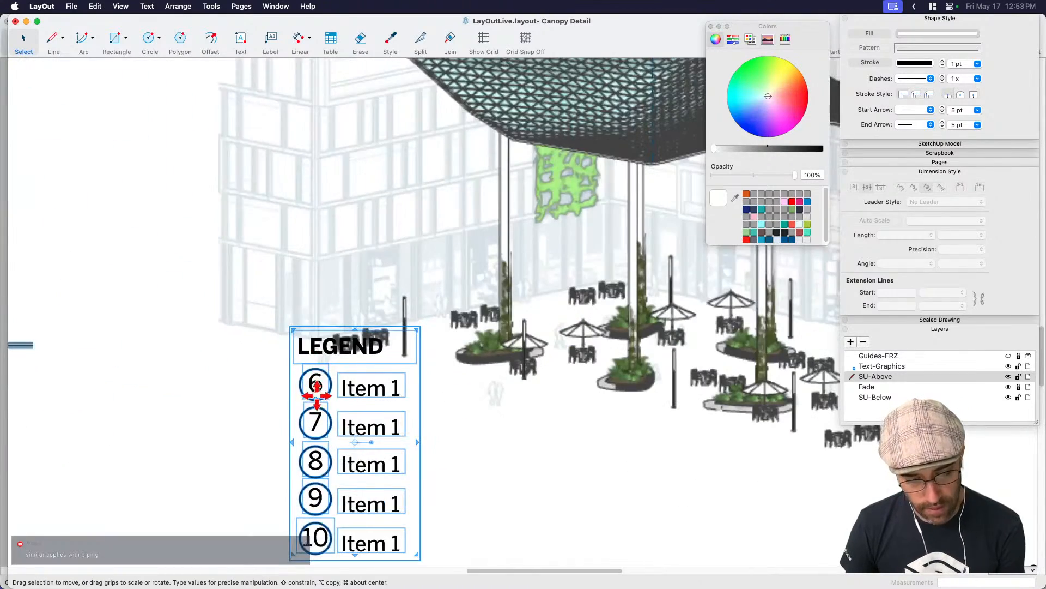
scroll(315, 377, "down", 4)
key("BackSpace")
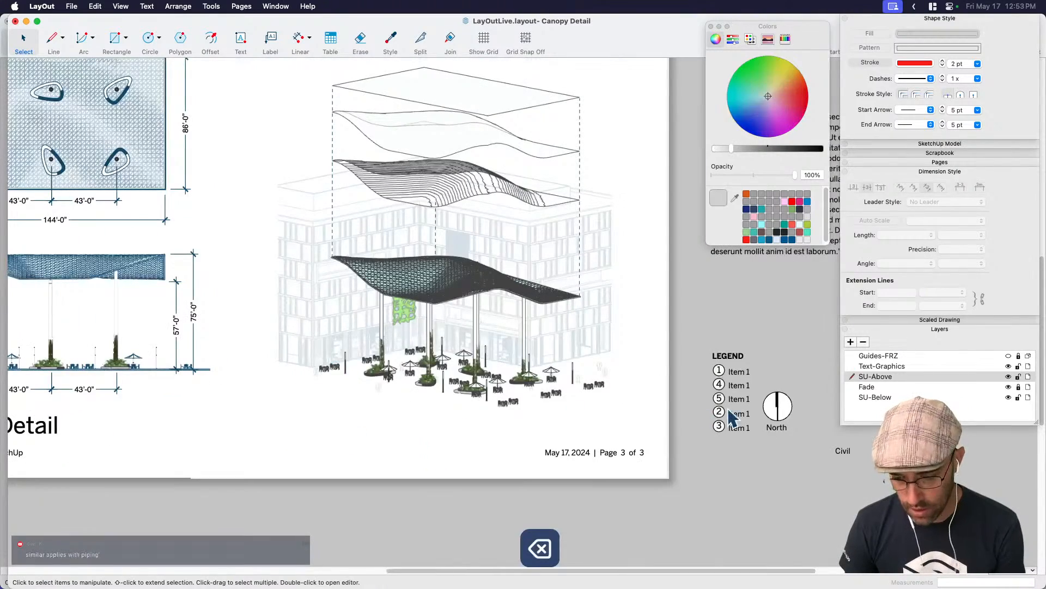
Open the sample legend group and check which auto-text tag its numbered badges use.
scroll(719, 393, "up", 2)
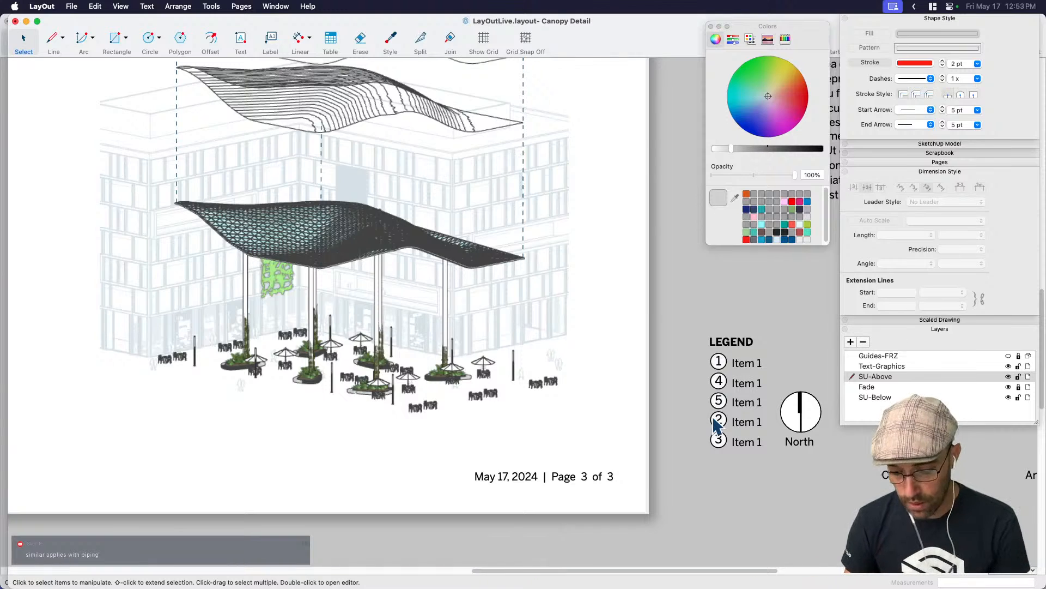
left_click(716, 400)
double_click(721, 398)
left_click(720, 402)
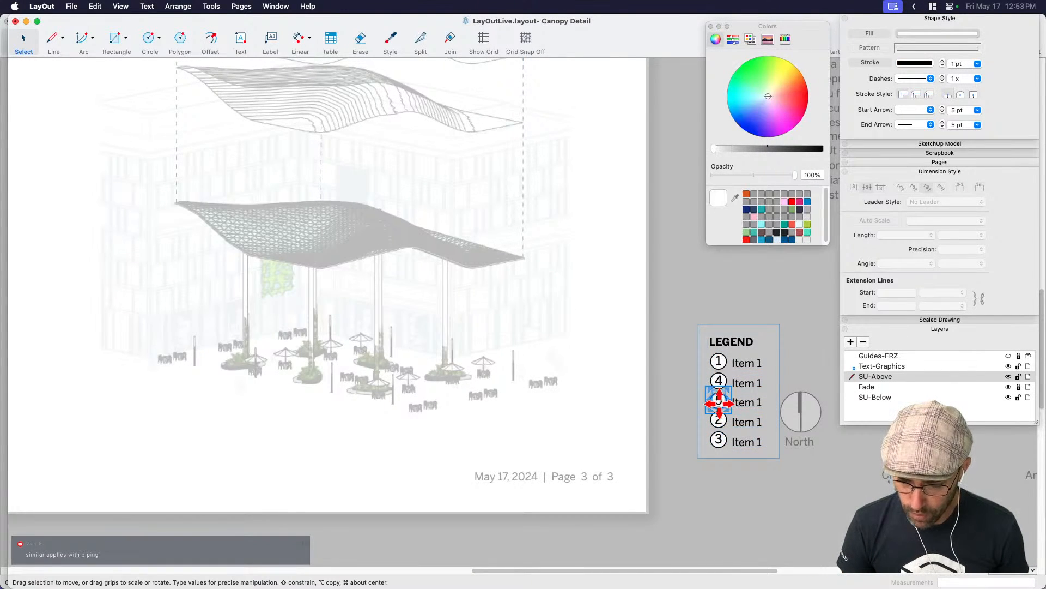
scroll(720, 404, "up", 2)
double_click(720, 405)
double_click(719, 399)
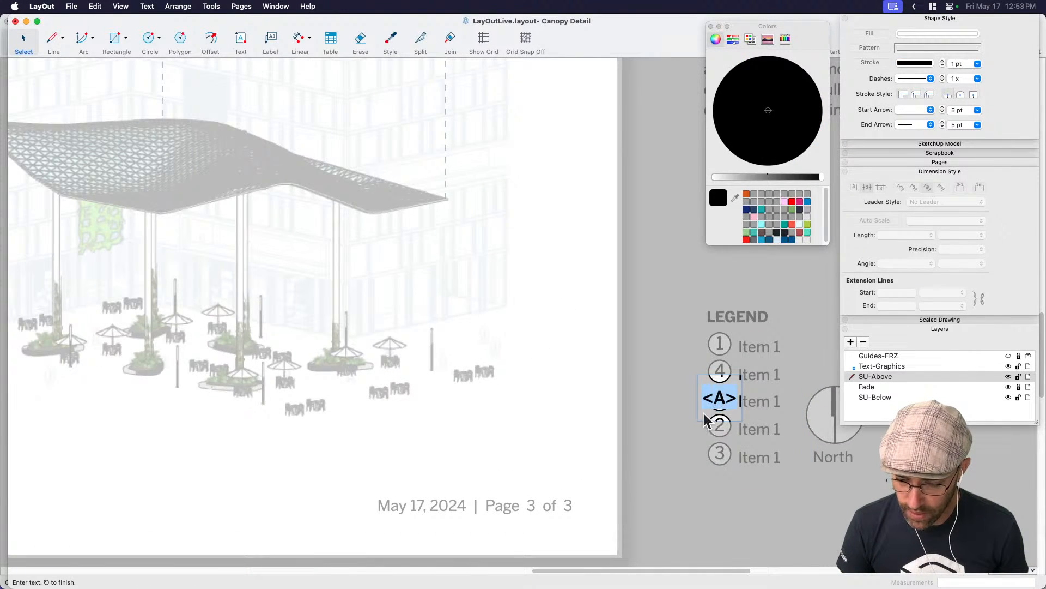
key("Escape")
left_click(718, 397)
left_click(726, 348)
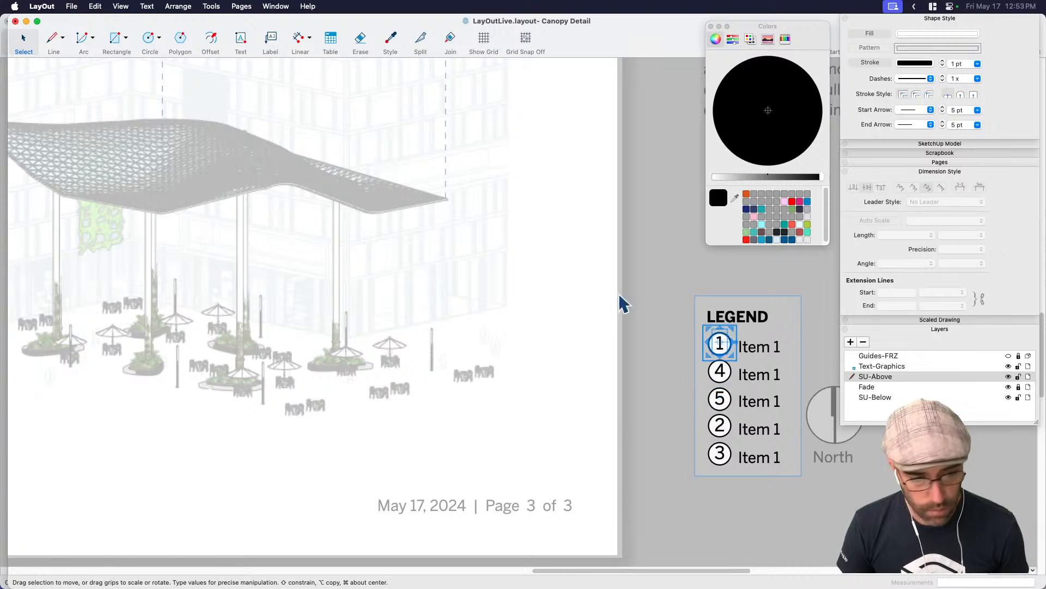
In the document's auto-text settings, set the sequence style of the <A> tag to A, B, C.
left_click(71, 6)
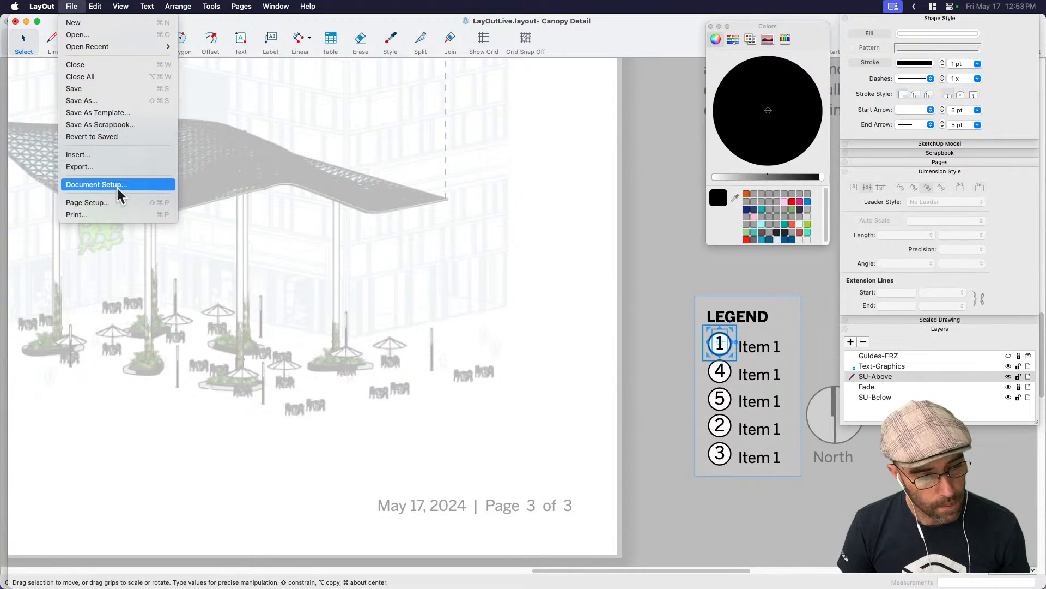
left_click(97, 184)
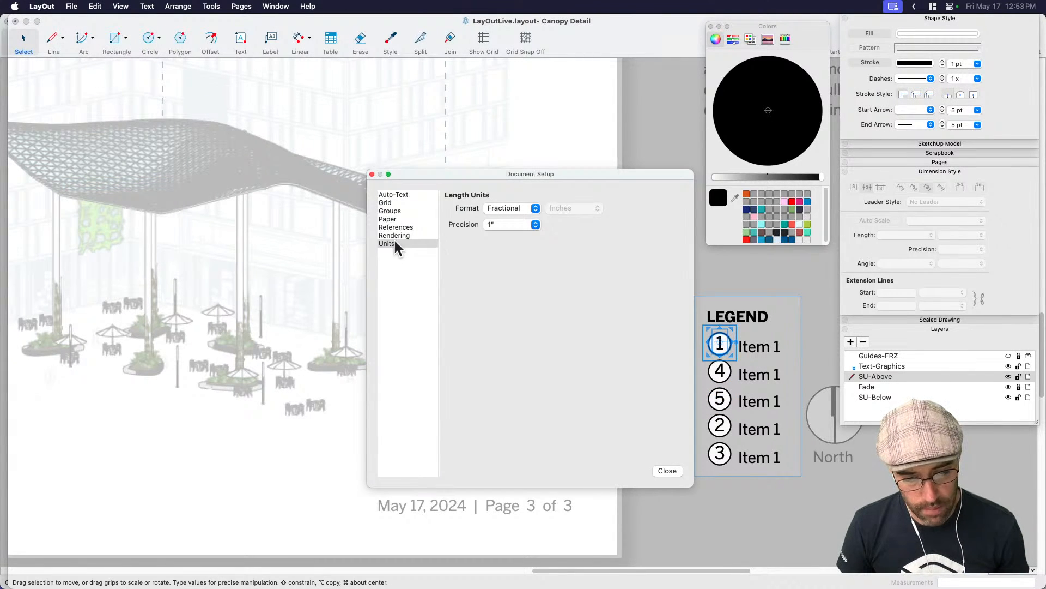
left_click(417, 195)
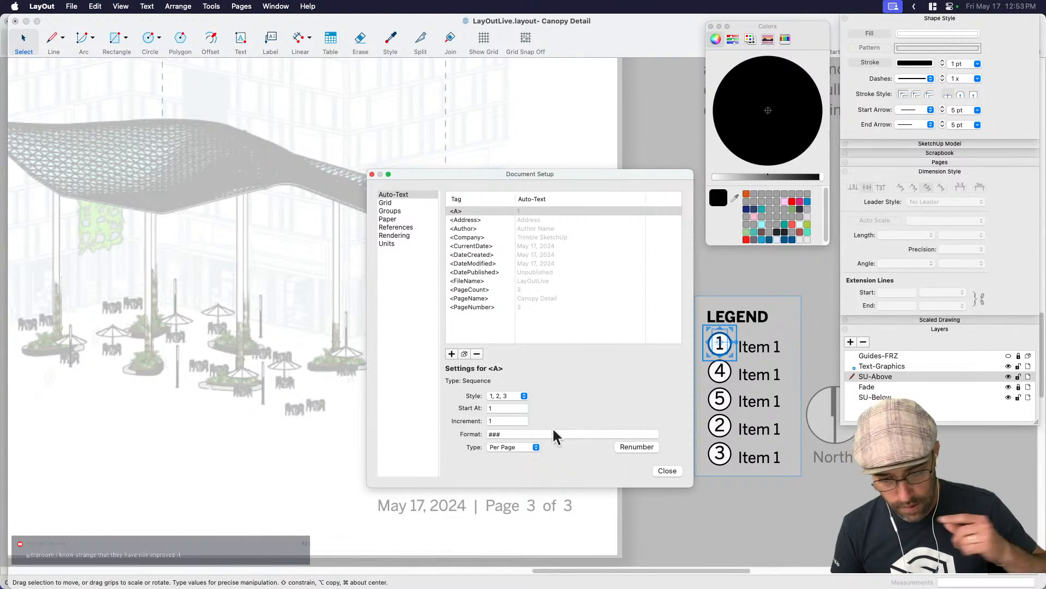
left_click(507, 396)
left_click(499, 418)
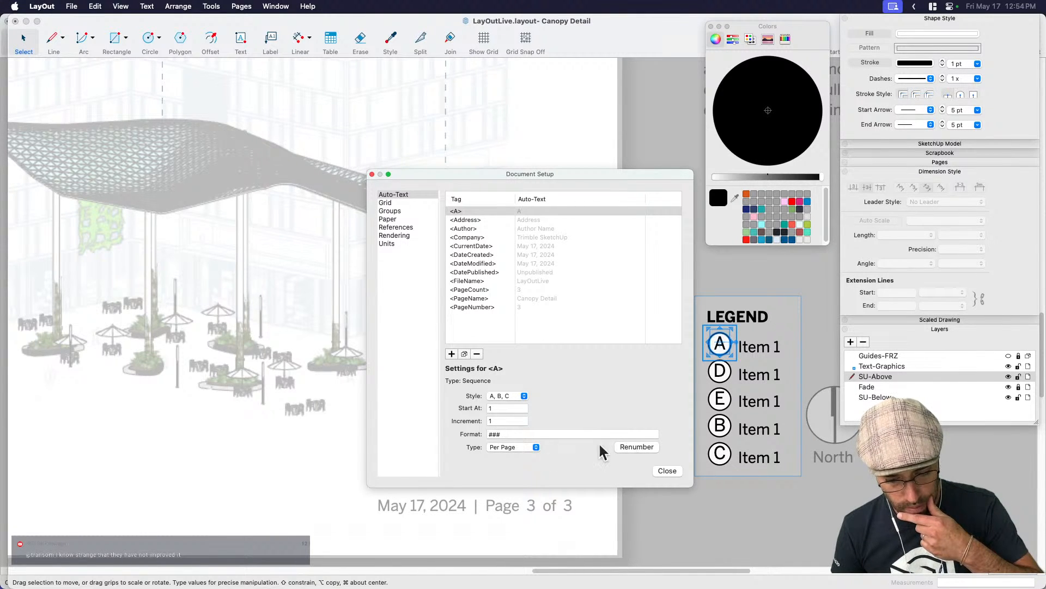
Try the Per Document type for the <A> sequence and return it to Per Page.
left_click(534, 456)
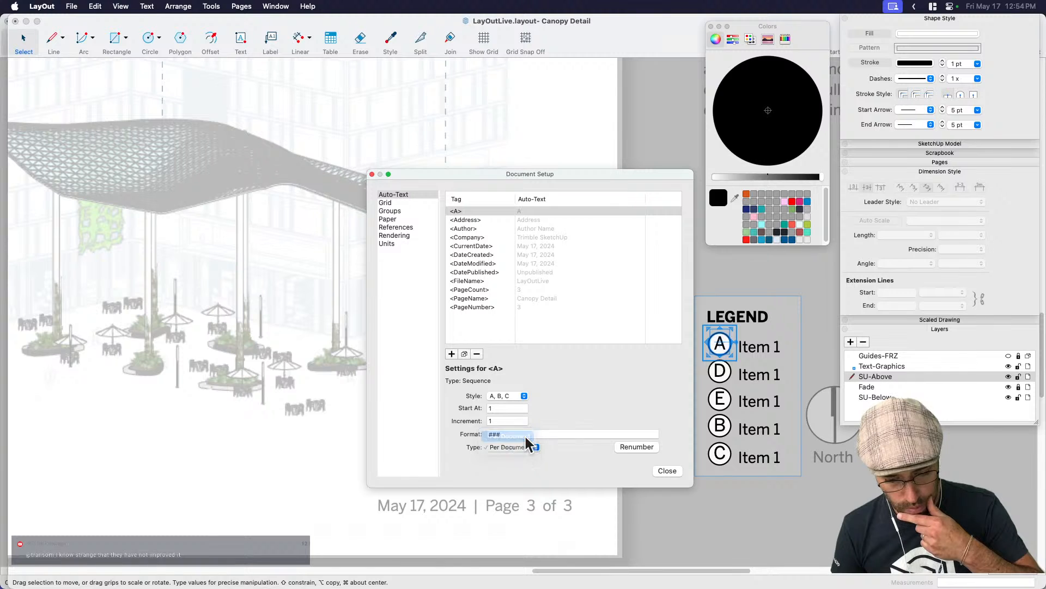
left_click(524, 451)
left_click(522, 457)
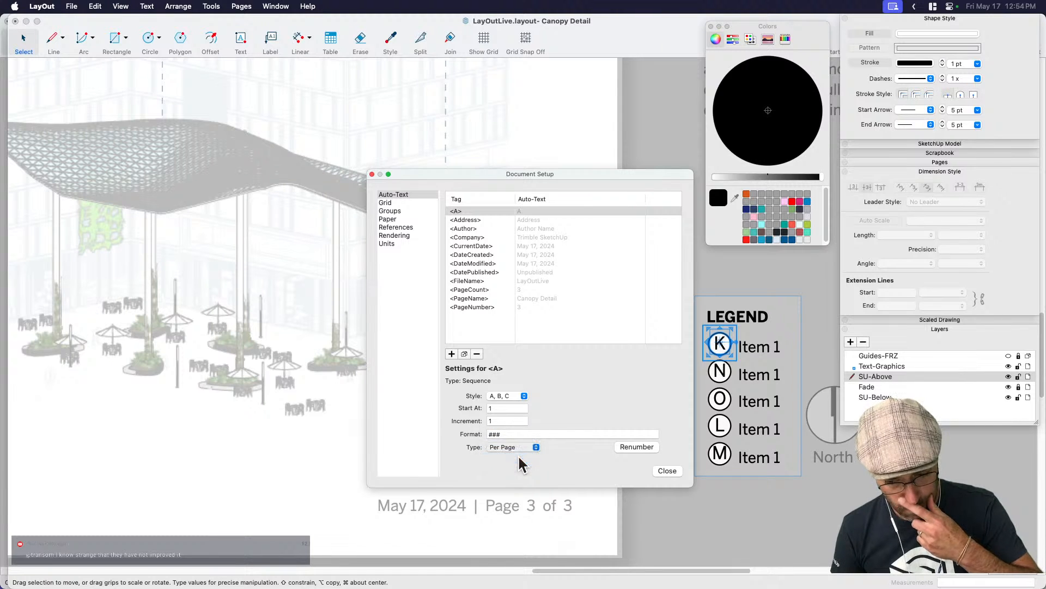
Close the document setup and ungroup the sample legend beside the page.
left_click(668, 470)
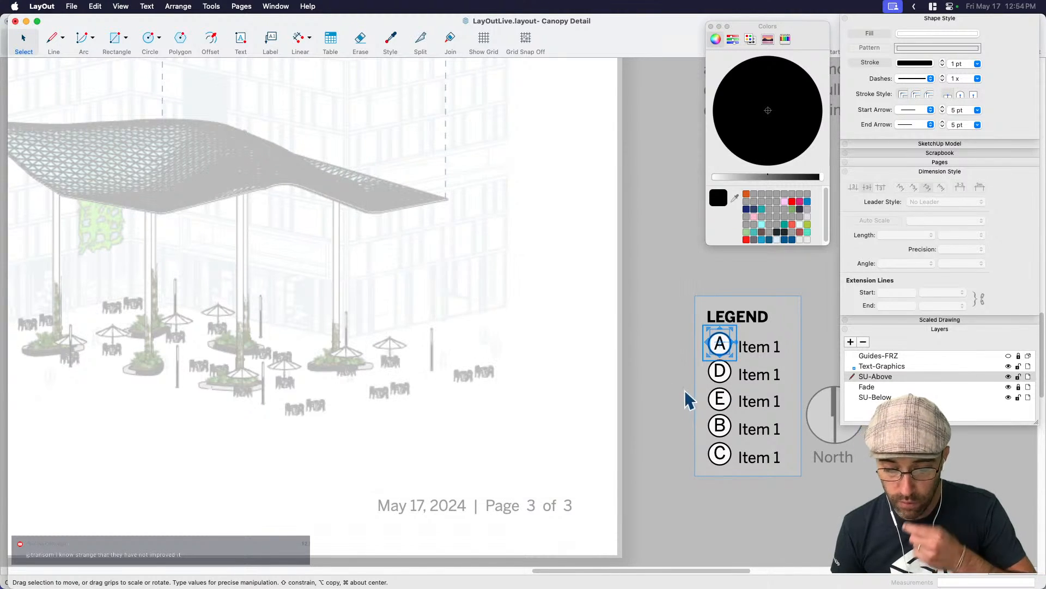
left_click(688, 401)
scroll(689, 402, "right", 5)
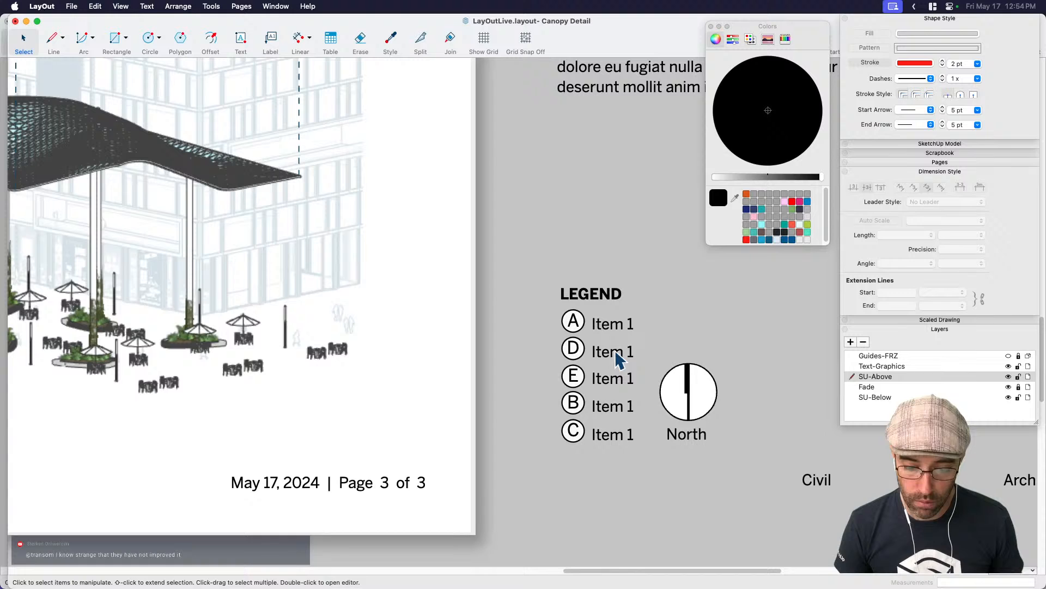
right_click(616, 353)
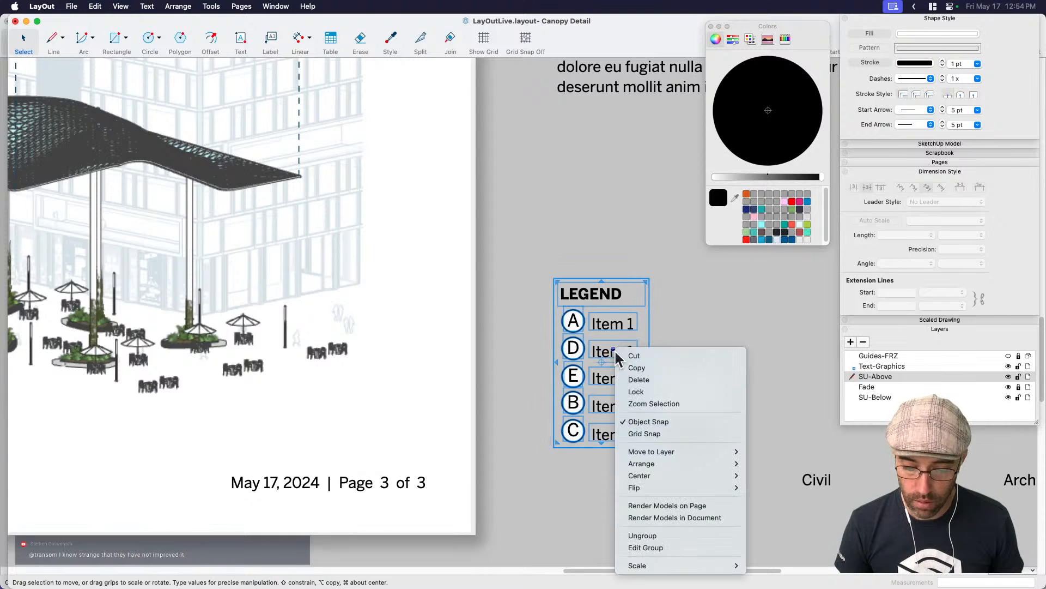
left_click(643, 535)
left_click(616, 460)
Move the legend's B badge up between the A and D badges.
left_click(572, 329)
left_click(576, 360)
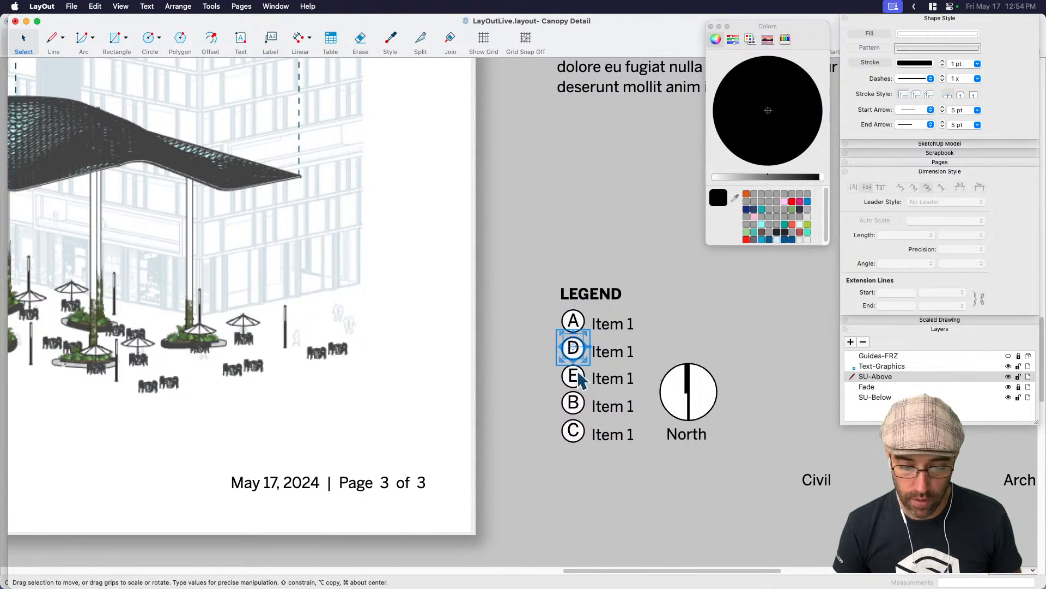
left_click(543, 350)
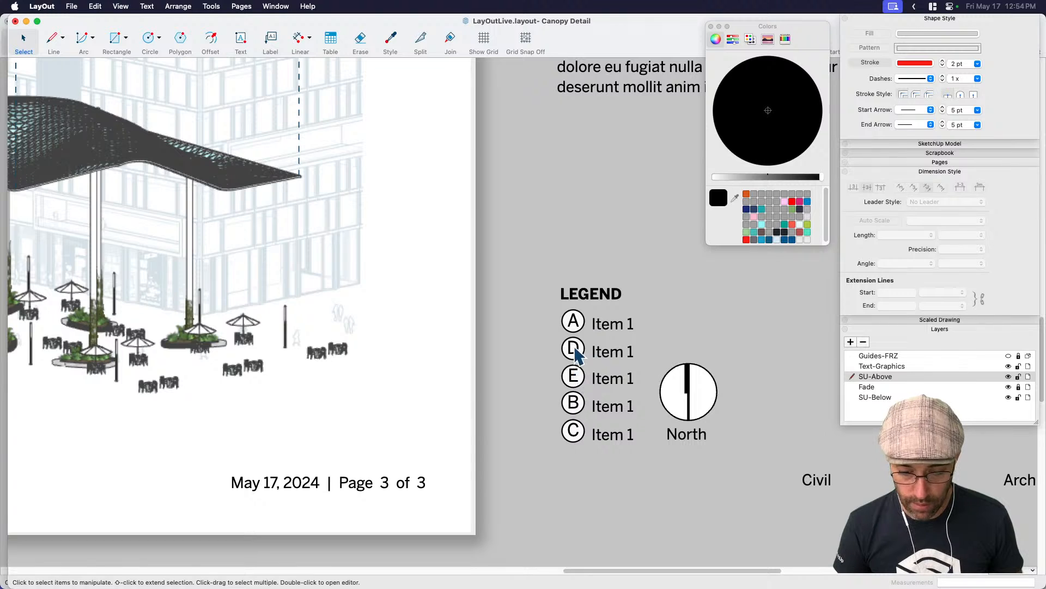
left_click(579, 404)
scroll(578, 413, "up", 3)
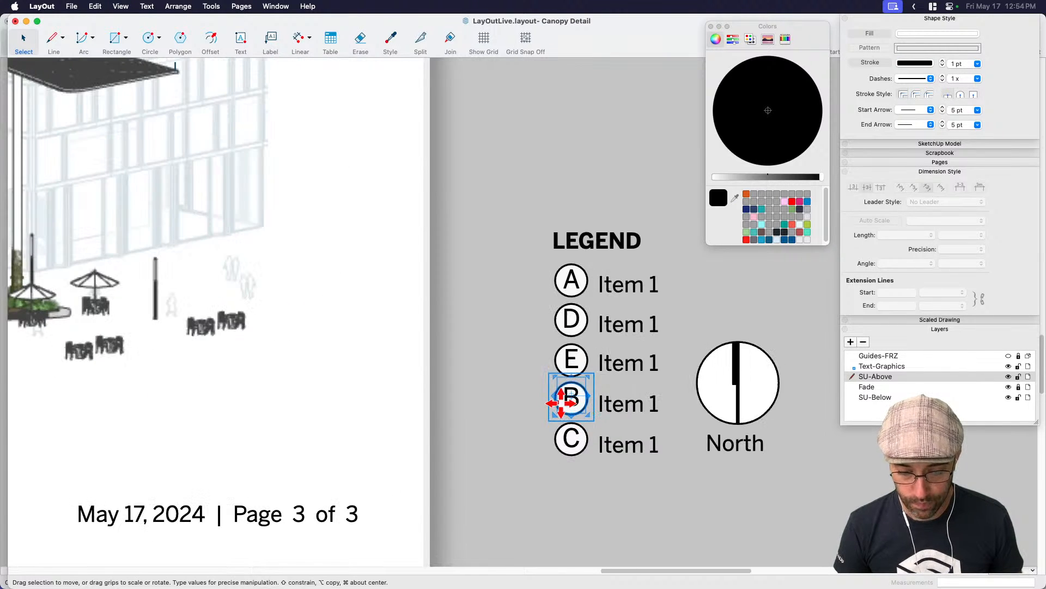
left_click_drag(558, 402, 567, 337)
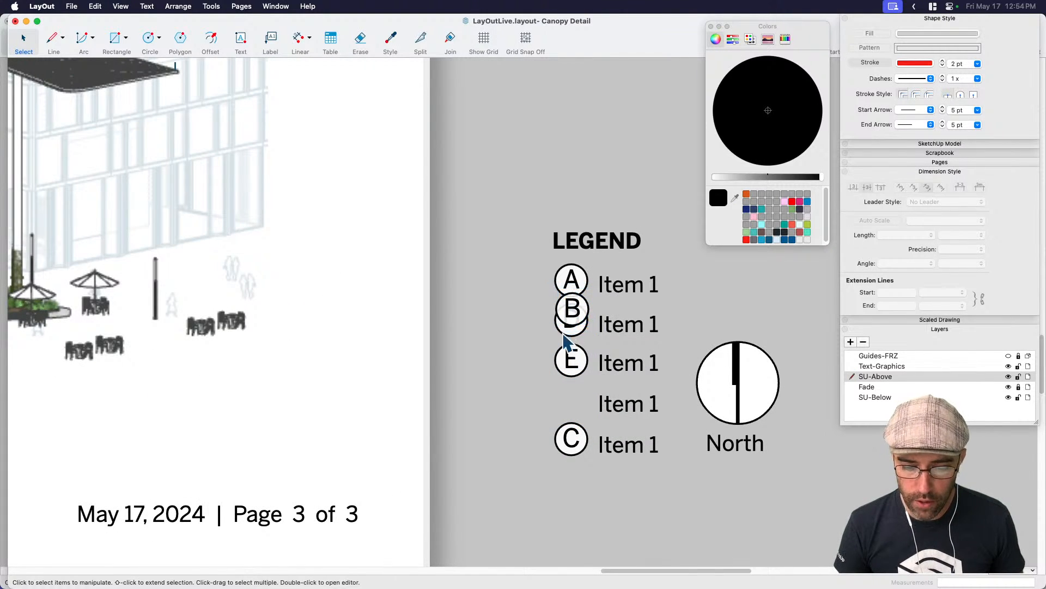
Move the D badge down to the legend's fourth item row and align it with the item text.
left_click(568, 329)
key("shift+Down")
key("shift+Down")
key("shift+Down")
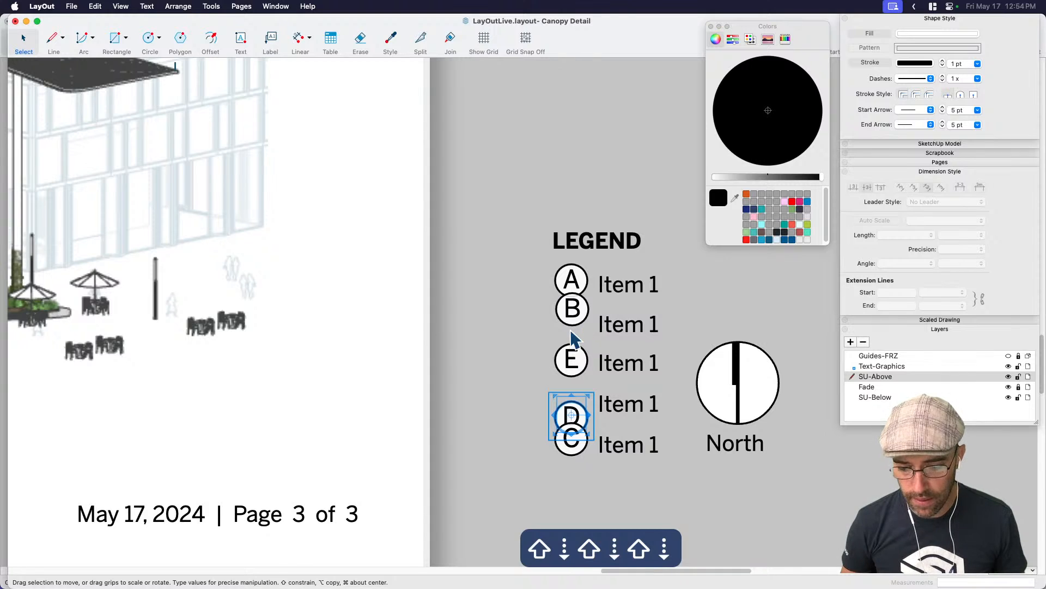
key("Up")
key("Up")
key("shift+Up")
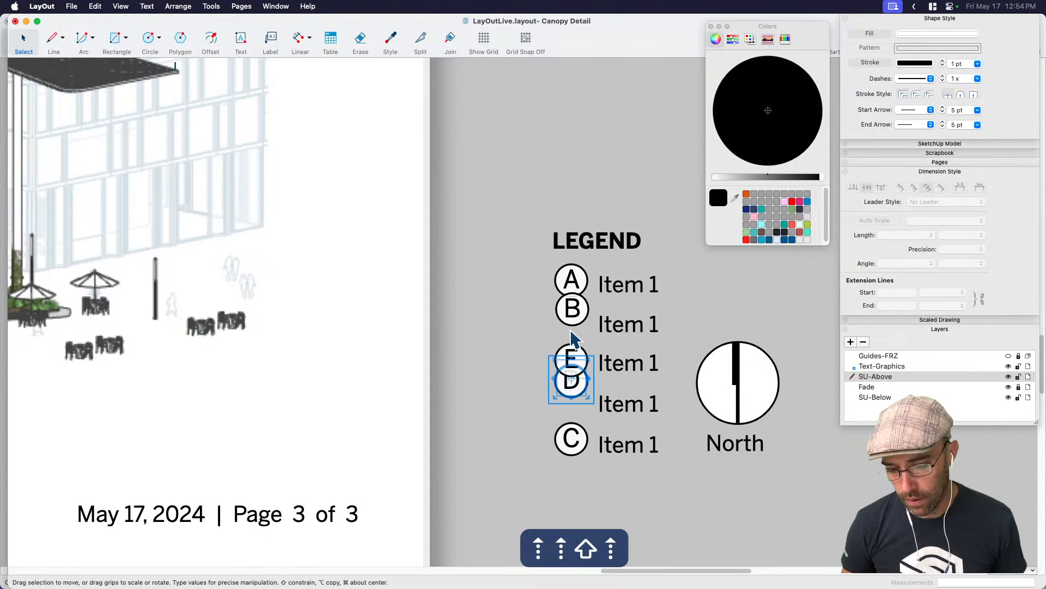
key("Down")
key("Down")
key("Down")
key("Down")
key("Down")
key("Down")
key("Down")
key("Down")
key("Down")
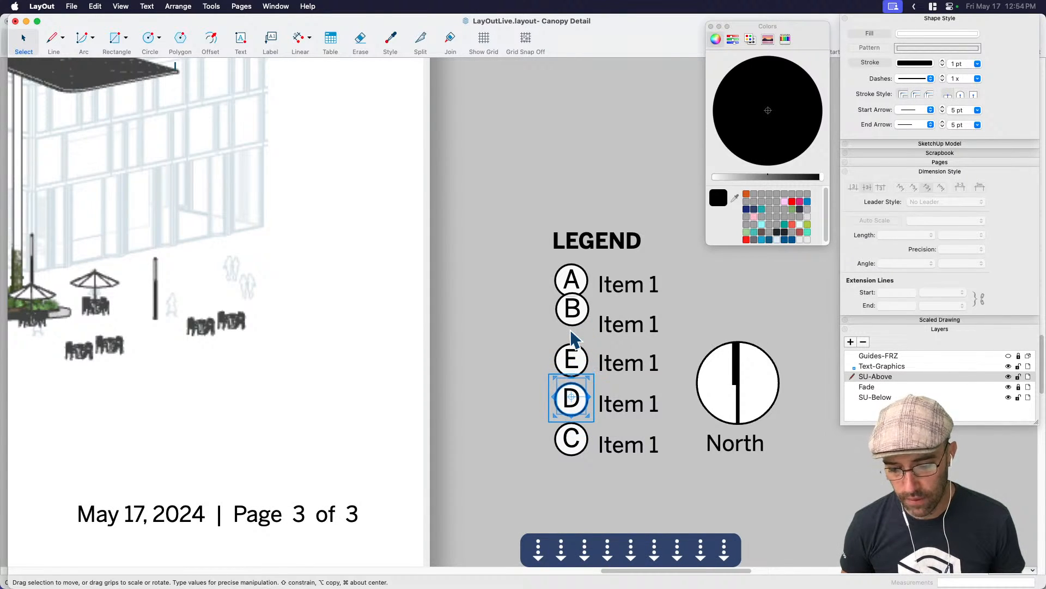
key("Down")
Move the legend's B badge down to line up with the second item row.
left_click(571, 309)
key("Down")
key("Down")
key("Down")
key("Down")
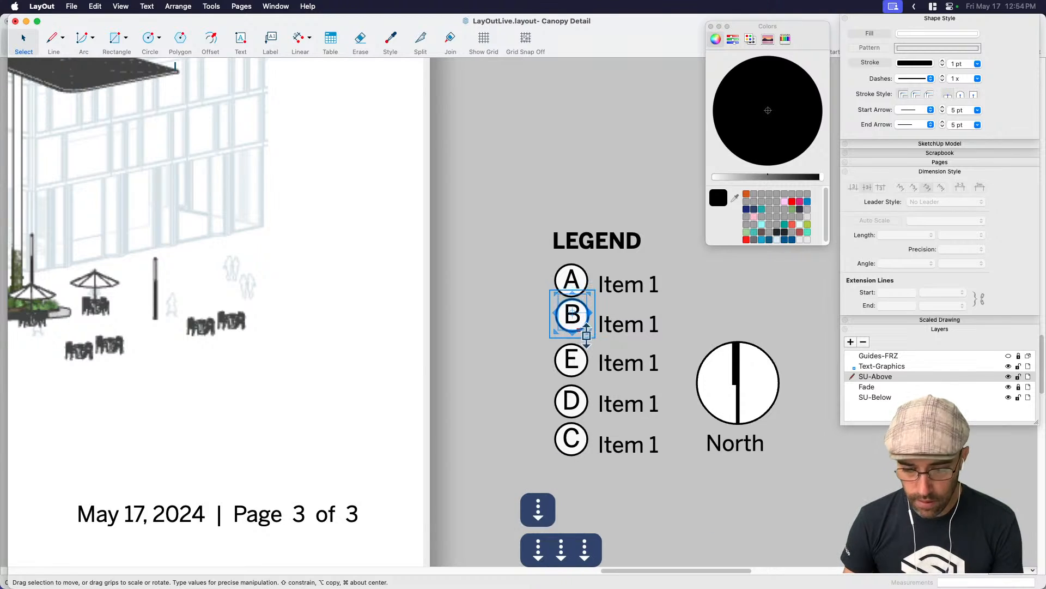
Move the E badge out of the third item row to a free spot below the legend.
left_click(578, 450)
left_click(572, 361)
left_click_drag(581, 370, 580, 502)
Move the C badge up to the legend's third item row and align it with the item text.
left_click(570, 443)
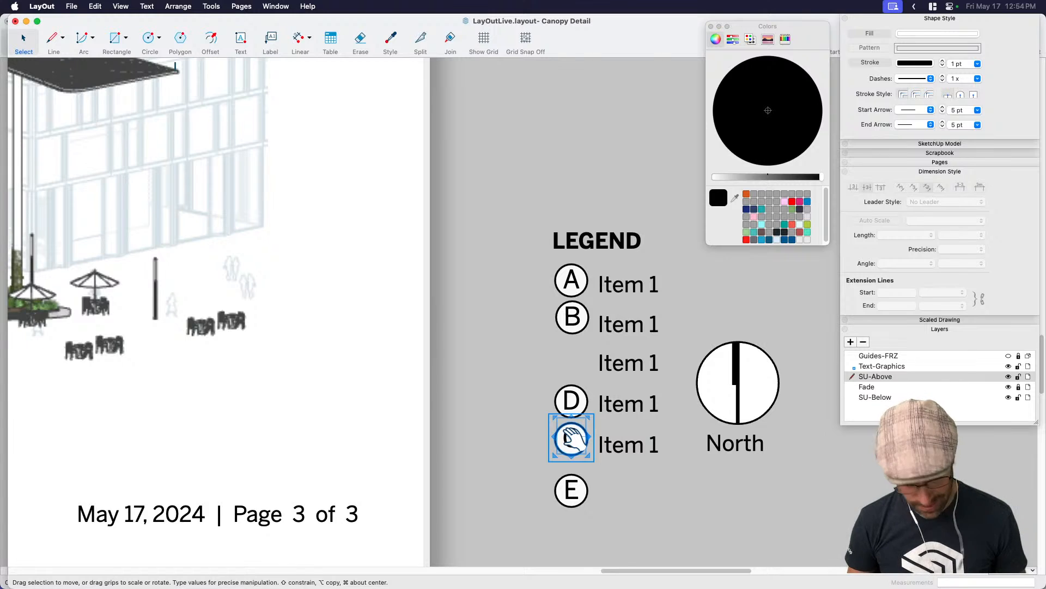
key("shift+Up")
key("shift+Up")
key("shift+Up")
key("Down")
key("Down")
key("Down")
key("Down")
key("Down")
key("Down")
key("Down")
key("Down")
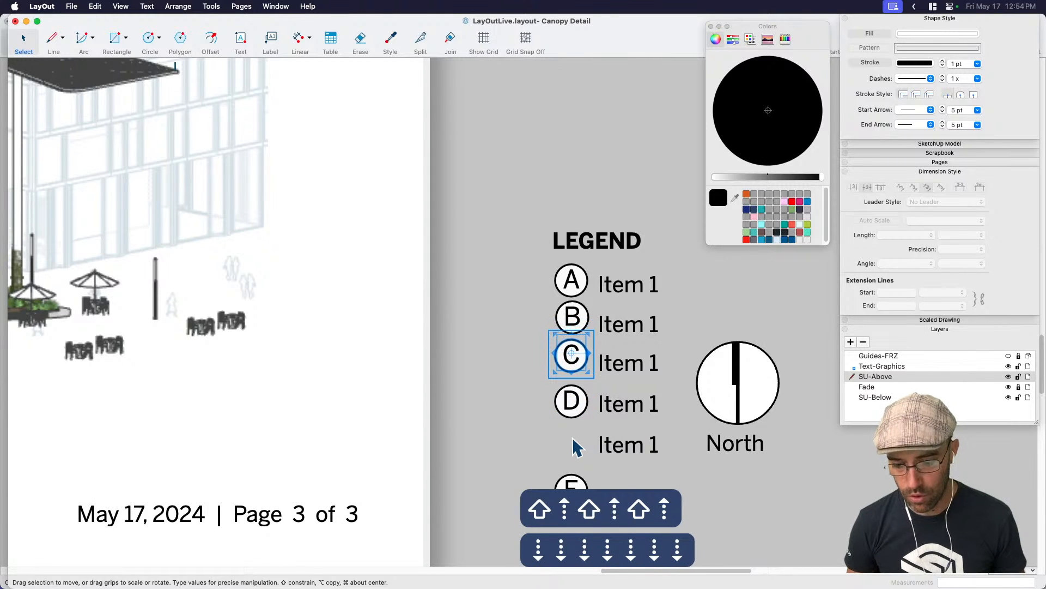
Move the E badge up to the legend's fifth item row and align it with the item text.
left_click(554, 479)
left_click(569, 493)
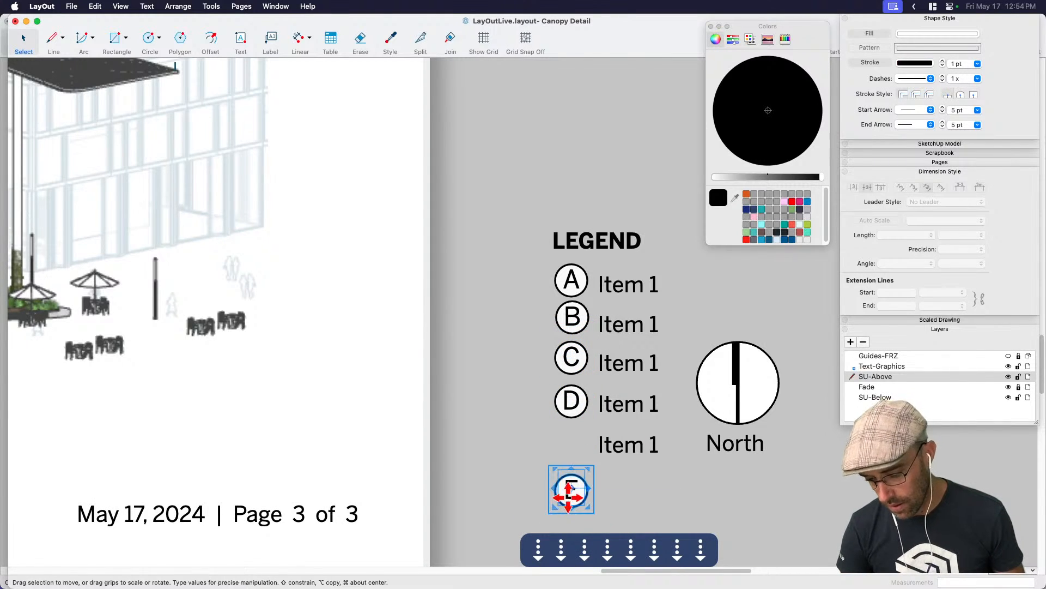
key("shift+Up")
key("shift+Up")
key("shift+Up")
key("Up")
key("Up")
key("Up")
key("Up")
key("Up")
key("Up")
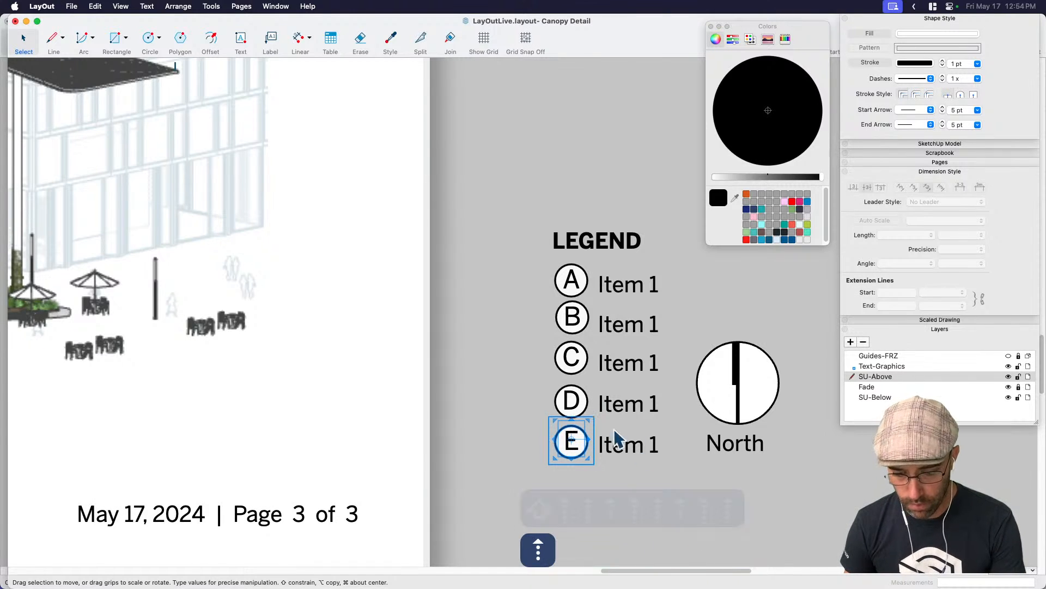
Fine-tune the C and B badges slightly downward so the legend's letters are evenly spaced beside their items.
left_click(545, 421)
left_click(562, 398)
left_click(570, 358)
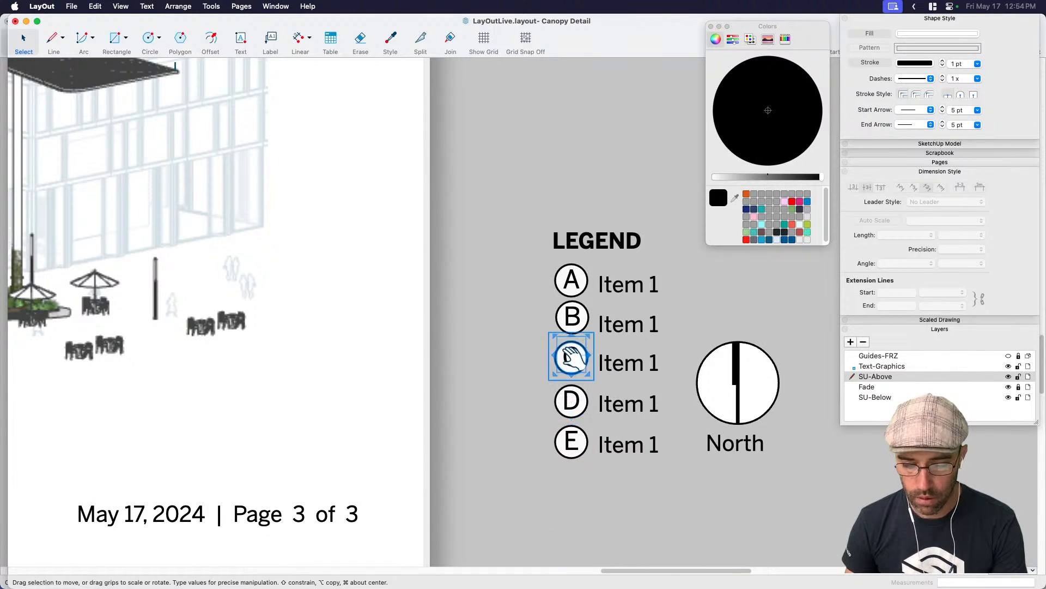
left_click(570, 321)
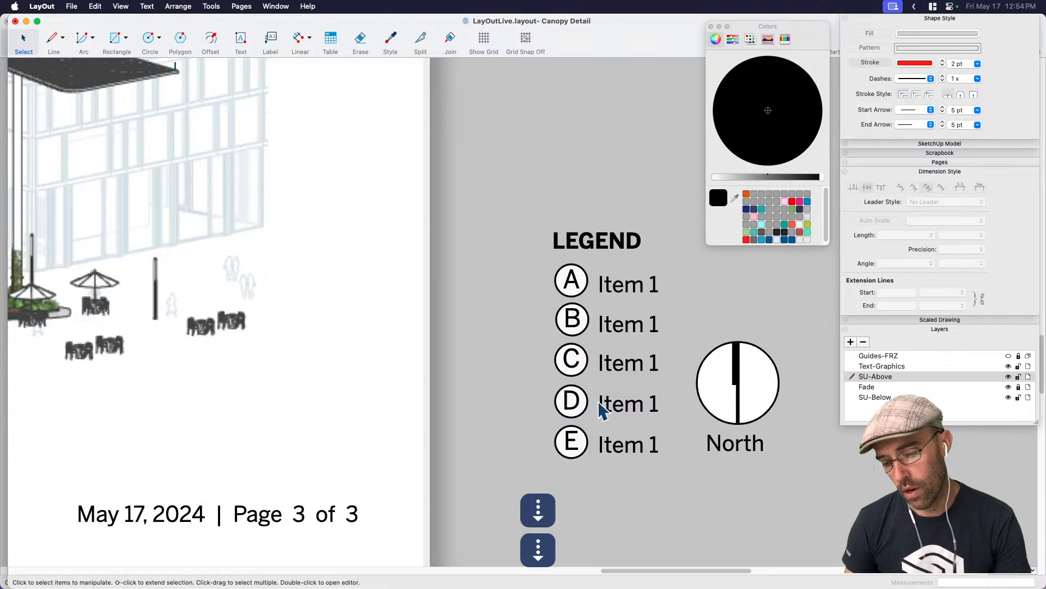
Move the whole reordered legend from beside the page onto the sheet, between the elevation and the exploded canopy view.
scroll(603, 407, "down", 3)
left_click_drag(657, 509, 591, 263)
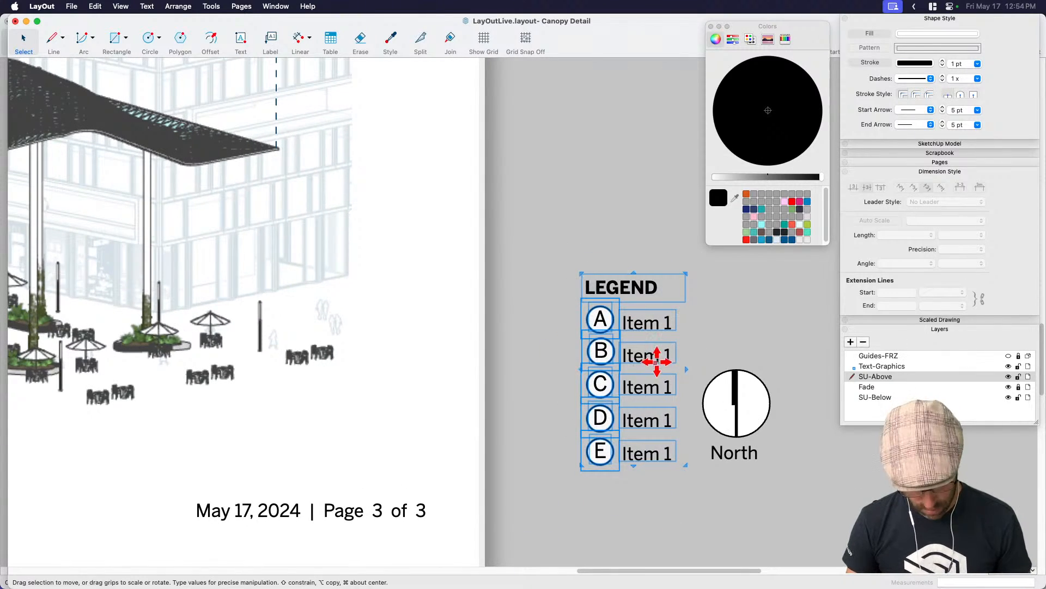
key("super+c")
scroll(657, 362, "down", 5)
scroll(659, 427, "left", 5)
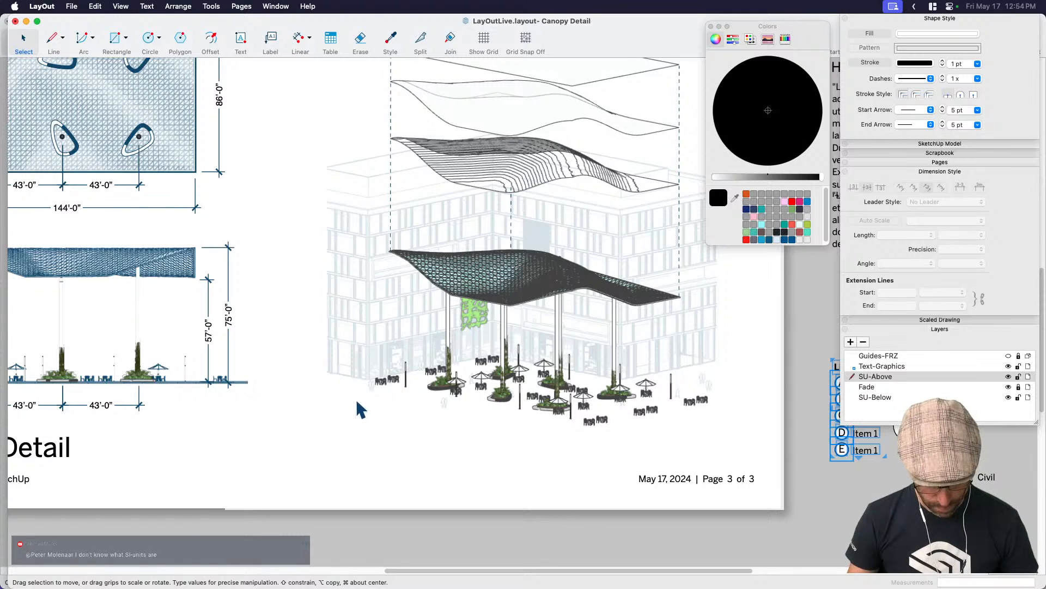
key("super+v")
key("super+z")
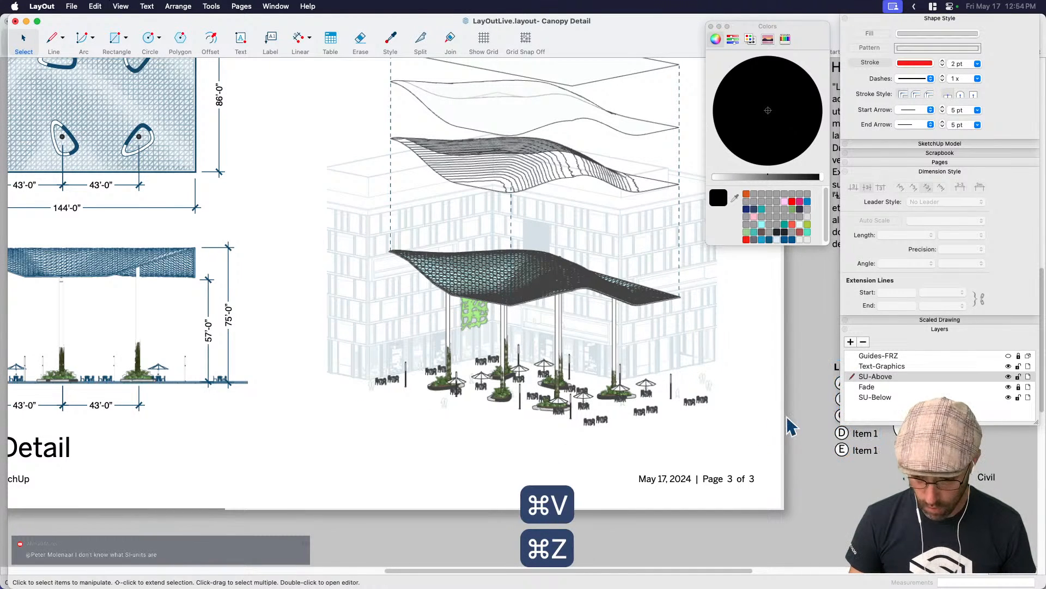
scroll(789, 431, "right", 3)
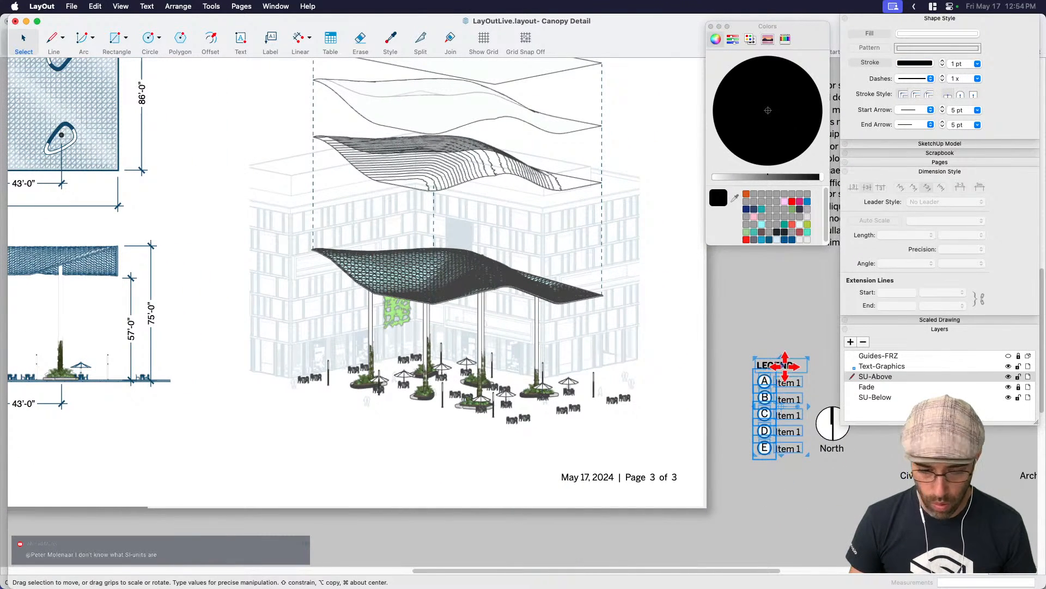
mouse_move(782, 369)
left_mouse_down()
mouse_move(222, 337)
mouse_move(231, 375)
mouse_move(233, 364)
left_mouse_up()
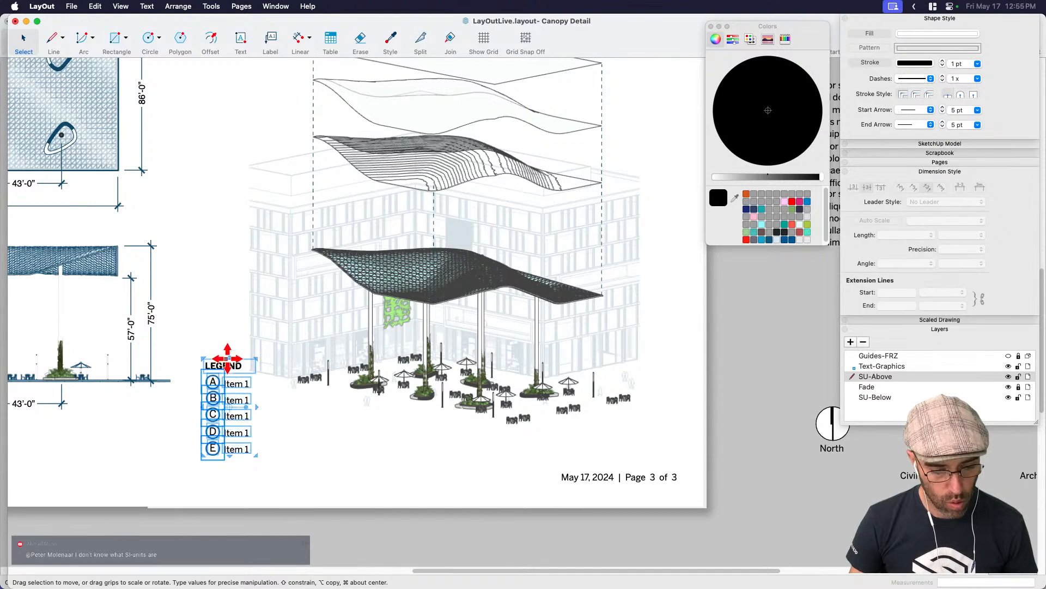
Try duplicating the legend's A badge in place and delete the pasted copy.
middle_click_drag(326, 411, 511, 447)
scroll(406, 408, "up", 2)
left_click(394, 419)
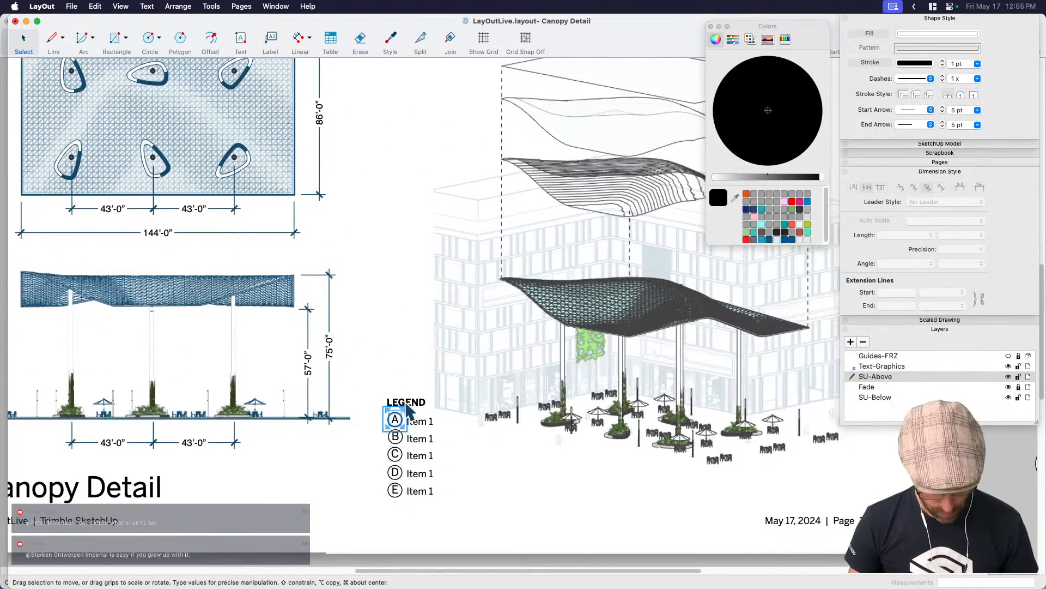
key("super+c")
key("super+v")
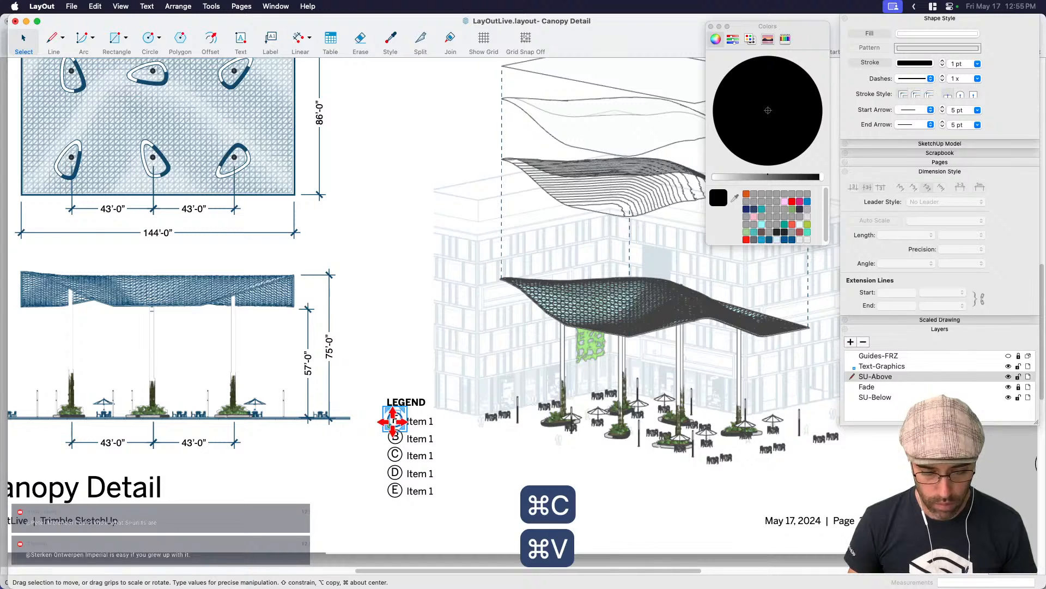
key("BackSpace")
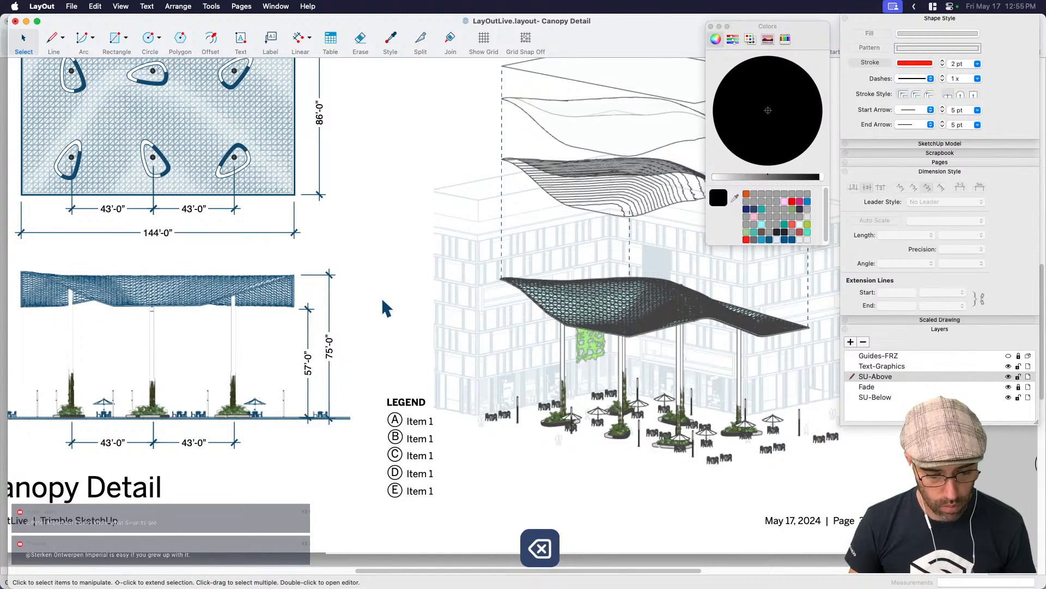
Check the type options of the <A> auto-text sequence in the document setup, keeping Per Page.
left_click(394, 420)
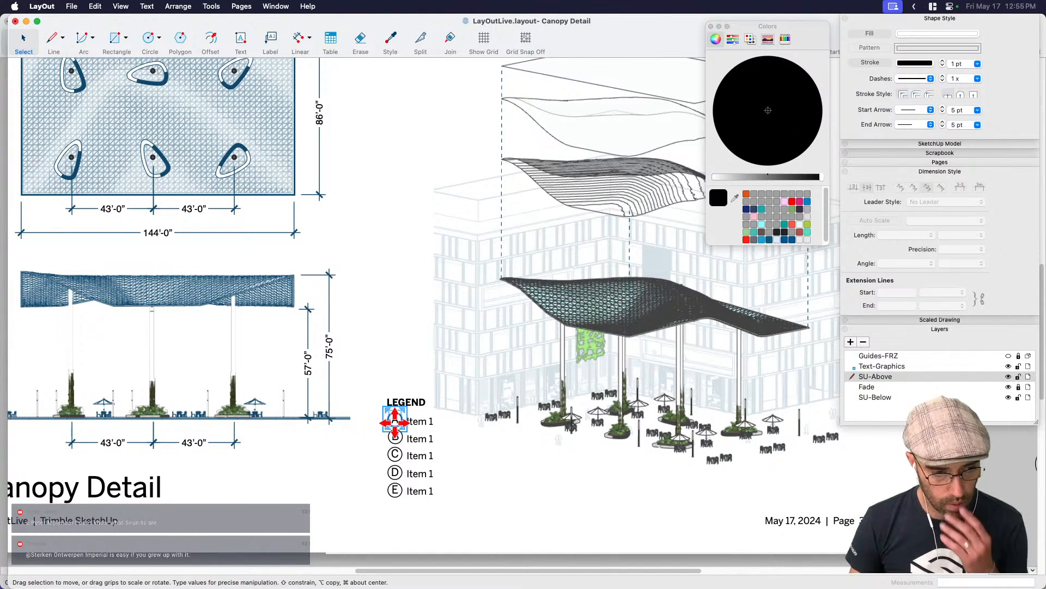
left_click(72, 7)
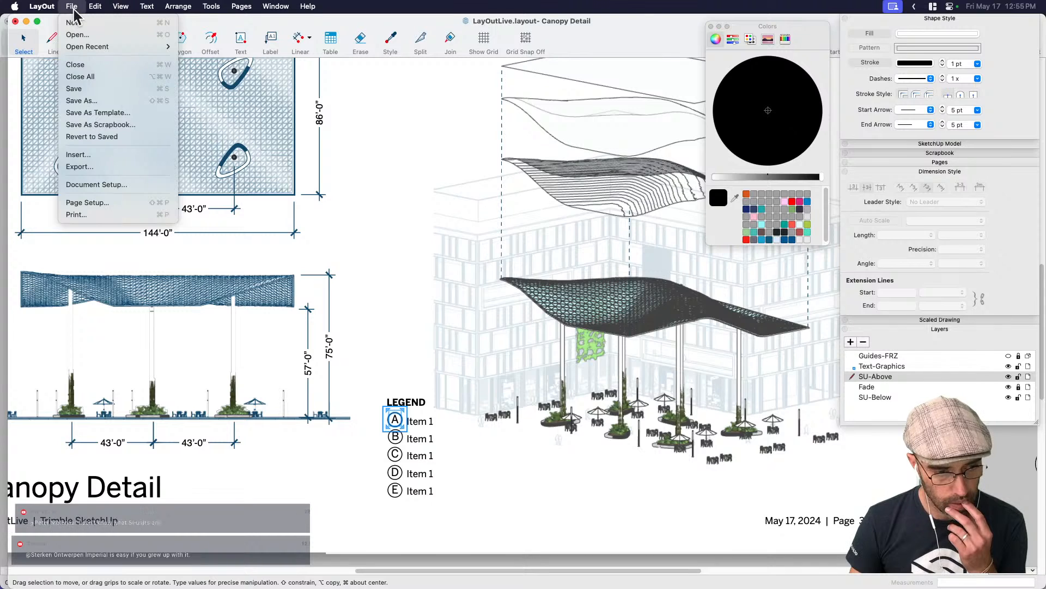
left_click(94, 184)
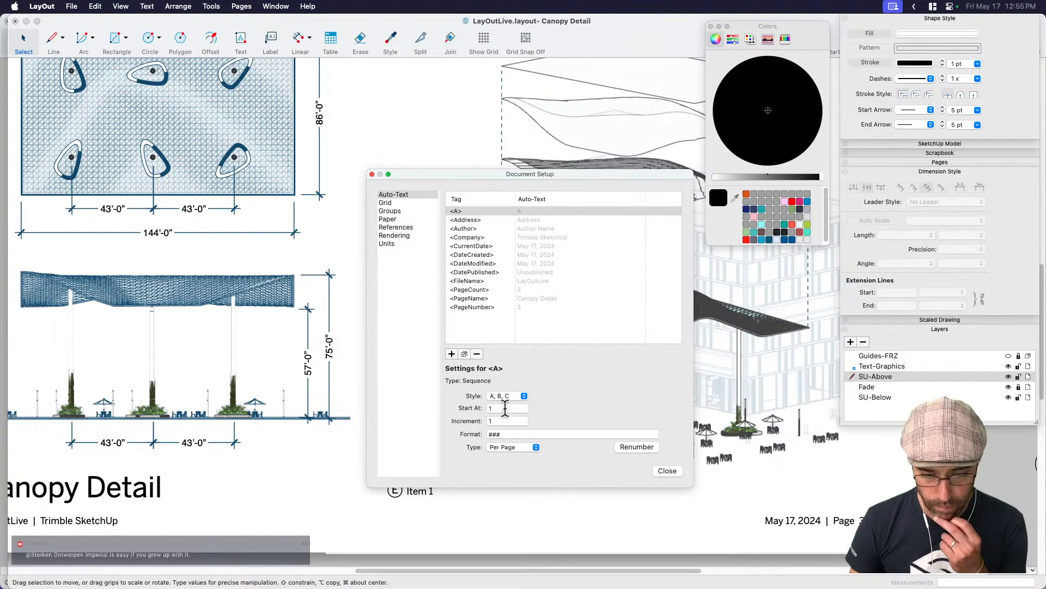
left_click(523, 448)
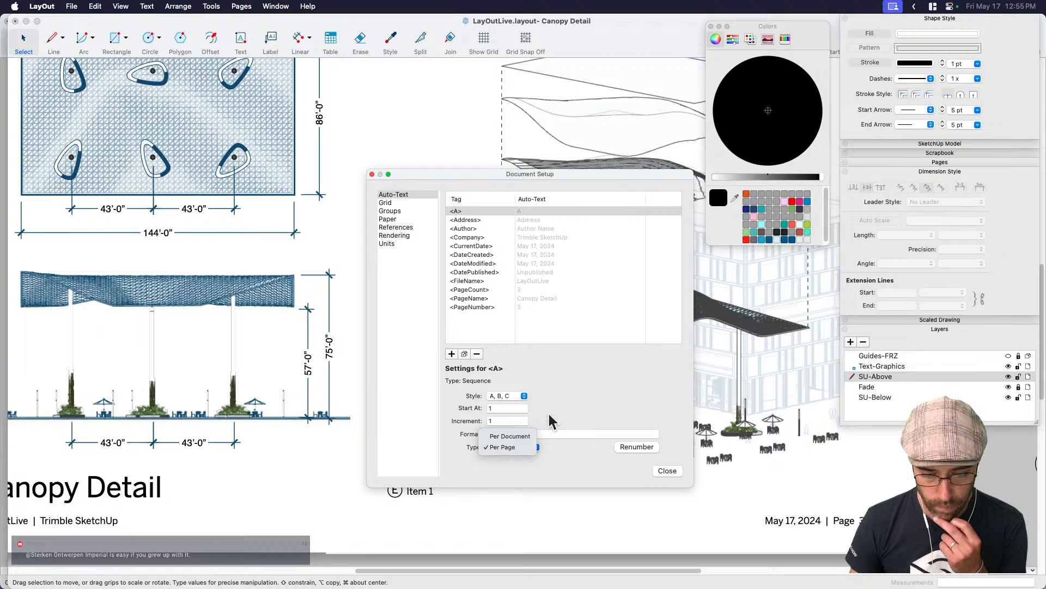
left_click(520, 448)
left_click(669, 471)
left_click(395, 348)
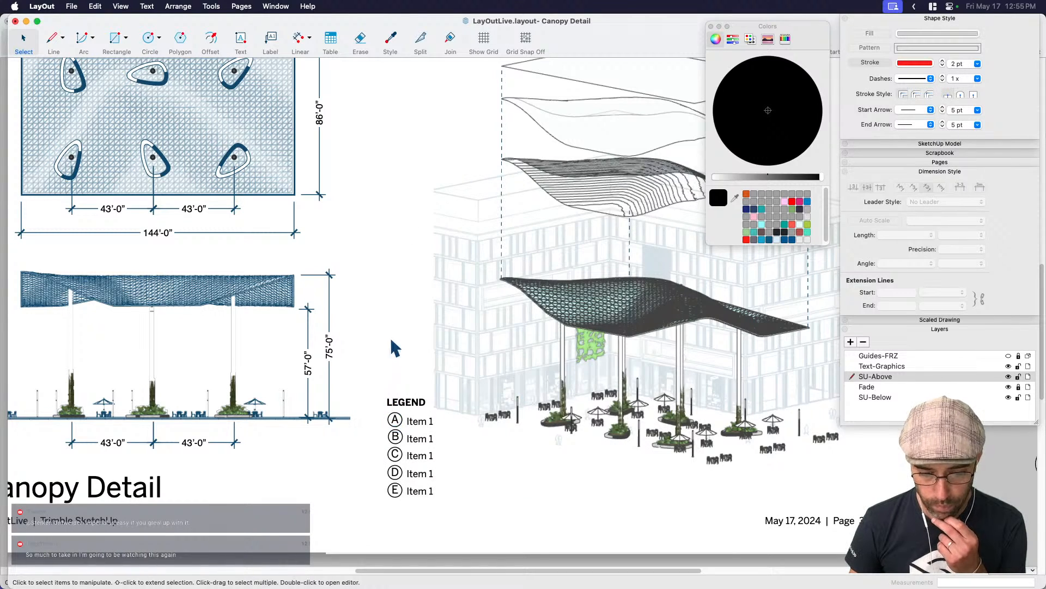
scroll(404, 432, "down", 3)
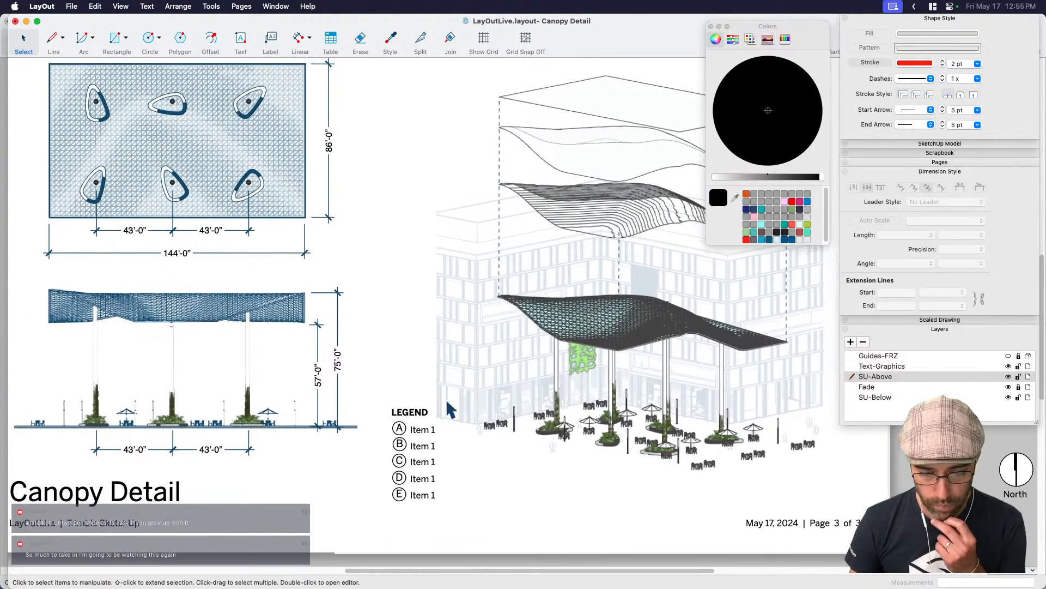
middle_click_drag(525, 363, 548, 397)
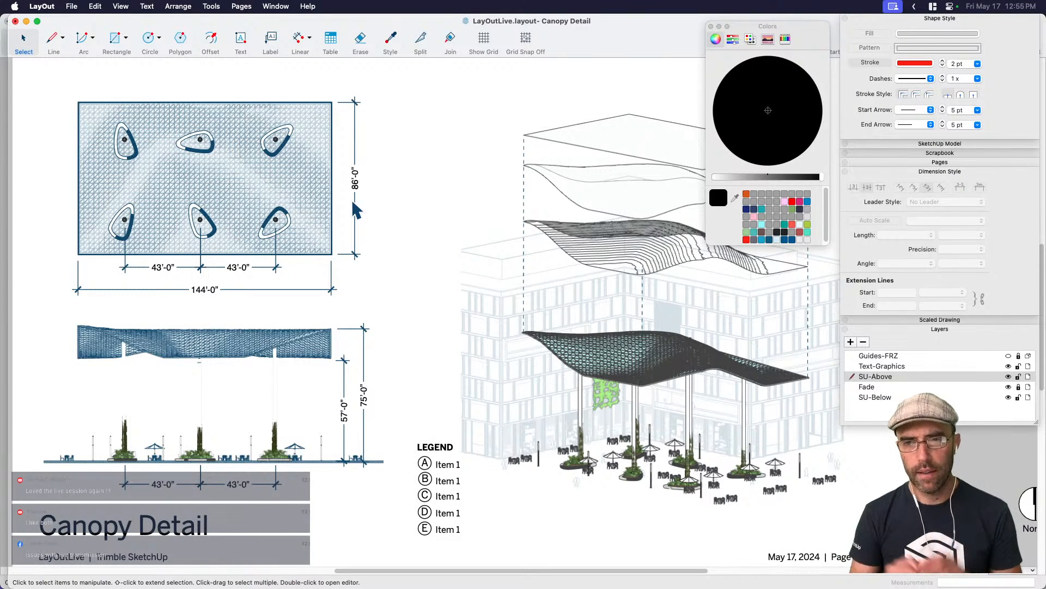
scroll(280, 303, "left", 5)
scroll(313, 331, "down", 3)
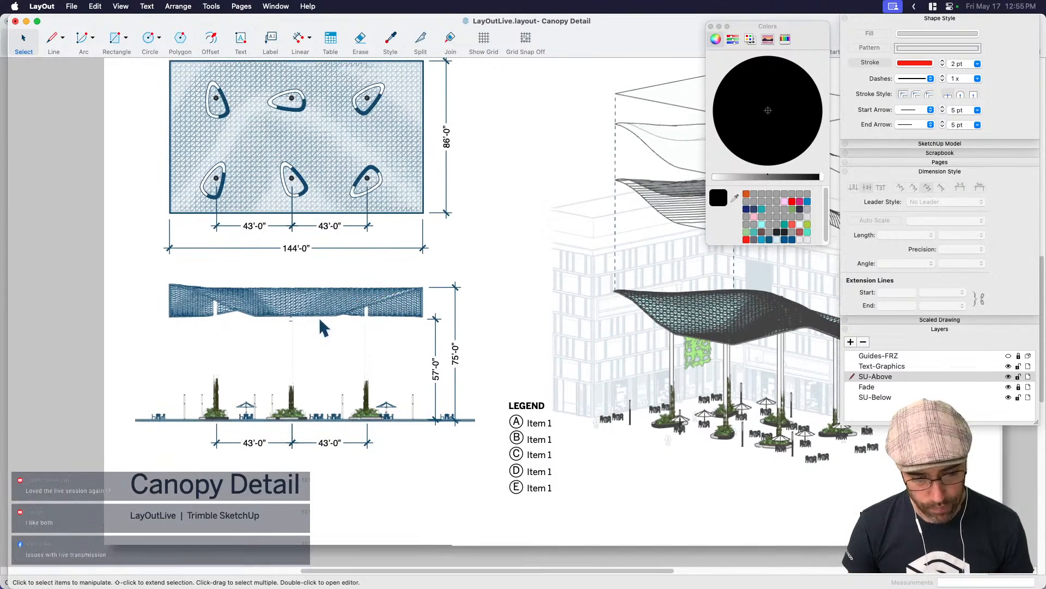
Select the canopy elevation viewport, make Text-Graphics the active layer and show the viewport's SketchUp model settings.
left_click(311, 307)
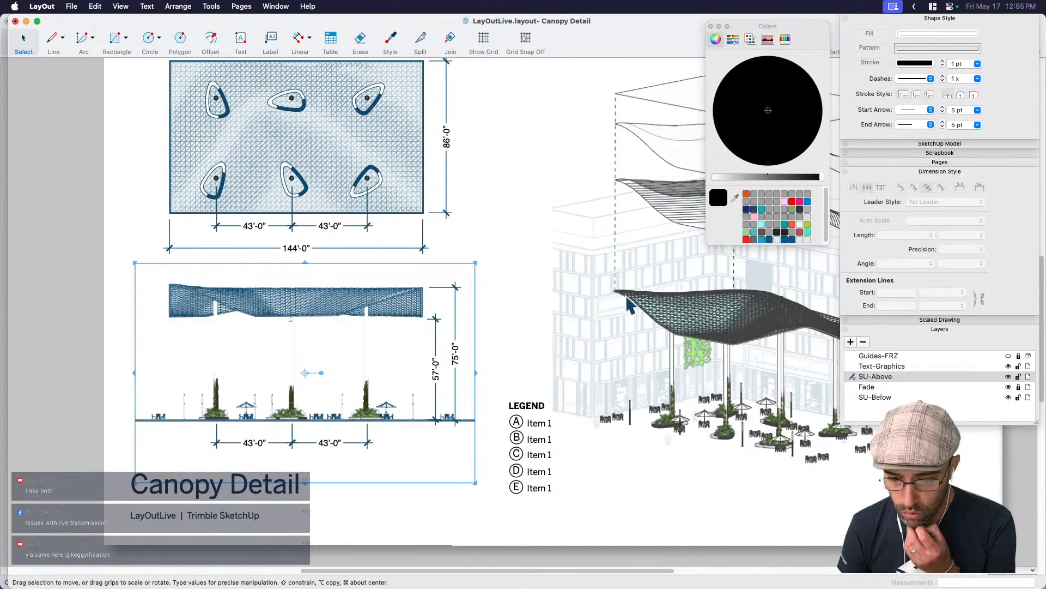
scroll(627, 306, "right", 5)
scroll(627, 305, "up", 1)
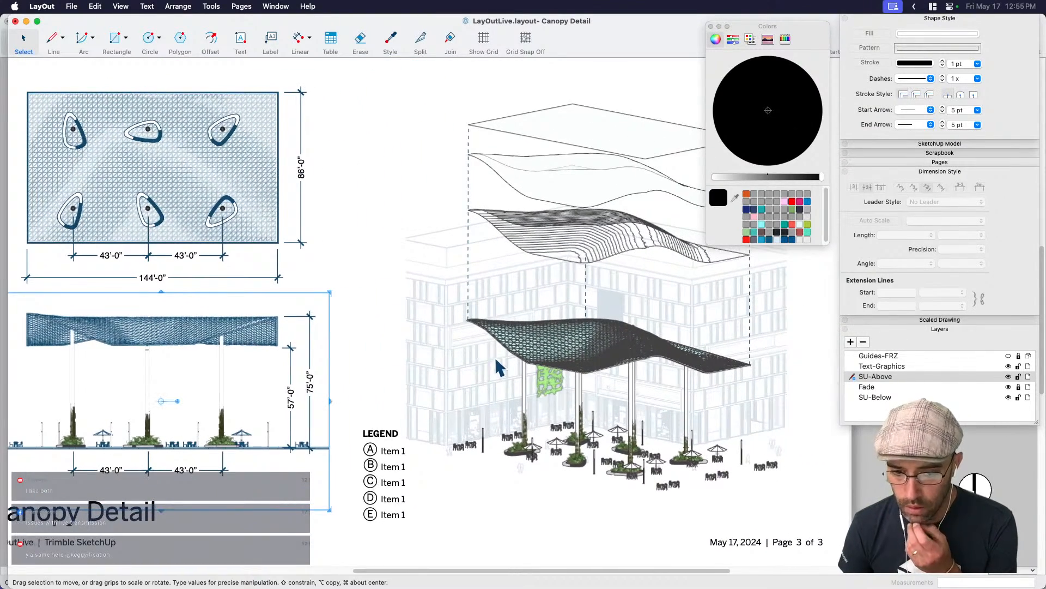
scroll(499, 370, "up", 1)
scroll(499, 371, "right", 1)
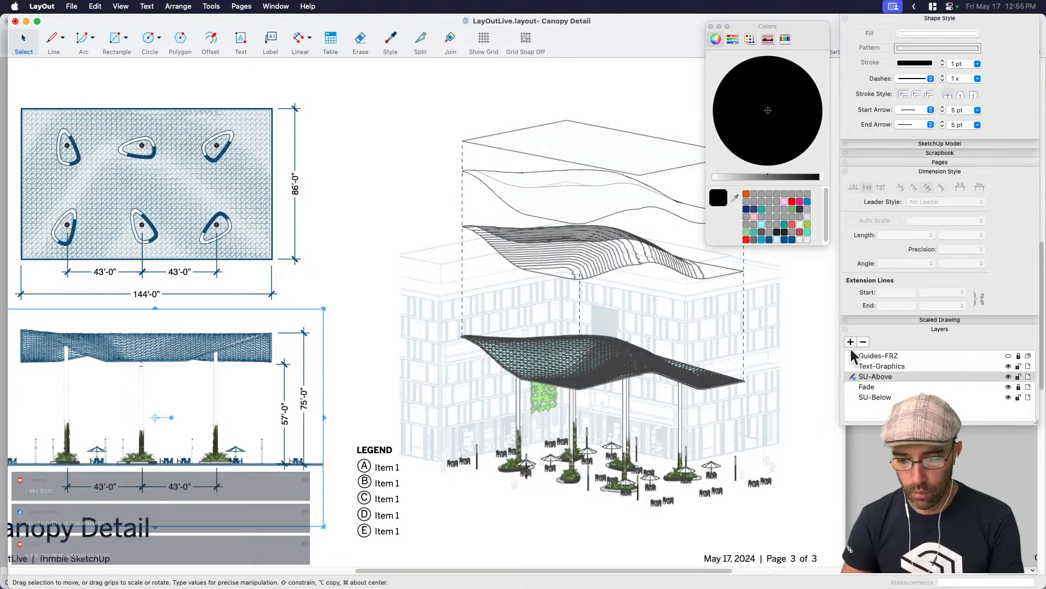
left_click(887, 367)
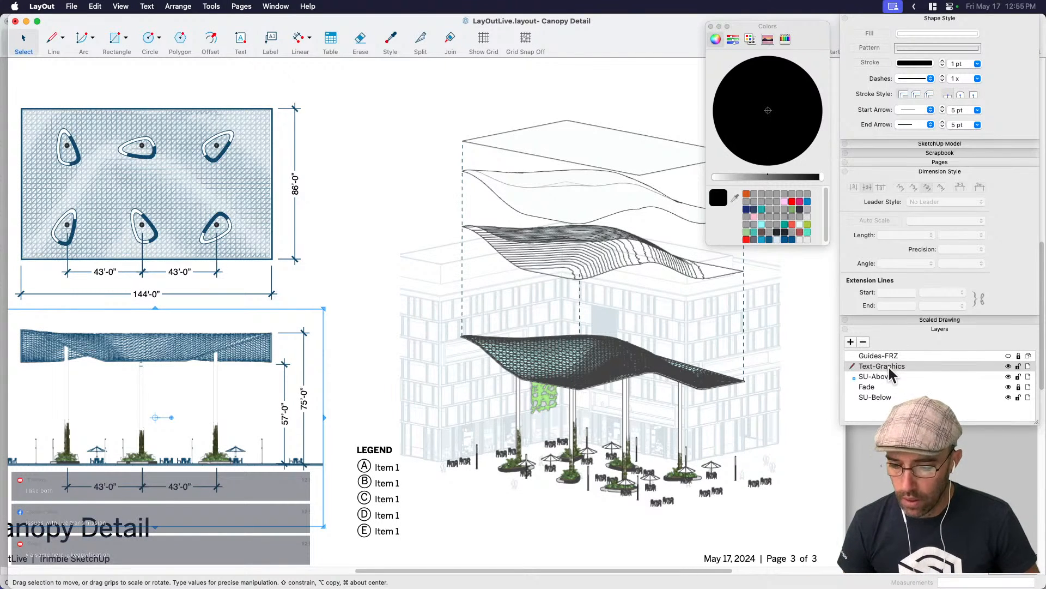
left_click(933, 173)
left_click(936, 153)
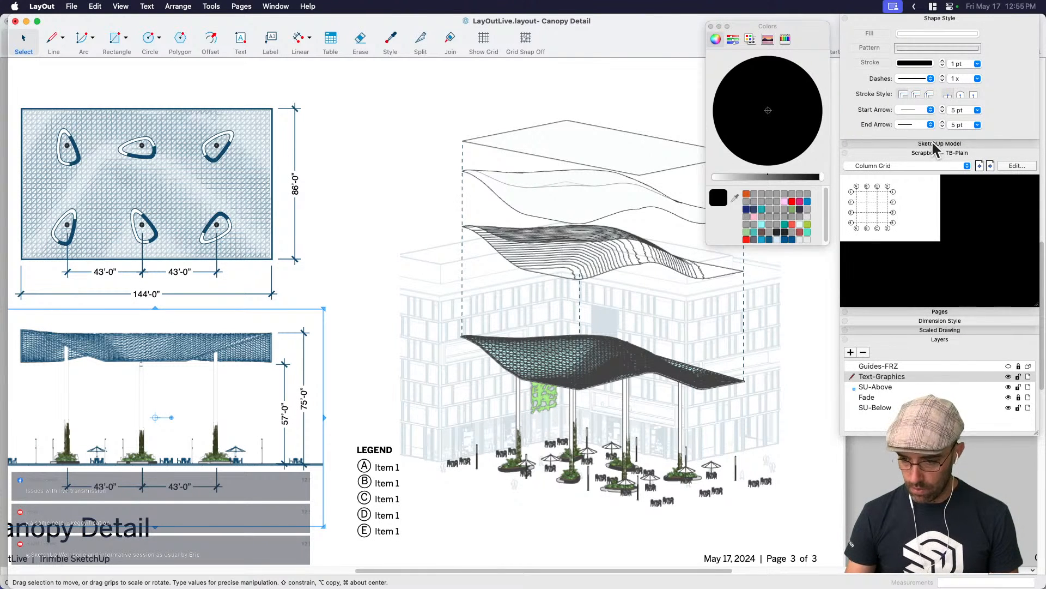
left_click(933, 143)
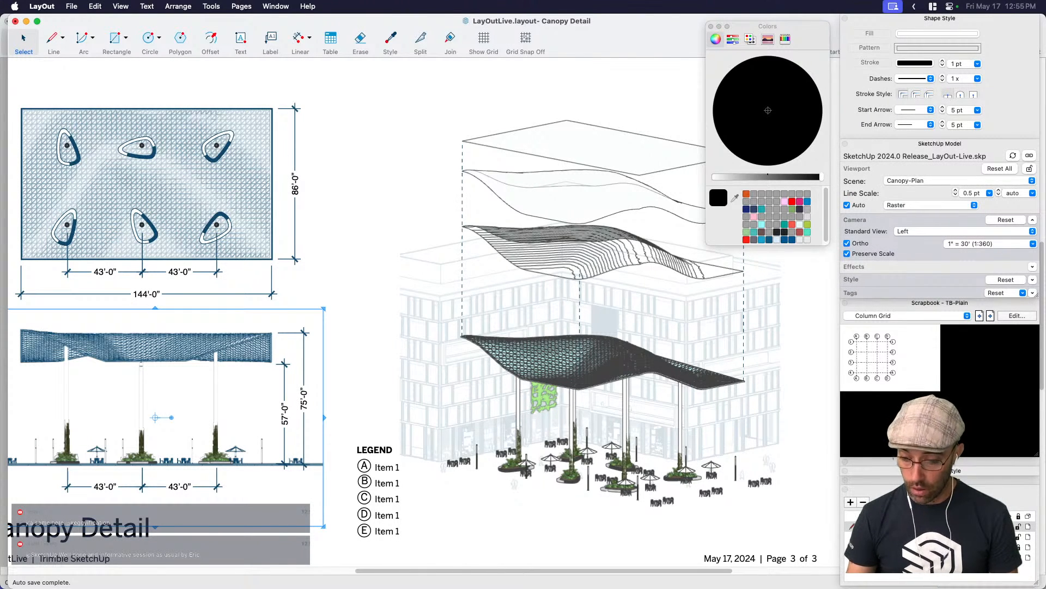
On the Section-Elevation page, hide the Fade layer and select the elevation model viewport beneath it.
key("Page_Up")
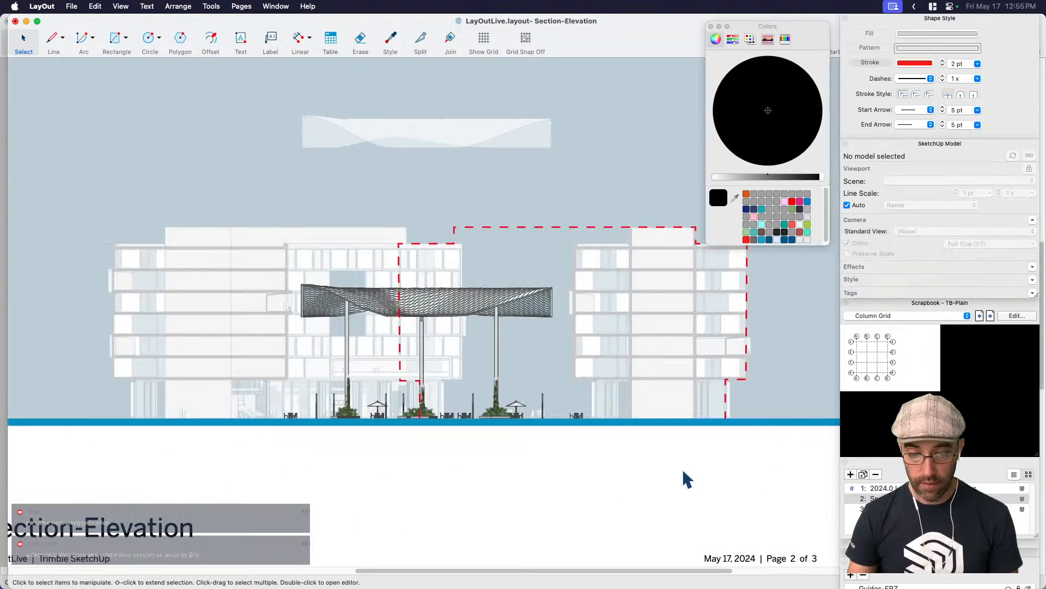
scroll(588, 321, "down", 5)
middle_click_drag(543, 305, 489, 268)
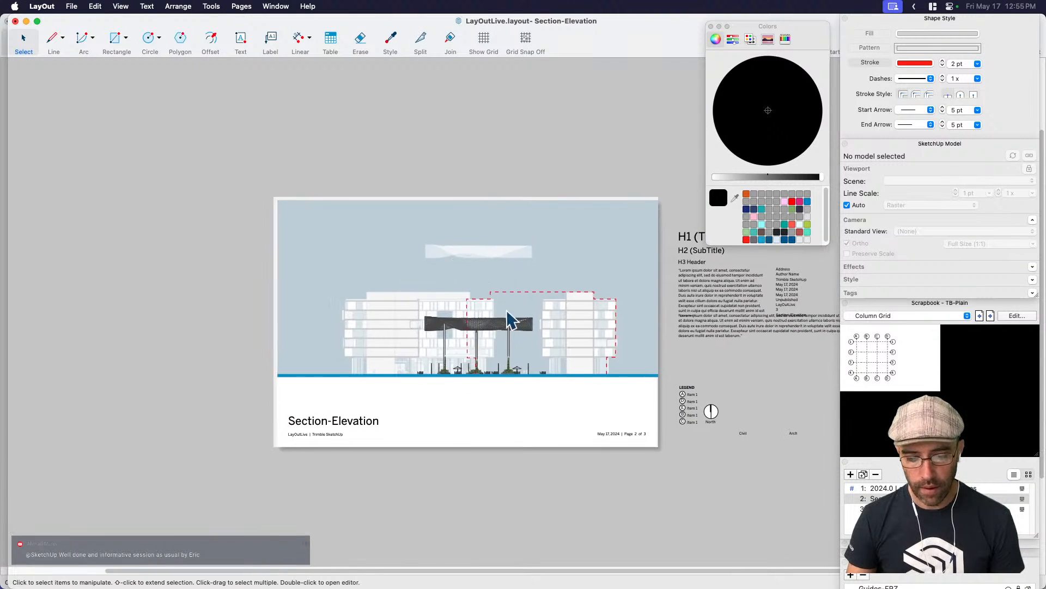
scroll(593, 240, "up", 3)
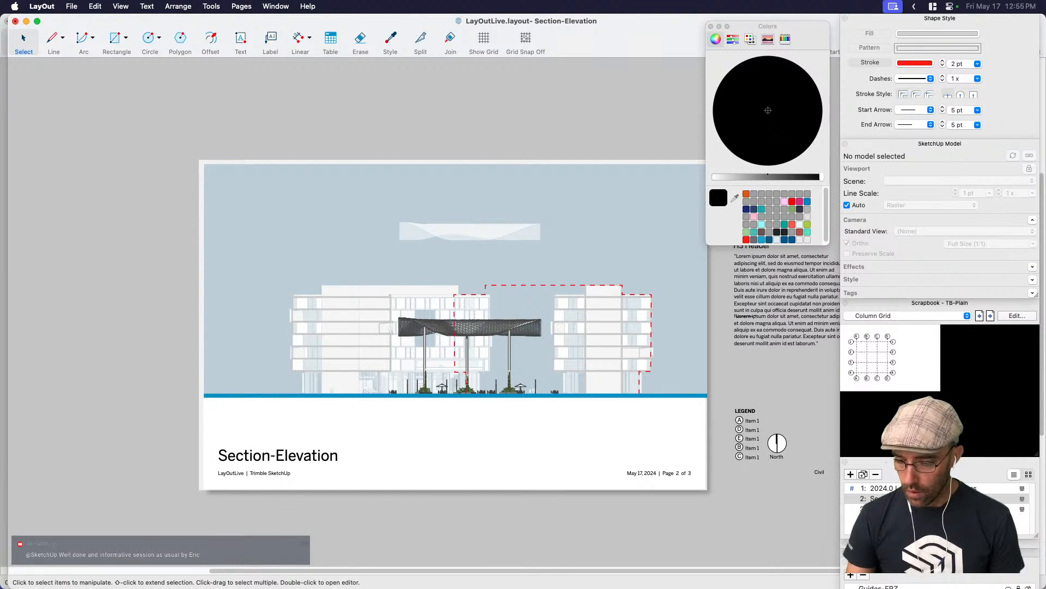
left_click(901, 303)
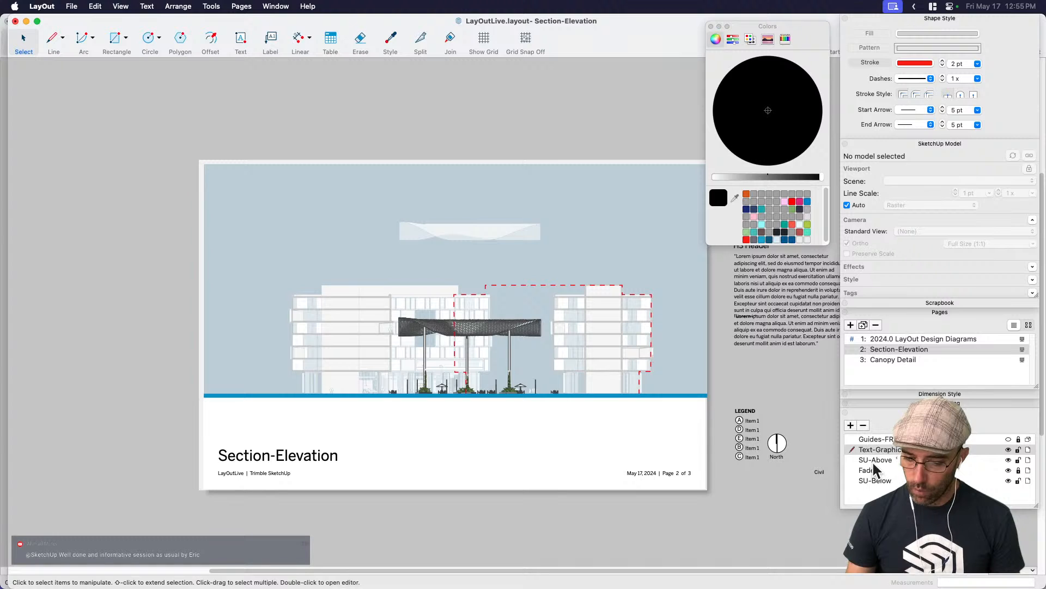
left_click(1008, 470)
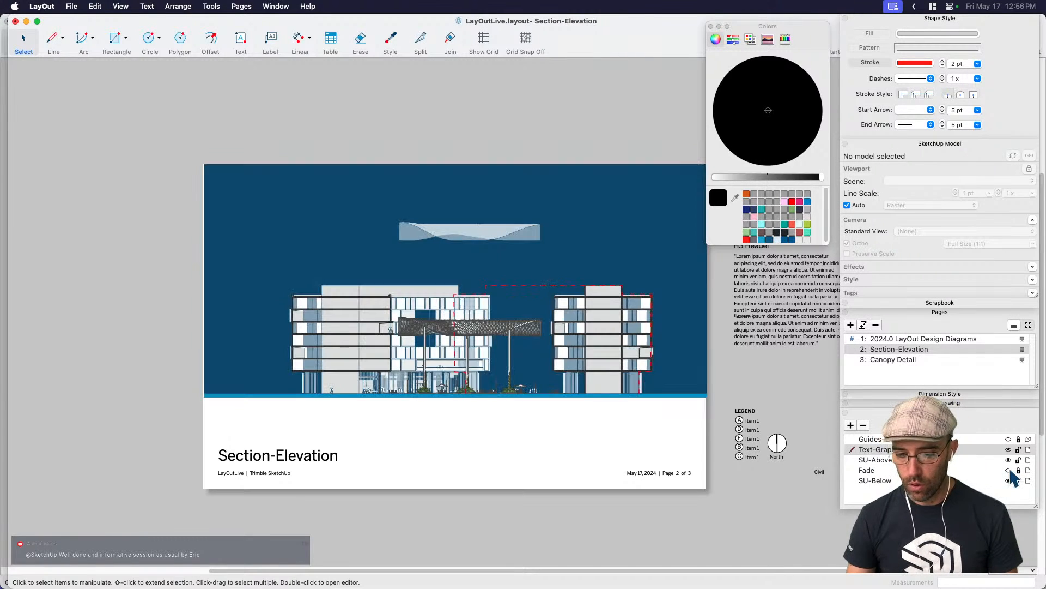
left_click(421, 327)
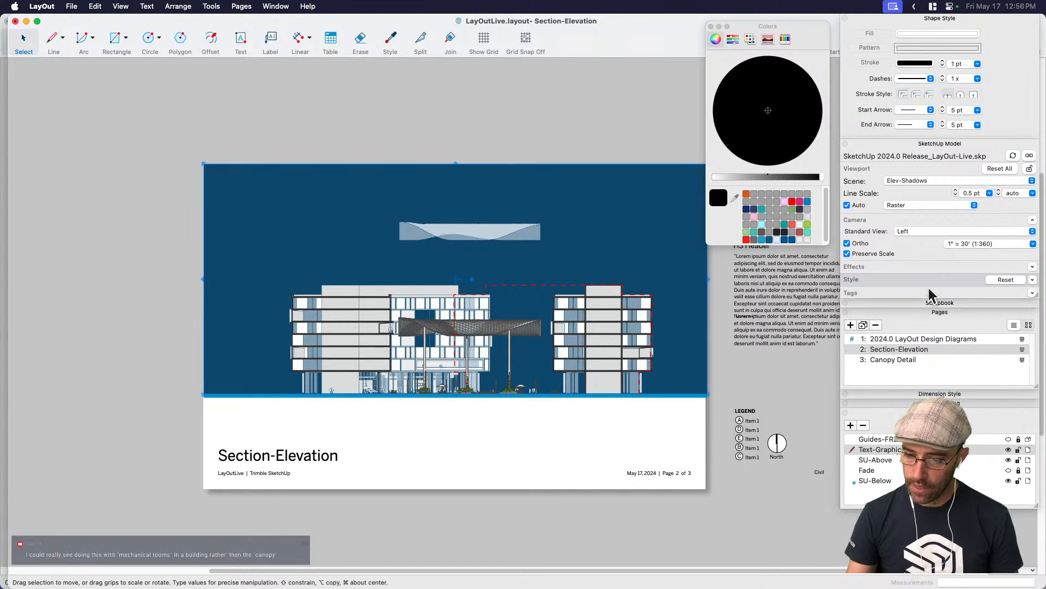
Hide the S-Axo tag in the elevation viewport's tag settings and deselect the viewport.
left_click(930, 292)
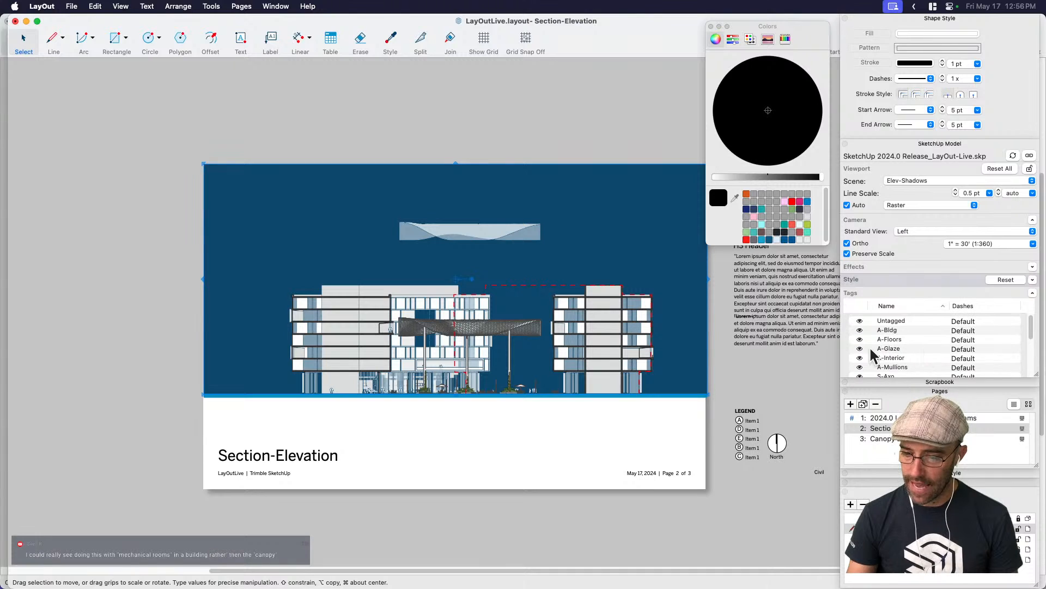
scroll(860, 350, "down", 1)
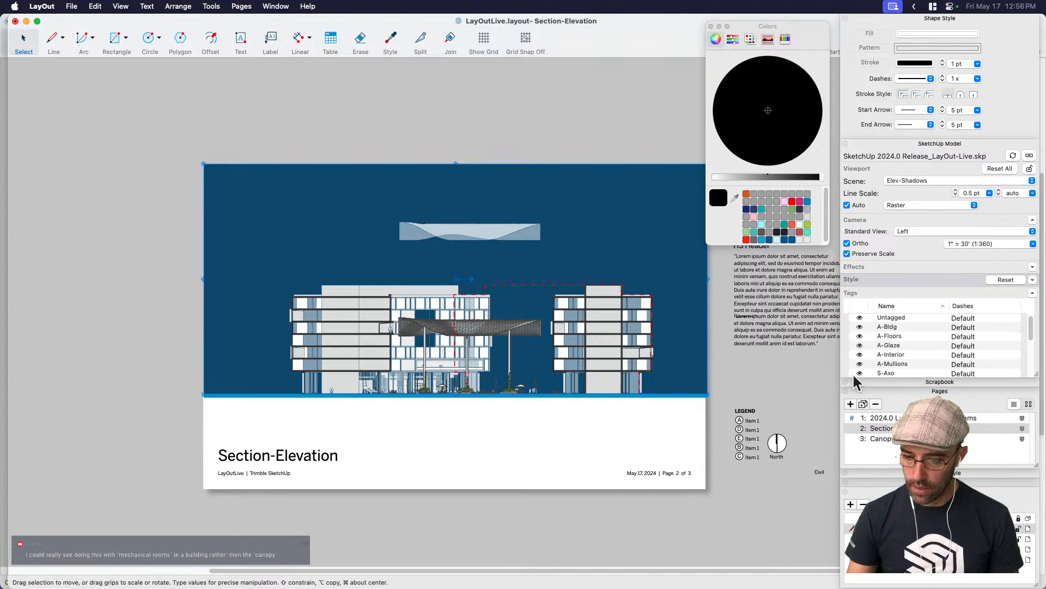
left_click(859, 374)
left_click(771, 369)
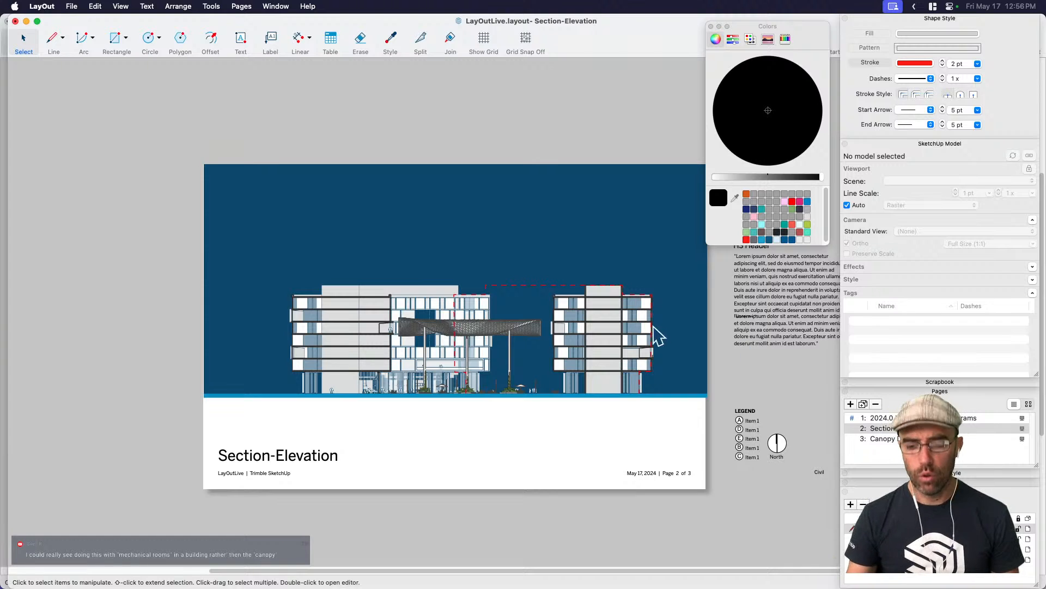
Open the Trees (Elev) scrapbook and place one of its round-crowned trees on the ground line beyond the elevation's right-hand building.
scroll(632, 338, "up", 3)
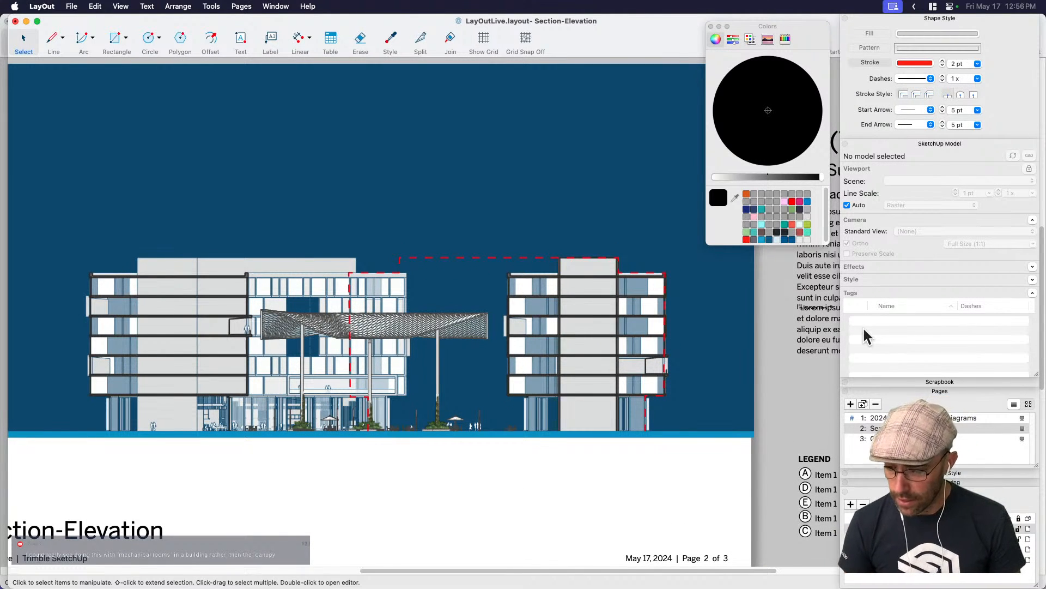
left_click(865, 292)
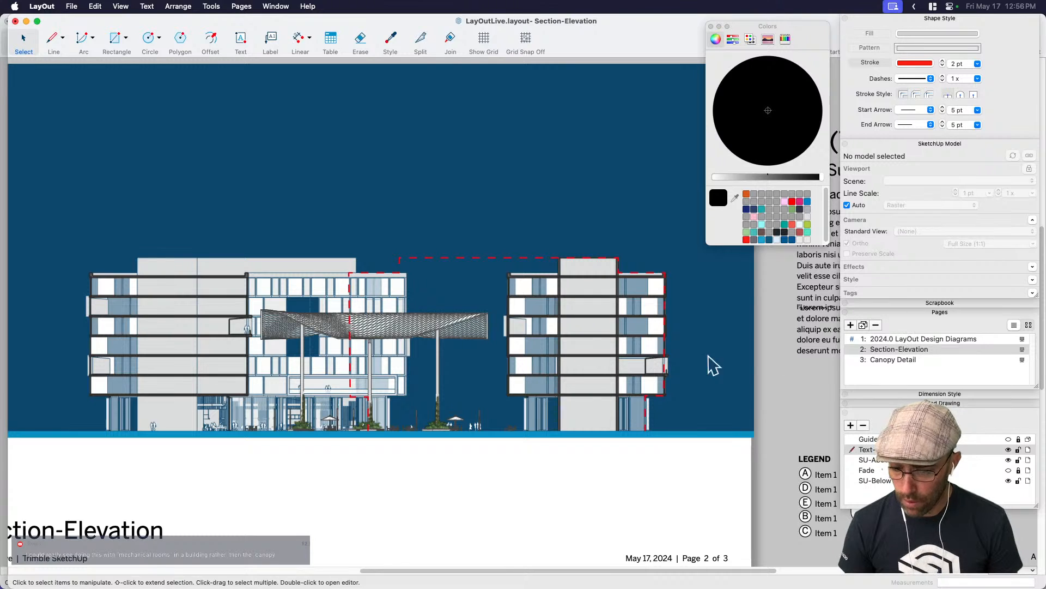
left_click(915, 304)
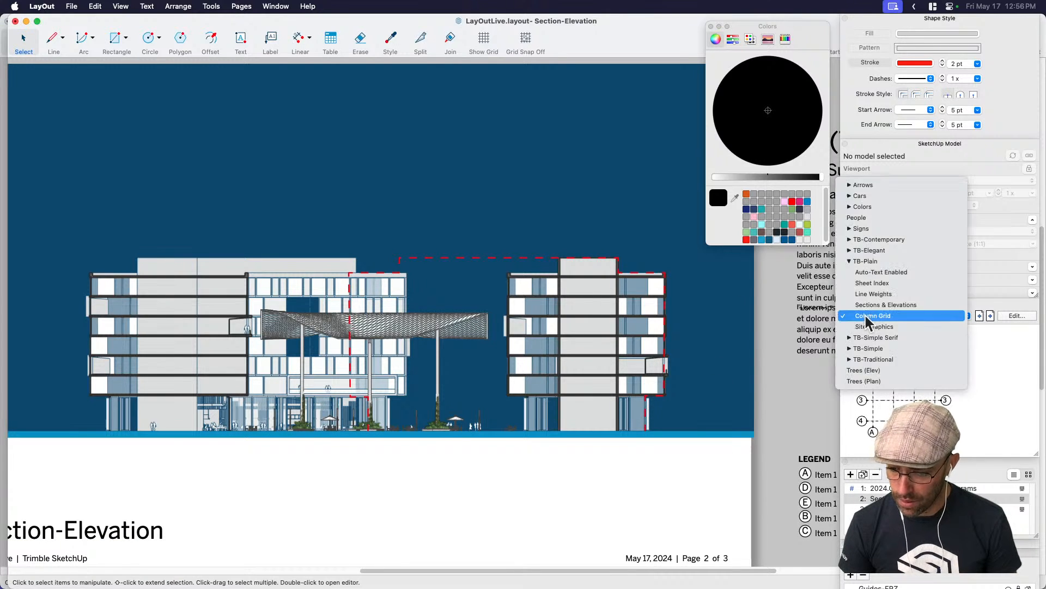
left_click(867, 315)
left_click(881, 371)
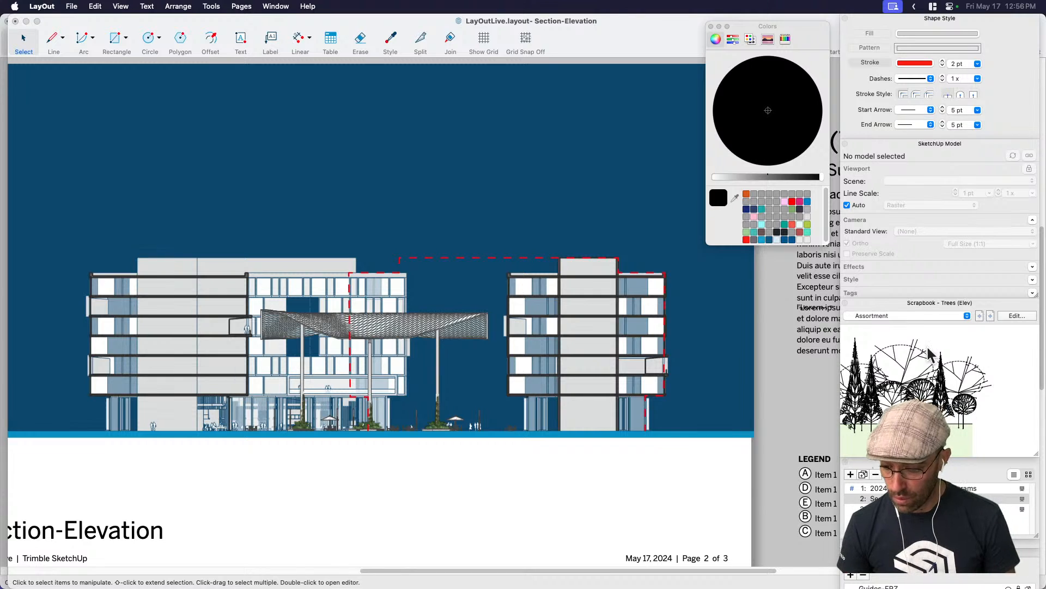
left_click_drag(847, 428, 683, 408)
key("space")
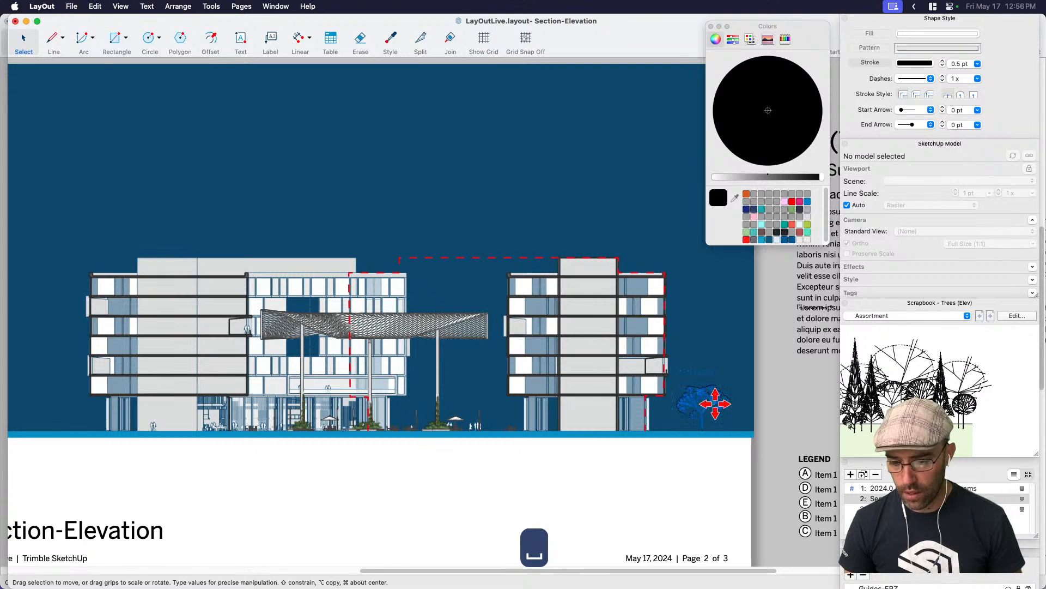
Set the placed tree's stroke to the light blue swatch, with its fill turned off.
left_click(777, 239)
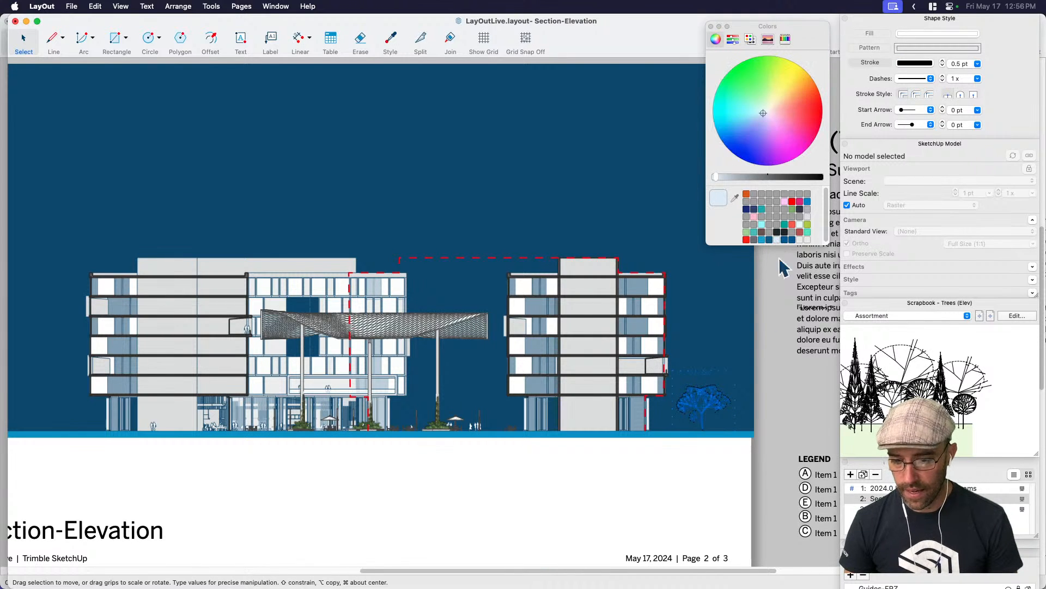
left_click(774, 366)
left_click(718, 407)
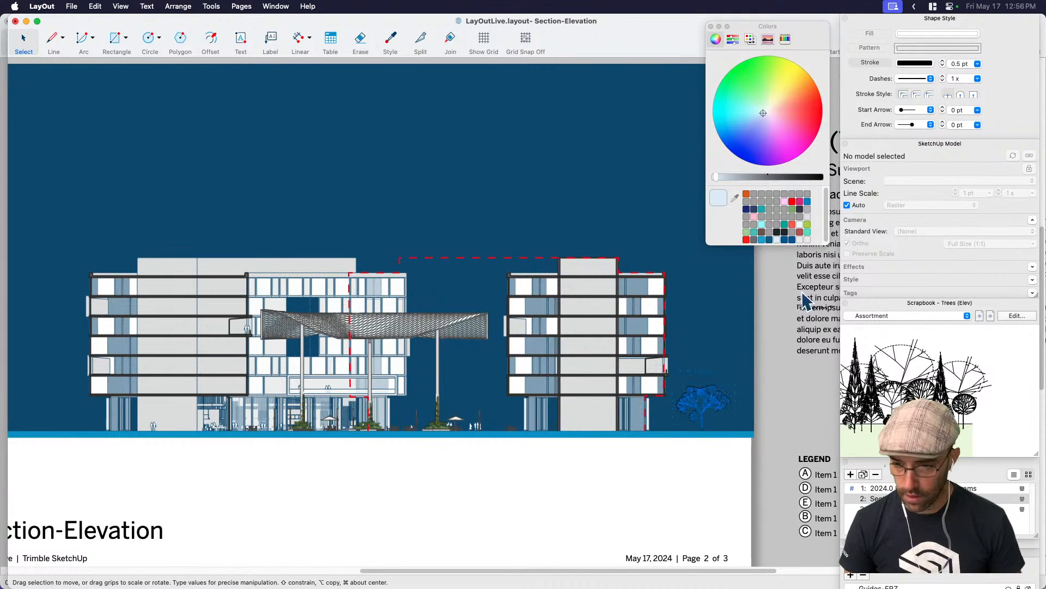
left_click(867, 33)
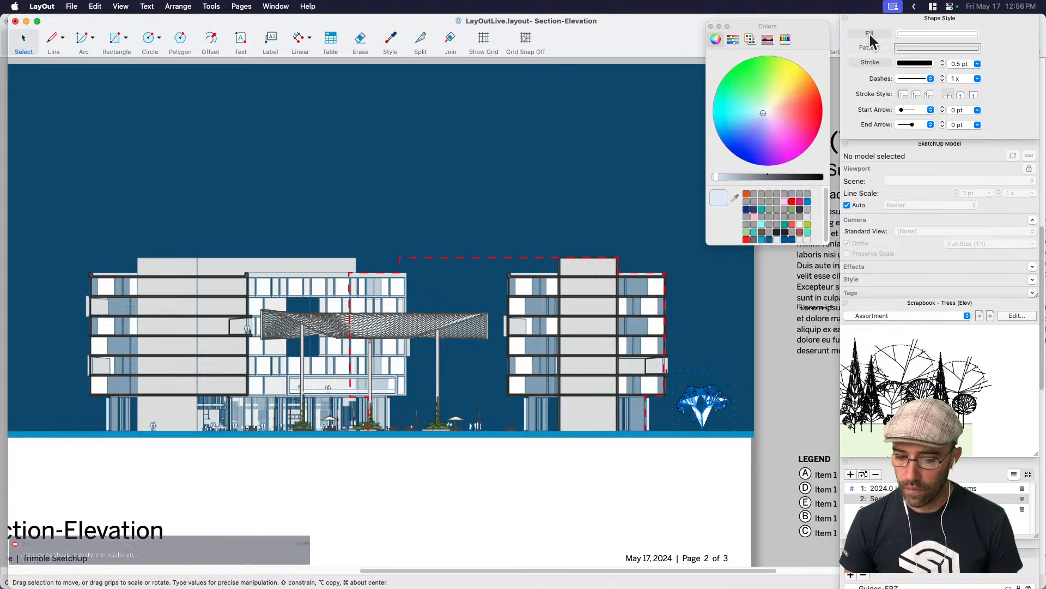
left_click(905, 63)
left_click(777, 240)
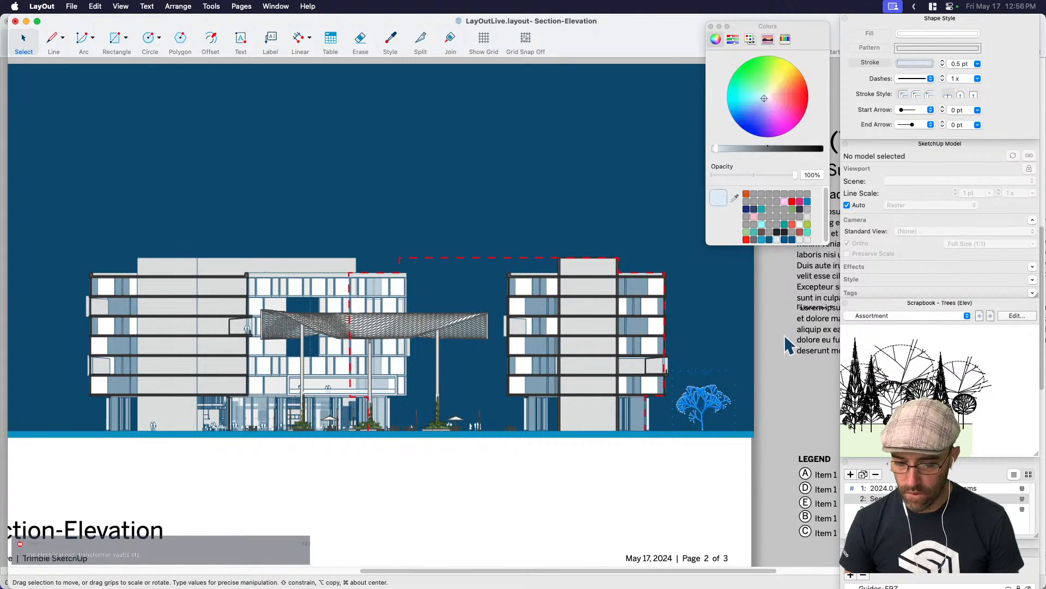
left_click(792, 386)
Nudge the light blue tree vertically so its trunk stands on the ground line.
scroll(656, 431, "up", 5)
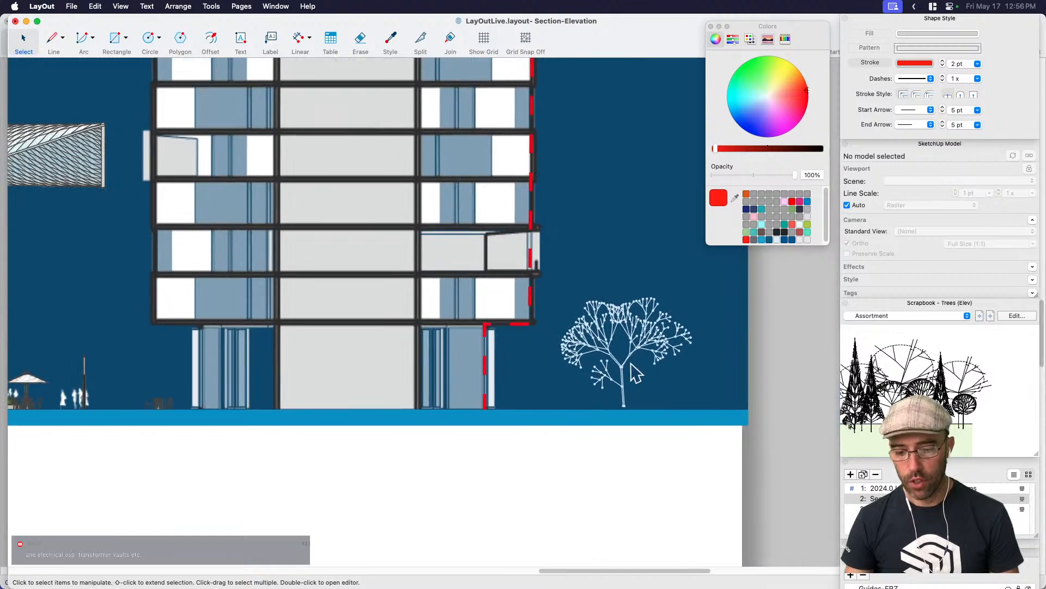
left_click(638, 355)
key("Down")
key("Down")
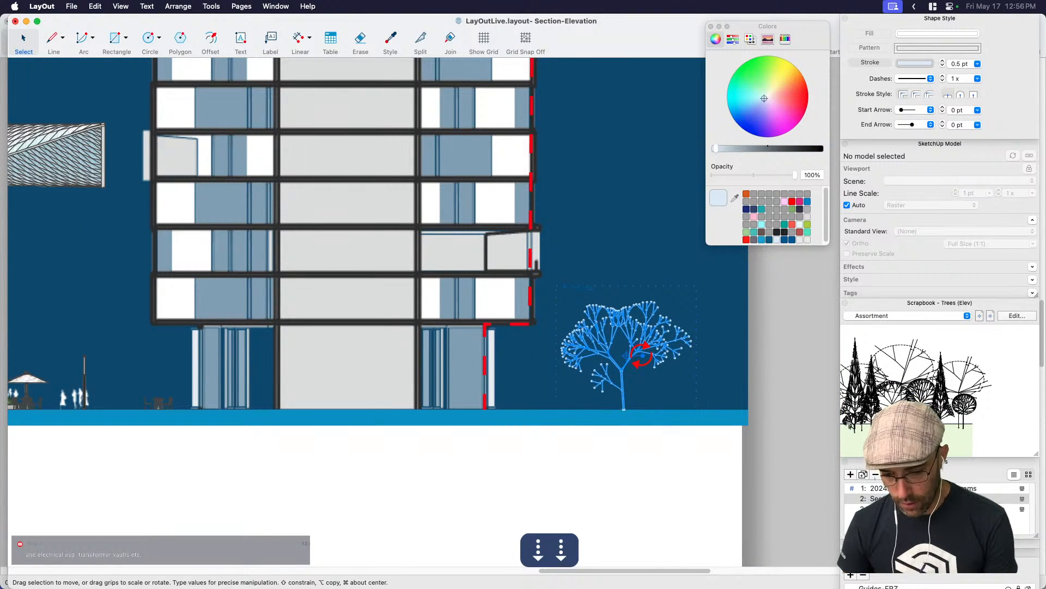
key("Up")
Duplicate the tree in place and move the copy horizontally to the far side of the left-hand building.
key("cmd+c")
scroll(707, 374, "down", 5)
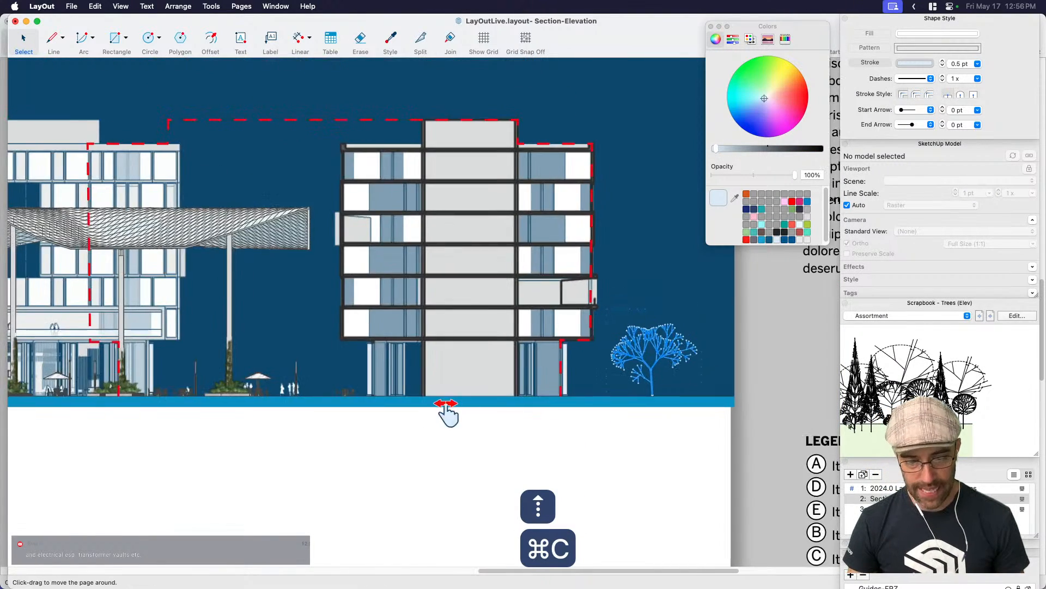
scroll(446, 414, "left", 15)
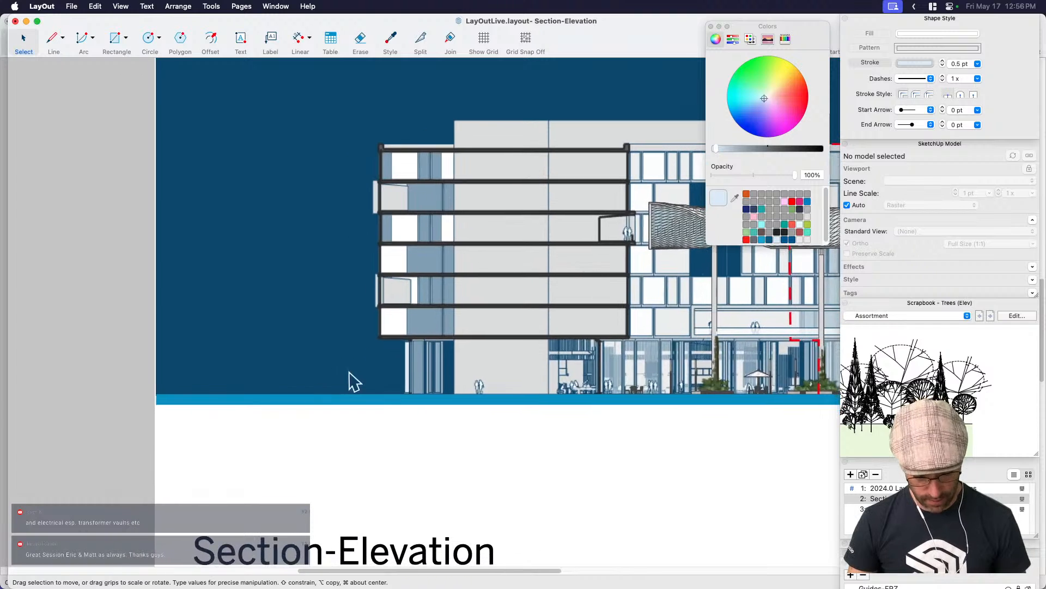
key("cmd+v")
scroll(344, 404, "down", 5)
scroll(545, 406, "right", 4)
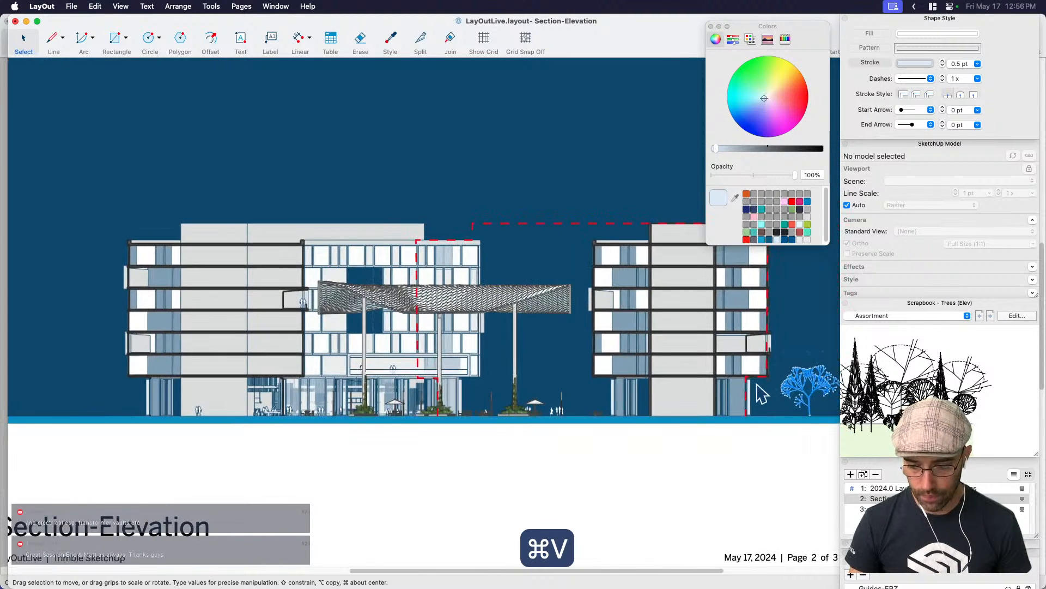
left_click_drag(796, 384, 57, 384)
Paste another copy of the tree and move it beside the one at the left-hand building, slightly overlapping it.
middle_click_drag(150, 461, 413, 466)
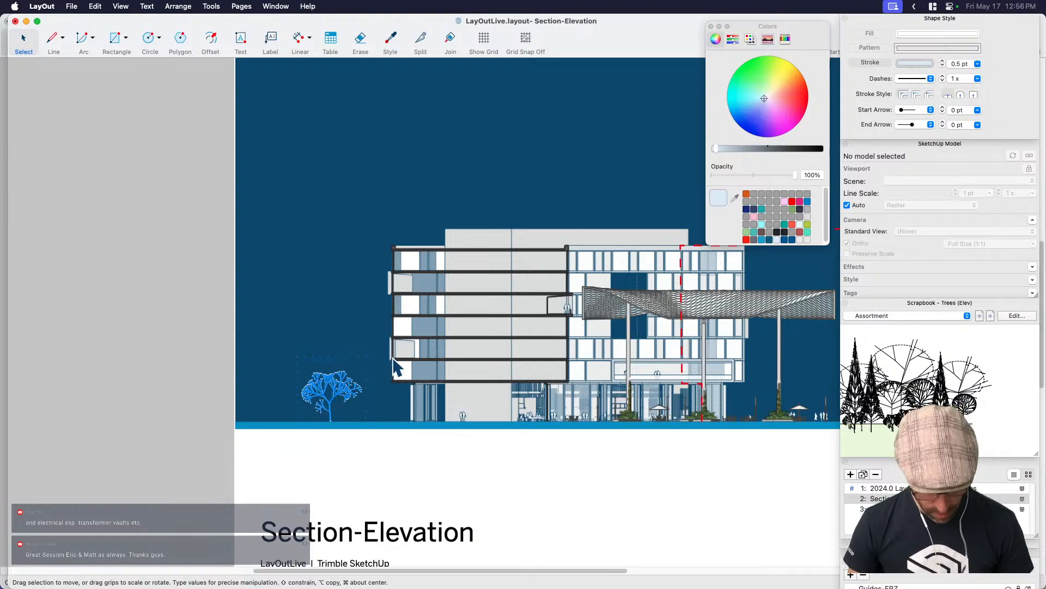
key("cmd+v")
scroll(574, 420, "right", 5)
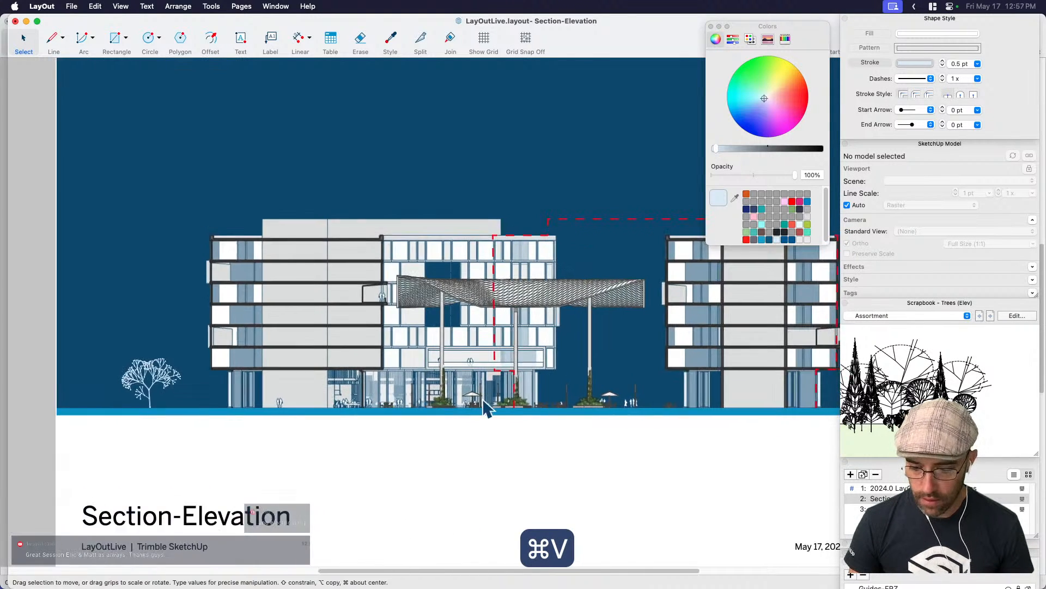
scroll(487, 408, "down", 4)
left_click_drag(807, 370, 196, 368)
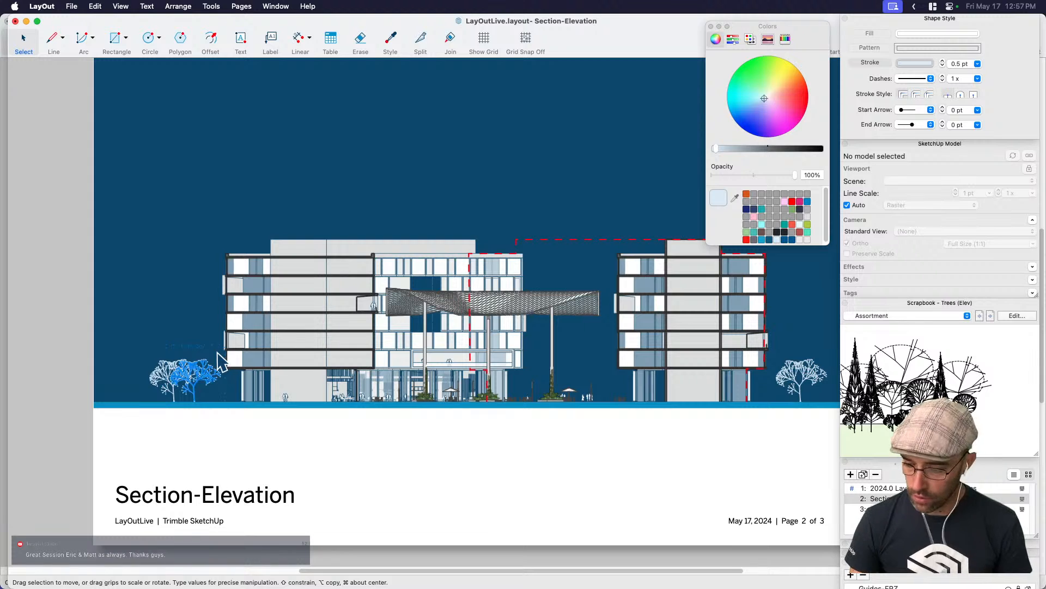
Shrink the newest tree copy by choosing a smaller scale in its Scaled Drawing settings.
left_click(918, 303)
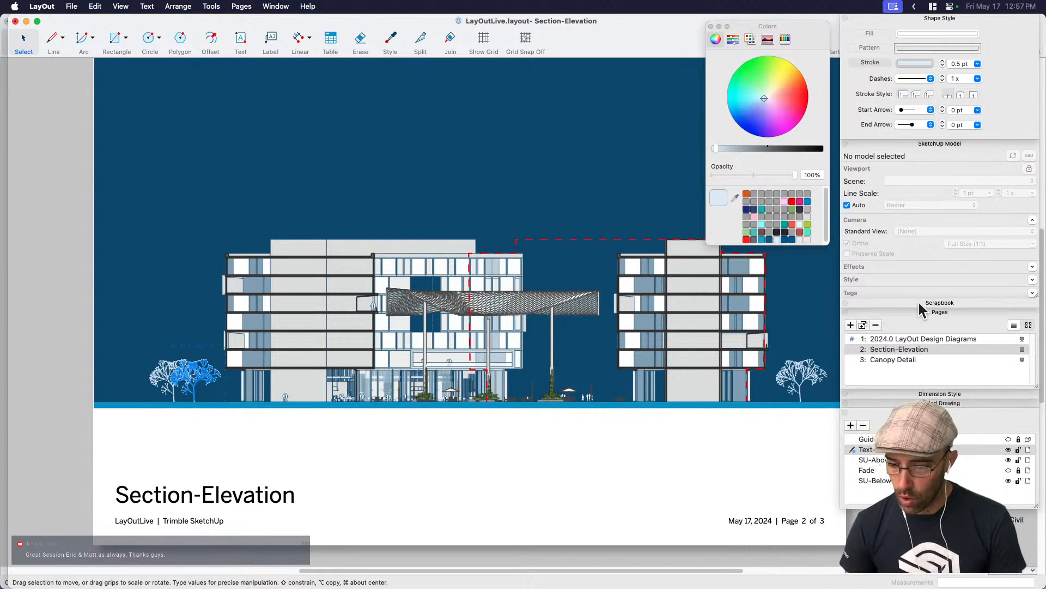
left_click(941, 403)
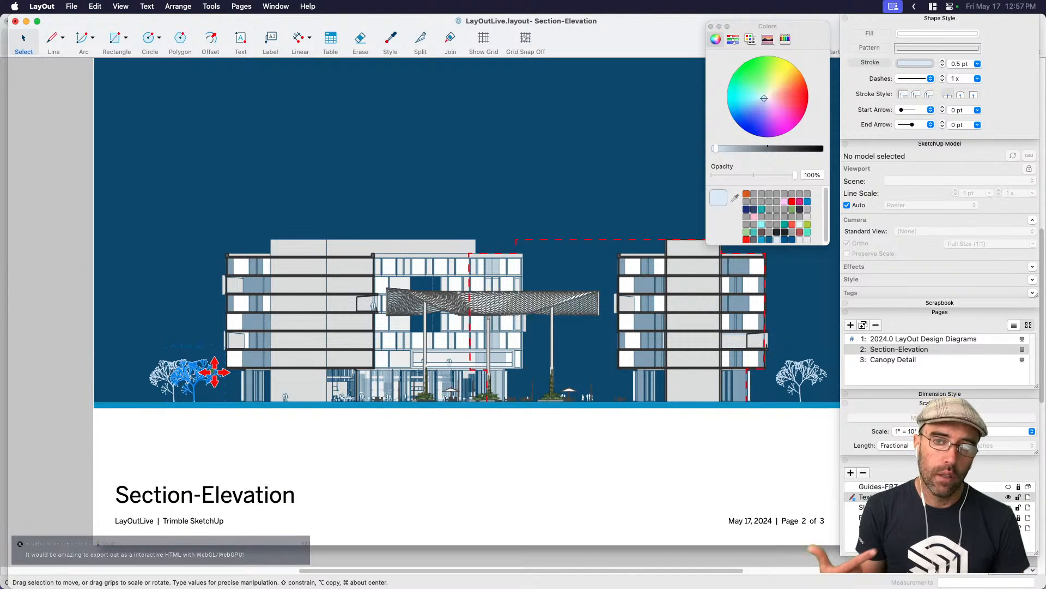
left_click(1015, 431)
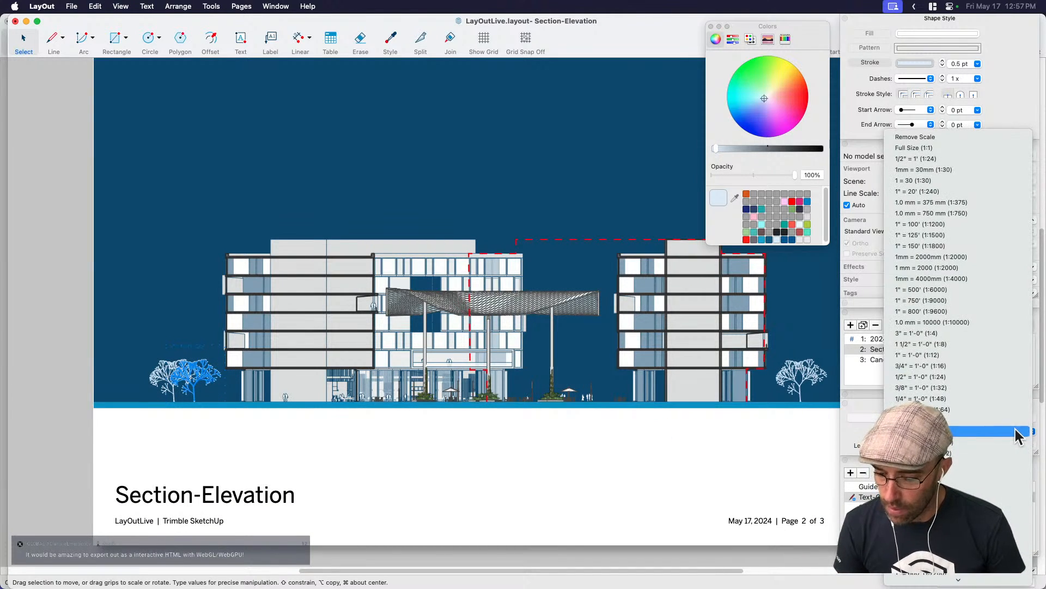
left_click(984, 472)
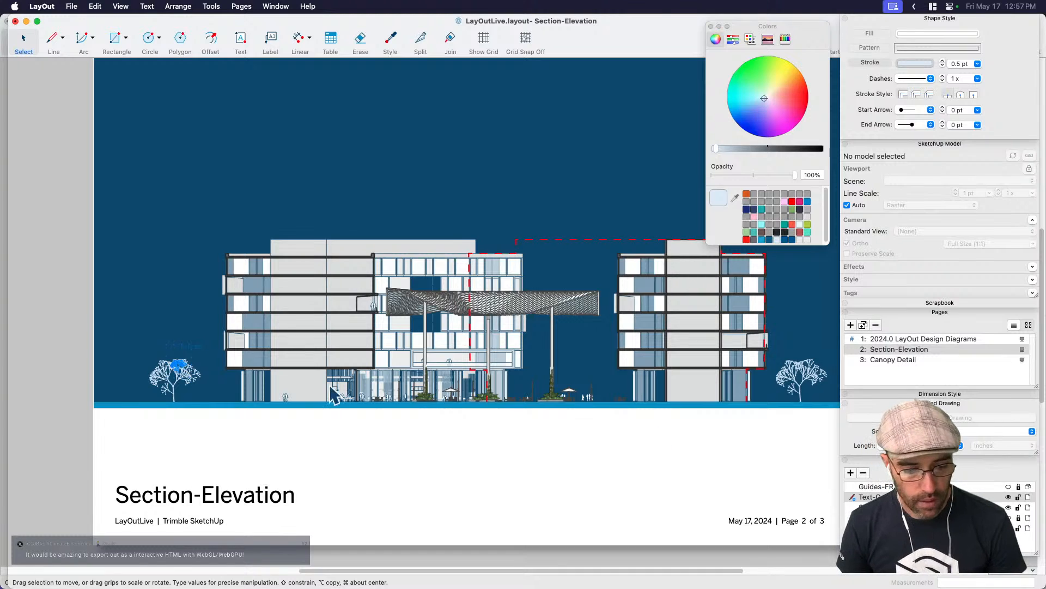
Nudge the shrunken tree out of the larger tree's crown and down onto the ground line beside the left-hand building, then deselect it.
scroll(163, 381, "up", 5)
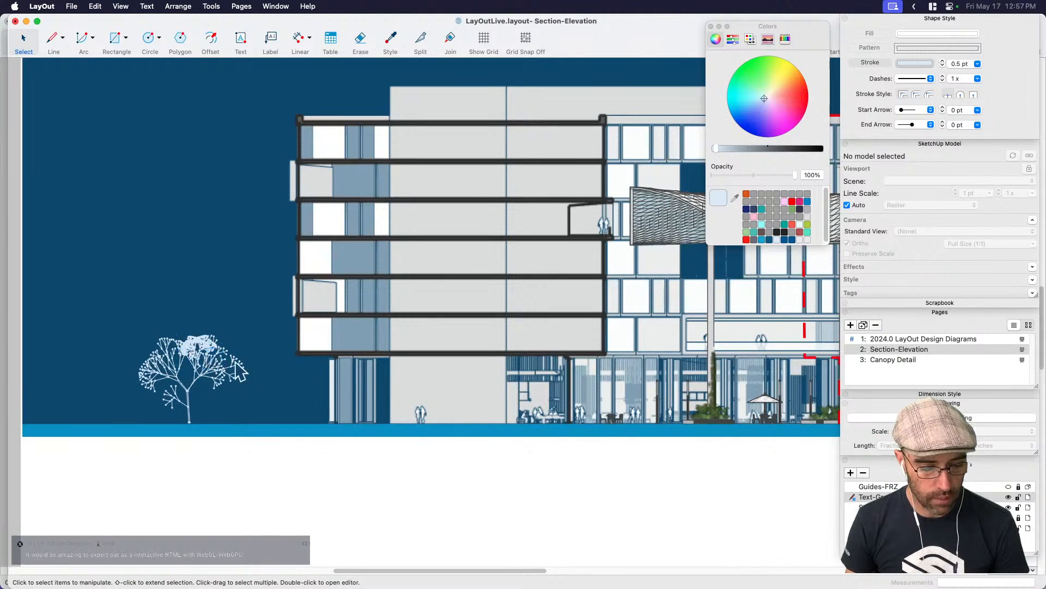
left_click(210, 352)
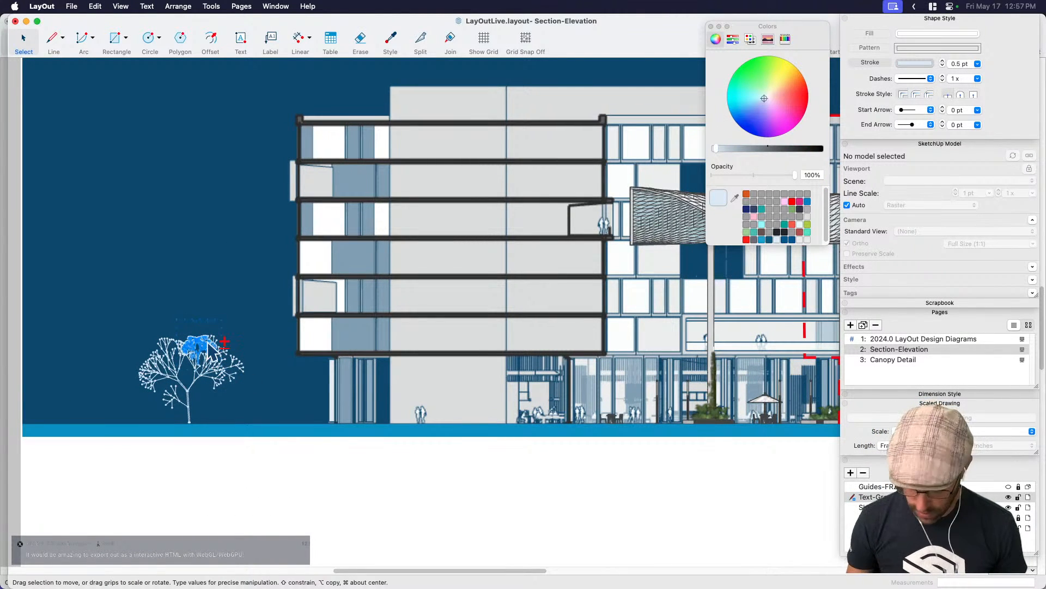
key("shift+Right")
key("shift+Right")
key("shift+Right")
key("shift+Down")
key("shift+Down")
key("Down")
key("Down")
key("Down")
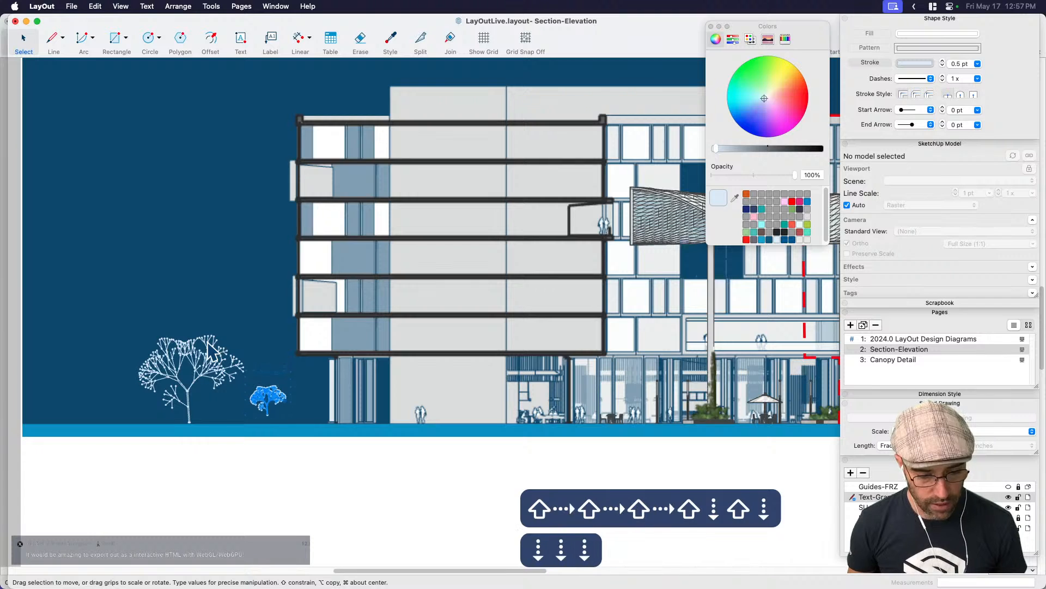
key("Down")
key("Down")
key("Down")
key("Down")
key("Down")
key("Down")
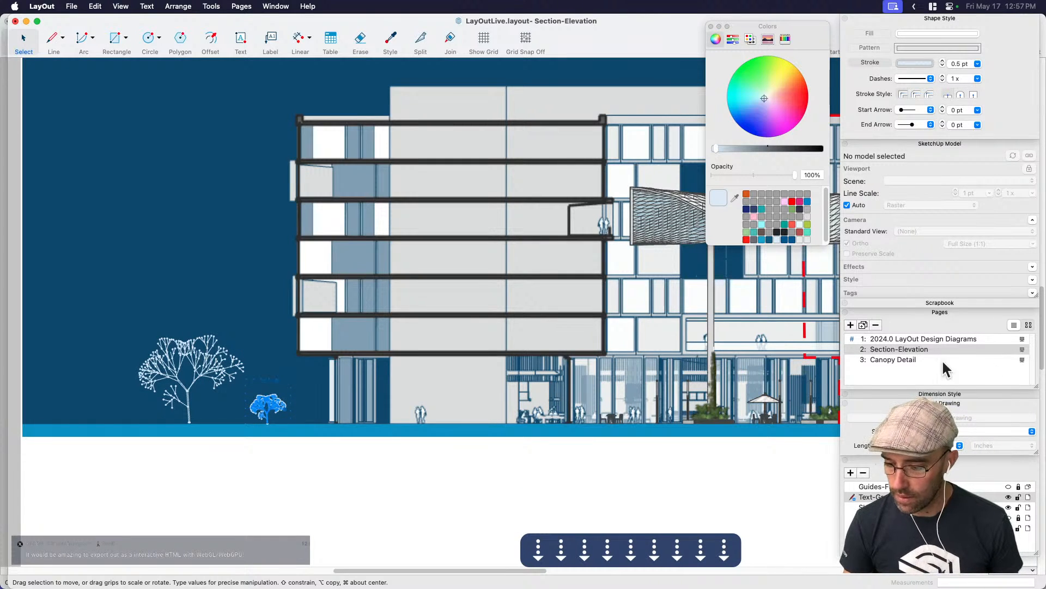
left_click(326, 455)
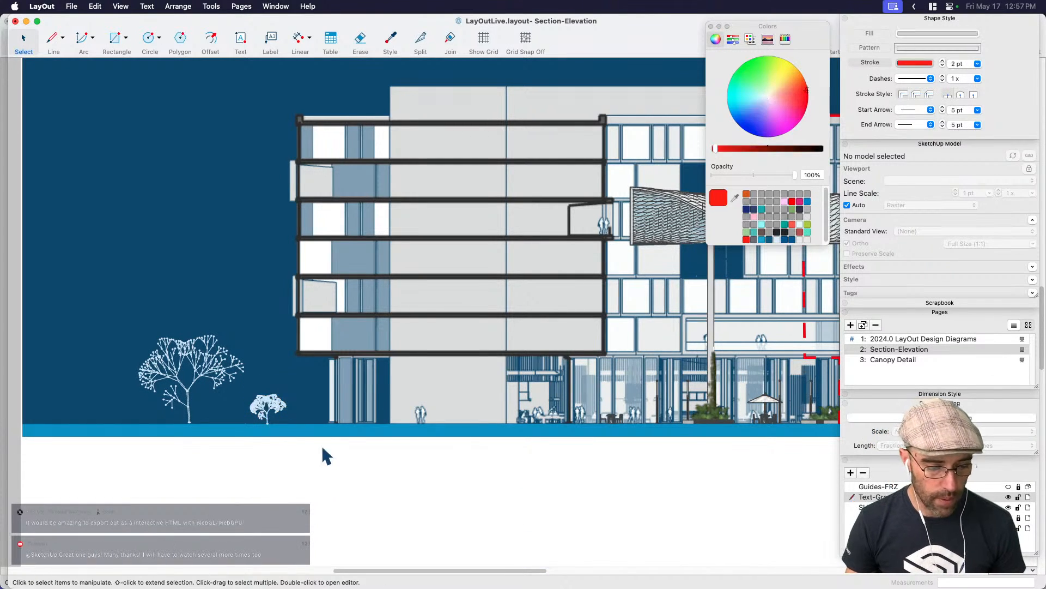
Remove the small tree's drawing scale and enlarge it freehand to roughly two thirds of the neighbouring tree's height.
left_click(273, 400)
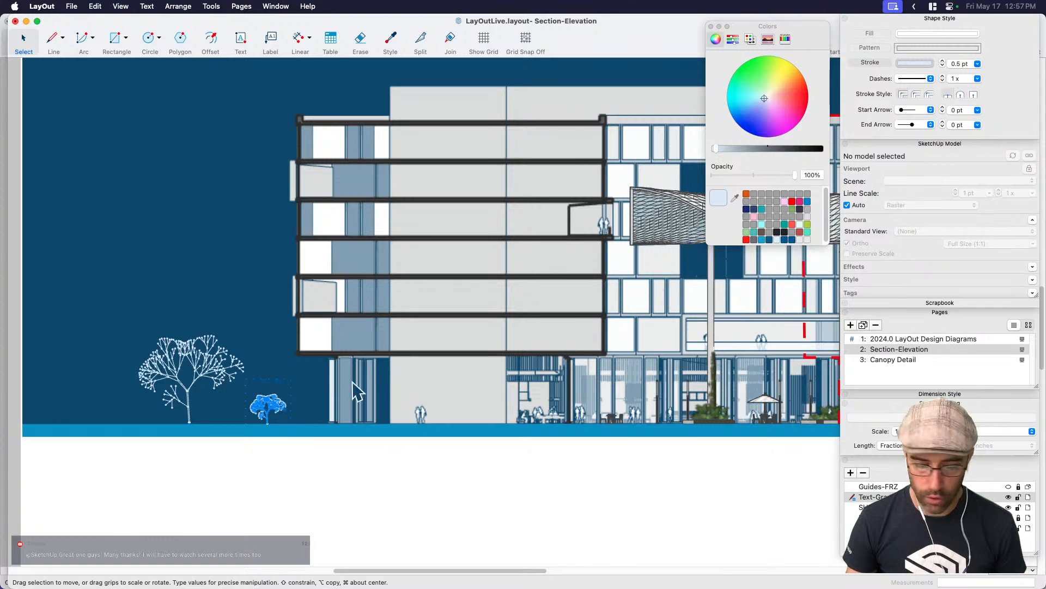
right_click(276, 405)
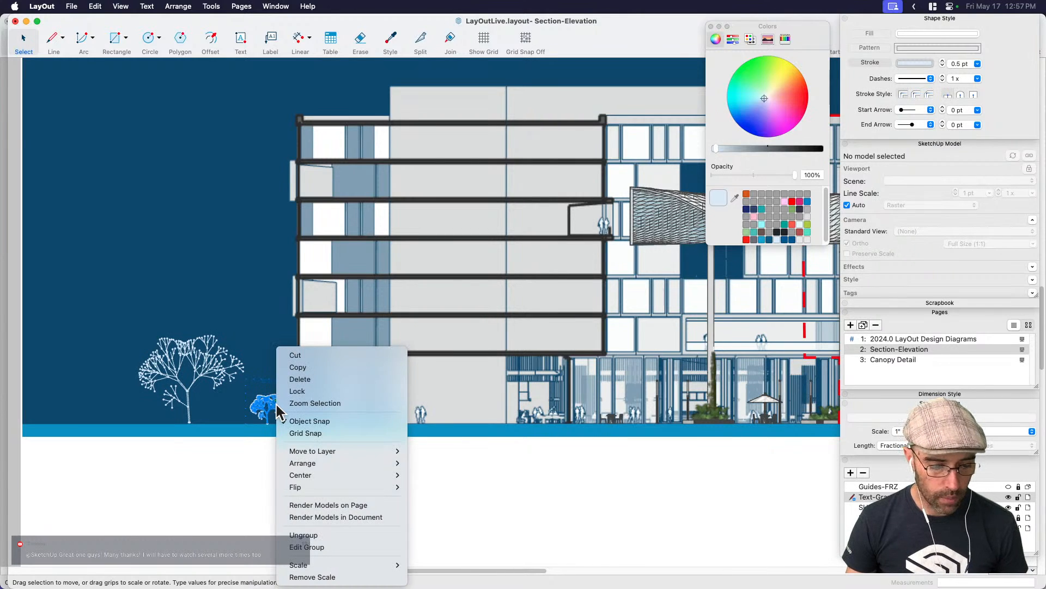
left_click(327, 578)
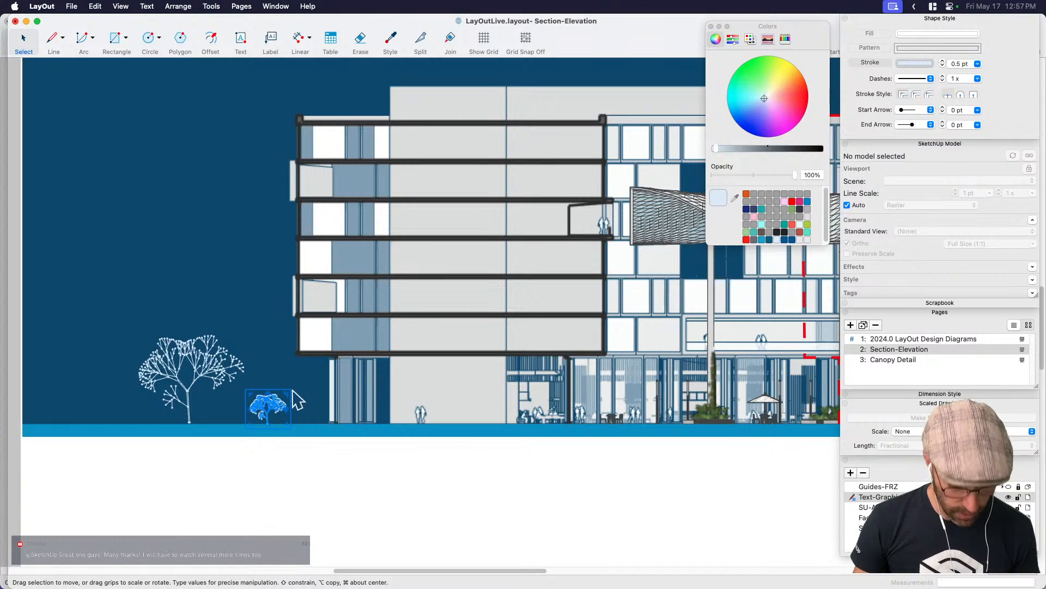
left_click_drag(288, 393, 180, 366)
Move the resized tree along the ground line to the outer side of the larger tree and undo the surplus edits.
key("m")
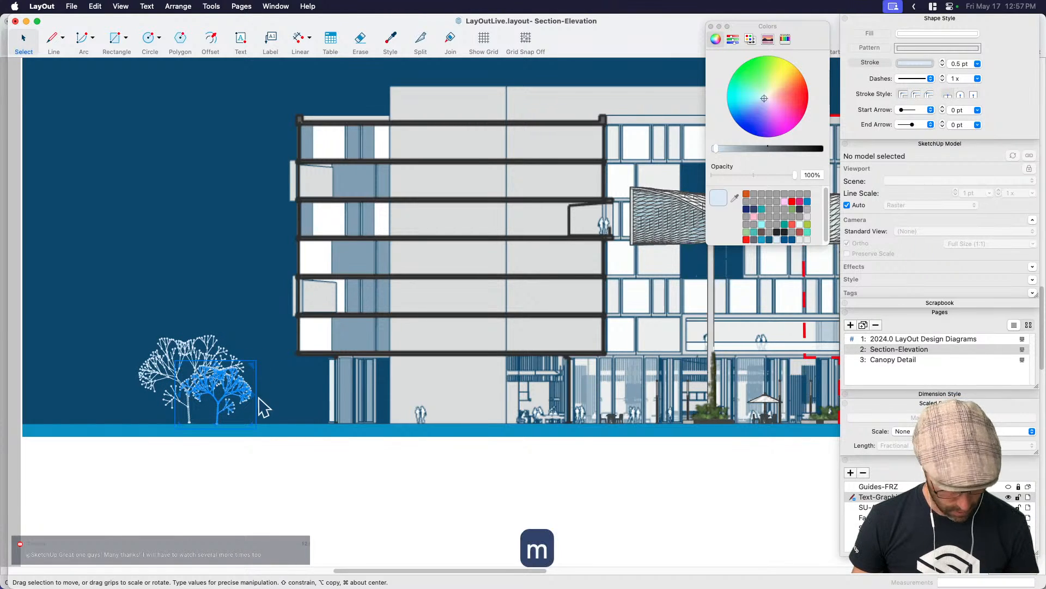
left_click_drag(231, 400, 149, 397)
key("super+z")
key("super+z")
key("super+z")
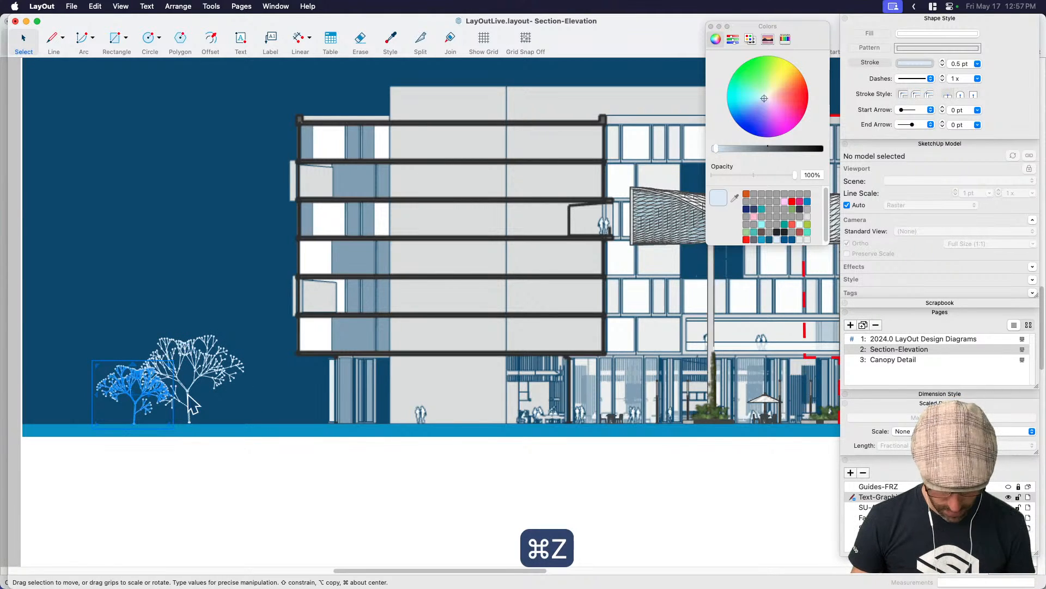
key("m")
left_click(159, 398)
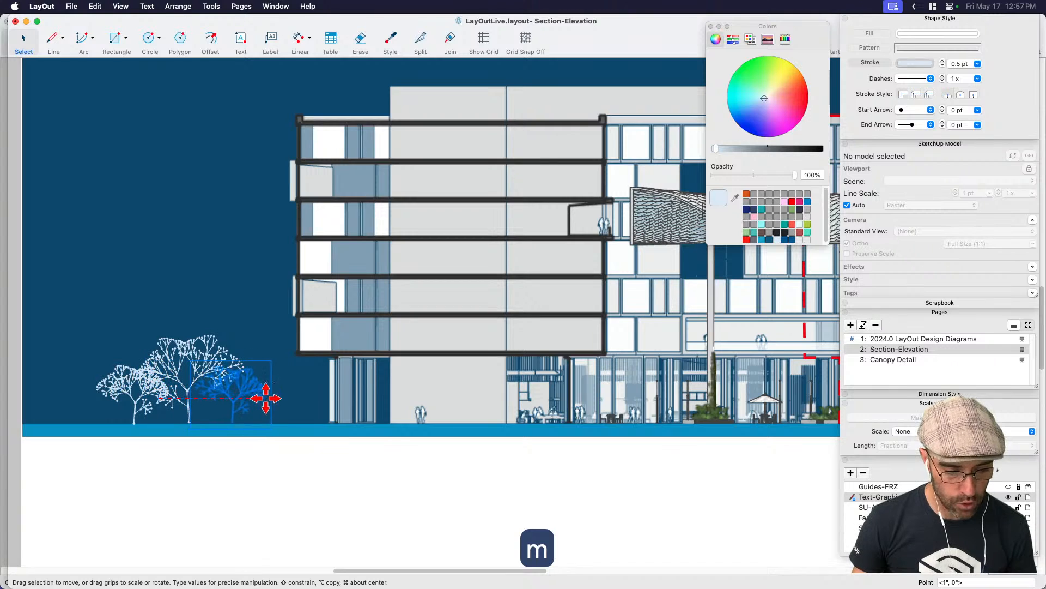
key("cmd+z")
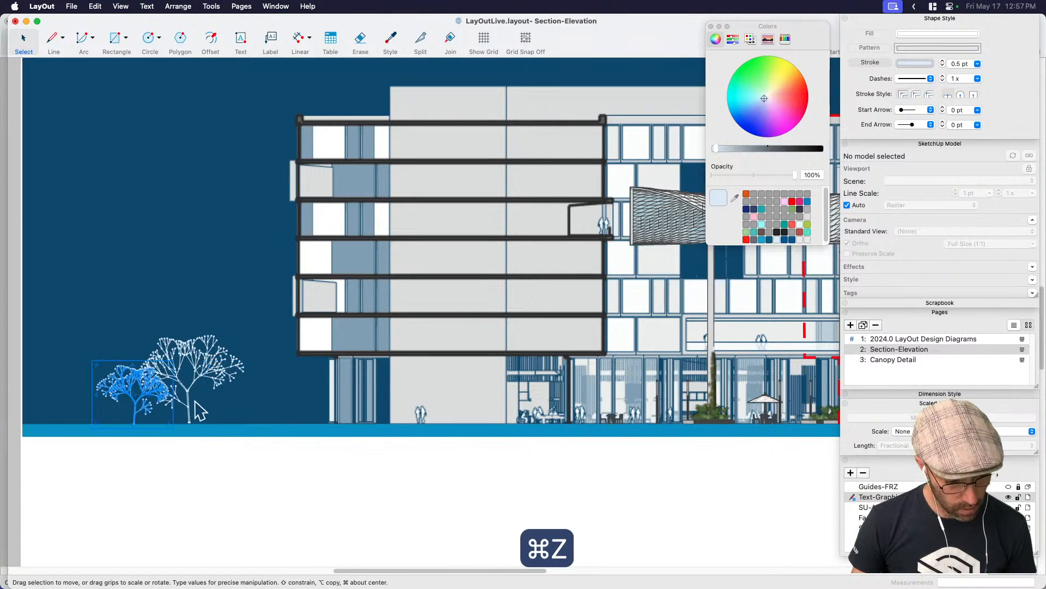
left_click_drag(162, 396, 198, 391)
key("cmd+z")
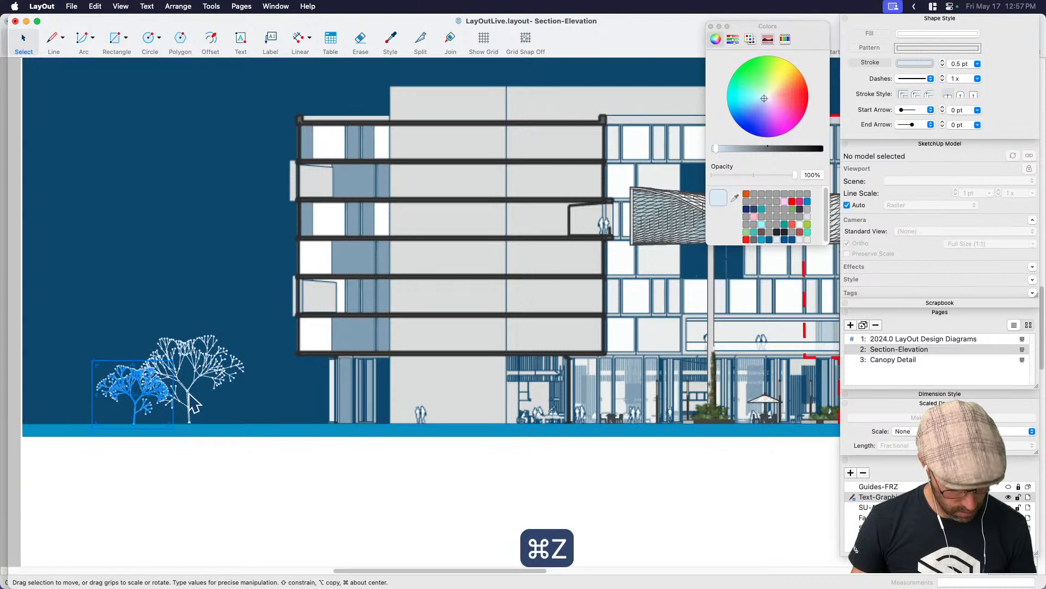
Duplicate the small tree and place the copy on the ground line between the larger tree and the left-hand building.
key("cmd+c")
key("cmd+v")
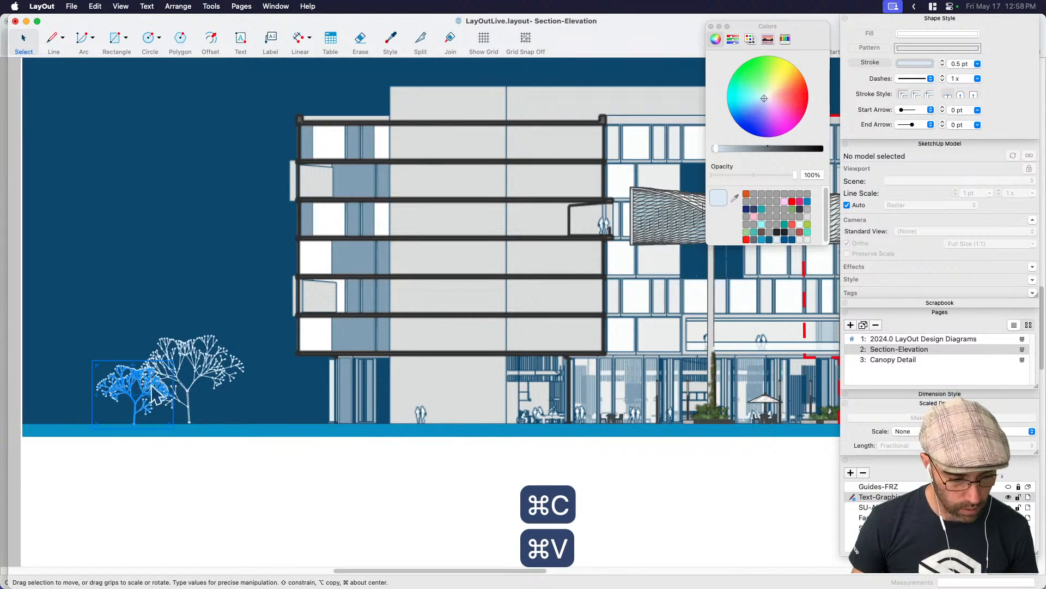
left_click_drag(155, 387, 247, 387)
scroll(284, 436, "down", 3)
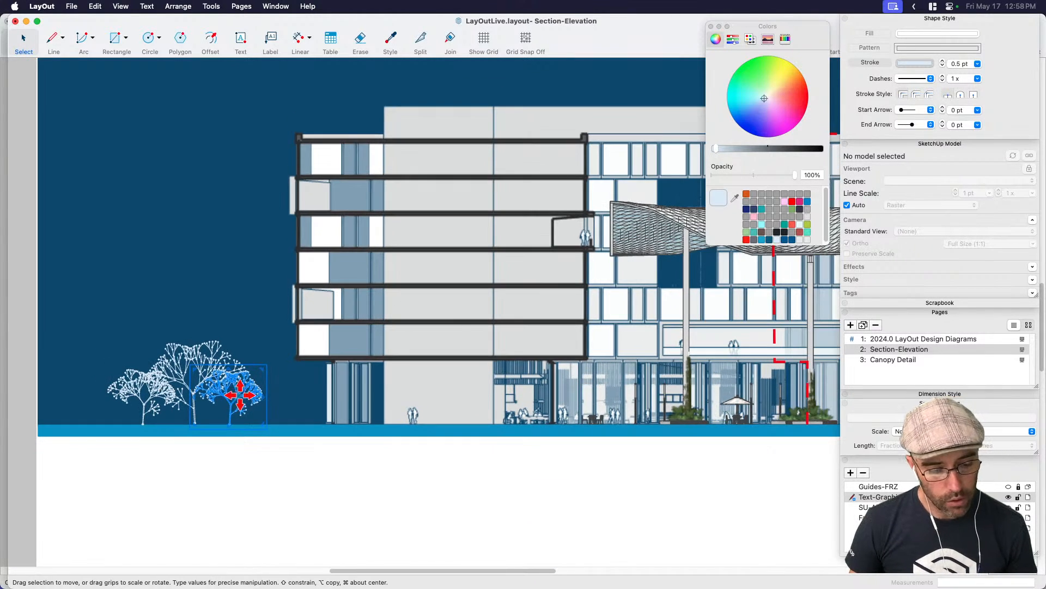
scroll(446, 434, "down", 3)
scroll(561, 272, "right", 2)
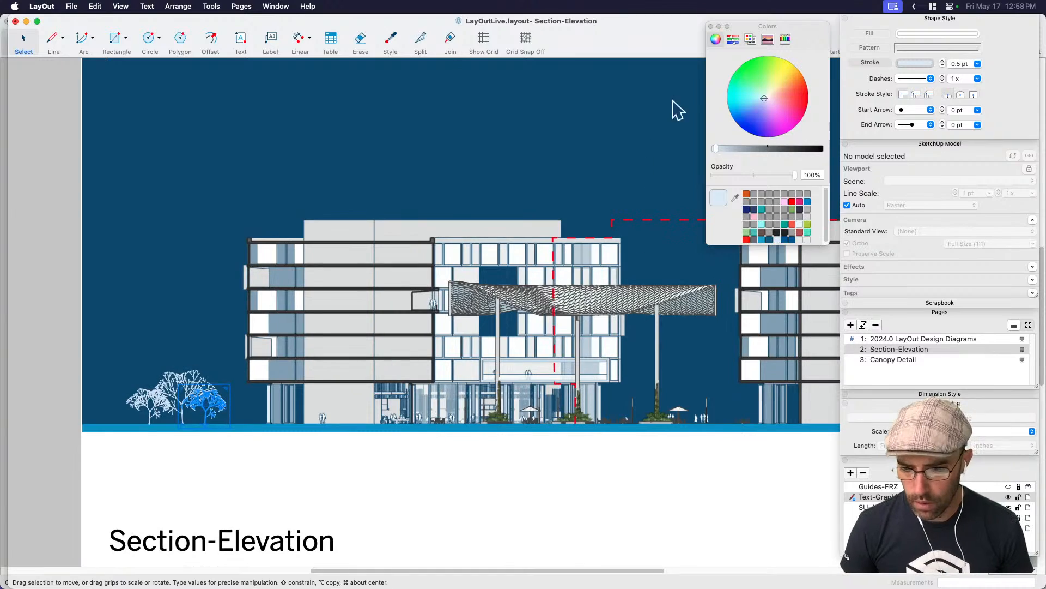
Close the colour picker and open the 2024.0 LayOut Design Diagrams page.
left_click(710, 26)
scroll(570, 339, "down", 3)
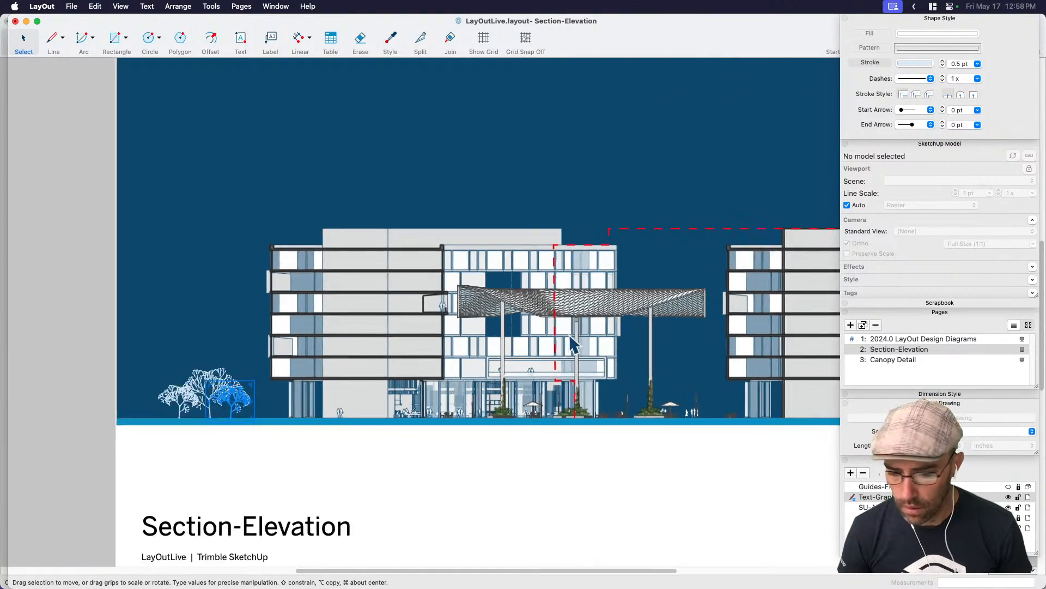
middle_click_drag(572, 339, 458, 355)
left_click(906, 340)
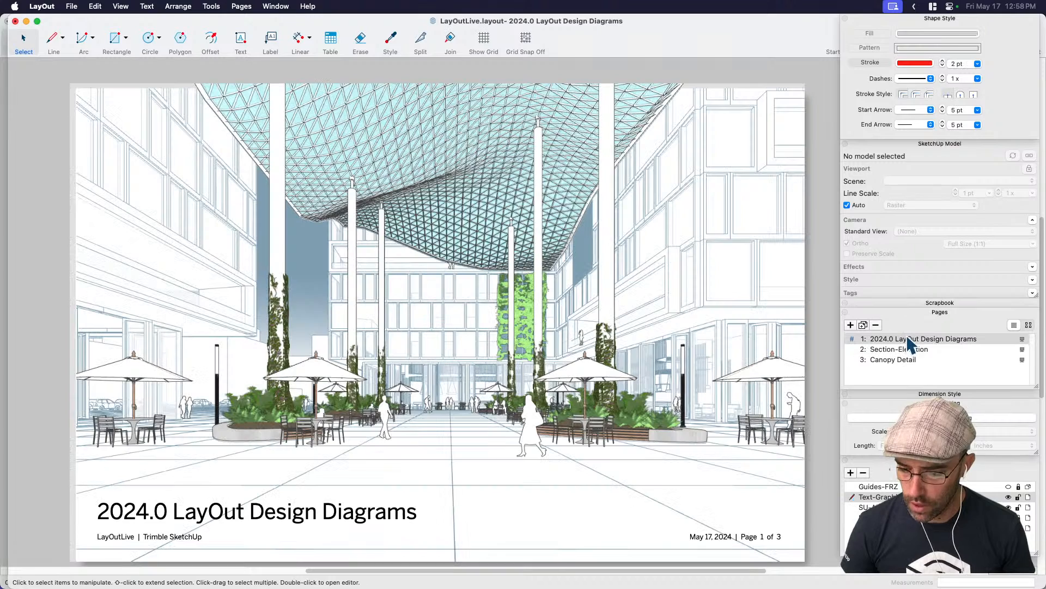
middle_click_drag(704, 374, 672, 382)
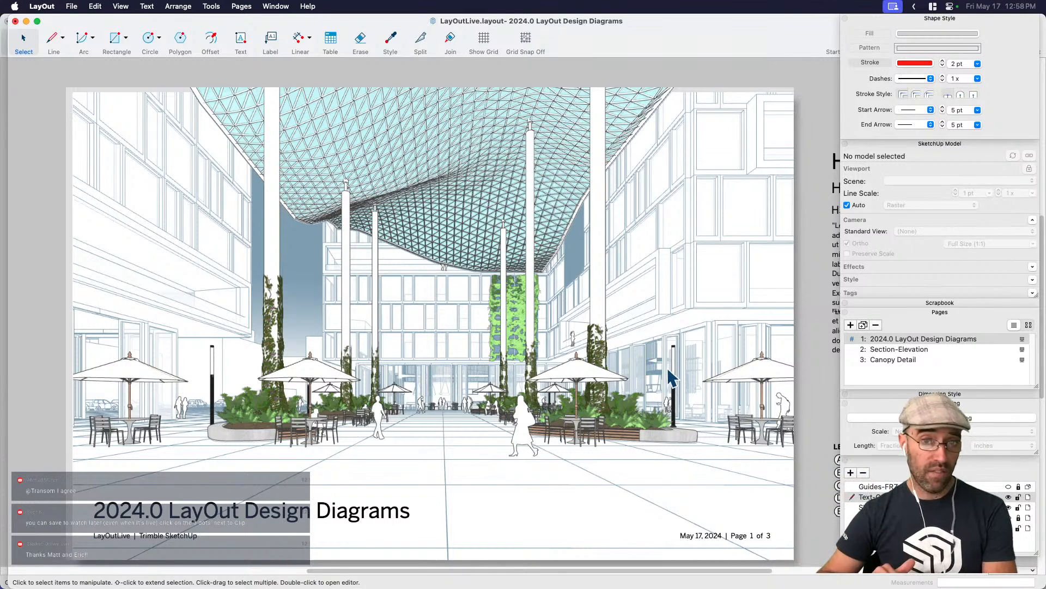
left_click(607, 415)
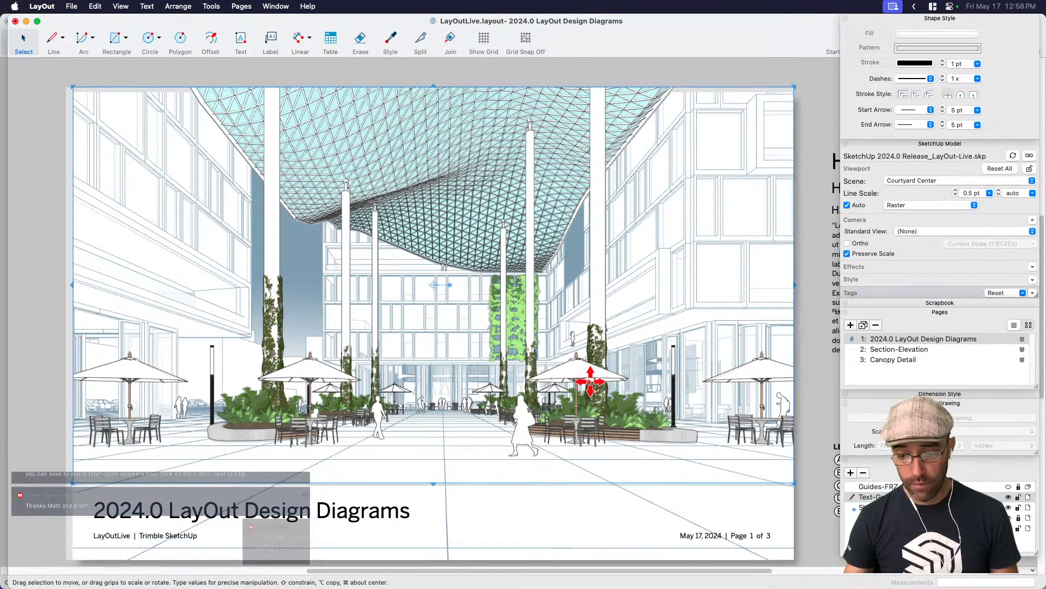
left_click_drag(607, 415, 558, 293)
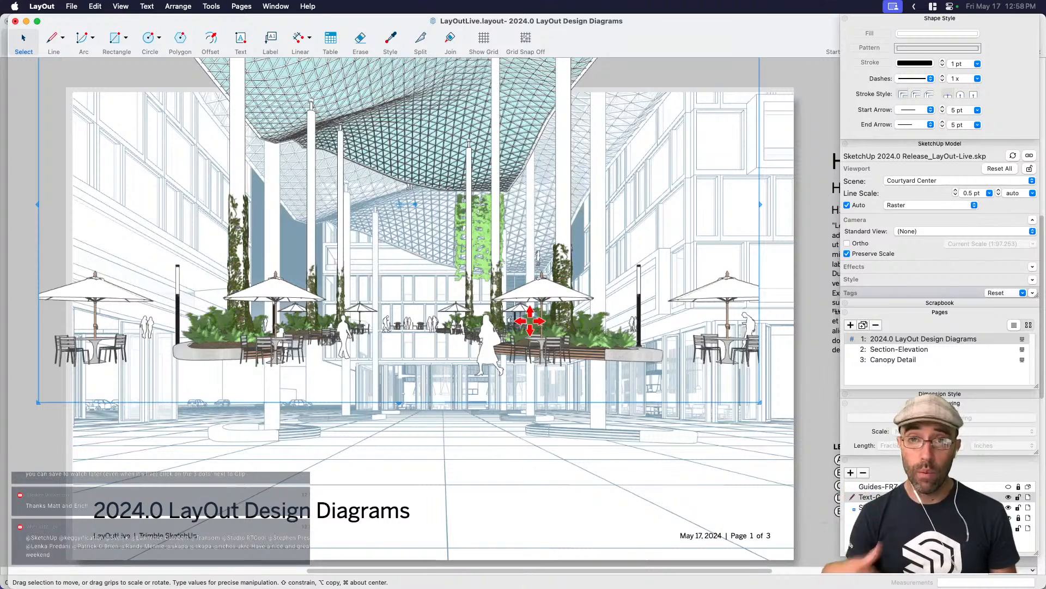
key("super+z")
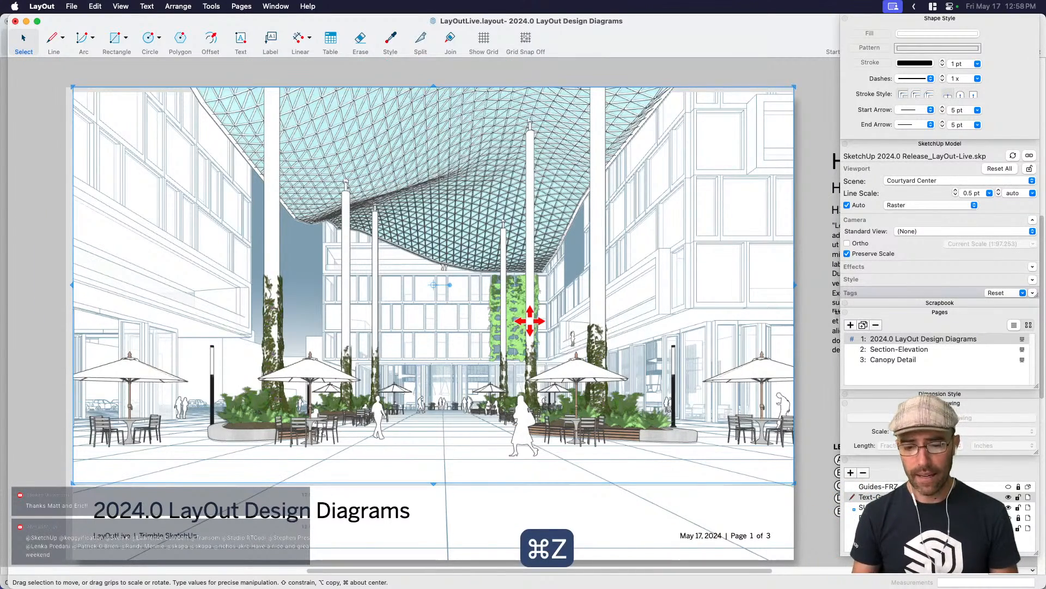
key("space")
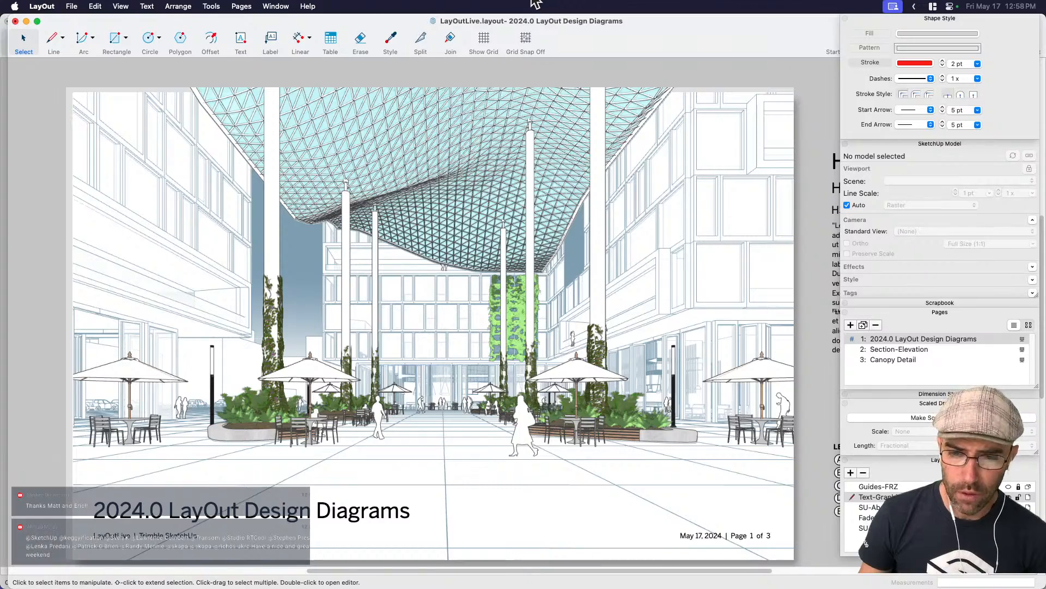
Switch to SketchUp and move the walking woman figure in the courtyard sideways to stand between the two central table sets.
key("super+Tab")
middle_click_drag(702, 419, 460, 401)
key("super+a")
scroll(676, 436, "up", 10)
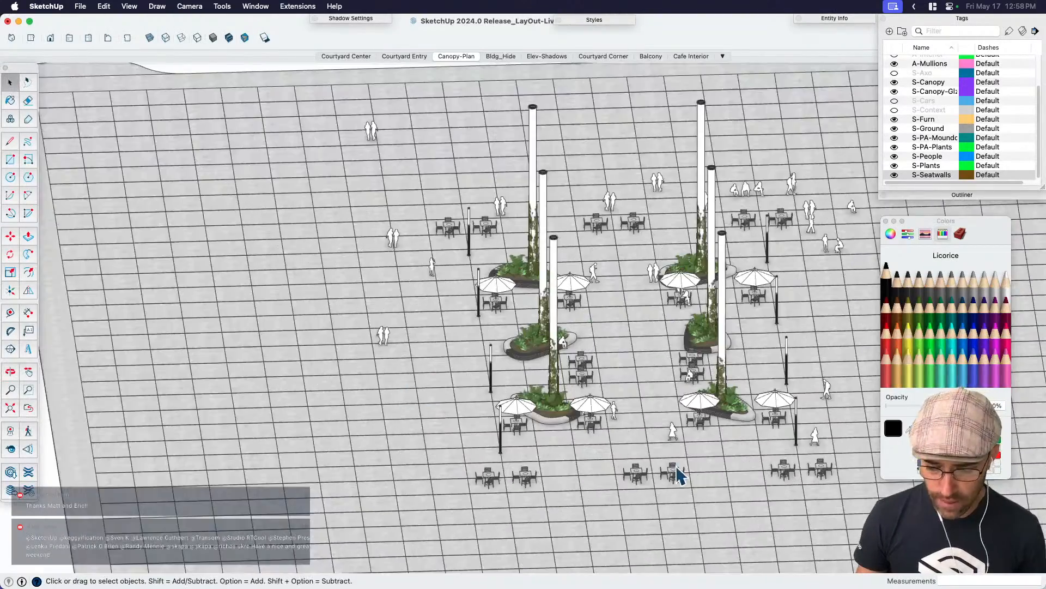
scroll(676, 430, "up", 4)
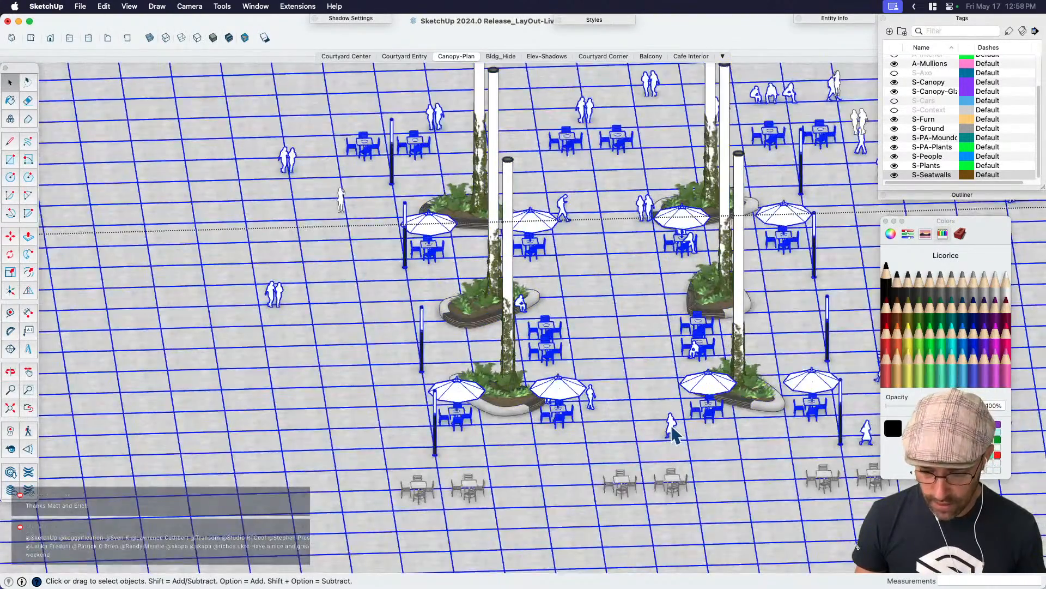
left_click(672, 426)
scroll(687, 452, "up", 3)
key("m")
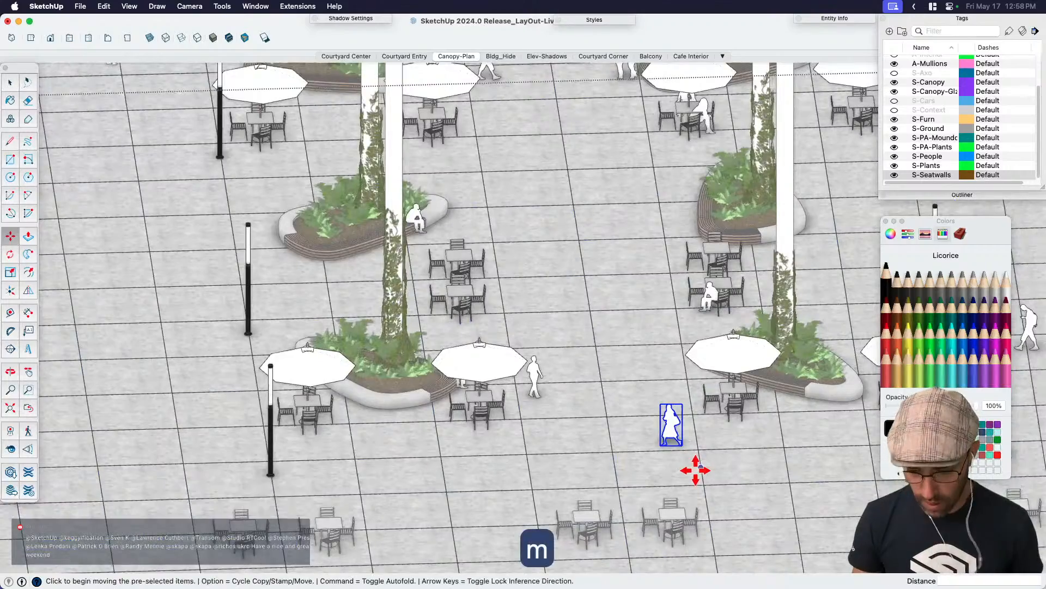
scroll(691, 465, "up", 3)
scroll(626, 448, "up", 2)
left_click(626, 448)
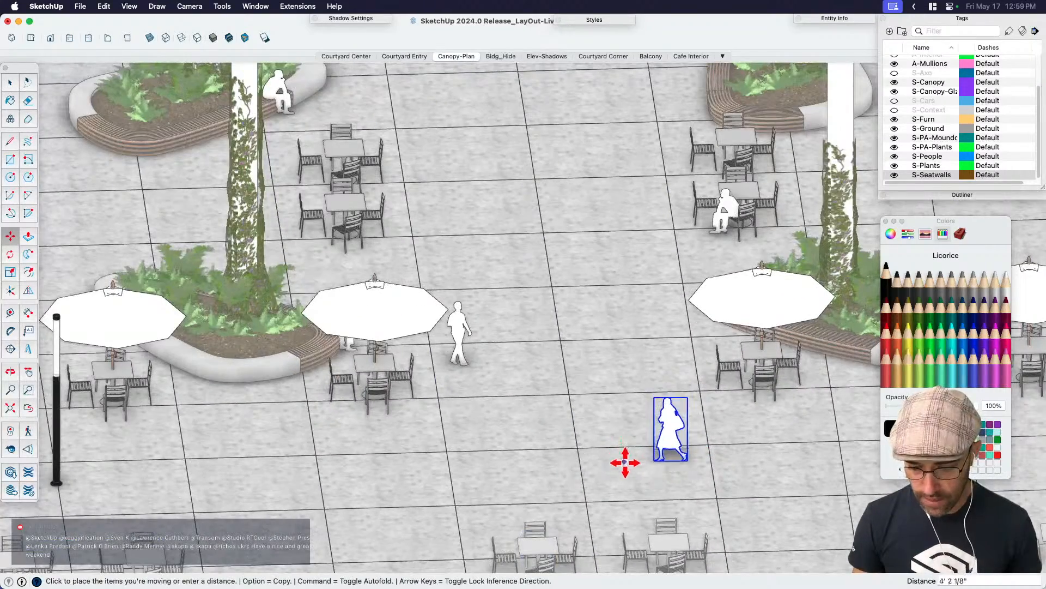
key("space")
scroll(582, 434, "down", 3)
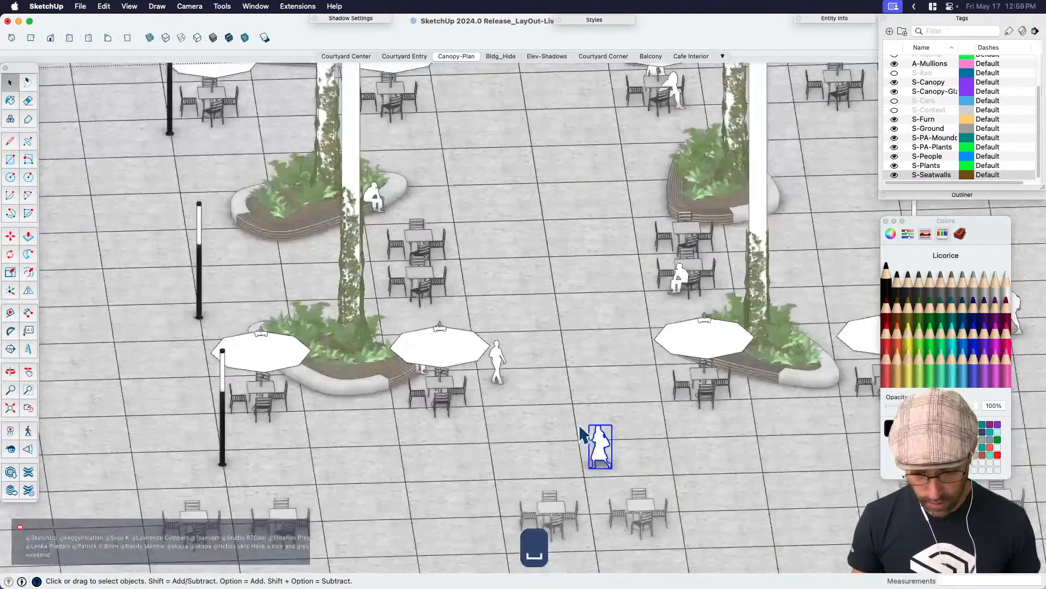
Save the model, switch back to LayOut and update the model reference of the Courtyard Center viewport.
key("super+s")
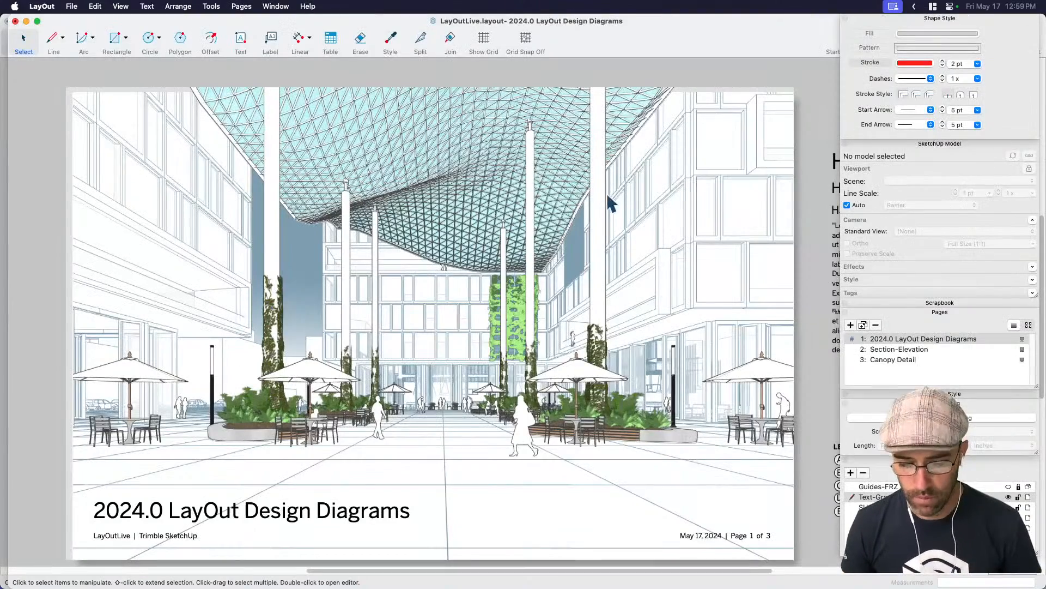
right_click(534, 424)
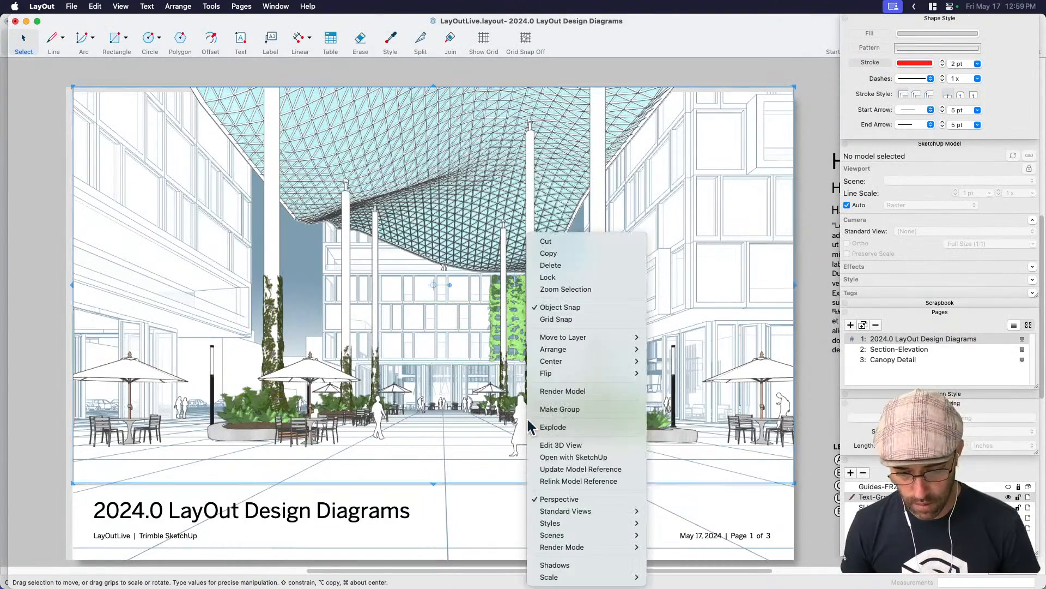
left_click(599, 471)
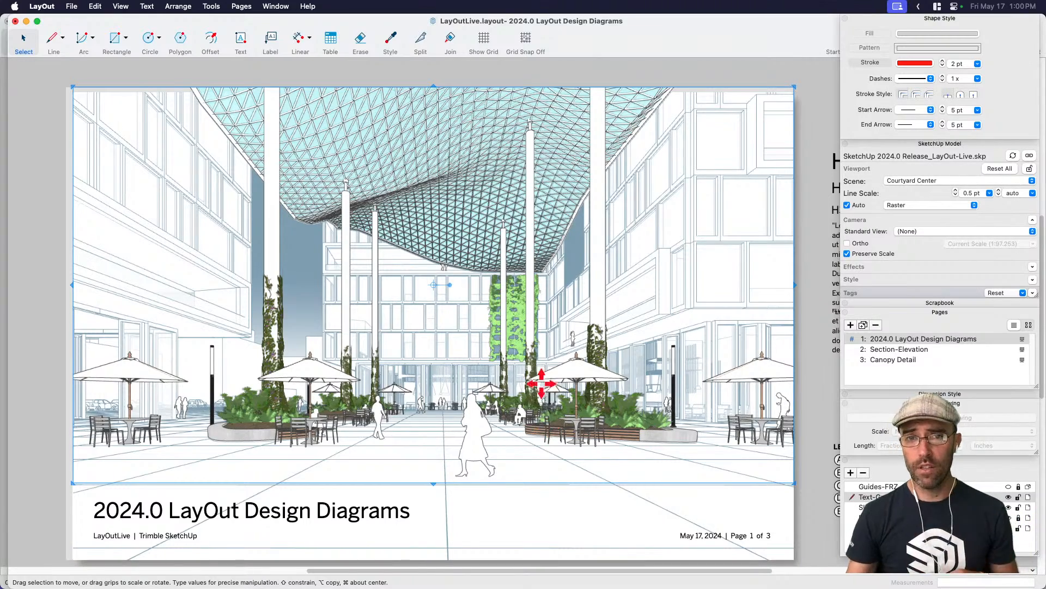
scroll(483, 457, "up", 2)
scroll(481, 461, "up", 3)
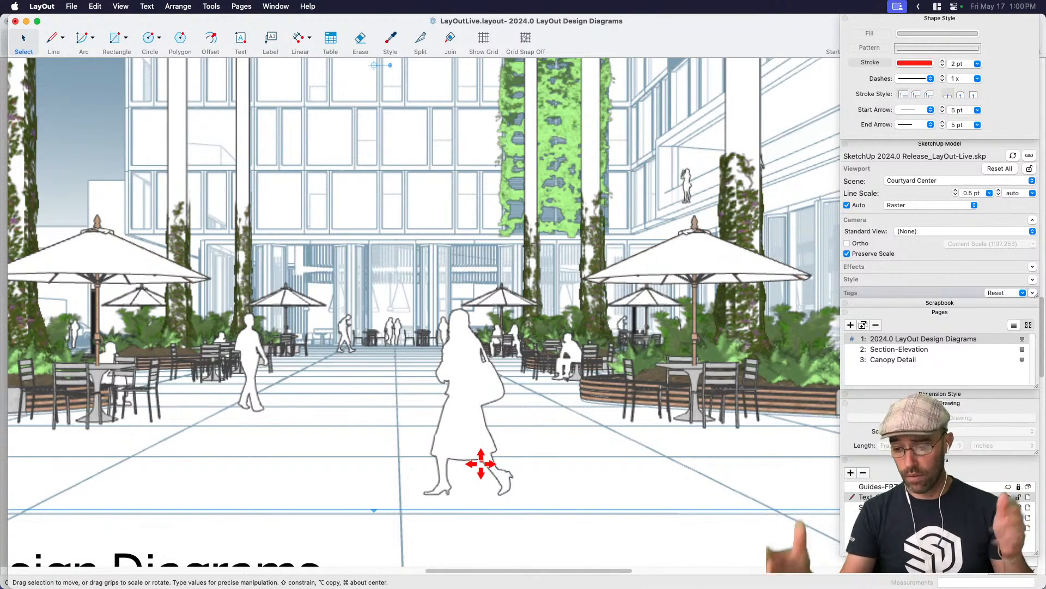
Review the Section-Elevation page and the Canopy Detail page.
left_click(904, 350)
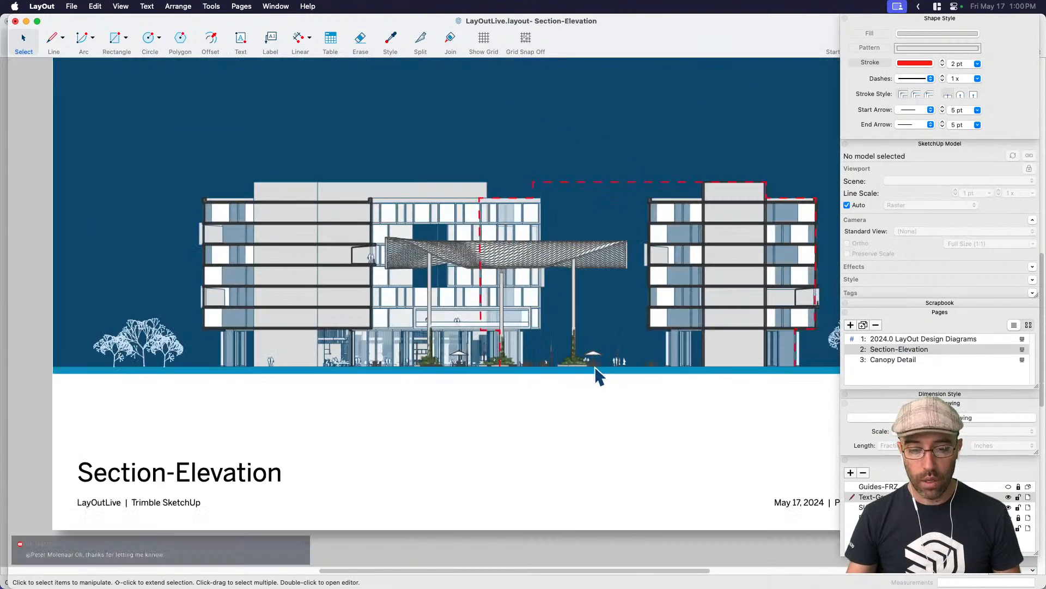
scroll(622, 357, "down", 1)
middle_click_drag(623, 356, 595, 364)
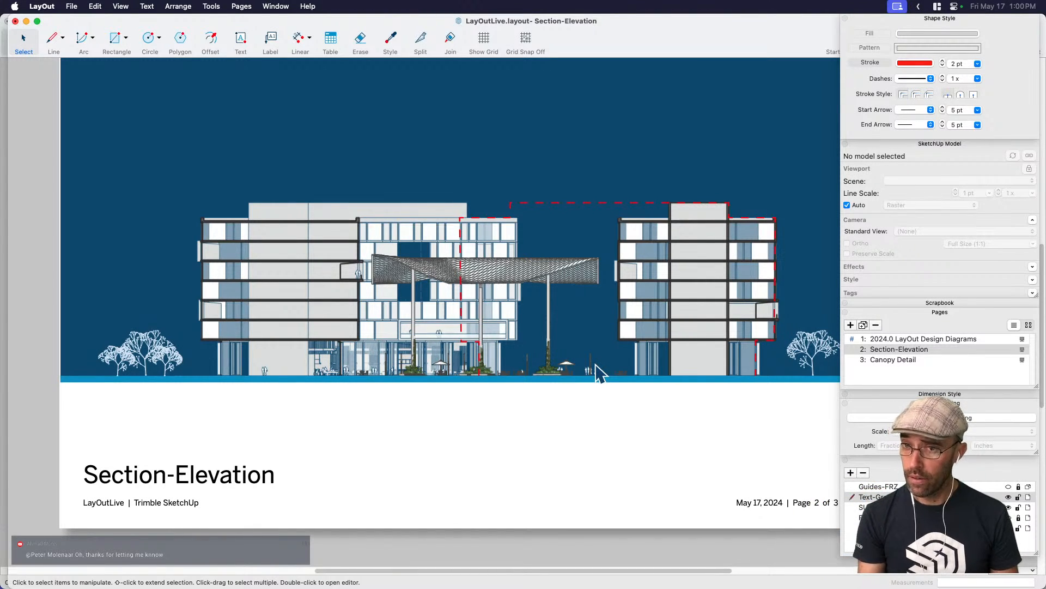
left_click(899, 361)
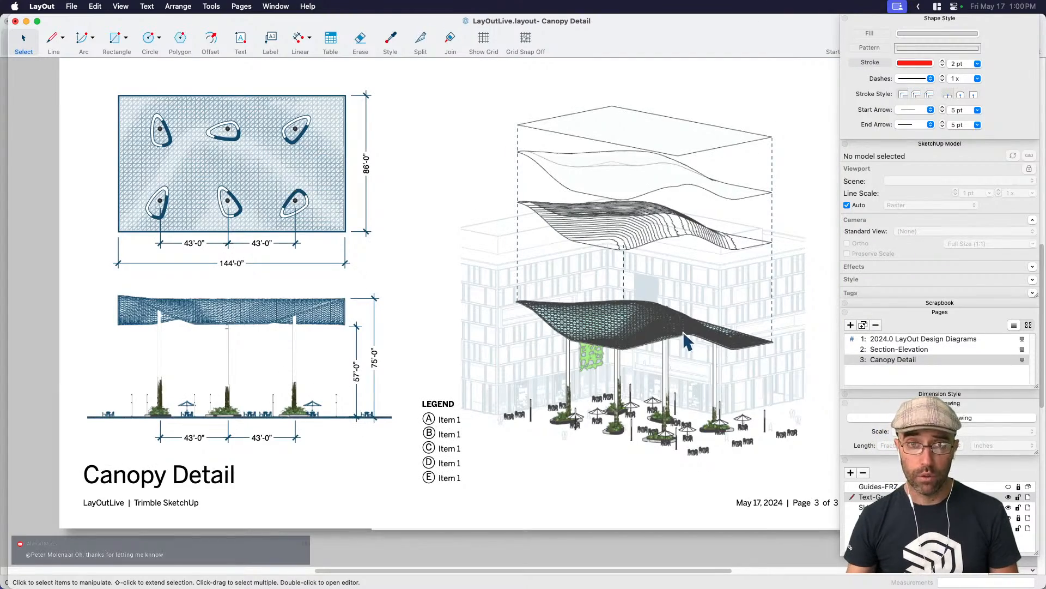
middle_click_drag(652, 351, 641, 360)
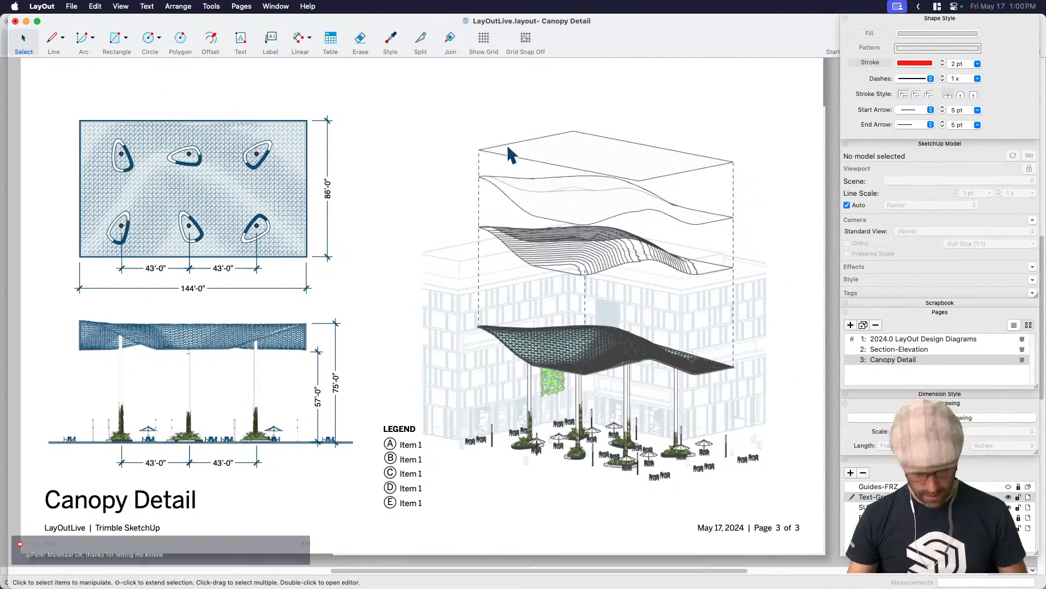
Switch to the 2024.0 Release Model document and review its West Elevation and Central Atrium pages.
key("ctrl+Up")
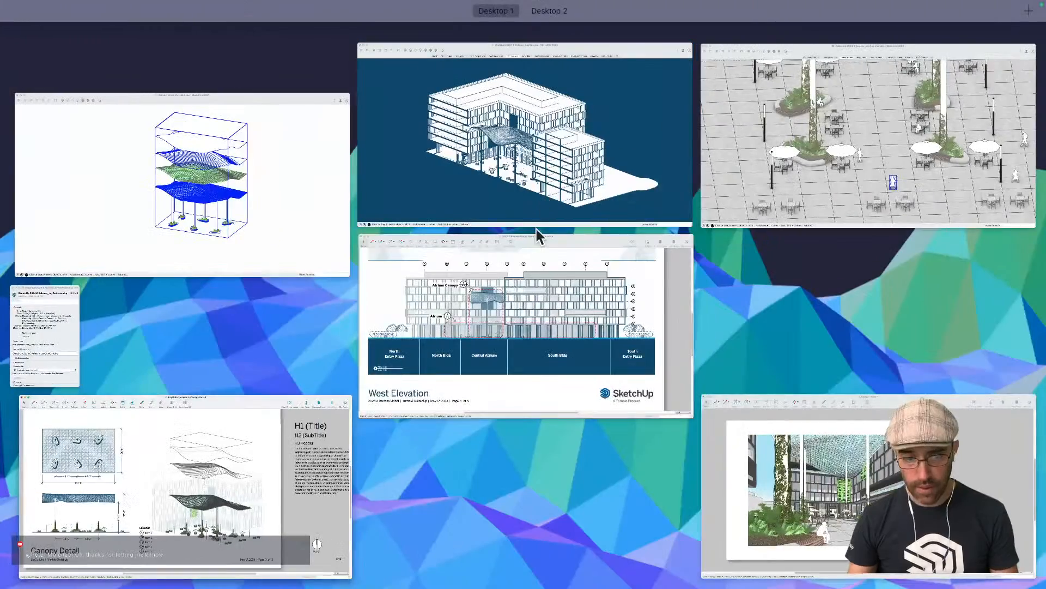
left_click(581, 312)
scroll(557, 313, "down", 1)
middle_click_drag(557, 313, 520, 325)
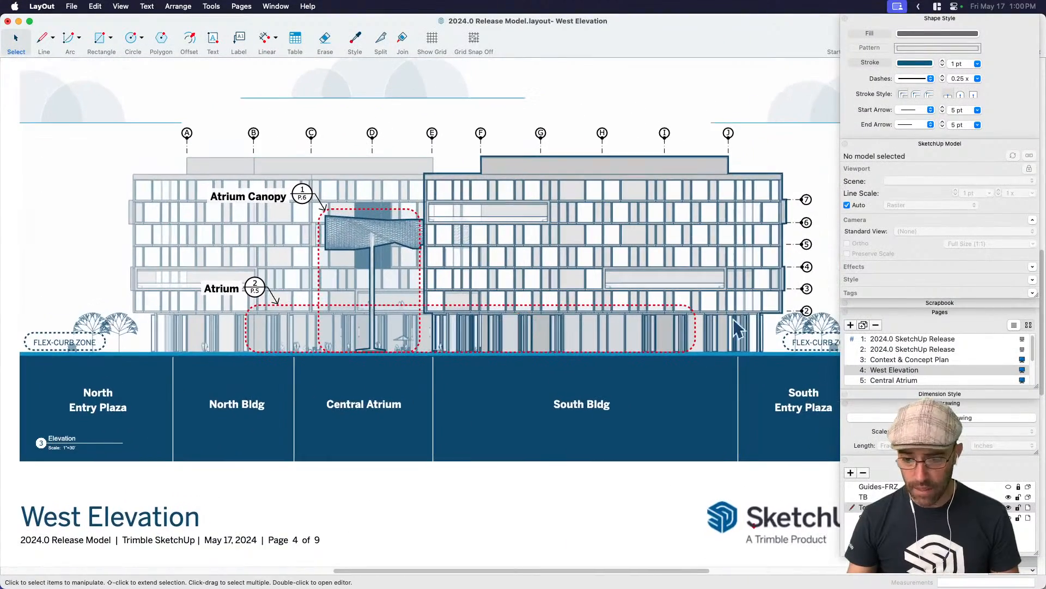
left_click(896, 380)
scroll(654, 376, "down", 1)
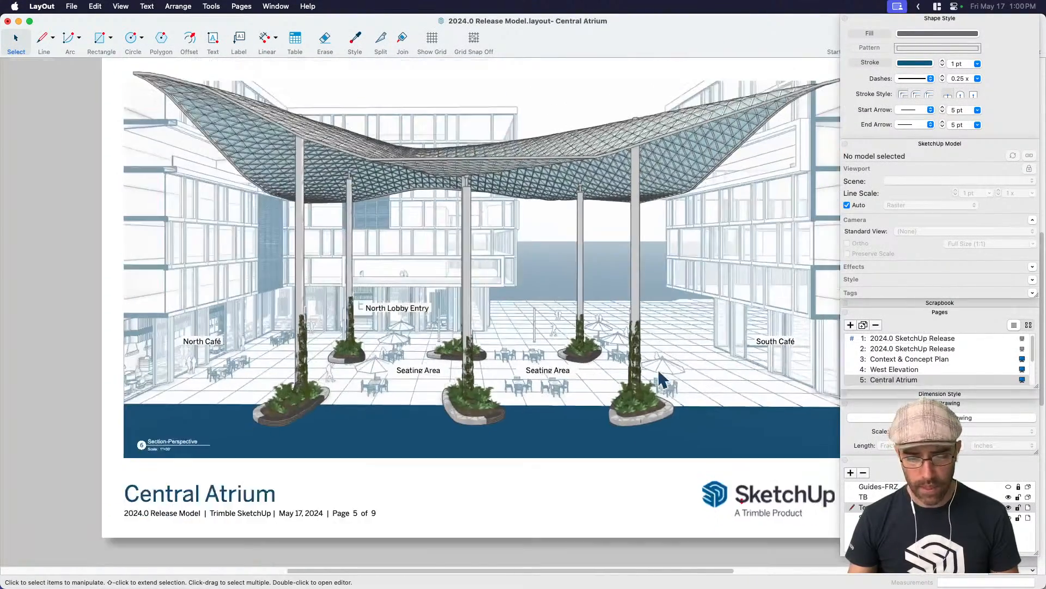
middle_click_drag(654, 376, 597, 393)
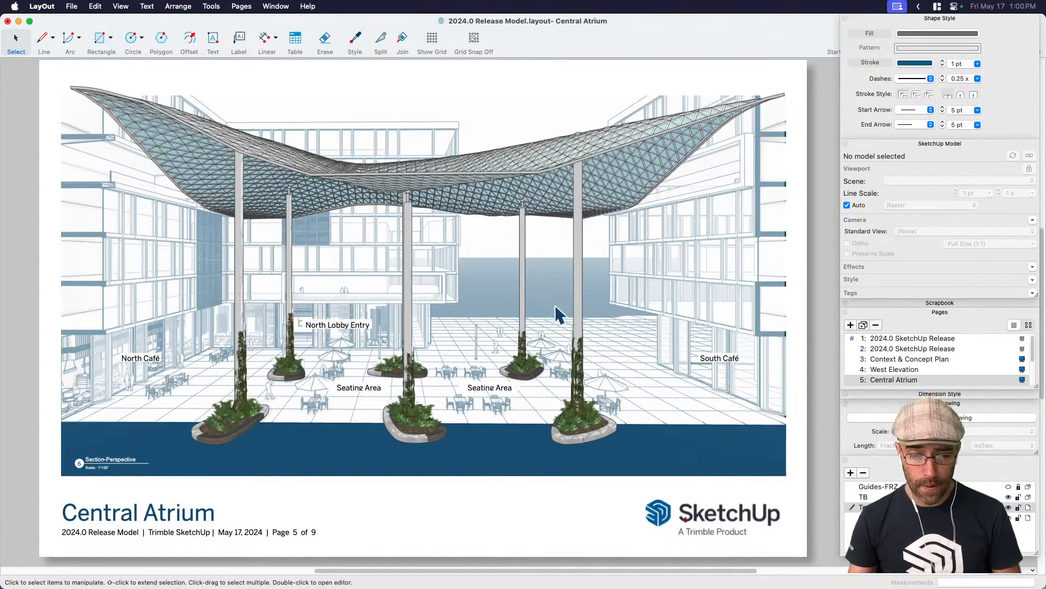
middle_click_drag(561, 307, 568, 304)
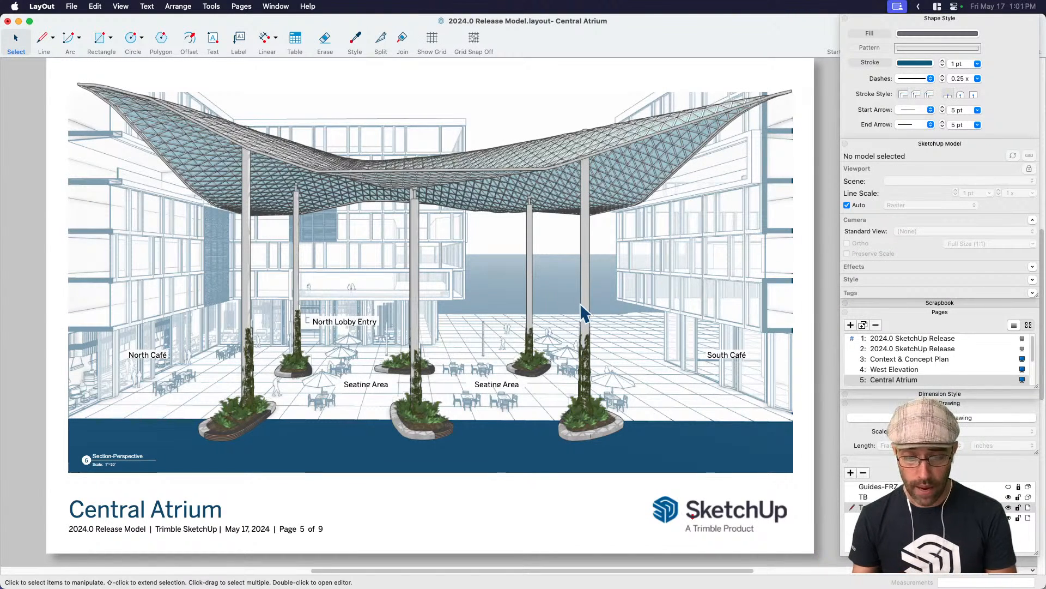
scroll(952, 354, "down", 1)
Examine the Atrium Canopy, Building Program and Perspectives pages and return to Central Atrium.
left_click(907, 380)
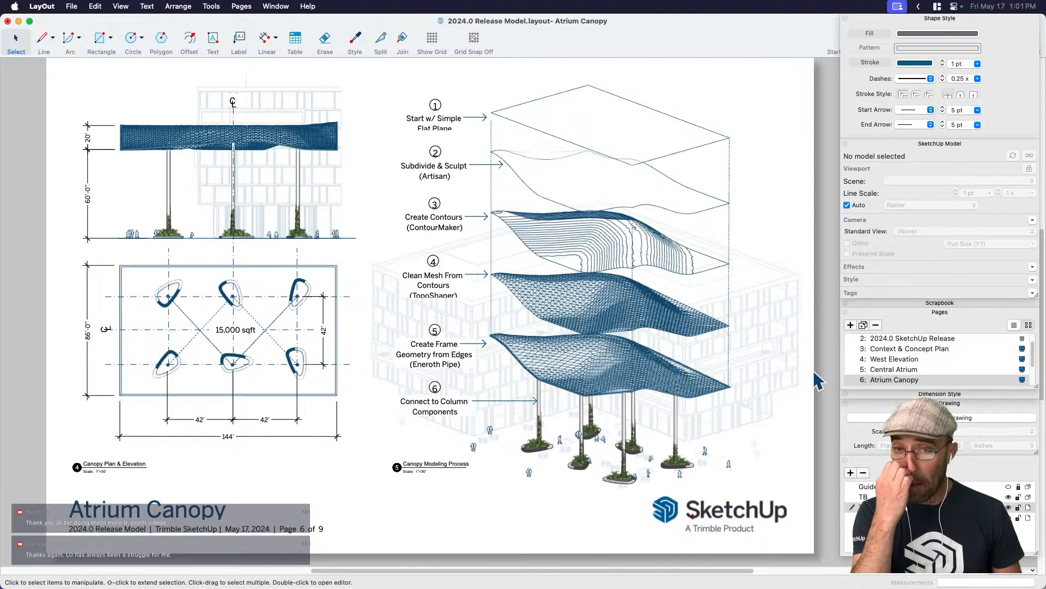
scroll(926, 371, "down", 2)
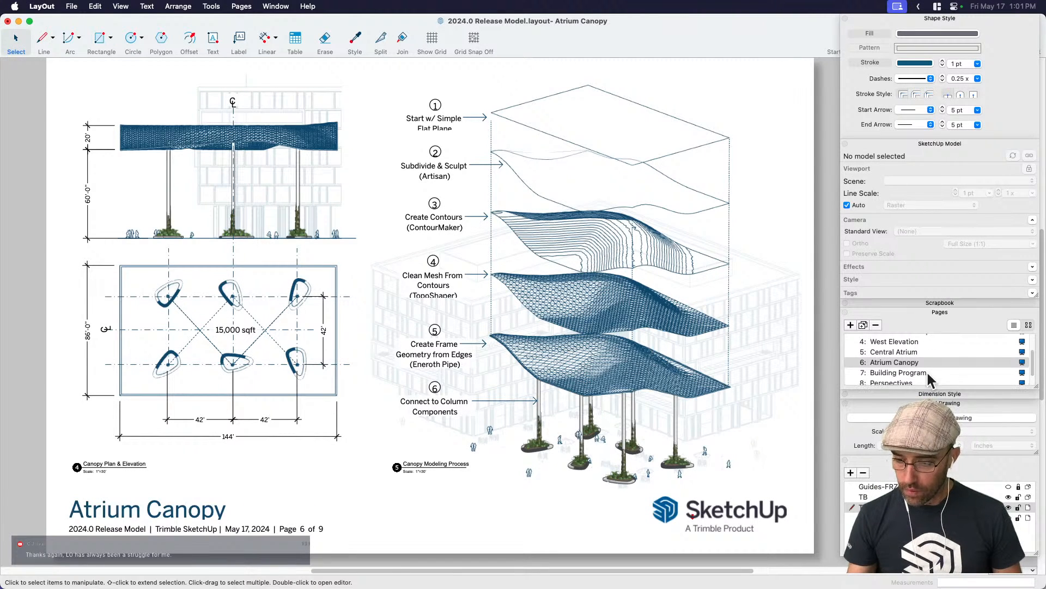
left_click(927, 372)
scroll(926, 371, "down", 1)
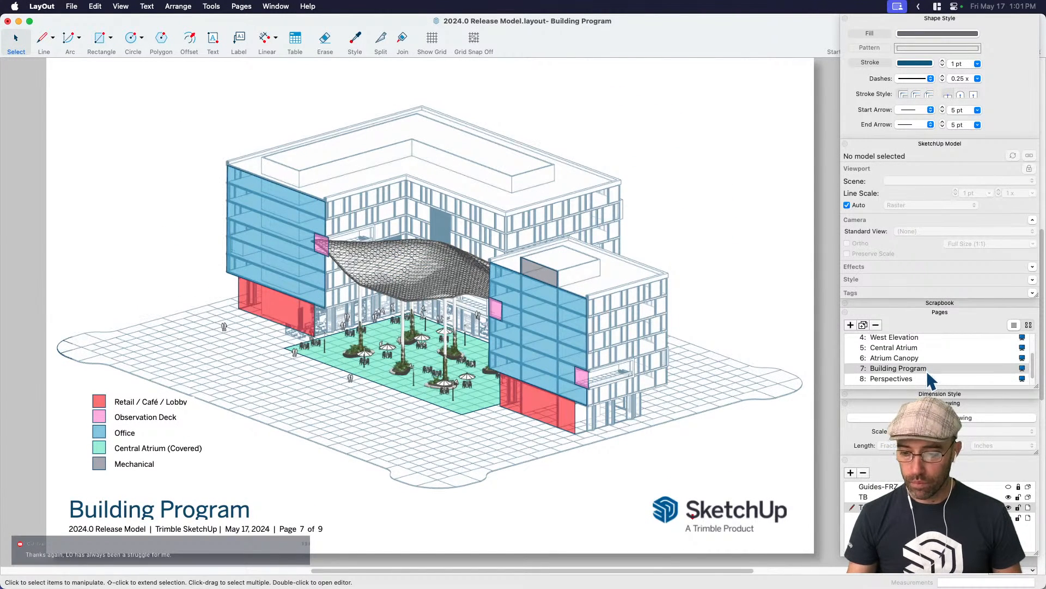
left_click(907, 380)
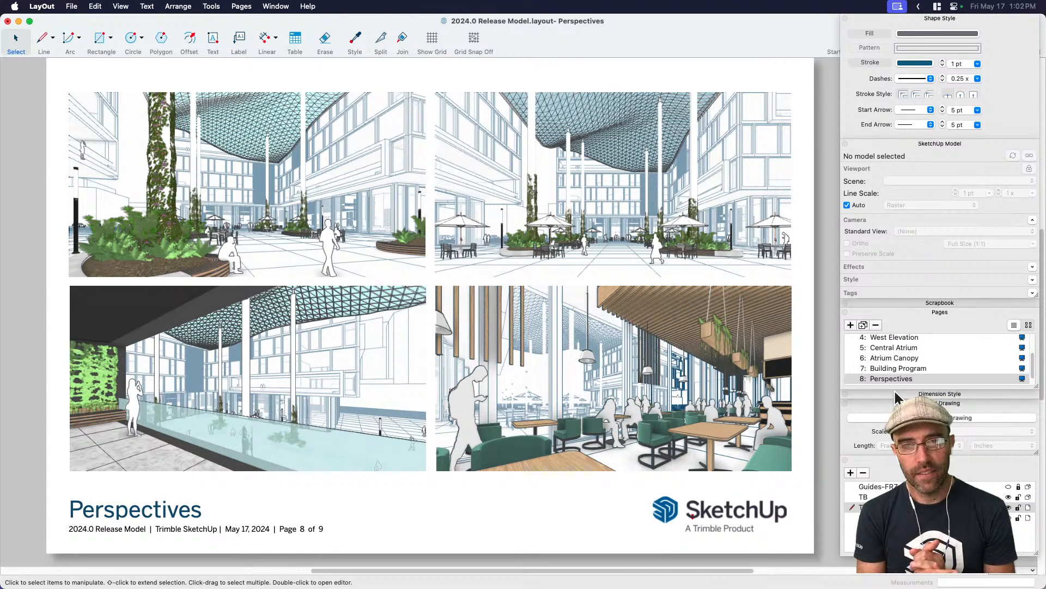
left_click(899, 347)
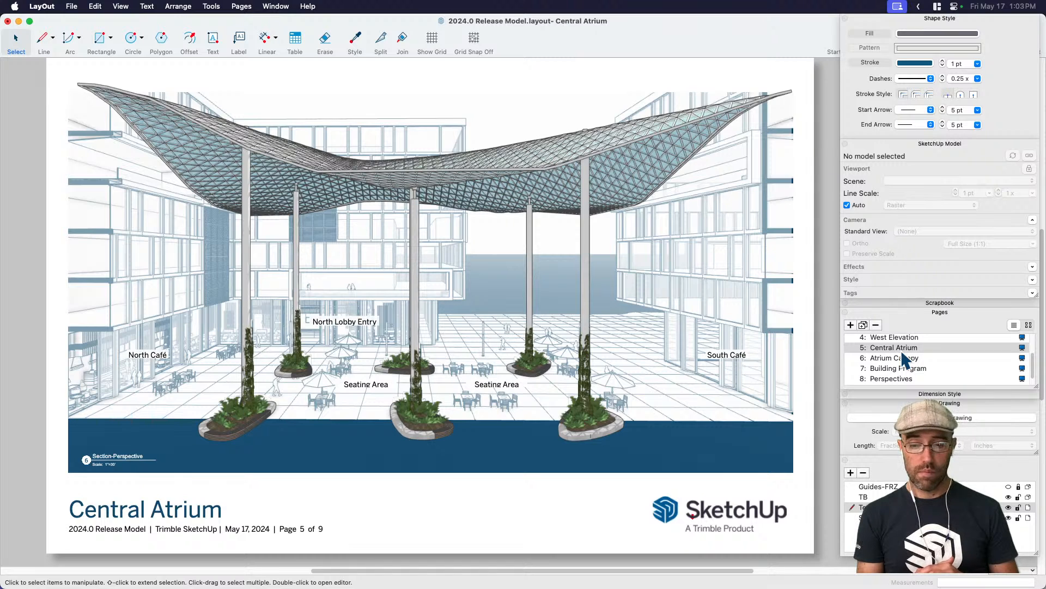
Show the document's pages as thumbnails and enlarge the list to fit several rows.
left_click(1029, 325)
left_click(985, 402)
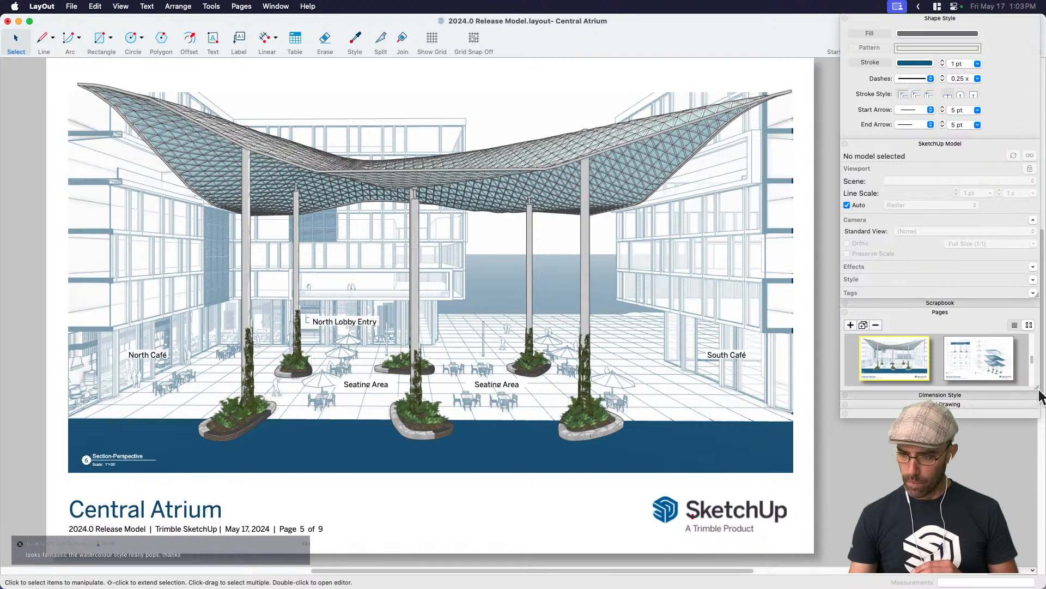
left_click_drag(1036, 387, 1040, 567)
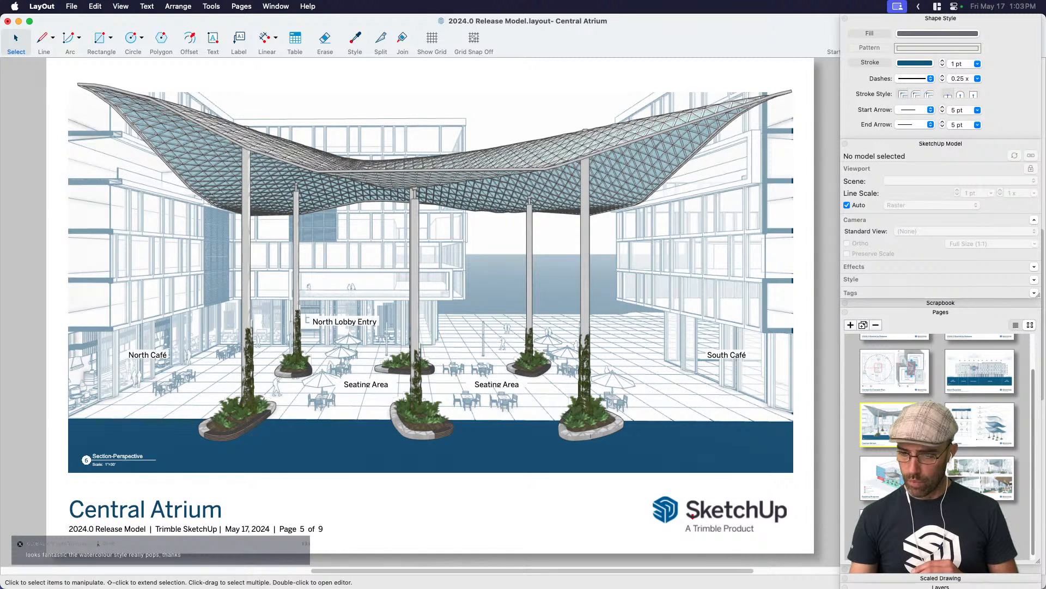
View the Context & Concept Plan page and the second 2024.0 SketchUp Release page.
scroll(989, 467, "up", 3)
left_click(894, 410)
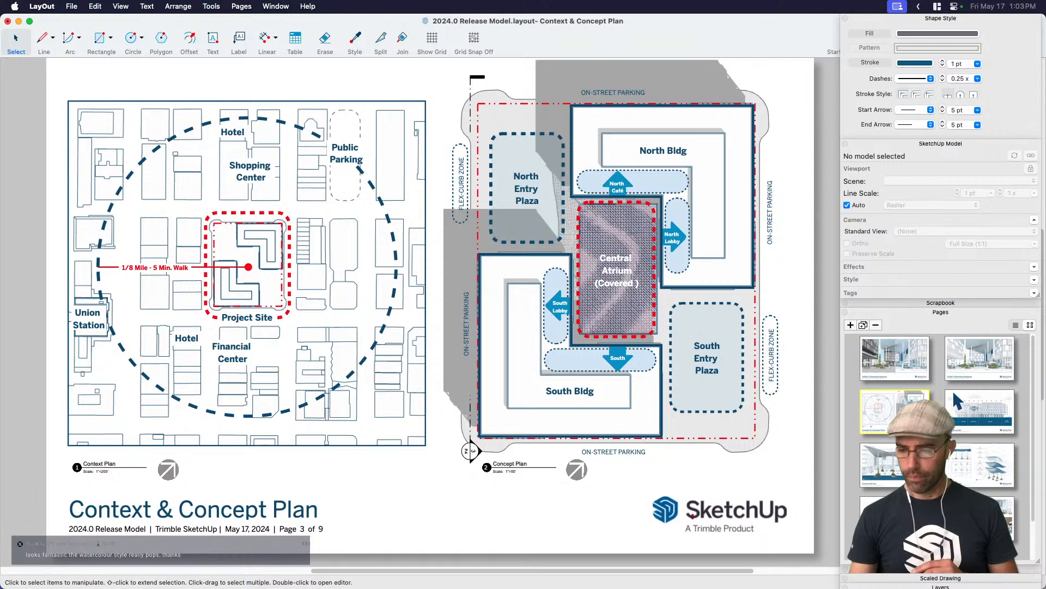
left_click(988, 368)
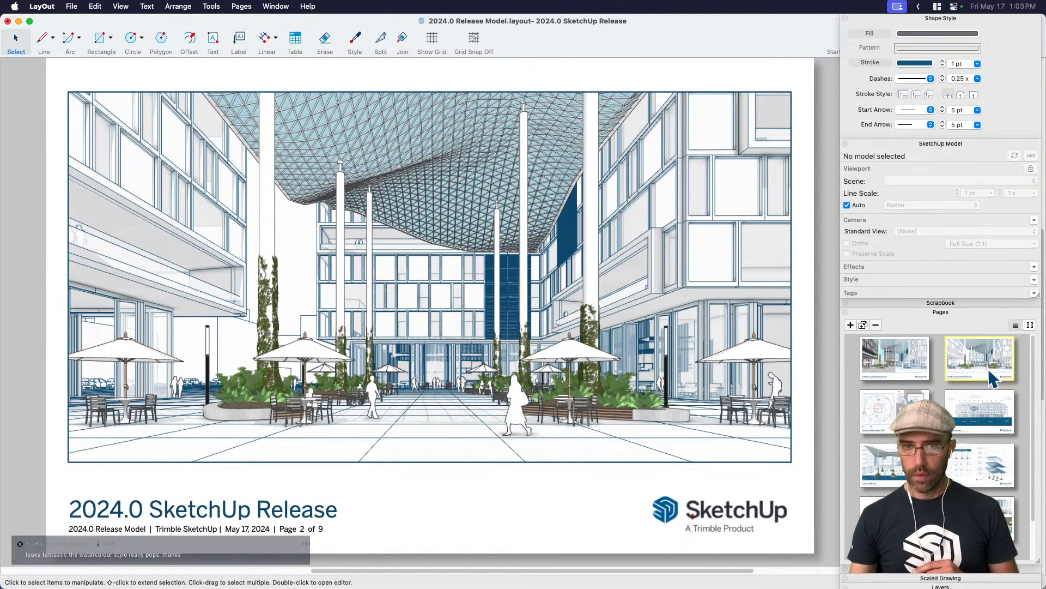